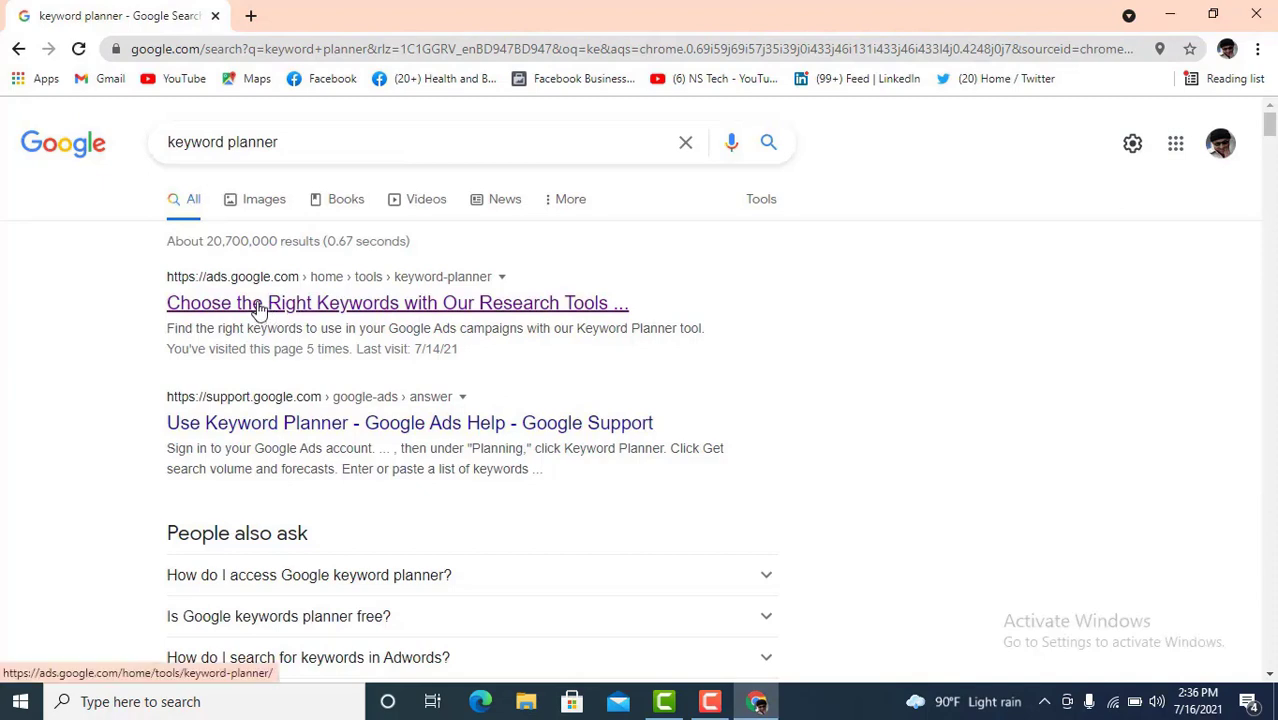
- Open the first 'keyword planner' search result and continue to the Keyword Planner tool
left_click(285, 303)
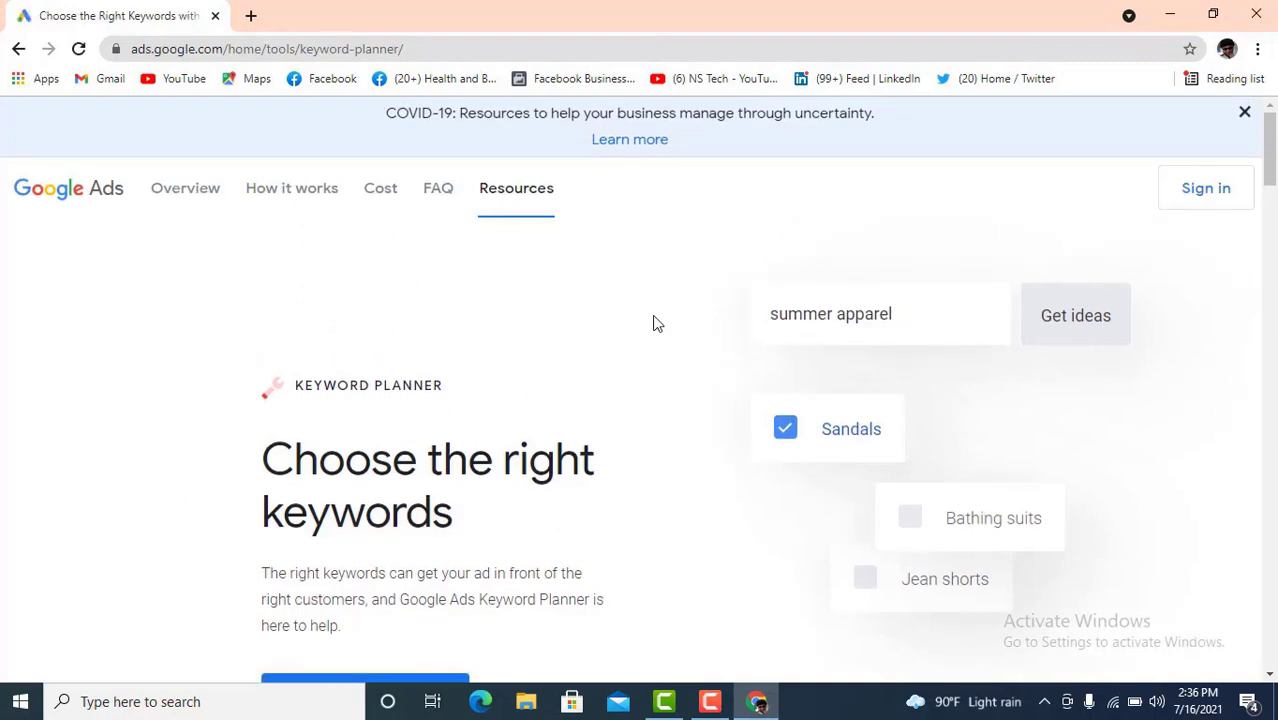
scroll(560, 360, "down", 1)
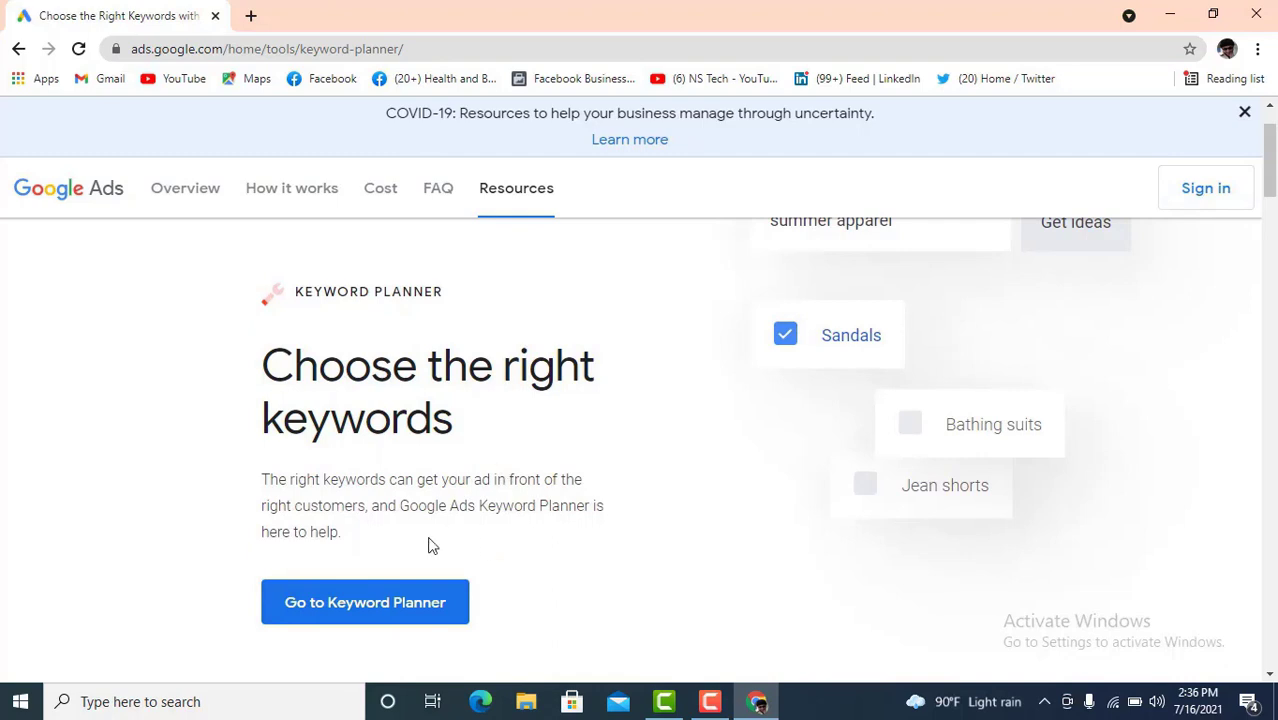
left_click(421, 606)
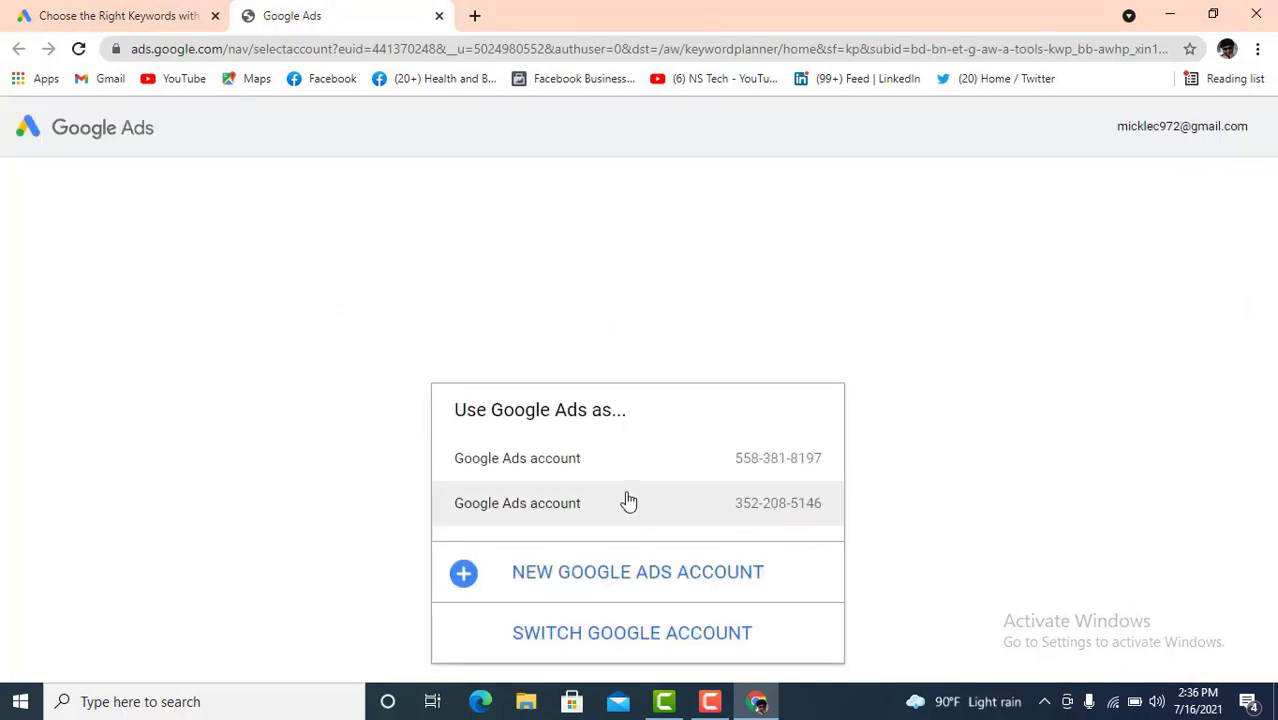
- Pick an existing Google Ads account and open Keyword Planner from Tools & Settings
left_click(675, 479)
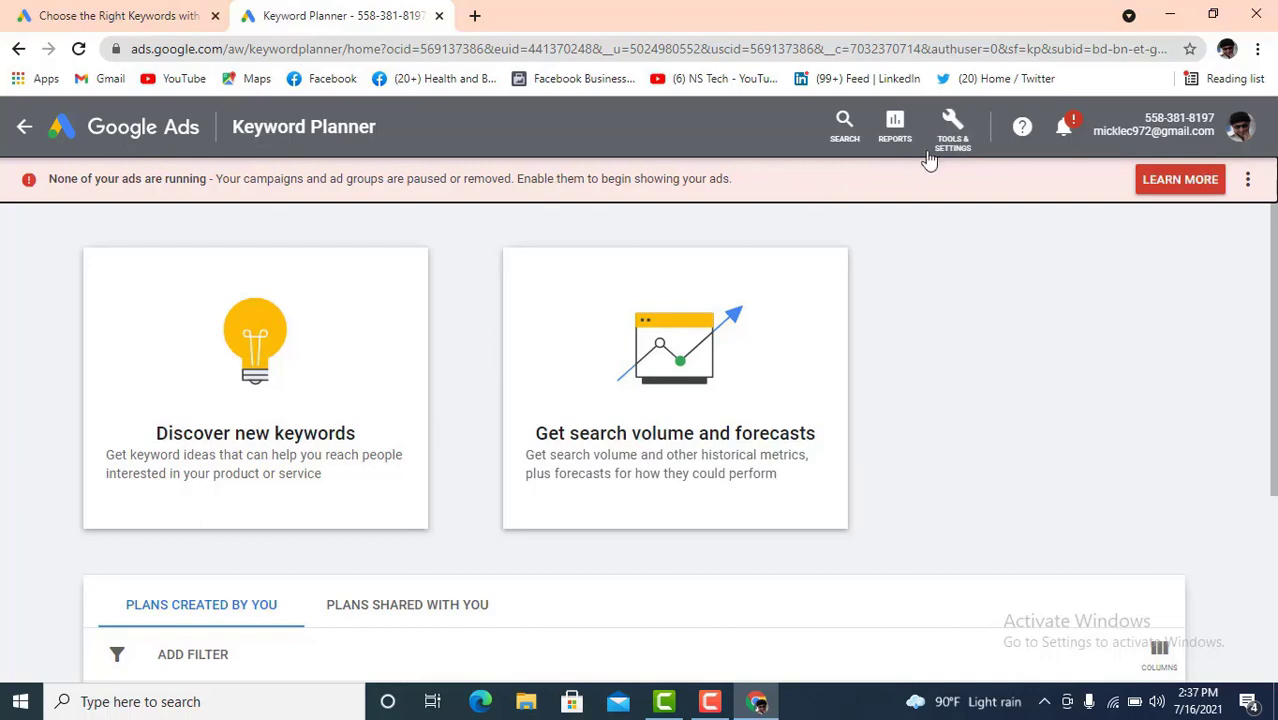
left_click(953, 134)
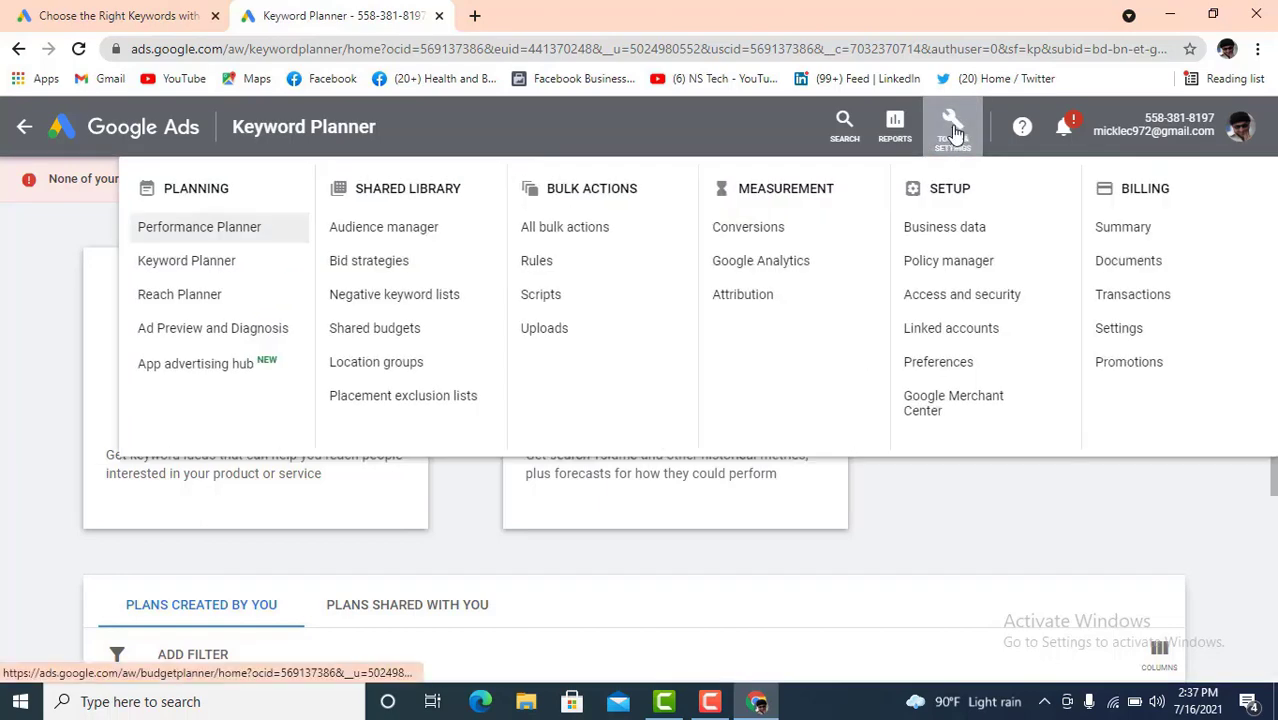
left_click(1188, 479)
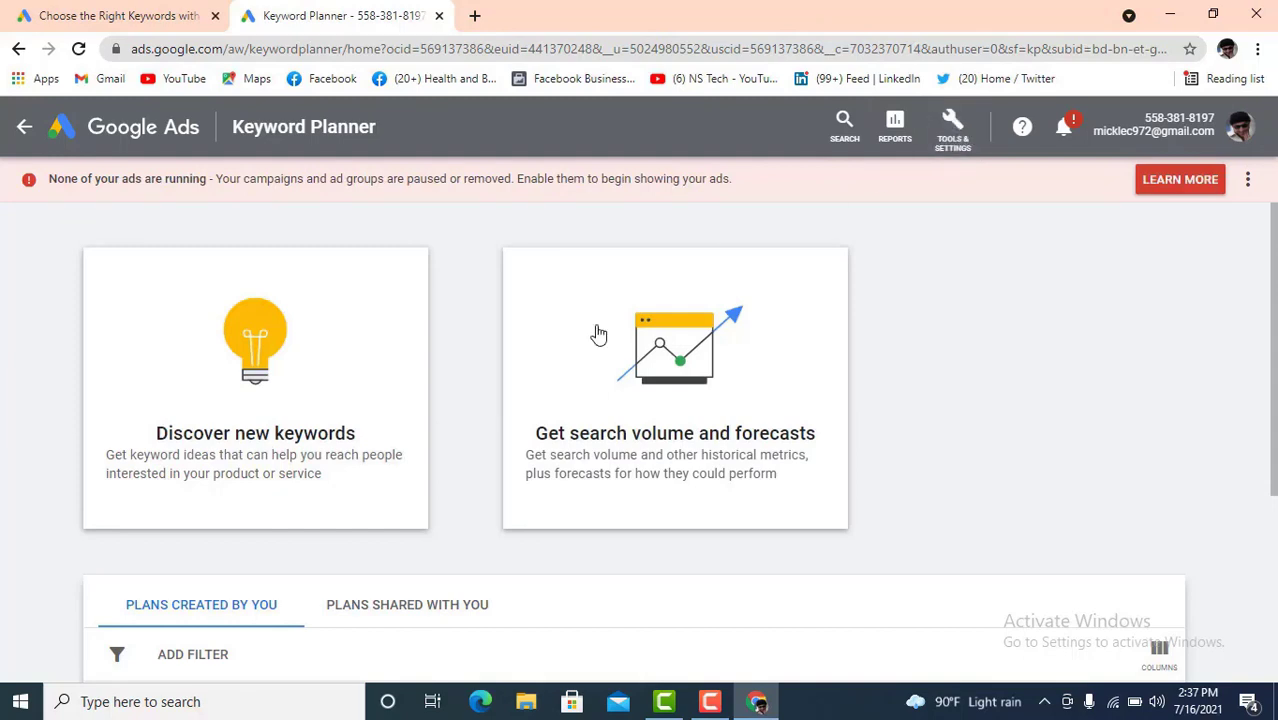
left_click(952, 143)
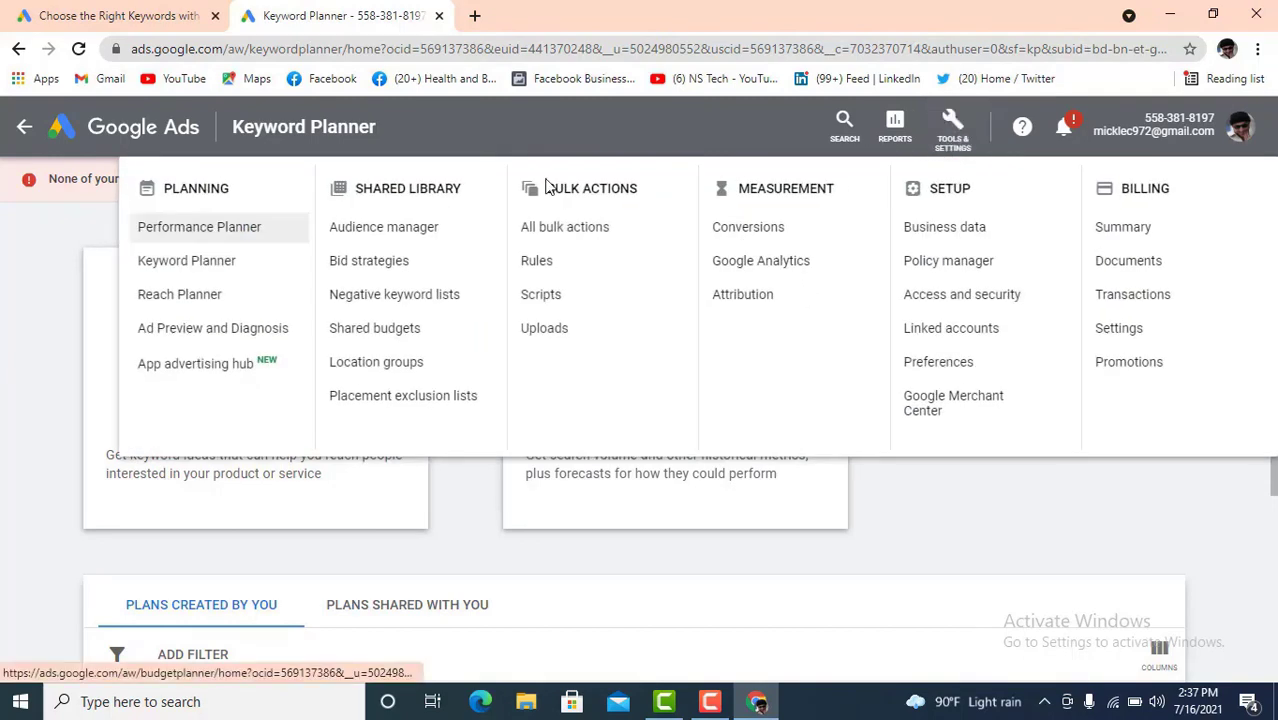
left_click(185, 262)
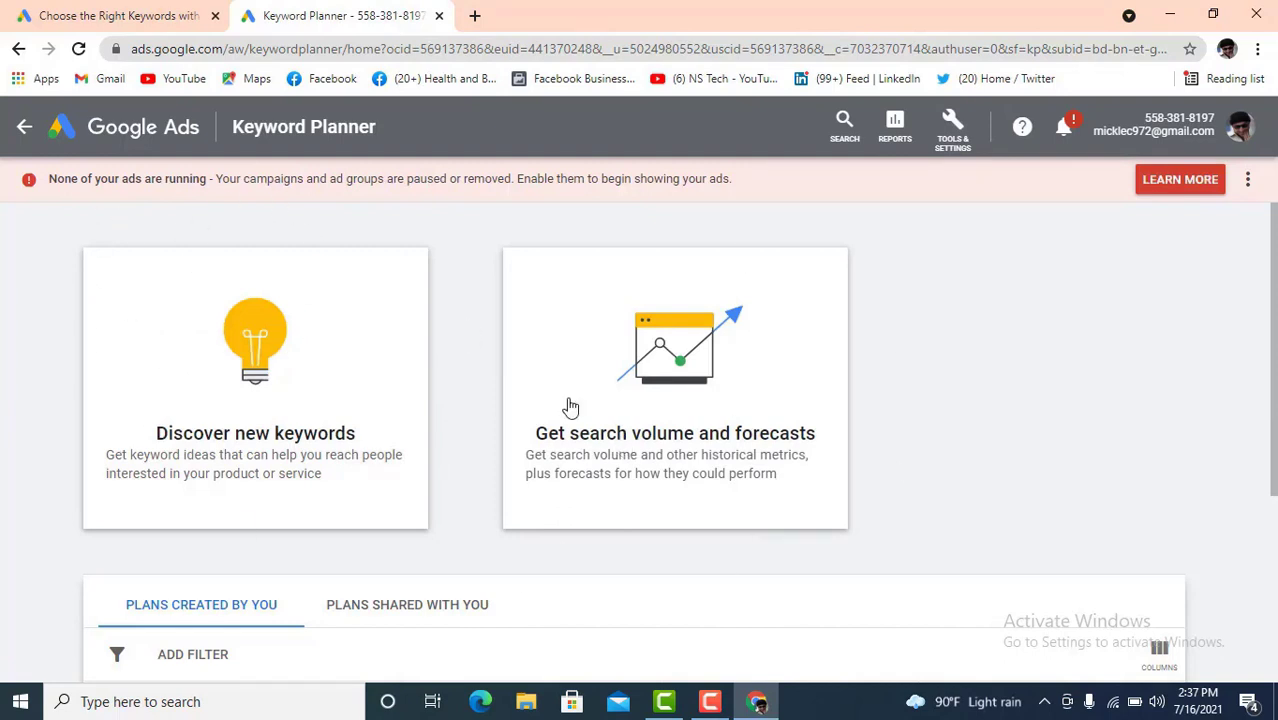
scroll(213, 401, "down", 1)
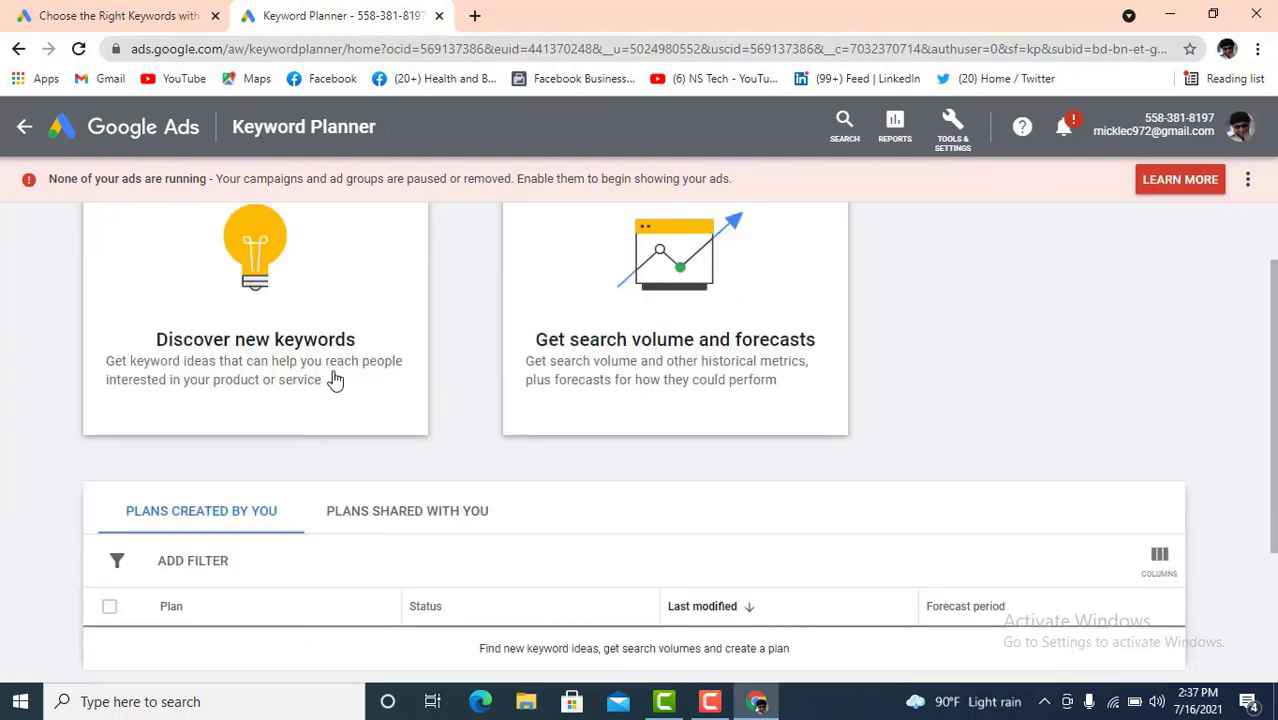
- Enter 'Digital Marketing' as the seed keyword under Discover new keywords, then open the Bangladesh location settings
left_click(258, 342)
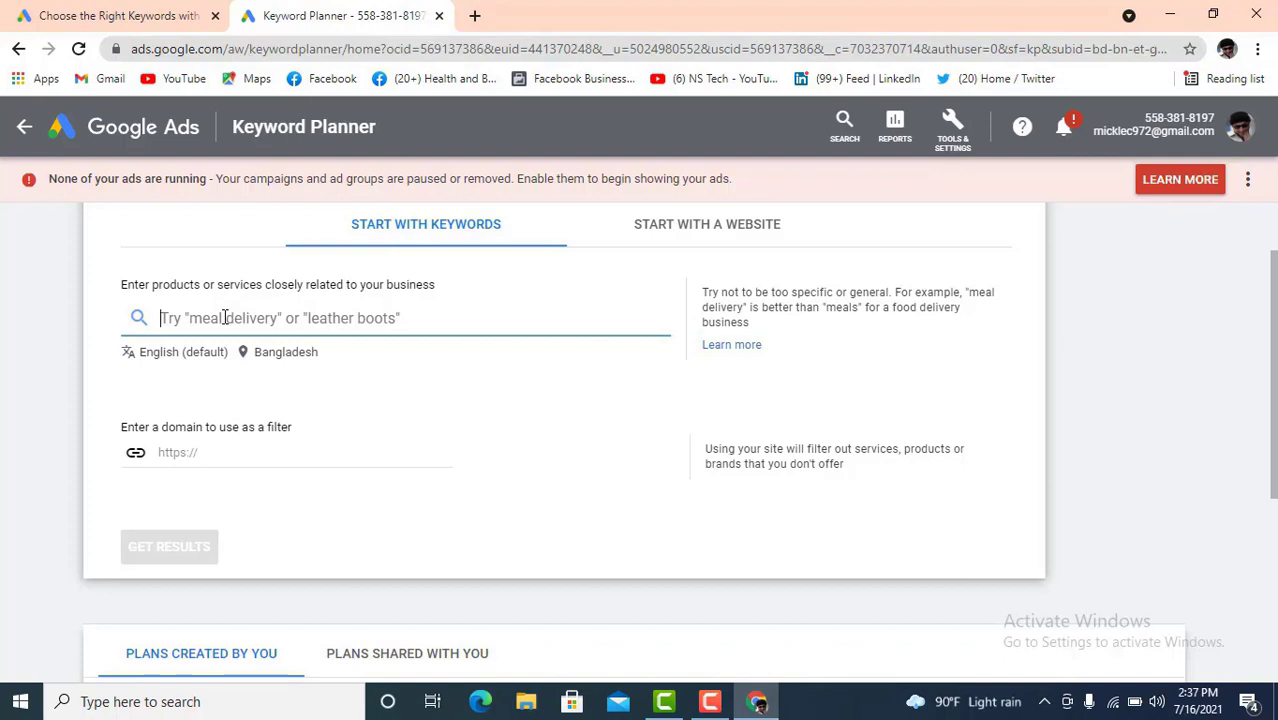
type("D")
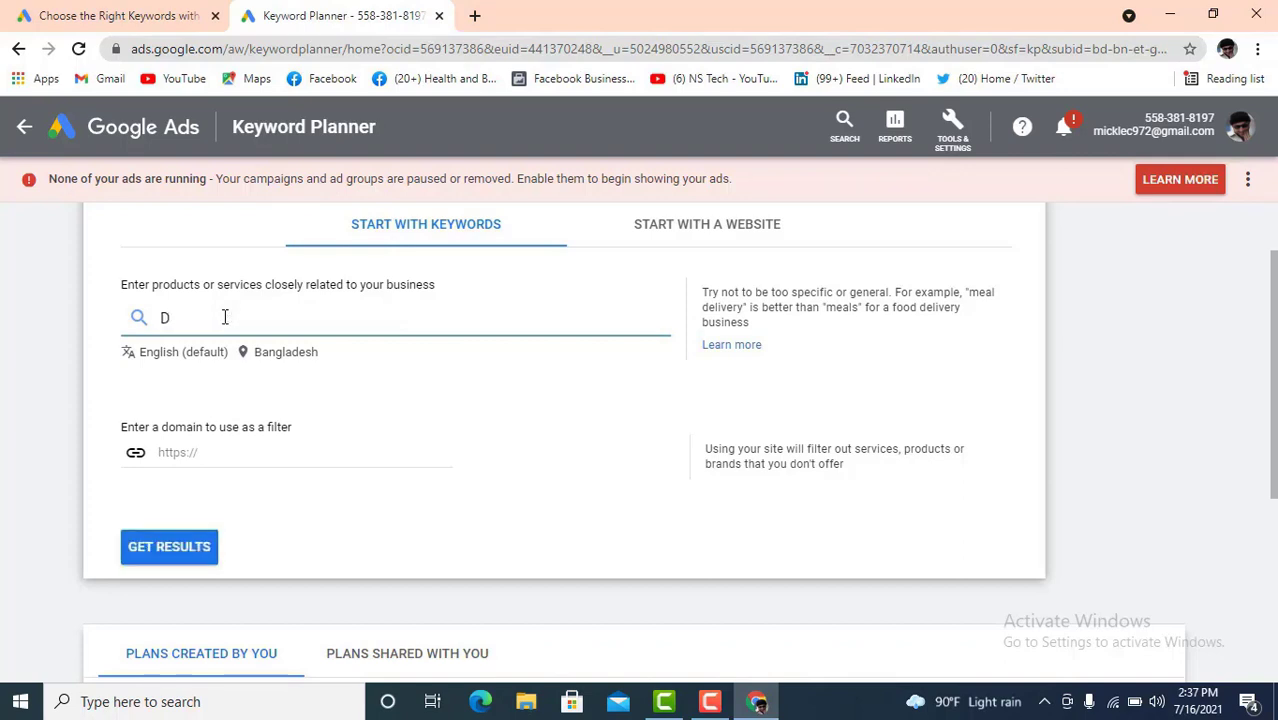
type("igitaketing")
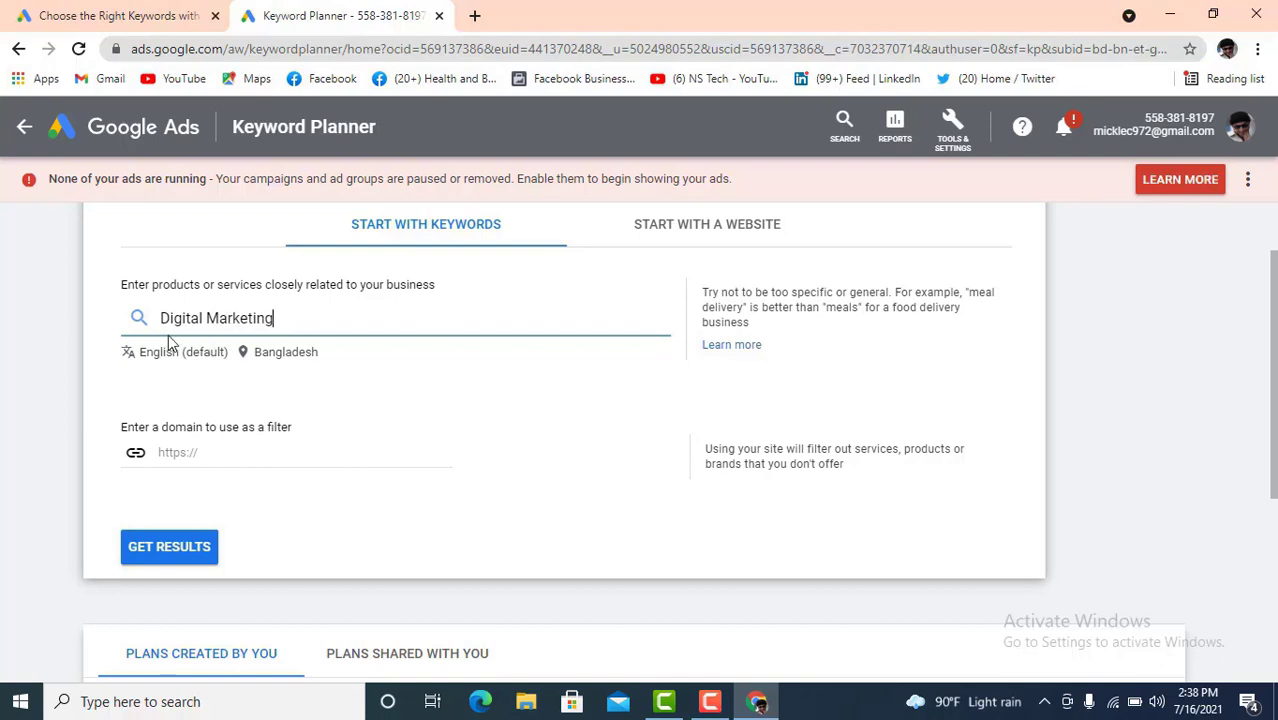
left_click_drag(284, 314, 165, 316)
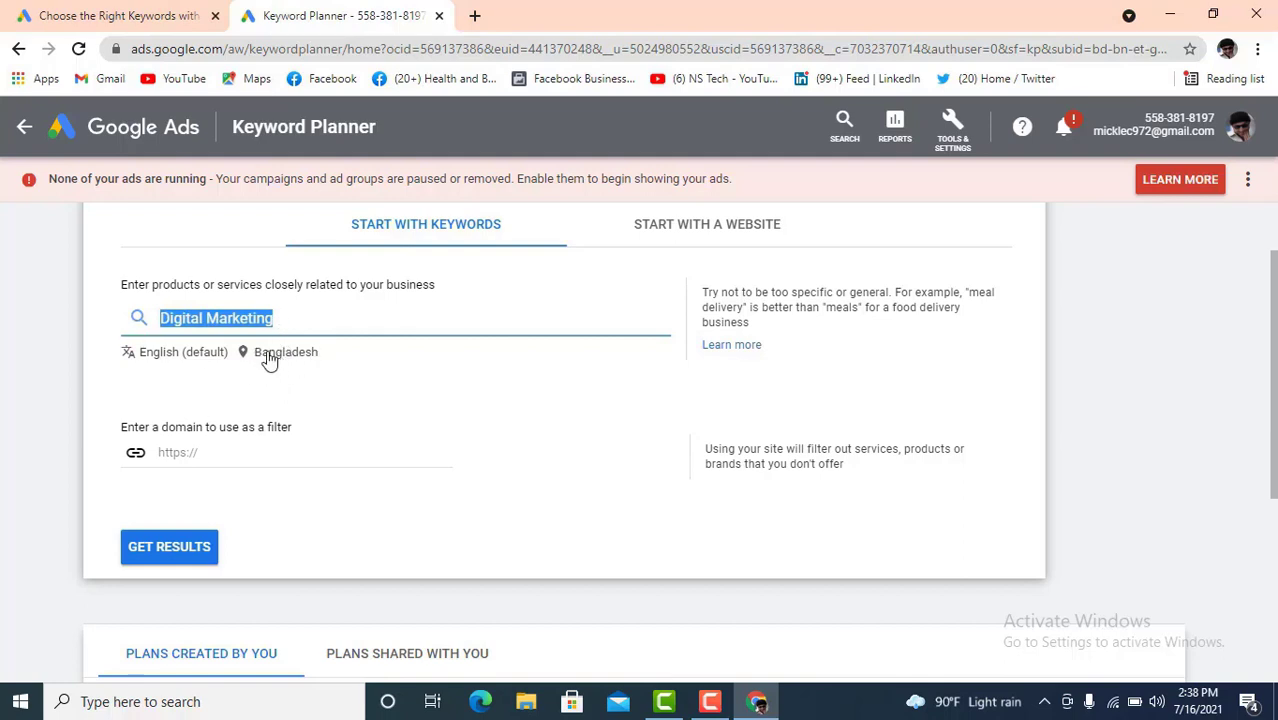
left_click(280, 356)
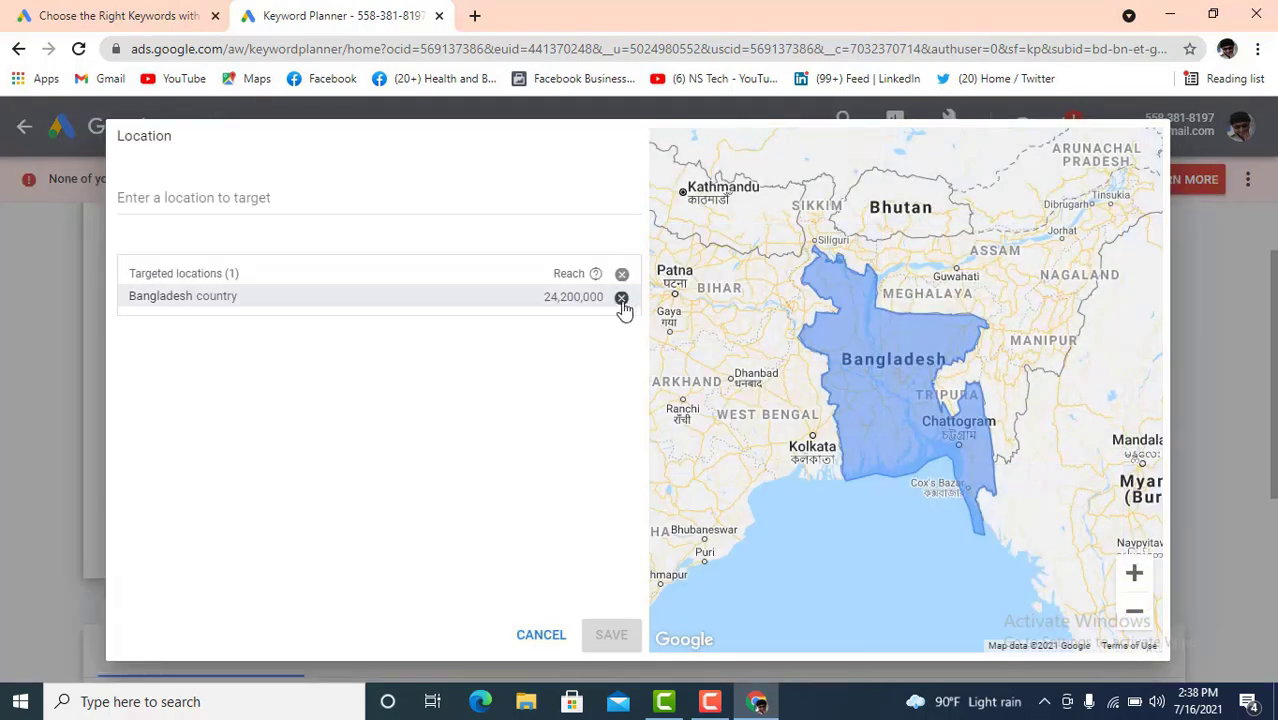
- Replace Bangladesh with United States as the target location and get the keyword ideas
left_click(621, 299)
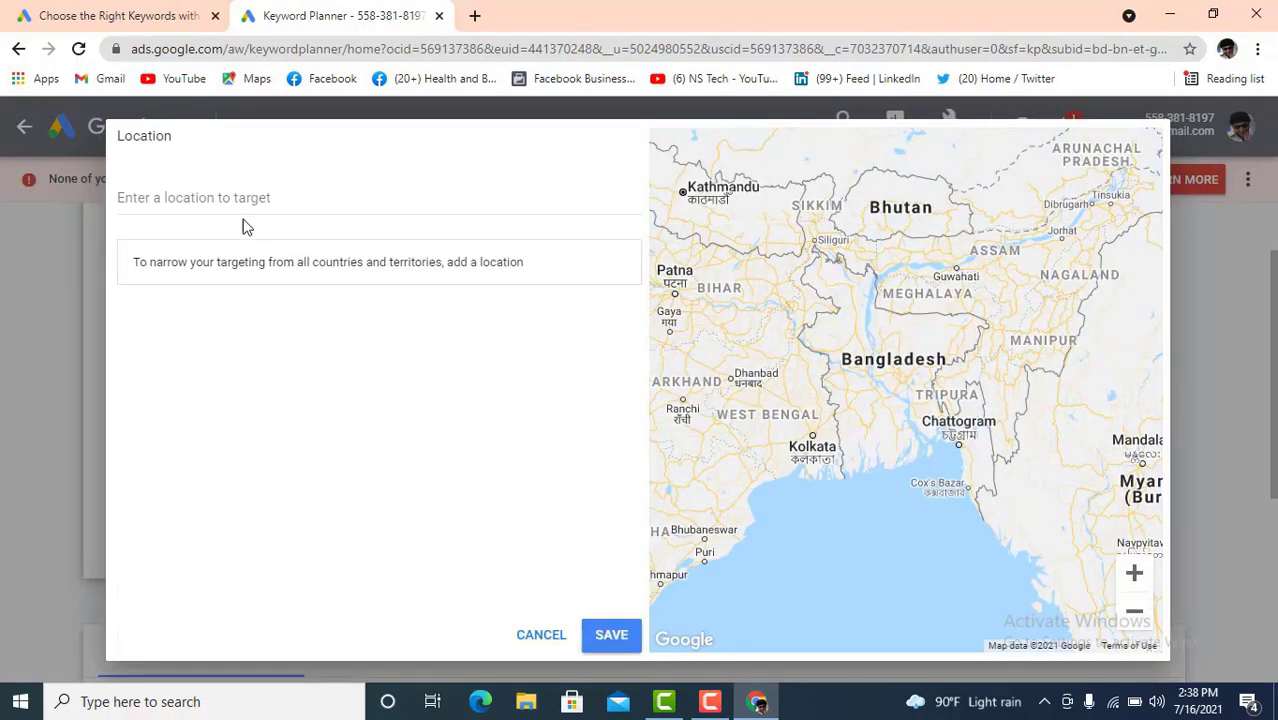
left_click(204, 197)
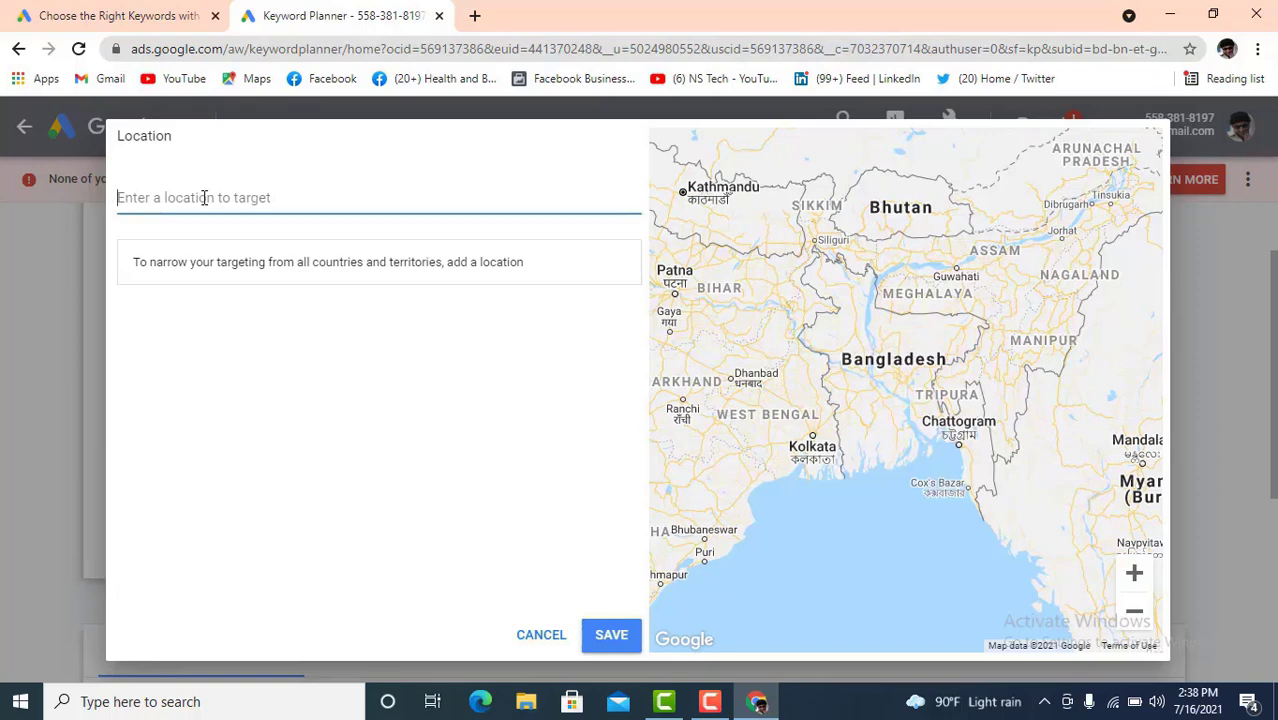
type("un")
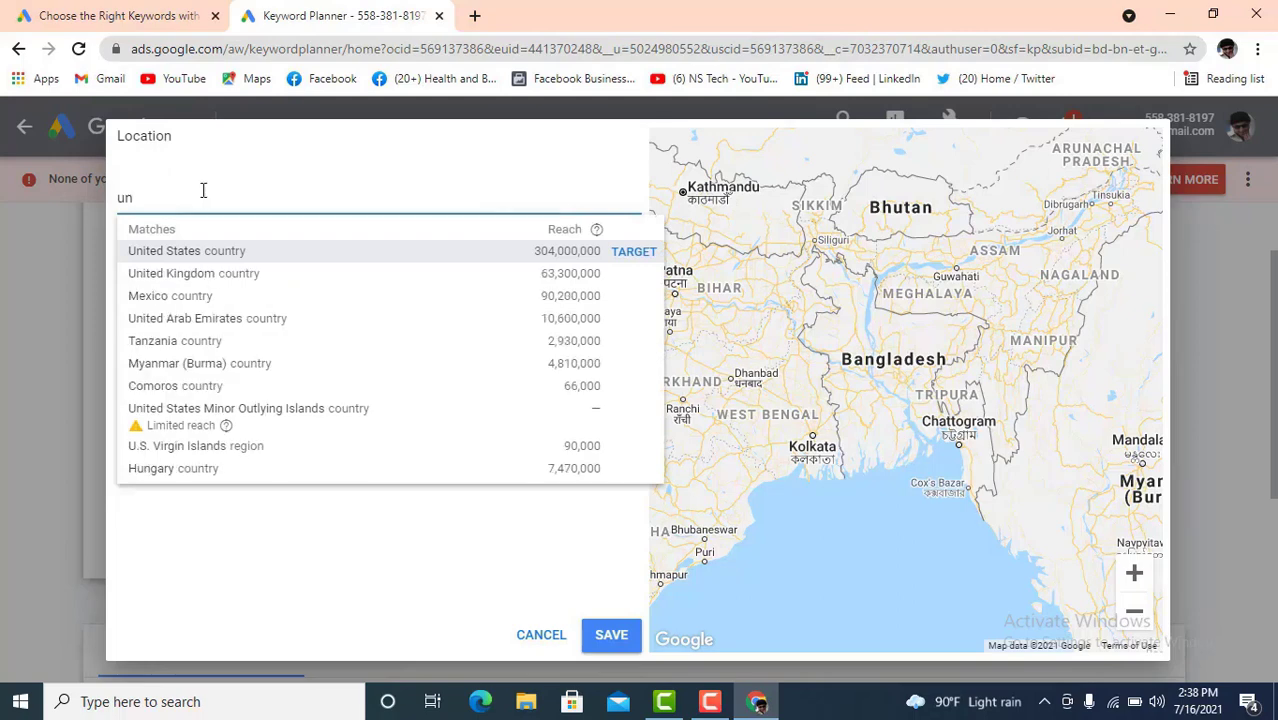
left_click(635, 253)
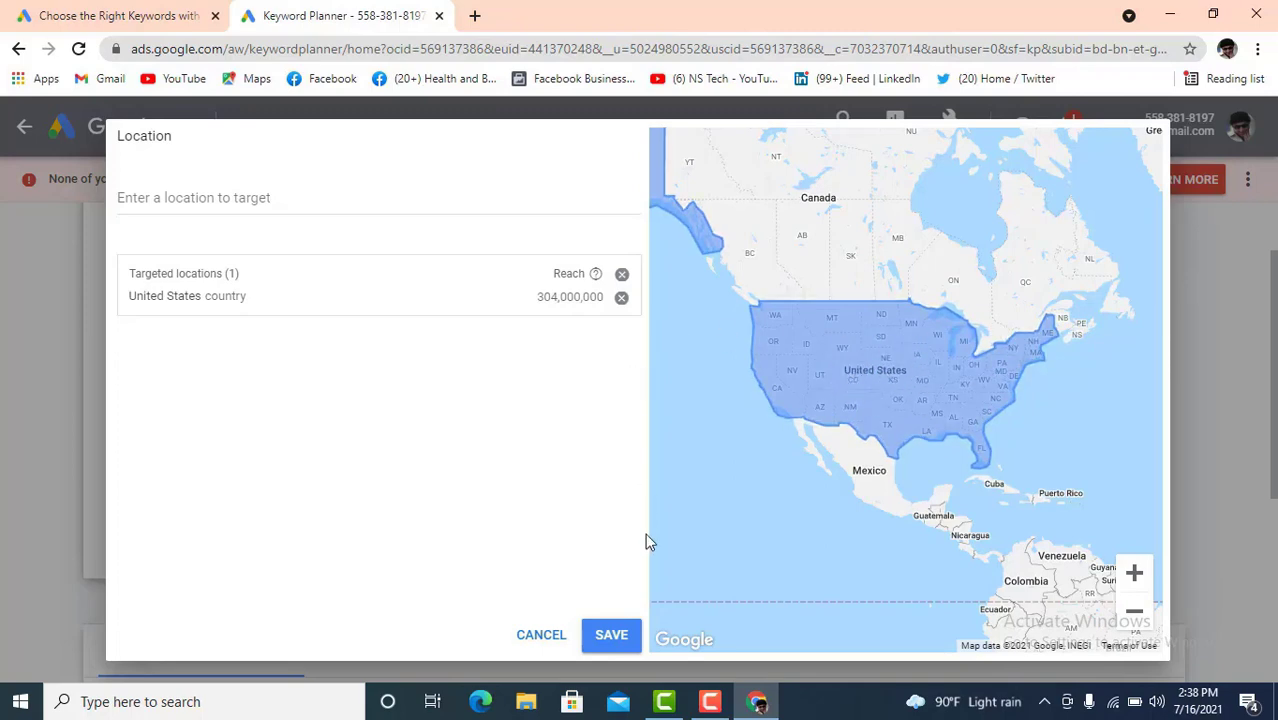
left_click(625, 637)
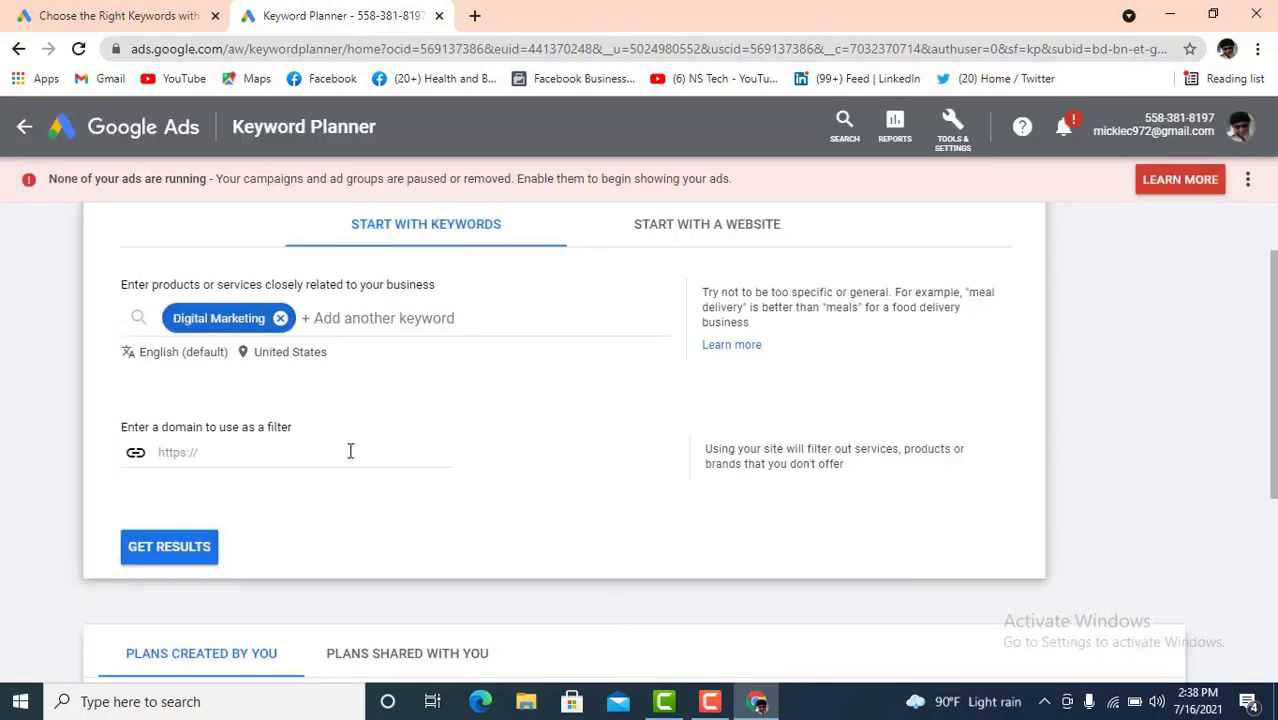
left_click(180, 548)
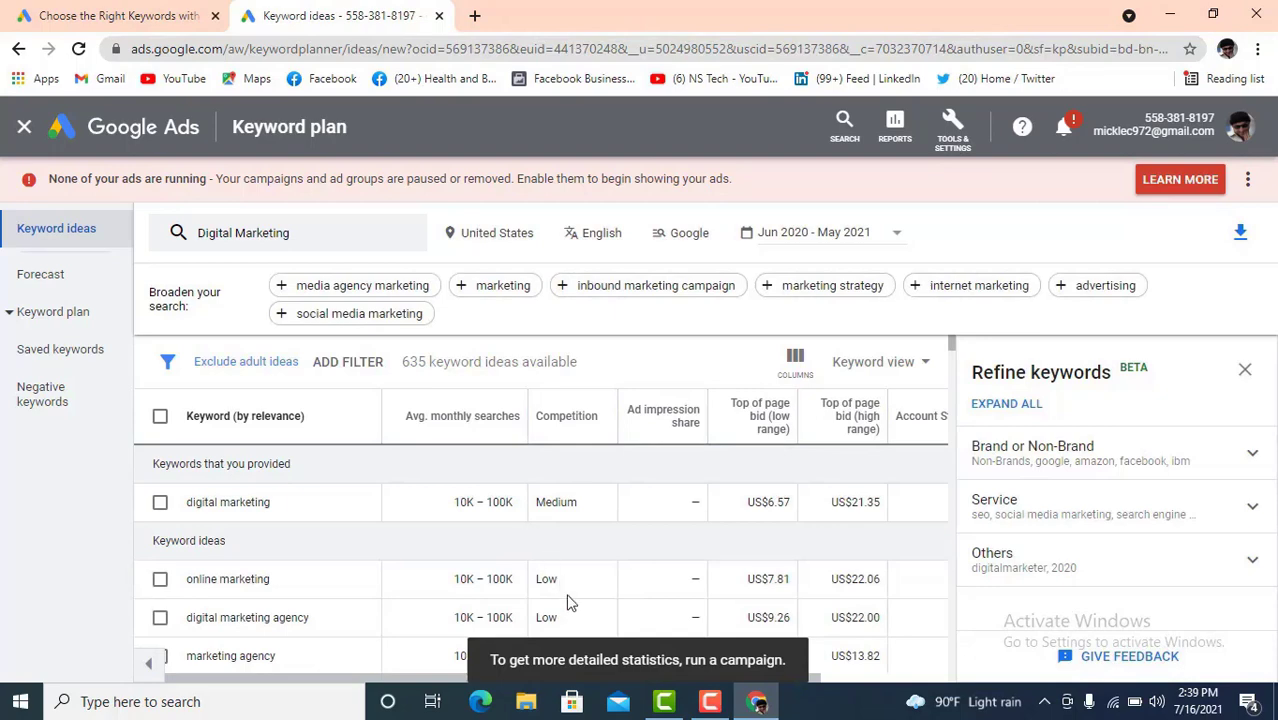
- Scroll through the 635 Digital Marketing keyword ideas for the United States
scroll(573, 591, "down", 5)
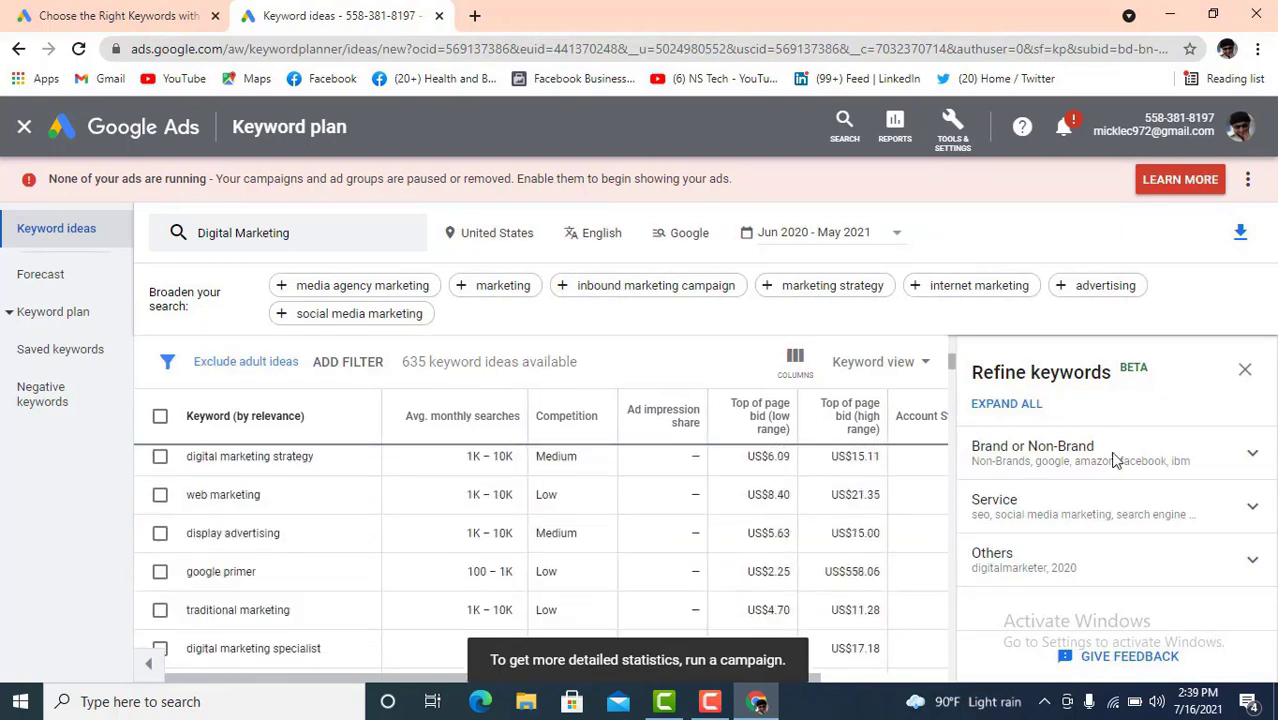
scroll(613, 524, "down", 10)
scroll(508, 524, "down", 10)
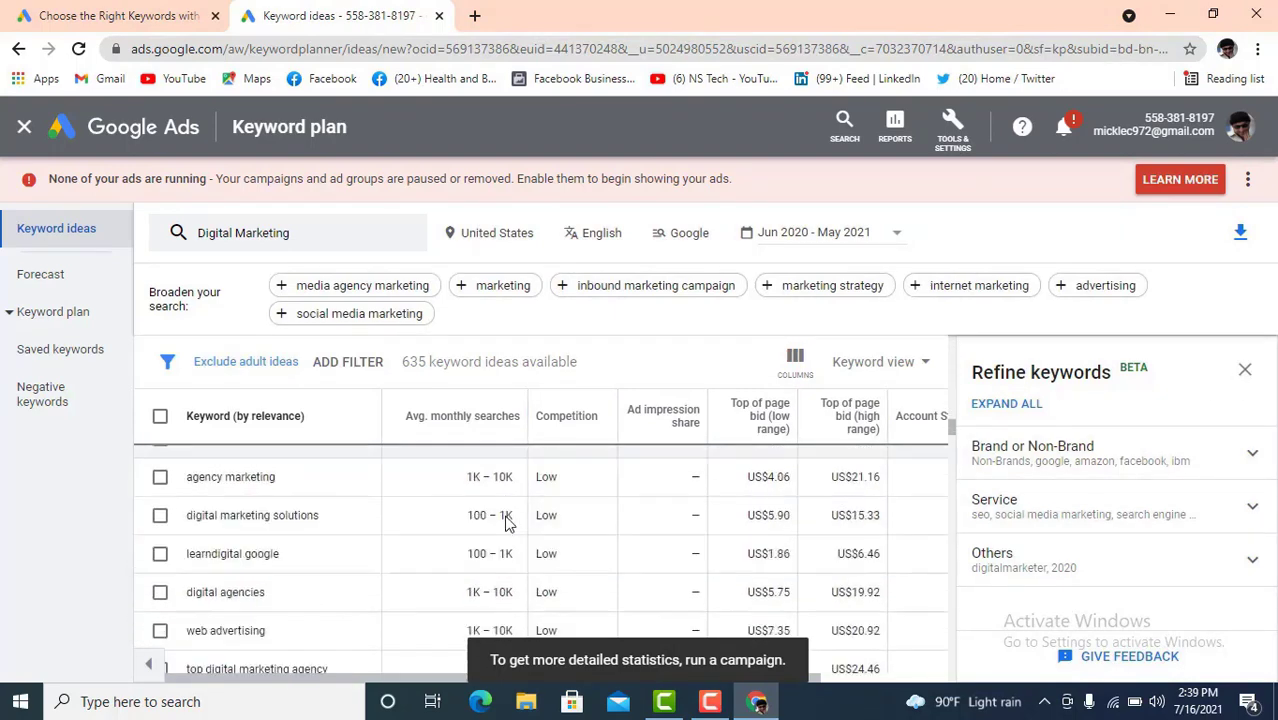
scroll(507, 527, "up", 20)
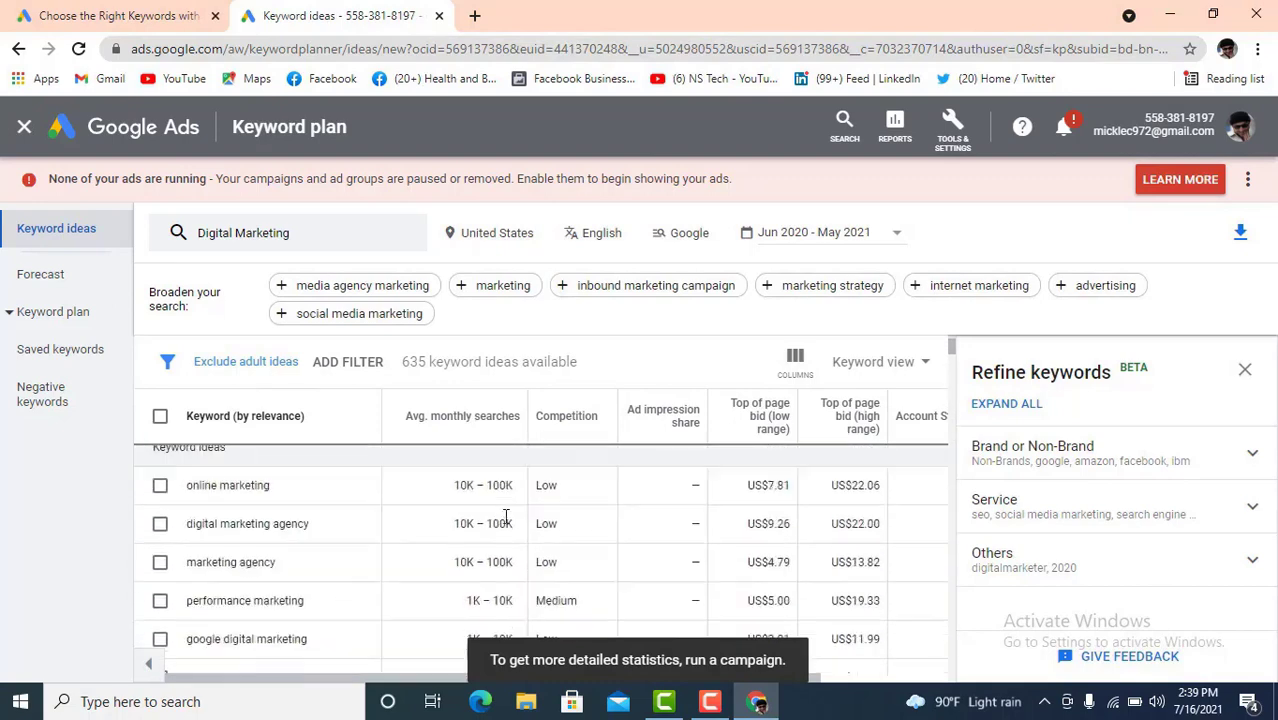
scroll(680, 620, "down", 5)
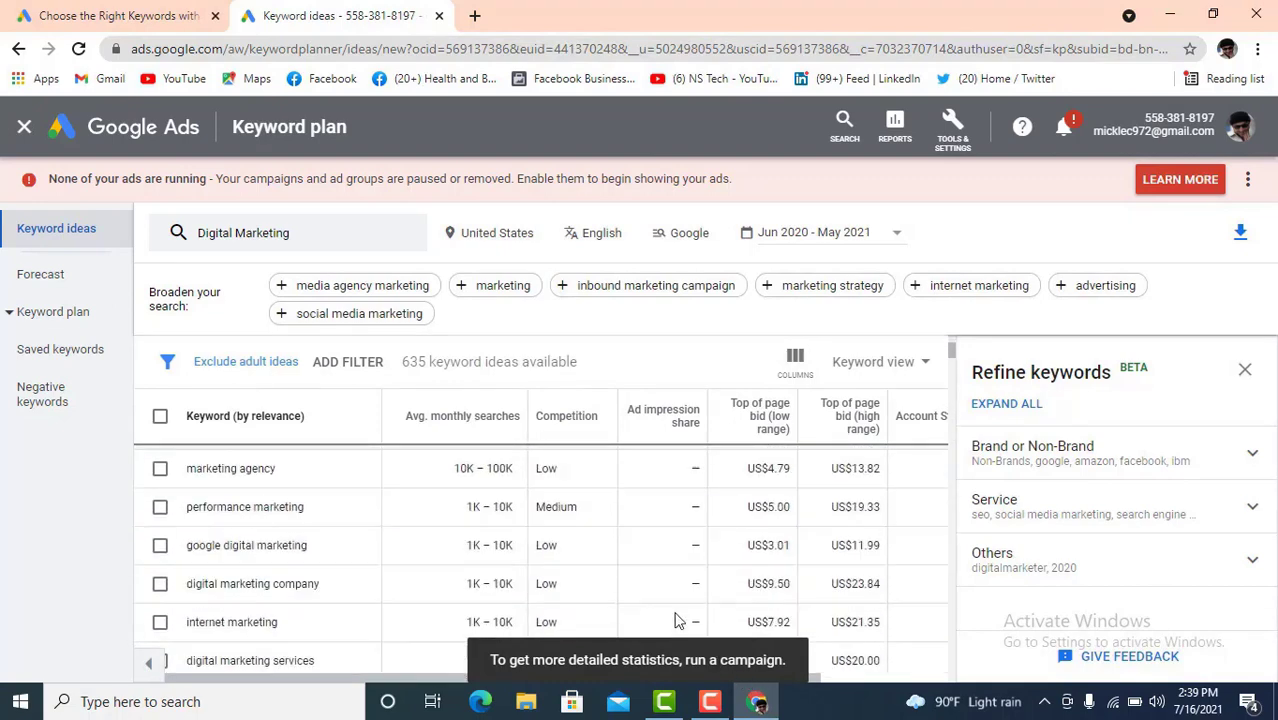
scroll(630, 550, "up", 6)
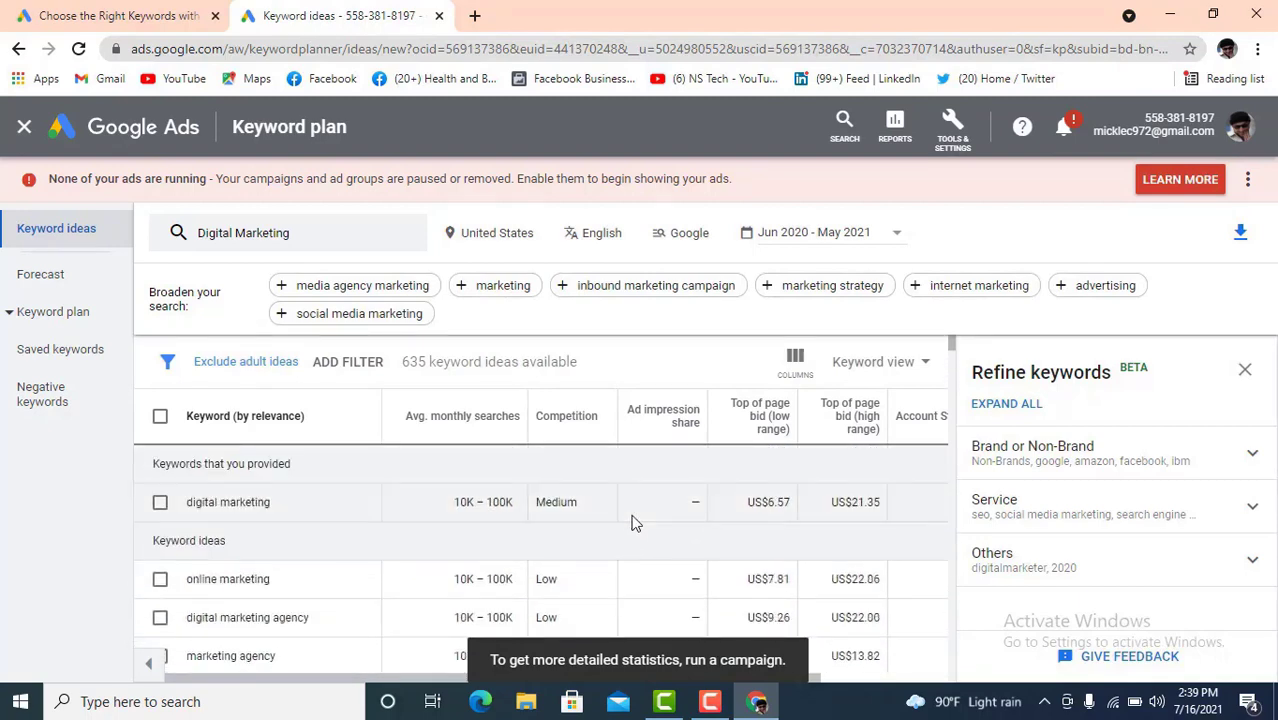
- Hide the Refine keywords panel so the ideas table fills the page
left_click(1244, 370)
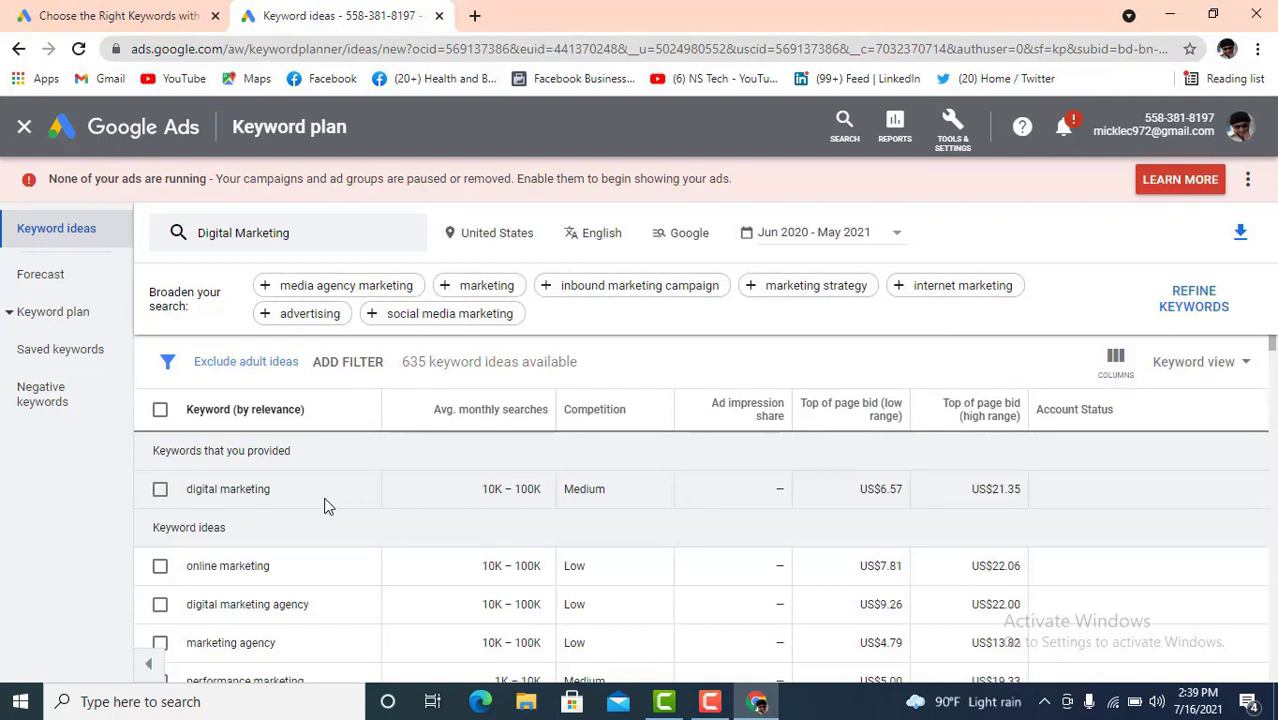
left_click_drag(231, 490, 264, 492)
left_click(206, 495)
- Select digital marketing's keyword, 10K–100K searches and competition, plus online and performance marketing search ranges
left_click_drag(548, 489, 483, 489)
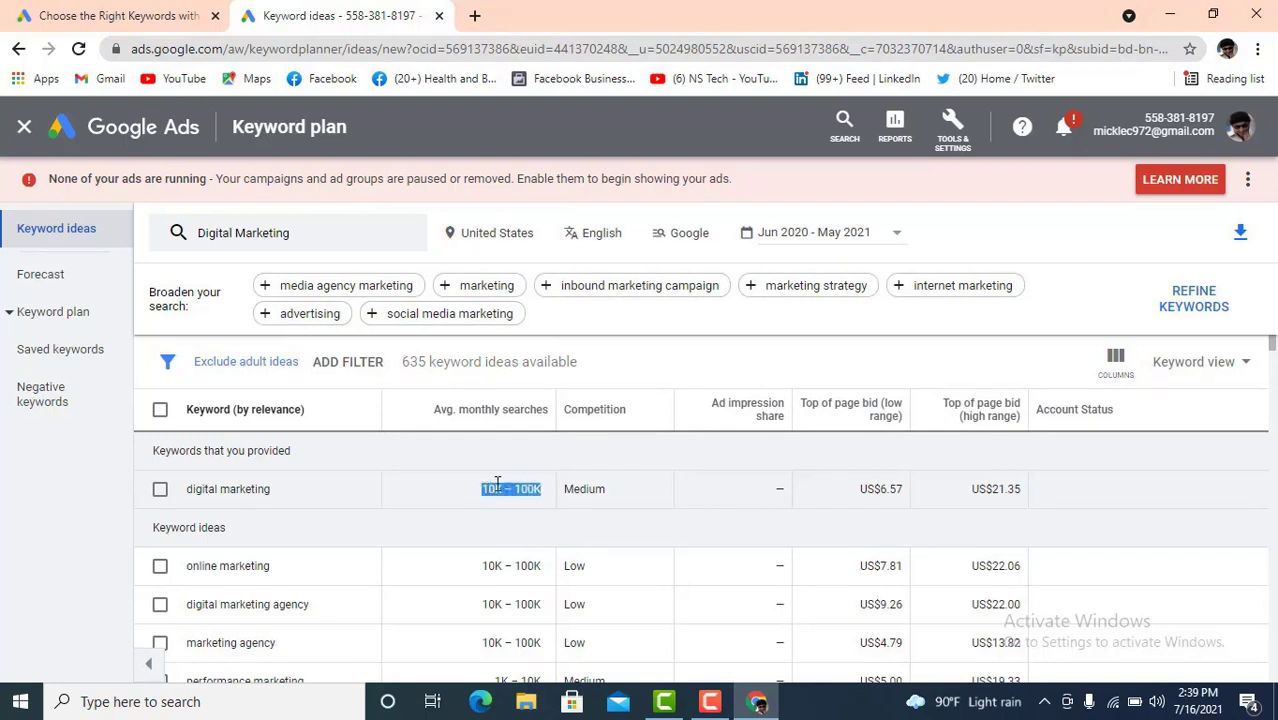
left_click_drag(271, 489, 190, 492)
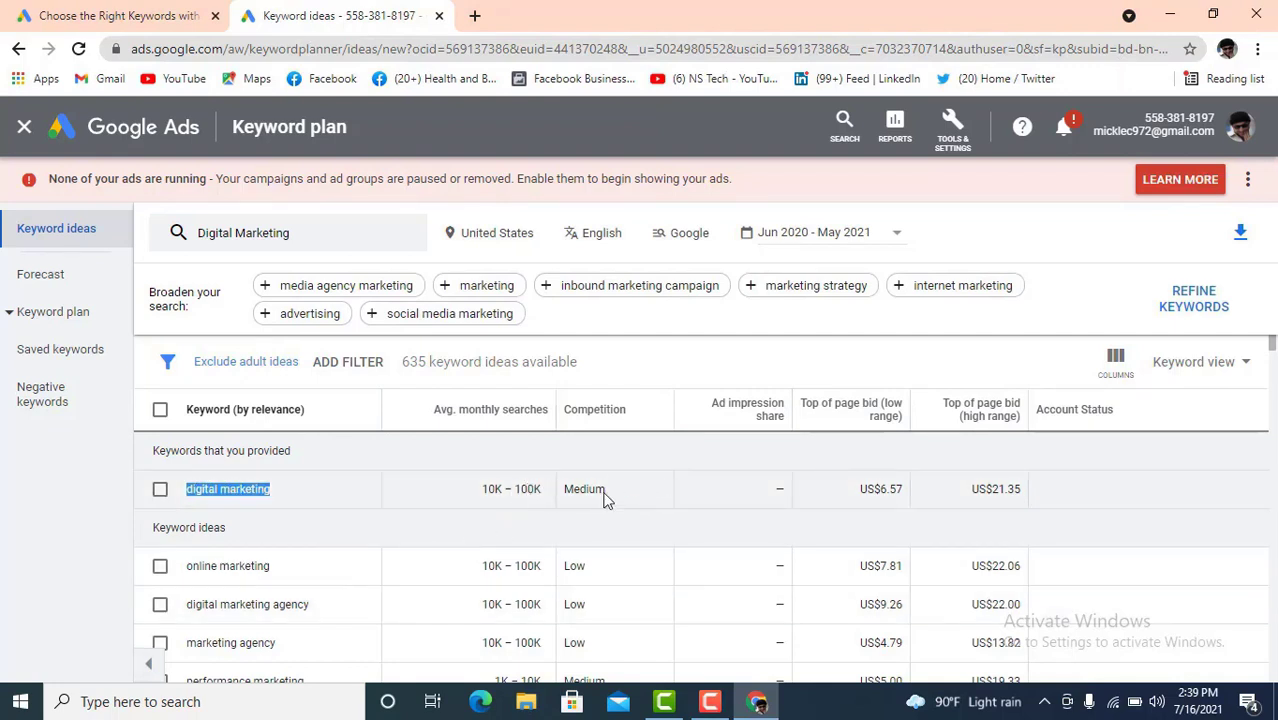
left_click_drag(606, 490, 583, 489)
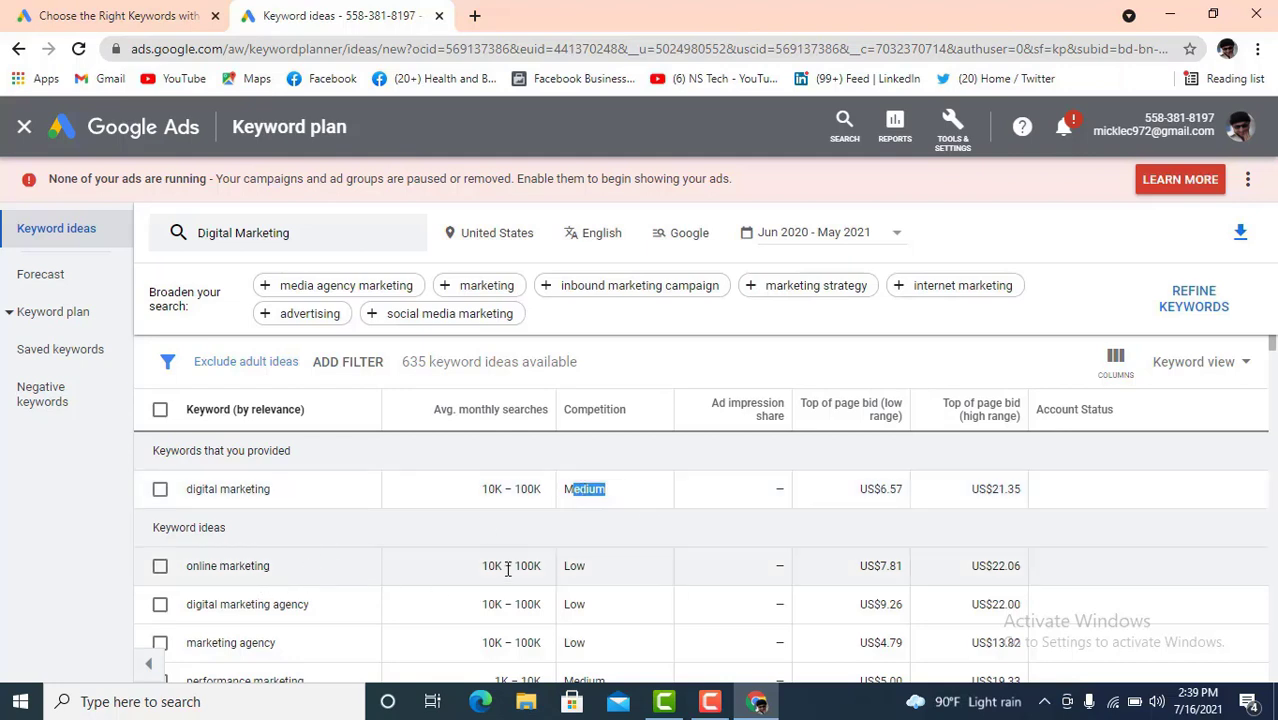
left_click_drag(493, 565, 492, 605)
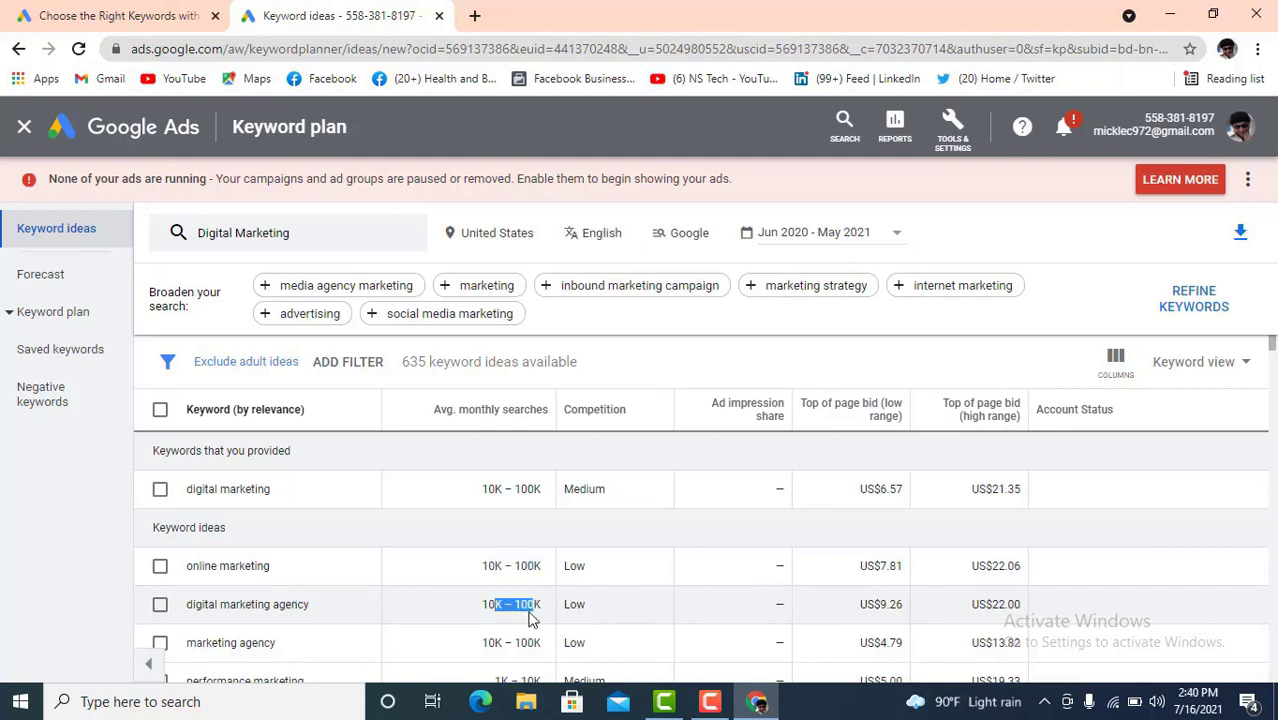
scroll(585, 619, "down", 1)
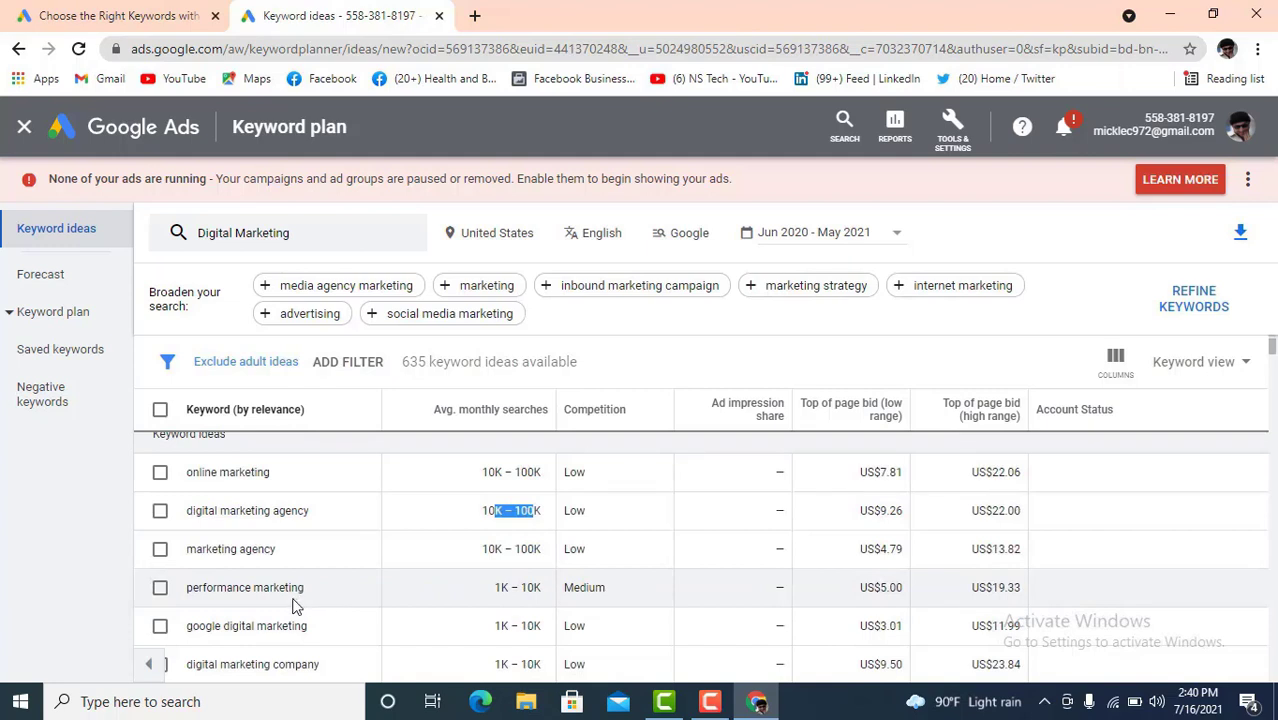
left_click_drag(519, 590, 505, 590)
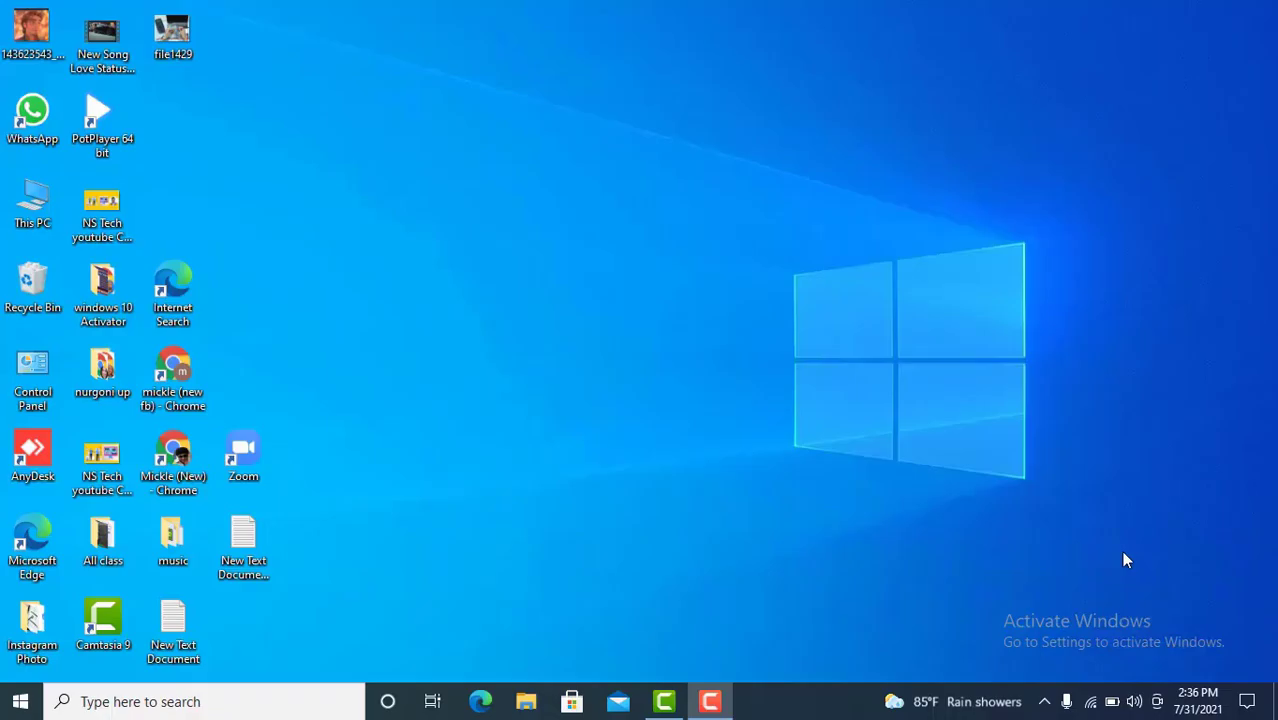
- Search Google for 'keyword tool dominator' in a new Chrome window
double_click(180, 460)
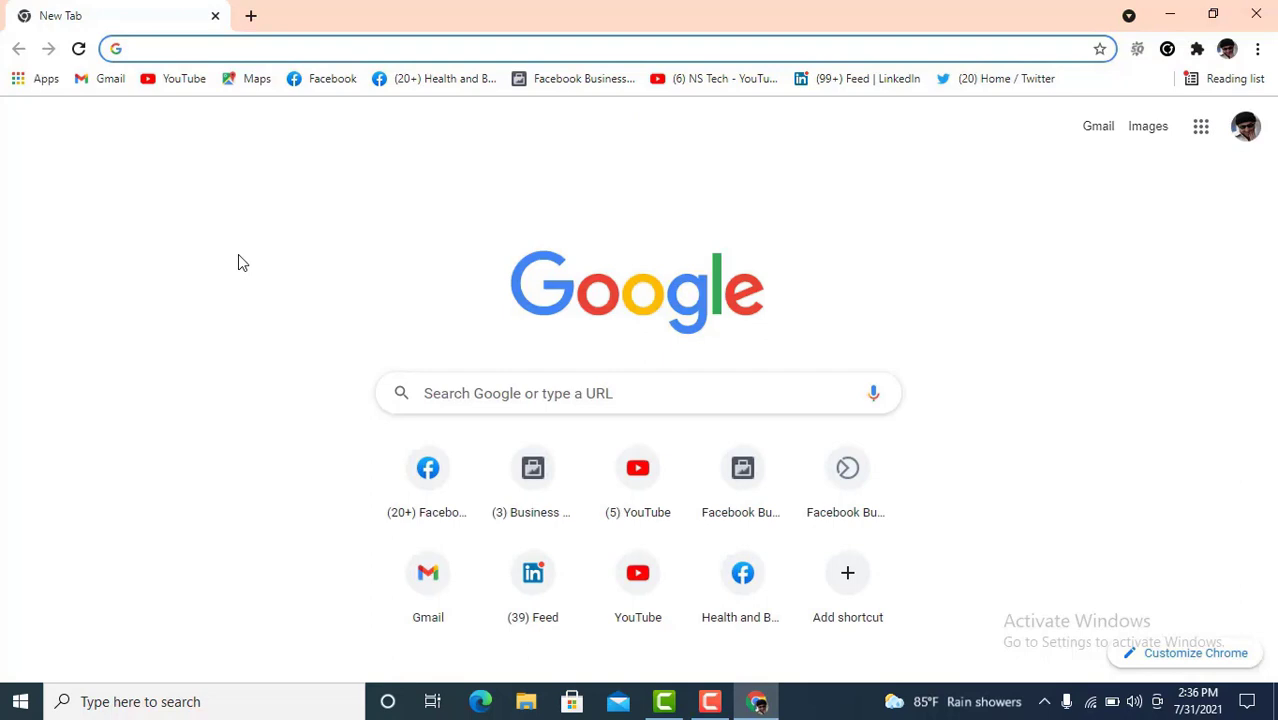
type("ke")
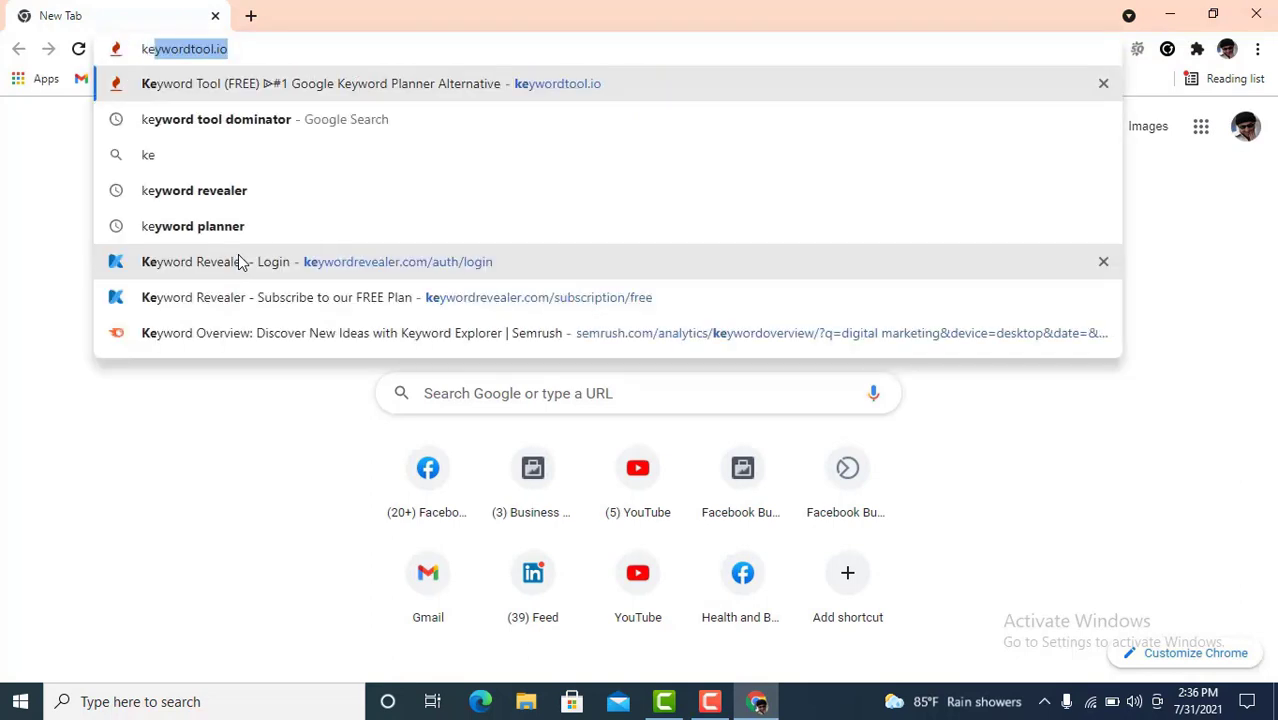
type("yw")
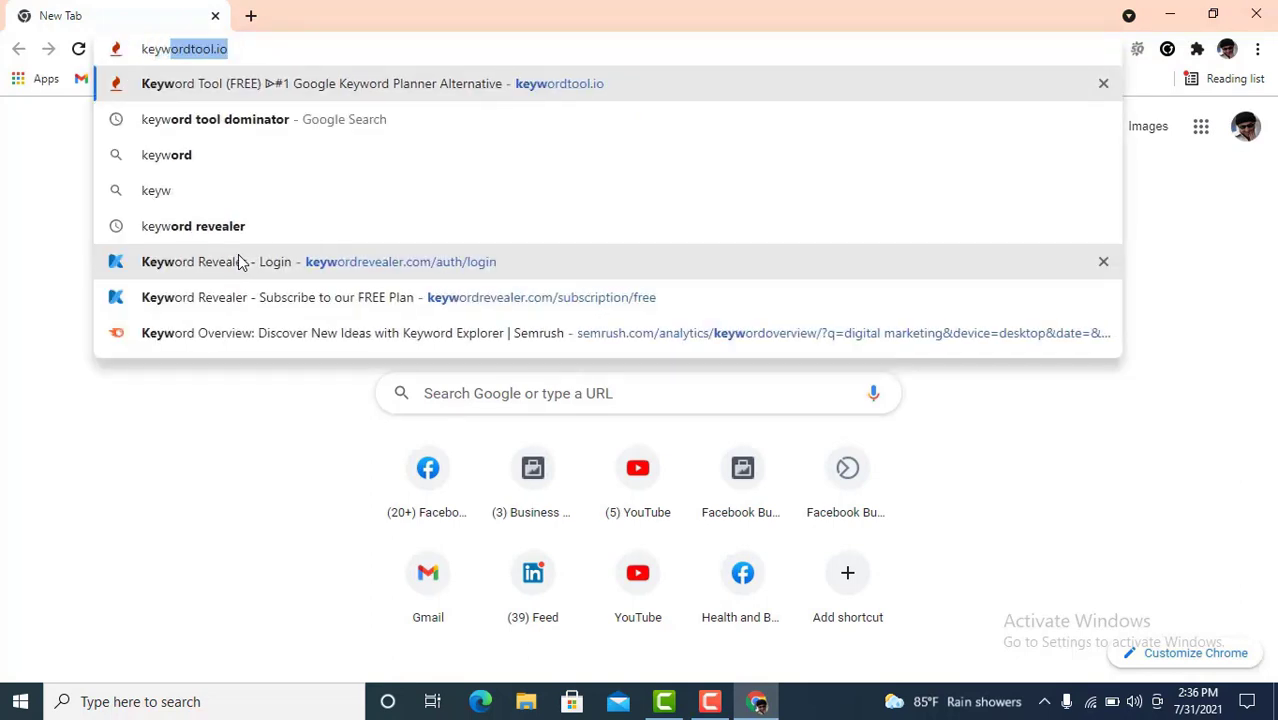
type("ord")
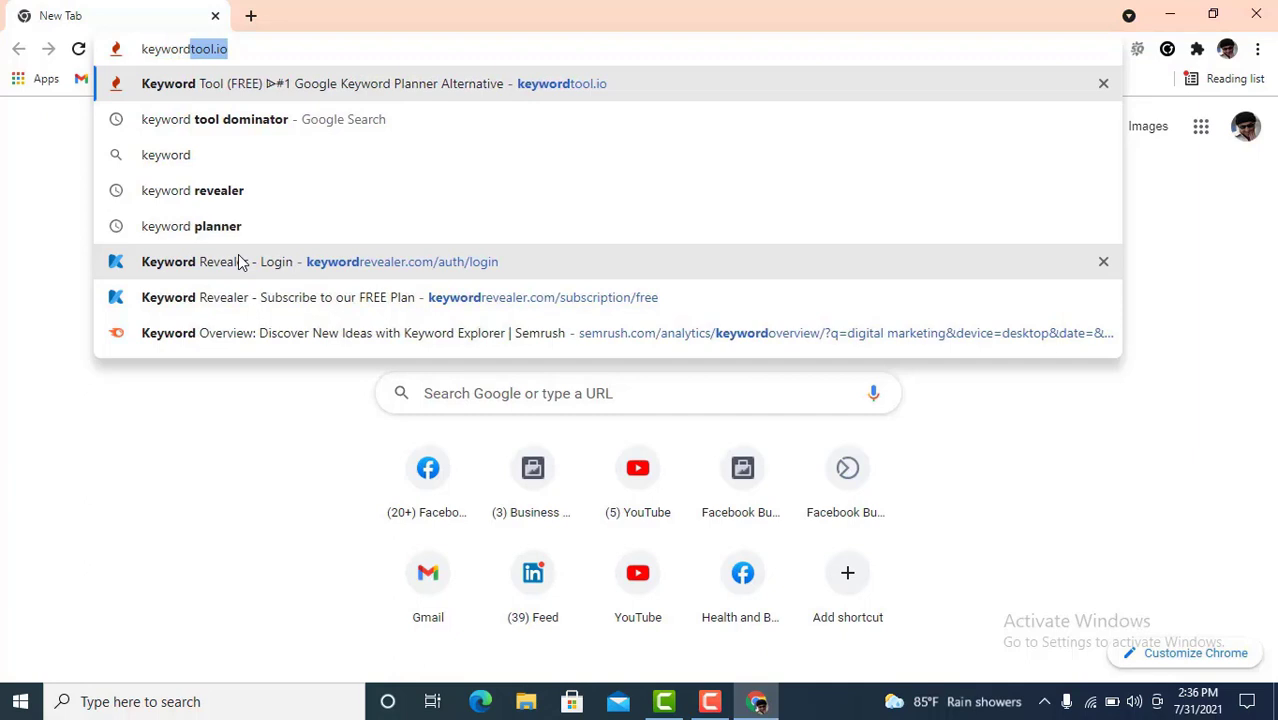
type(" tool")
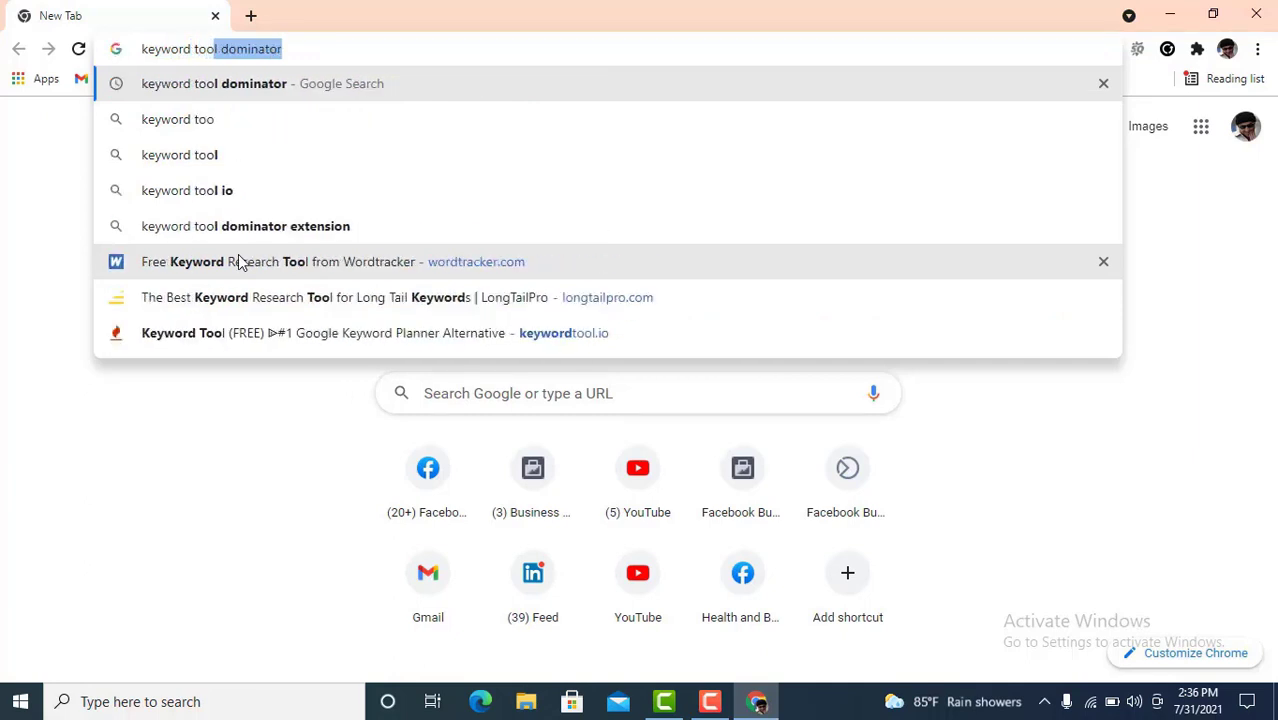
type(" dom")
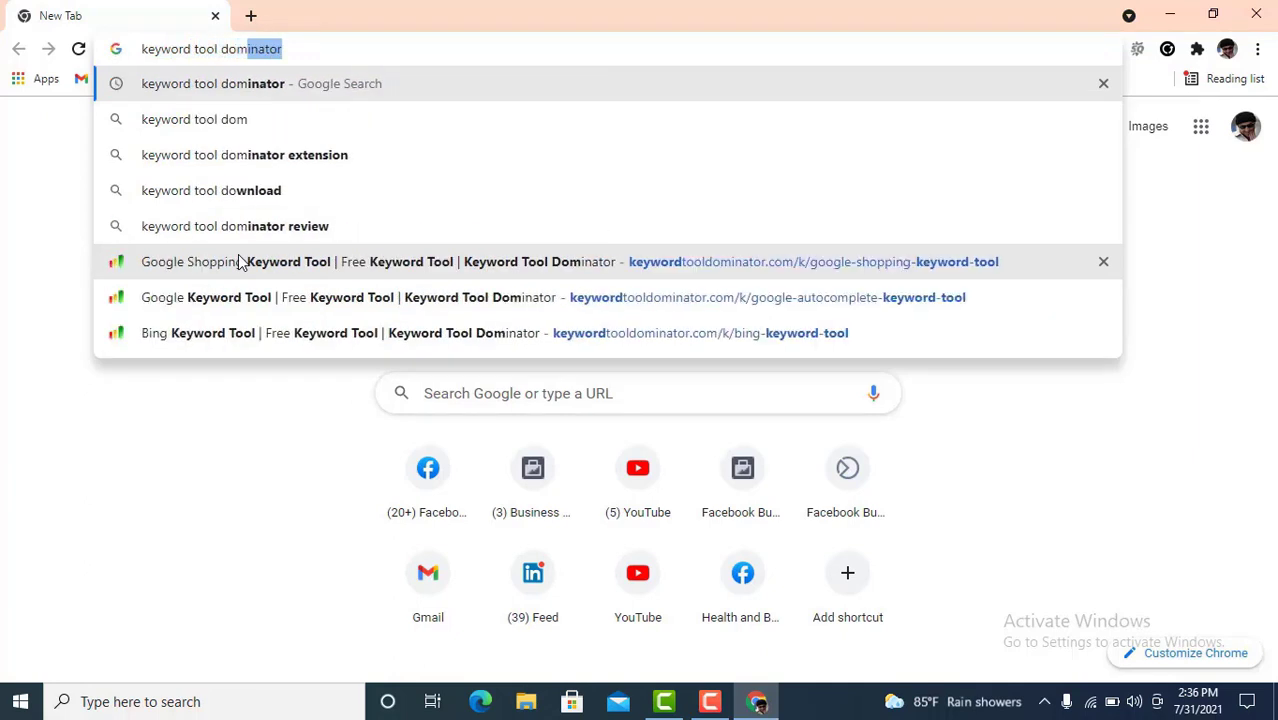
type("ina")
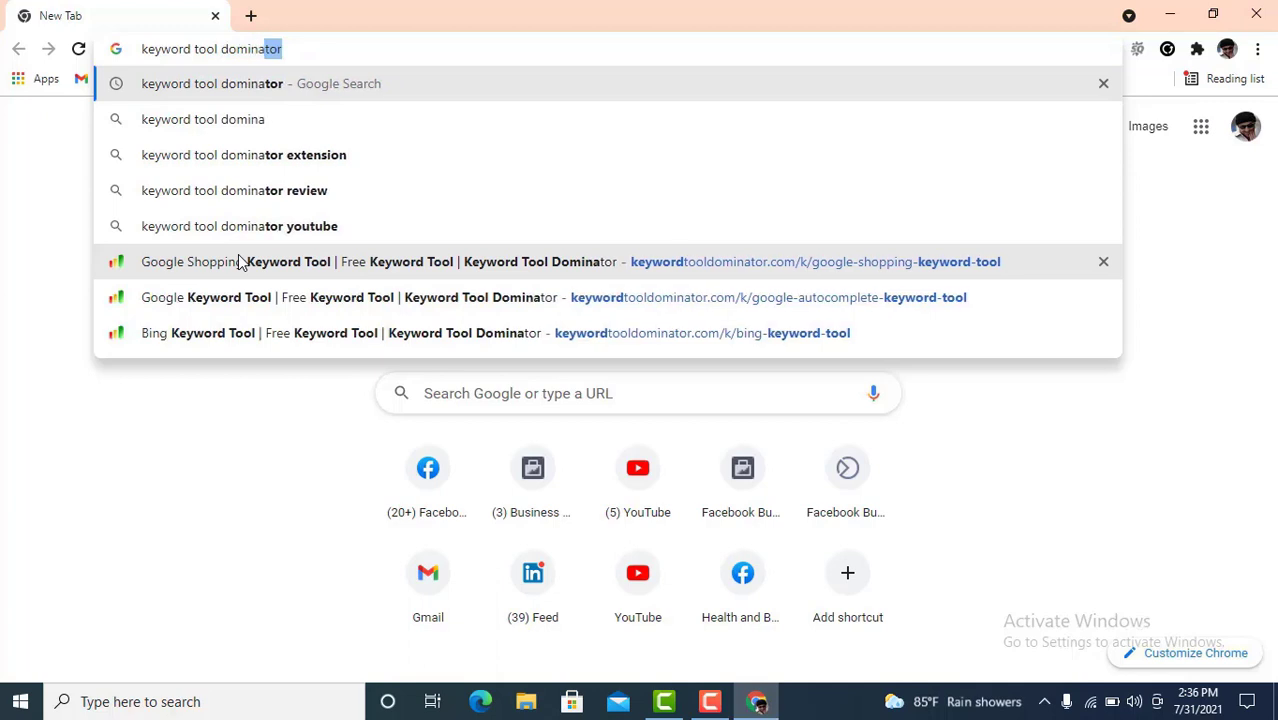
type("tor")
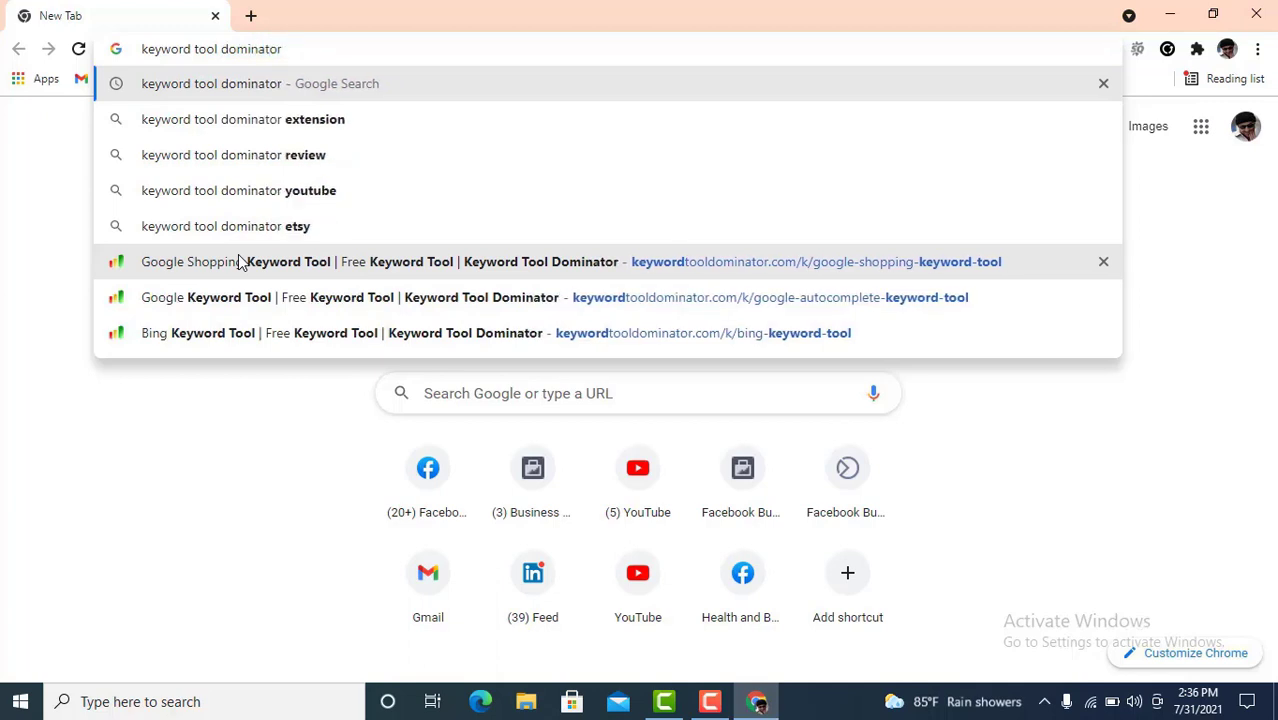
key("Return")
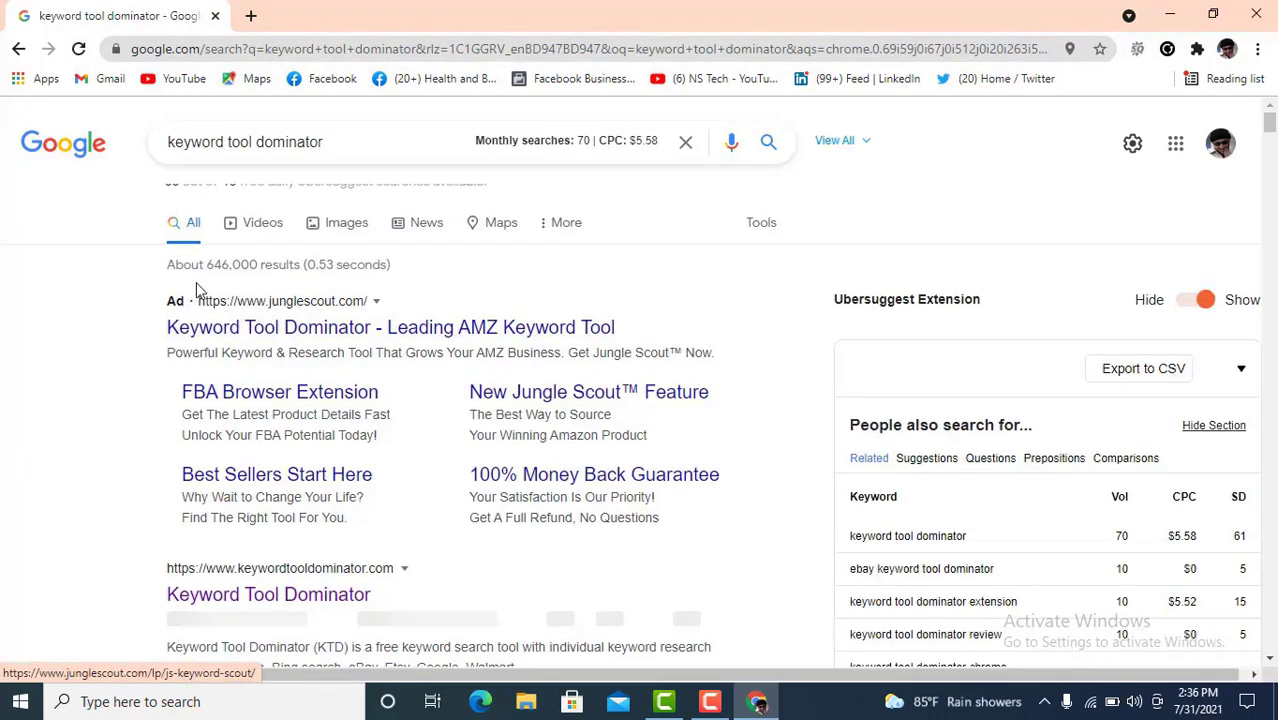
- Open the keywordtooldominator.com result in a new tab and switch to it
scroll(253, 425, "down", 2)
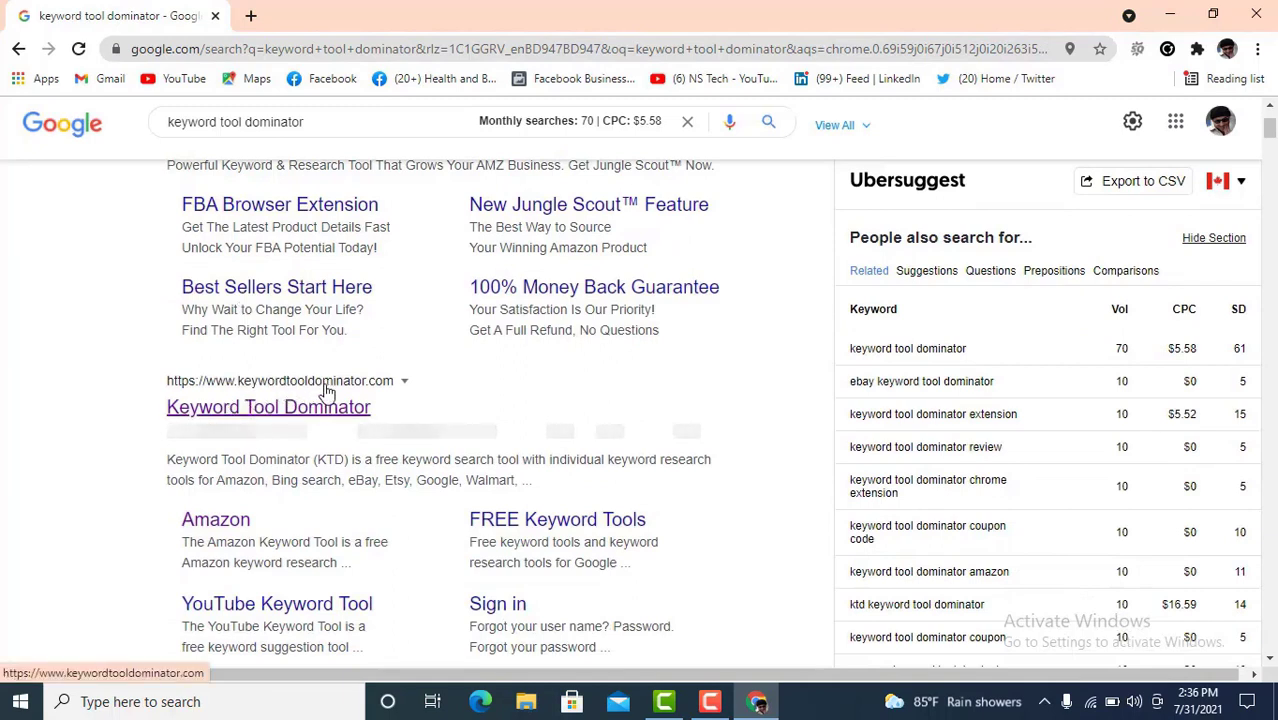
right_click(250, 415)
left_click(286, 428)
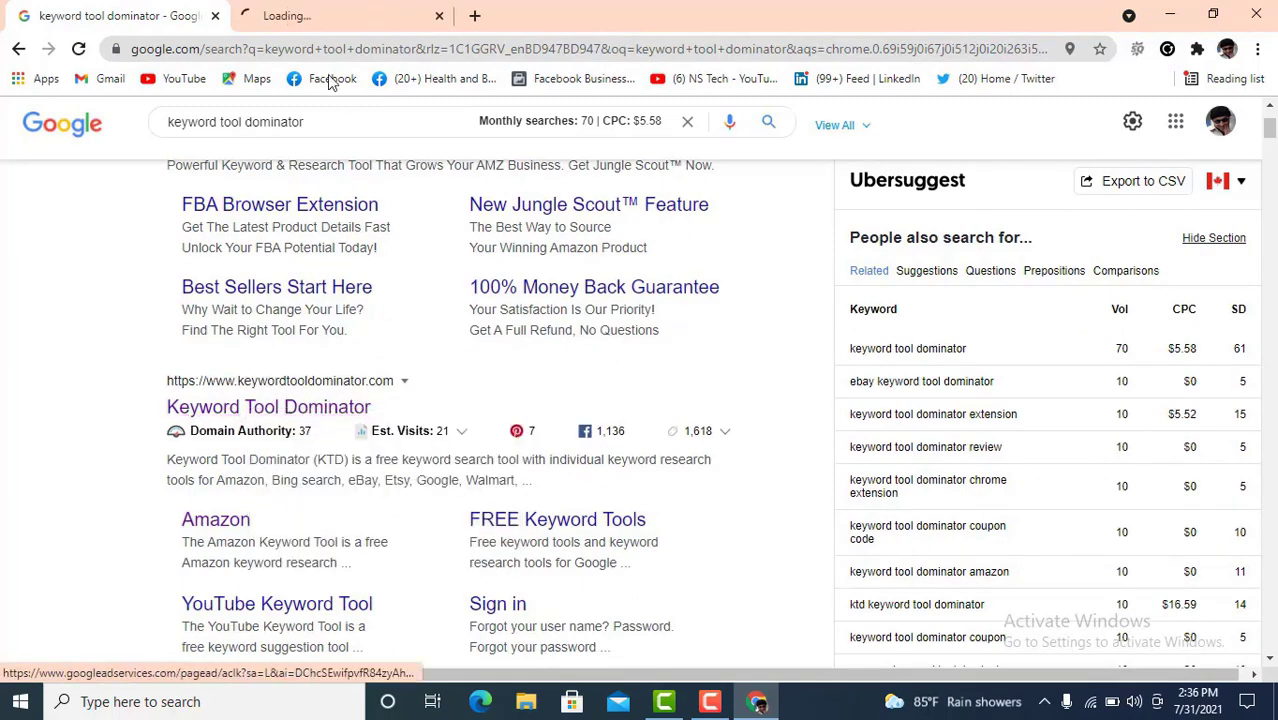
left_click(330, 20)
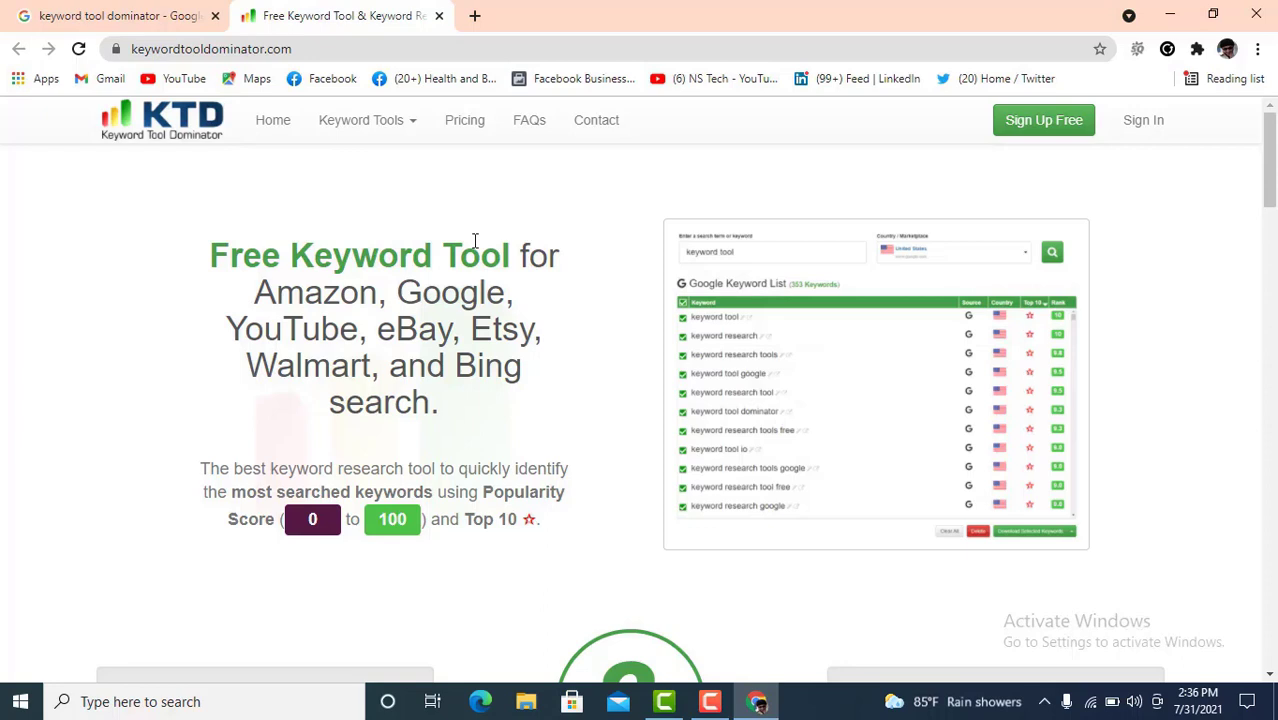
- Open the Amazon, Bing, eBay, Etsy, Google, Google Shopping, Walmart and YouTube keyword tools in separate tabs
left_click(418, 128)
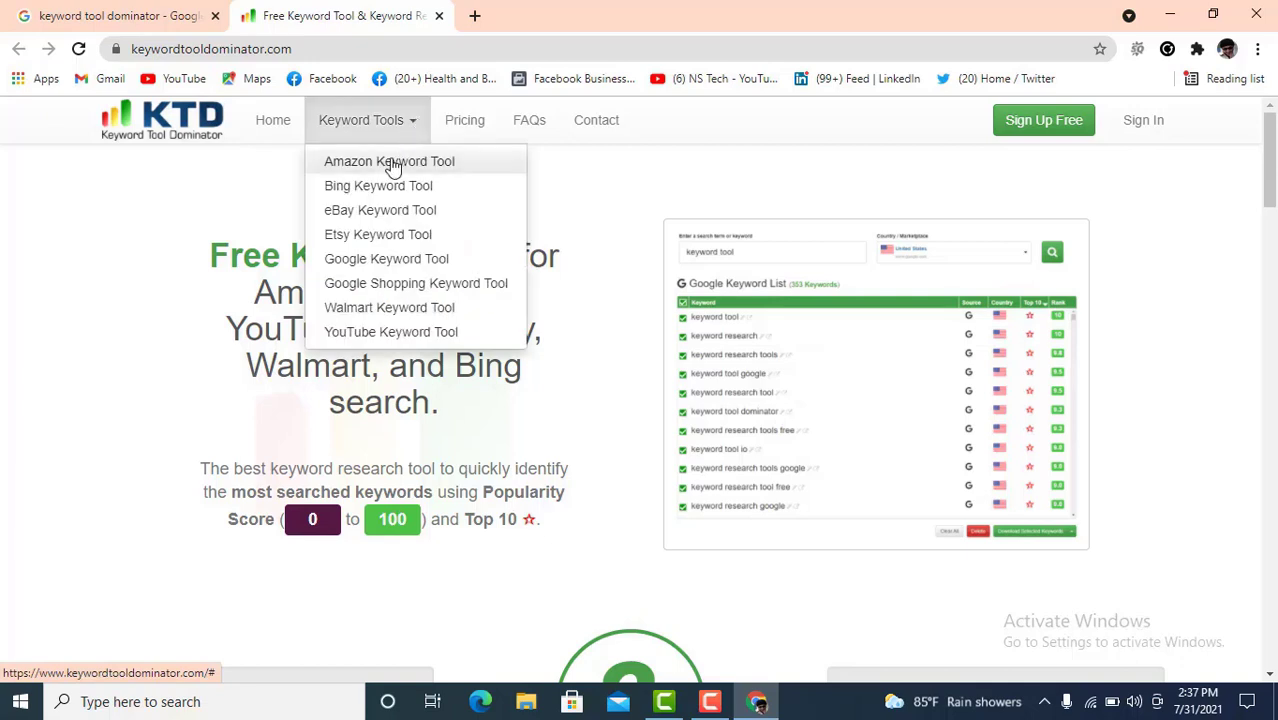
right_click(410, 172)
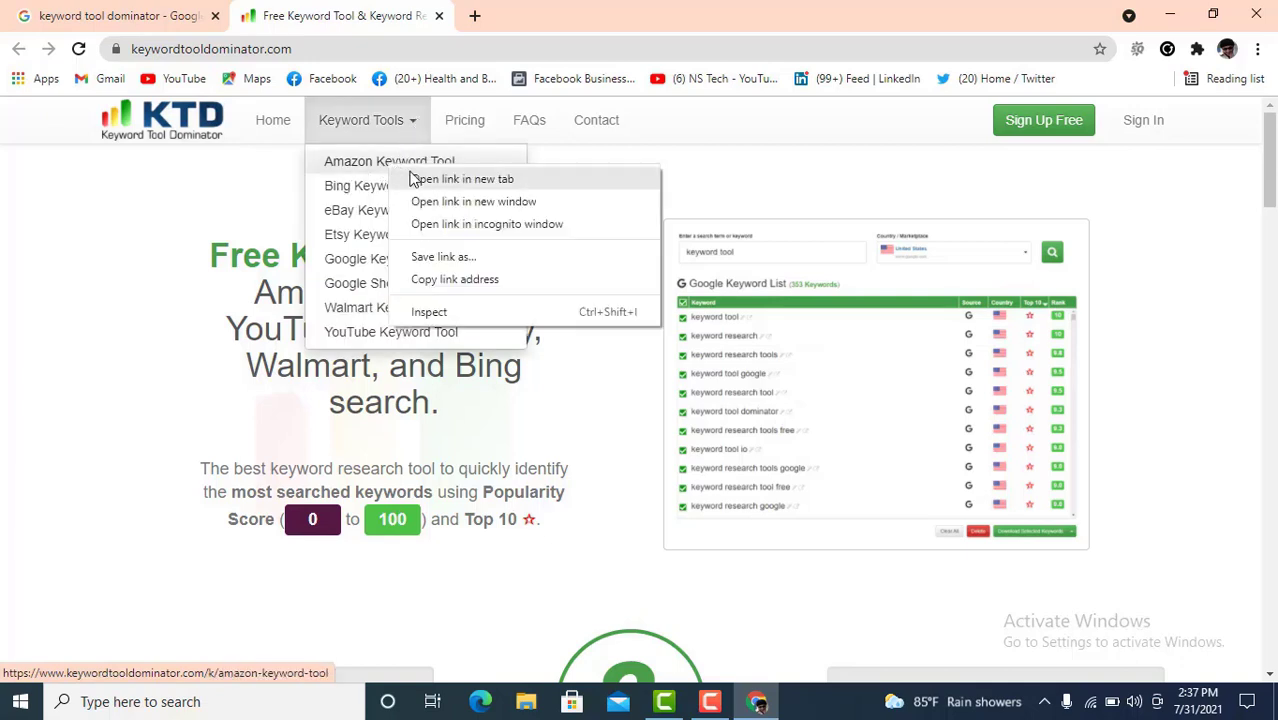
left_click(420, 179)
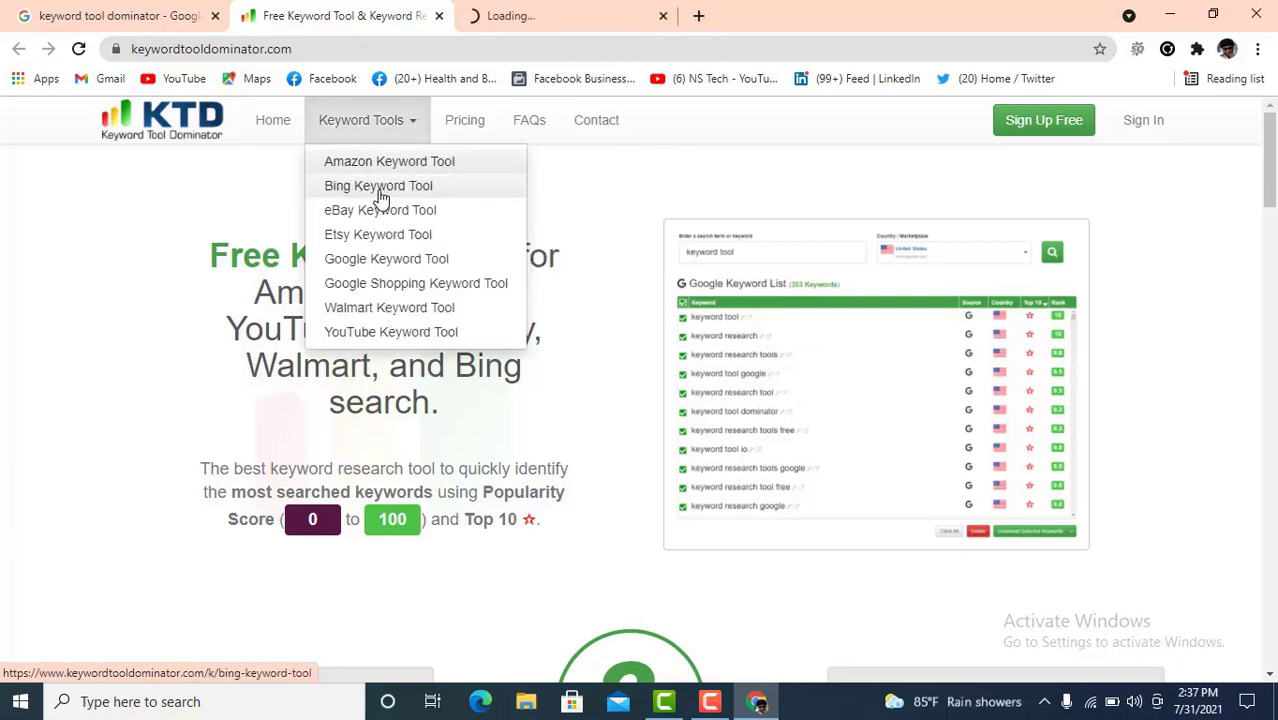
right_click(381, 196)
left_click(410, 206)
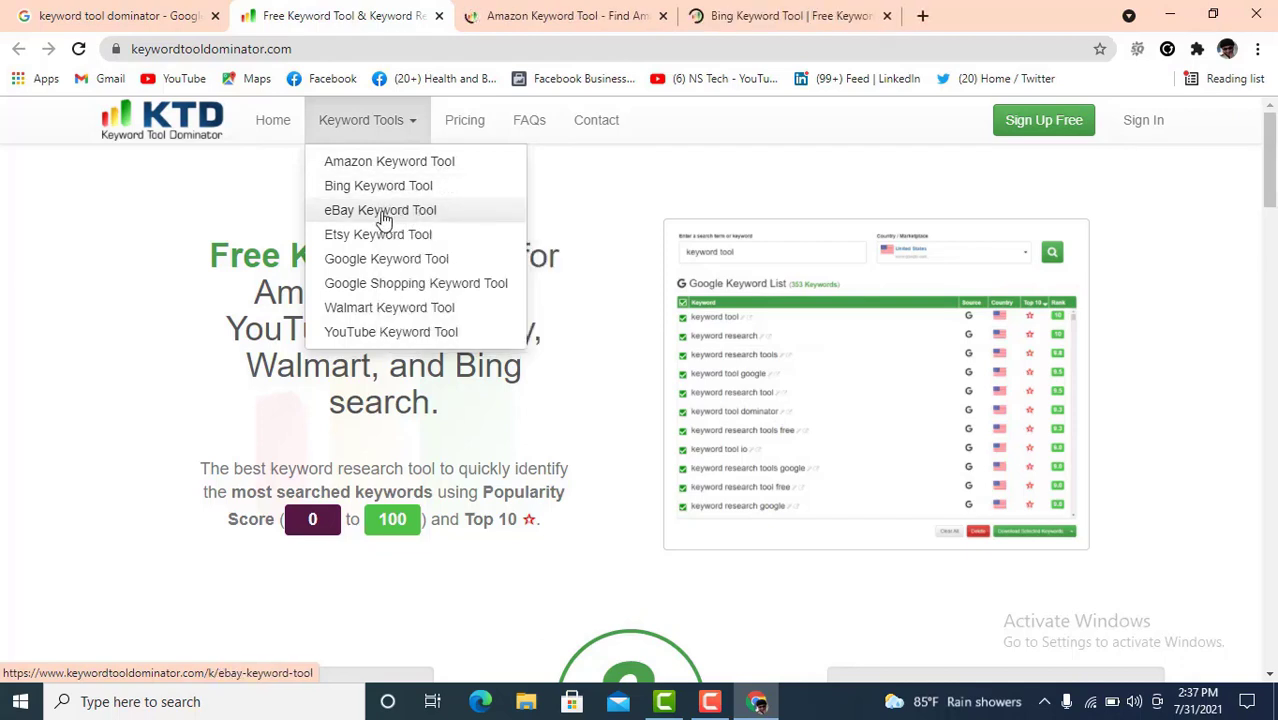
right_click(386, 216)
left_click(412, 226)
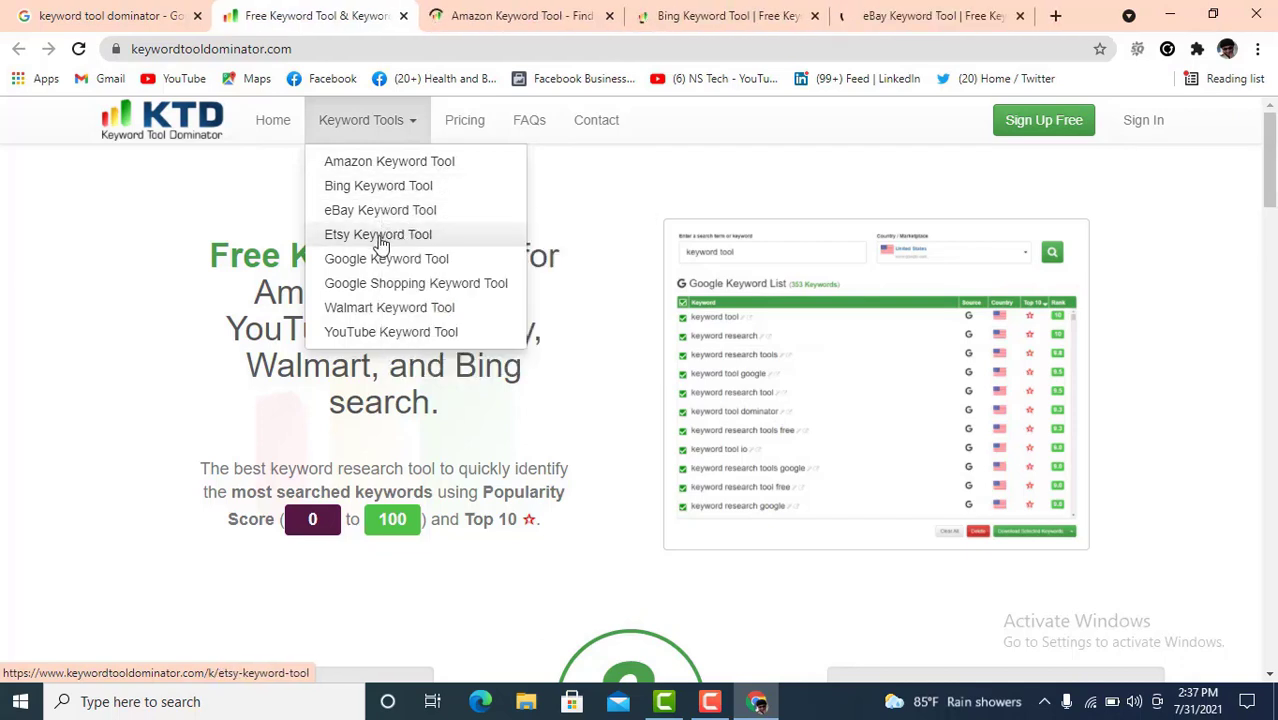
right_click(381, 244)
left_click(410, 252)
right_click(397, 265)
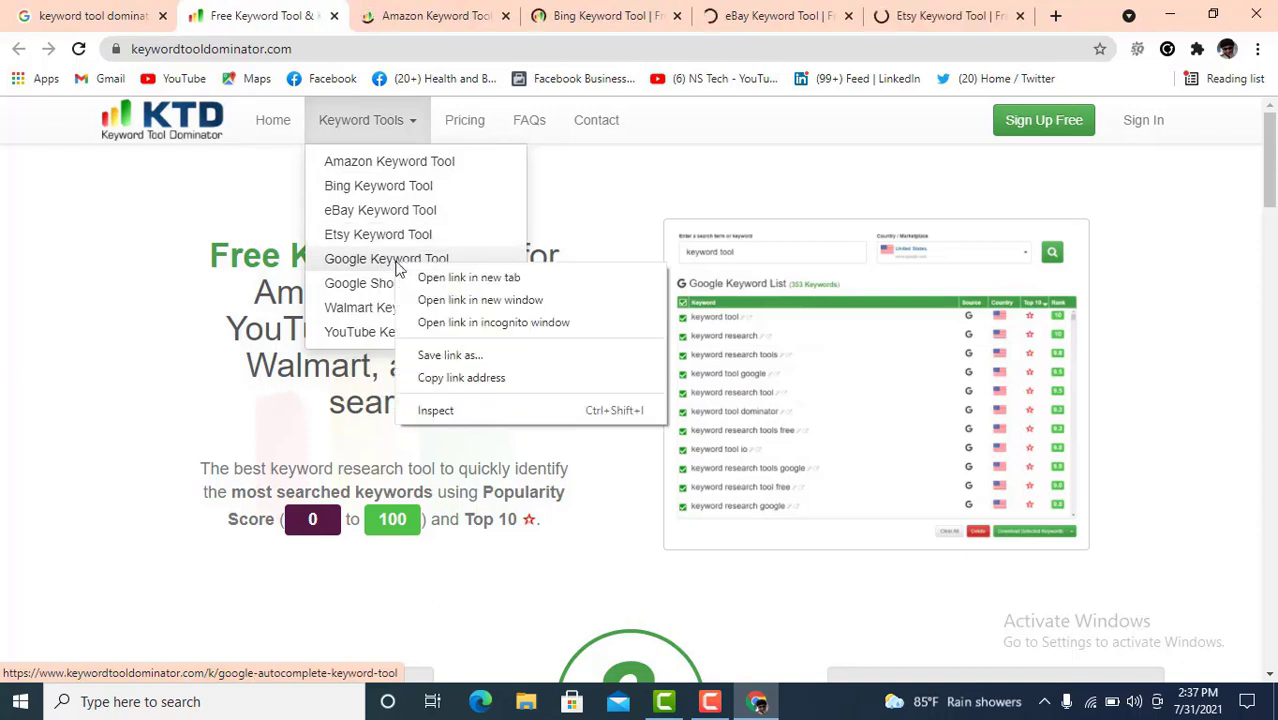
left_click(434, 279)
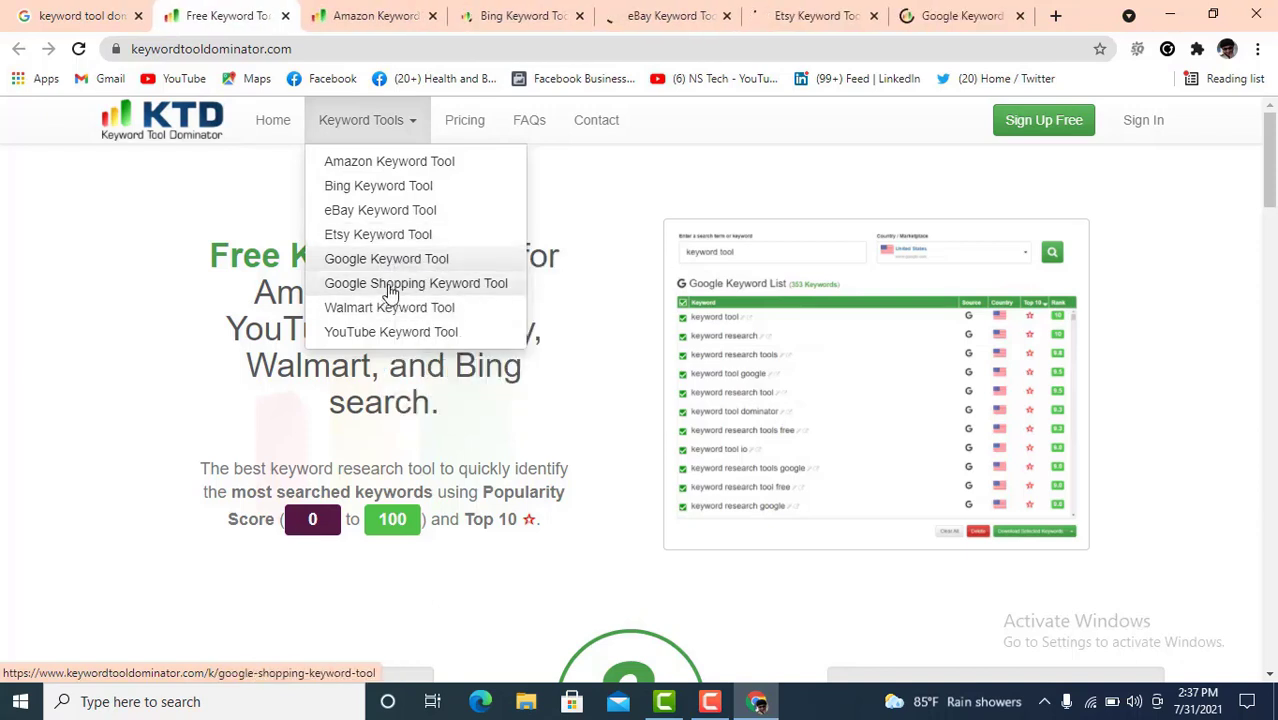
right_click(389, 285)
left_click(428, 298)
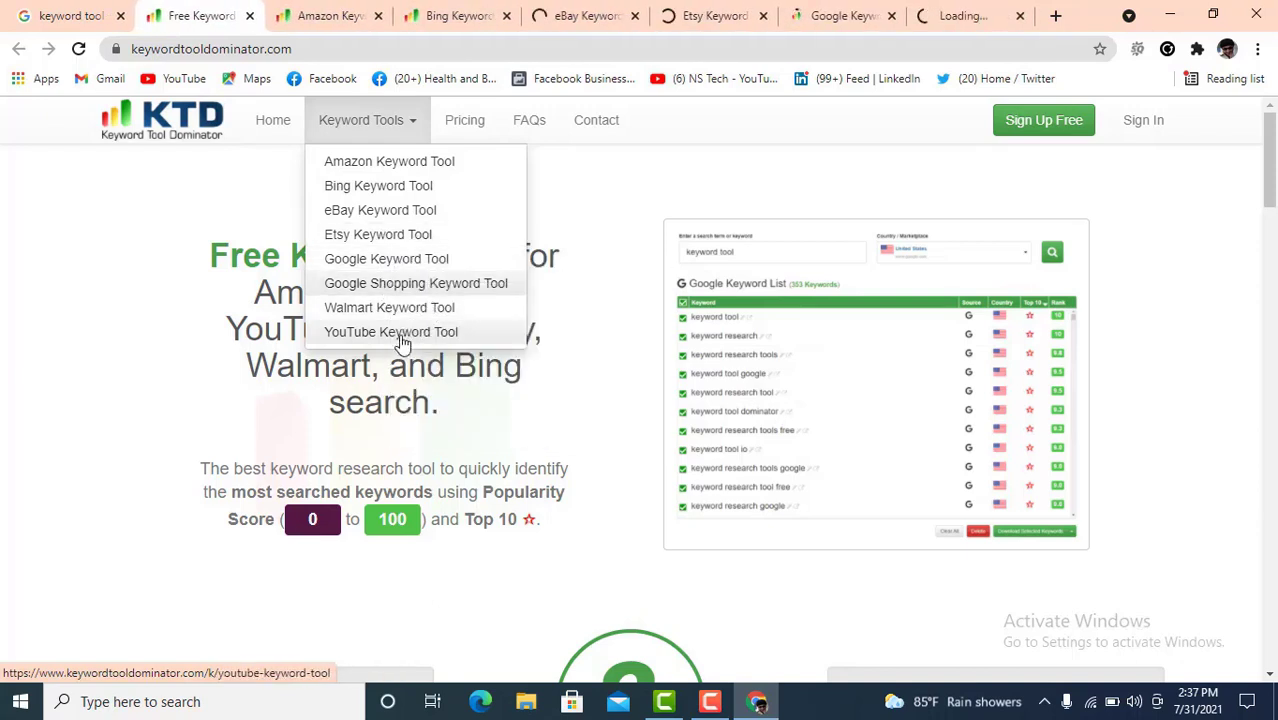
right_click(391, 309)
left_click(430, 322)
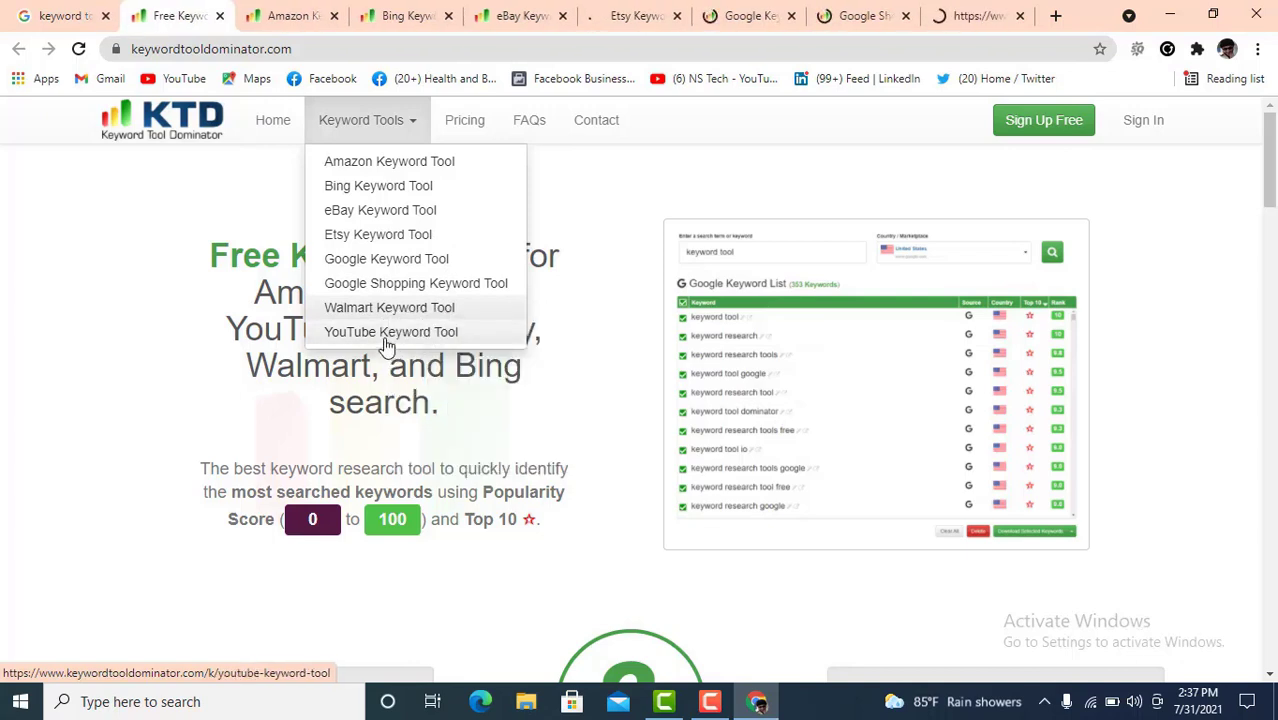
right_click(387, 344)
left_click(428, 355)
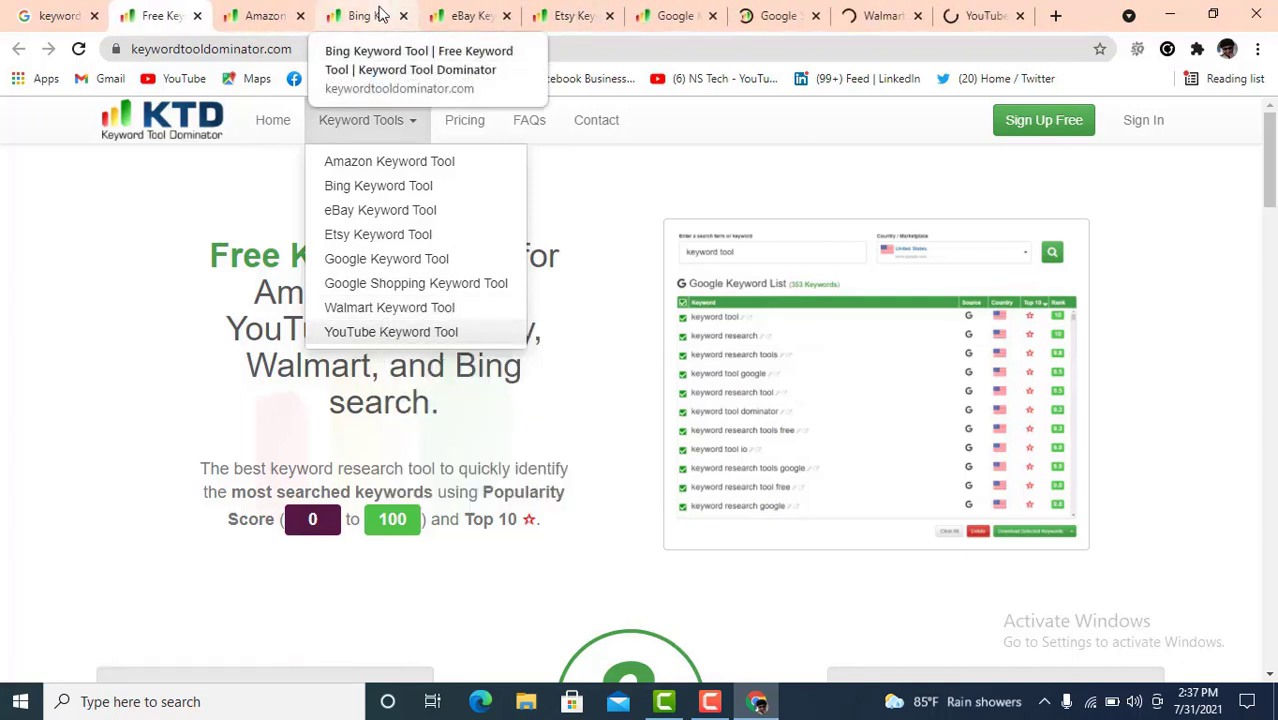
- In the Amazon Keyword Tool, search 'Digital Marketing' with the United States marketplace
left_click(262, 18)
scroll(556, 450, "down", 4)
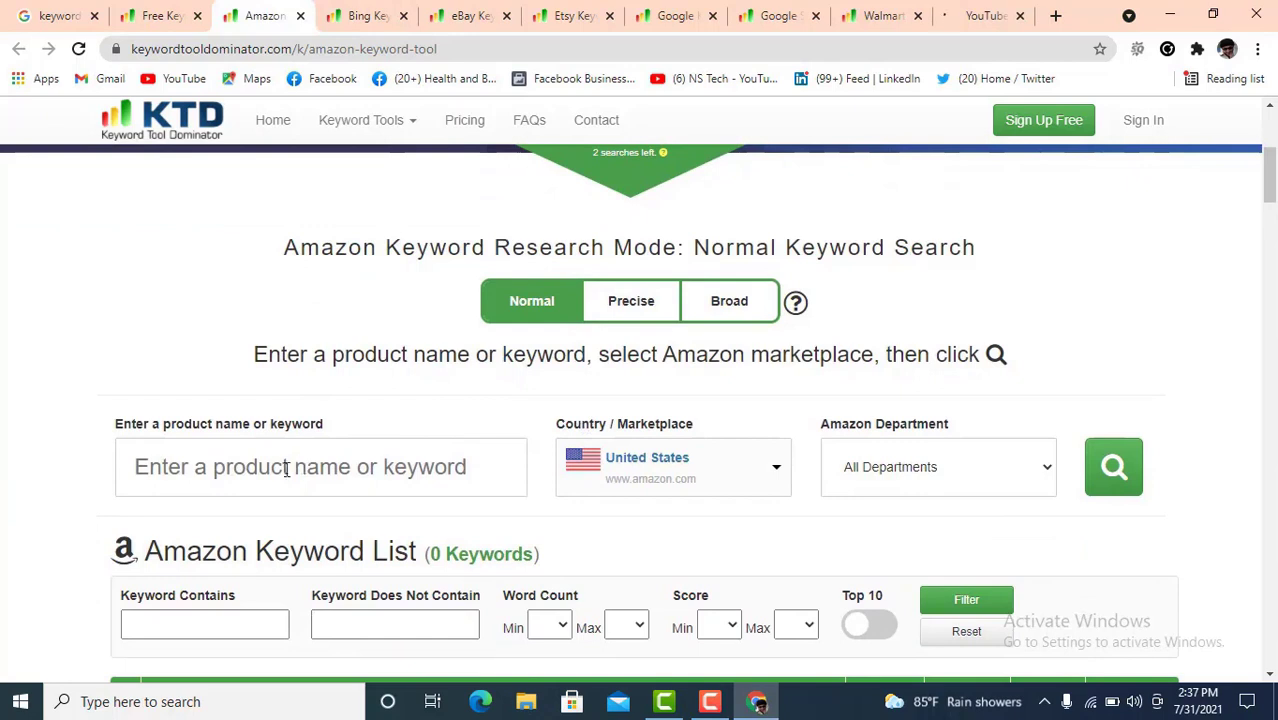
scroll(287, 469, "down", 2)
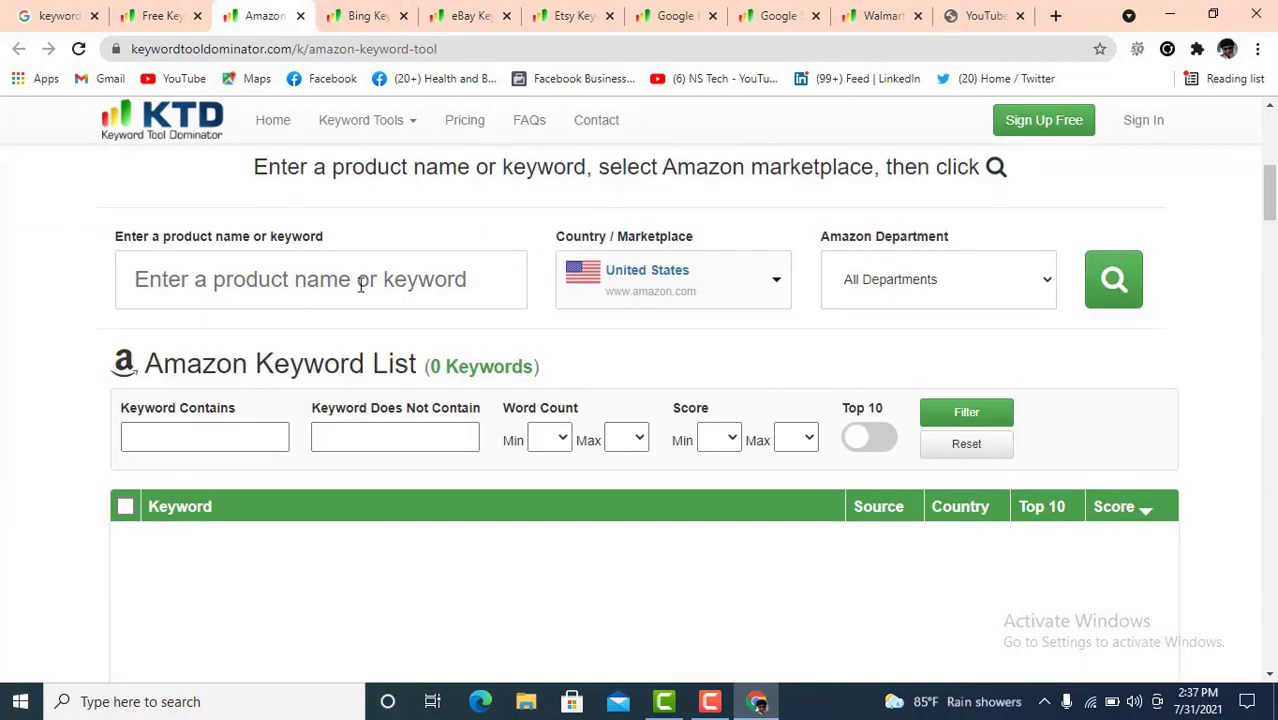
left_click(306, 277)
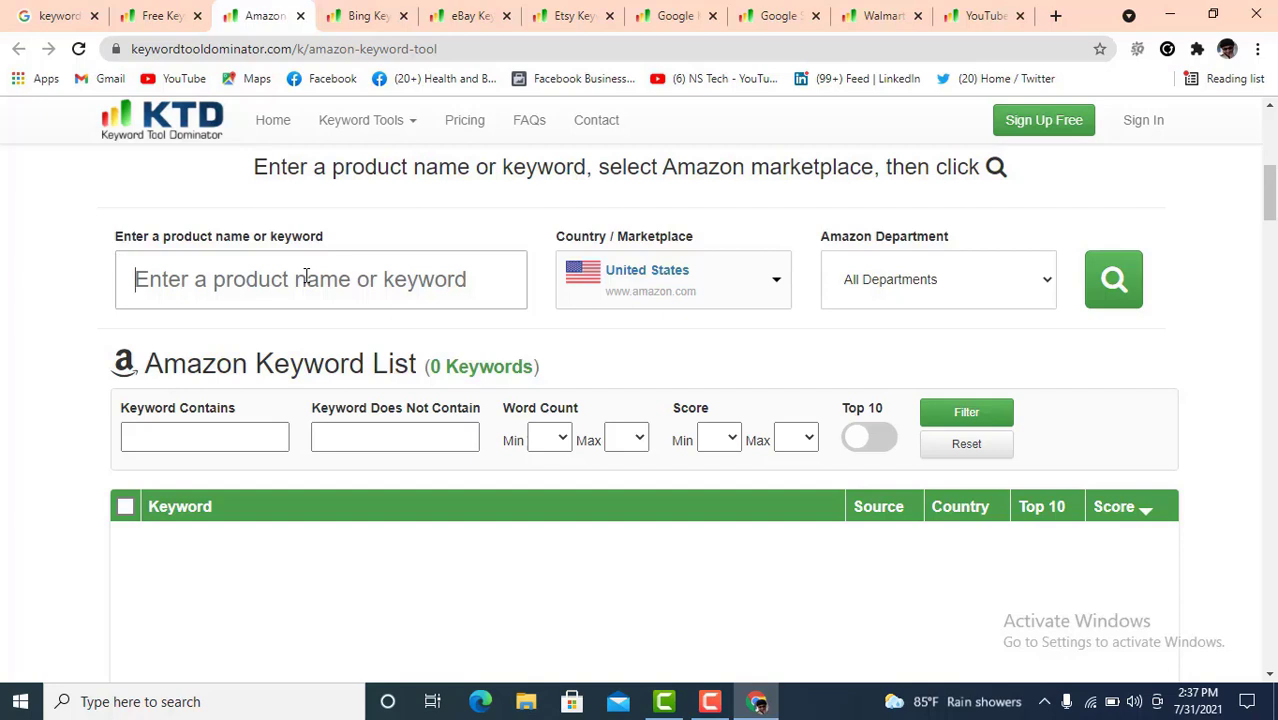
type("Digi")
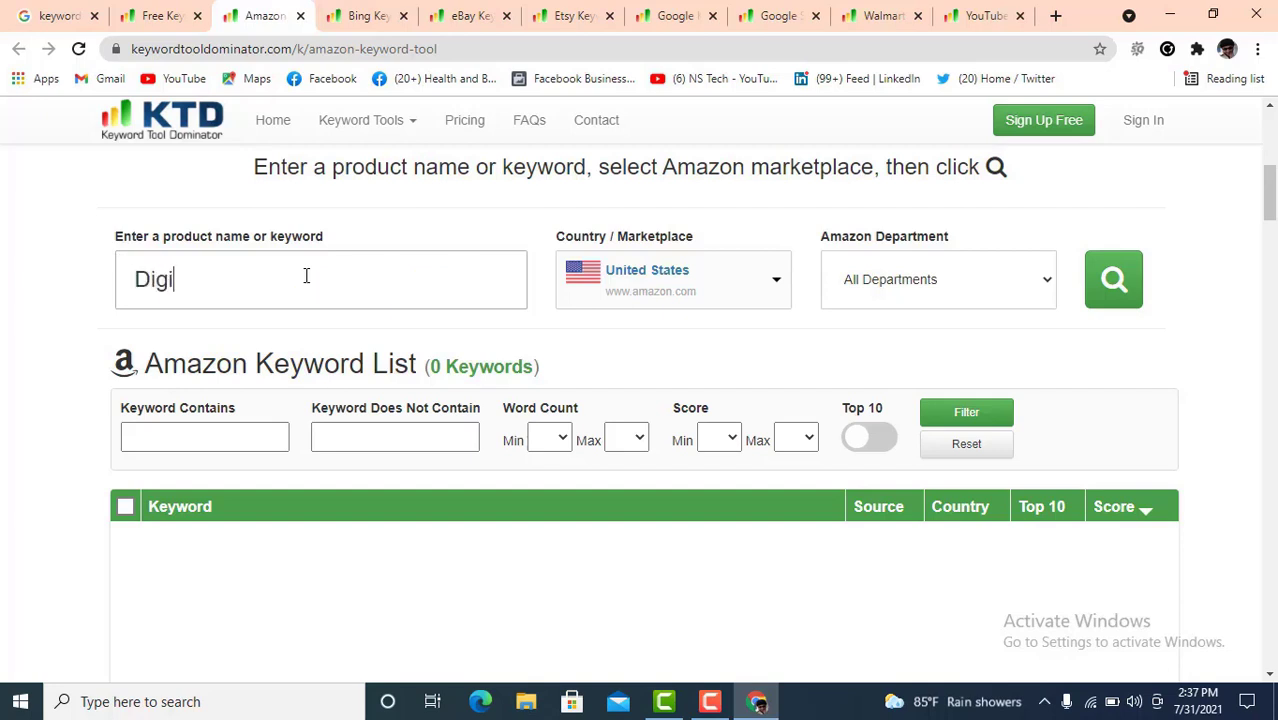
type("tal Marketin")
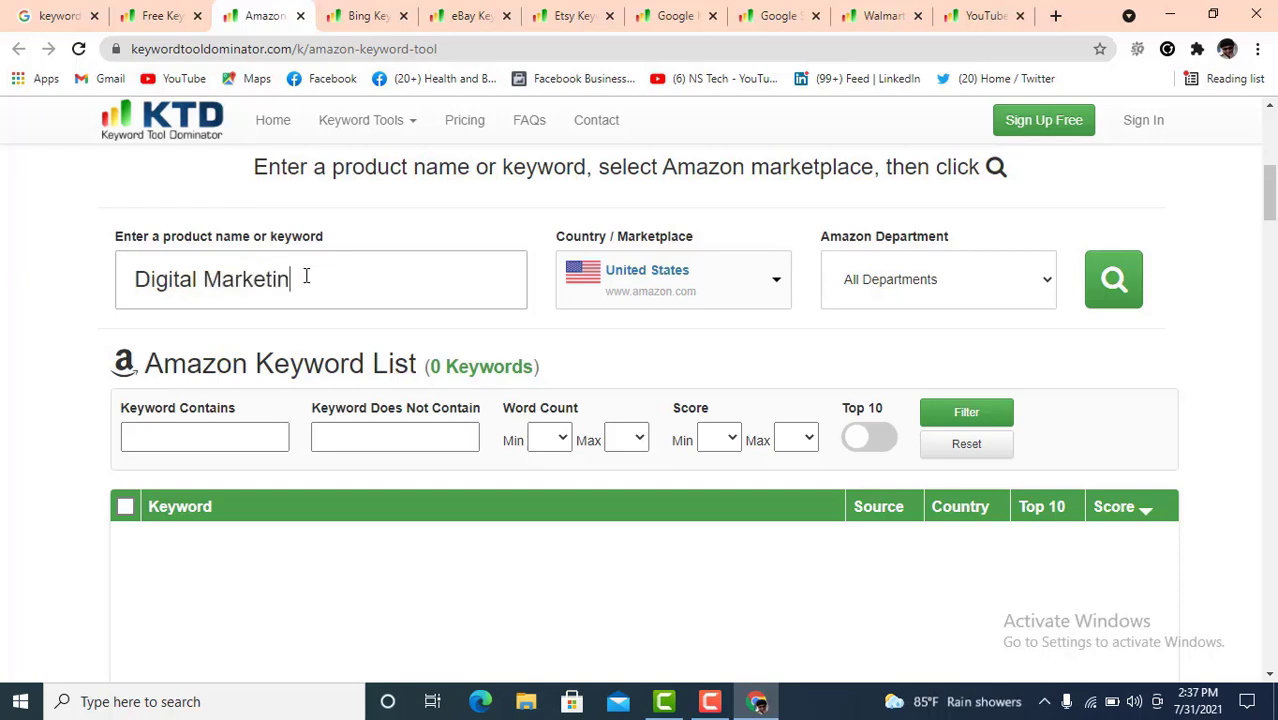
type("g")
left_click(777, 286)
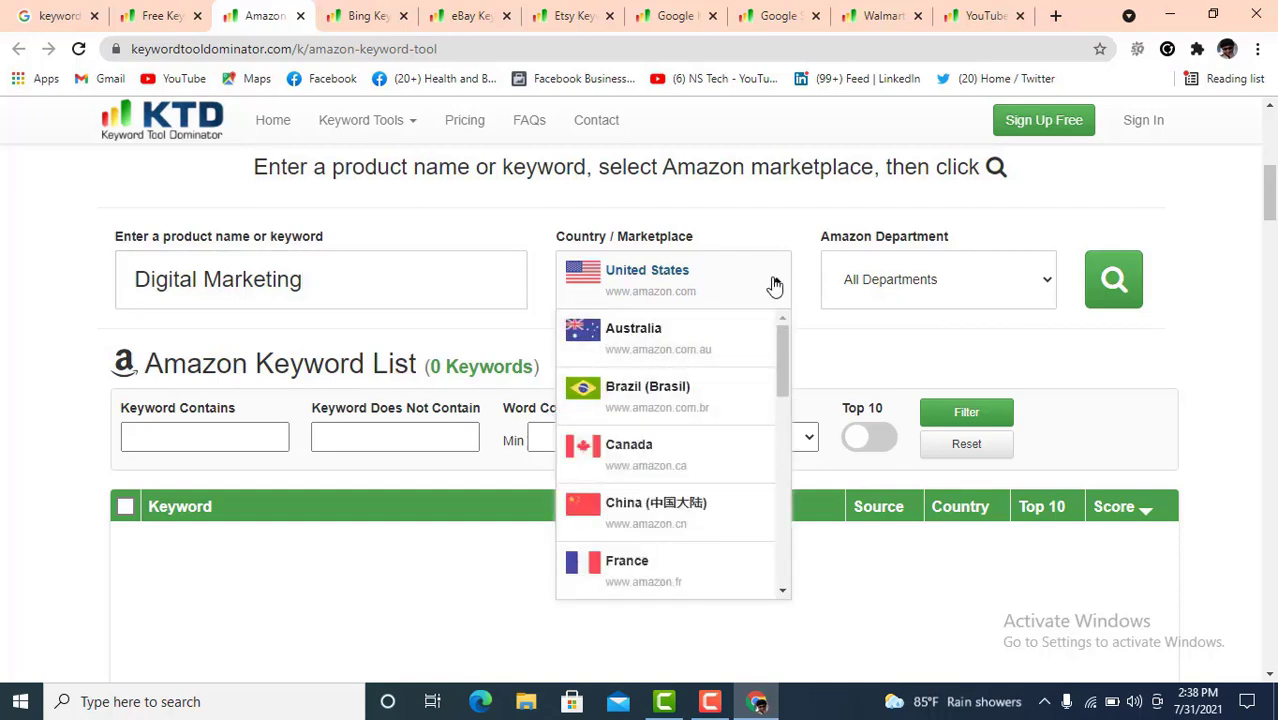
left_click(775, 286)
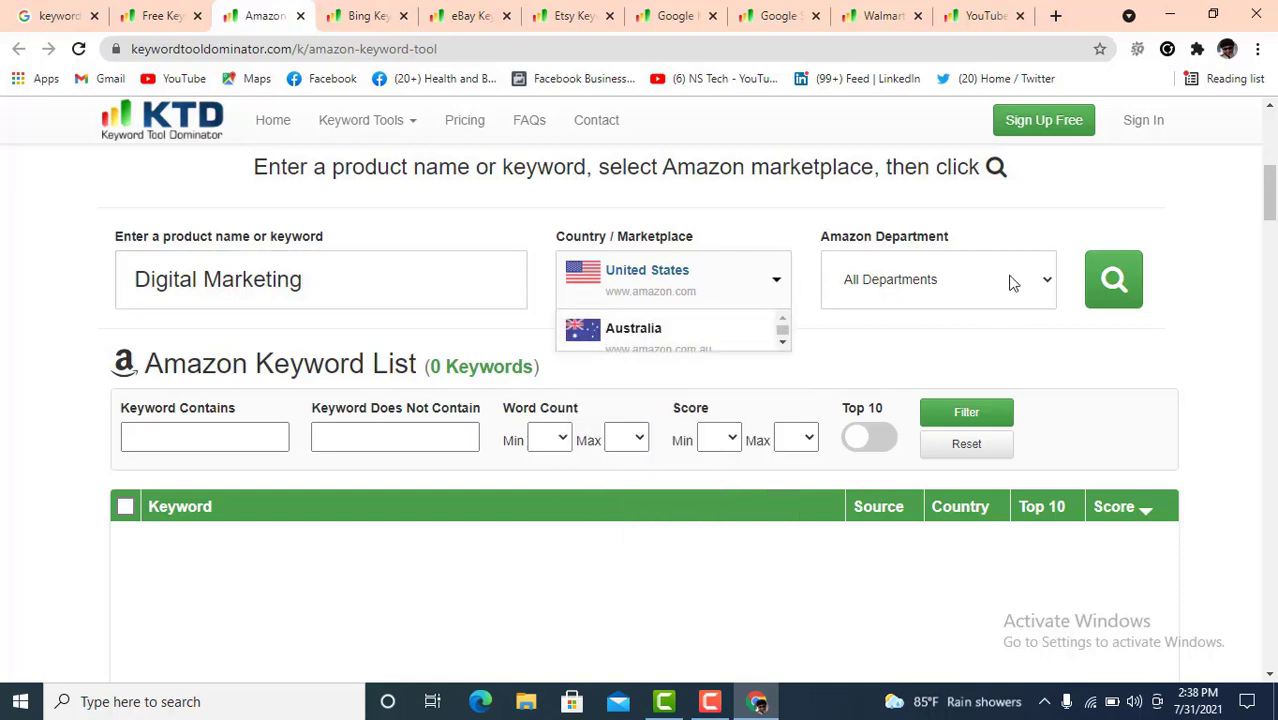
left_click(1113, 285)
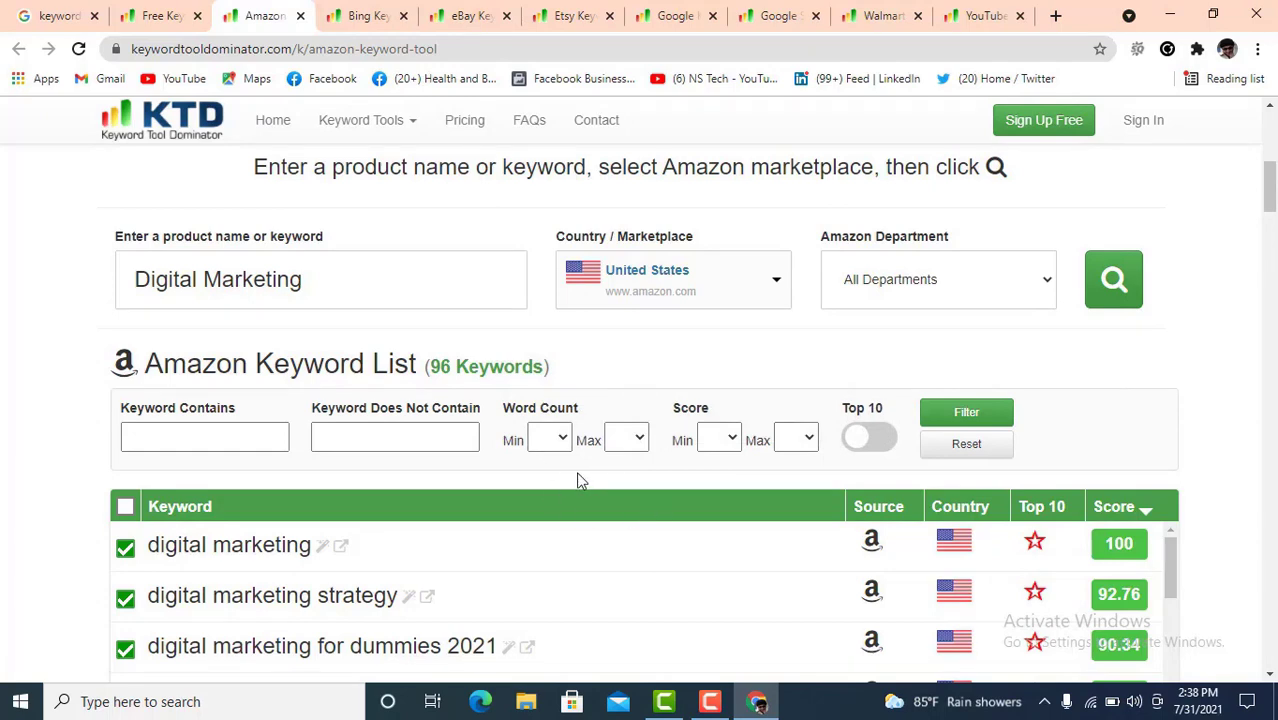
- Review the 96 Amazon keyword results and download the selected keywords as keywords (1).csv
scroll(585, 531, "down", 5)
scroll(1232, 553, "down", 2)
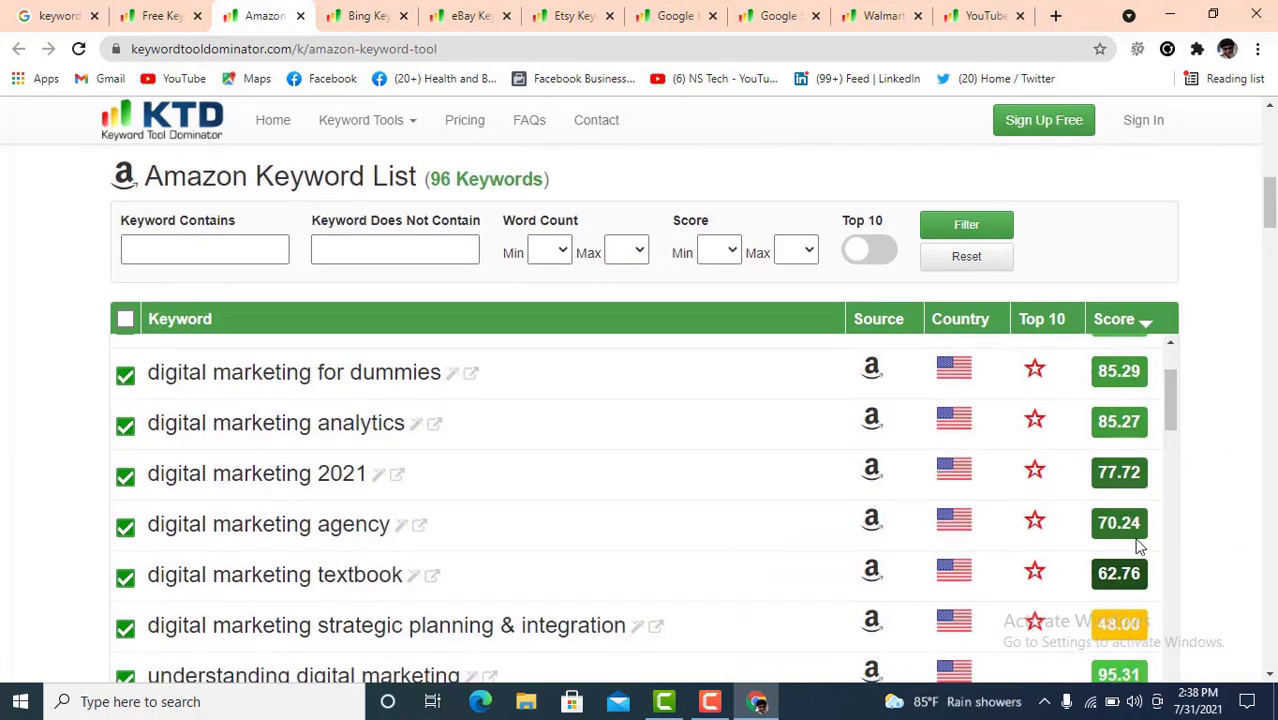
scroll(733, 510, "down", 1)
scroll(733, 510, "up", 3)
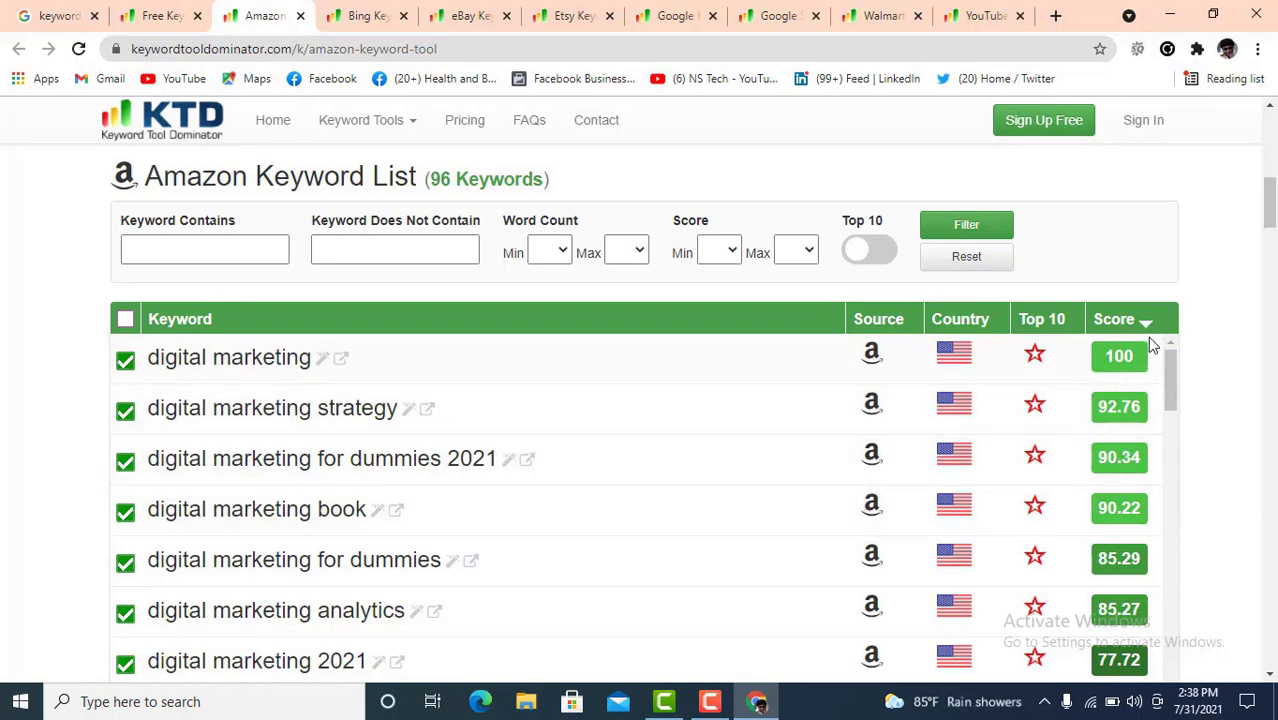
scroll(1118, 510, "down", 15)
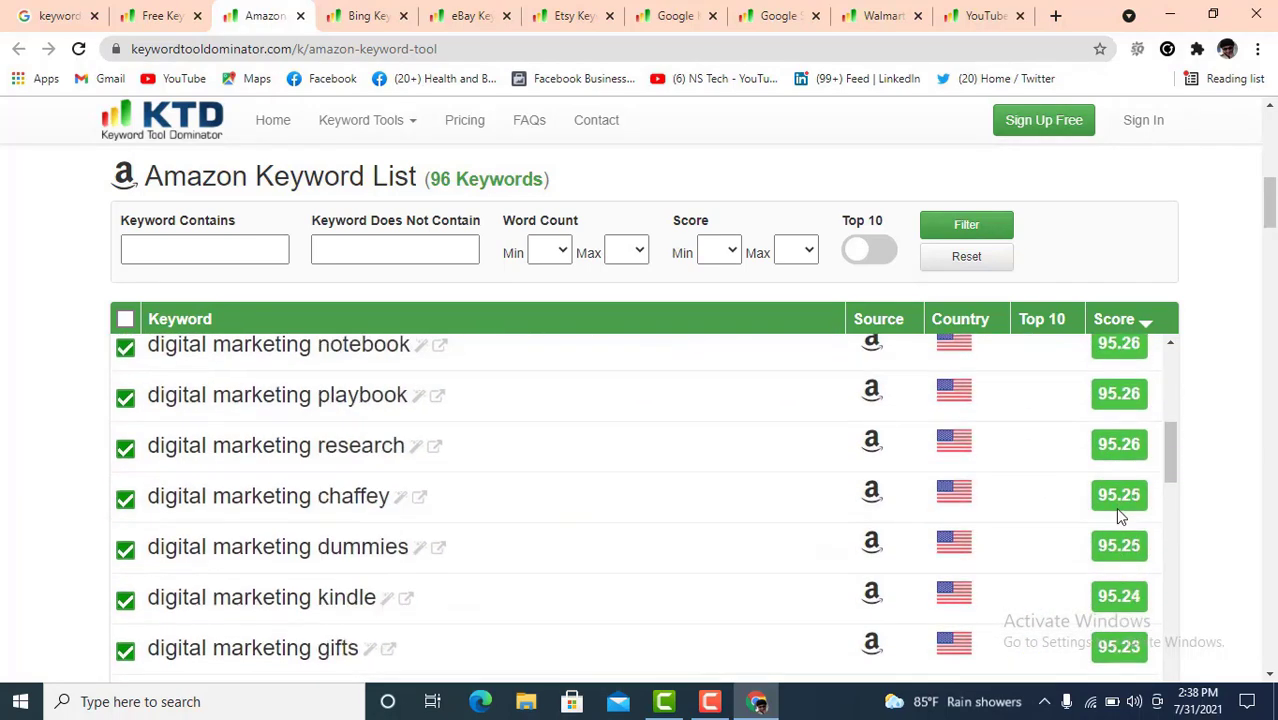
scroll(1118, 514, "down", 7)
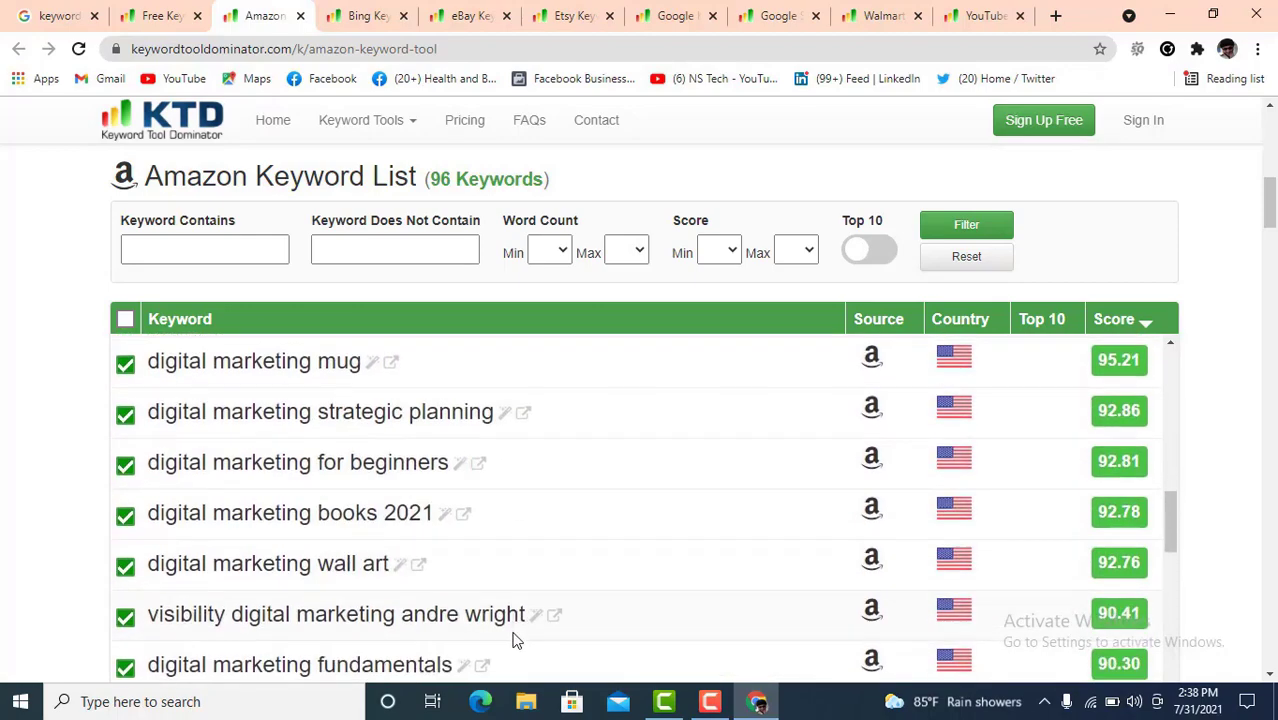
scroll(462, 601, "down", 14)
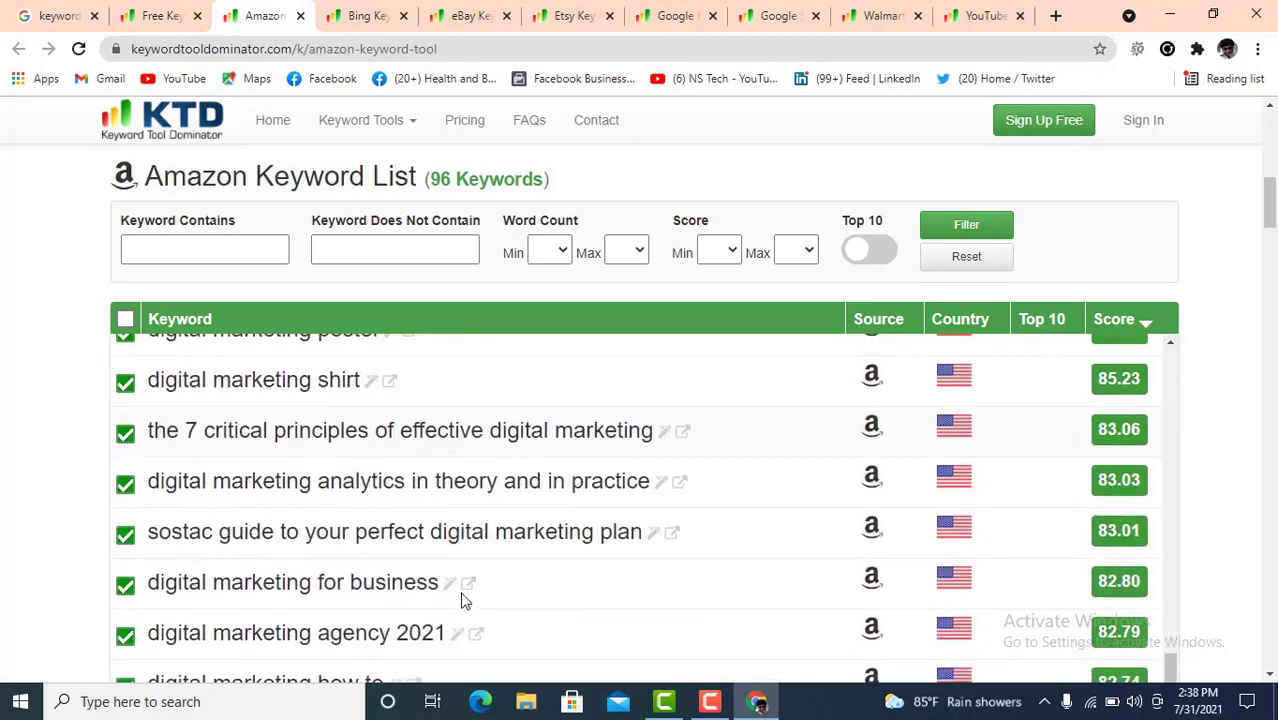
scroll(462, 601, "down", 15)
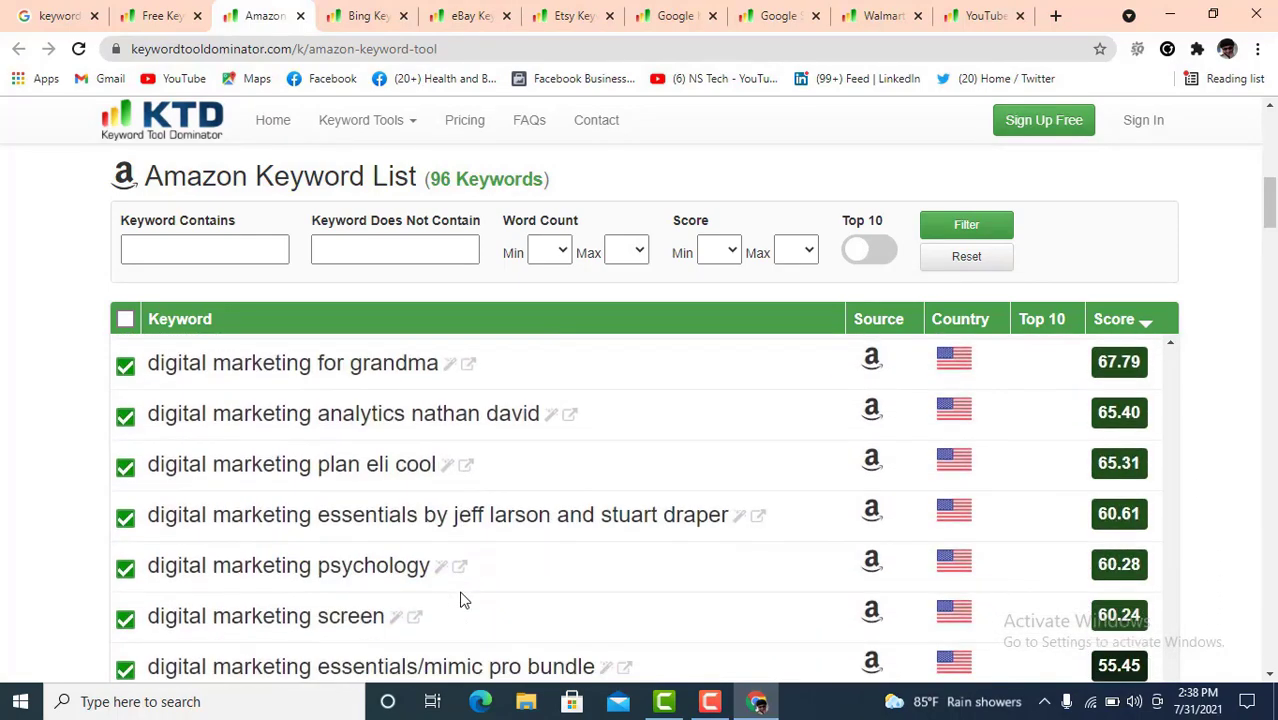
scroll(462, 601, "down", 5)
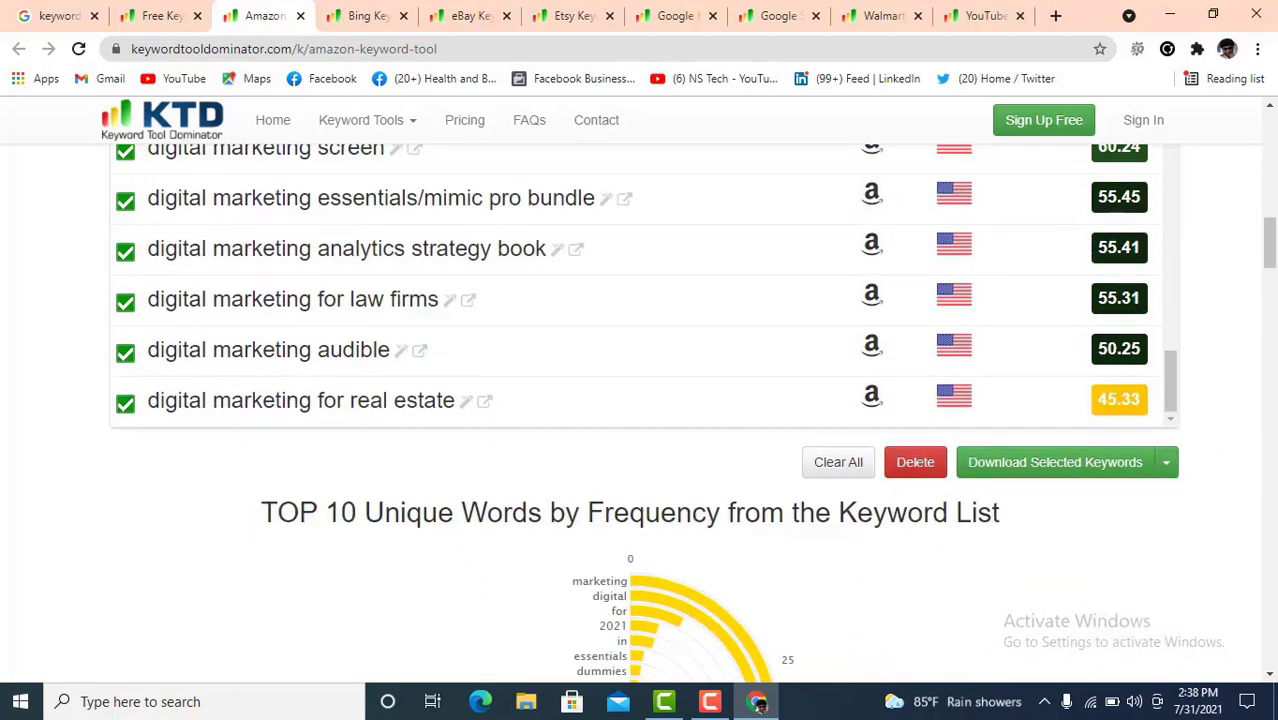
scroll(432, 332, "up", 1)
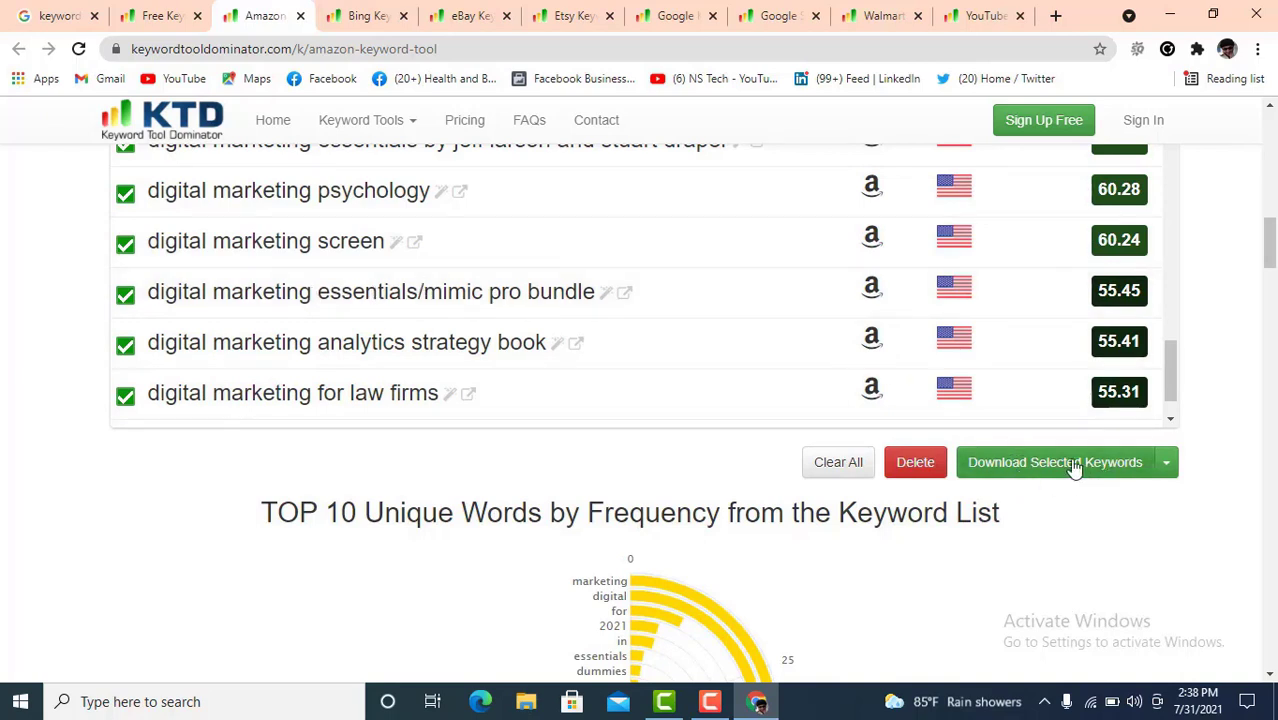
left_click(1022, 468)
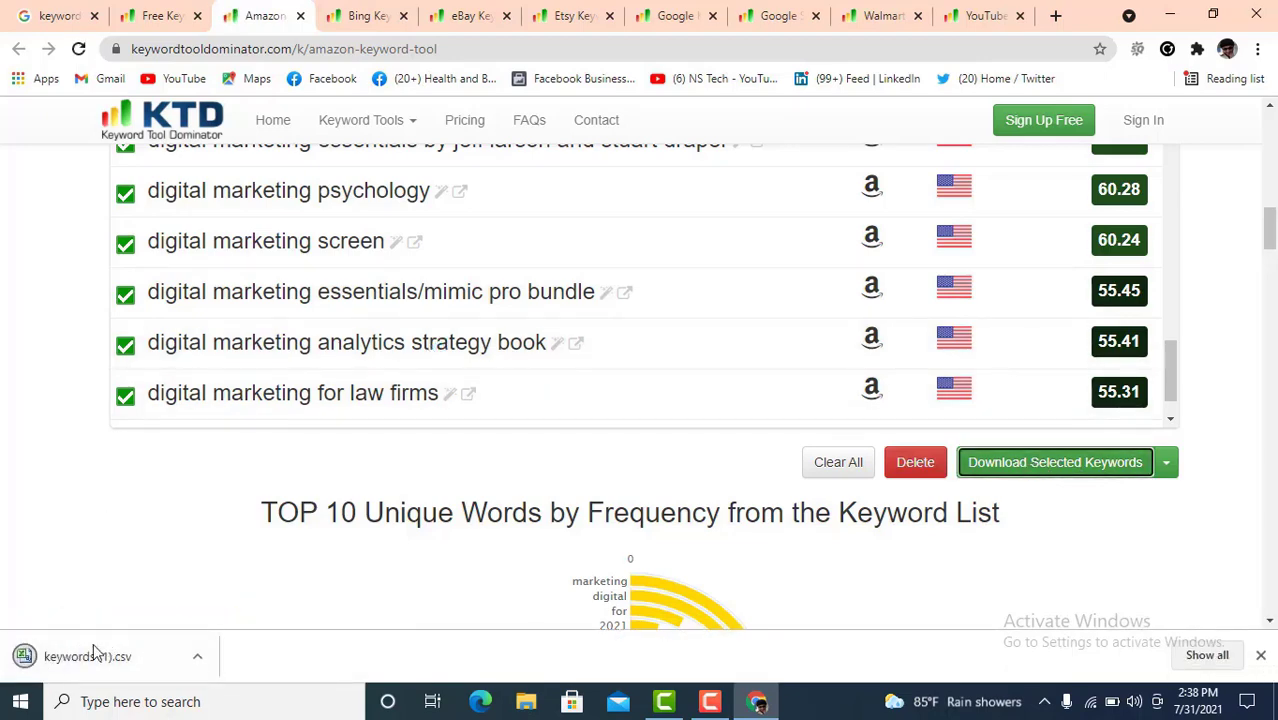
- Open keywords (1).csv in Excel, dismiss the activation notice, and widen column A
left_click(70, 662)
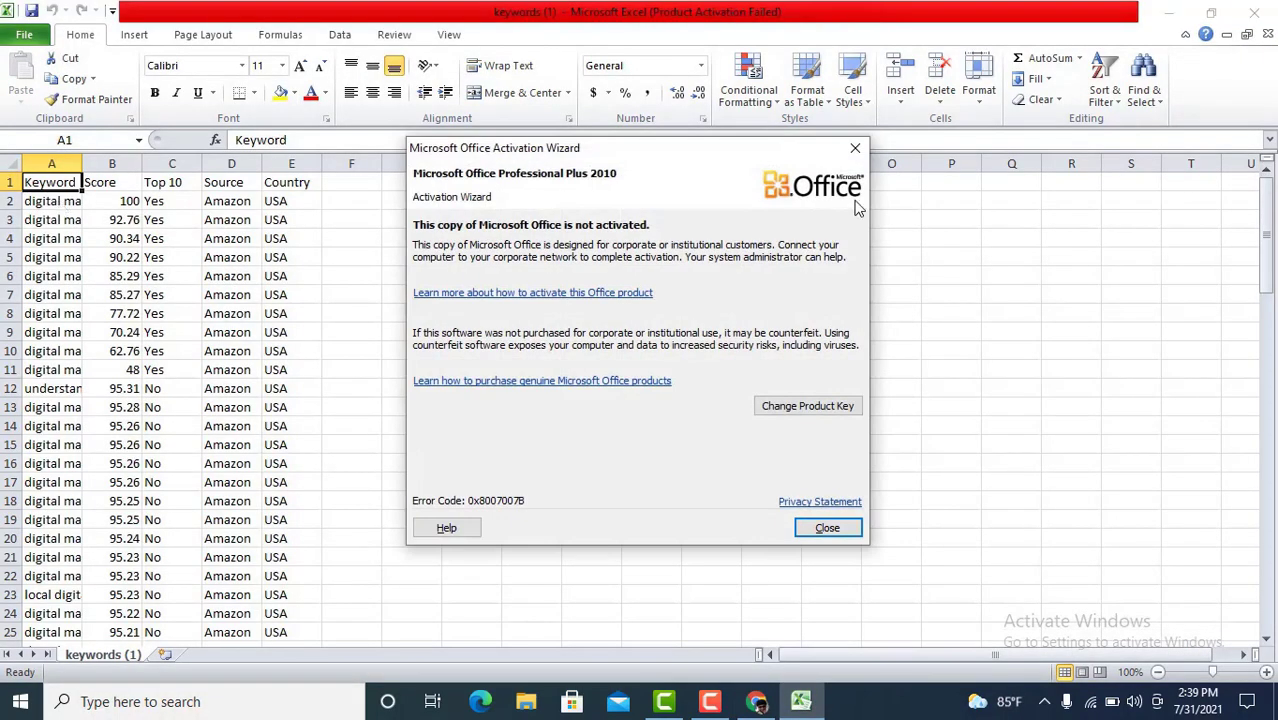
left_click(855, 148)
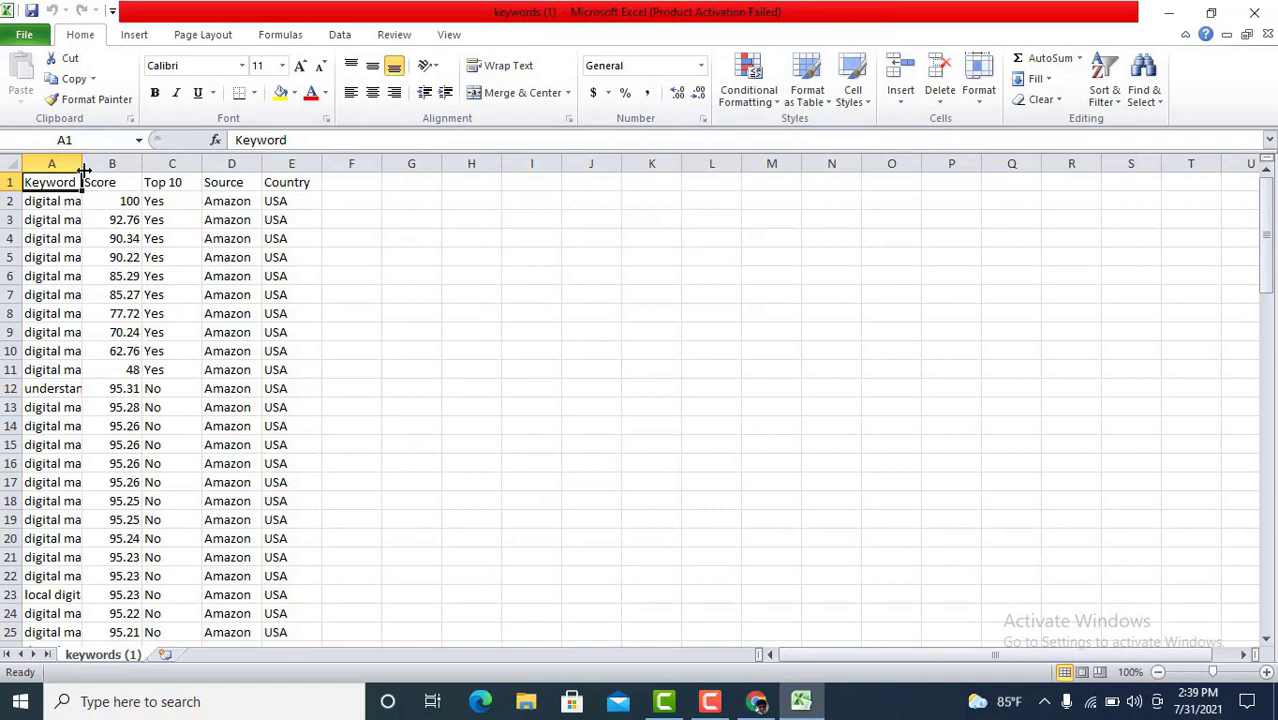
left_click_drag(82, 164, 133, 164)
left_click(479, 231)
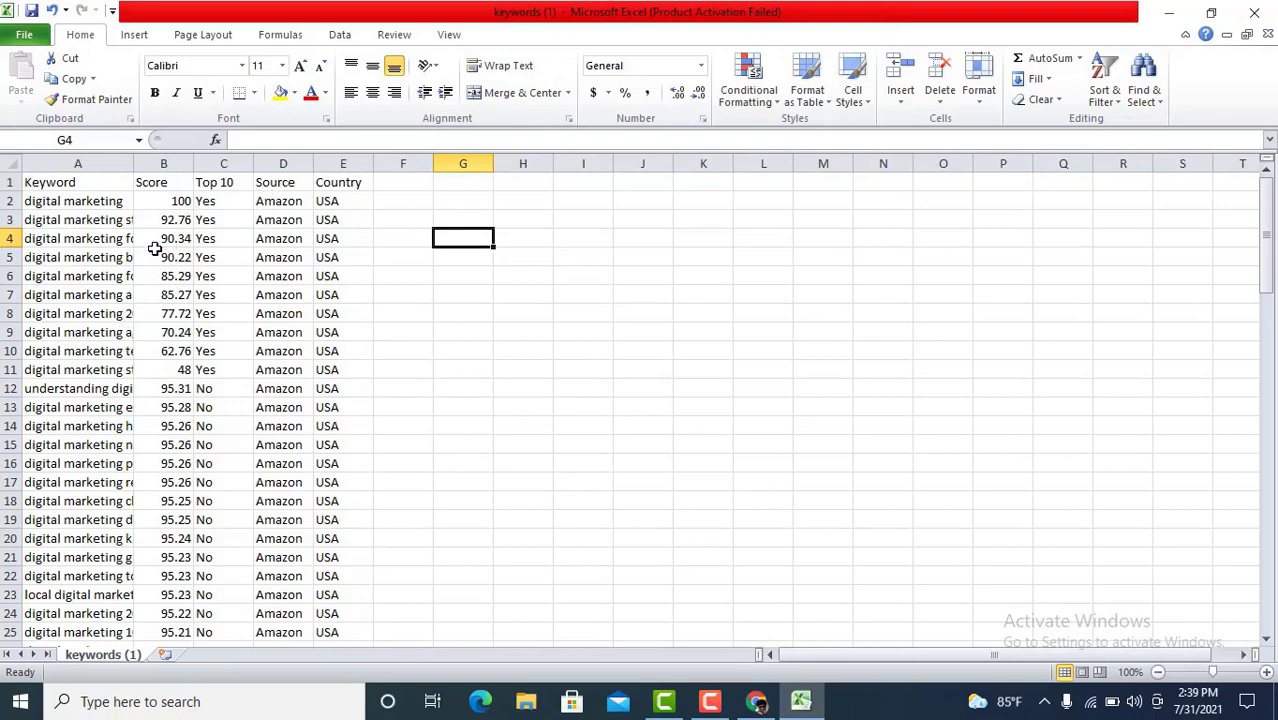
- Highlight the Score, Top 10, Source and Country values in turn, then clear the selection
left_click_drag(183, 219, 197, 370)
left_click(226, 332)
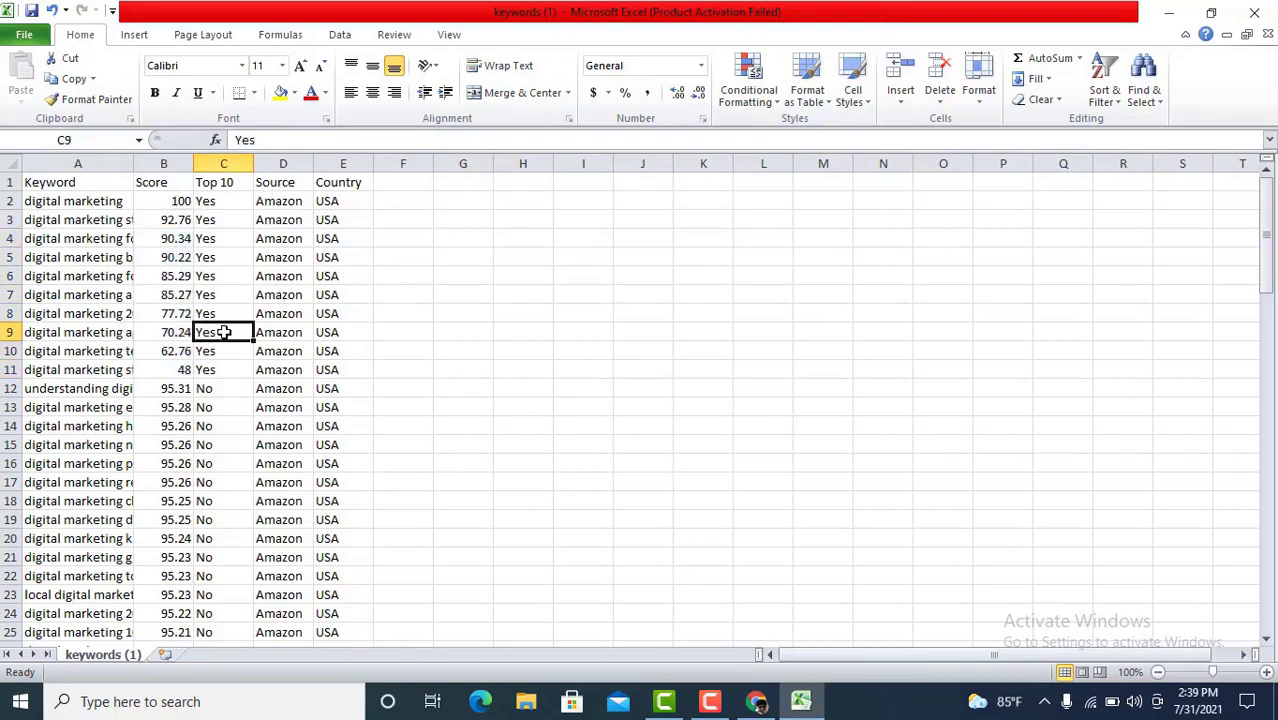
left_click_drag(229, 236, 238, 344)
left_click(285, 333)
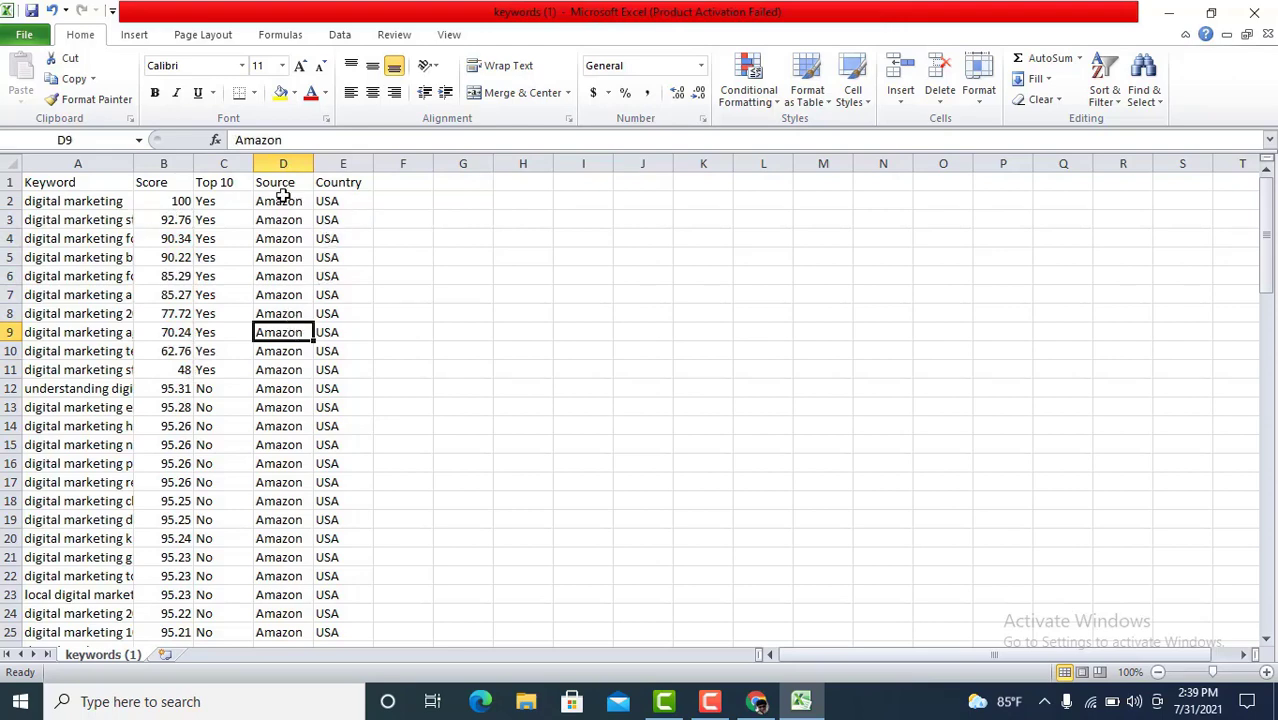
left_click_drag(277, 201, 310, 407)
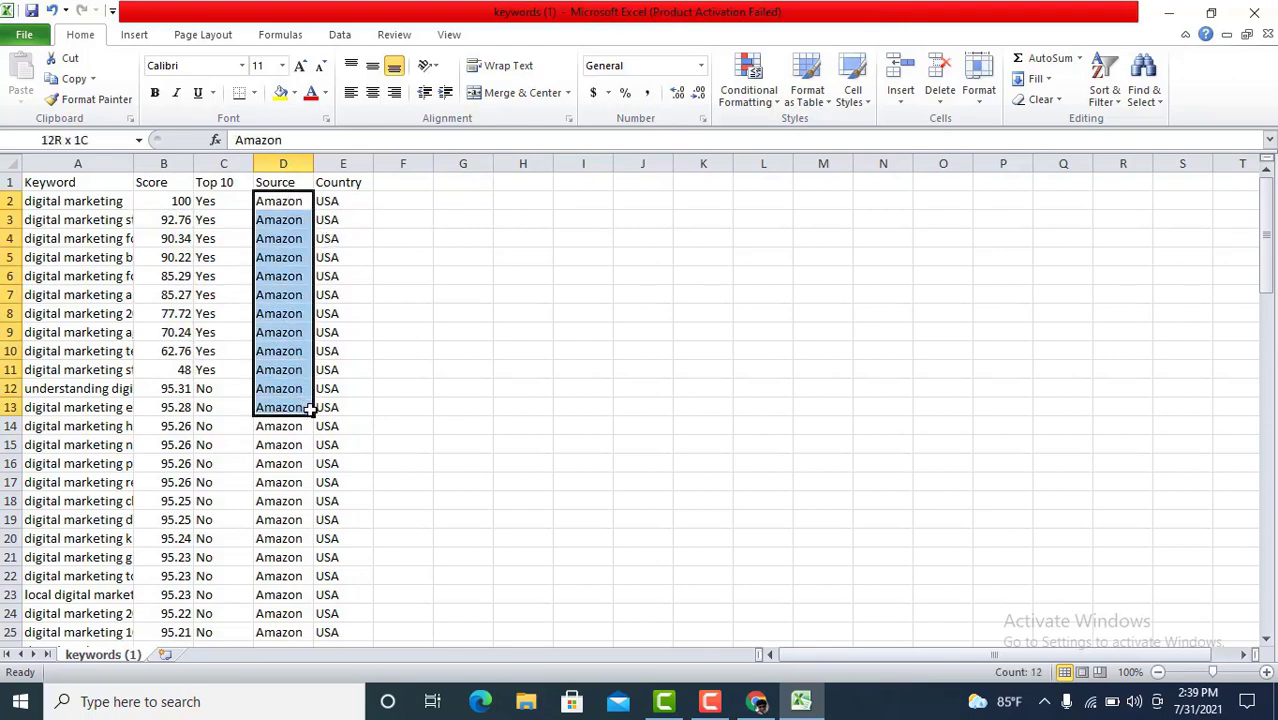
left_click_drag(324, 262, 344, 400)
left_click(445, 369)
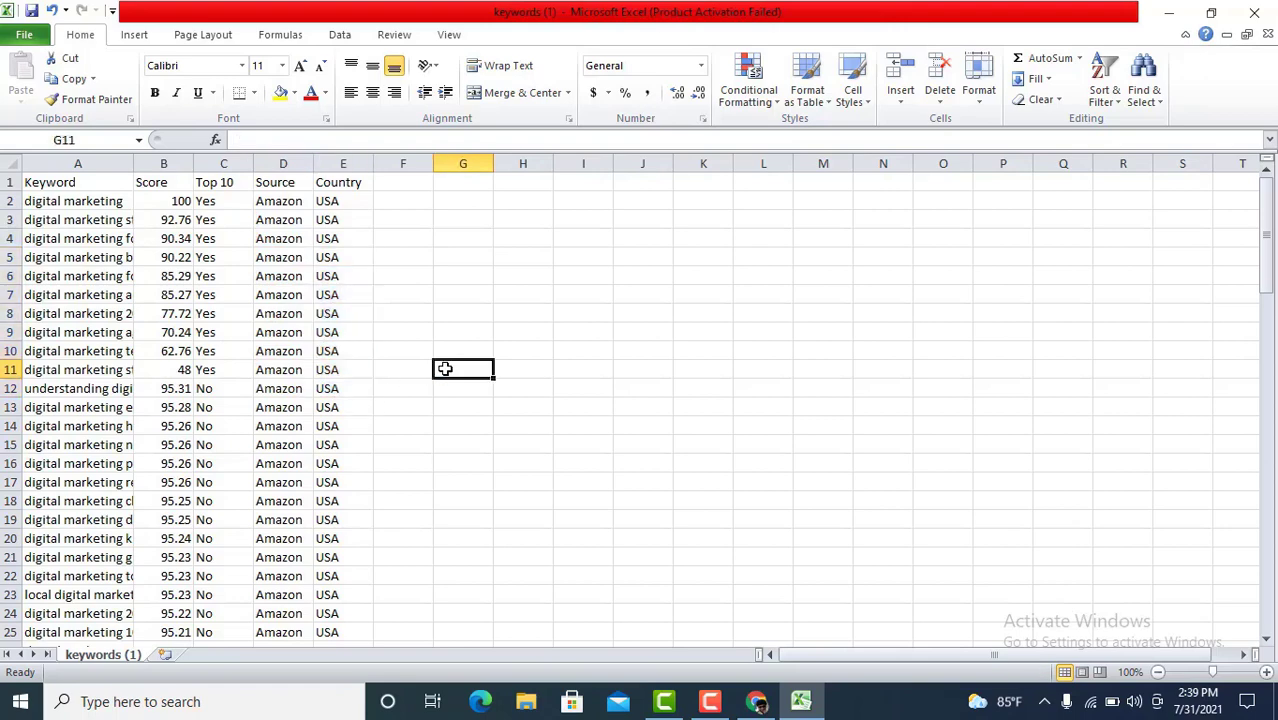
- Return to Chrome and close the Amazon keyword tool tab
left_click(759, 706)
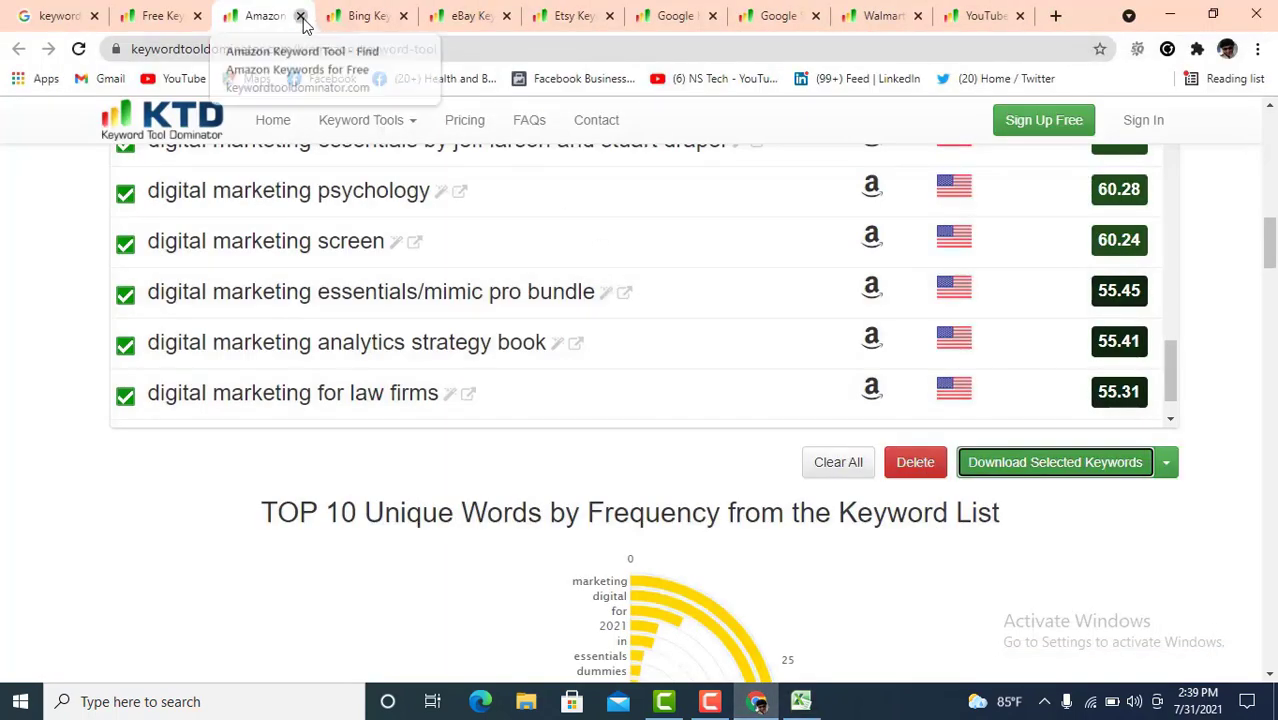
left_click(300, 16)
scroll(493, 369, "down", 3)
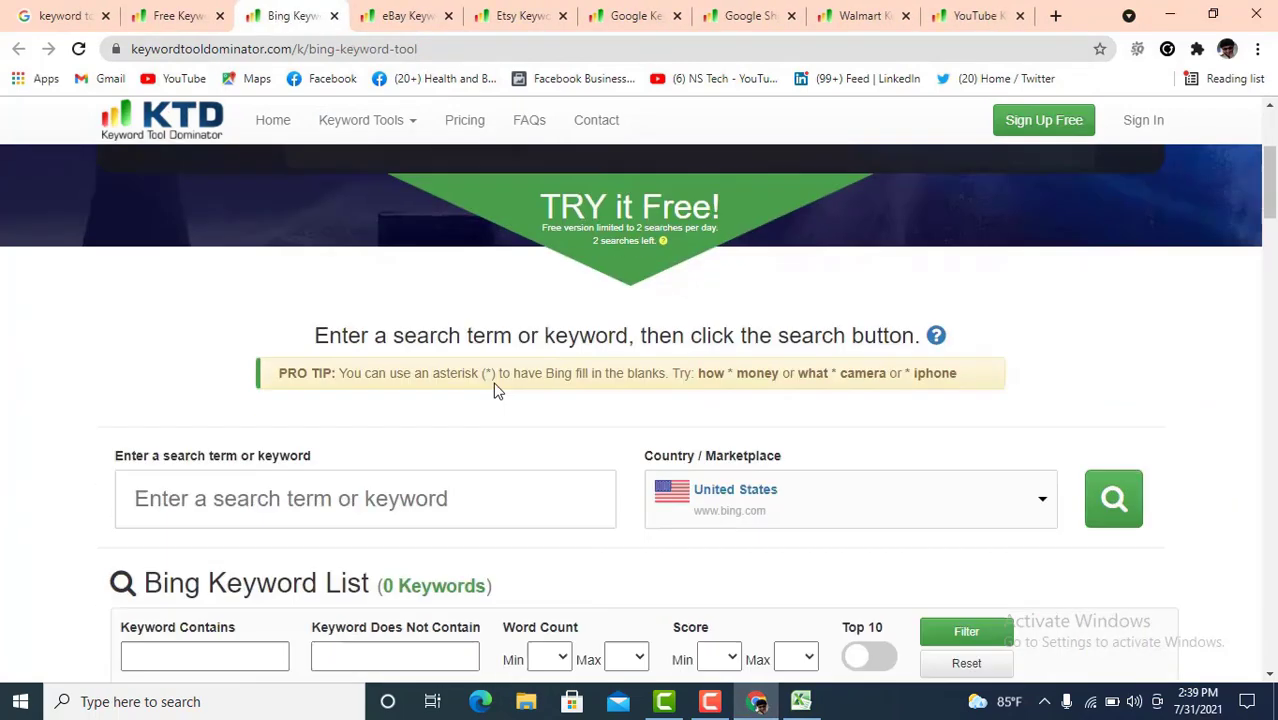
- Run a Bing keyword search for 't shirt' and scroll through the 196 results
left_click(355, 498)
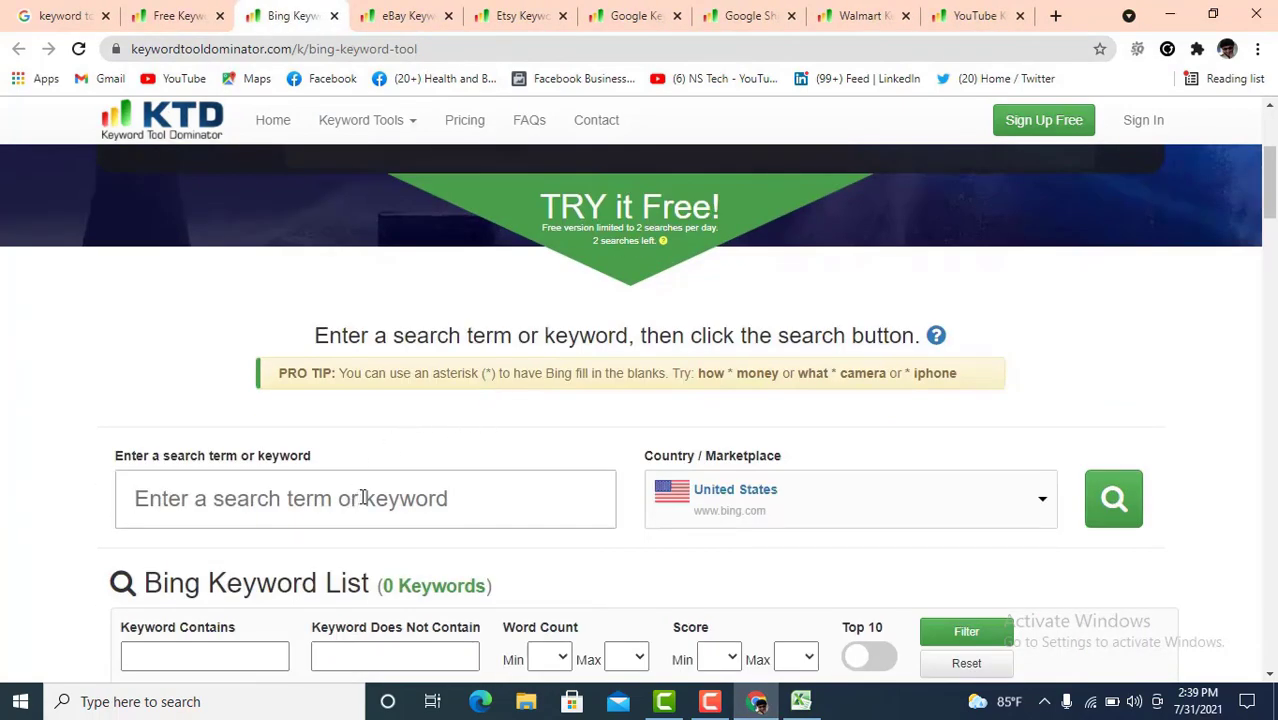
type("t shirt")
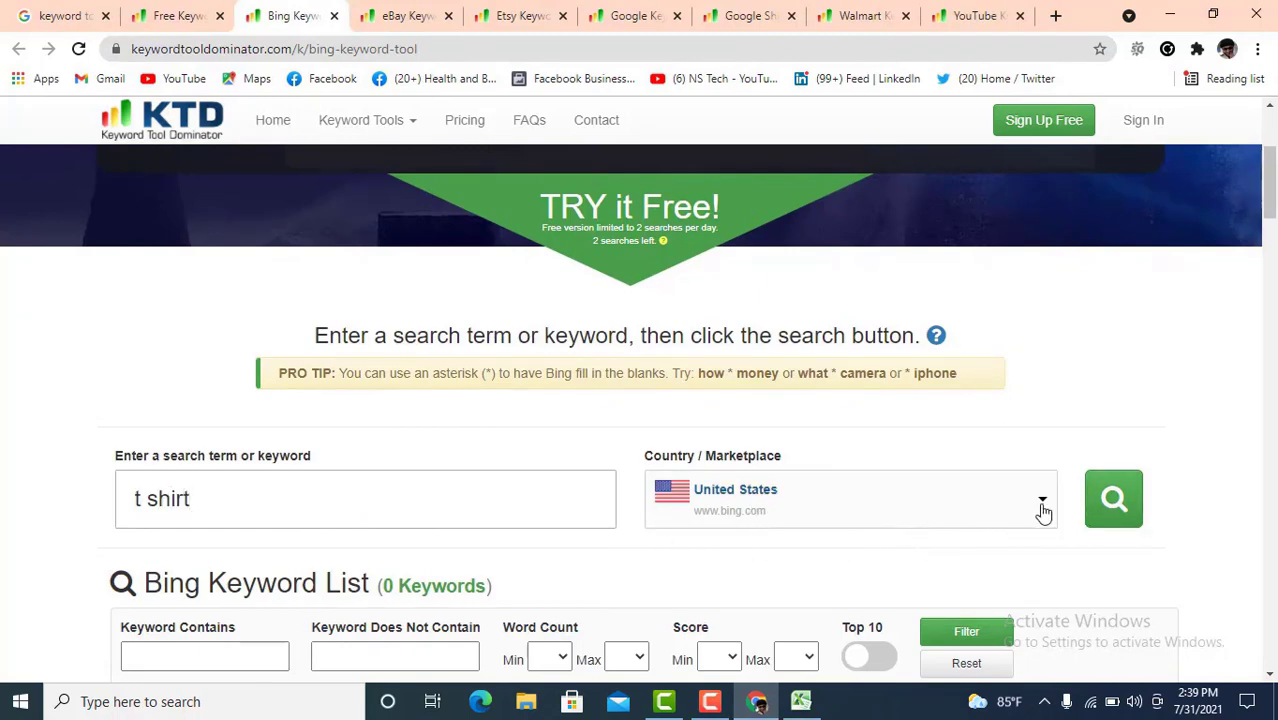
left_click(1114, 508)
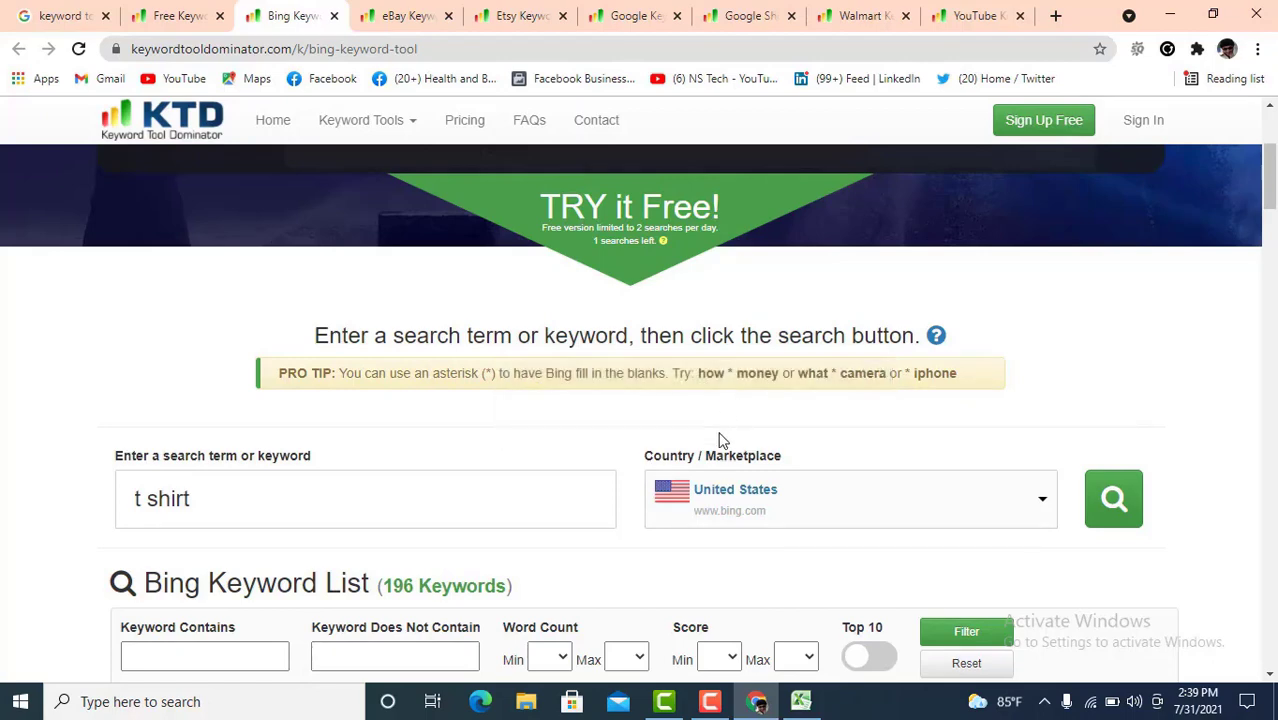
scroll(585, 459, "down", 2)
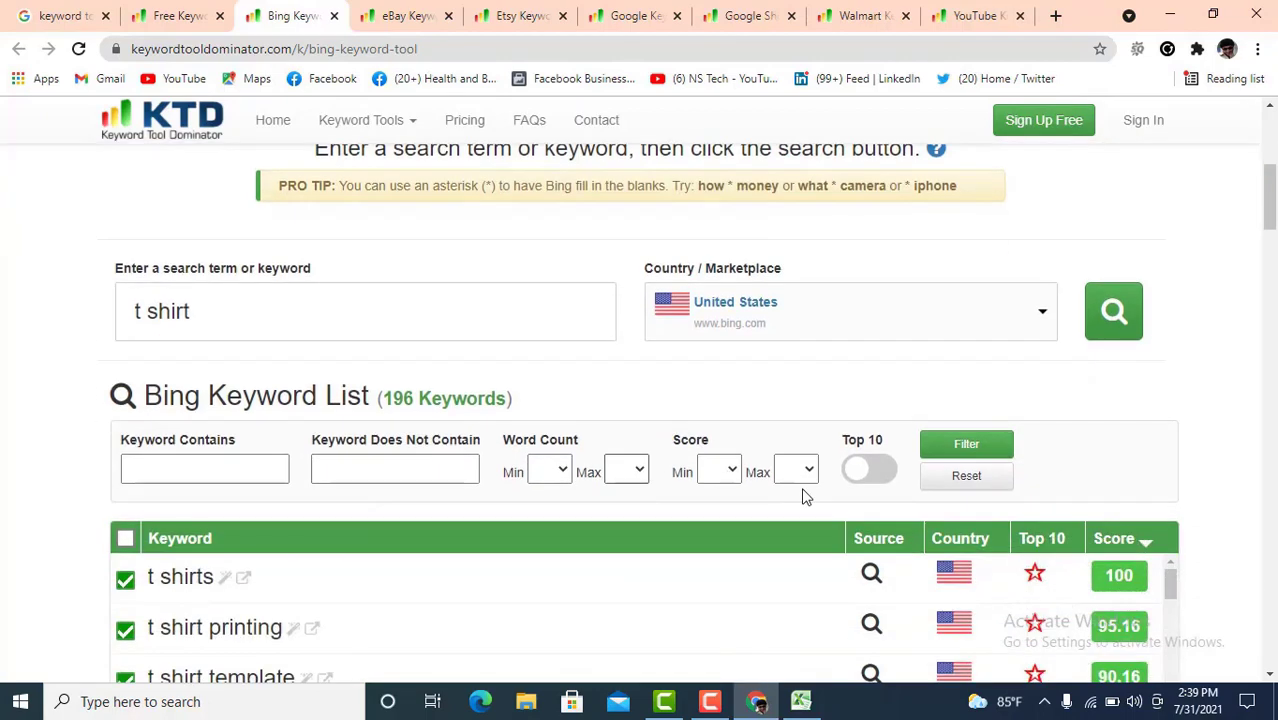
scroll(806, 497, "down", 3)
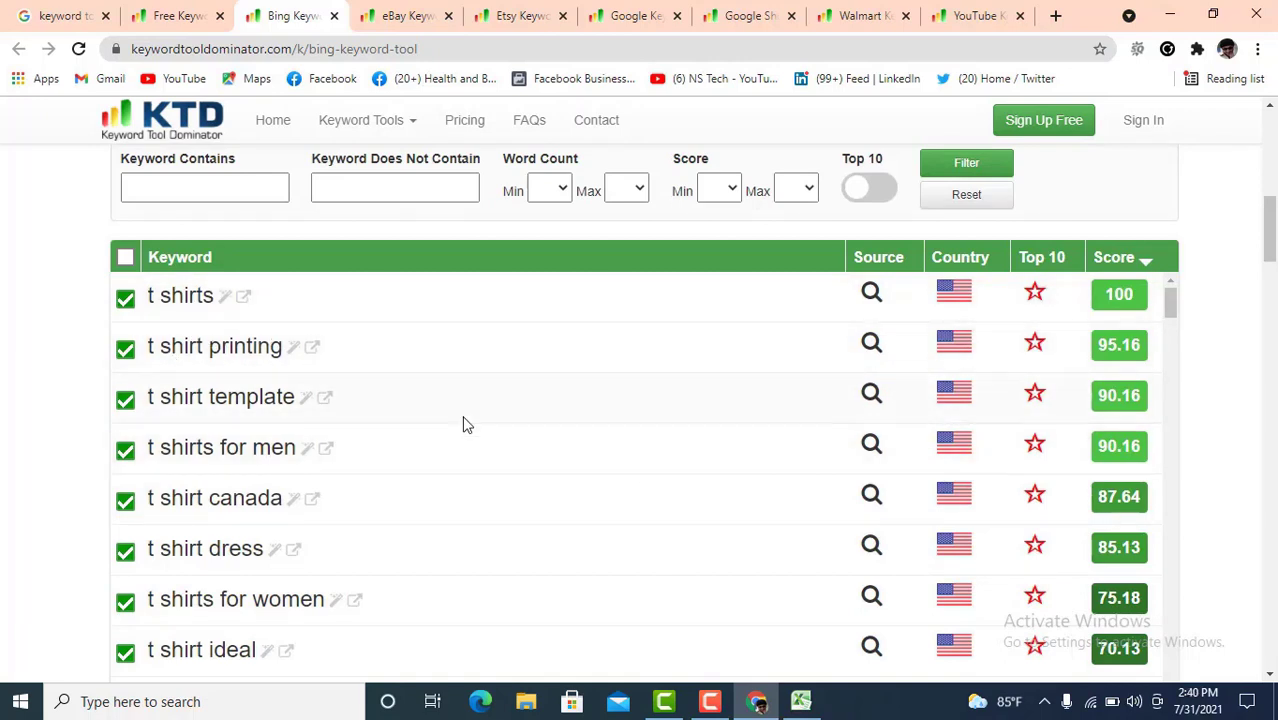
scroll(655, 470, "down", 12)
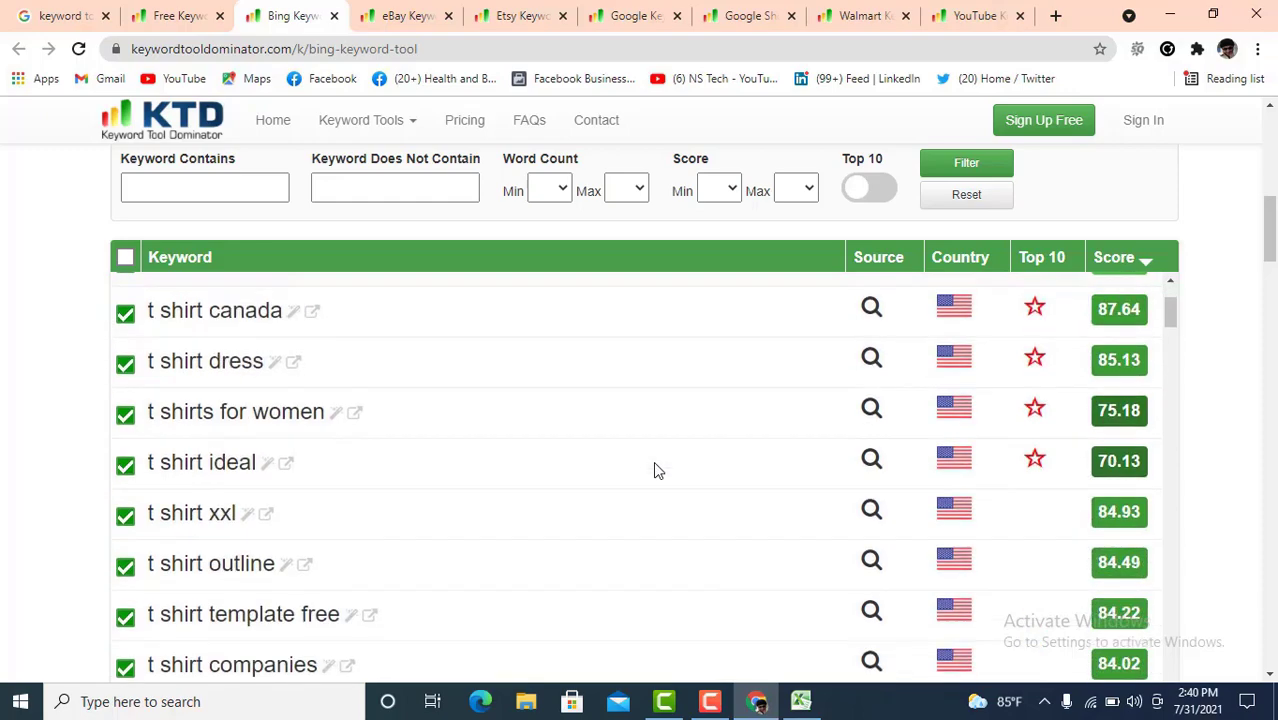
scroll(578, 497, "down", 15)
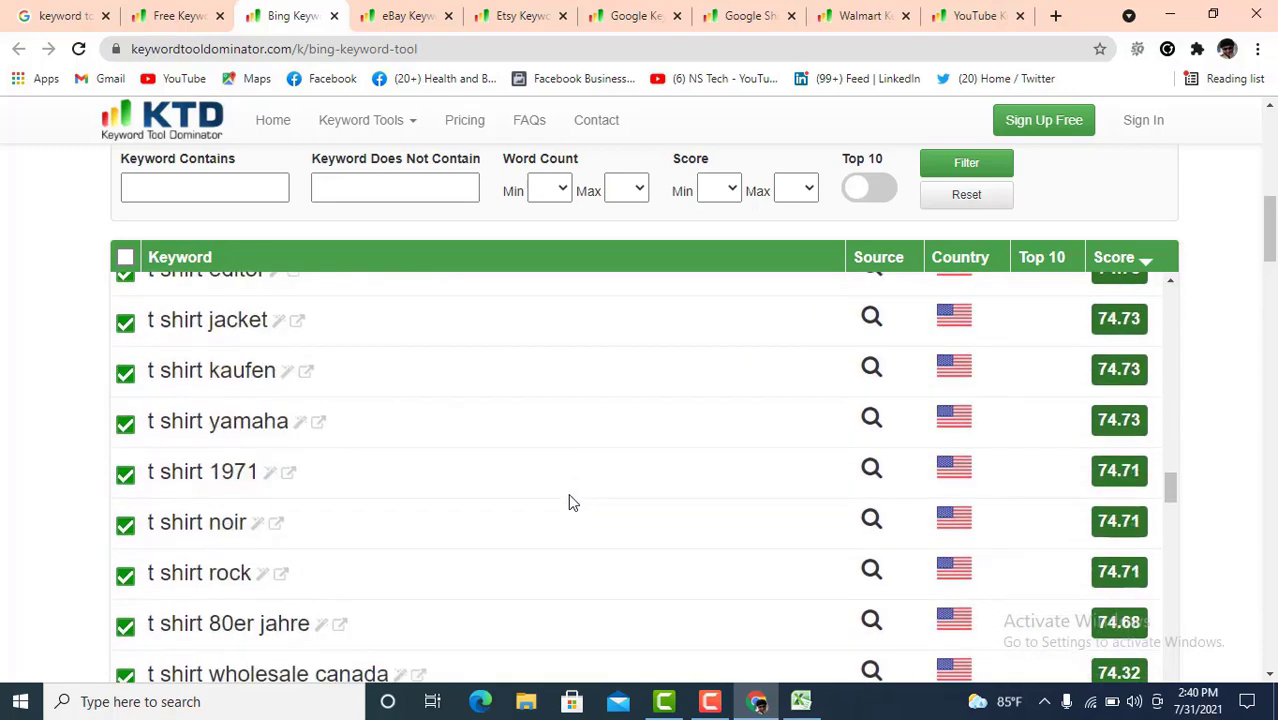
scroll(468, 529, "down", 15)
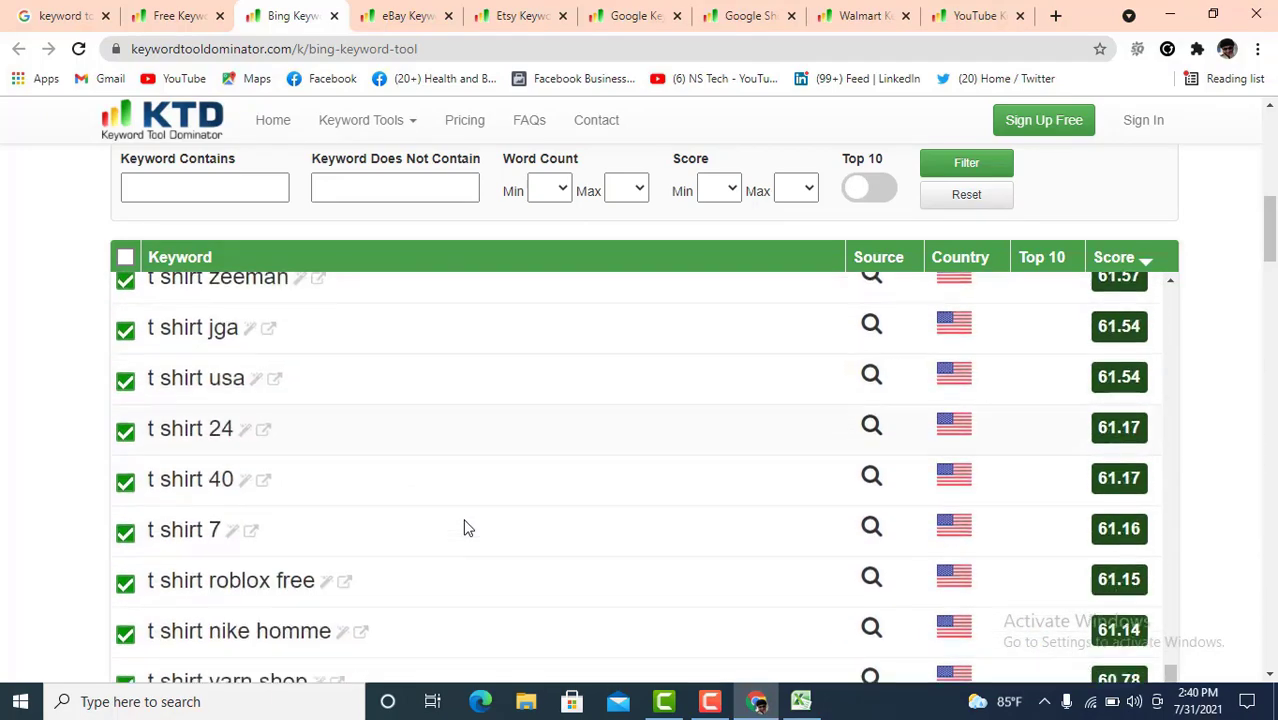
scroll(468, 526, "down", 15)
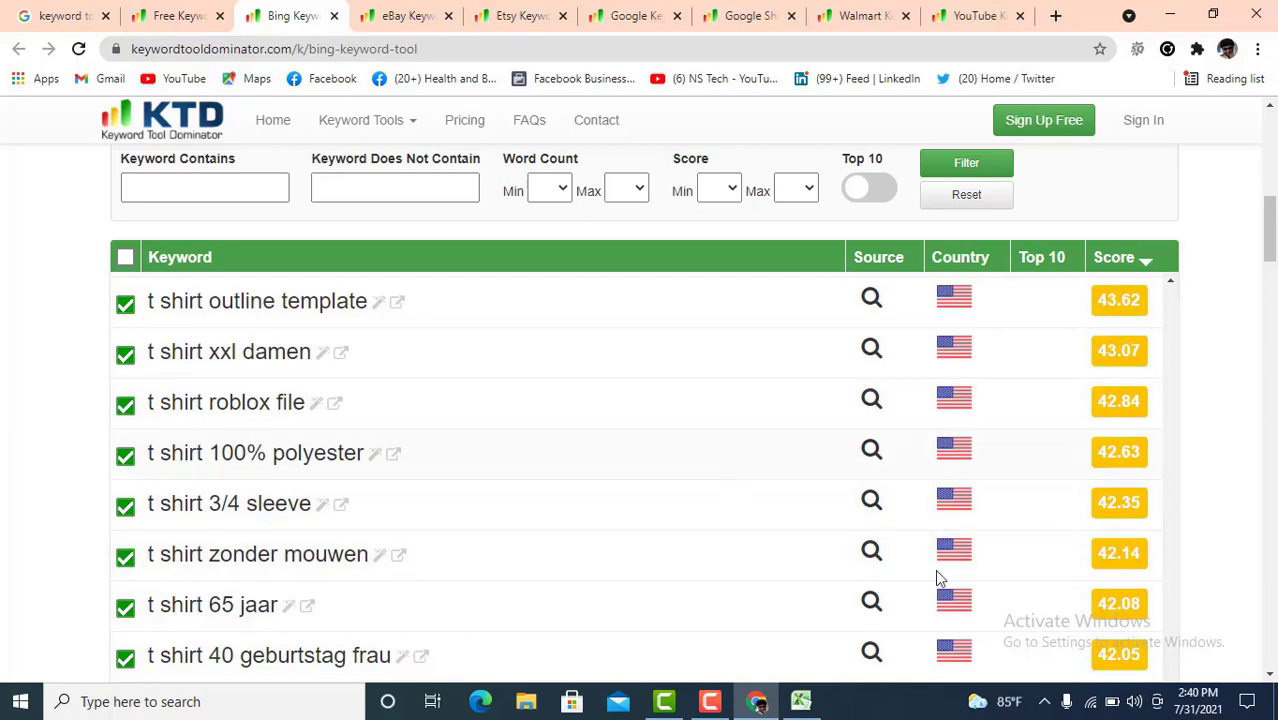
scroll(1000, 570, "down", 8)
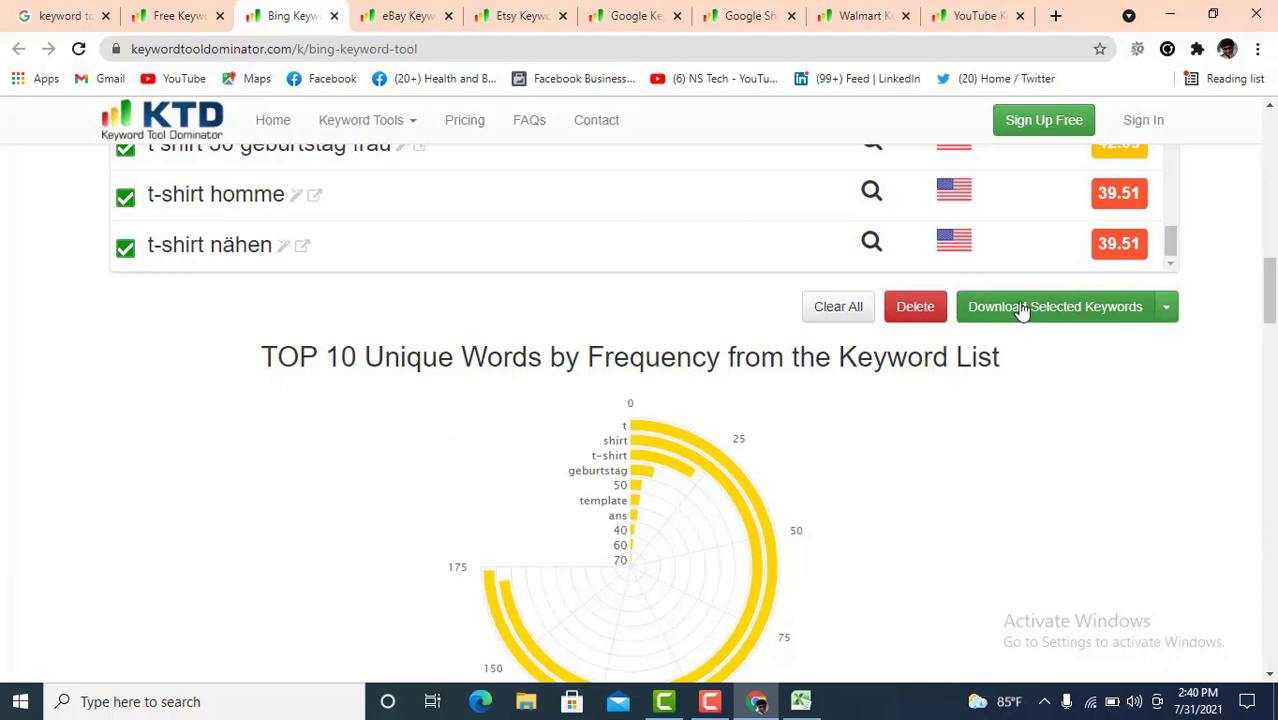
- Download the Bing t shirt keywords as keywords (2).csv, then go to the eBay keyword tool
left_click(1022, 312)
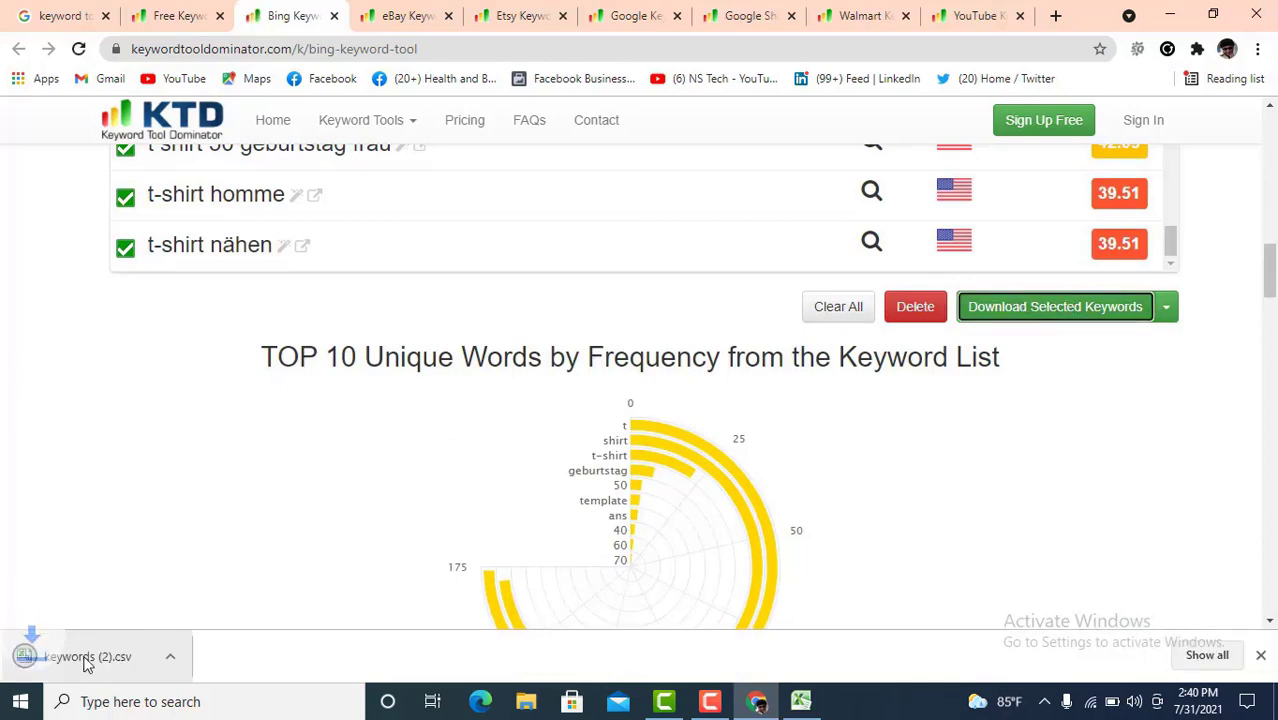
left_click(400, 25)
scroll(357, 499, "down", 3)
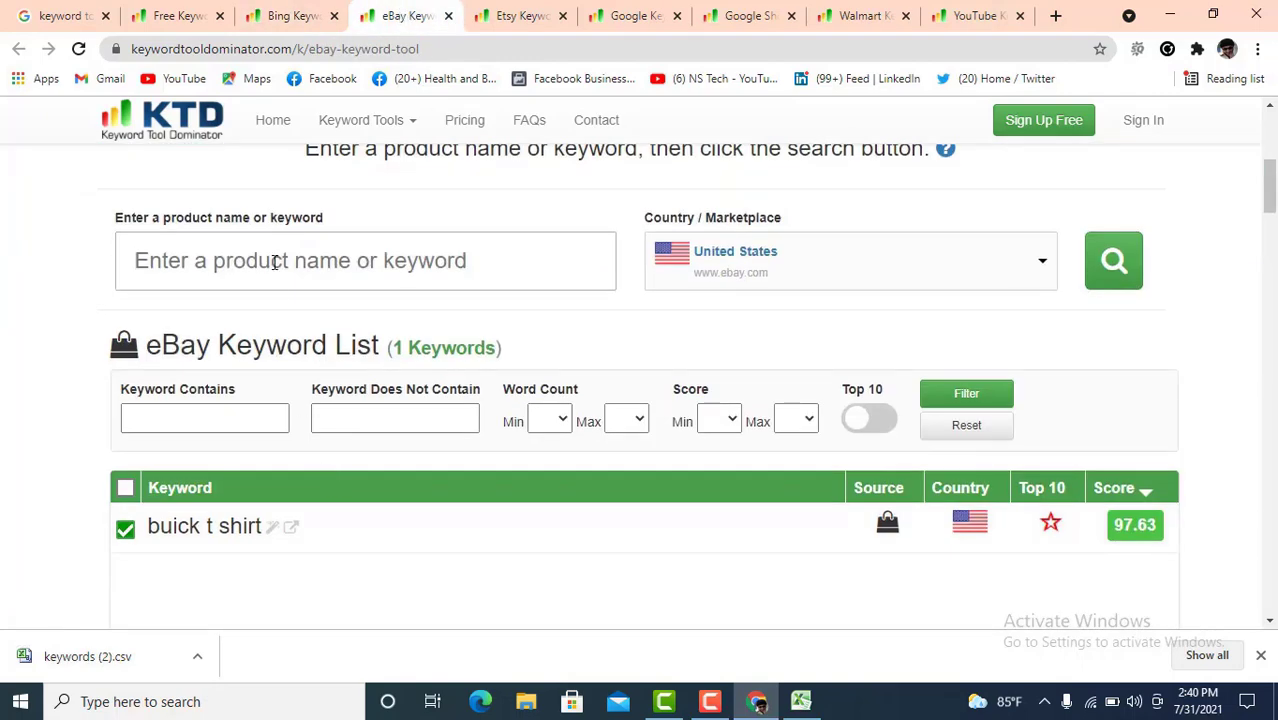
left_click(274, 262)
type("health")
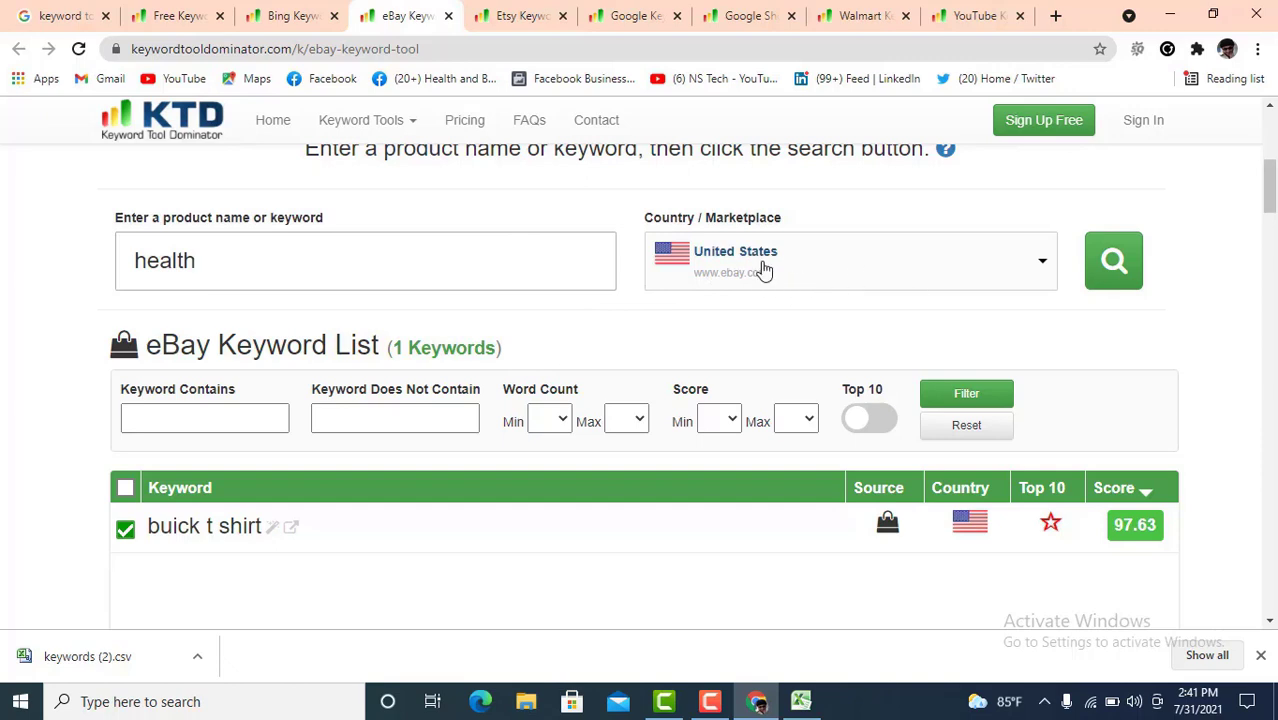
left_click(1118, 265)
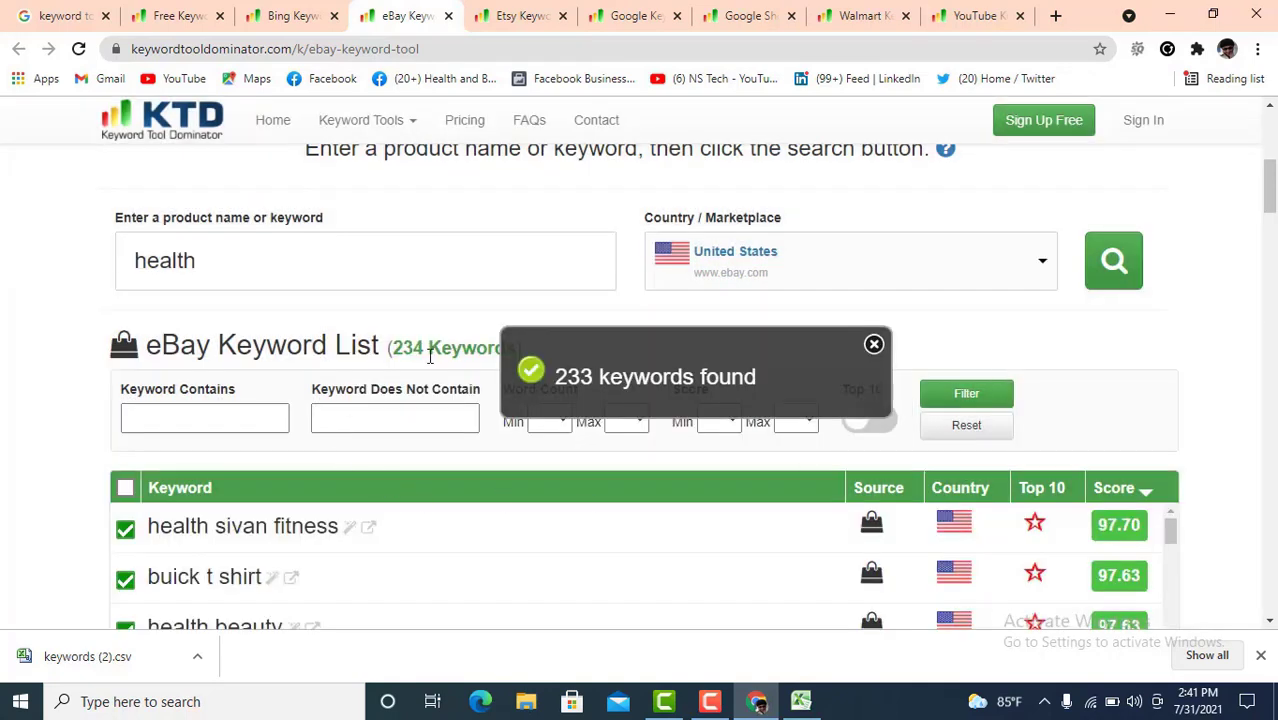
left_click_drag(430, 347, 396, 350)
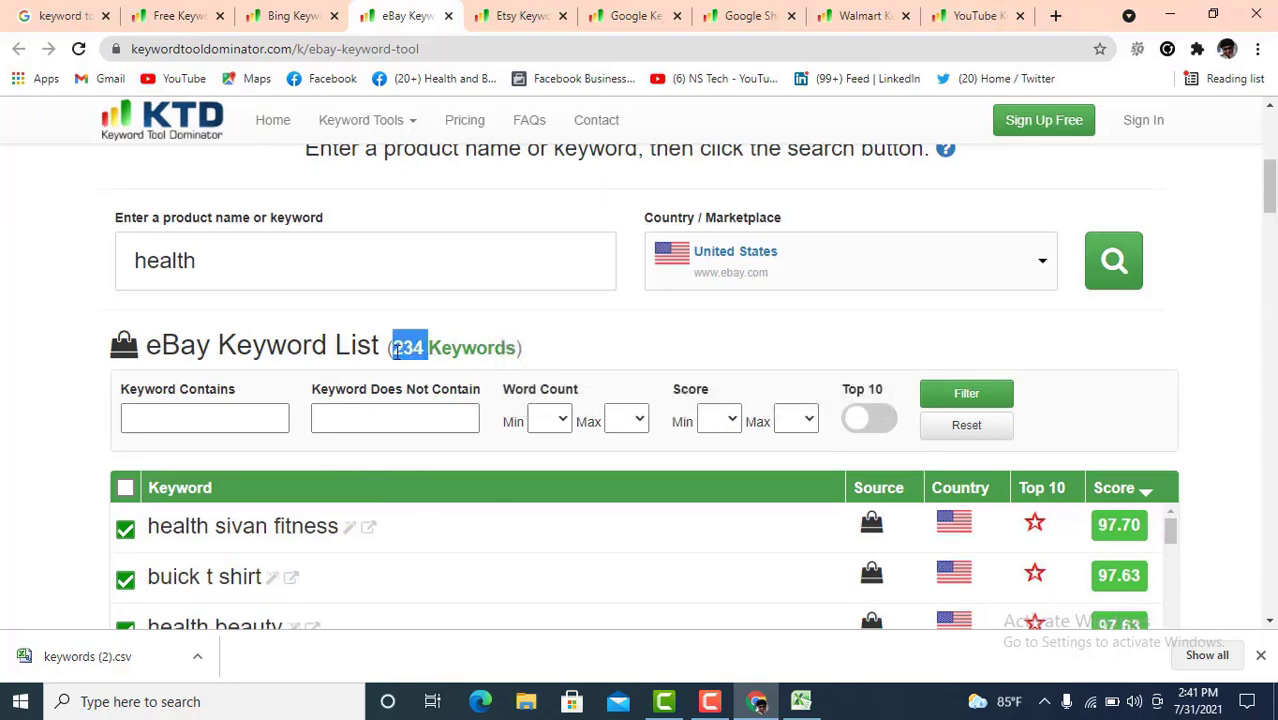
scroll(474, 448, "down", 15)
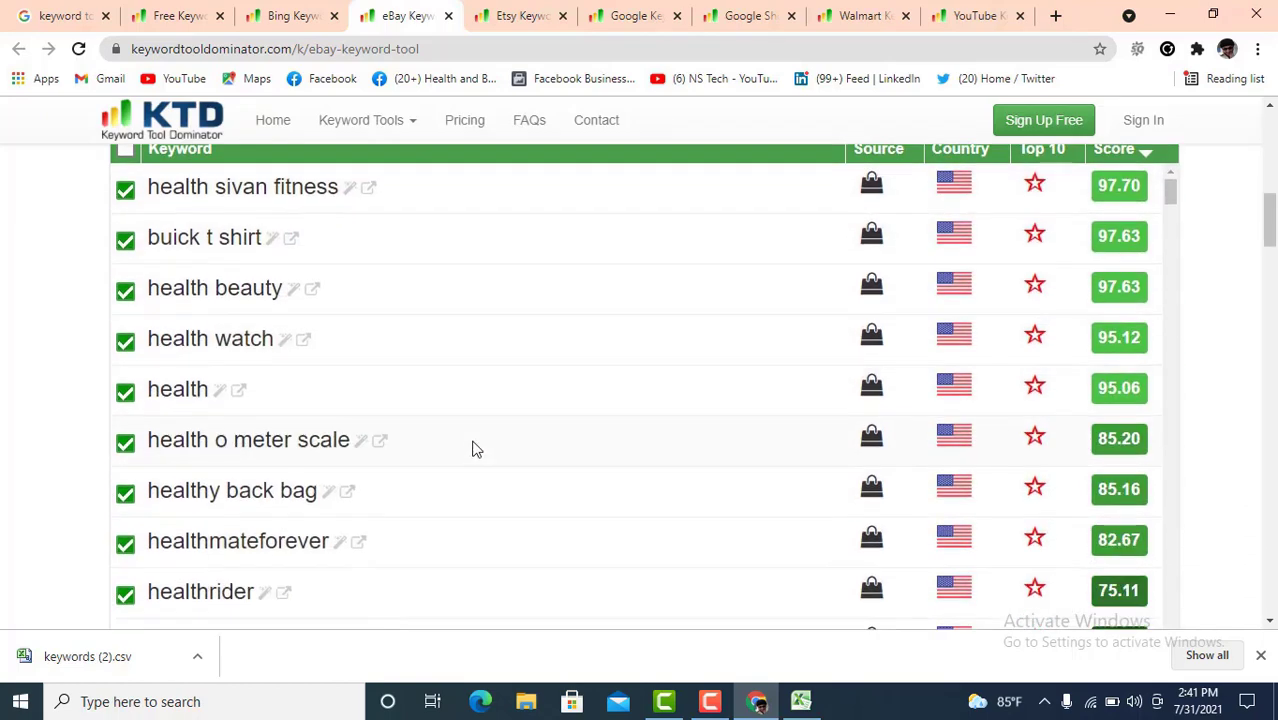
scroll(396, 463, "down", 20)
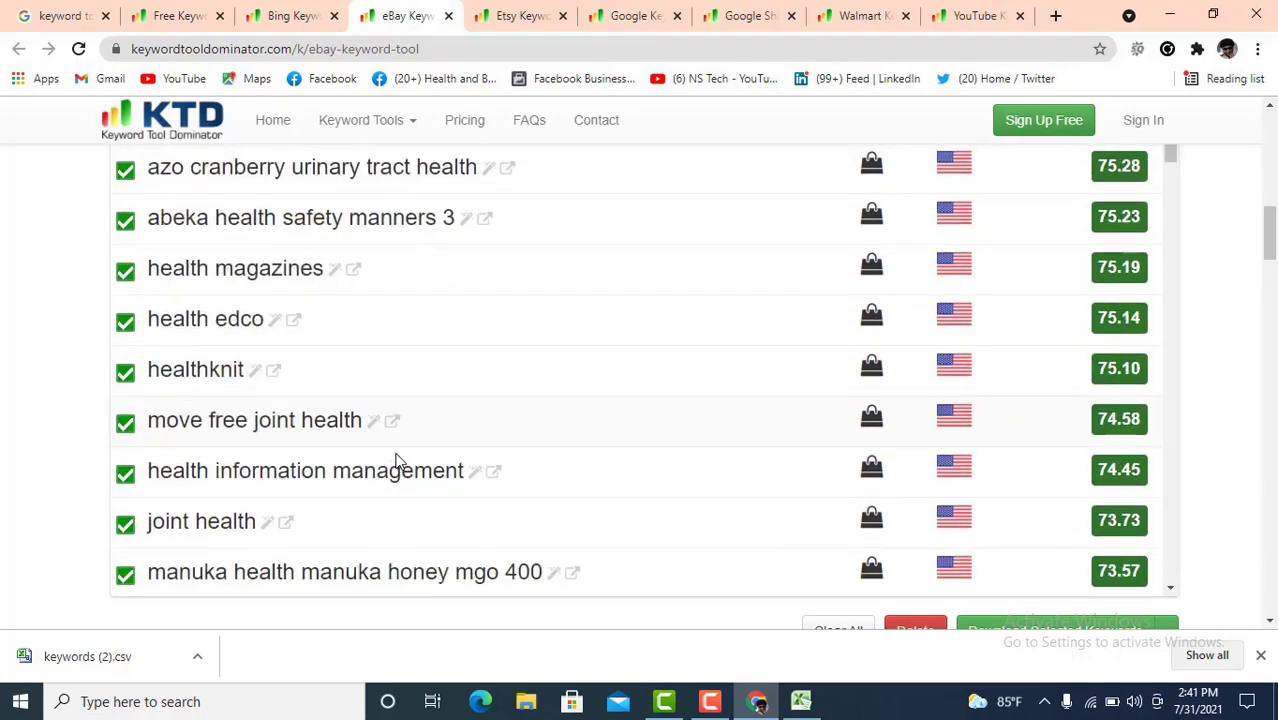
scroll(401, 457, "down", 5)
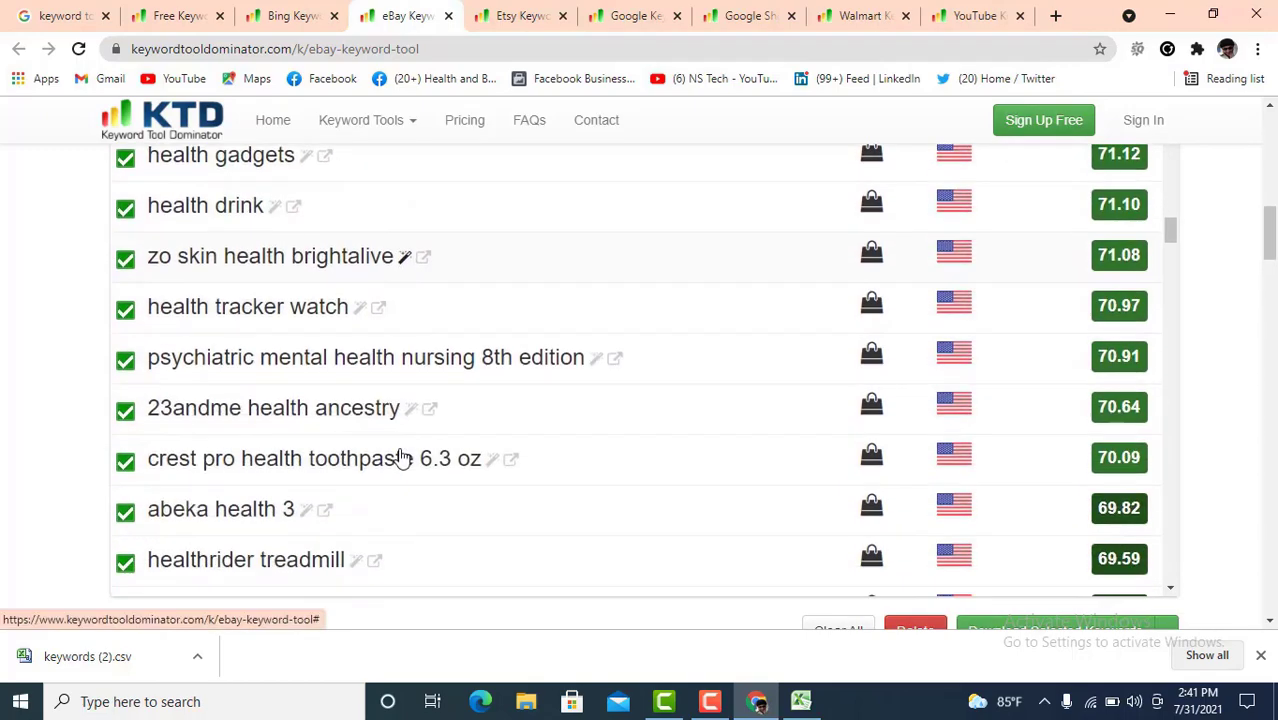
scroll(399, 456, "down", 7)
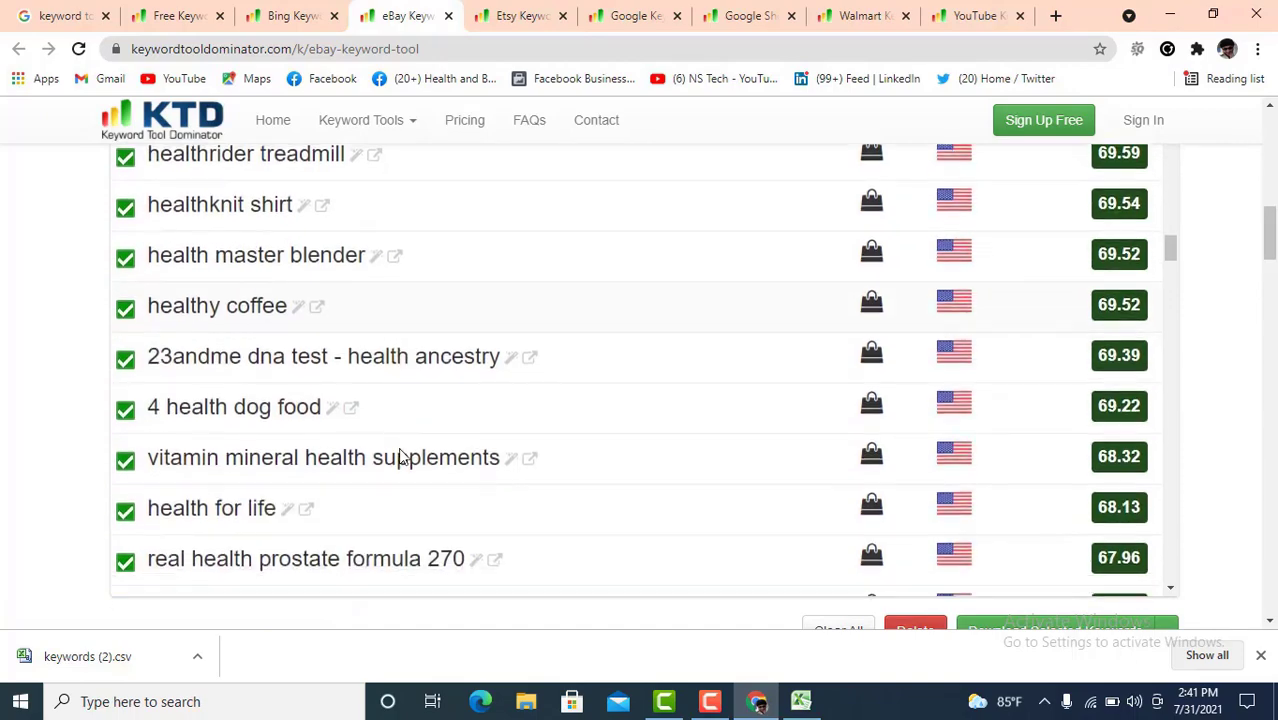
scroll(404, 454, "down", 8)
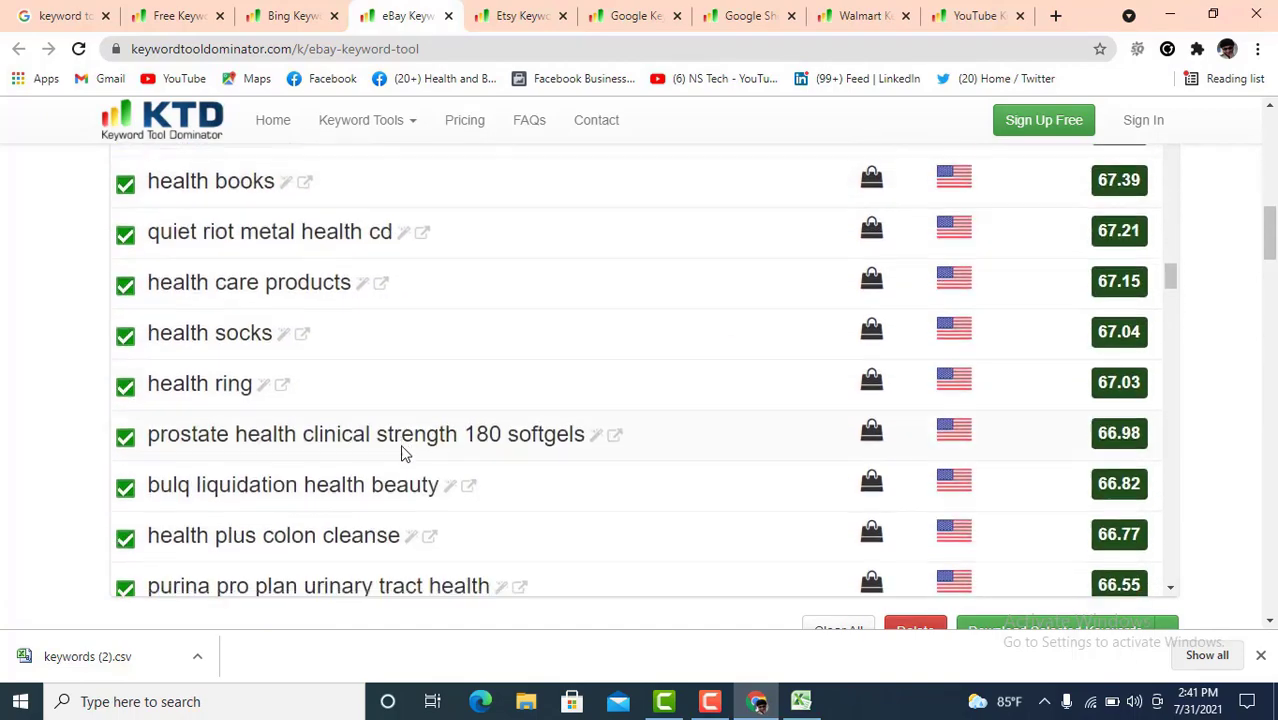
scroll(401, 454, "down", 10)
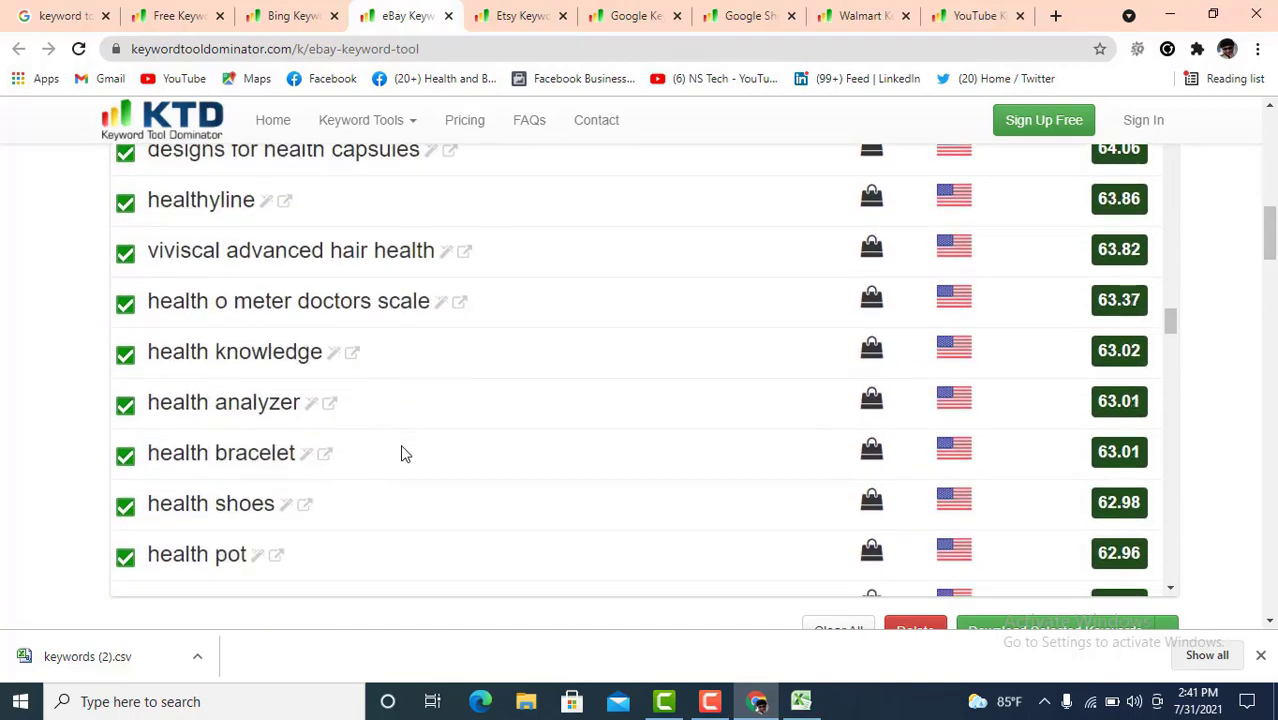
scroll(401, 454, "down", 20)
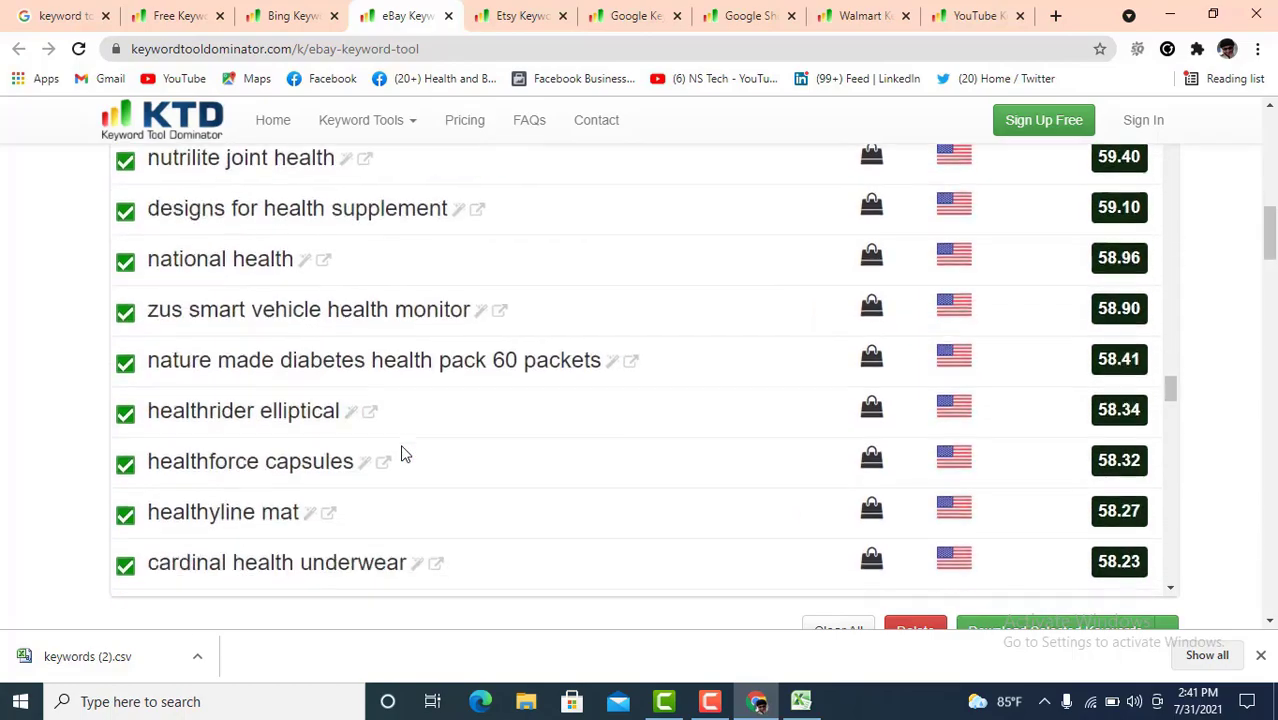
scroll(401, 454, "down", 20)
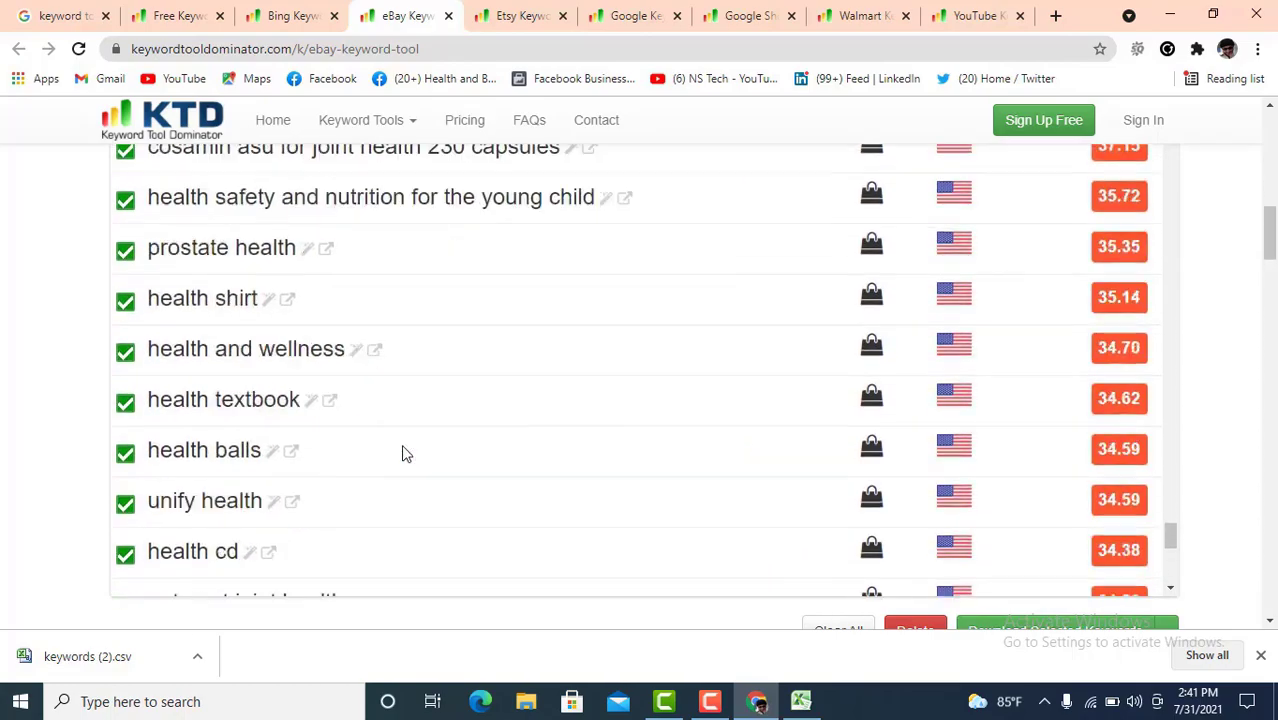
scroll(800, 463, "down", 1)
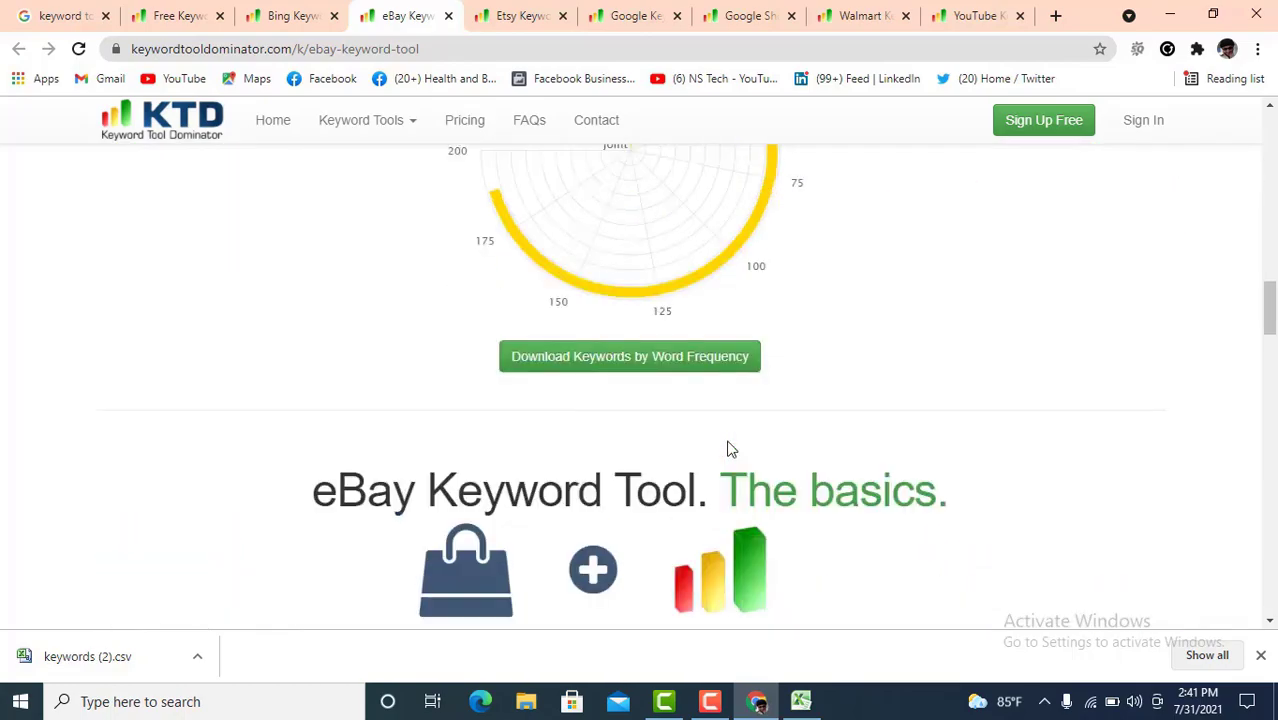
scroll(970, 446, "up", 5)
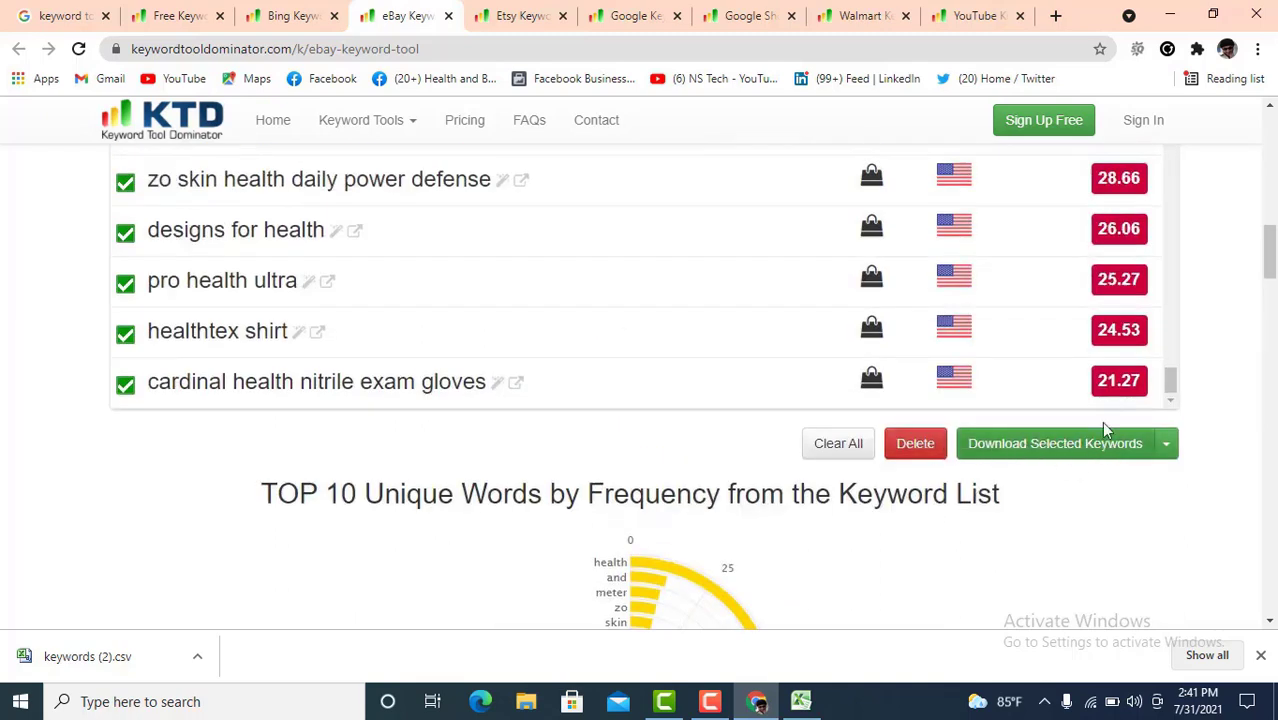
- Step through the Etsy and Google keyword tools to reach the empty Google Shopping tool
left_click(518, 13)
scroll(447, 438, "down", 4)
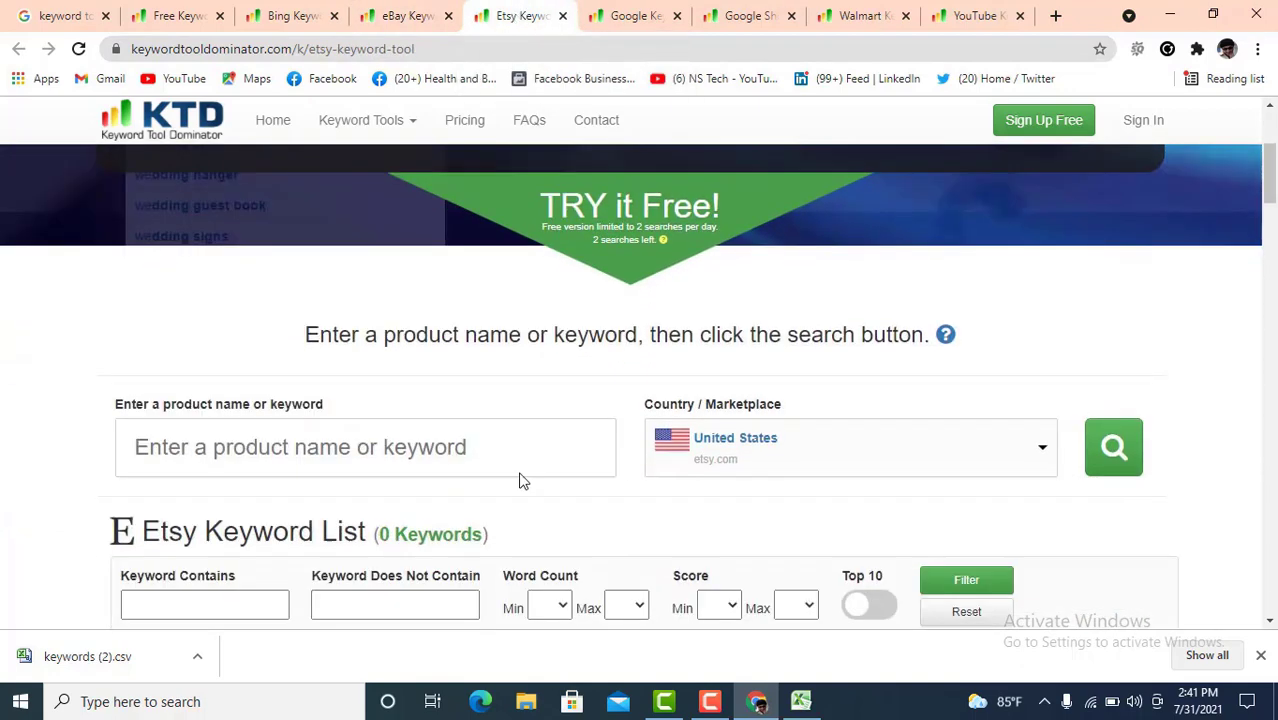
left_click(378, 354)
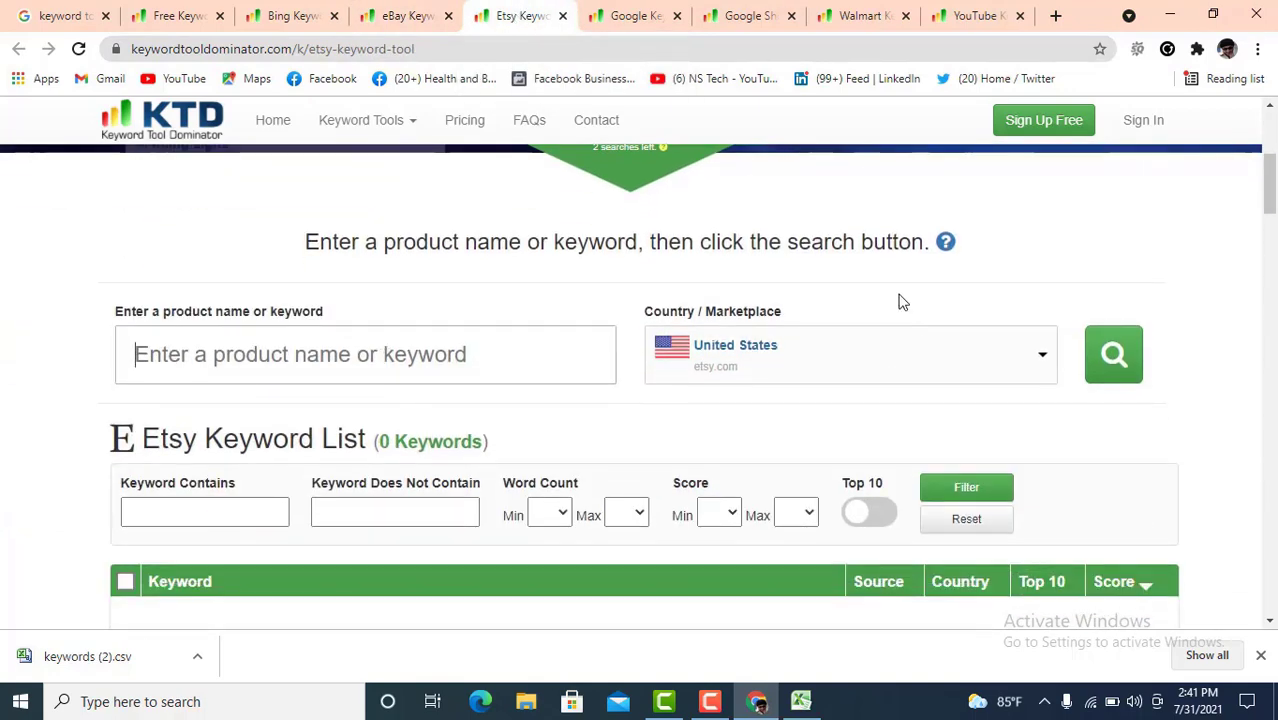
left_click(624, 16)
scroll(437, 485, "down", 3)
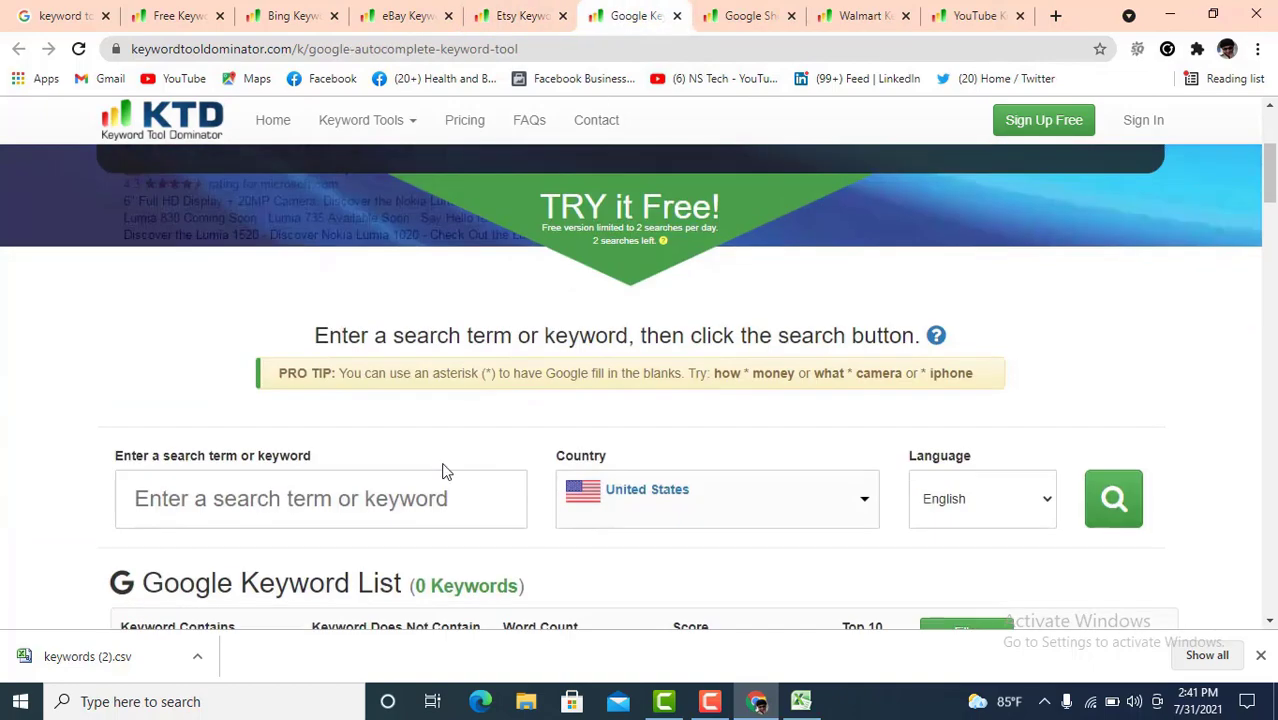
left_click(363, 499)
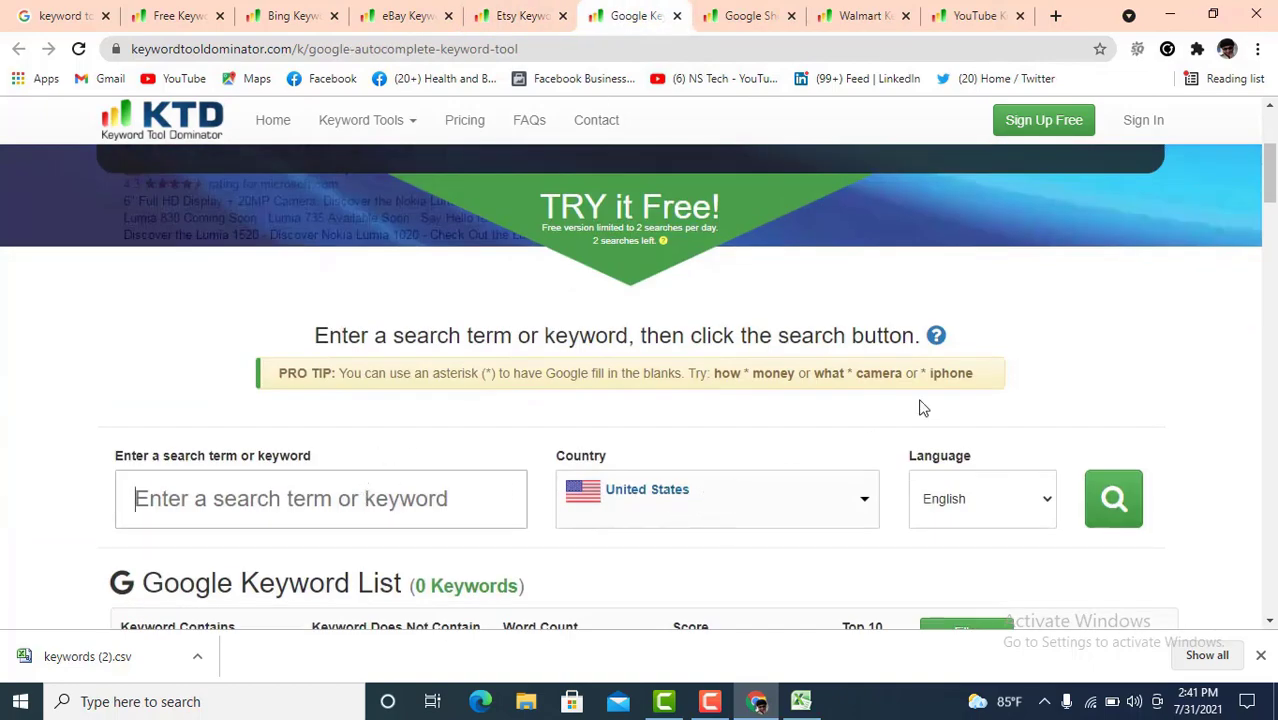
left_click(746, 16)
scroll(420, 398, "down", 4)
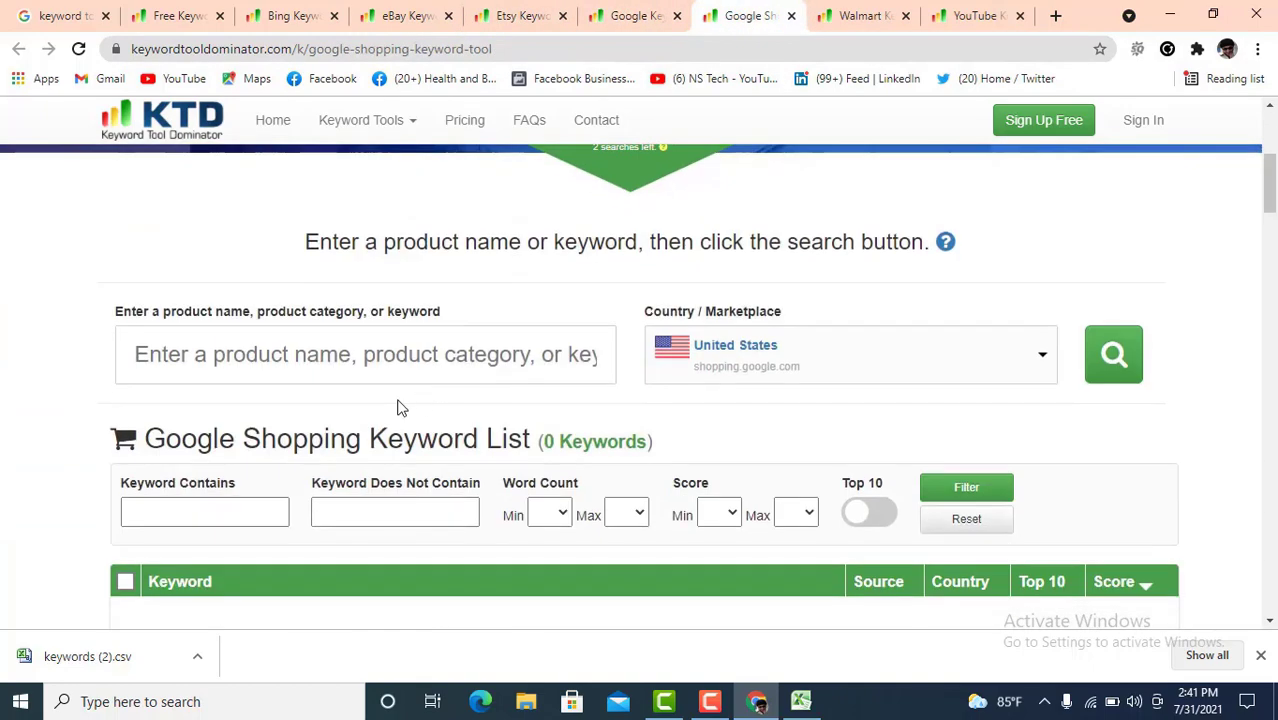
- Search Google Shopping keywords for 'buy t shirt' and scroll through the 145 results
left_click(322, 369)
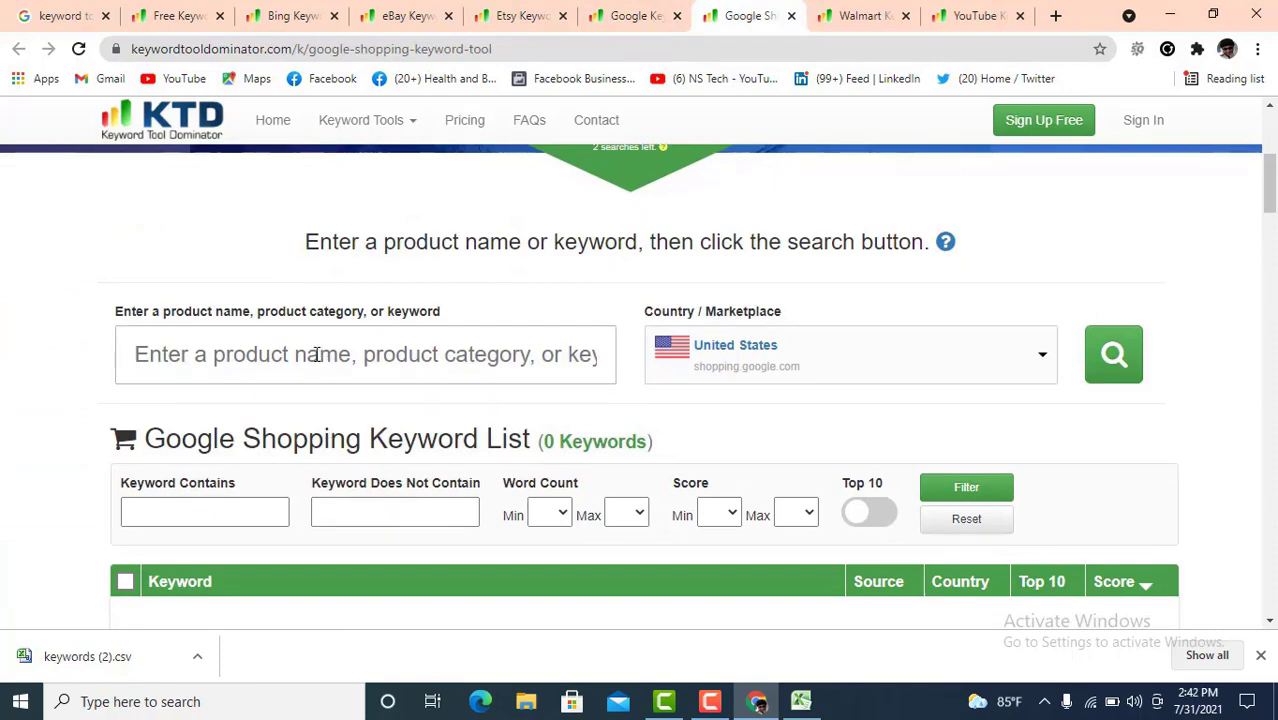
type("buy t")
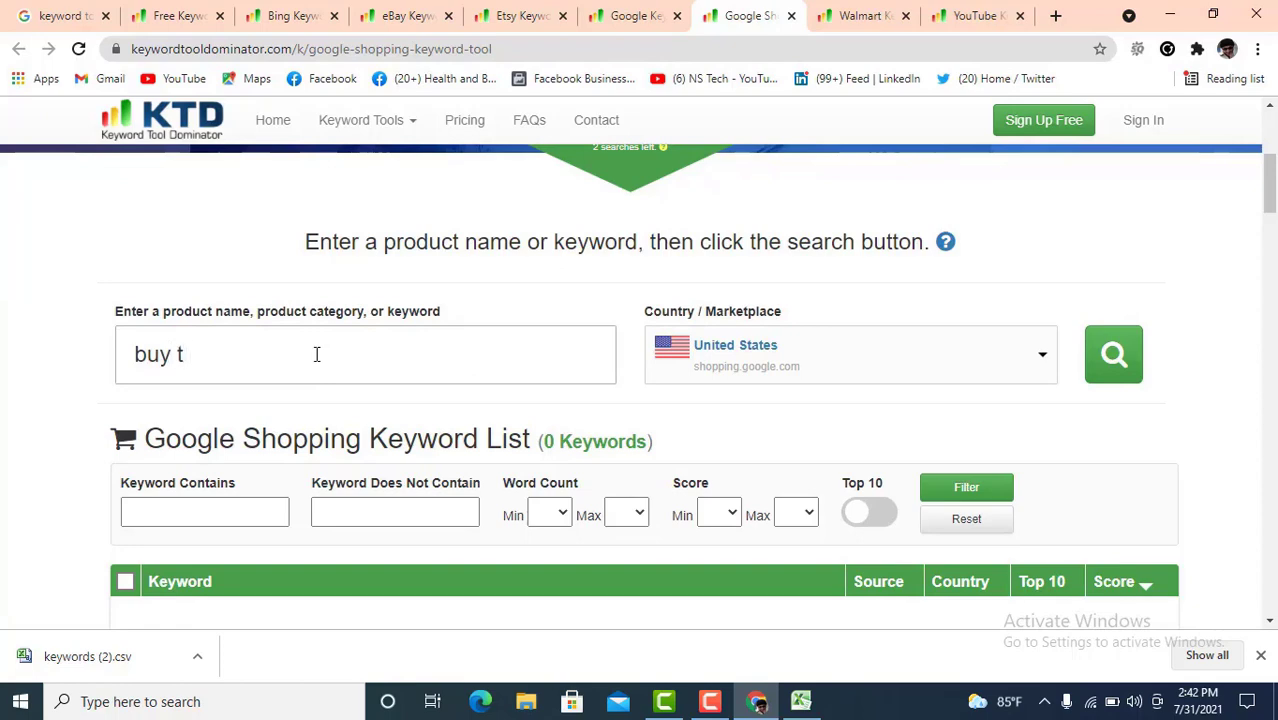
type(" shirt")
left_click(1114, 362)
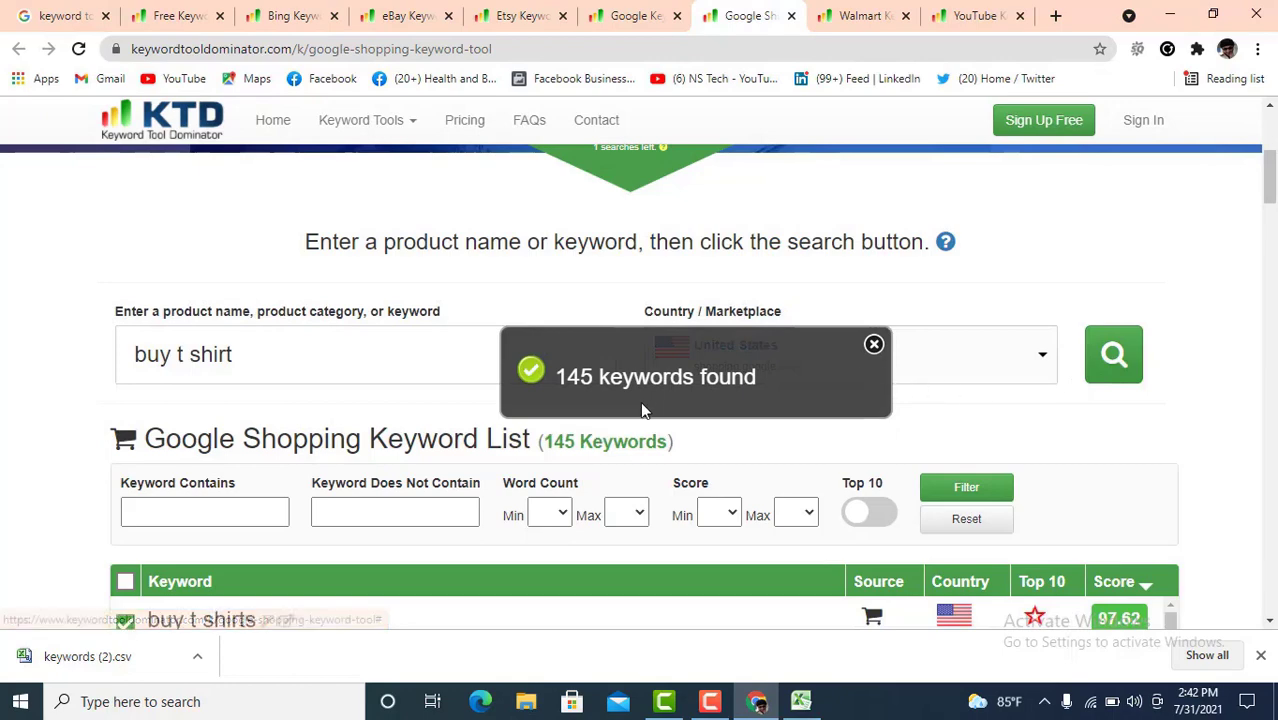
scroll(405, 471, "down", 2)
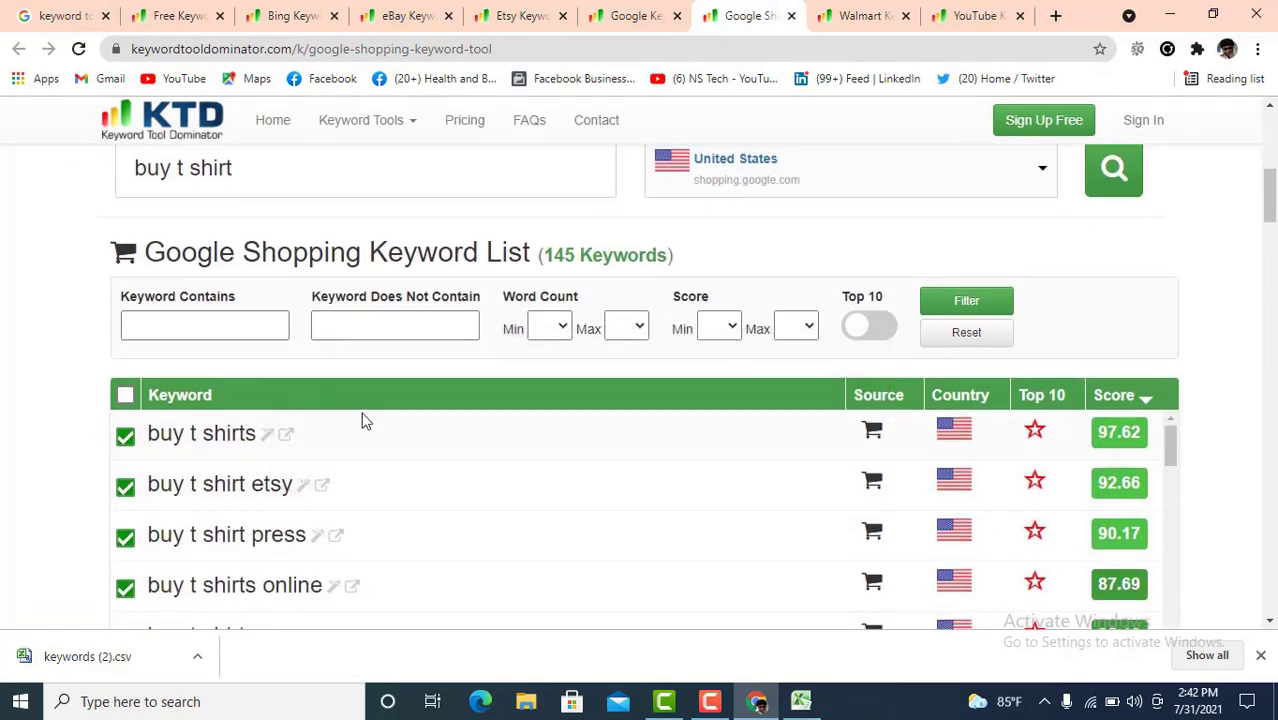
scroll(362, 417, "up", 1)
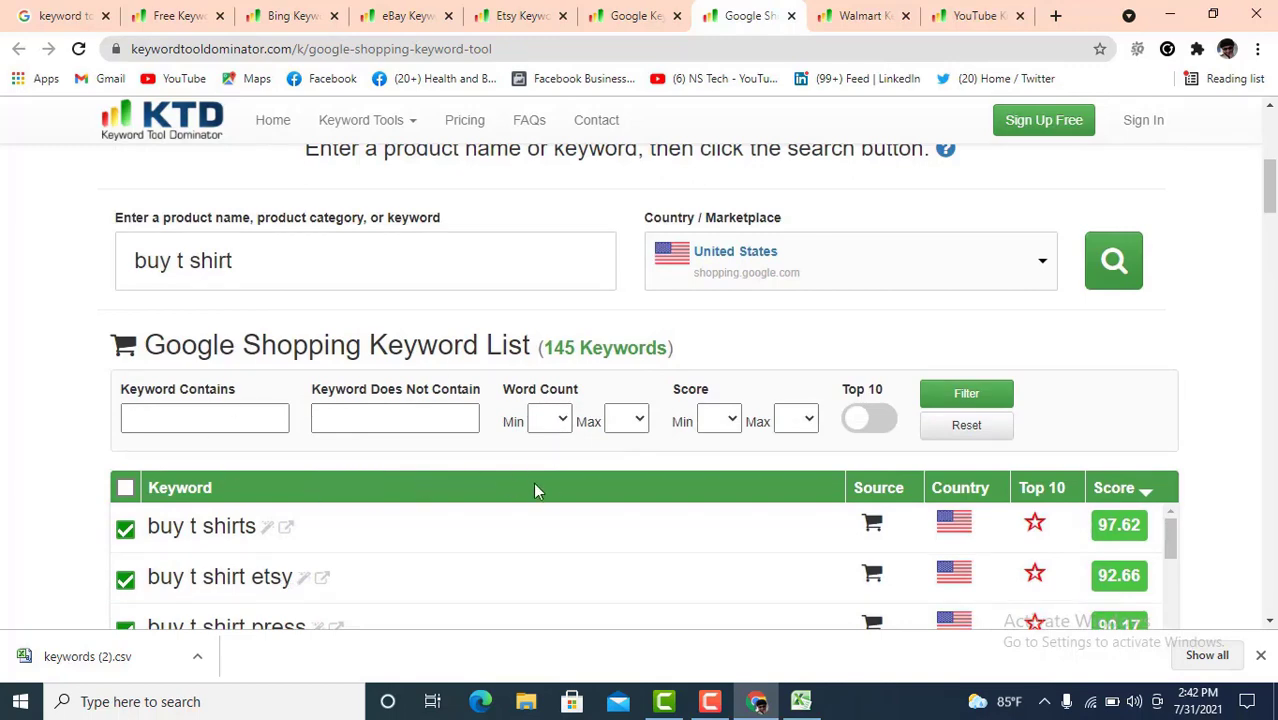
scroll(321, 470, "down", 1)
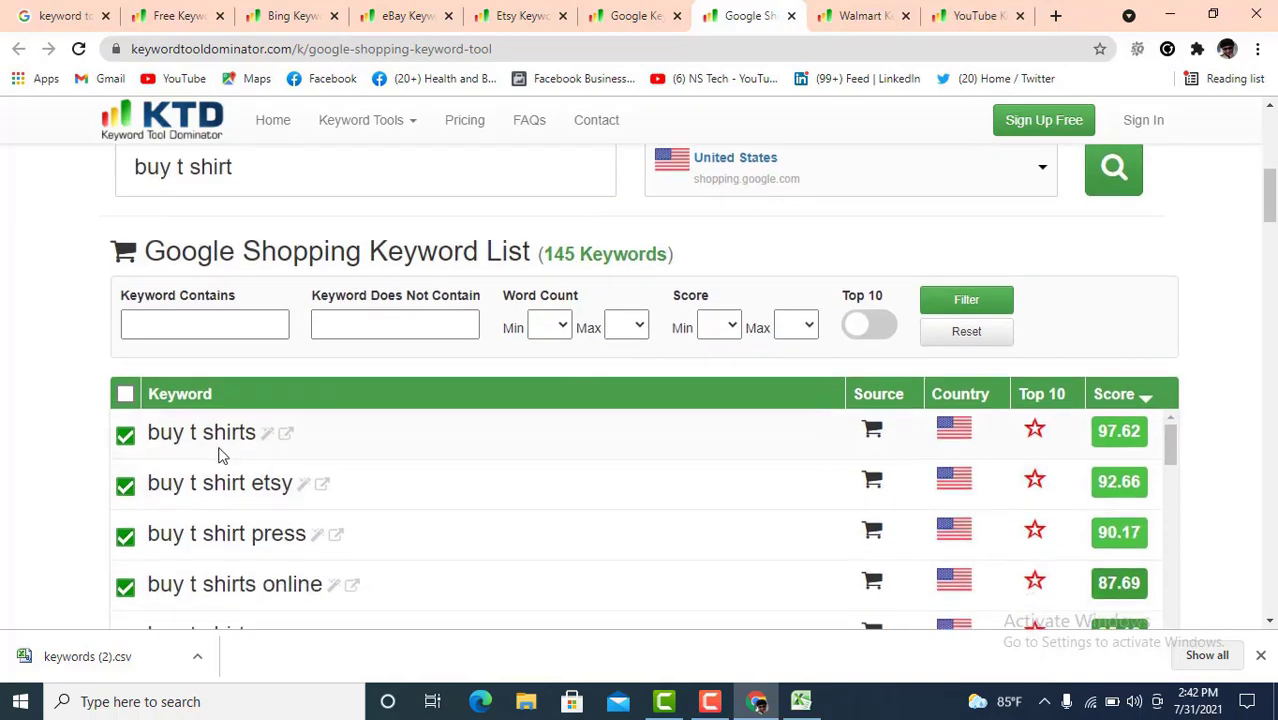
scroll(296, 497, "down", 1)
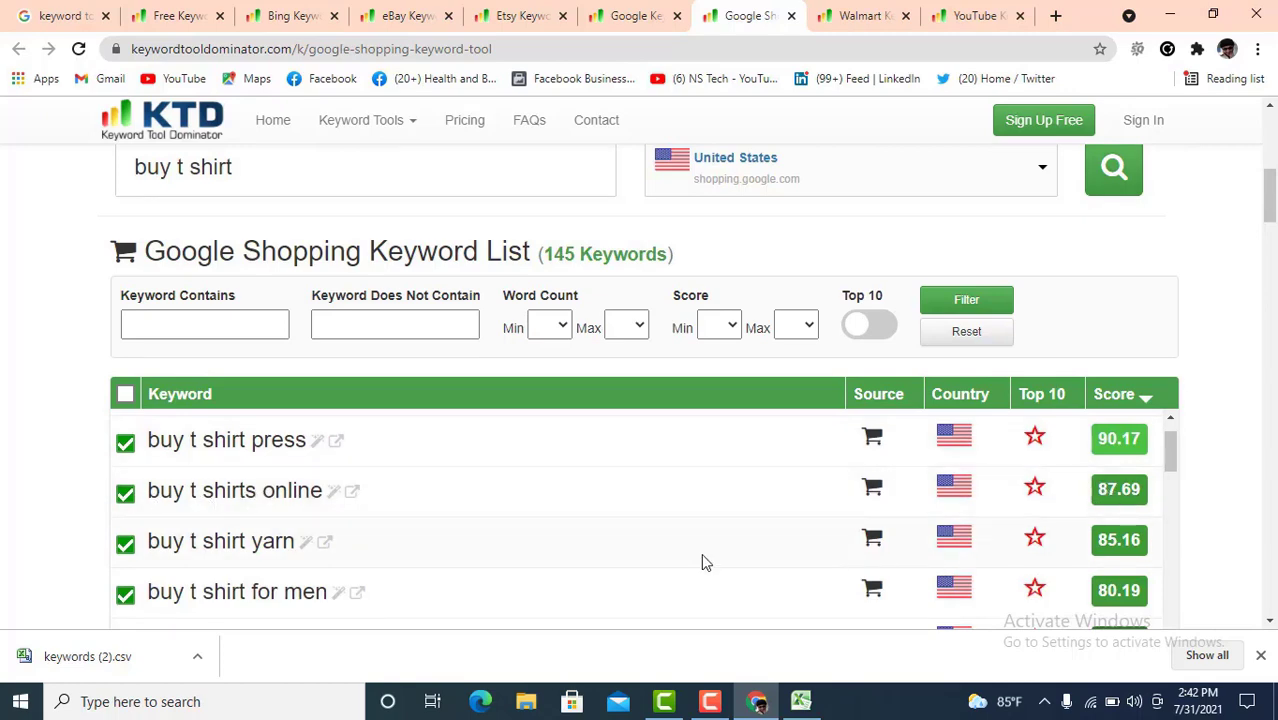
scroll(473, 548, "down", 15)
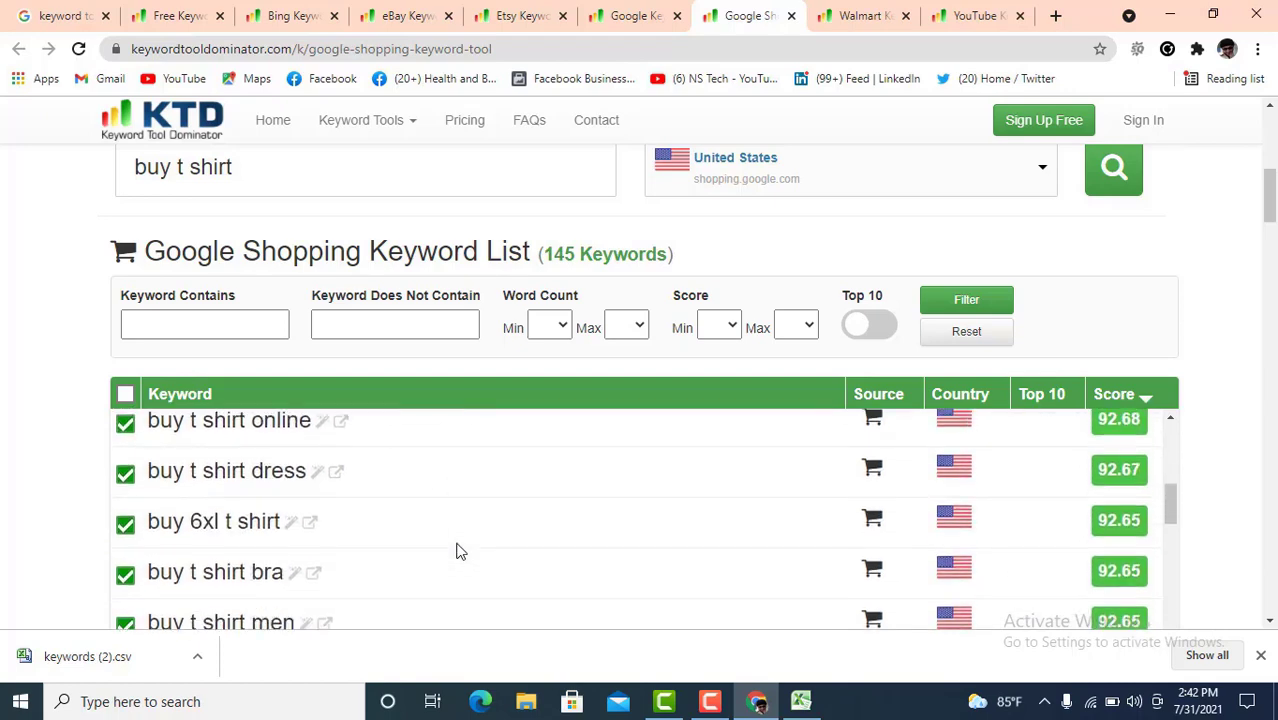
scroll(459, 551, "down", 4)
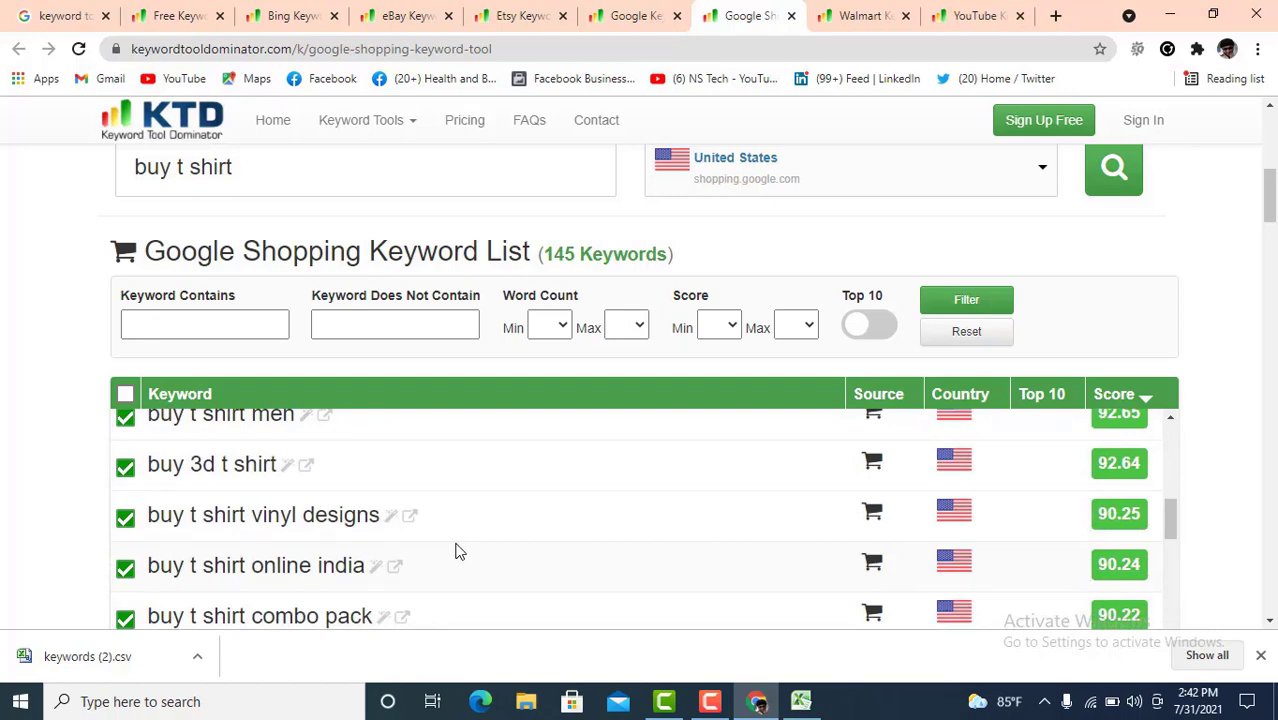
- Move past the Walmart tool to the YouTube keyword tool and select its video topic box
left_click(860, 18)
scroll(479, 566, "down", 2)
left_click(410, 545)
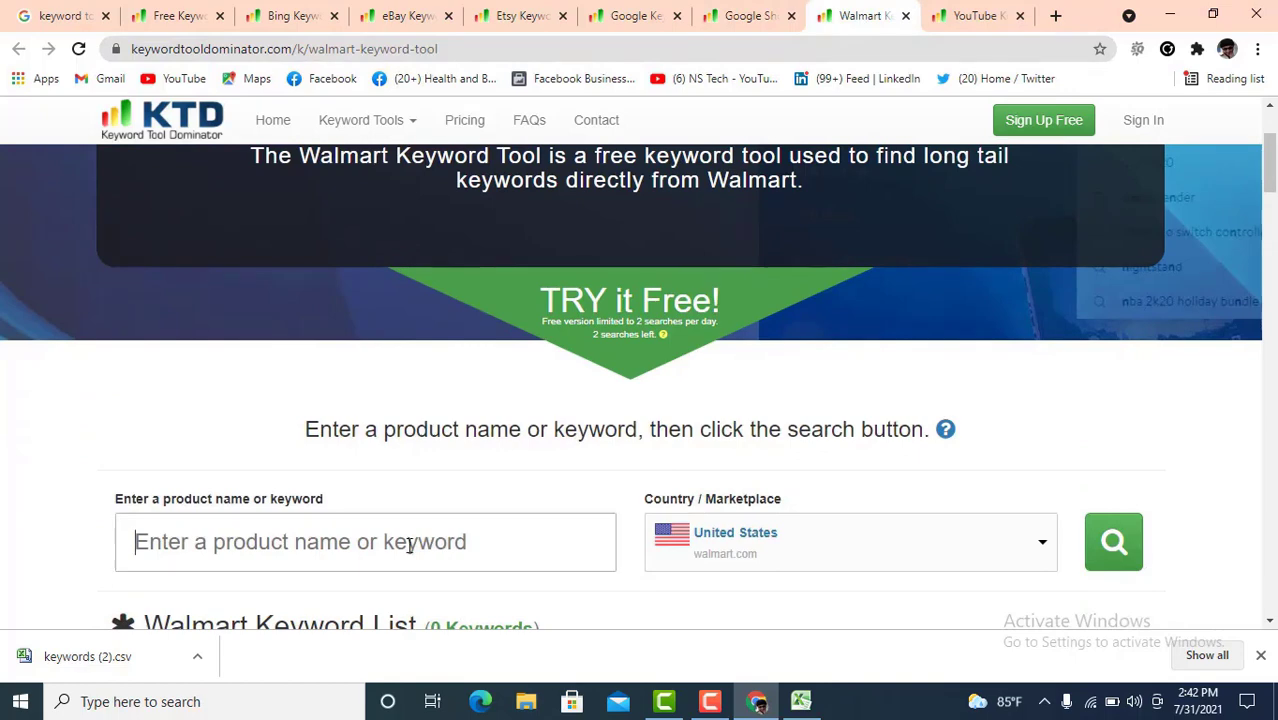
left_click(970, 18)
scroll(756, 430, "down", 4)
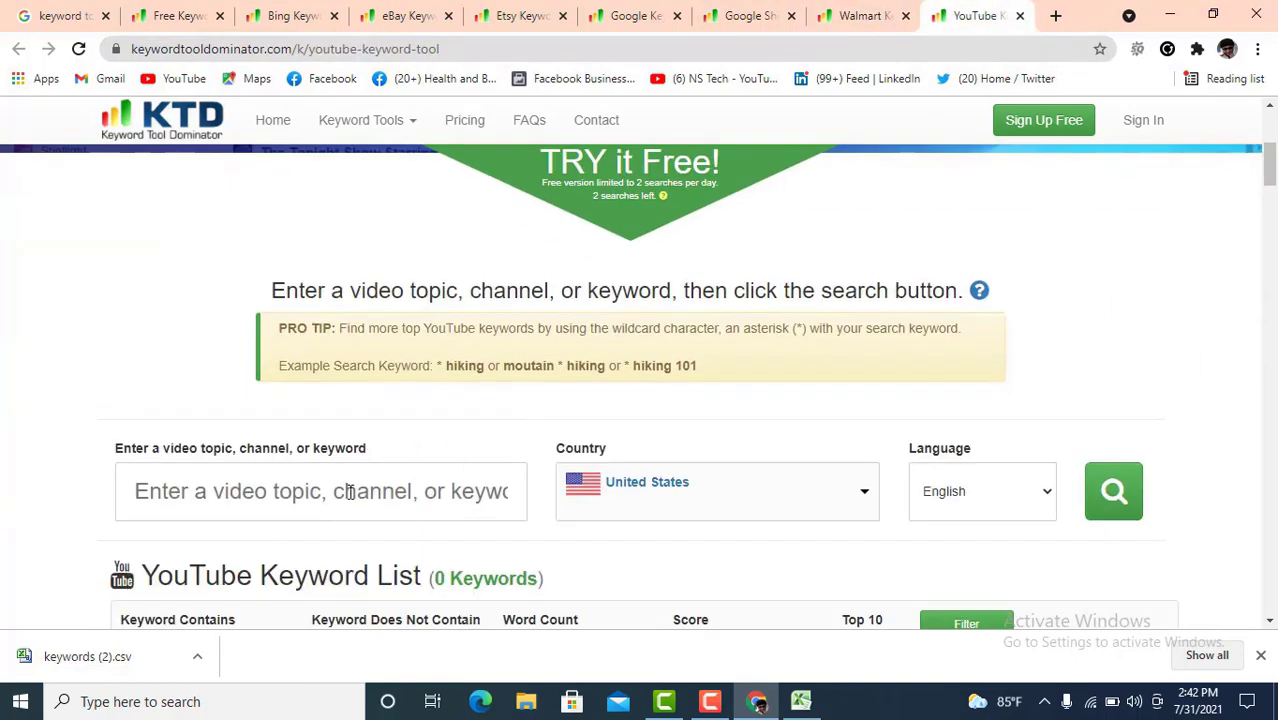
left_click(290, 493)
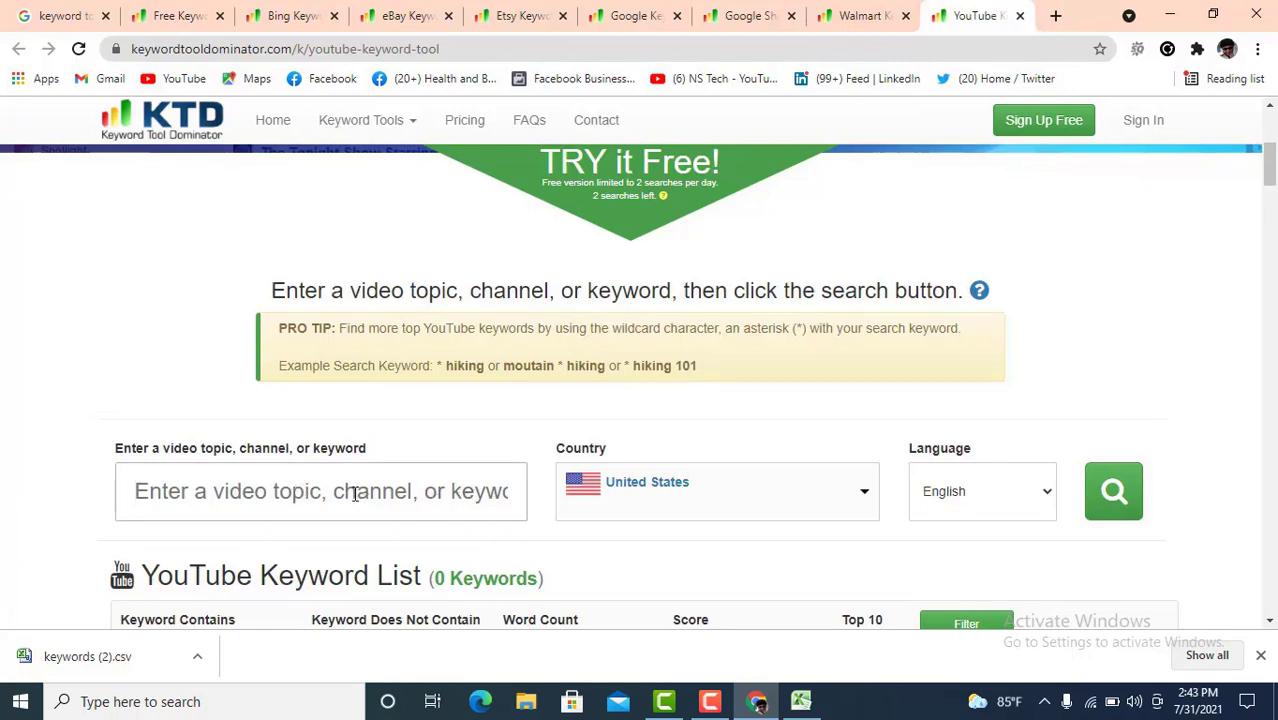
- Run a YouTube keyword search for 'Digital marketing' and scroll through the checked suggestions
type("Dig")
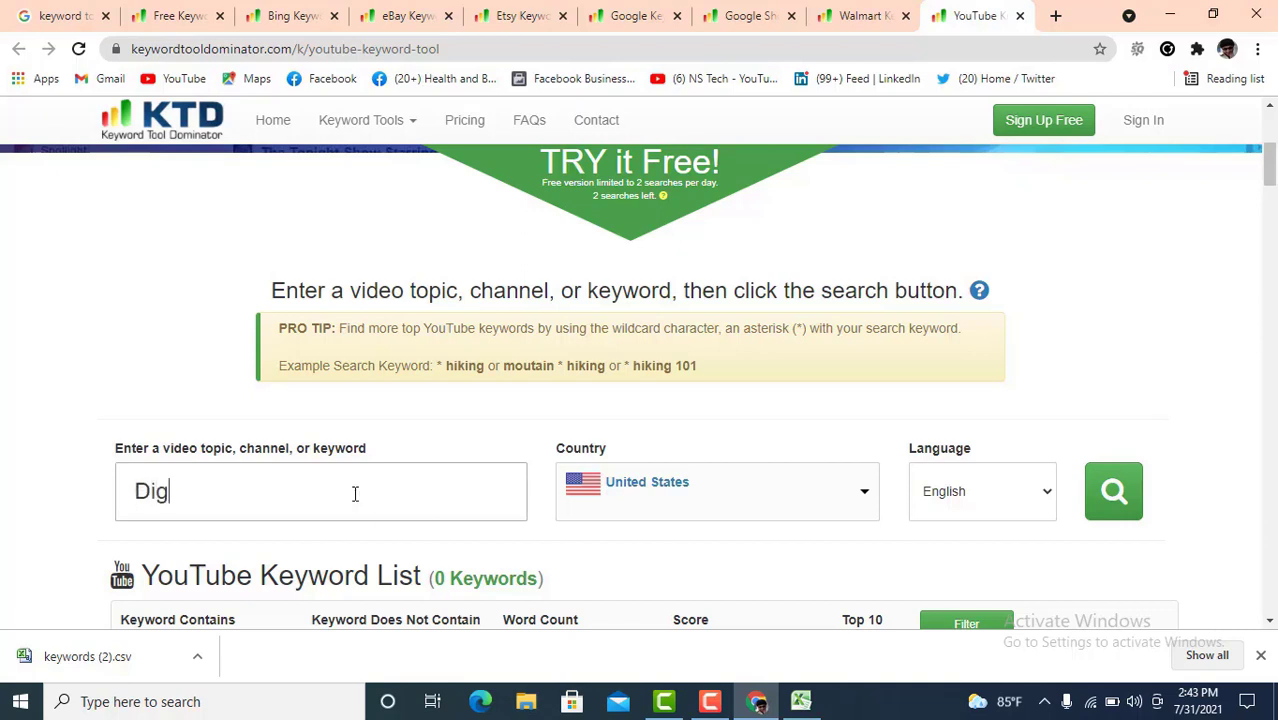
type("ital market")
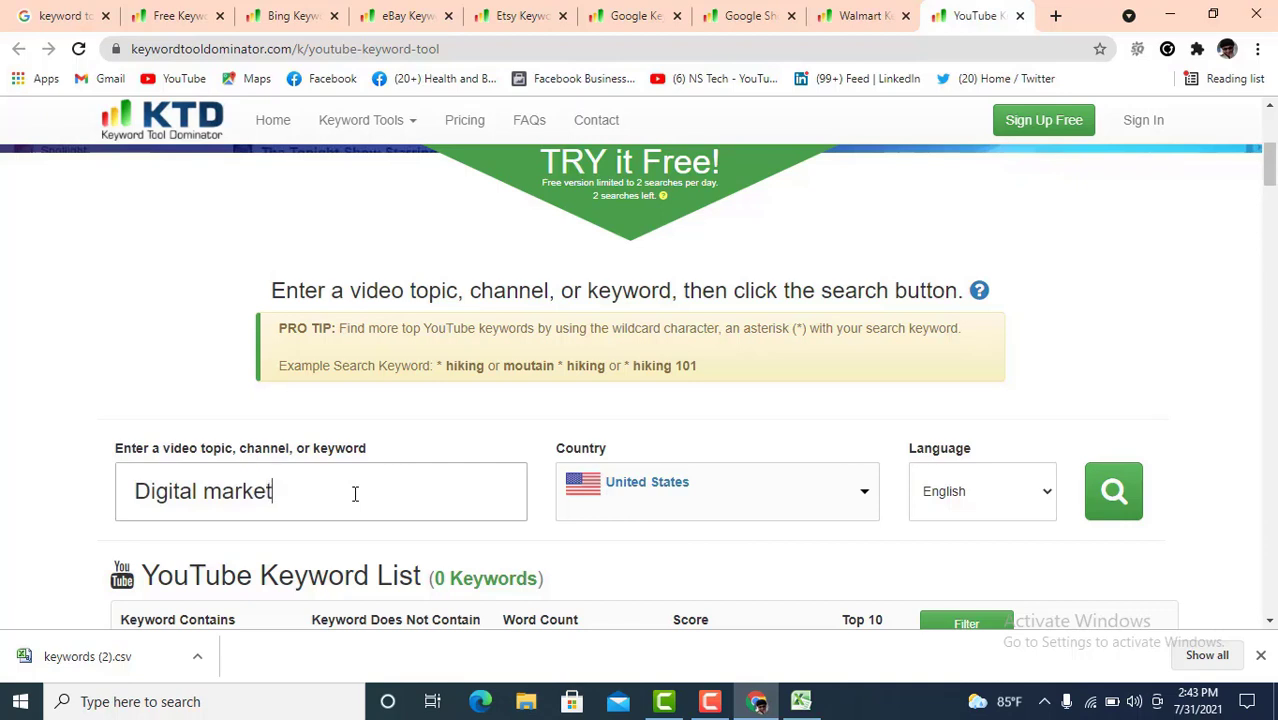
type("ing")
key("Return")
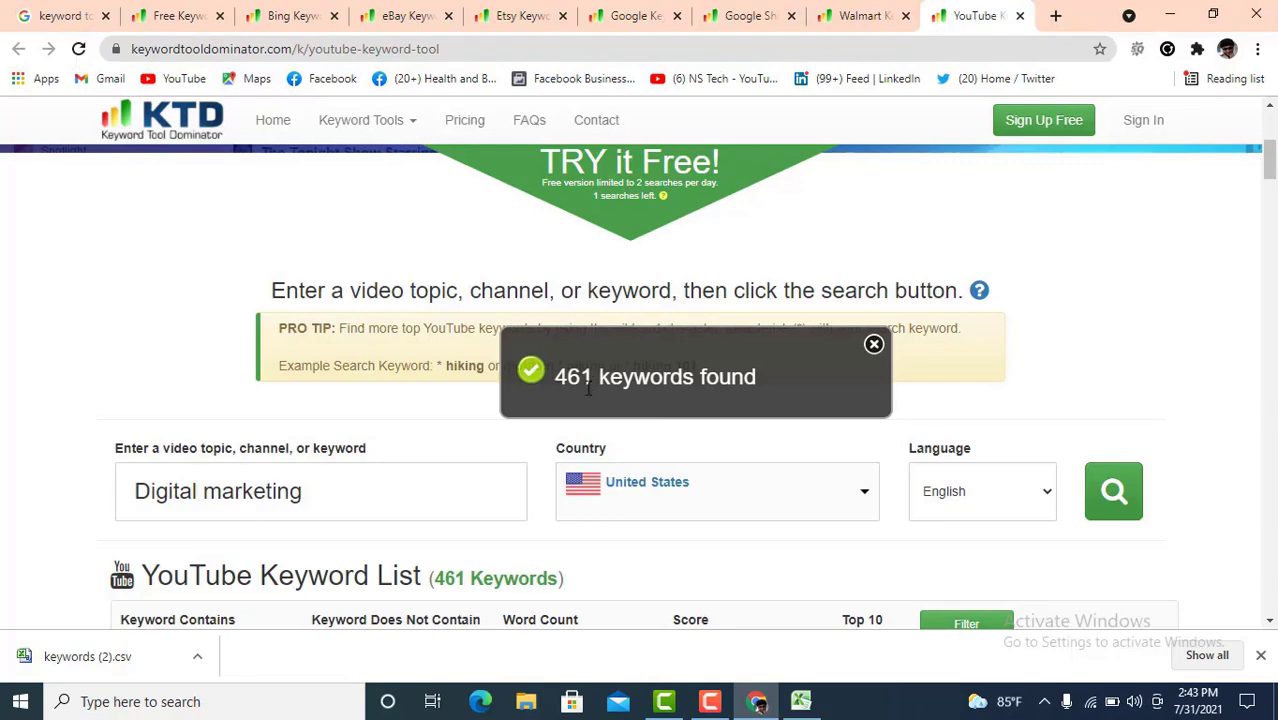
scroll(560, 430, "down", 2)
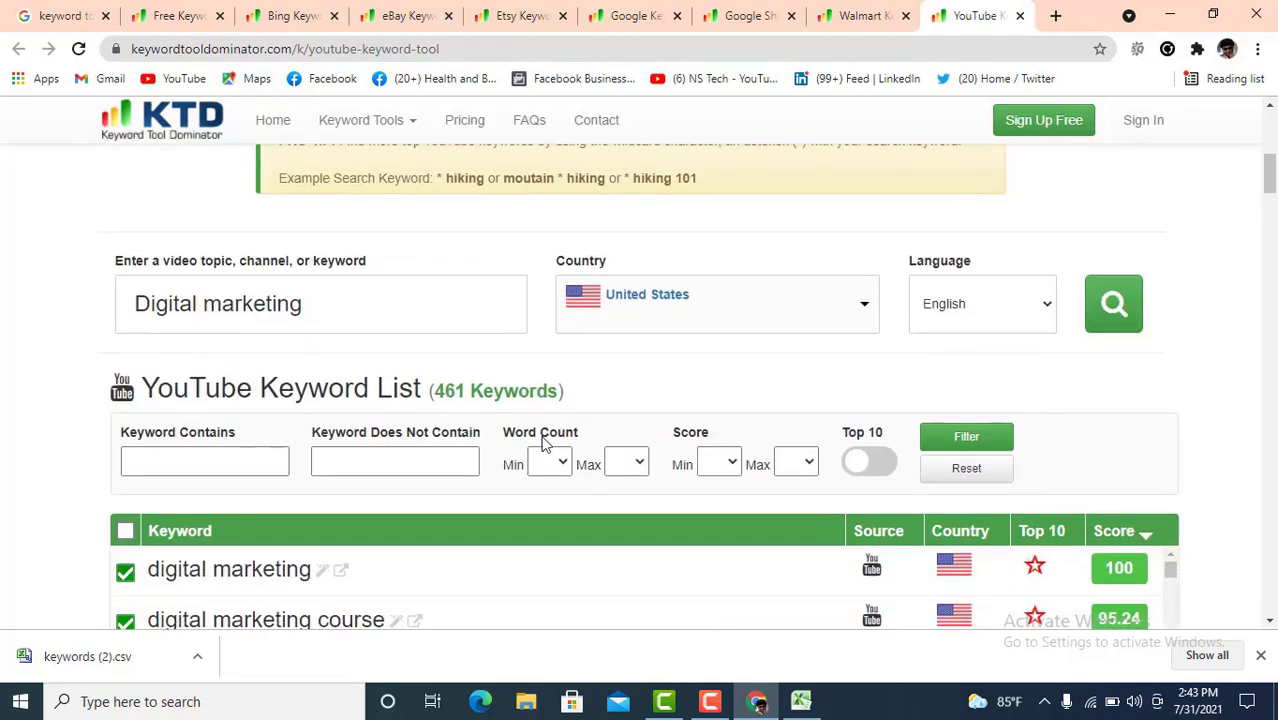
scroll(500, 450, "down", 3)
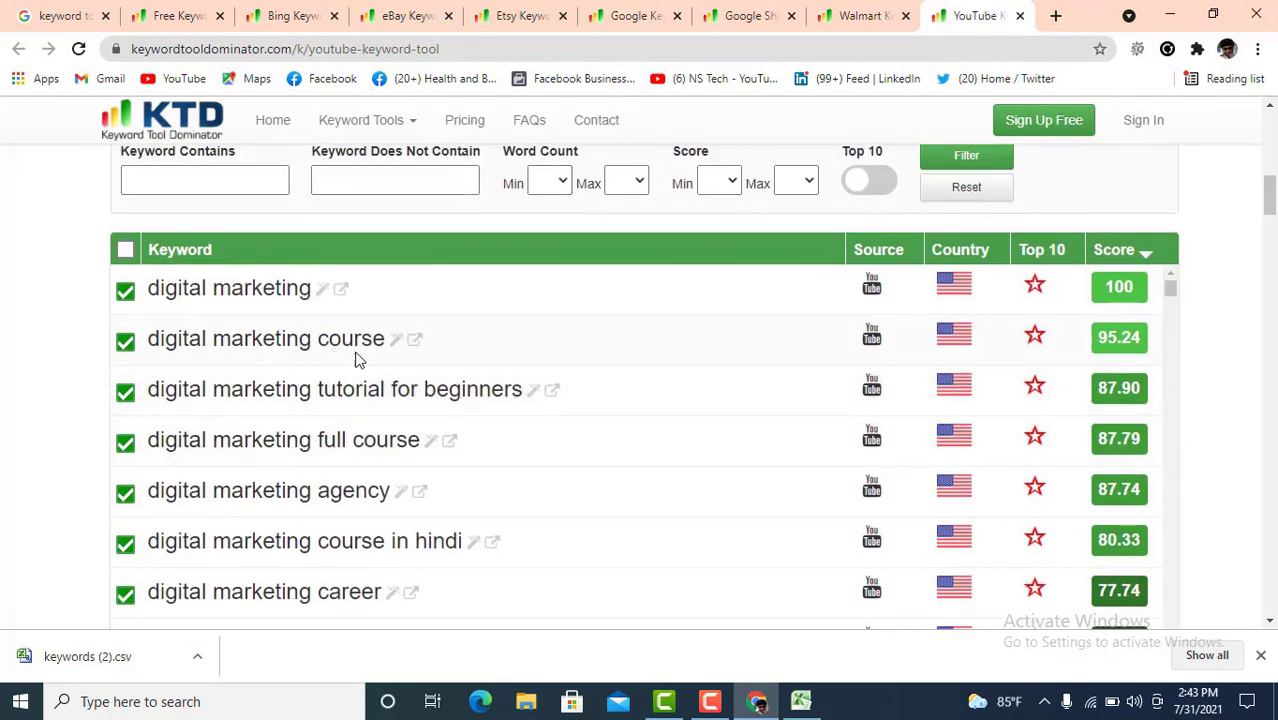
scroll(696, 479, "down", 5)
scroll(696, 479, "up", 4)
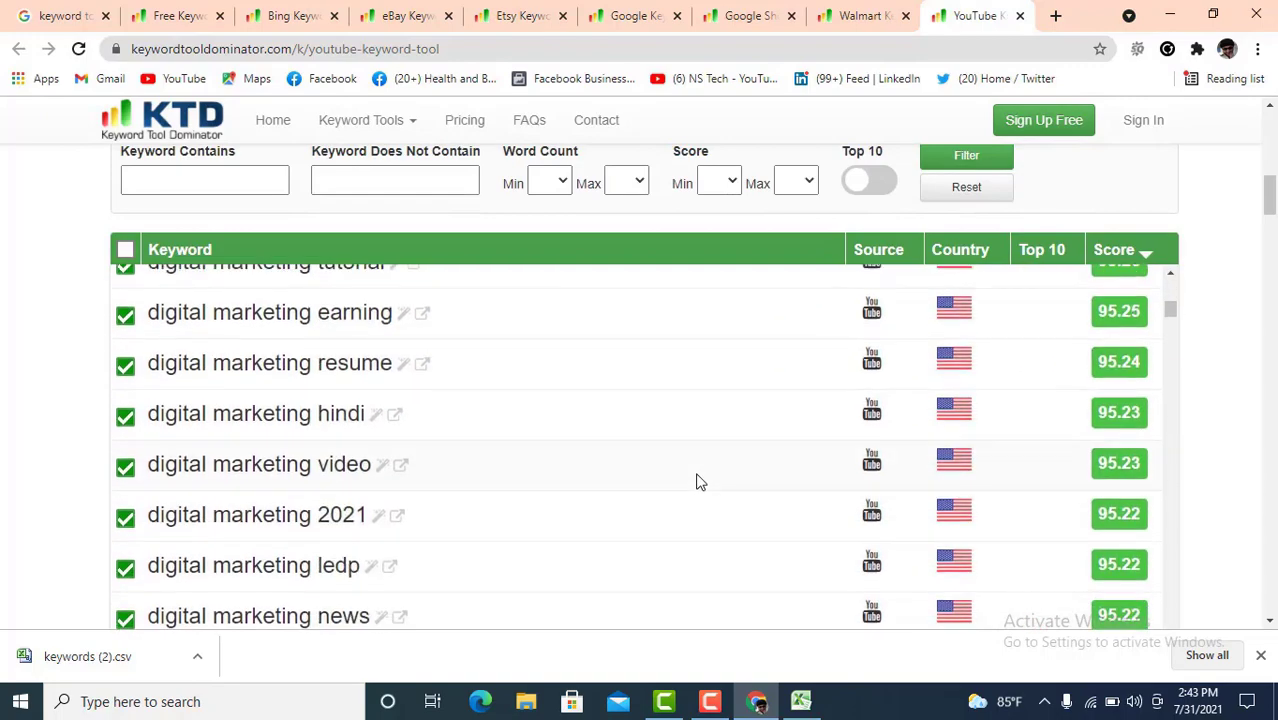
scroll(700, 481, "down", 3)
scroll(700, 485, "down", 4)
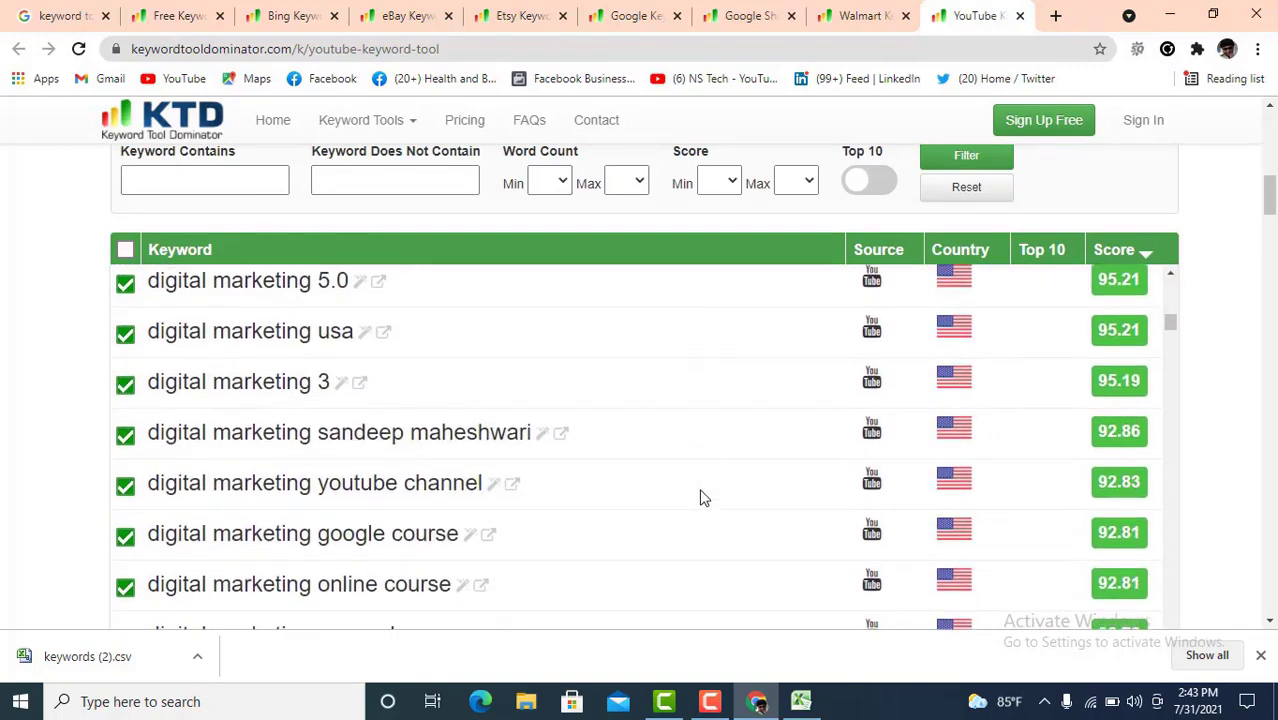
scroll(703, 497, "down", 10)
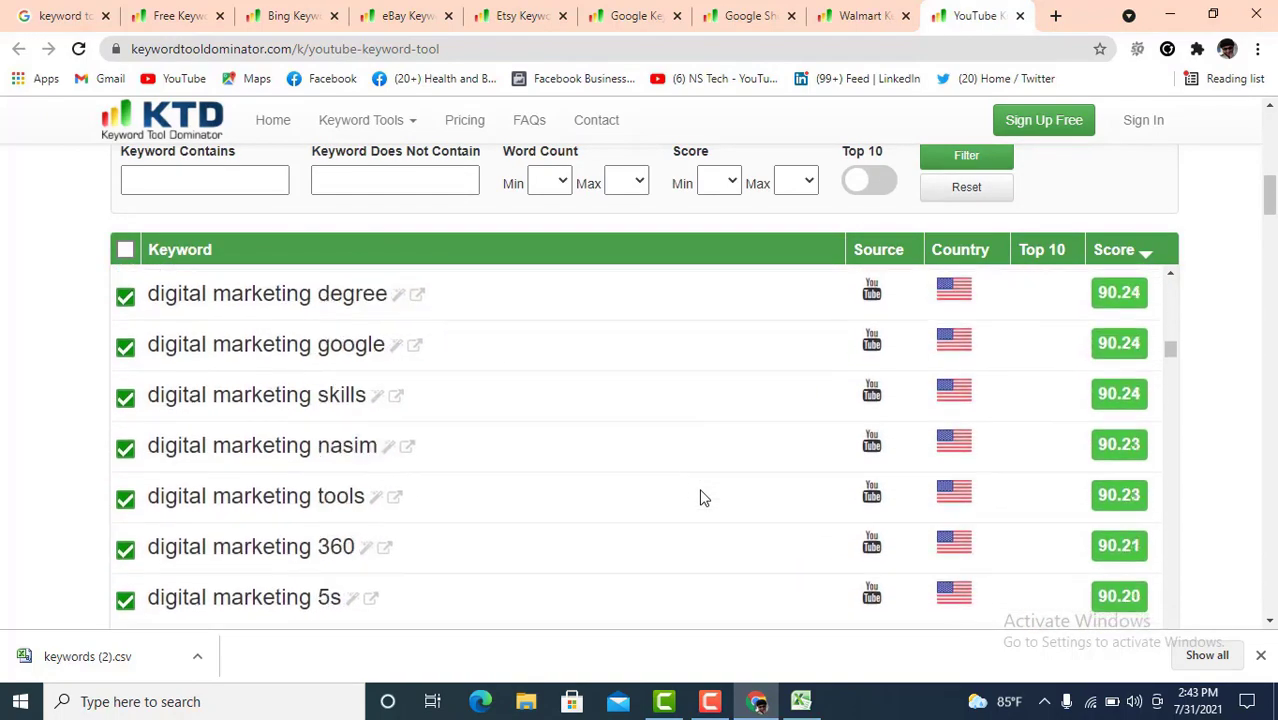
- Scroll to the end of the list and download all checked keyword suggestions
scroll(703, 497, "down", 15)
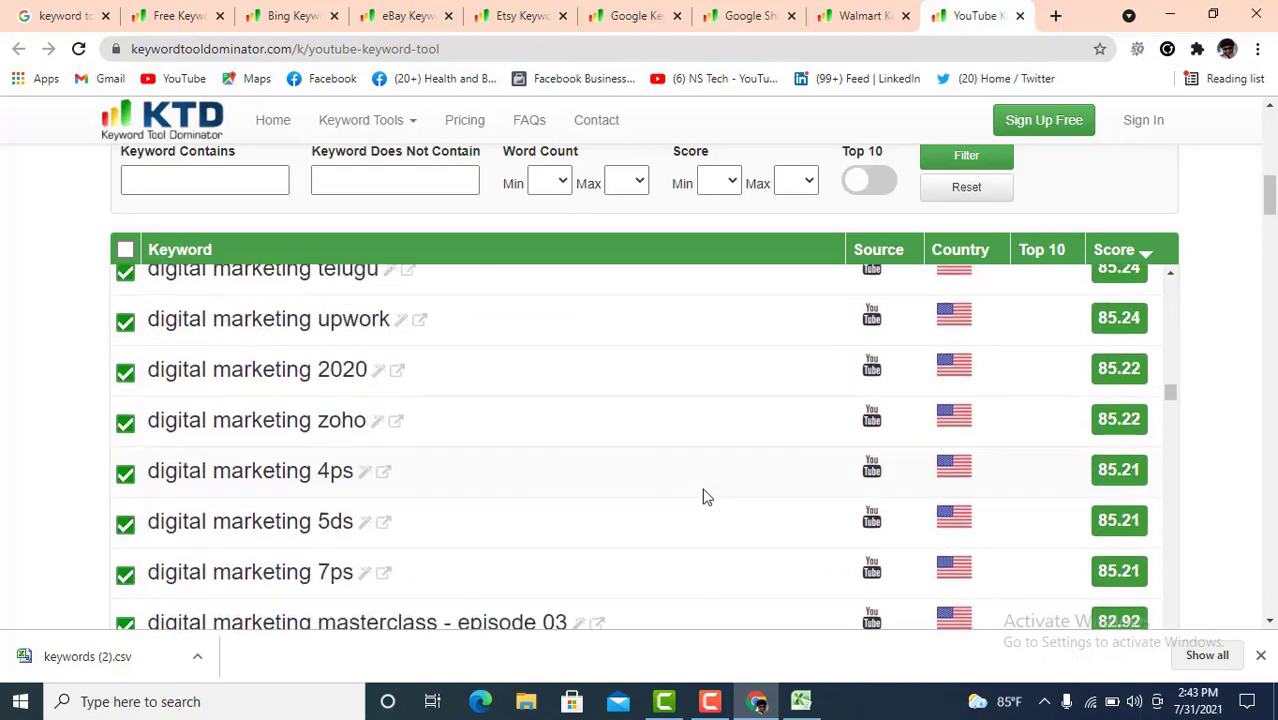
scroll(710, 496, "down", 15)
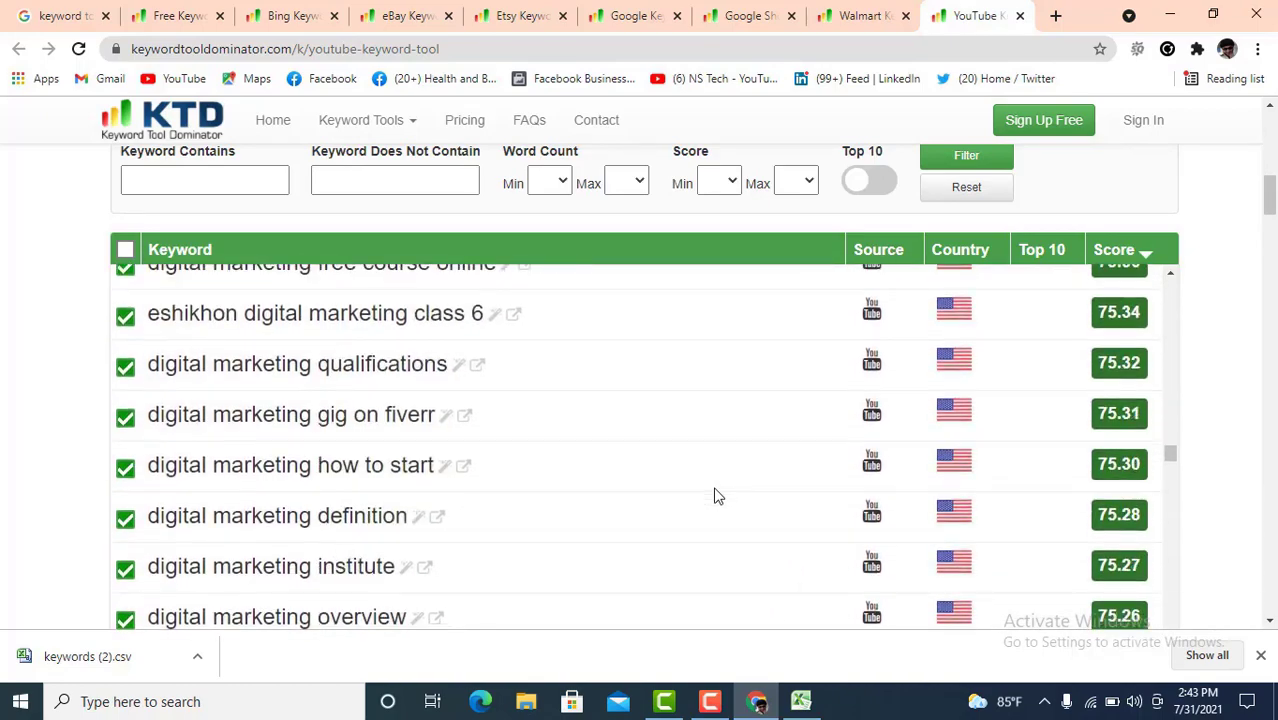
scroll(716, 496, "down", 15)
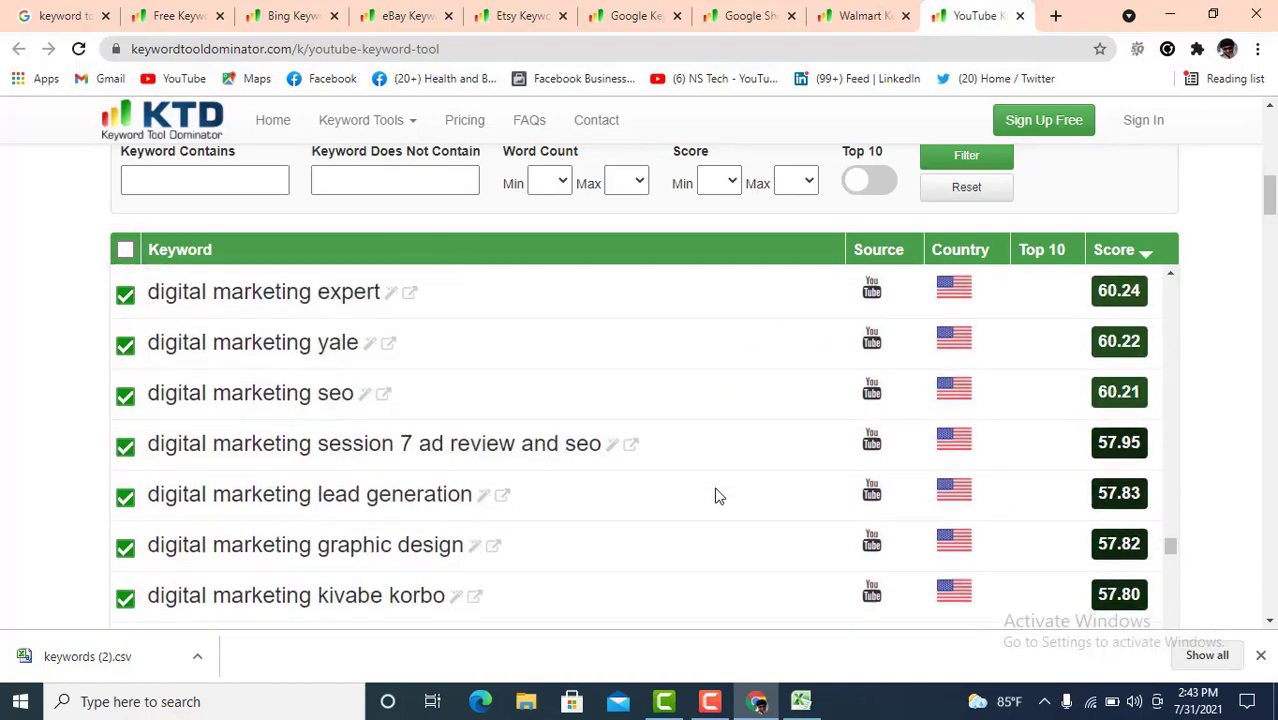
scroll(716, 496, "down", 15)
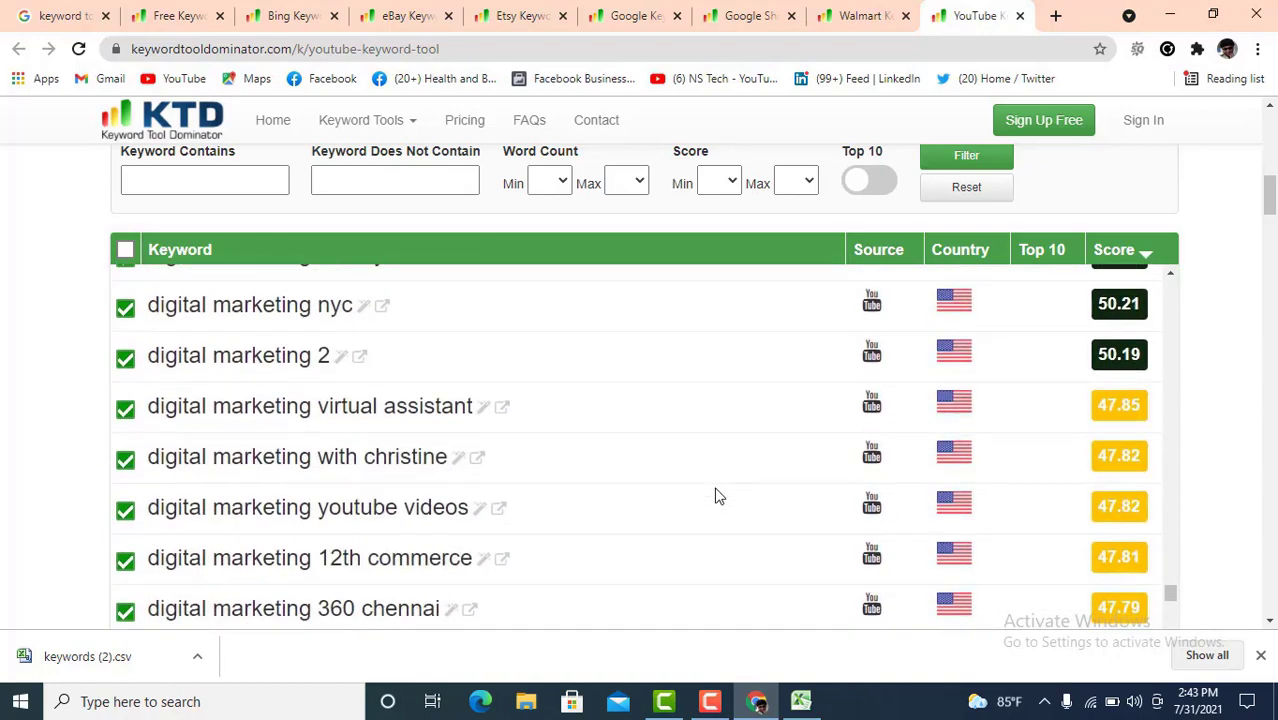
scroll(716, 496, "down", 15)
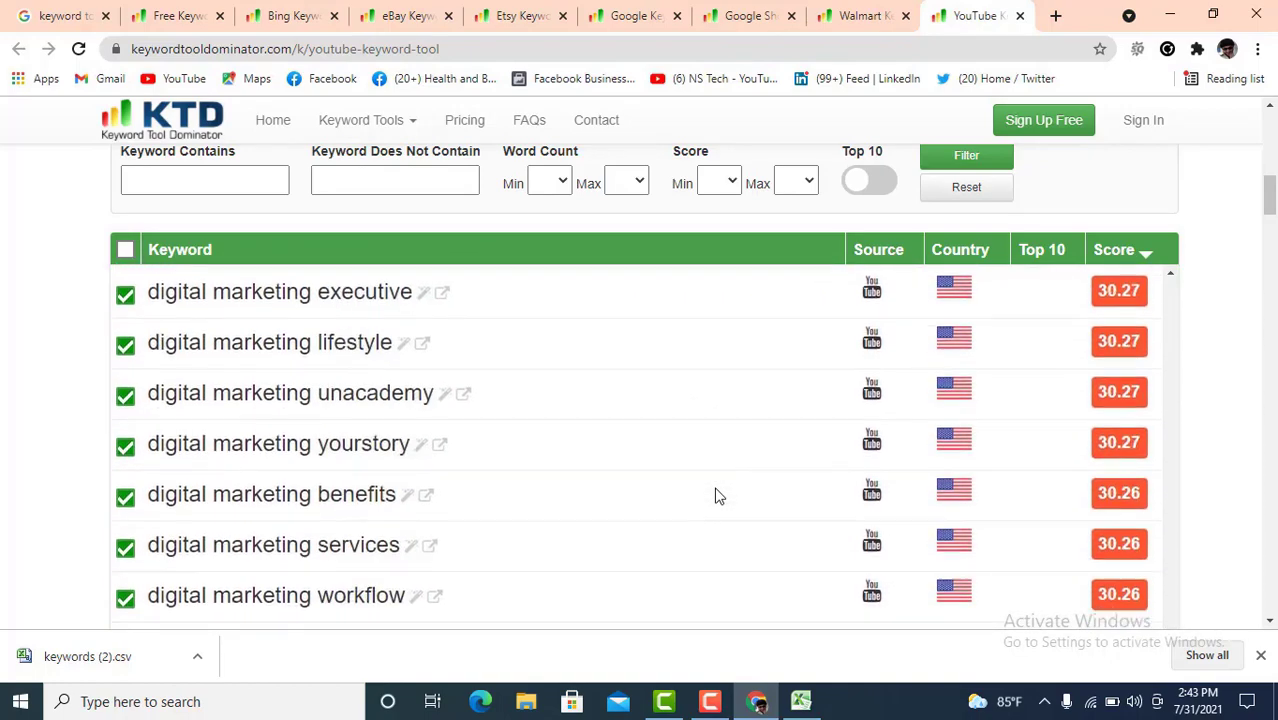
scroll(717, 496, "down", 15)
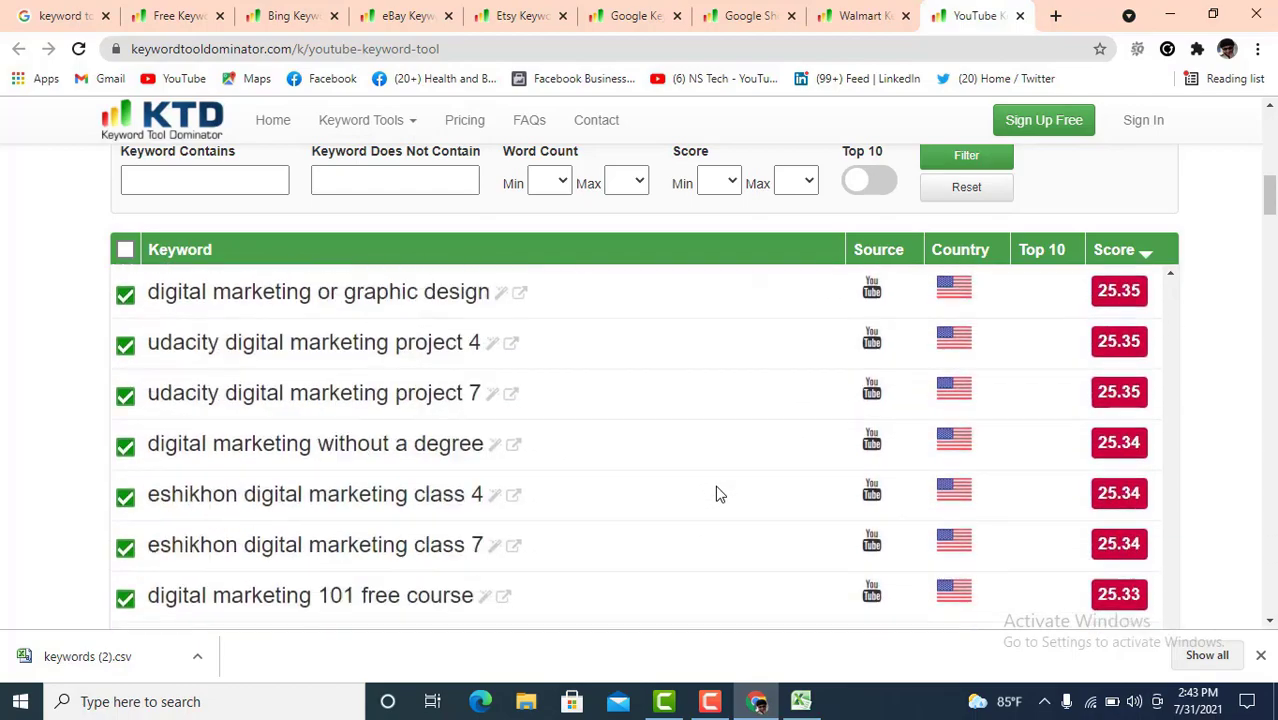
left_click_drag(1272, 196, 1272, 252)
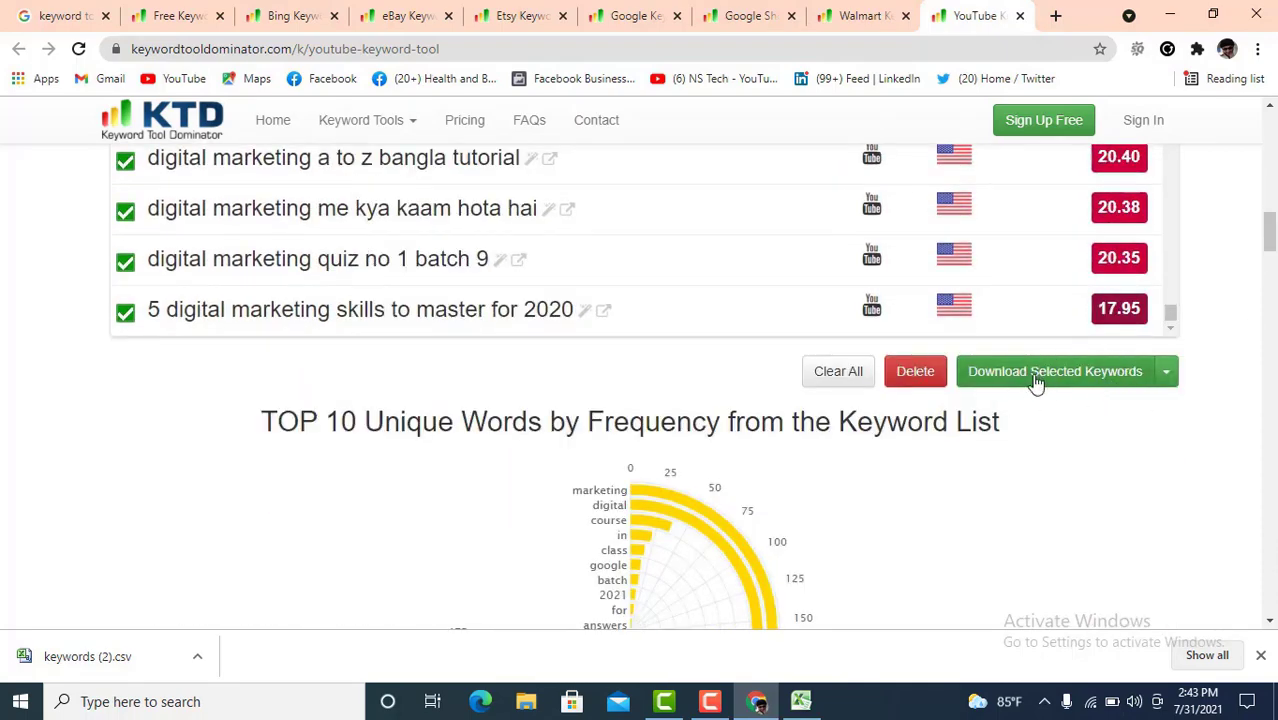
left_click(1102, 372)
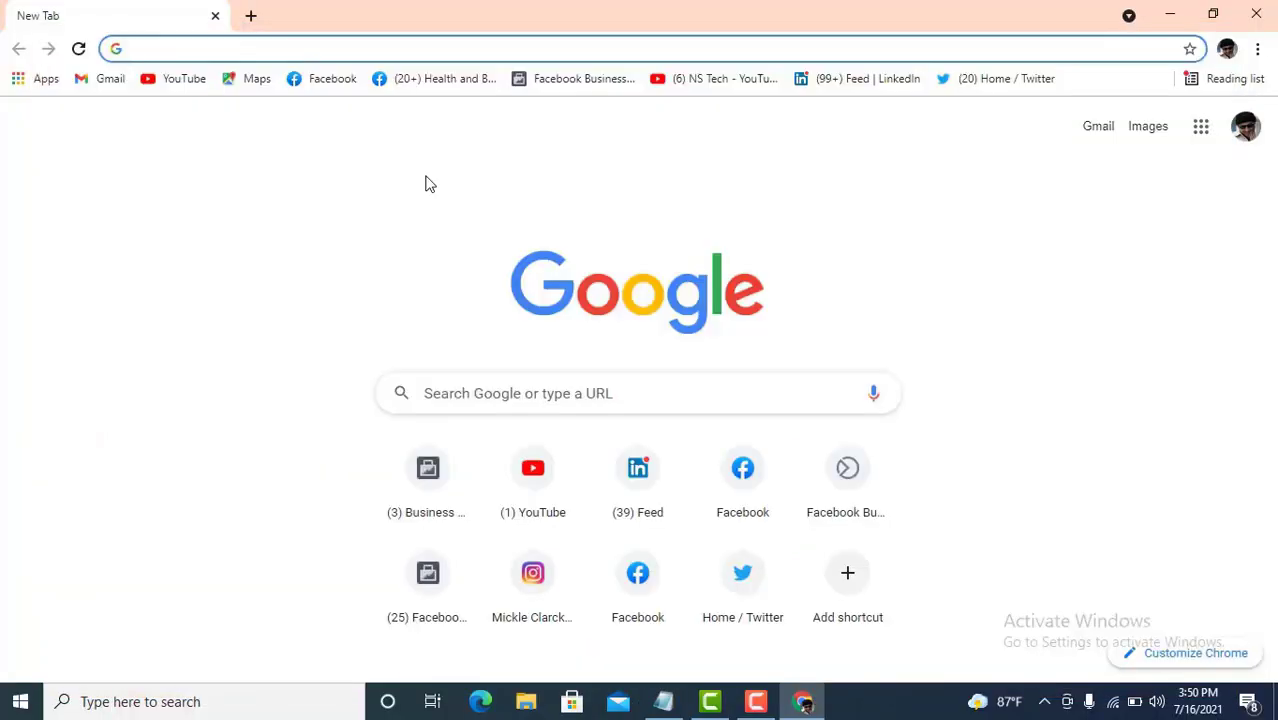
- Search Google for 'ubersuggest chrome extension' and open its Web Store result in a new tab
type("ub")
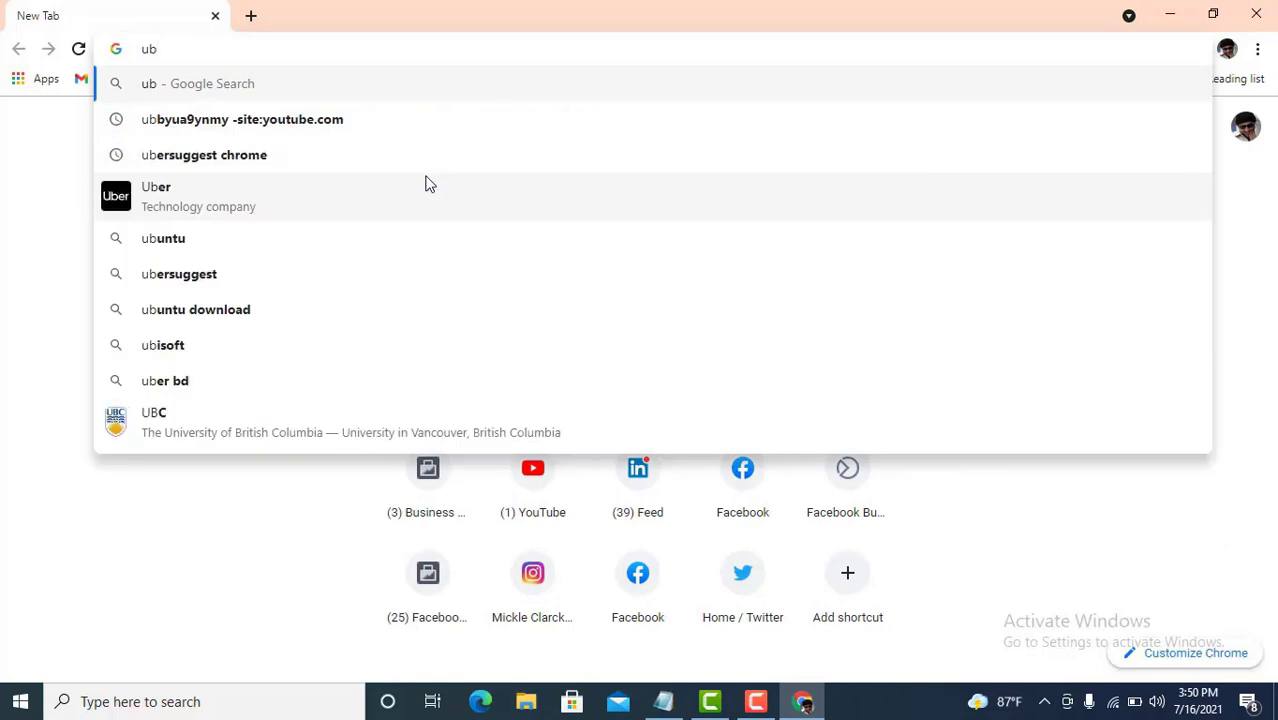
type("ers")
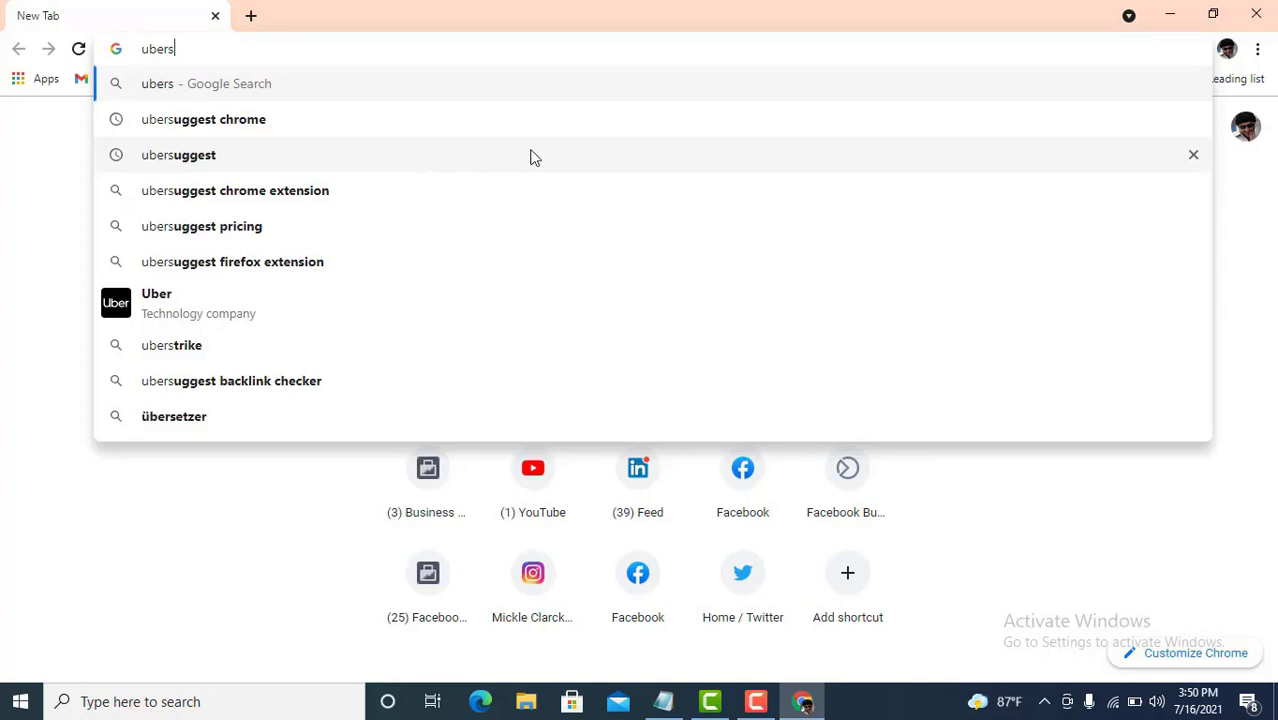
left_click(255, 192)
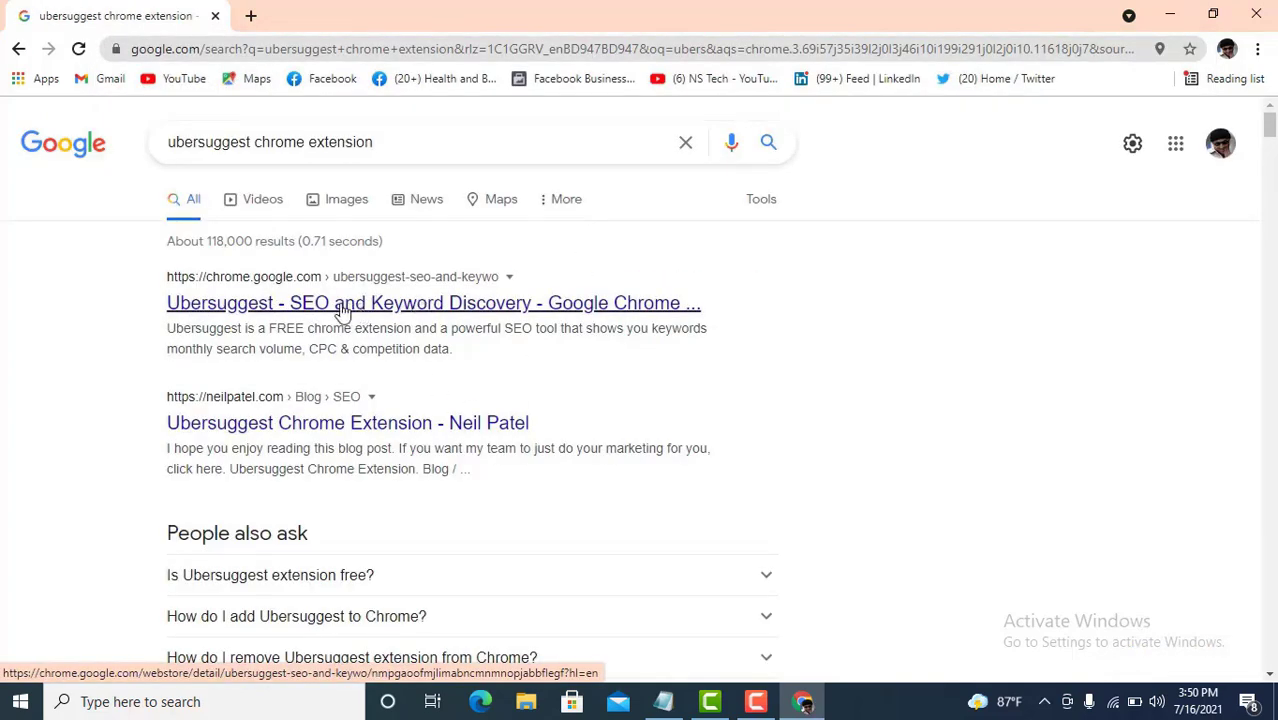
right_click(336, 308)
left_click(372, 320)
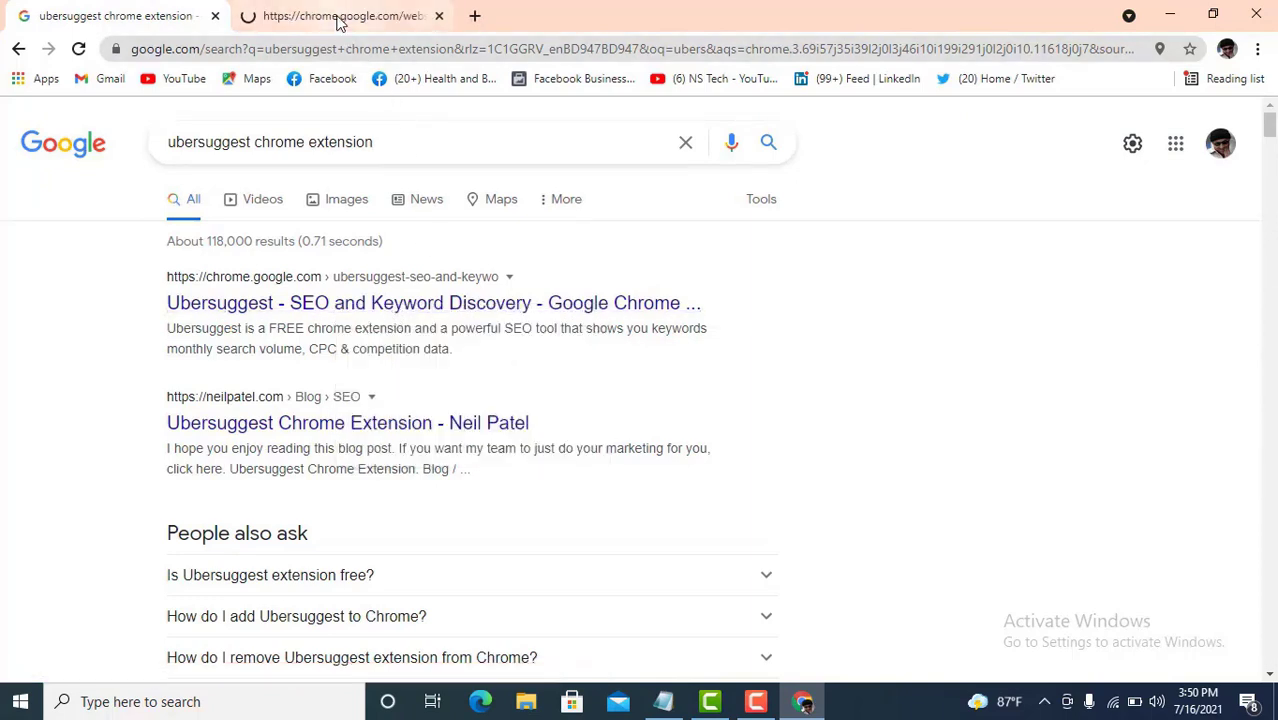
left_click(340, 20)
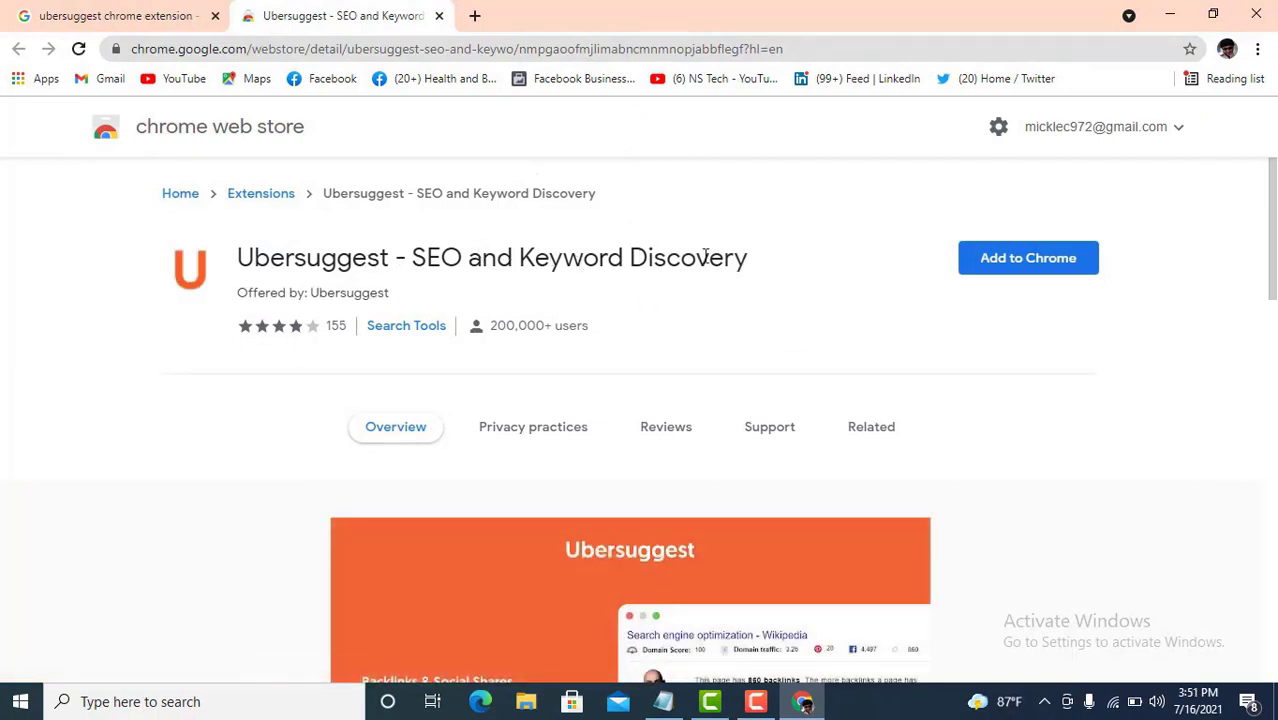
- Add the Ubersuggest - SEO and Keyword Discovery extension to Chrome
left_click_drag(707, 260, 605, 260)
left_click(651, 258)
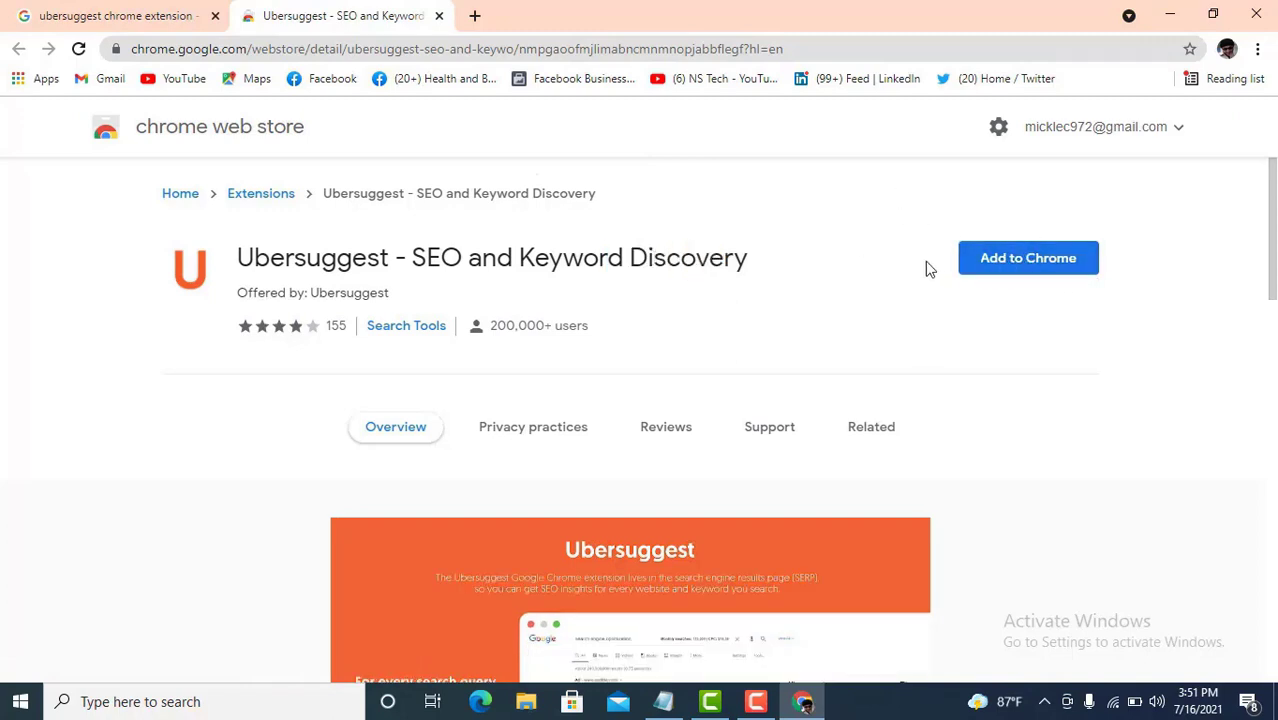
left_click(1033, 268)
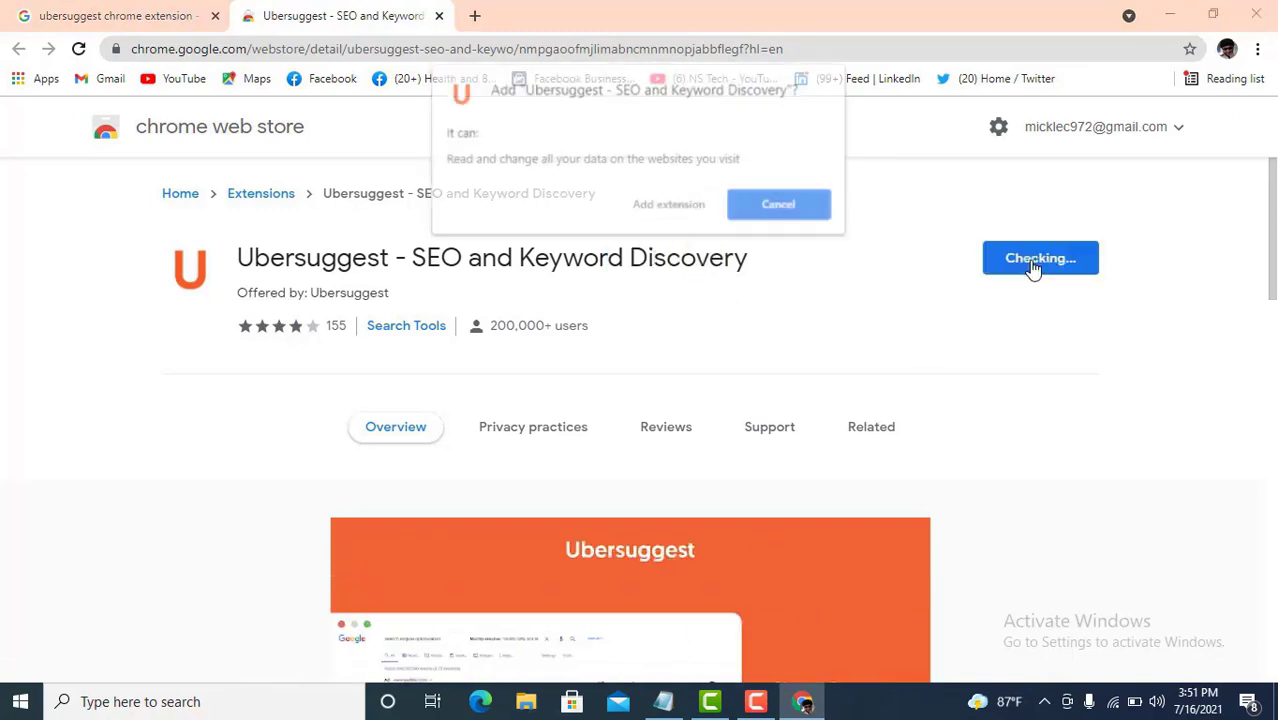
left_click(670, 206)
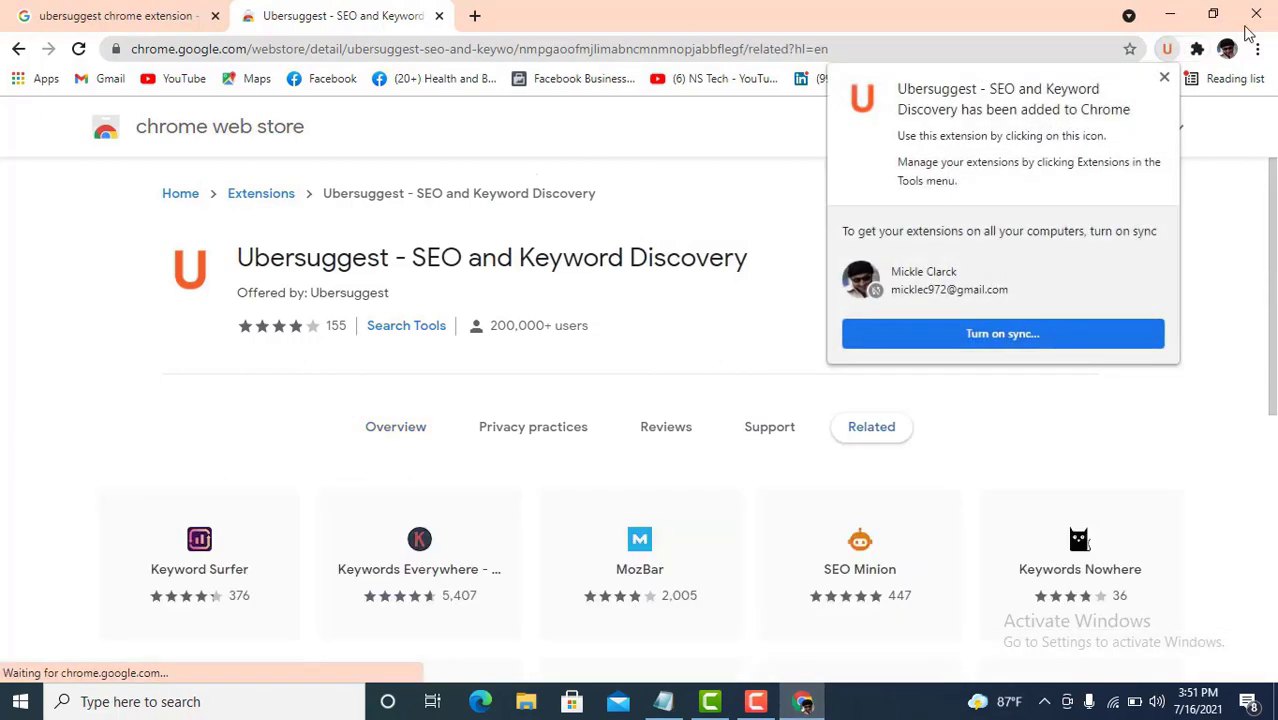
- Pin Ubersuggest to the Chrome toolbar and open a fresh new tab
left_click(1165, 78)
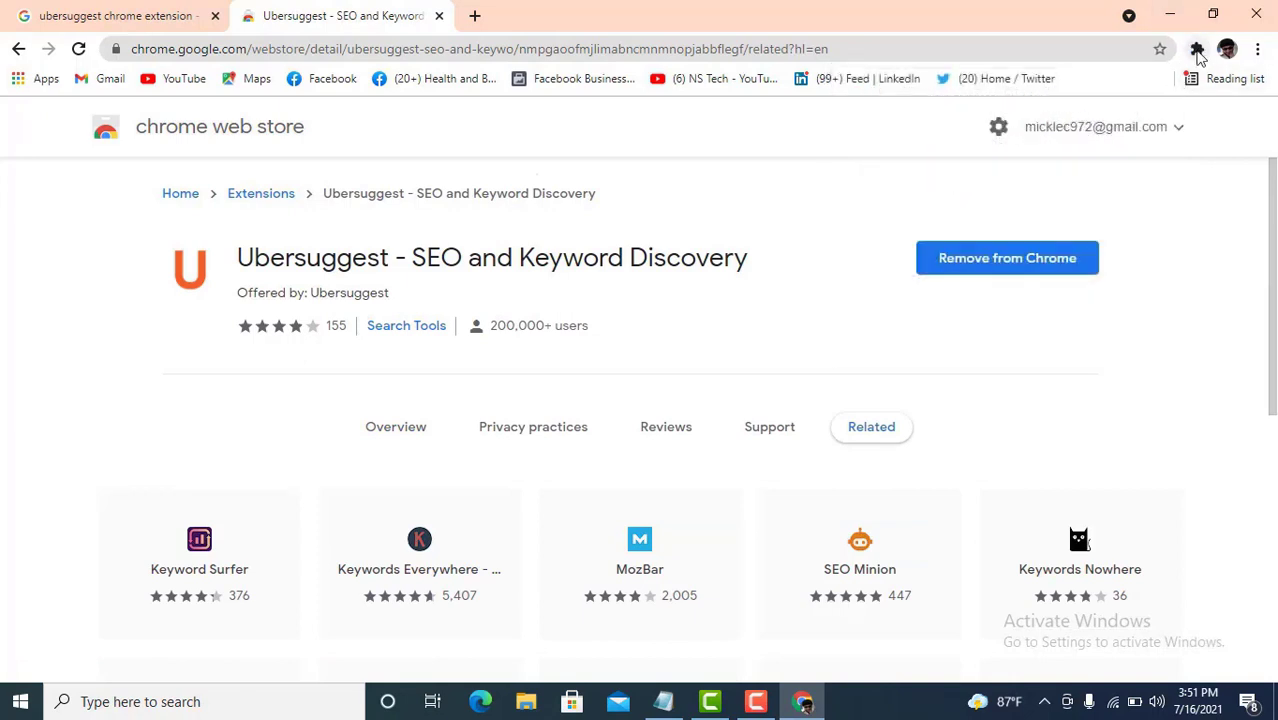
left_click(1197, 52)
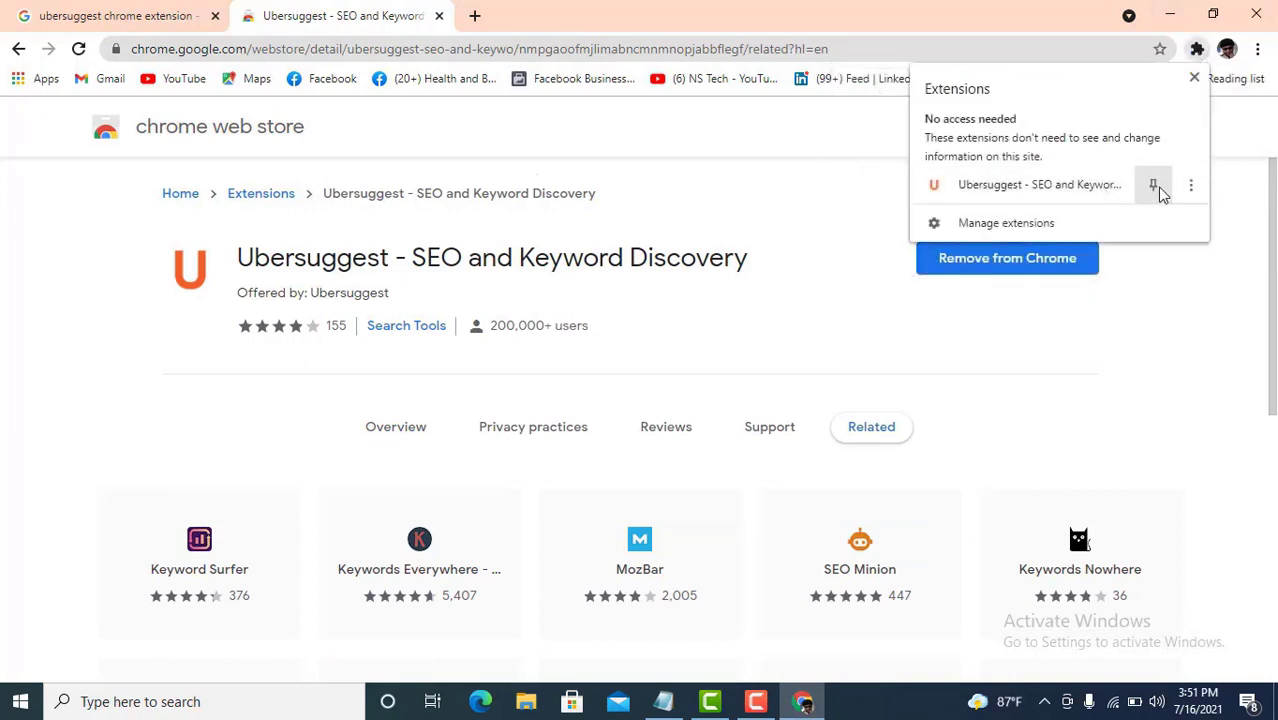
left_click(1156, 188)
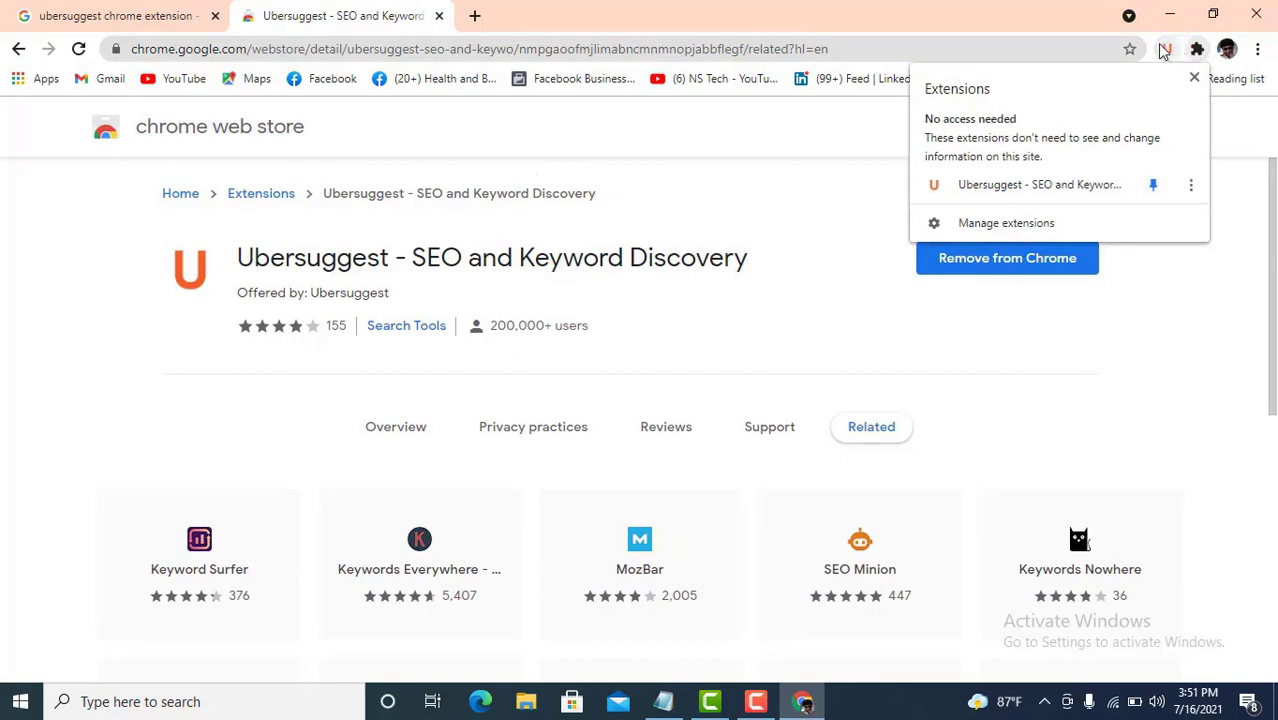
left_click(1219, 318)
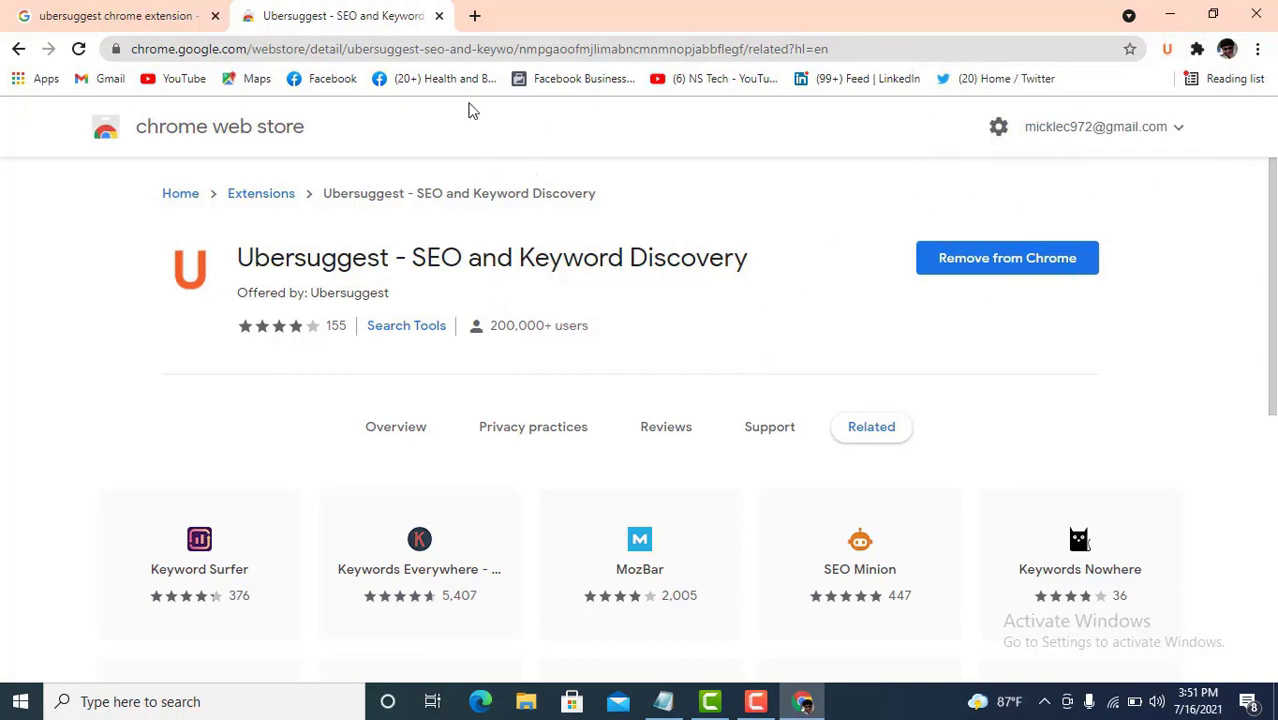
left_click(470, 17)
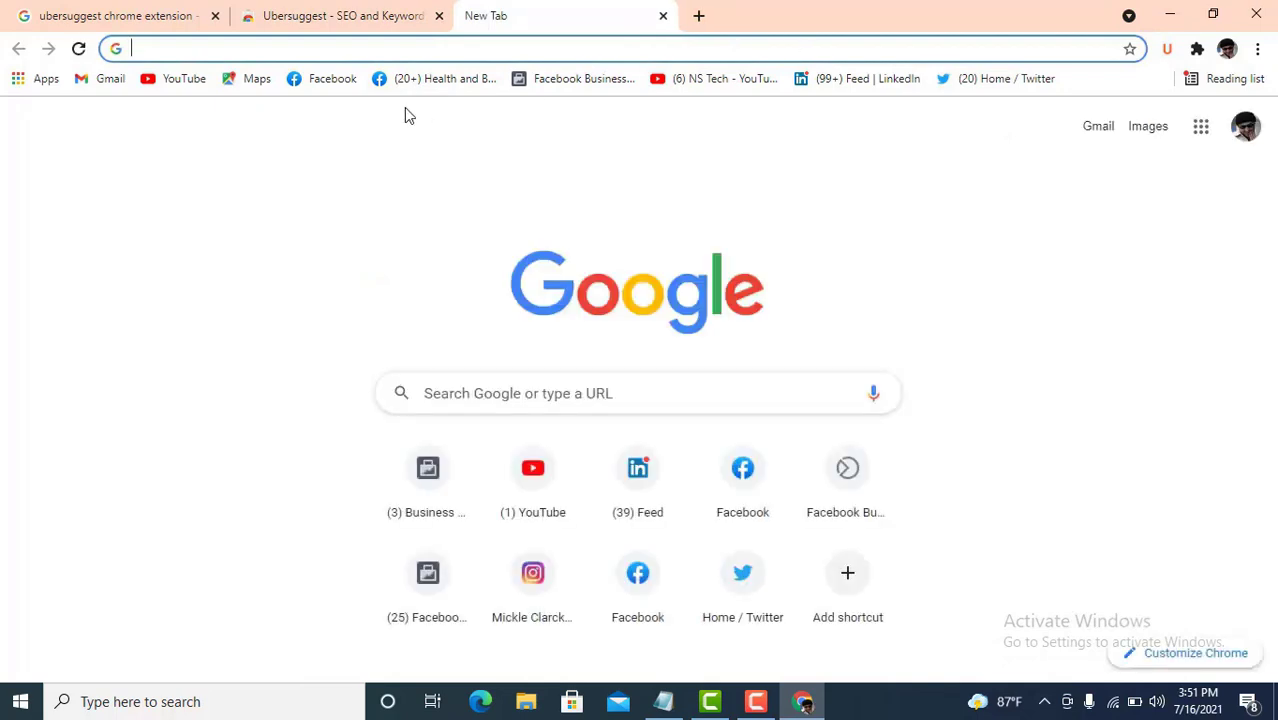
- Search Google for 'digital marketing' and review the Ubersuggest panel showing 9,900 monthly searches
left_click(513, 390)
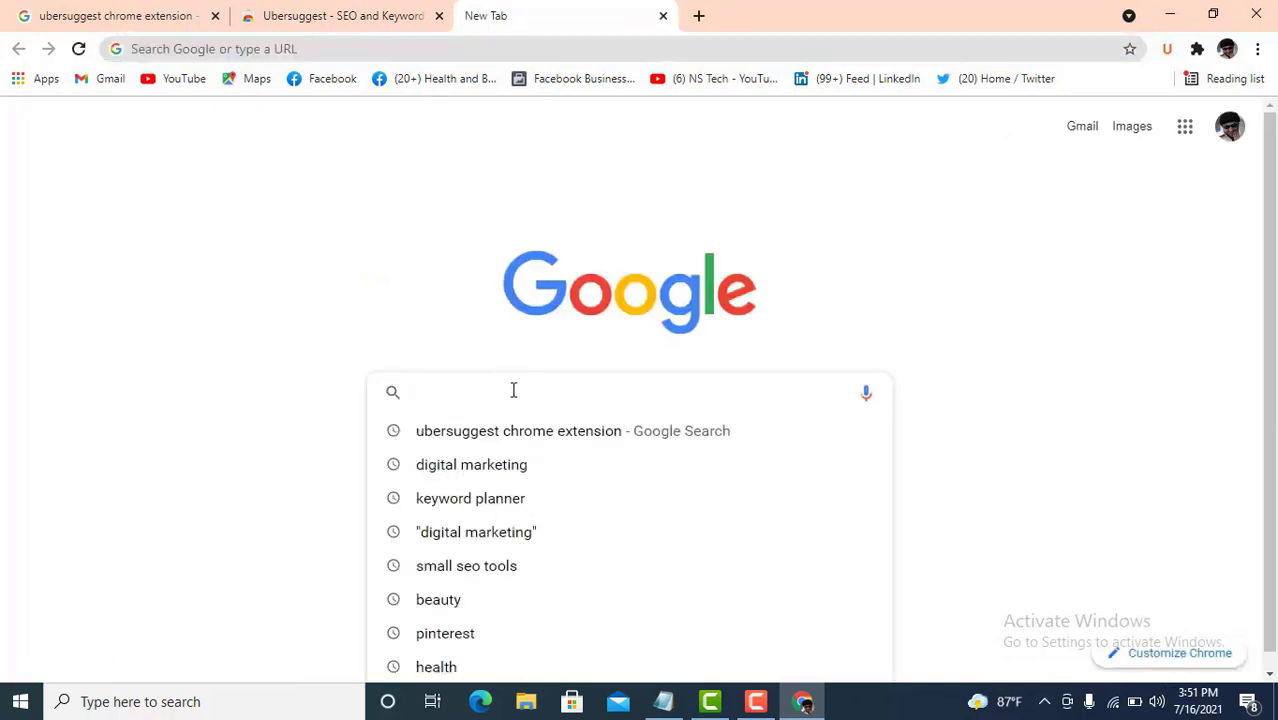
left_click(505, 466)
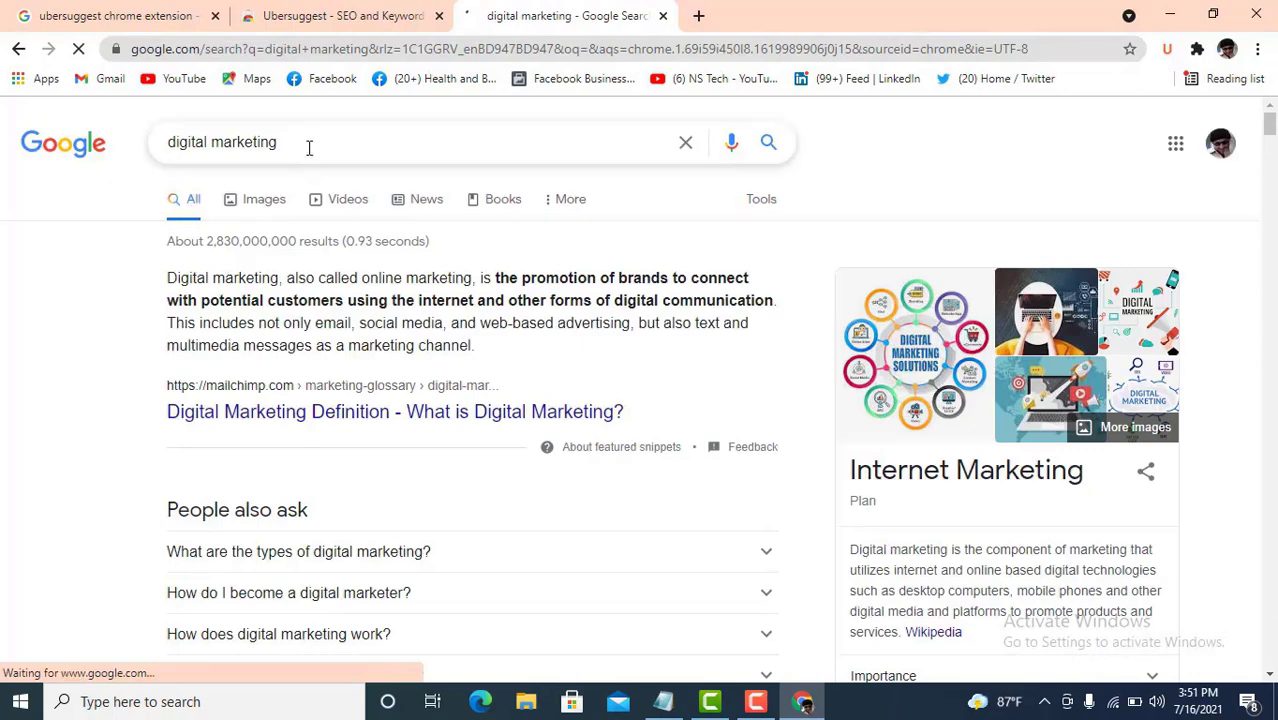
left_click_drag(309, 147, 211, 142)
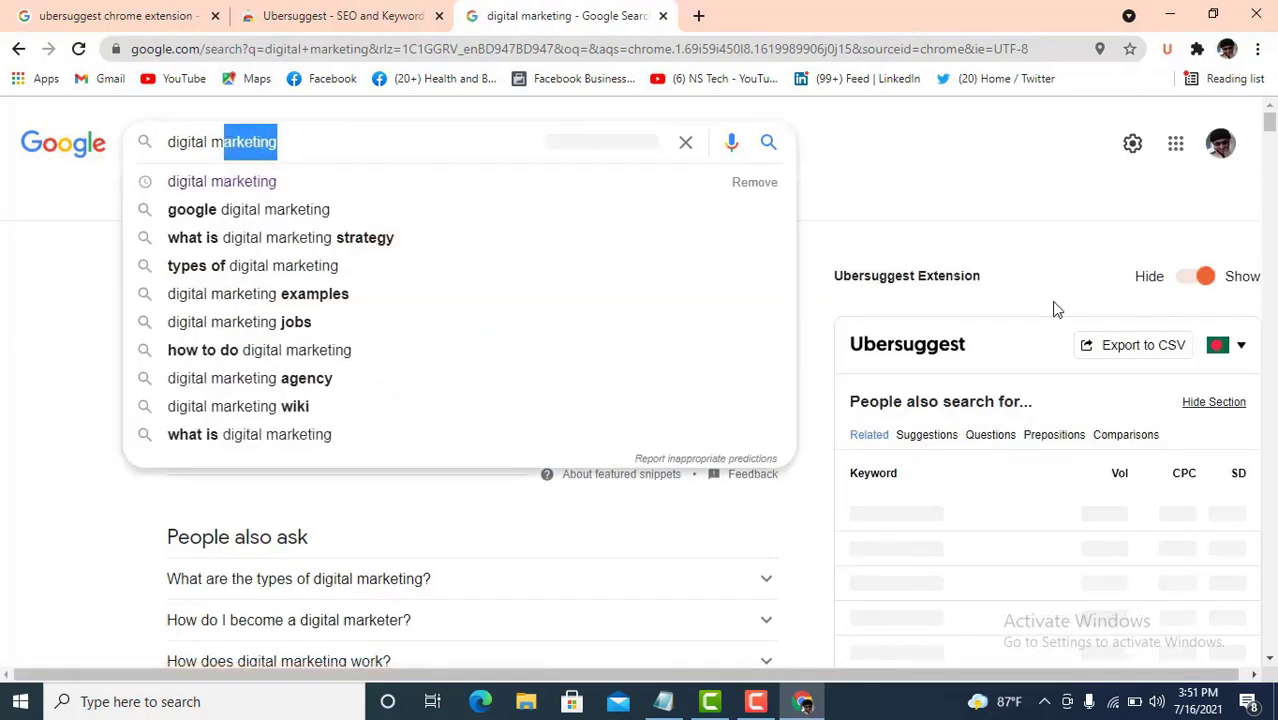
left_click(920, 178)
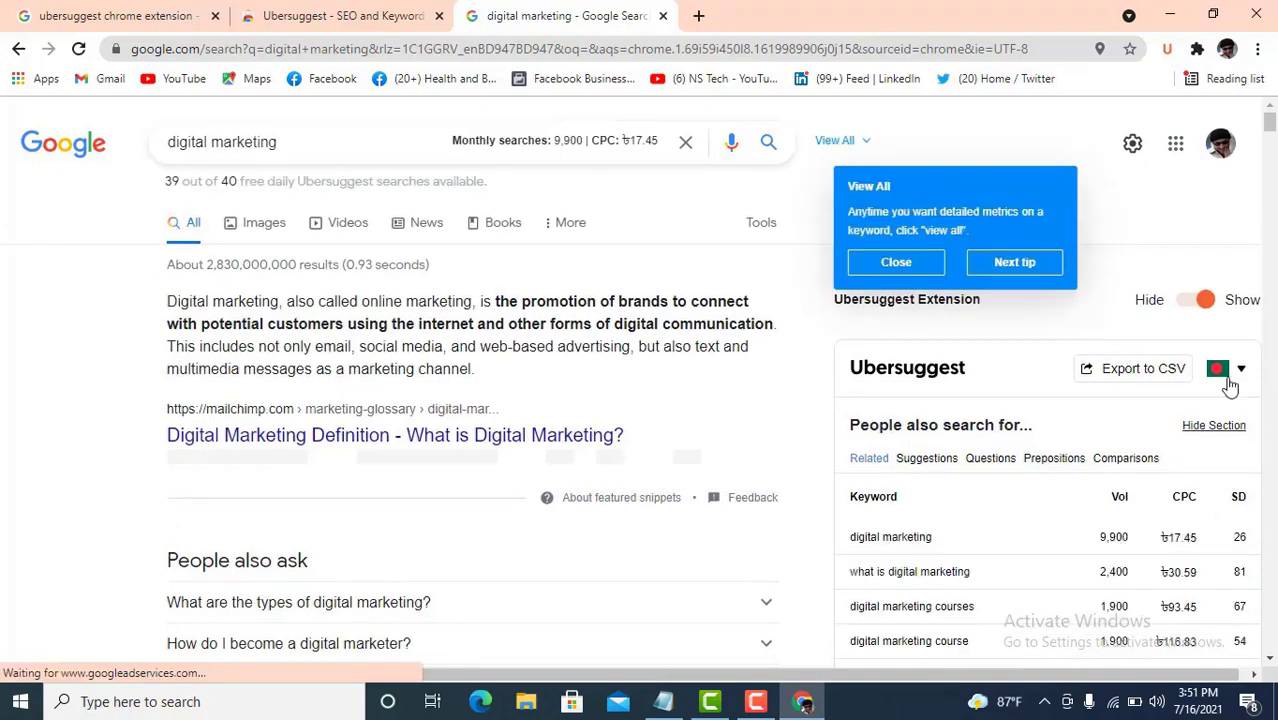
scroll(1112, 410, "down", 3)
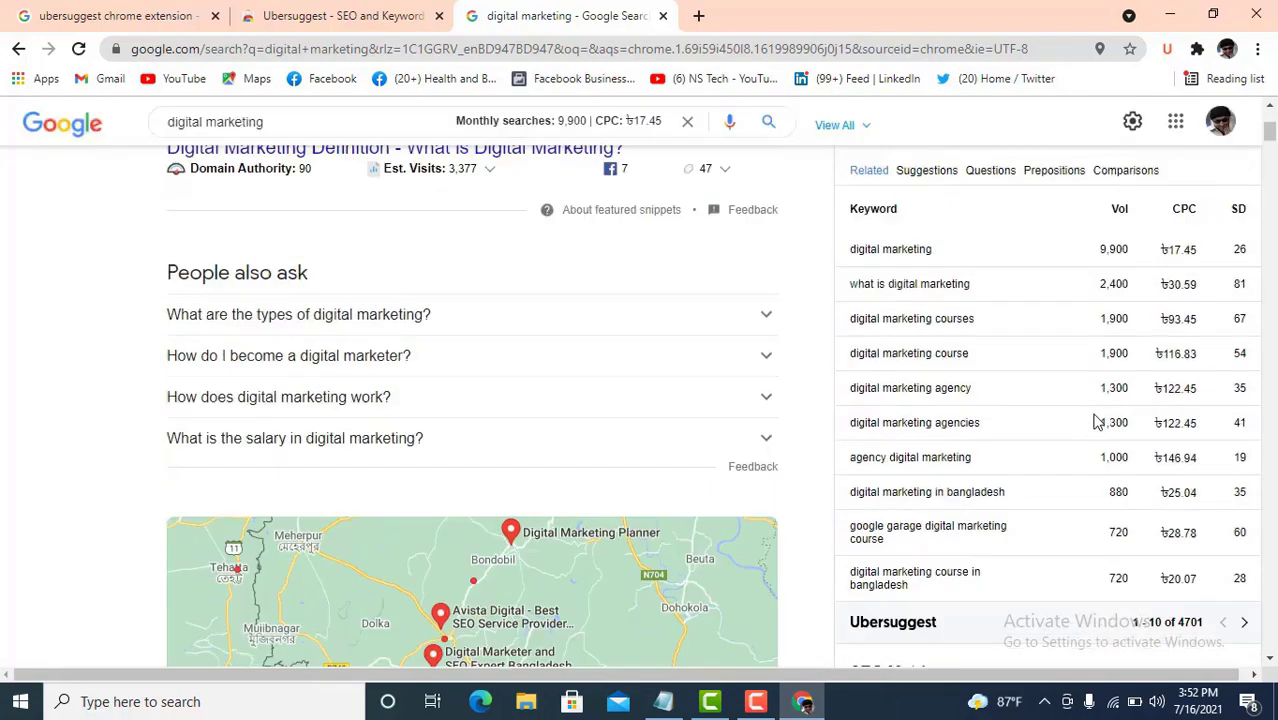
scroll(1097, 422, "up", 3)
scroll(1095, 405, "down", 4)
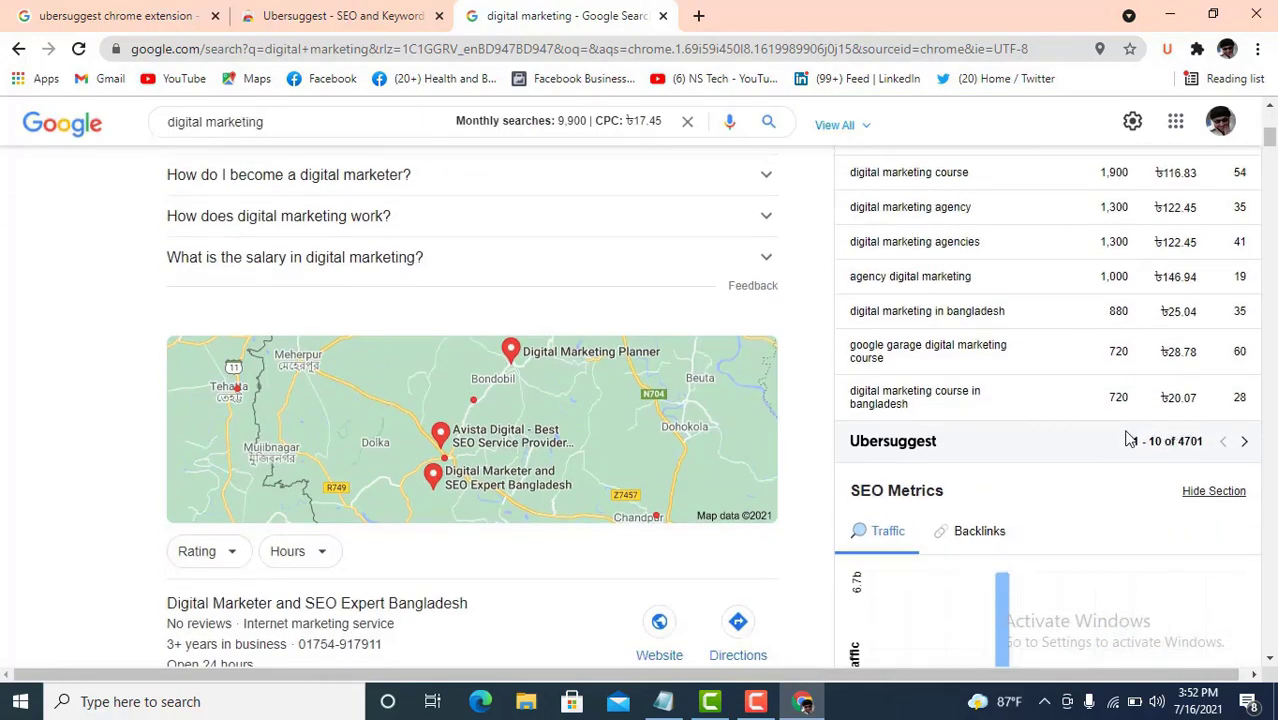
scroll(1127, 437, "up", 5)
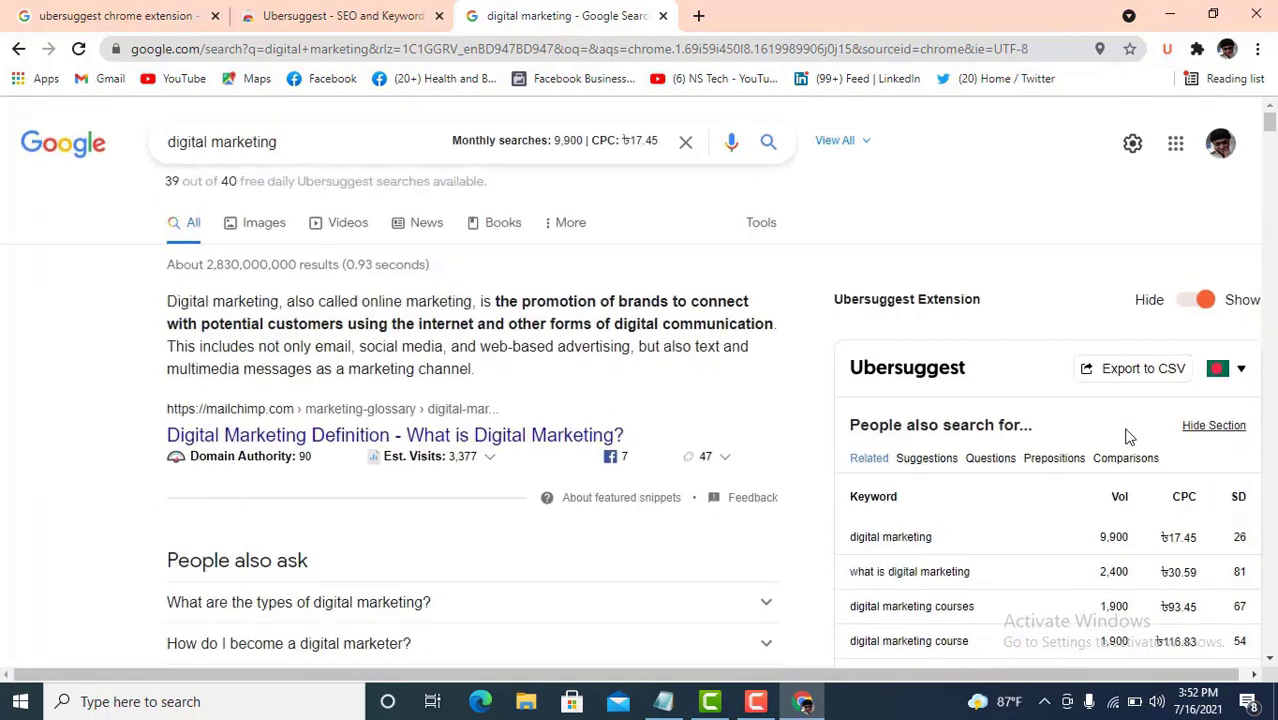
- Set Ubersuggest's preferred keyword location to English / Canada
left_click(1242, 368)
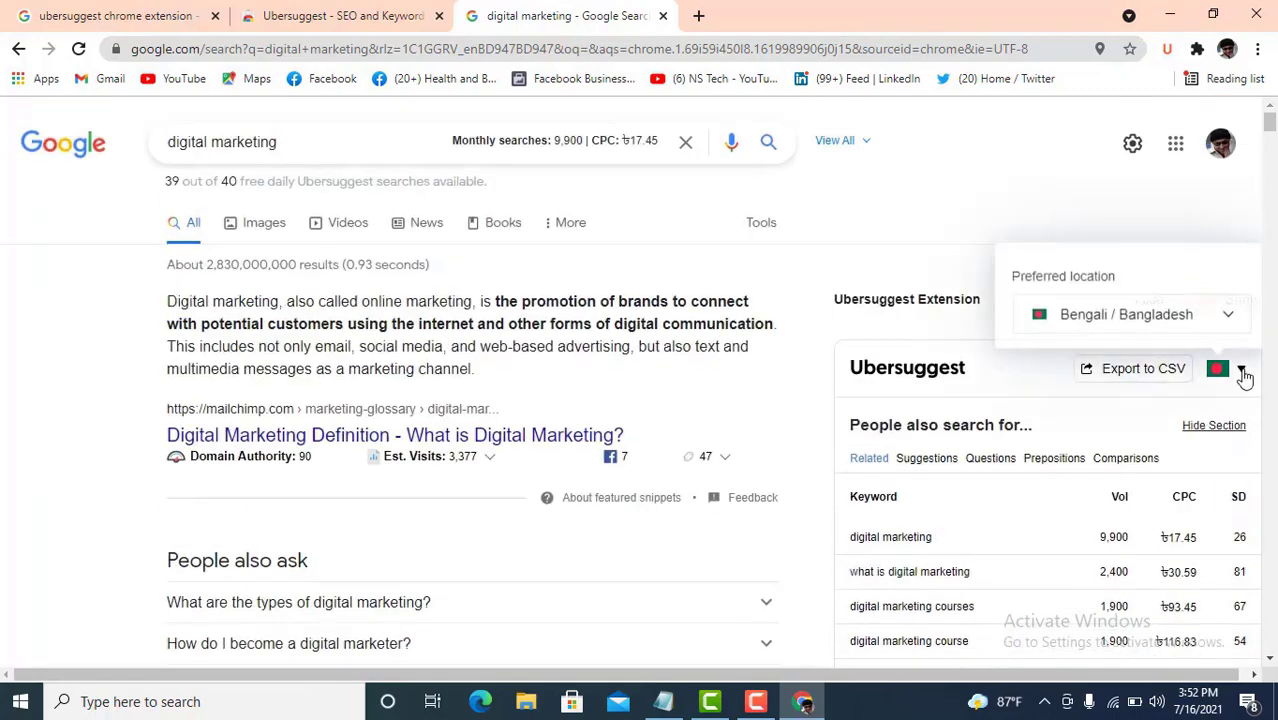
left_click(1230, 318)
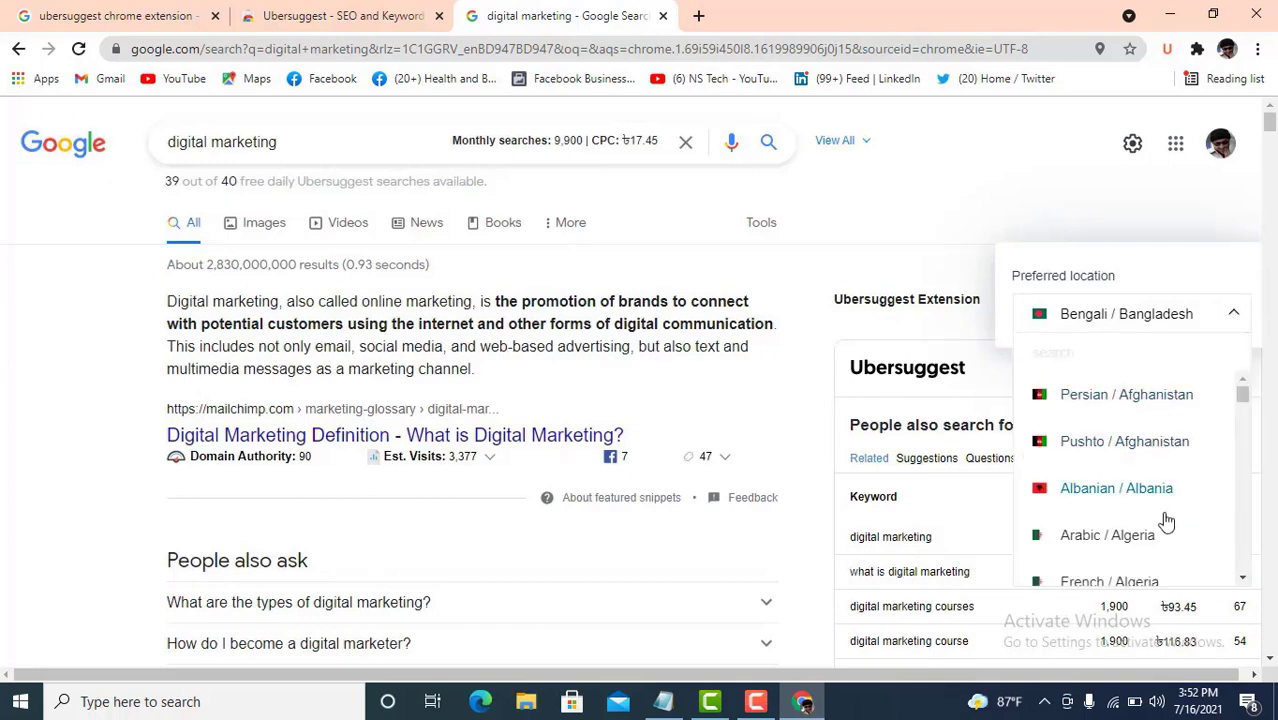
scroll(1165, 525, "down", 2)
scroll(1165, 525, "down", 2)
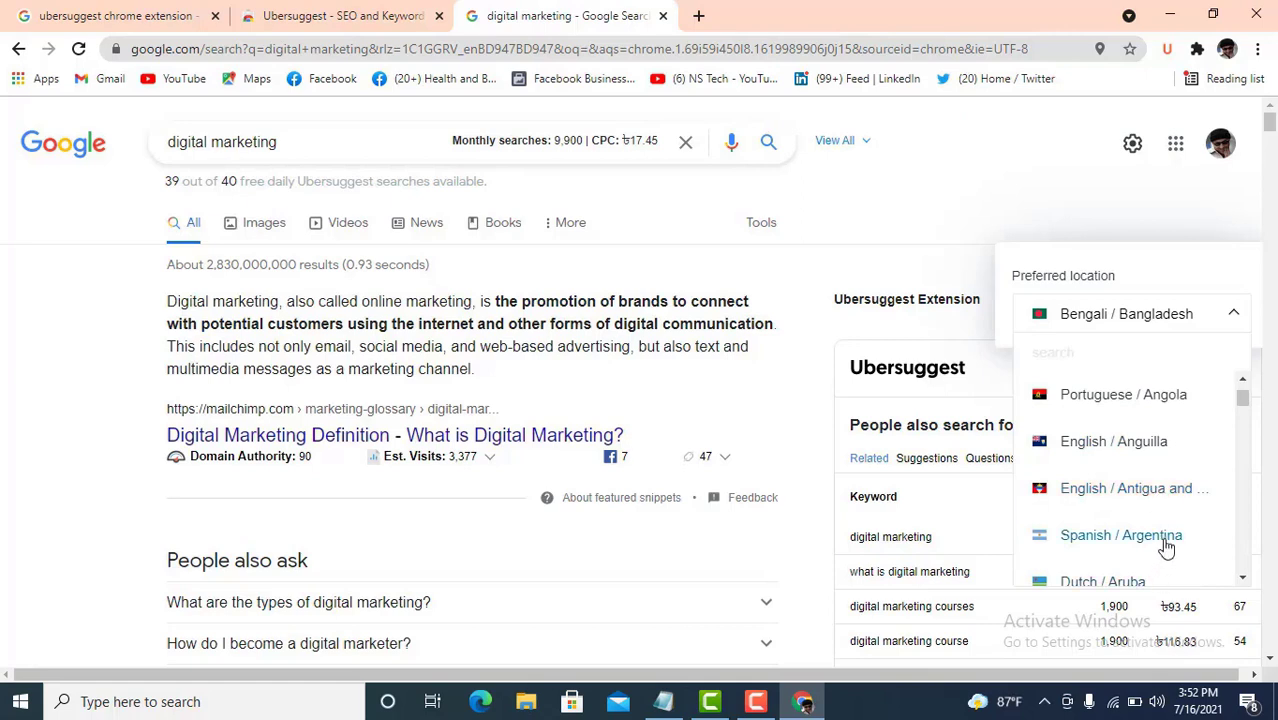
scroll(1165, 545, "down", 2)
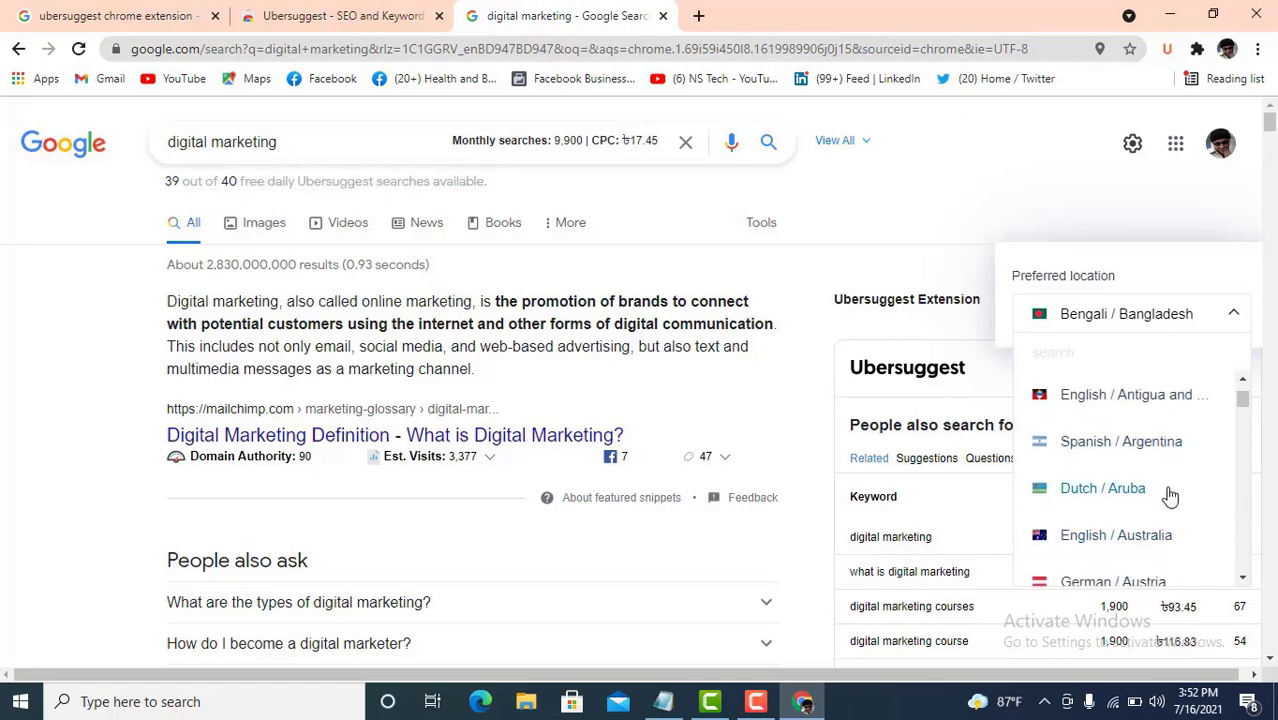
scroll(1164, 538, "down", 2)
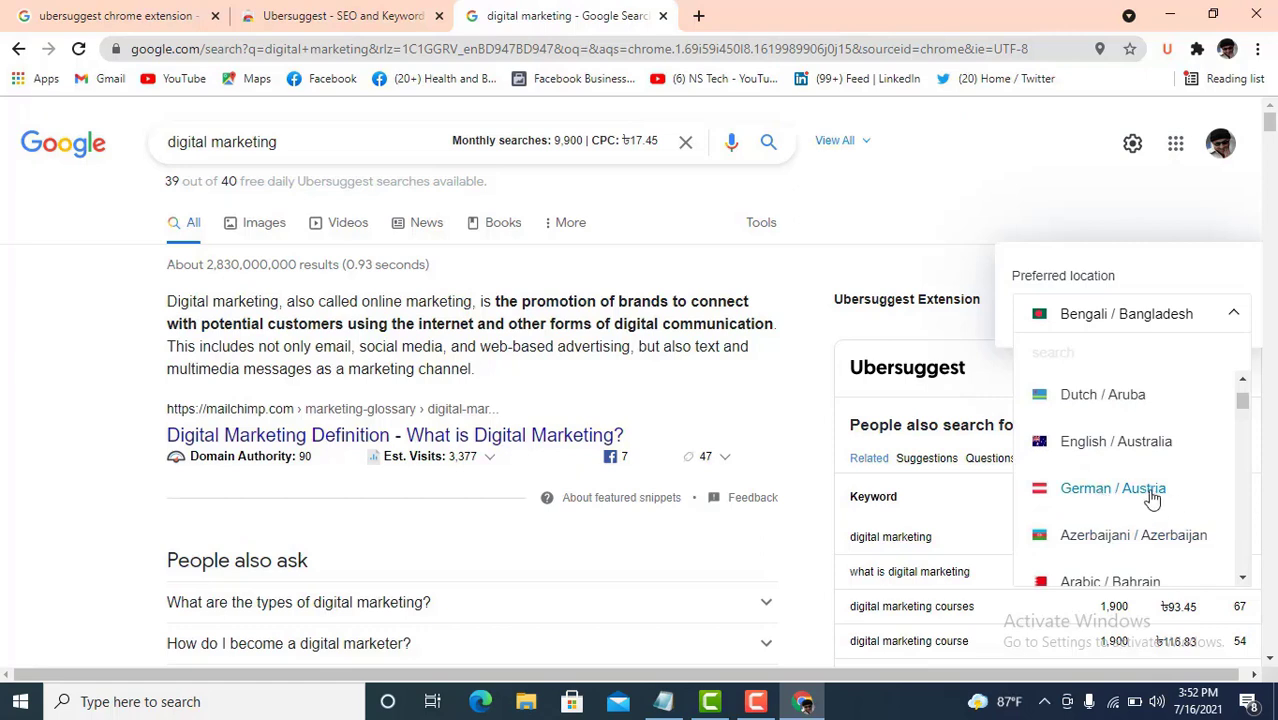
scroll(1152, 497, "down", 2)
scroll(1152, 497, "down", 6)
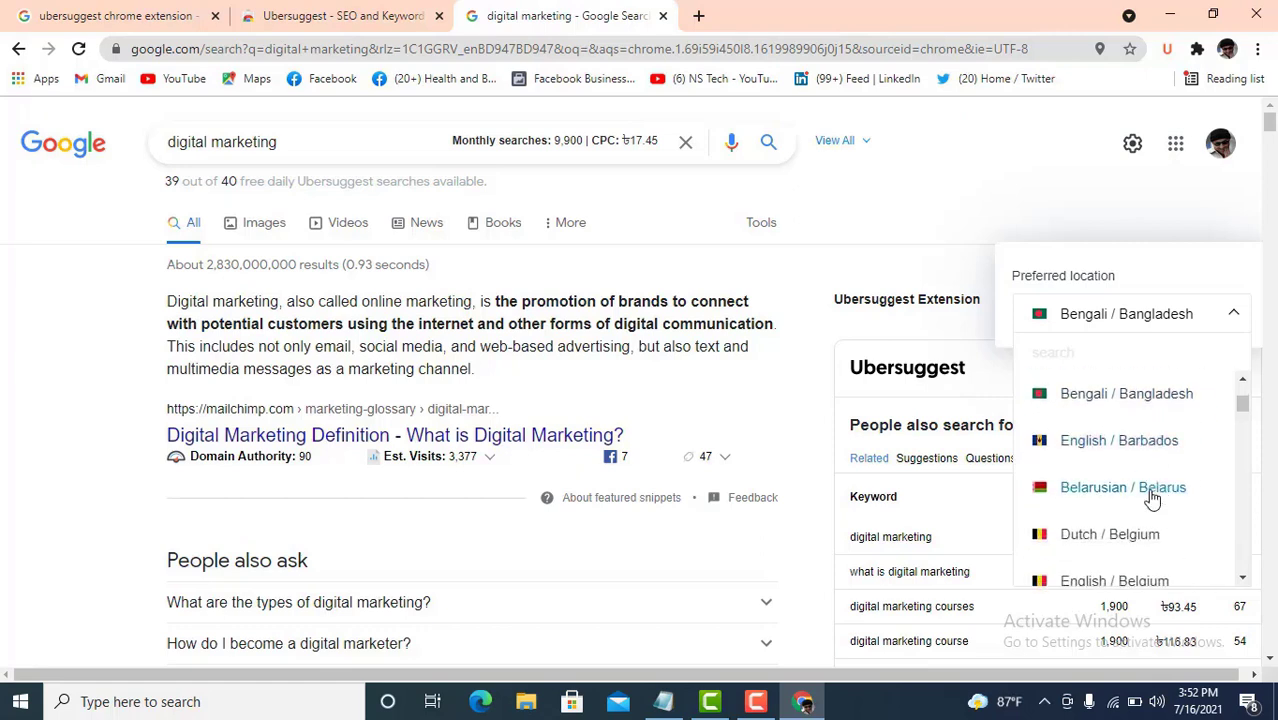
scroll(1152, 497, "down", 4)
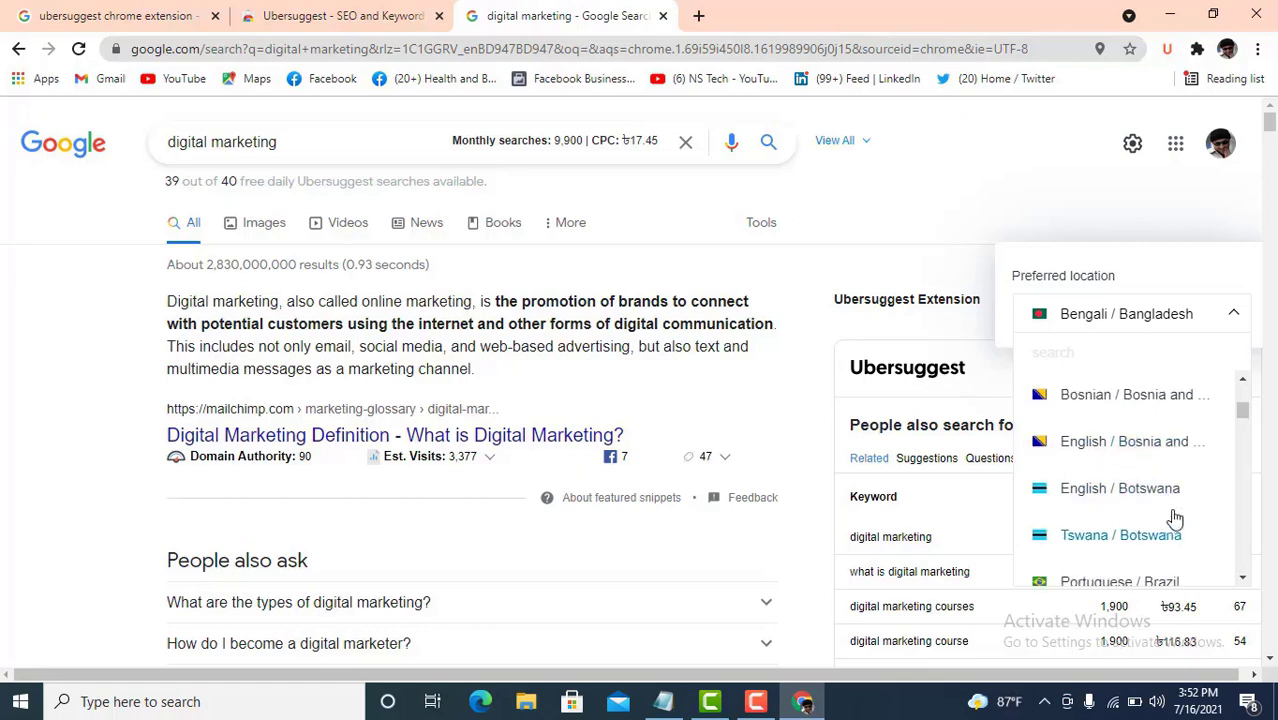
scroll(1180, 515, "down", 2)
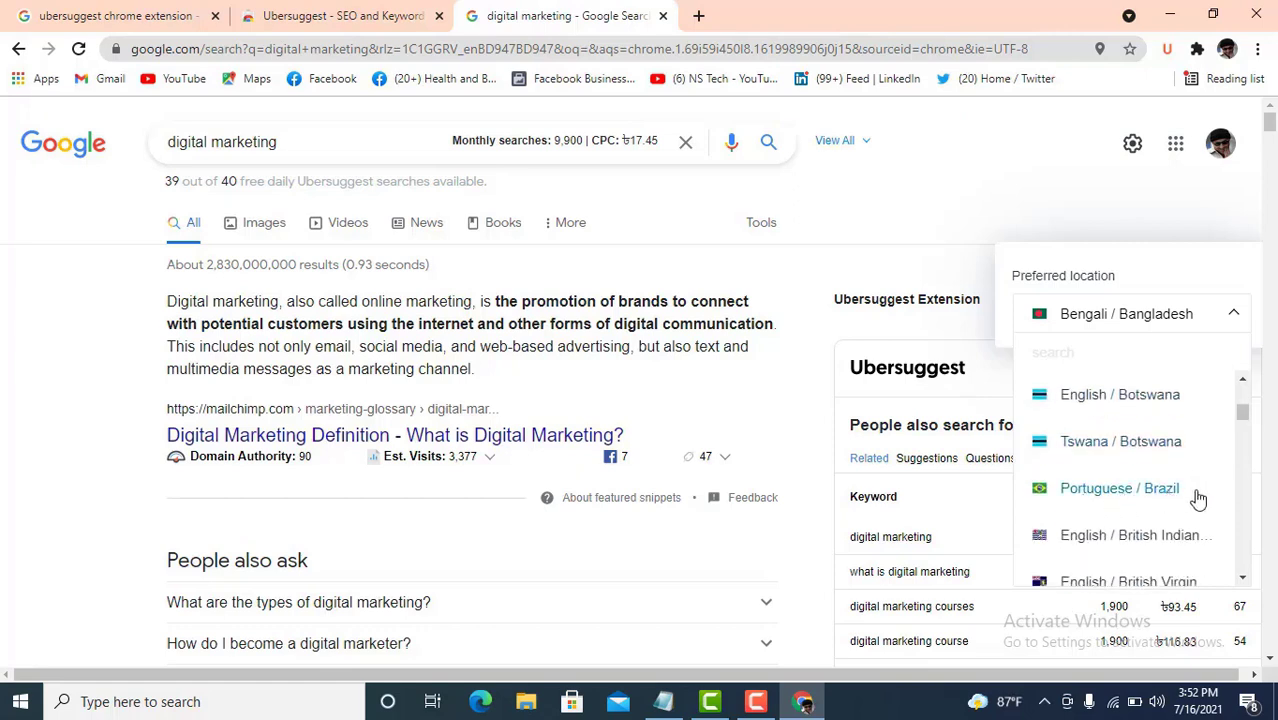
scroll(1188, 518, "down", 4)
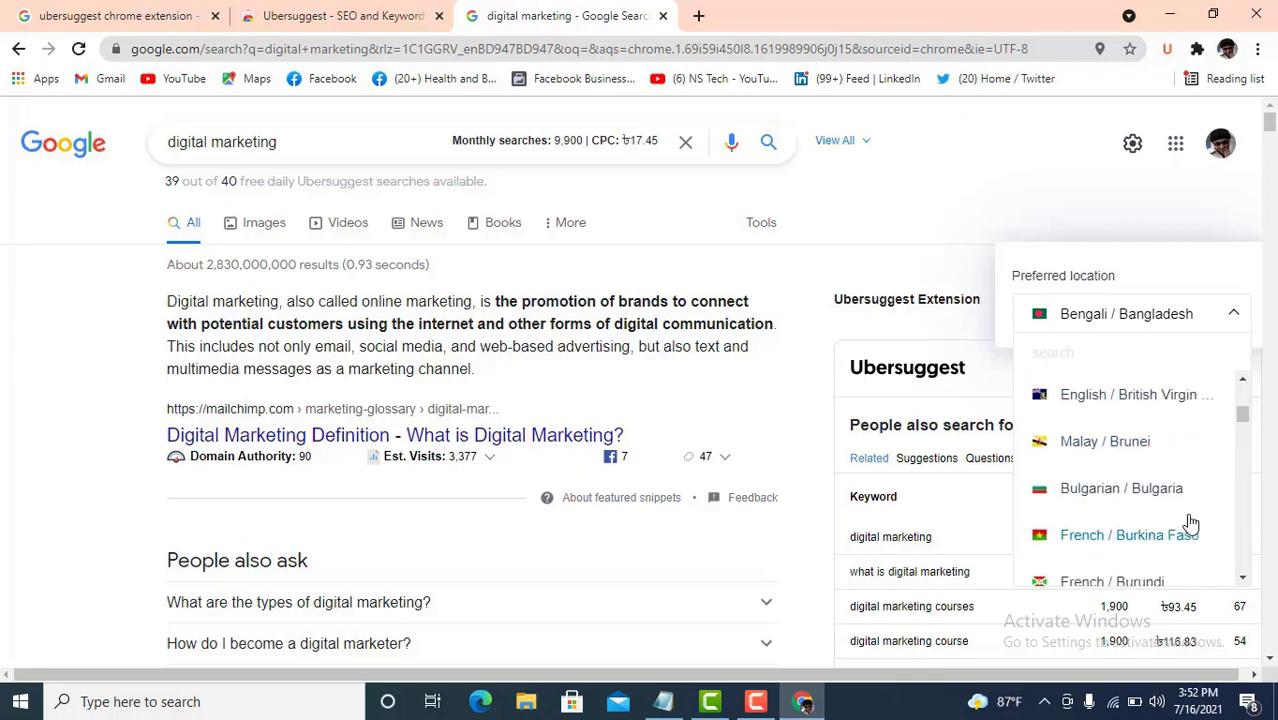
scroll(1190, 521, "down", 6)
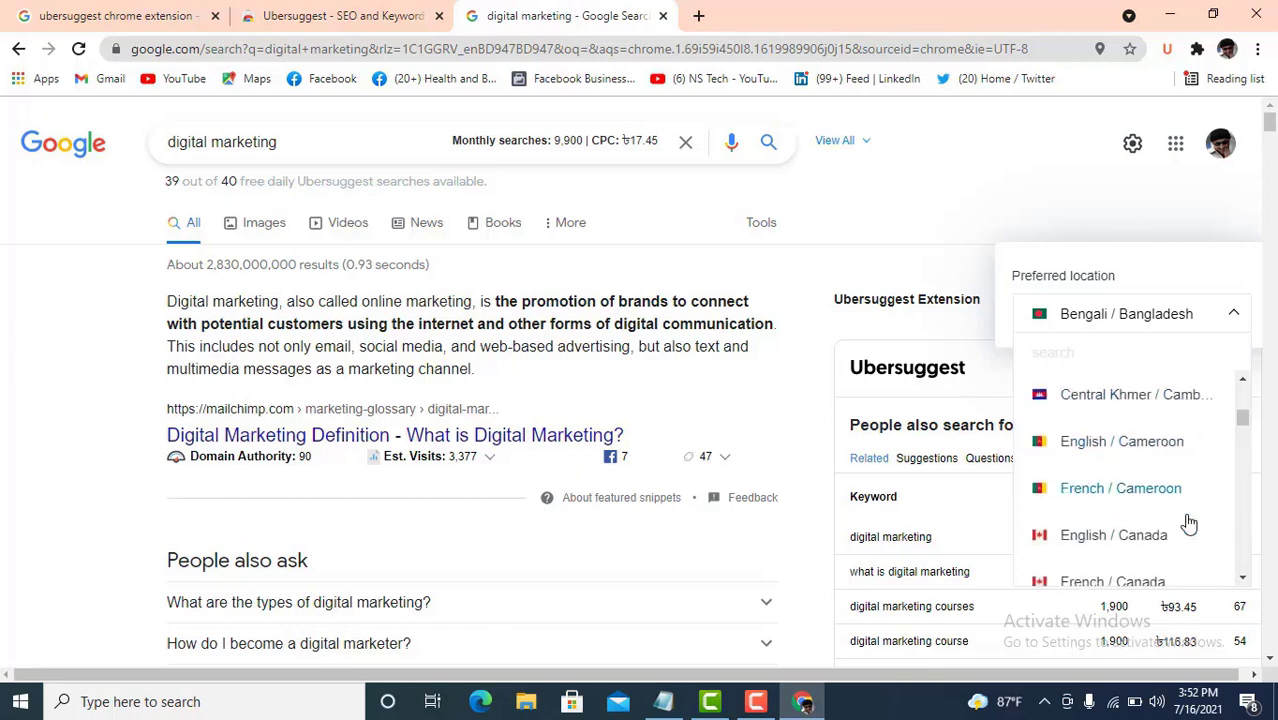
scroll(1186, 515, "down", 2)
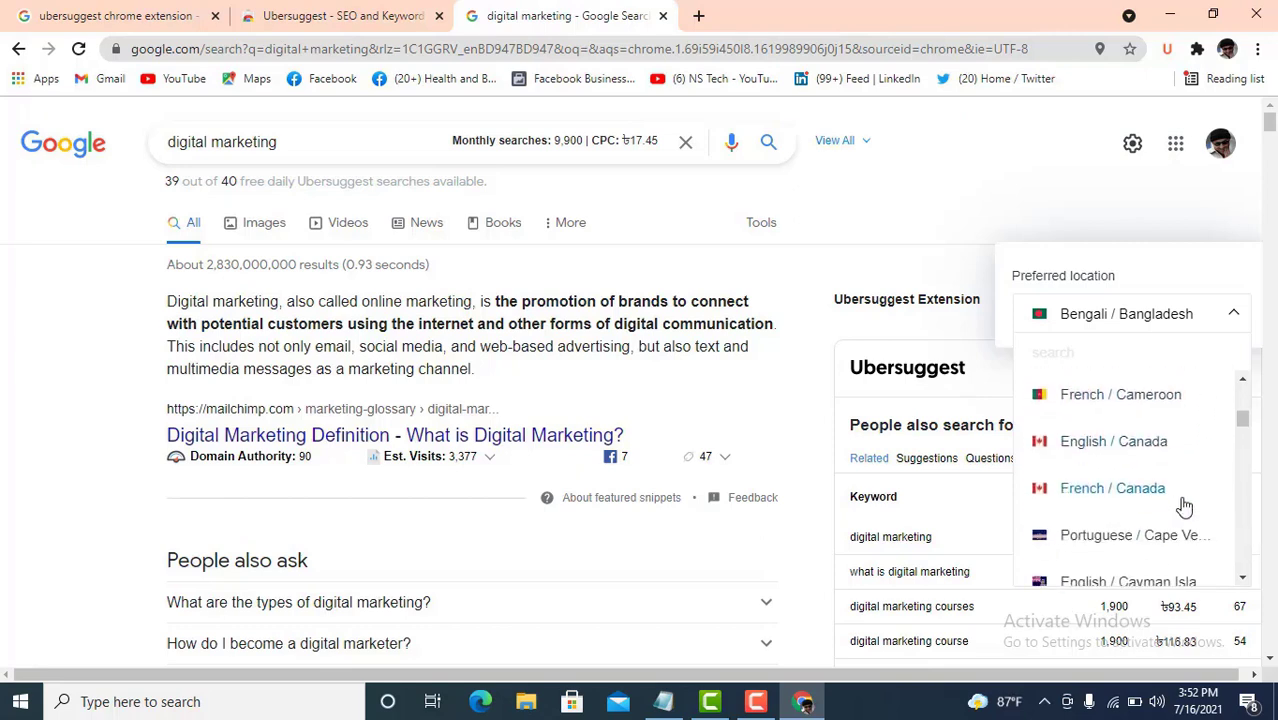
left_click(1141, 442)
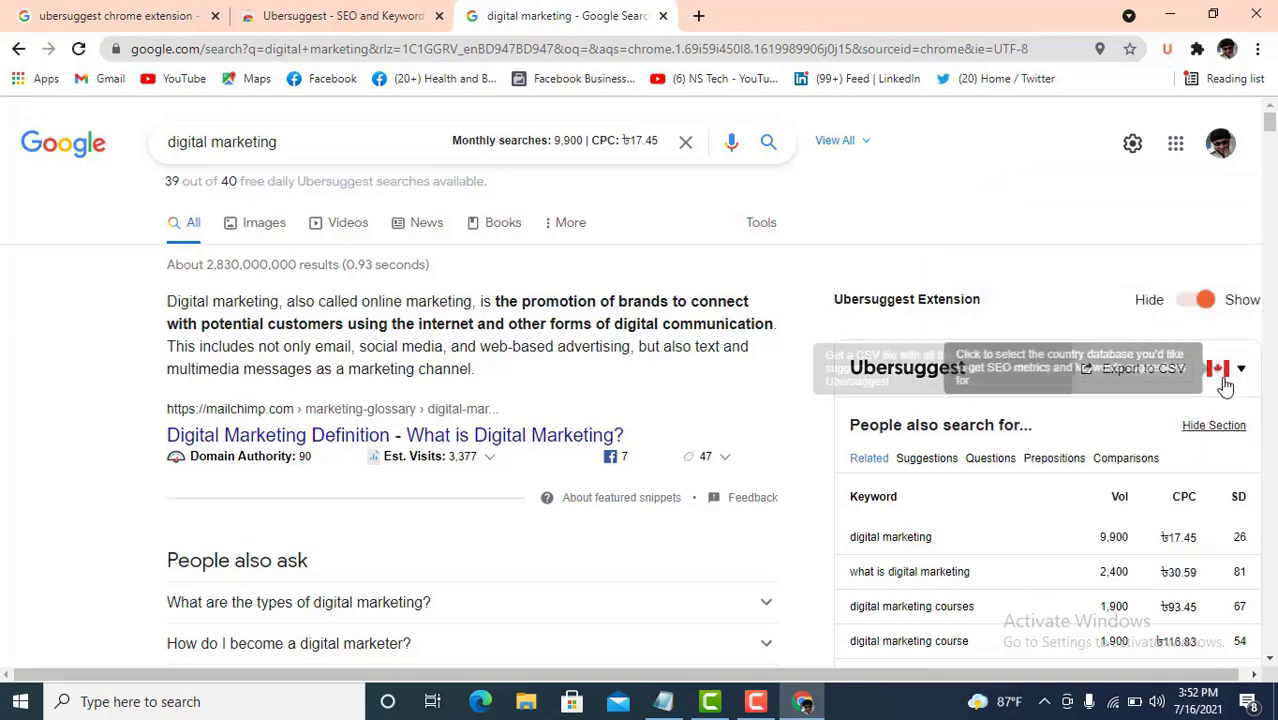
- Reload the digital marketing results so Ubersuggest shows Canada data
scroll(1122, 493, "down", 1)
scroll(1090, 510, "down", 1)
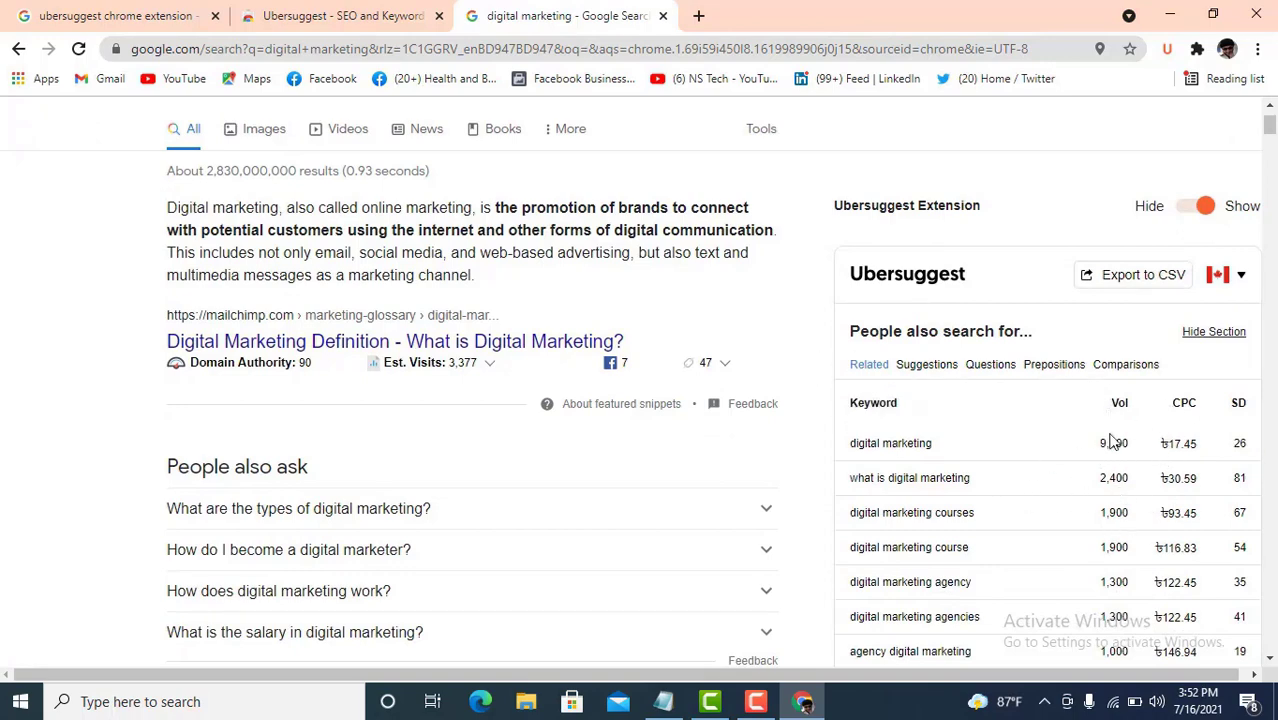
scroll(1118, 442, "down", 4)
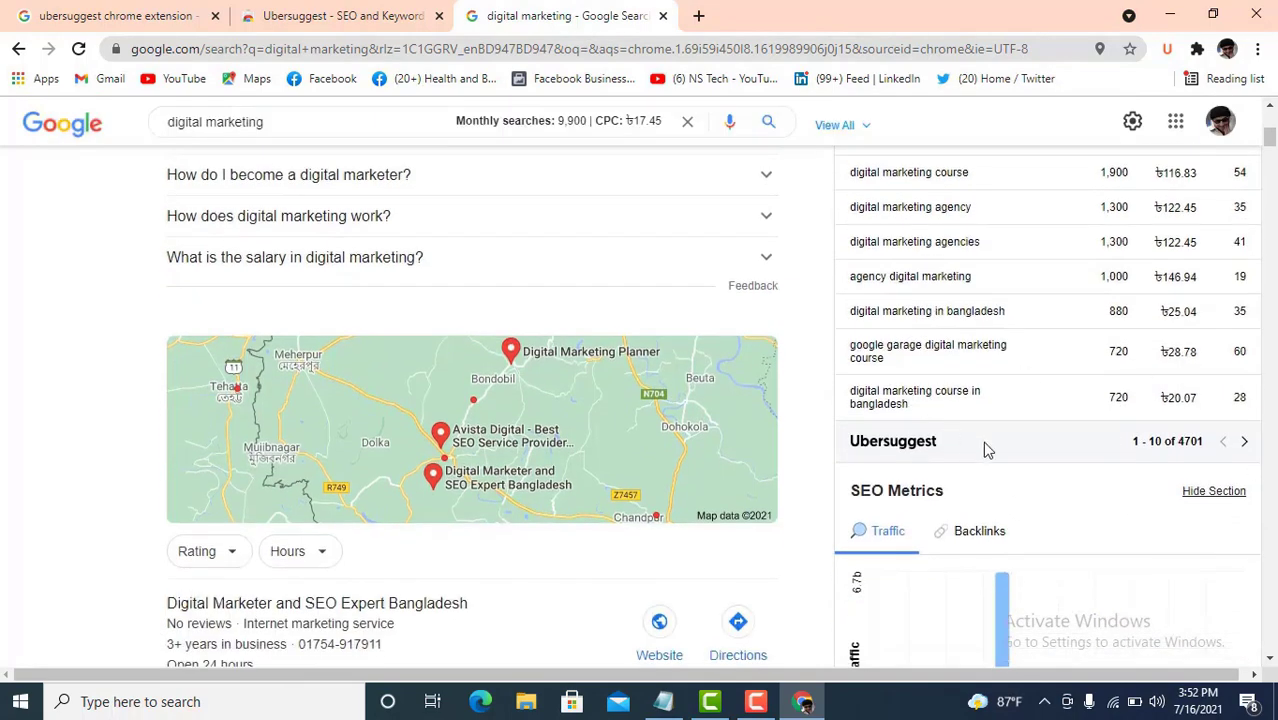
scroll(987, 446, "up", 4)
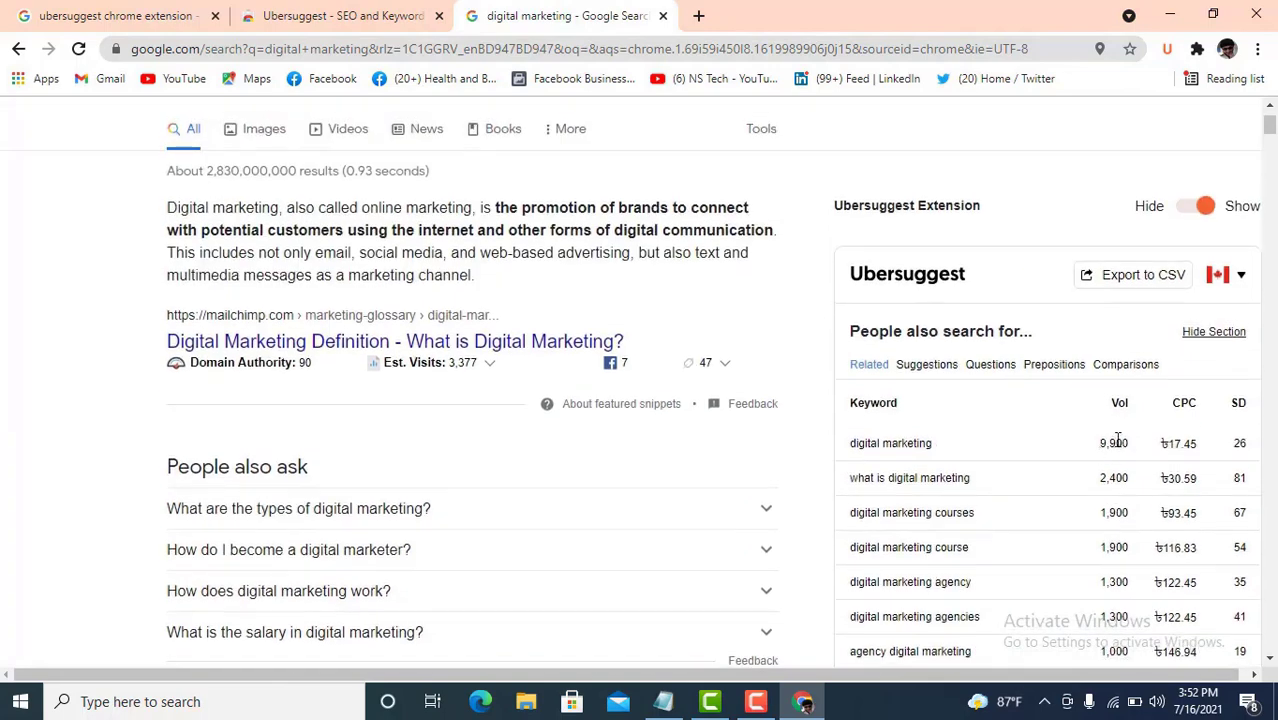
left_click_drag(1118, 442, 1084, 457)
left_click(77, 48)
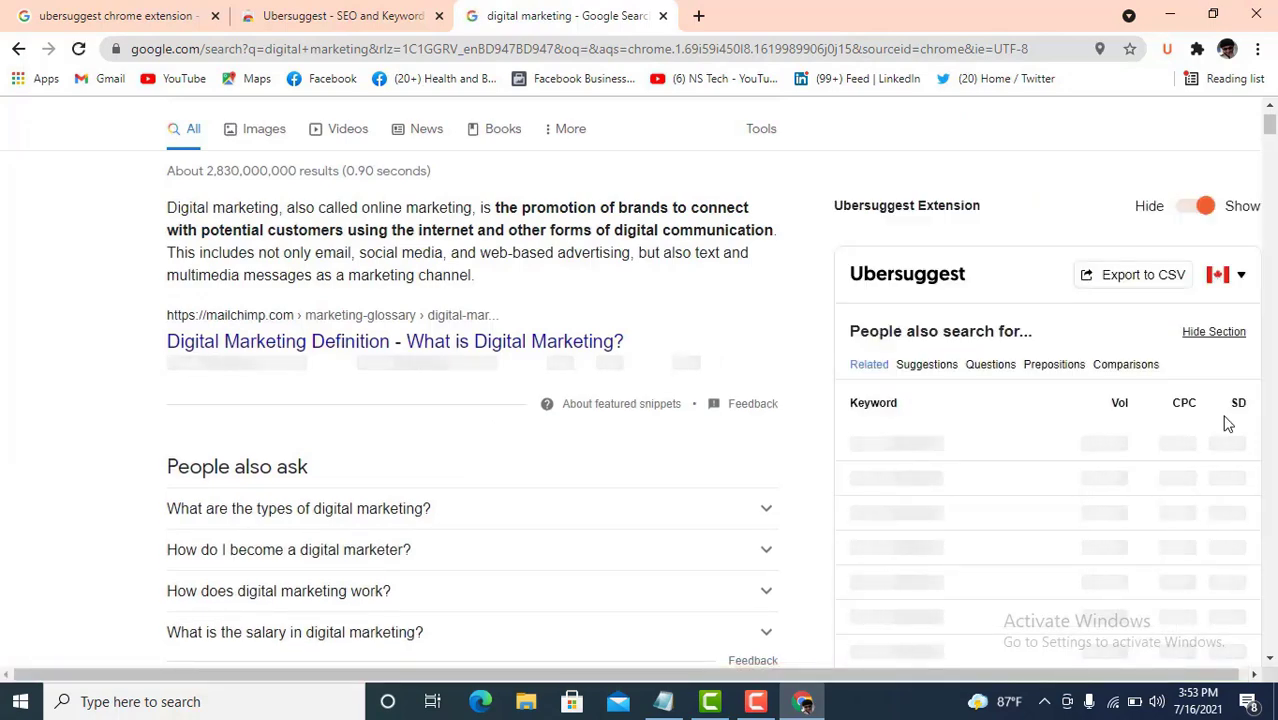
- Select the first row's keyword, its 14,800 search volume and SD 76 values
scroll(1172, 474, "down", 1)
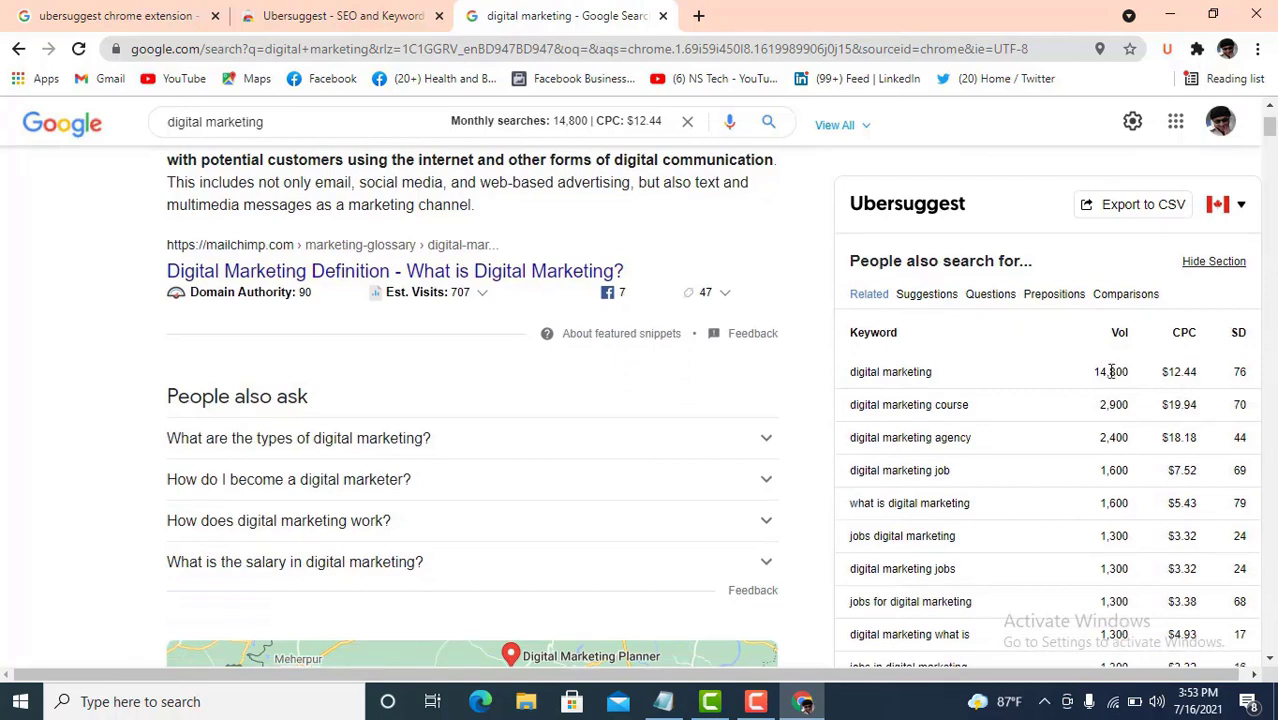
left_click_drag(896, 378, 851, 372)
left_click(1125, 371)
left_click_drag(1131, 376, 1090, 378)
left_click(1190, 376)
left_click_drag(1234, 374, 1250, 374)
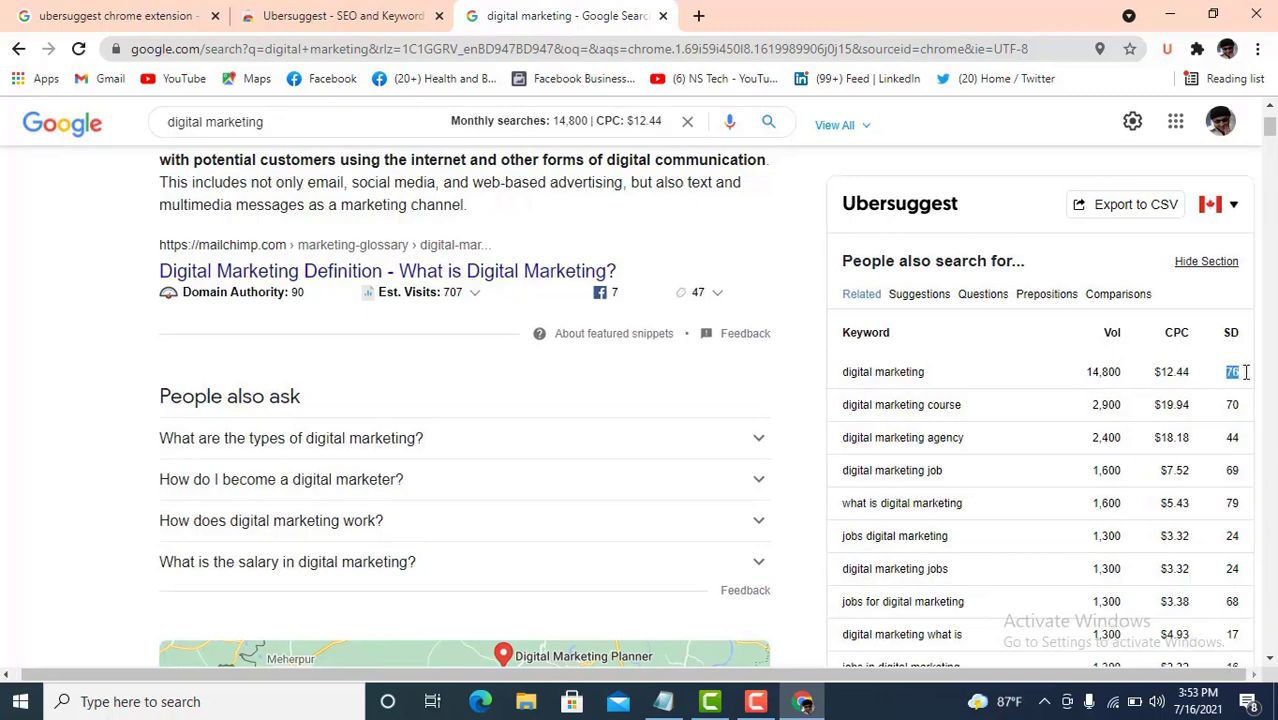
scroll(964, 379, "down", 2)
scroll(950, 374, "up", 2)
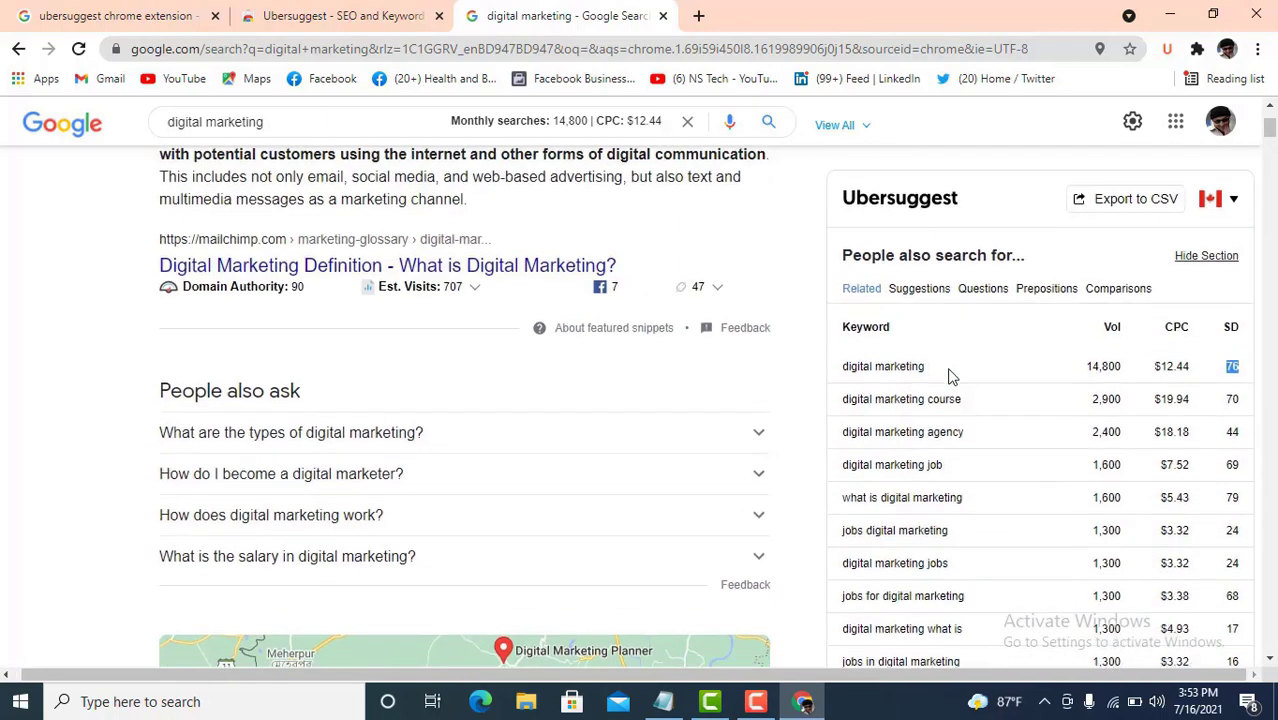
- In a new tab, go to Google Drive through the apps grid and create a Google Sheets file
left_click(701, 16)
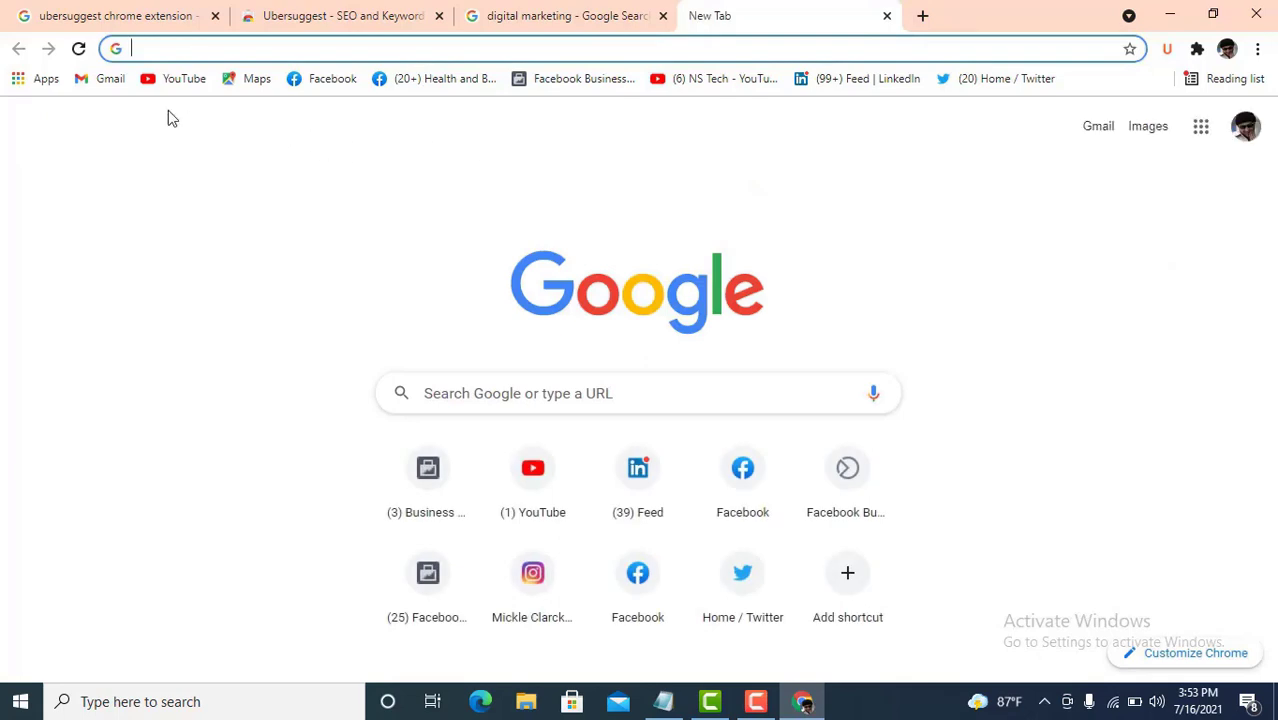
left_click(1207, 138)
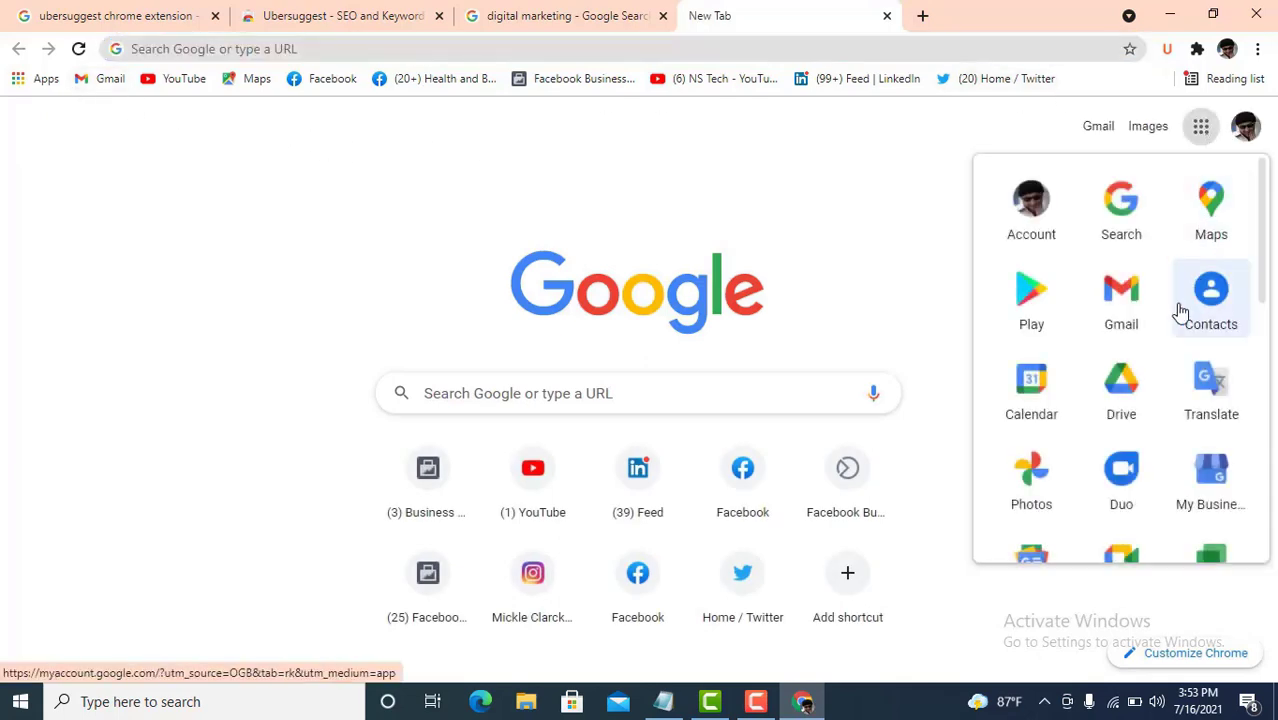
left_click(1121, 385)
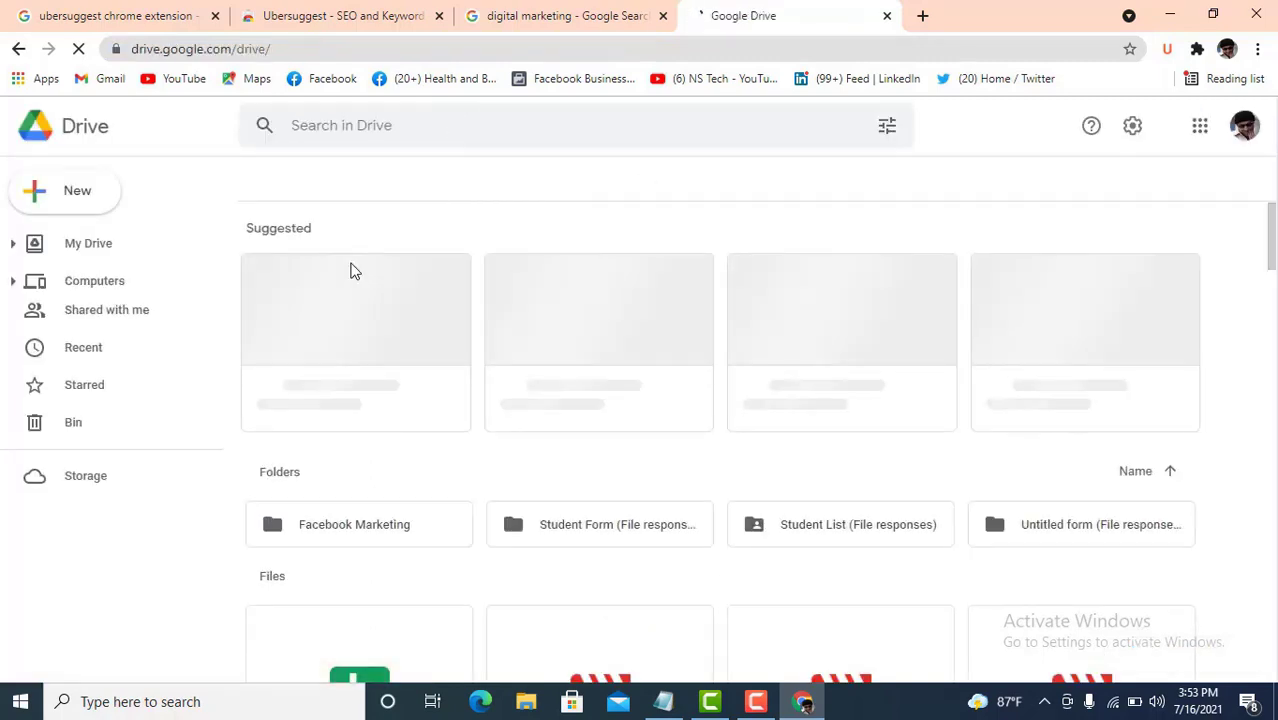
left_click(82, 203)
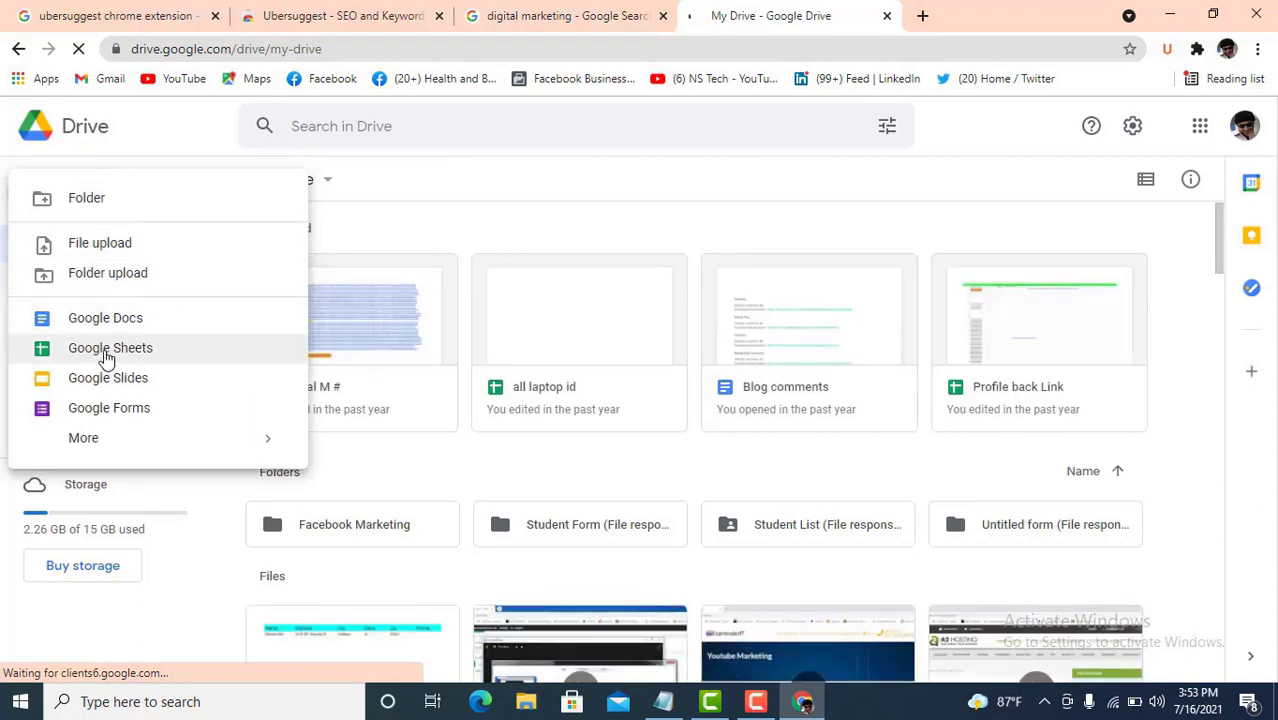
left_click(105, 348)
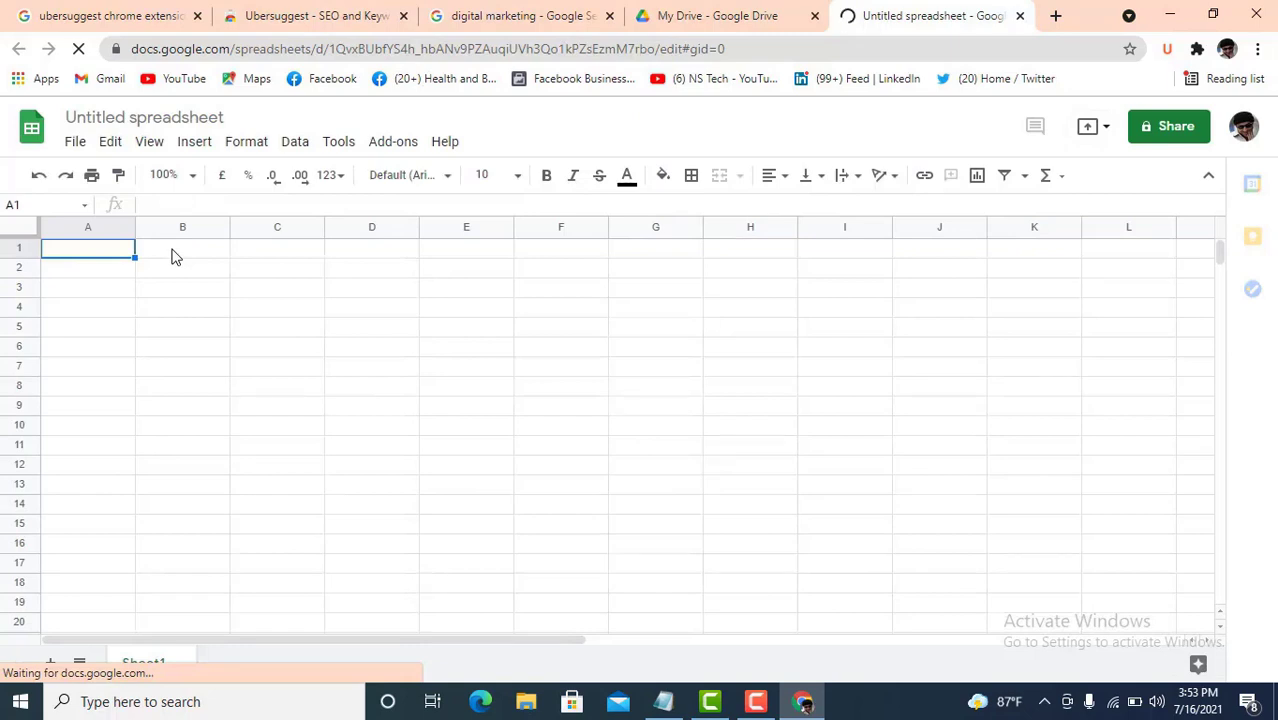
- Enter headers Keyword, monthly search, cpc and search difficult in A1:D1
type("Keyw")
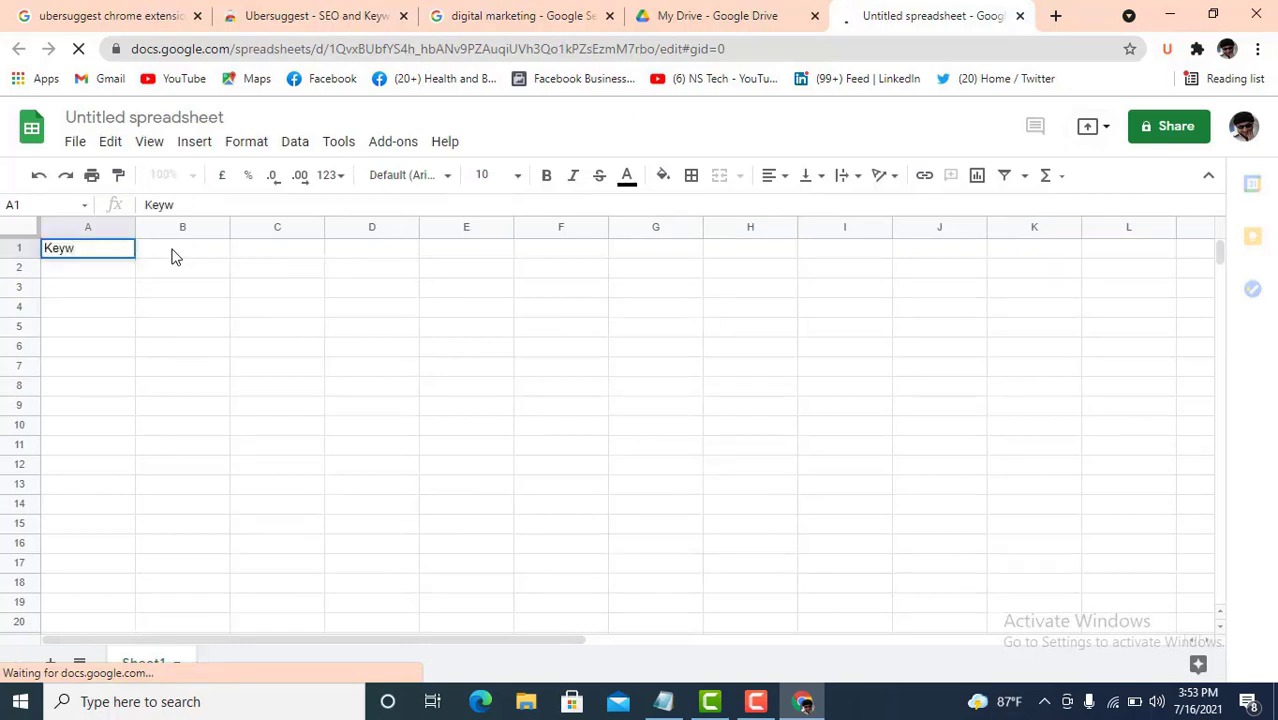
type("ord")
left_click(180, 251)
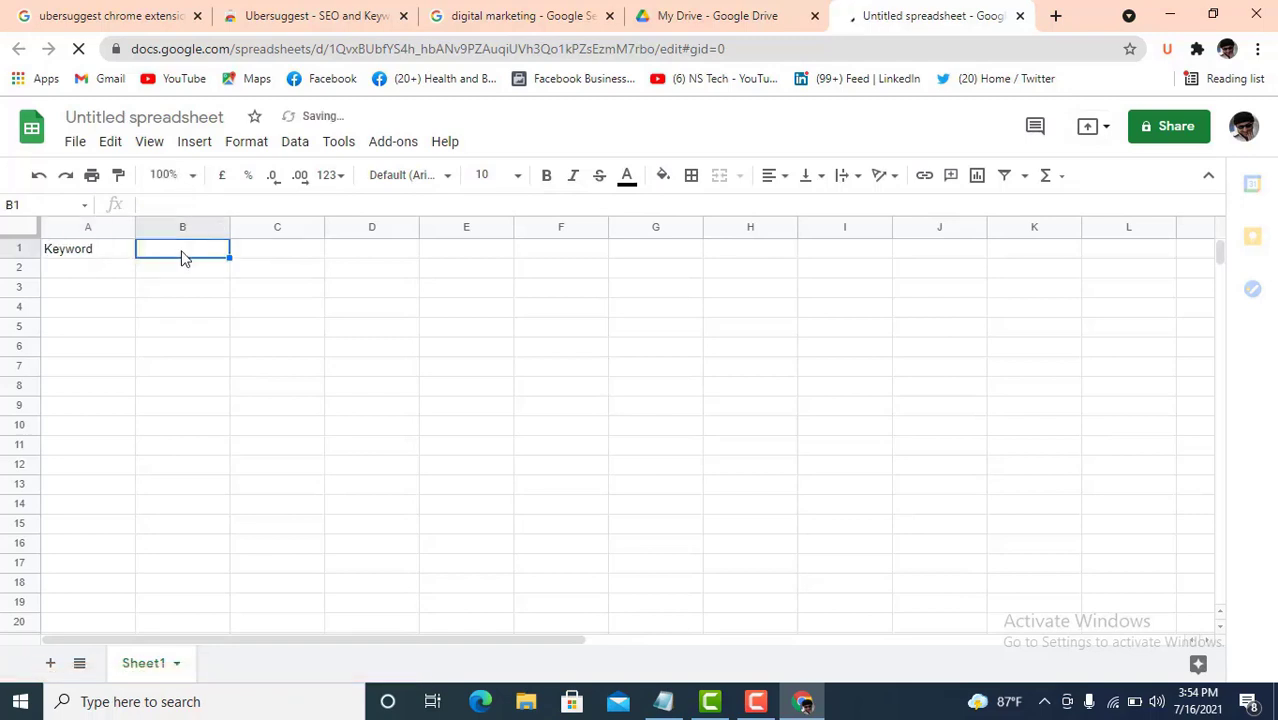
type("month")
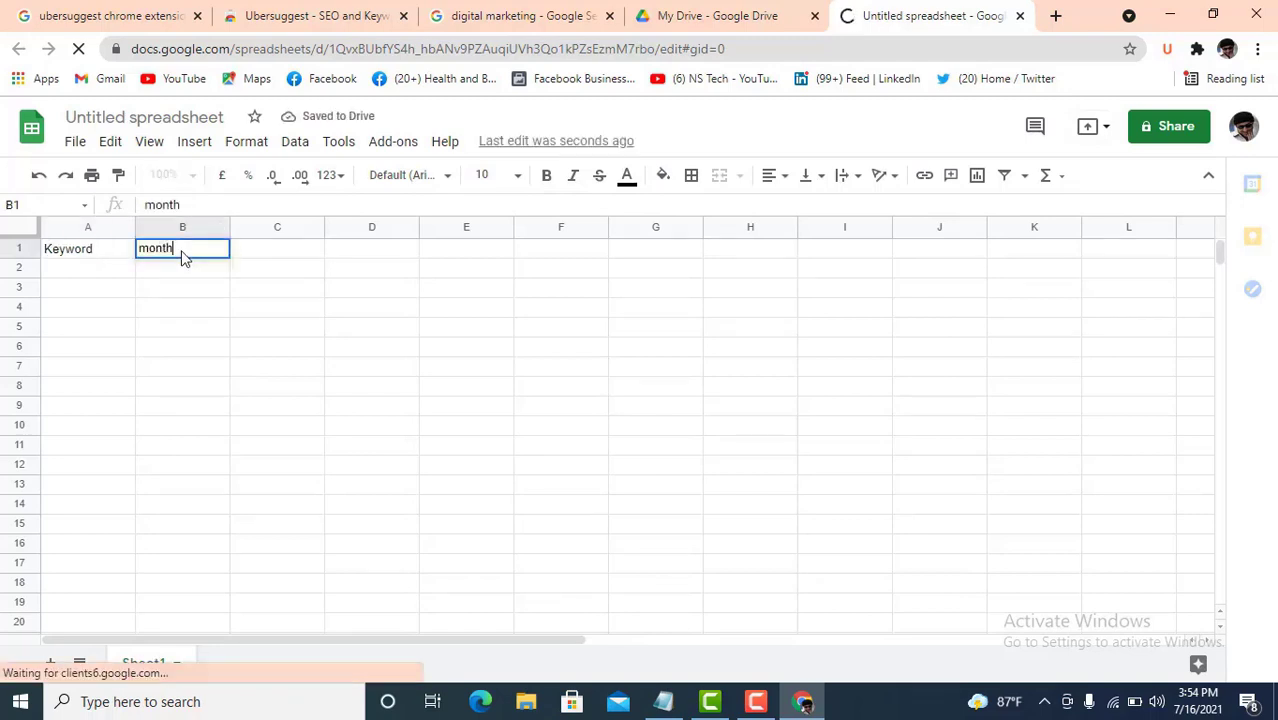
type("ly s")
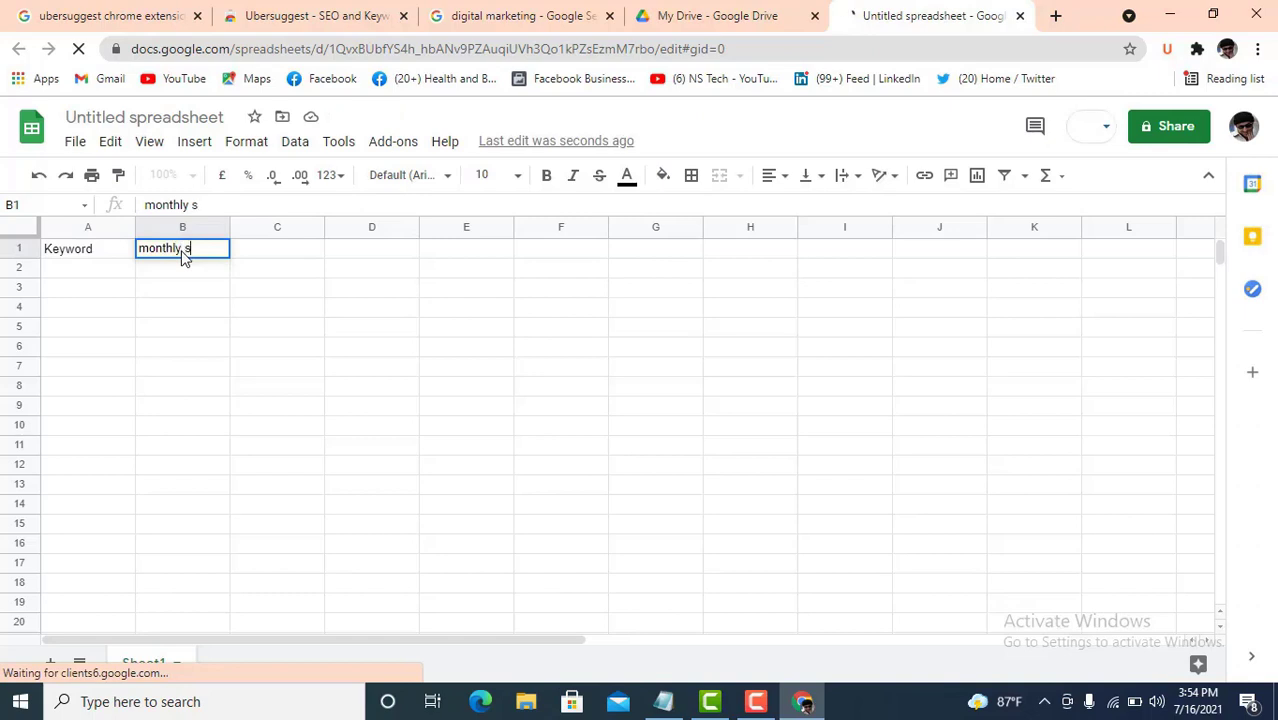
type("earch")
left_click(280, 257)
type("c")
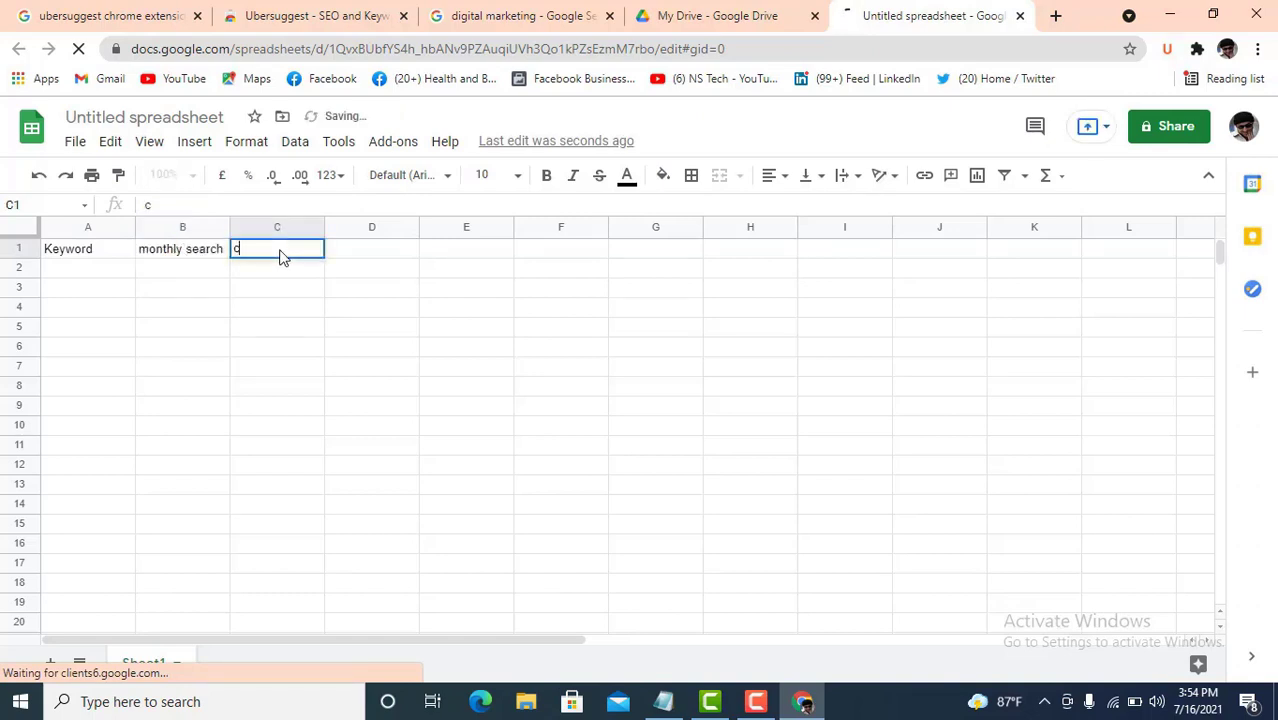
type("pc")
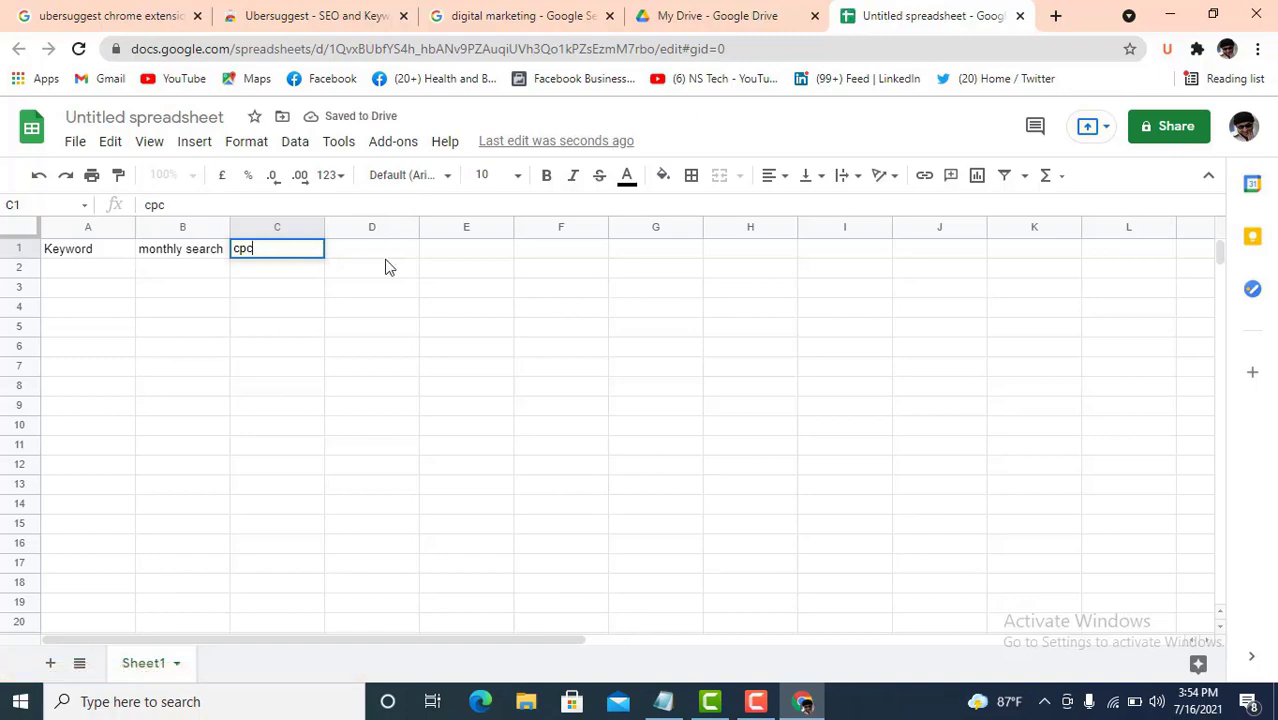
left_click(527, 12)
double_click(1231, 371)
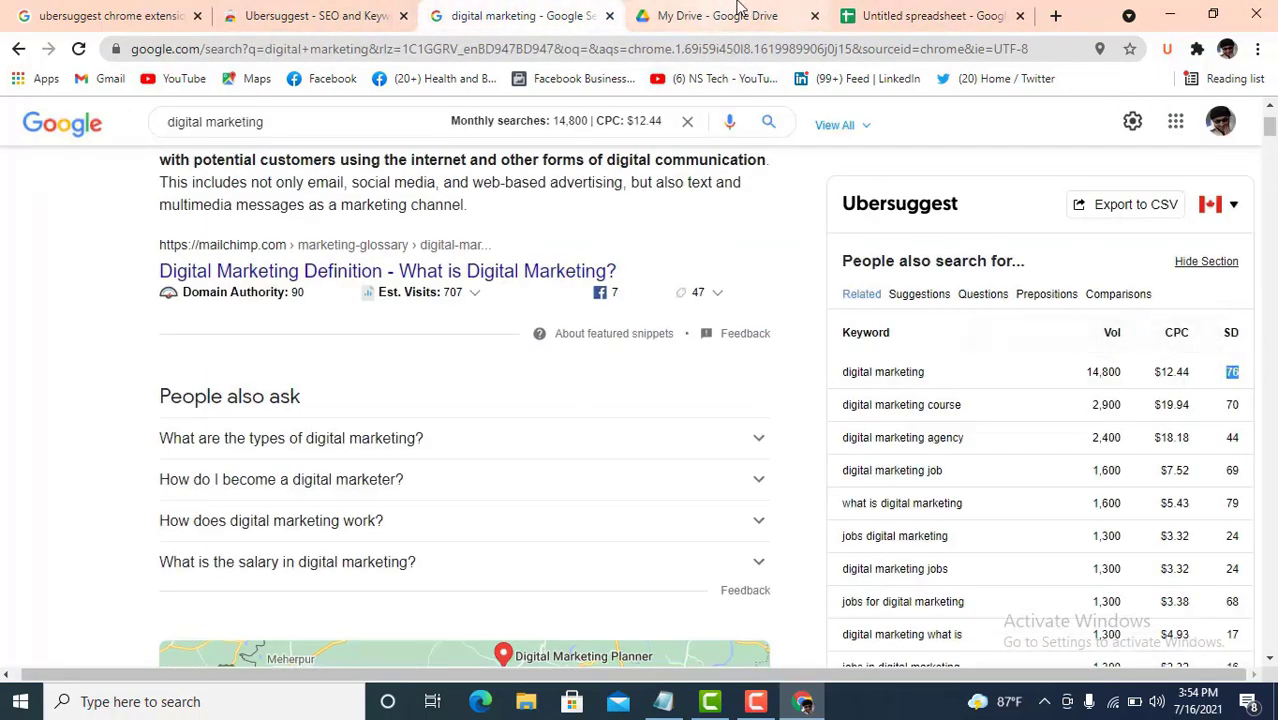
left_click(905, 15)
left_click(372, 257)
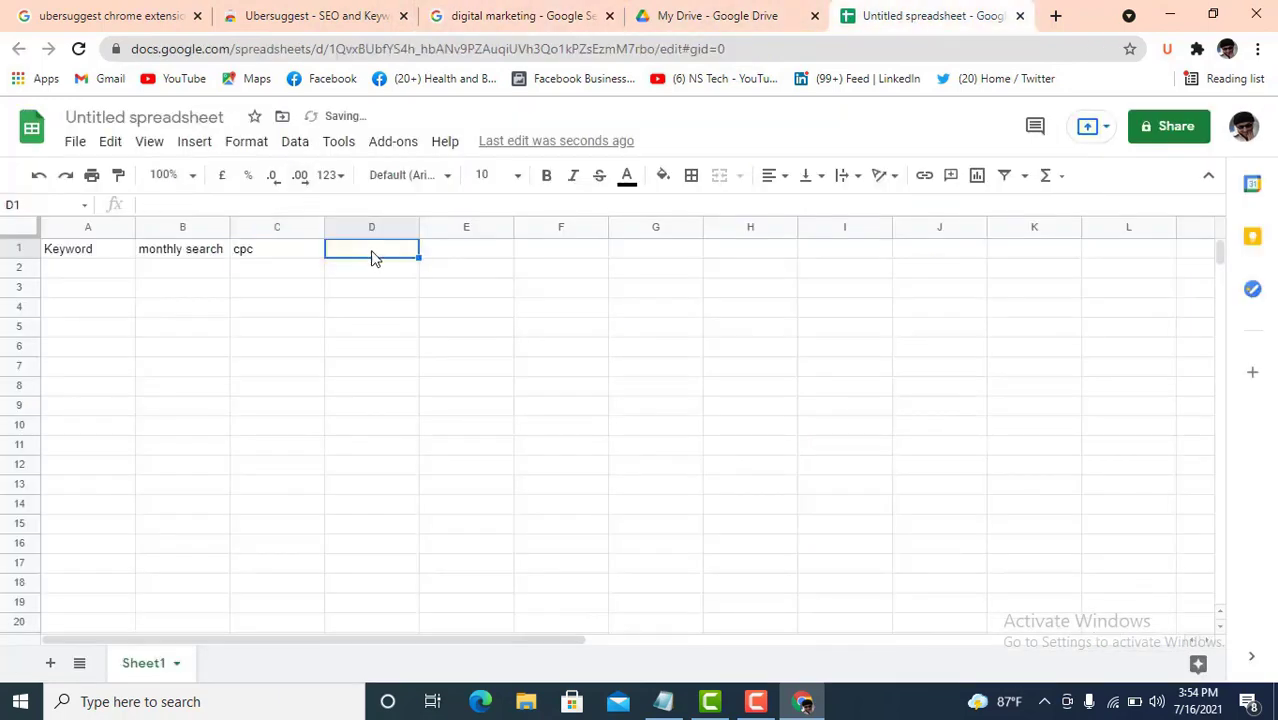
type("search d")
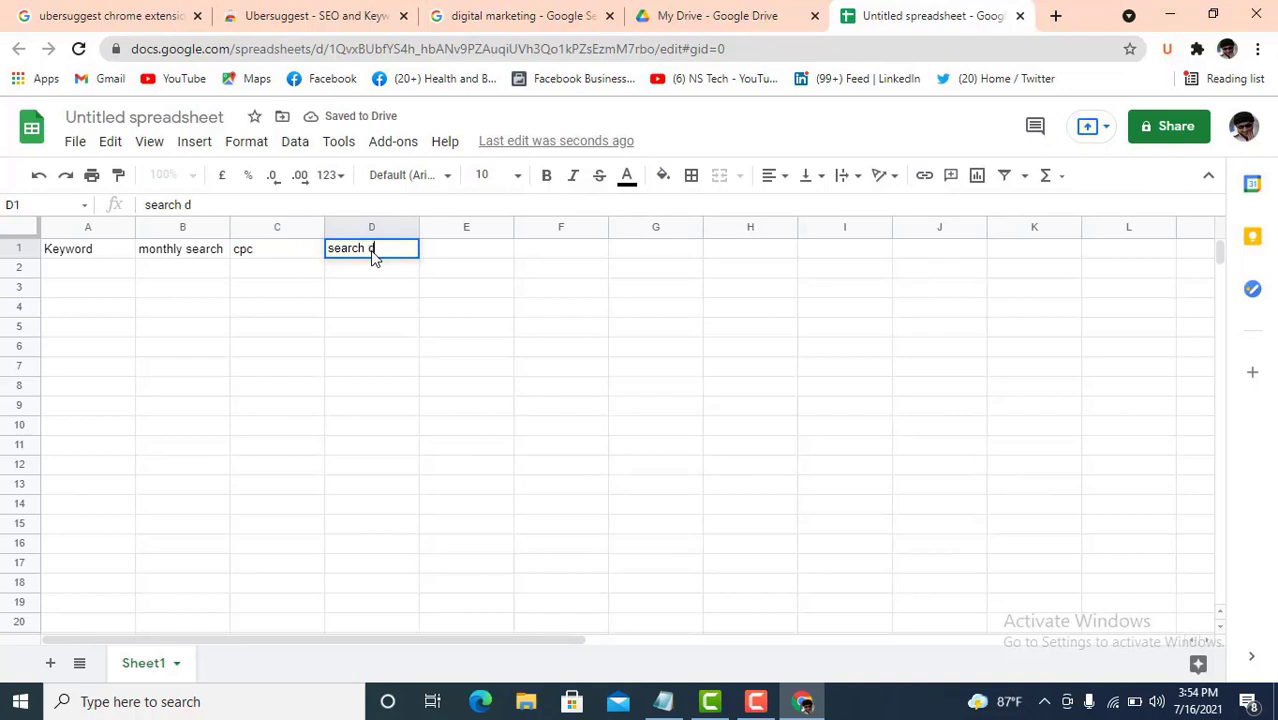
type("ifficult")
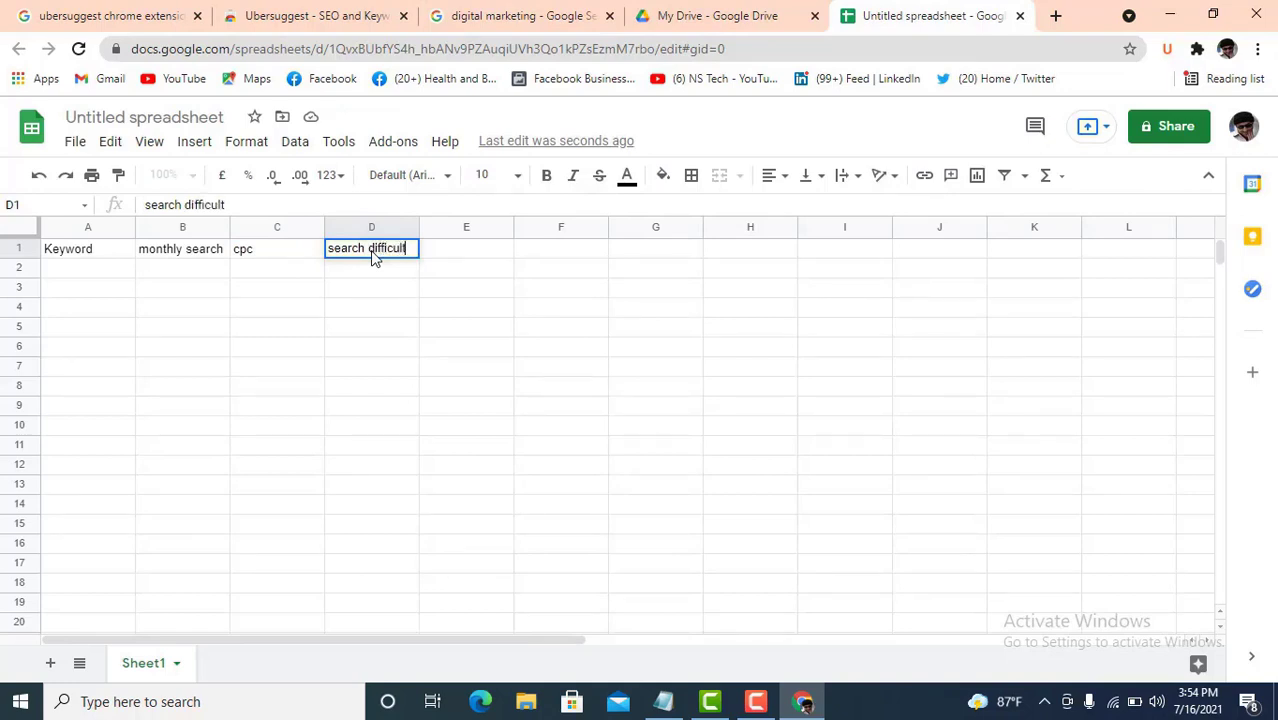
left_click(288, 304)
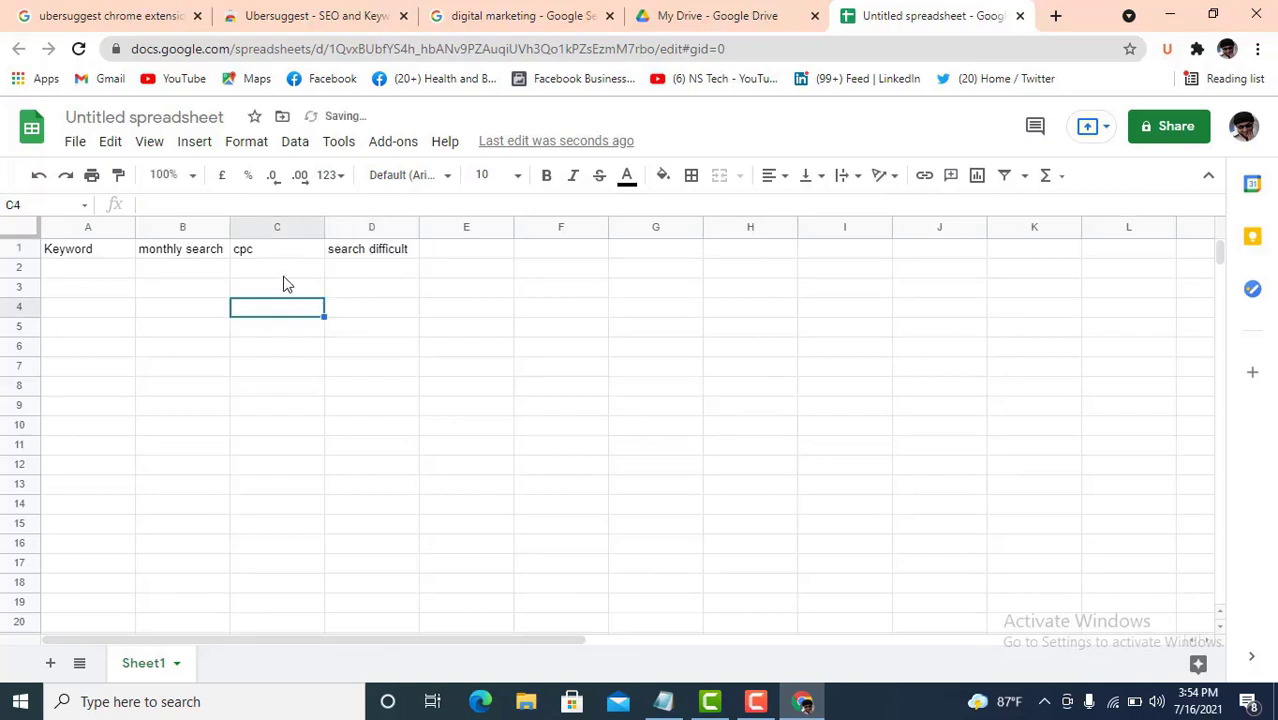
left_click(110, 257)
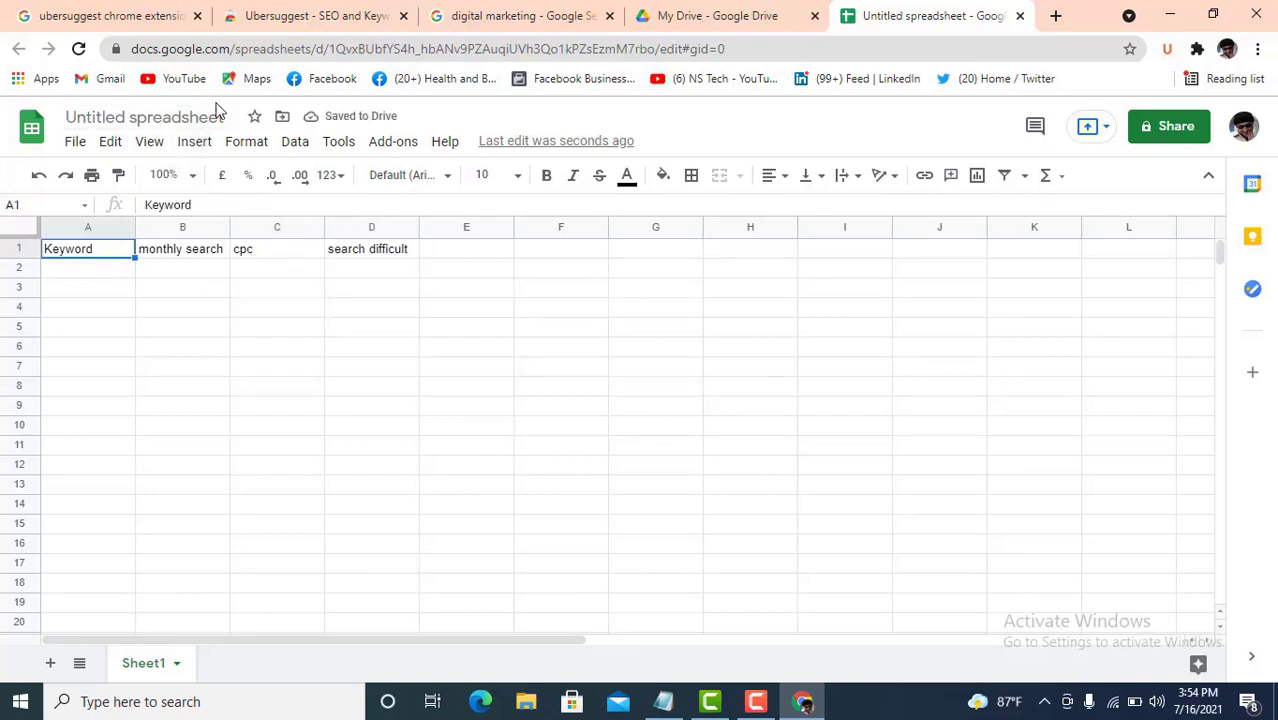
- Rename the spreadsheet to 'Digital Marketing keyword' and close the Google Drive tab
left_click(172, 117)
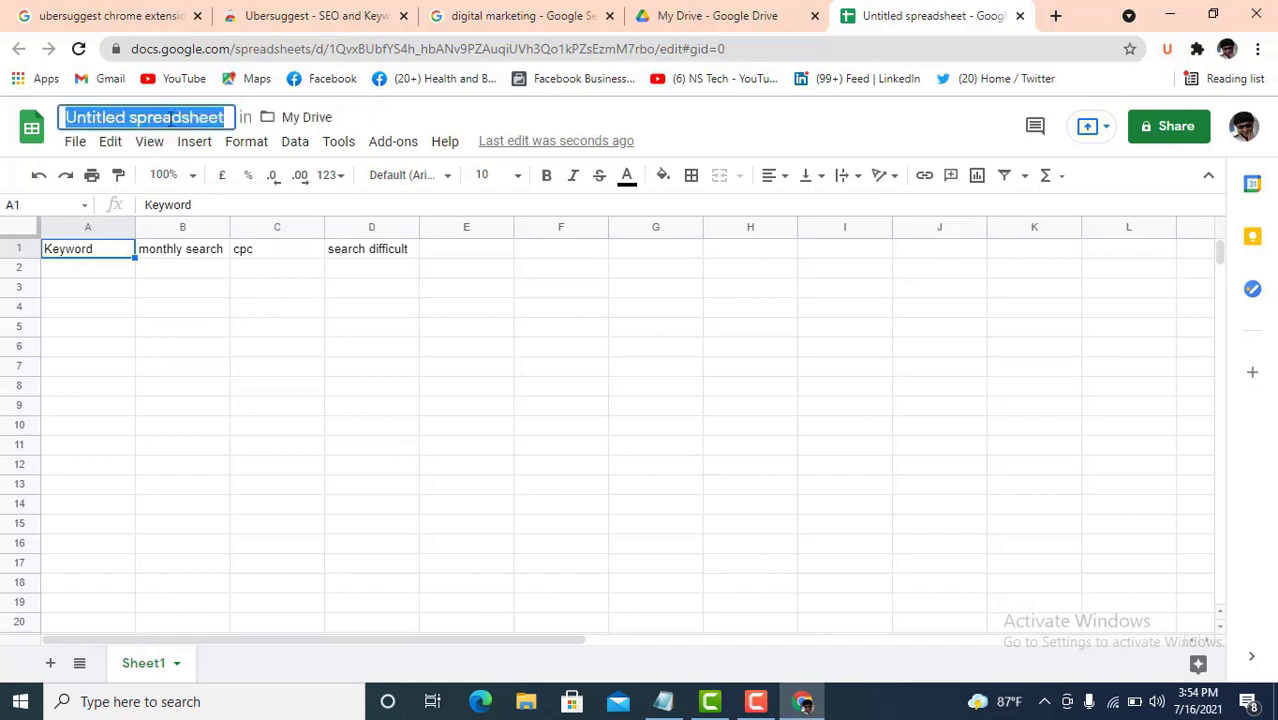
type("Digit")
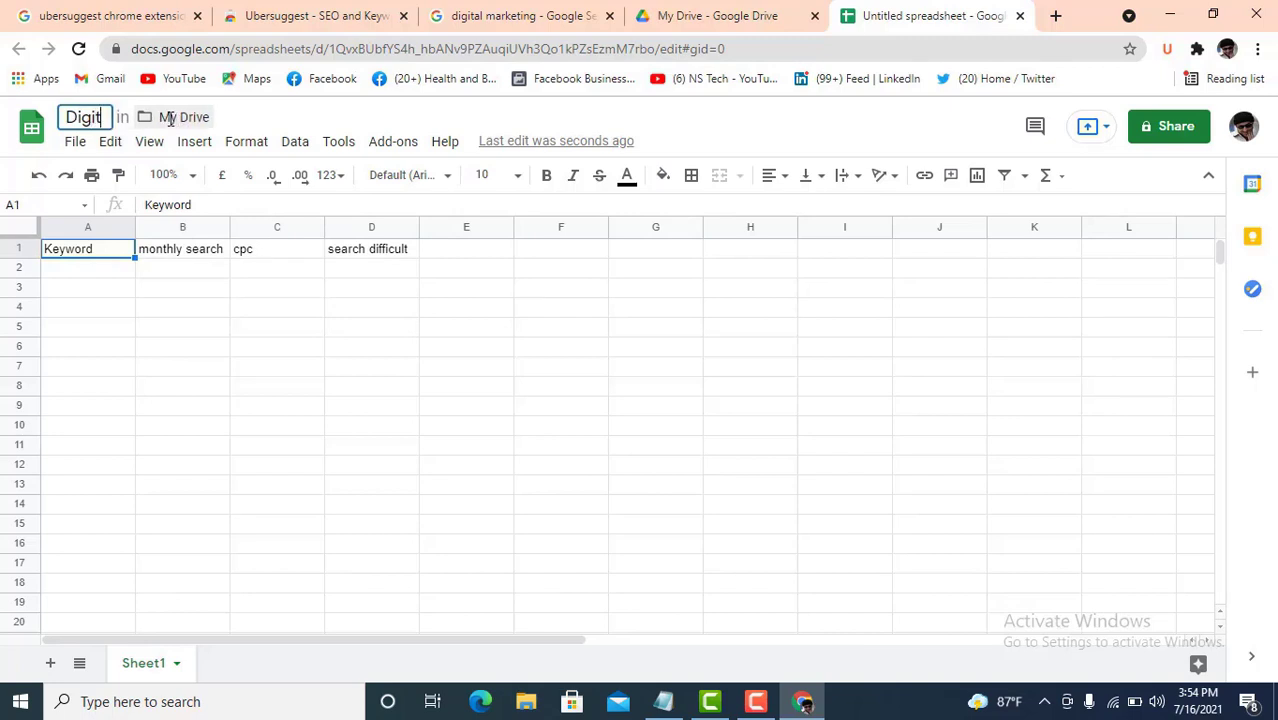
type("al M")
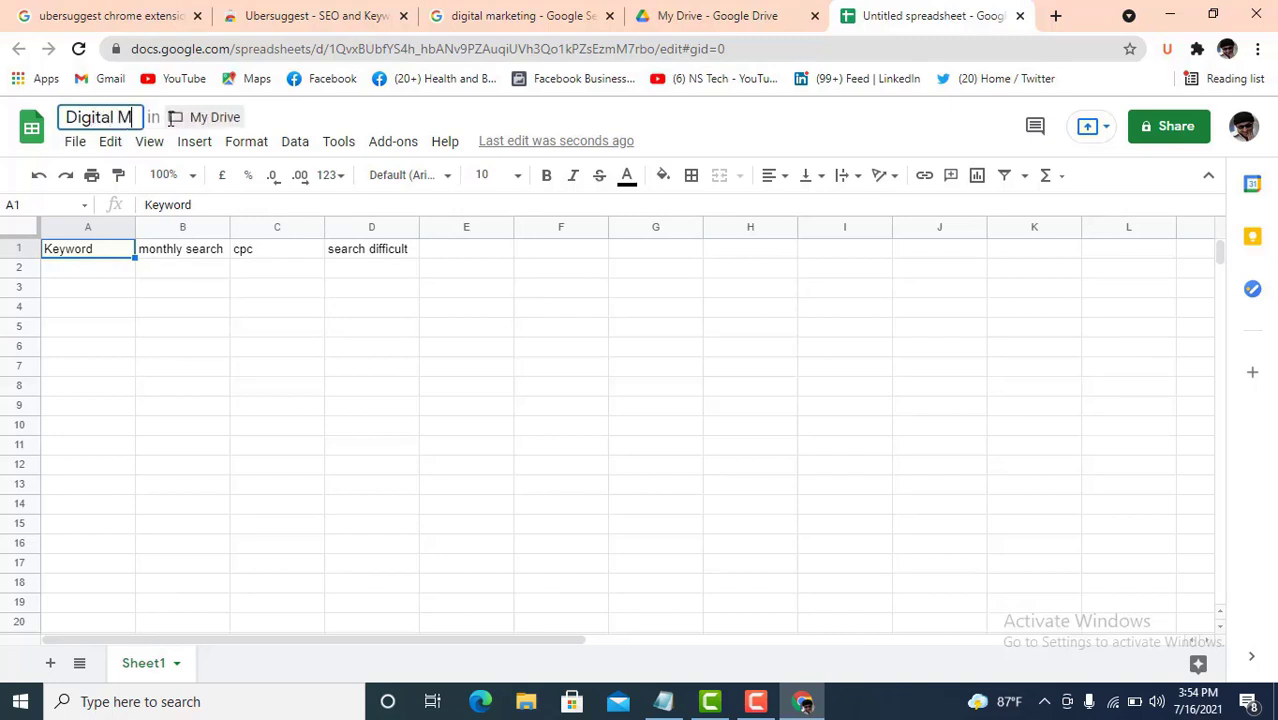
type("arke")
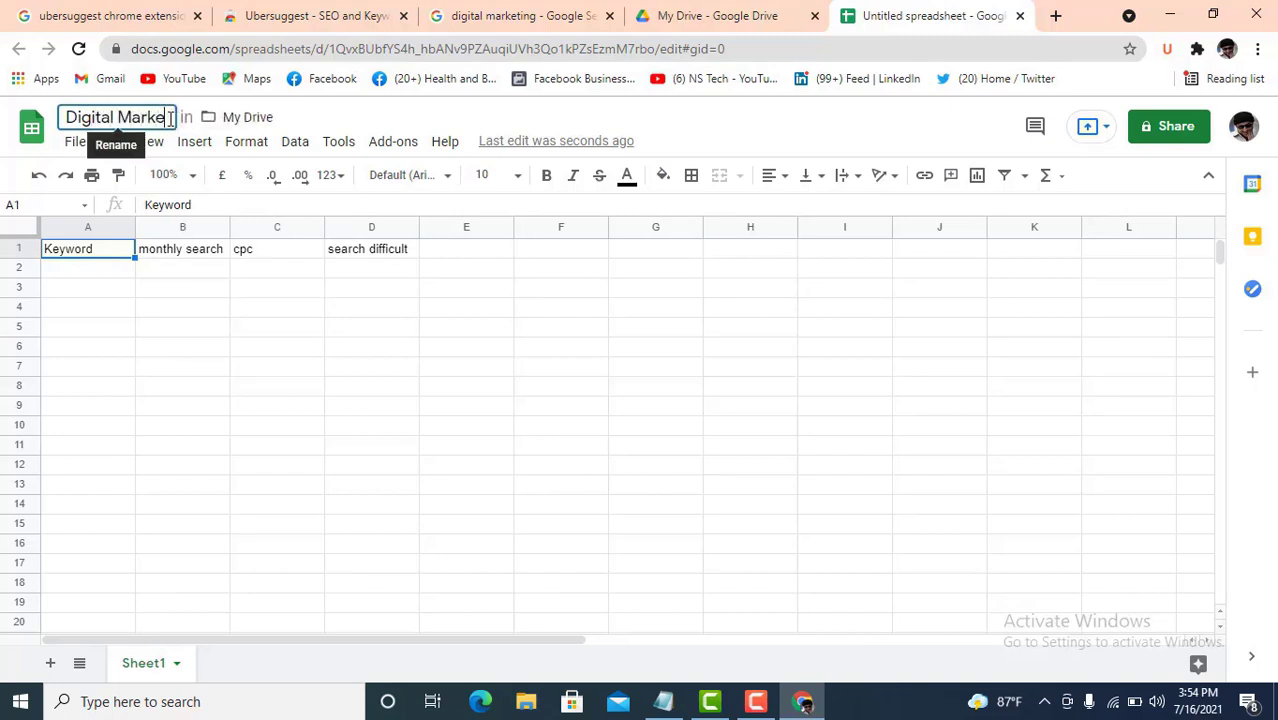
type("ting ")
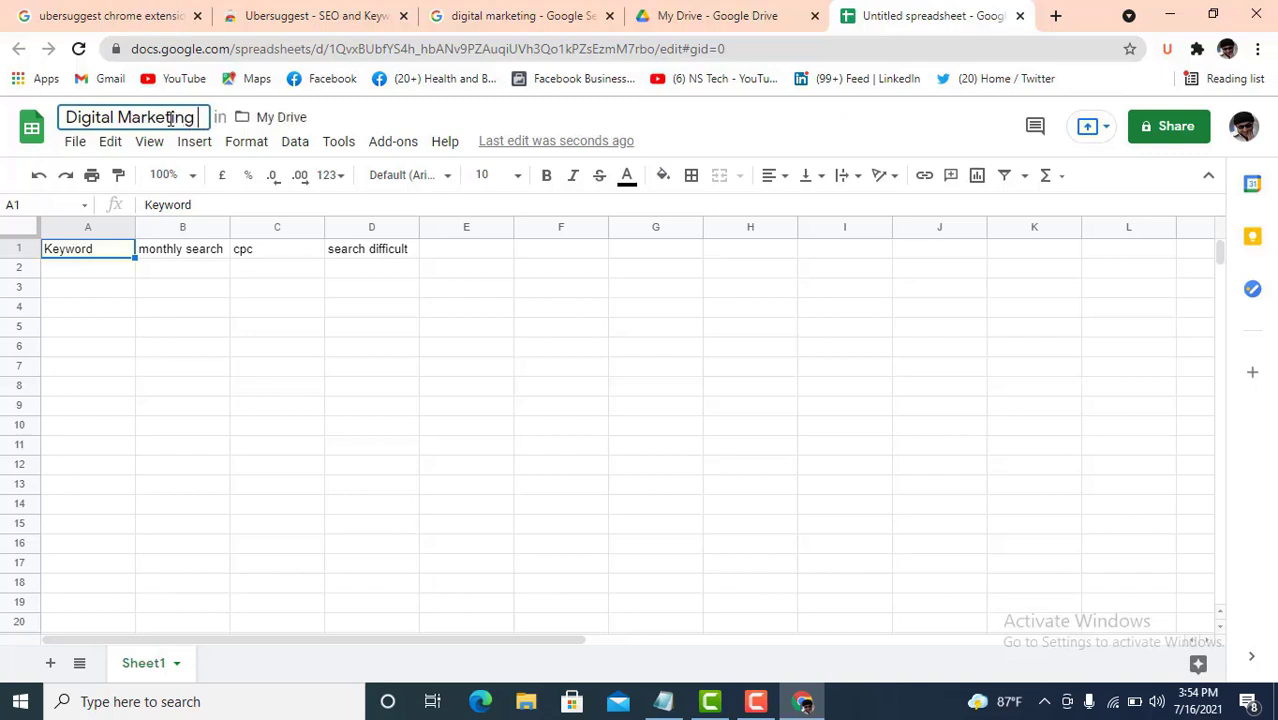
type("key")
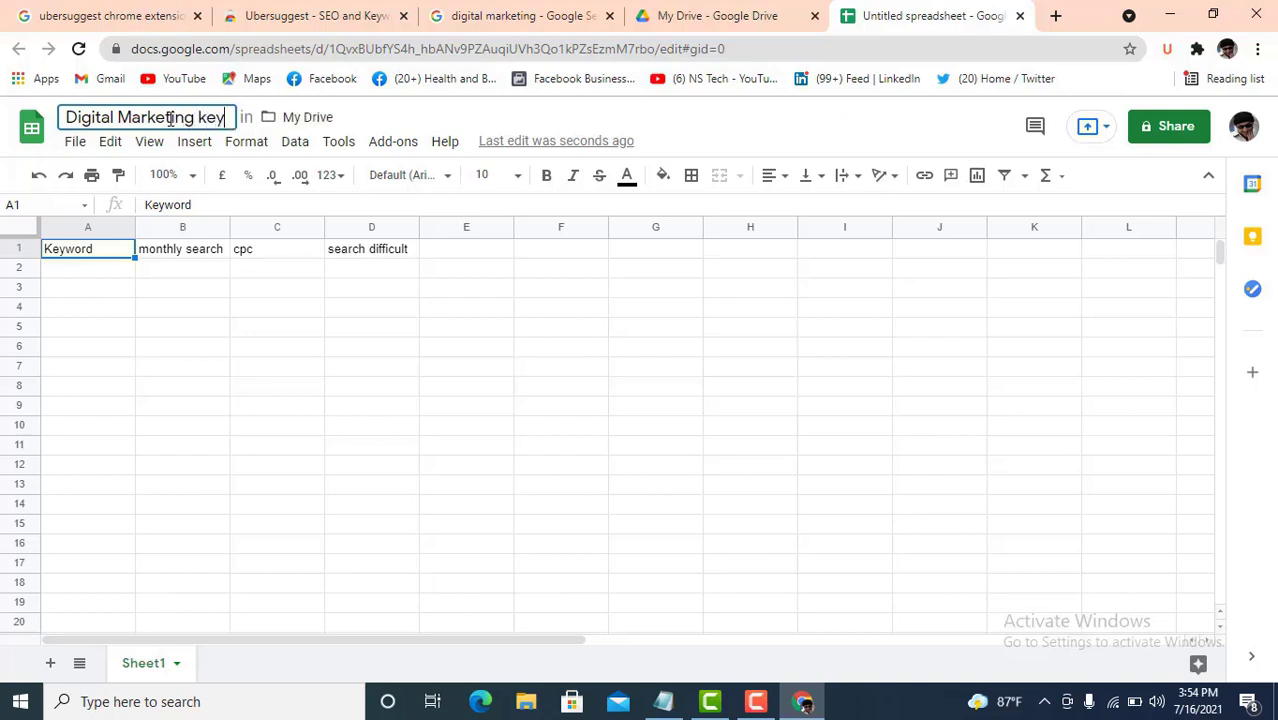
type("word")
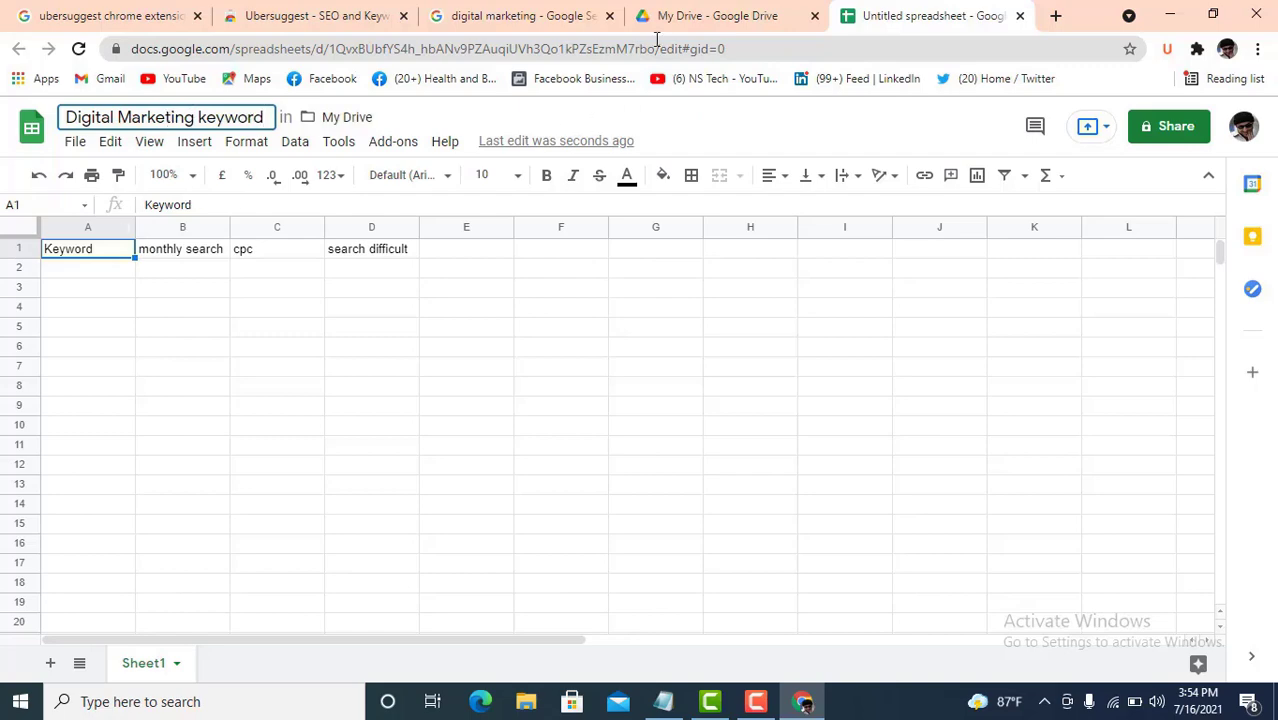
left_click(815, 16)
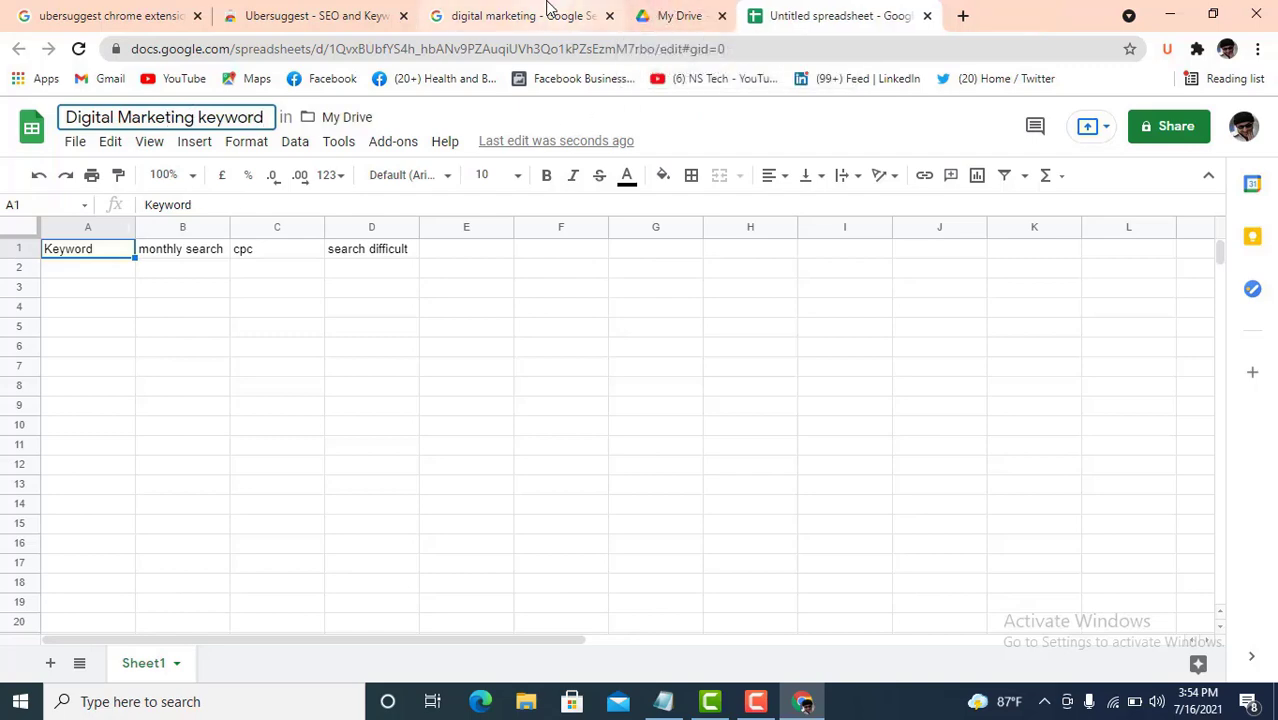
- Select and copy the ten Ubersuggest keyword rows with Vol, CPC and SD figures
left_click(520, 16)
left_click(925, 374)
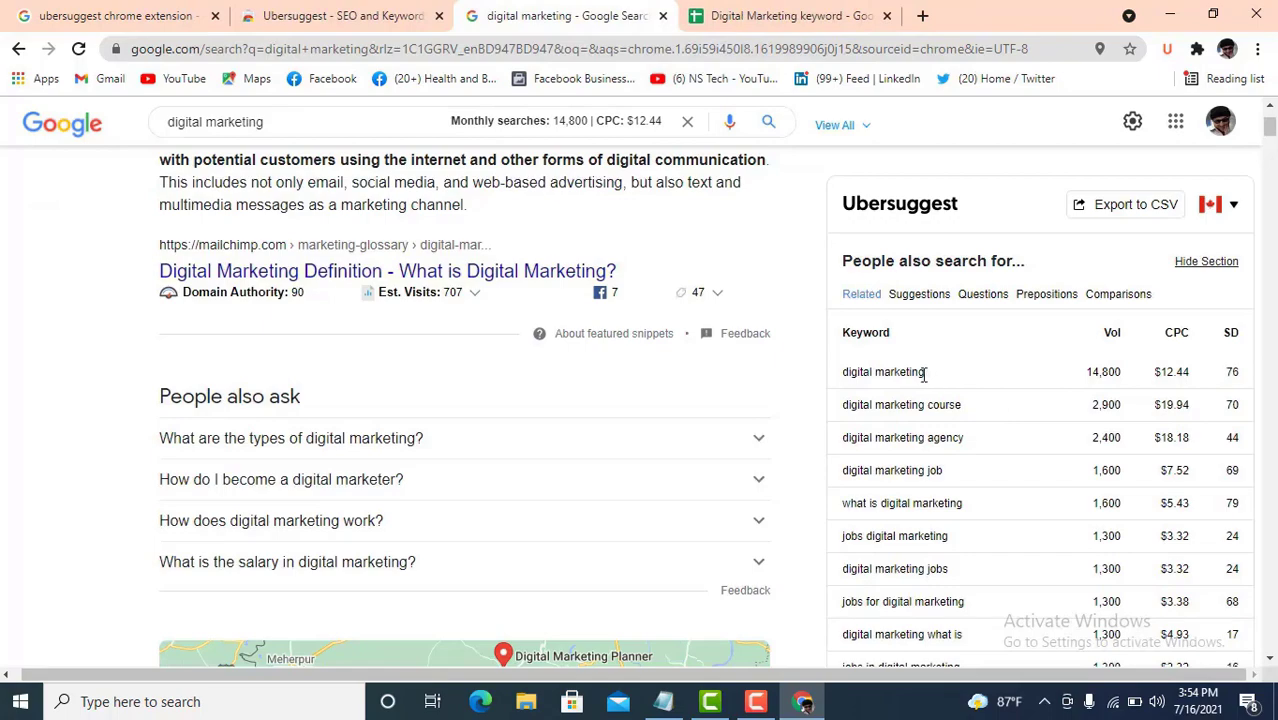
scroll(981, 377, "down", 2)
scroll(981, 377, "up", 2)
left_click_drag(924, 373, 1247, 497)
scroll(1107, 402, "down", 2)
scroll(1141, 414, "up", 2)
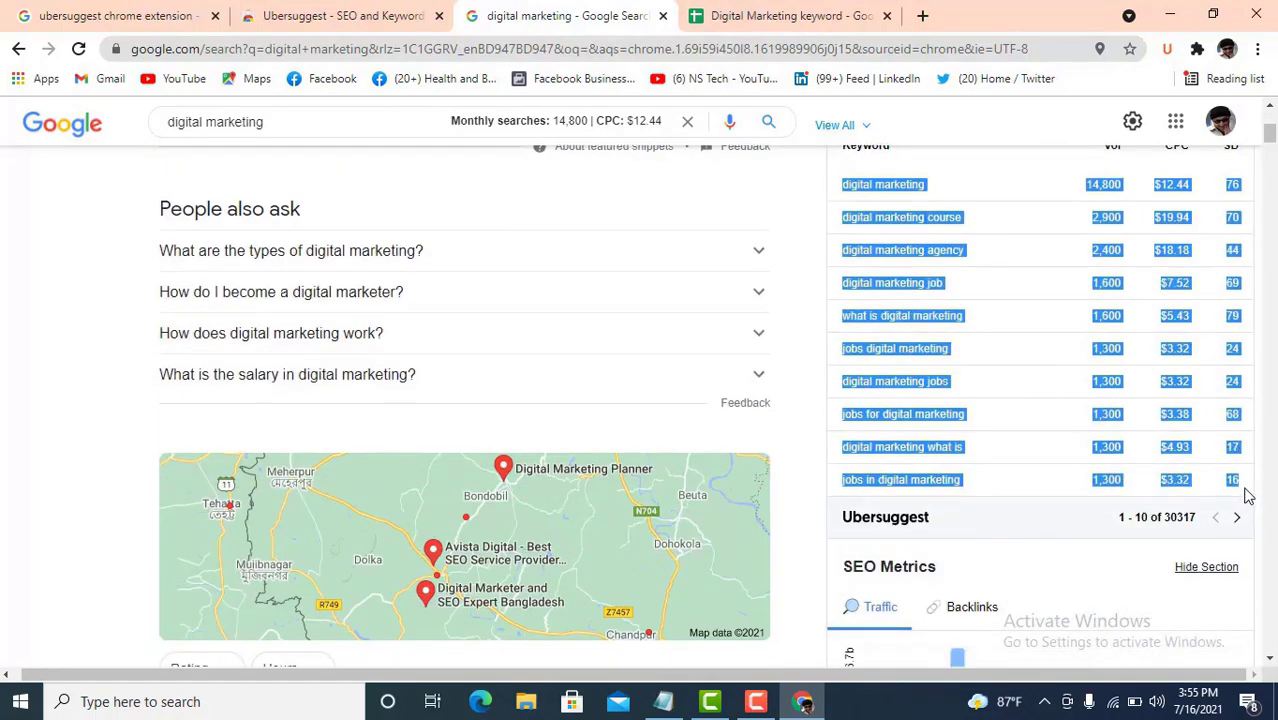
left_click(815, 15)
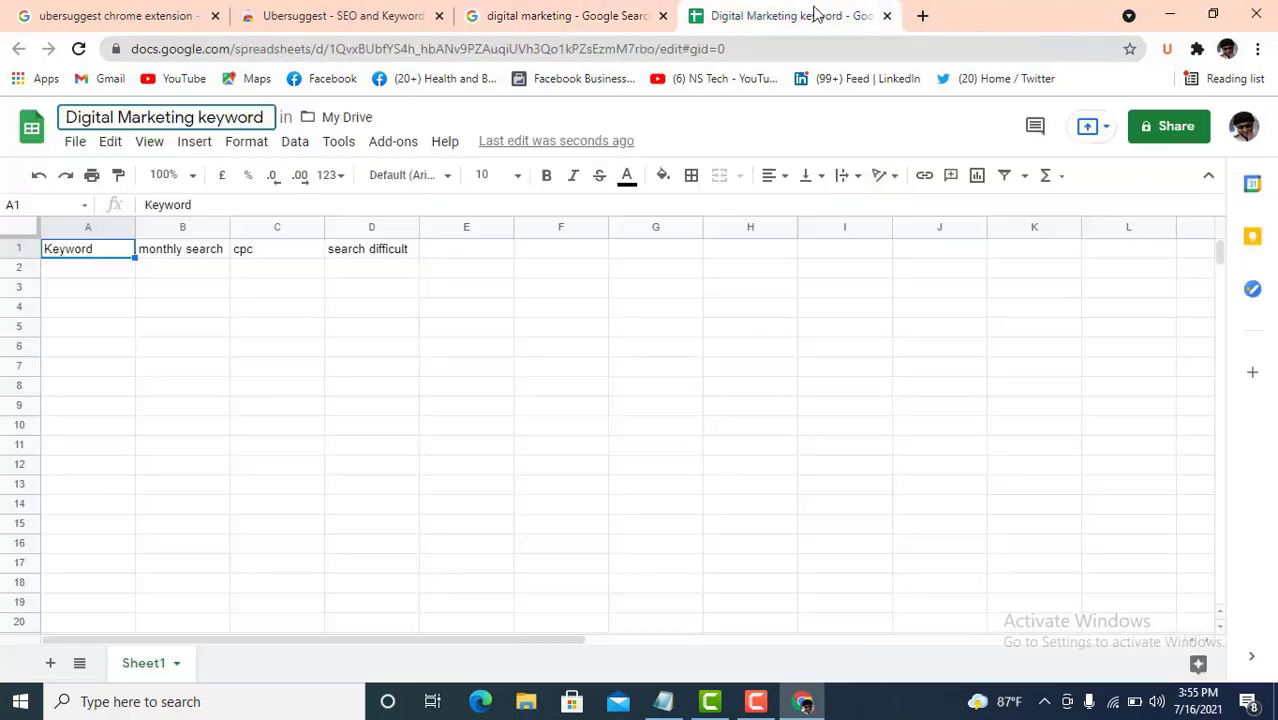
- Paste the copied keyword data into A2:D11 and check the first row's values
left_click_drag(91, 274, 417, 634)
key("ctrl+v")
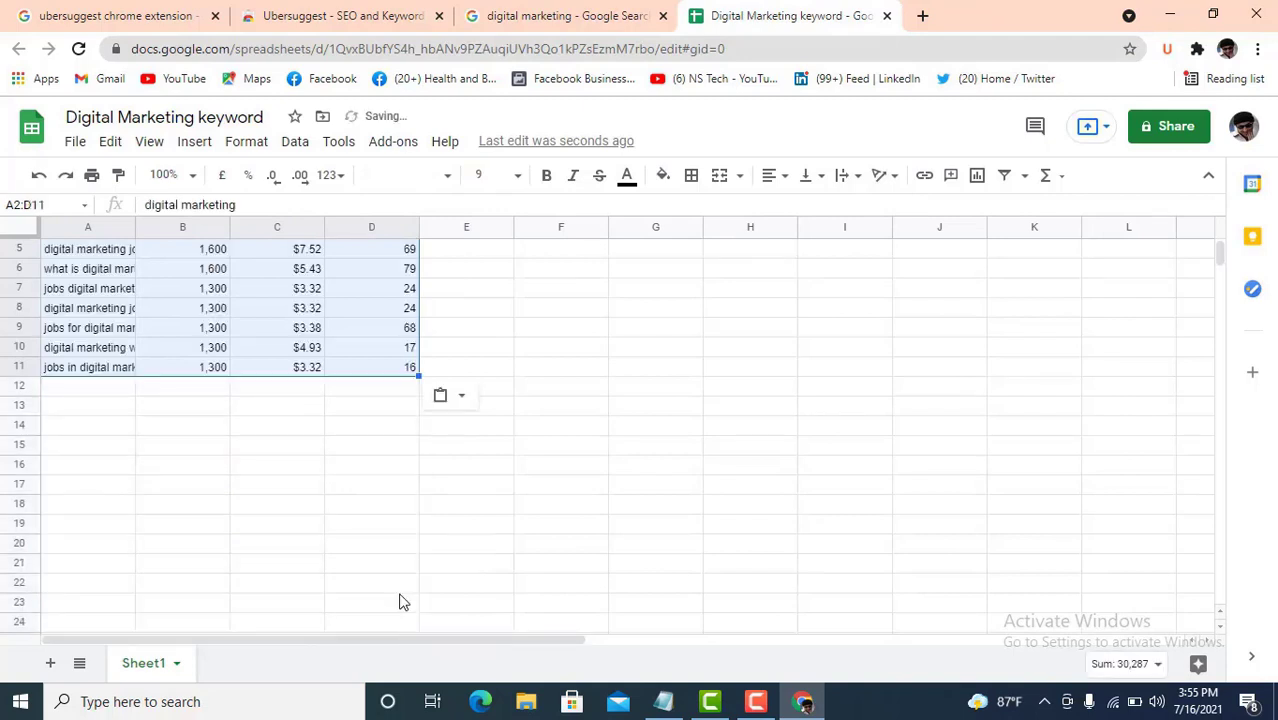
scroll(400, 580, "up", 2)
left_click(495, 350)
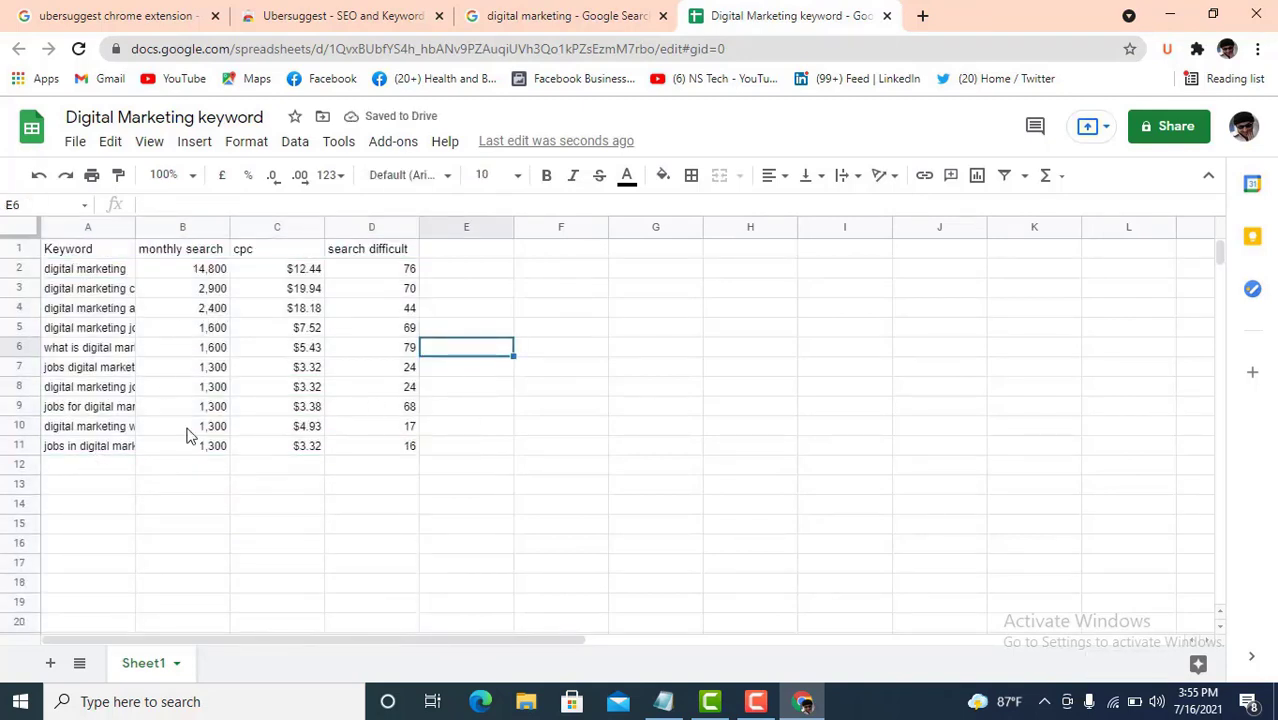
left_click(92, 275)
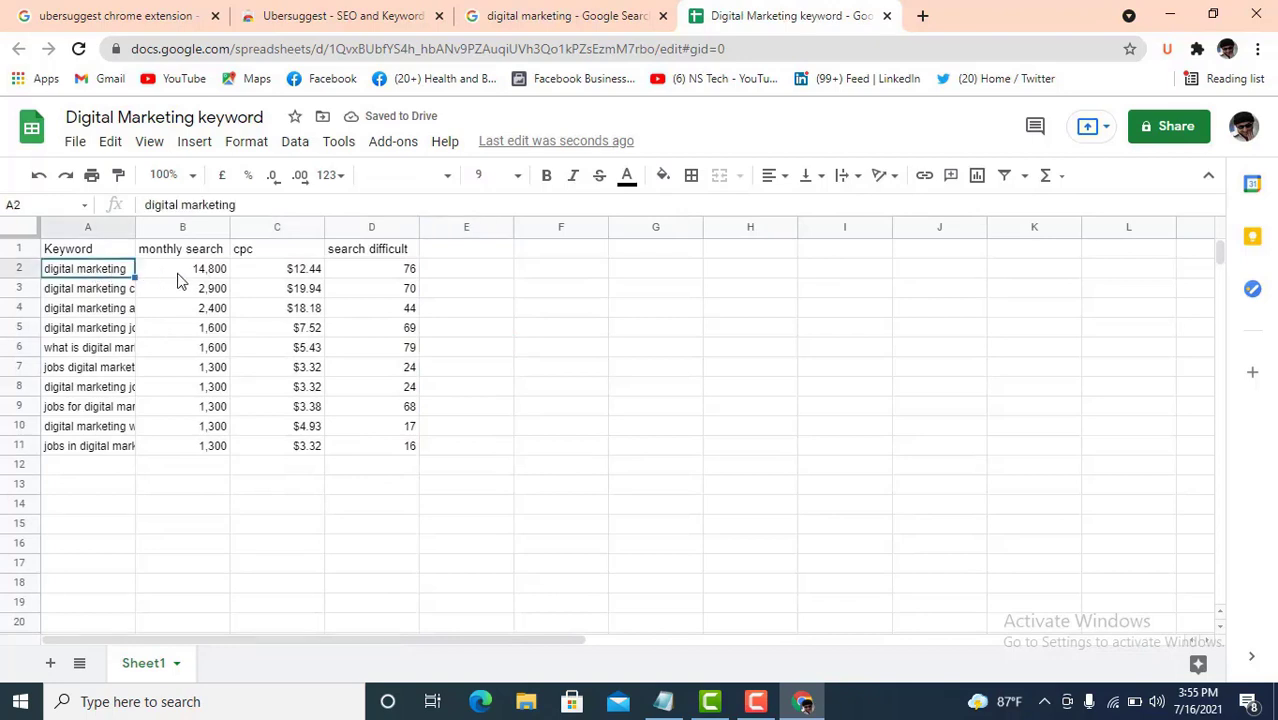
left_click(286, 273)
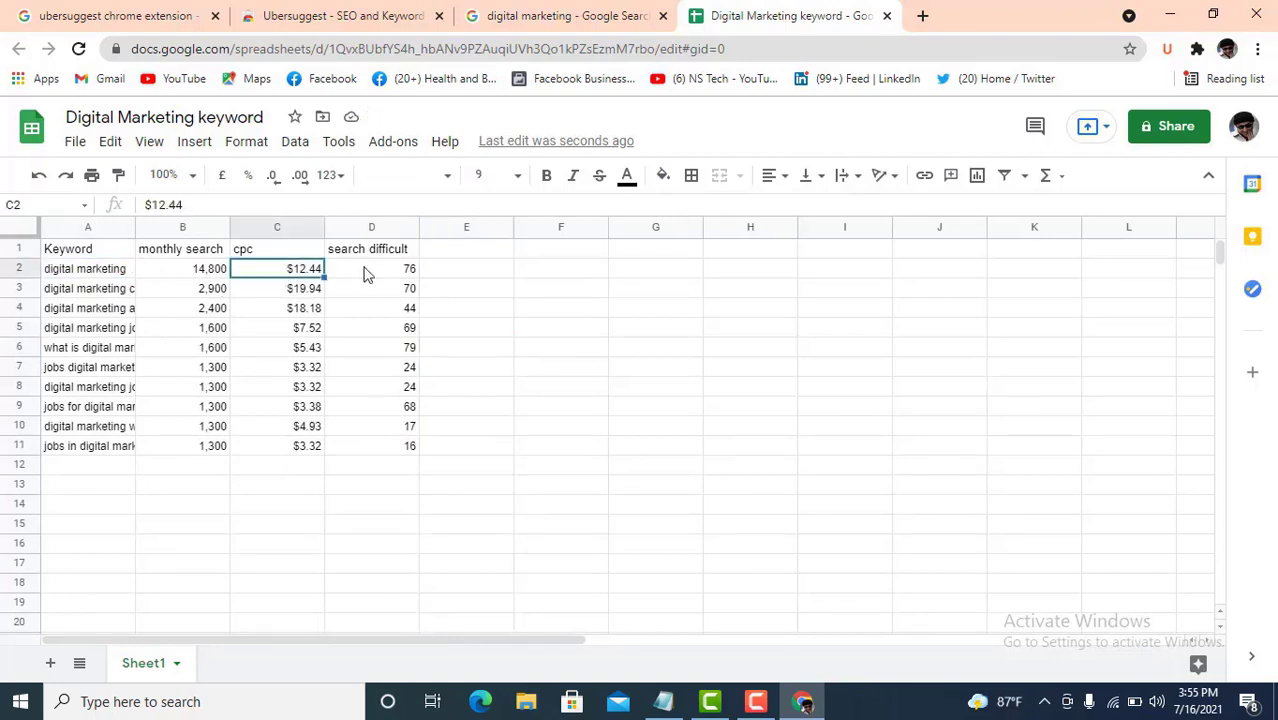
left_click(392, 272)
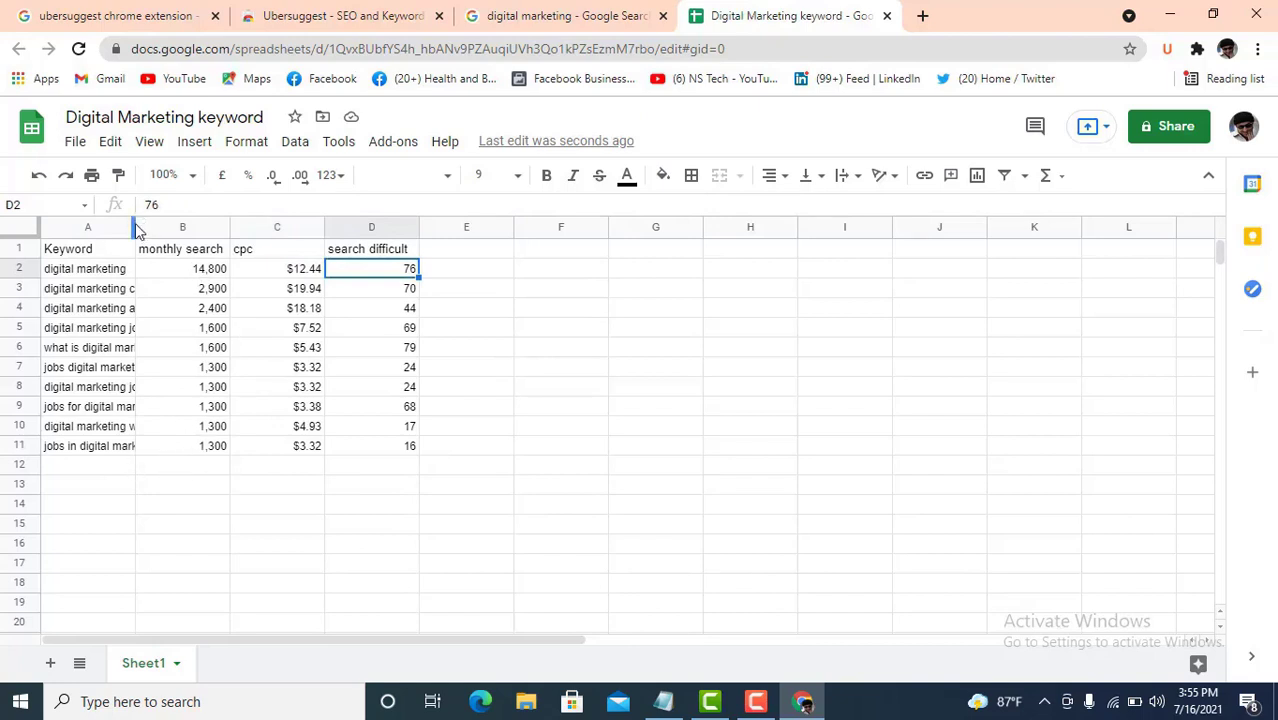
- Widen column A so full keywords show, and check difficulty and volume values
left_click_drag(136, 226, 162, 228)
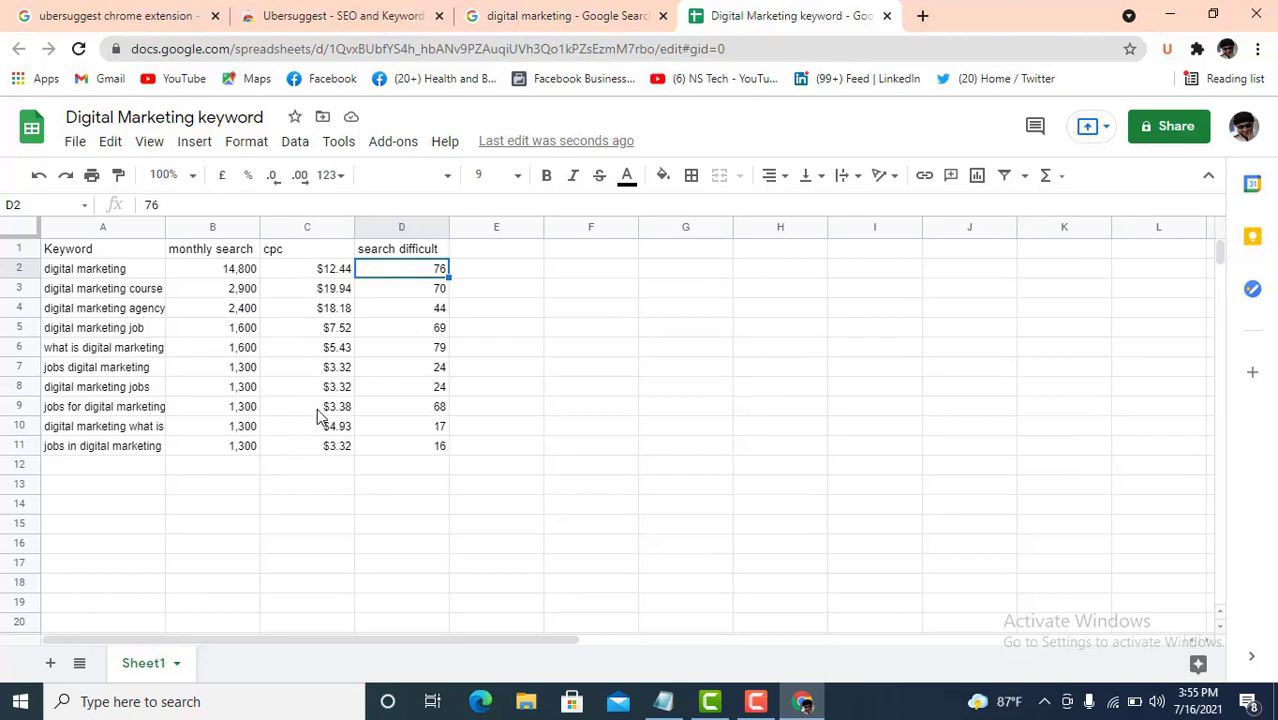
left_click(422, 330)
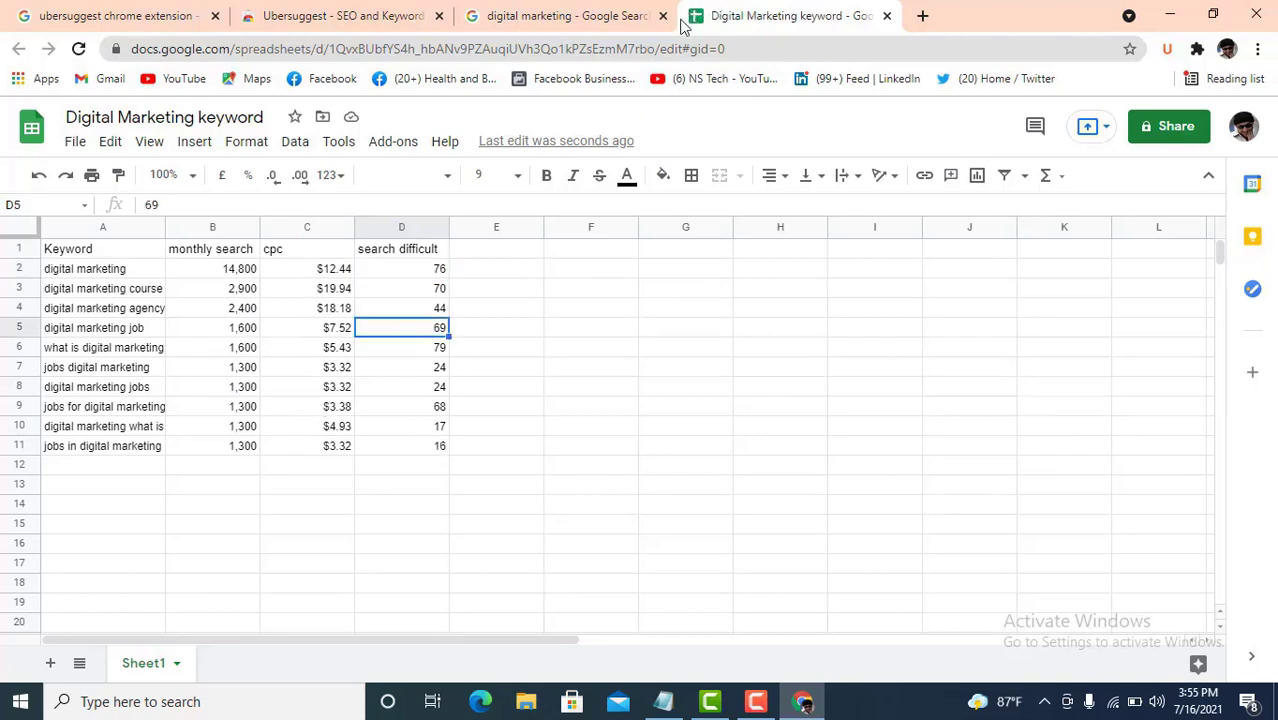
left_click(429, 277)
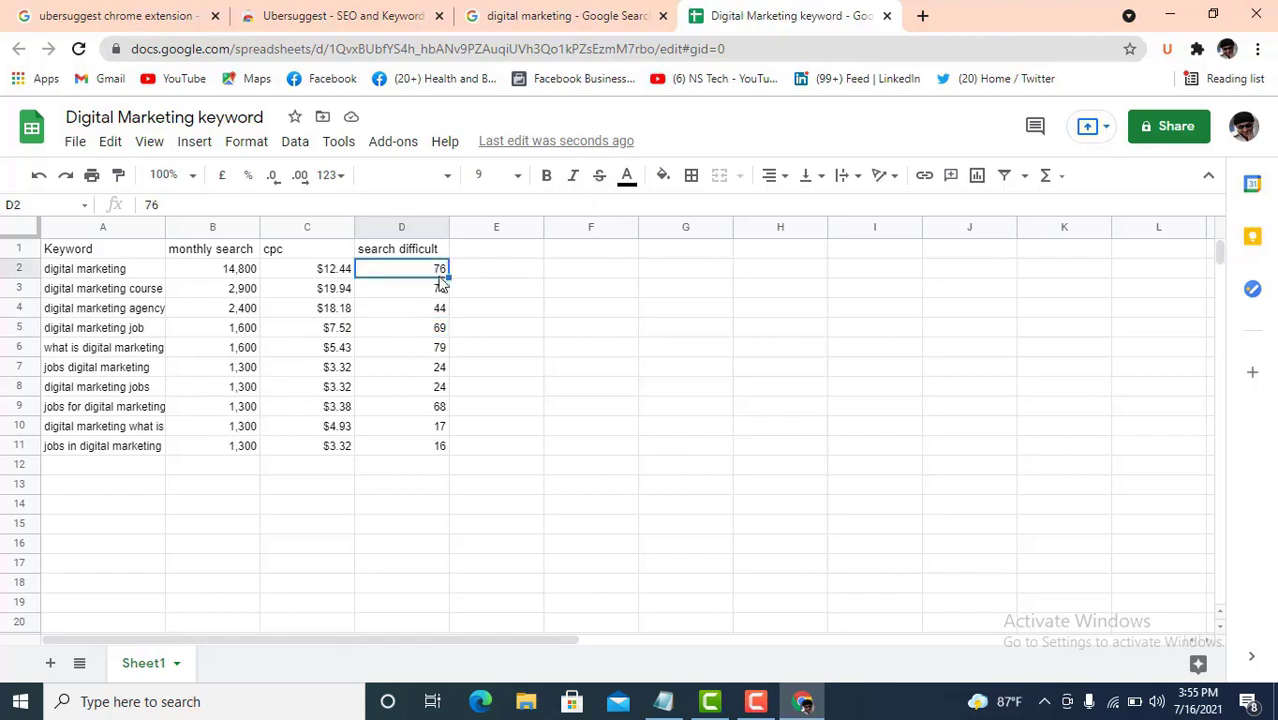
left_click(428, 352)
left_click(243, 354)
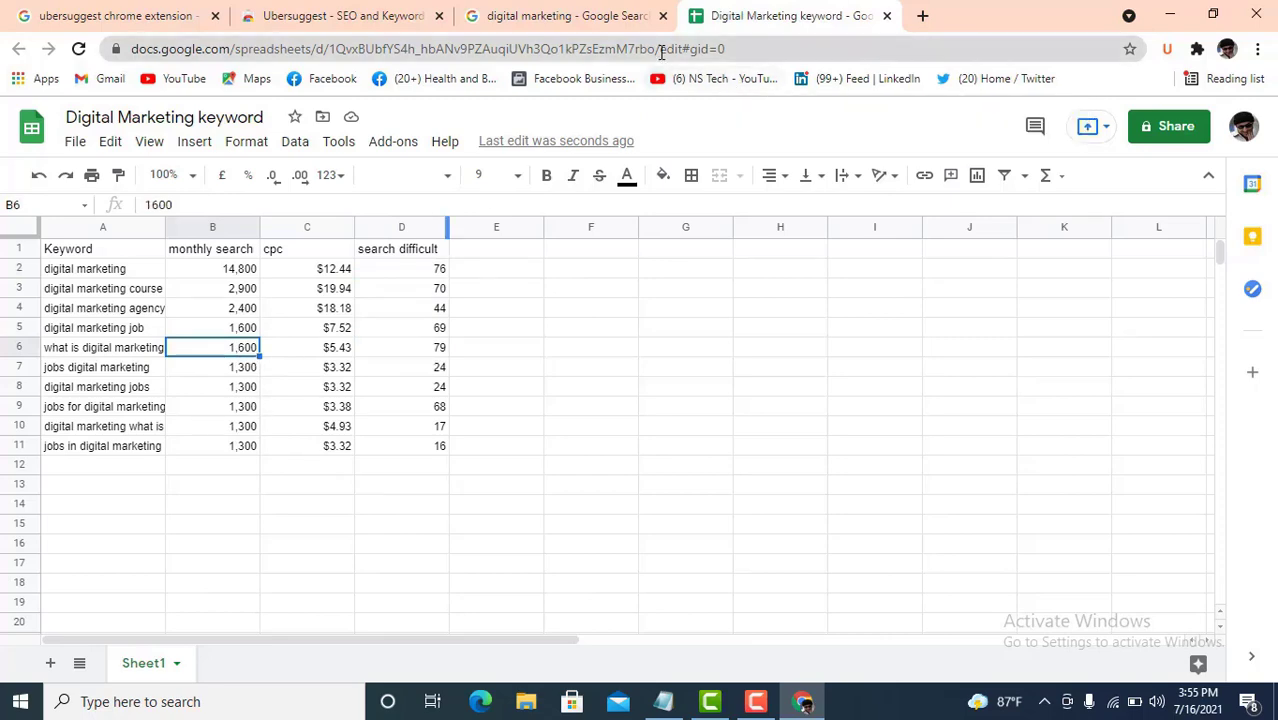
left_click(585, 18)
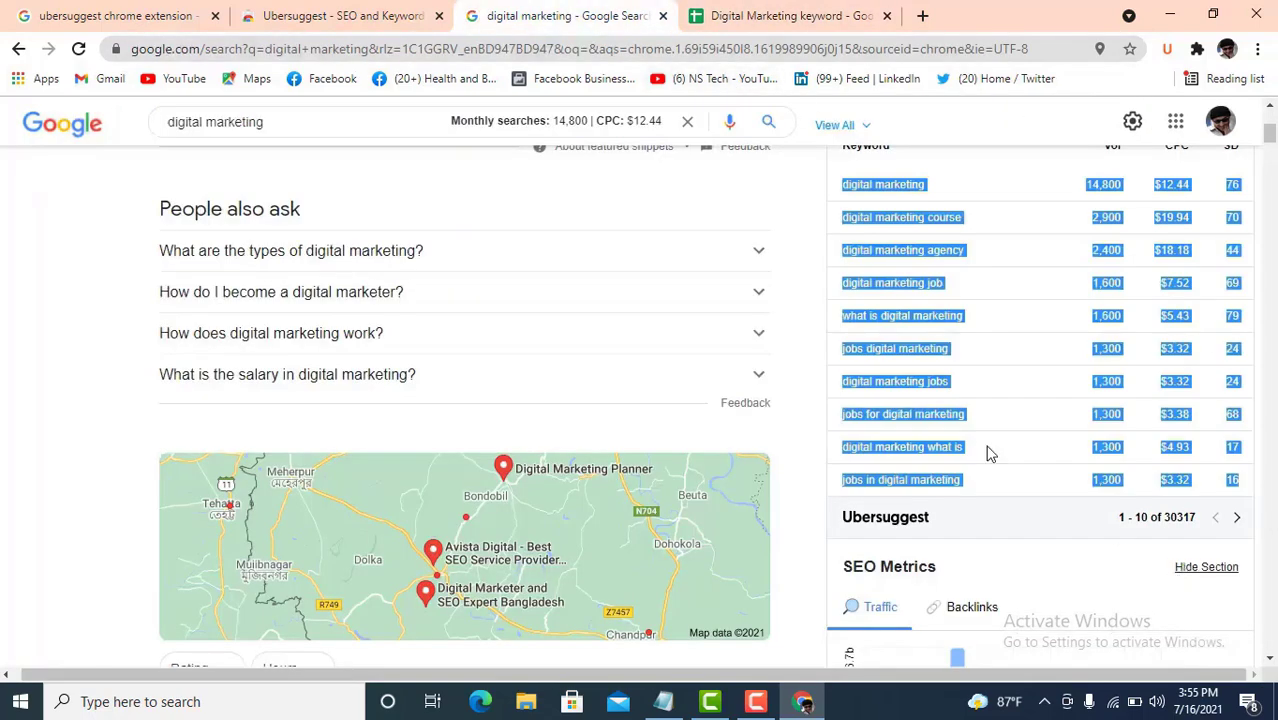
scroll(801, 373, "up", 2)
scroll(880, 388, "down", 2)
- Clear the keyword table selection and scroll back to the Ubersuggest panel
scroll(920, 235, "up", 1)
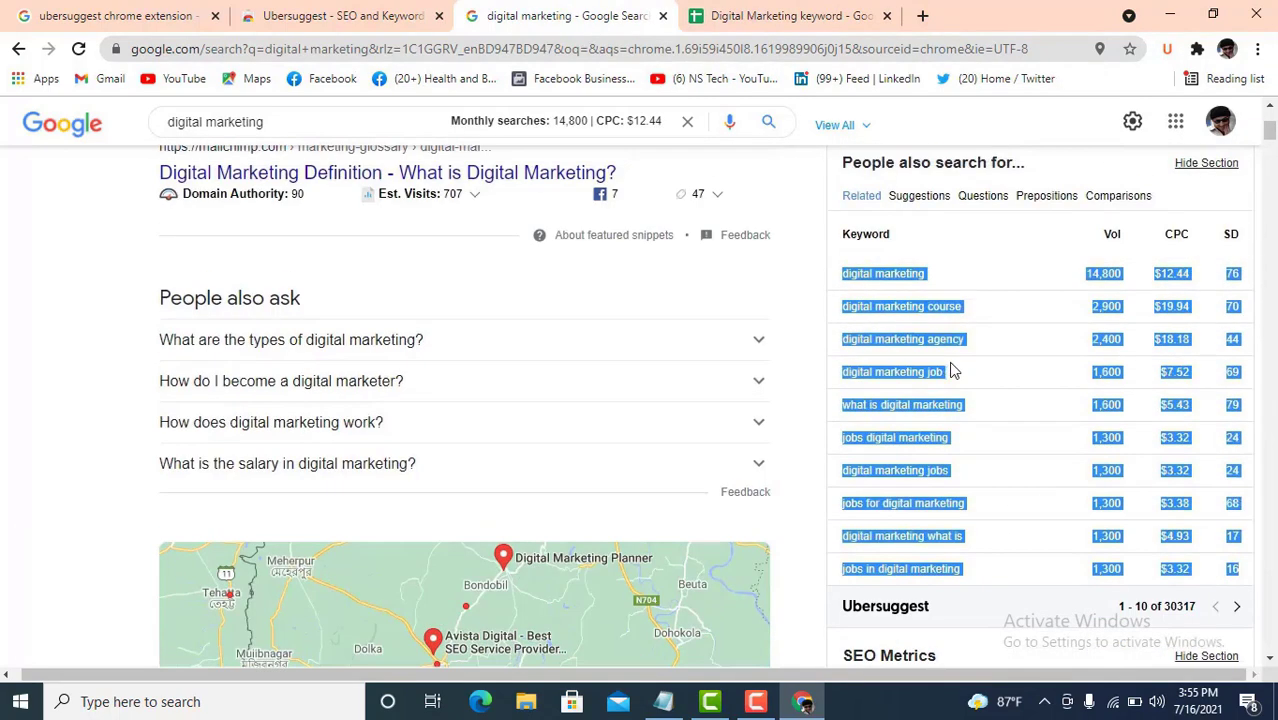
left_click(983, 257)
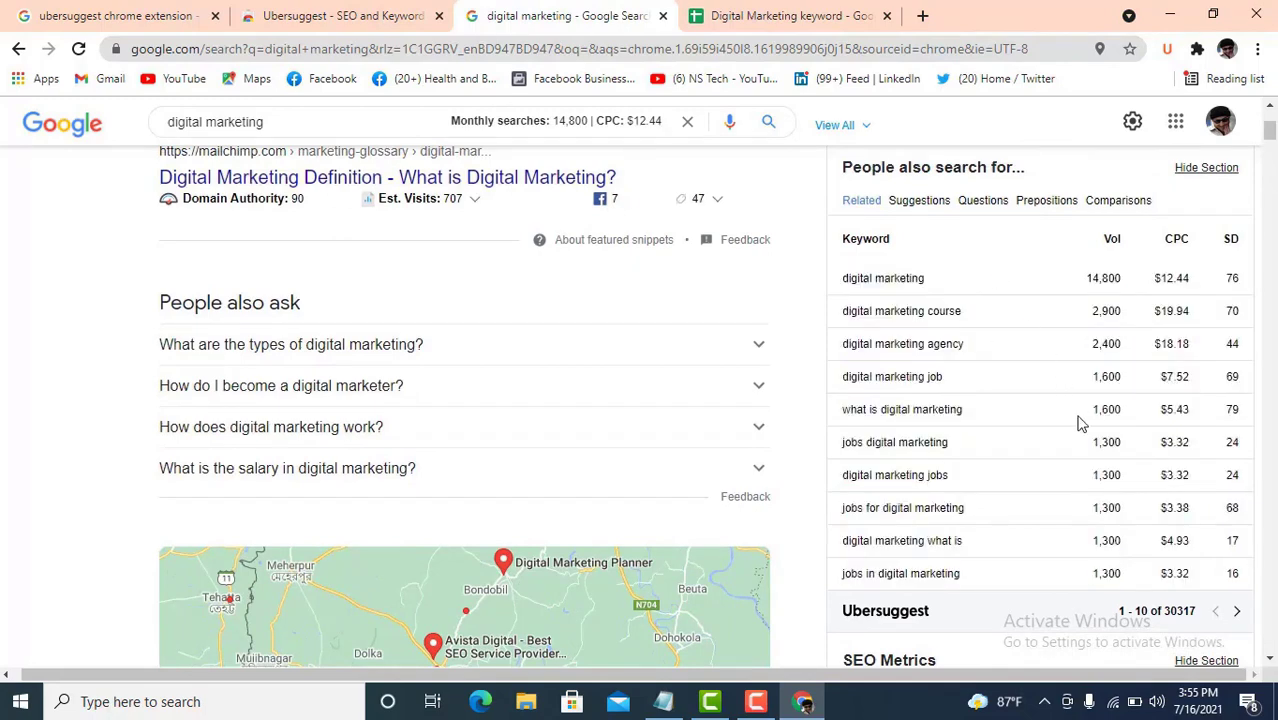
scroll(1080, 424, "down", 1)
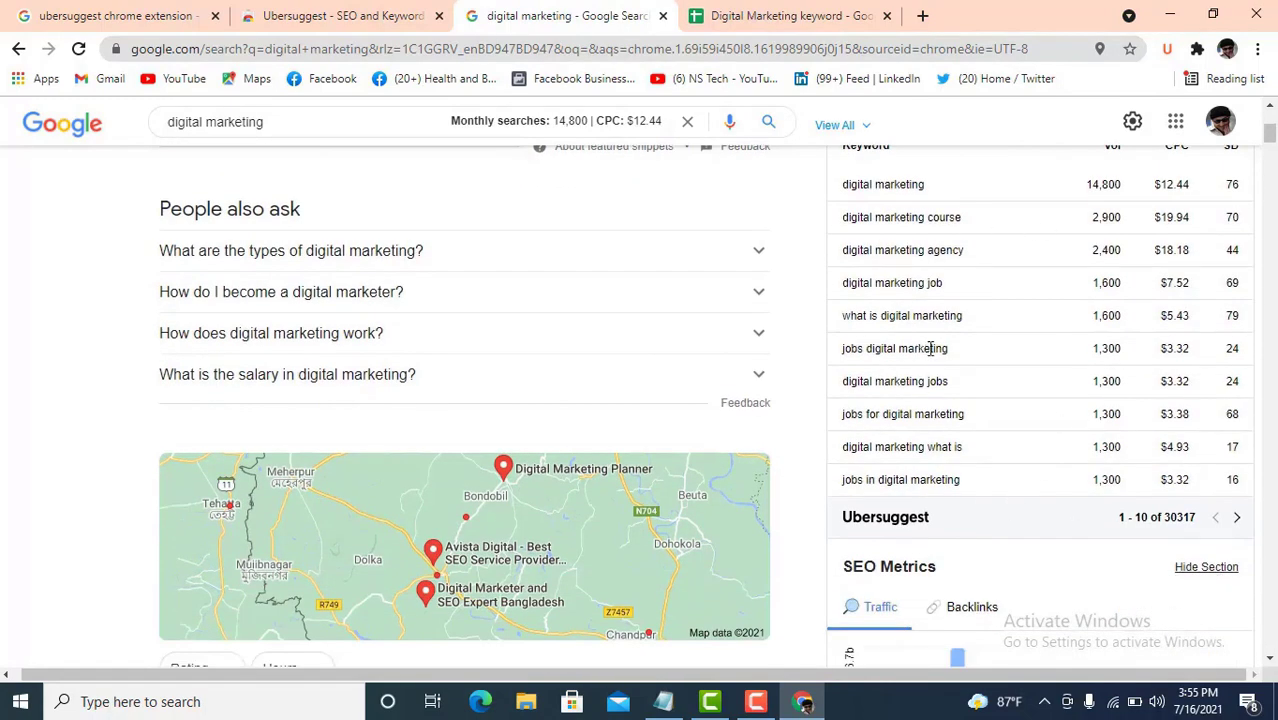
scroll(1020, 386, "up", 2)
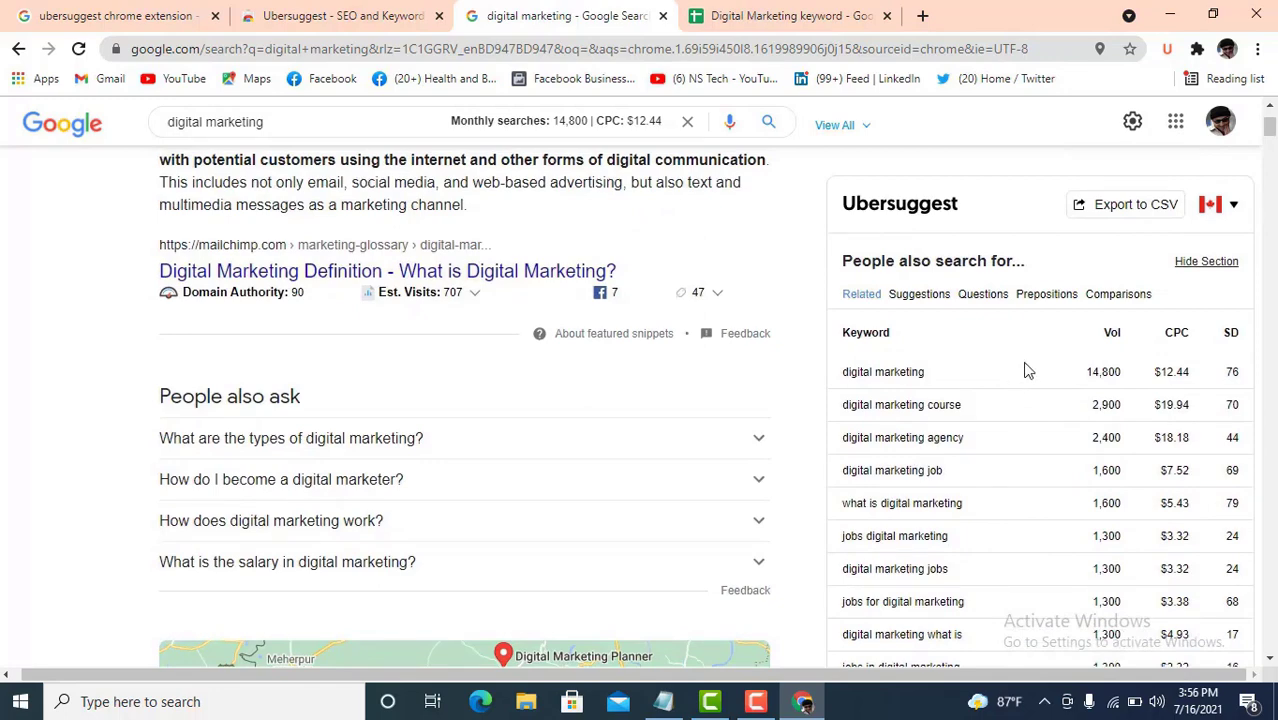
scroll(1055, 397, "down", 2)
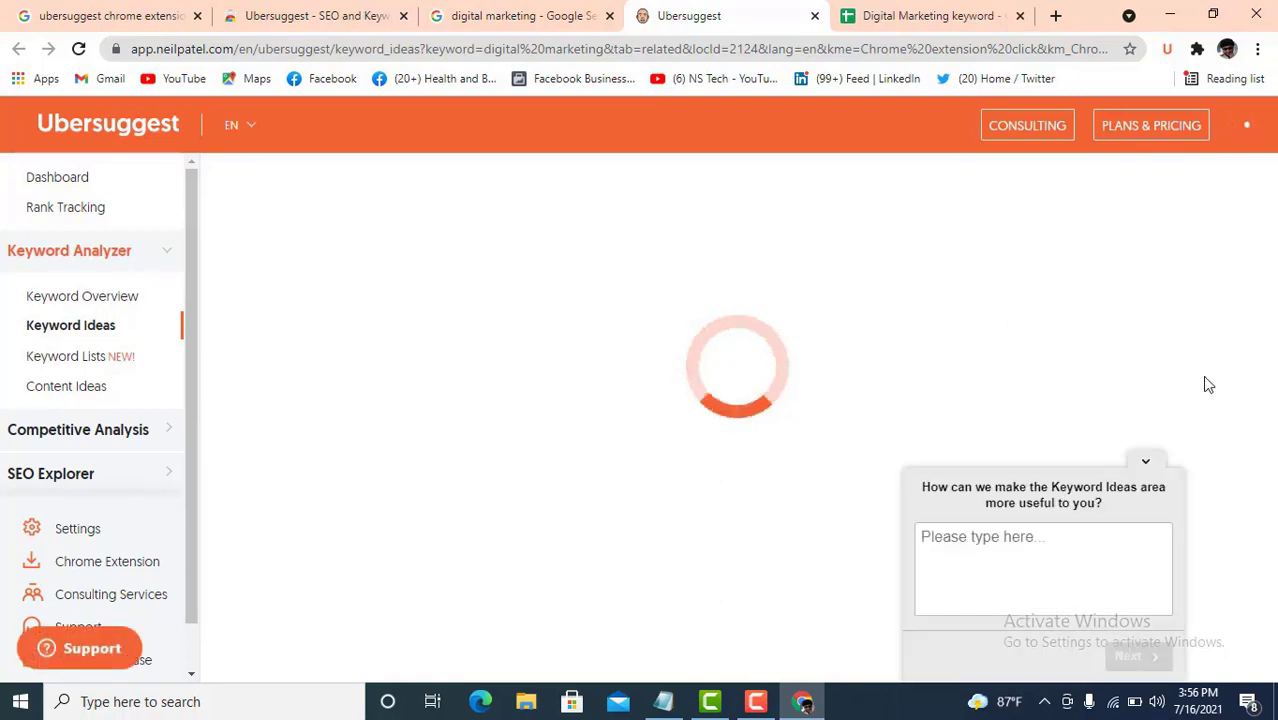
- Dismiss the feedback survey and start free Ubersuggest registration with Google
left_click(1146, 466)
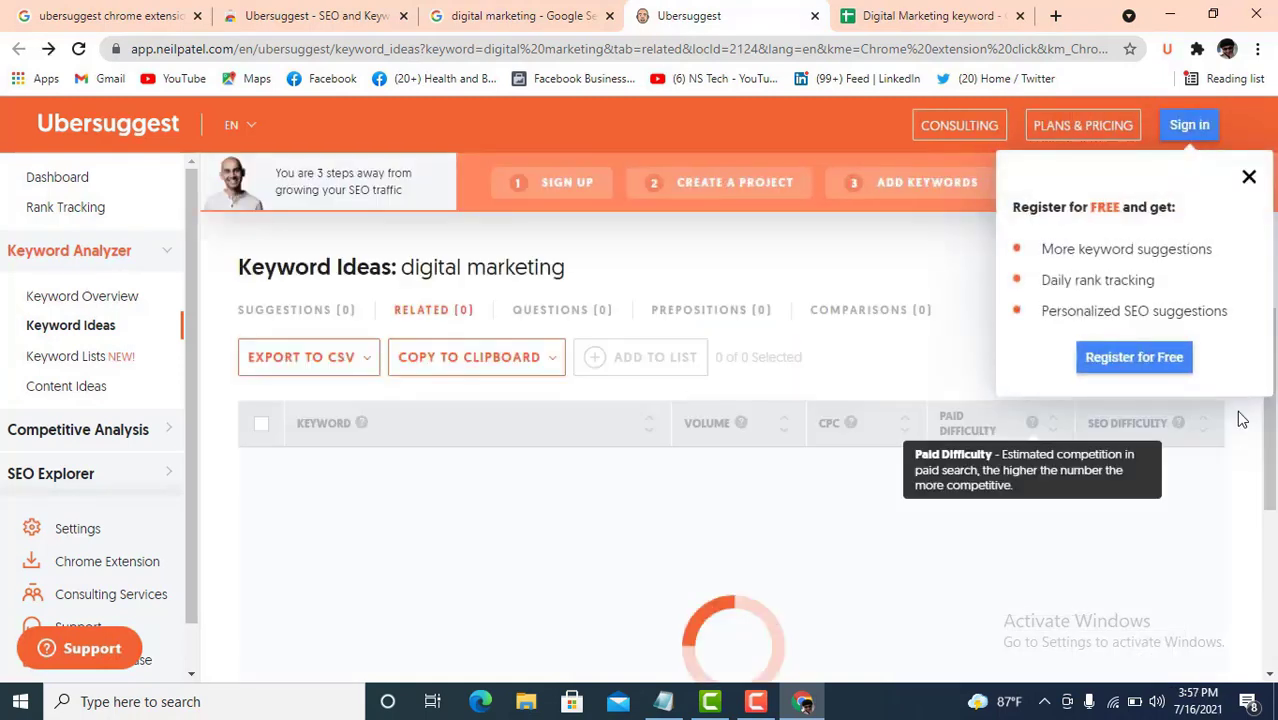
left_click(1158, 367)
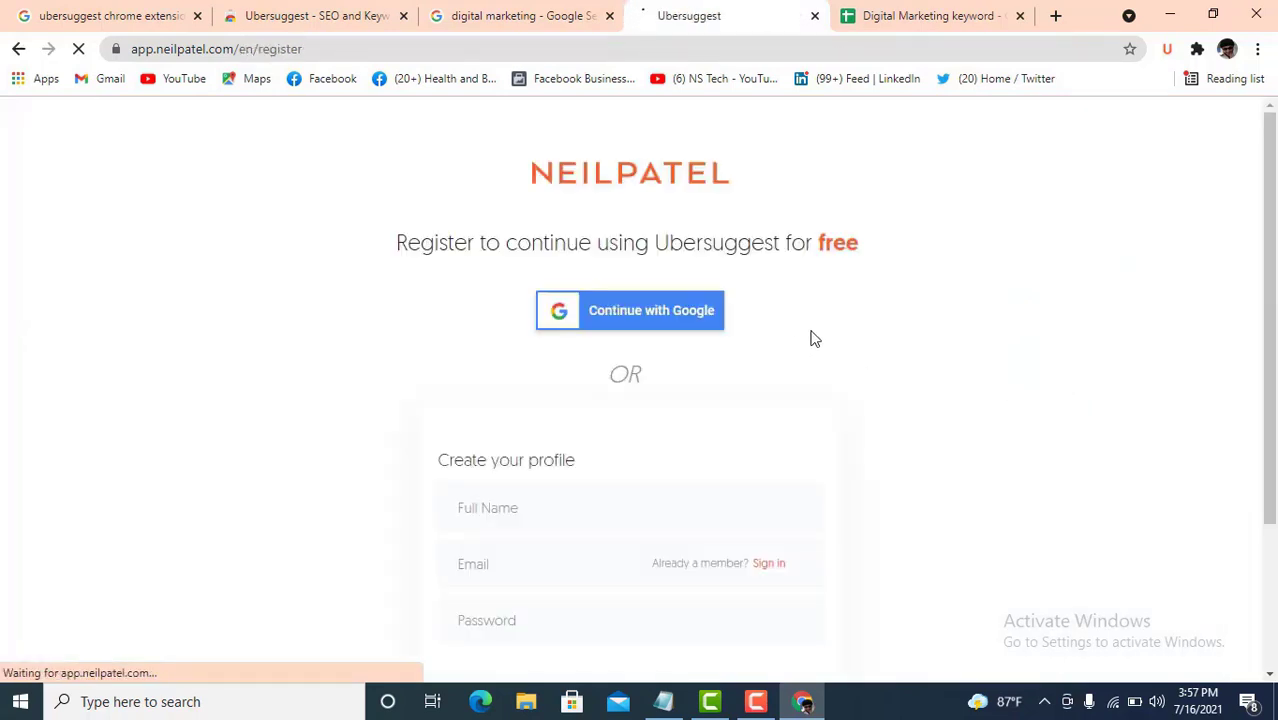
left_click(650, 322)
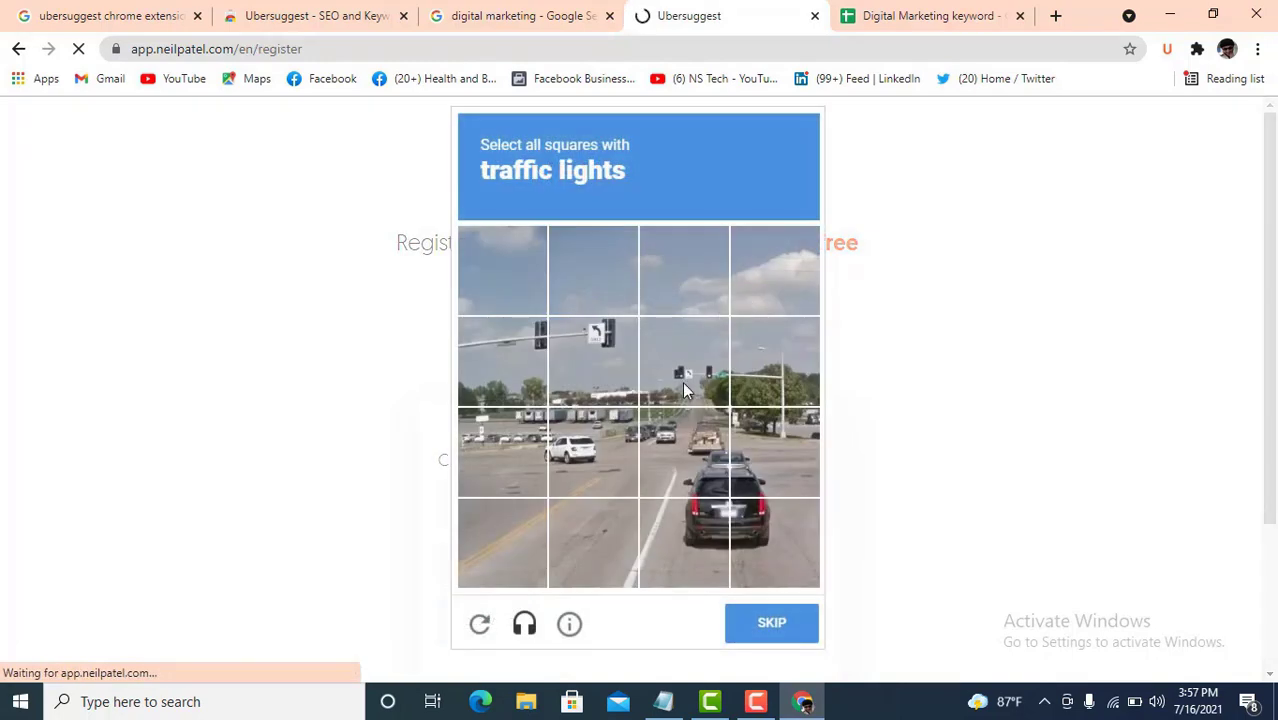
- Solve the traffic-lights captcha and continue registering with the Google account
left_click(573, 365)
left_click(506, 366)
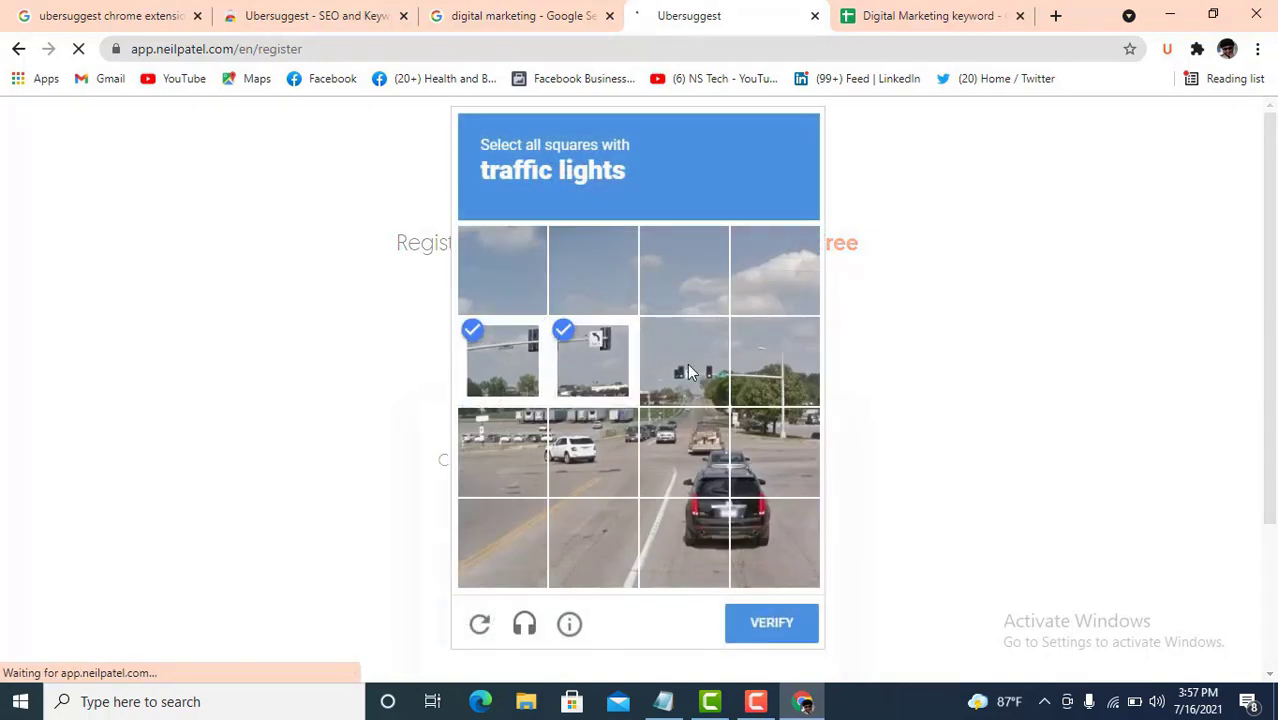
left_click(684, 363)
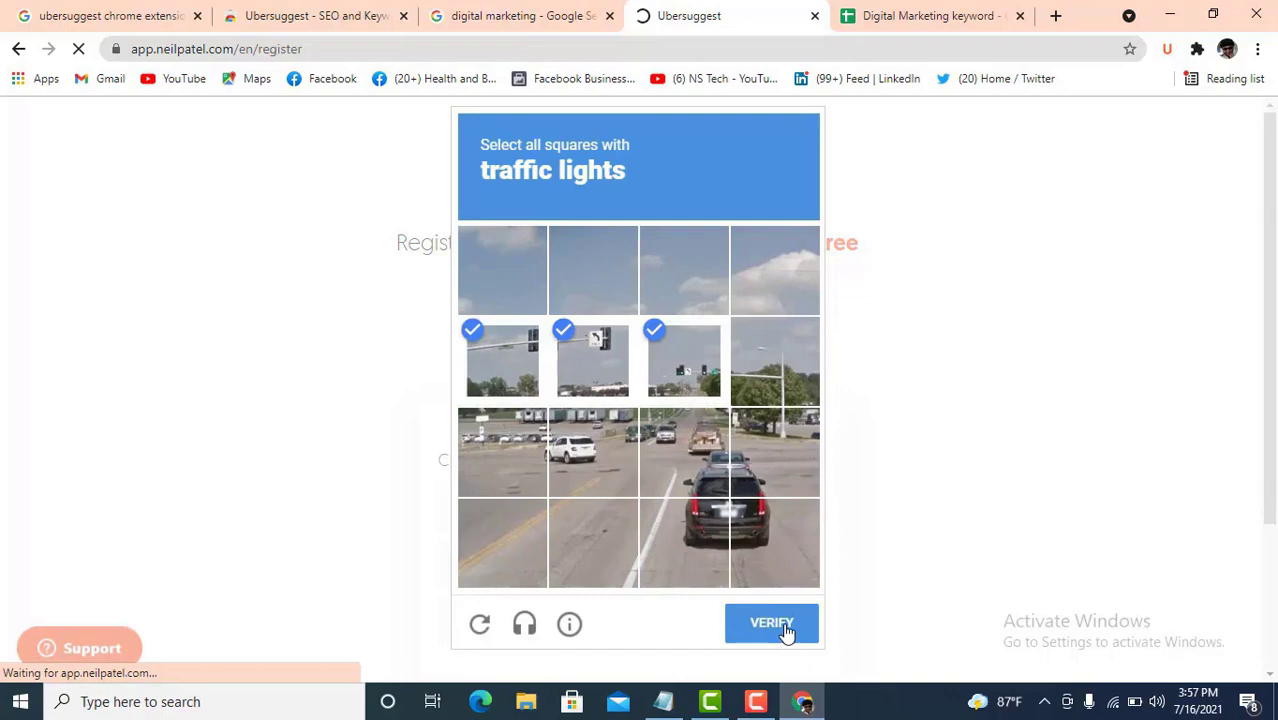
left_click(785, 625)
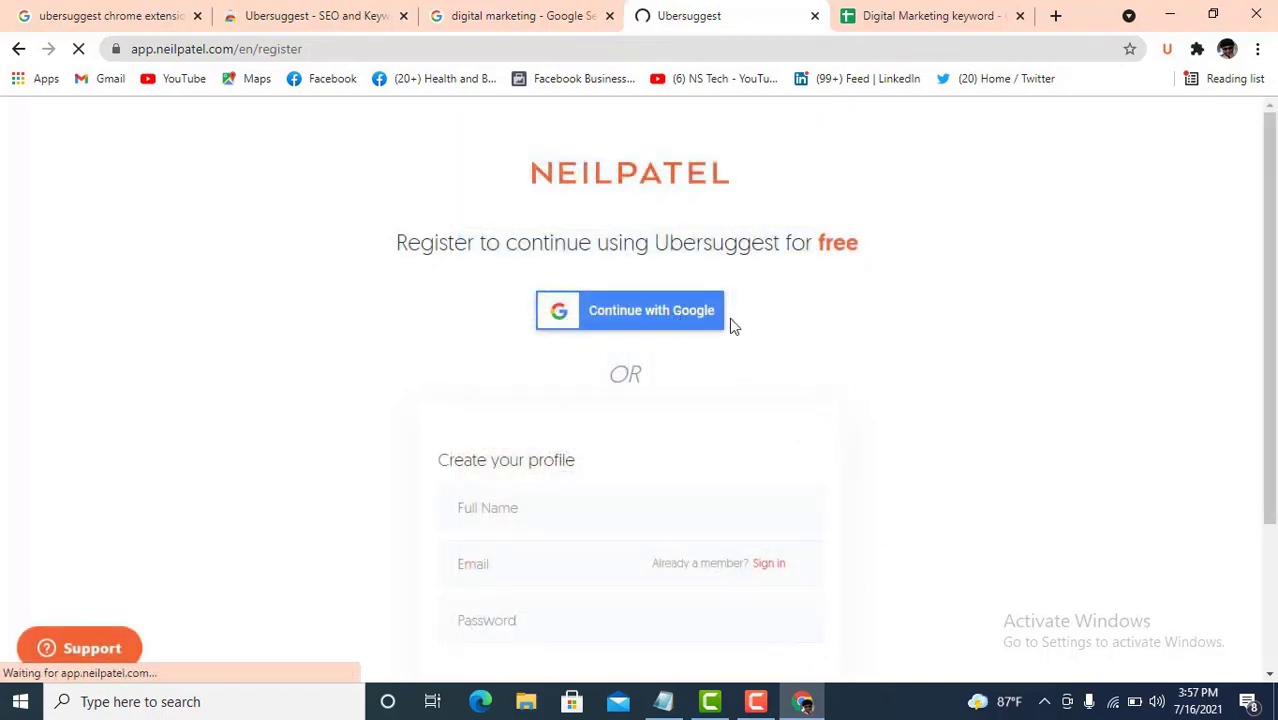
scroll(662, 411, "down", 3)
scroll(679, 414, "up", 2)
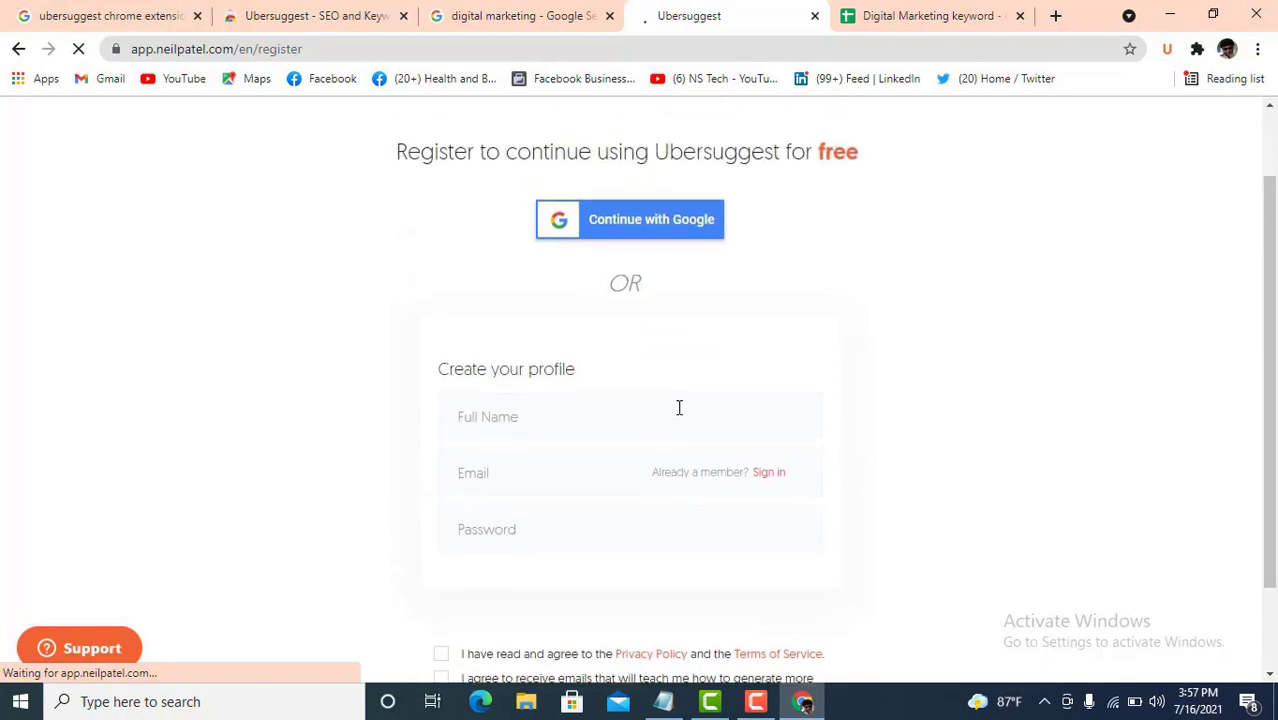
scroll(678, 407, "down", 3)
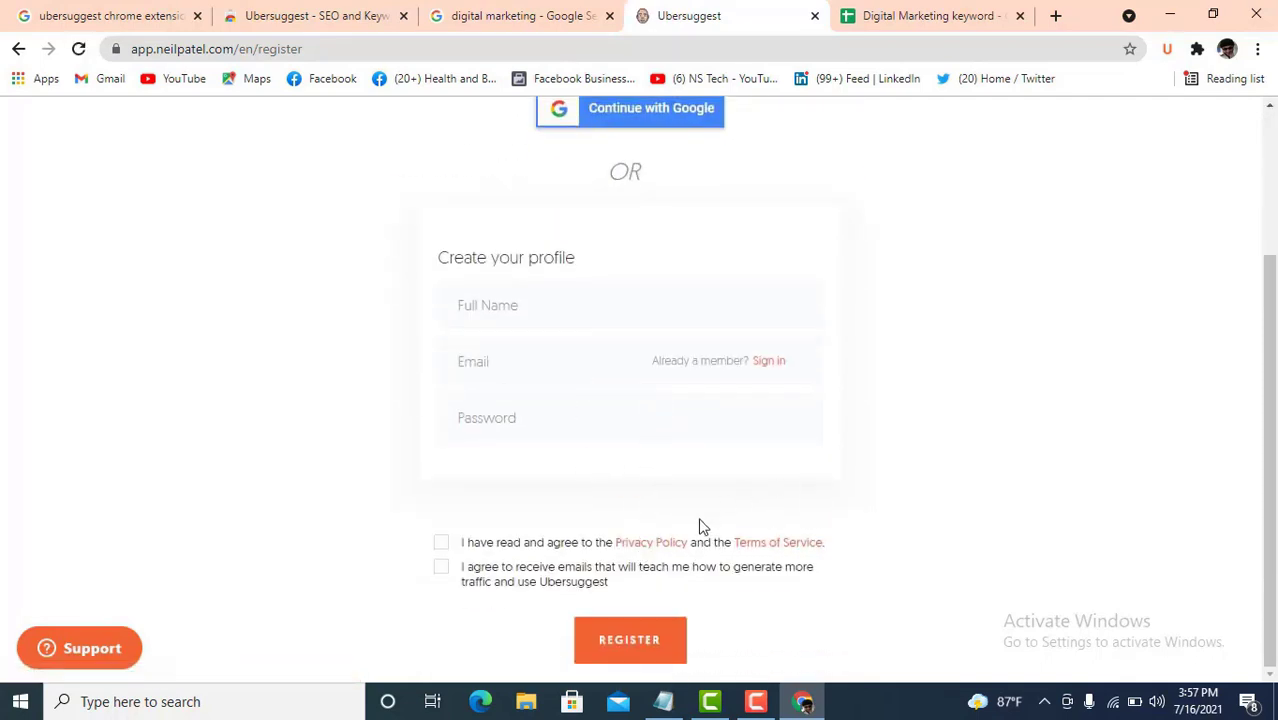
scroll(702, 525, "up", 2)
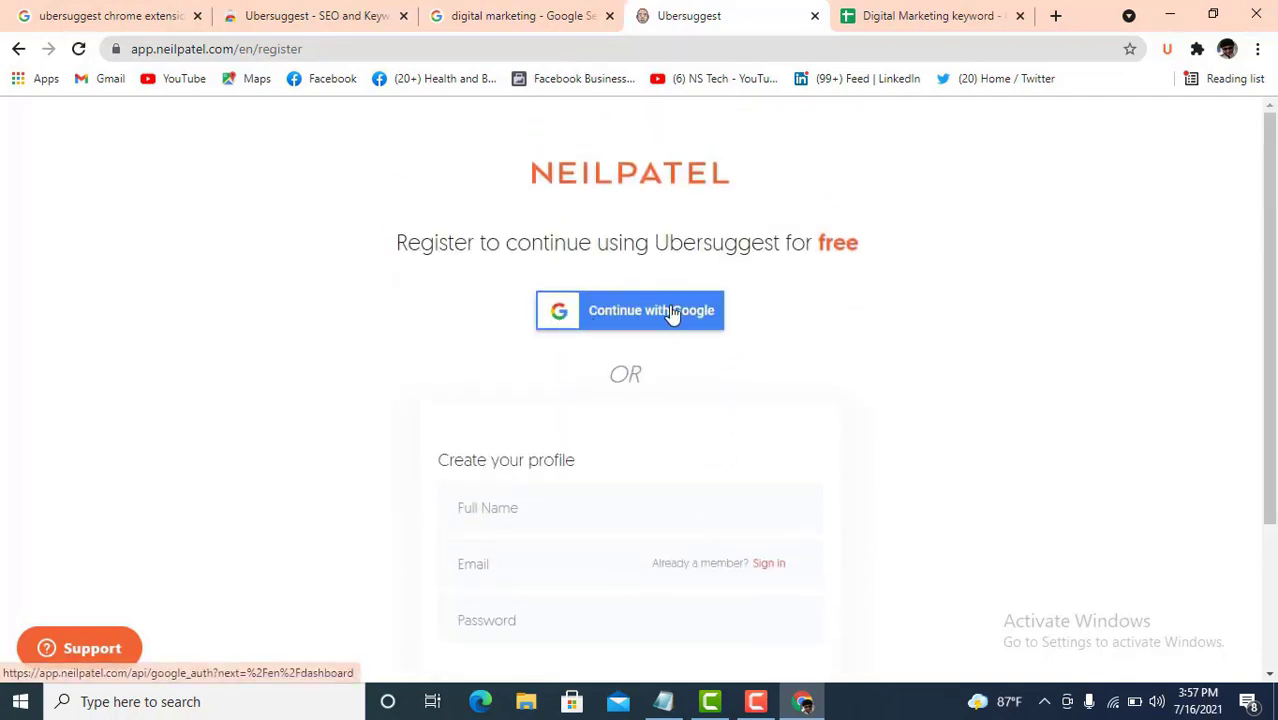
left_click(672, 313)
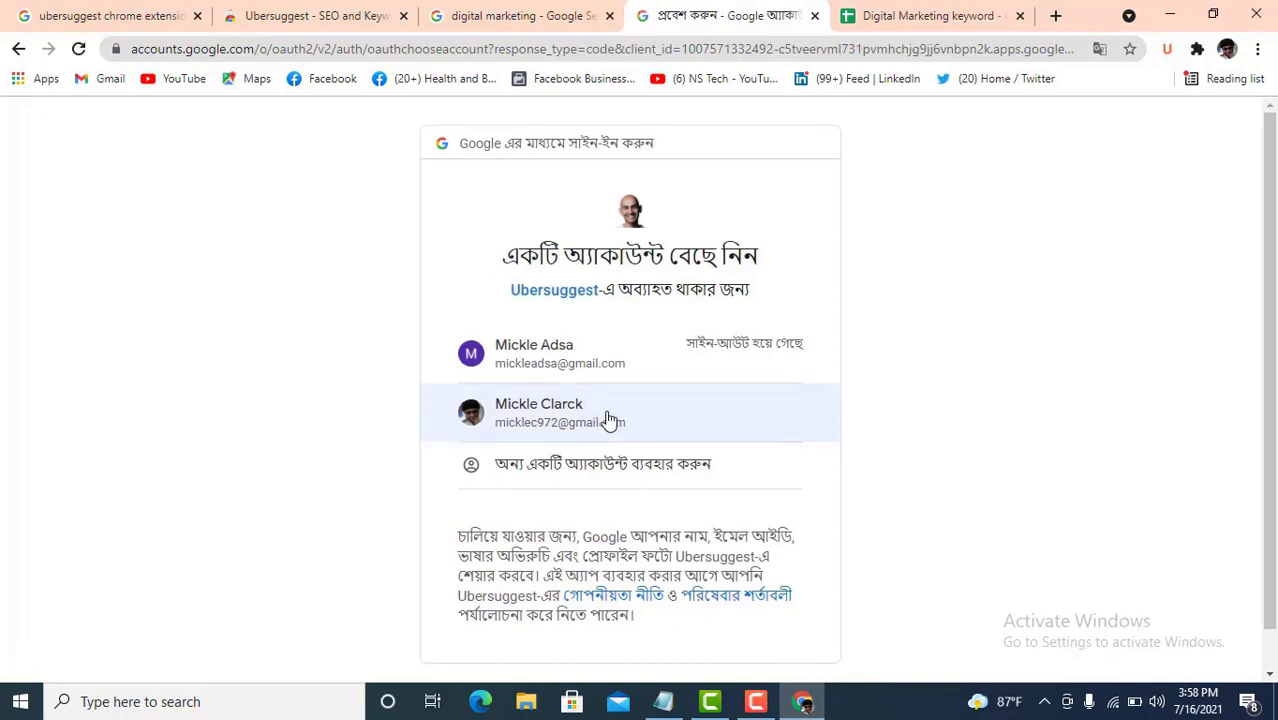
- Choose the Google account in the account chooser to sign in to Ubersuggest
scroll(610, 420, "down", 1)
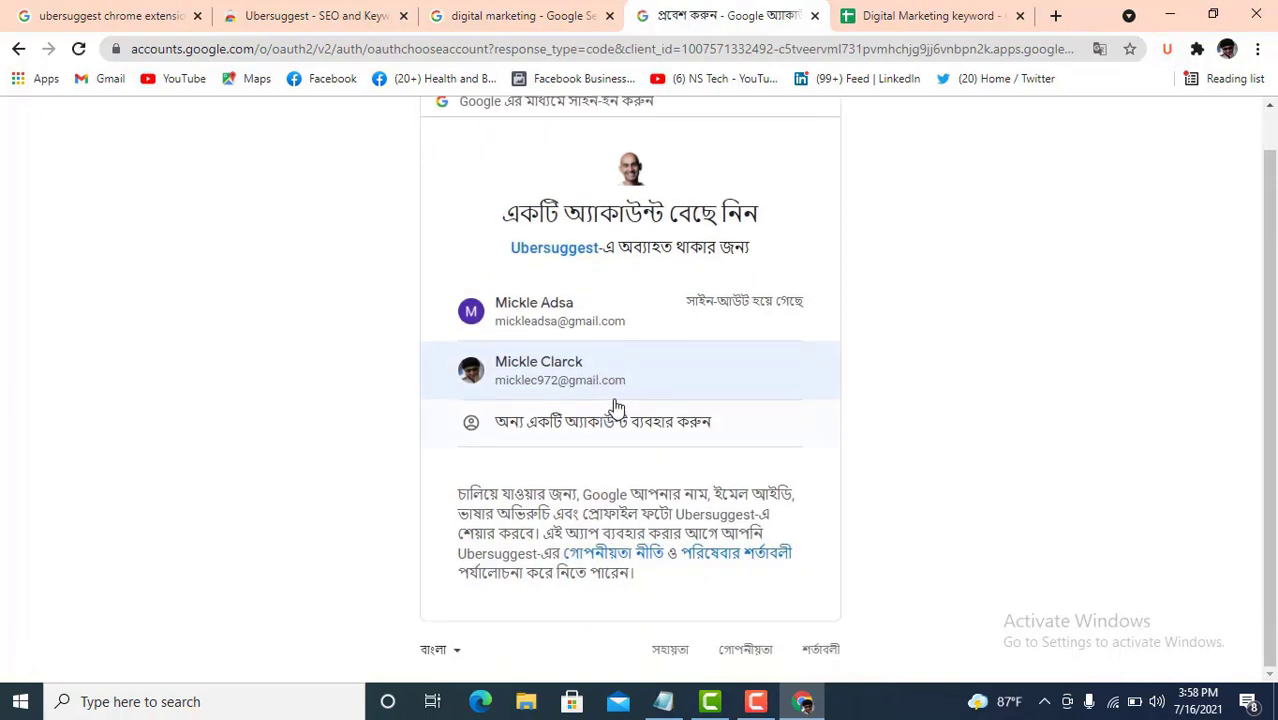
left_click(619, 383)
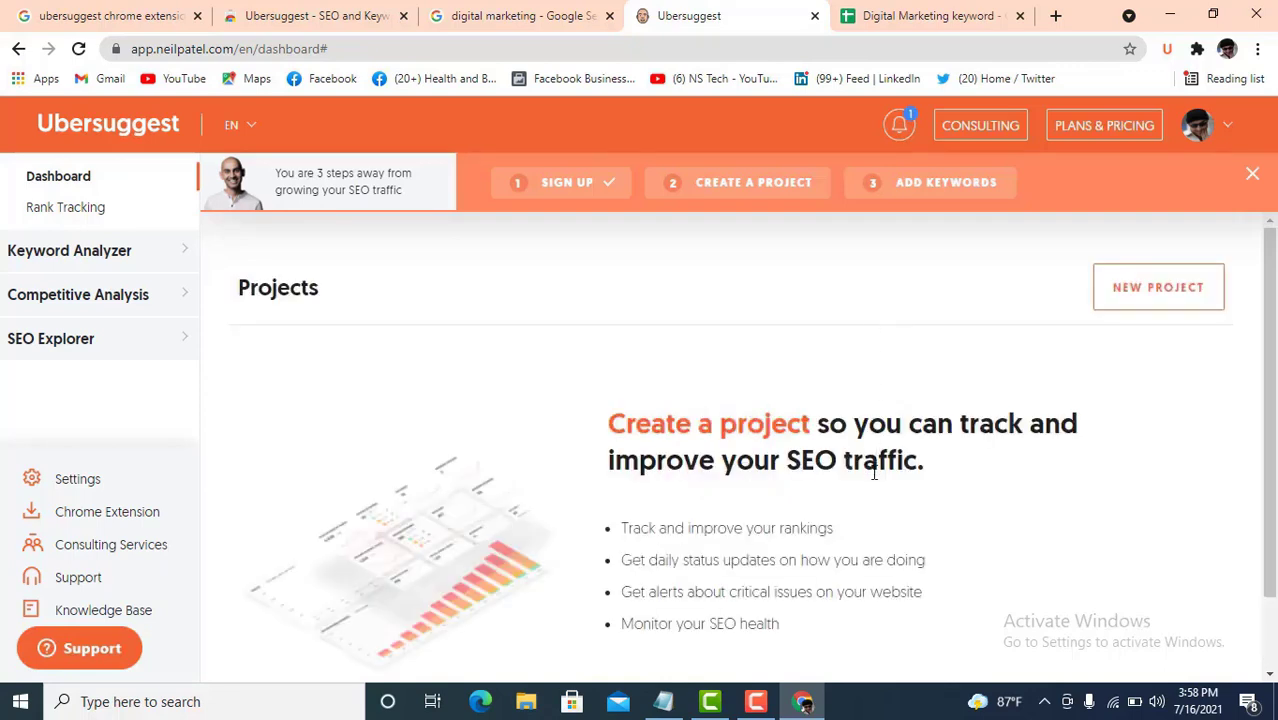
scroll(804, 463, "down", 1)
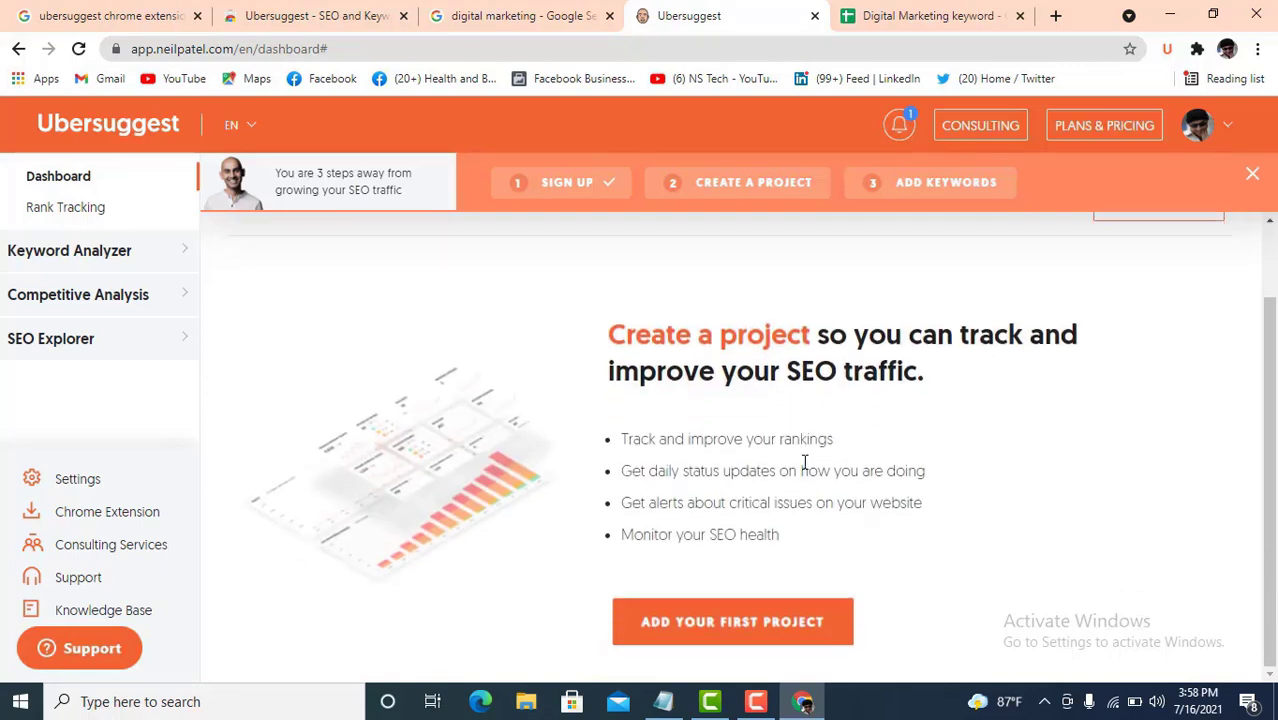
scroll(804, 463, "up", 1)
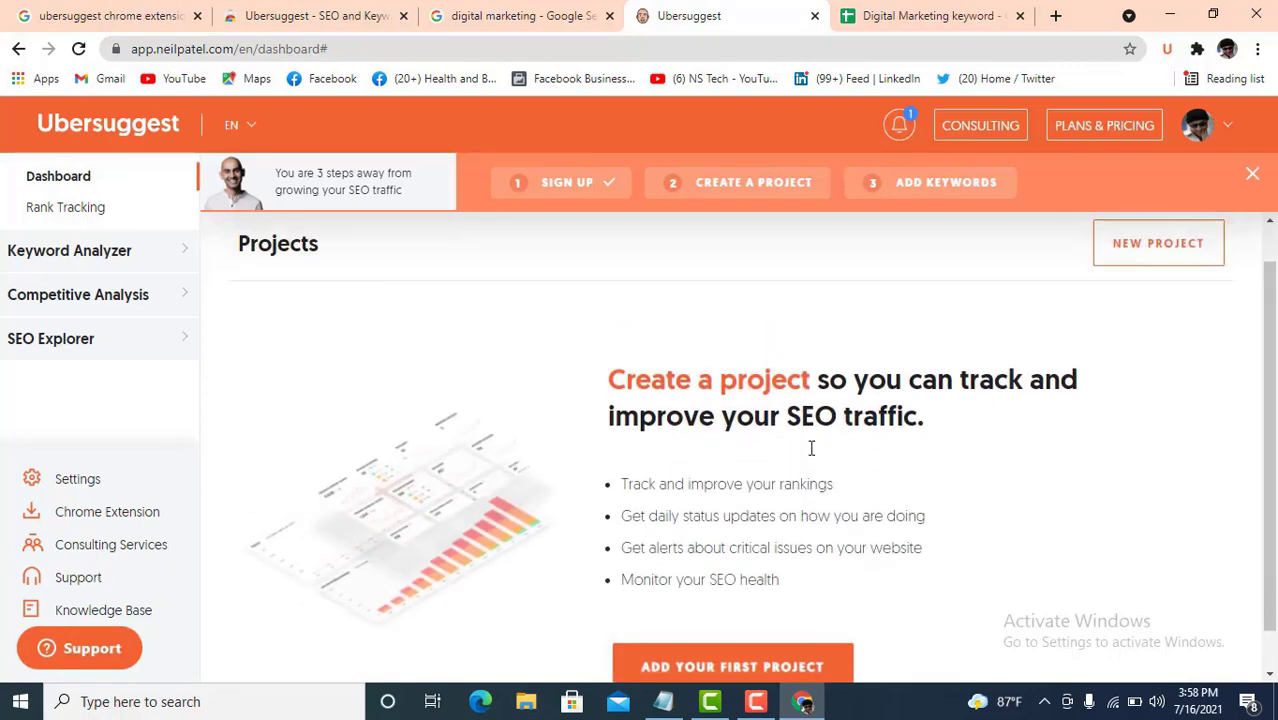
- Open Ubersuggest's full Keyword Ideas list for digital marketing and dismiss the welcome guide
left_click(522, 16)
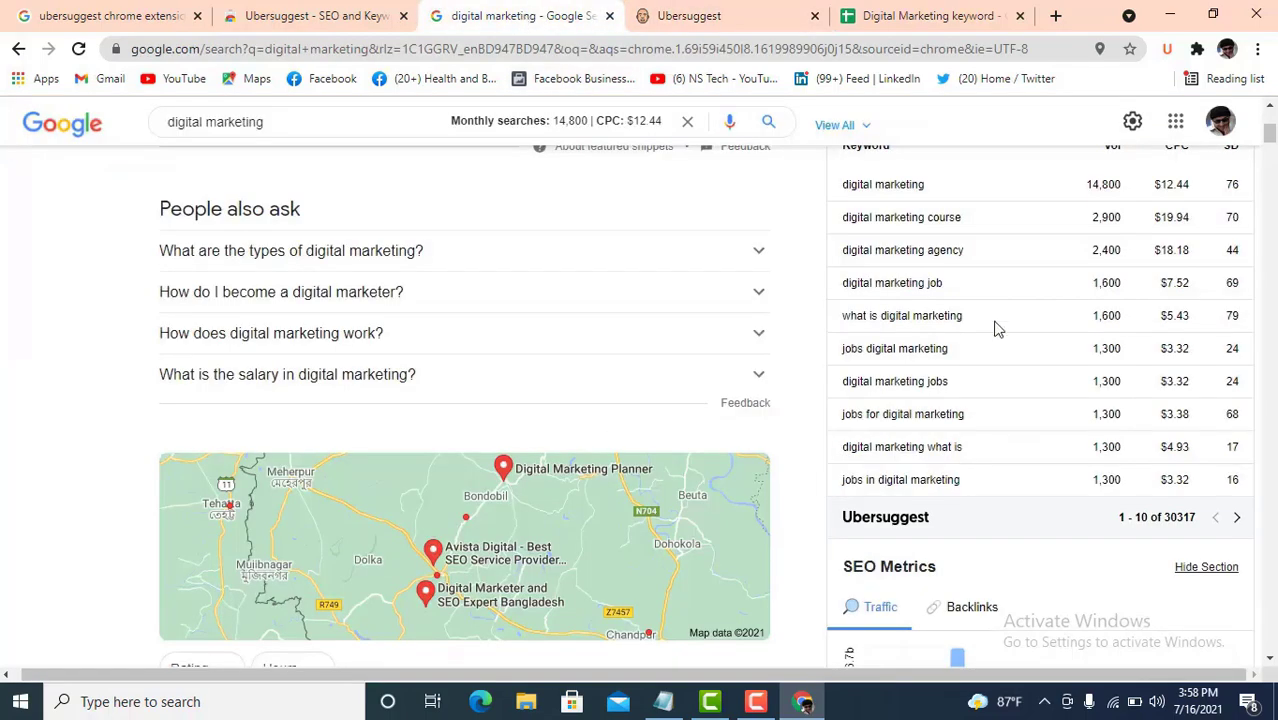
left_click(1238, 521)
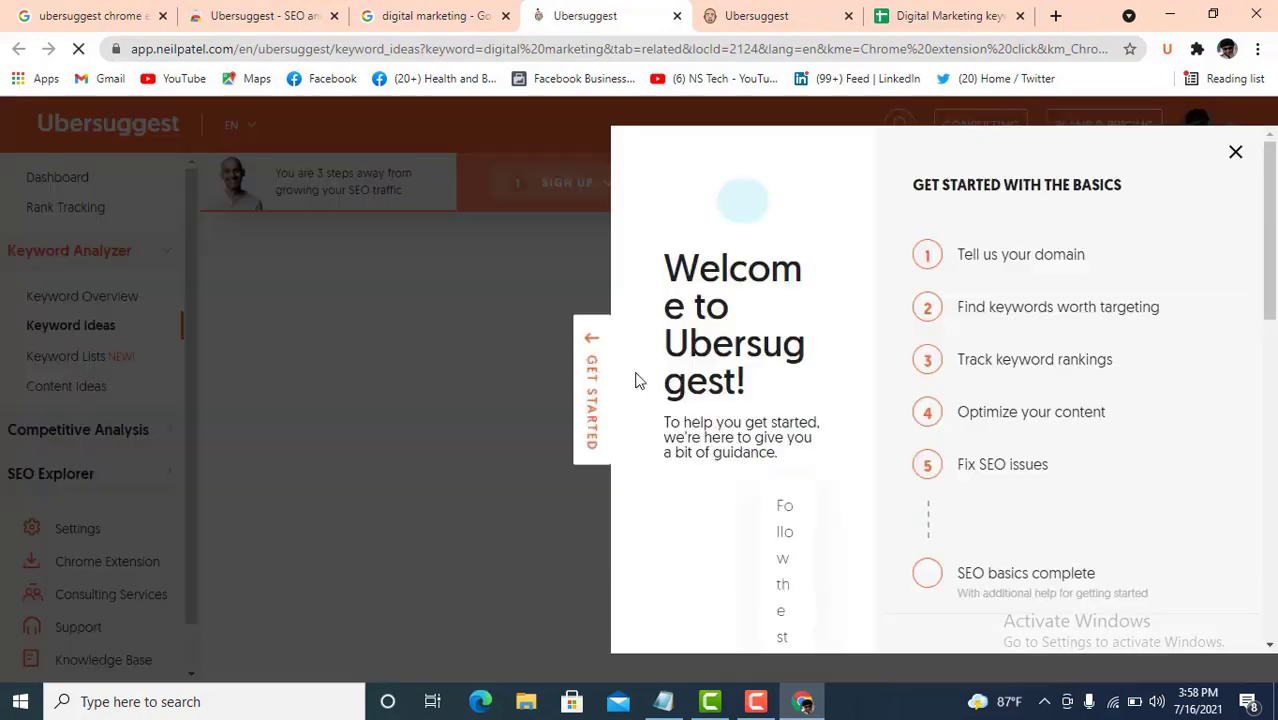
left_click(636, 378)
scroll(651, 437, "down", 1)
scroll(651, 437, "down", 3)
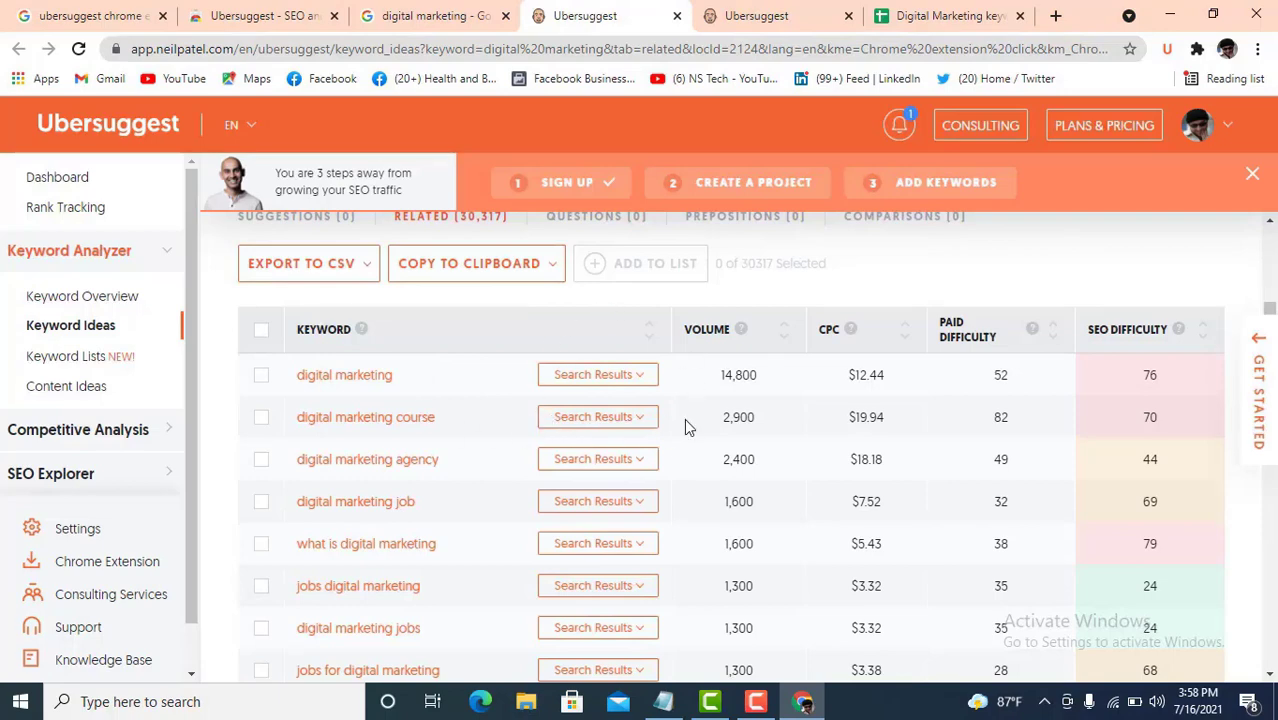
scroll(435, 410, "up", 1)
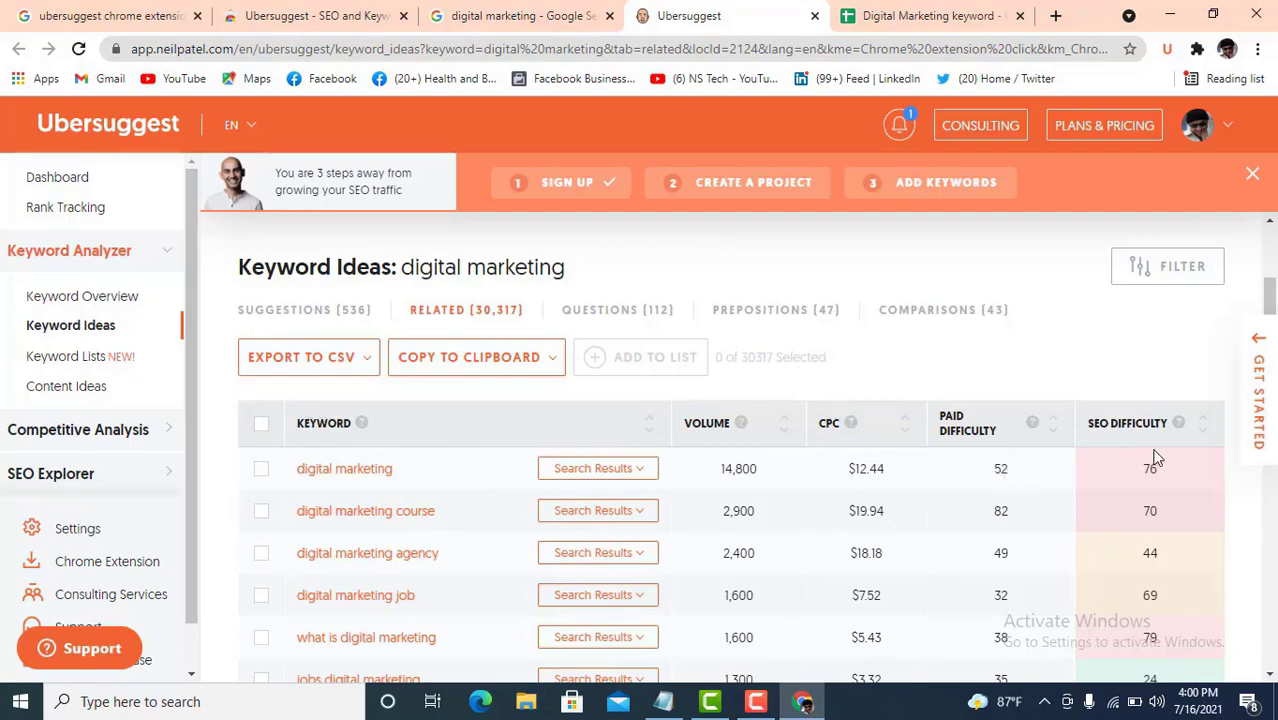
- Select all 20 keyword rows and copy them all to the clipboard
left_click(261, 424)
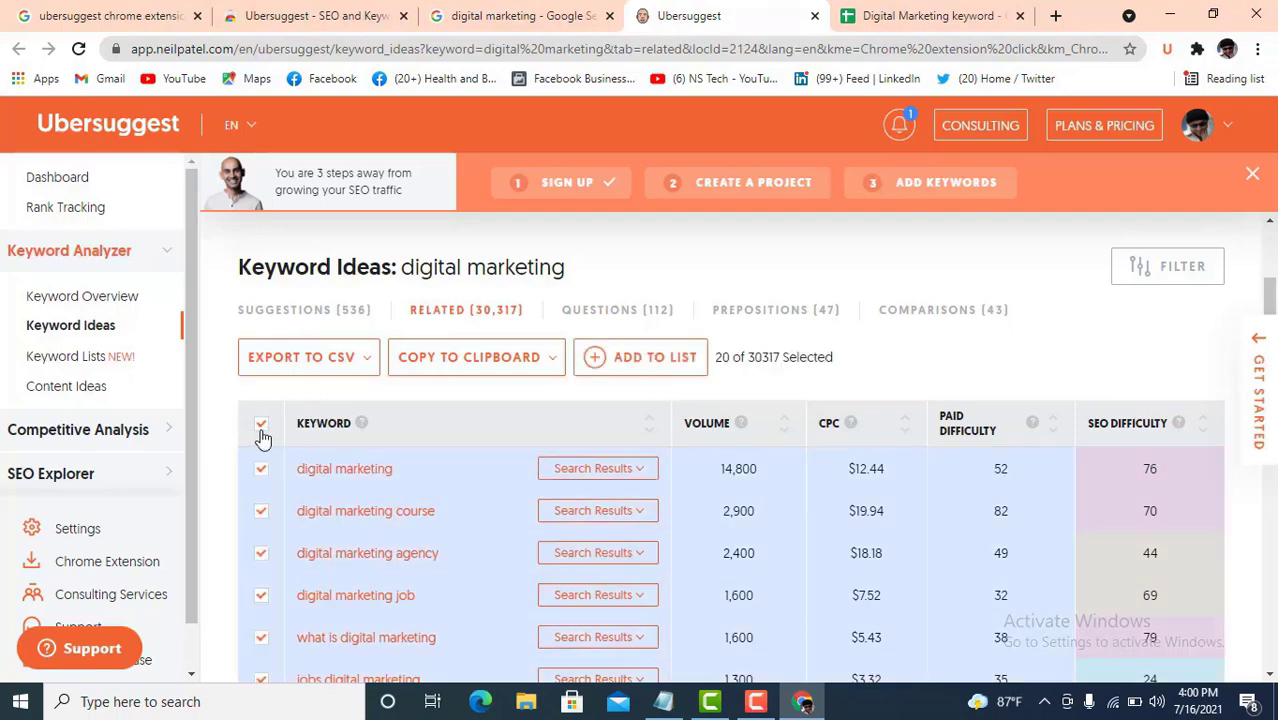
left_click(487, 368)
left_click(437, 408)
- Paste the 20 copied keywords into column G of the Digital Marketing keyword sheet
left_click(906, 17)
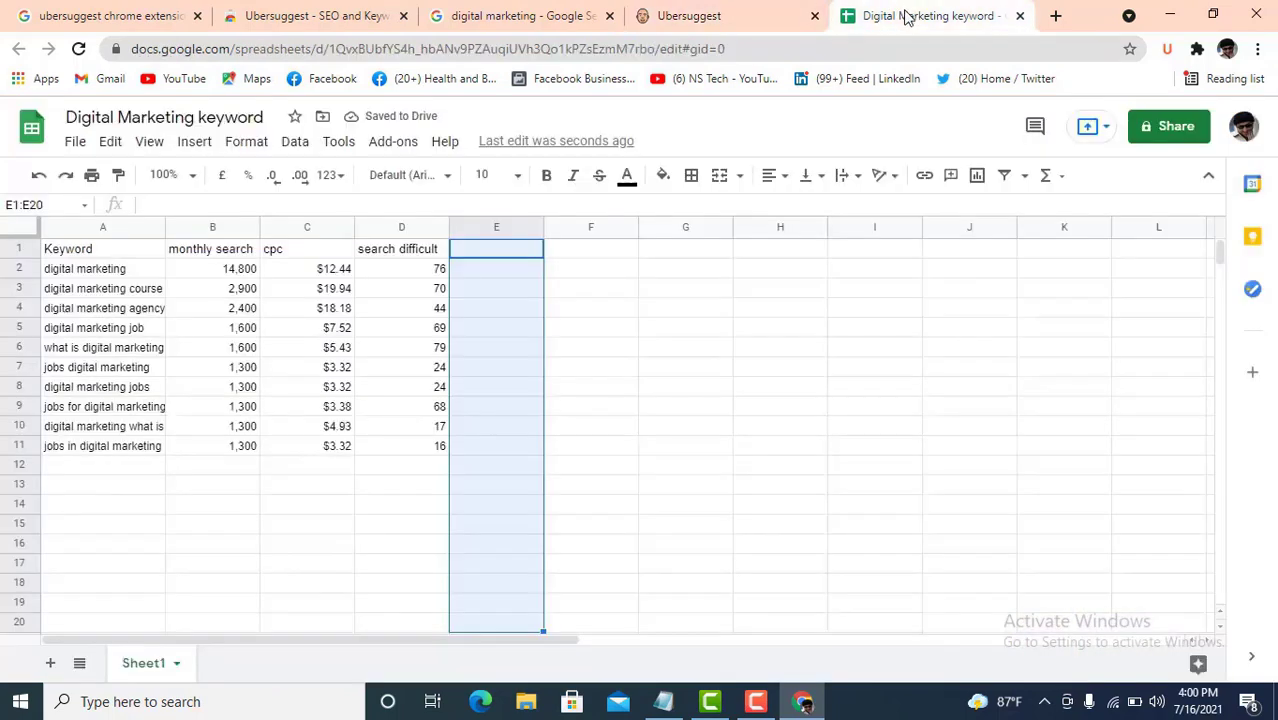
left_click(669, 228)
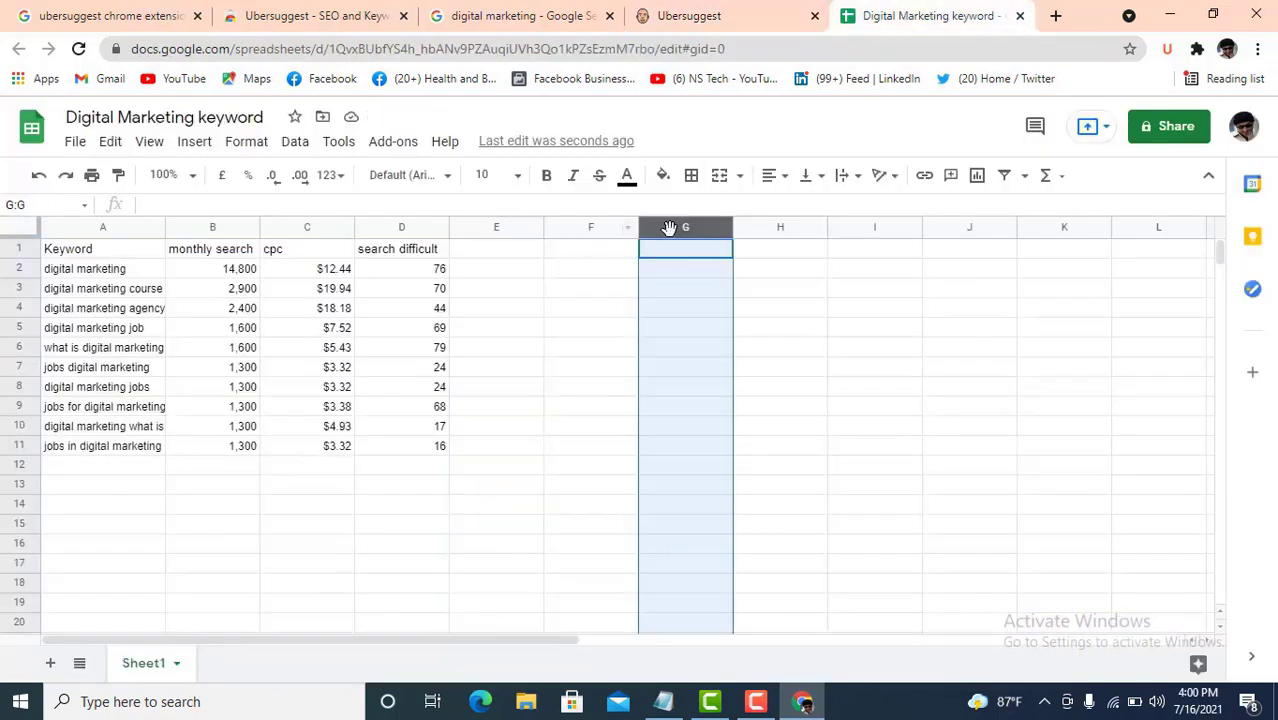
key("ctrl+v")
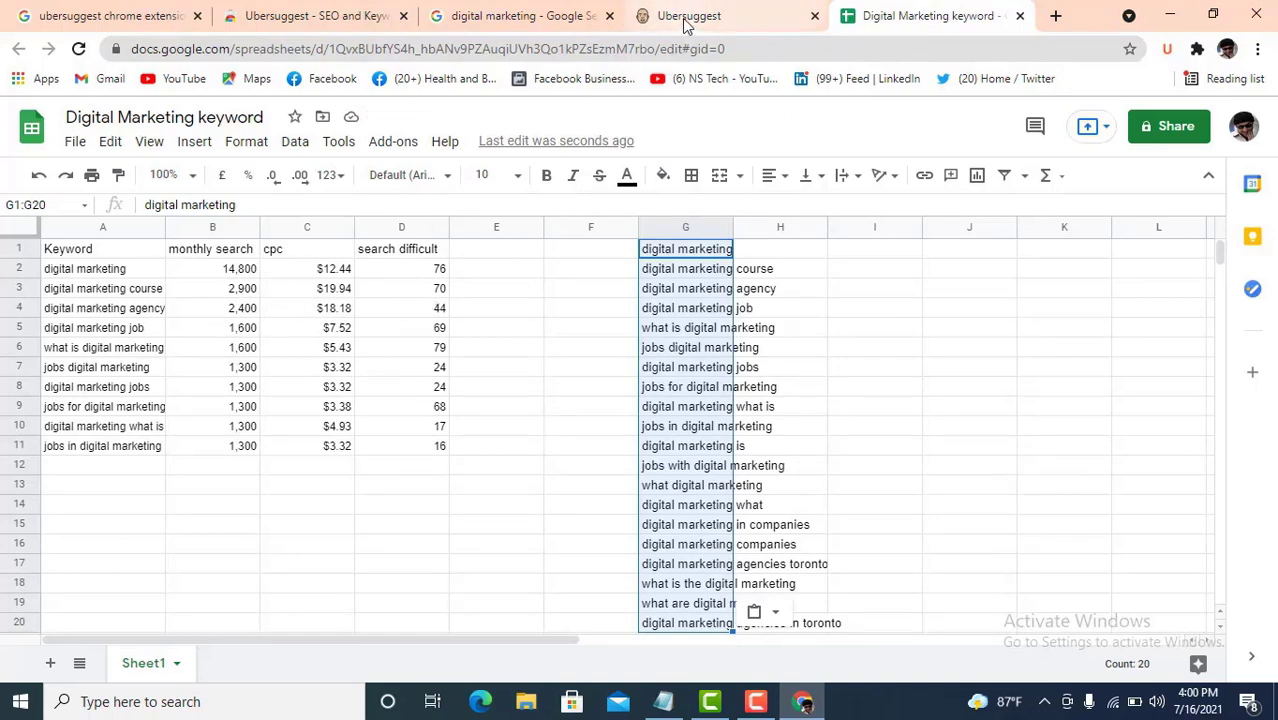
left_click(686, 30)
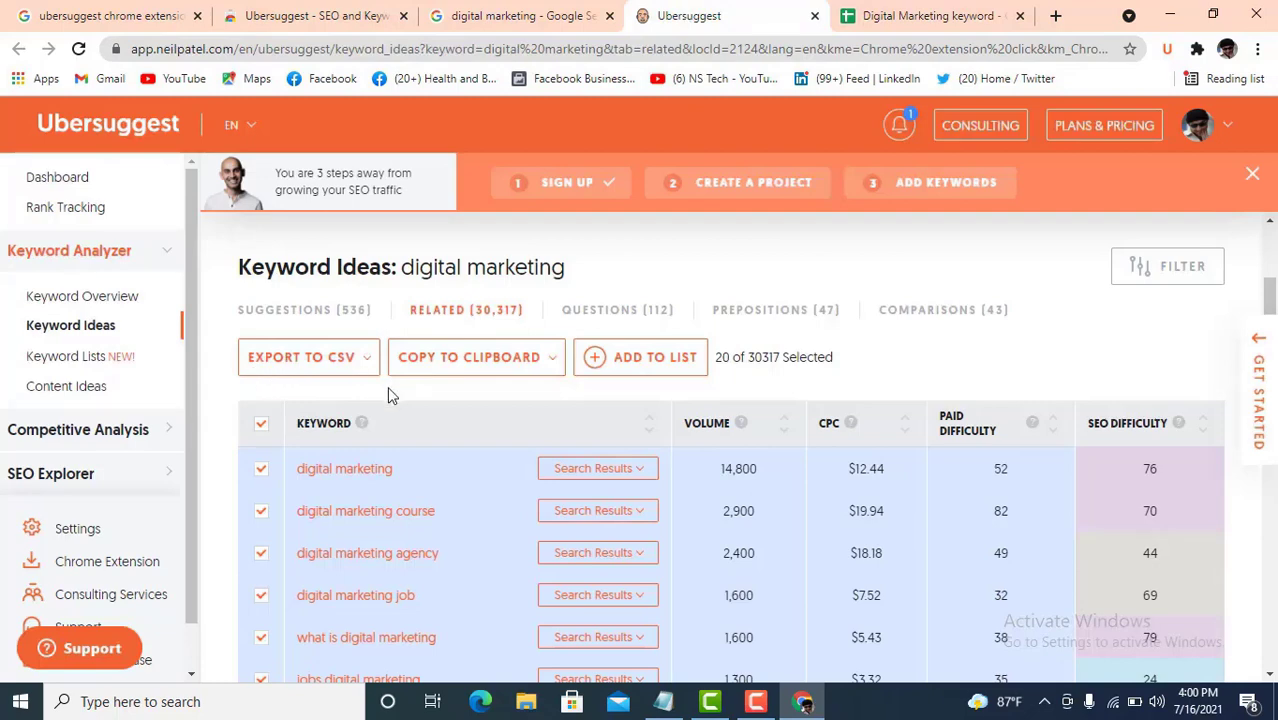
- Export all digital marketing keyword ideas to an ubersuggest-ideas CSV and decline the free-trial upgrade
left_click(340, 362)
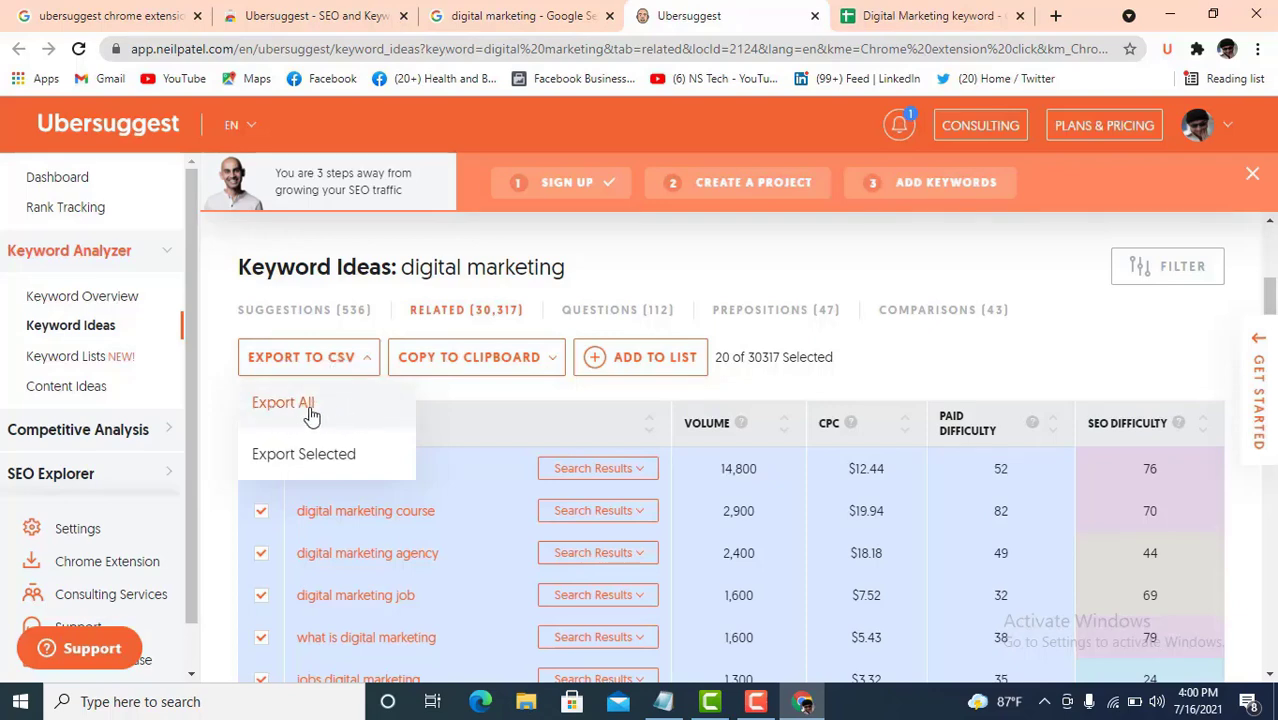
left_click(312, 405)
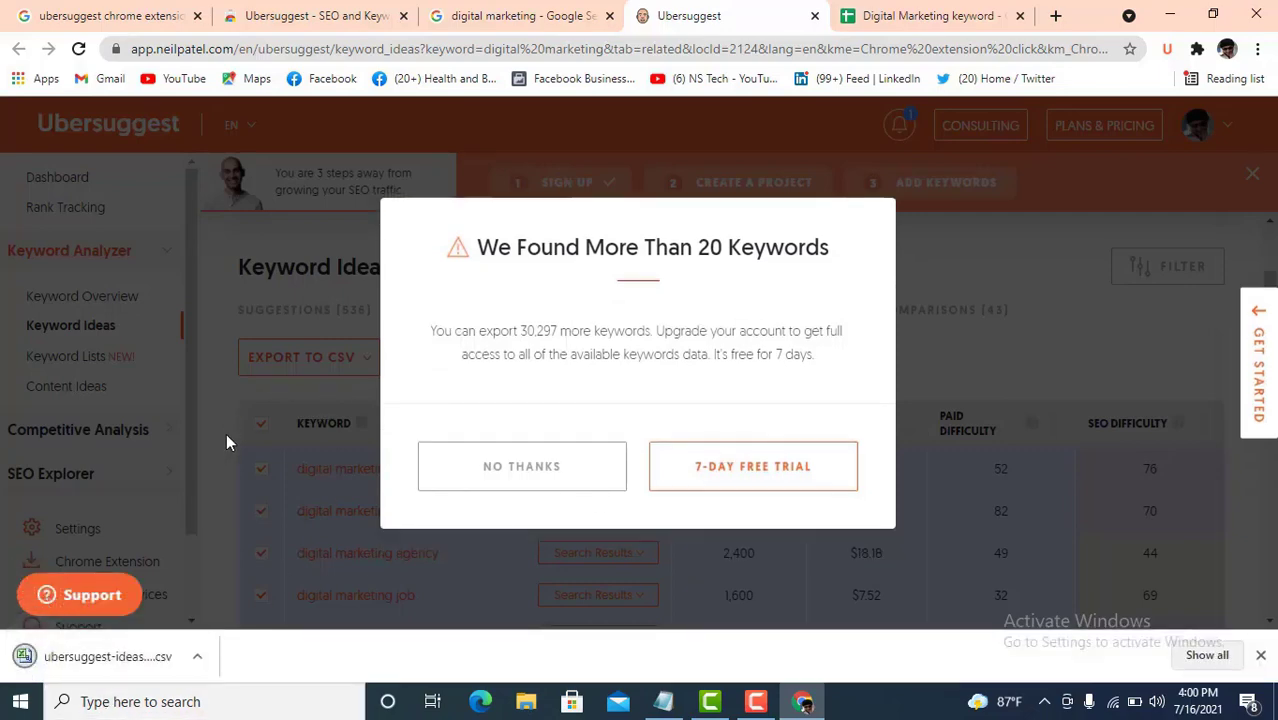
left_click(567, 472)
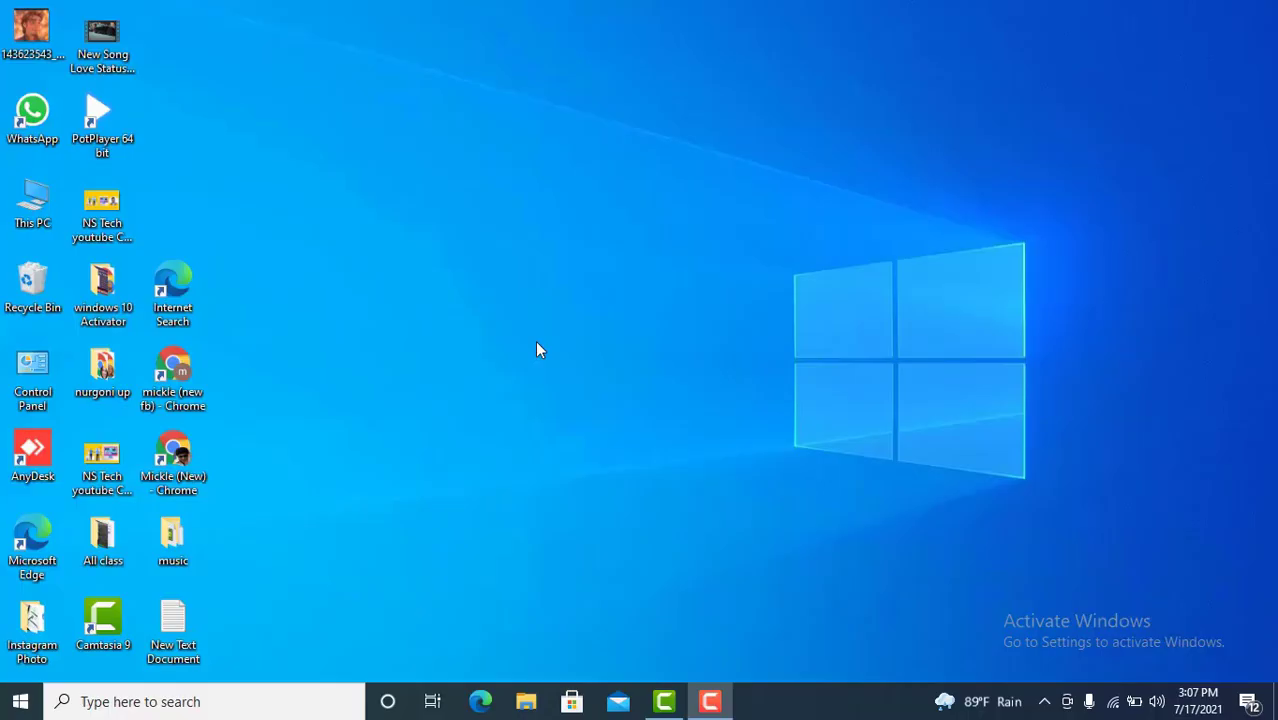
- Launch Chrome from the desktop and go to keywordtool.io
double_click(175, 457)
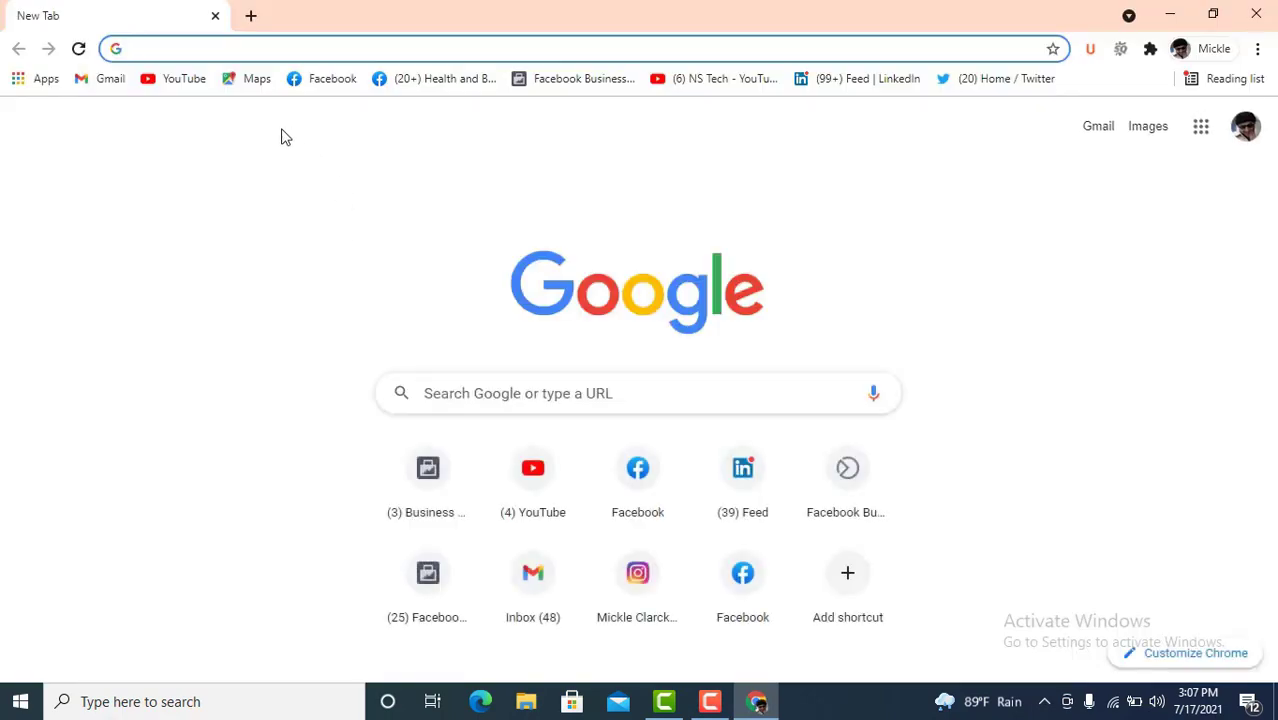
type("ke")
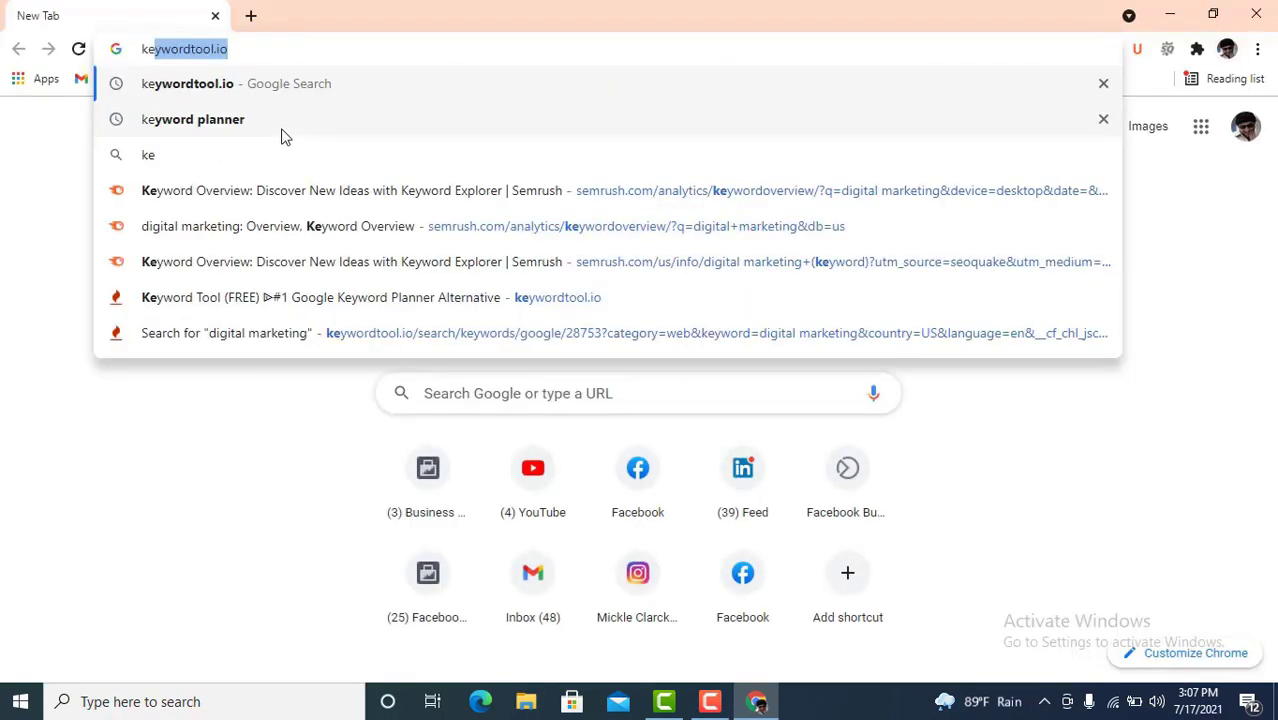
type("y")
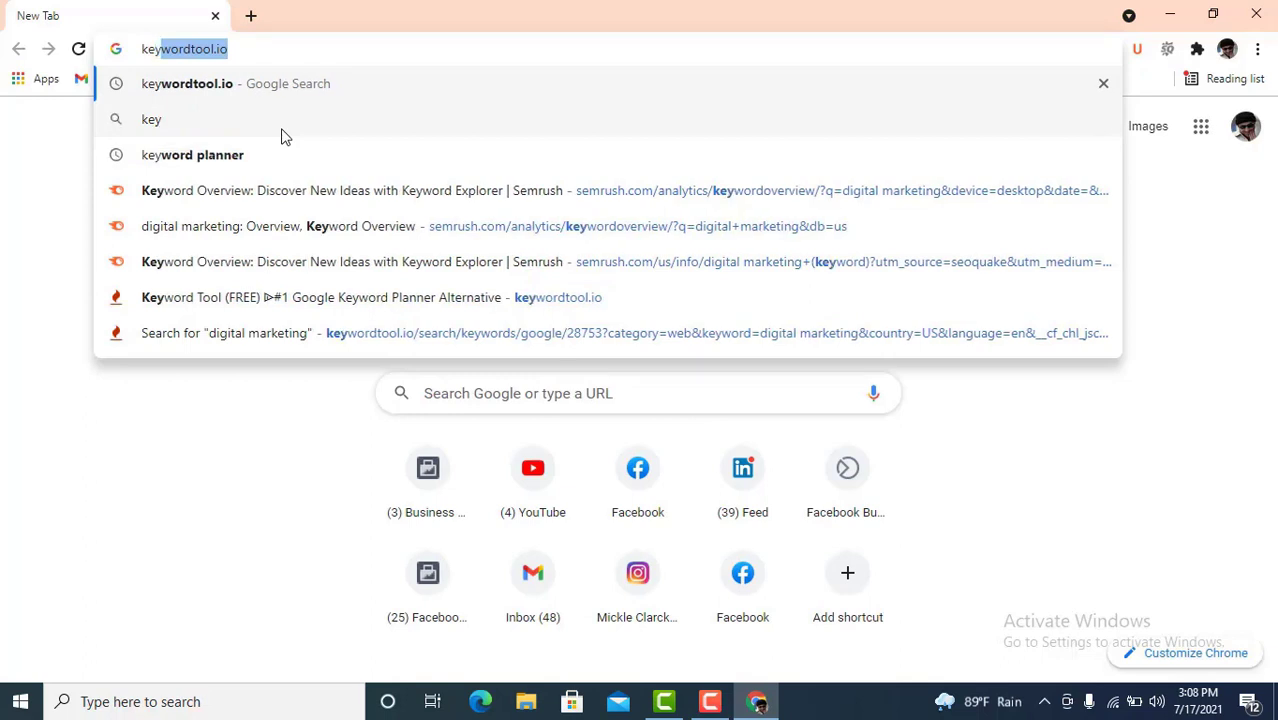
type("word")
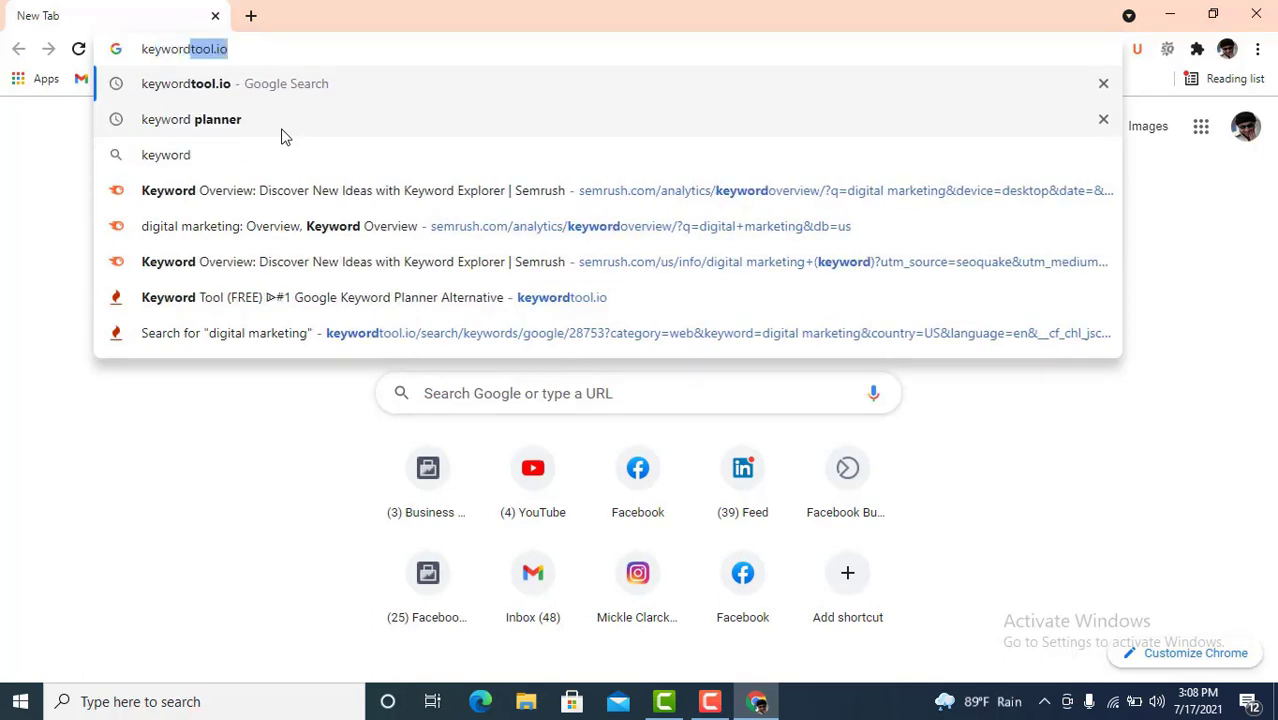
type("tool.")
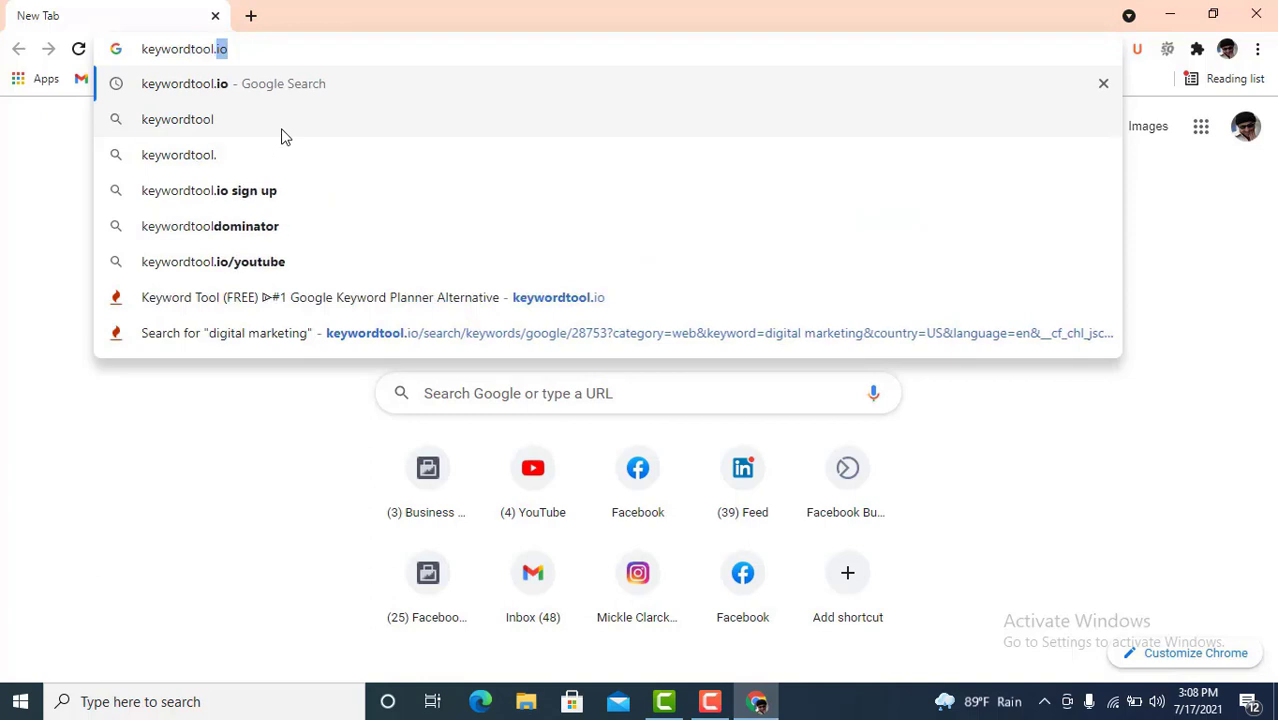
type("io")
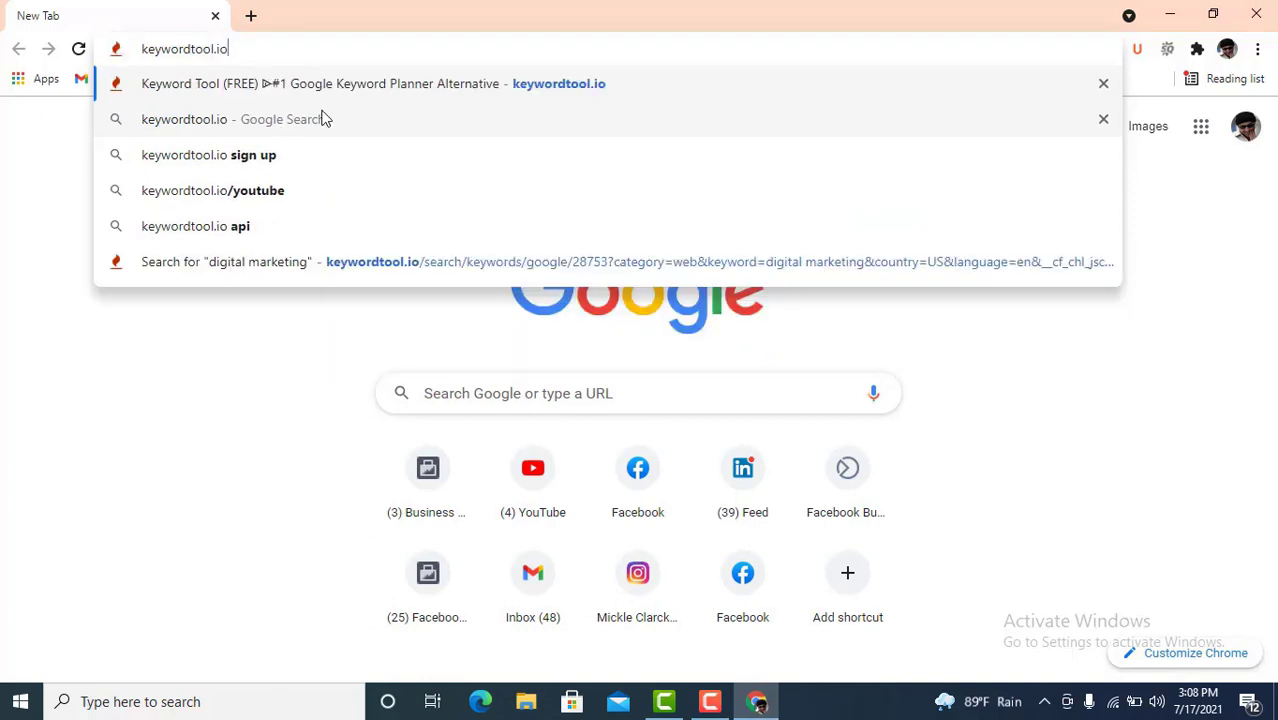
key("Return")
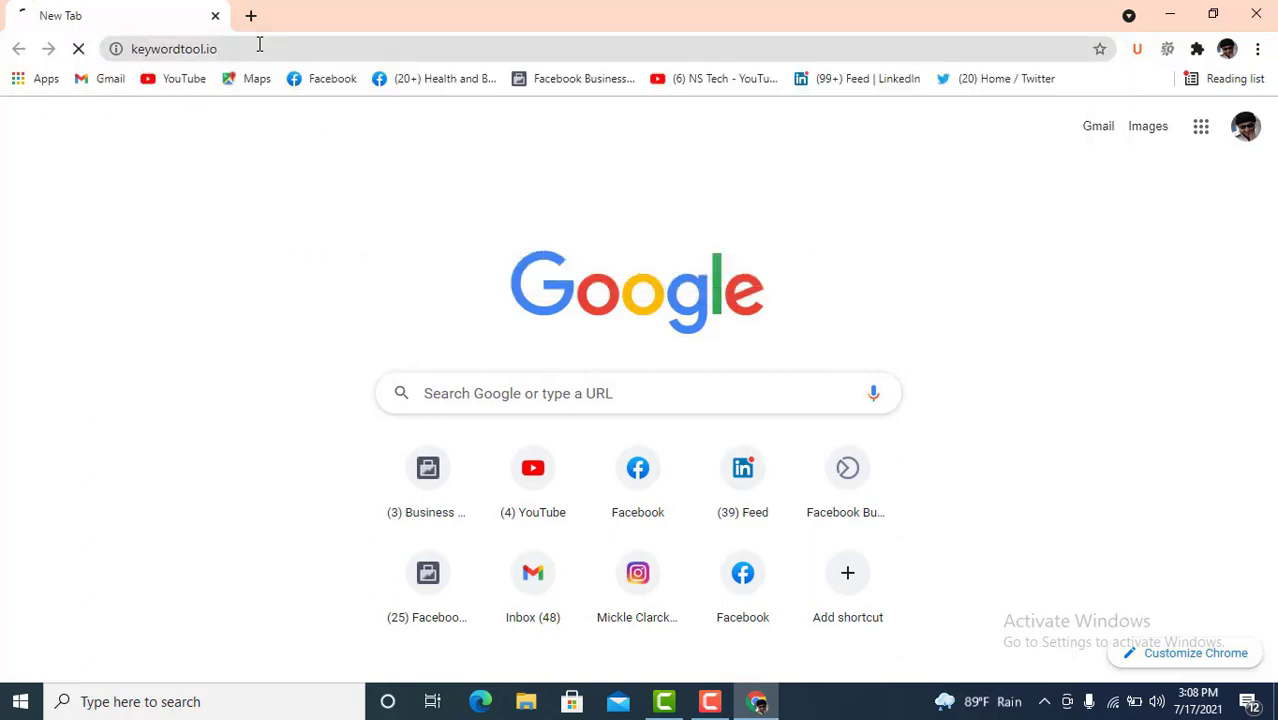
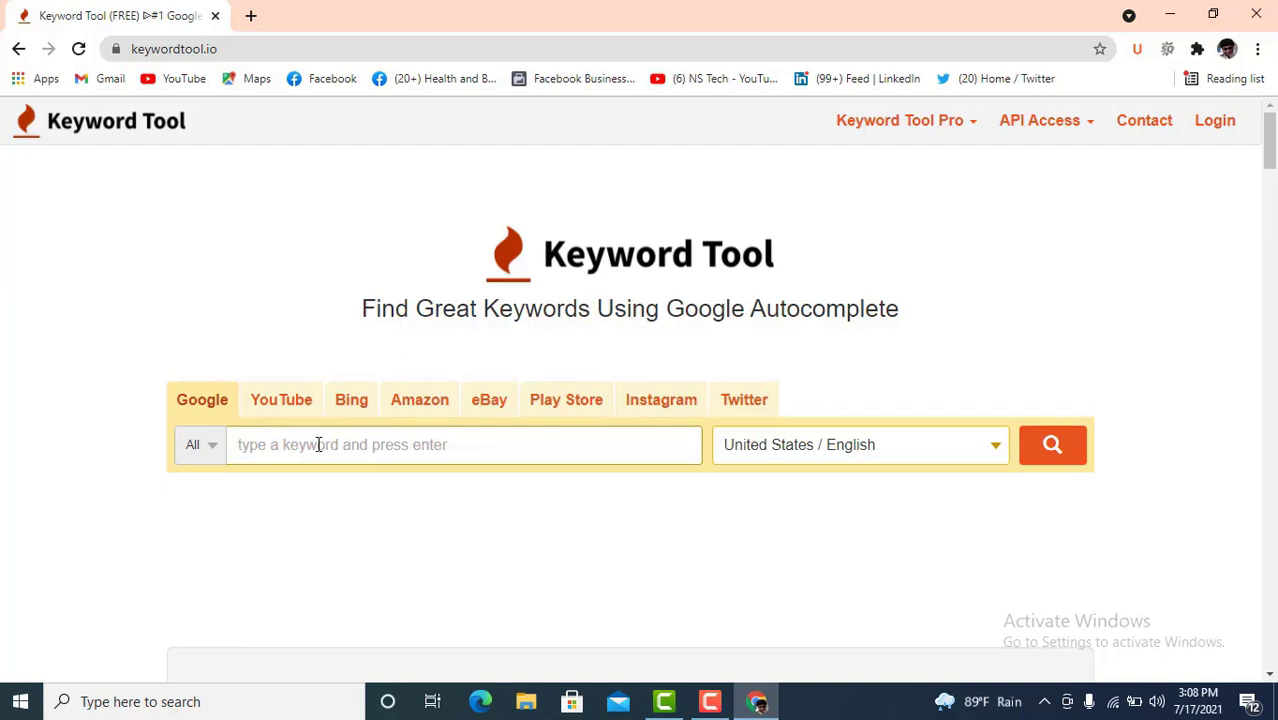
- Search Keyword Tool's Google data for 'Digital Marketing' in United States / English
left_click(318, 444)
type("Digital Marketing")
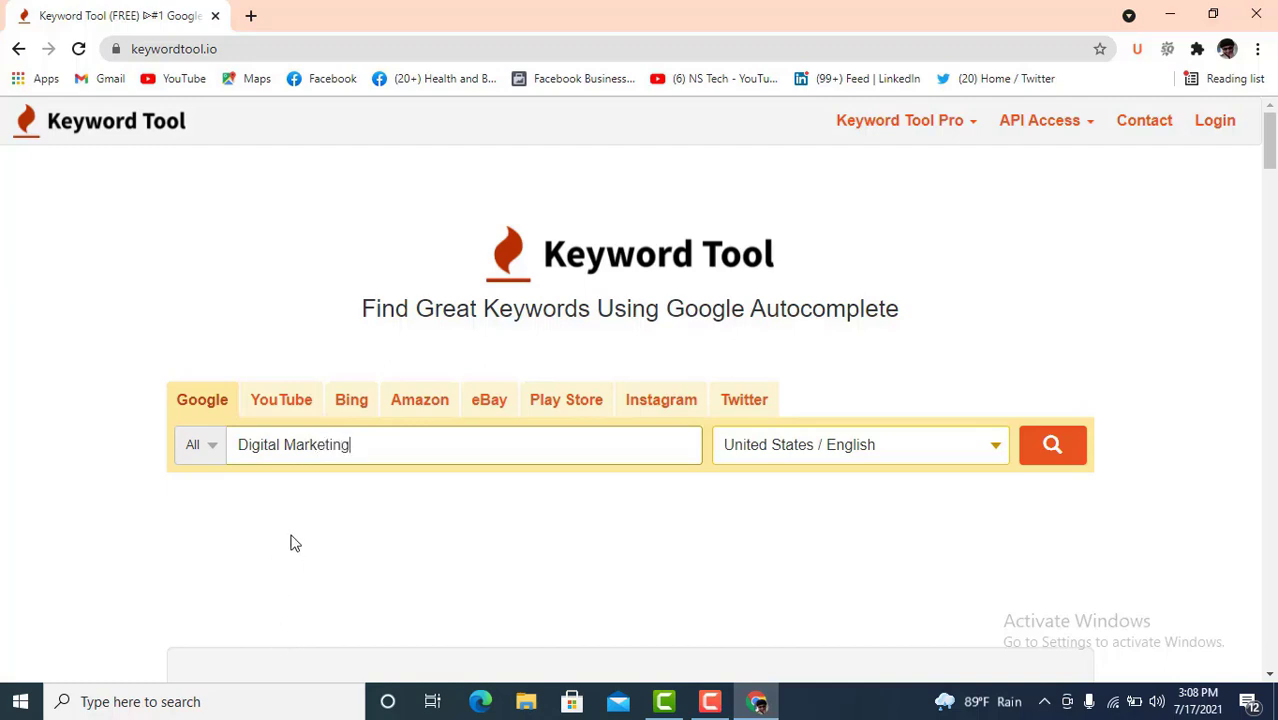
left_click_drag(360, 441, 236, 446)
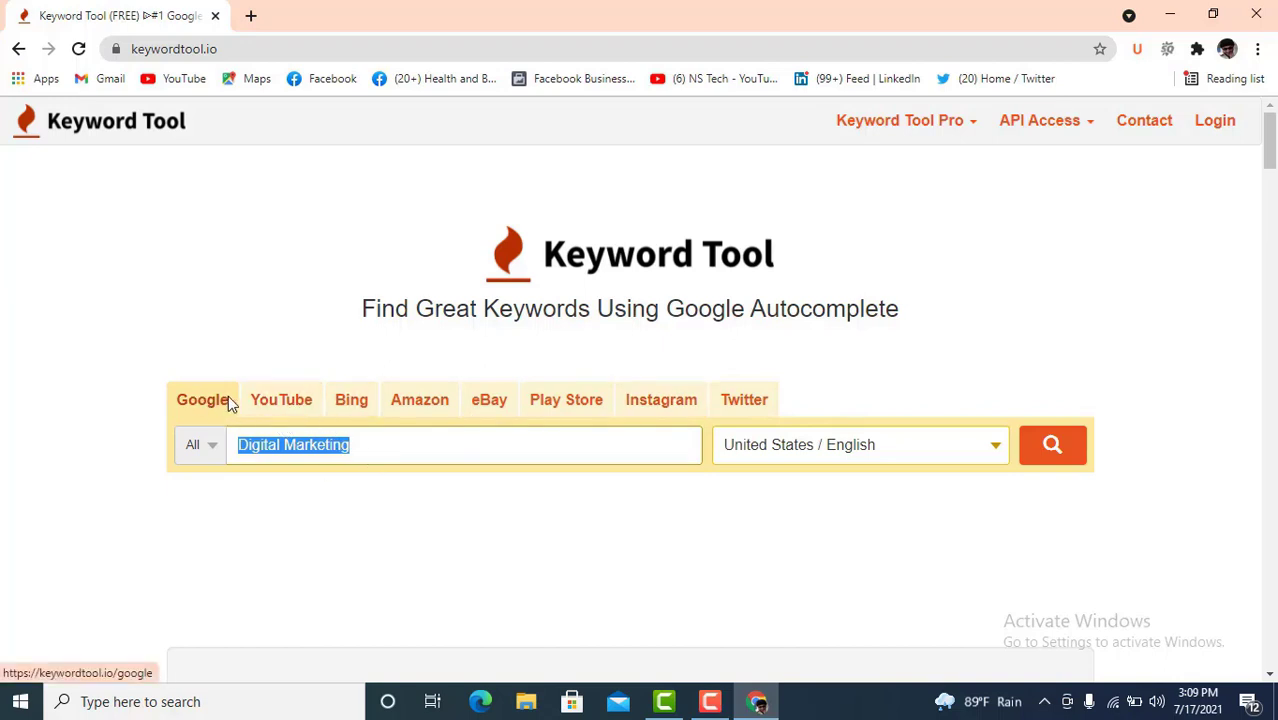
left_click(371, 451)
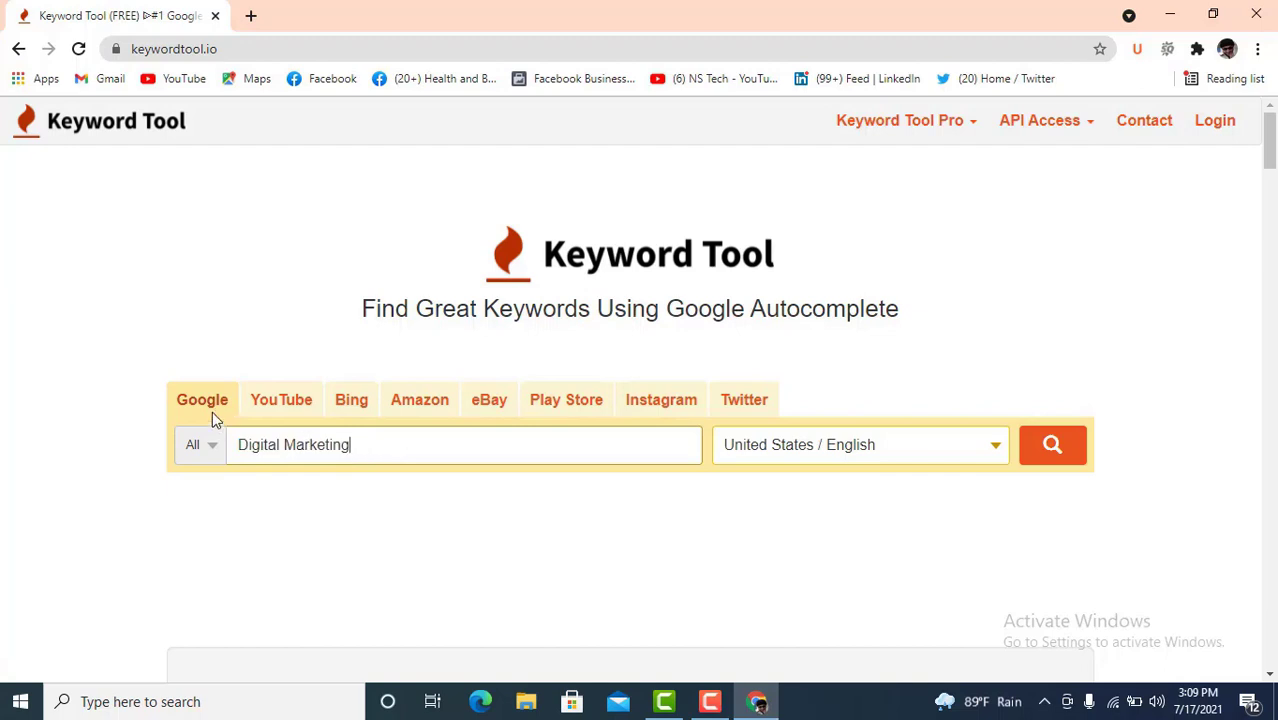
left_click_drag(358, 445, 230, 440)
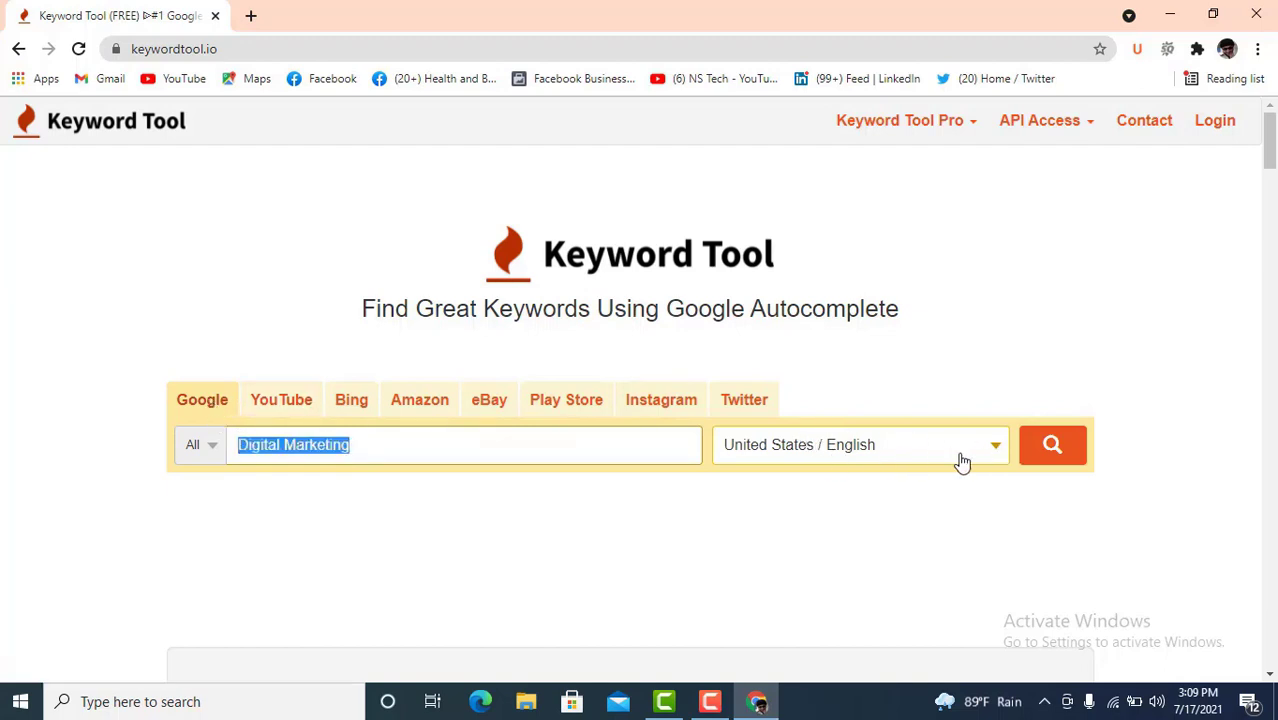
left_click(992, 452)
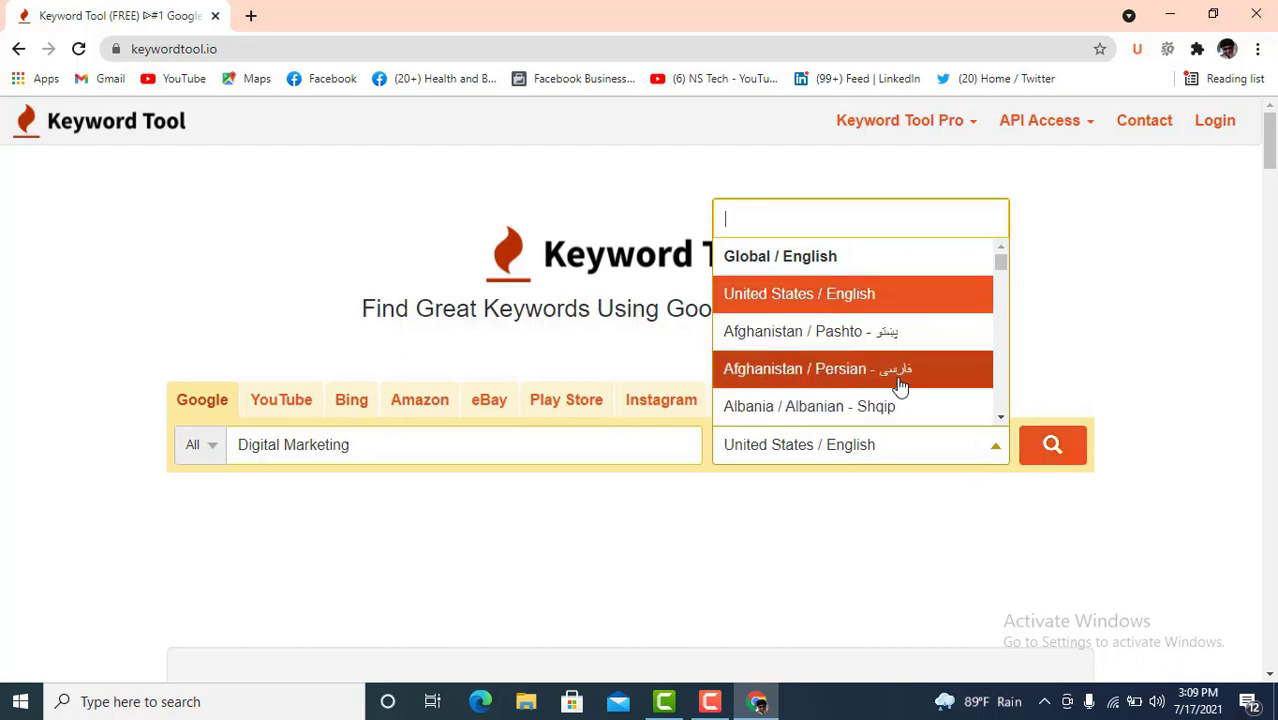
left_click(997, 513)
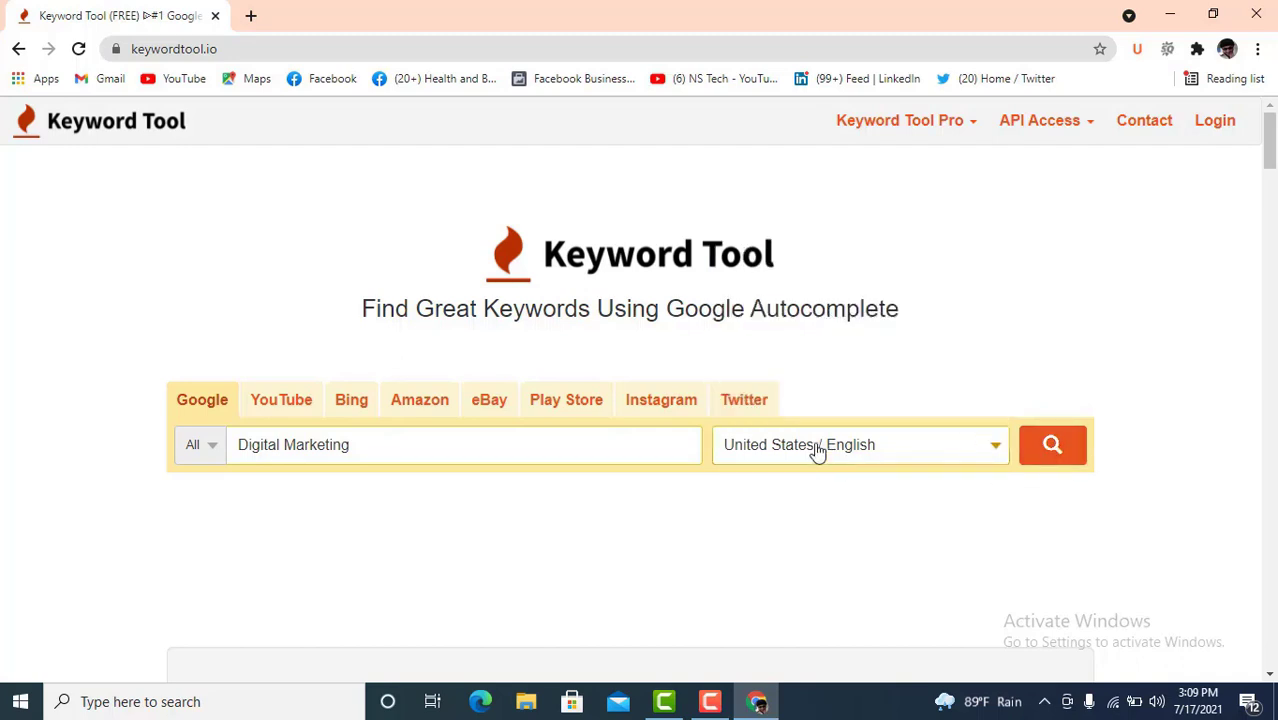
left_click(1052, 448)
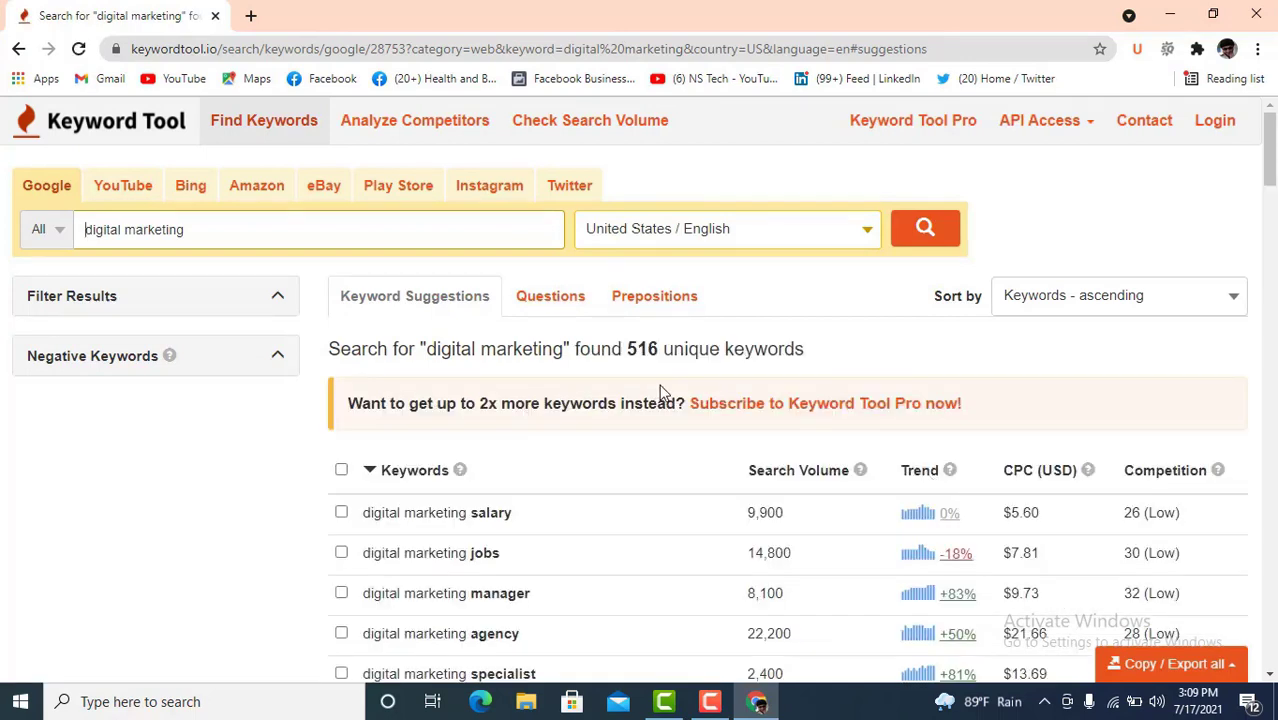
- Point out the 516 keywords found and the salary keyword's competition score of 26
left_click_drag(665, 349, 627, 349)
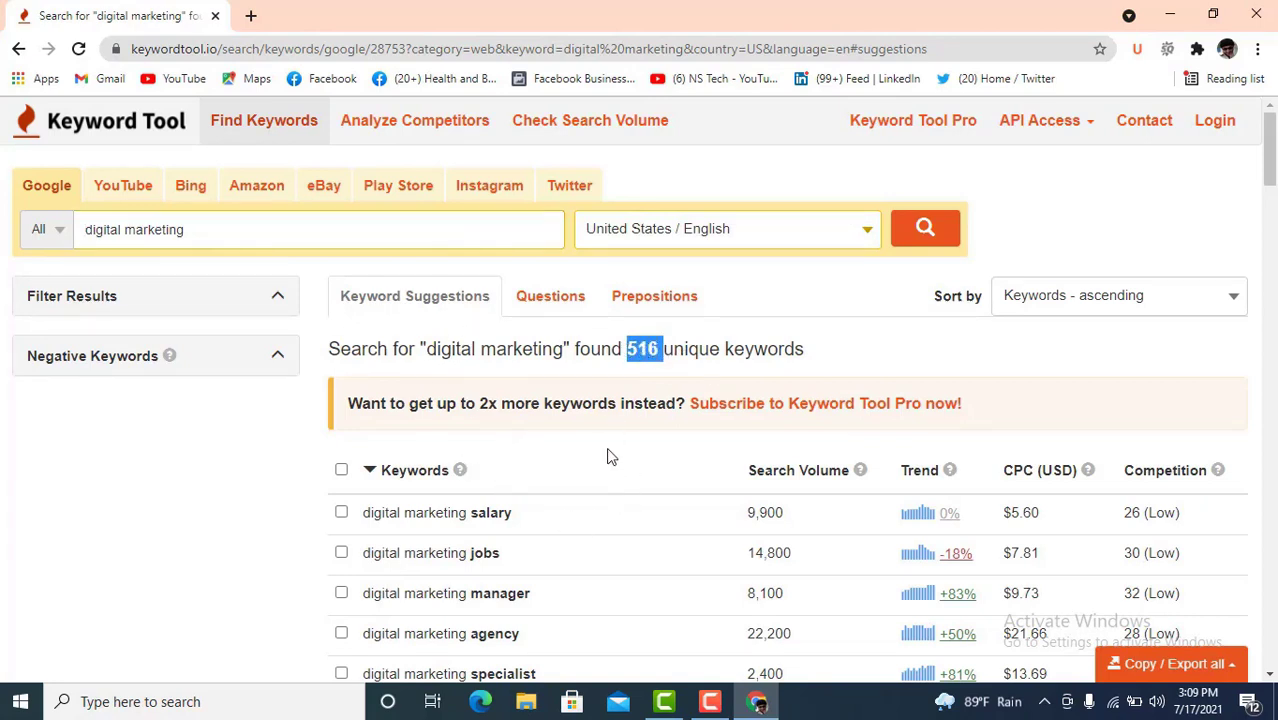
scroll(610, 455, "down", 1)
mouse_move(866, 380)
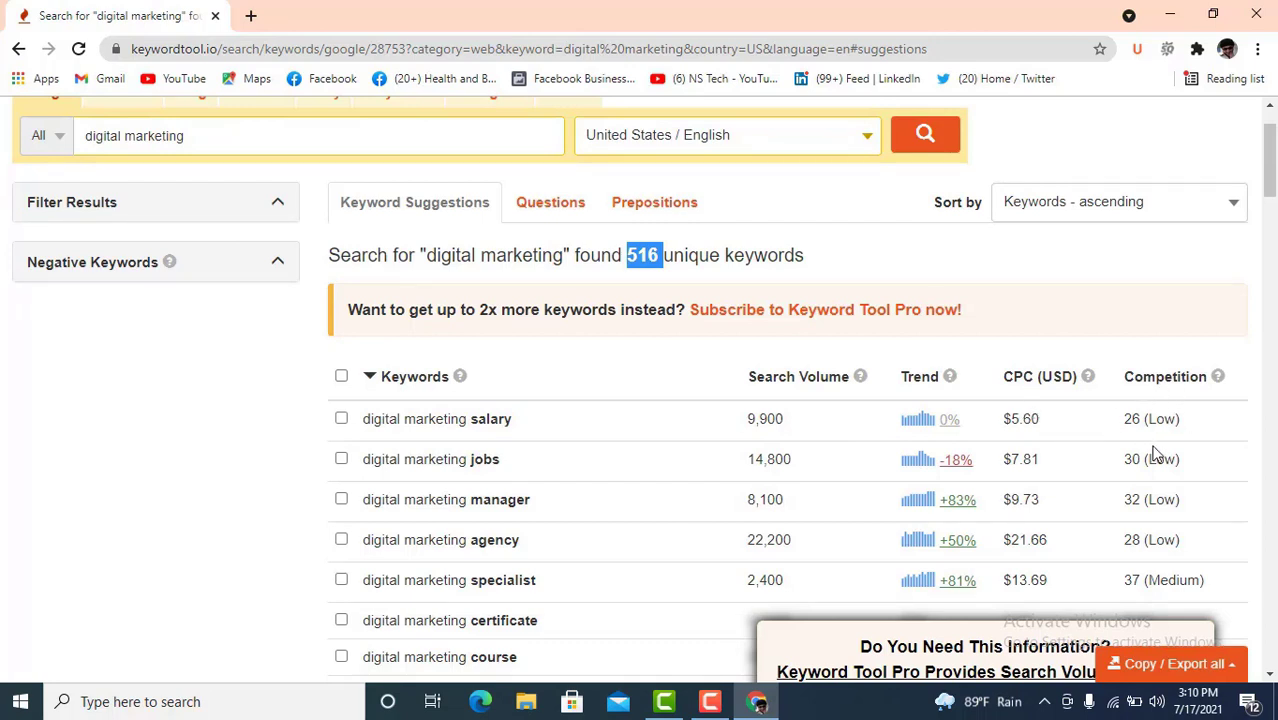
mouse_move(1141, 421)
left_mouse_down()
mouse_move(1190, 422)
mouse_move(1158, 421)
left_mouse_up()
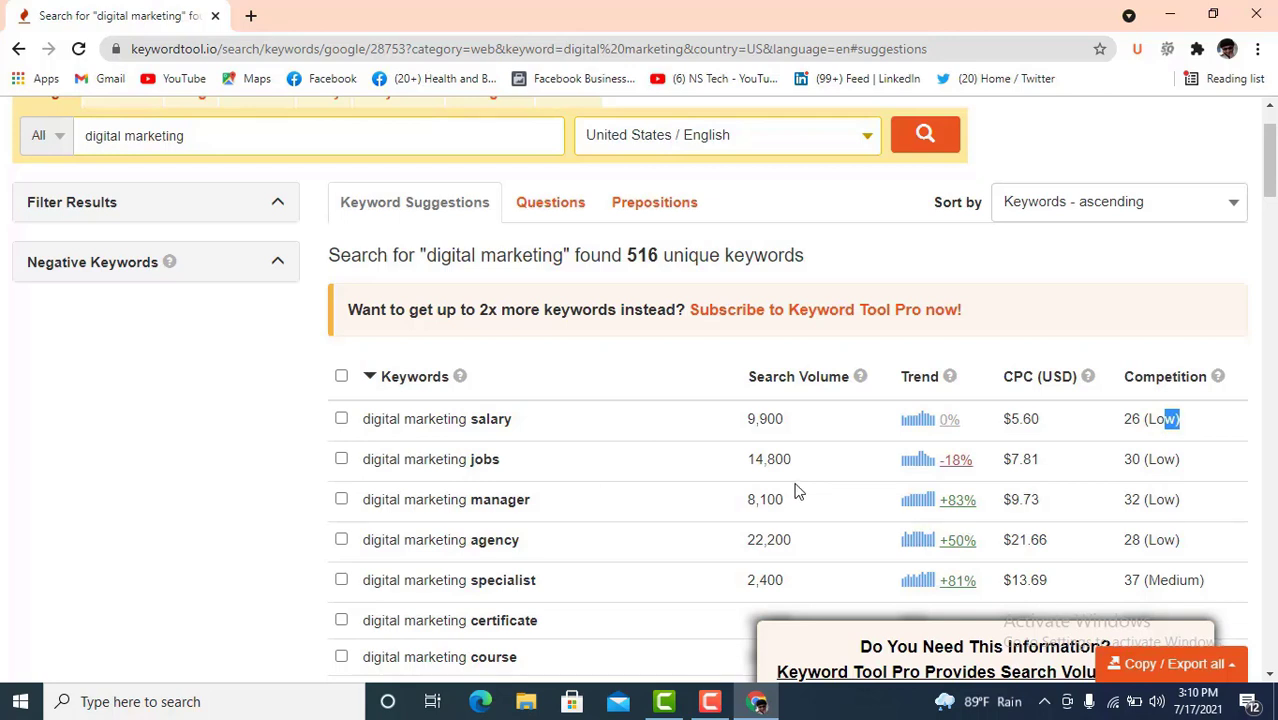
- Scroll through the keyword suggestions down to the pagination and back to the top
scroll(747, 502, "down", 1)
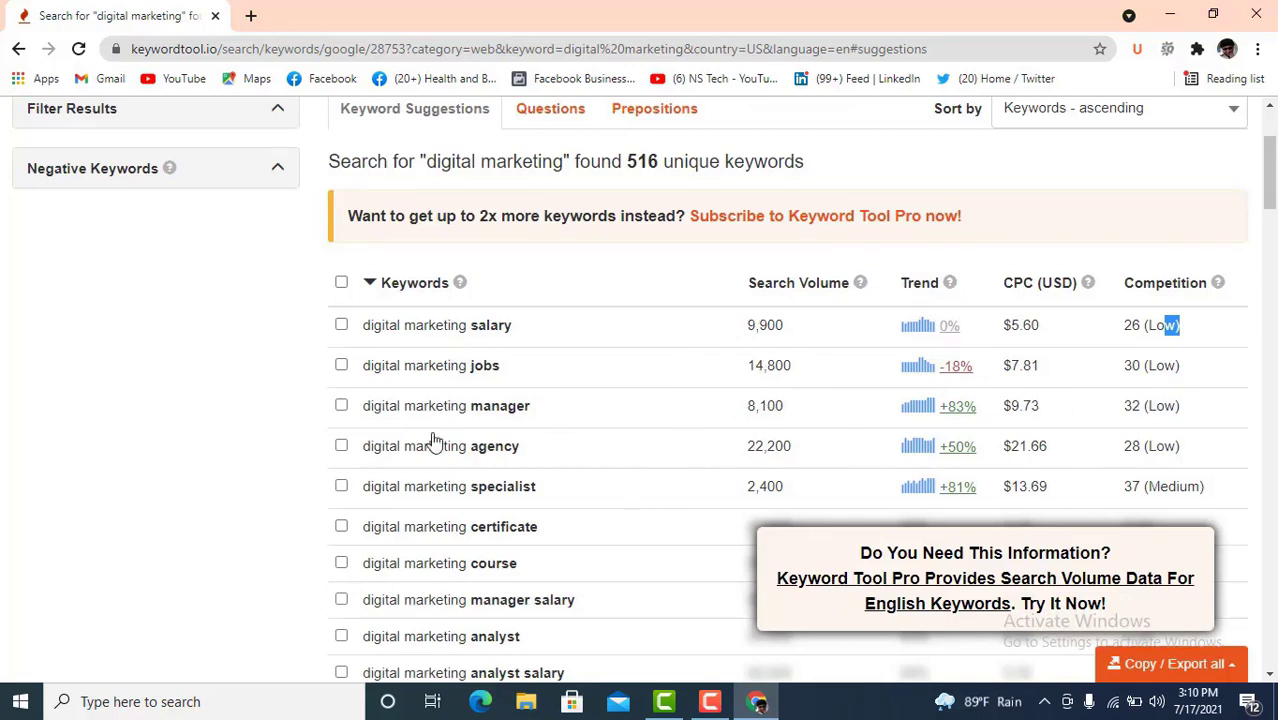
scroll(400, 428, "down", 10)
scroll(398, 428, "down", 15)
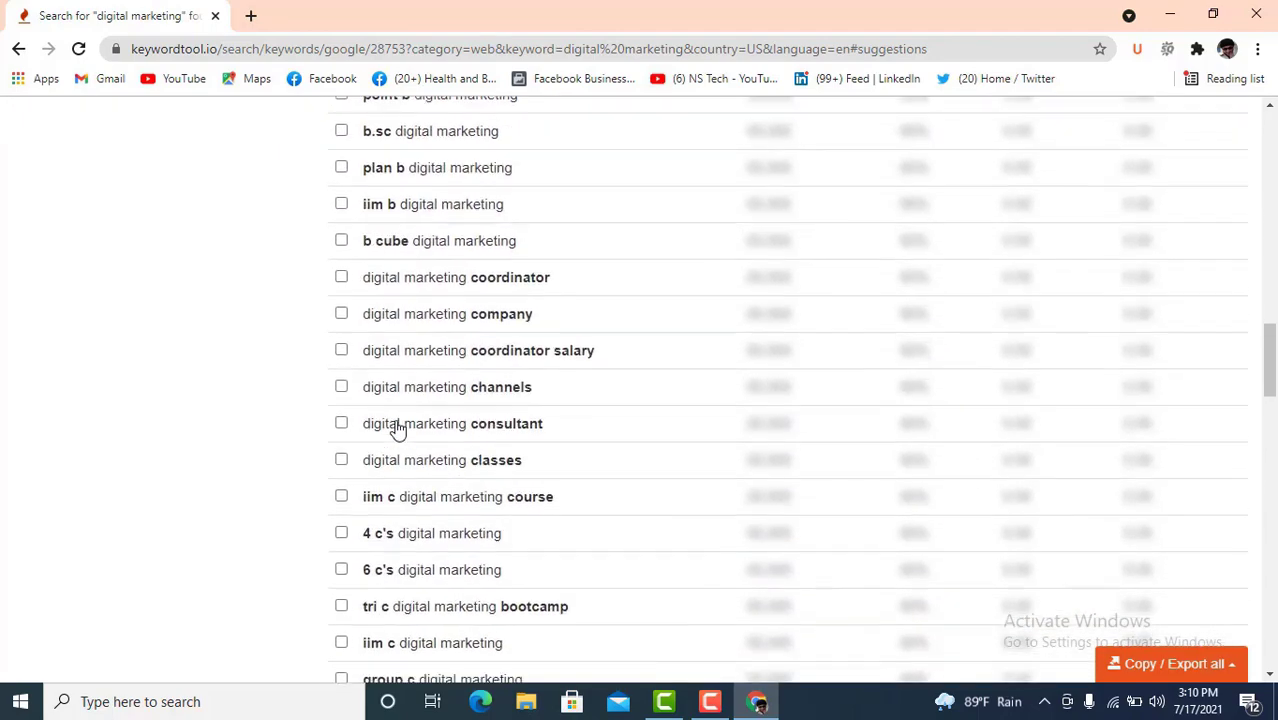
scroll(398, 428, "down", 6)
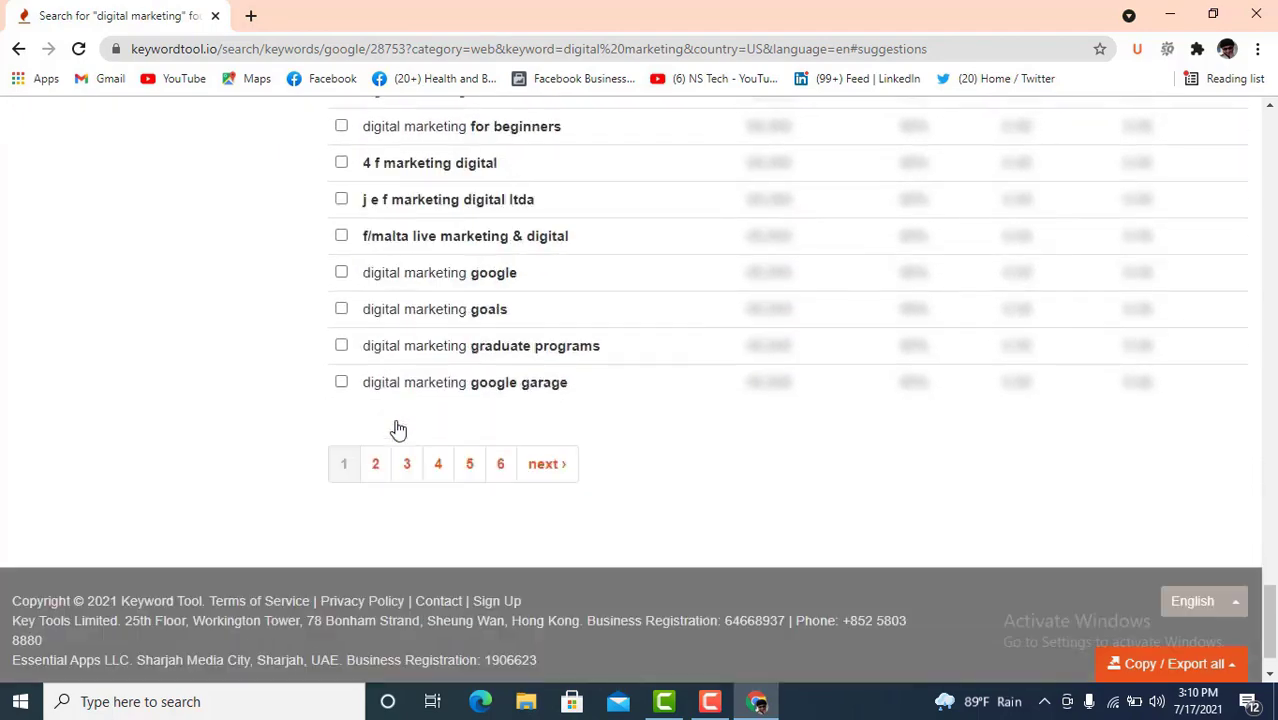
scroll(406, 426, "up", 1)
scroll(540, 440, "up", 15)
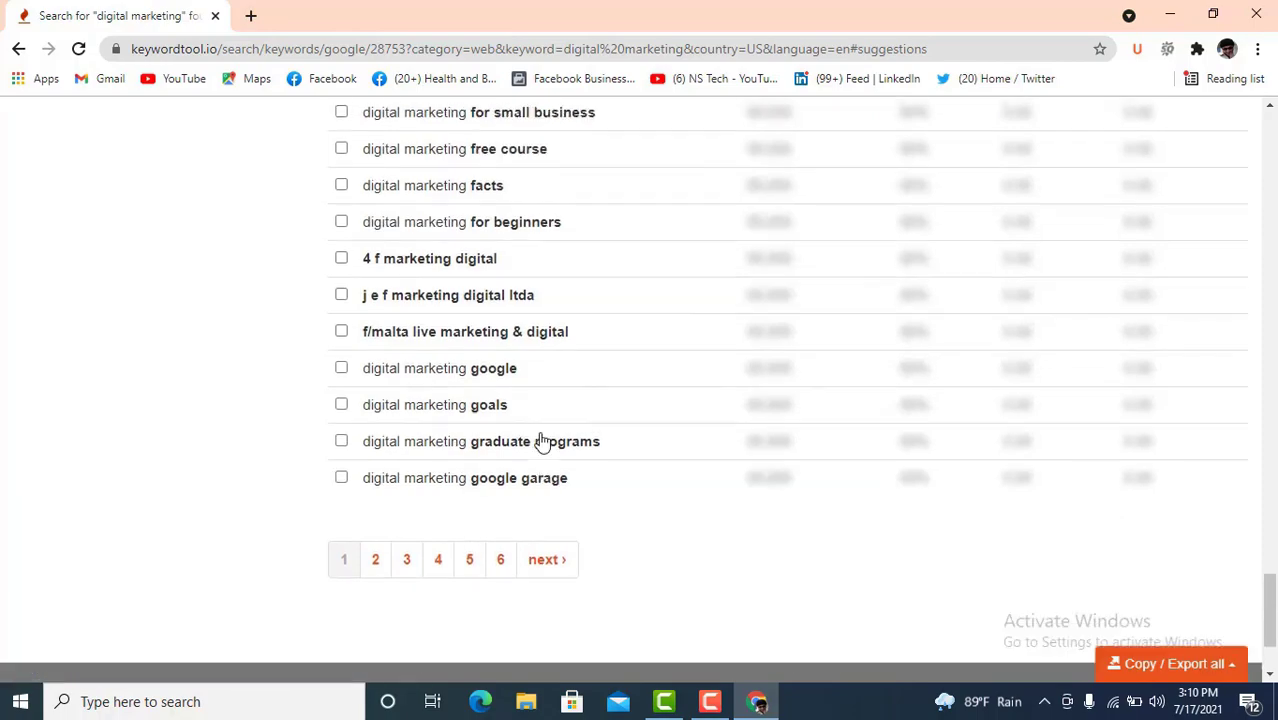
scroll(540, 440, "up", 20)
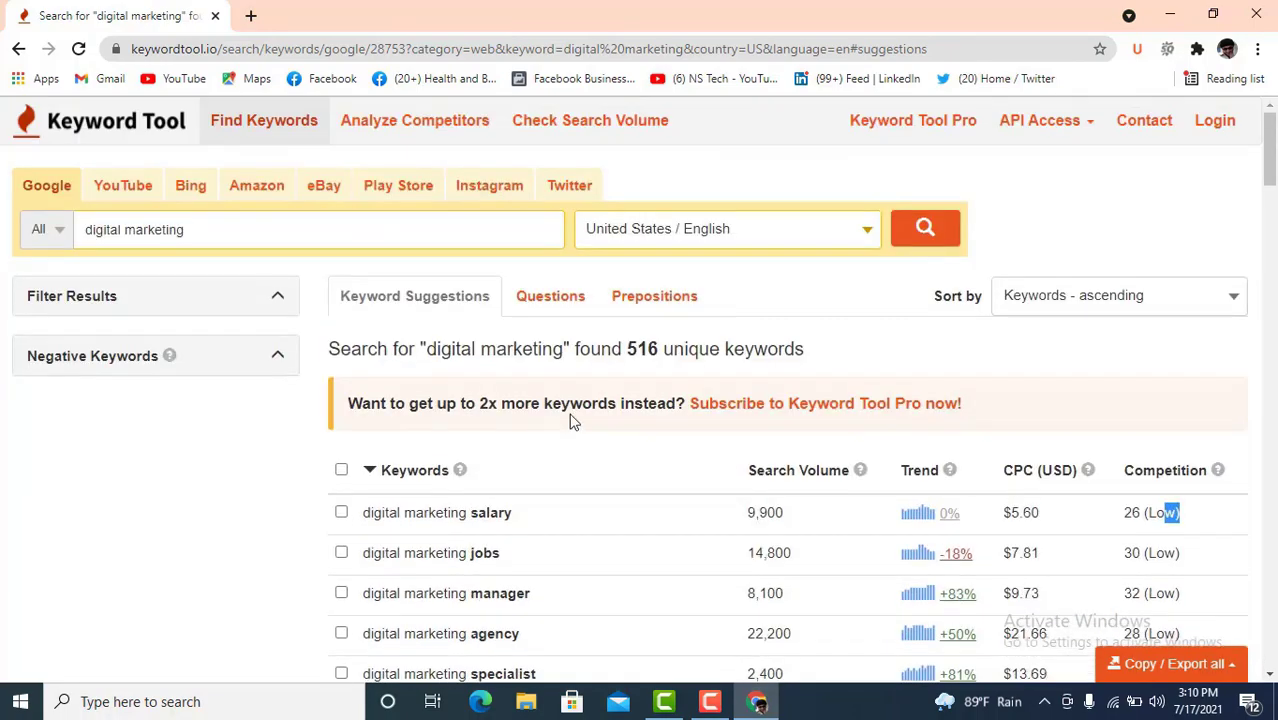
scroll(668, 388, "down", 2)
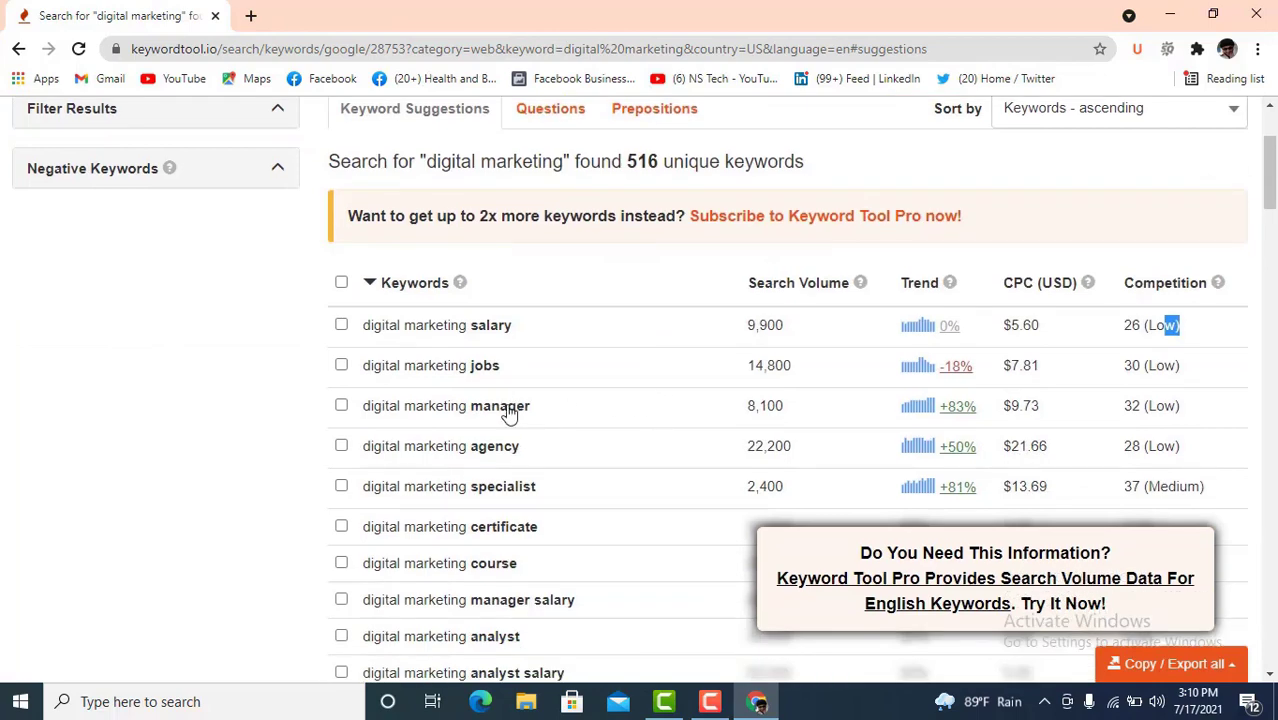
scroll(508, 452, "down", 3)
scroll(510, 455, "up", 4)
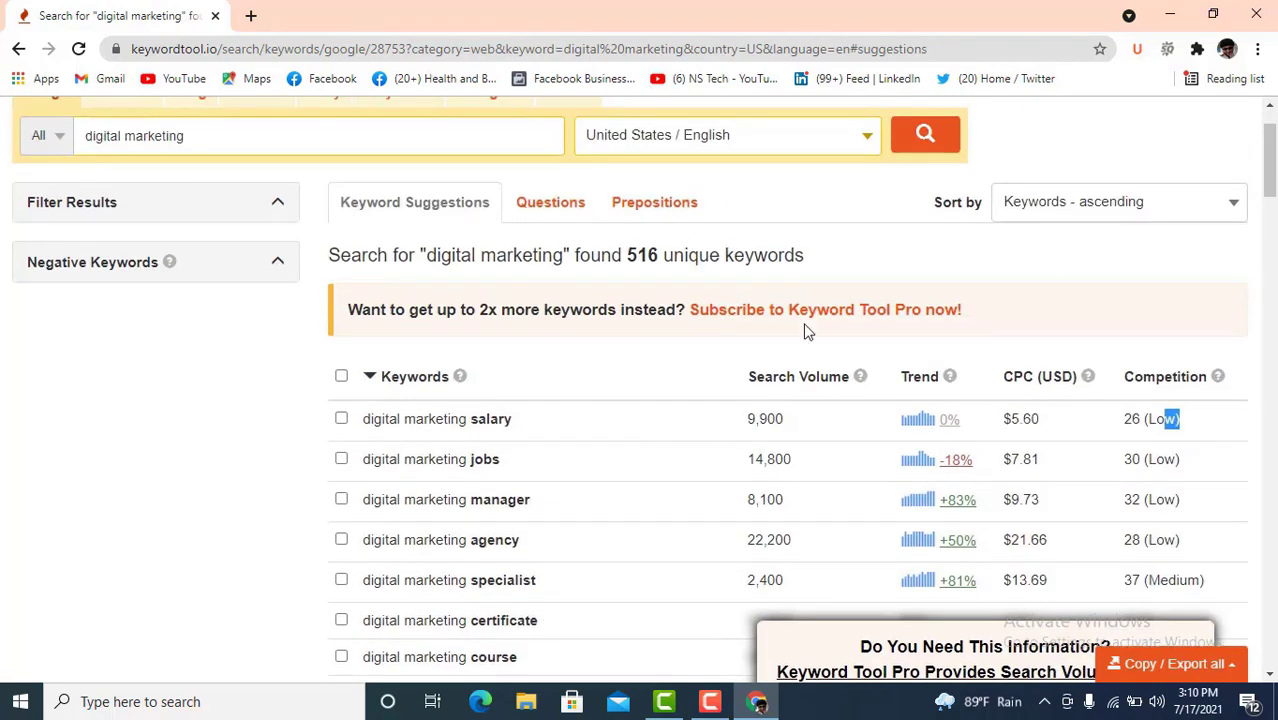
scroll(548, 357, "down", 1)
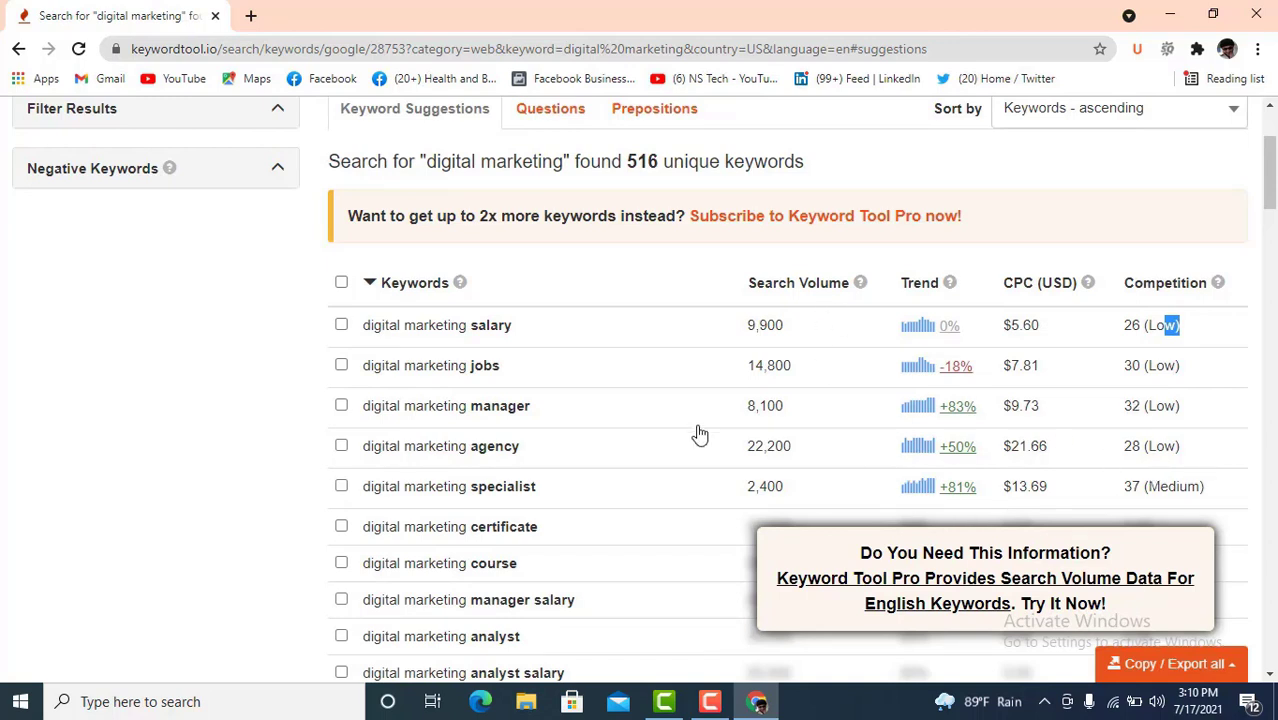
scroll(465, 391, "down", 1)
scroll(420, 346, "up", 2)
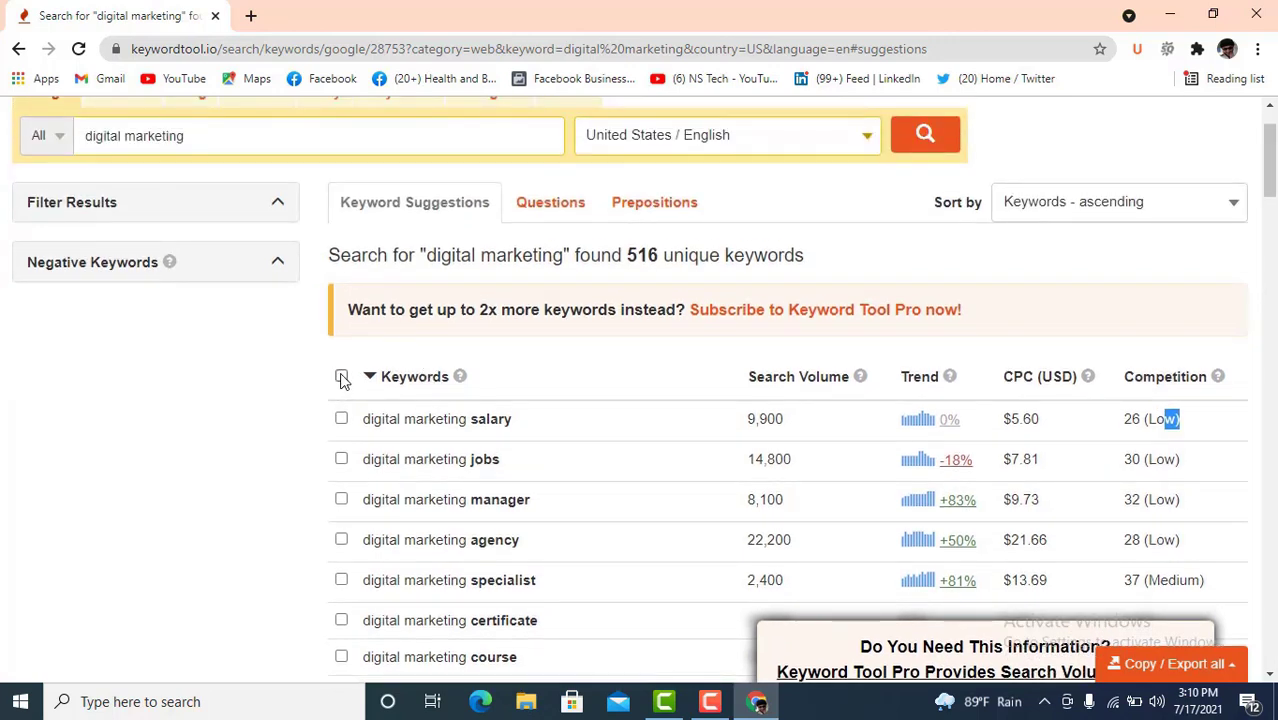
- Select all 516 suggestions and export them to CSV, dismissing the download notice
left_click(341, 377)
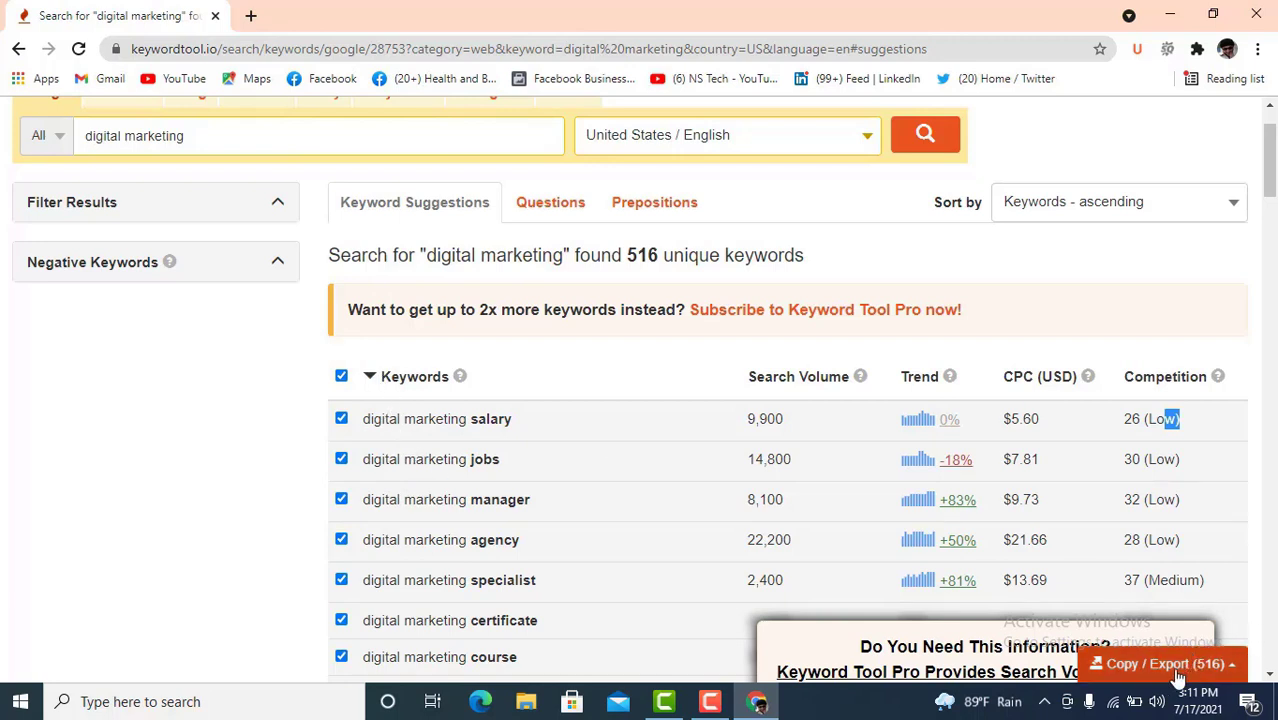
left_click(1128, 664)
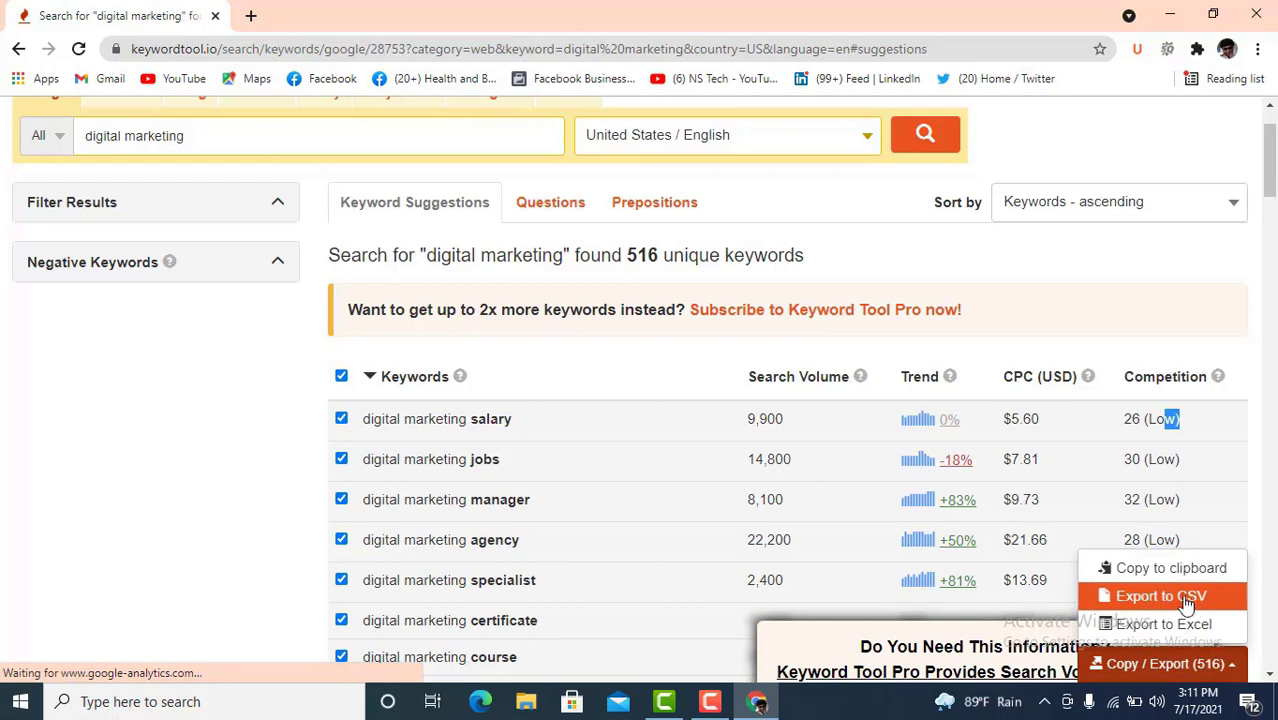
left_click(1178, 598)
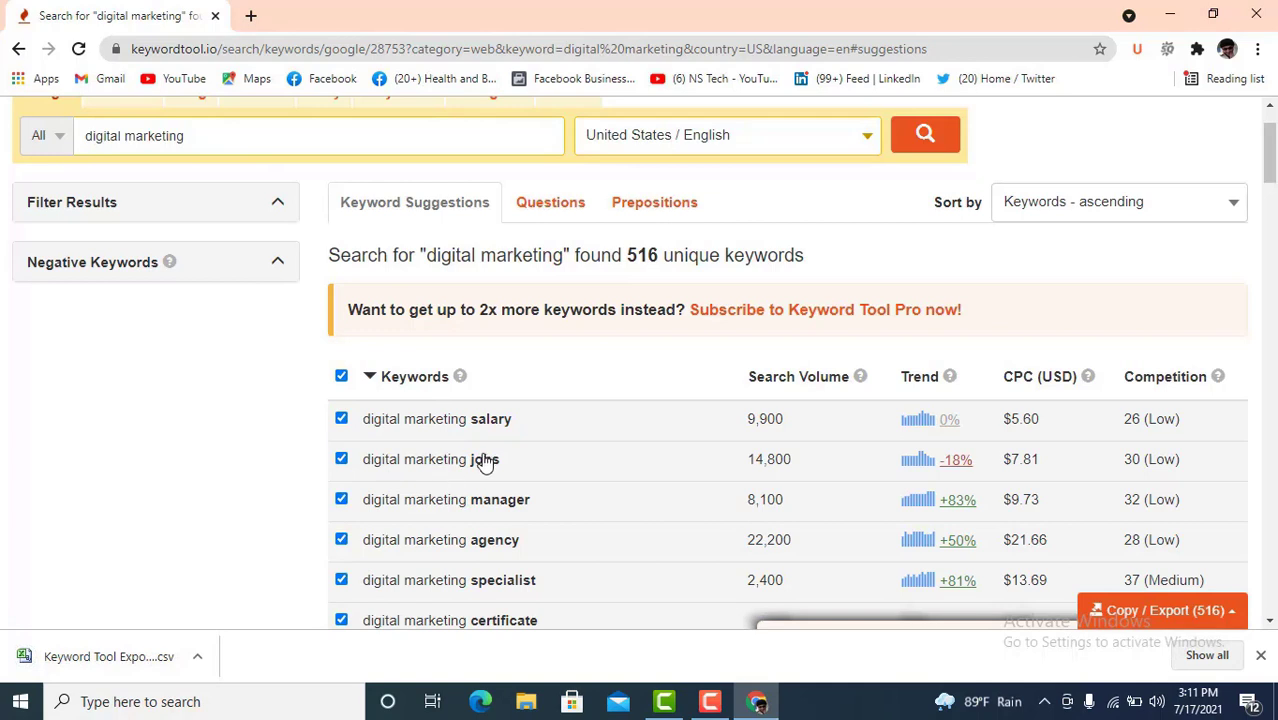
left_click(1262, 656)
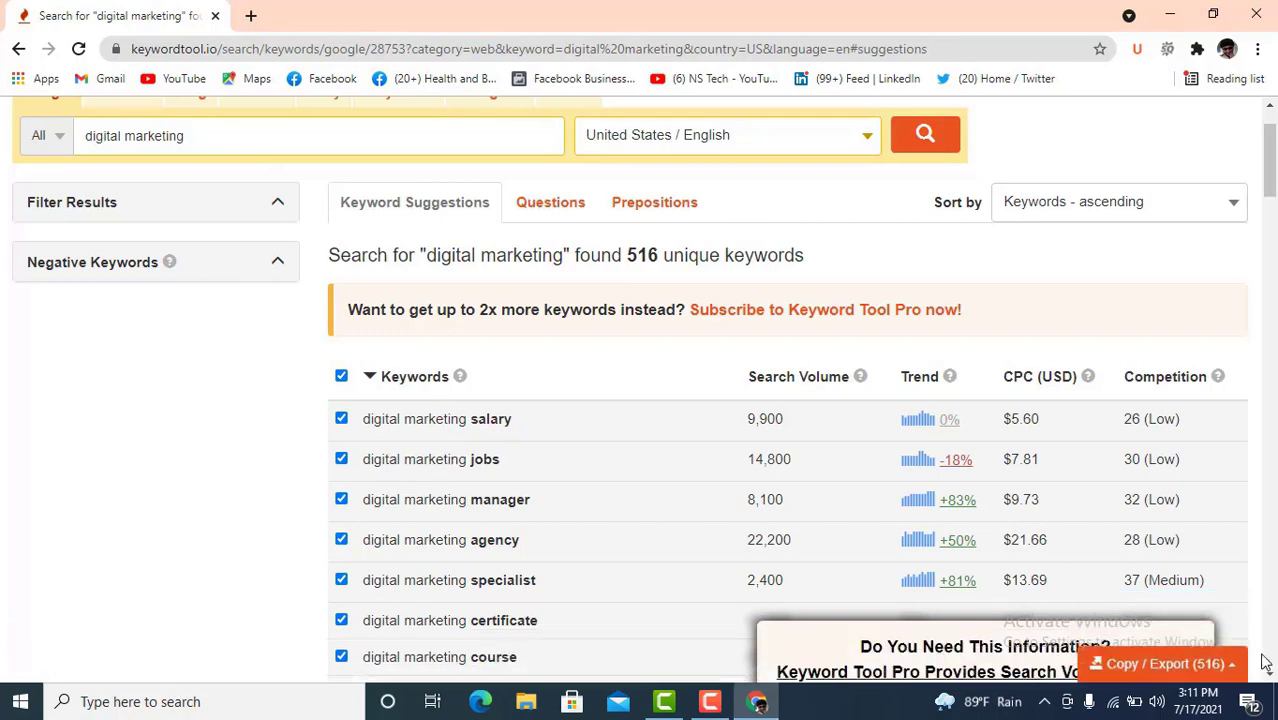
scroll(1040, 472, "down", 2)
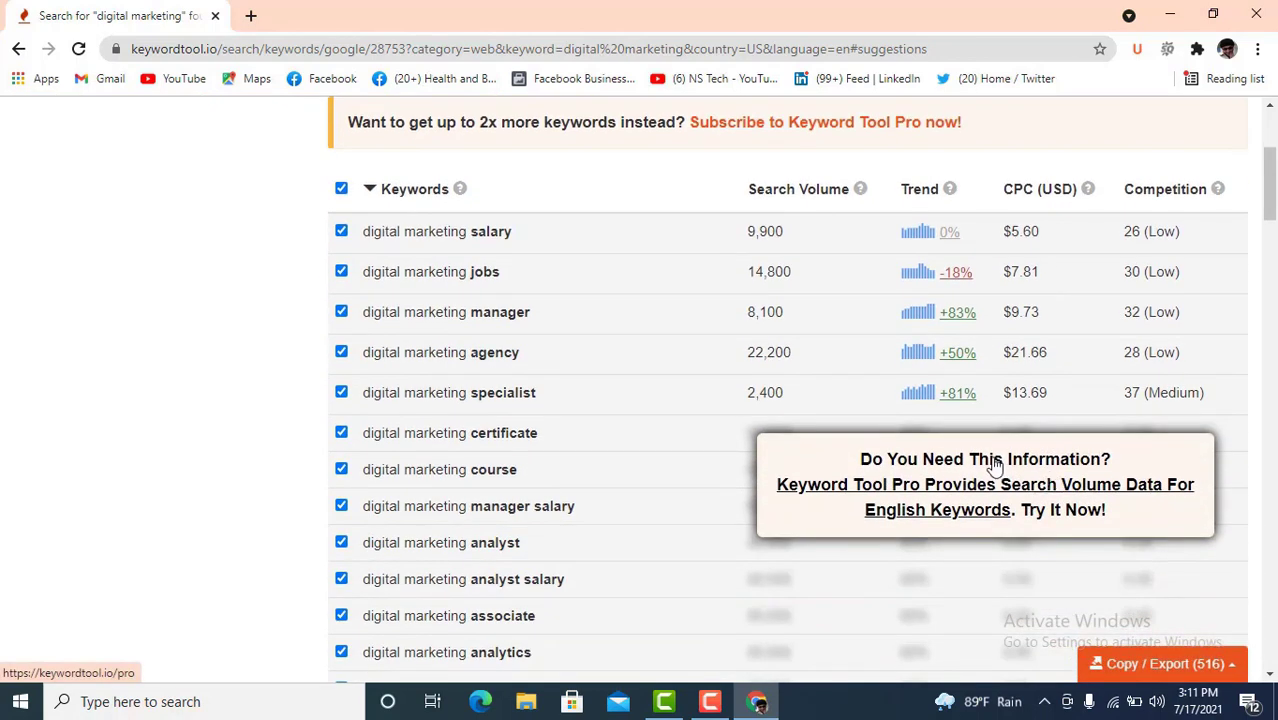
scroll(750, 422, "up", 3)
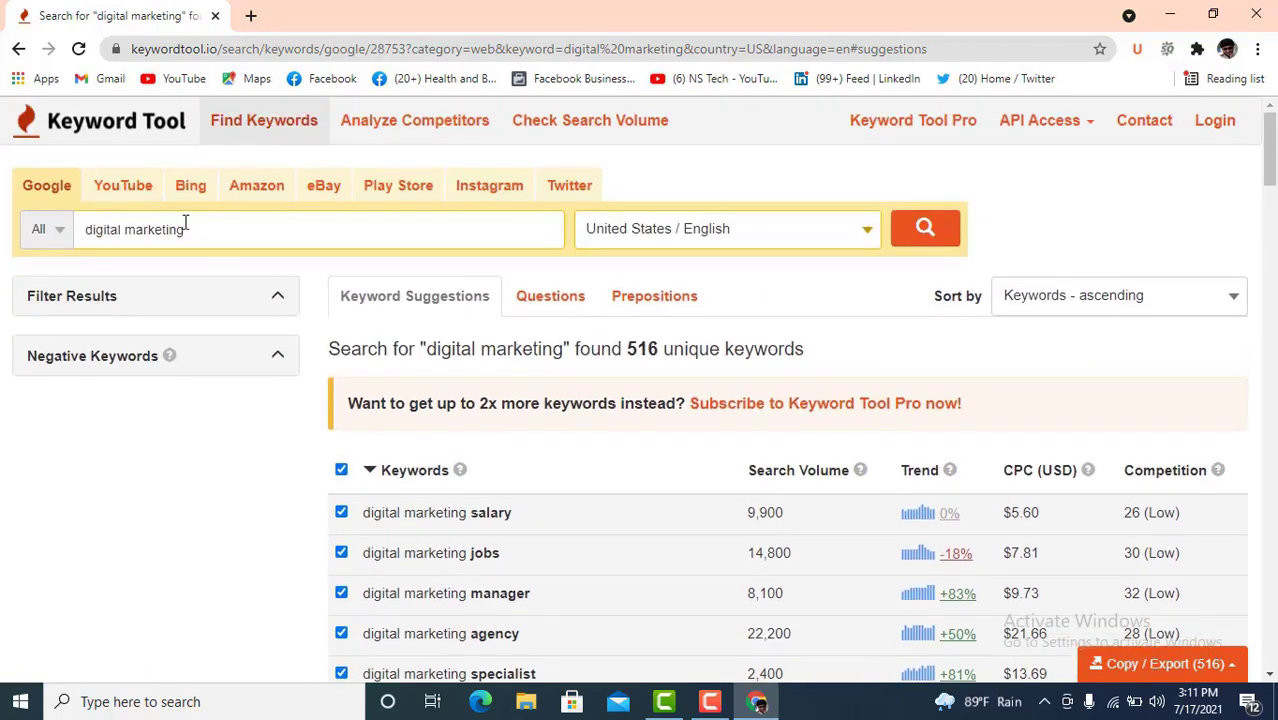
left_click_drag(185, 228, 125, 232)
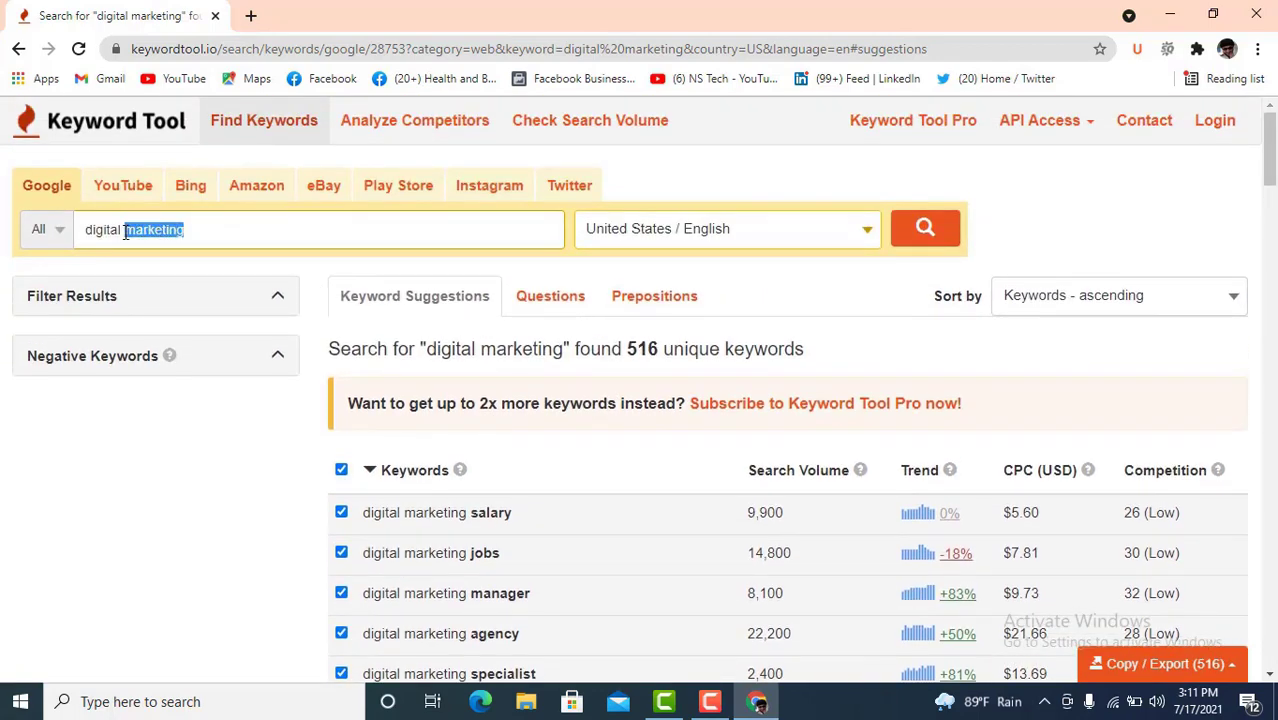
key("Right")
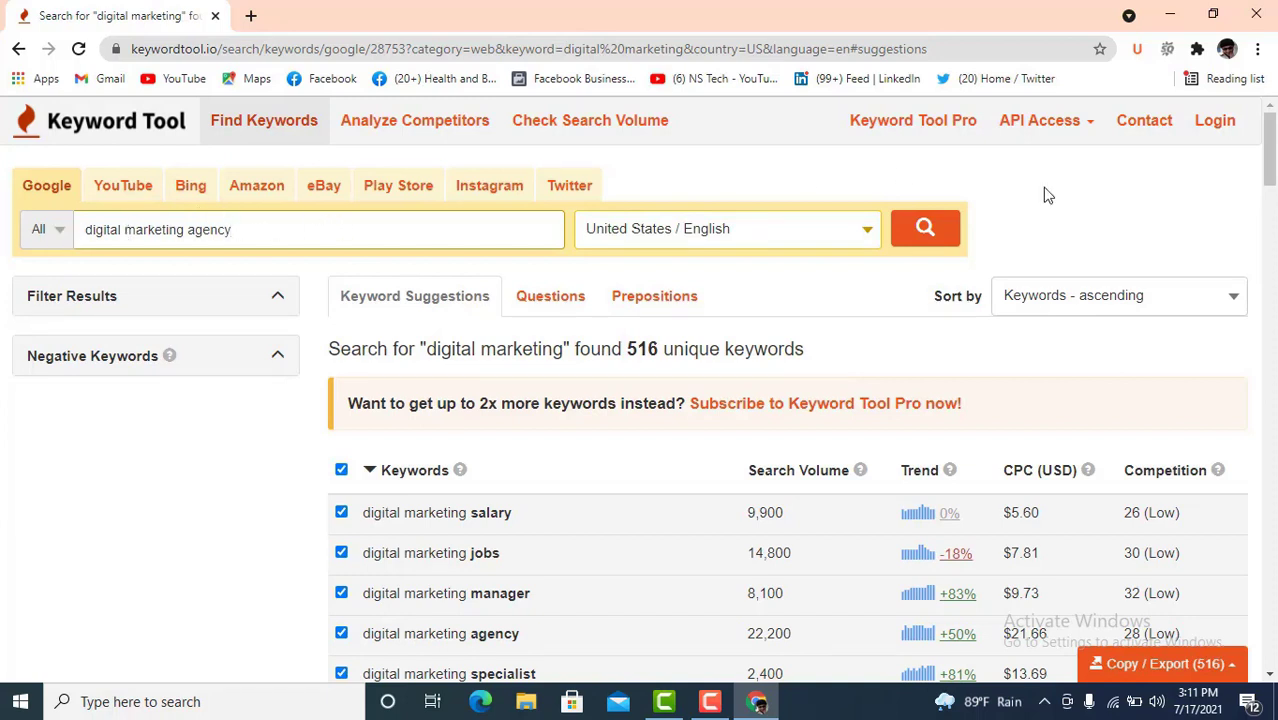
left_click(930, 240)
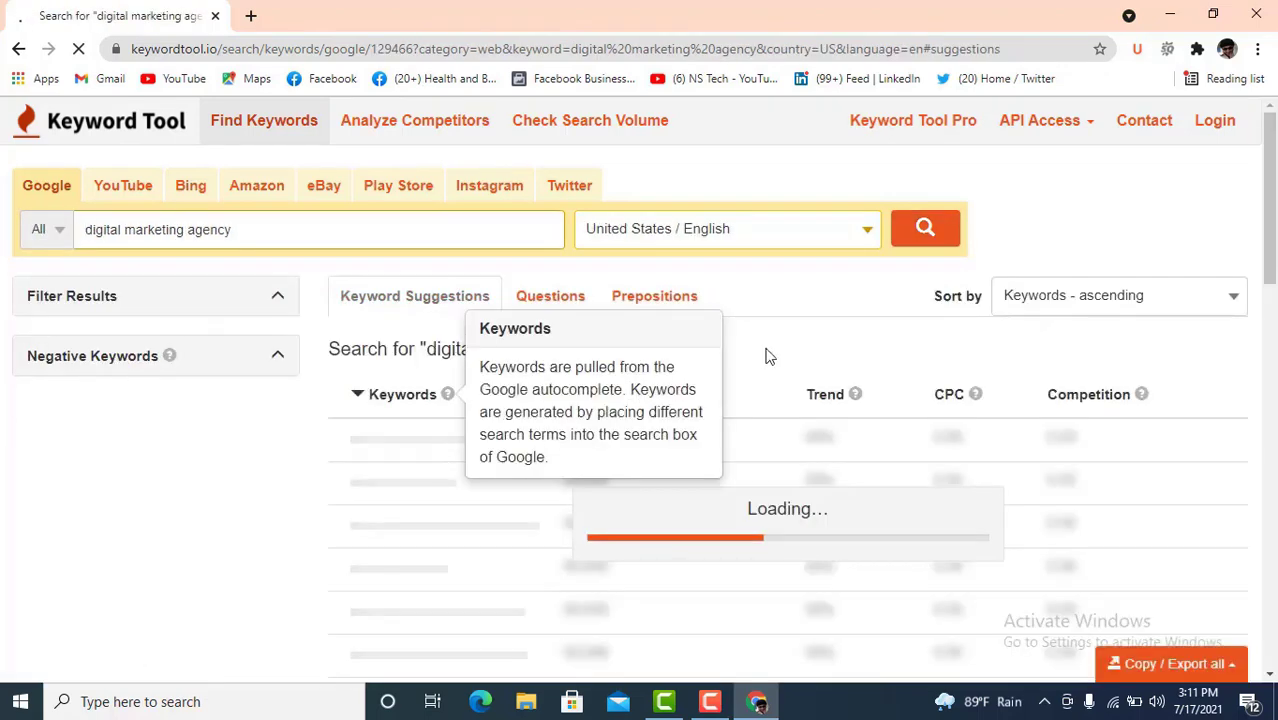
scroll(570, 510, "down", 1)
scroll(627, 505, "down", 2)
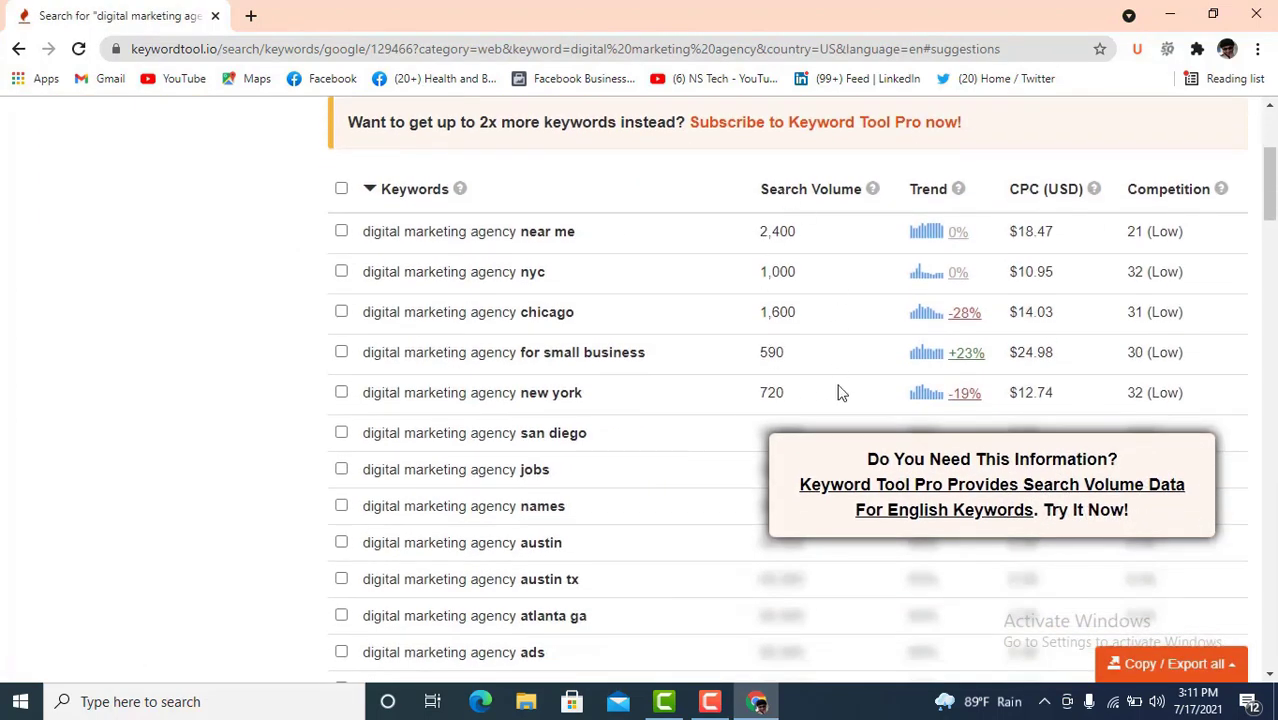
scroll(432, 448, "down", 6)
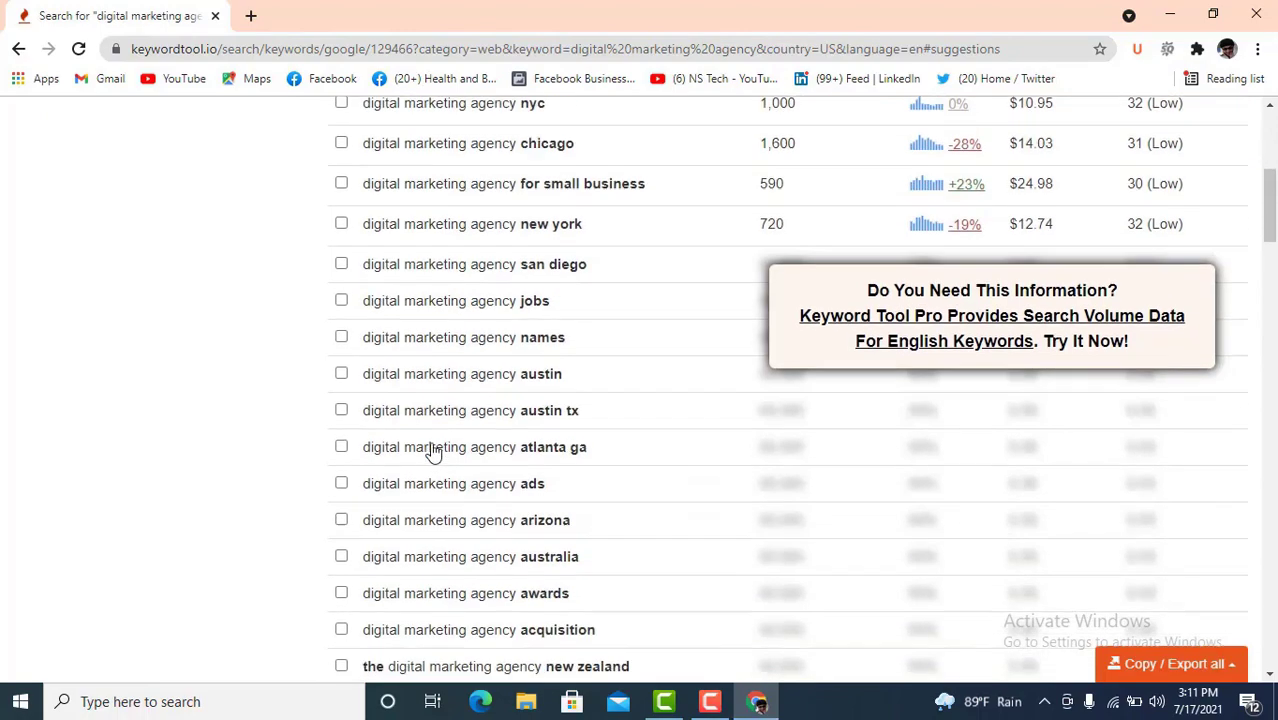
scroll(432, 450, "down", 15)
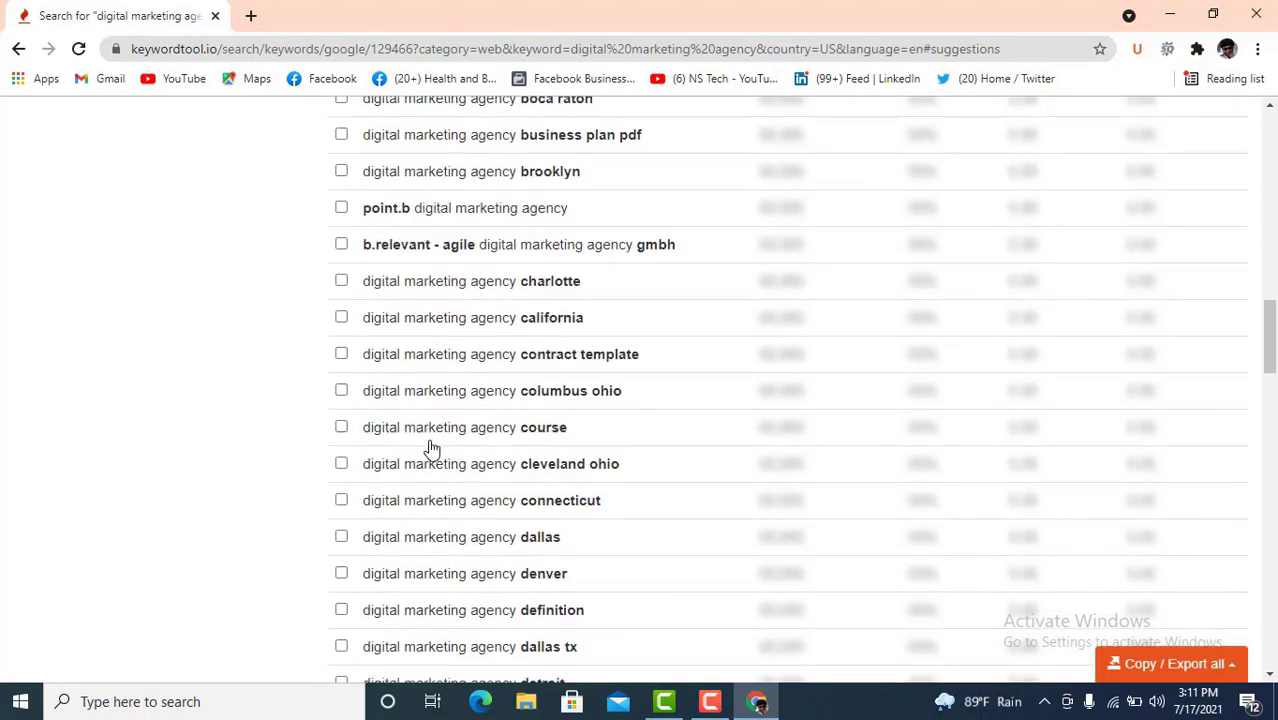
scroll(432, 443, "down", 14)
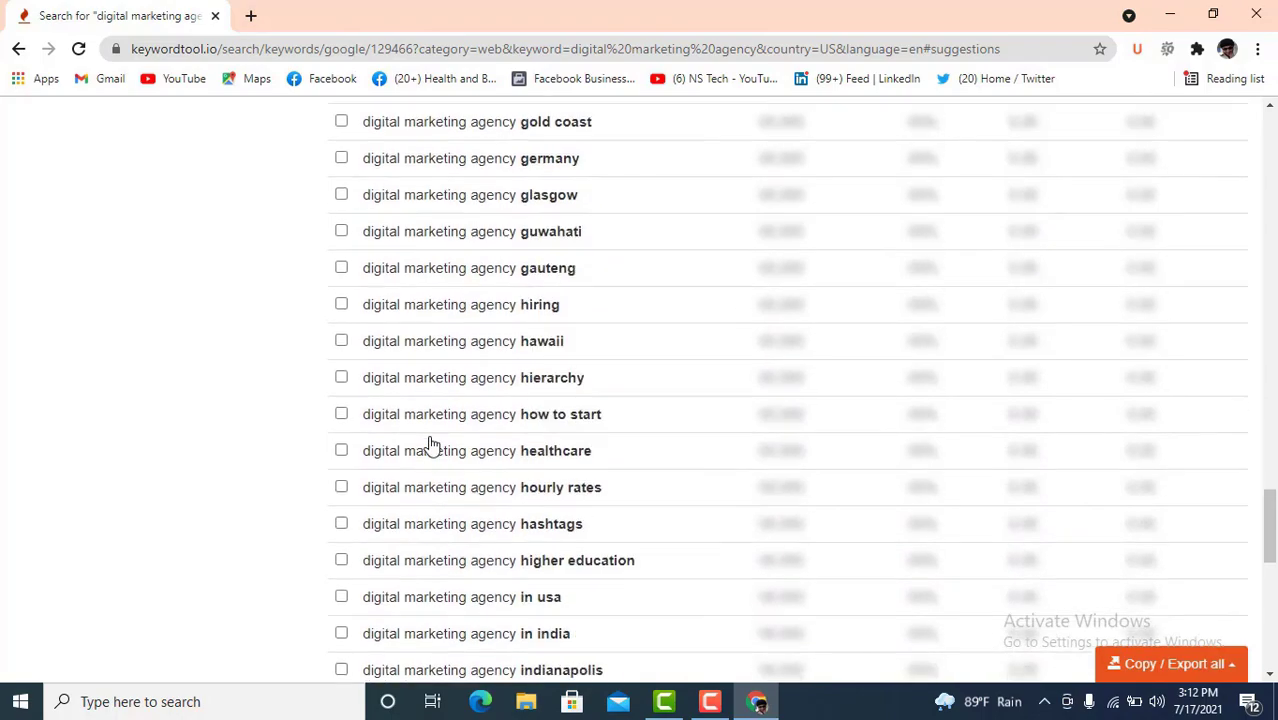
scroll(432, 441, "down", 3)
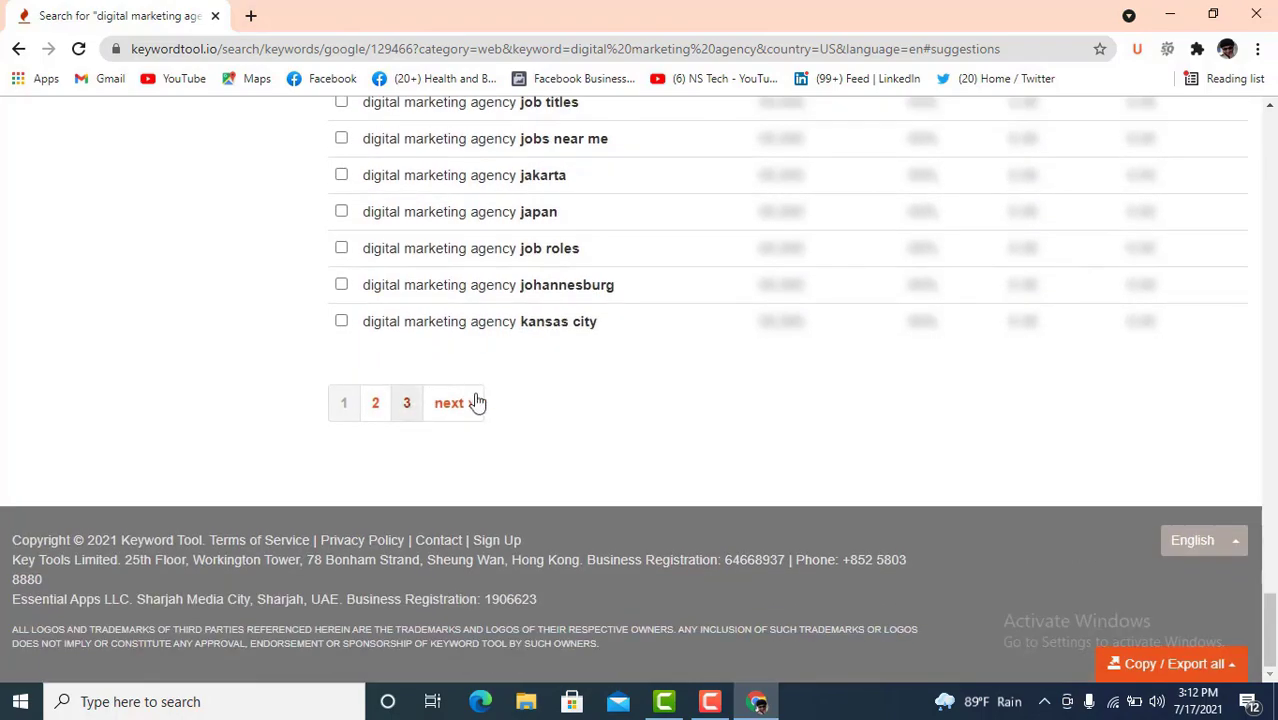
scroll(660, 384, "up", 2)
scroll(650, 370, "up", 20)
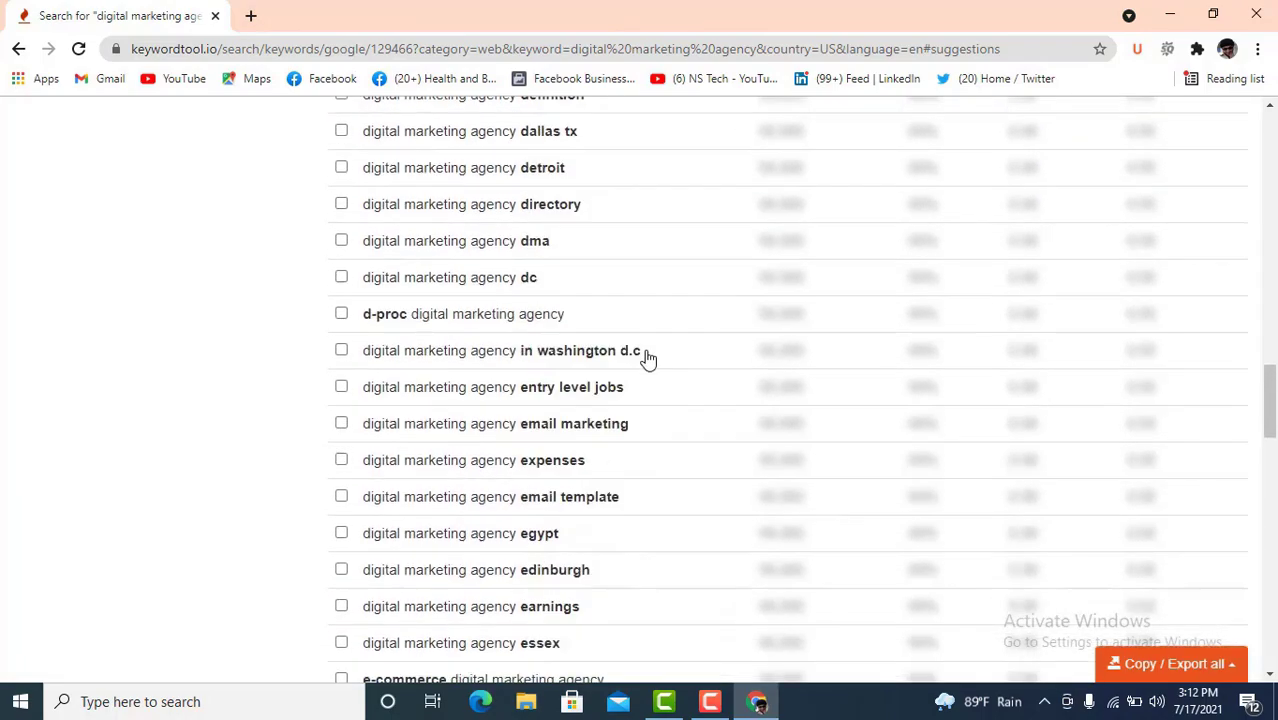
scroll(620, 336, "up", 2)
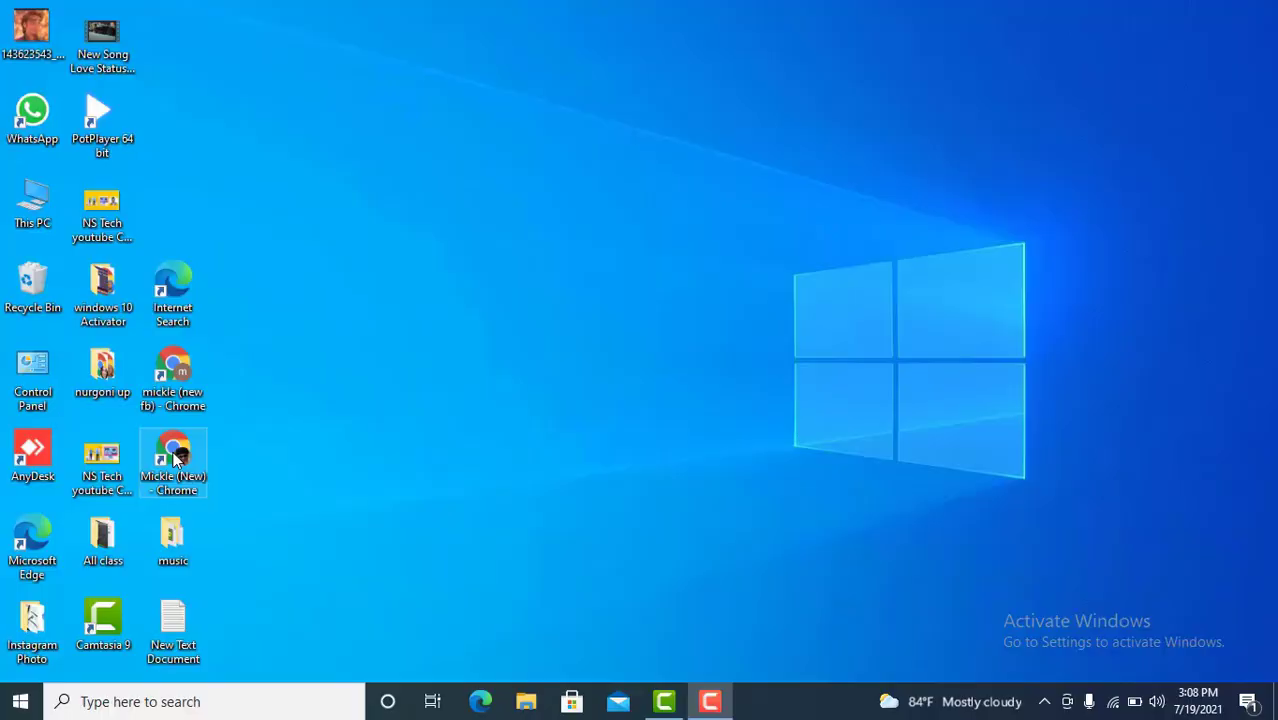
- Launch Chrome from the desktop shortcut to a new Google tab
double_click(175, 456)
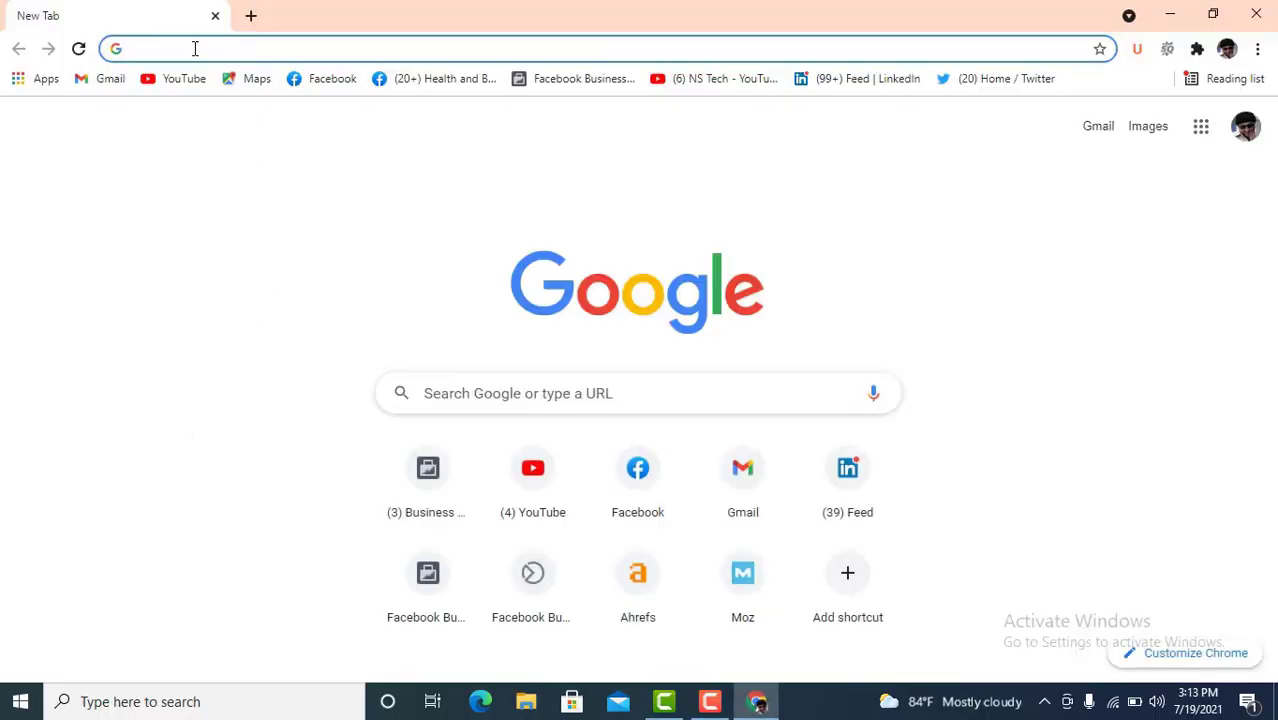
- Google 'ahrefs free' and open the Free Keyword Generator result in a new tab
type("ah")
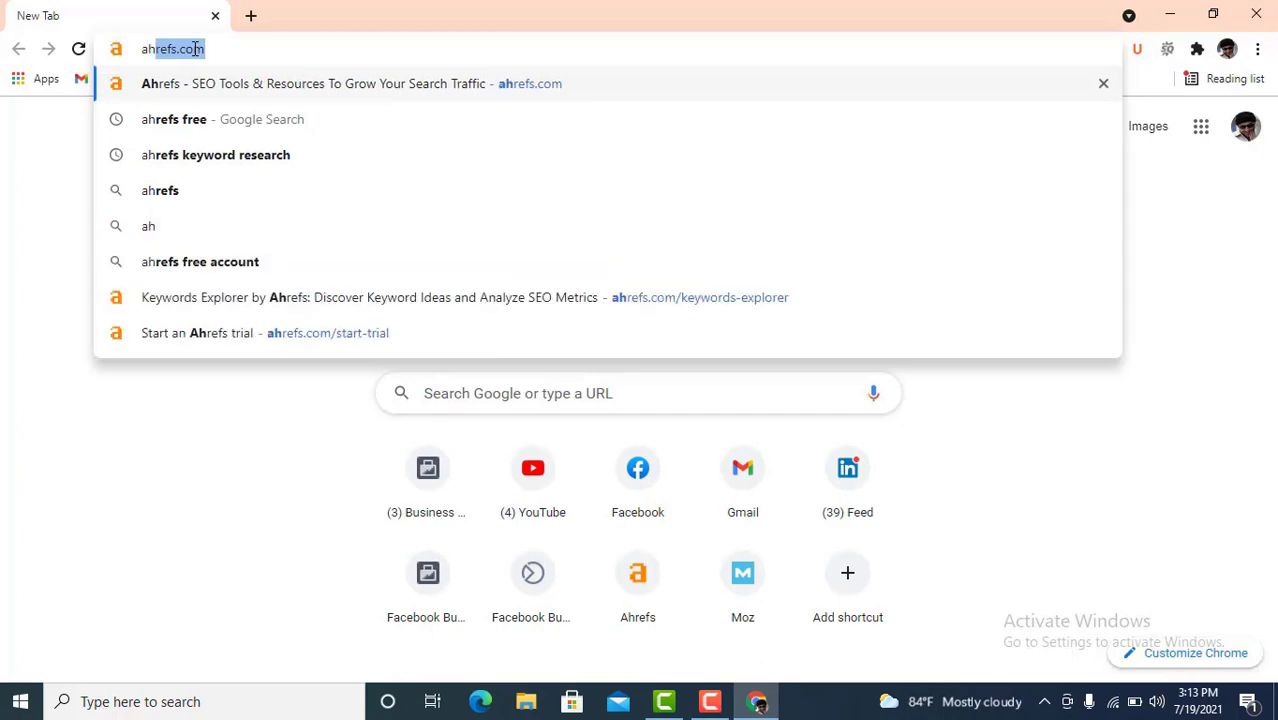
type("re")
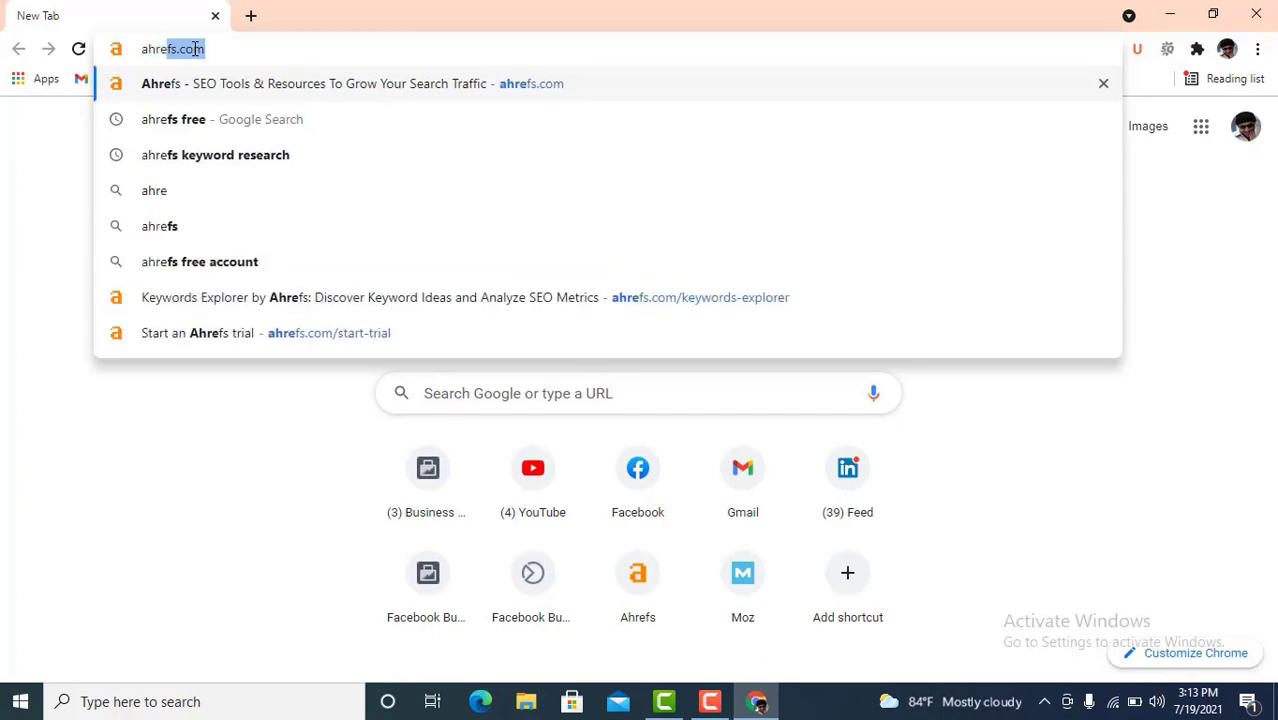
type("fs f")
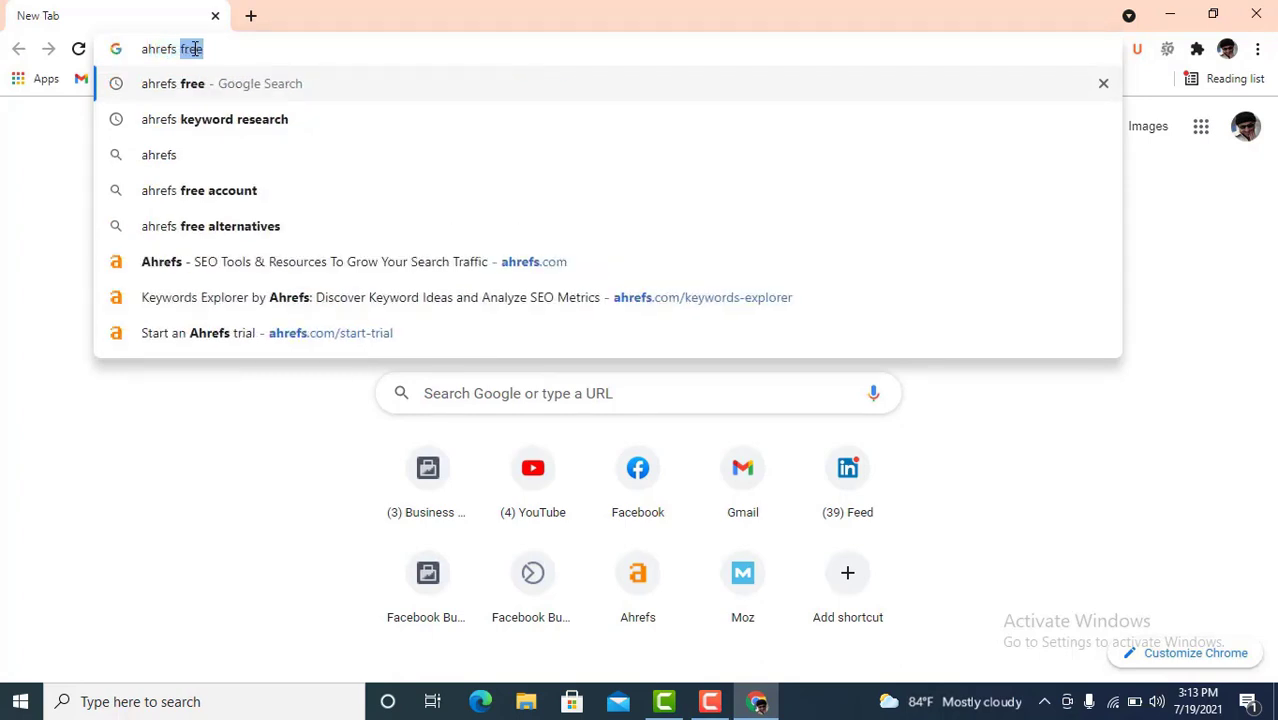
type("ree")
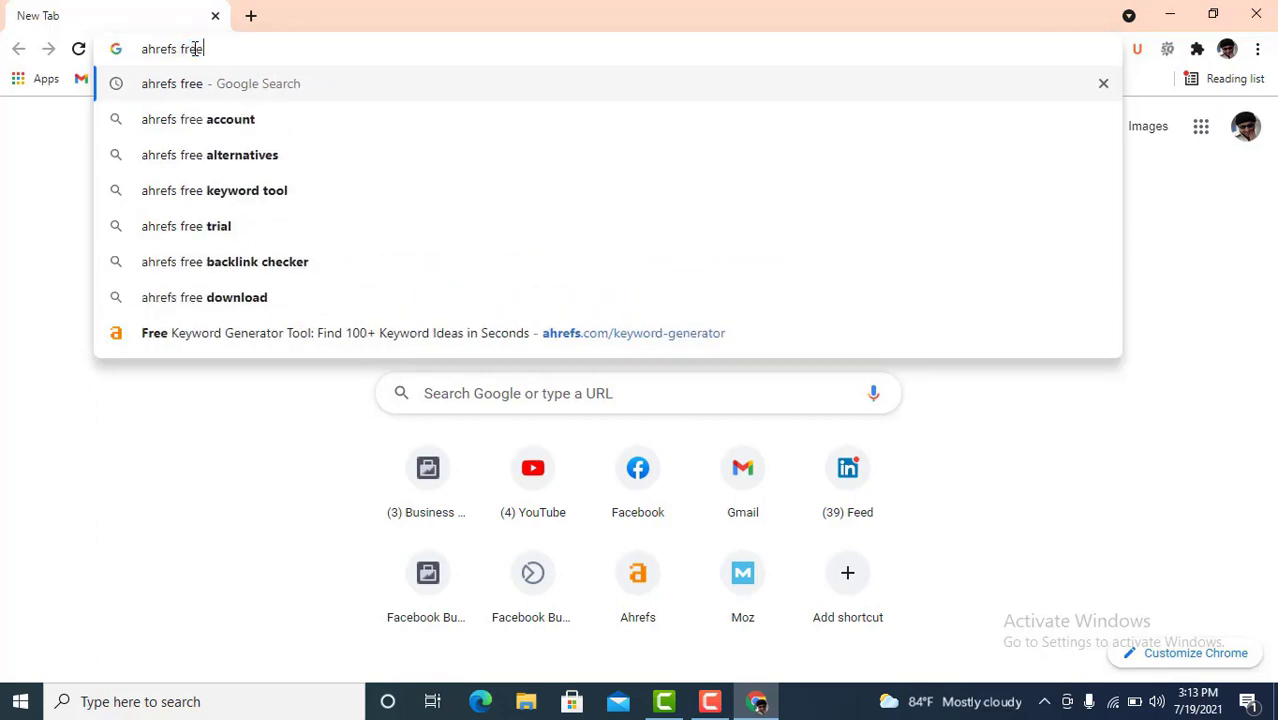
key("Return")
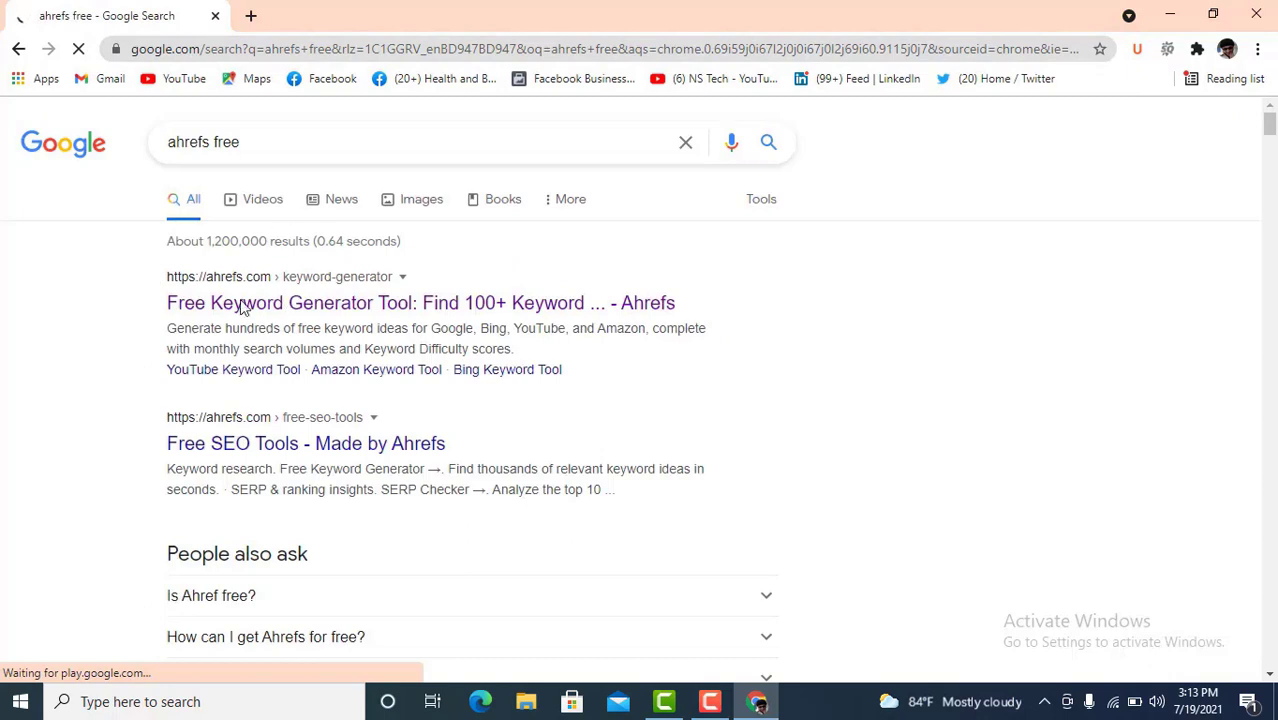
right_click(317, 334)
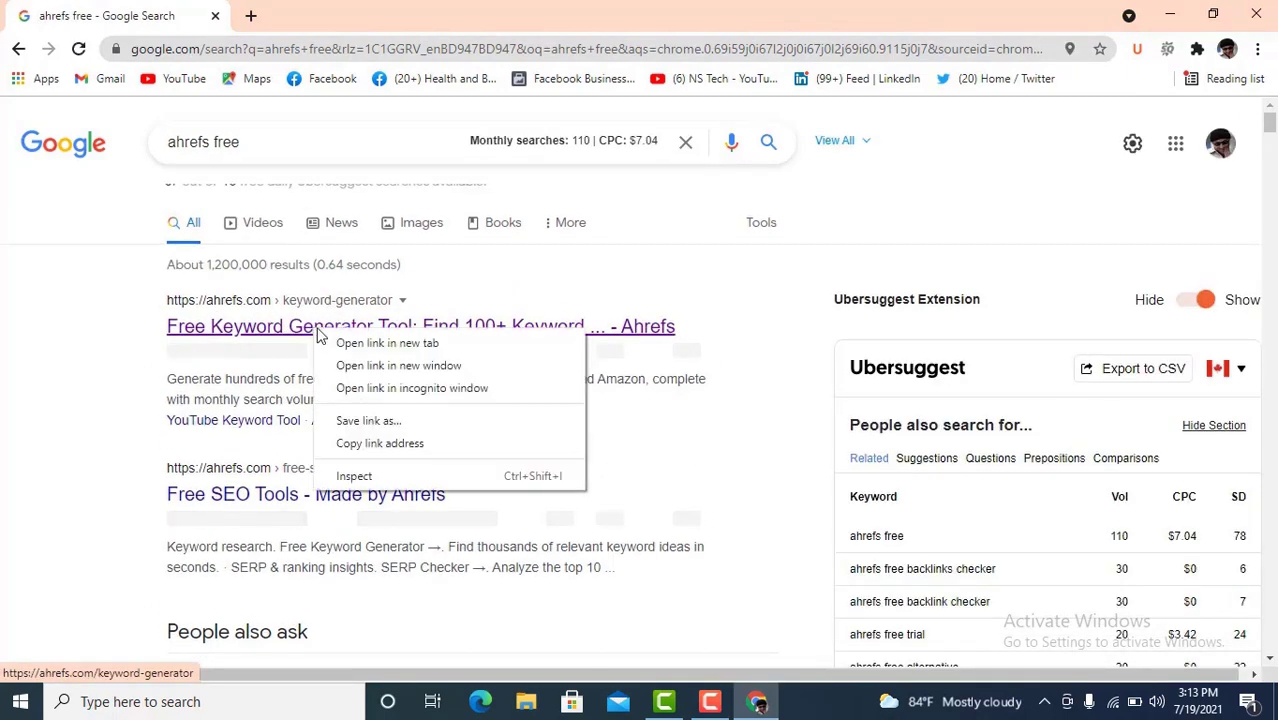
left_click(345, 343)
left_click(320, 15)
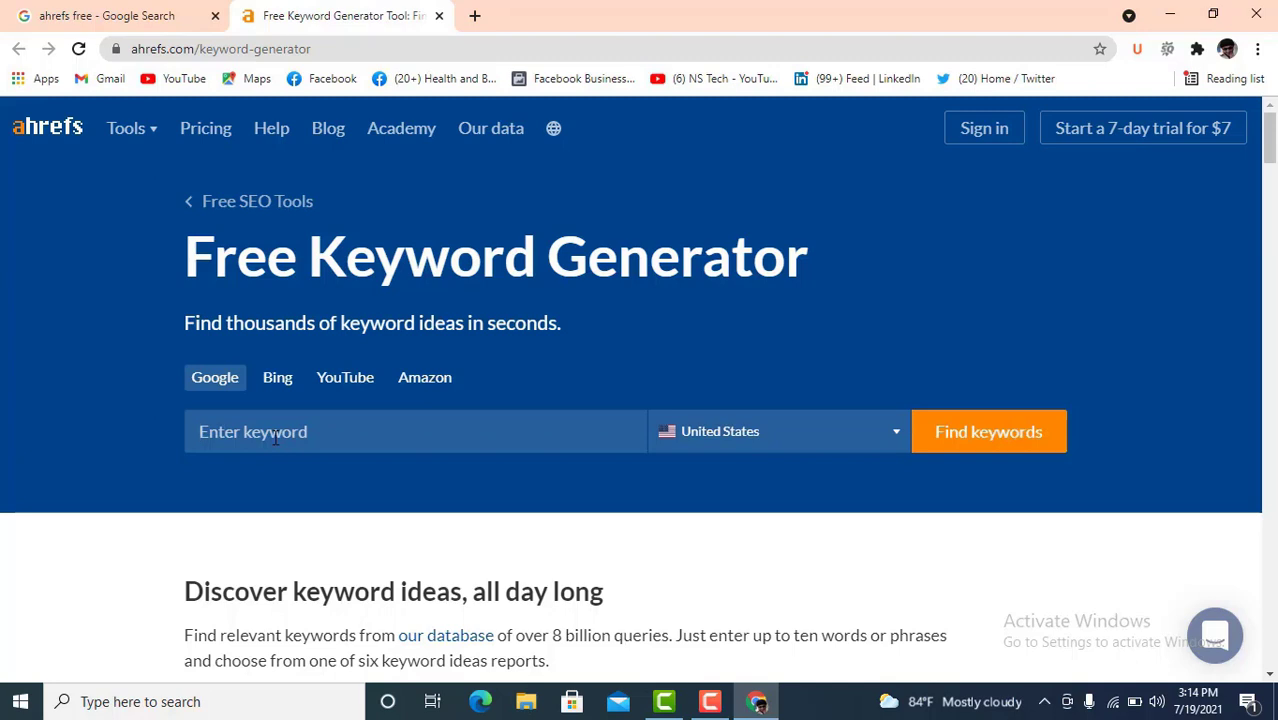
- Enter 'Digital Marketing' as the keyword, keep United States, and run Find keywords
type("Di")
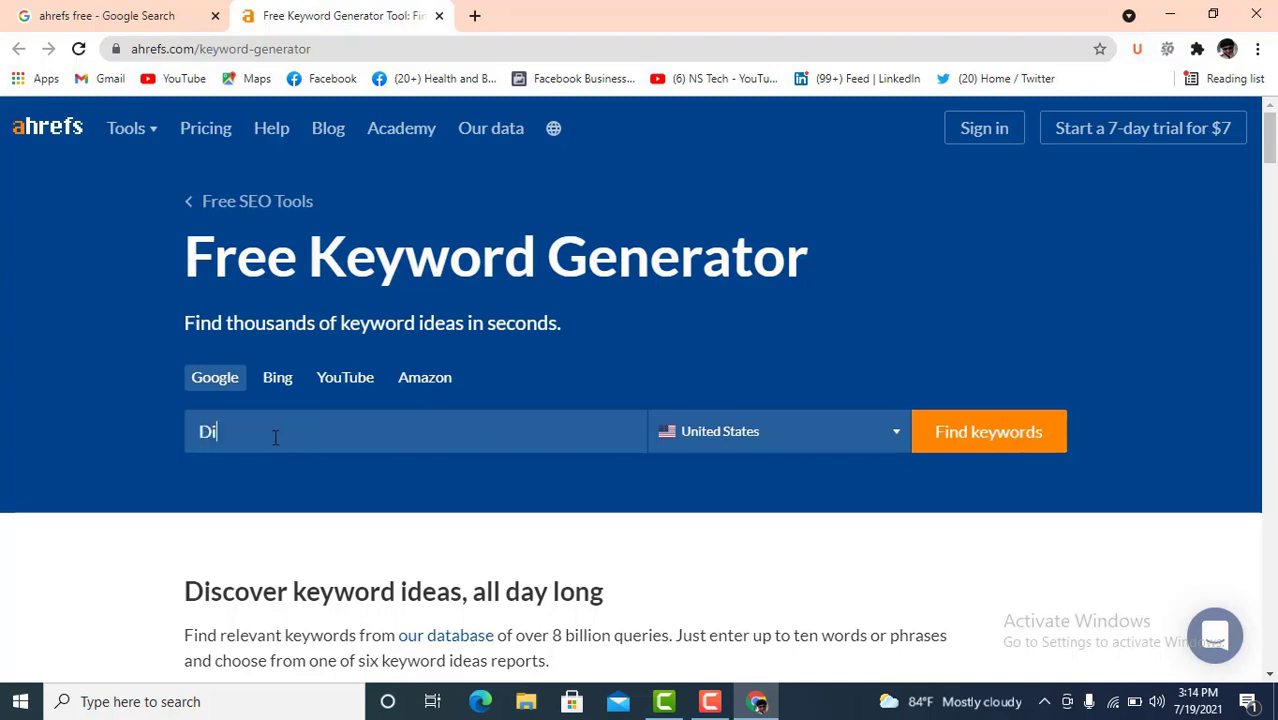
type("gitsa")
key("BackSpace")
key("BackSpace")
key("BackSpace")
key("BackSpace")
type("tal Marketin")
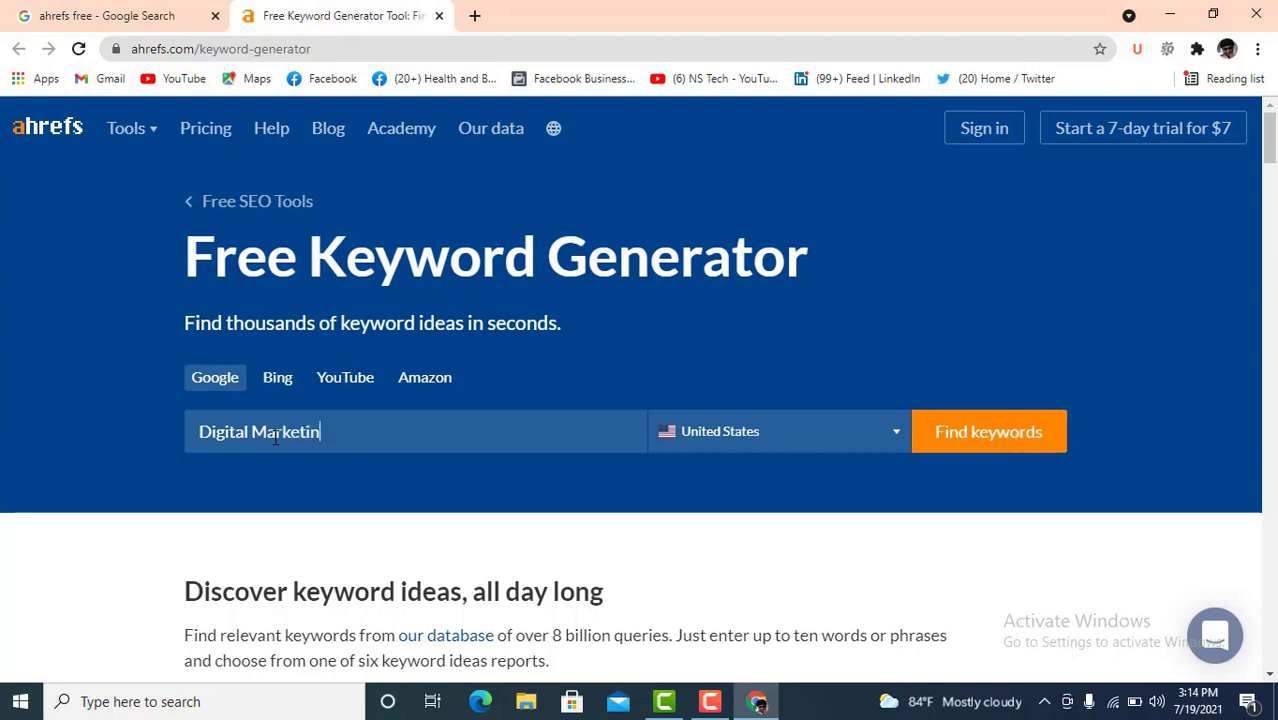
type("g")
left_click_drag(352, 434, 200, 438)
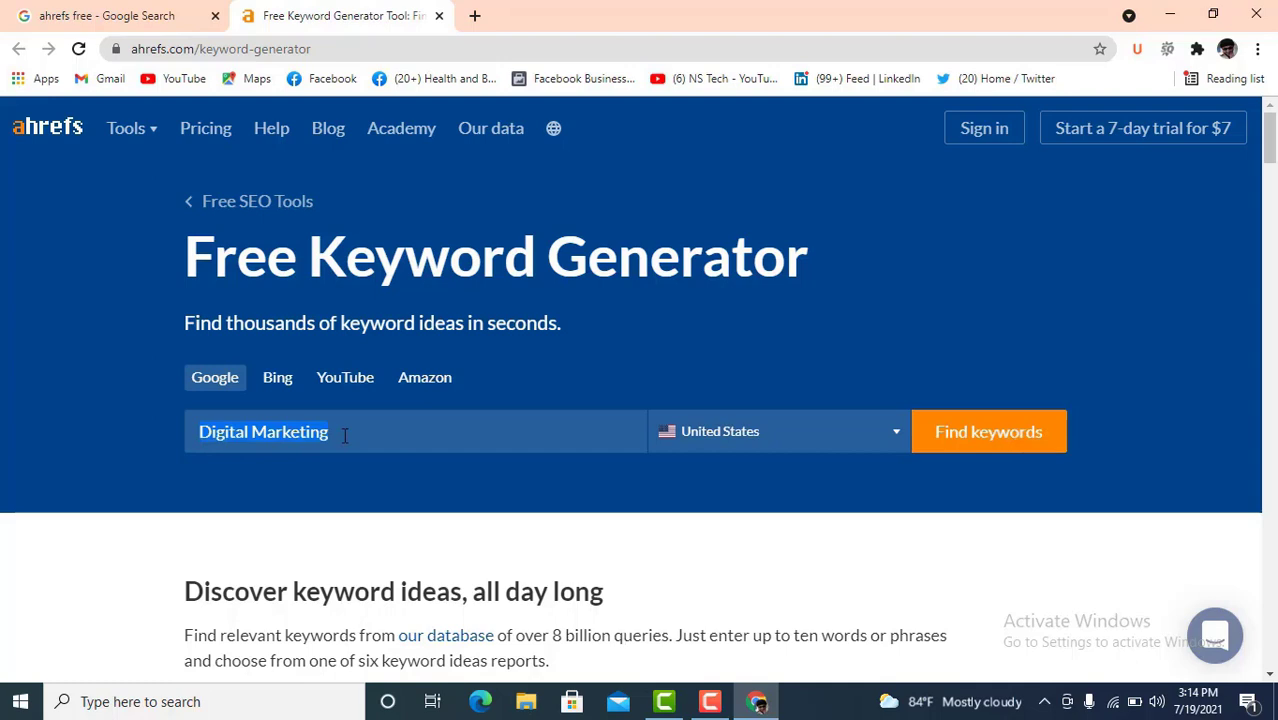
left_click(344, 435)
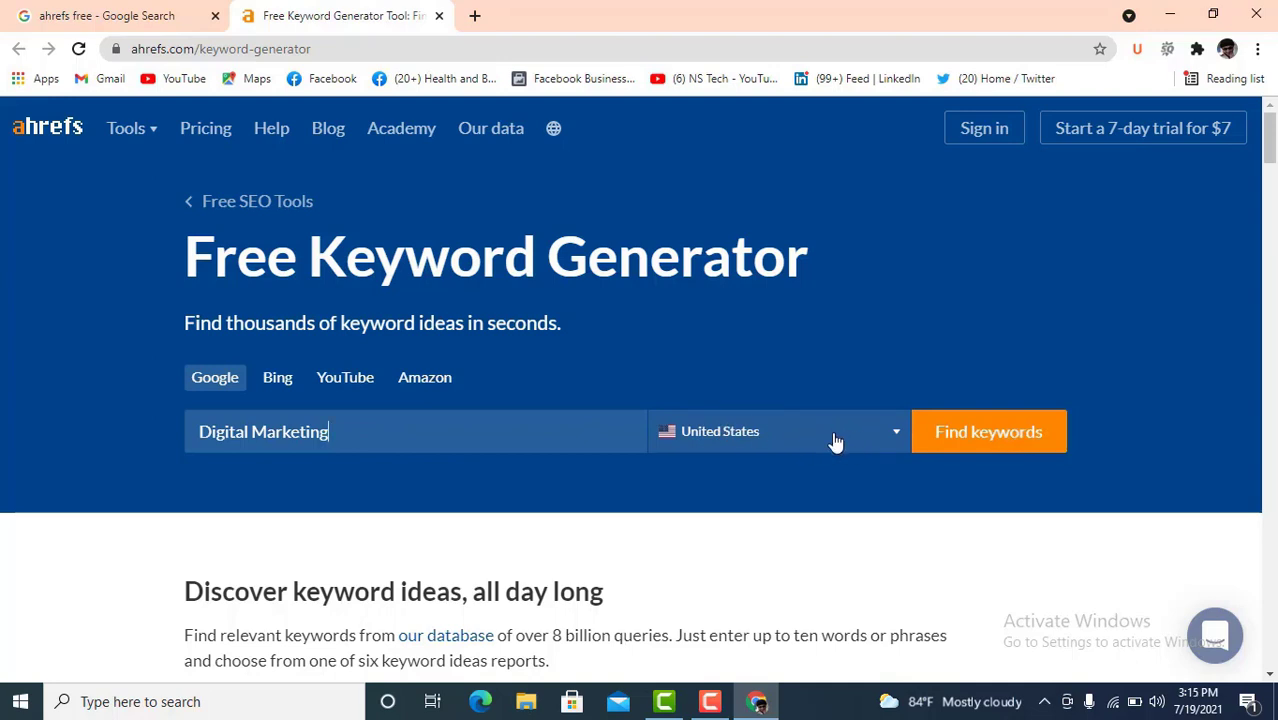
left_click(836, 443)
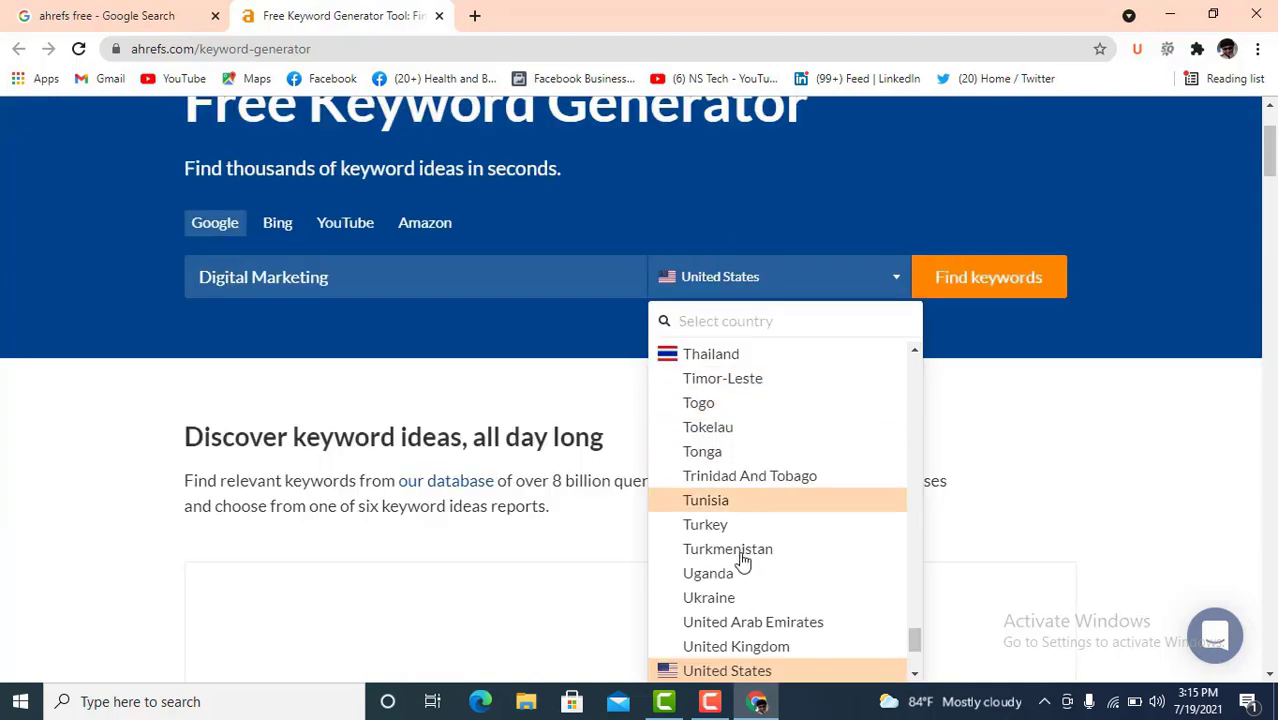
left_click(738, 670)
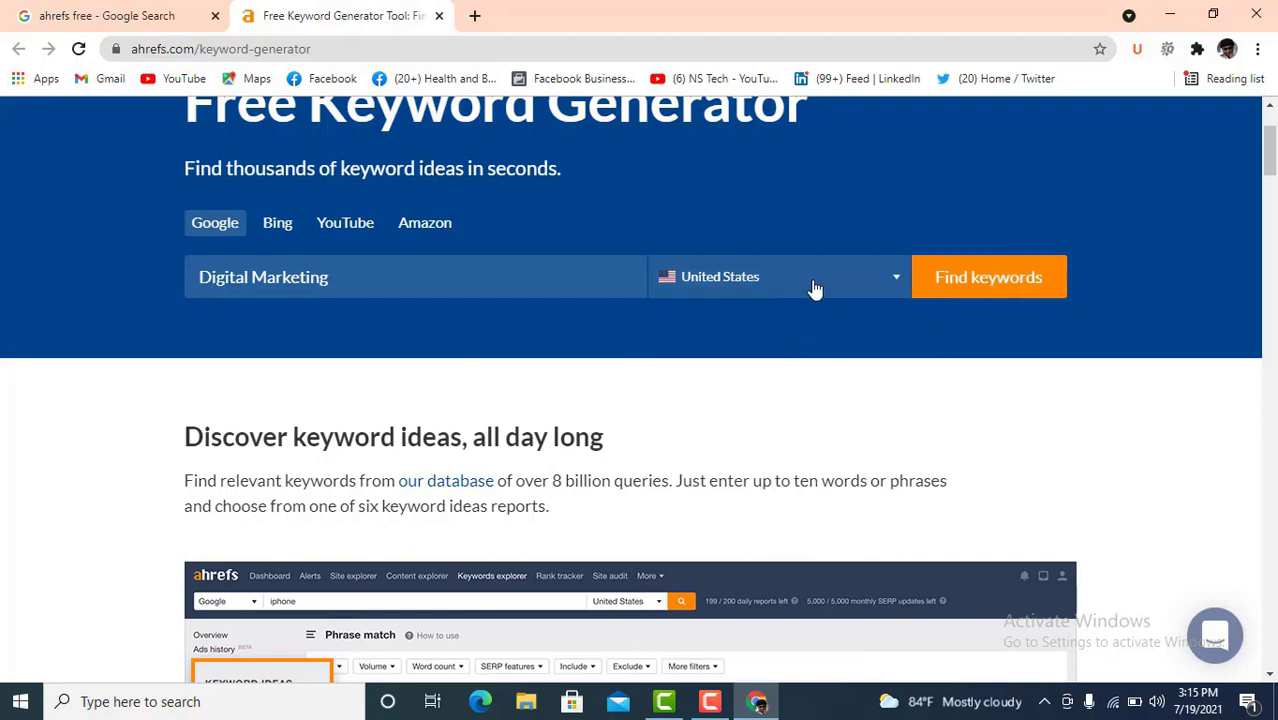
left_click(1005, 288)
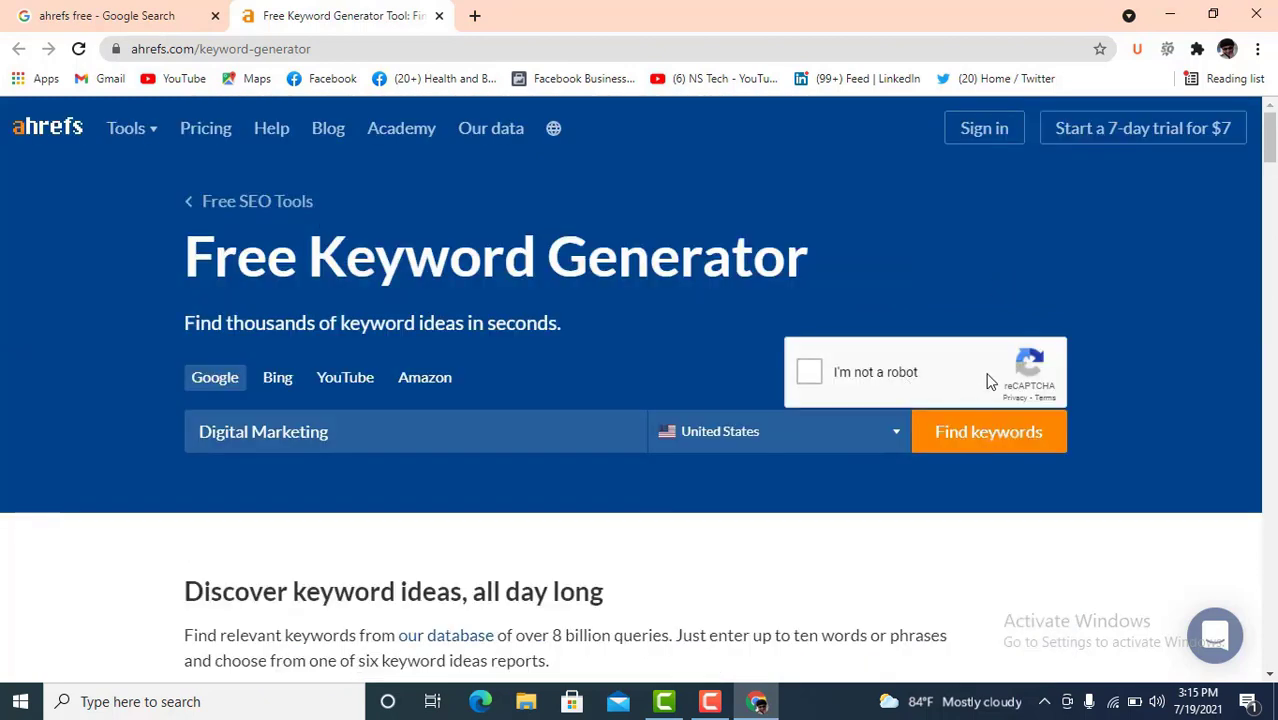
- Pass the reCAPTCHA check to load the phrase-match ideas for Digital Marketing
left_click(875, 373)
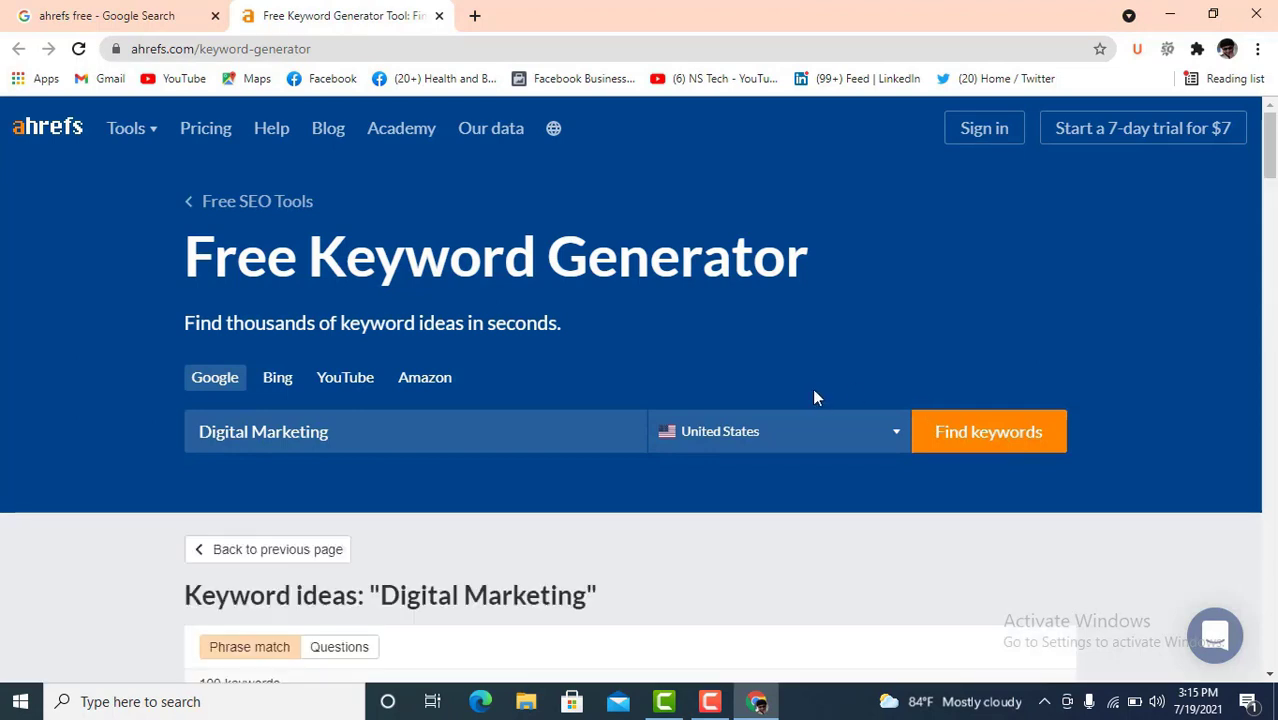
scroll(439, 505, "down", 2)
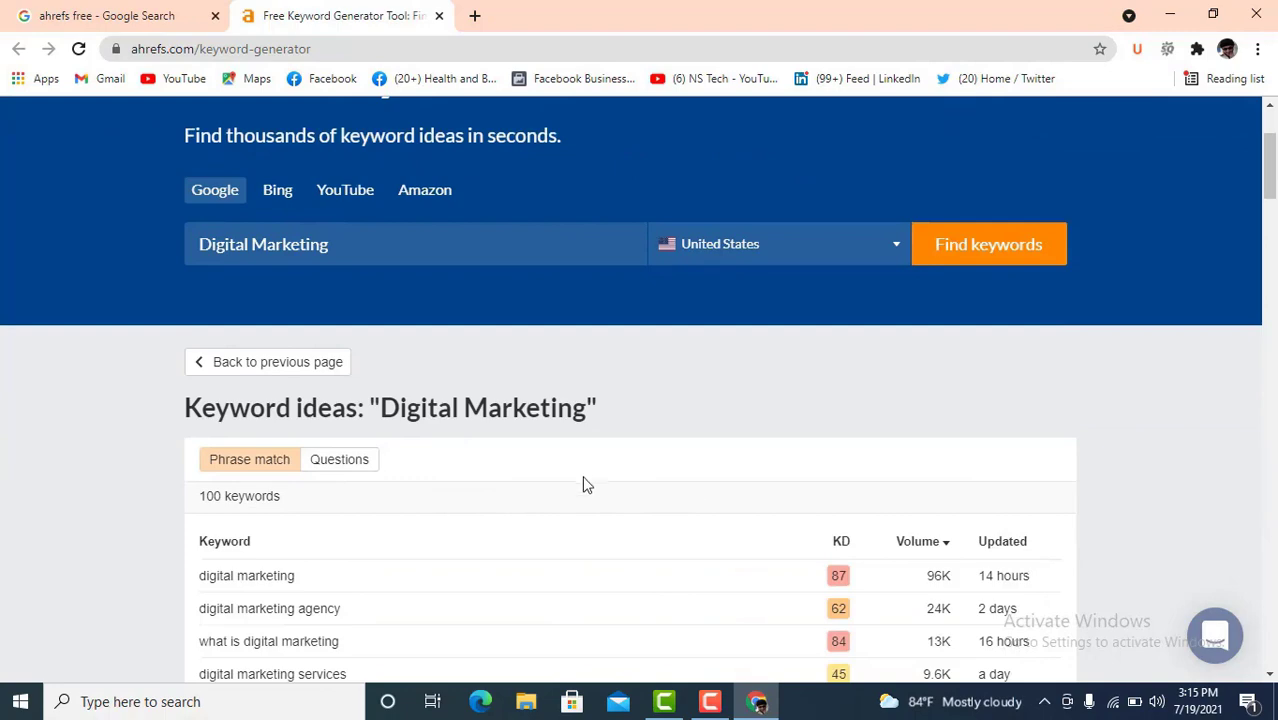
scroll(588, 484, "down", 2)
scroll(593, 484, "down", 3)
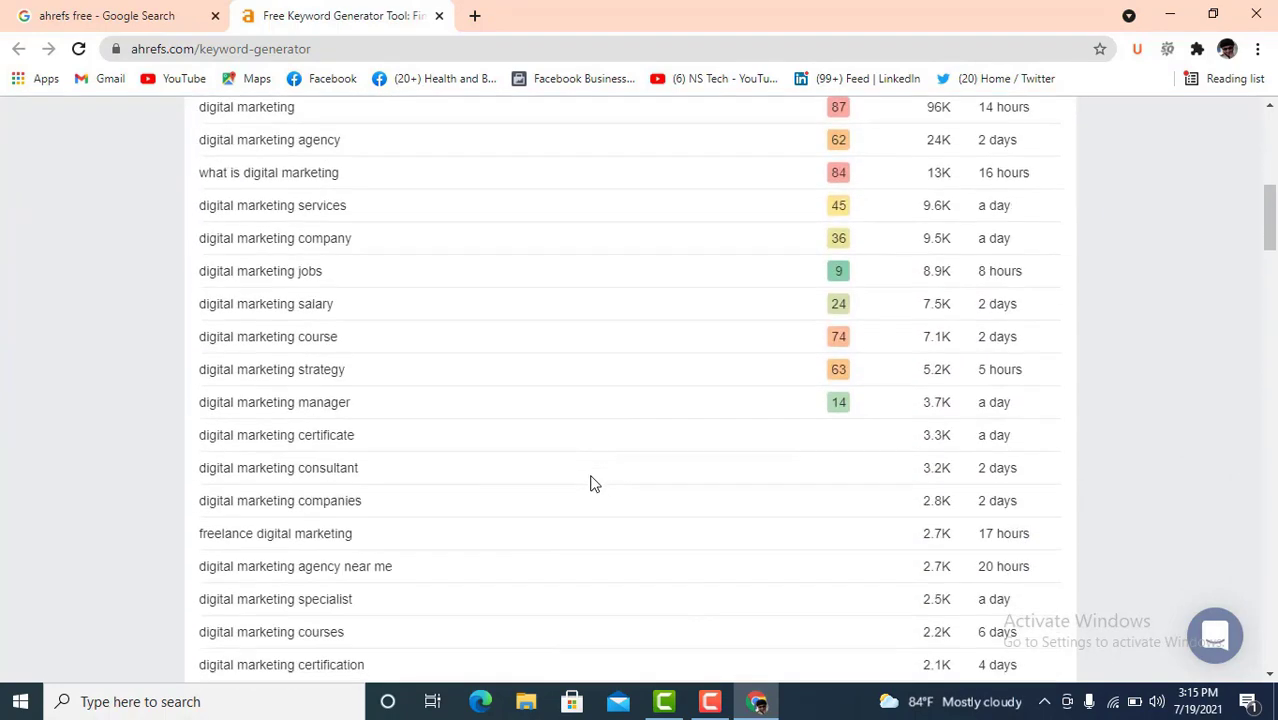
scroll(428, 422, "up", 3)
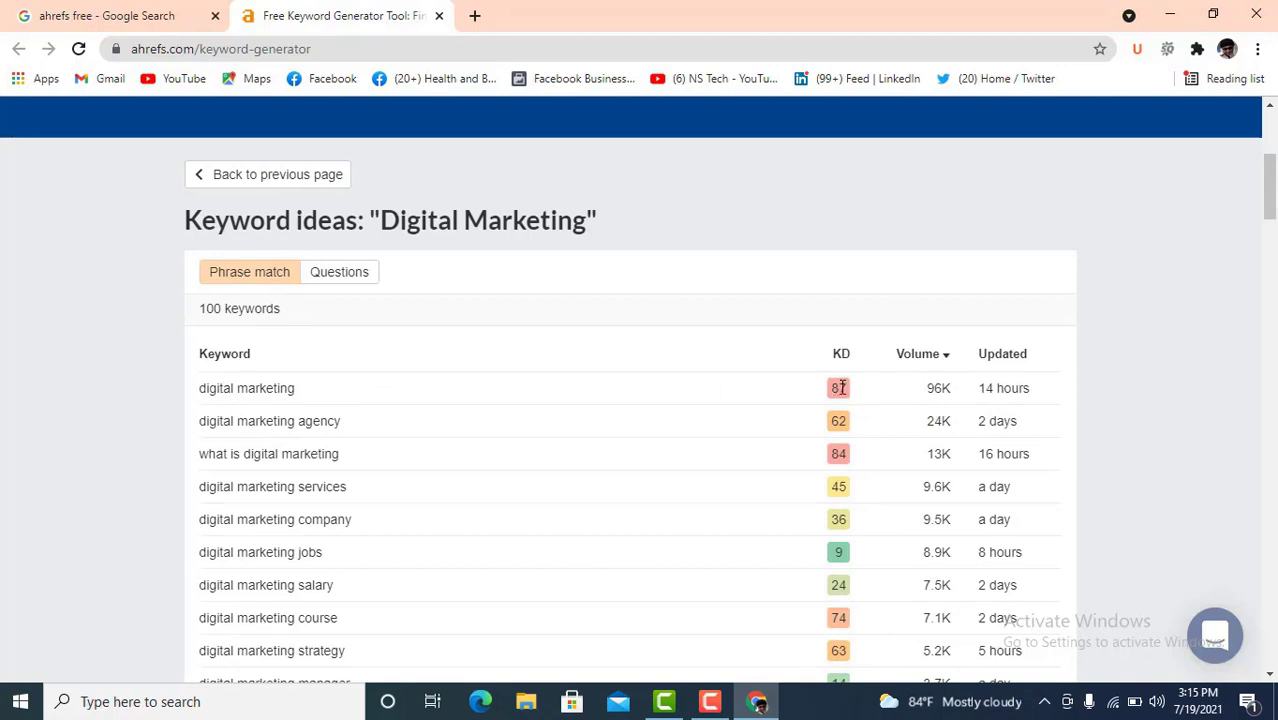
- Mark digital marketing's KD of 87 and scroll through the 100 phrase-match ideas
double_click(840, 388)
scroll(462, 423, "down", 1)
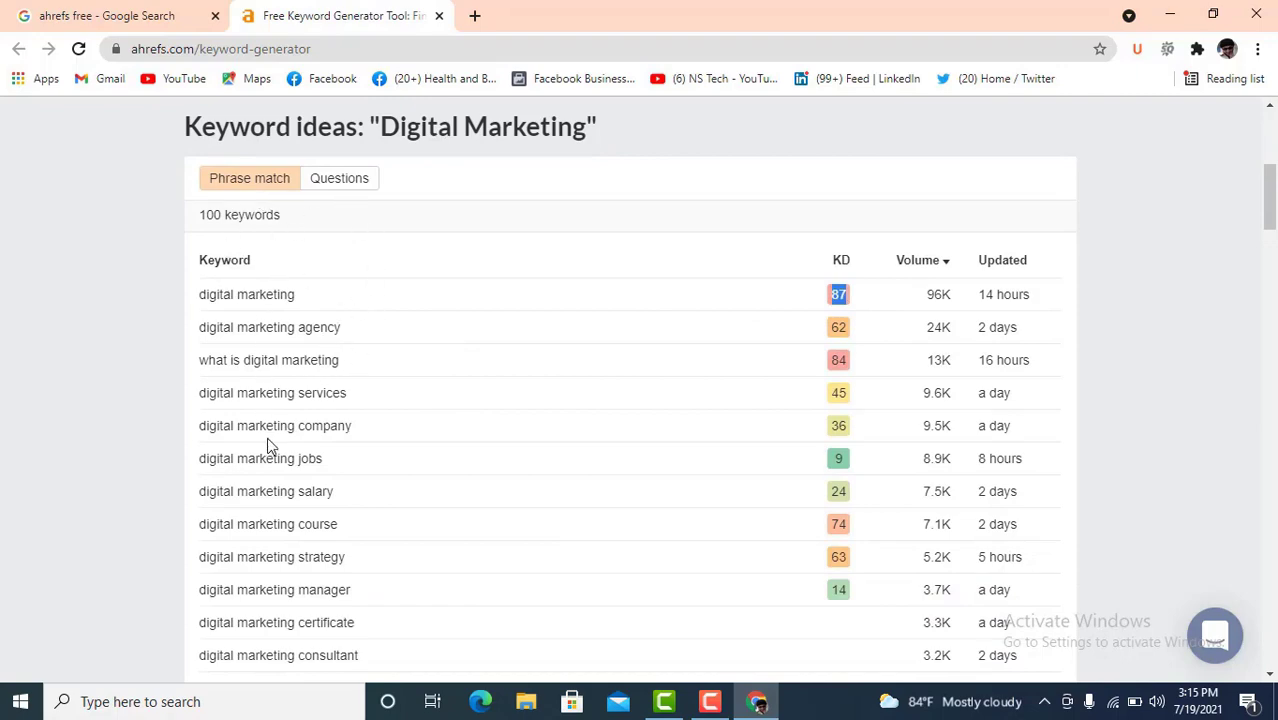
scroll(380, 470, "down", 8)
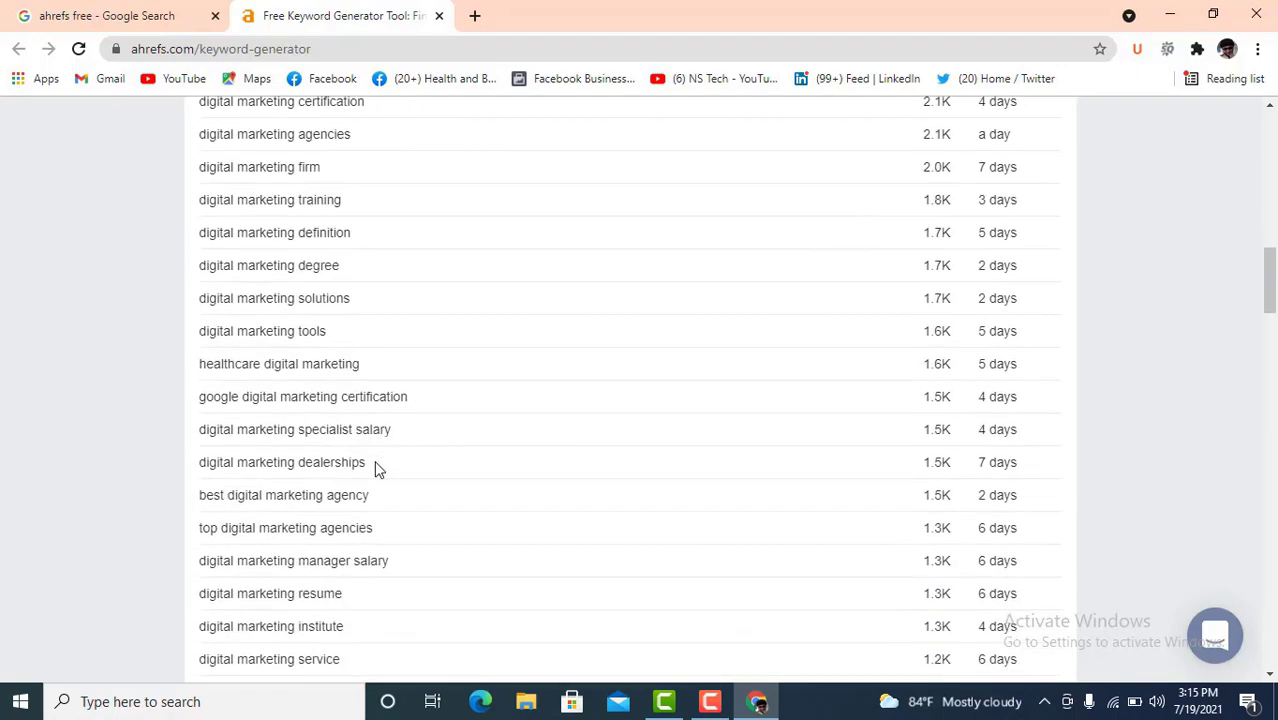
scroll(378, 468, "down", 15)
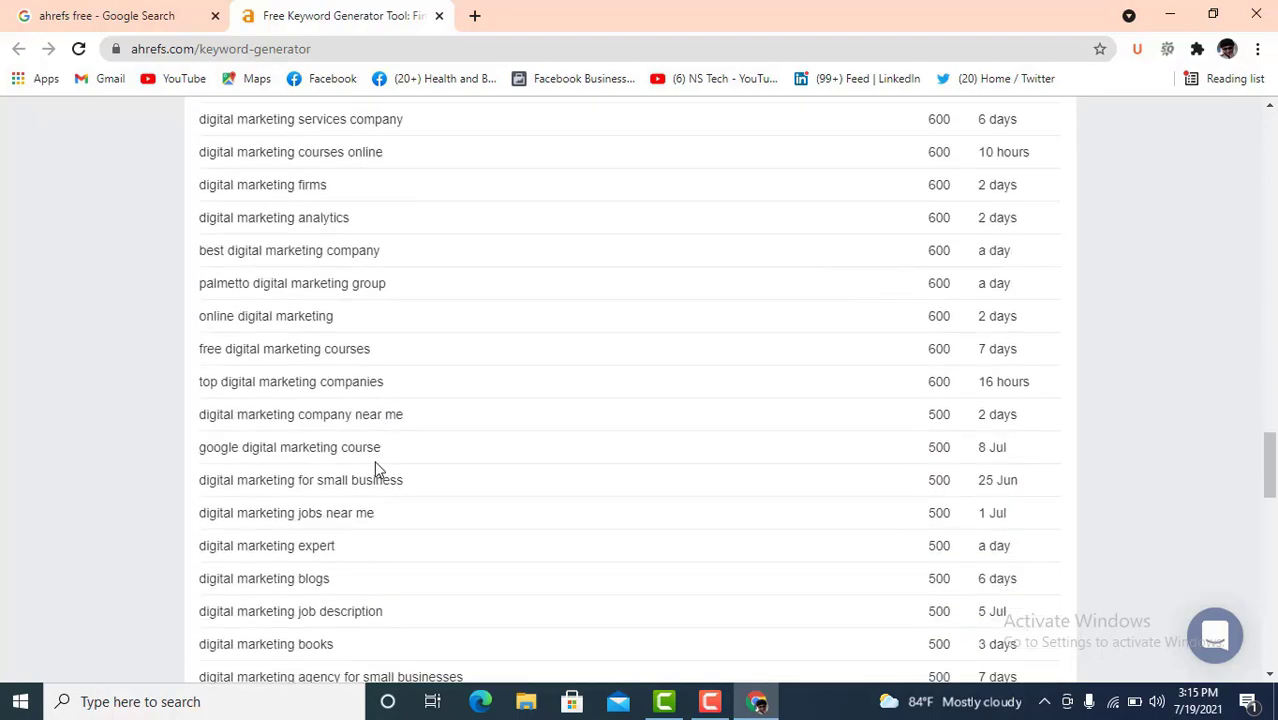
scroll(376, 468, "down", 8)
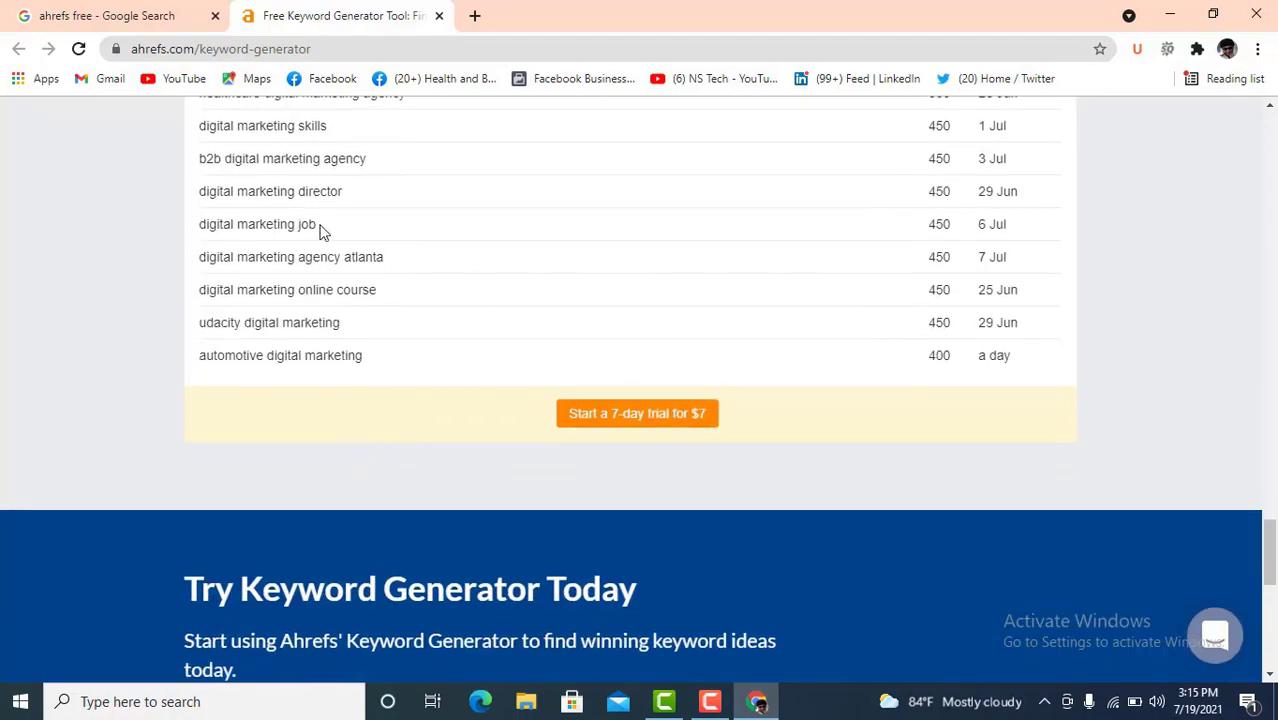
scroll(415, 360, "up", 10)
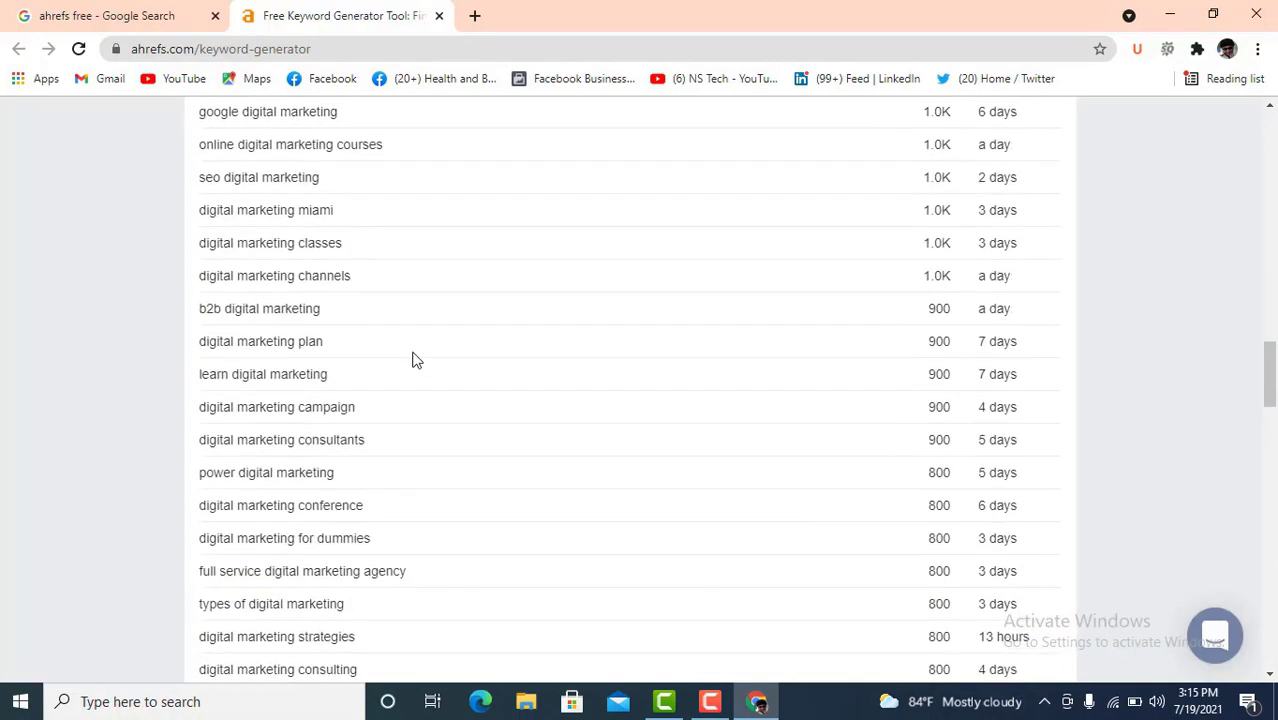
scroll(415, 360, "up", 15)
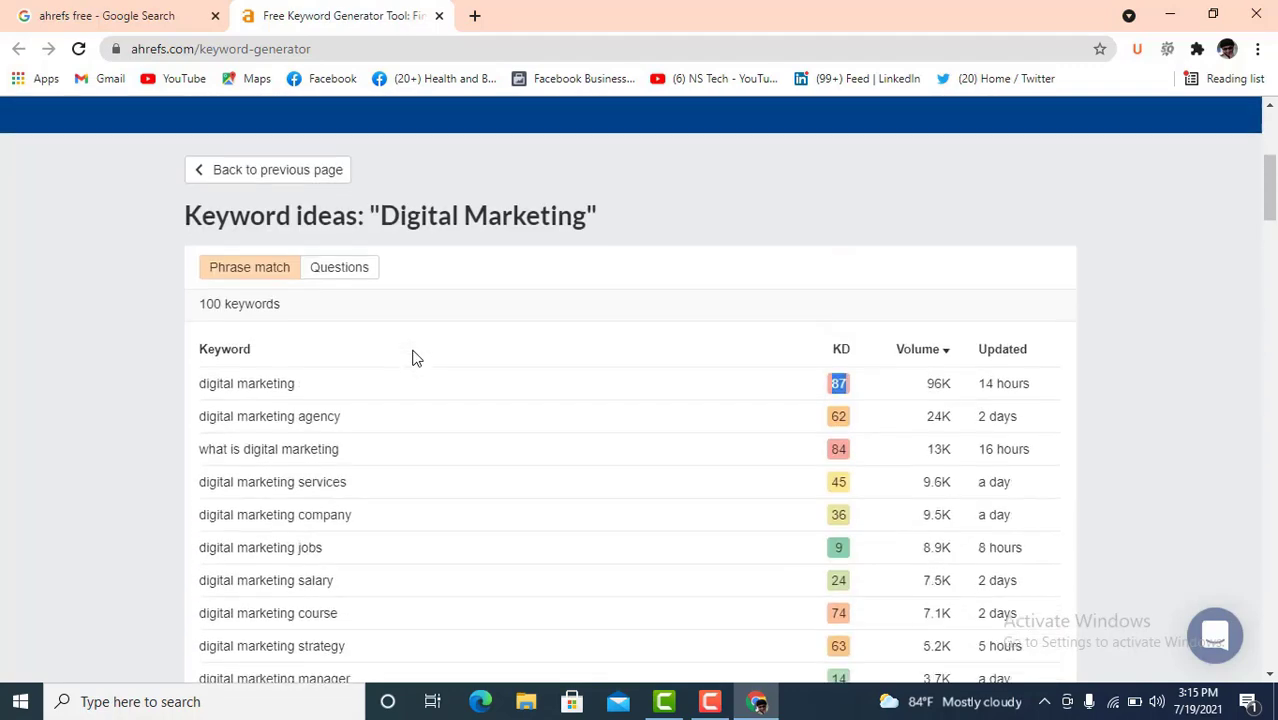
scroll(415, 358, "up", 1)
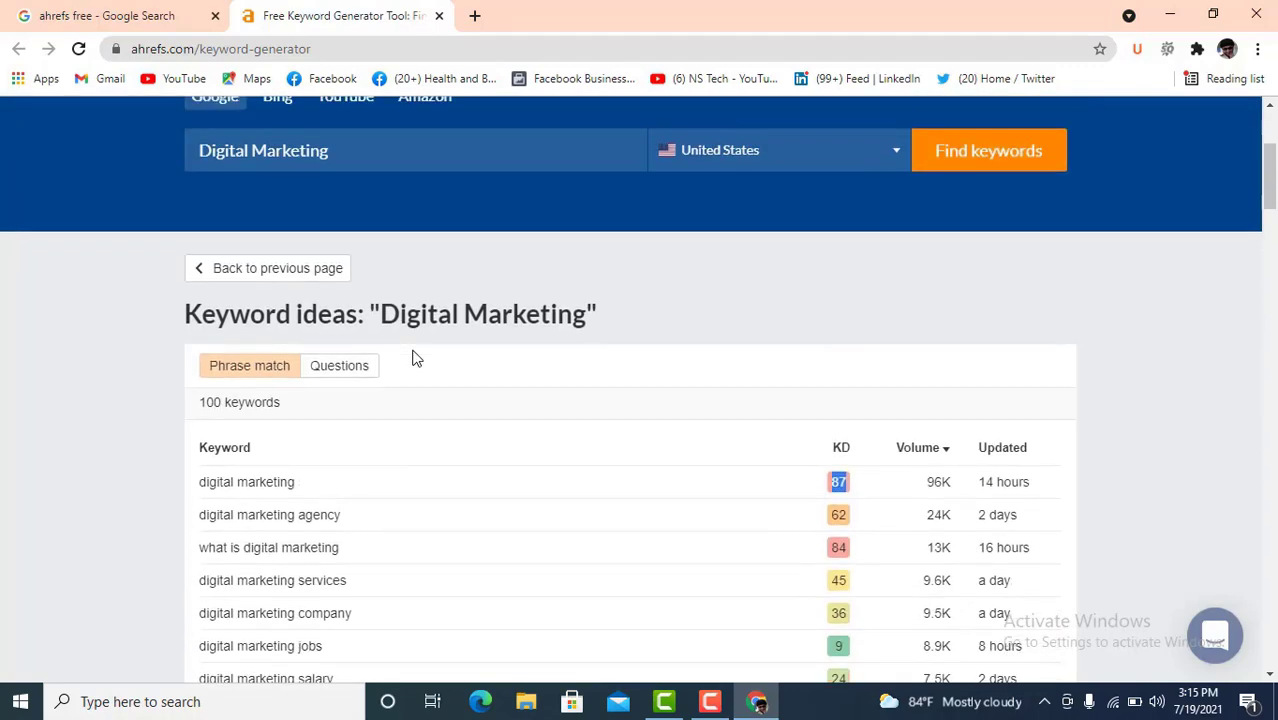
- Switch to the Questions results and pass the reCAPTCHA check
left_click(337, 368)
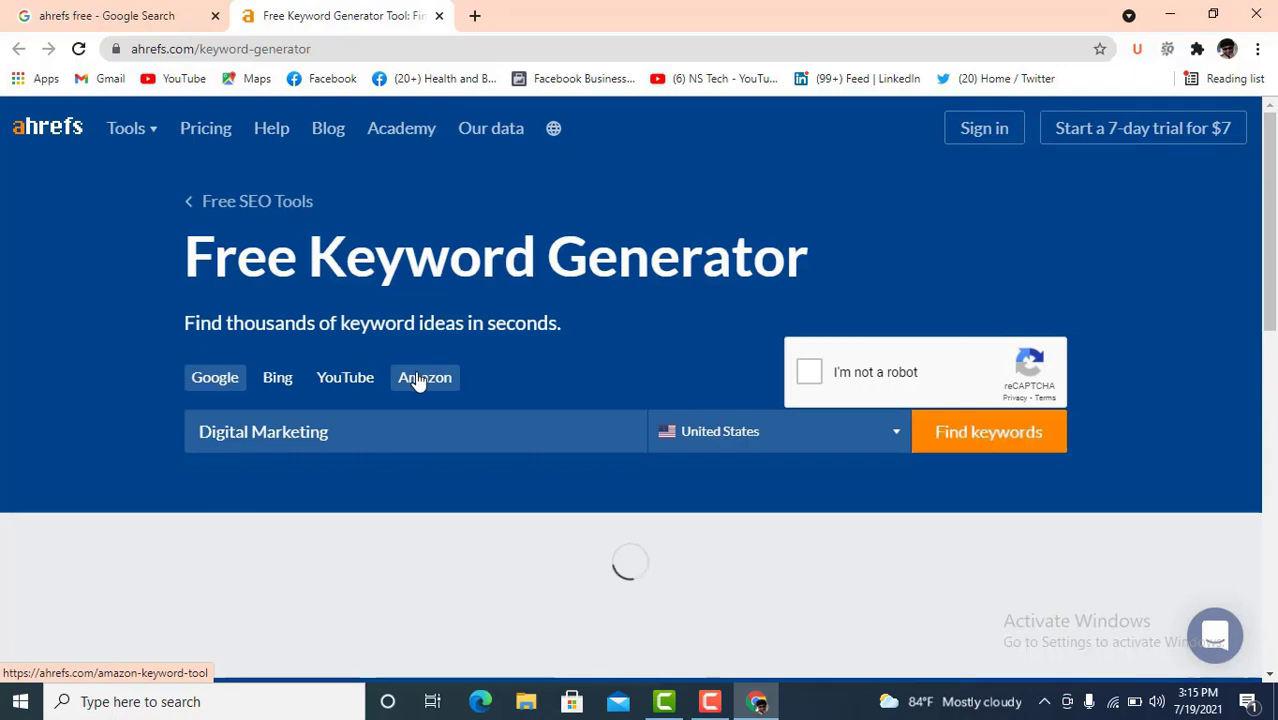
scroll(416, 377, "down", 2)
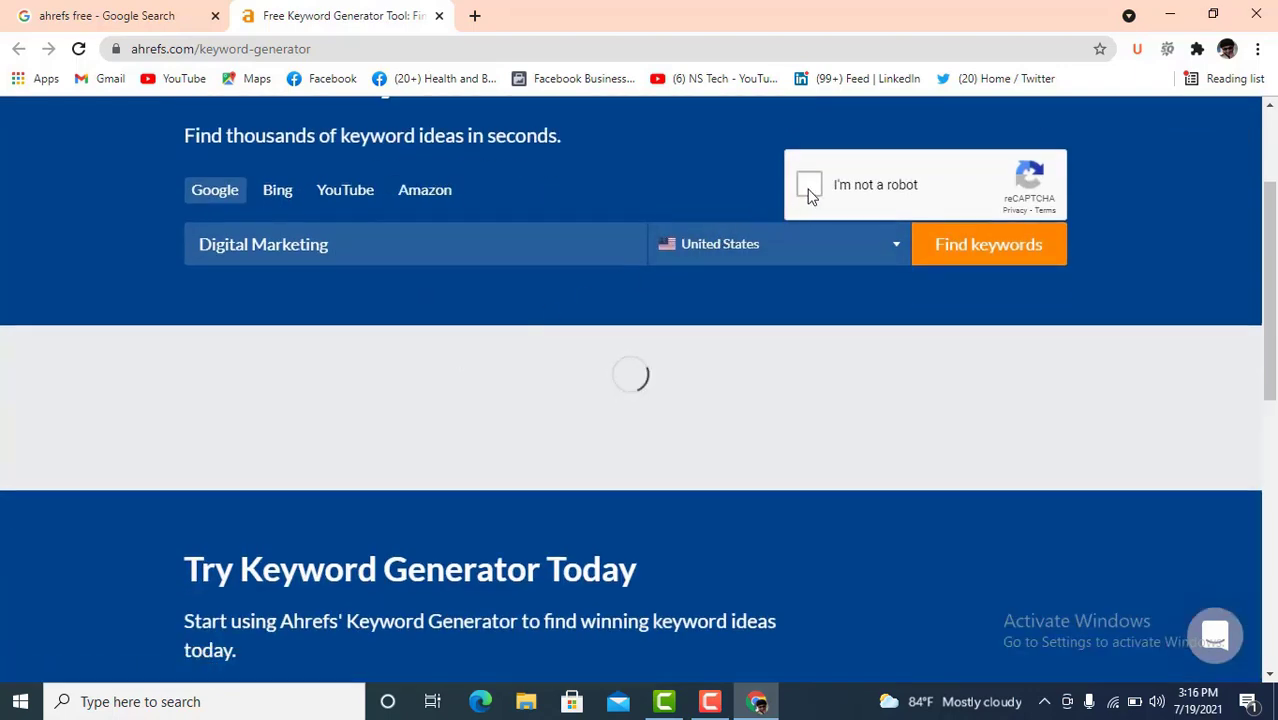
left_click(810, 190)
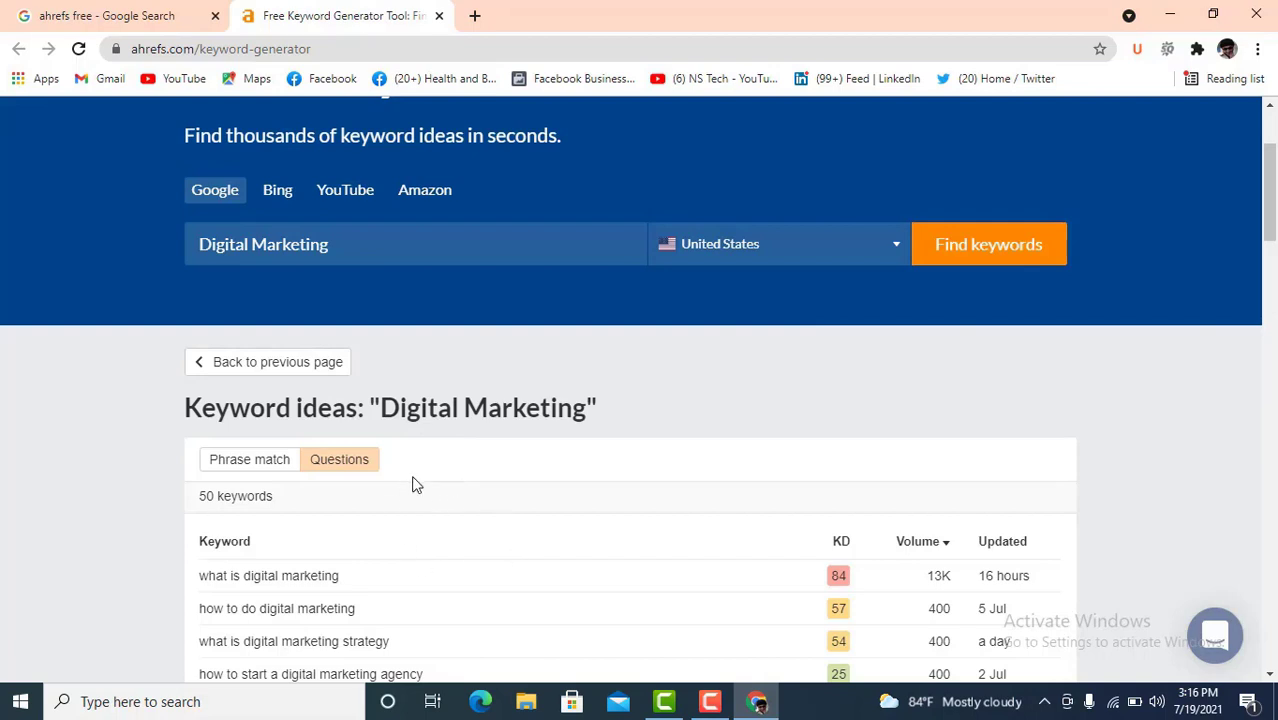
scroll(417, 484, "down", 1)
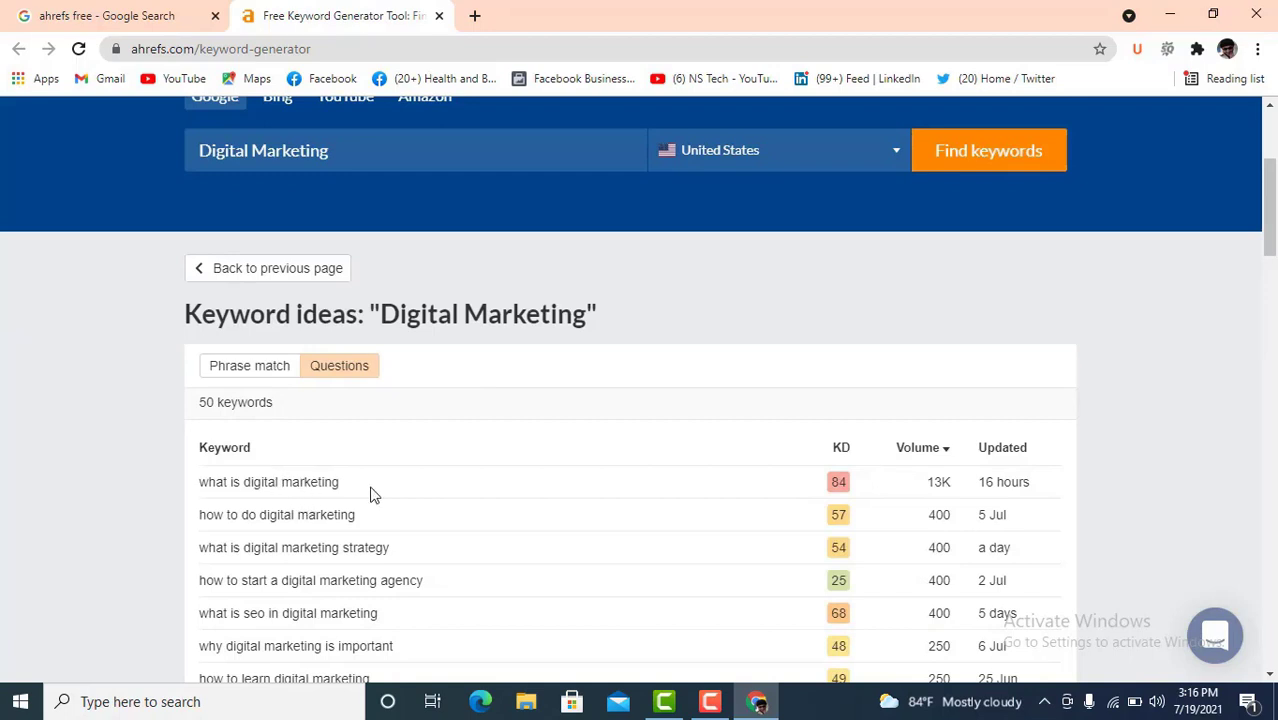
- Review the 50 question keywords, led by 'what is digital marketing'
left_click_drag(345, 486, 244, 490)
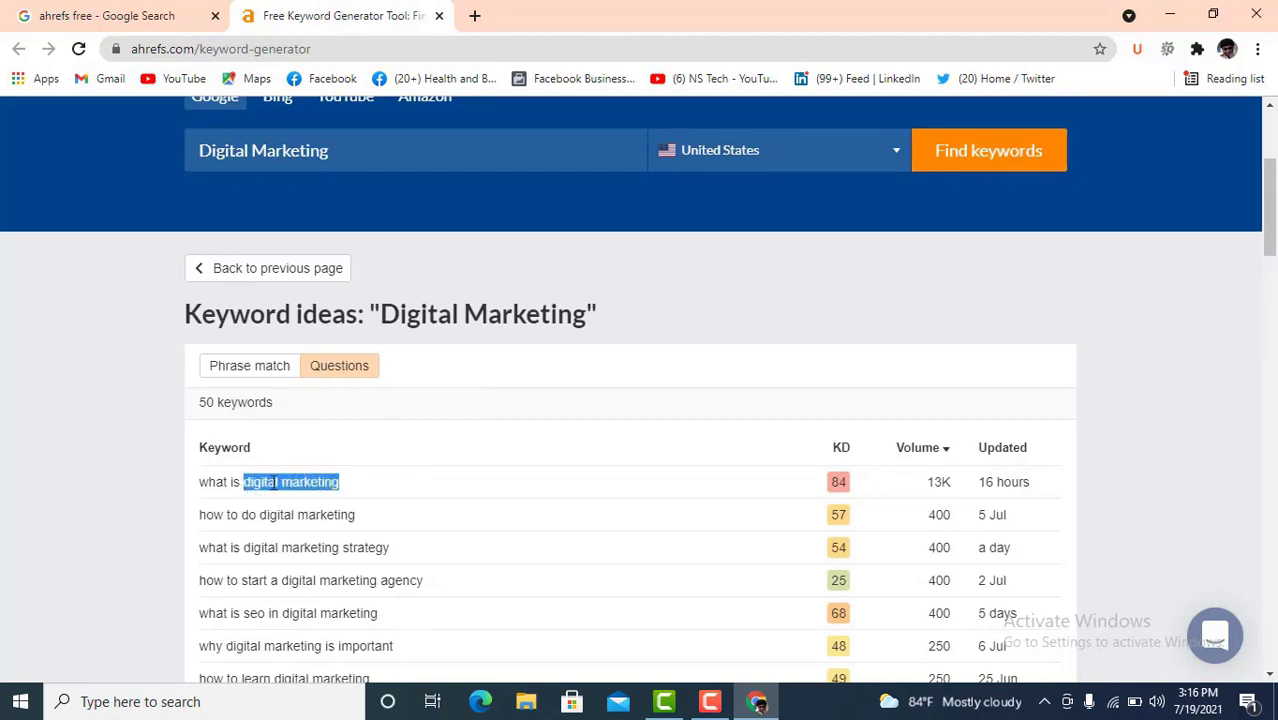
left_click(374, 490)
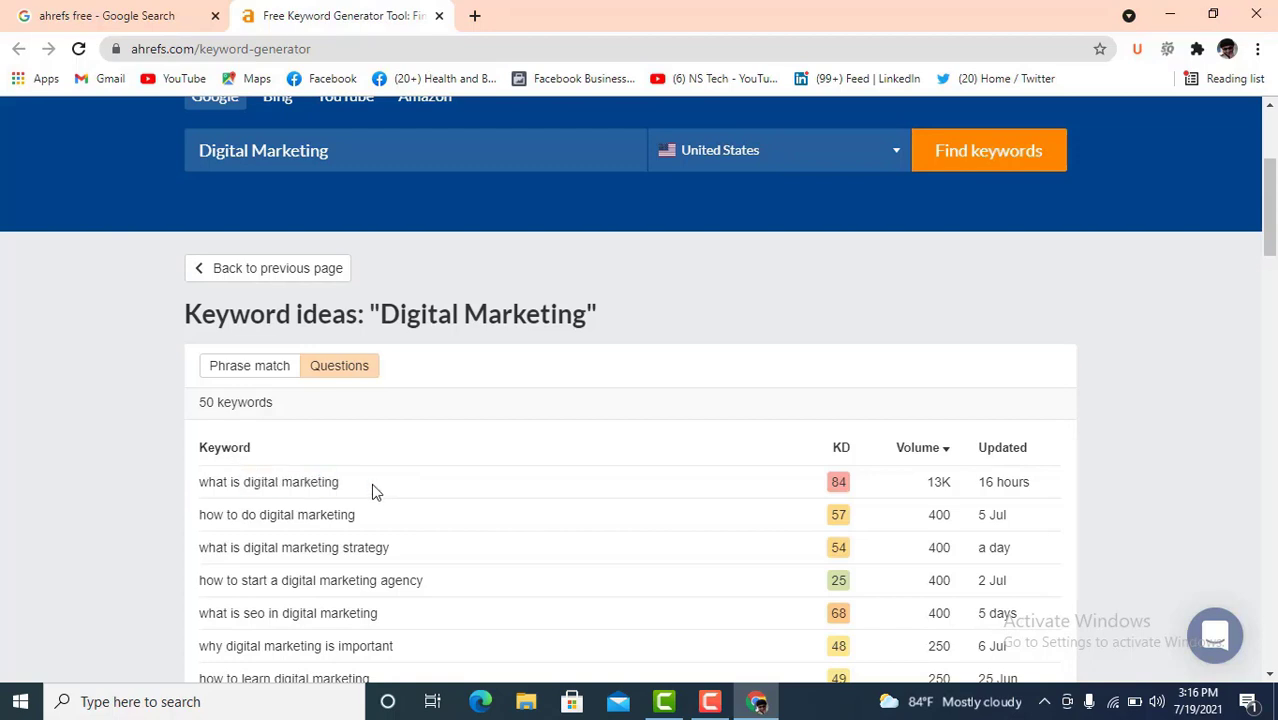
scroll(348, 486, "down", 1)
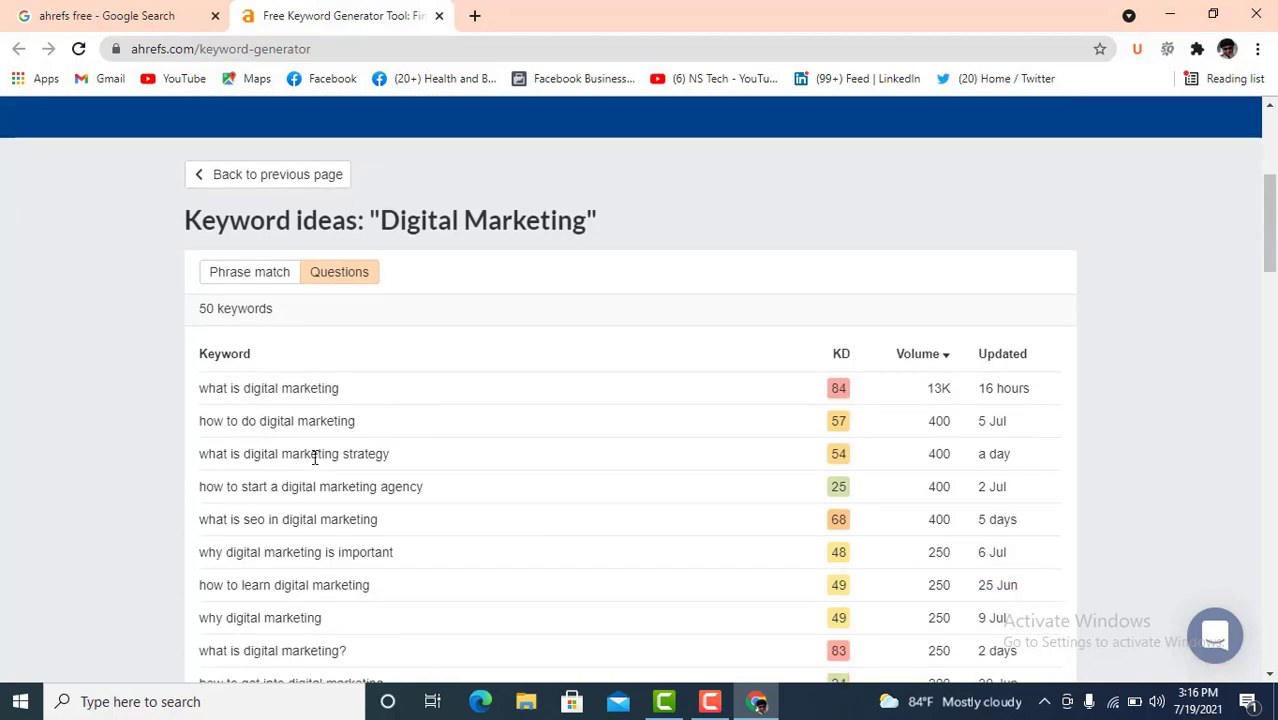
left_click_drag(401, 459, 323, 456)
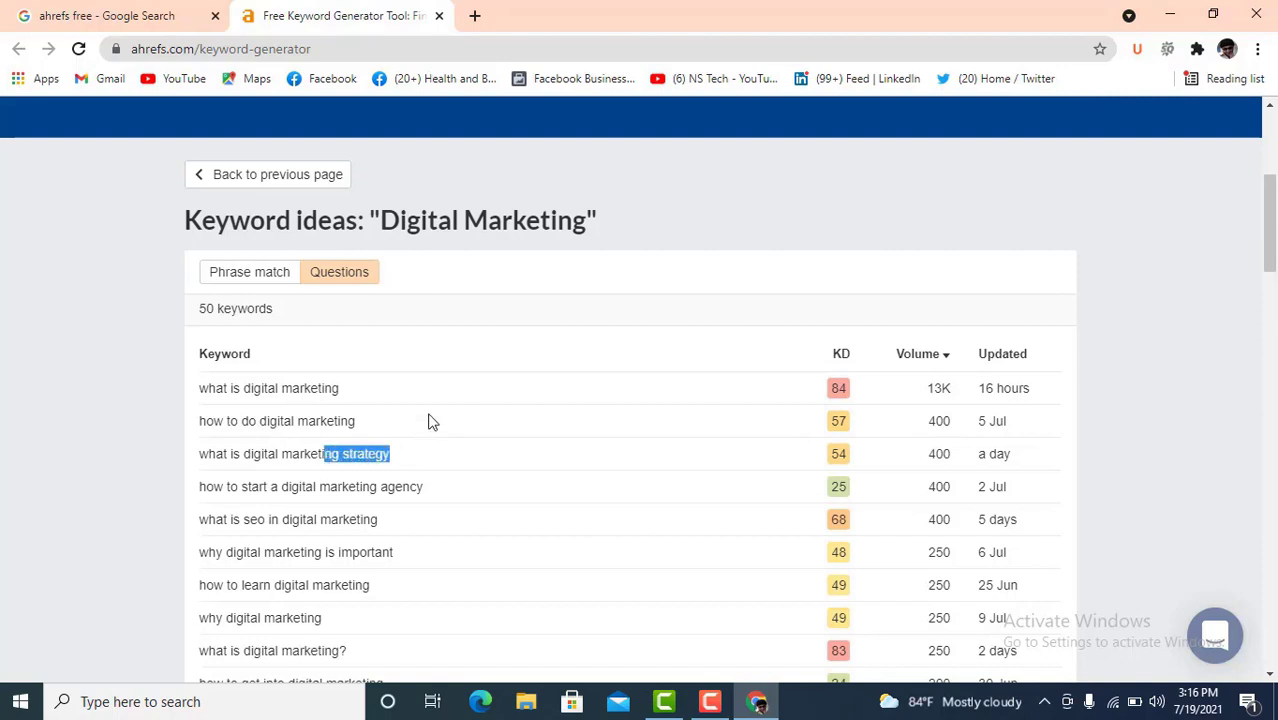
left_click(366, 395)
left_click_drag(343, 392, 243, 390)
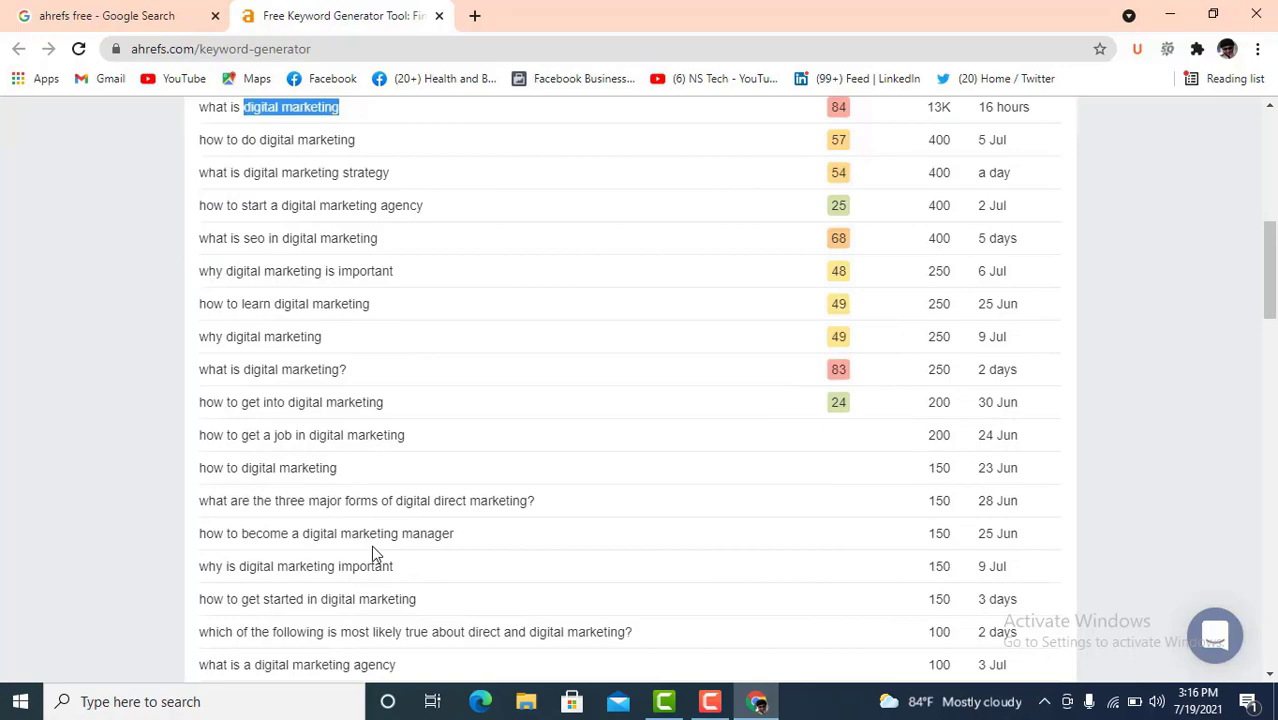
scroll(421, 508, "down", 8)
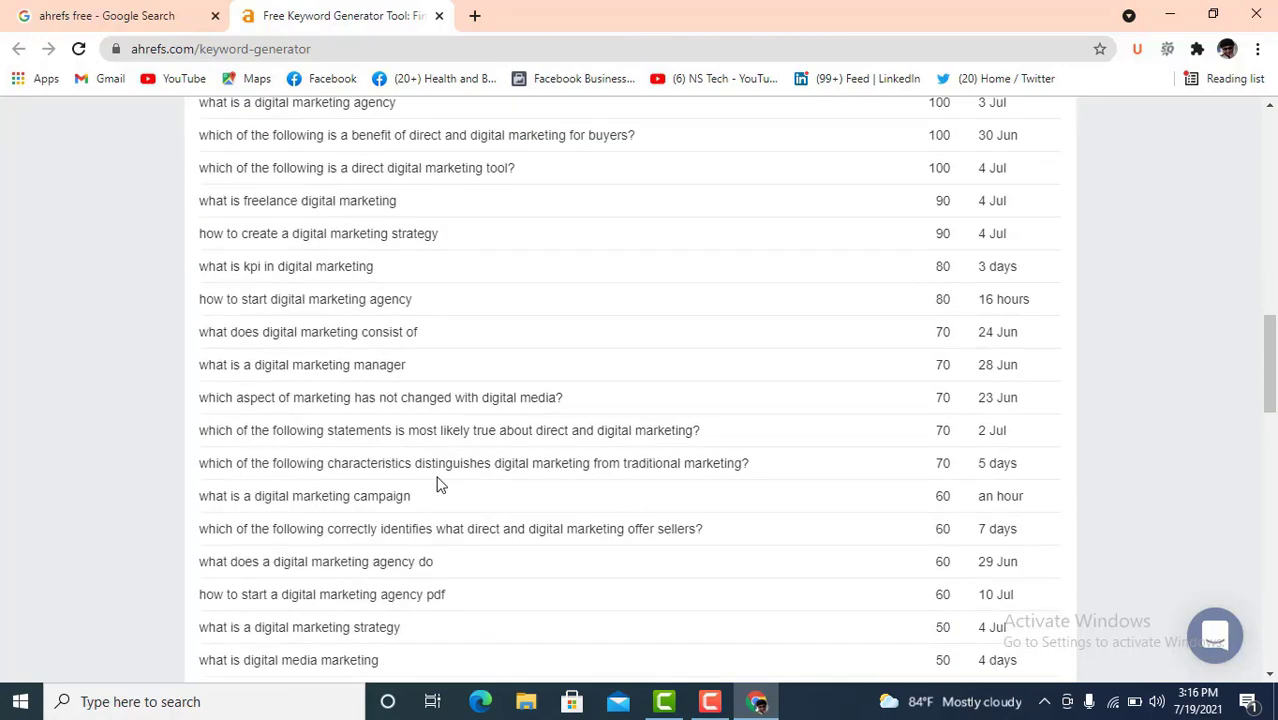
scroll(440, 484, "down", 6)
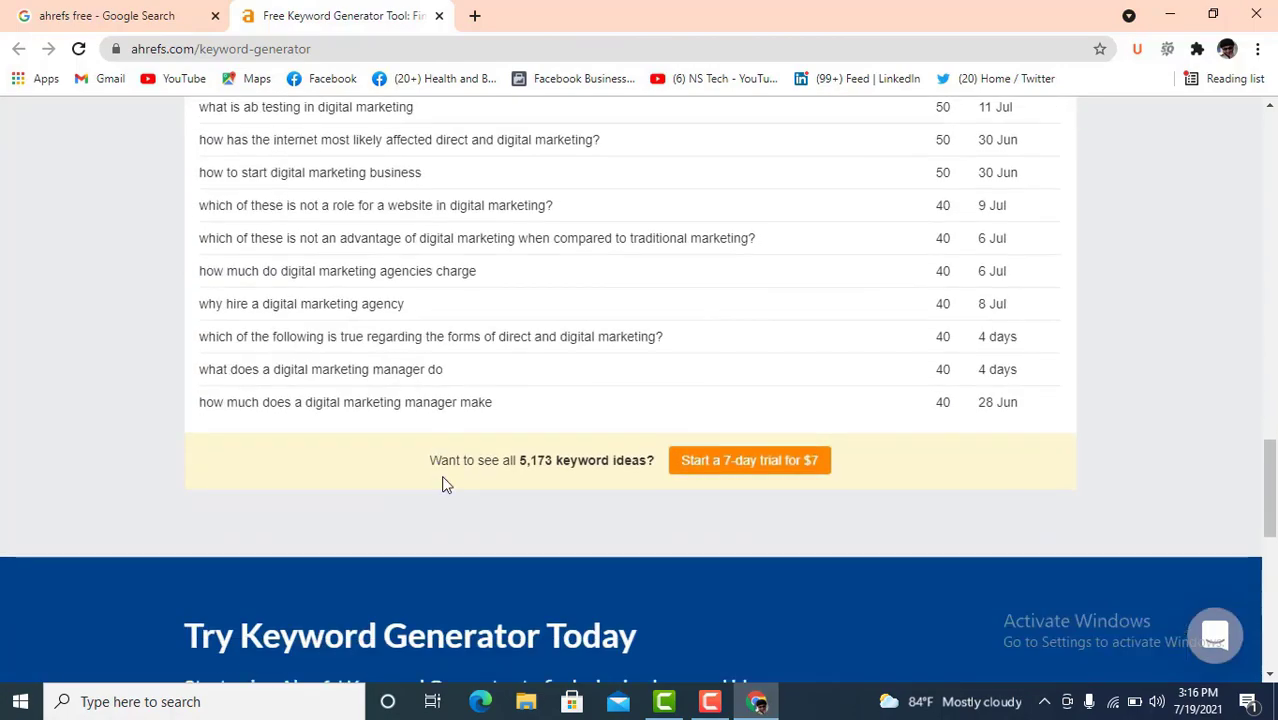
scroll(440, 484, "up", 4)
scroll(444, 485, "up", 12)
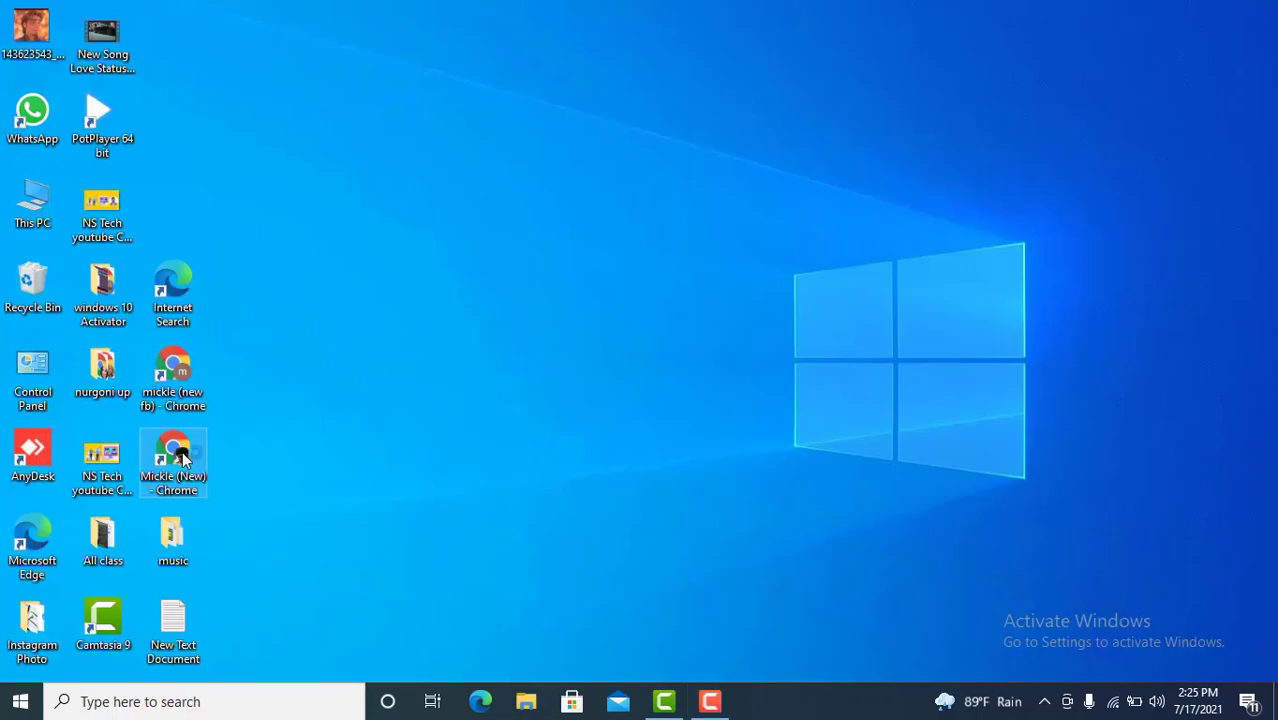
- Launch Chrome and run a Google search for 'semrush'
double_click(183, 458)
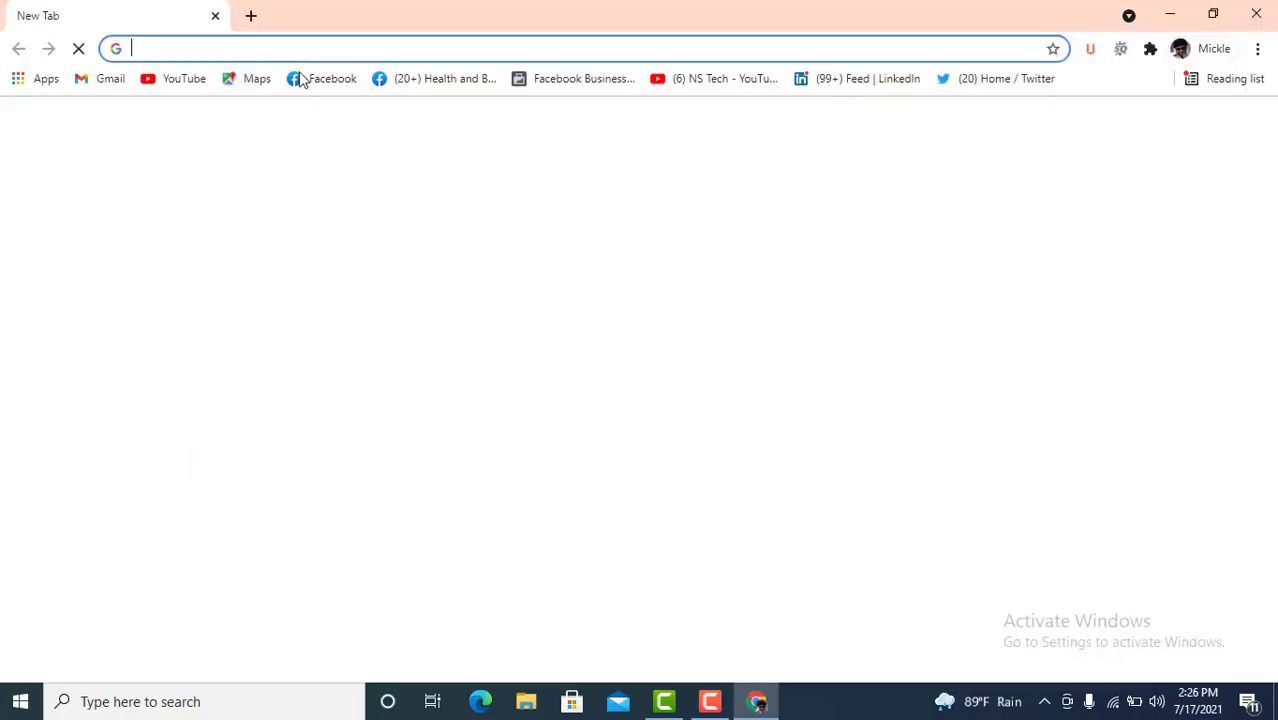
left_click(168, 45)
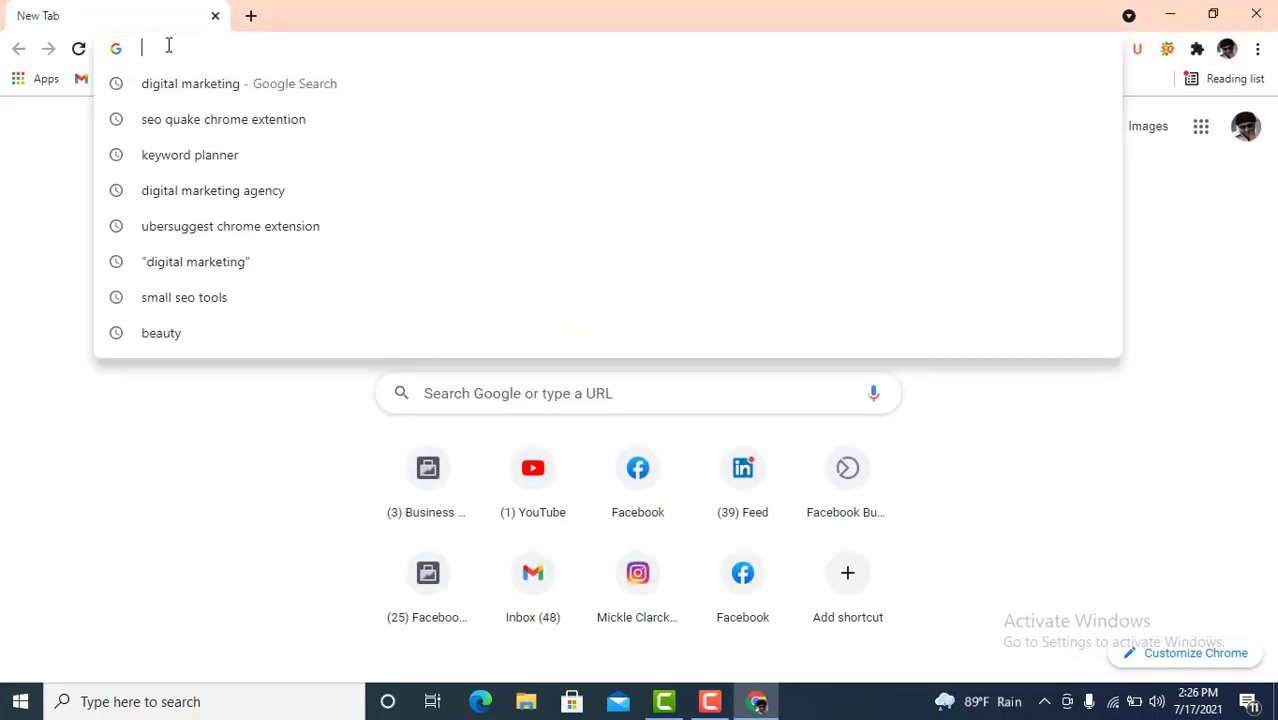
type("sem")
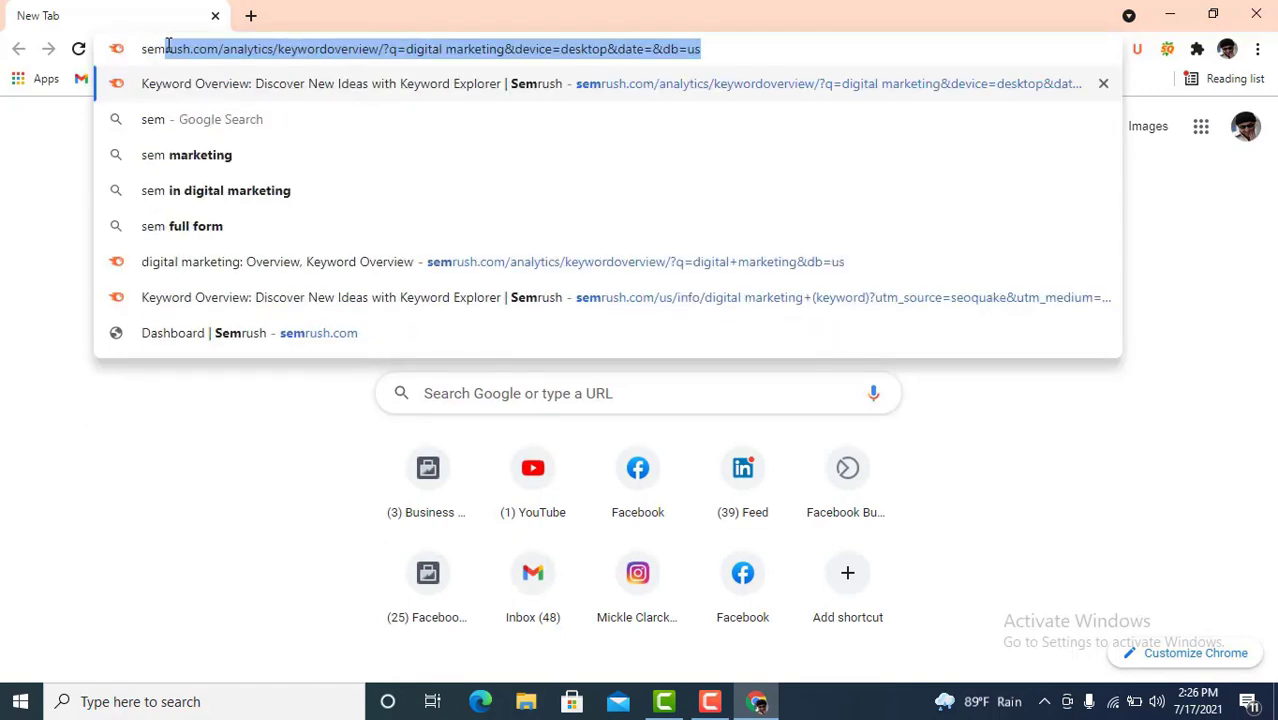
type("rus")
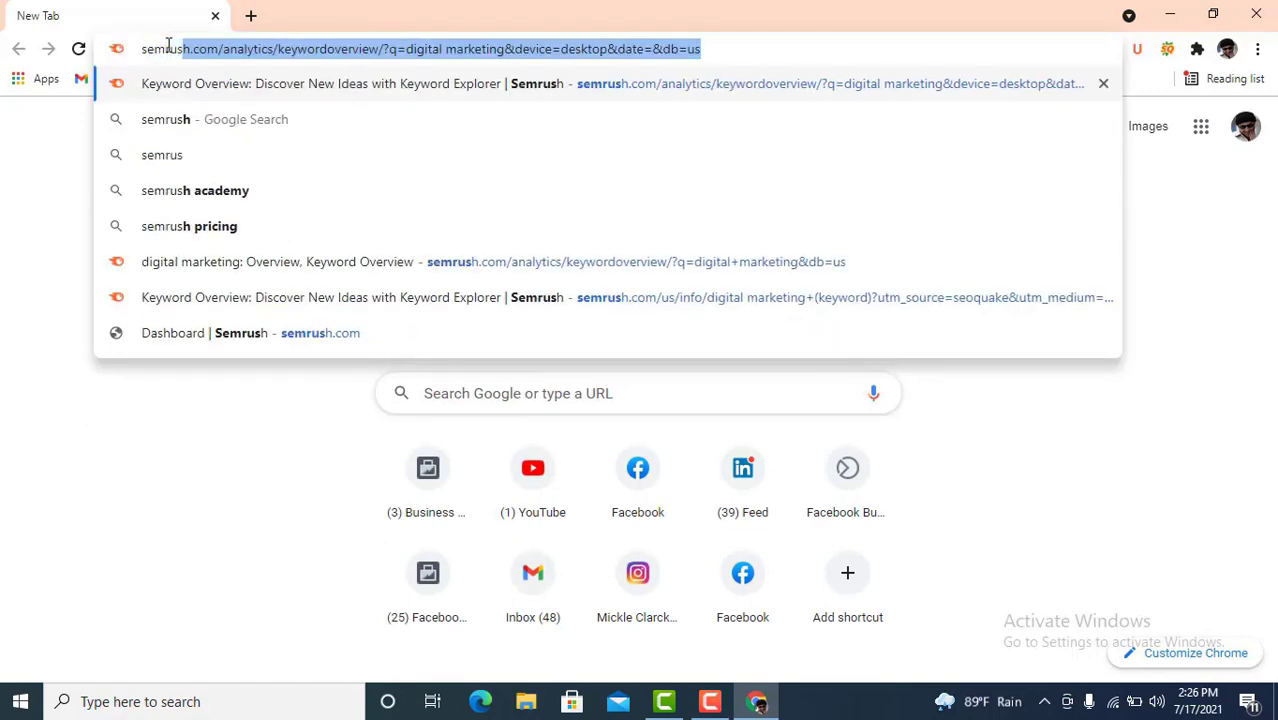
type("h")
key("Delete")
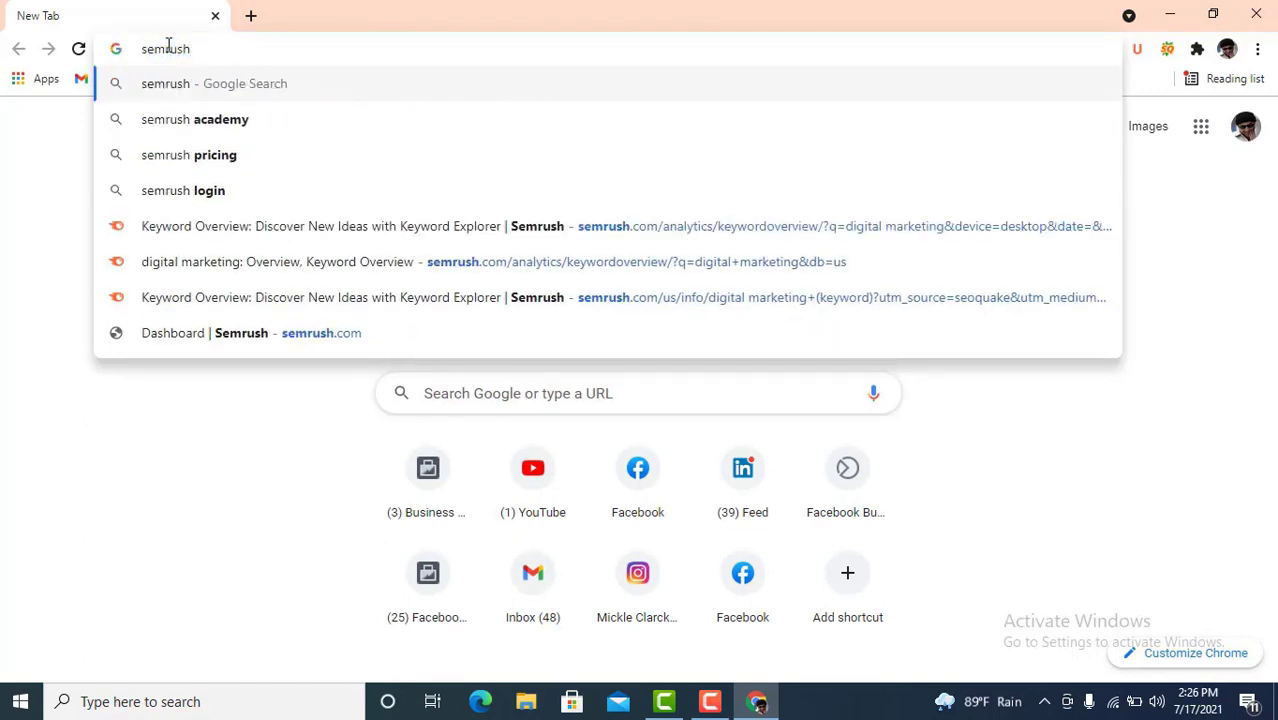
key("Return")
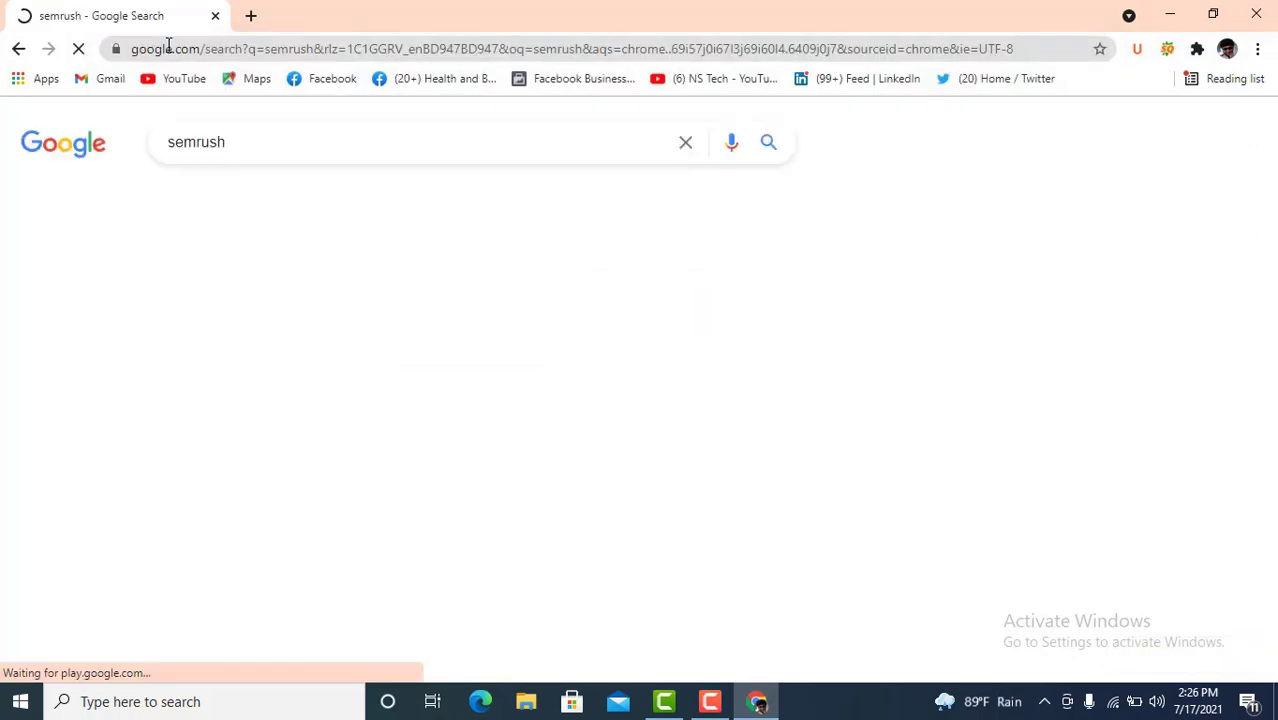
- Open the Semrush result in a new tab and switch to its dashboard
scroll(298, 252, "down", 3)
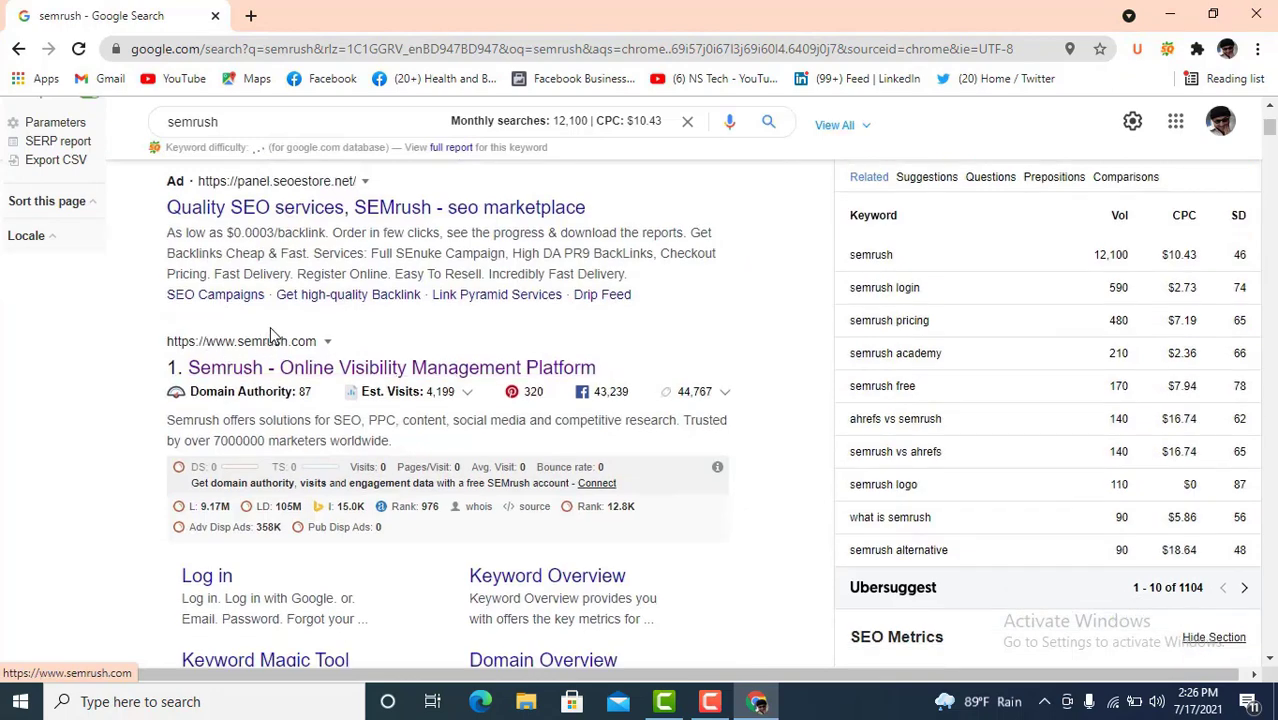
scroll(262, 224, "down", 2)
scroll(262, 224, "up", 1)
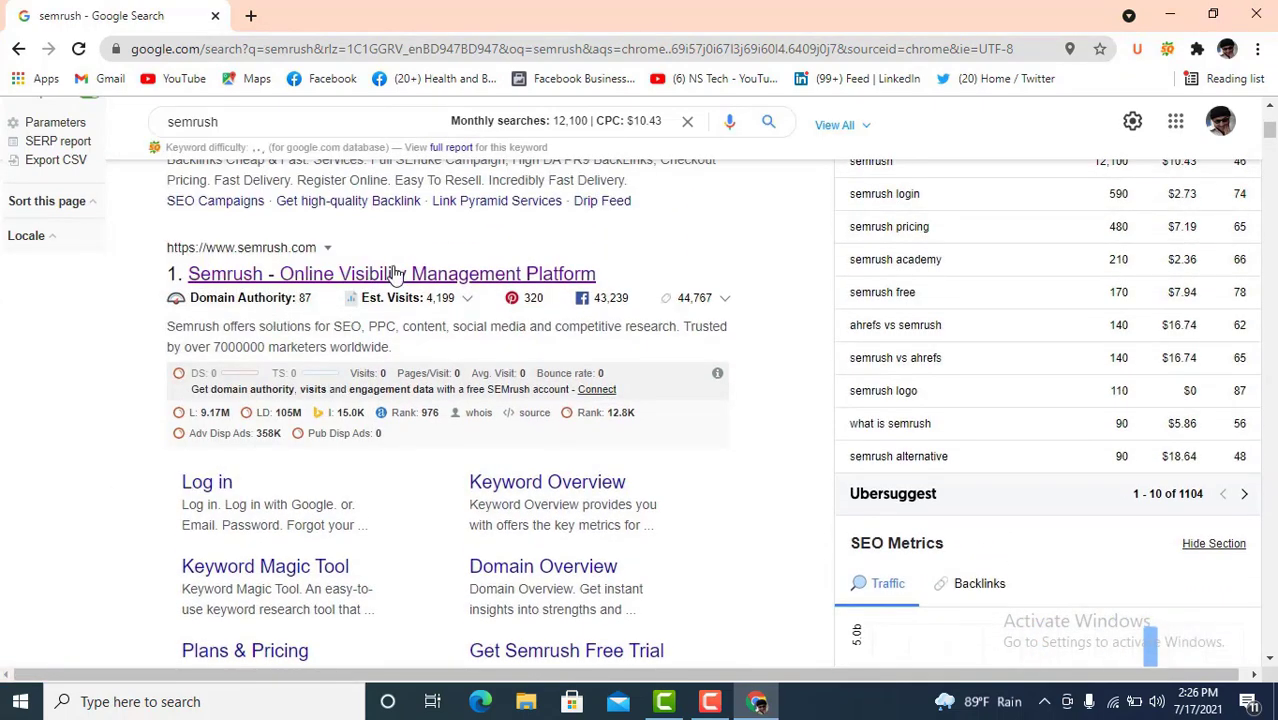
right_click(395, 283)
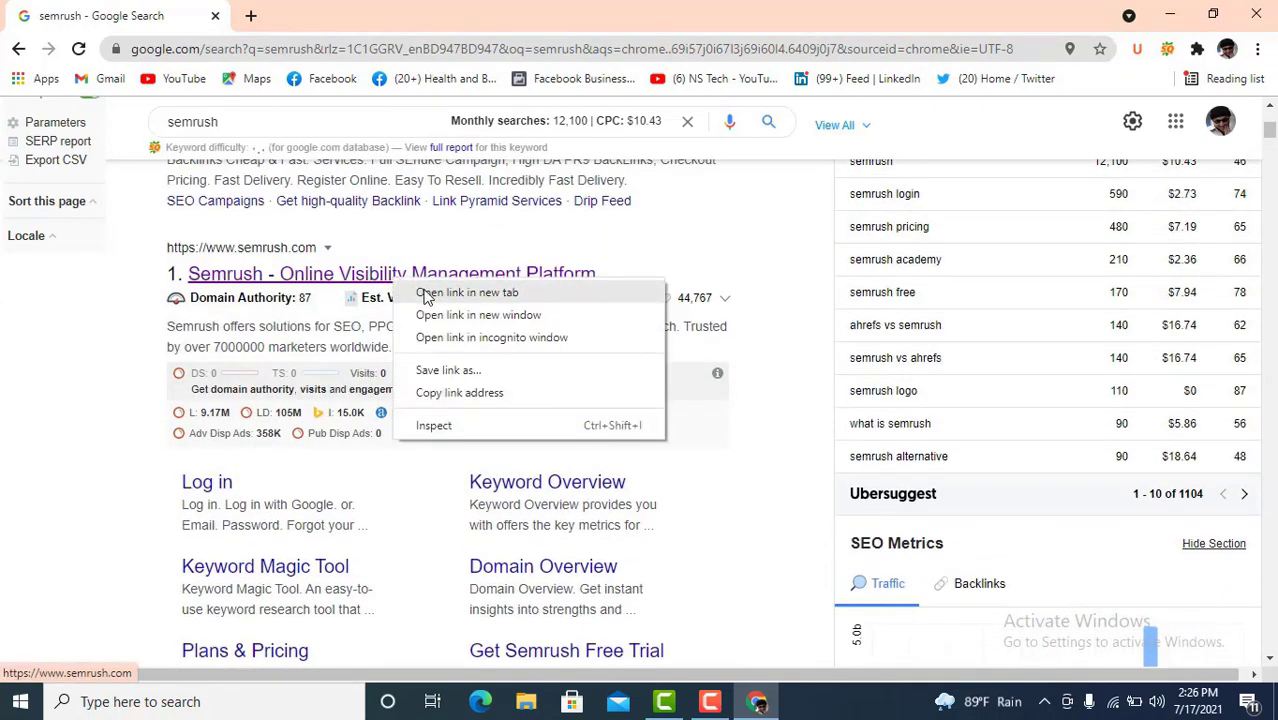
left_click(422, 292)
left_click(362, 10)
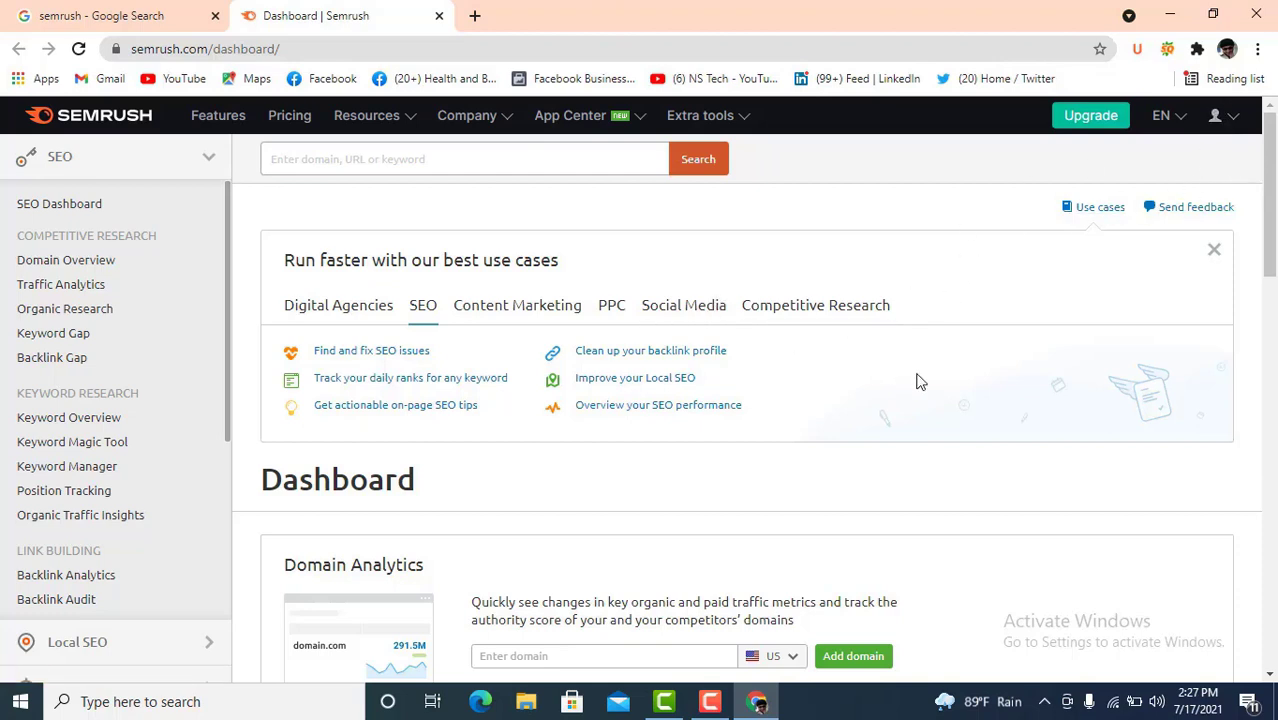
- Look up 'Digital Marketing' in Semrush's Keyword Overview
left_click(381, 159)
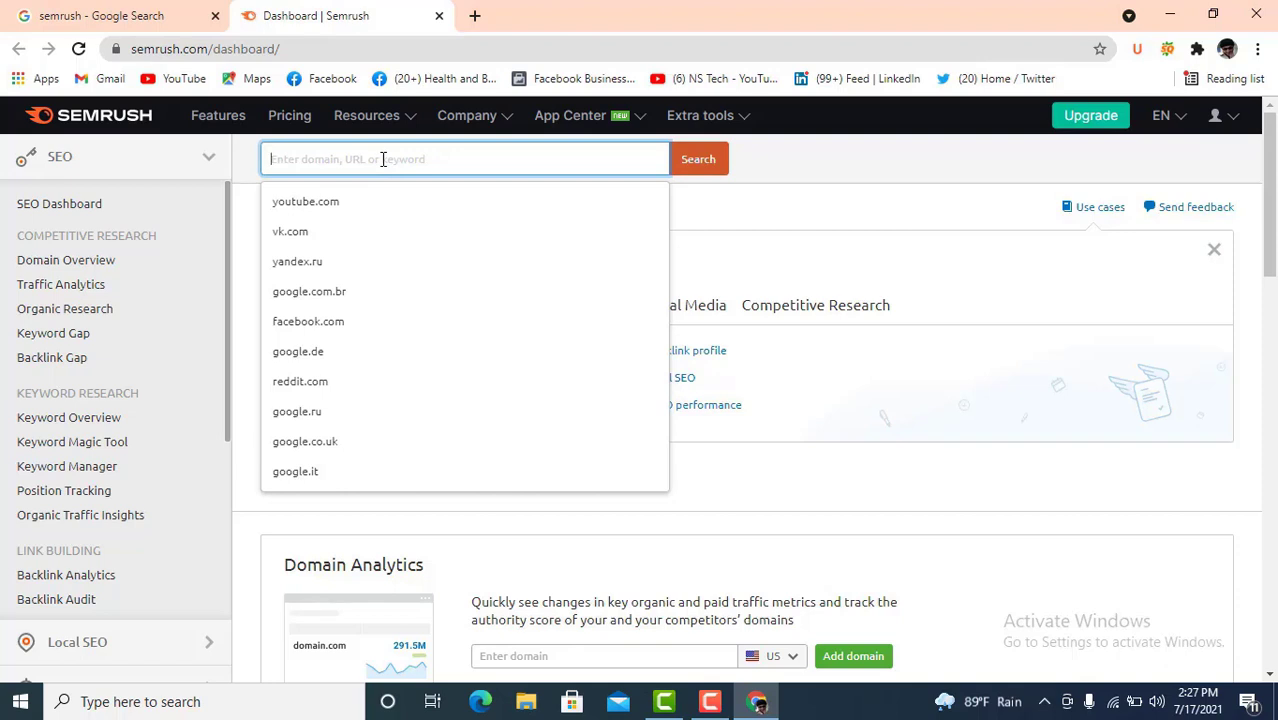
type("Digital Marketing")
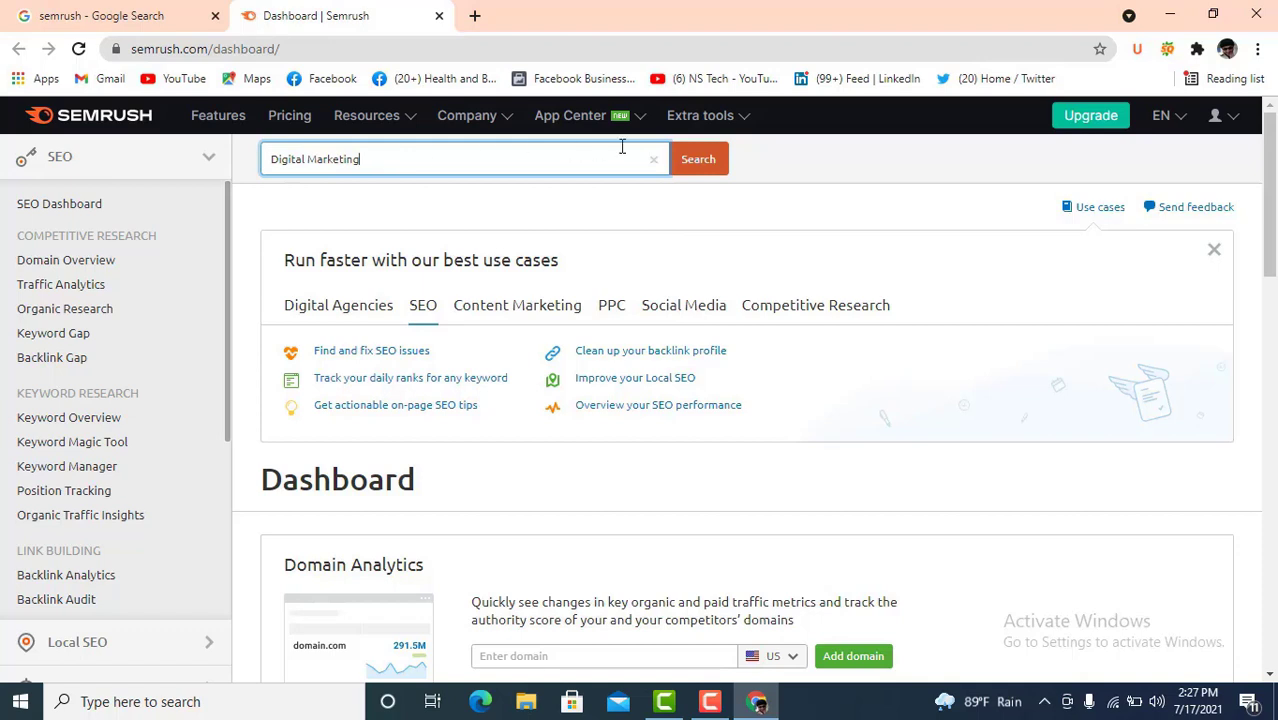
left_click(699, 166)
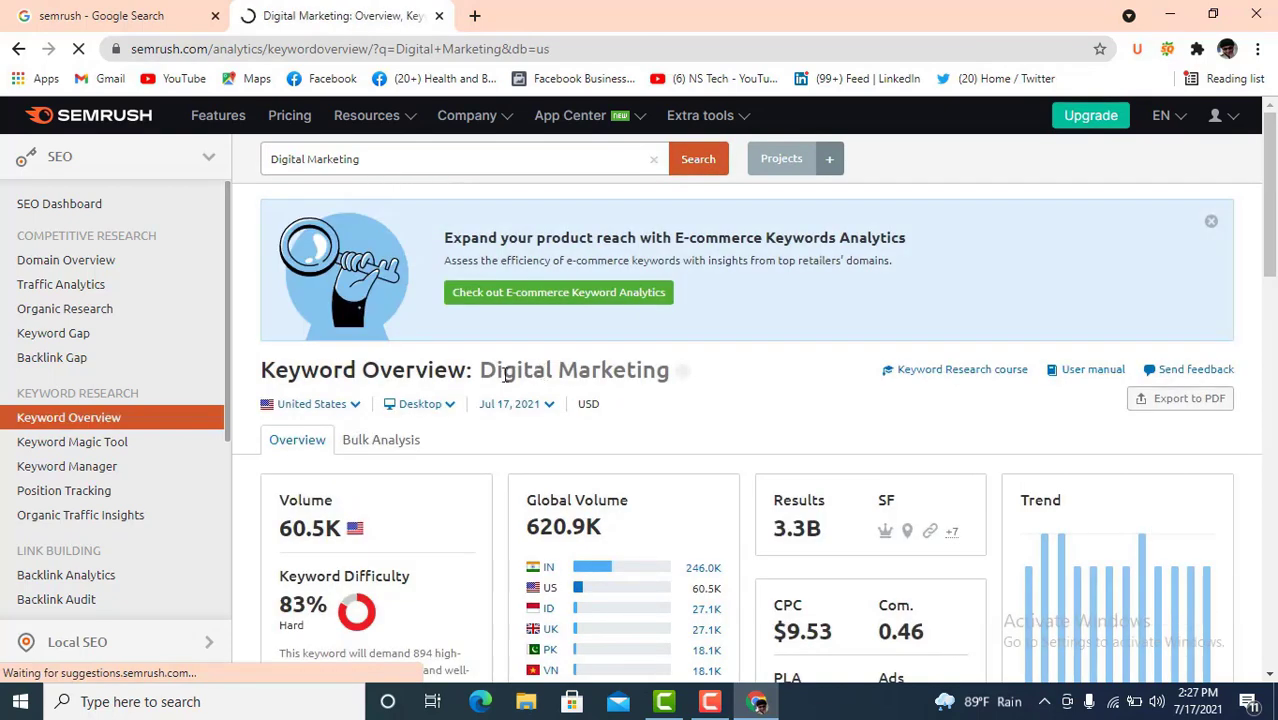
left_click_drag(481, 370, 670, 370)
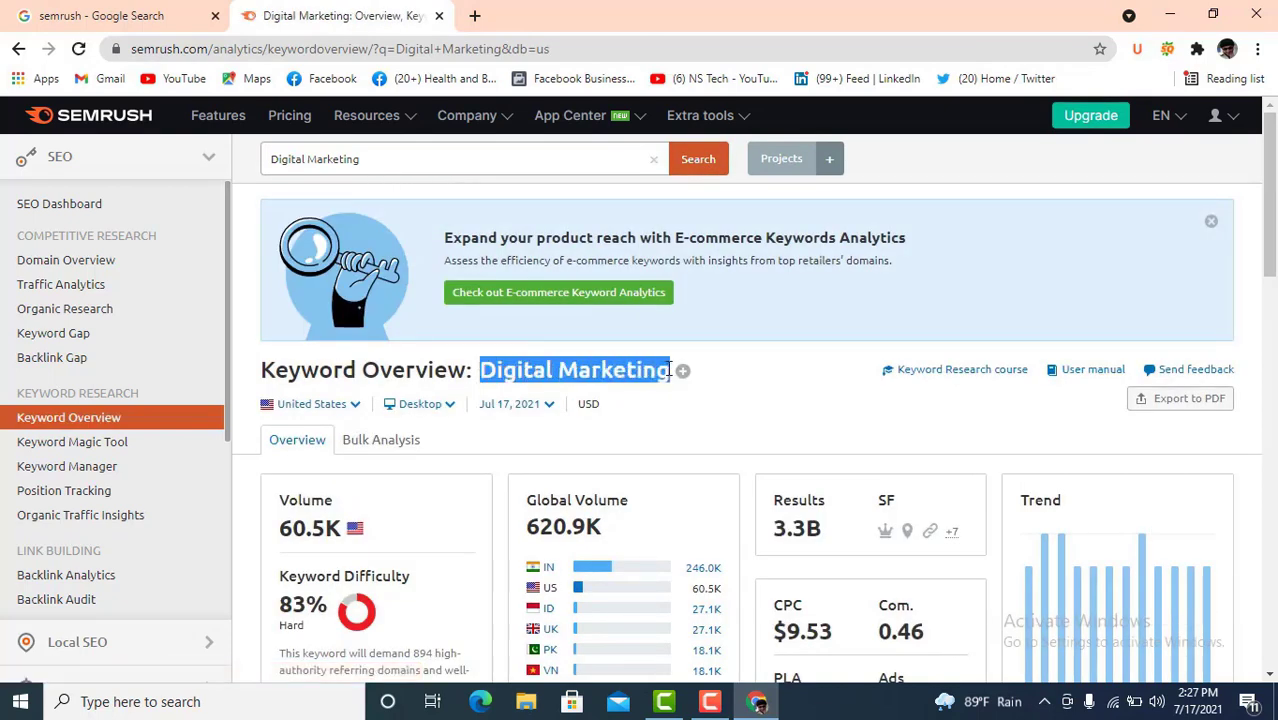
scroll(670, 368, "down", 1)
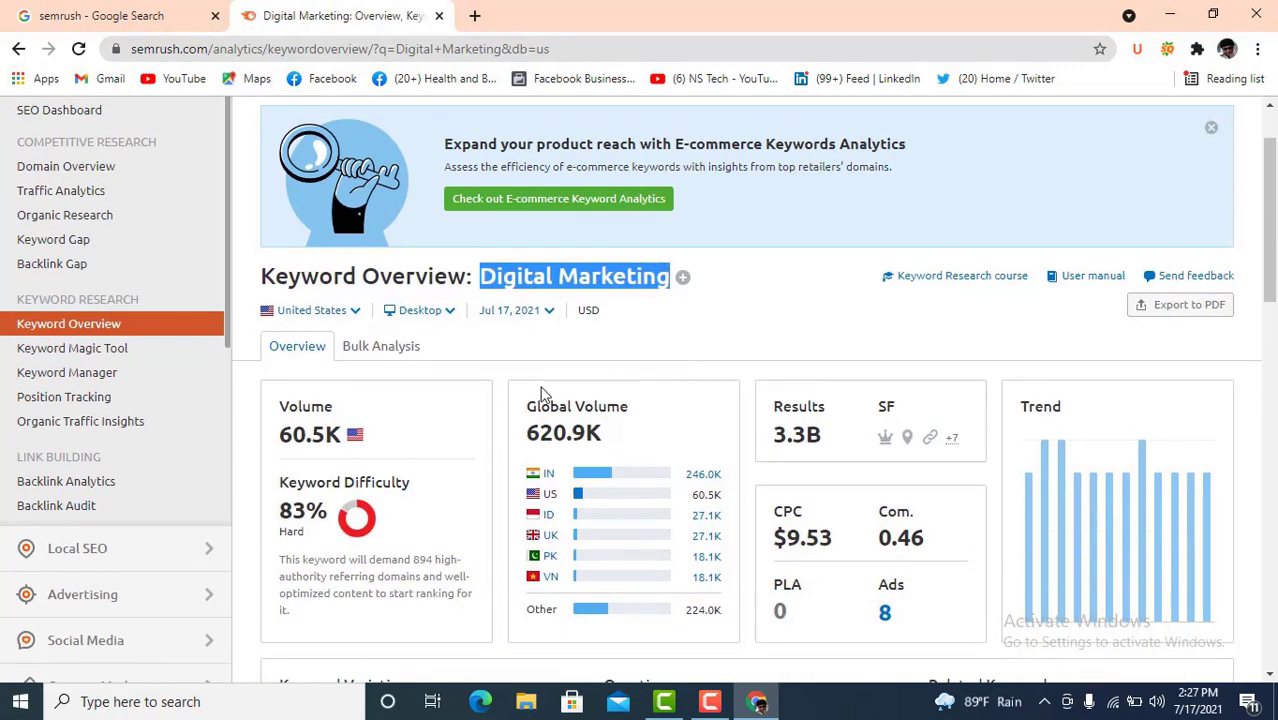
scroll(438, 400, "down", 1)
scroll(438, 393, "down", 1)
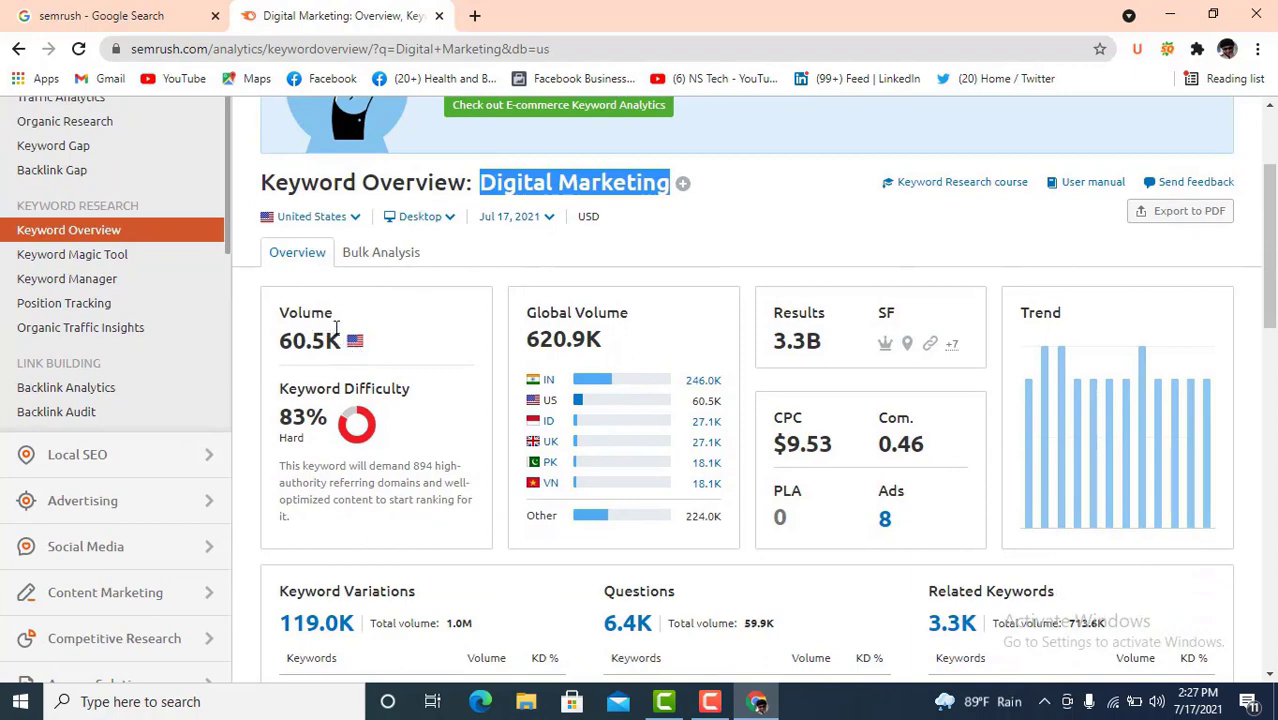
- Switch the keyword database to Germany, showing 6.6K volume and $2.55 CPC
left_click_drag(336, 320, 281, 316)
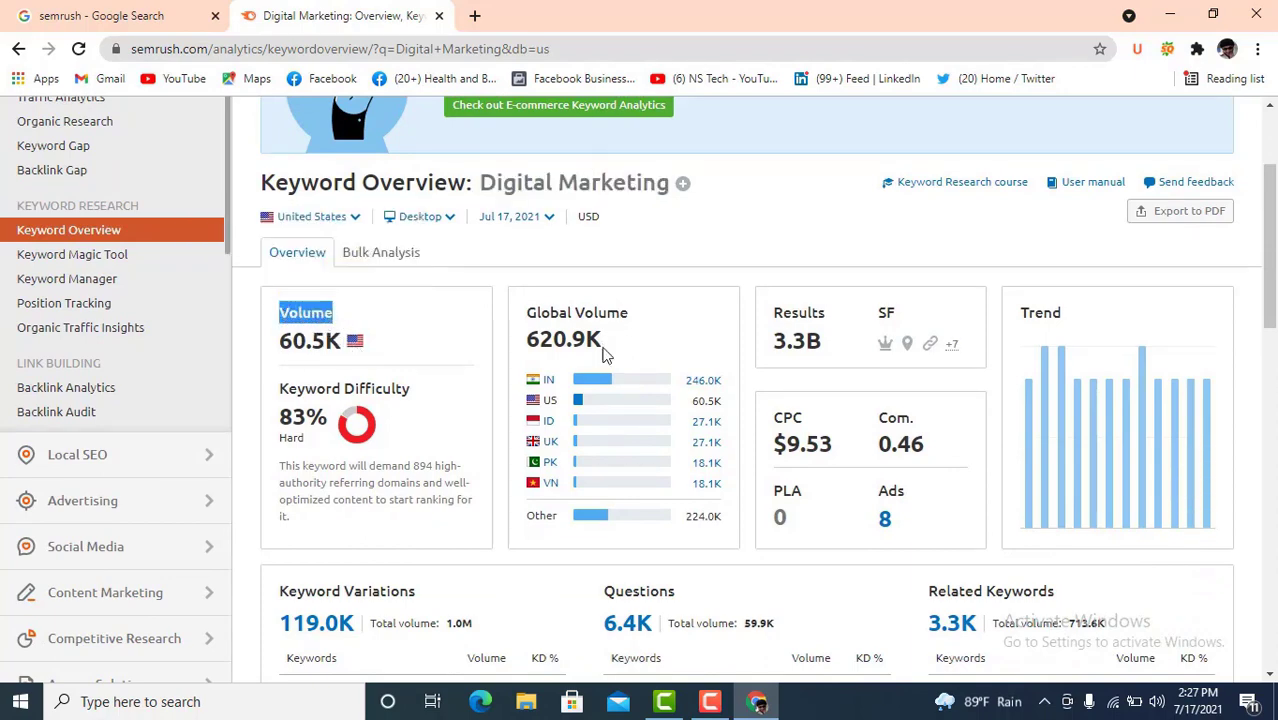
scroll(603, 355, "up", 2)
scroll(603, 355, "down", 2)
scroll(466, 363, "up", 1)
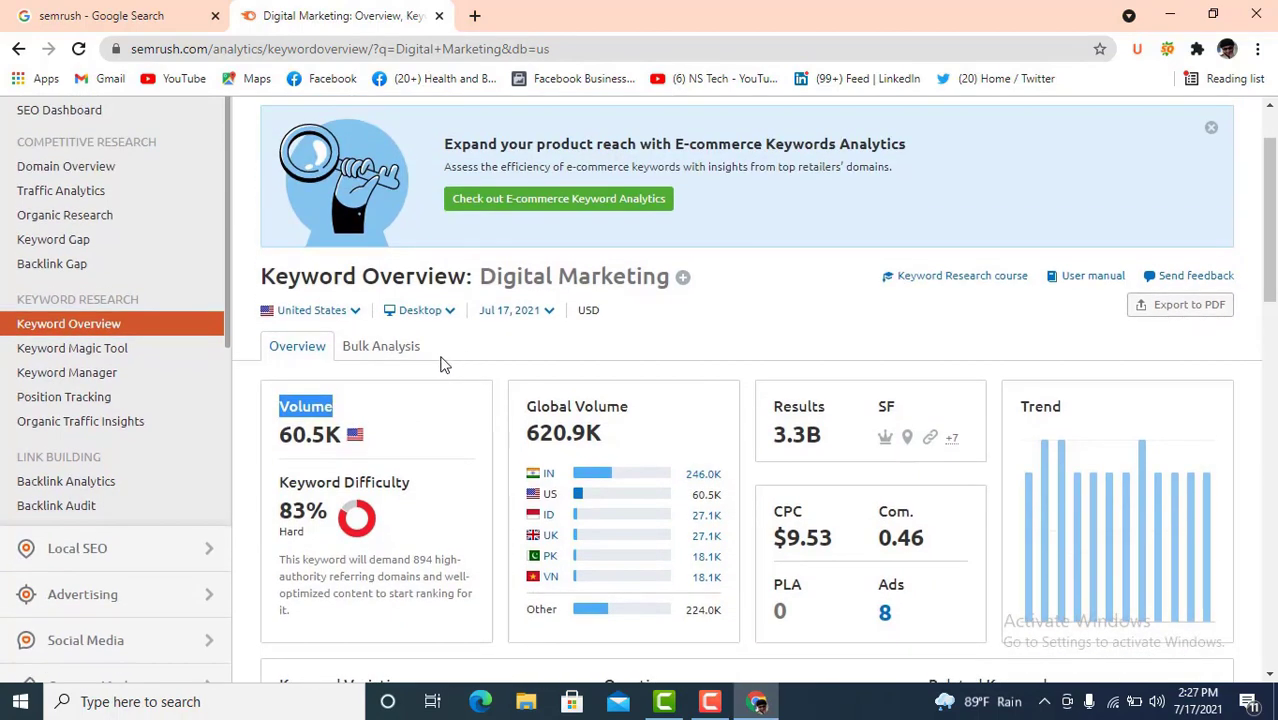
left_click(355, 314)
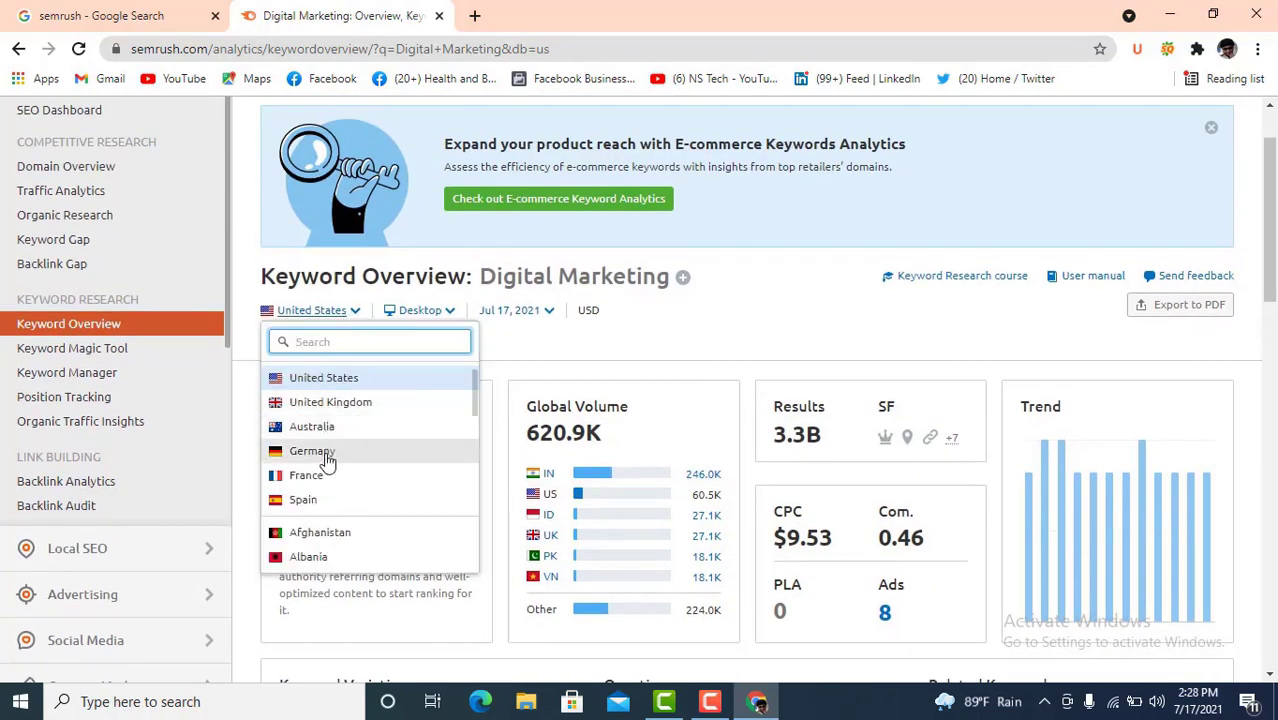
left_click(365, 447)
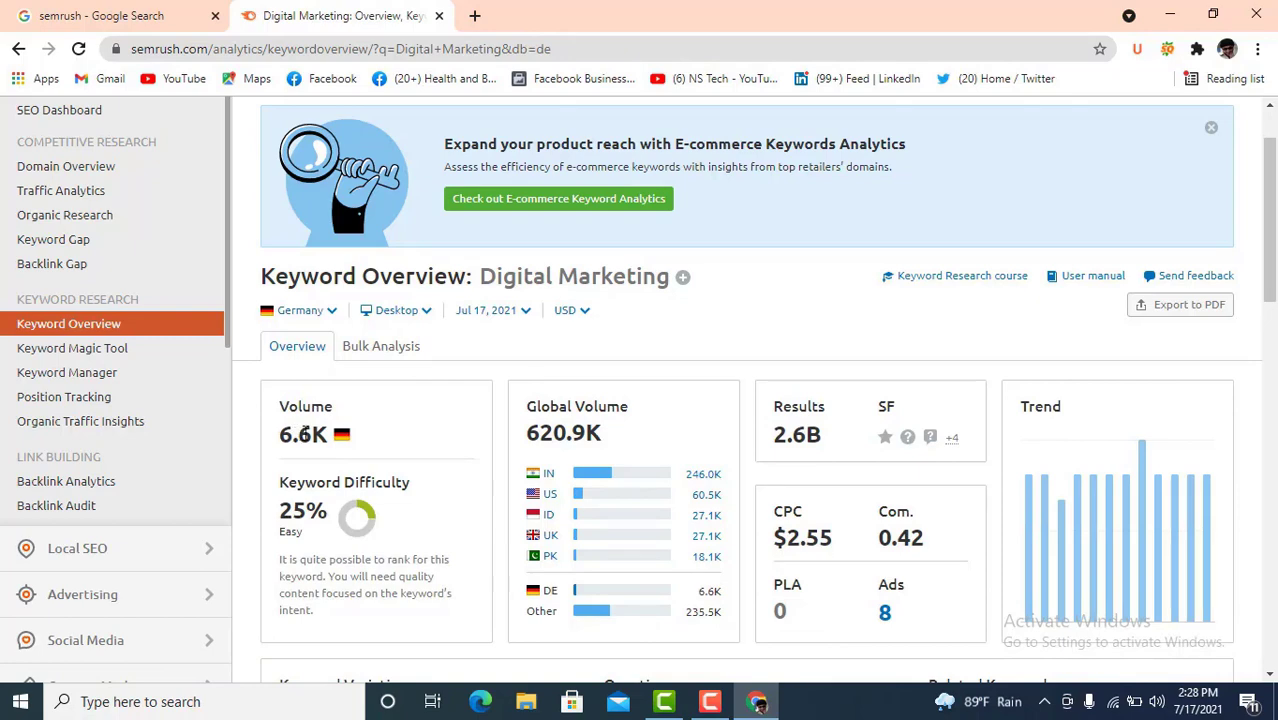
left_click_drag(306, 432, 285, 434)
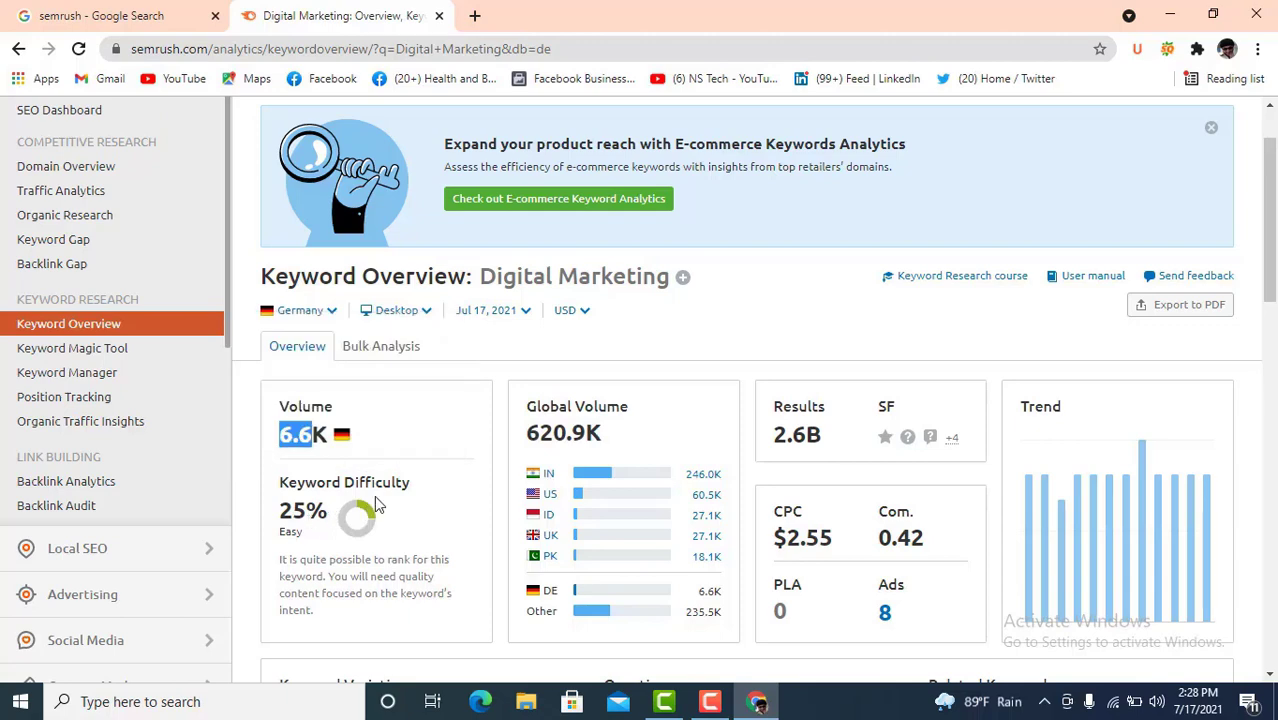
- Switch Semrush's database back to United States and highlight the Digital Marketing title
left_click(330, 311)
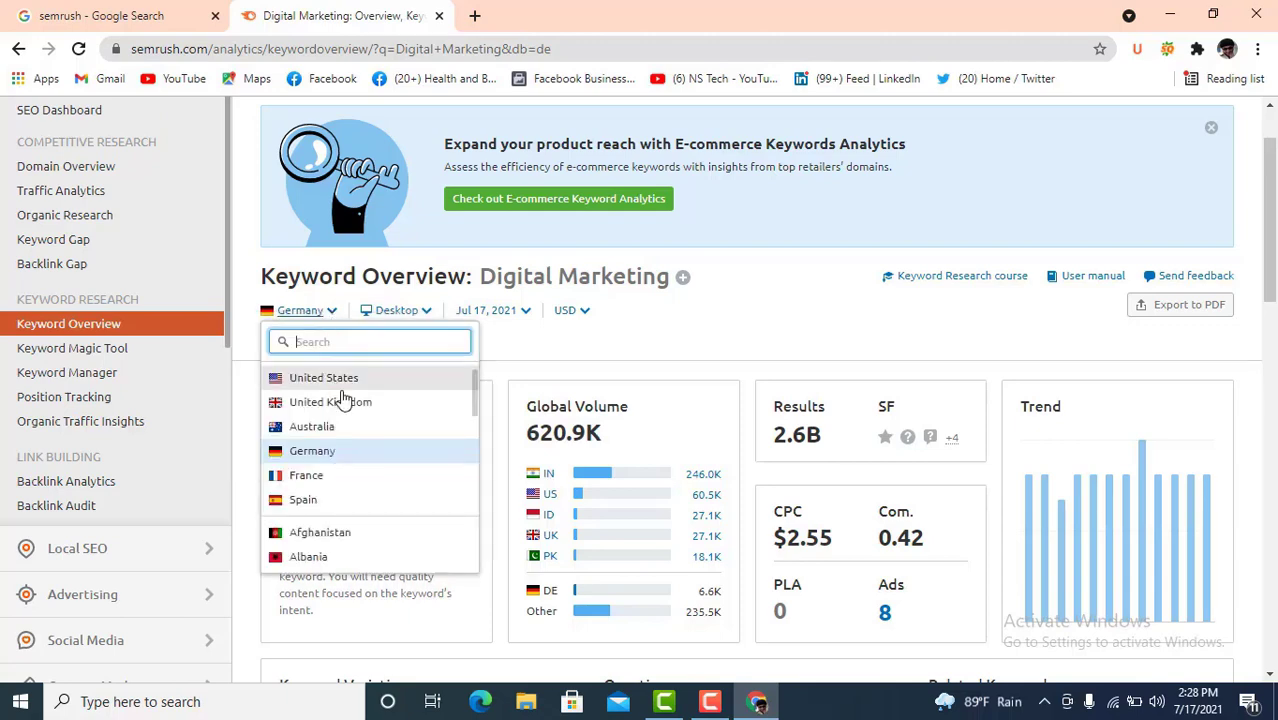
left_click(346, 375)
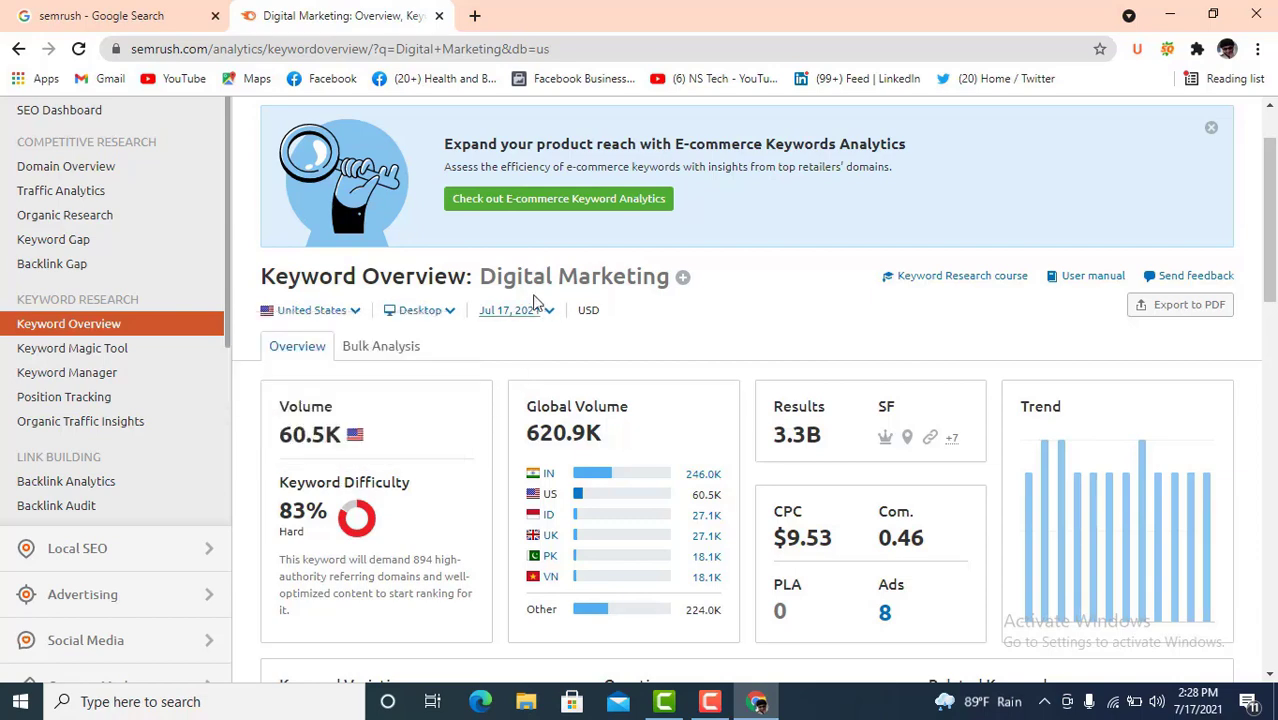
left_click_drag(482, 276, 666, 287)
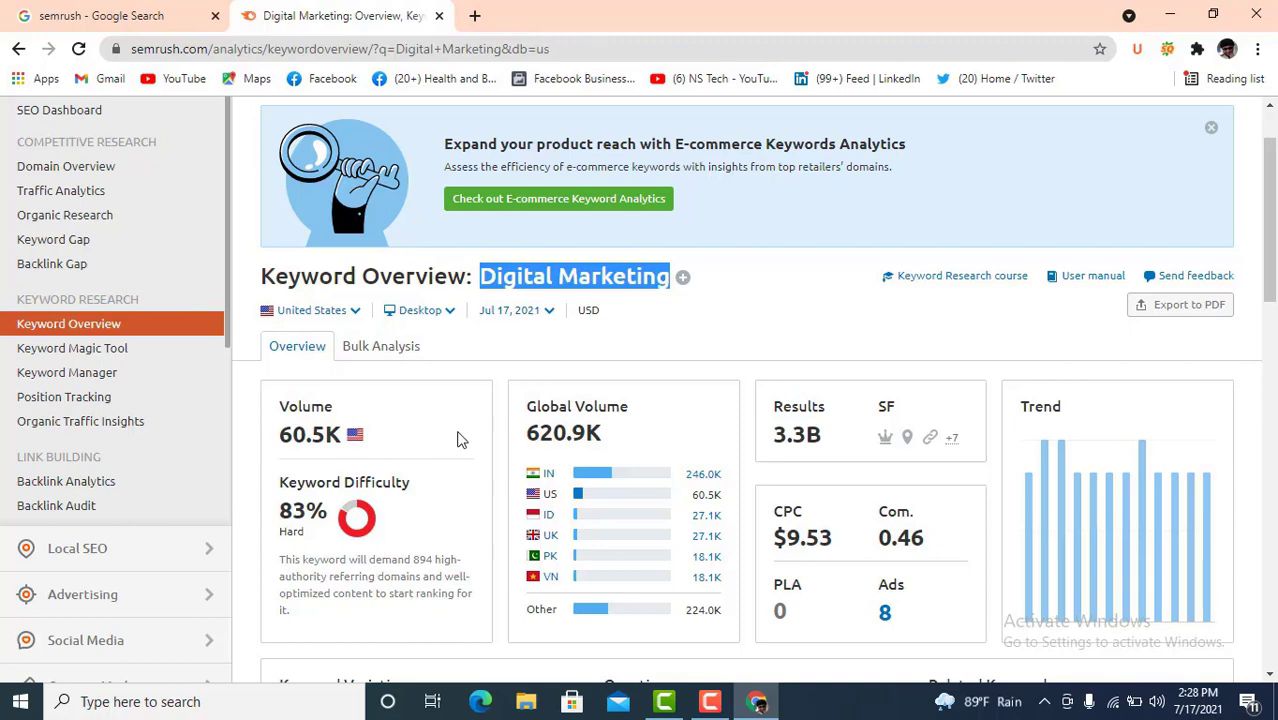
scroll(462, 411, "down", 1)
- Review the US overview, highlighting the $9.53 CPC, and scroll through the keyword variation lists
mouse_move(397, 398)
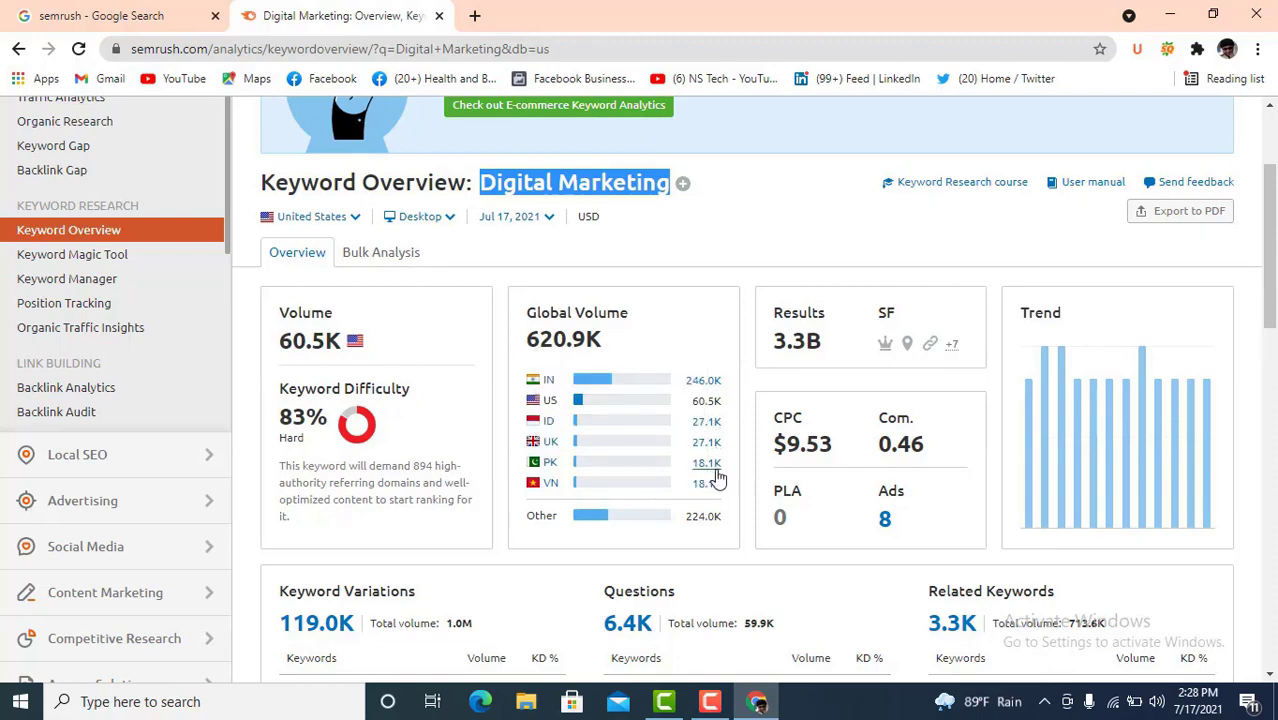
mouse_move(659, 498)
scroll(566, 492, "down", 1)
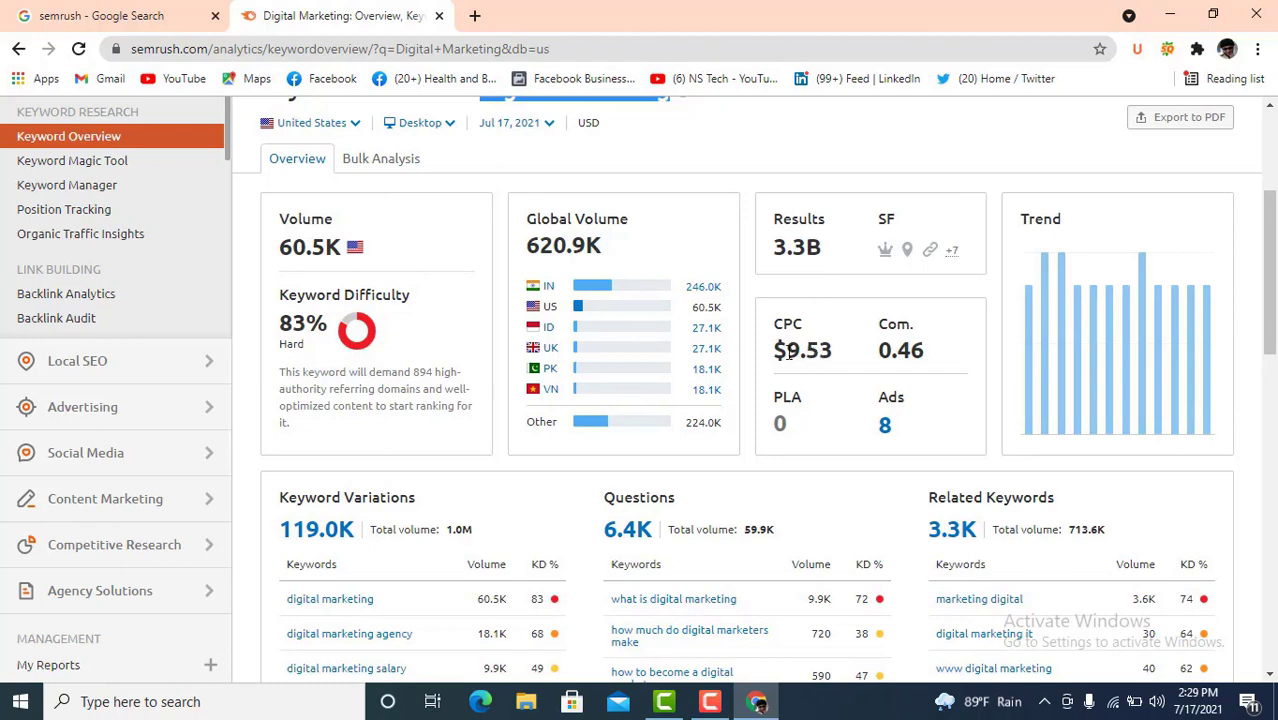
left_click_drag(789, 352, 838, 363)
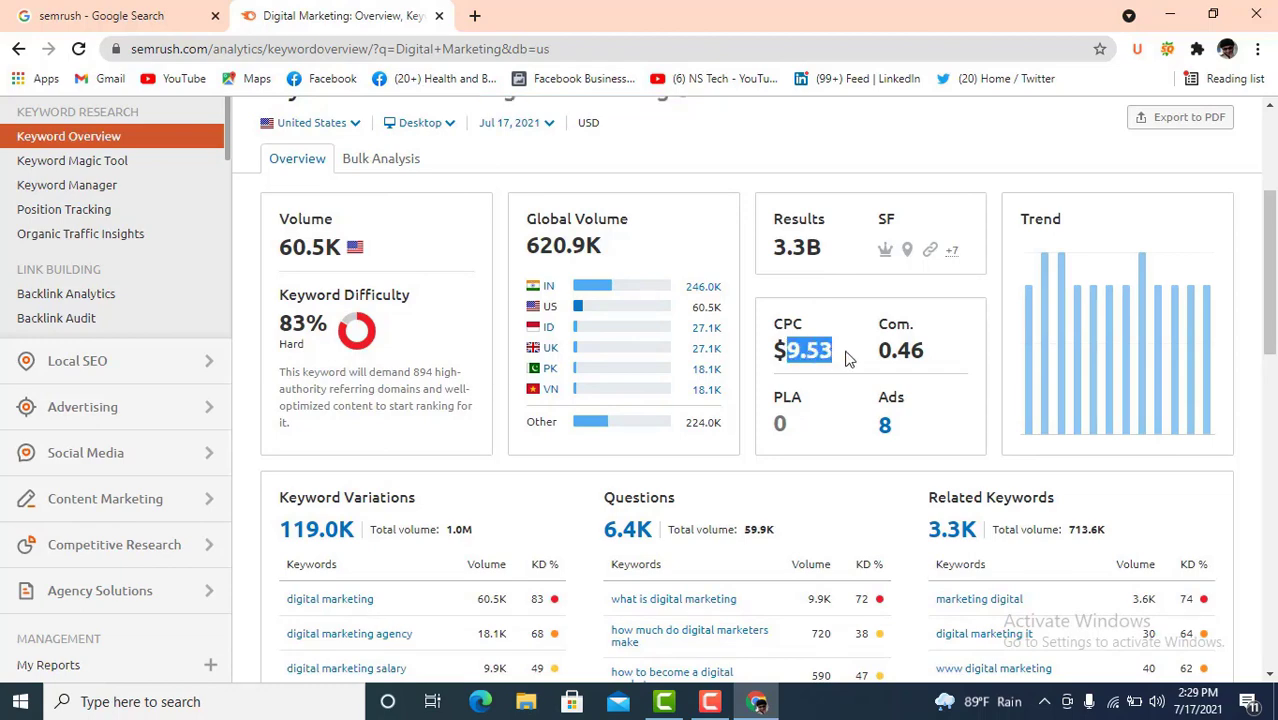
scroll(585, 422, "down", 2)
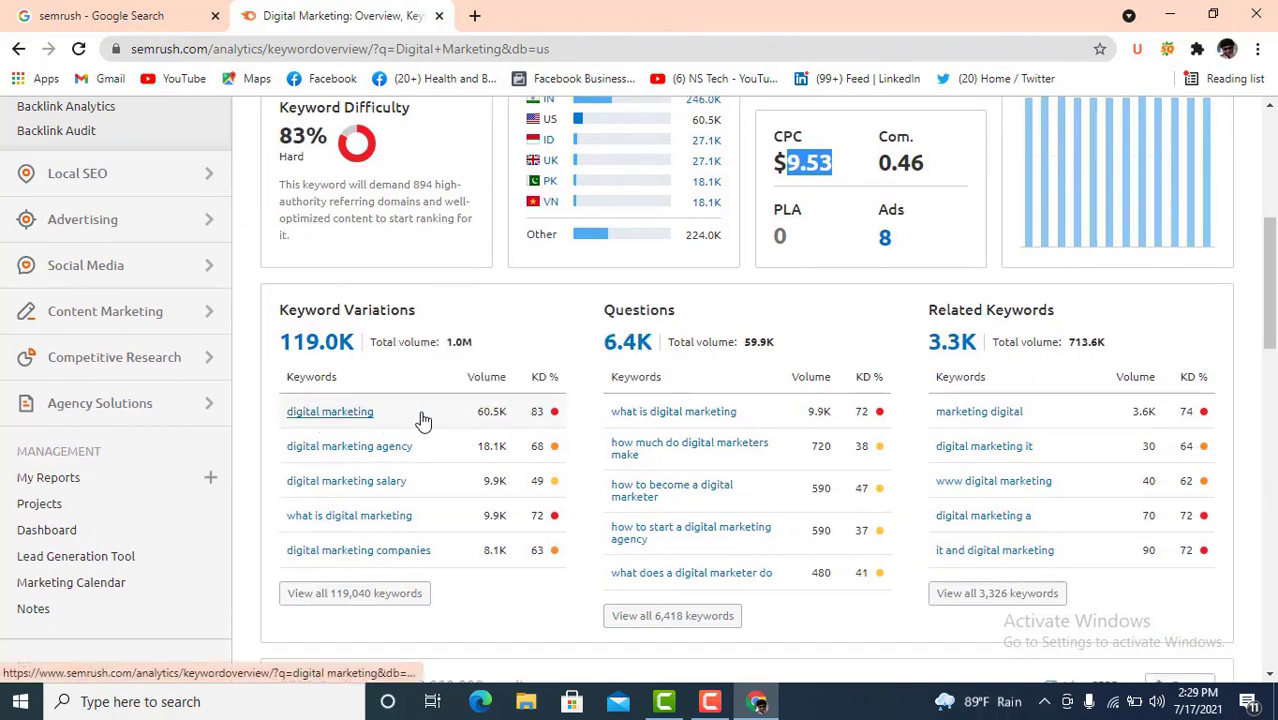
mouse_move(558, 425)
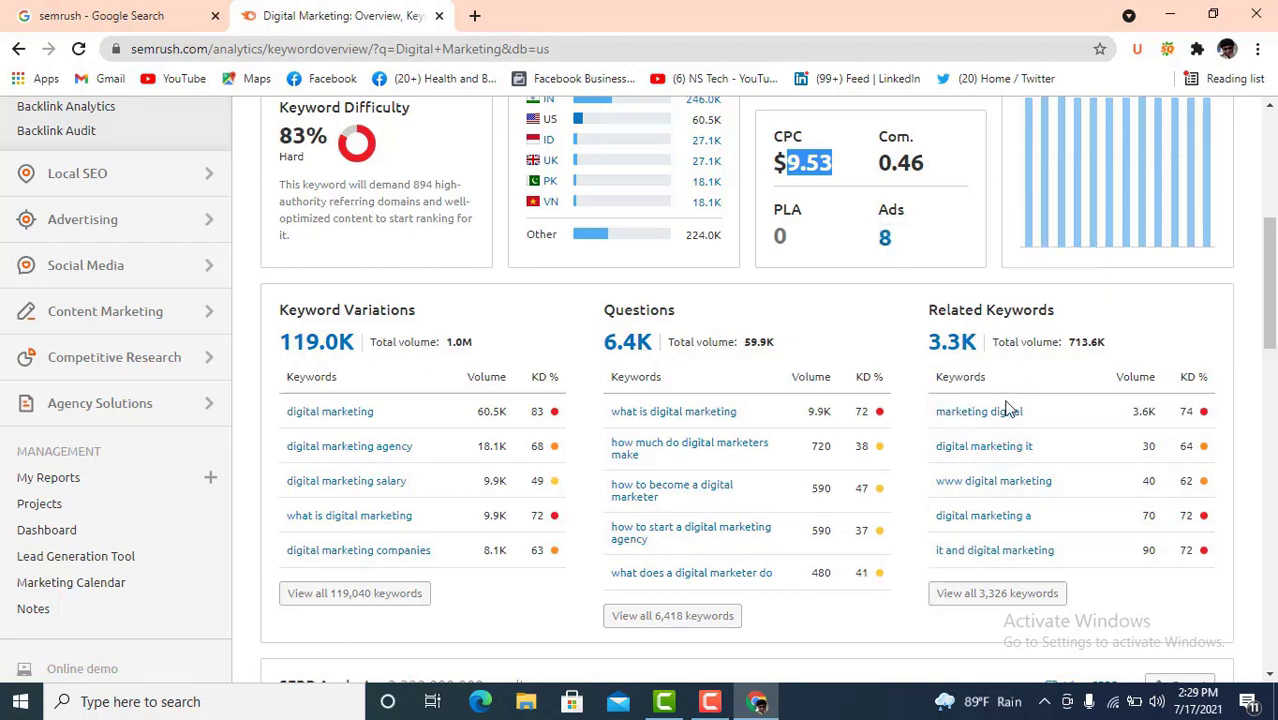
scroll(760, 500, "down", 1)
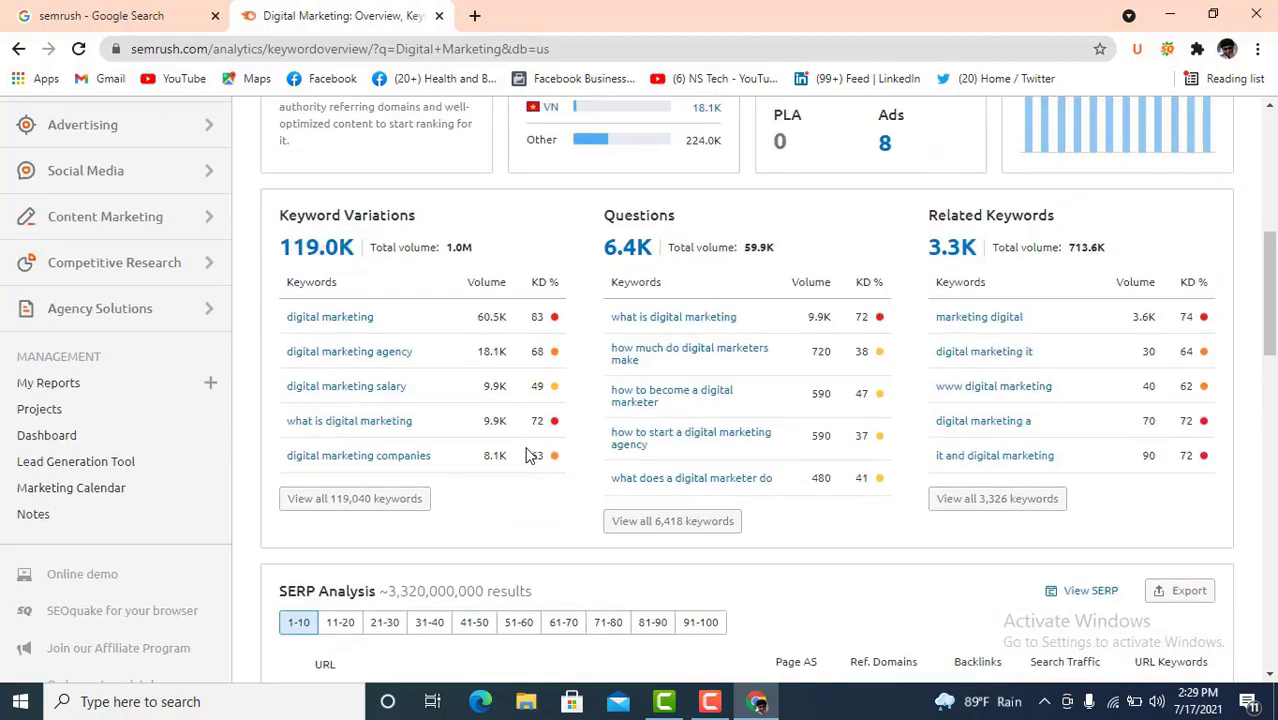
scroll(530, 457, "up", 5)
scroll(520, 416, "up", 1)
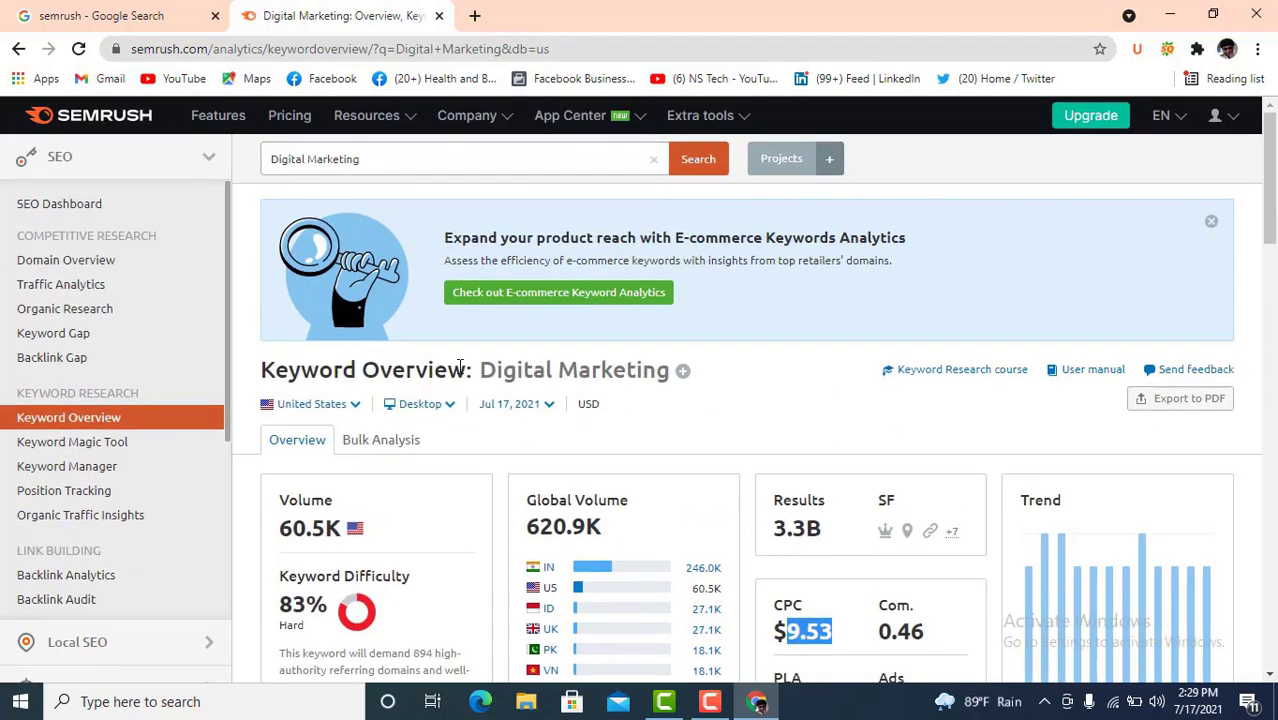
- Search Semrush for 'Digital Marketing agency' and highlight its overview heading
left_click(385, 158)
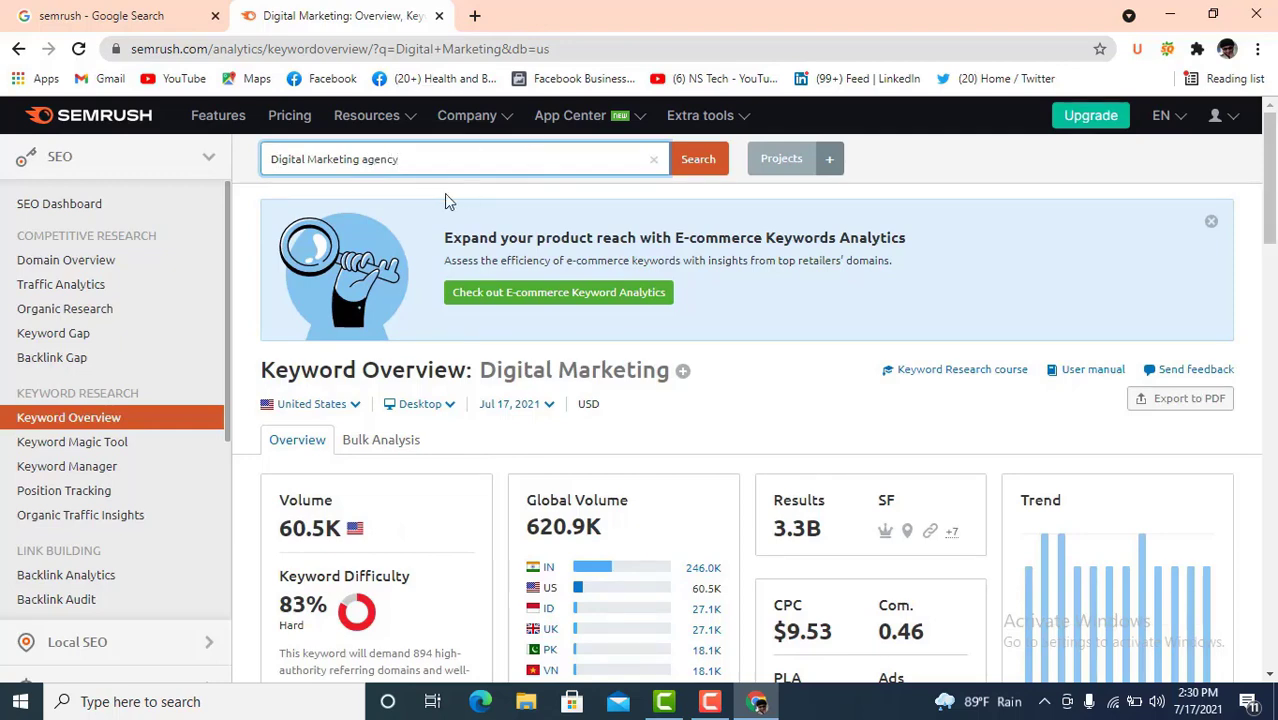
left_click(716, 165)
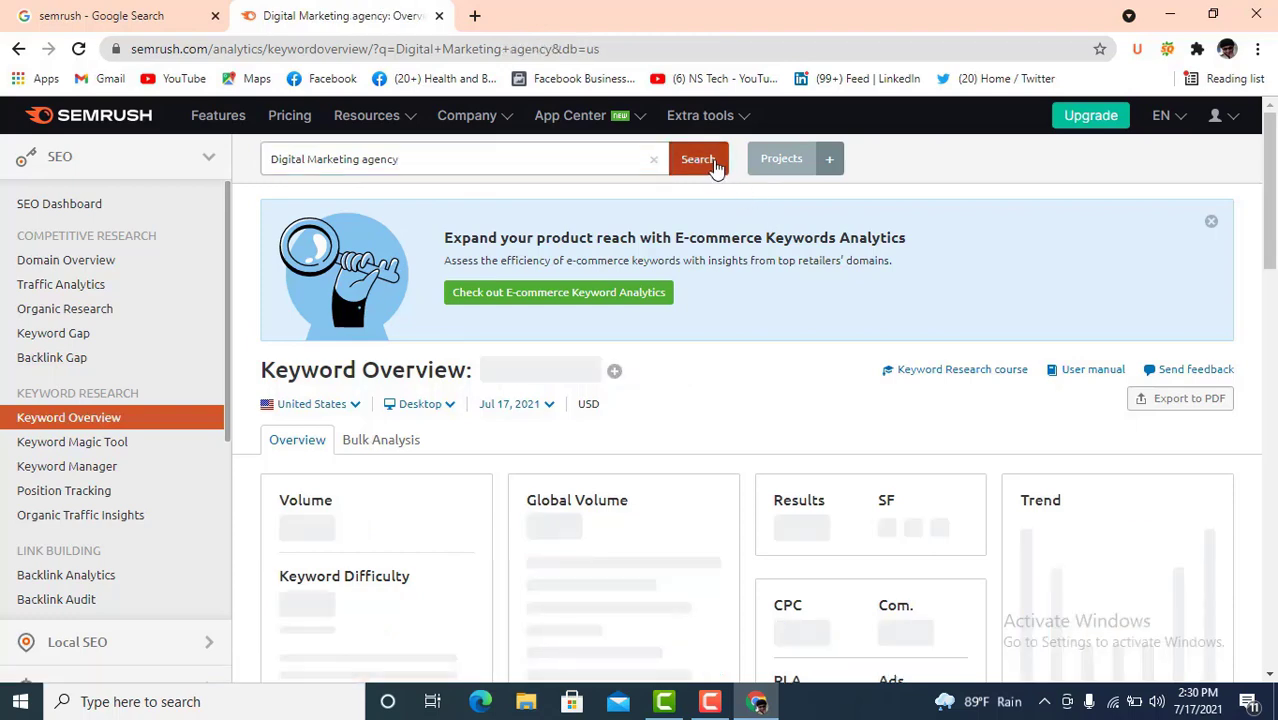
scroll(458, 443, "down", 1)
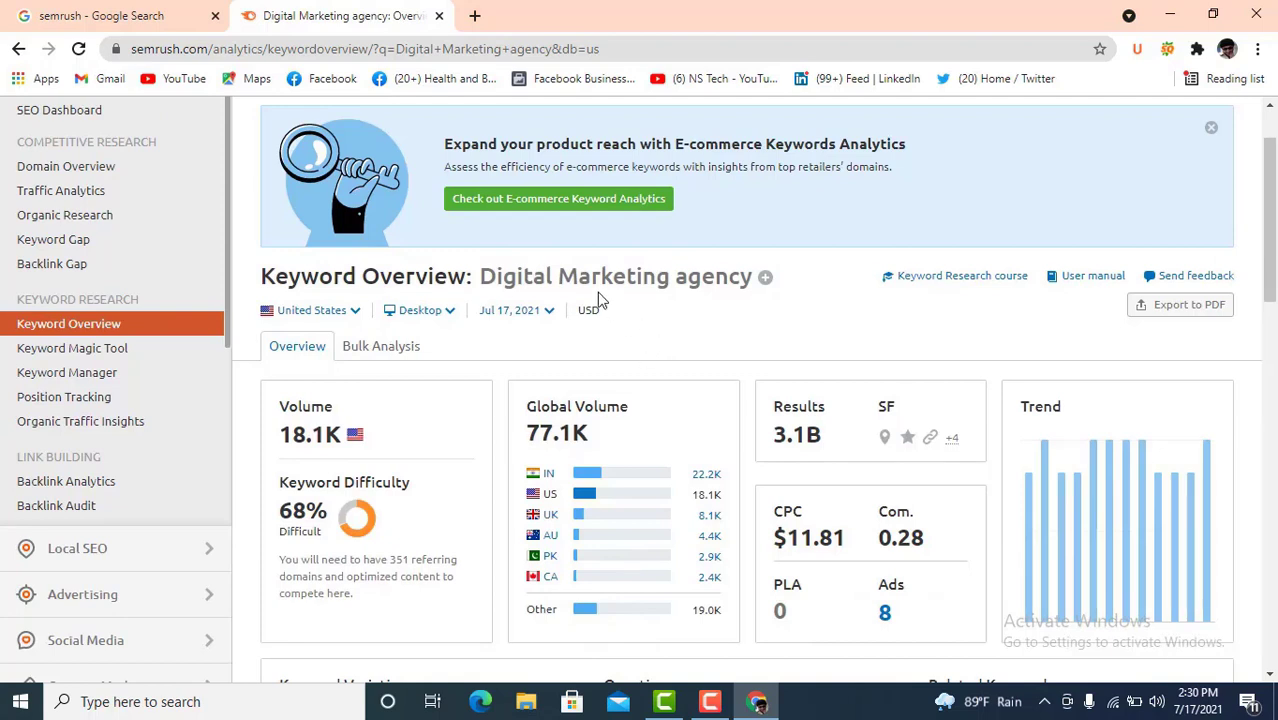
left_click_drag(483, 275, 752, 277)
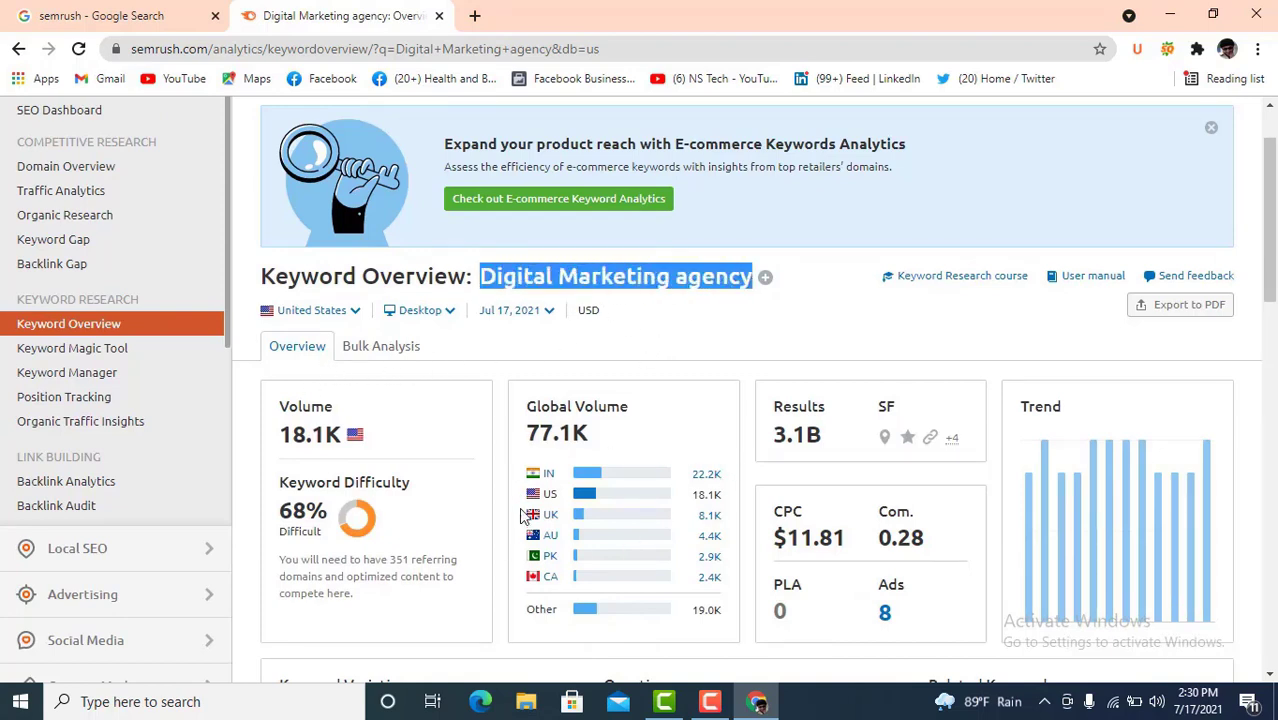
- Highlight the 18.1K US and 77.1K global volumes, then scroll through the overview cards
scroll(369, 430, "down", 1)
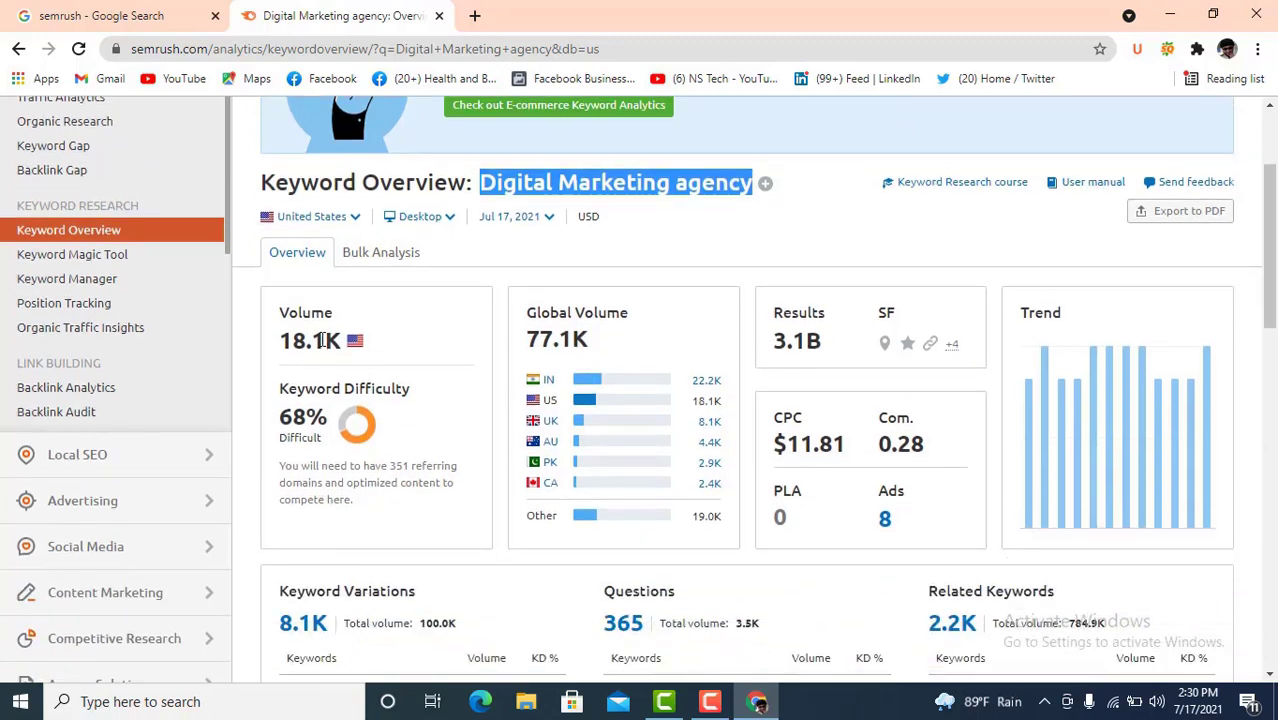
left_click_drag(341, 340, 297, 341)
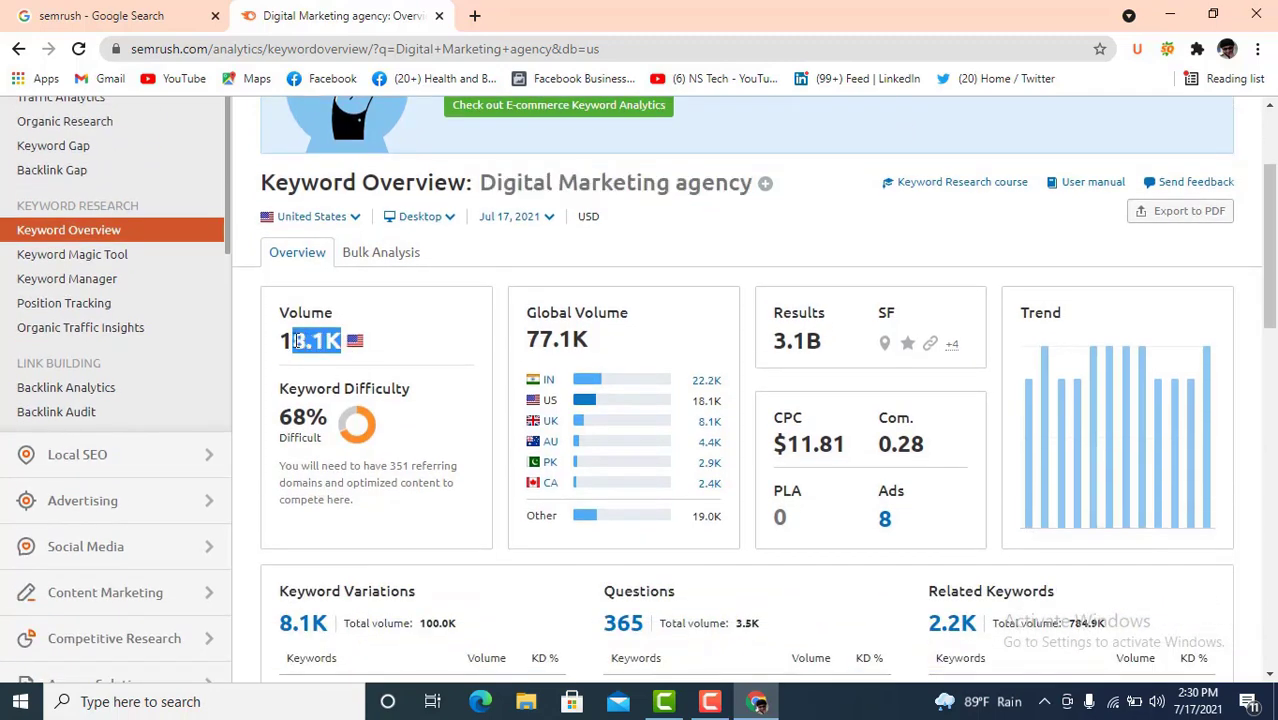
left_click_drag(590, 341, 526, 340)
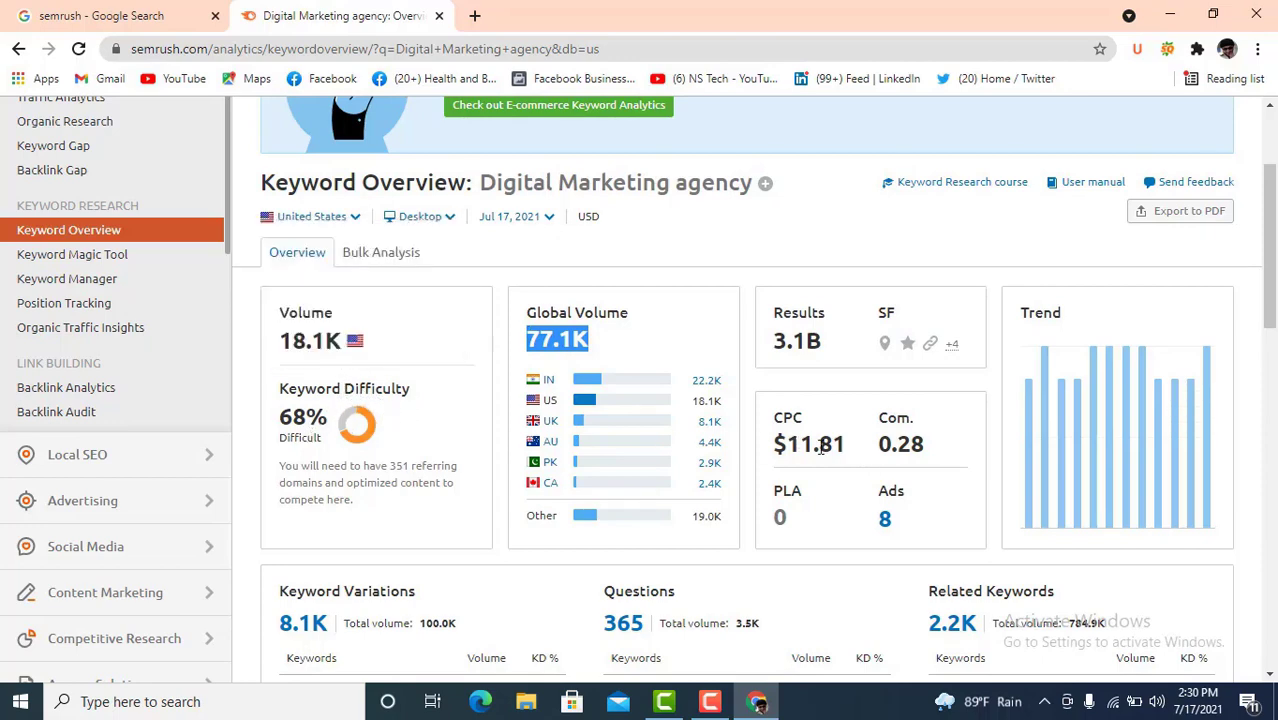
scroll(590, 470, "down", 2)
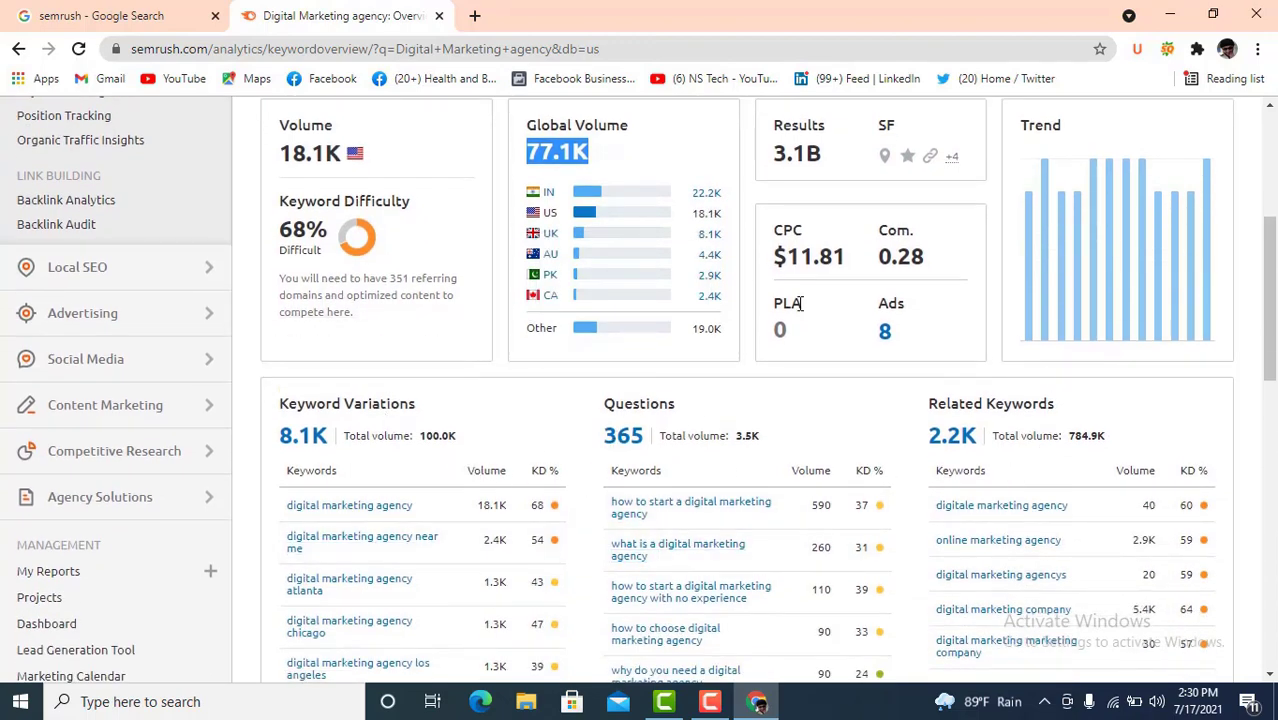
scroll(468, 356, "up", 1)
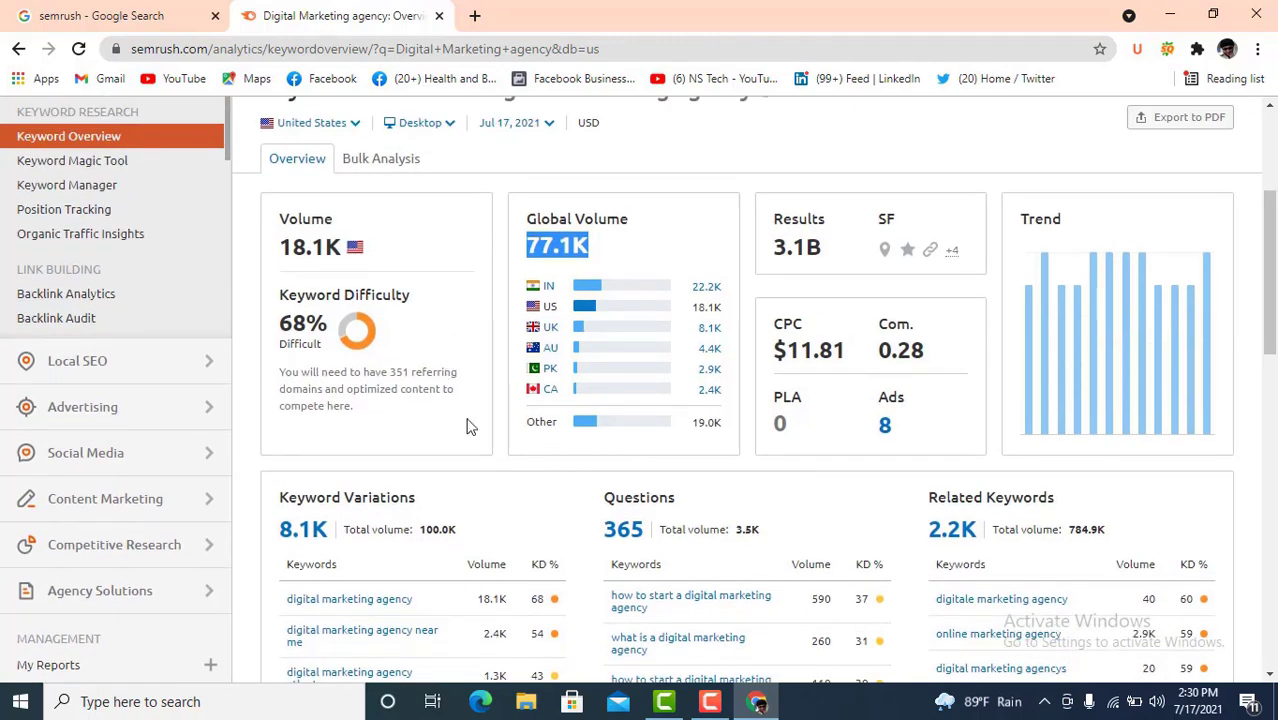
scroll(468, 427, "up", 1)
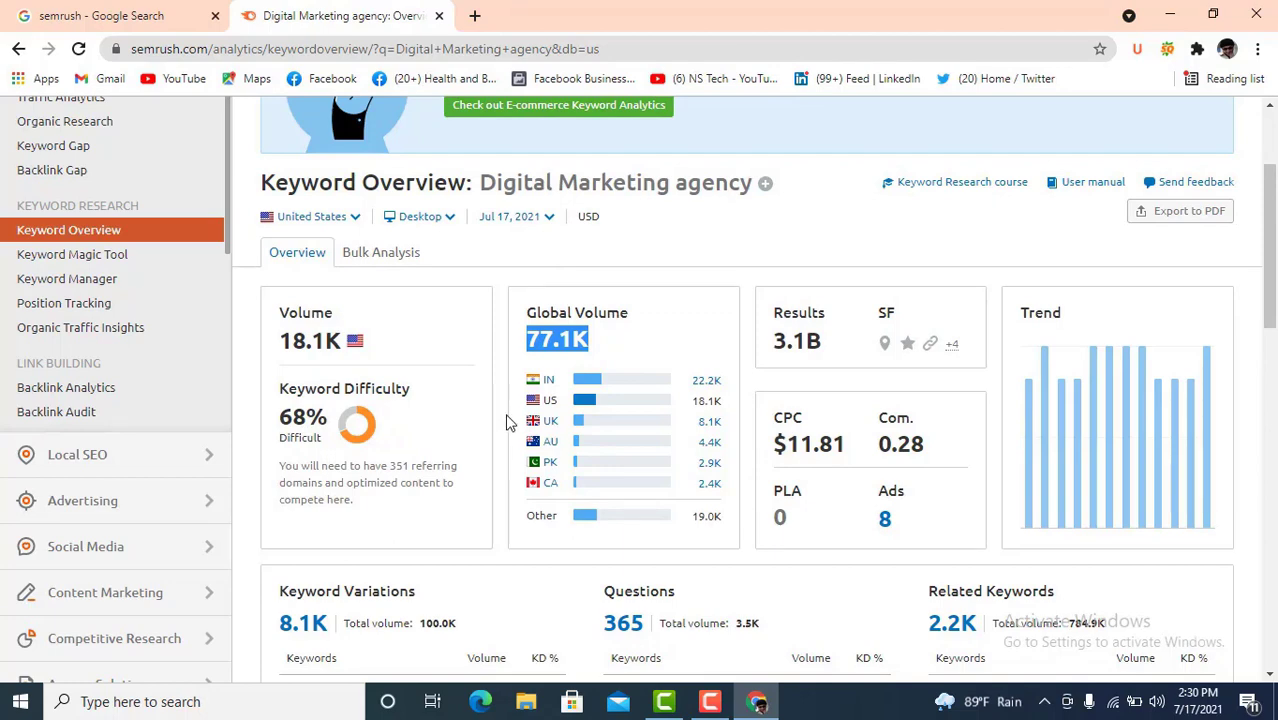
scroll(510, 420, "up", 1)
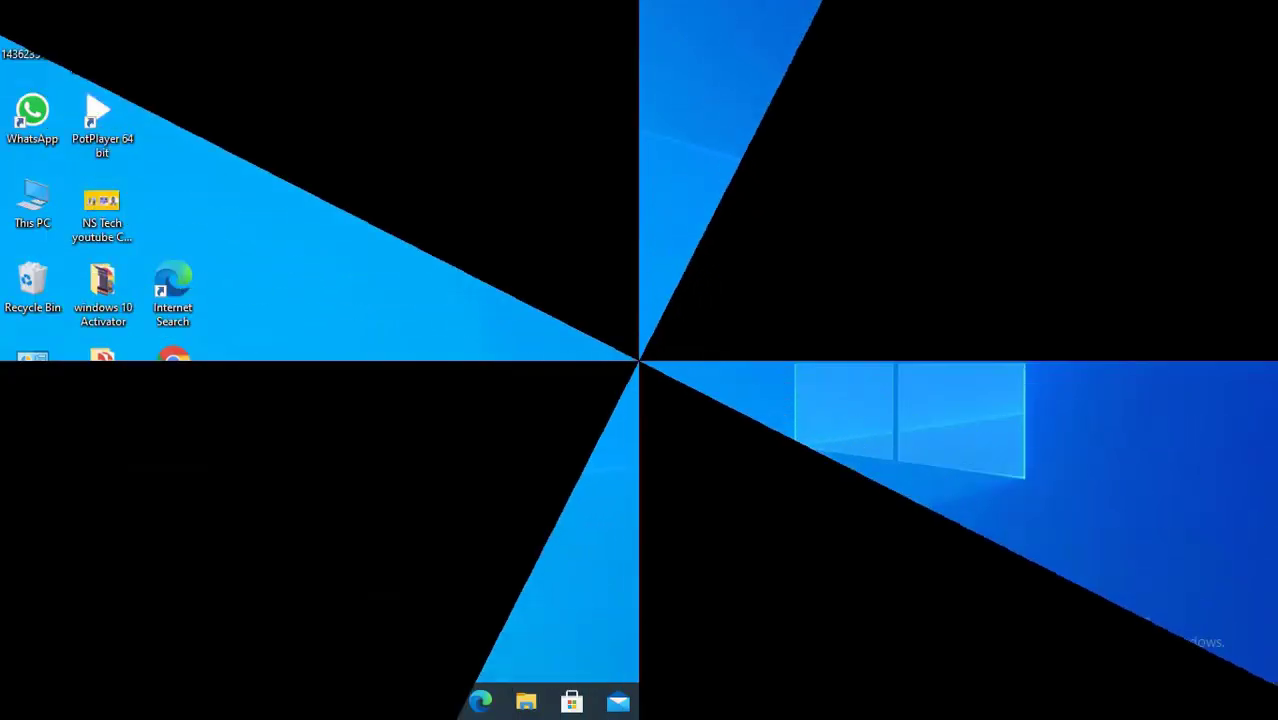
- Launch Chrome and run a Google search for 'Digital marketing'
double_click(183, 474)
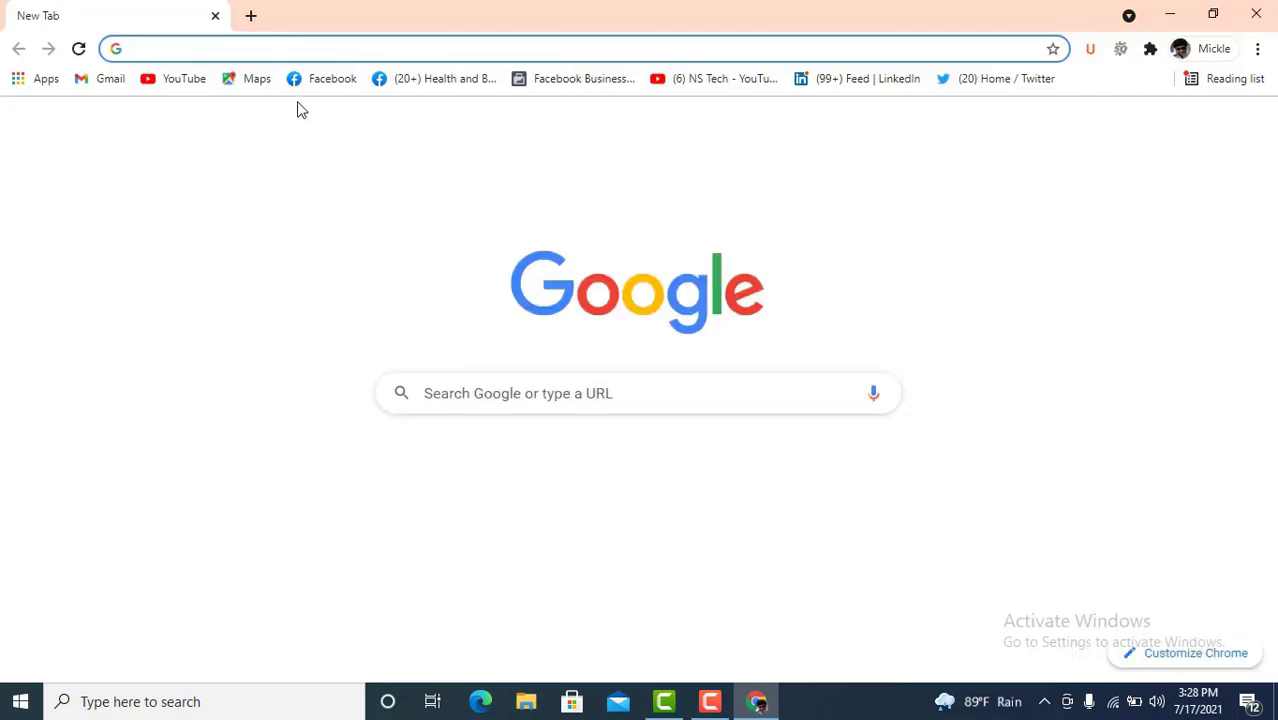
left_click(176, 49)
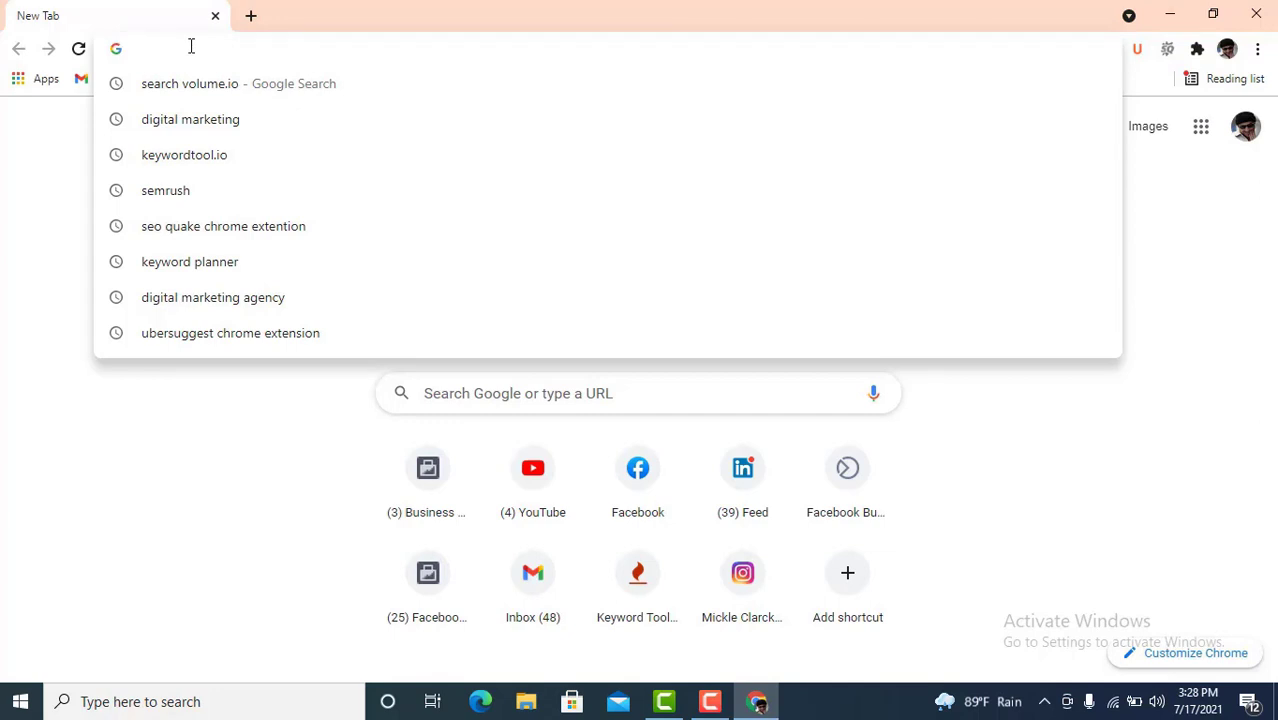
type("D")
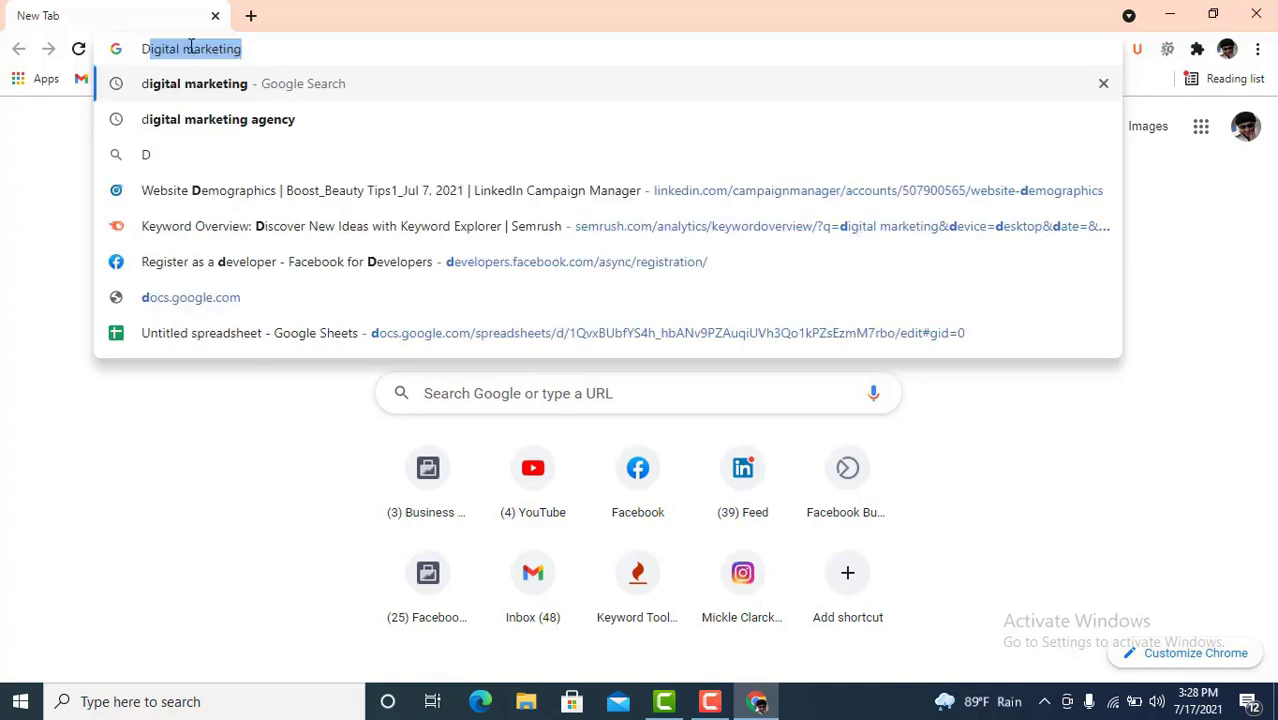
type("igita")
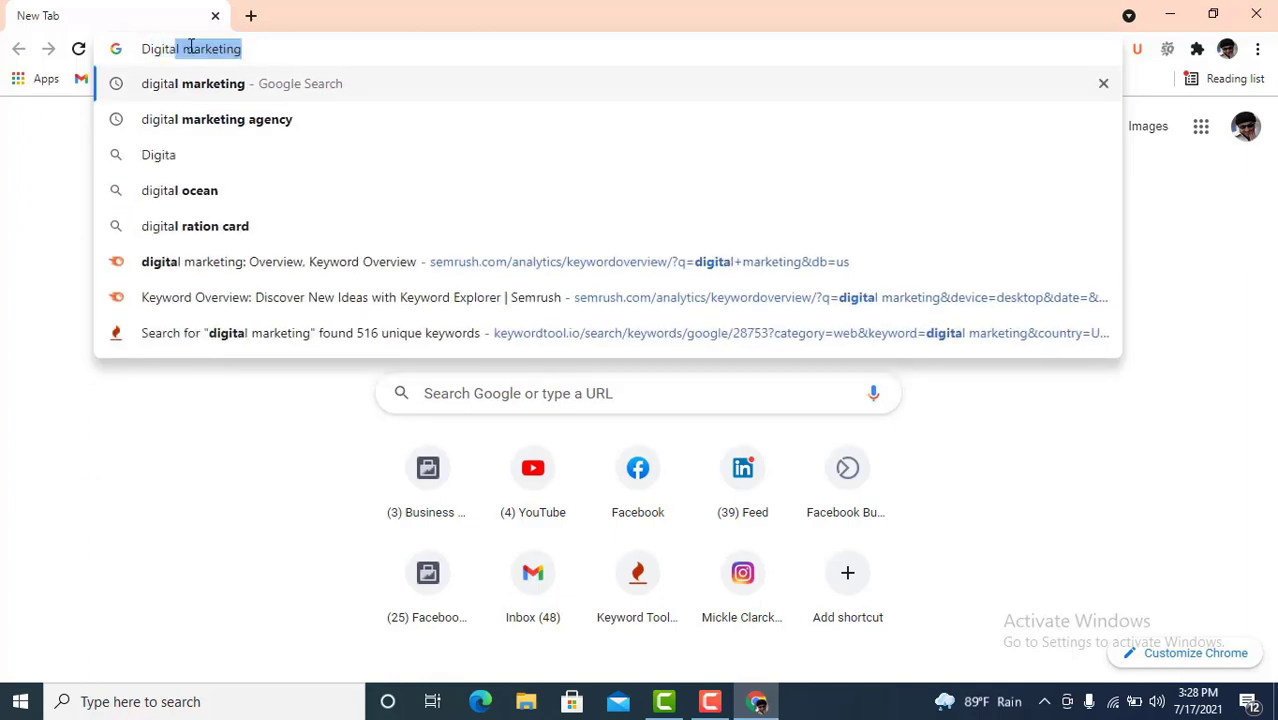
type("l ma")
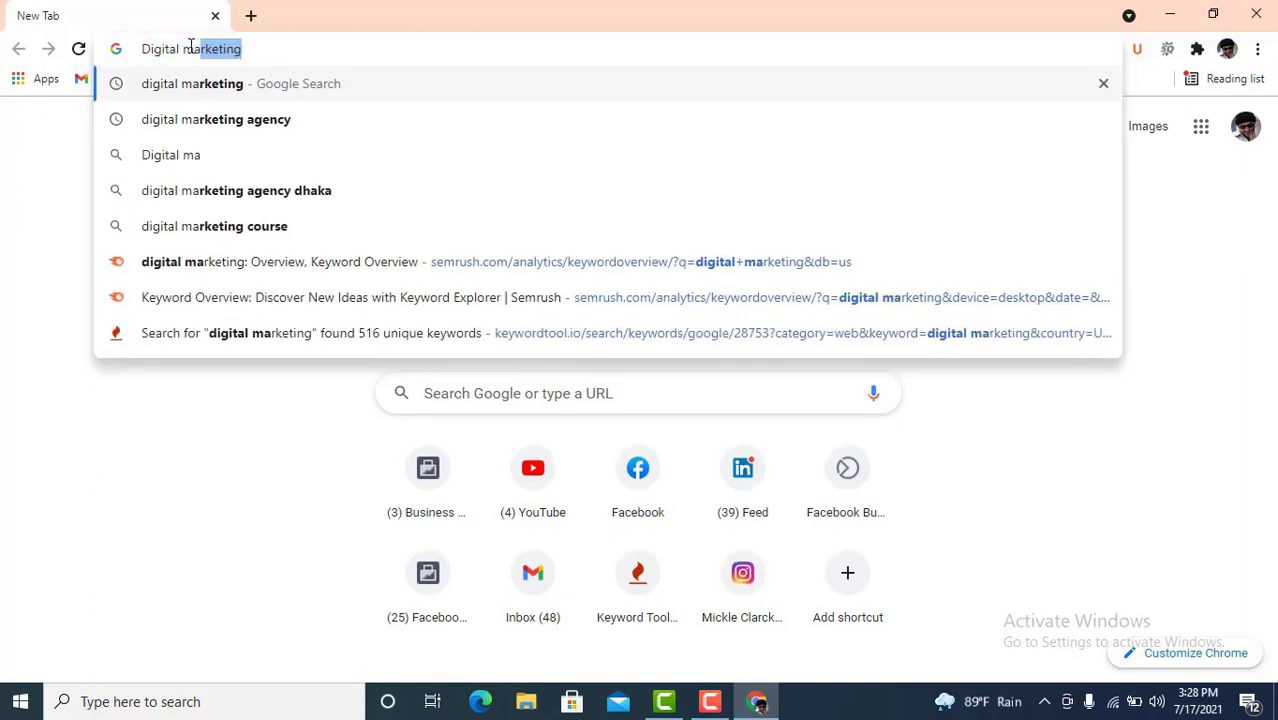
type("rket")
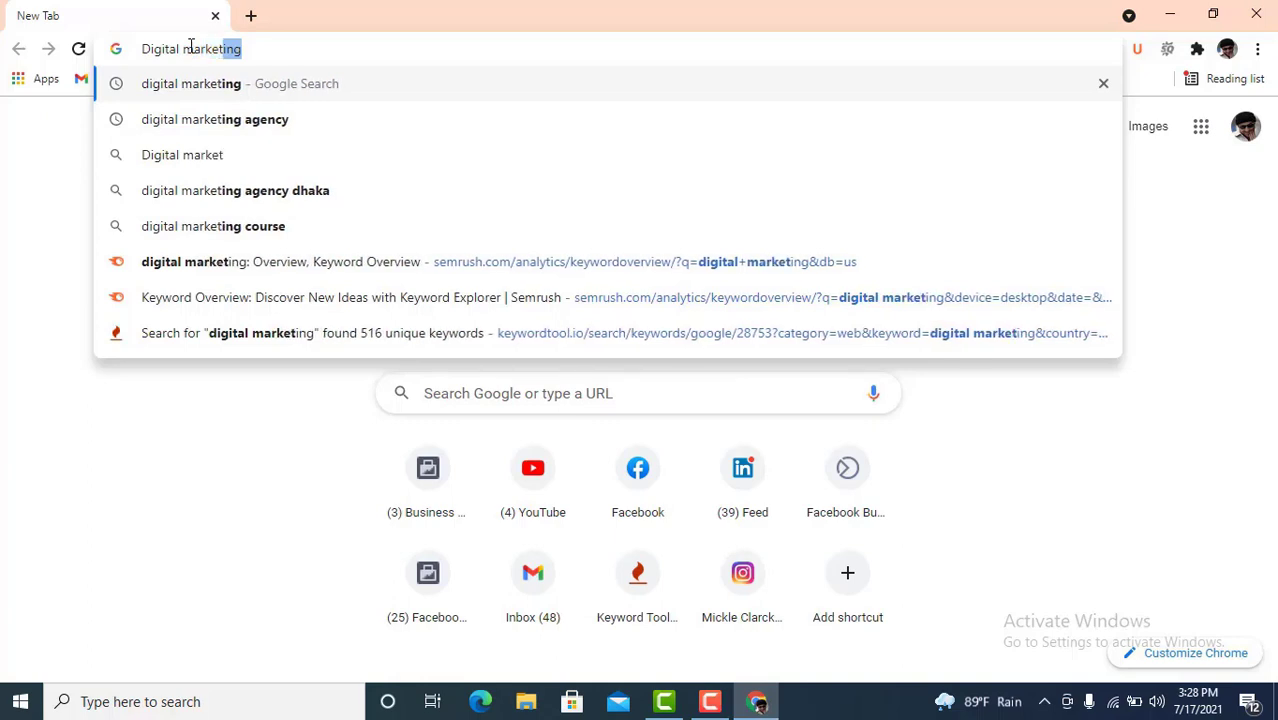
type("ing")
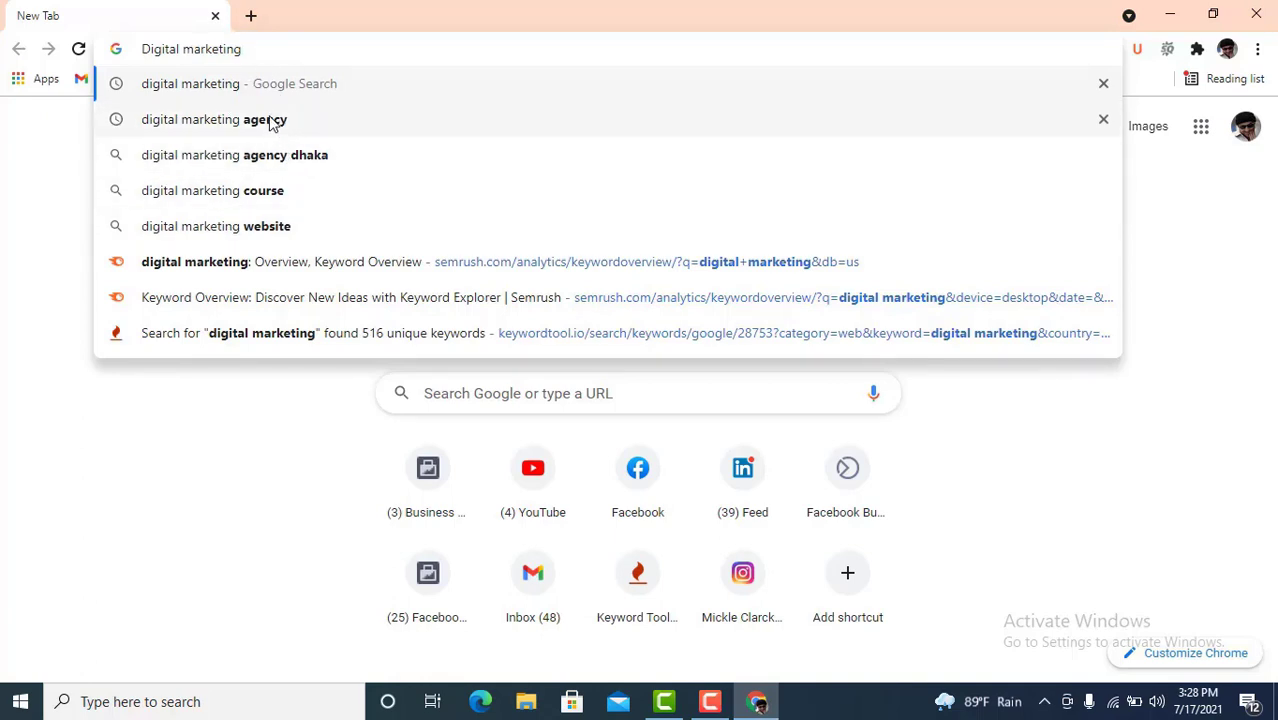
left_click_drag(251, 50, 144, 48)
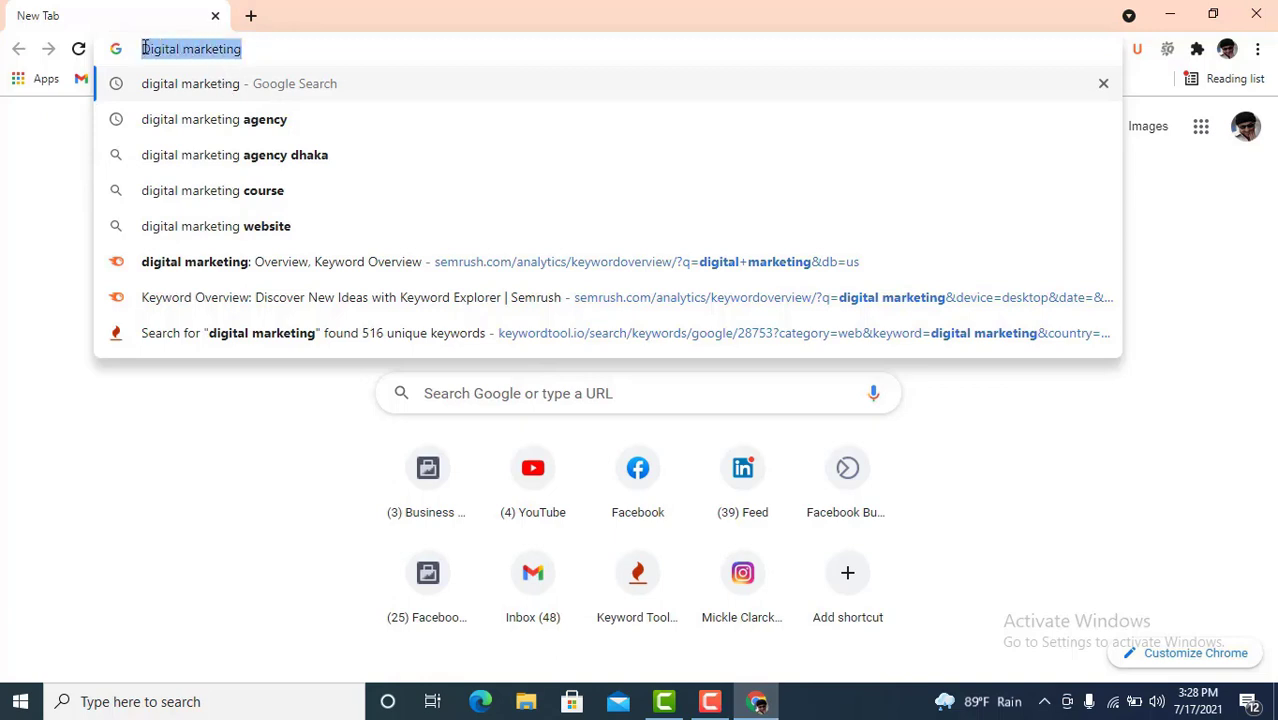
left_click(260, 48)
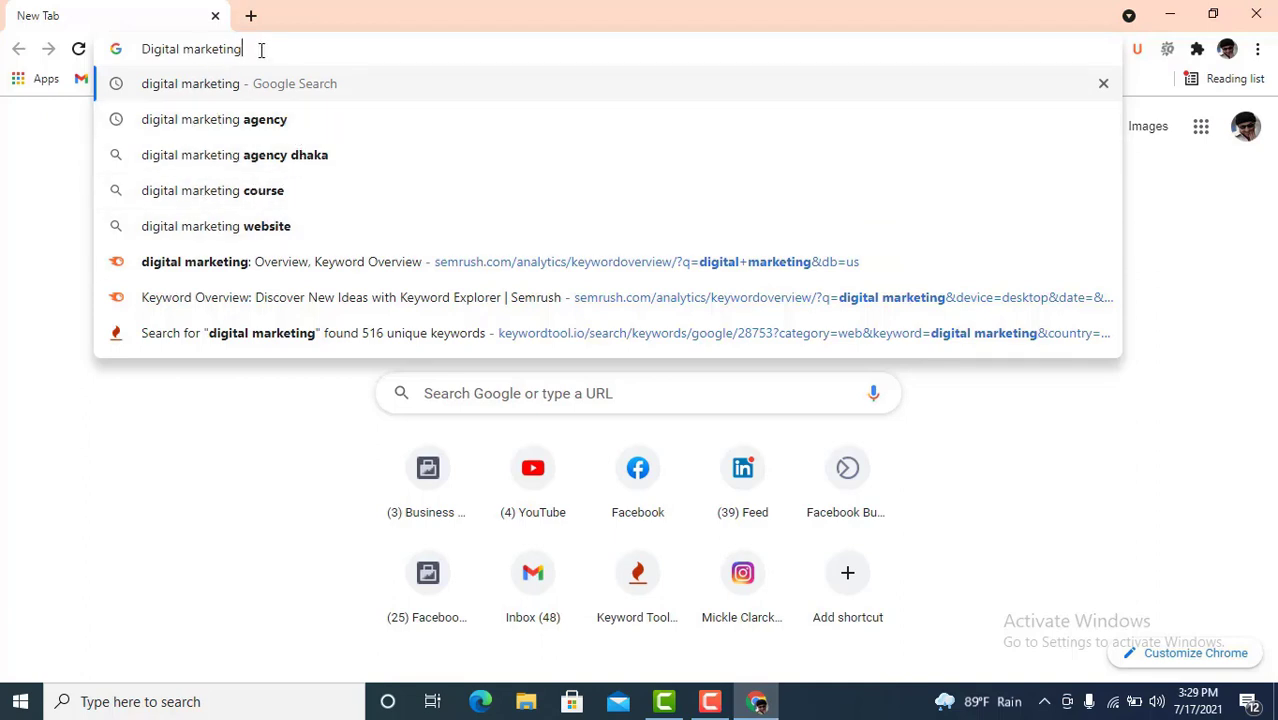
key("Return")
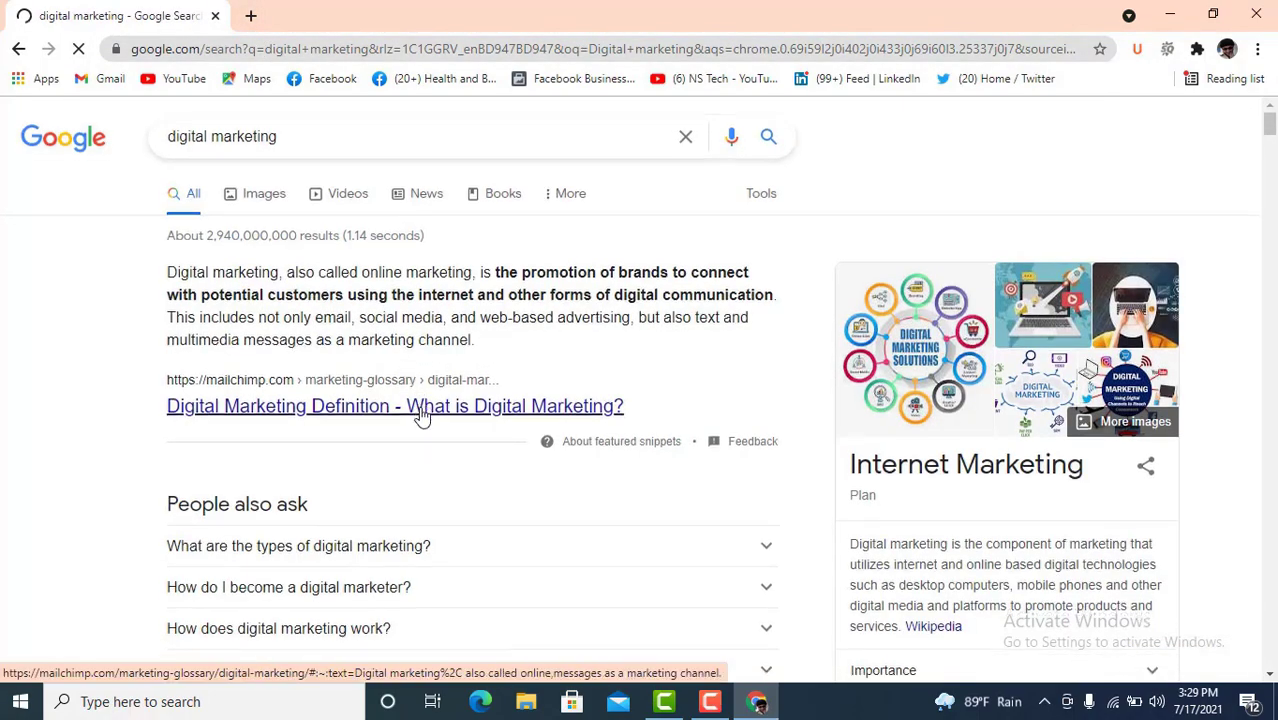
- Scroll down the results to the Related searches section and highlight its heading
scroll(421, 410, "down", 15)
scroll(421, 415, "down", 20)
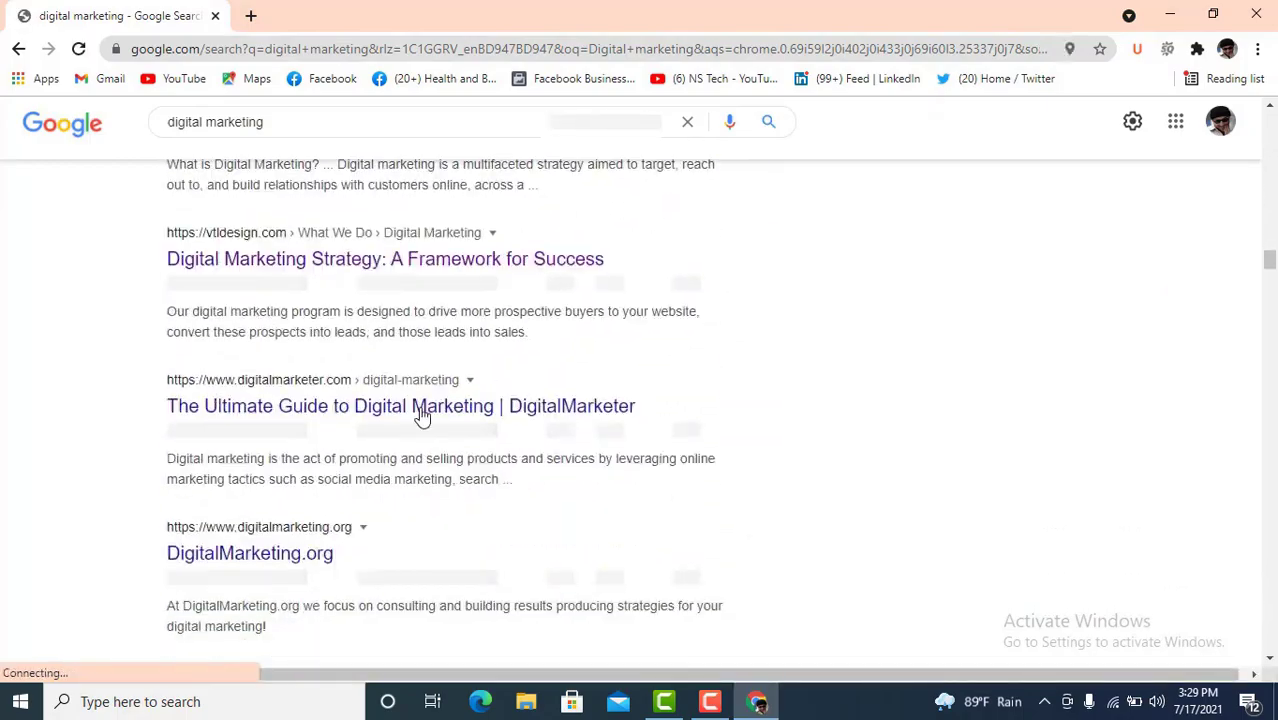
scroll(424, 413, "down", 20)
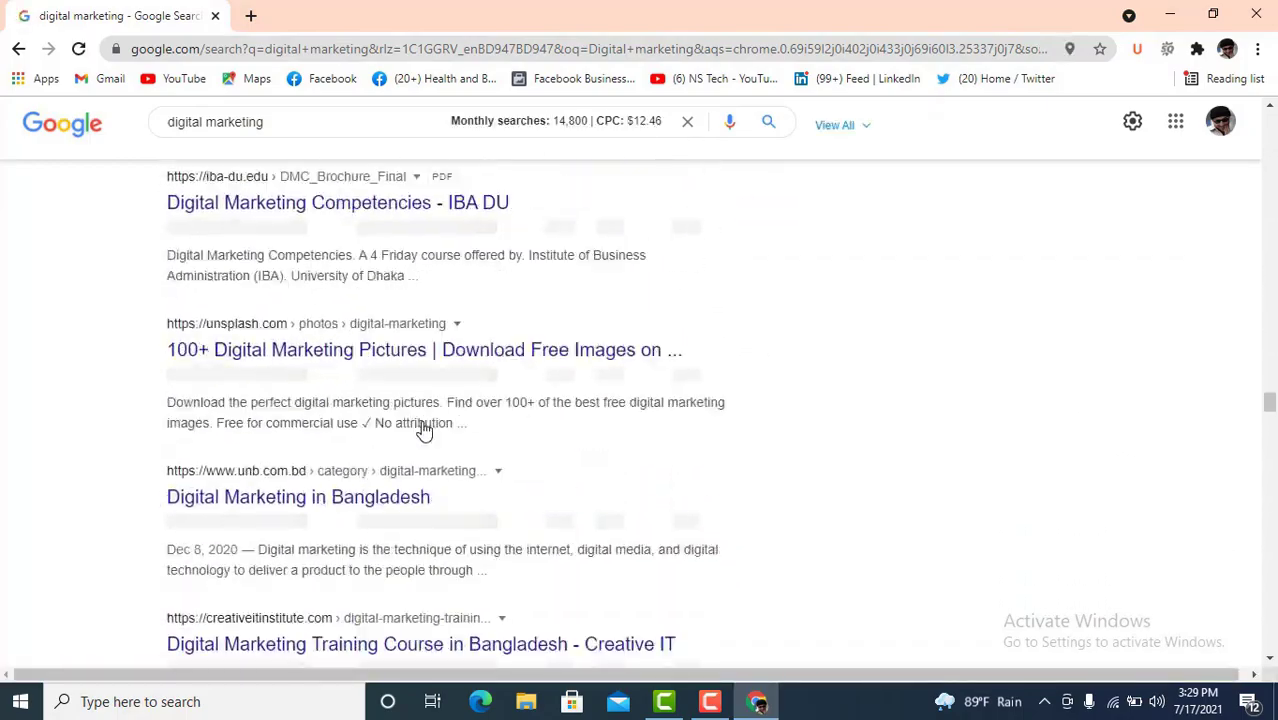
scroll(424, 428, "down", 20)
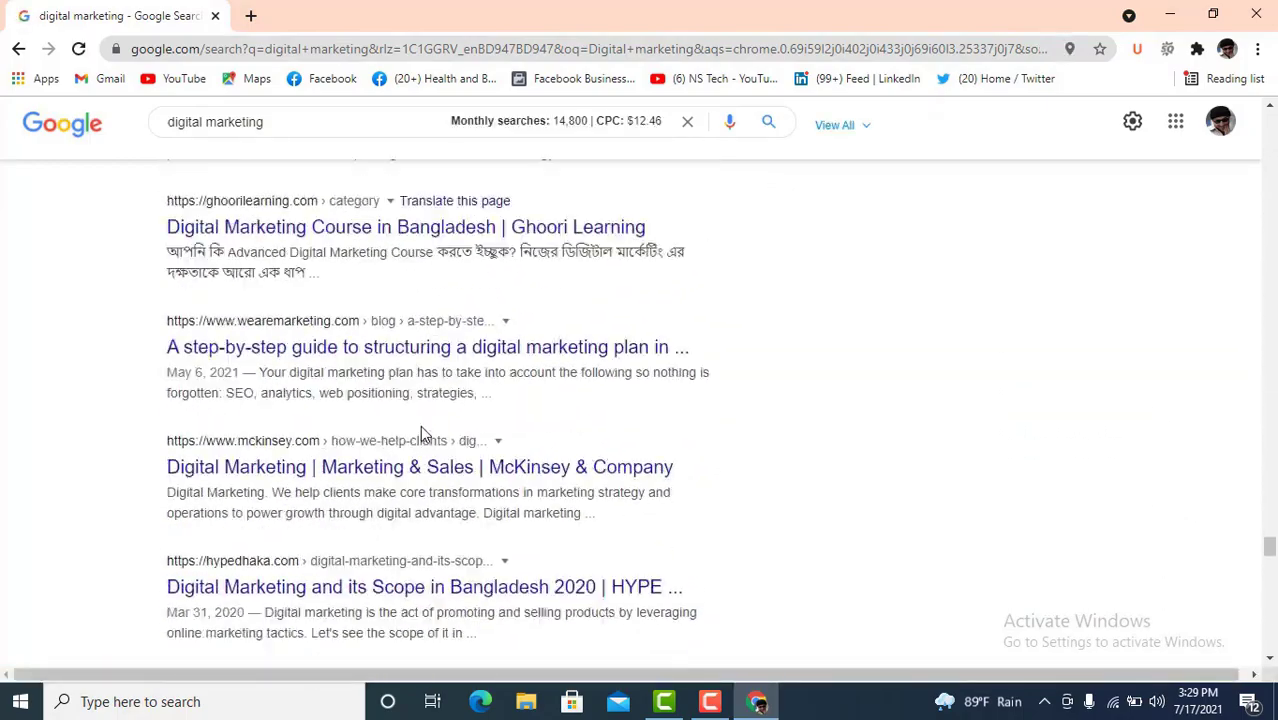
scroll(424, 425, "down", 7)
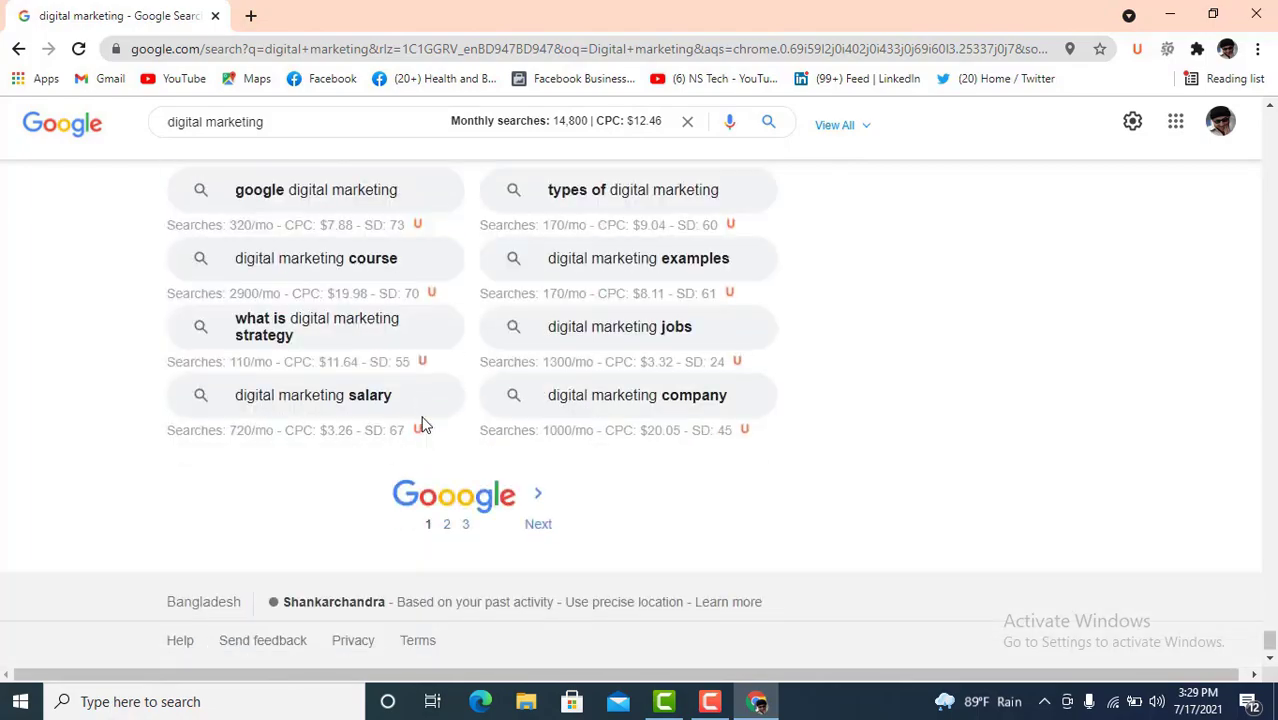
scroll(456, 399, "up", 2)
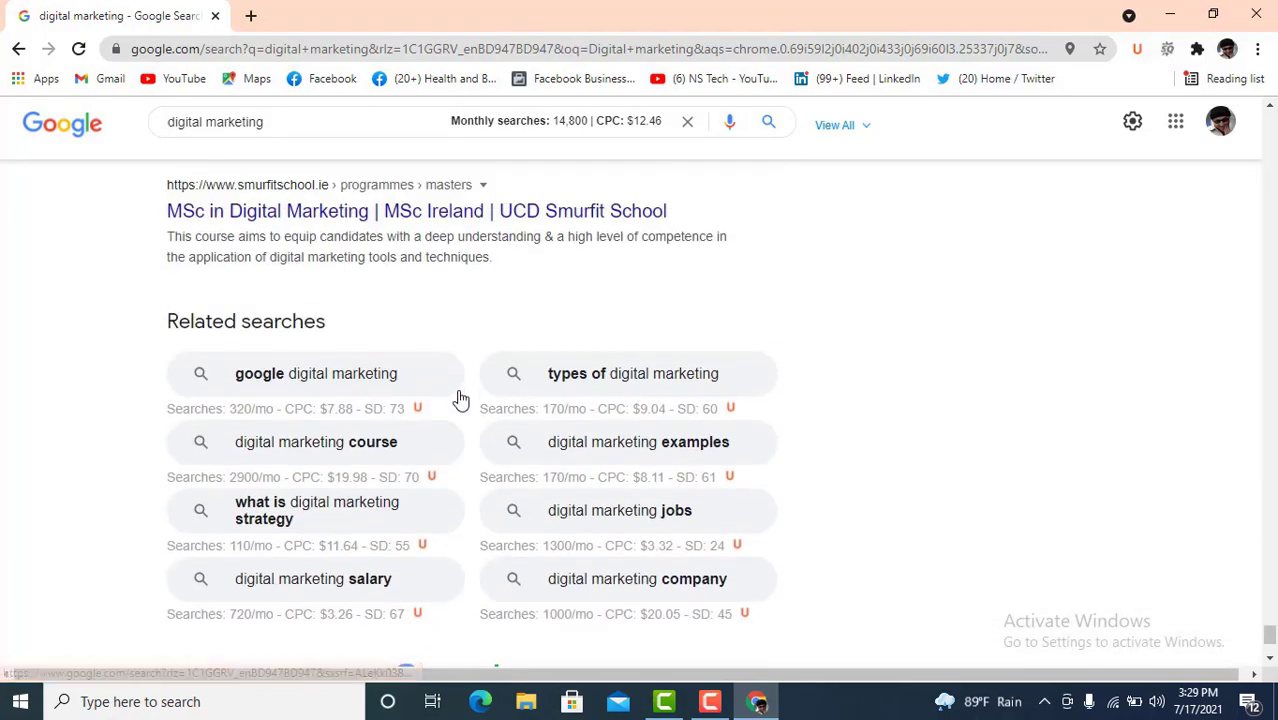
scroll(599, 359, "up", 5)
scroll(594, 360, "down", 5)
scroll(560, 360, "down", 2)
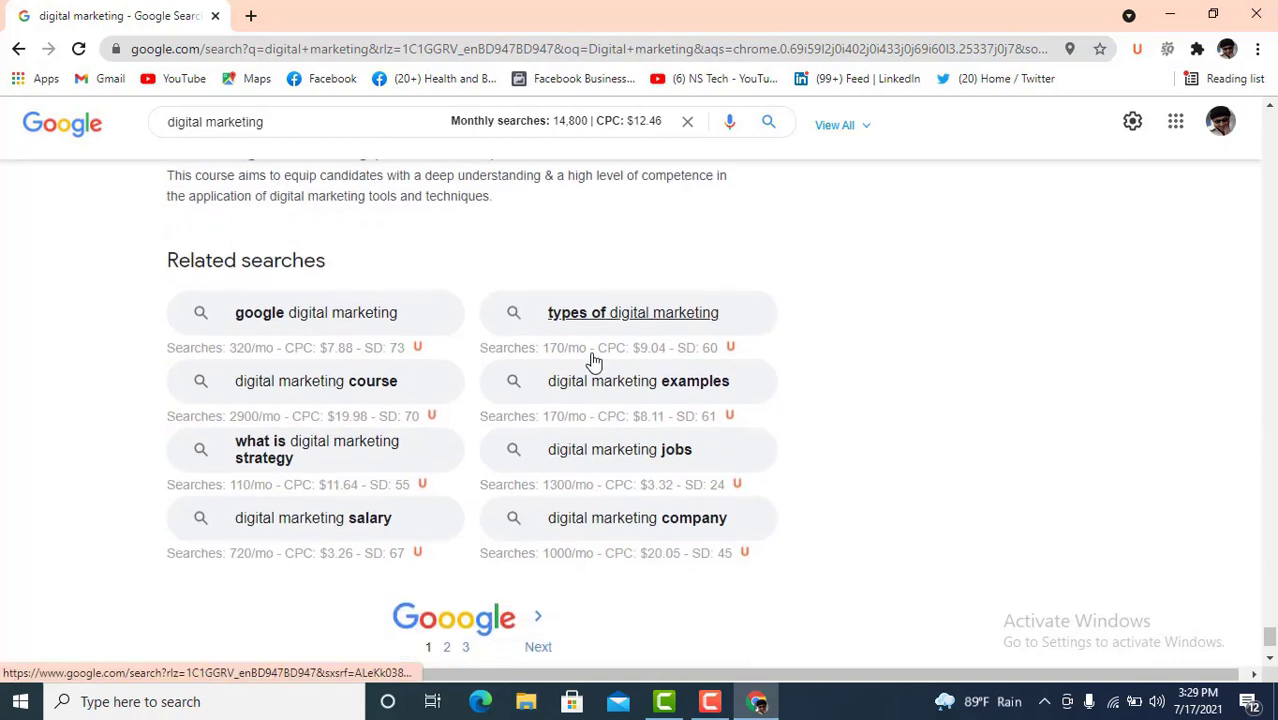
left_click_drag(211, 227, 167, 227)
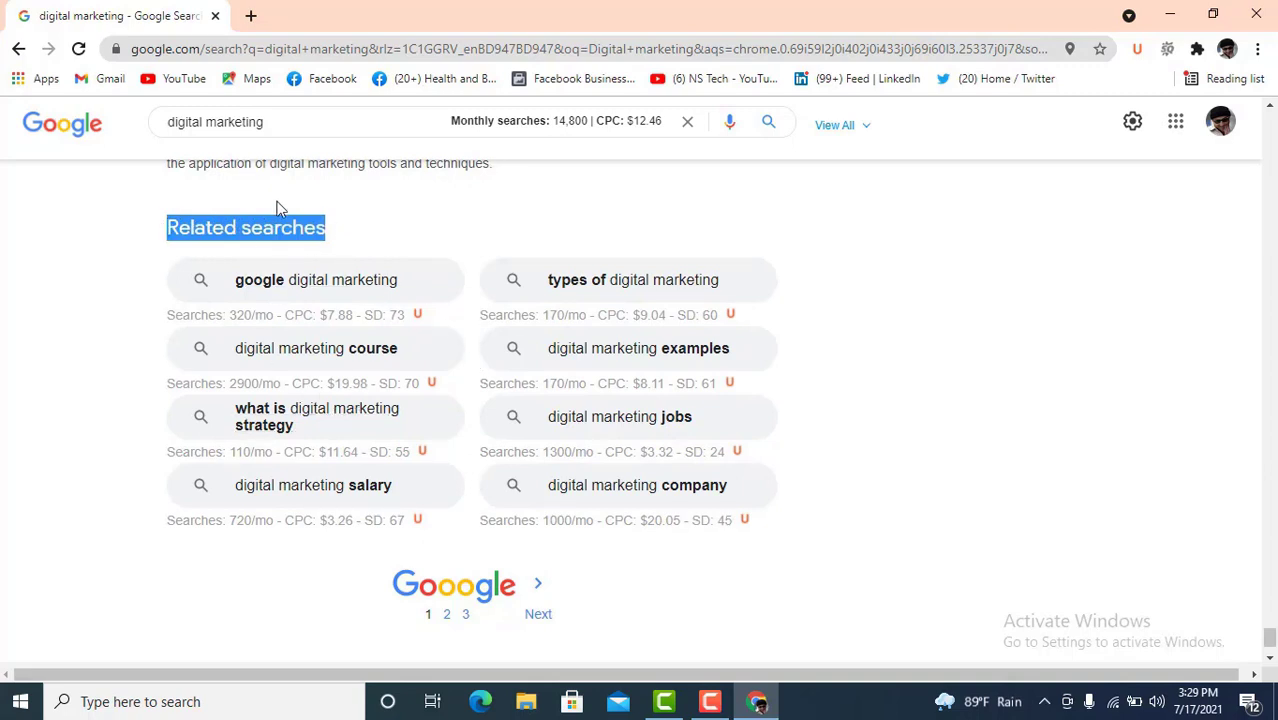
- Select the query in the search box to bring up autocomplete suggestions
left_click_drag(277, 121, 148, 122)
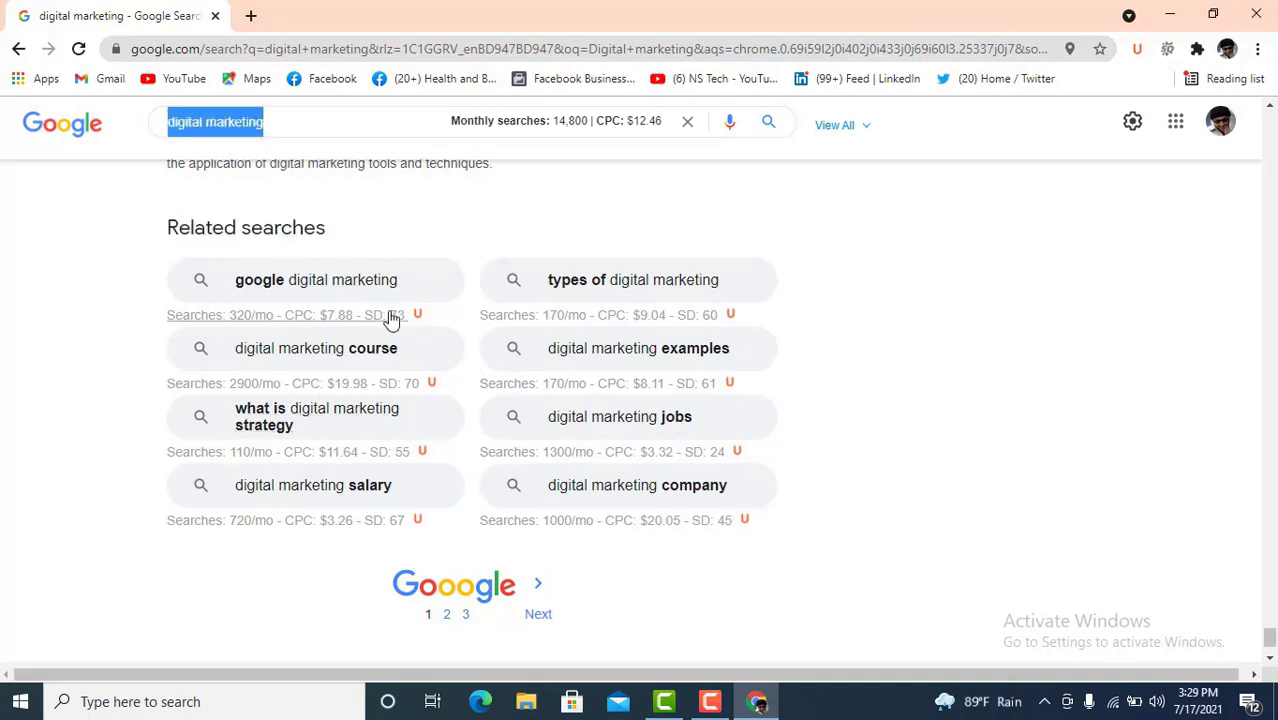
left_click_drag(328, 230, 172, 228)
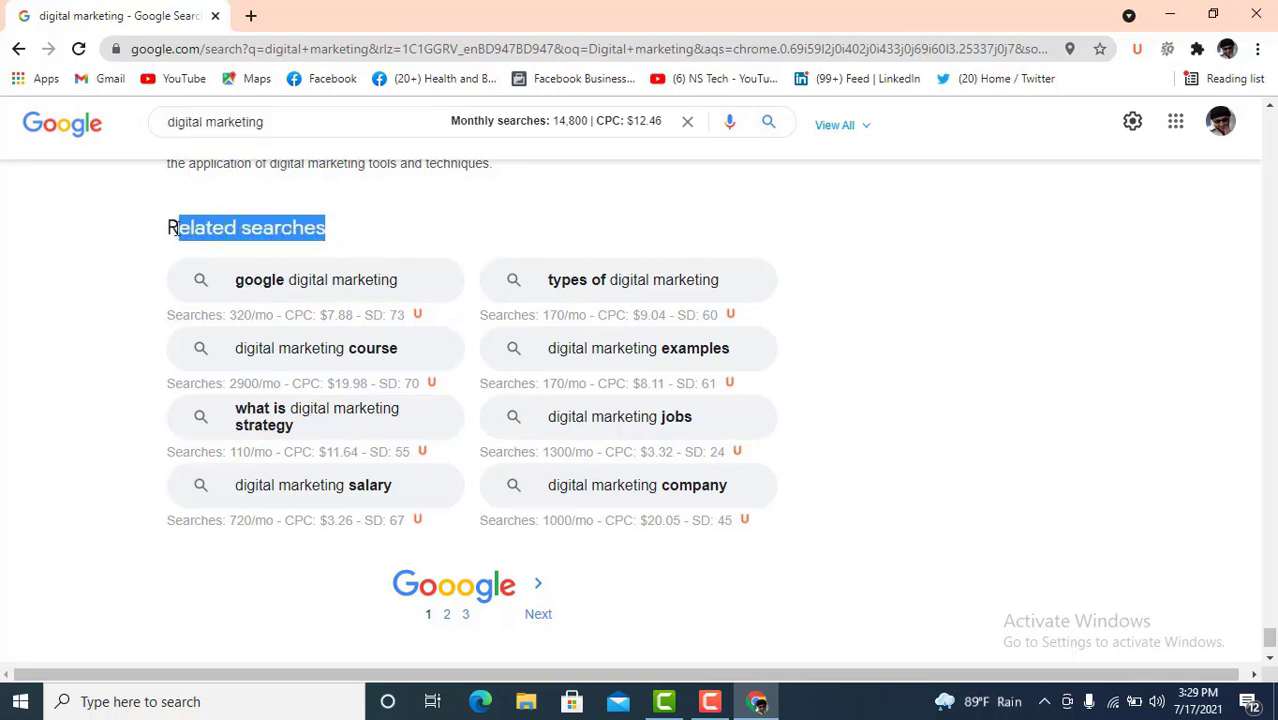
left_click_drag(274, 125, 259, 122)
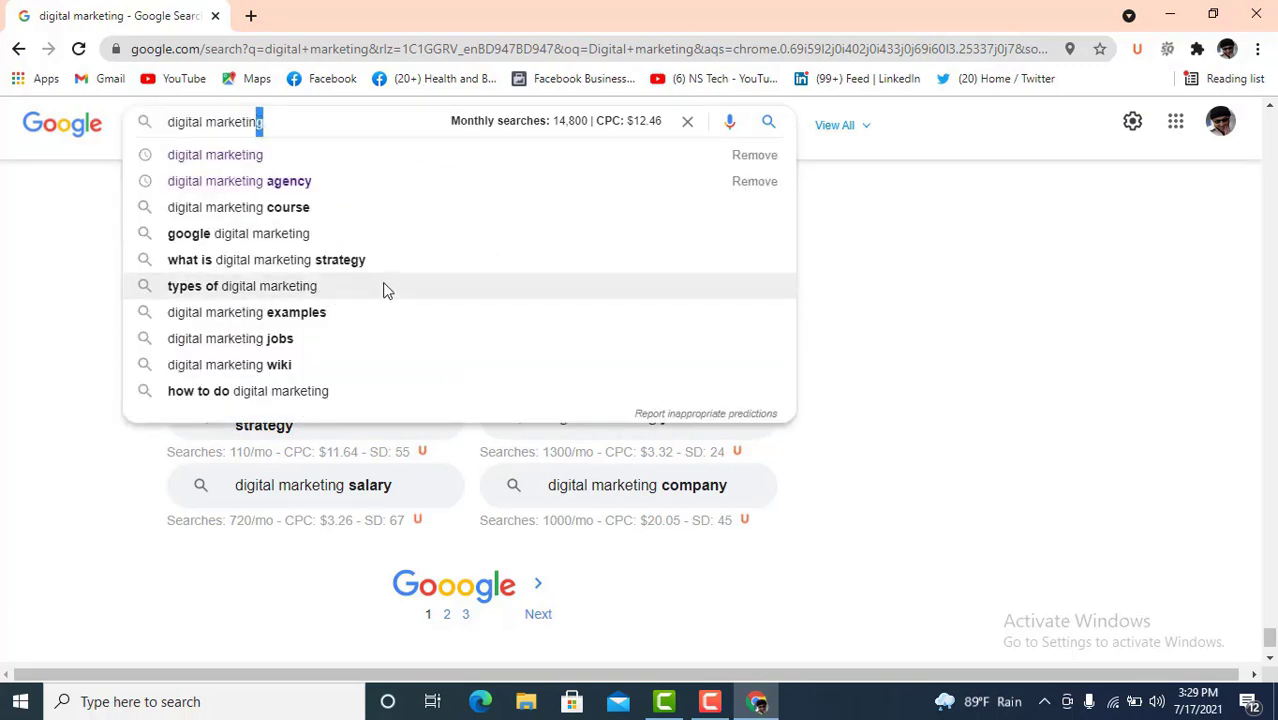
- Browse the autocomplete suggestions for 'digital marketing' in the search box
left_click(903, 325)
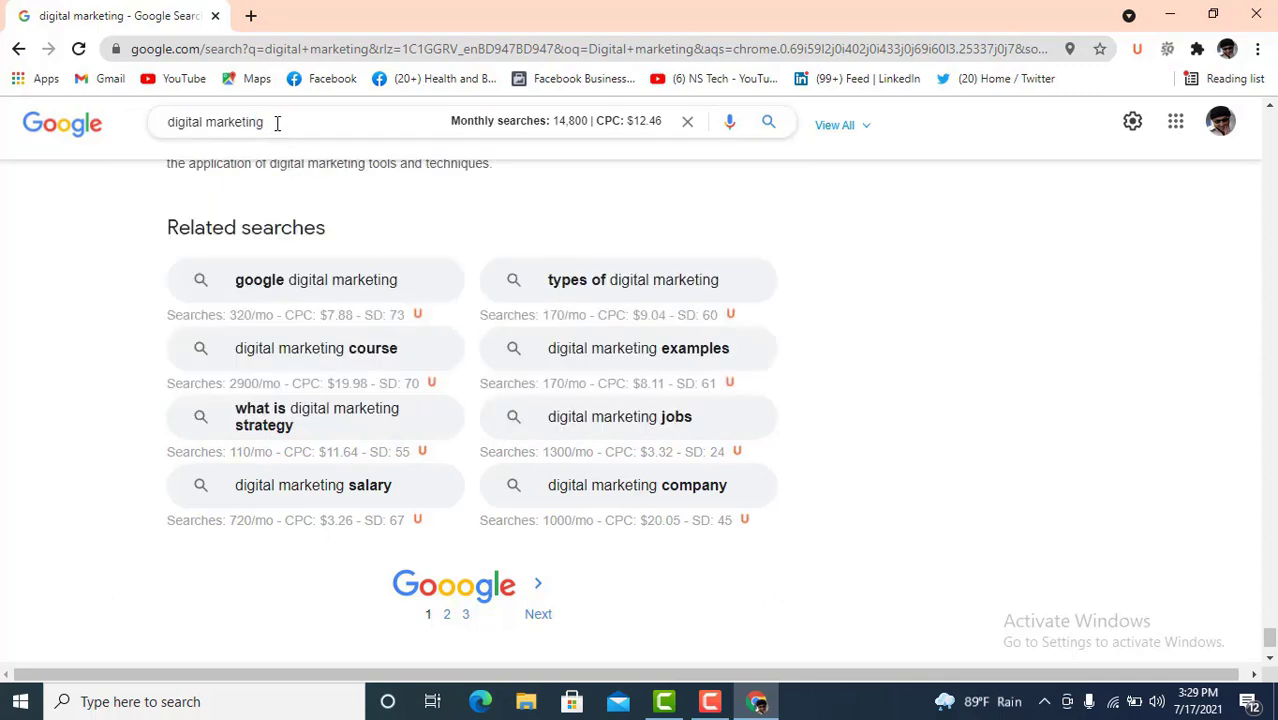
left_click_drag(275, 122, 168, 133)
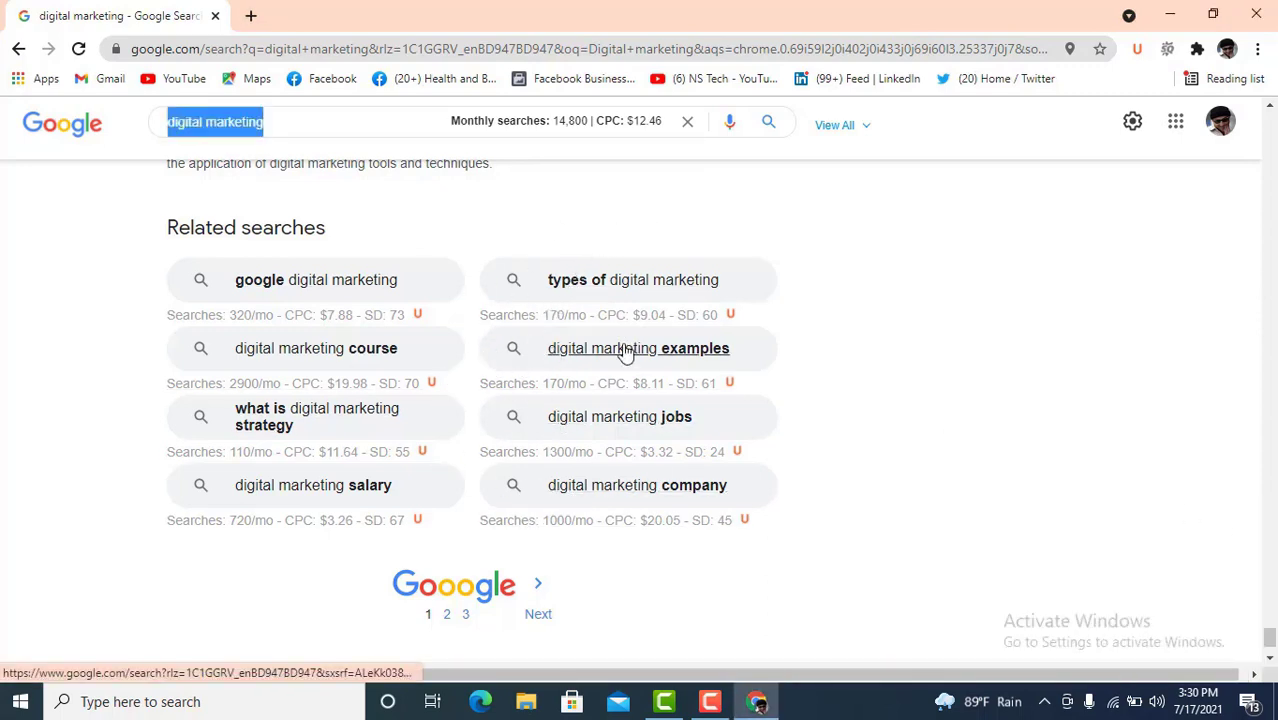
left_click(300, 120)
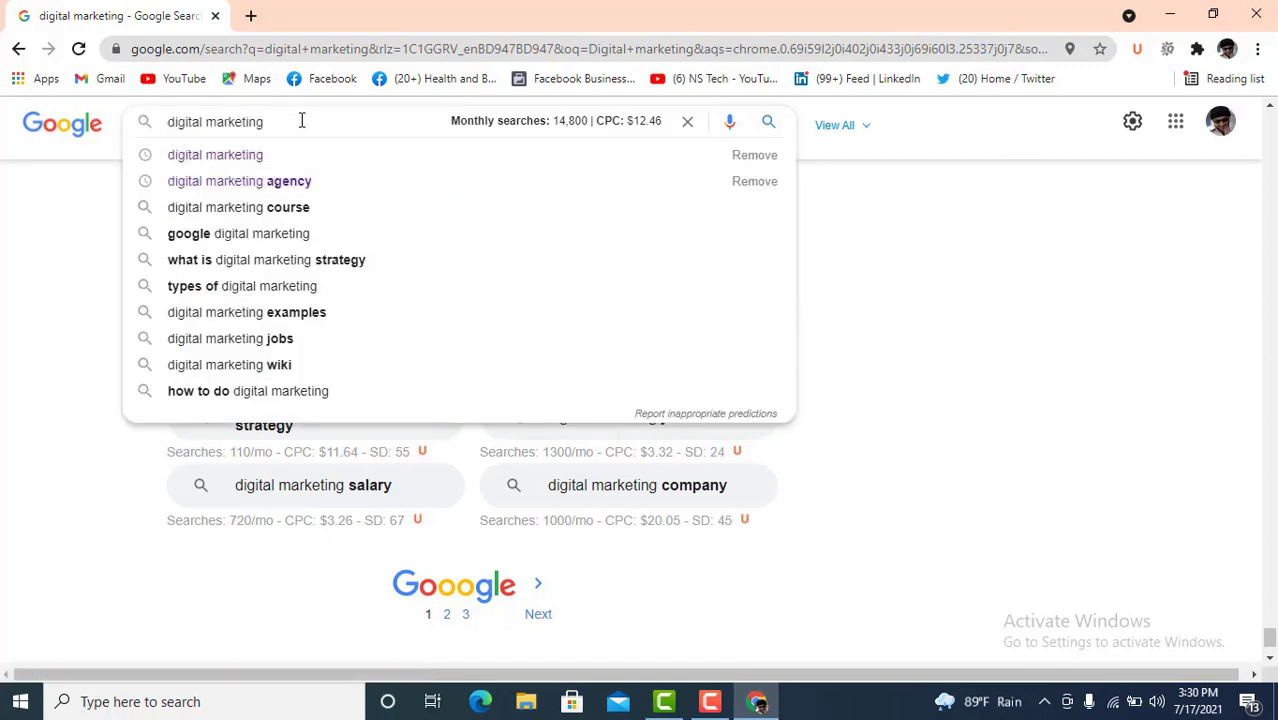
left_click_drag(302, 120, 211, 122)
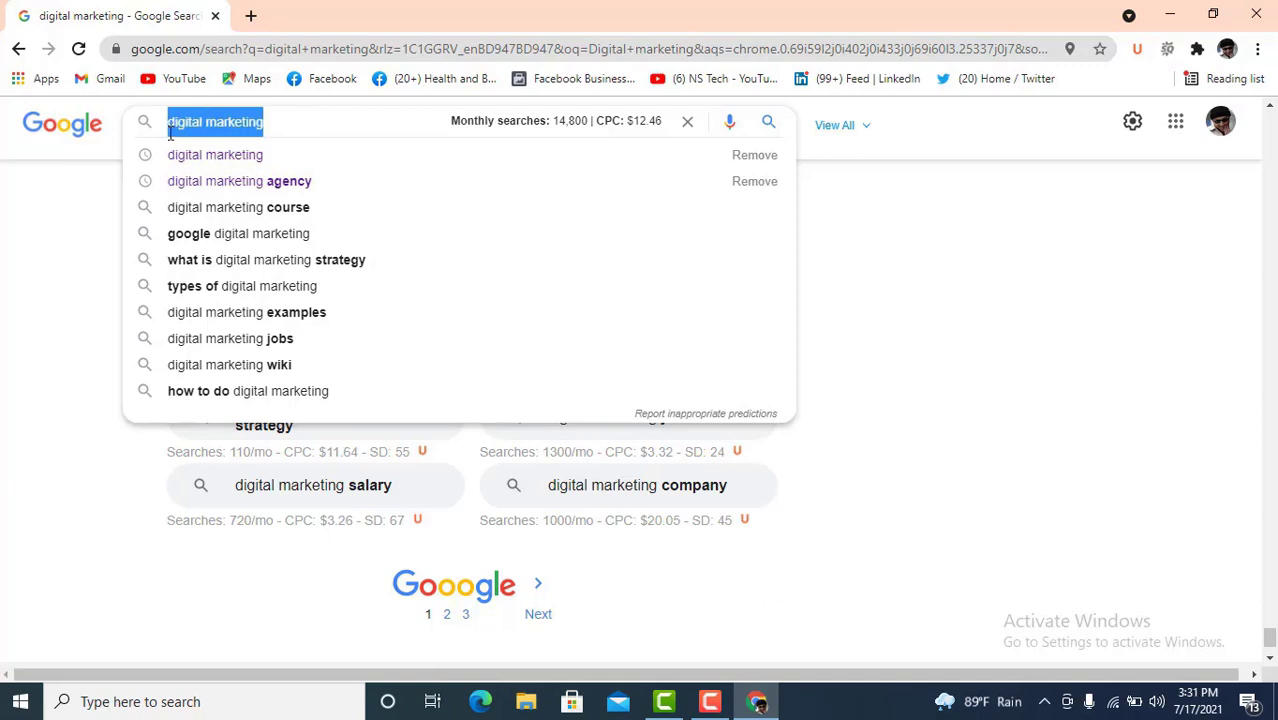
left_click(281, 119)
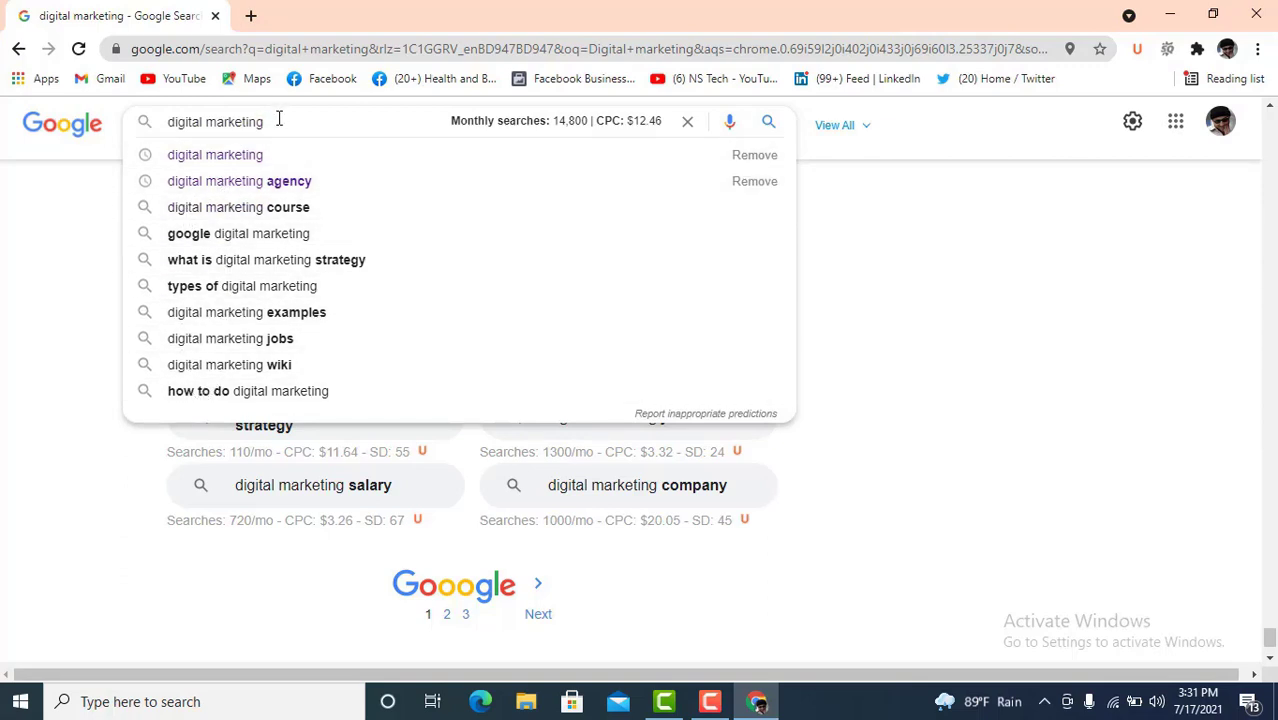
- Extend the query to 'digital marketing agency' to see its suggestions
left_click_drag(279, 118, 164, 124)
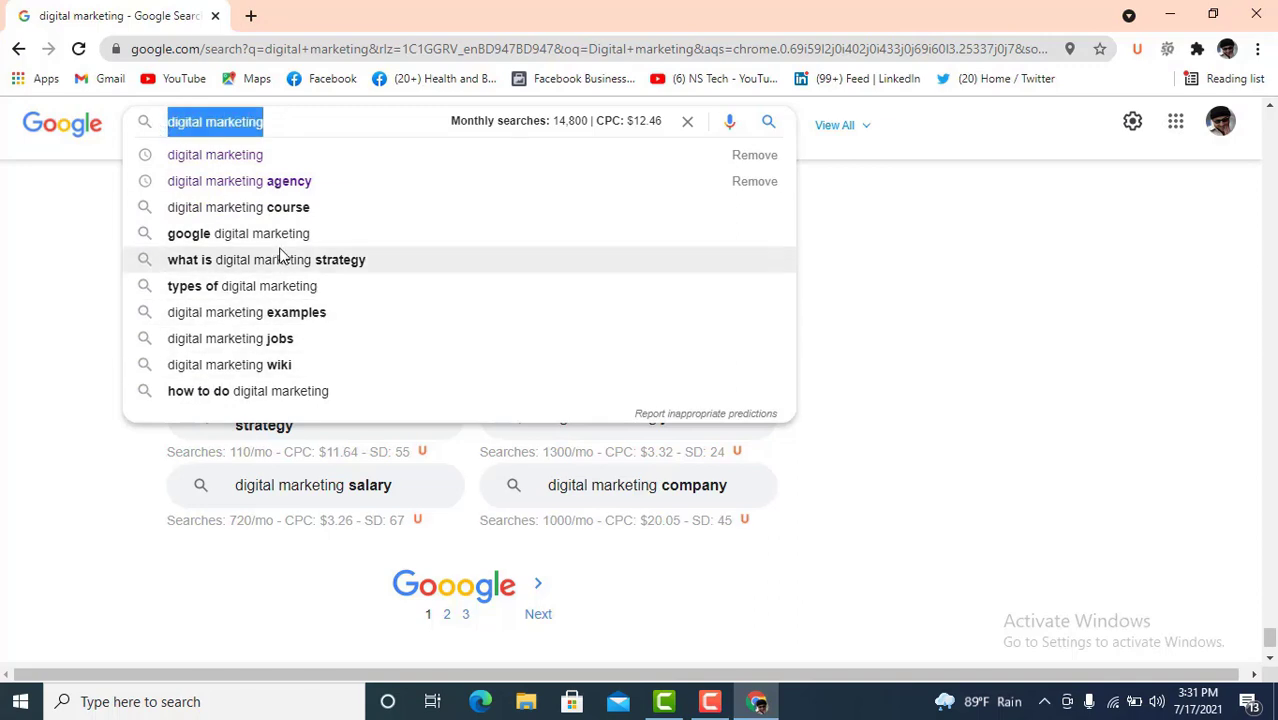
left_click(282, 121)
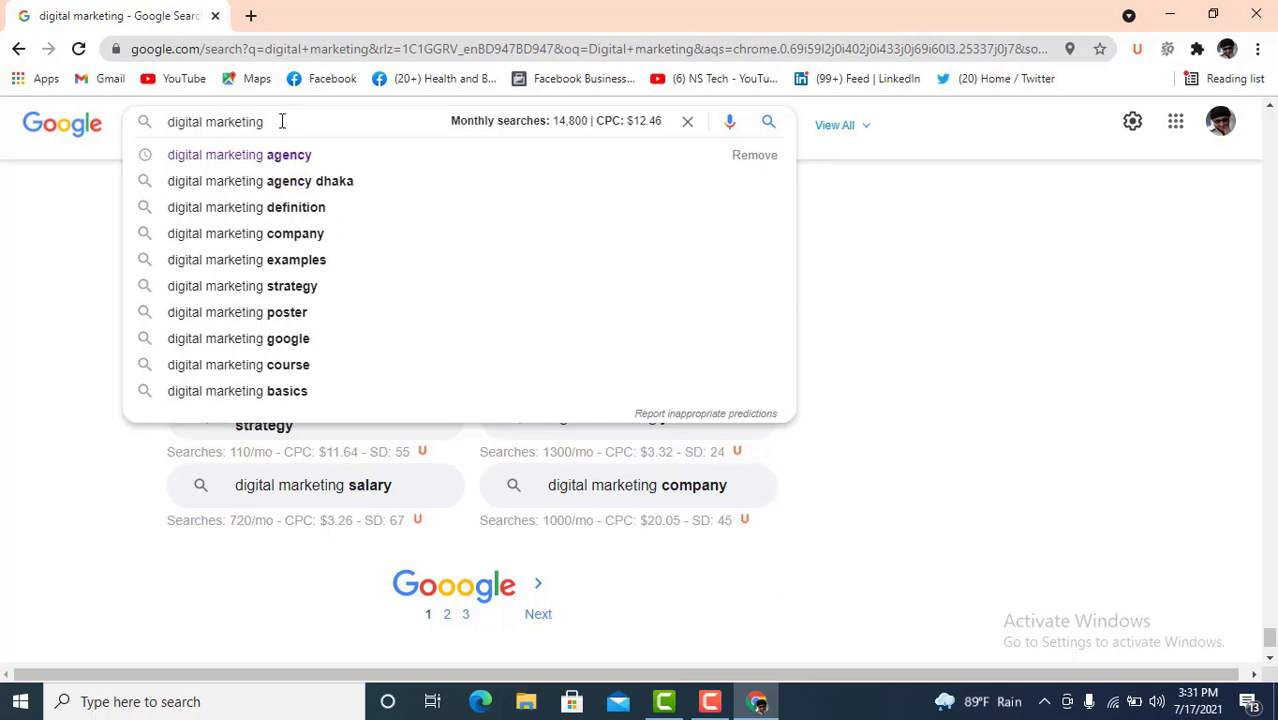
type("agenc")
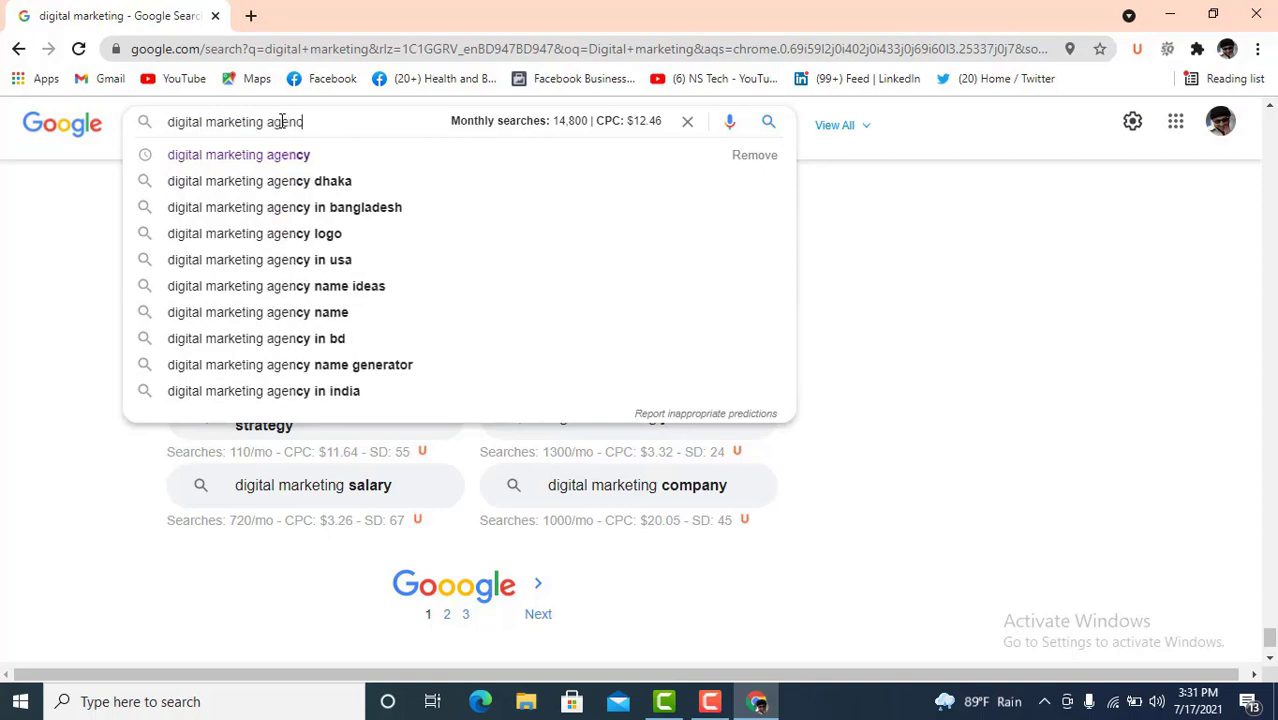
type("y")
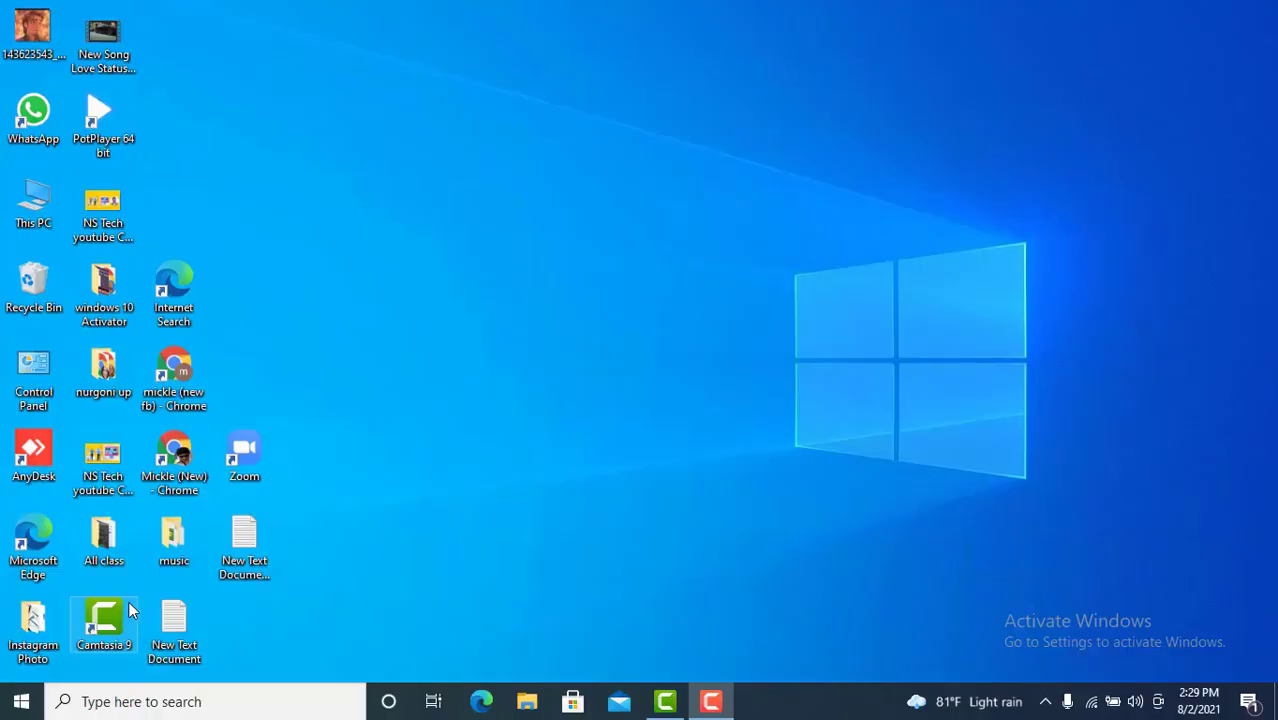
- Launch Chrome and search Google for 'infinite suggest'
double_click(176, 458)
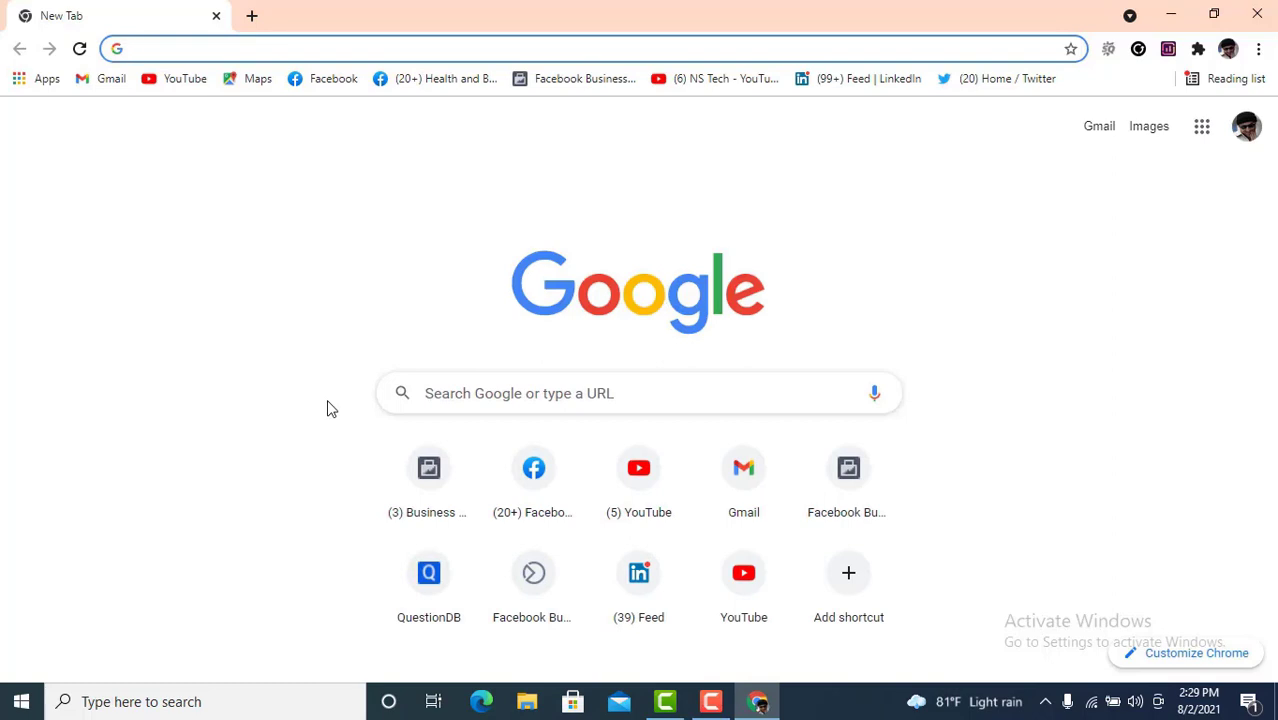
type("inf")
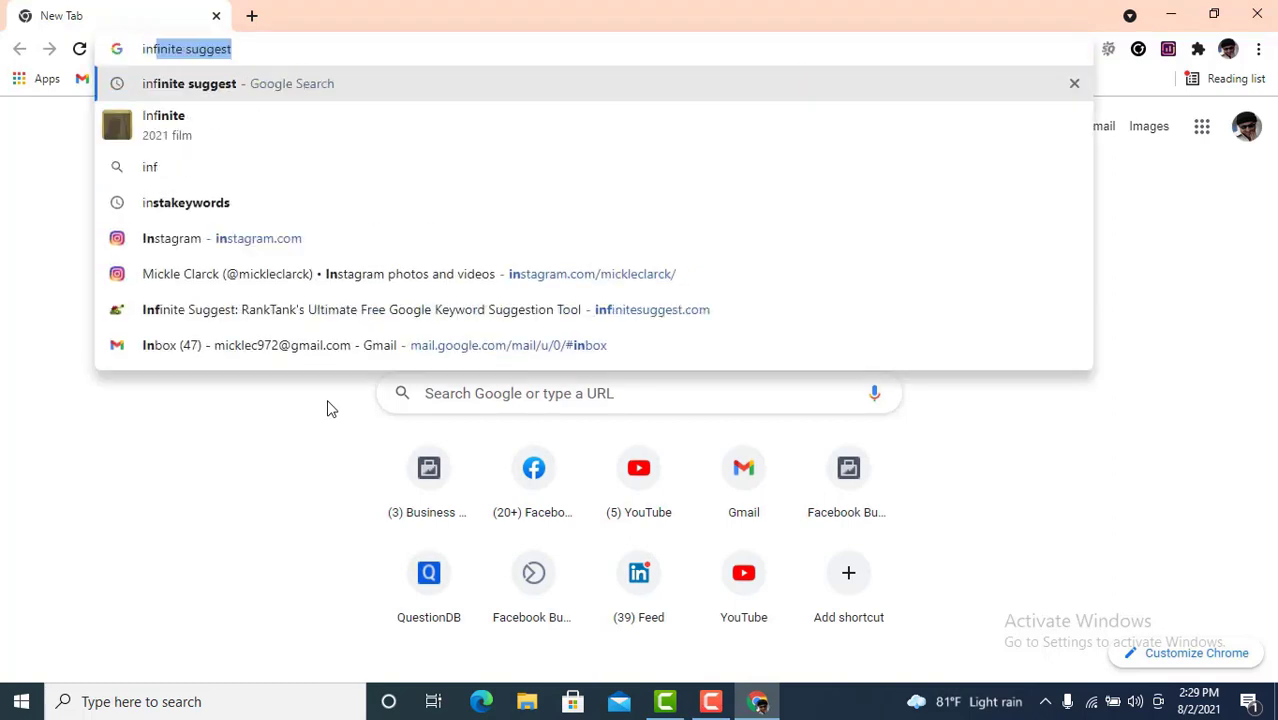
type("ini")
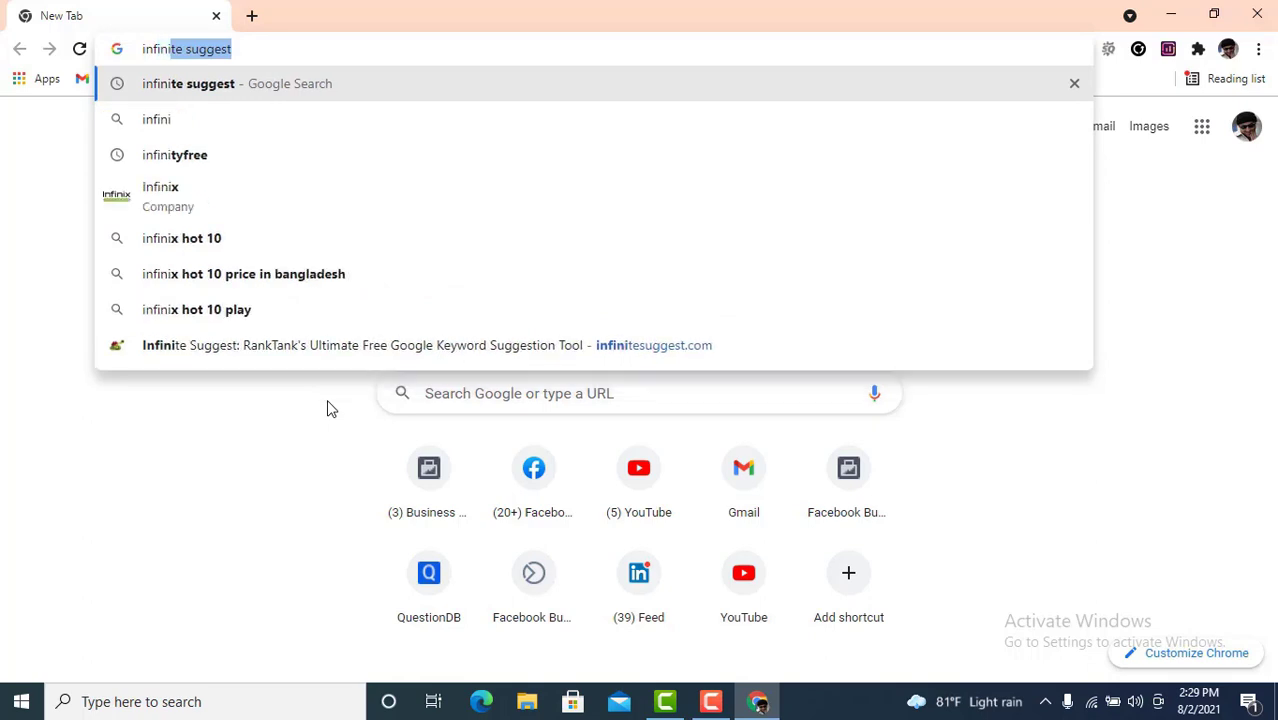
type("te suggest")
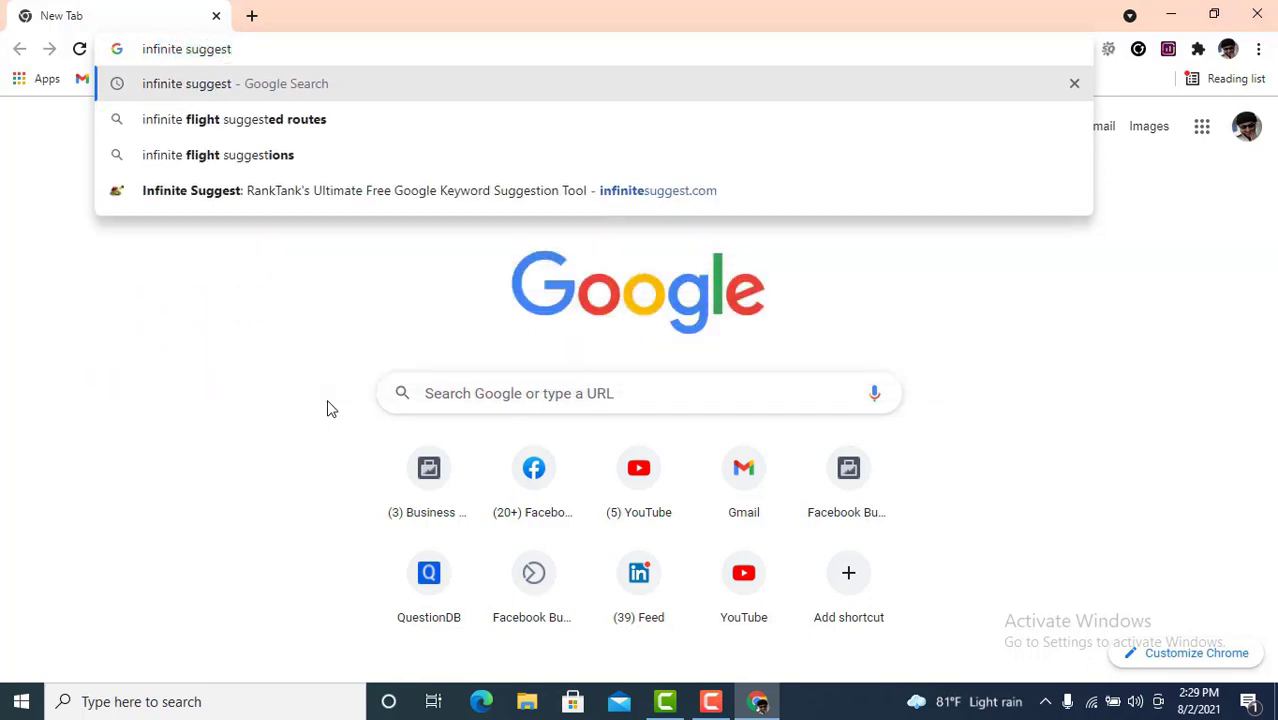
key("Return")
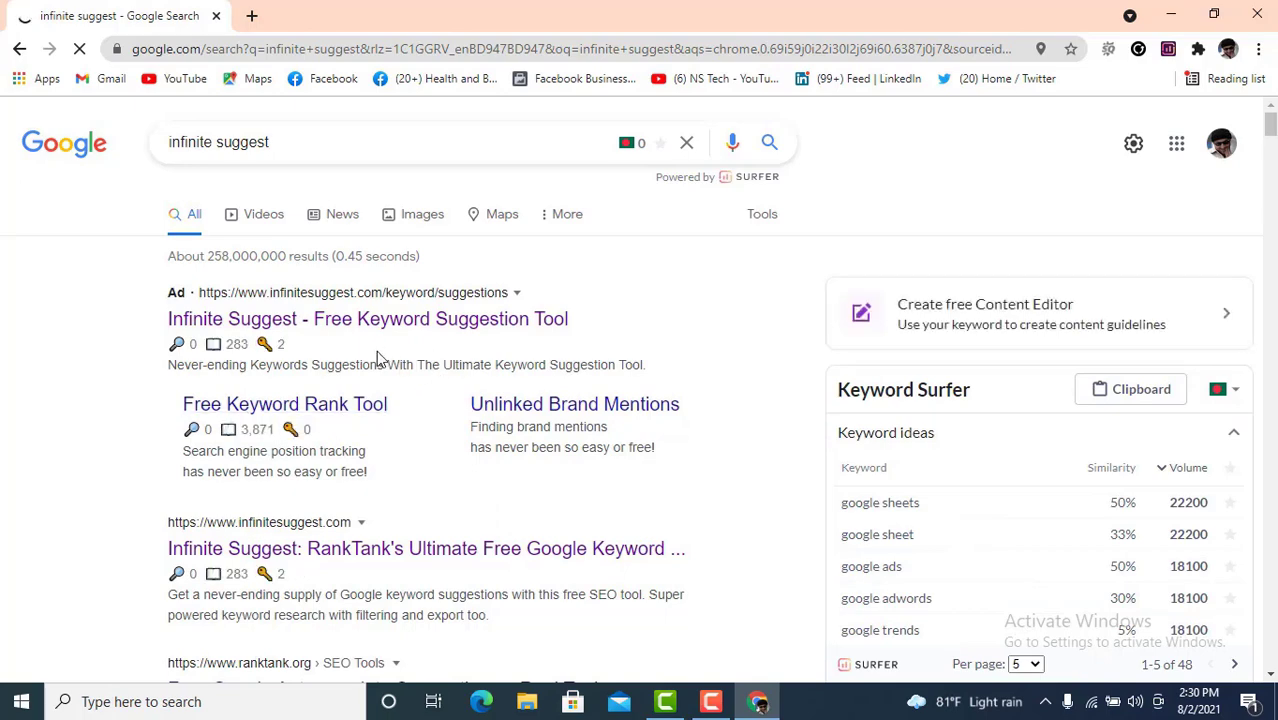
- Open the infinitesuggest.com result in a new tab
scroll(373, 366, "down", 2)
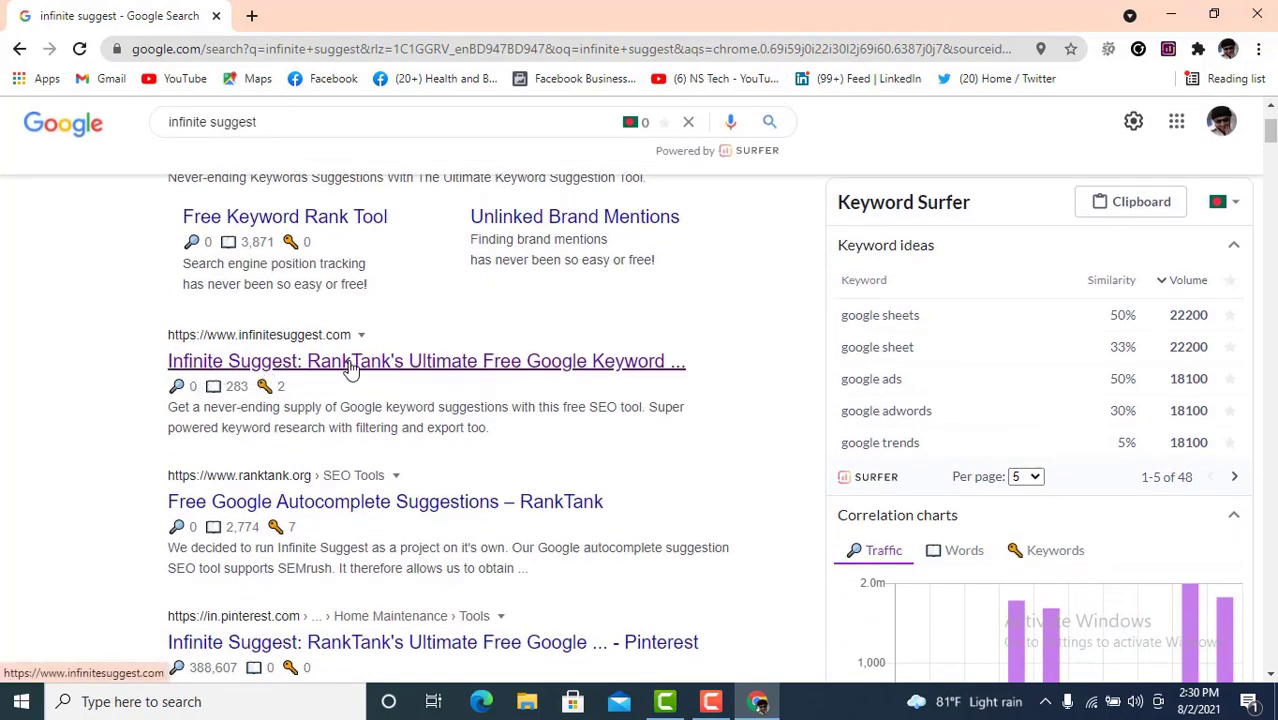
right_click(405, 370)
left_click(430, 378)
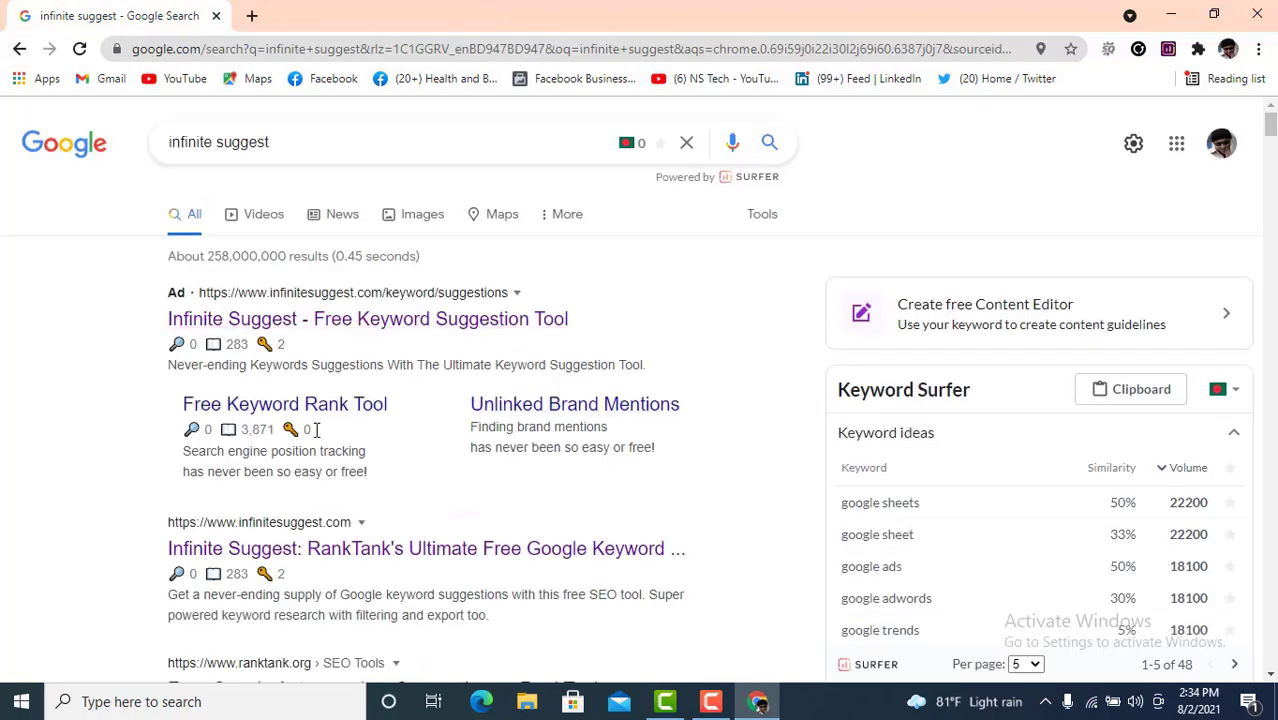
scroll(245, 363, "down", 1)
scroll(213, 238, "down", 1)
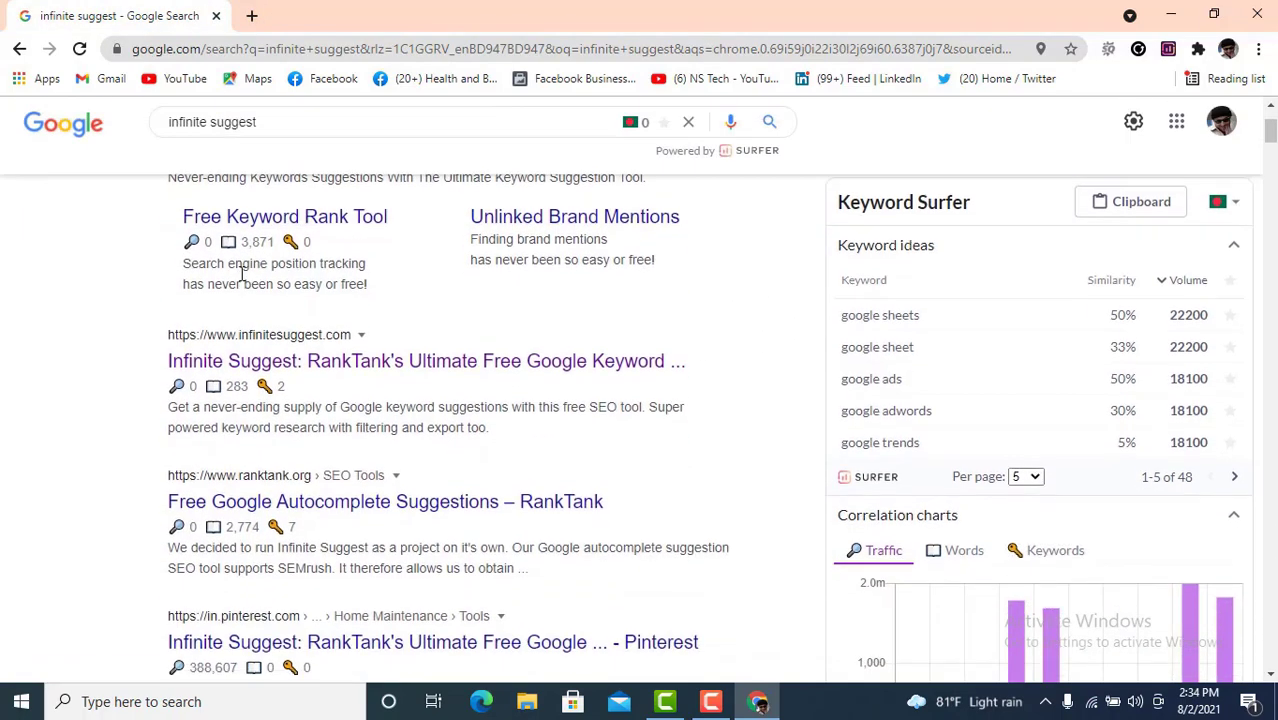
right_click(284, 368)
left_click(340, 380)
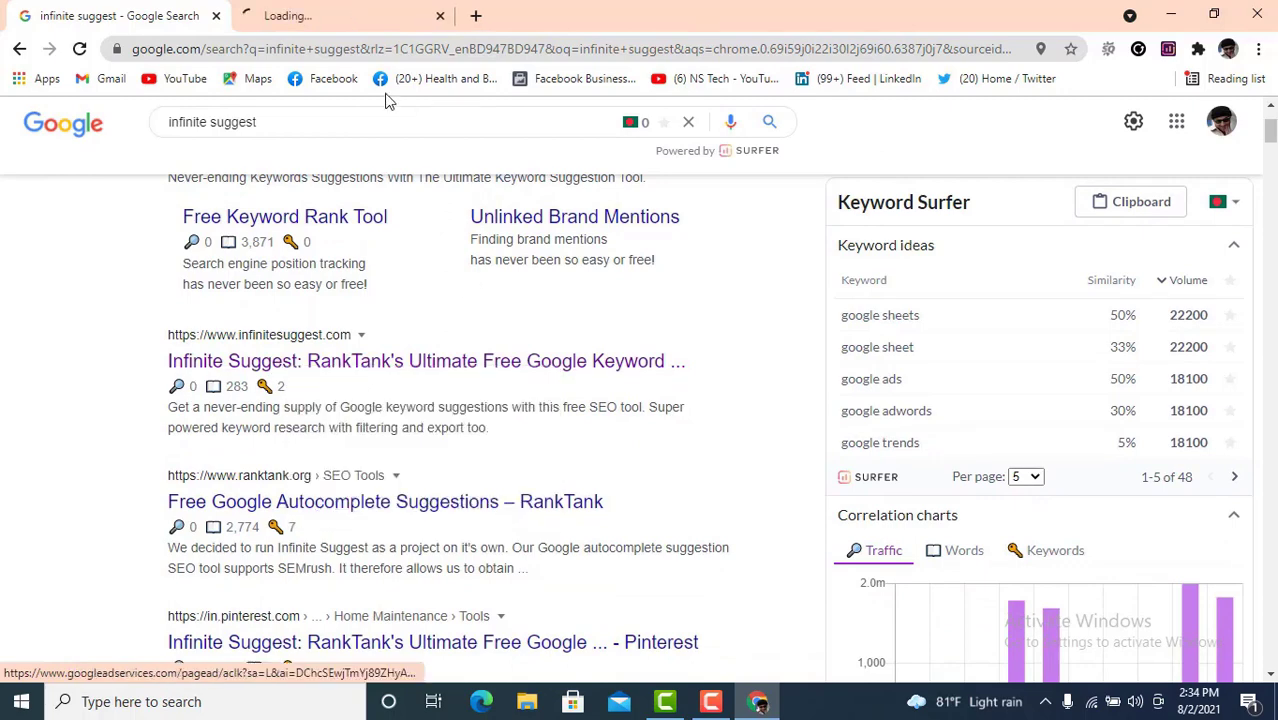
- Replace the 'facebook' starting keyword with 'Digital marketing' and fetch its suggestions
left_click(338, 15)
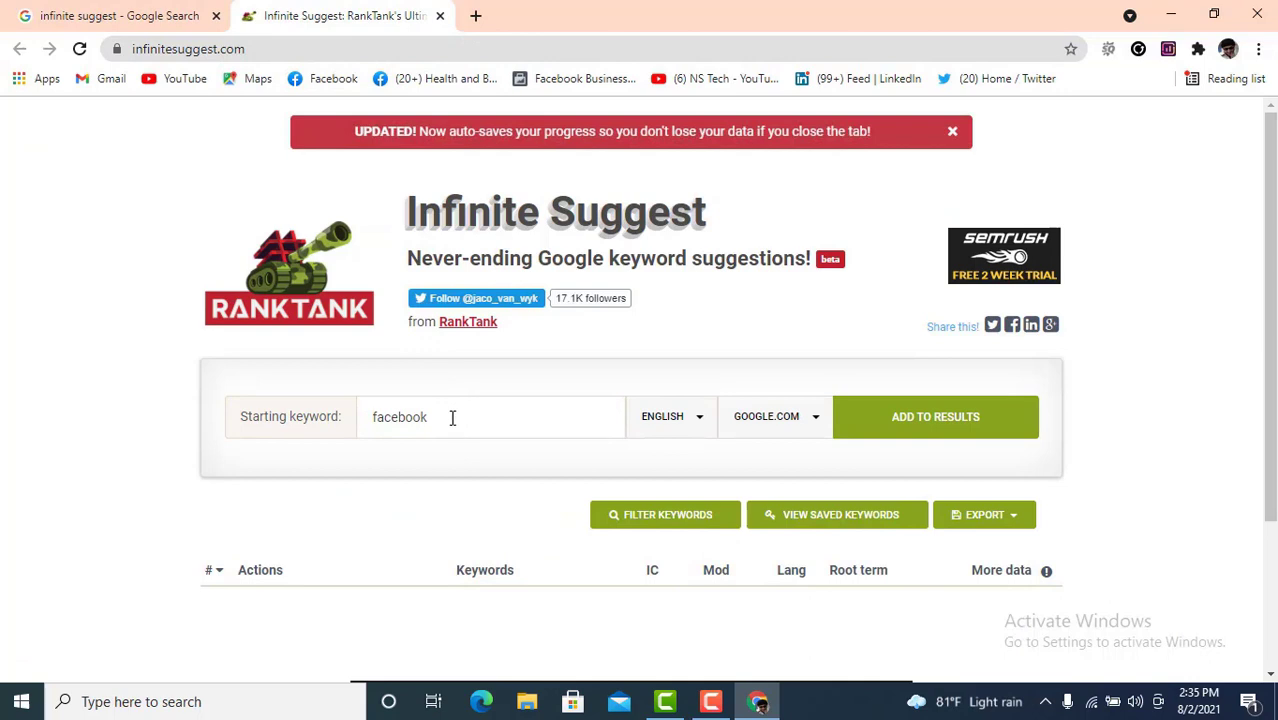
scroll(488, 414, "down", 2)
left_click_drag(451, 231, 358, 235)
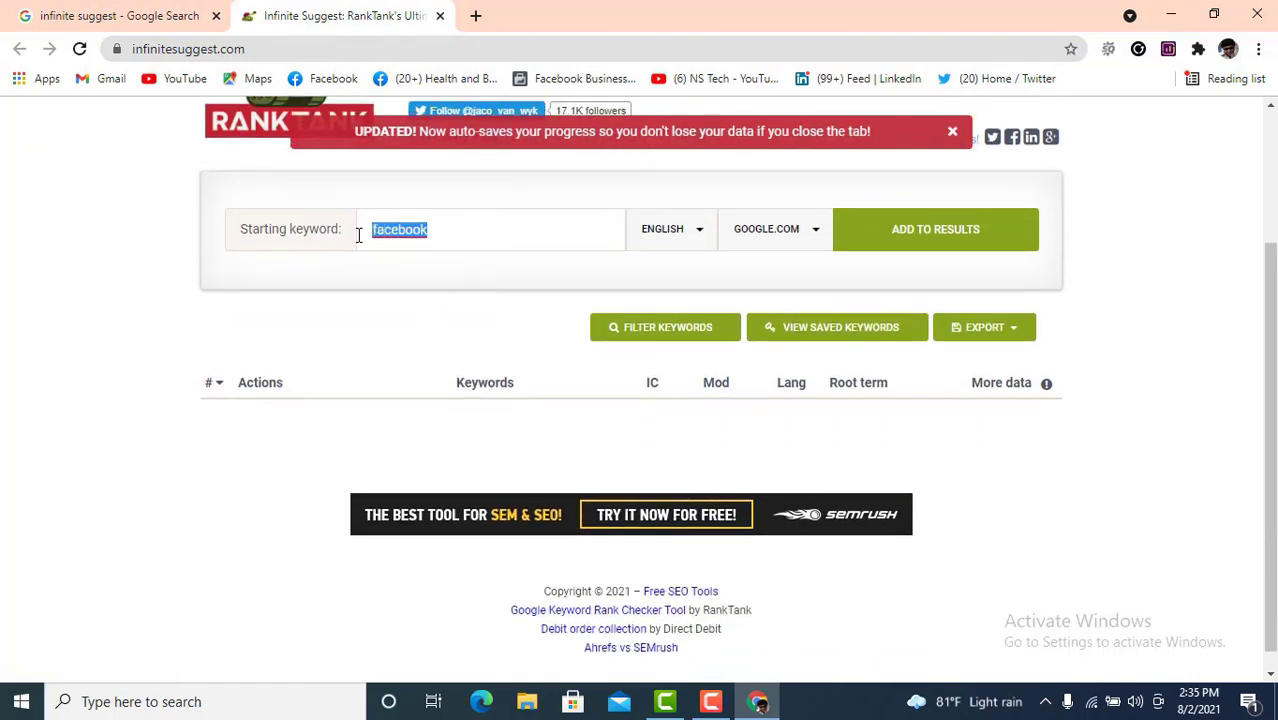
key("BackSpace")
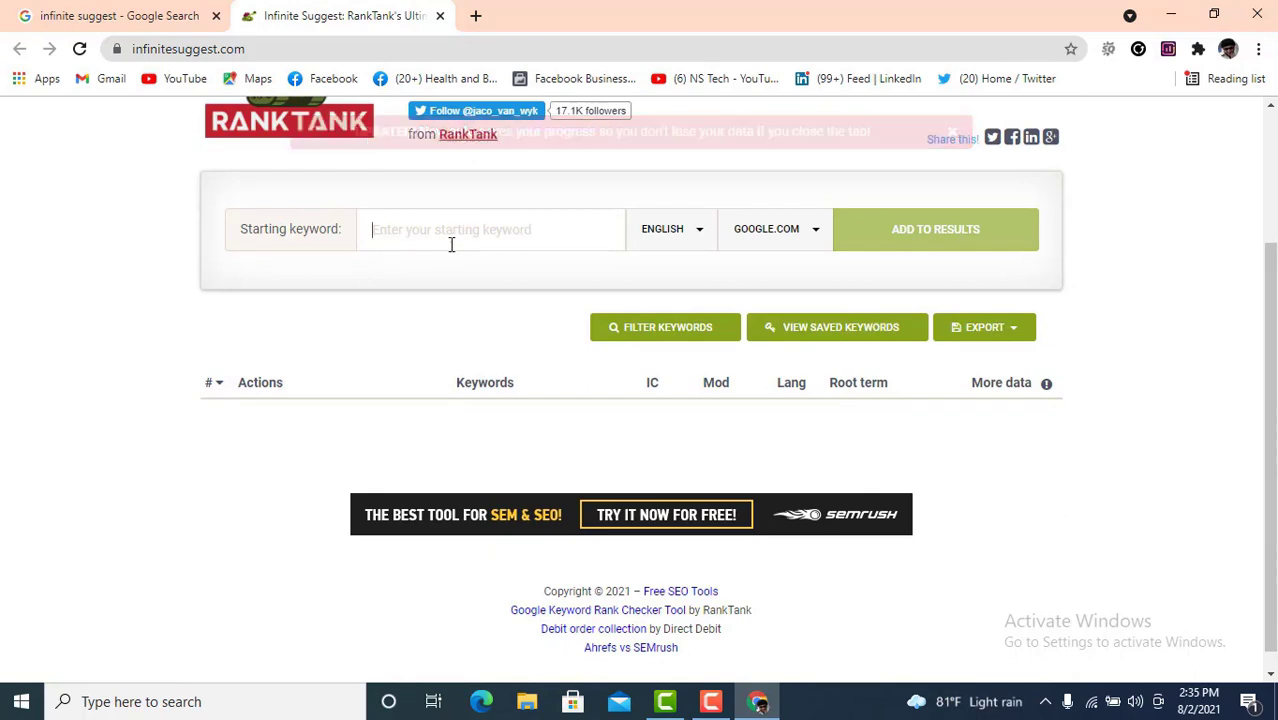
scroll(557, 272, "up", 1)
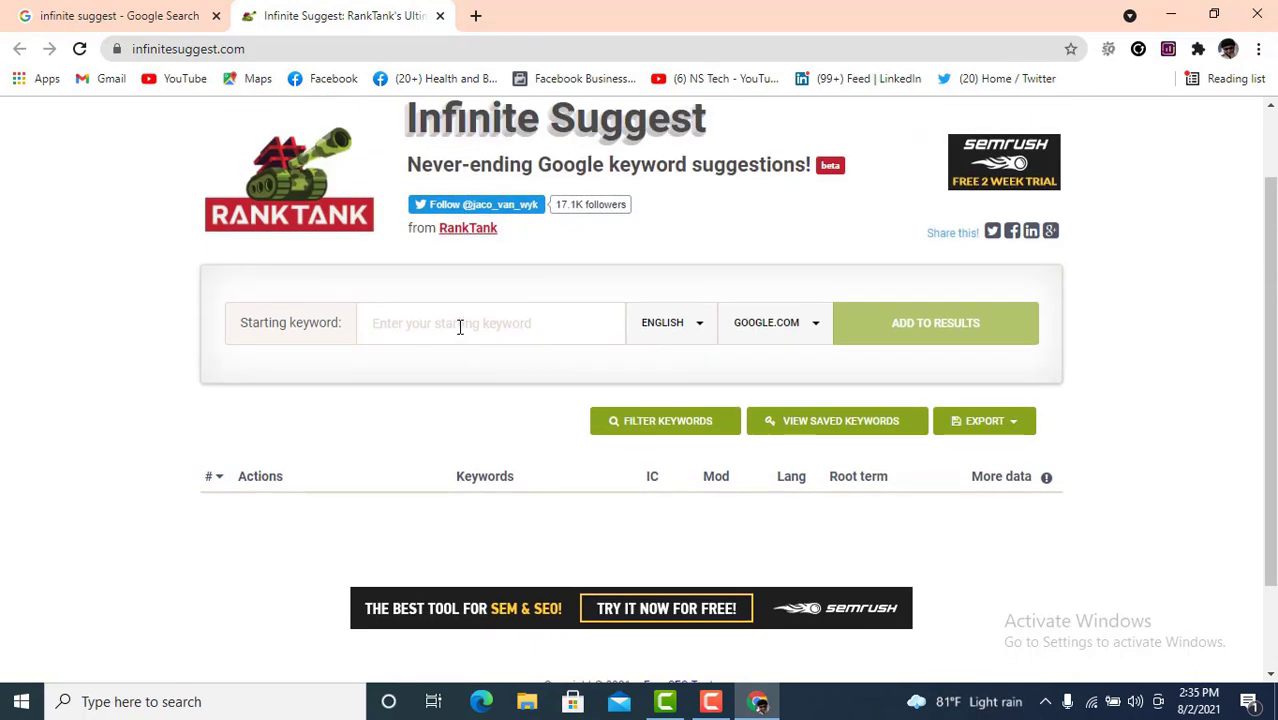
left_click(459, 325)
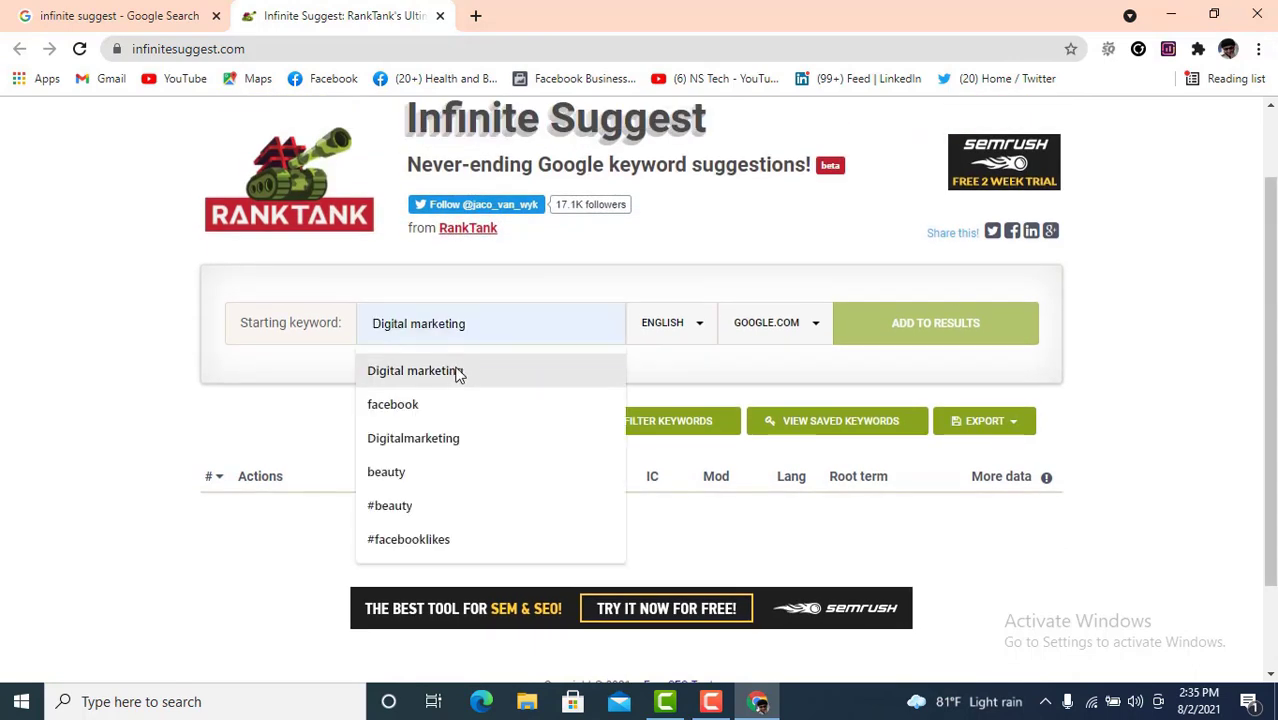
left_click(455, 371)
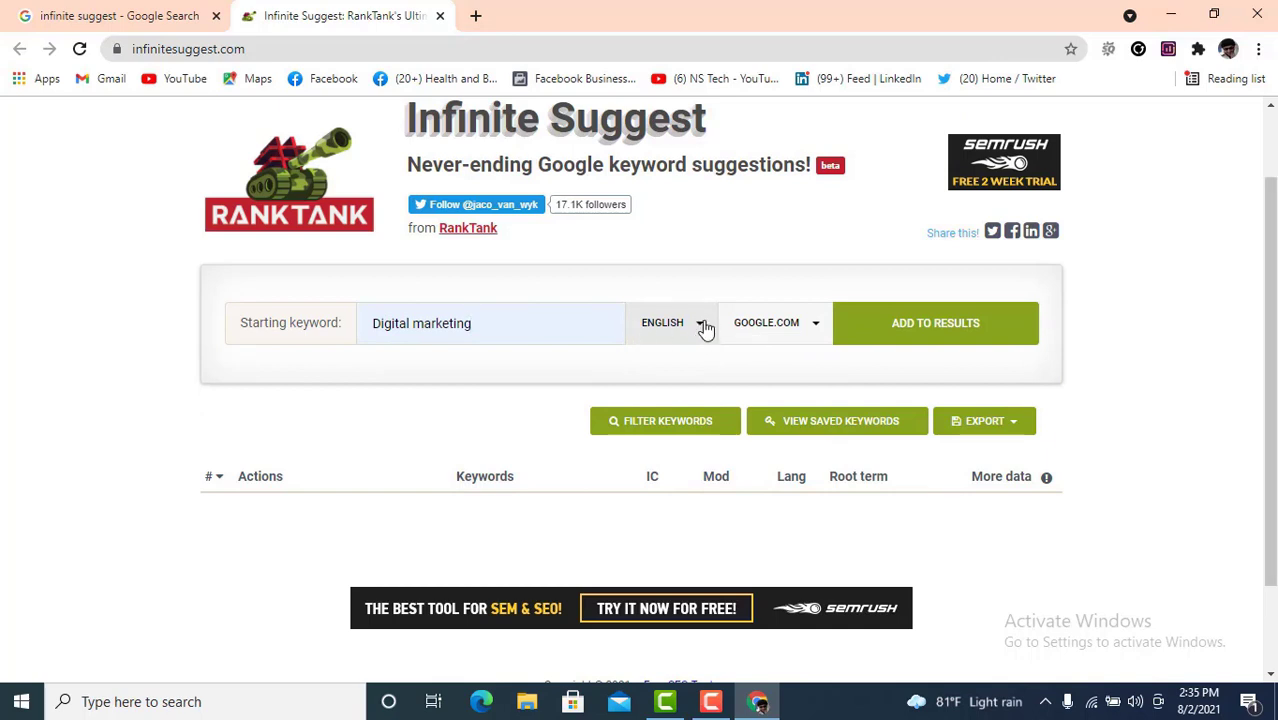
left_click(944, 330)
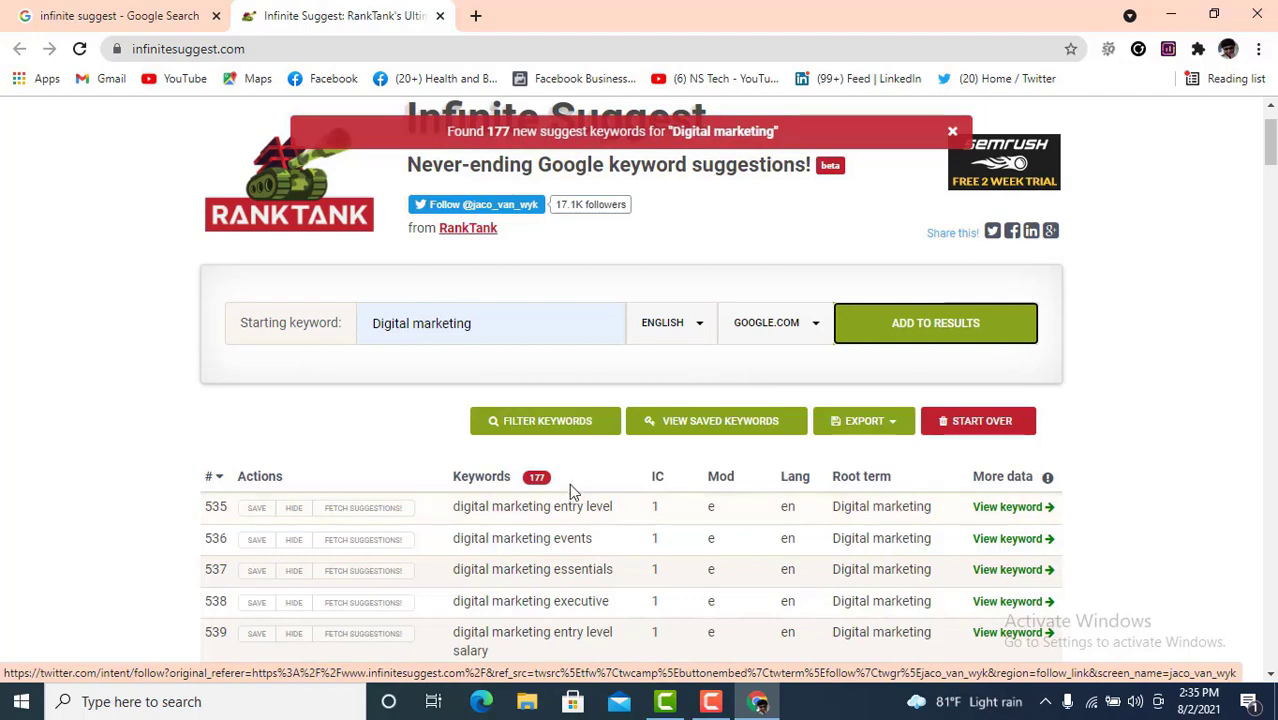
- Scroll through the 177 Digital marketing suggestions, marking 'entry' in the first keyword
scroll(507, 424, "down", 3)
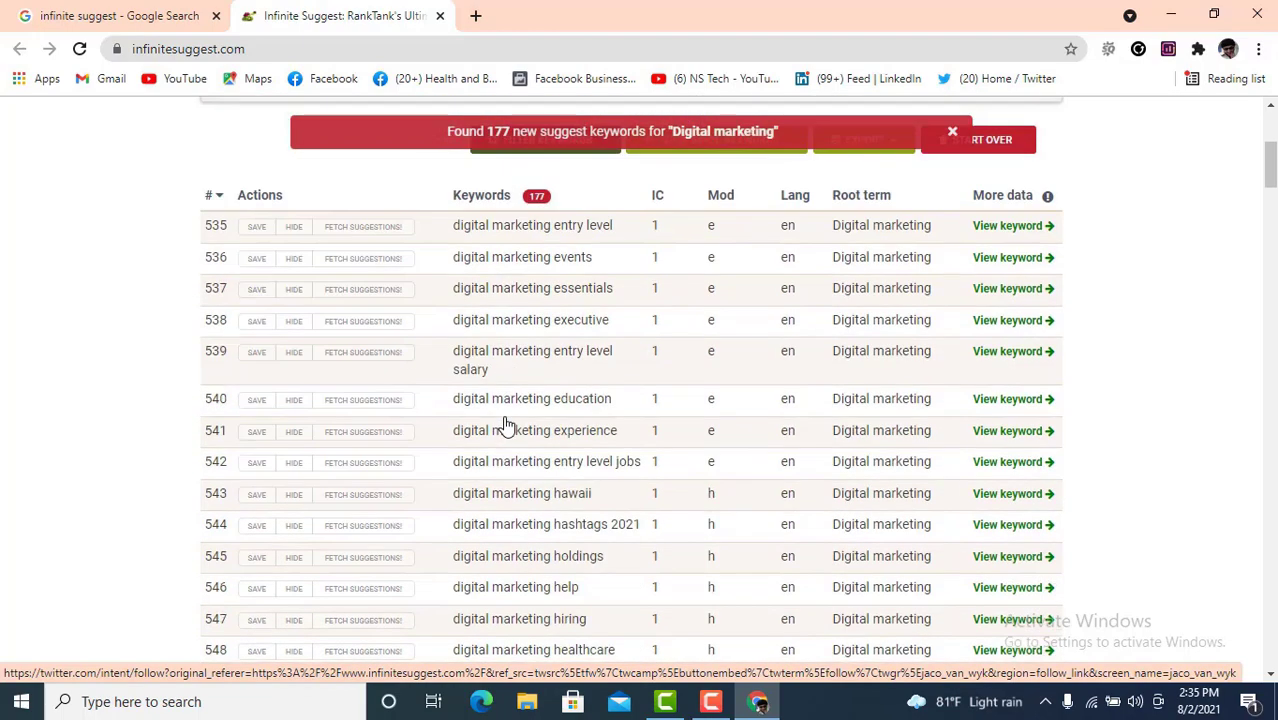
scroll(505, 420, "down", 12)
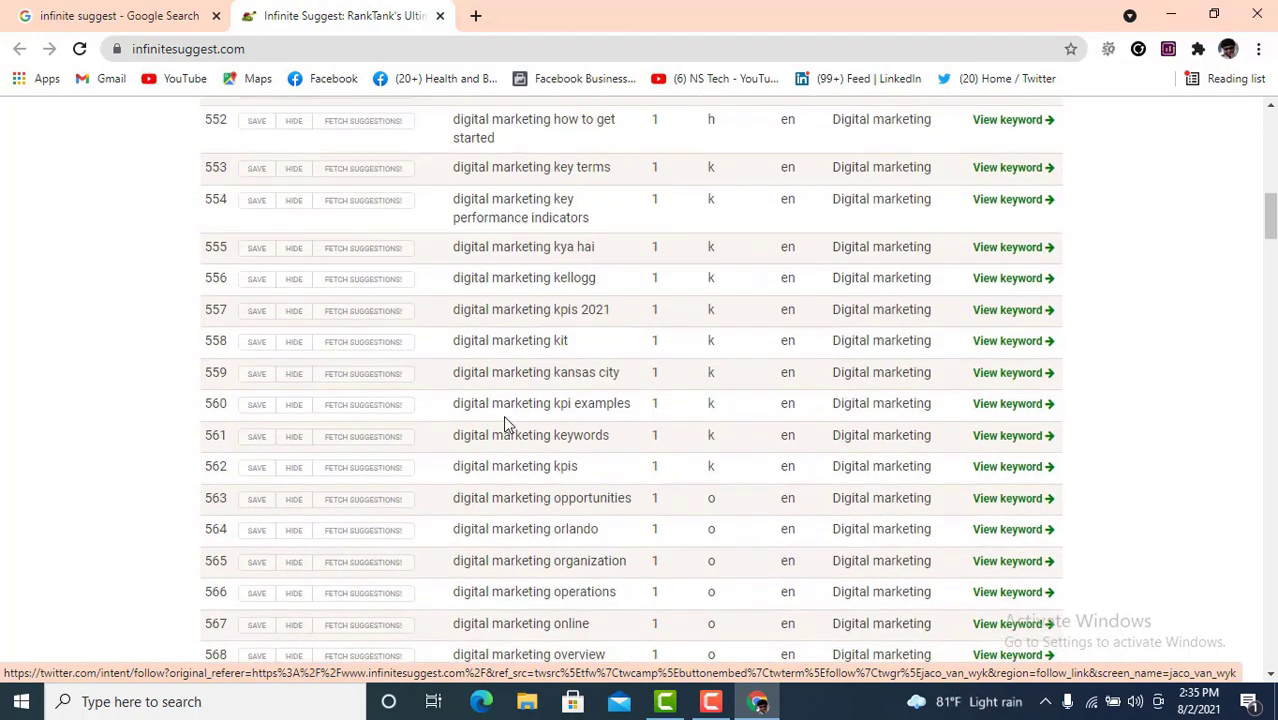
scroll(506, 415, "down", 20)
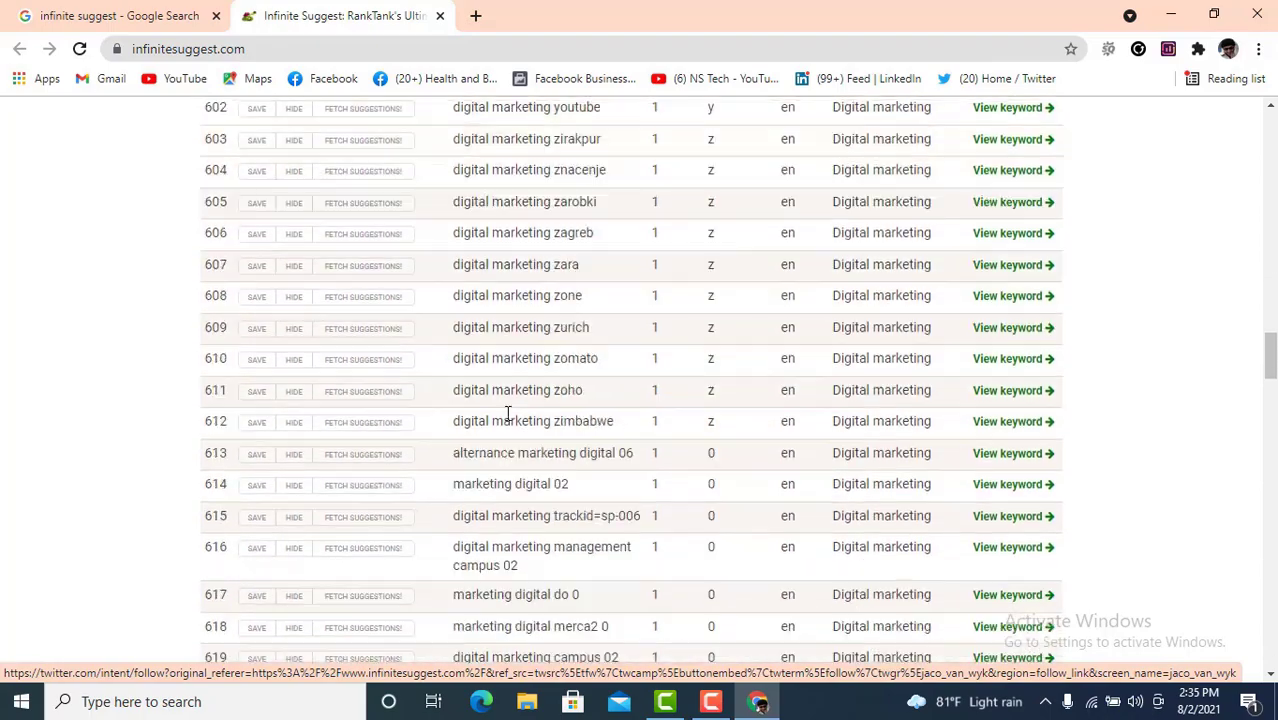
scroll(507, 415, "down", 20)
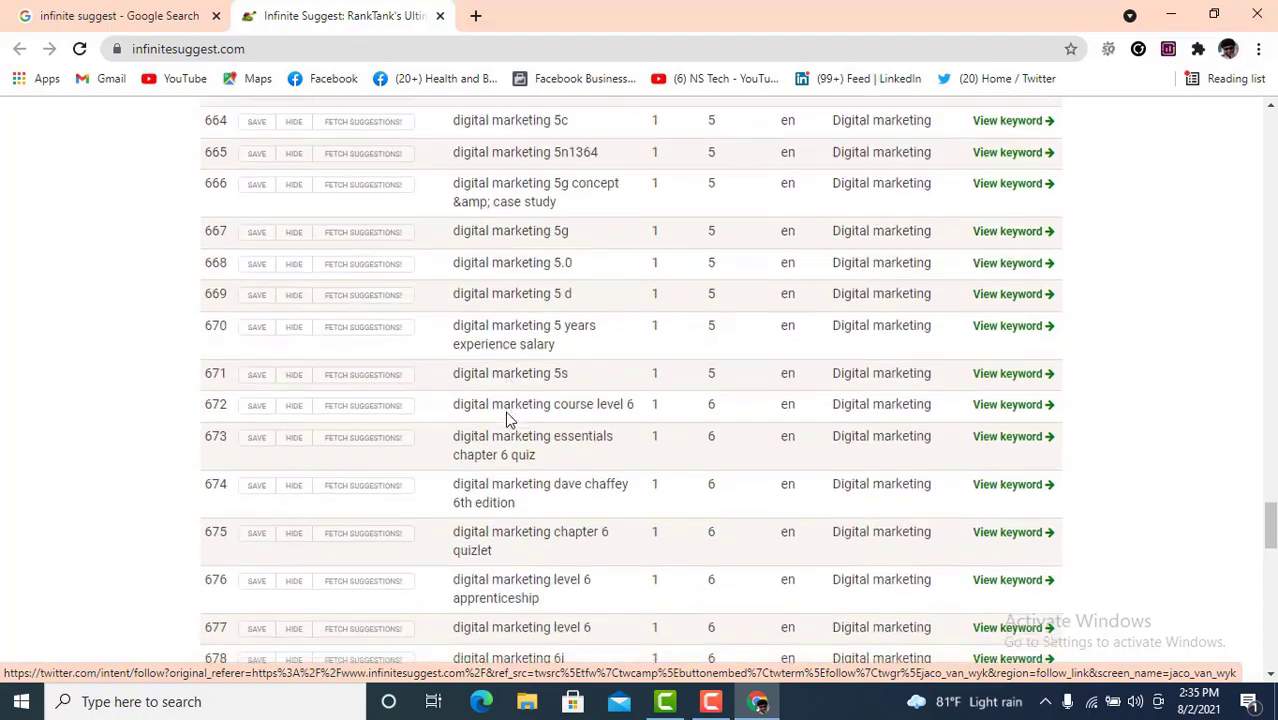
scroll(507, 418, "up", 13)
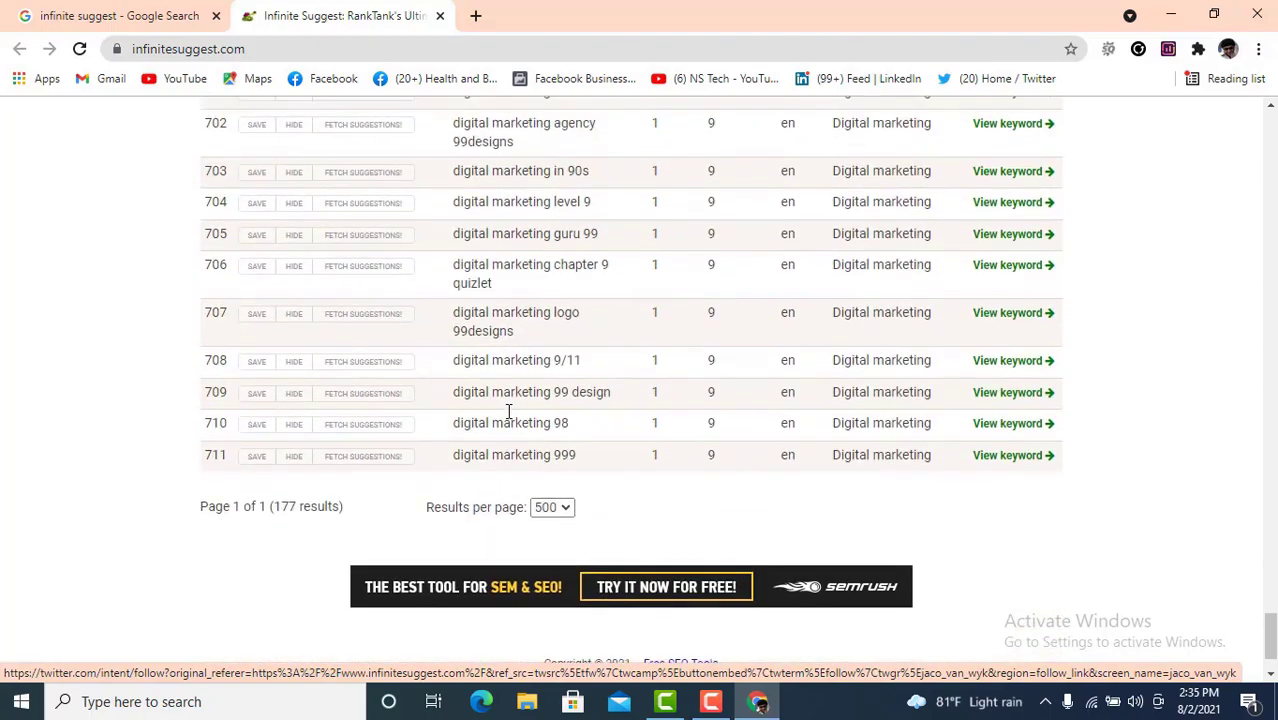
scroll(531, 404, "up", 20)
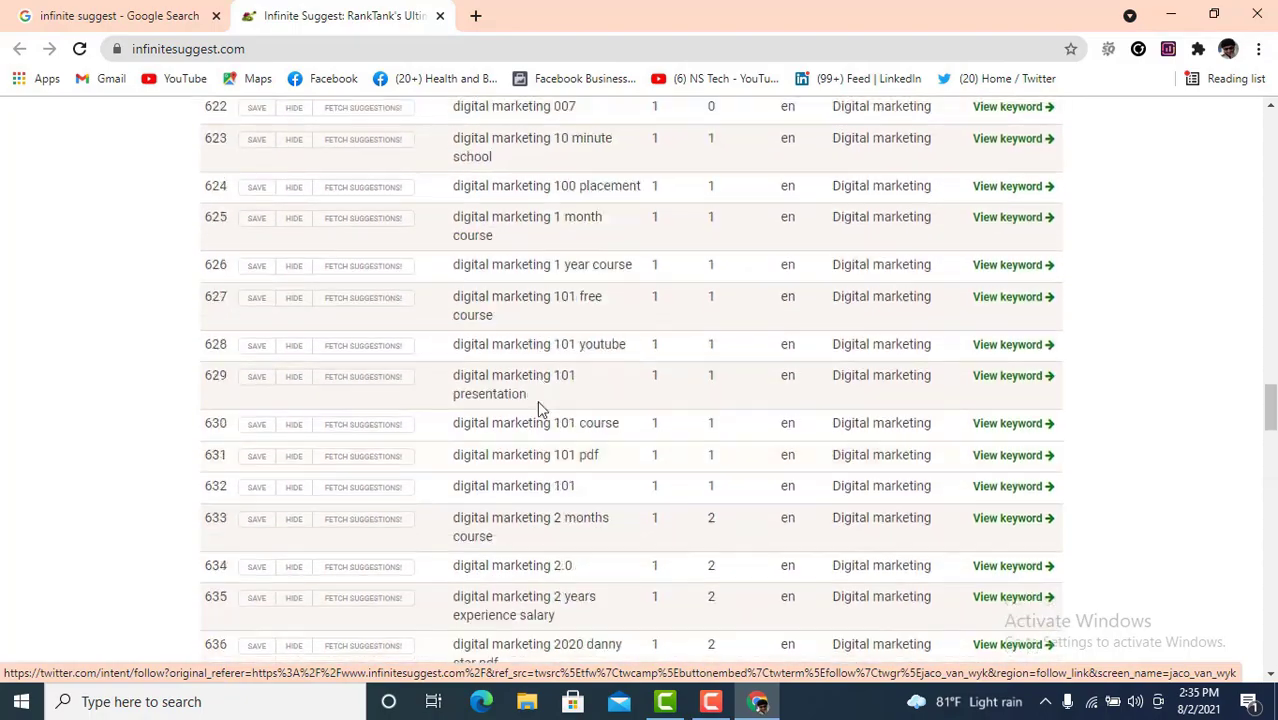
scroll(543, 408, "up", 20)
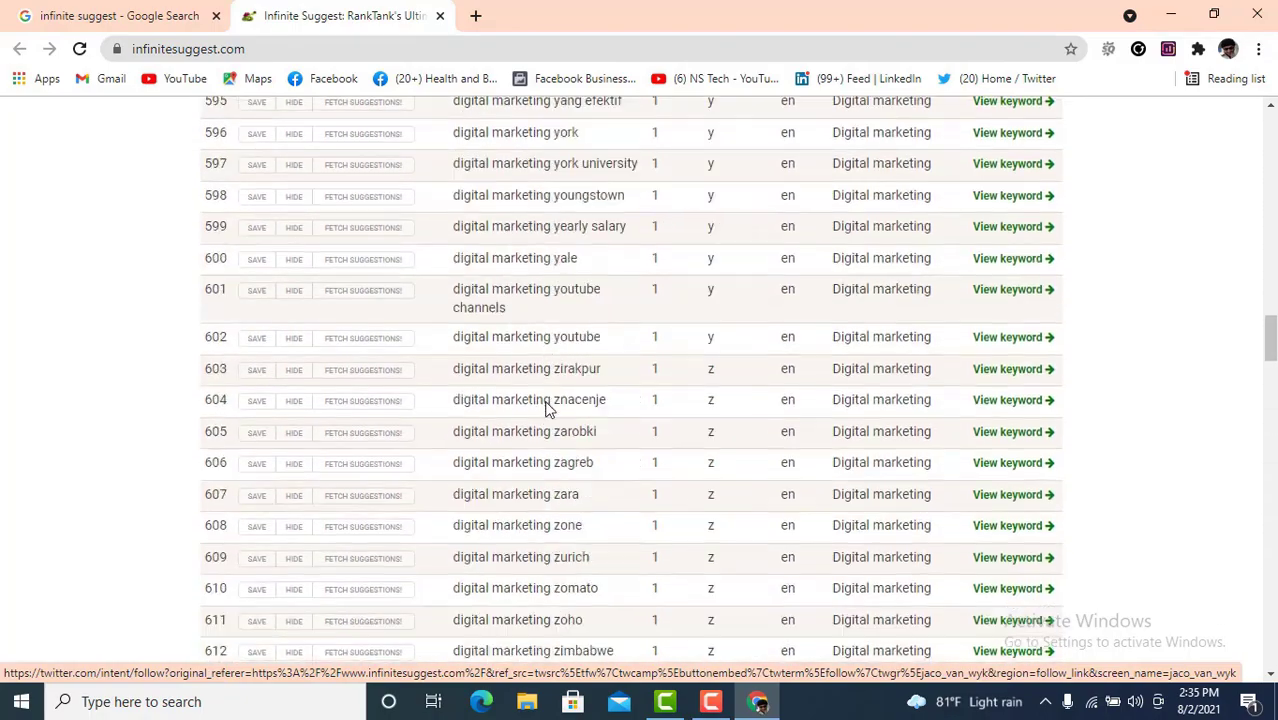
scroll(551, 405, "up", 8)
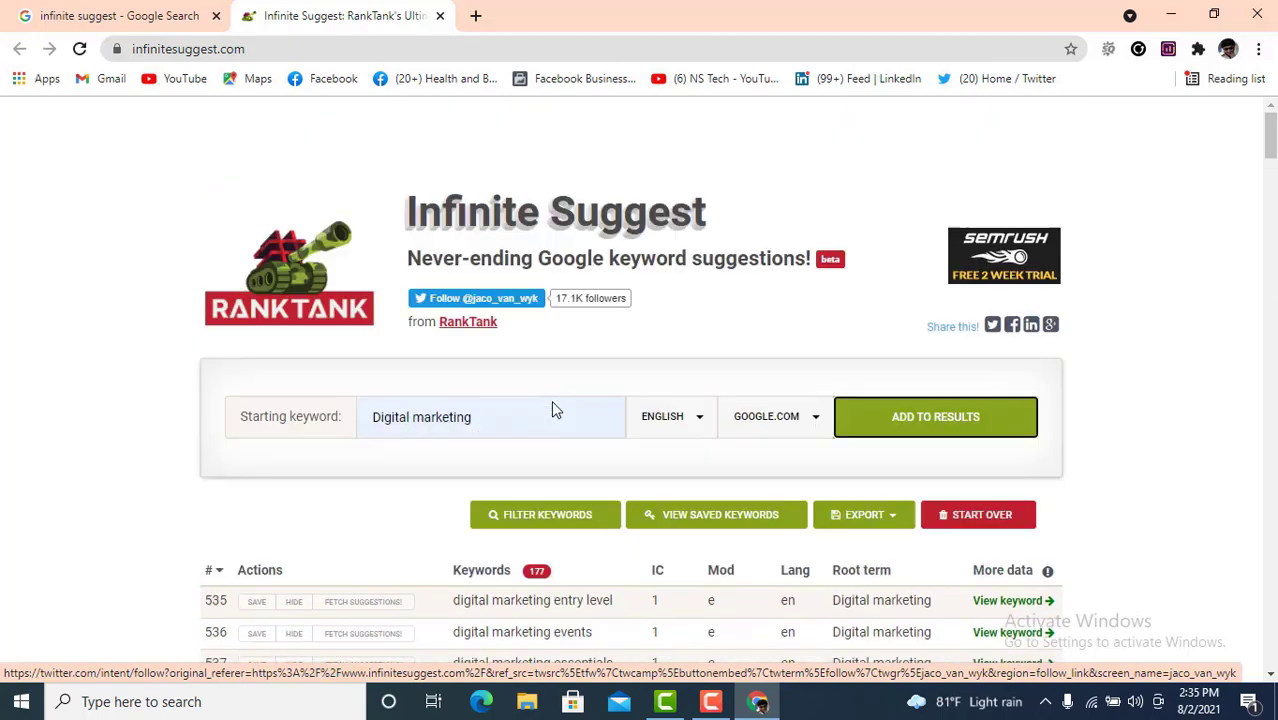
scroll(553, 400, "down", 2)
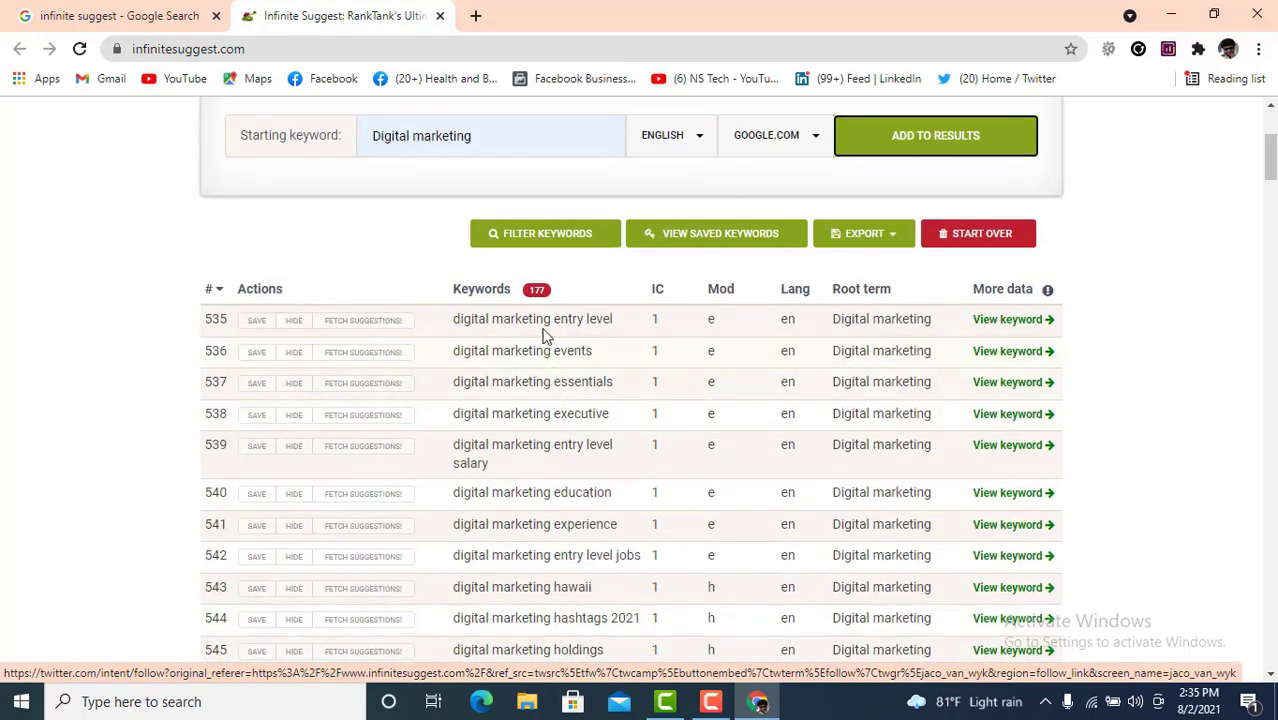
double_click(553, 318)
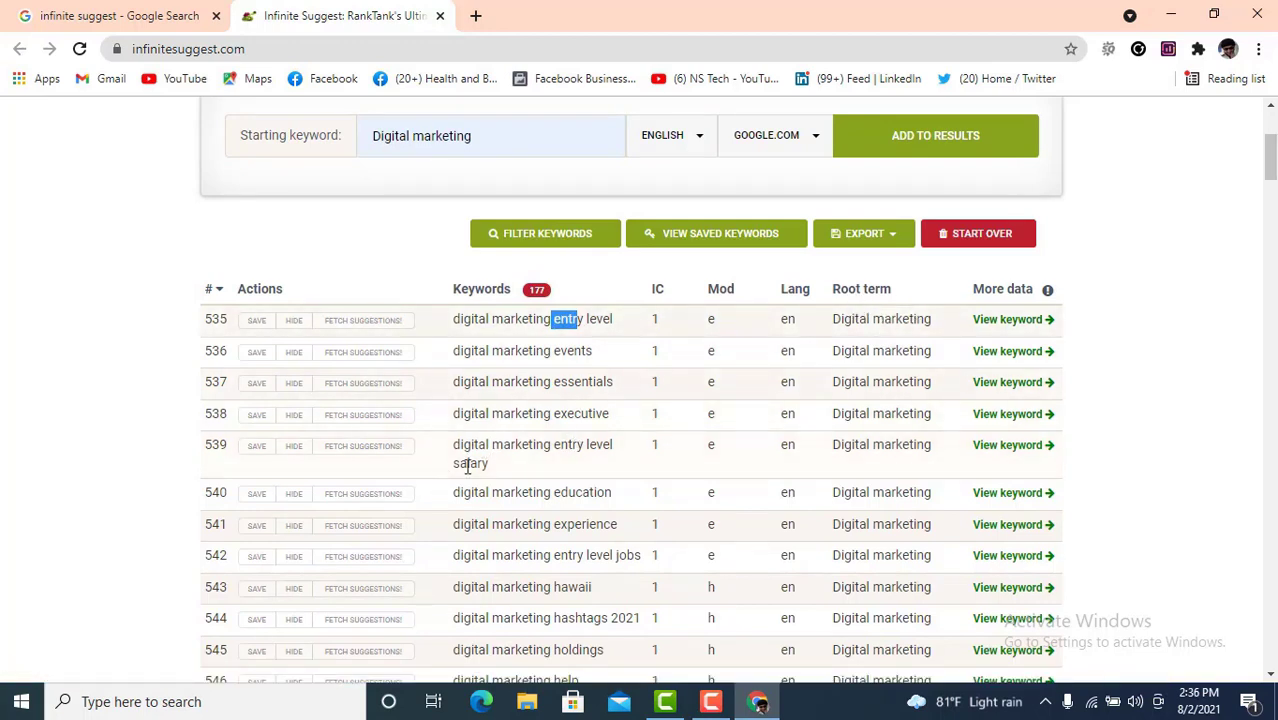
scroll(500, 462, "up", 3)
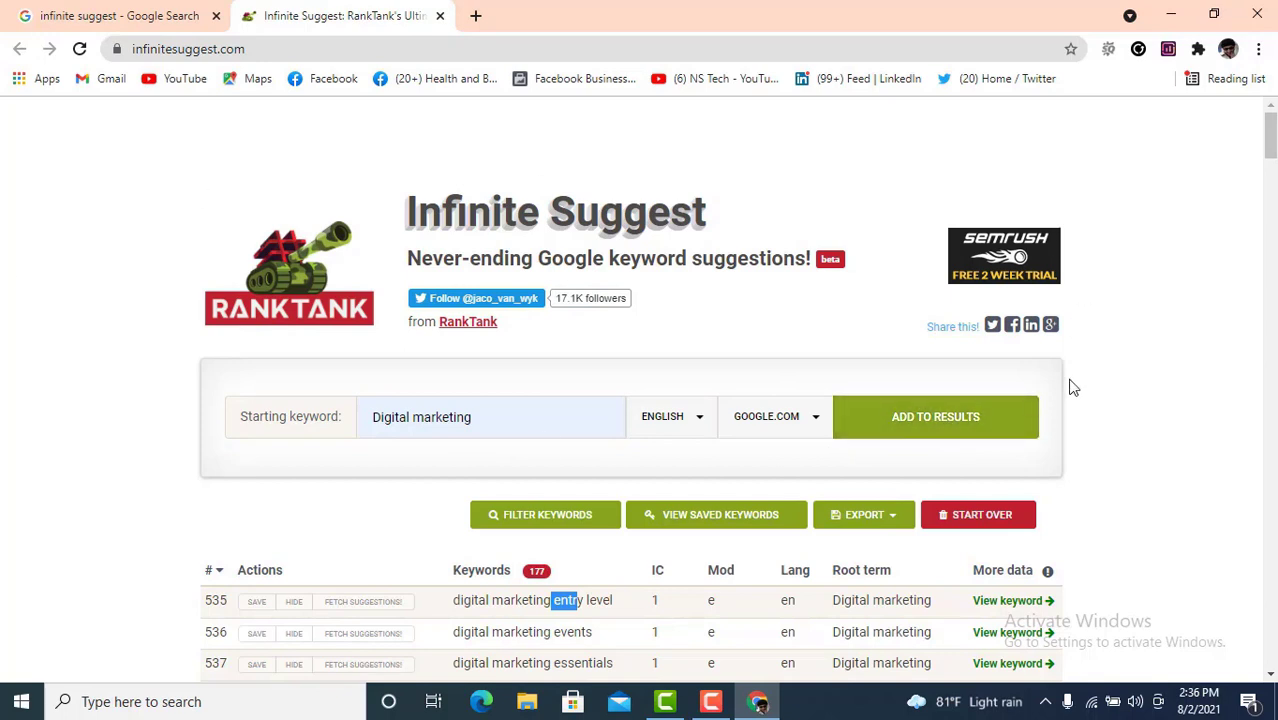
scroll(1086, 393, "down", 1)
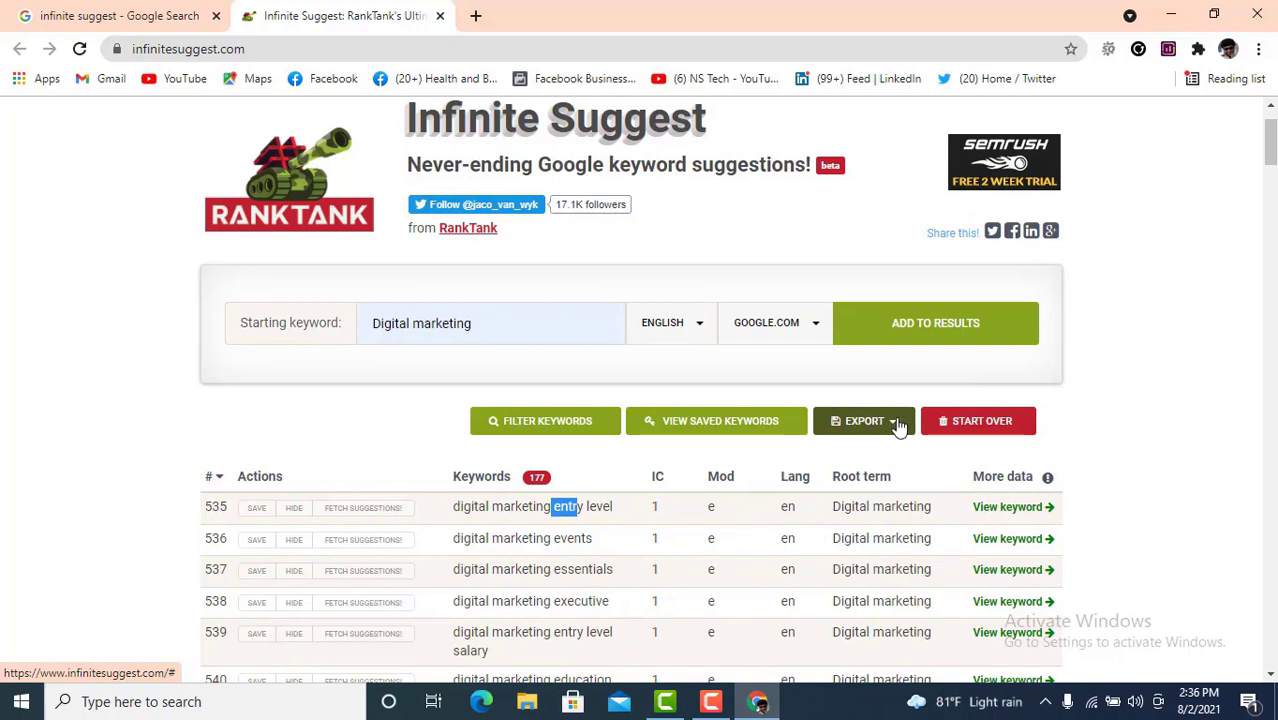
- Export all 177 keywords from Infinite Suggest as a CSV file
left_click(897, 425)
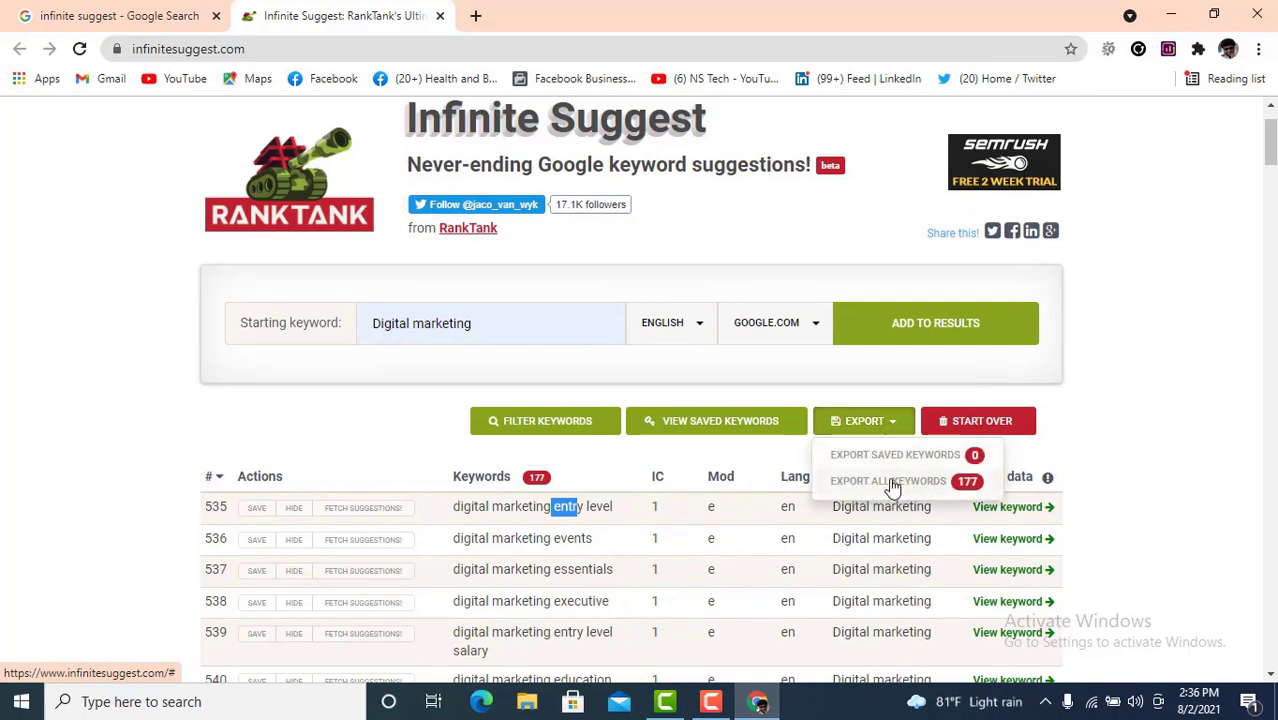
left_click(891, 483)
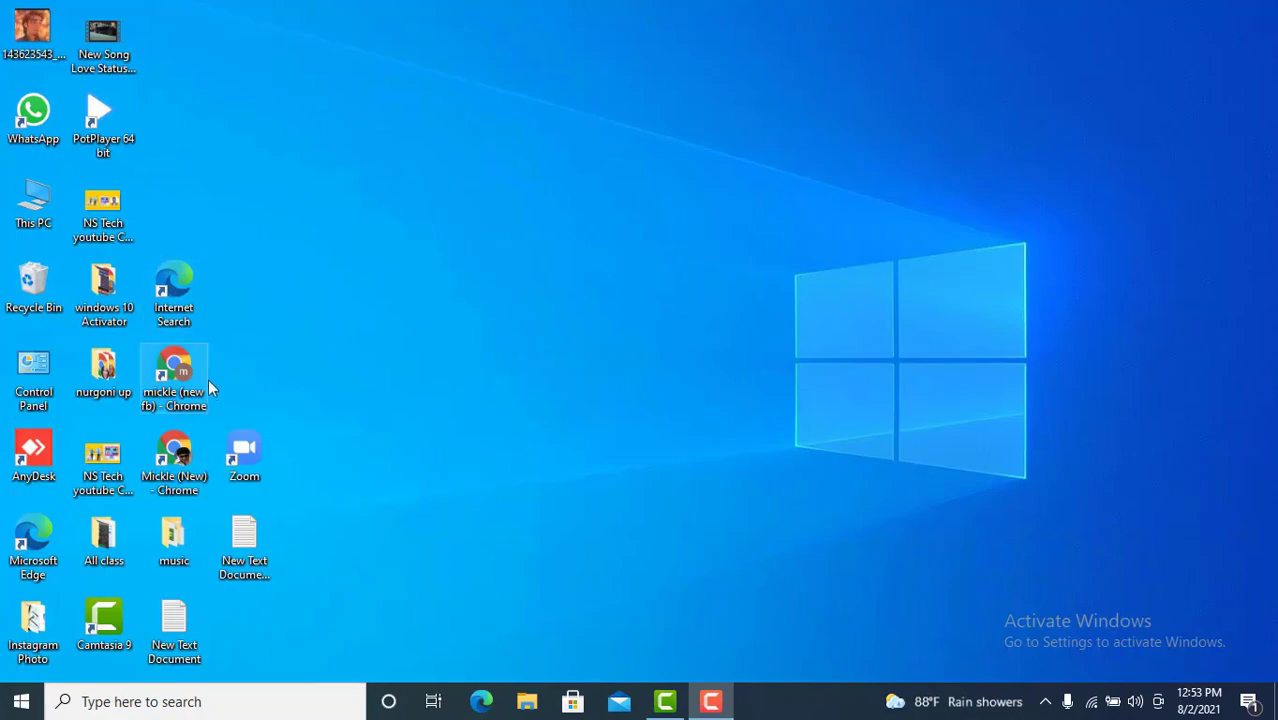
- Launch Chrome and search Google for 'keyword discovery'
double_click(176, 456)
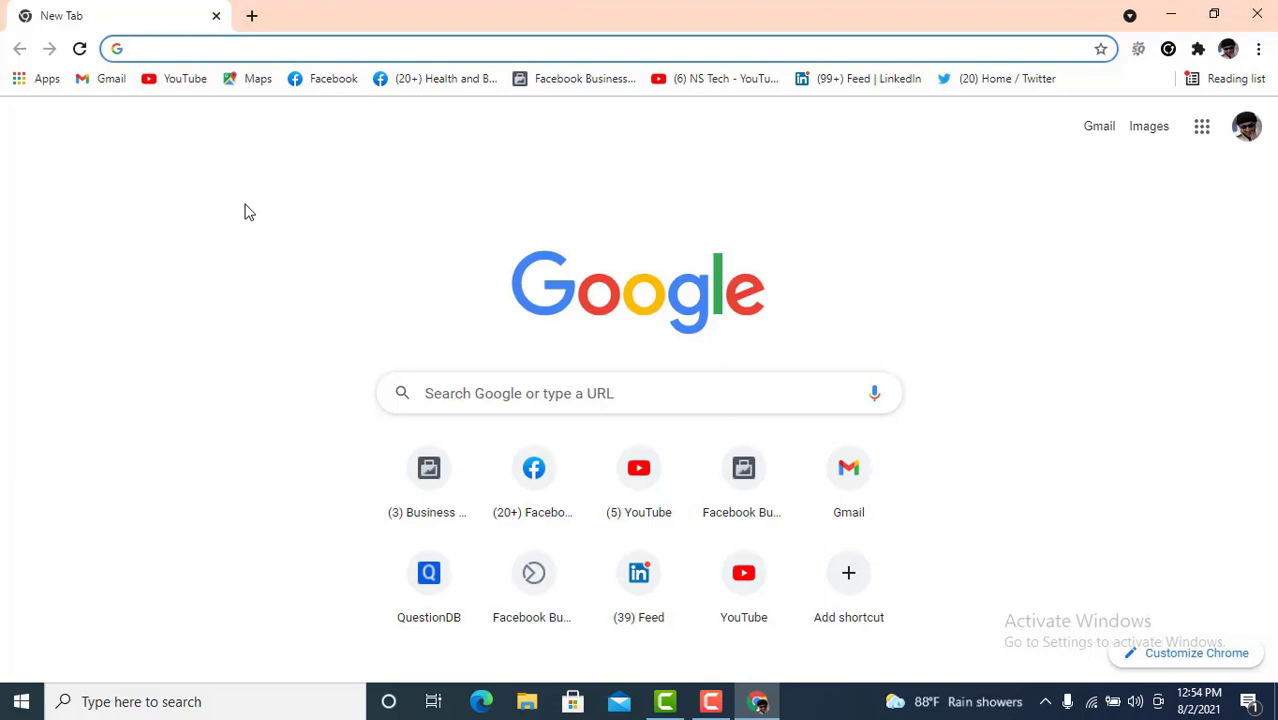
type("keu")
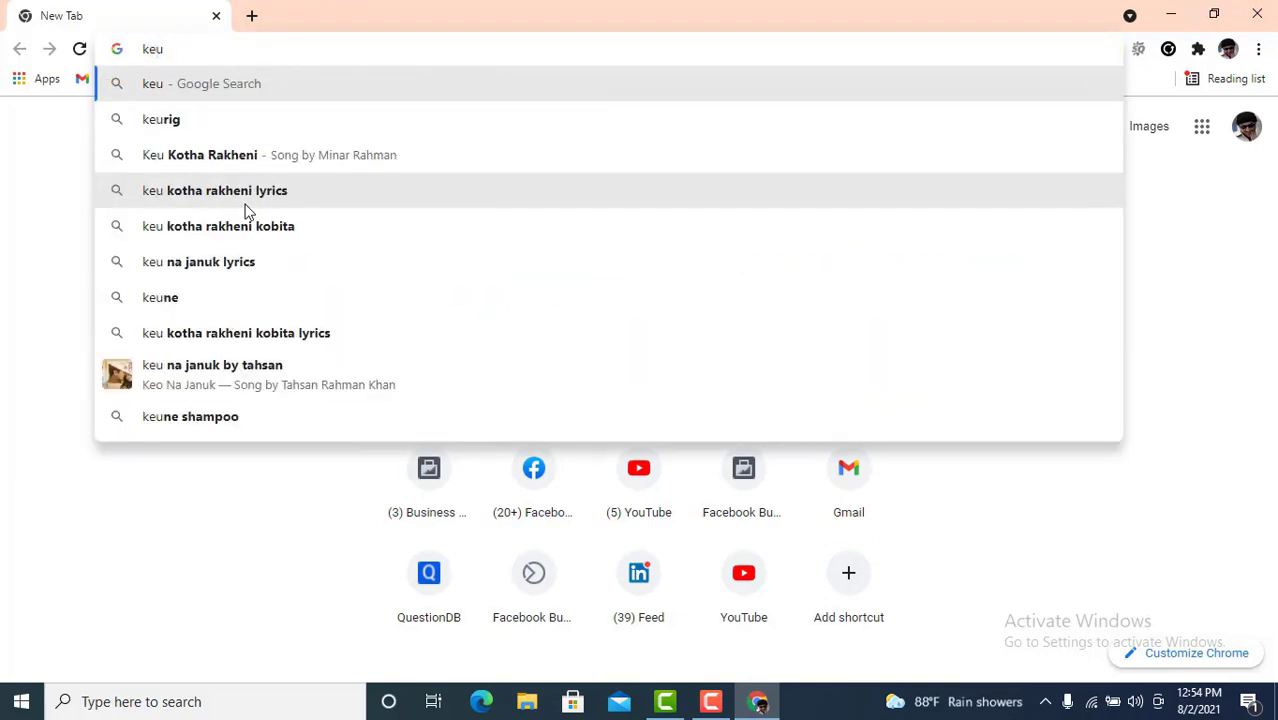
key("BackSpace")
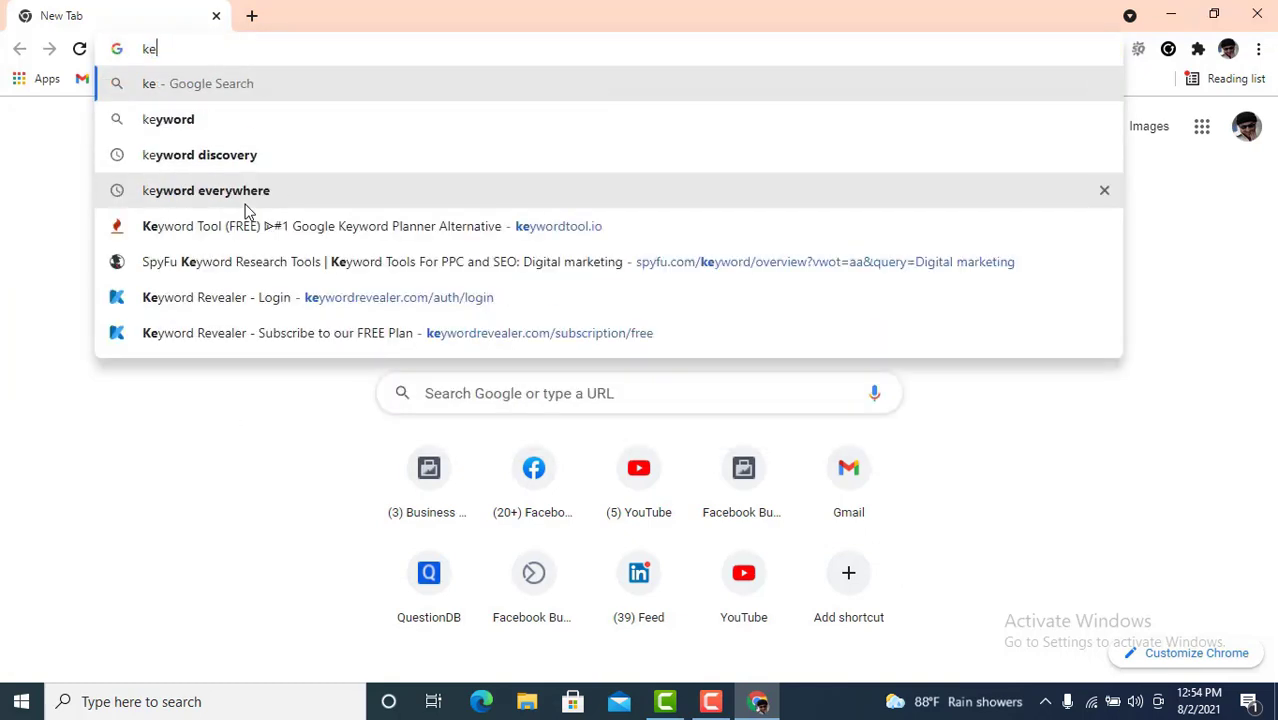
type("yw")
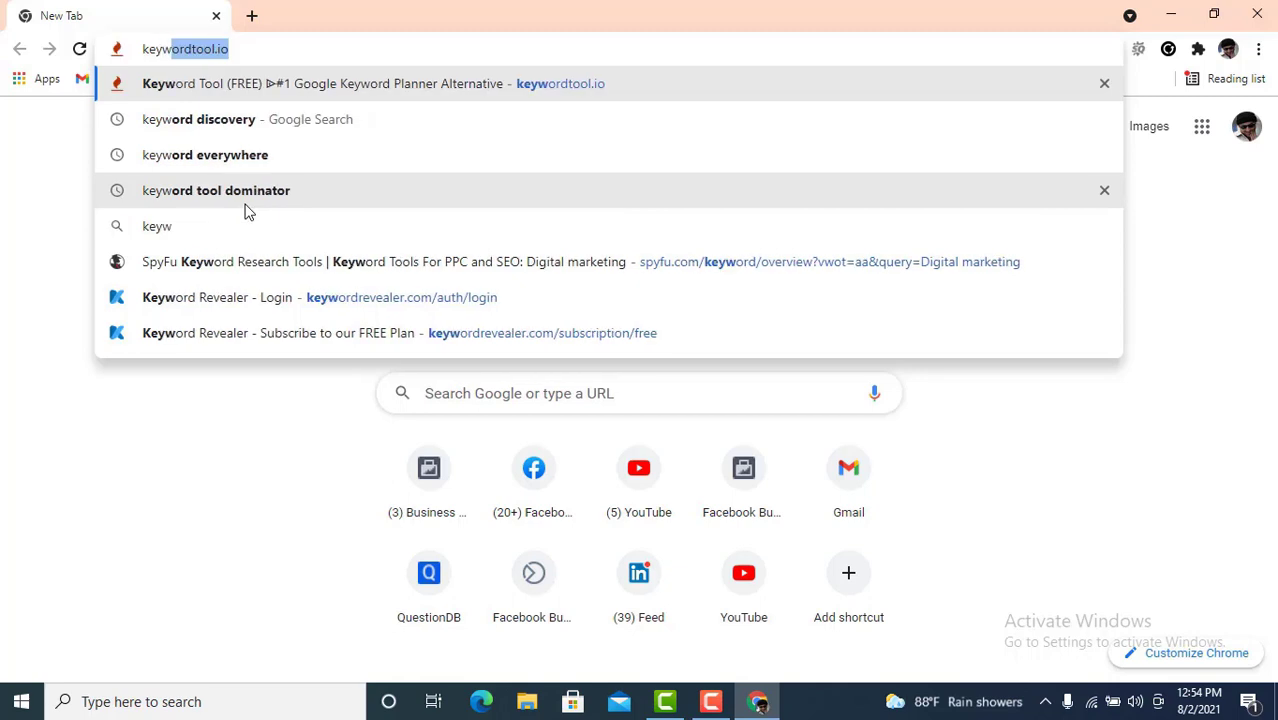
type("ord")
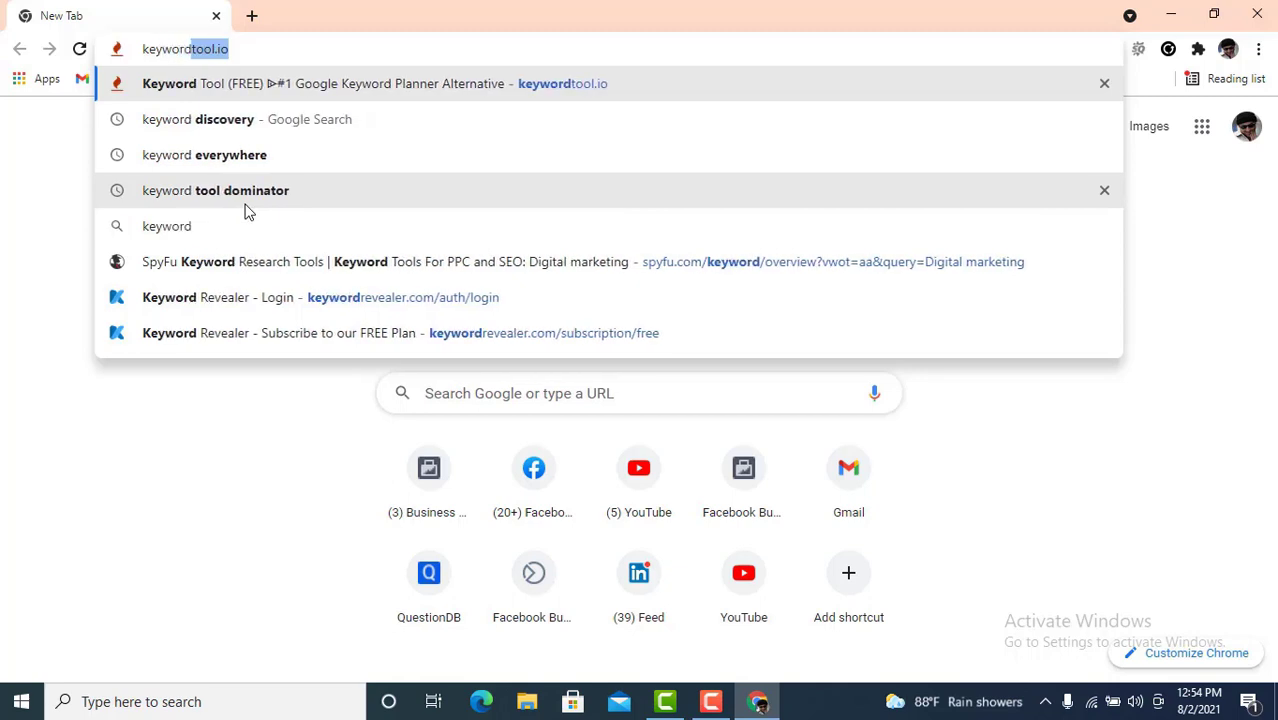
type(" d")
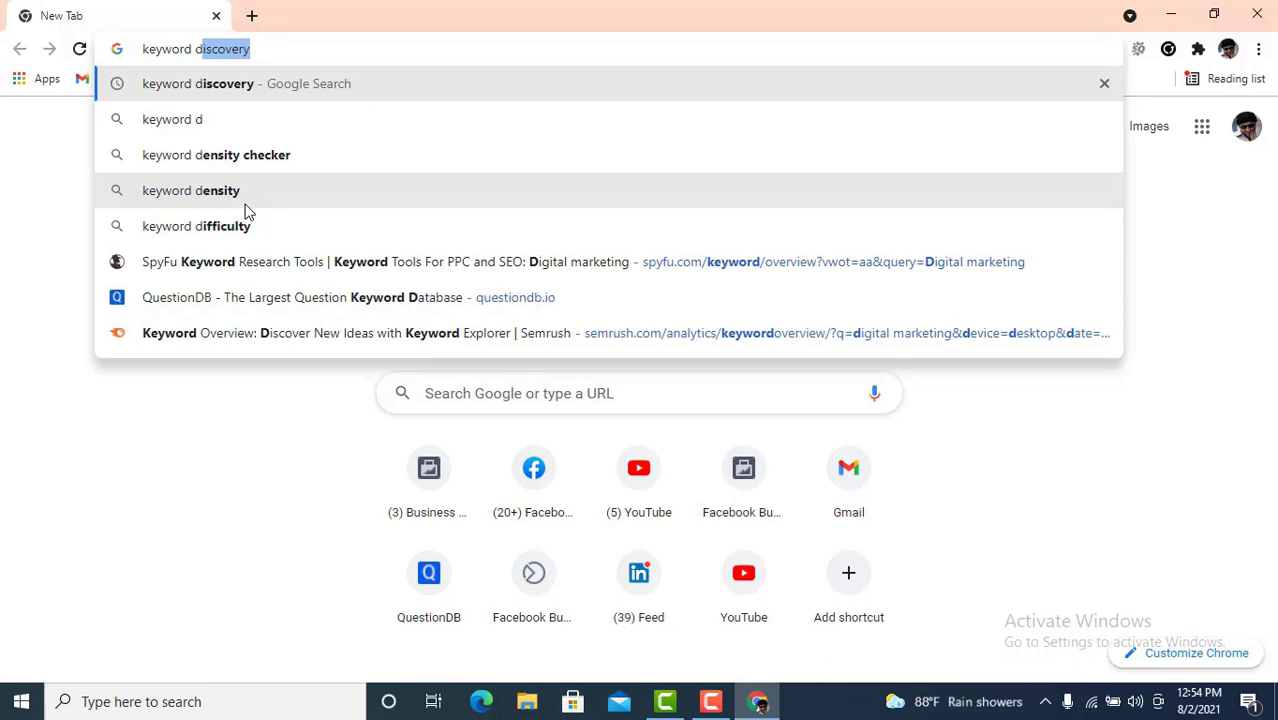
key("Return")
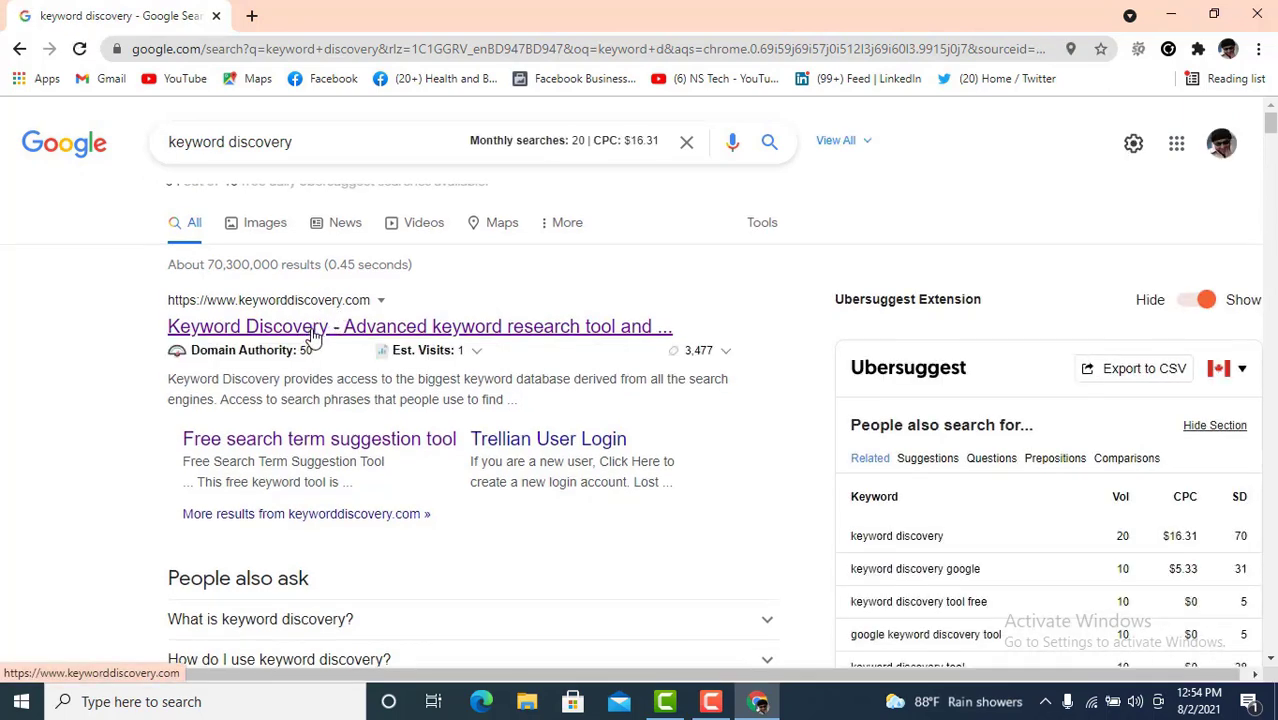
- Open the Keyword Discovery result in a new tab and switch to it
right_click(313, 337)
left_click(346, 345)
left_click(313, 15)
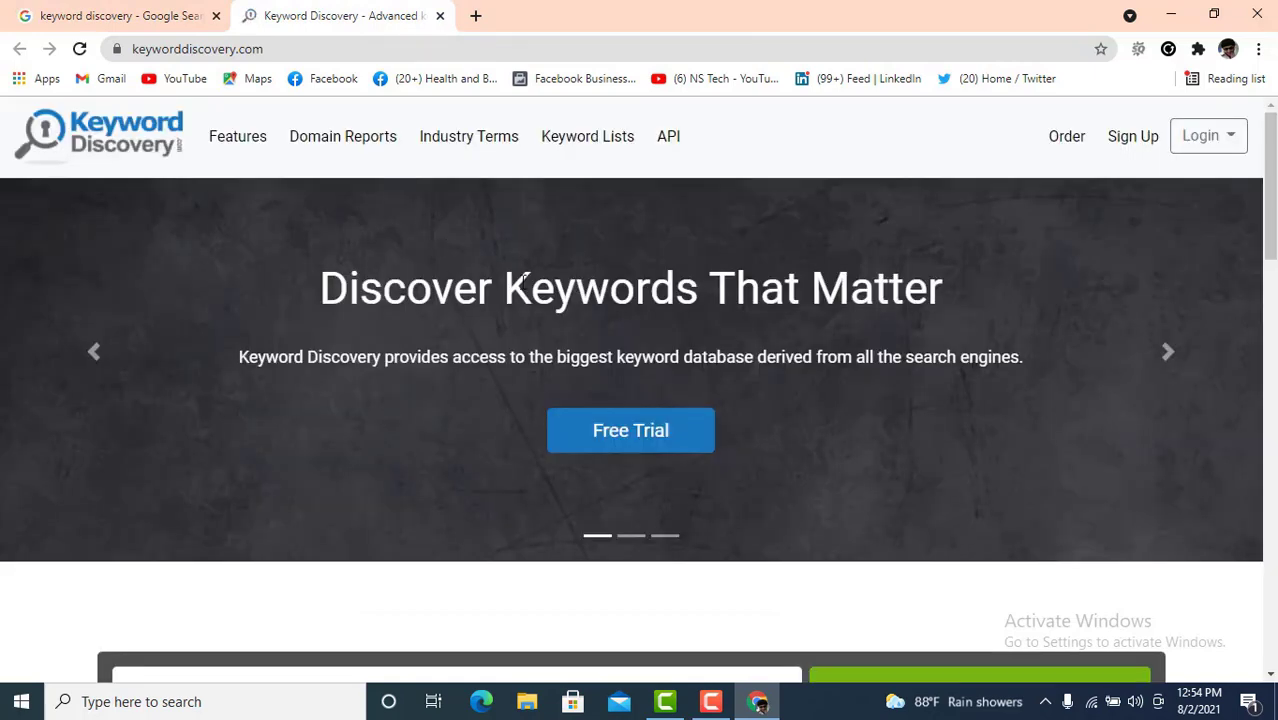
- Look up 'digital marketing' in Keyword Discovery and run the free suggestion search listing 99 terms
scroll(556, 286, "down", 3)
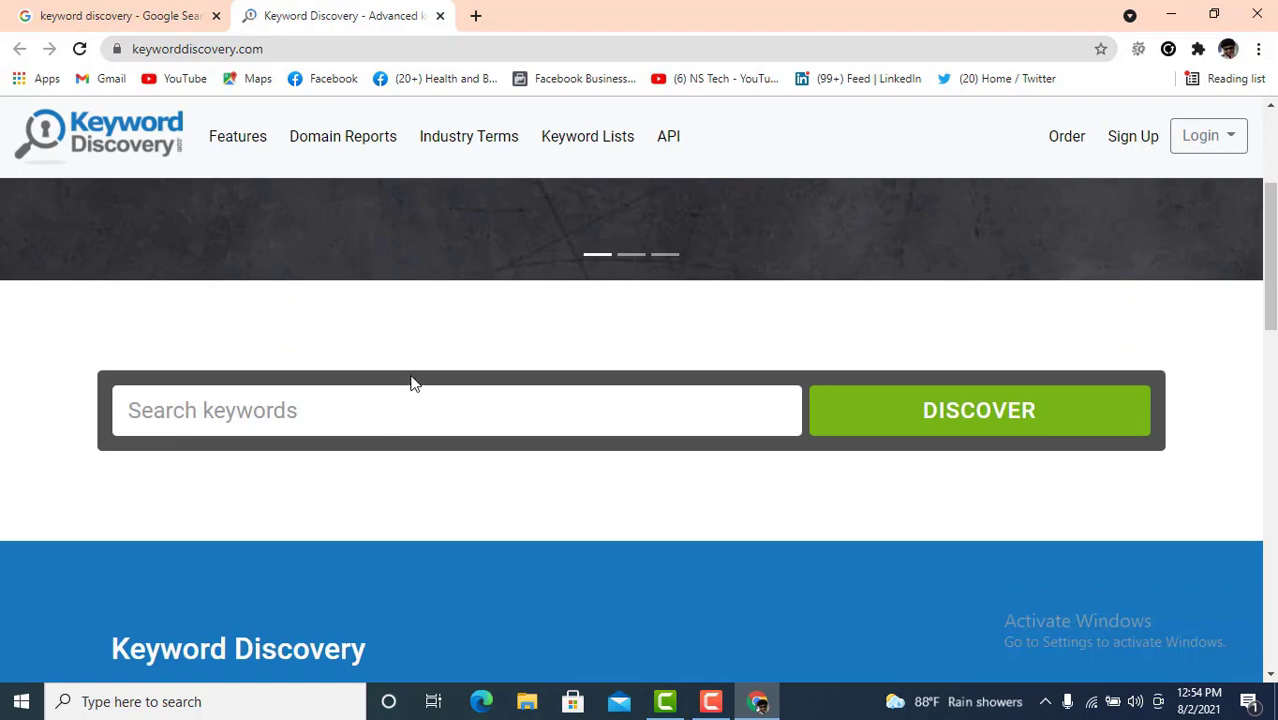
scroll(414, 382, "up", 1)
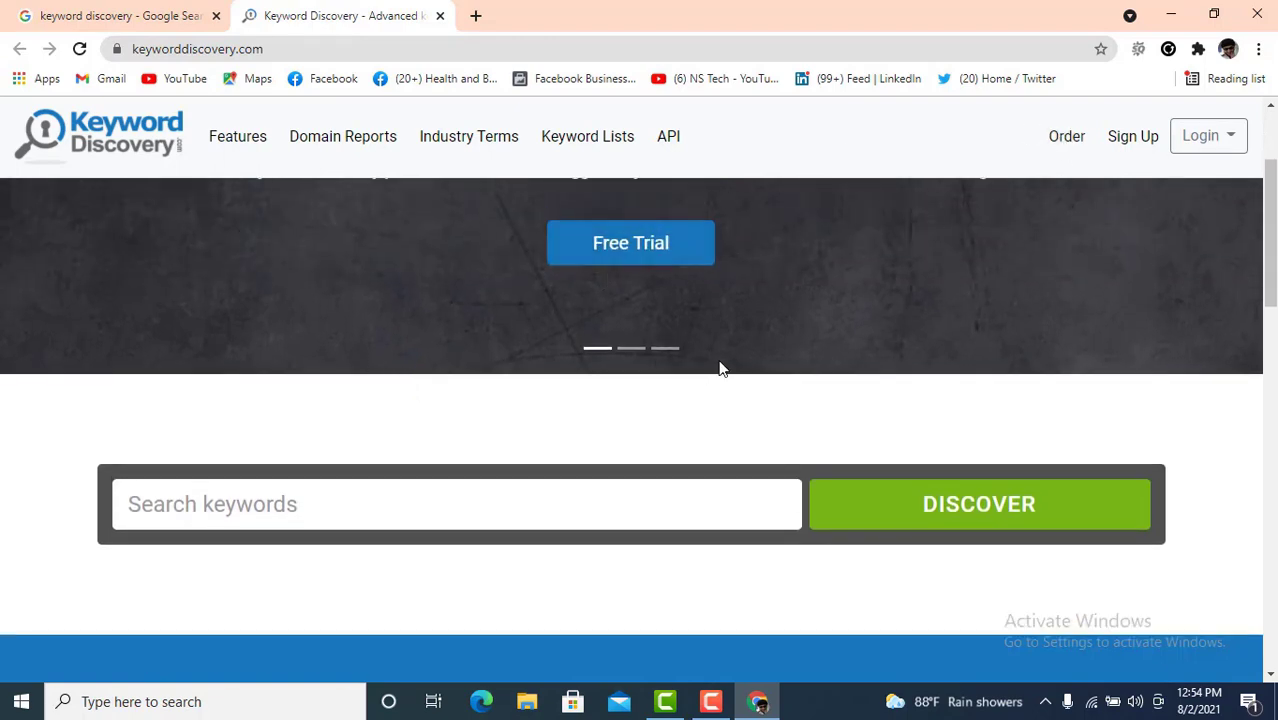
scroll(705, 388, "down", 1)
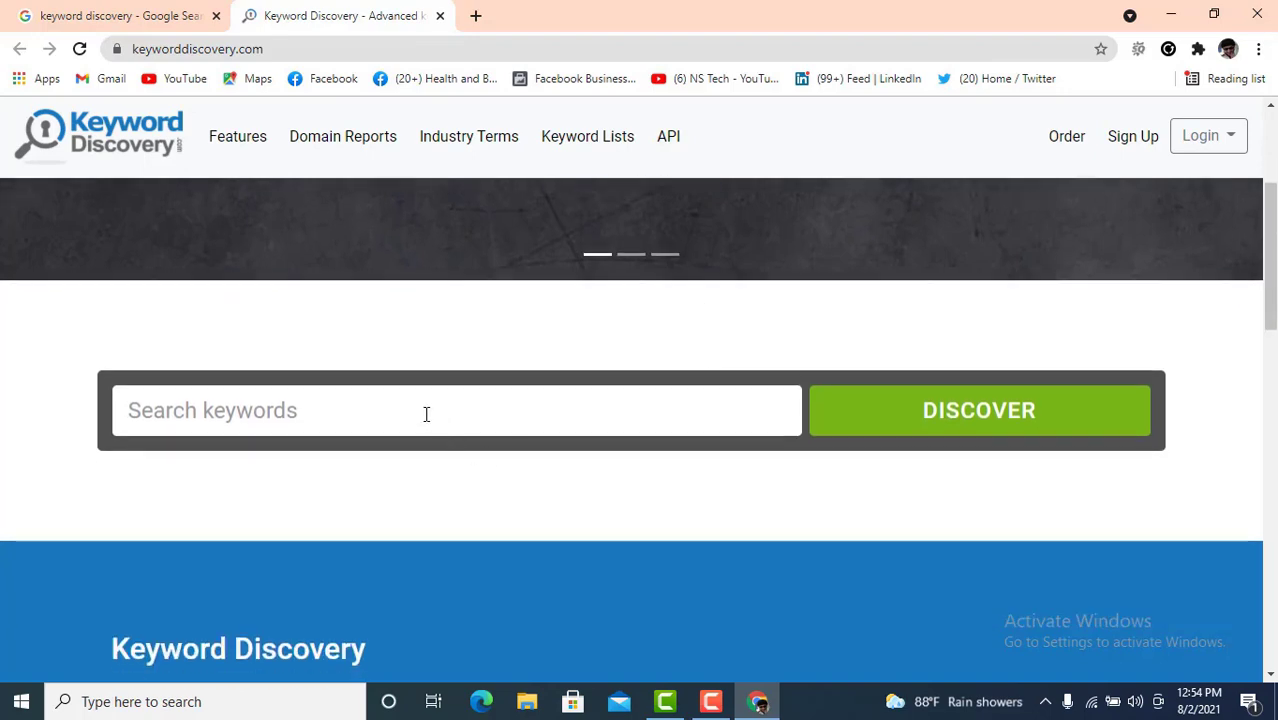
left_click(269, 410)
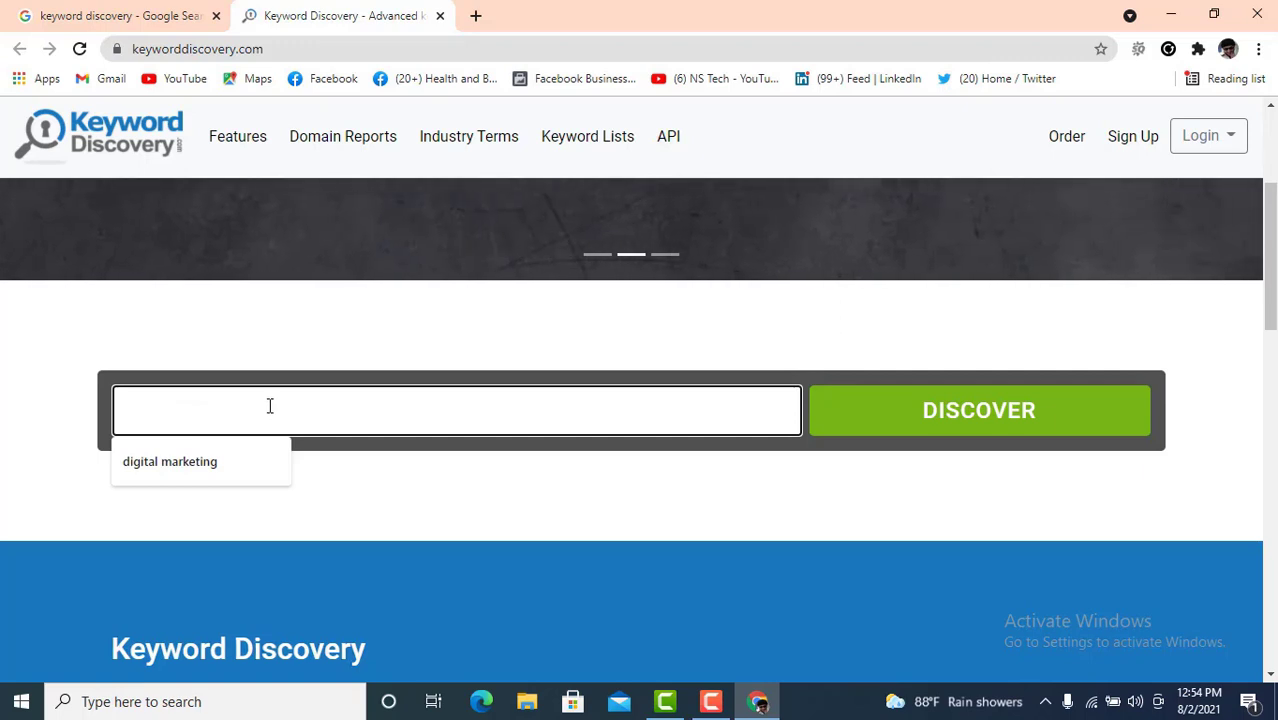
left_click(194, 462)
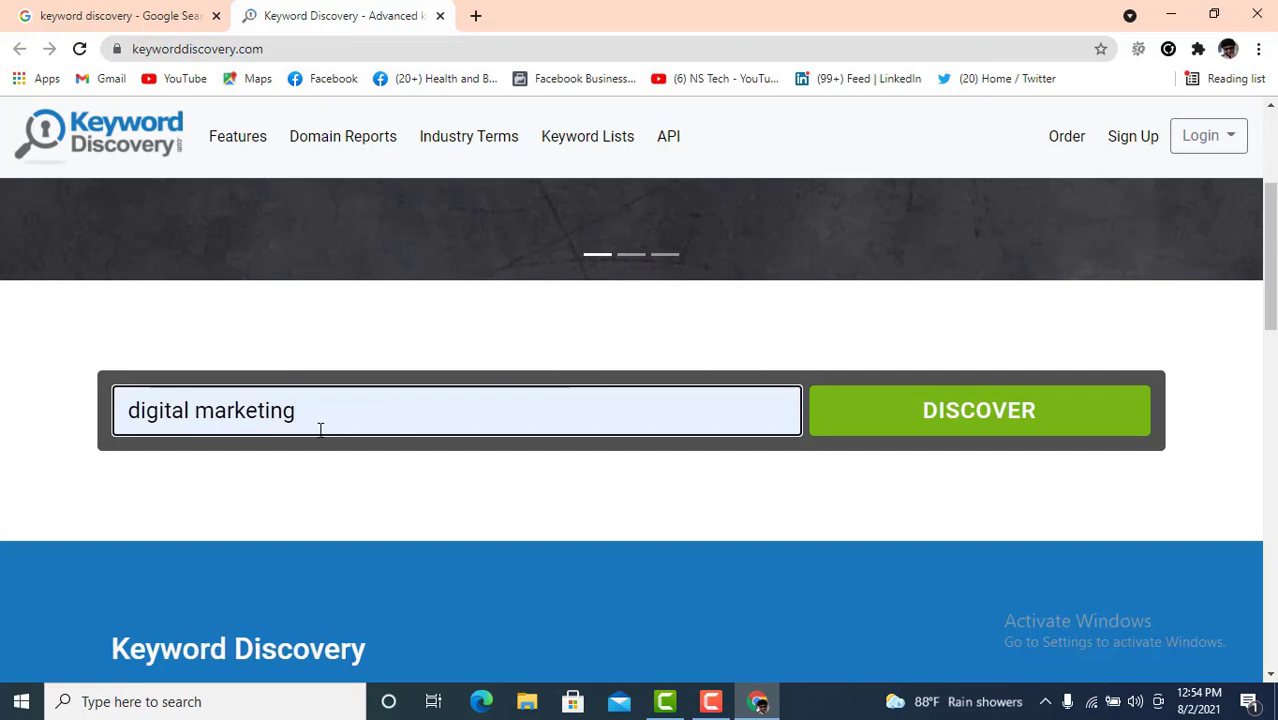
left_click(968, 418)
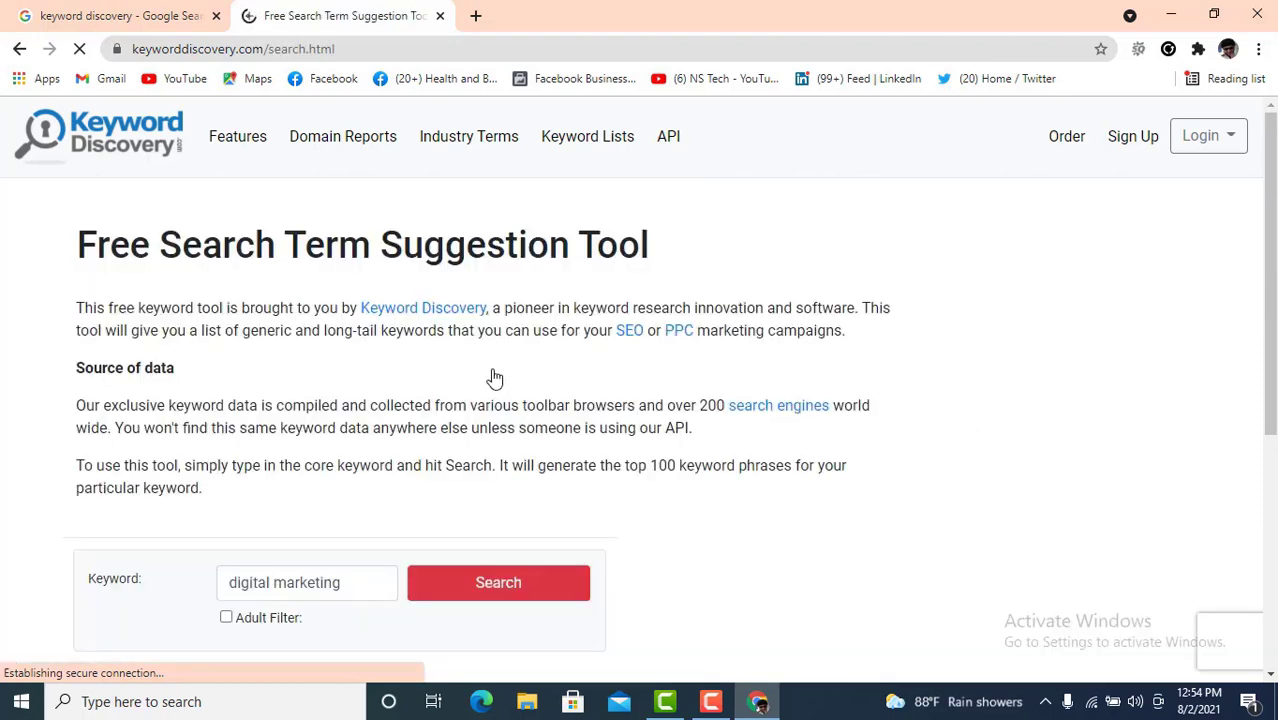
scroll(485, 376, "down", 1)
scroll(478, 376, "down", 1)
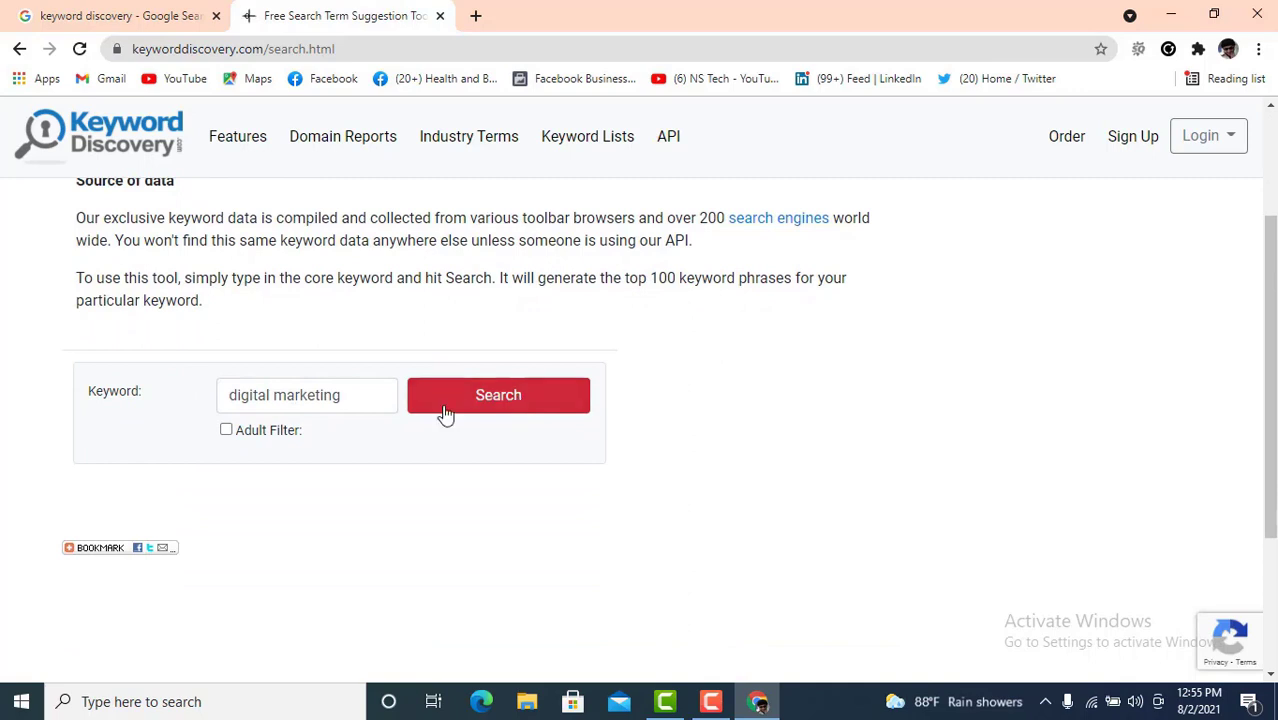
left_click(500, 402)
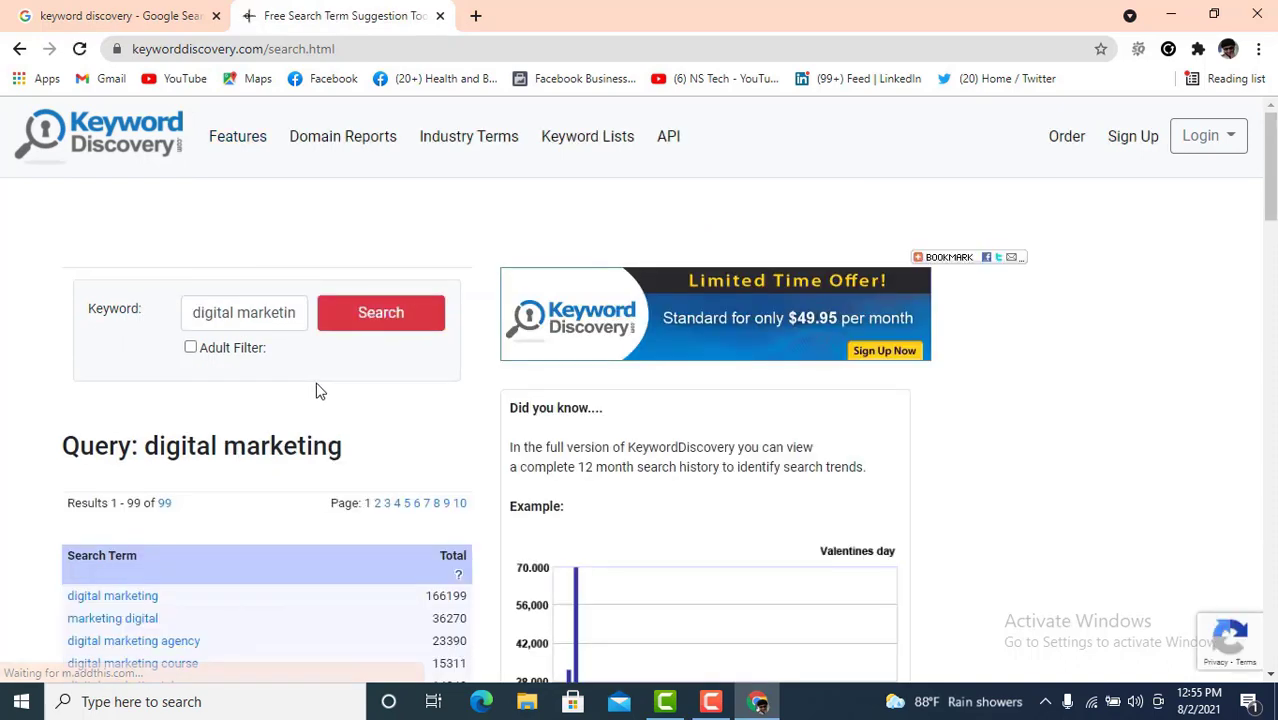
scroll(355, 375, "down", 1)
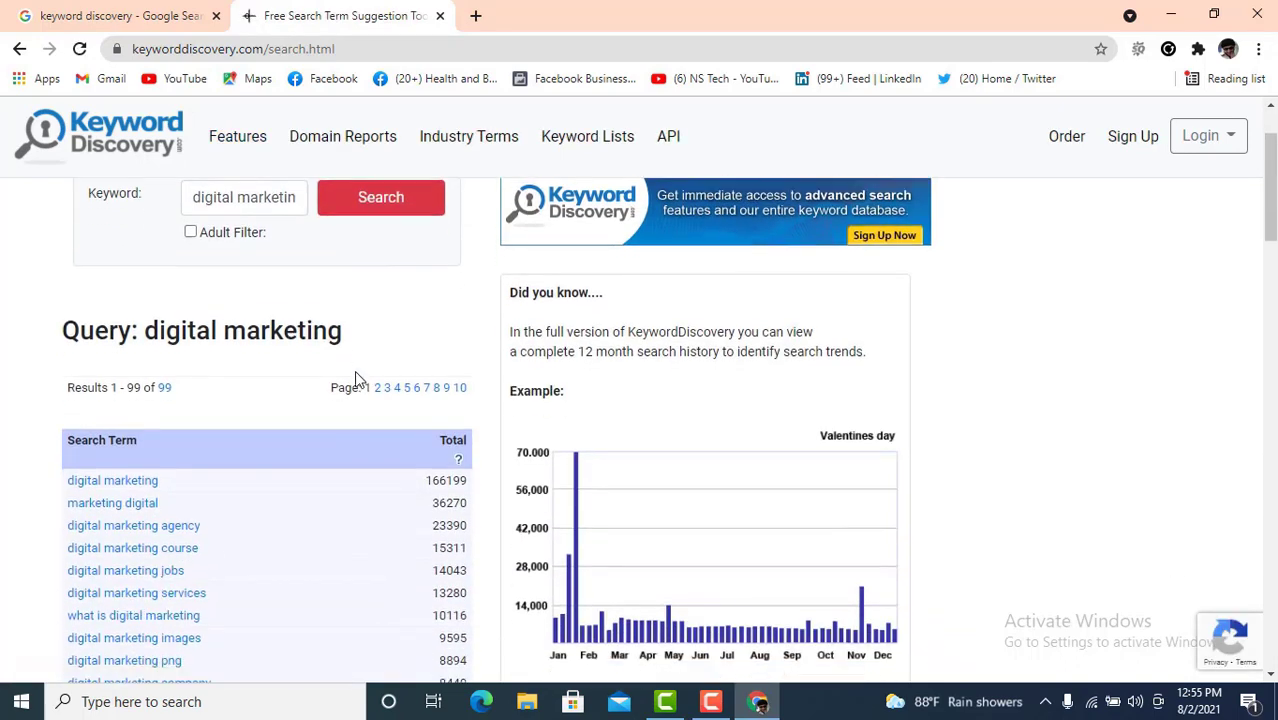
scroll(355, 378, "down", 1)
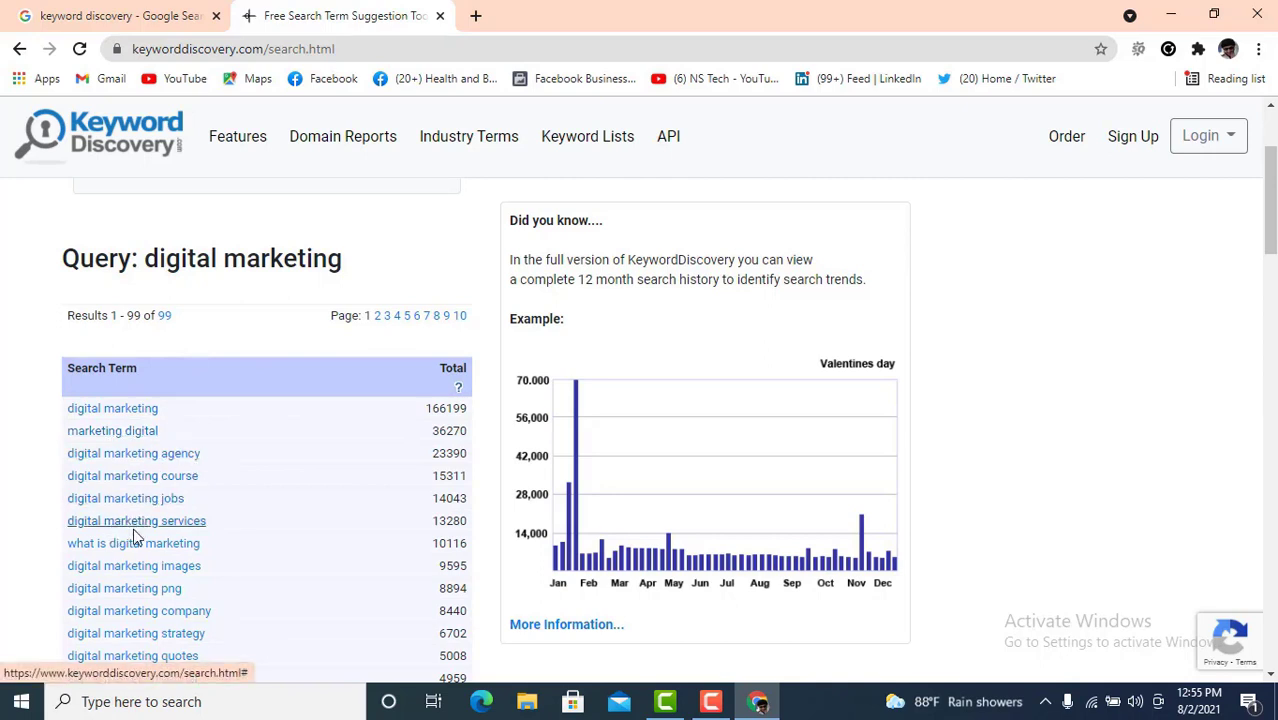
scroll(140, 525, "down", 2)
scroll(215, 505, "down", 2)
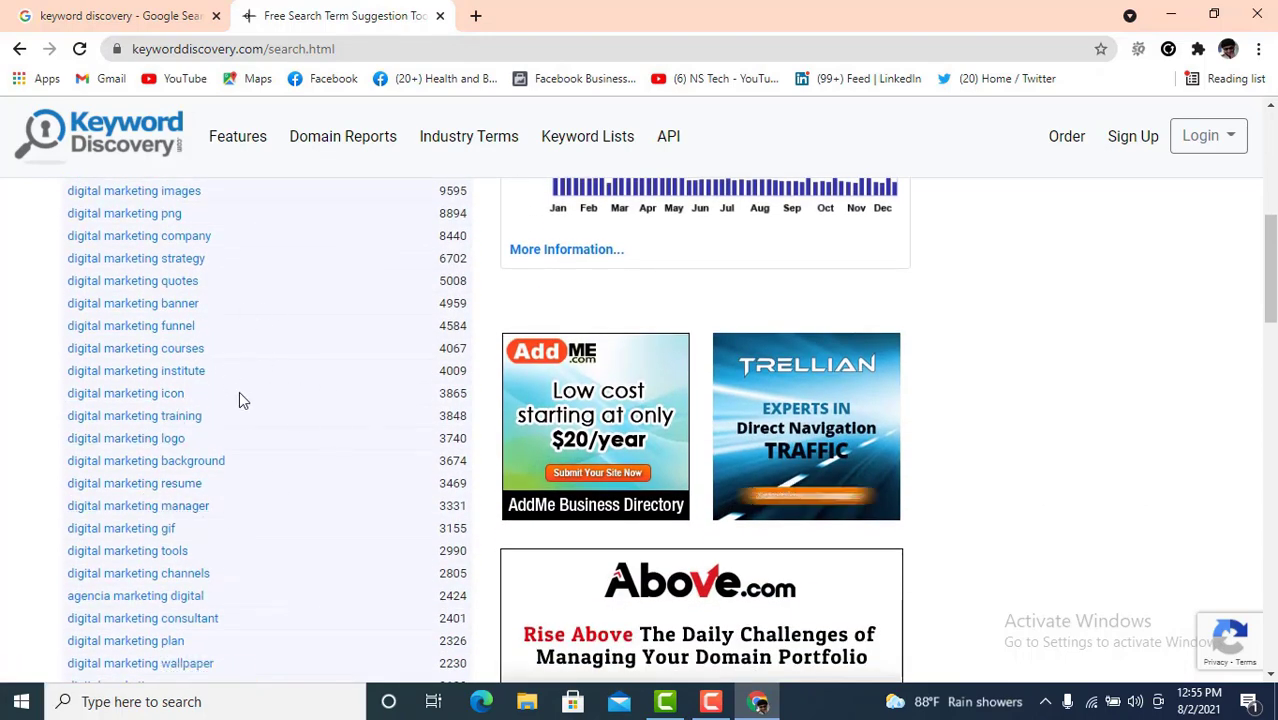
scroll(239, 400, "down", 2)
scroll(239, 402, "down", 4)
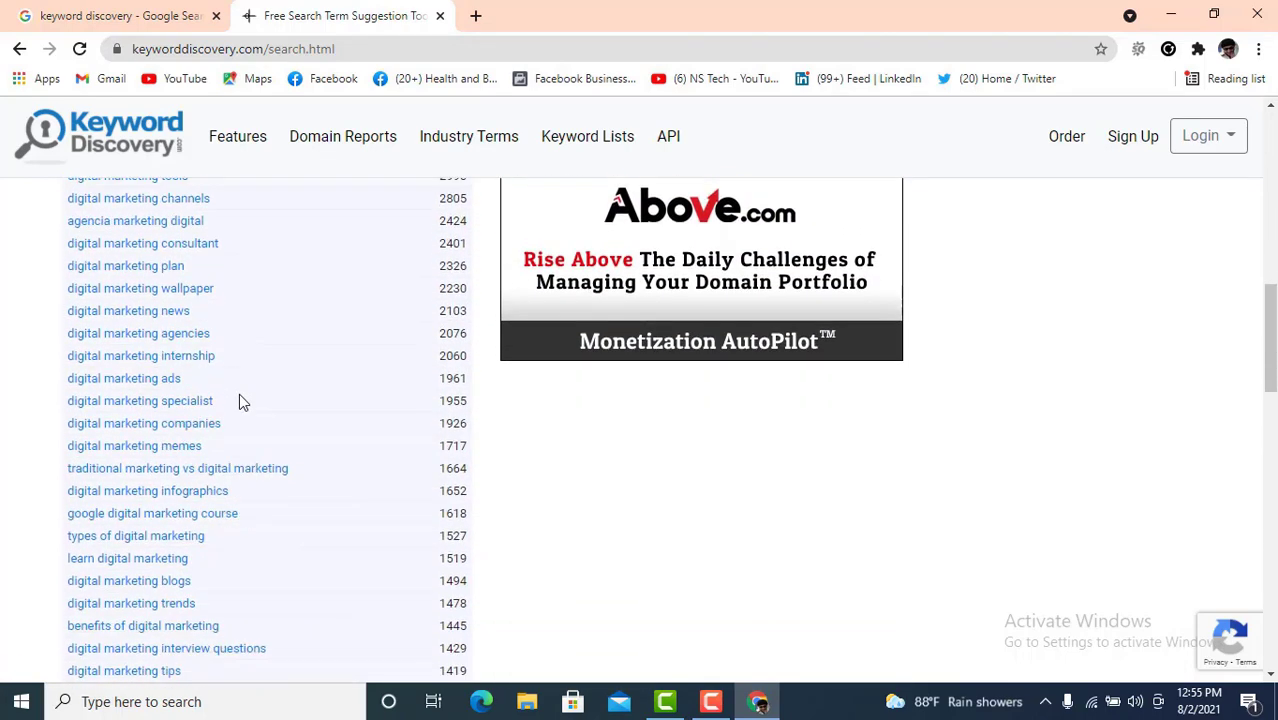
scroll(239, 402, "down", 11)
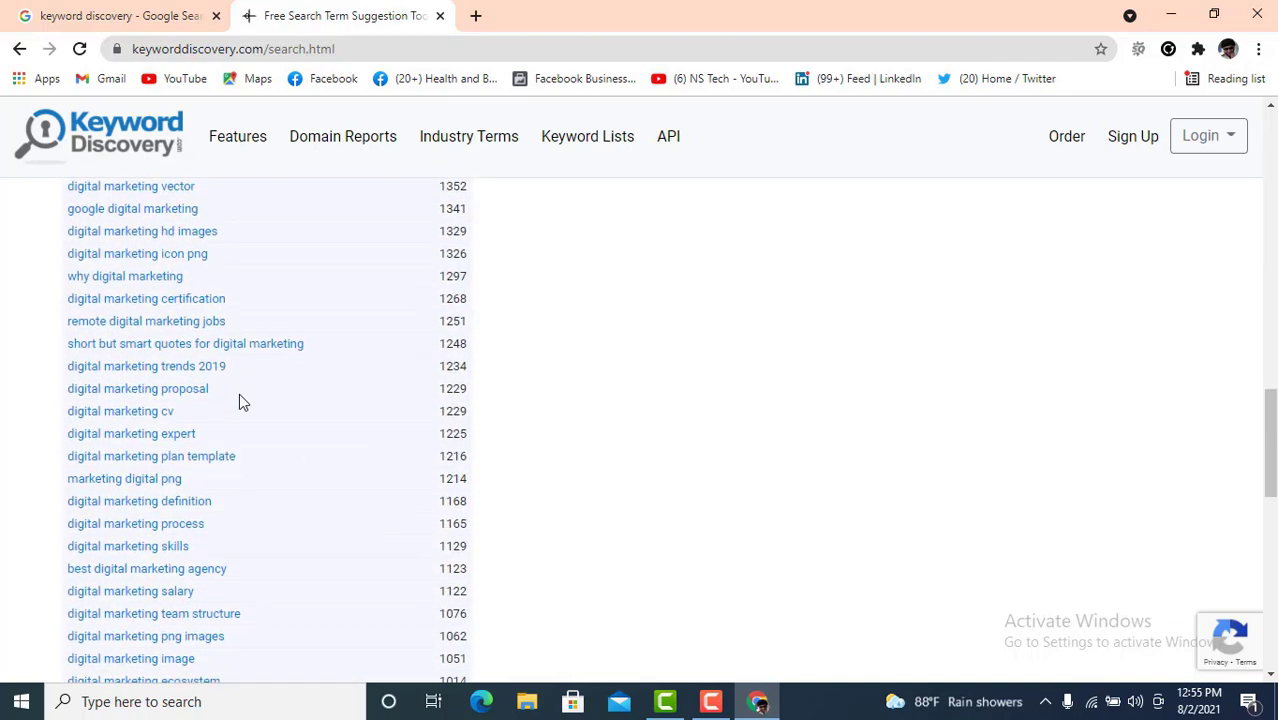
scroll(239, 402, "down", 1)
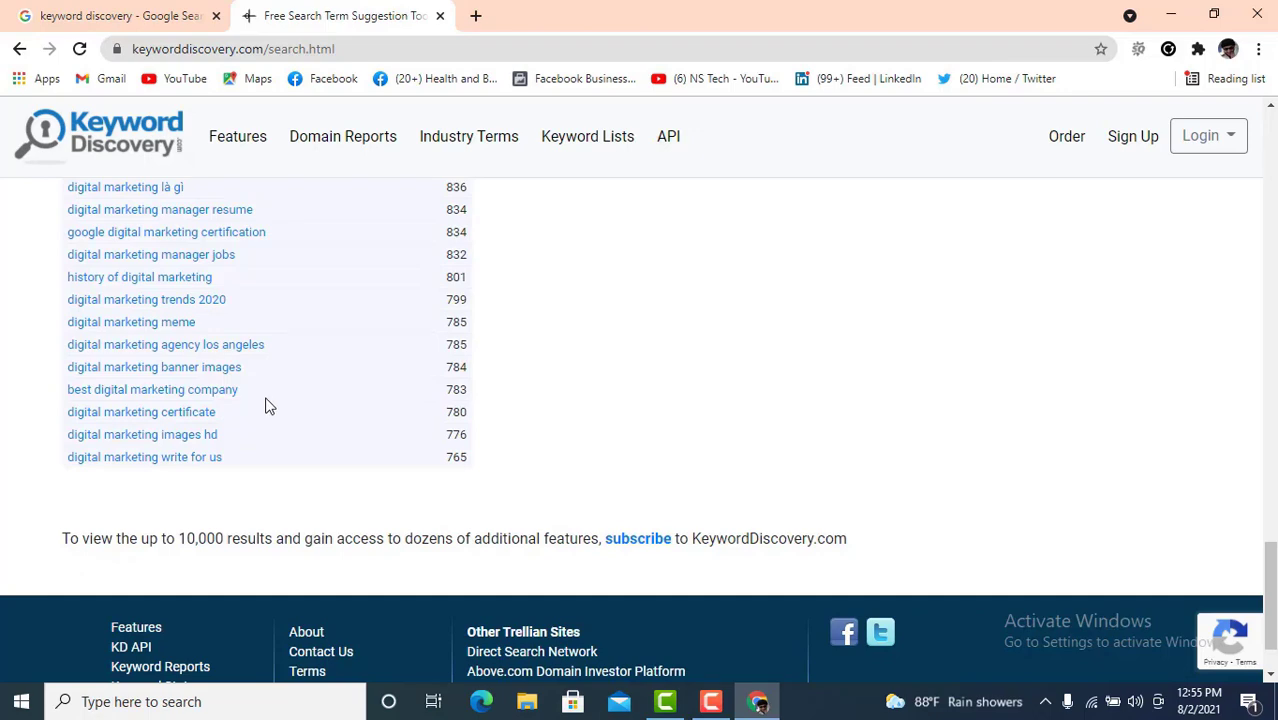
scroll(266, 405, "up", 20)
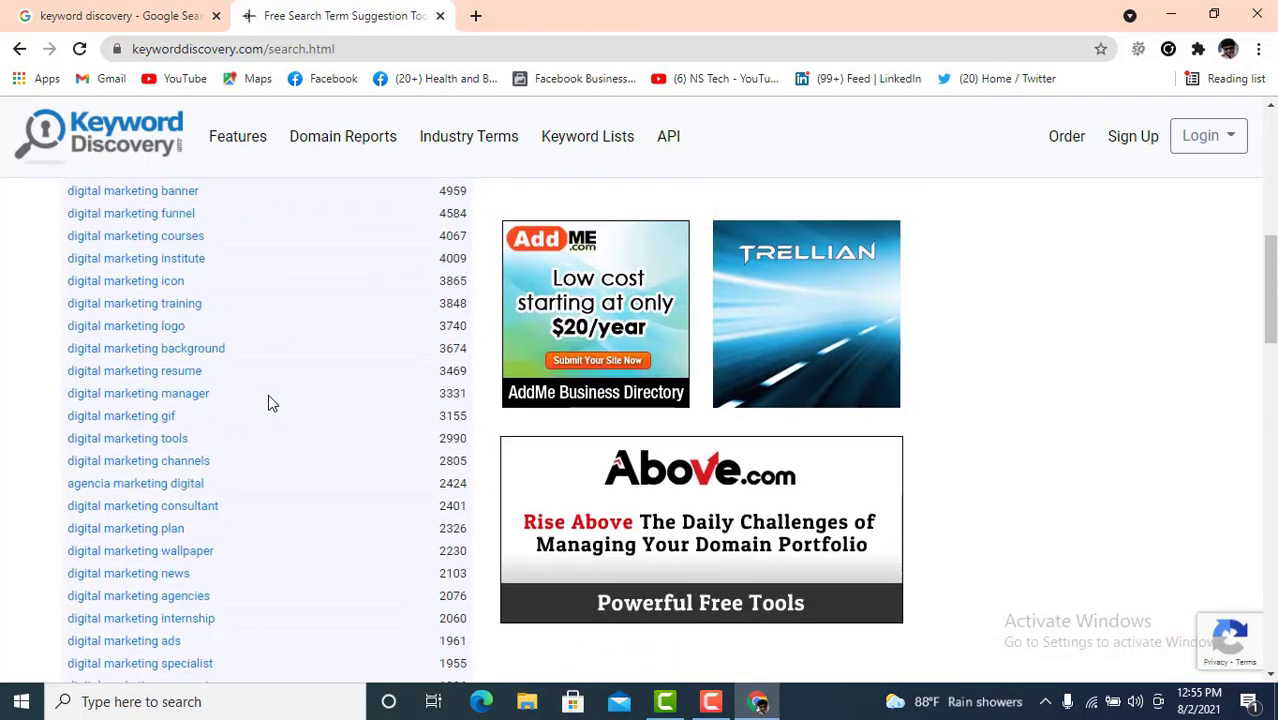
scroll(268, 403, "up", 3)
scroll(268, 403, "up", 1)
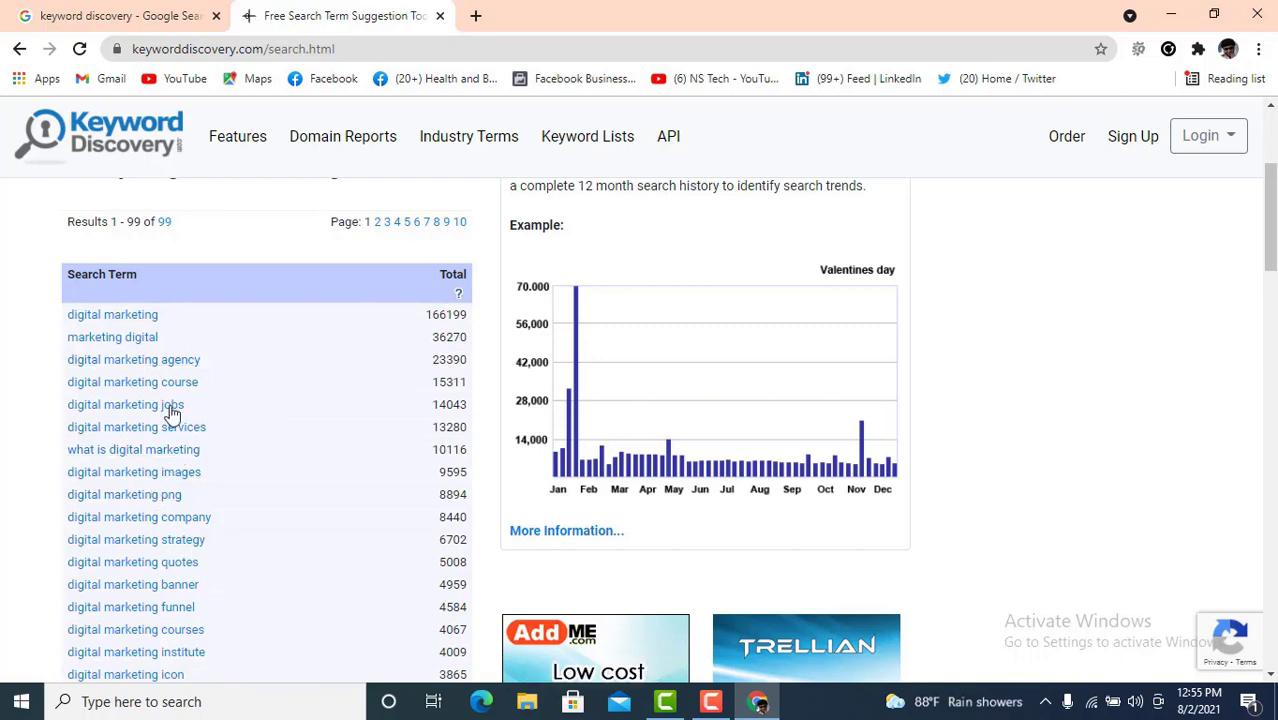
left_click_drag(52, 320, 145, 428)
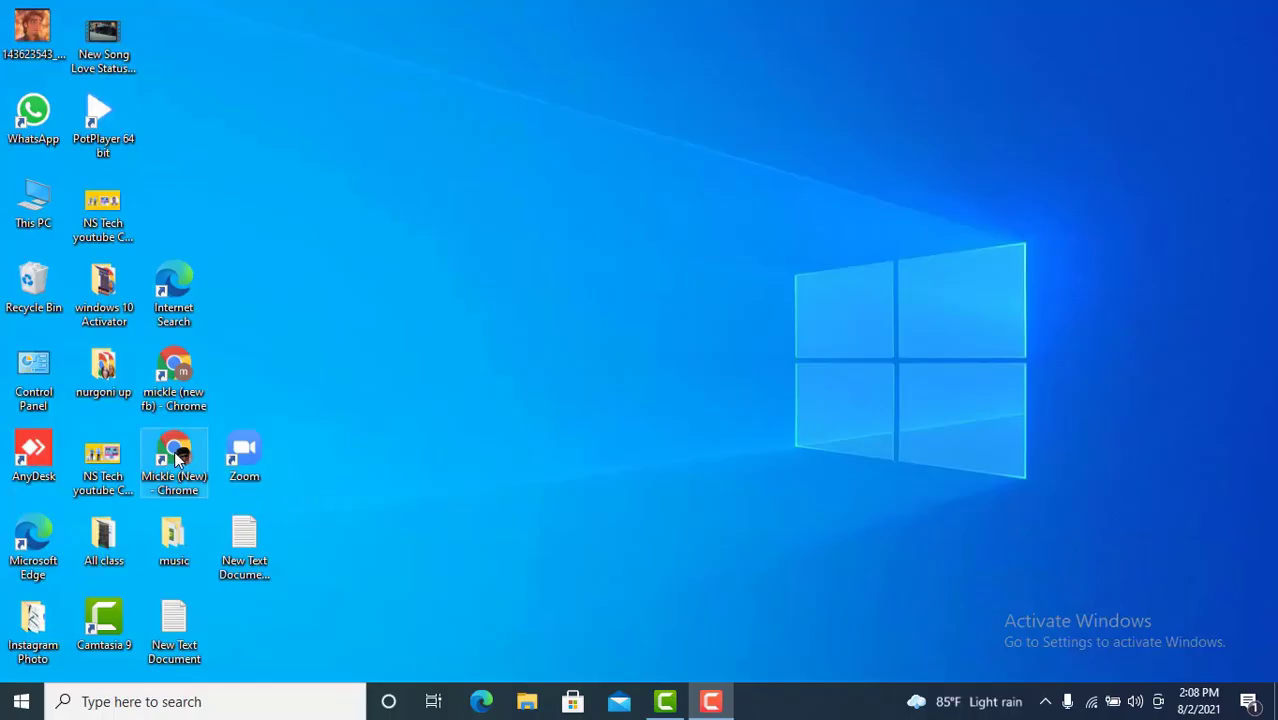
- Launch Chrome and search Google for 'keyword surfer'
double_click(175, 458)
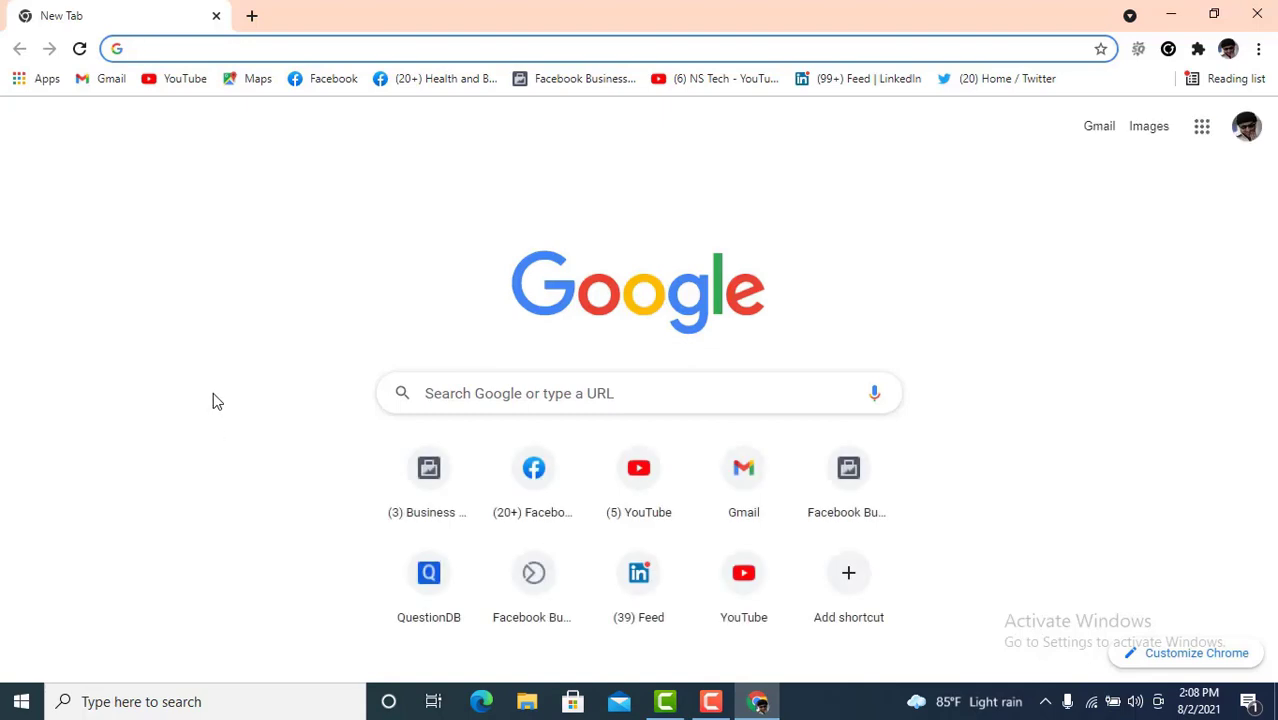
type("ke")
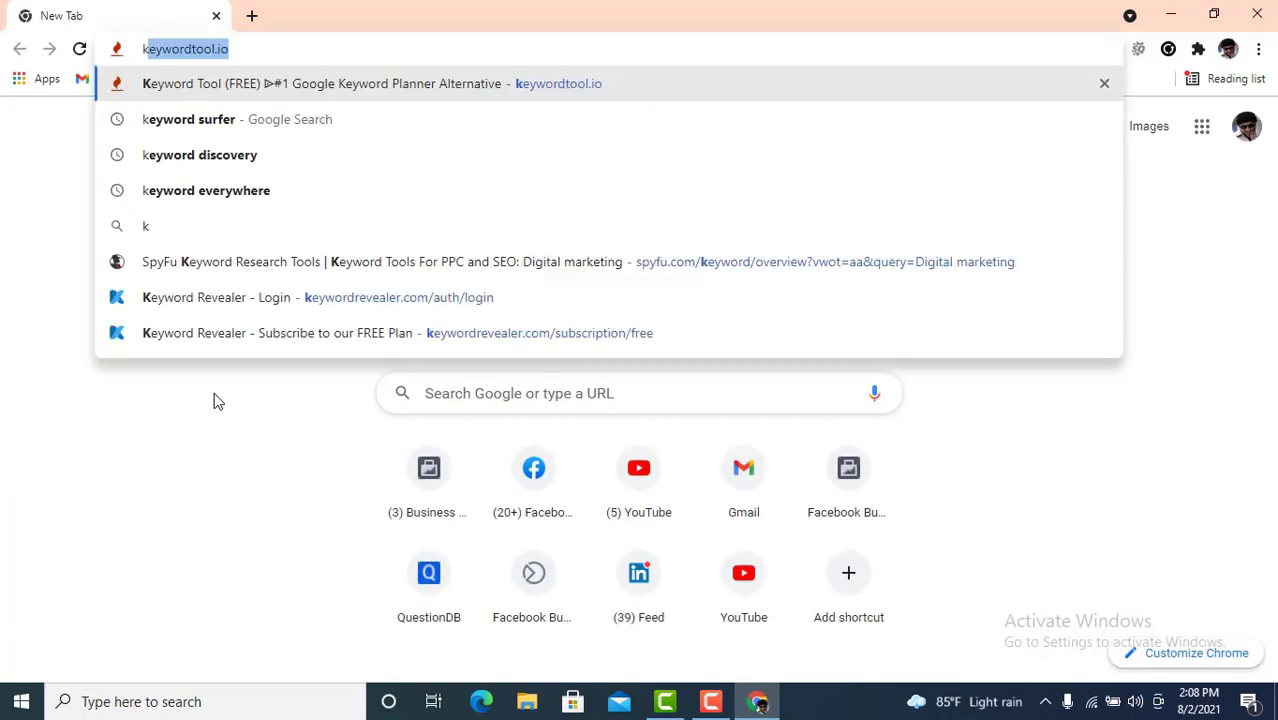
type("y")
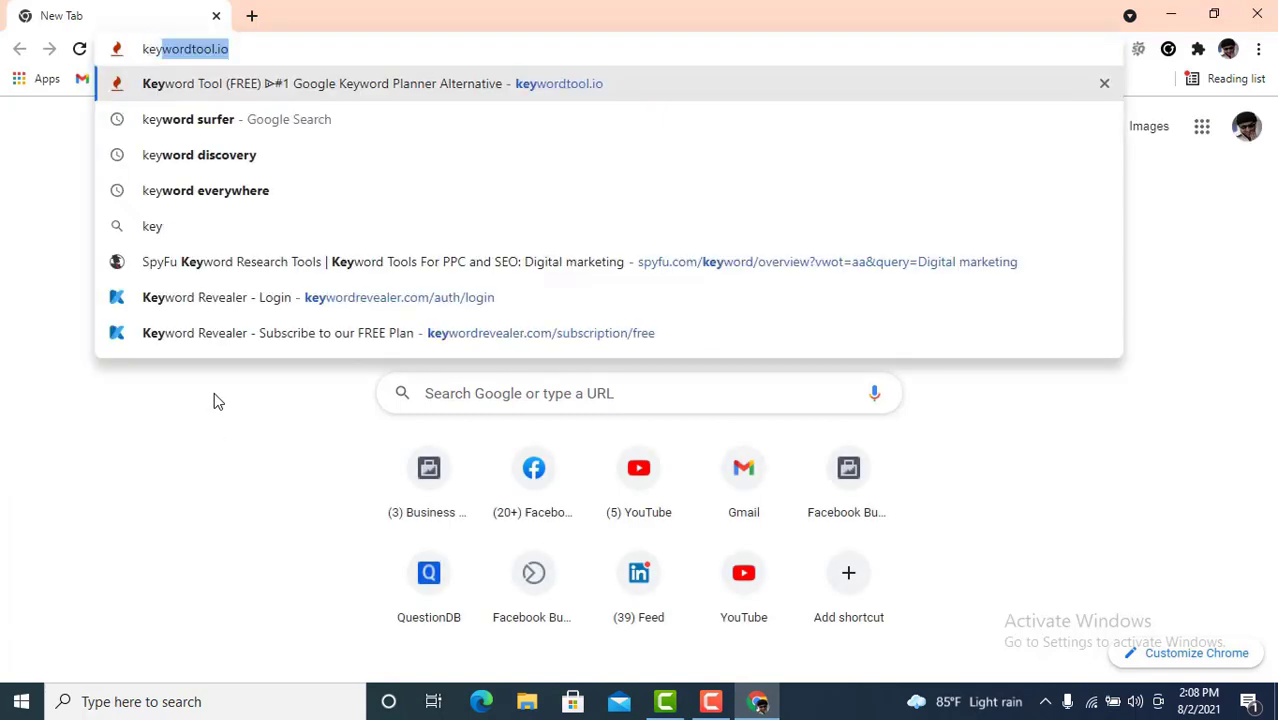
type("word ")
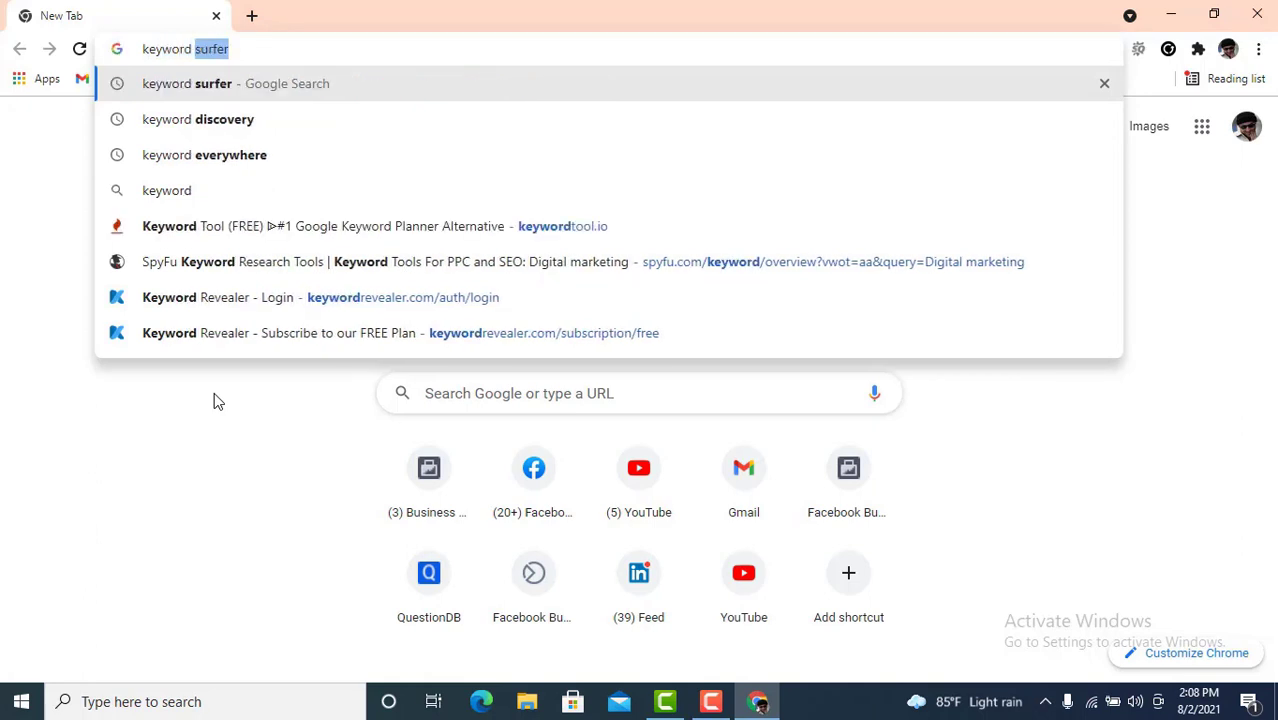
type("s")
key("Return")
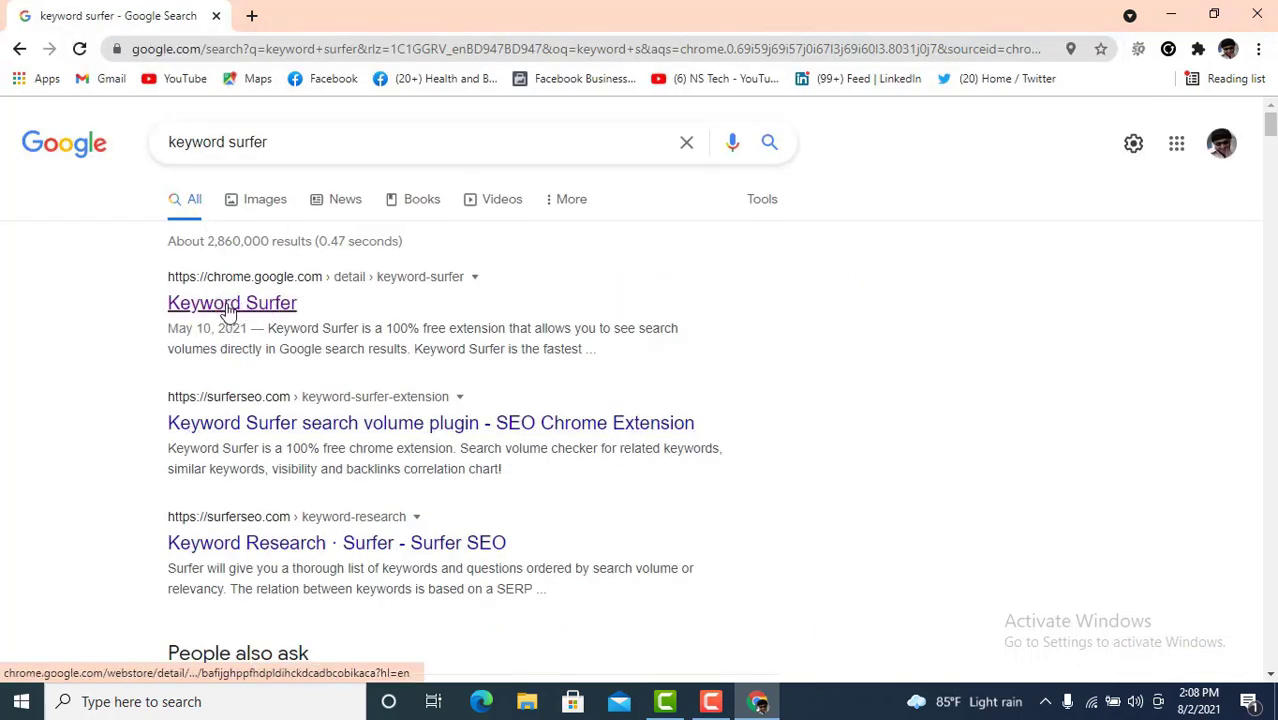
- Open the Keyword Surfer Web Store listing in a new tab and add the extension to Chrome
left_click(215, 309)
right_click(215, 309)
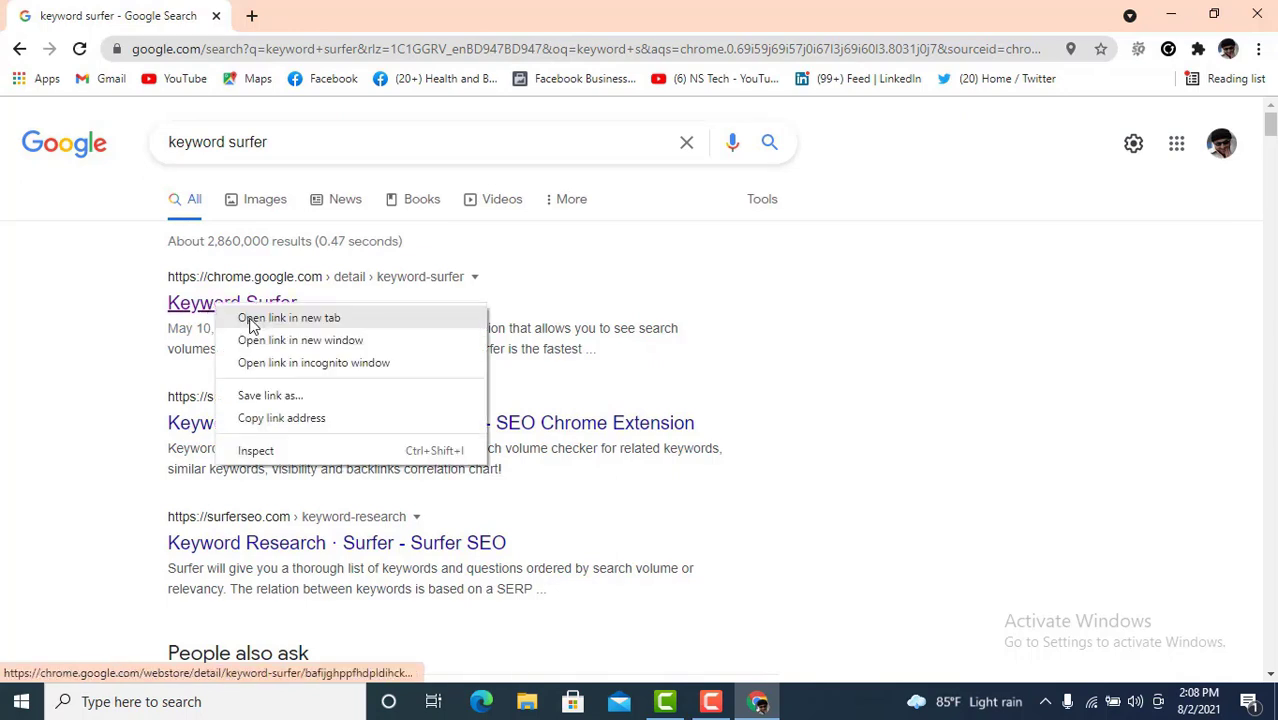
left_click(280, 326)
left_click(343, 18)
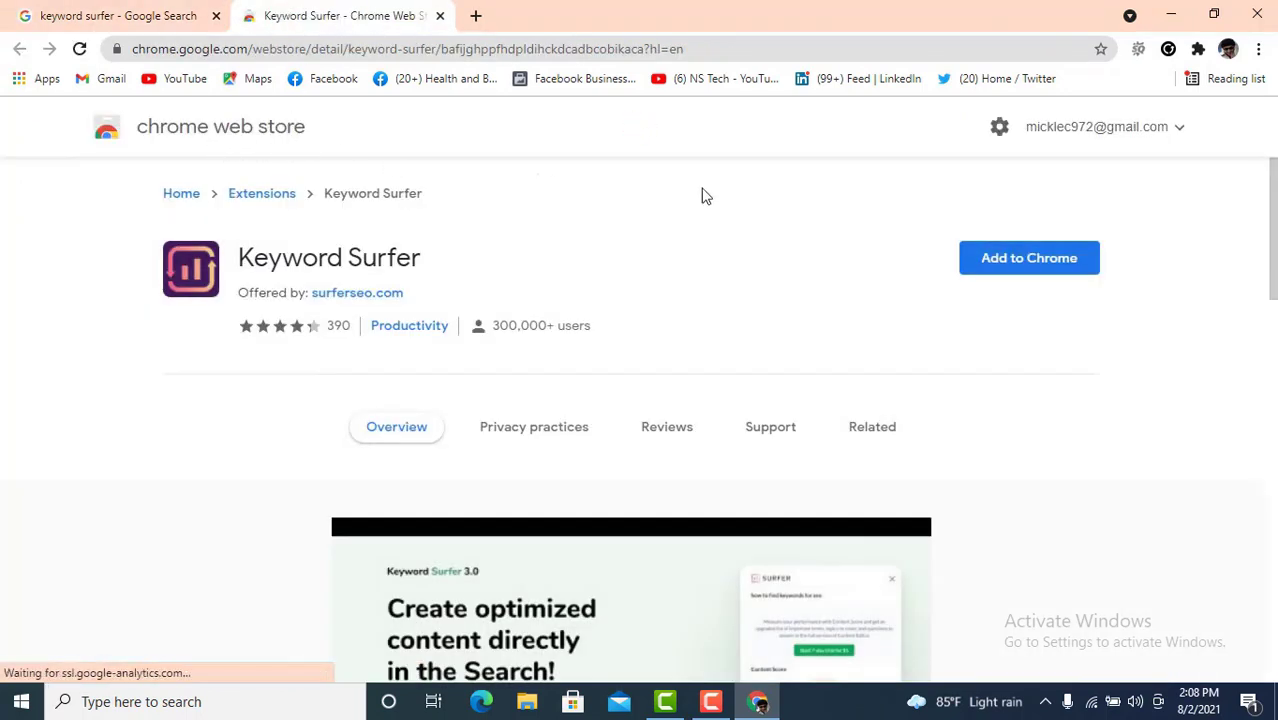
left_click(1052, 262)
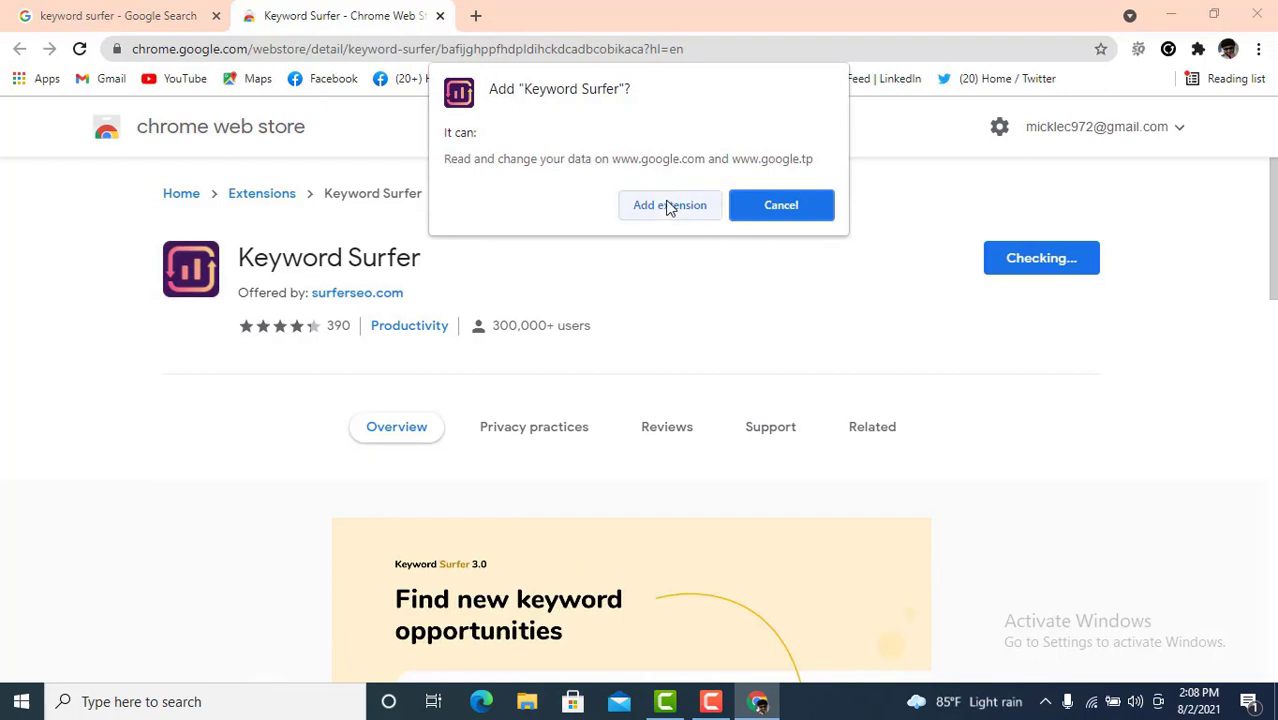
left_click(665, 210)
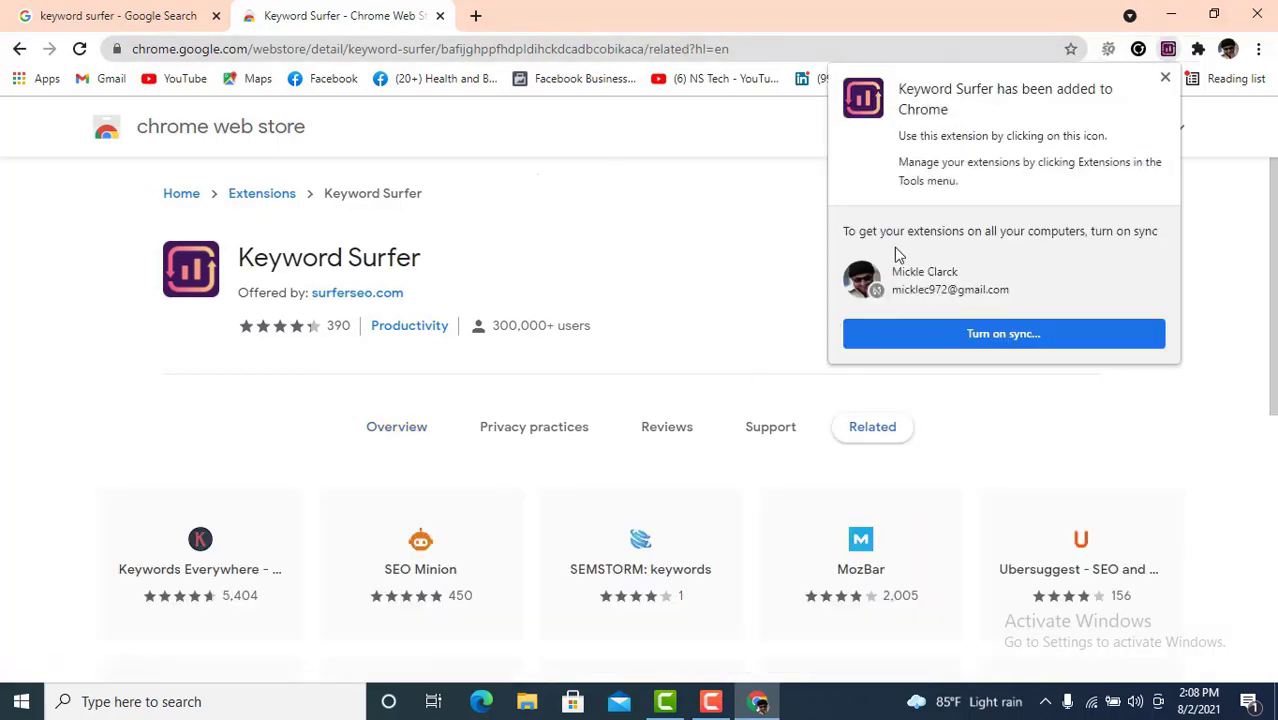
left_click(1165, 79)
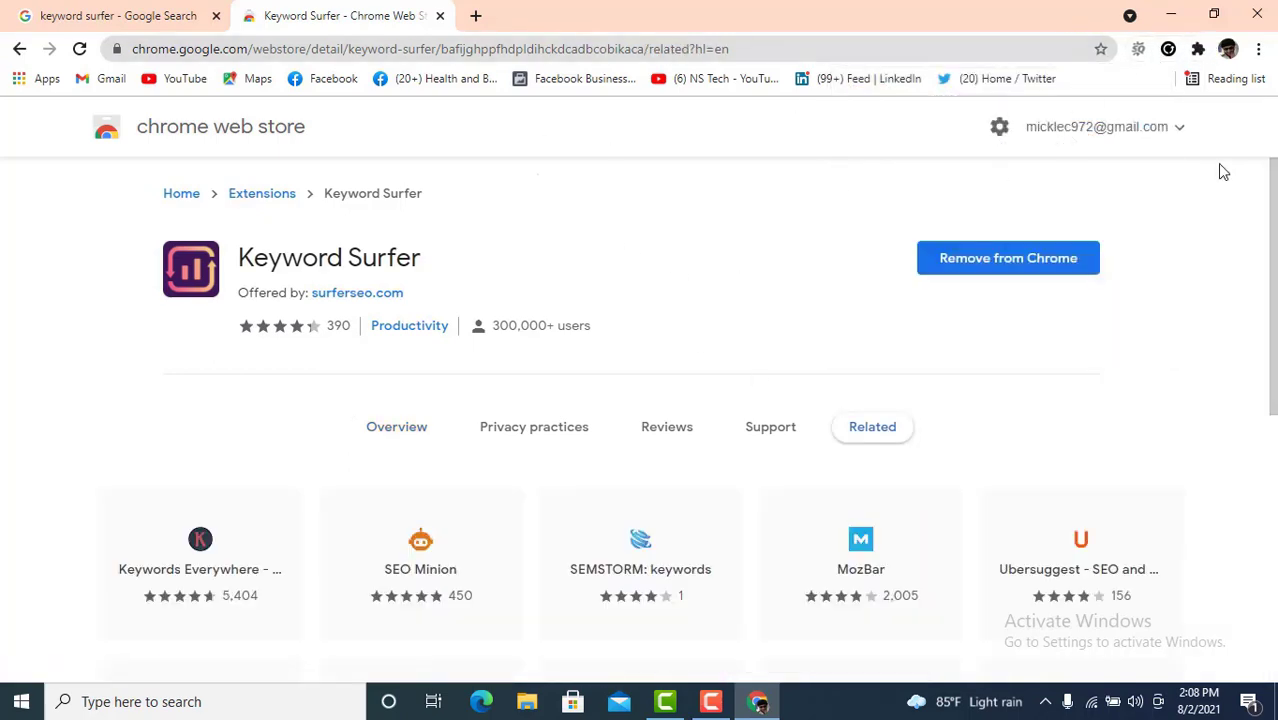
- Pin Keyword Surfer to the extensions toolbar and open a fresh new tab
left_click(1198, 49)
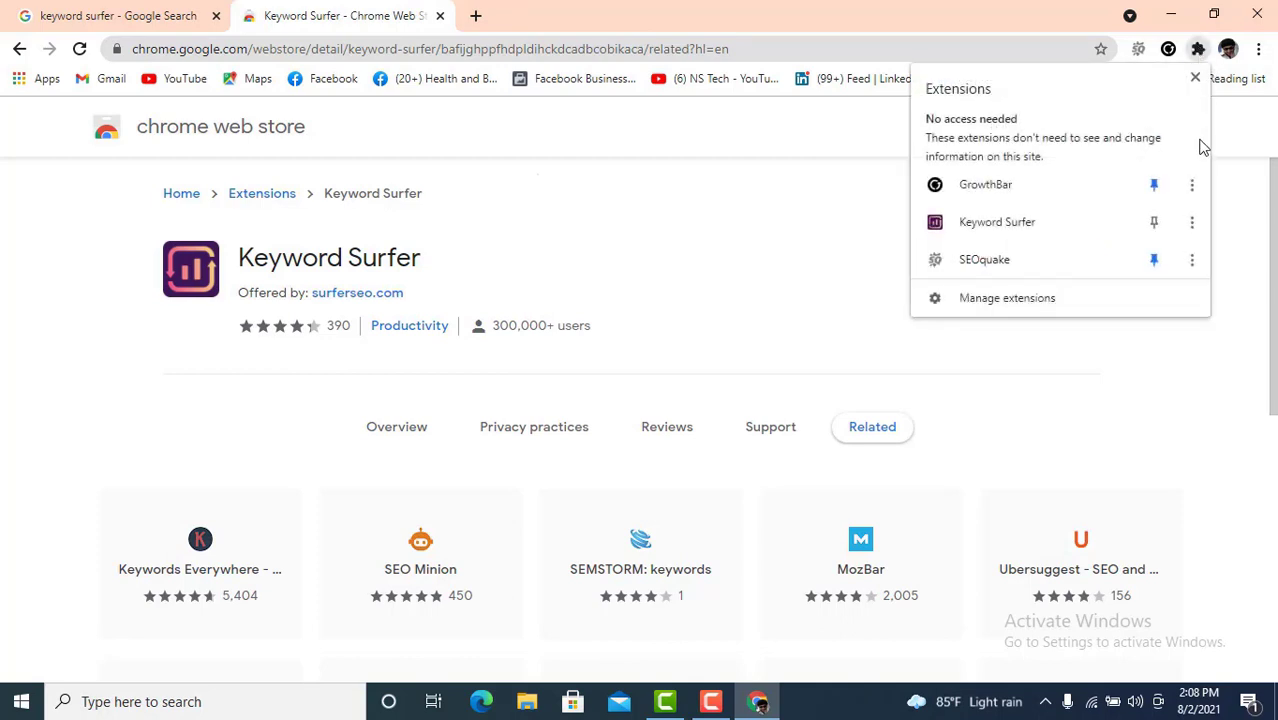
left_click(1156, 224)
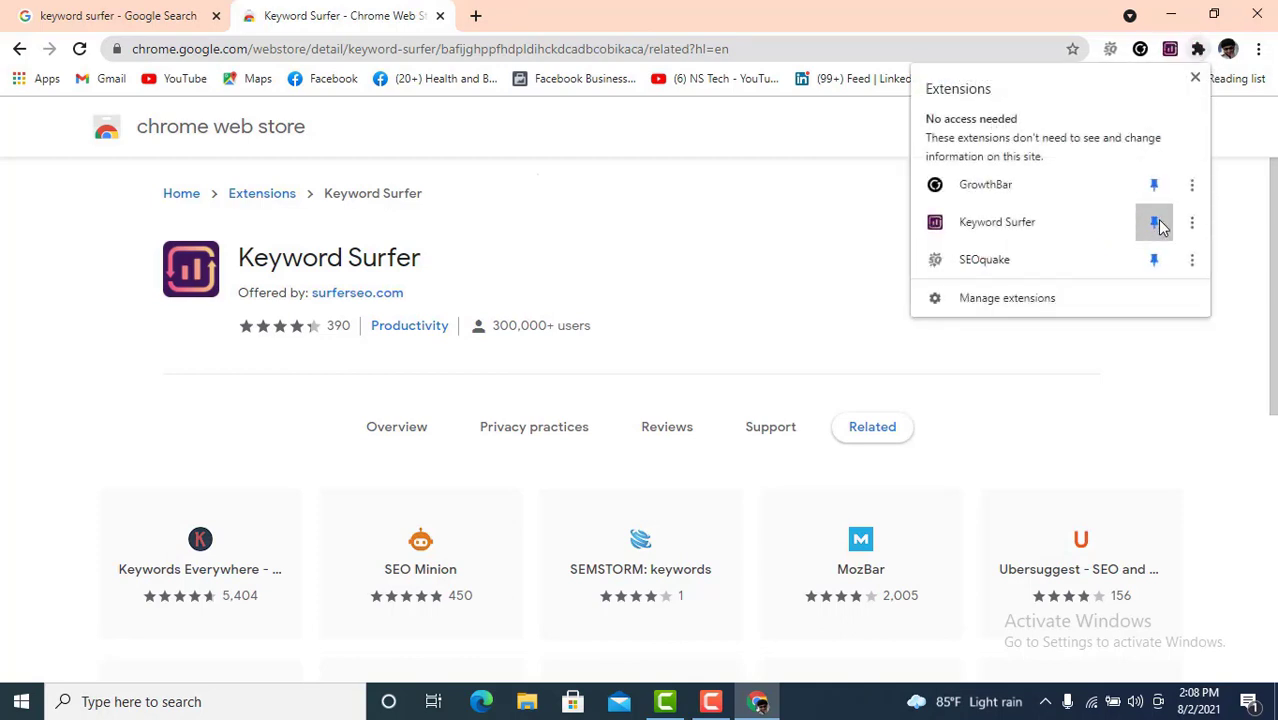
left_click(825, 262)
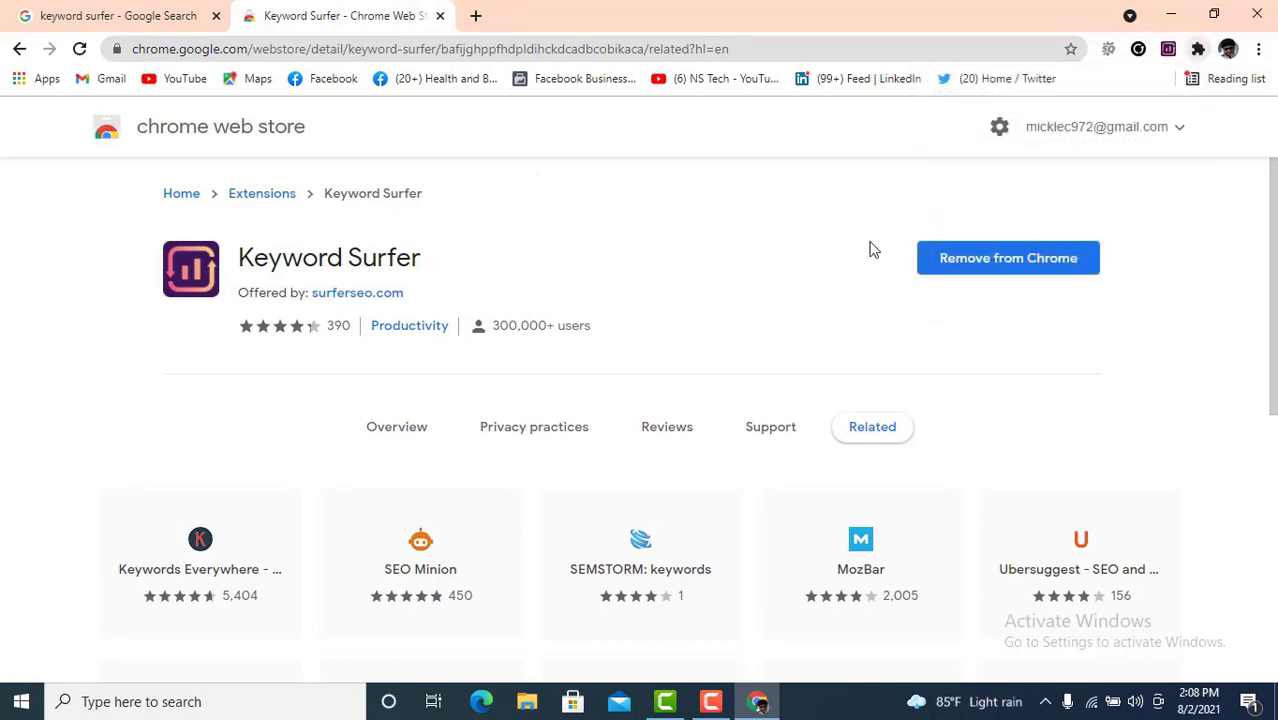
left_click(476, 16)
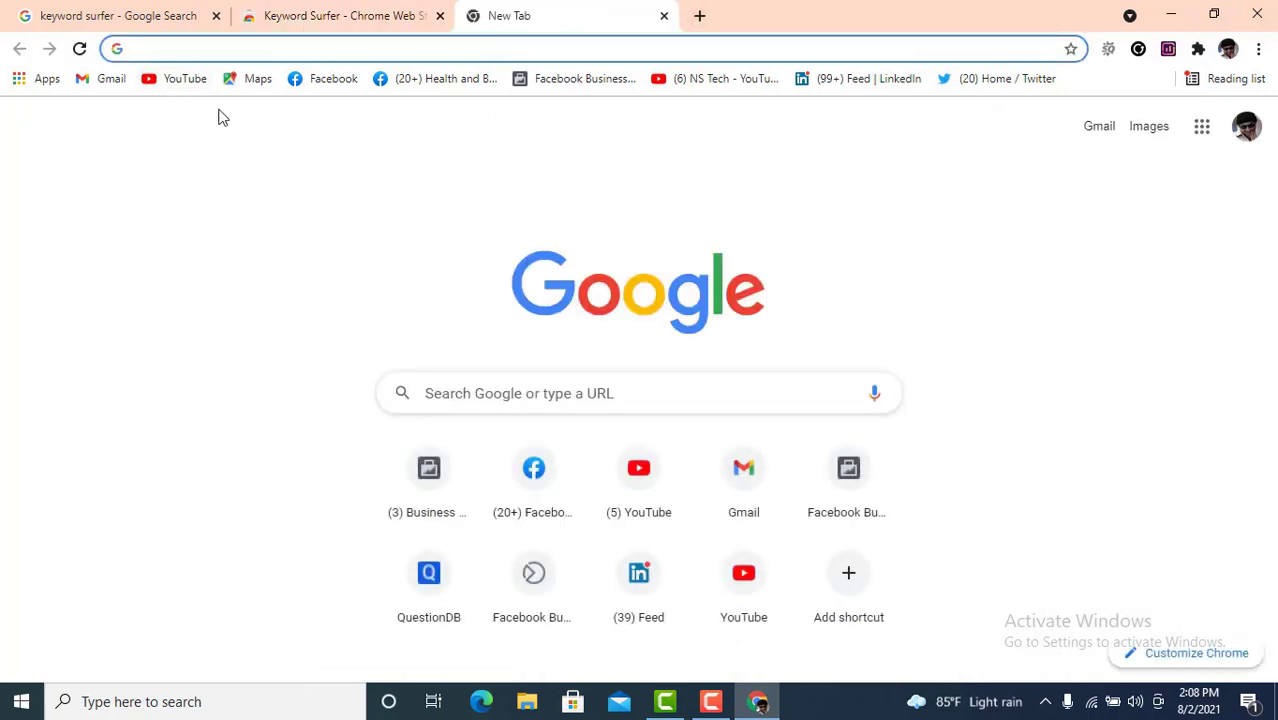
- Search Google for 'digital marketing' and review Keyword Surfer's 9,900 volume, $0.26 CPC and keyword ideas
type("D")
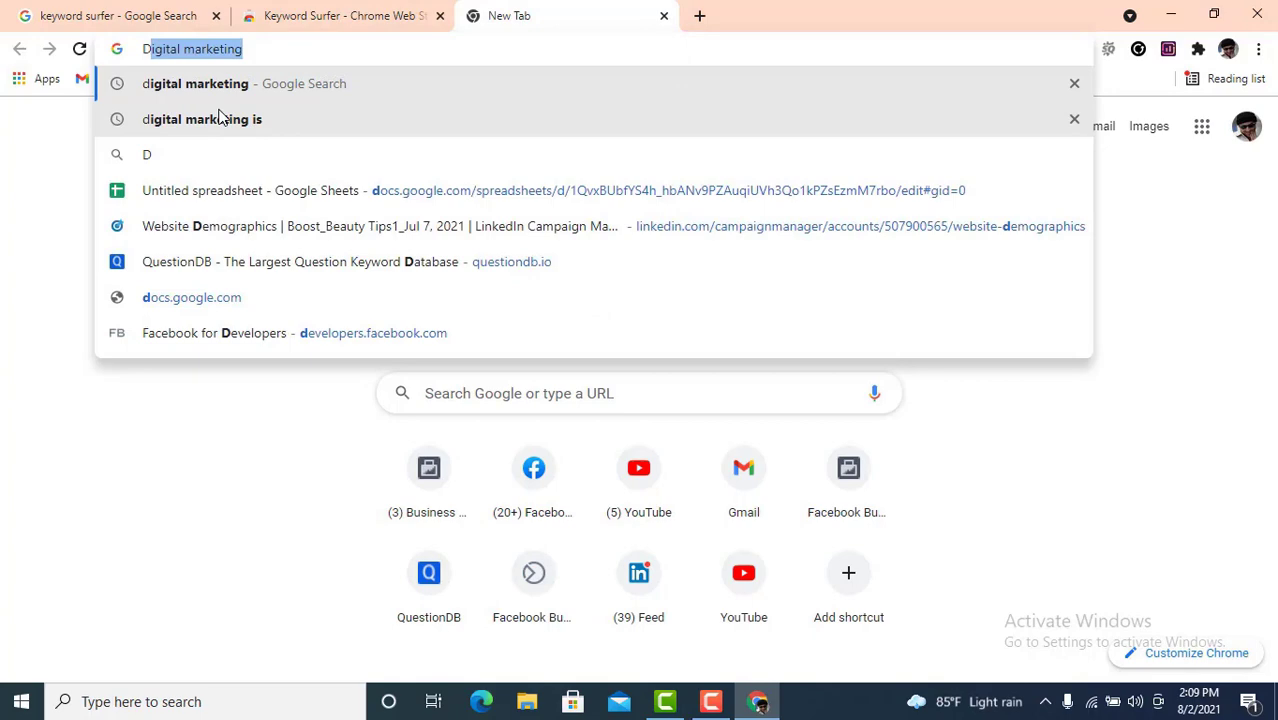
key("Return")
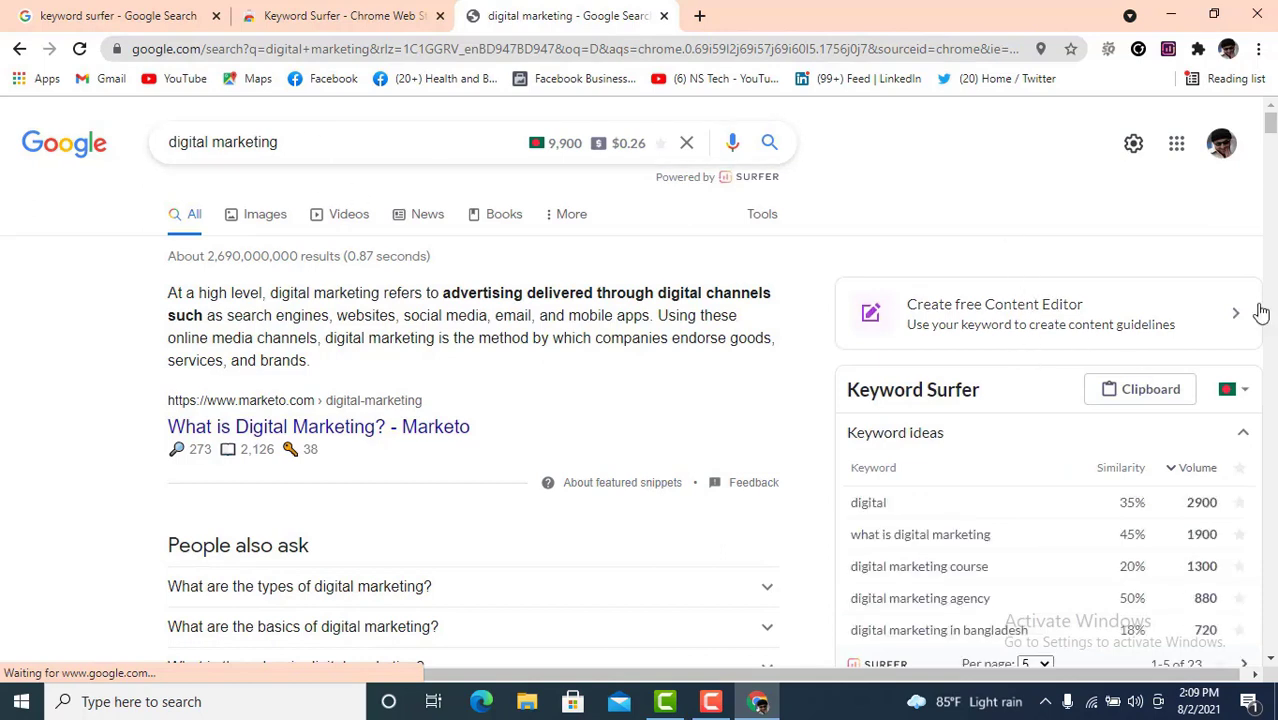
scroll(1130, 388, "down", 1)
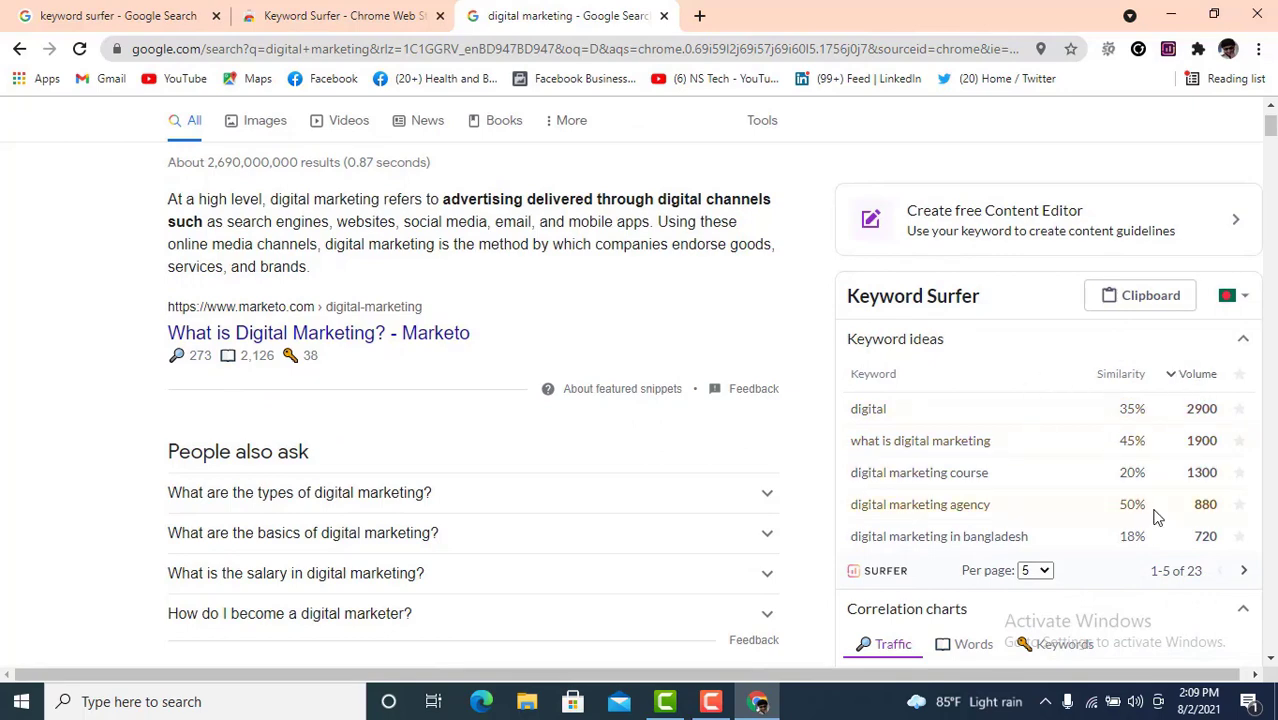
scroll(1127, 457, "up", 1)
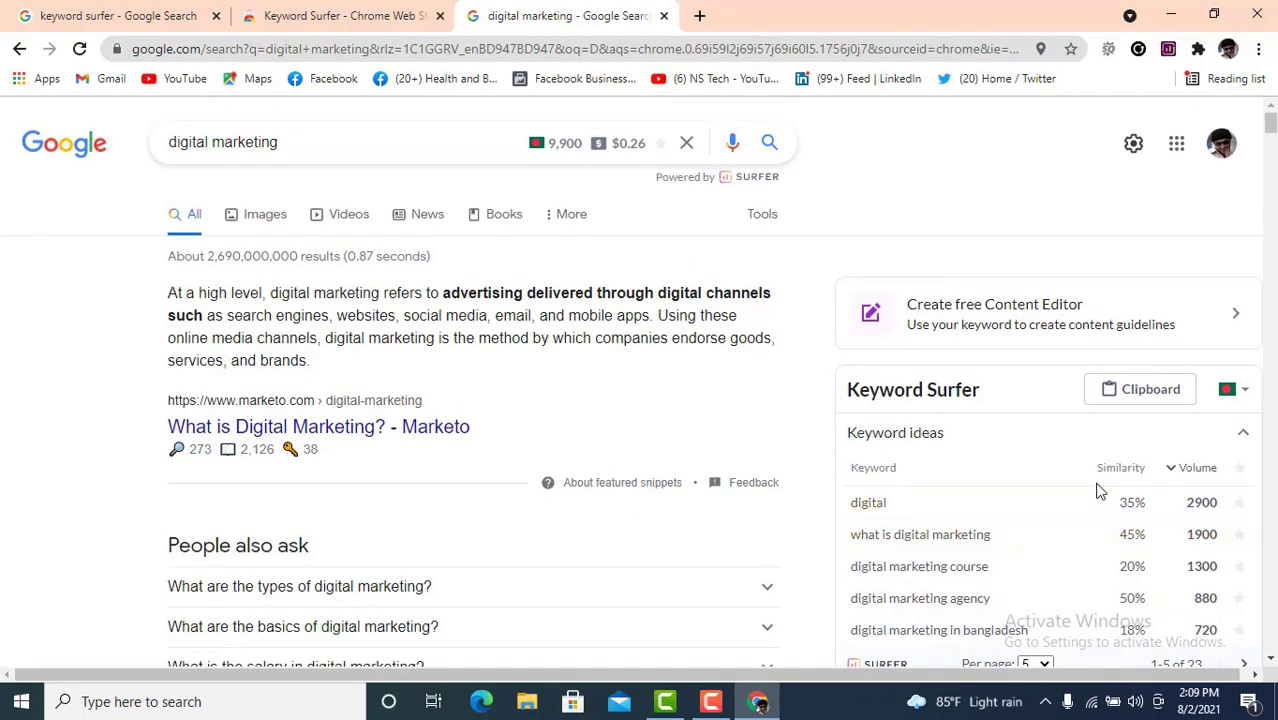
scroll(1070, 460, "down", 1)
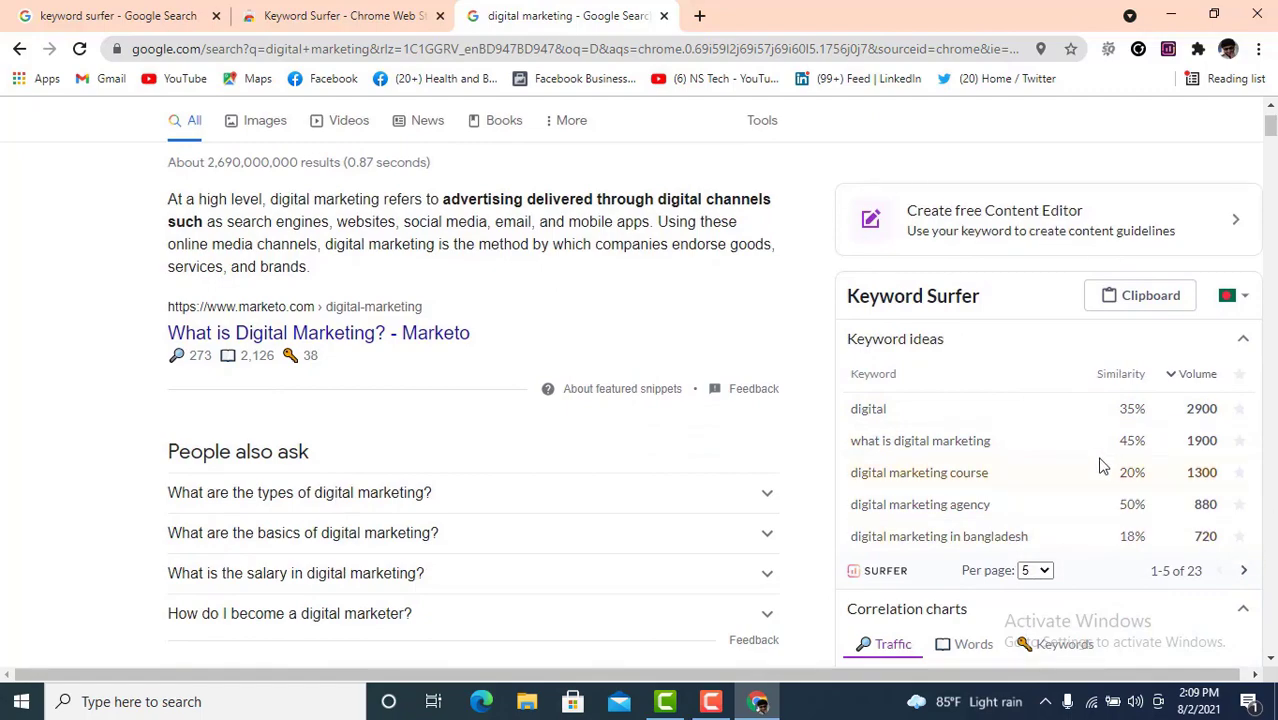
scroll(1100, 463, "down", 6)
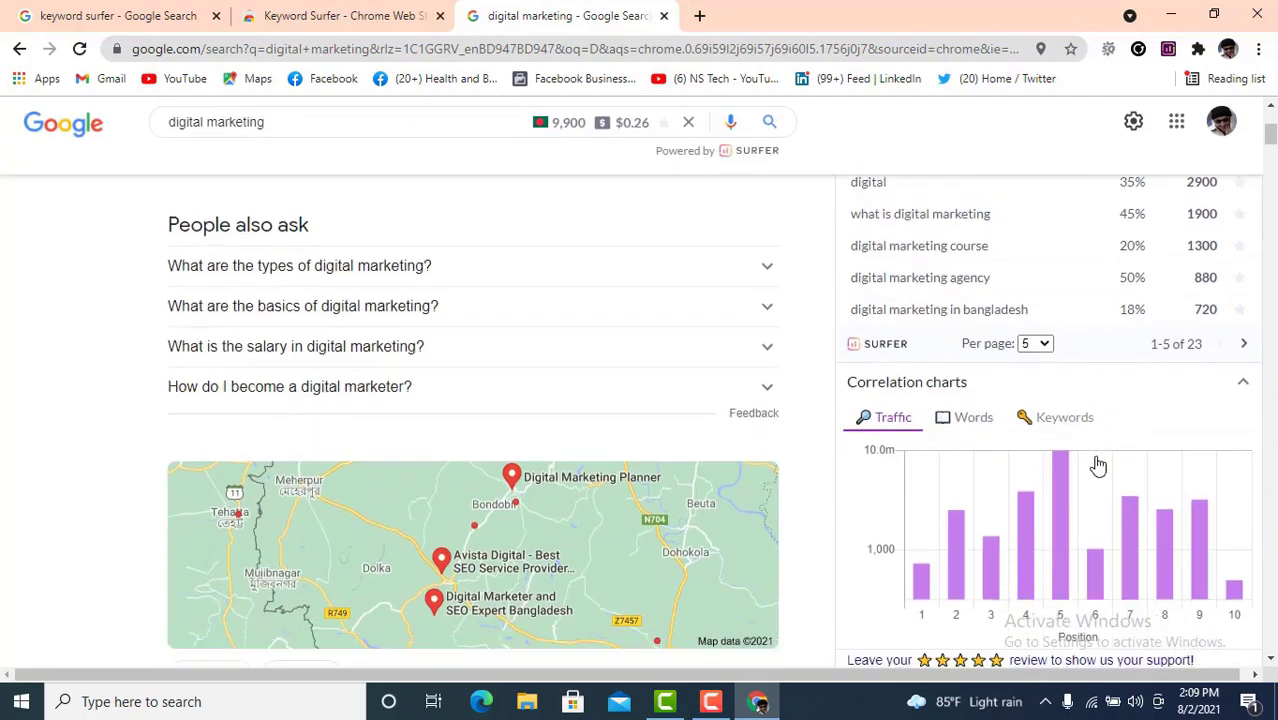
scroll(1092, 458, "up", 7)
scroll(1090, 455, "down", 1)
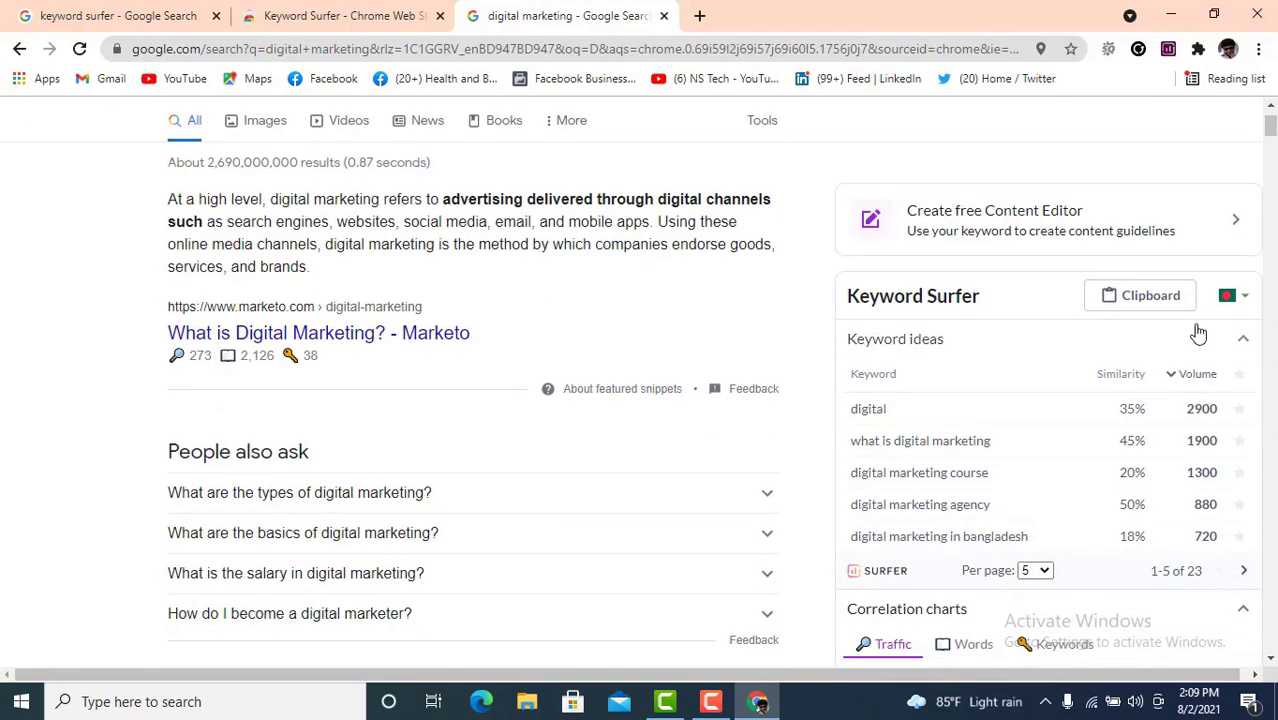
left_click(1243, 300)
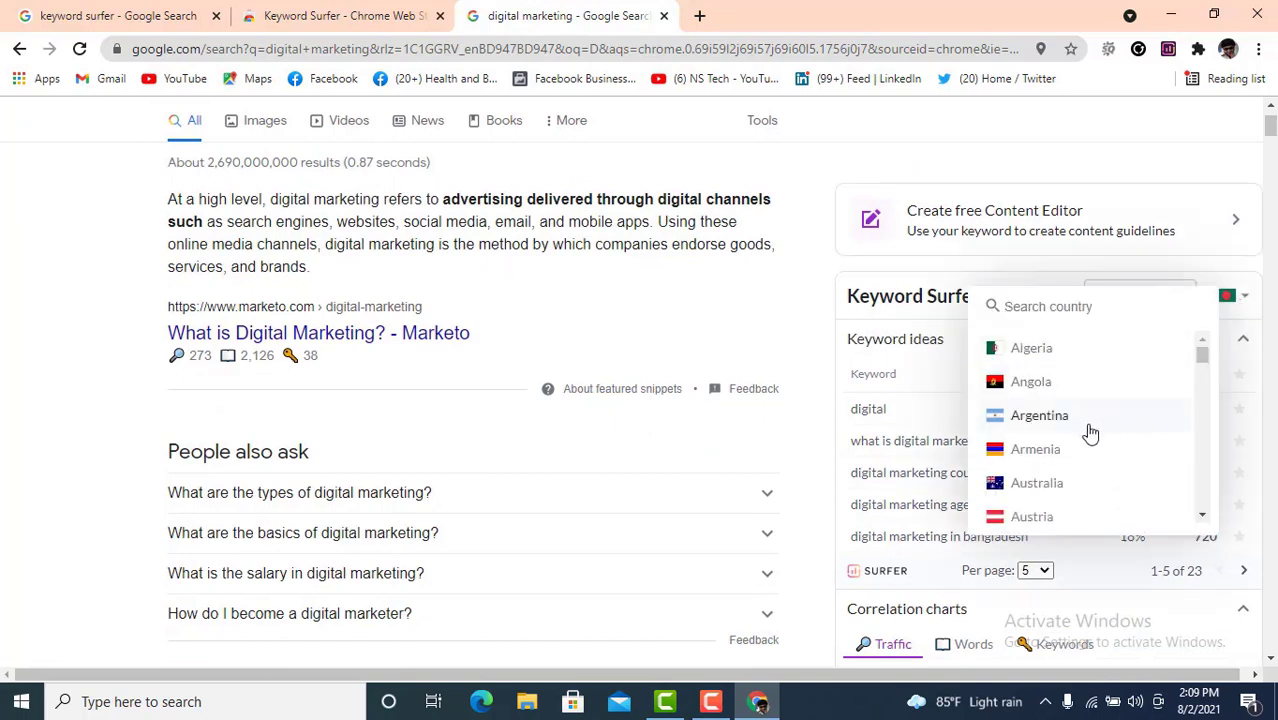
left_click(1174, 417)
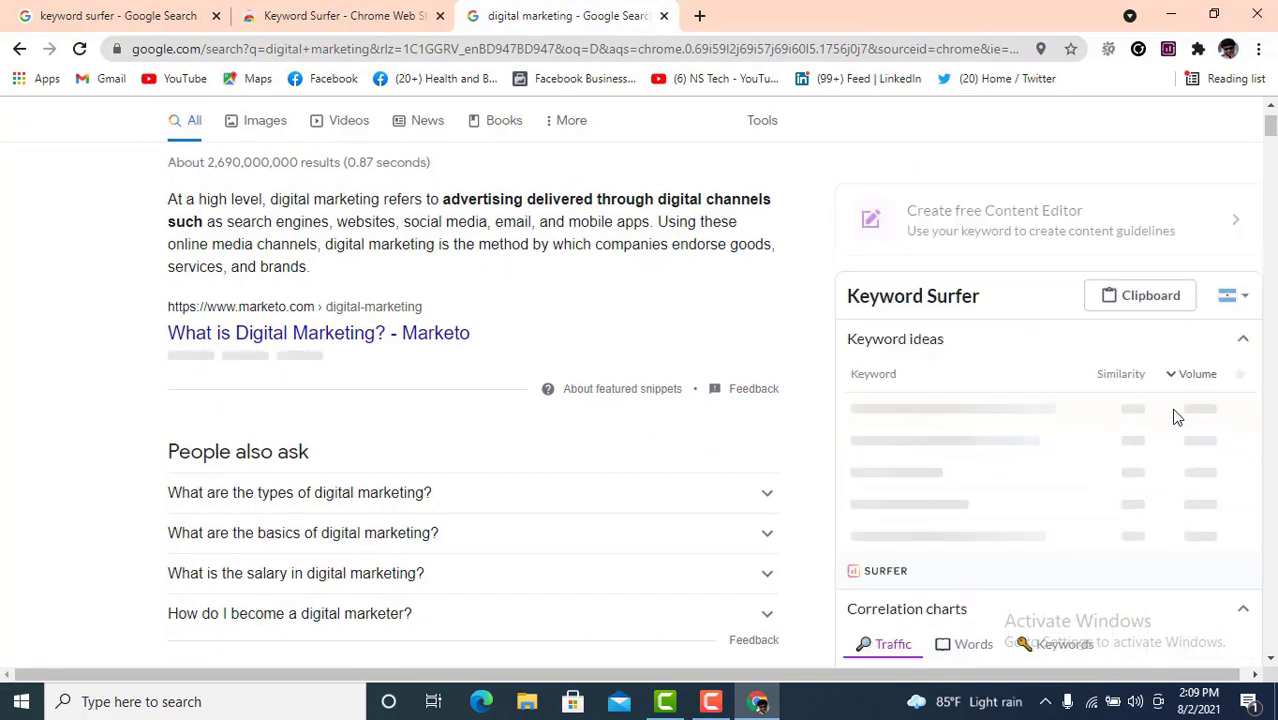
scroll(1148, 427, "down", 2)
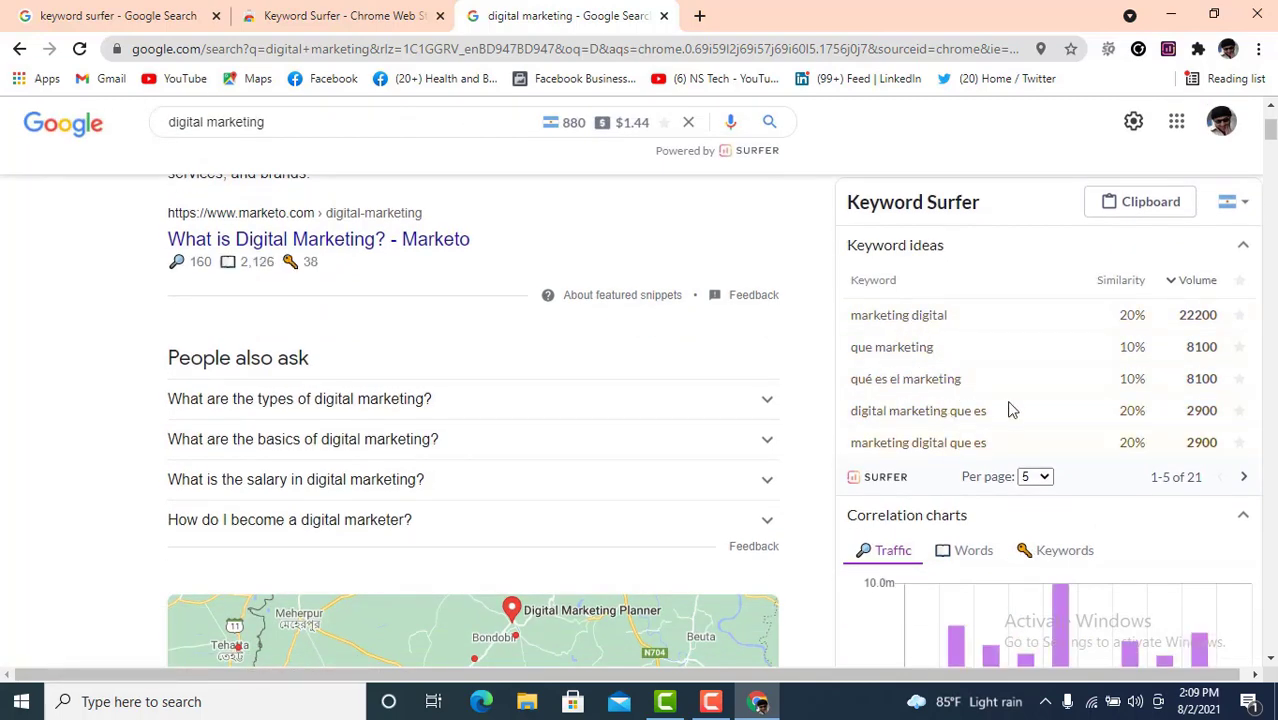
scroll(1113, 337, "up", 2)
left_click(1243, 301)
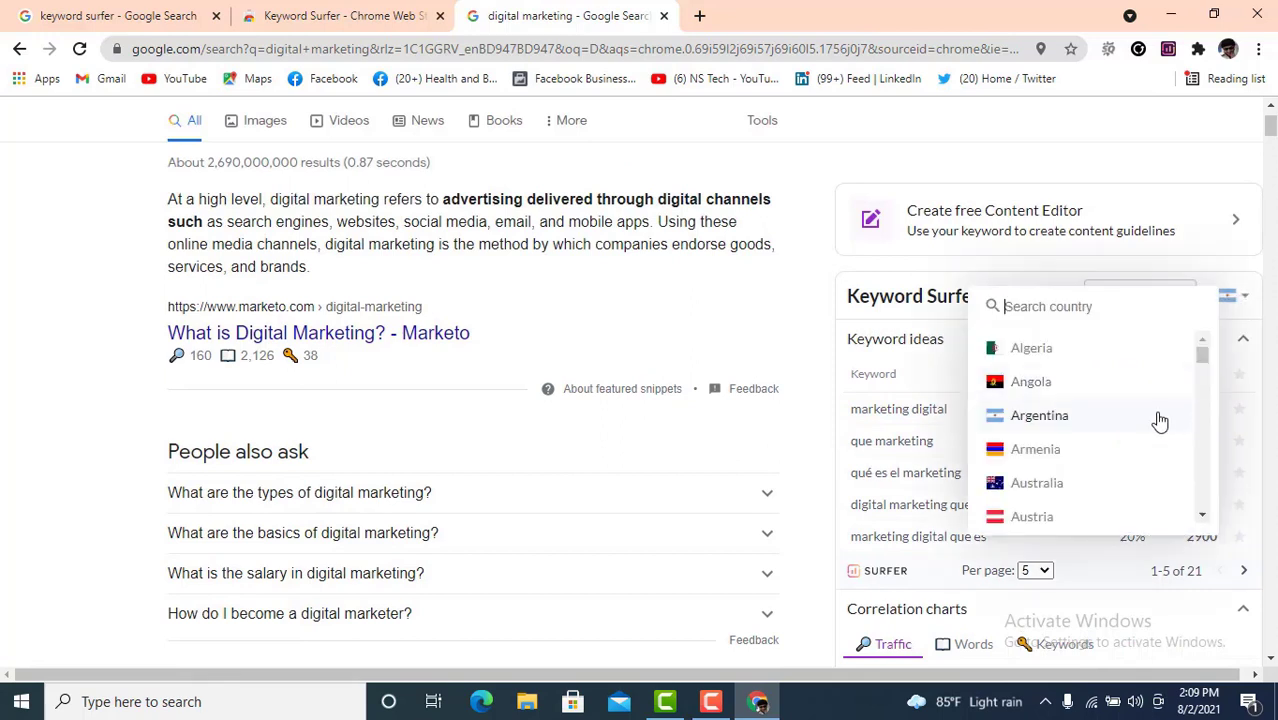
scroll(1075, 442, "down", 2)
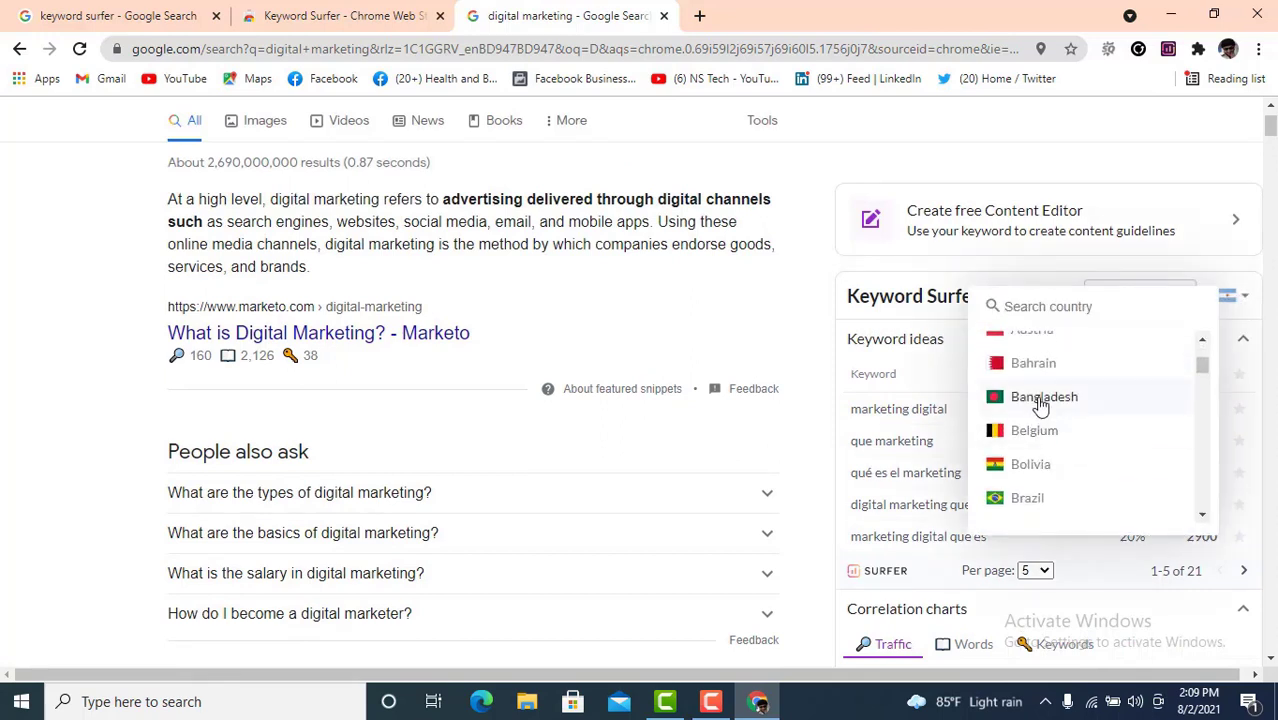
left_click(1040, 397)
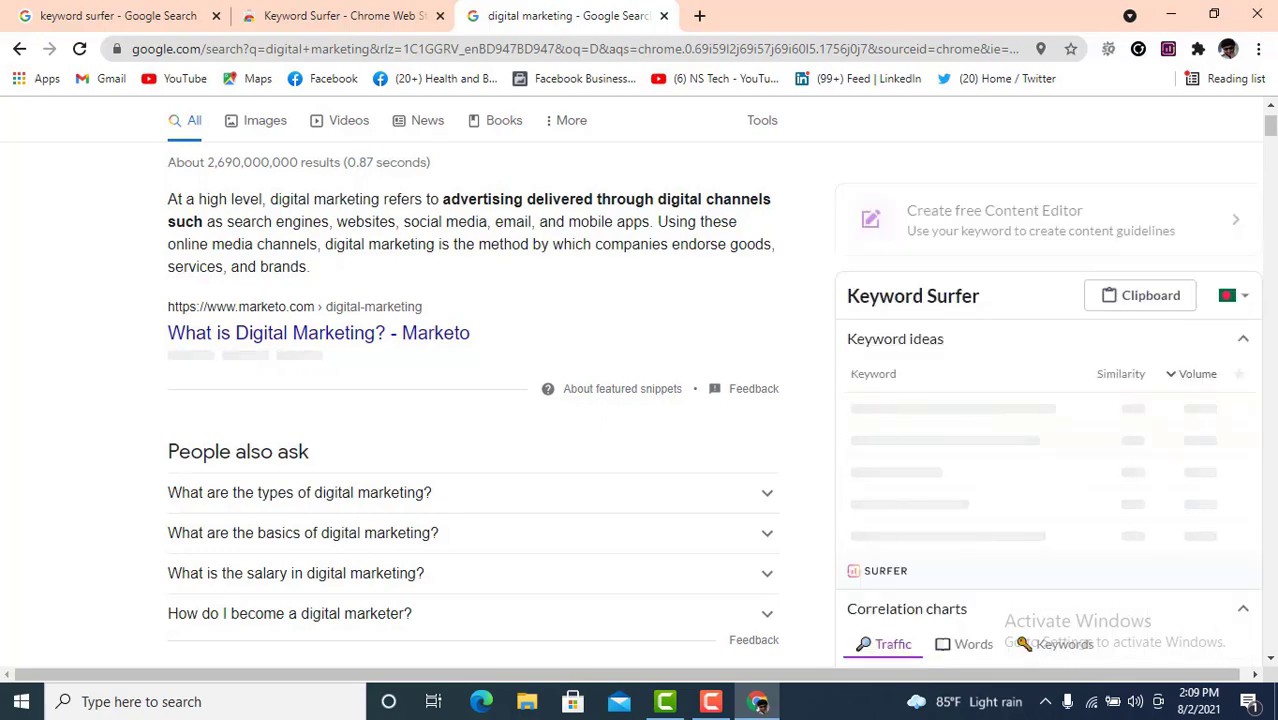
scroll(950, 417, "up", 2)
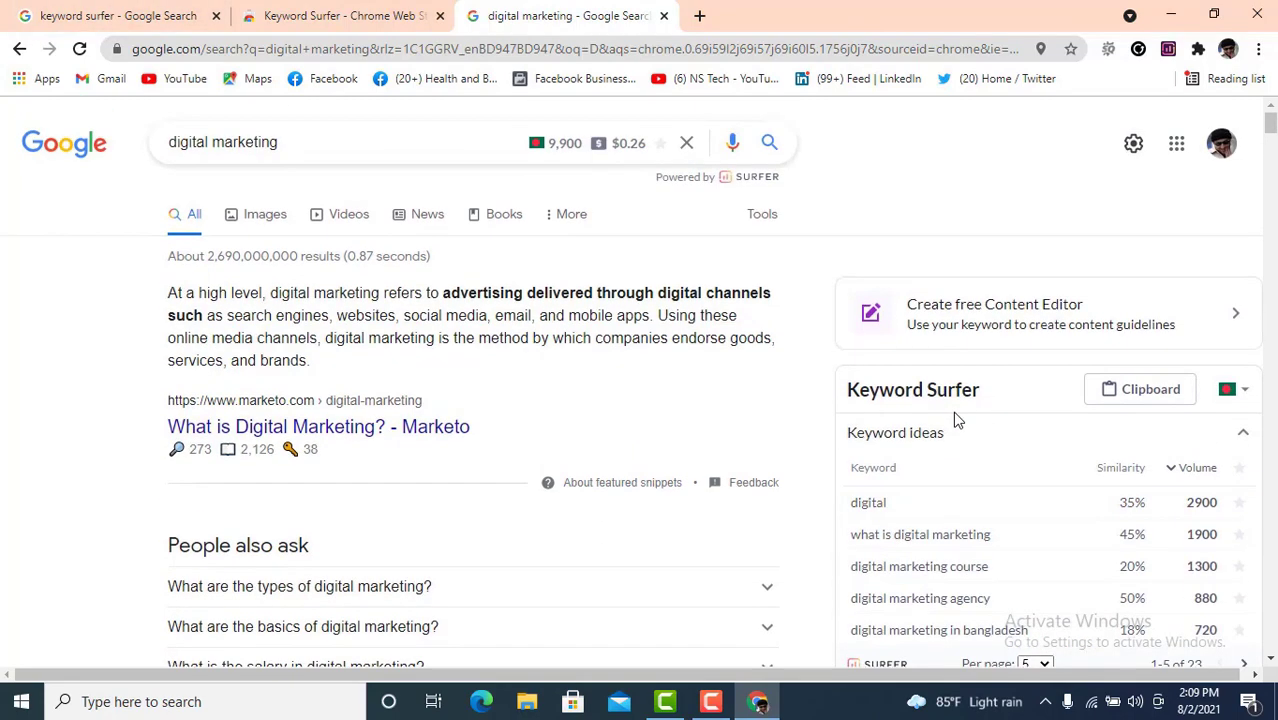
scroll(980, 425, "down", 2)
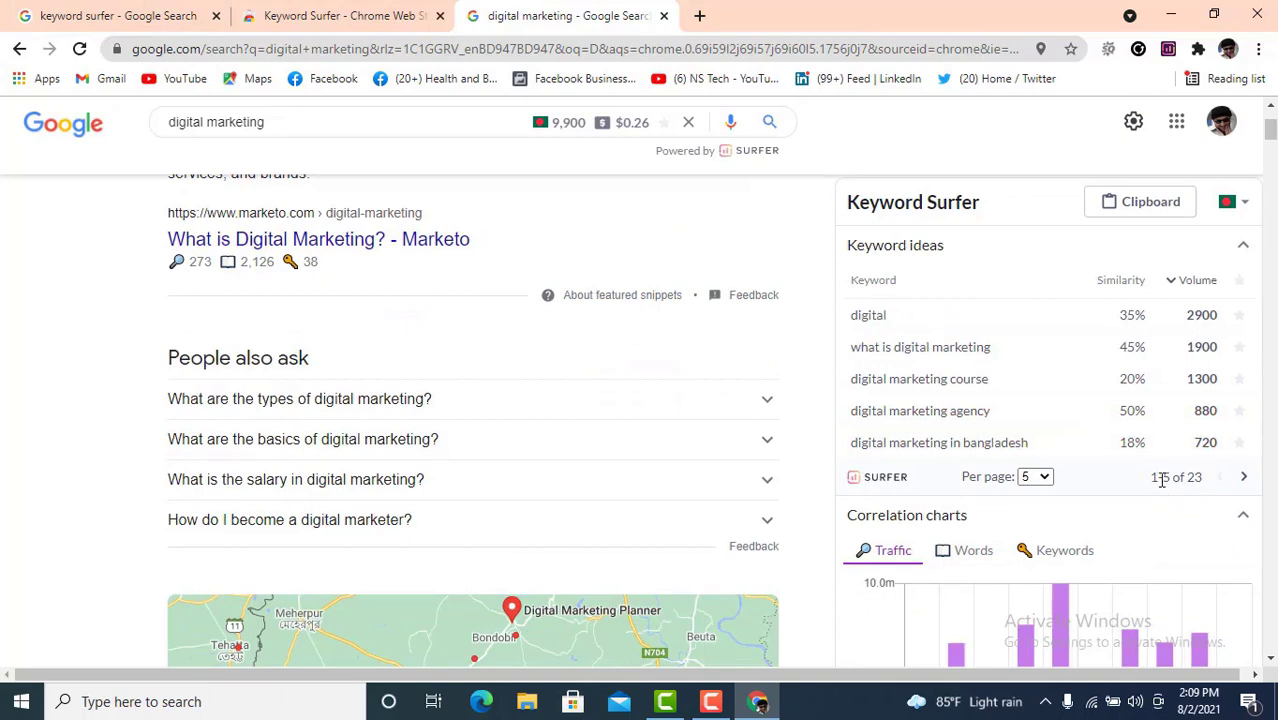
- Show keyword ideas 6–10 of 23, then highlight the $0.26 cost-per-click figure
left_click(1243, 480)
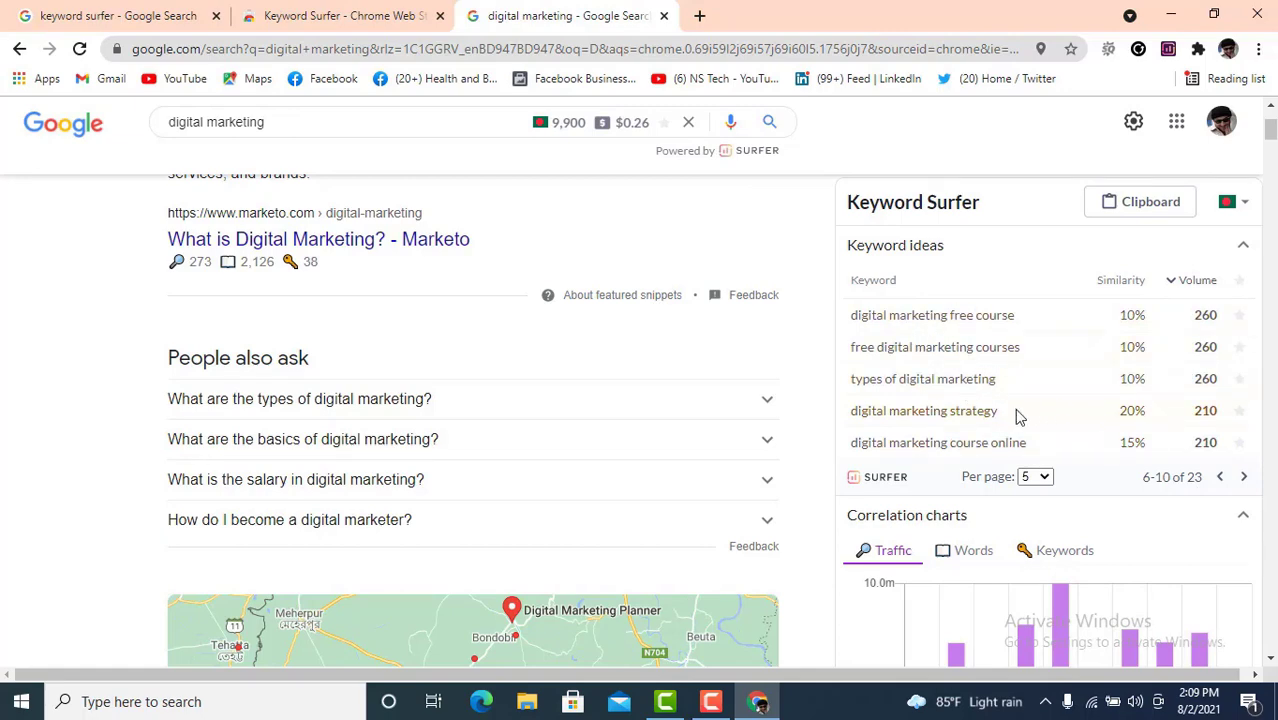
scroll(1014, 414, "up", 1)
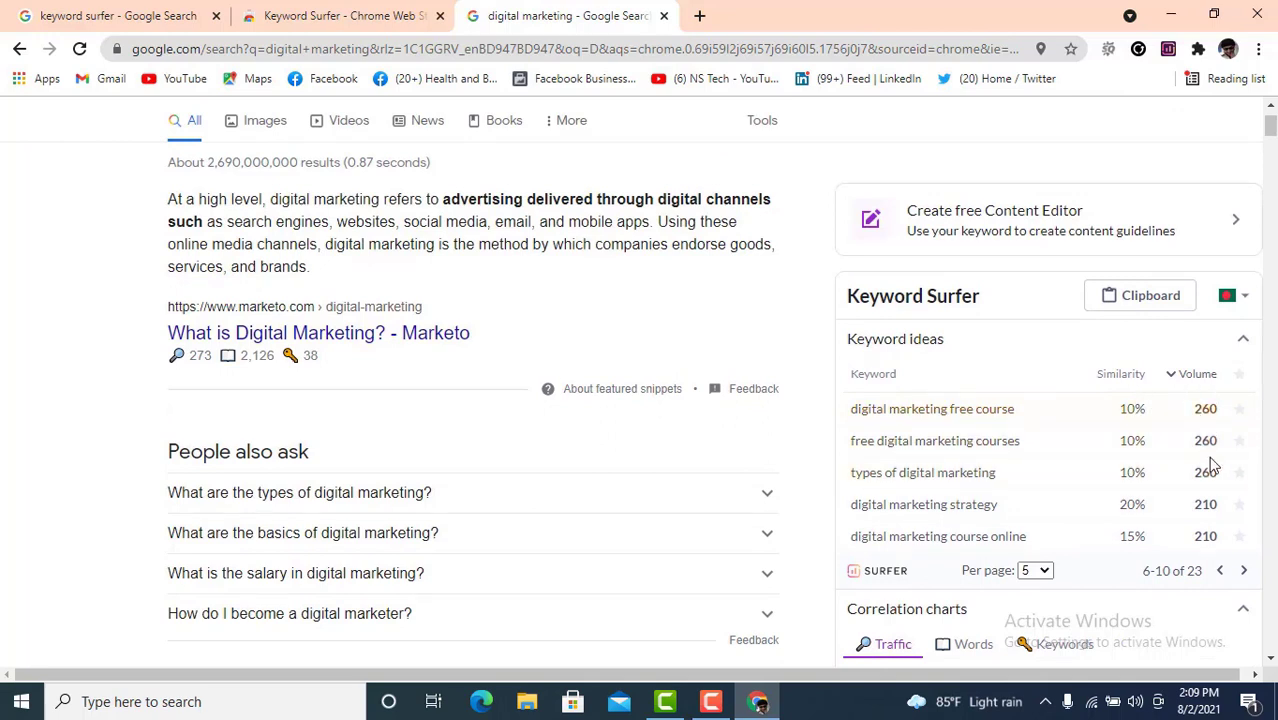
scroll(1212, 465, "up", 1)
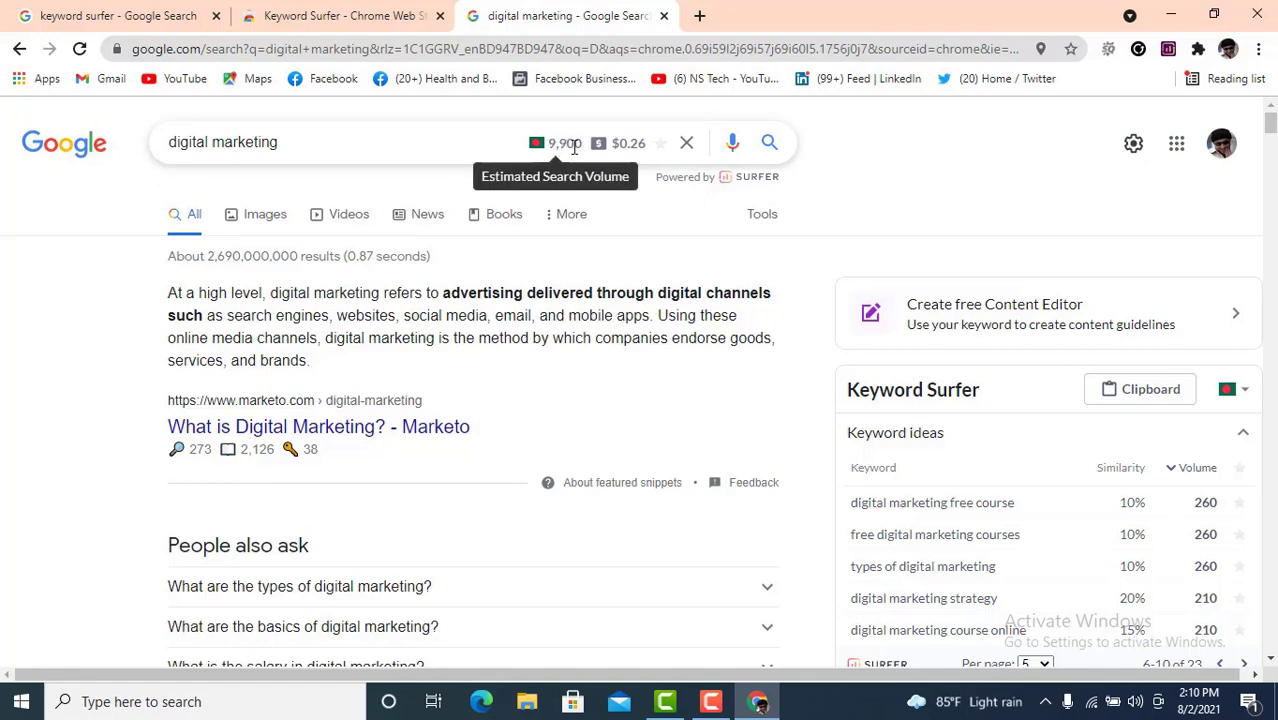
left_click_drag(645, 143, 614, 143)
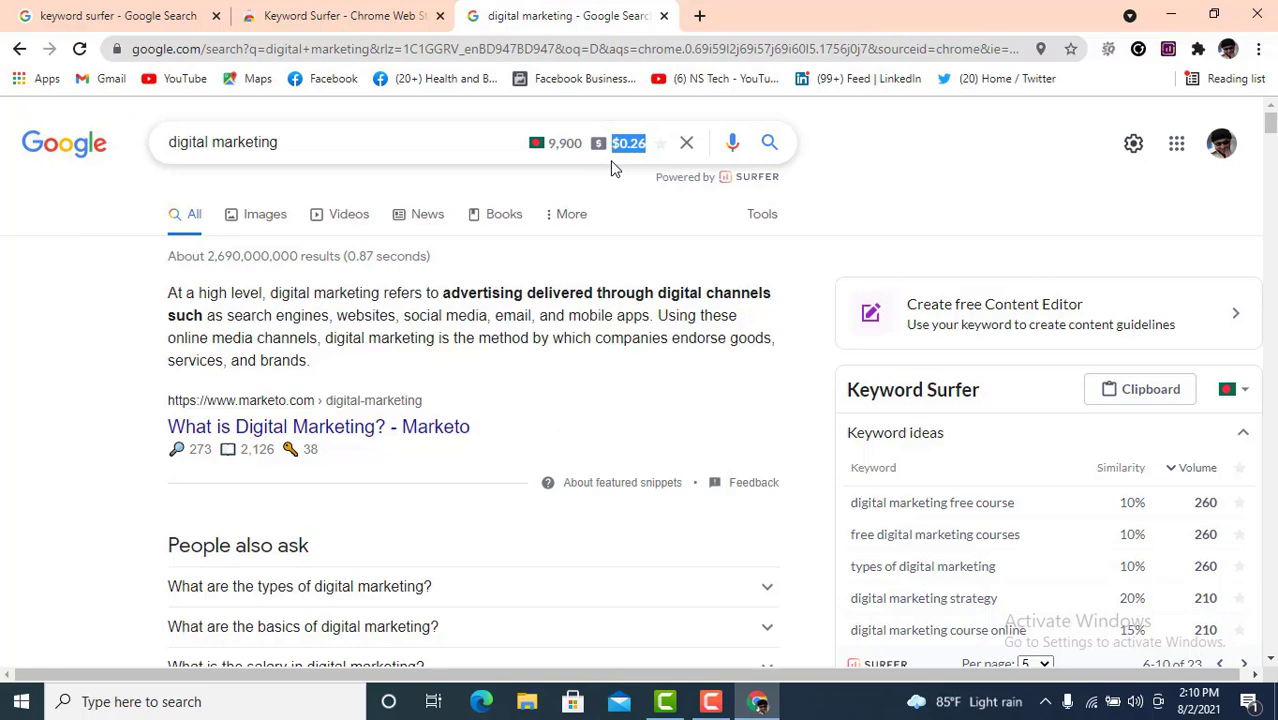
left_click(627, 146)
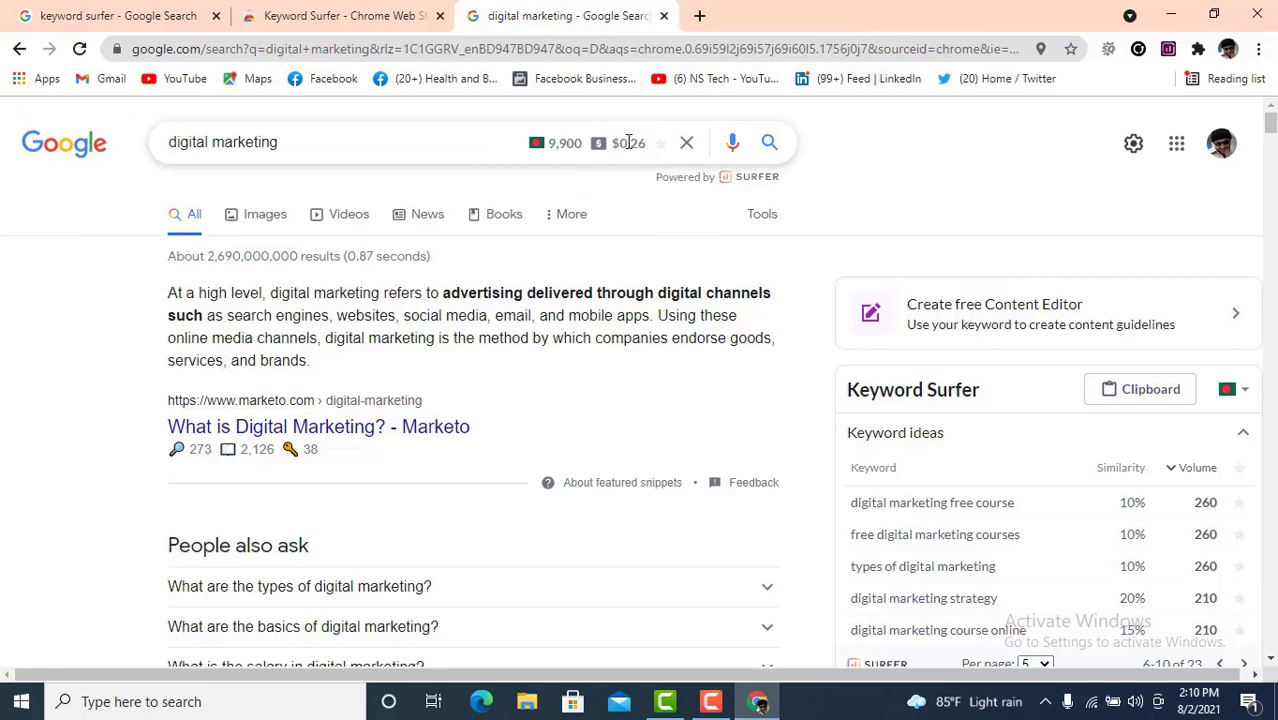
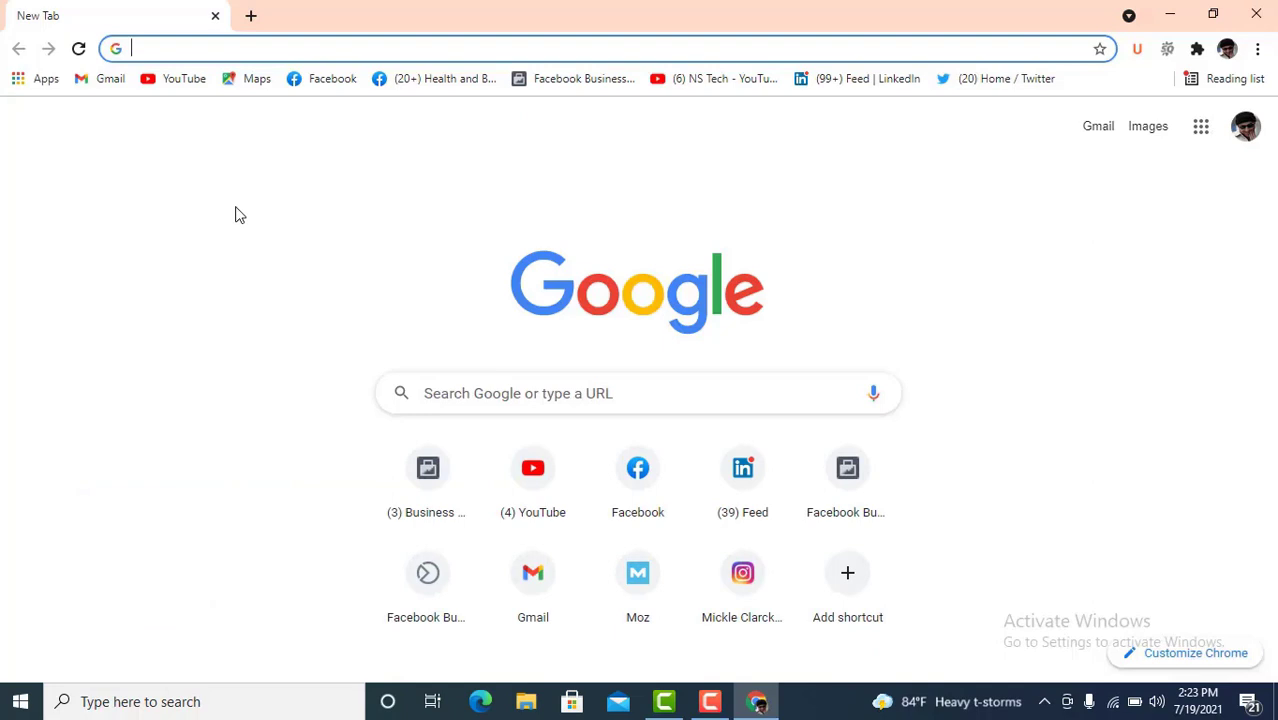
- Search Google for 'keyword revealer' and open the keywordrevealer.com result
type("keyw")
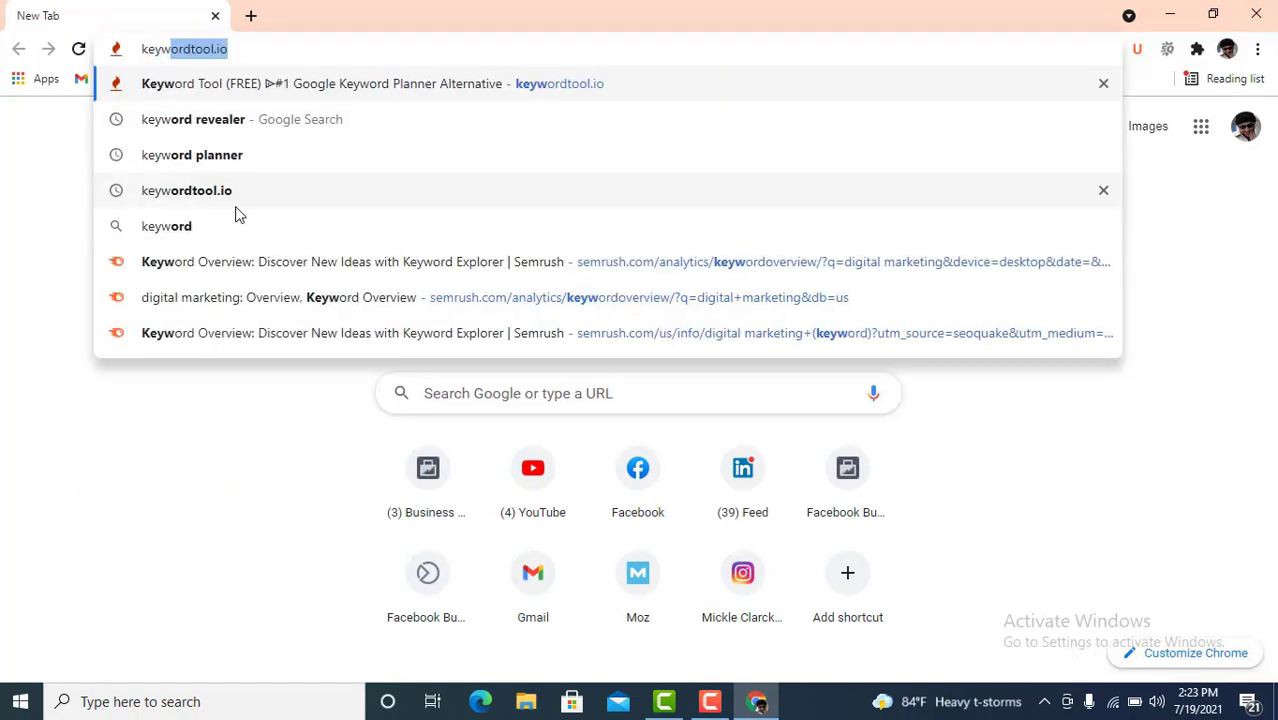
type("ord")
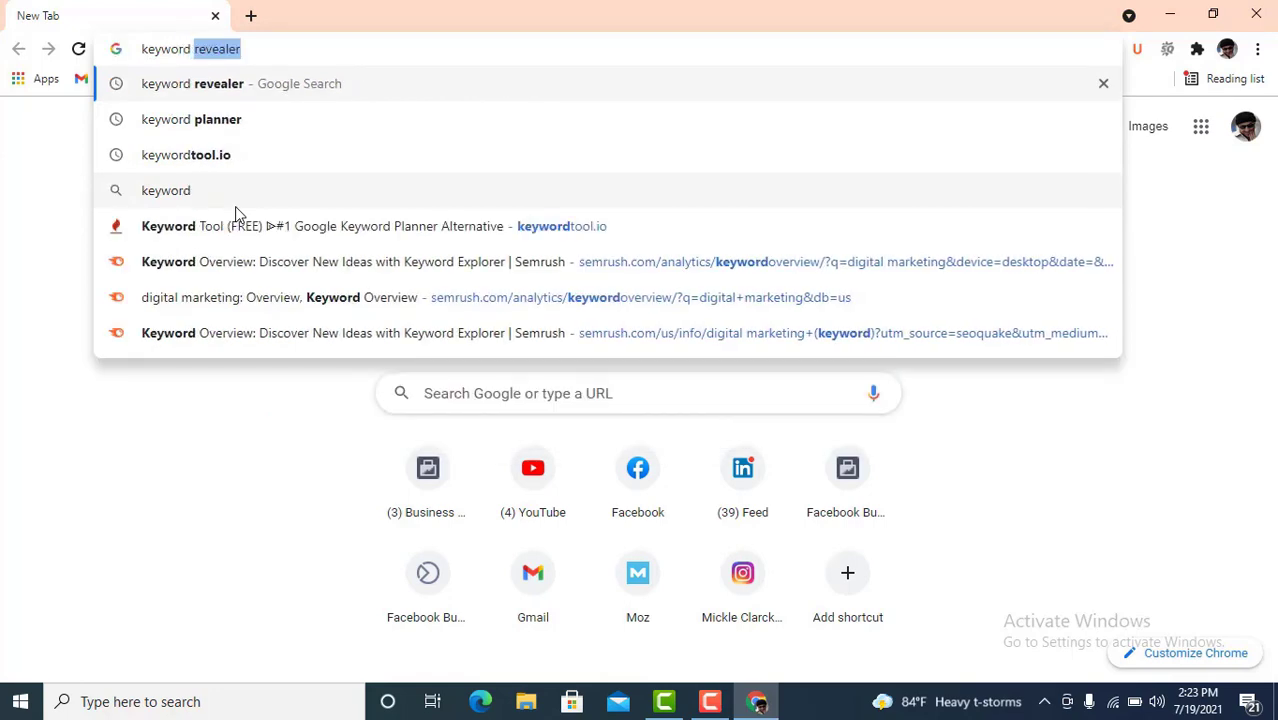
type(" rev")
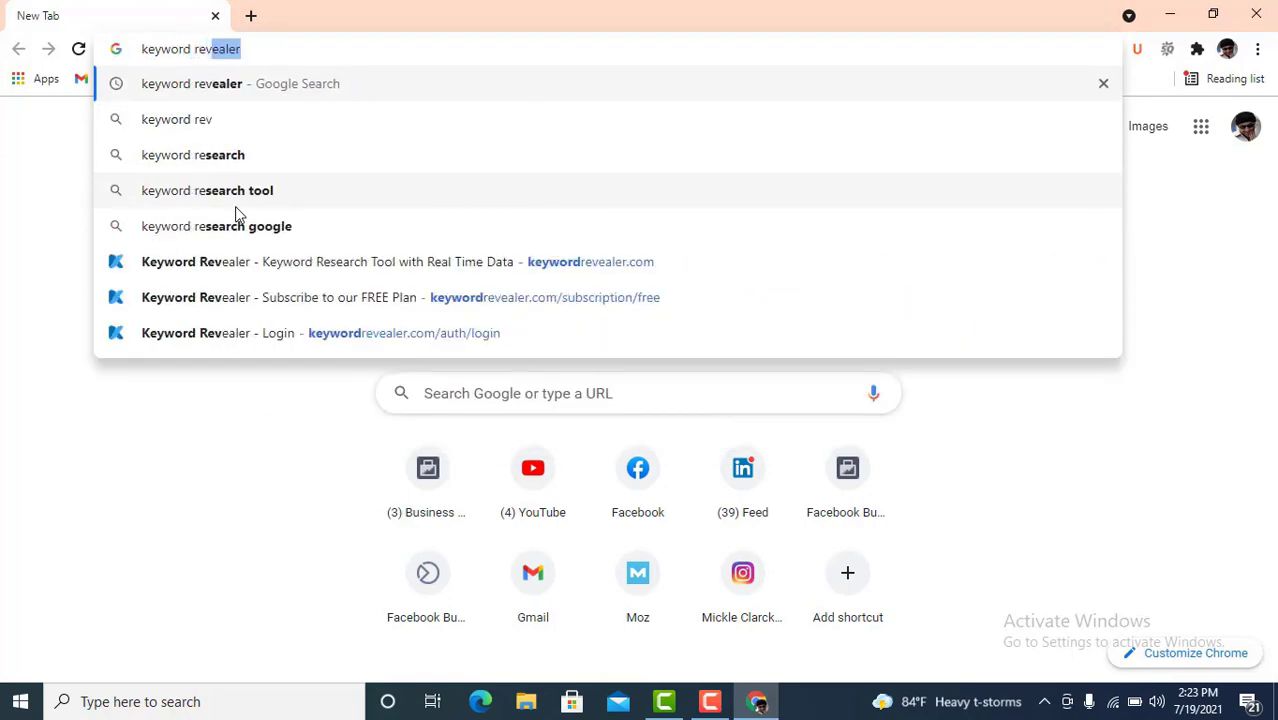
type("ealer")
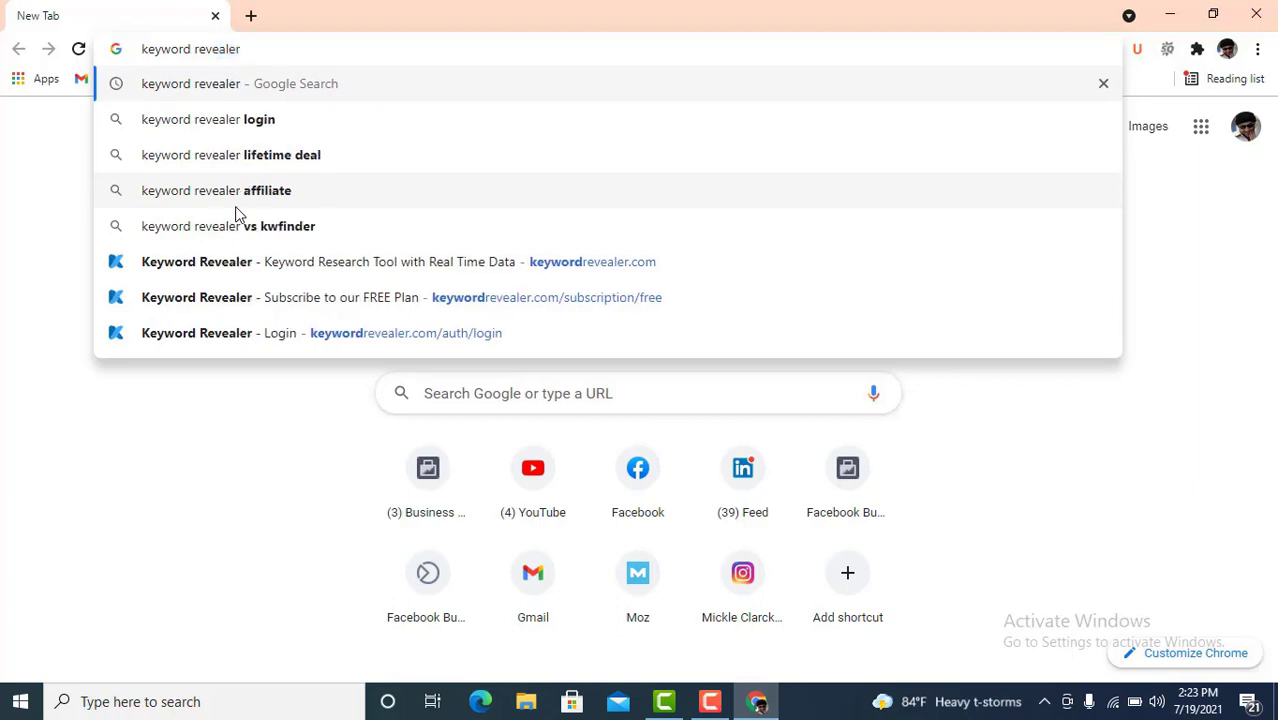
key("Return")
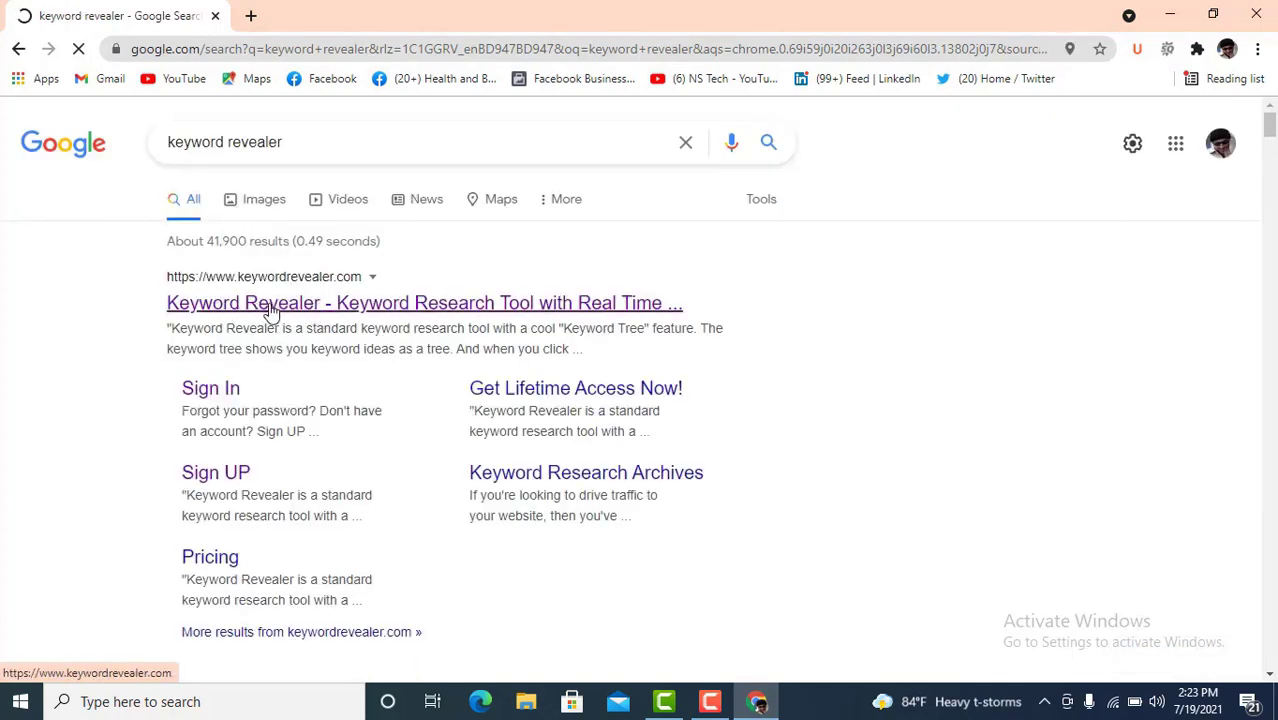
left_click(270, 314)
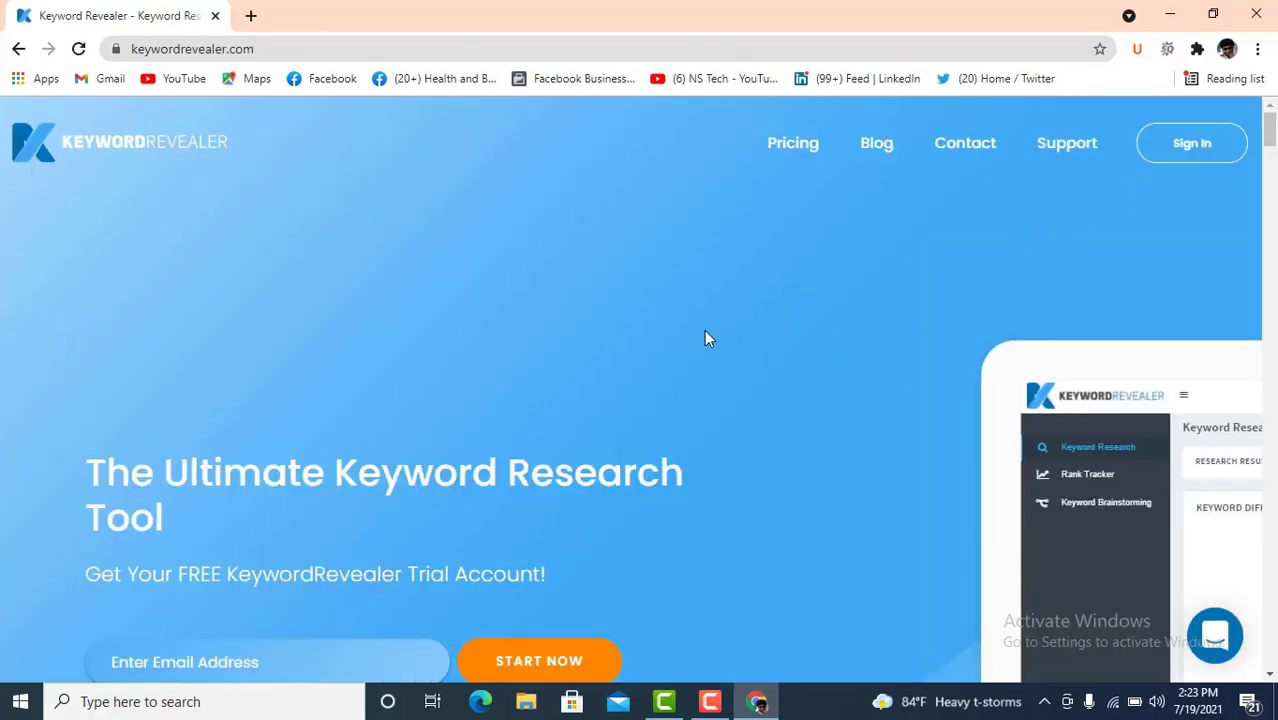
- Go from the Keyword Revealer login page to the free sign-up form and select its Email field
scroll(690, 352, "down", 2)
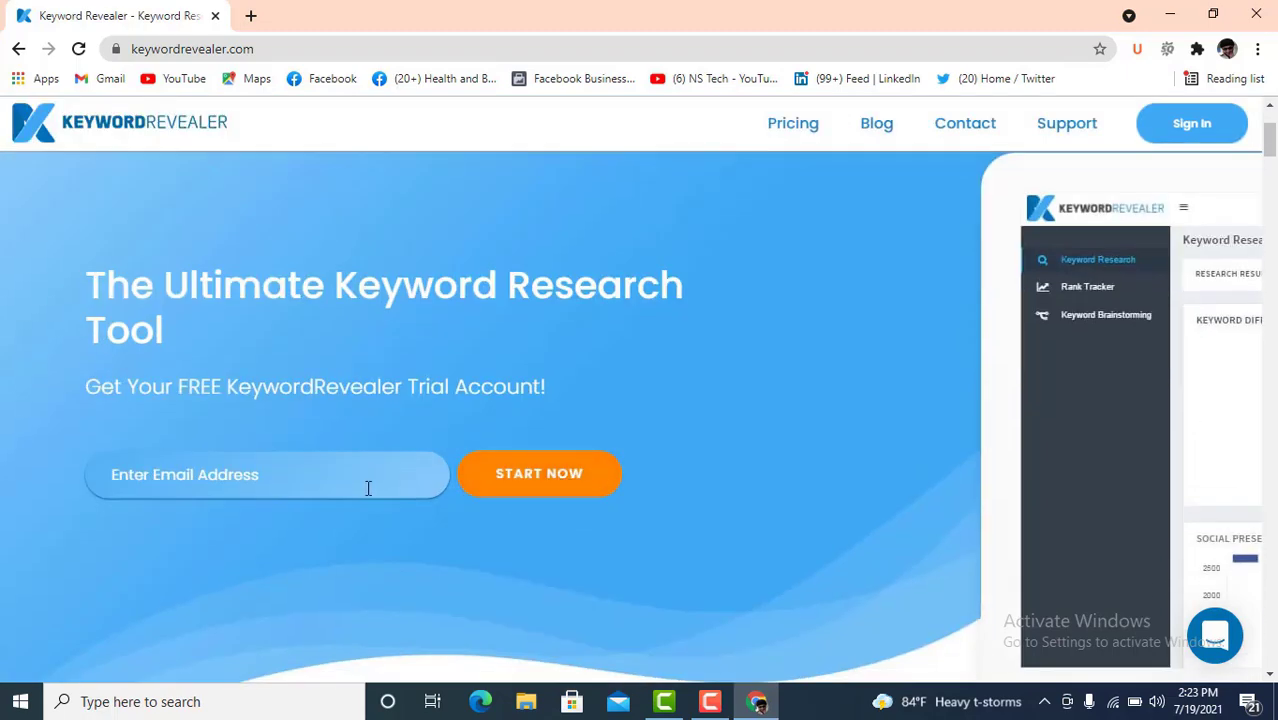
scroll(980, 265, "up", 2)
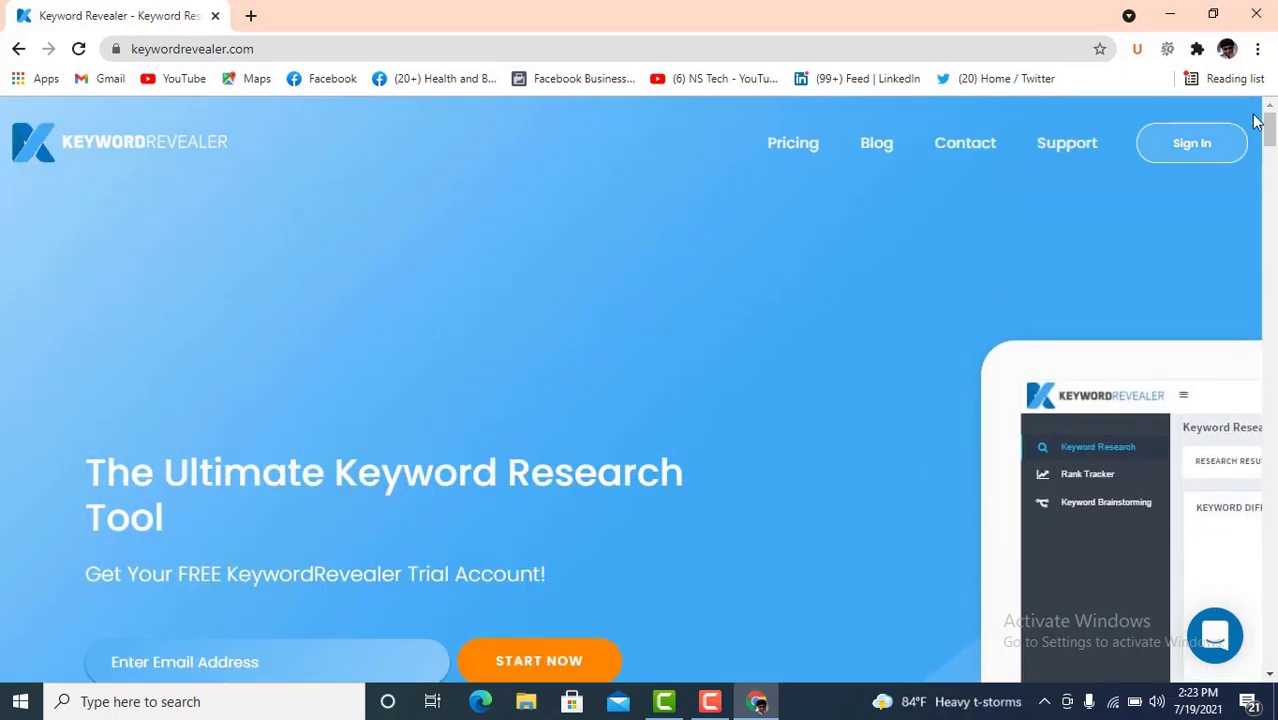
left_click(1192, 144)
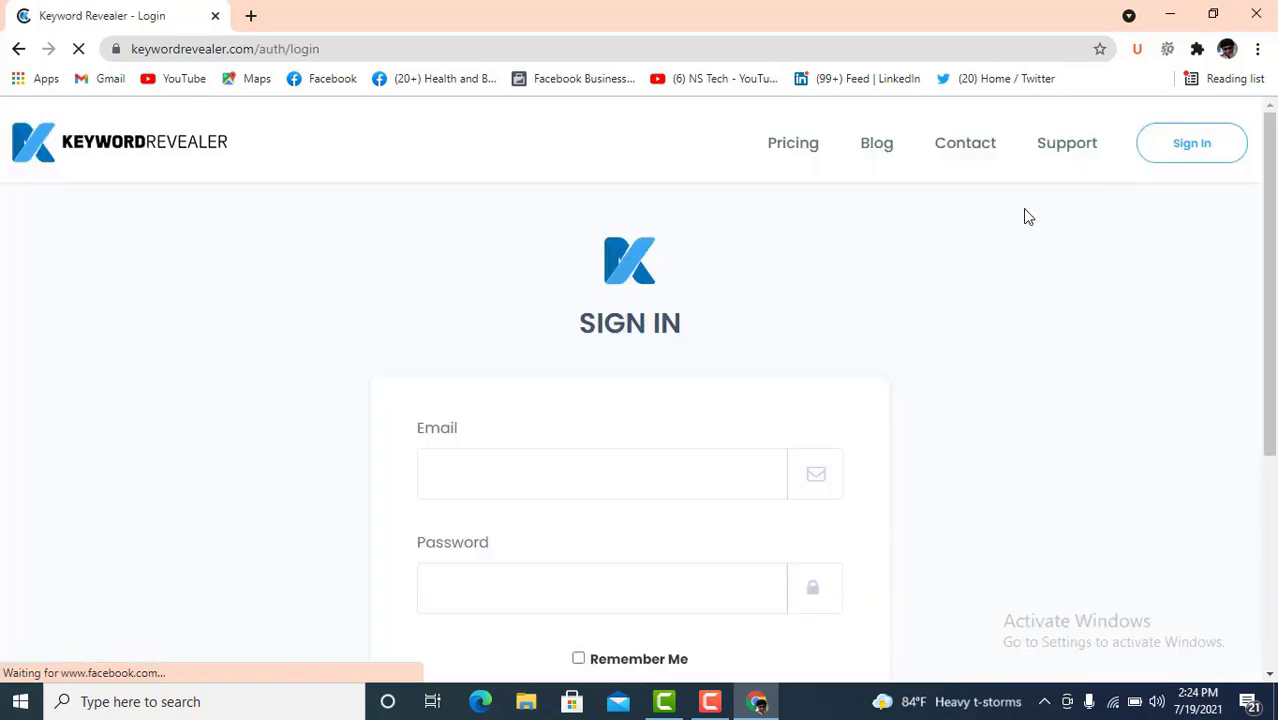
scroll(680, 341, "down", 3)
scroll(560, 325, "up", 2)
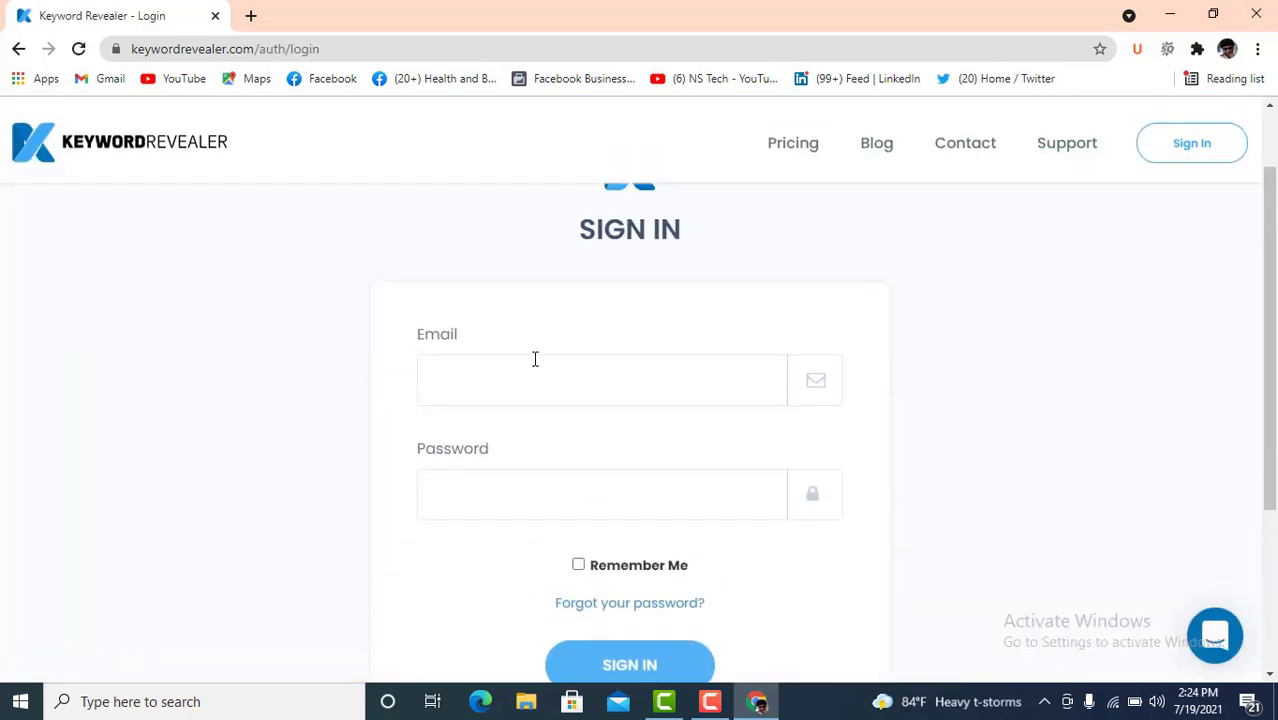
left_click(521, 372)
scroll(907, 363, "down", 2)
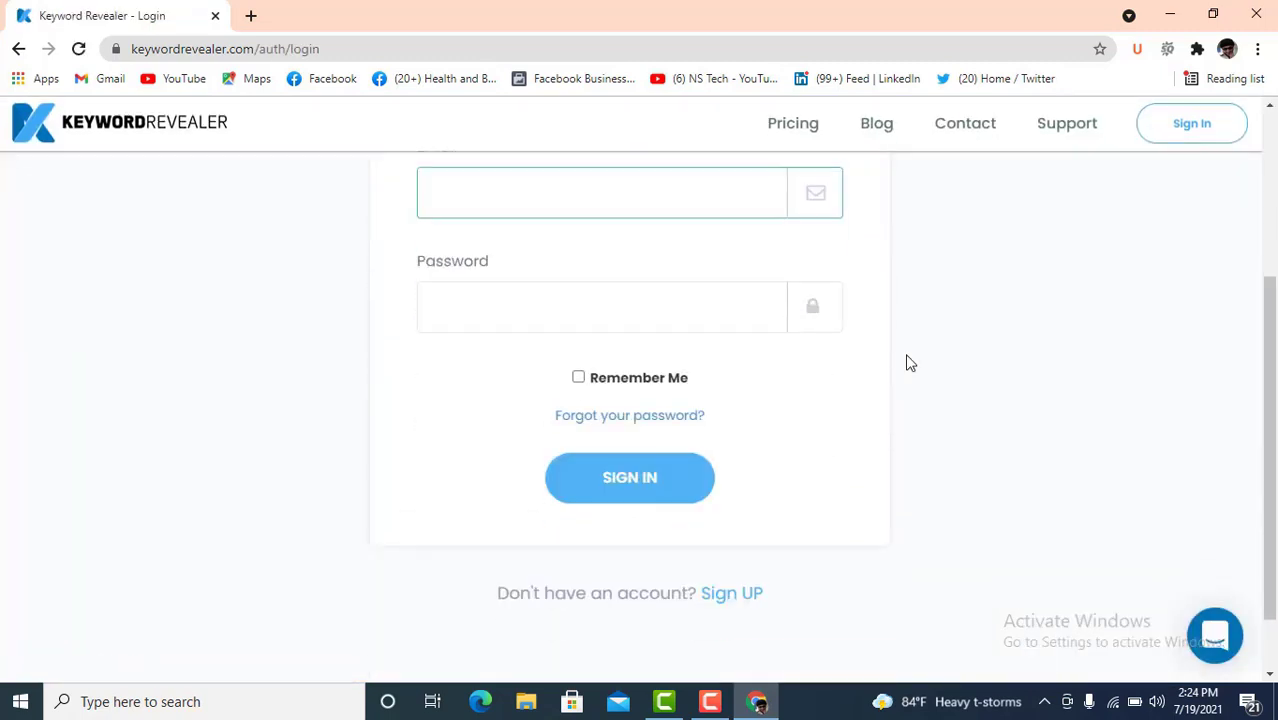
scroll(779, 472, "down", 1)
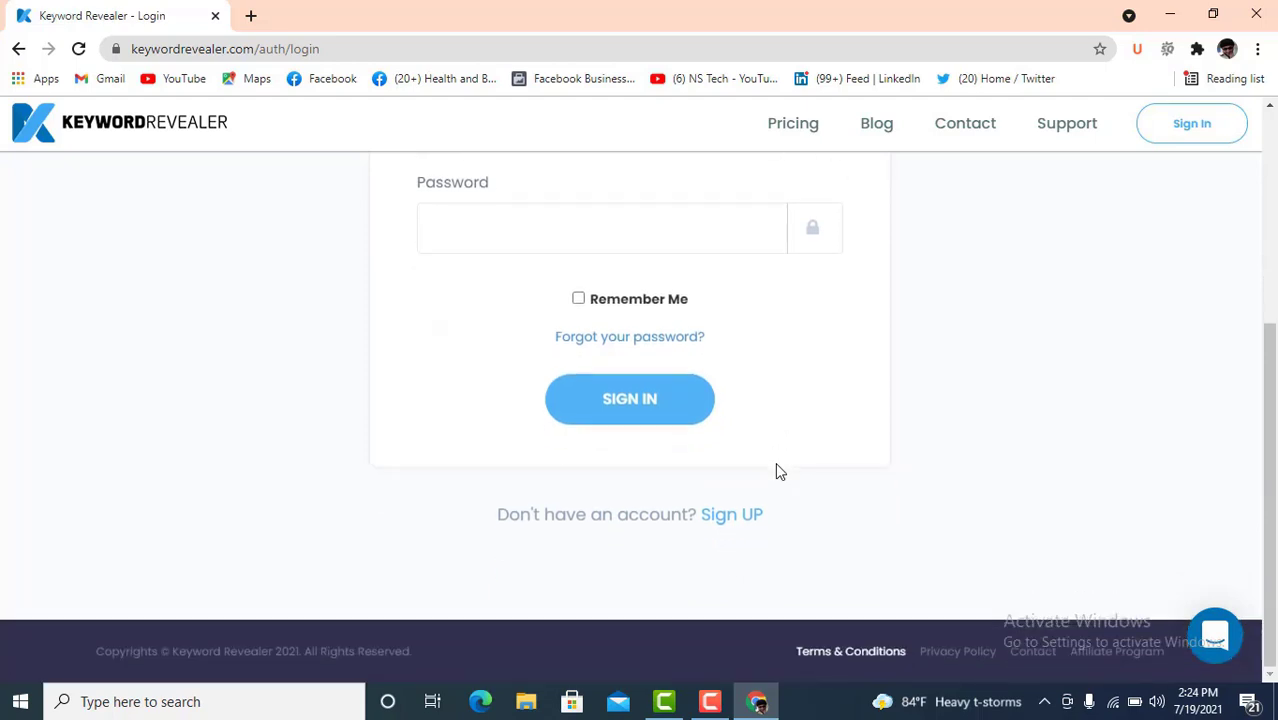
left_click(729, 522)
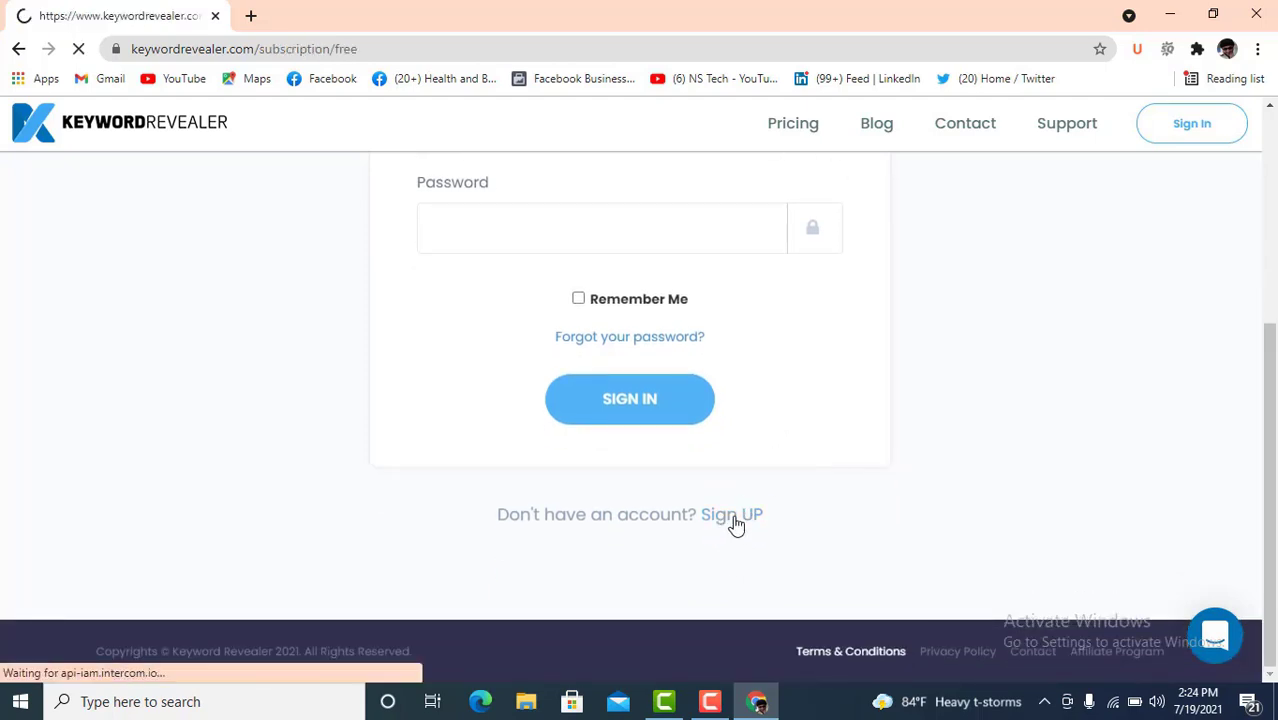
left_click(525, 479)
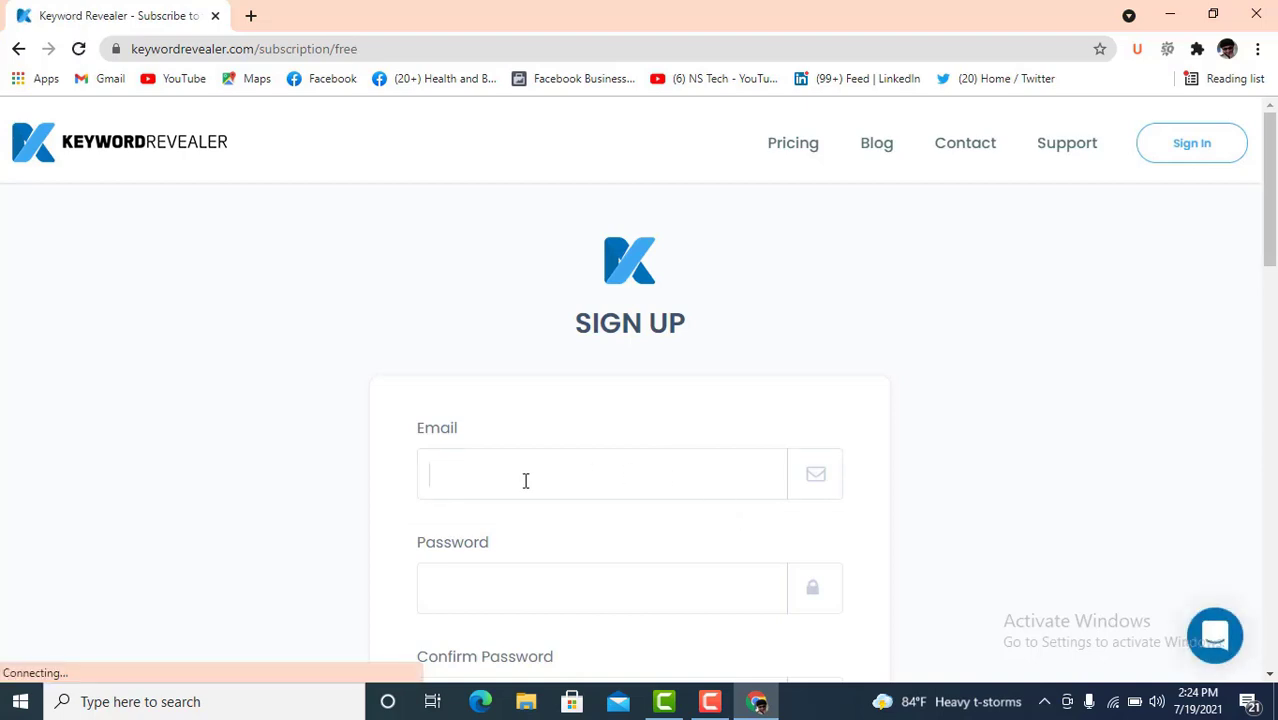
- Step through the sign-up form's Password and Confirm Password fields
scroll(600, 480, "down", 1)
left_click(560, 492)
scroll(573, 456, "down", 2)
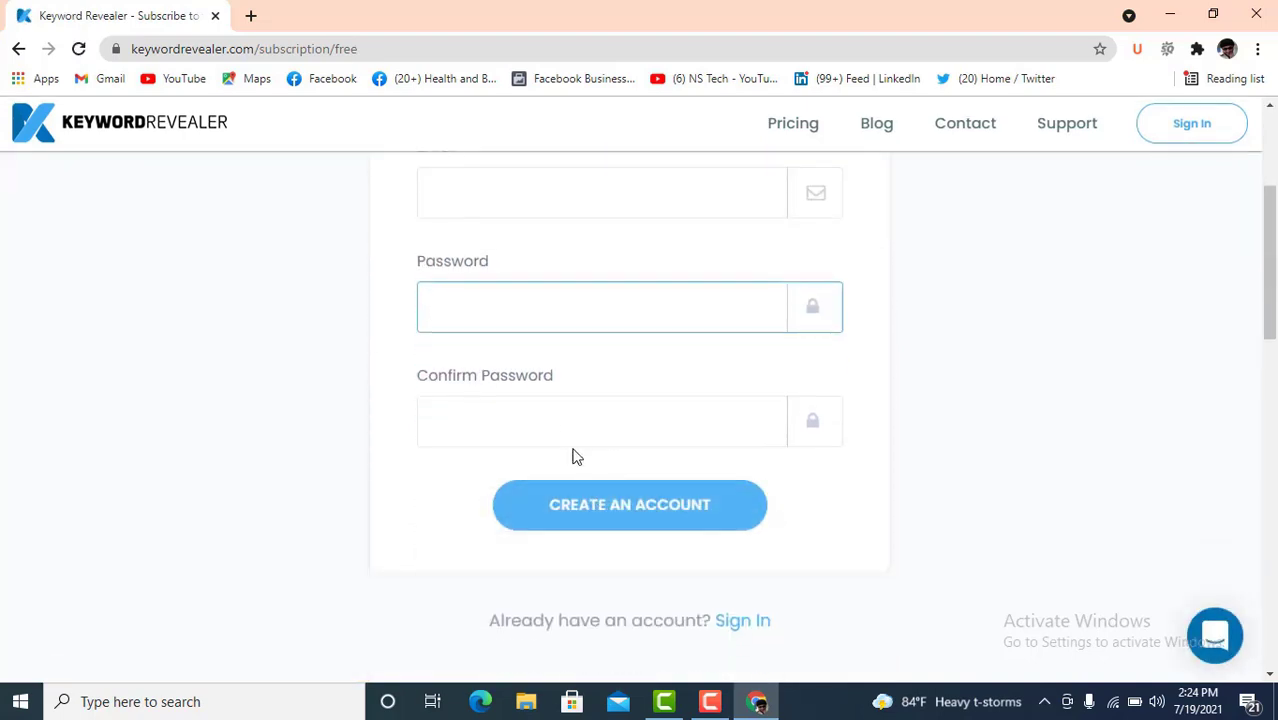
left_click(569, 431)
scroll(639, 322, "up", 2)
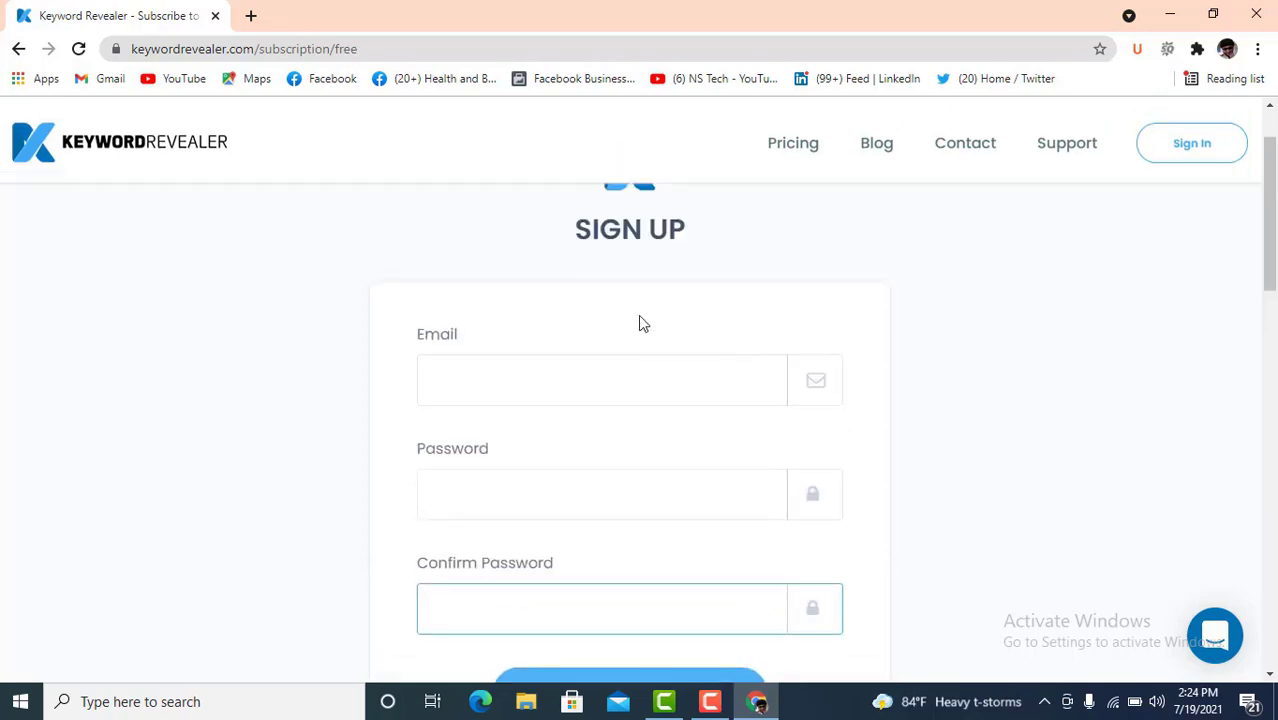
- Copy the signed-in Google account's e-mail address from a new tab
left_click(252, 17)
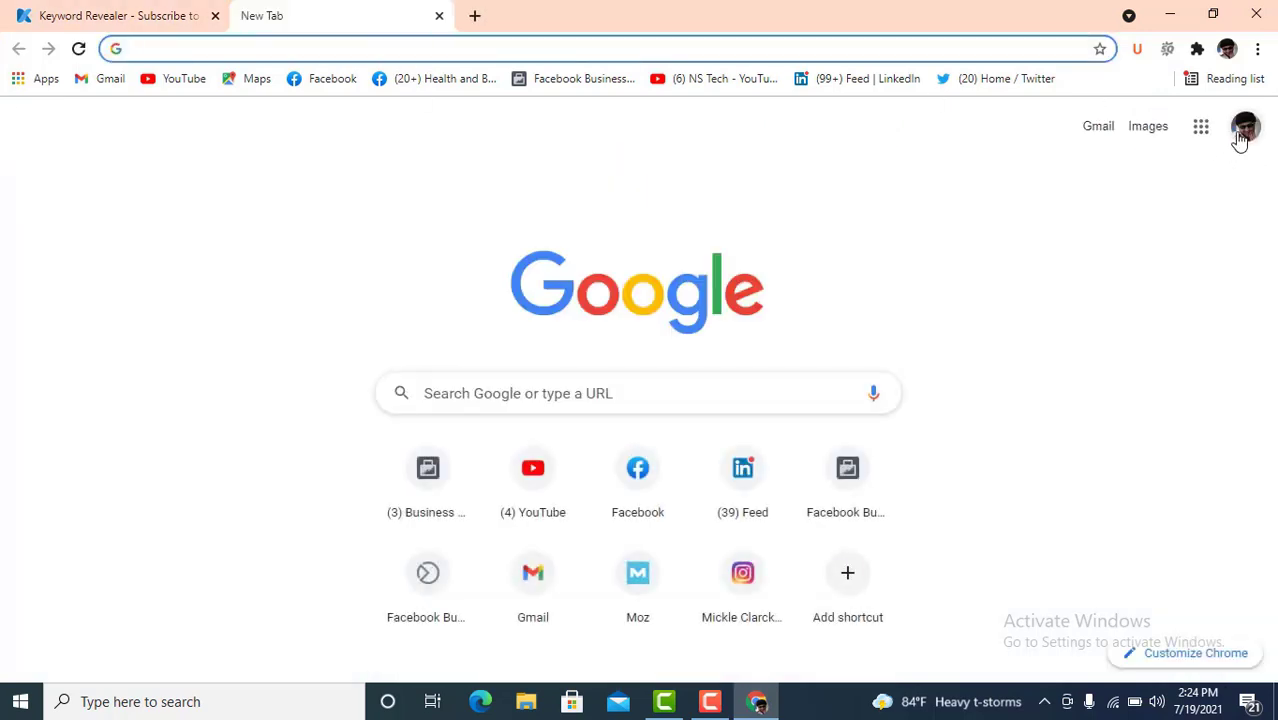
left_click(1245, 127)
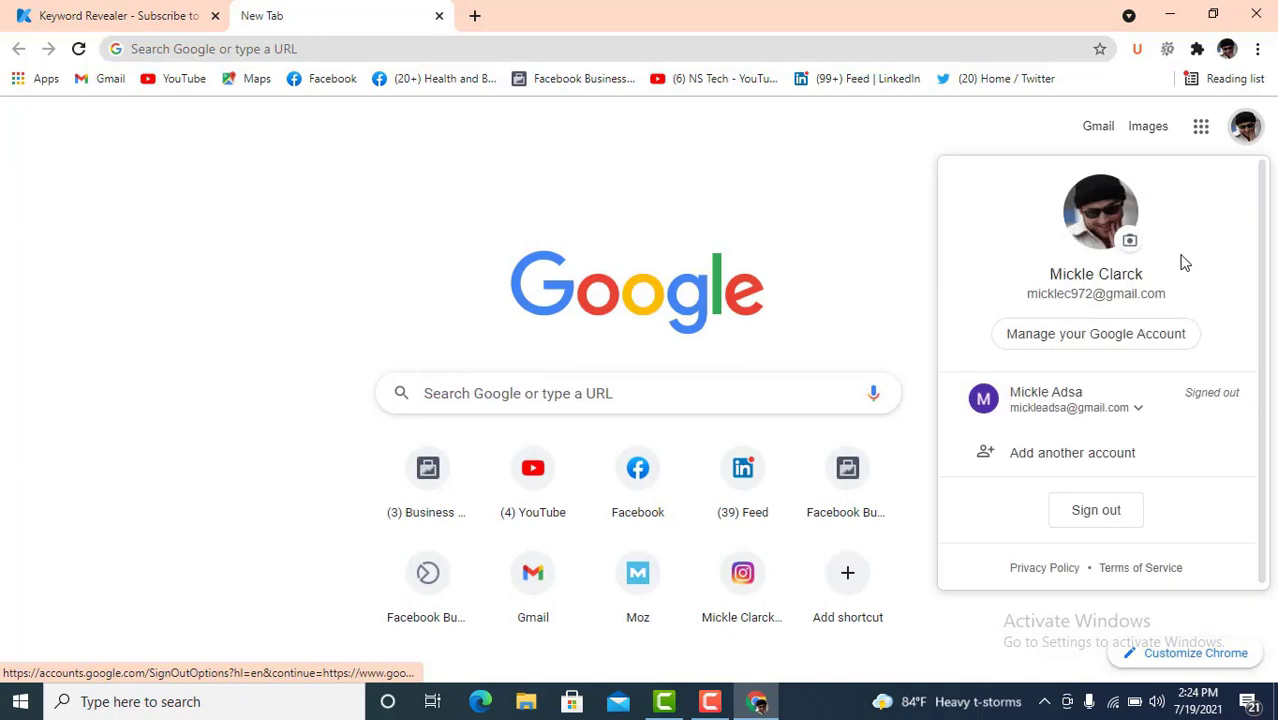
triple_click(1116, 296)
right_click(1118, 298)
left_click(1121, 309)
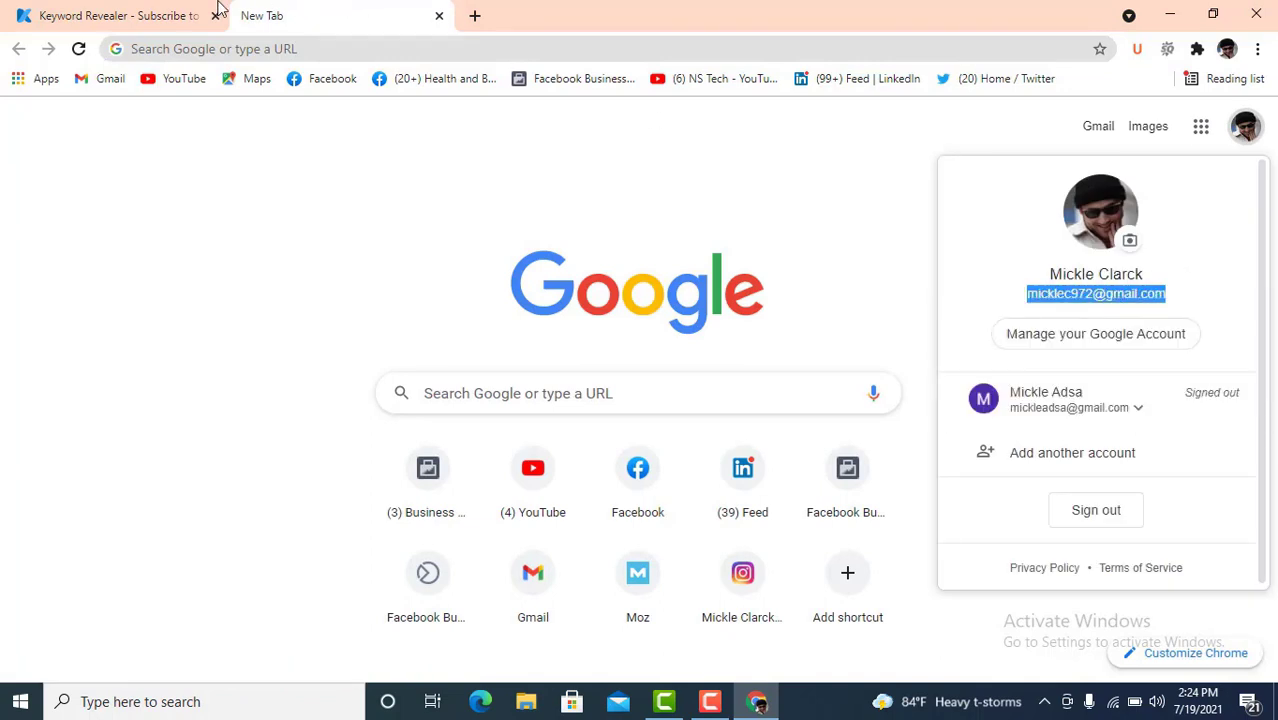
- Paste the e-mail into the sign-up form, enter and confirm a password, and create the account
left_click(219, 12)
left_click(479, 357)
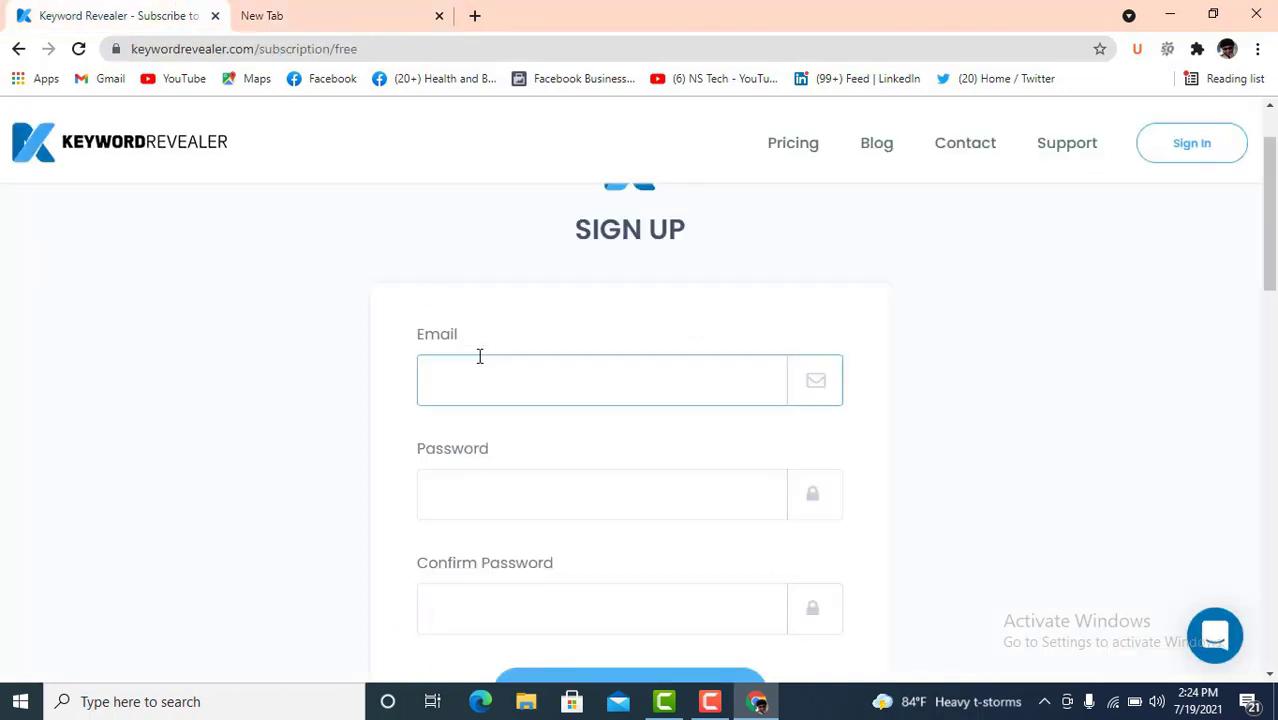
key("ctrl+v")
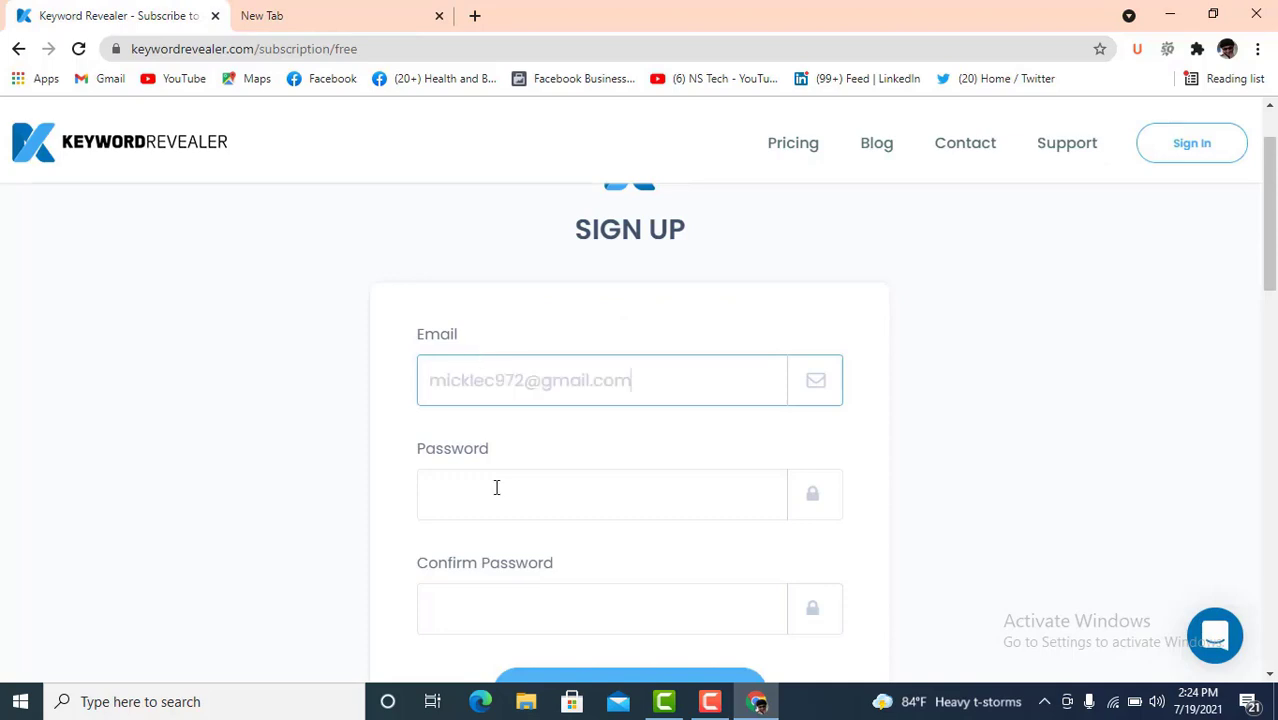
left_click(500, 487)
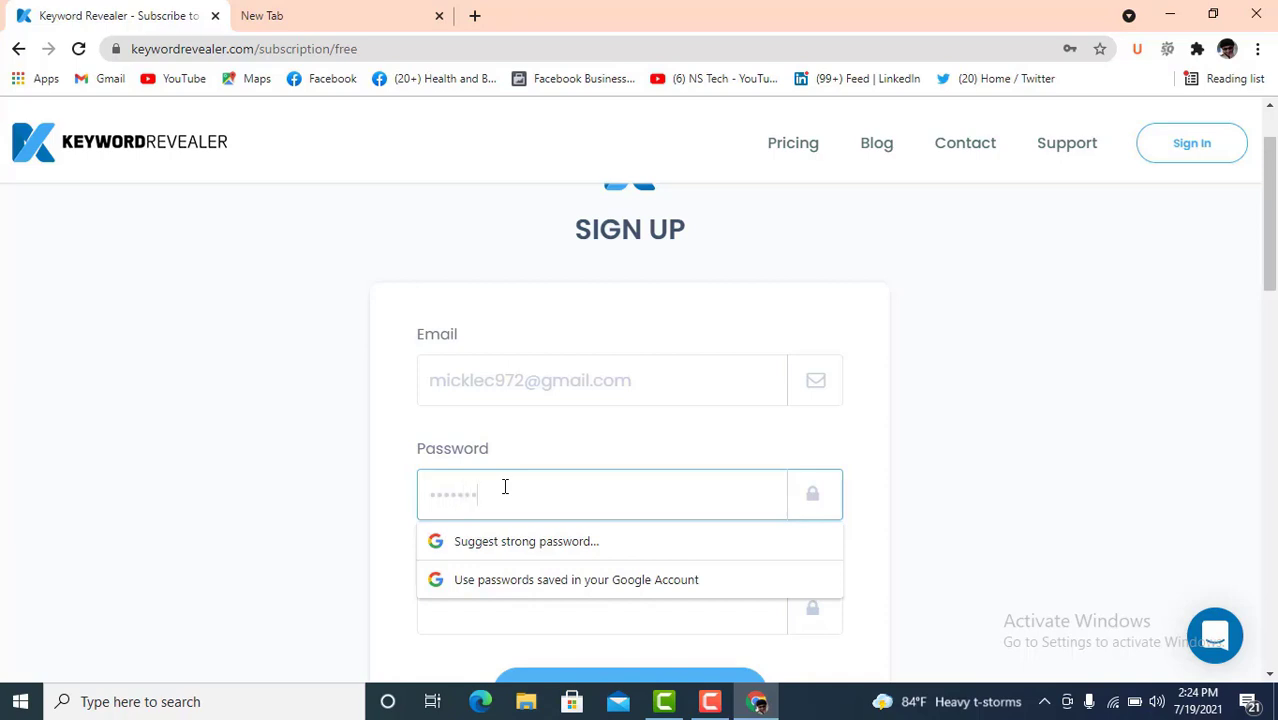
scroll(505, 487, "down", 2)
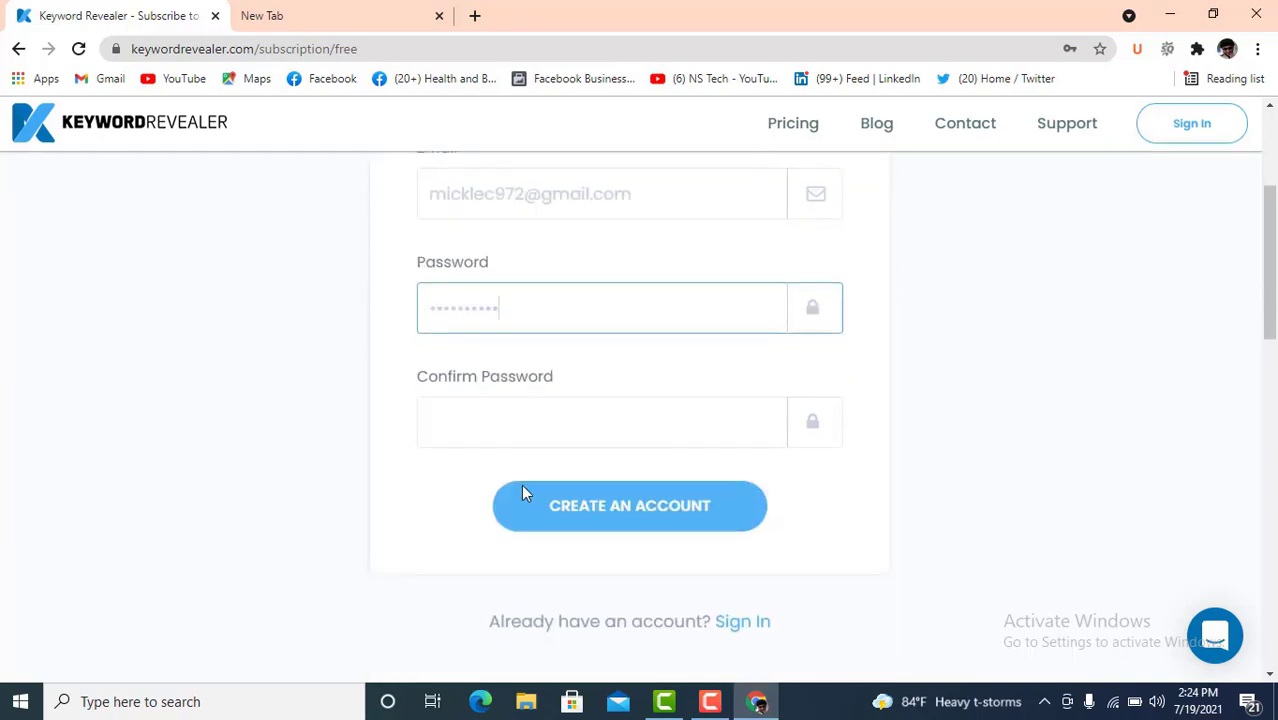
left_click(536, 419)
type("***")
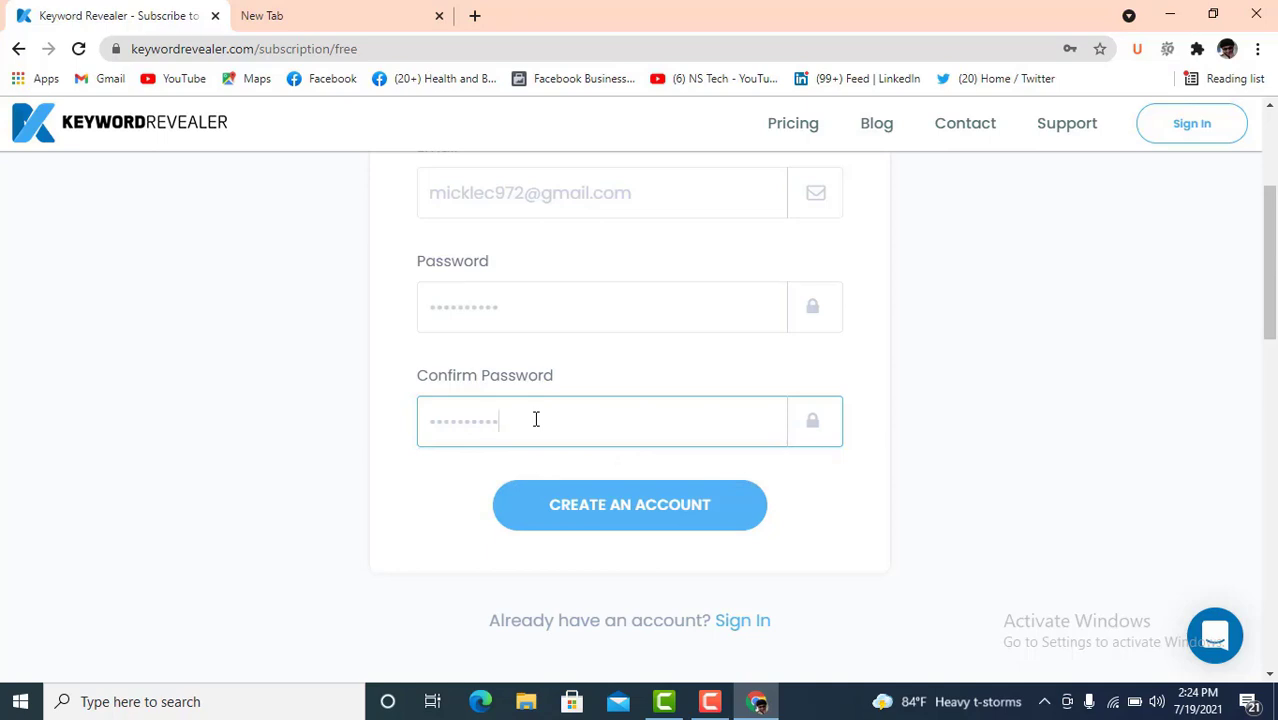
left_click(574, 494)
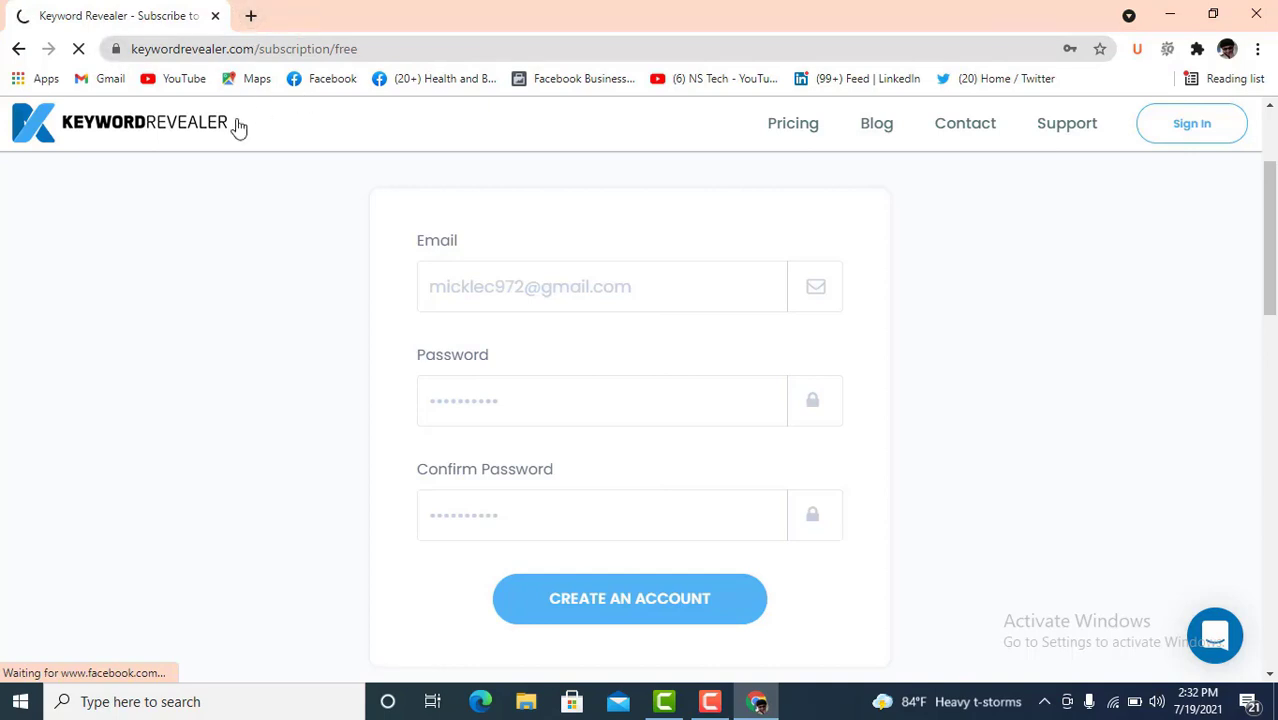
- Open Gmail in a new tab and show the Updates emails
left_click(252, 18)
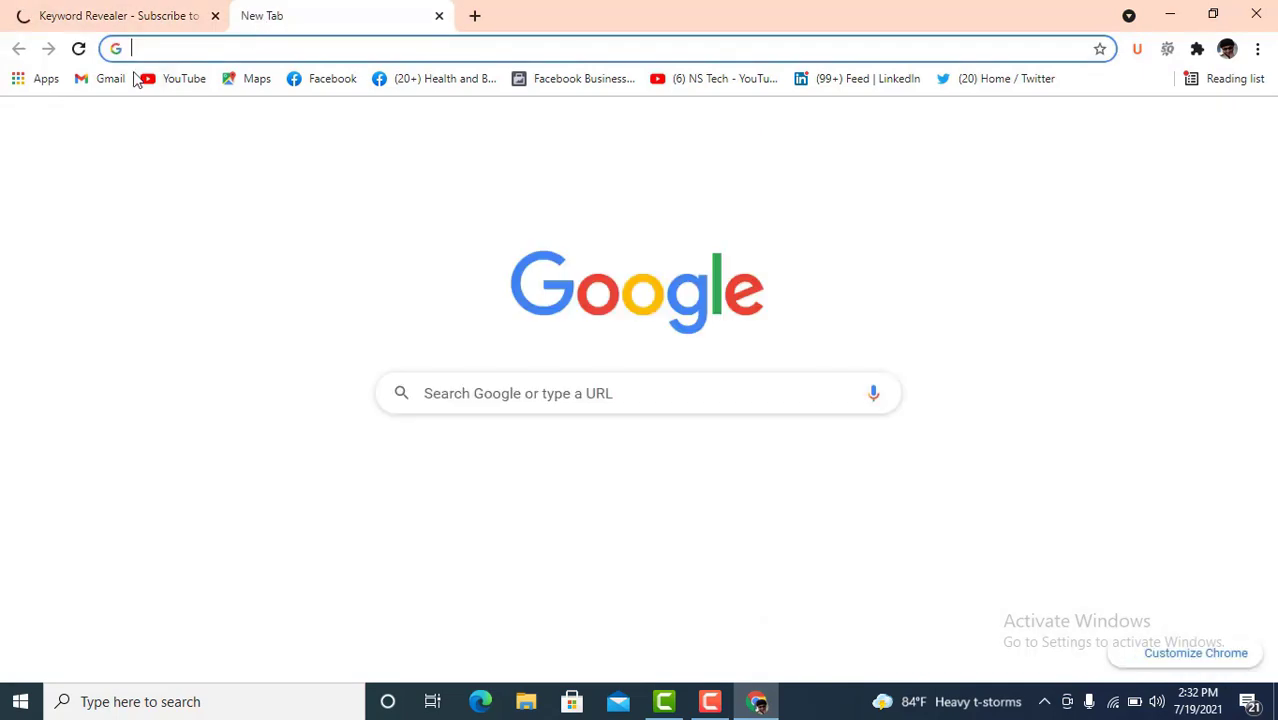
left_click(104, 80)
left_click(128, 20)
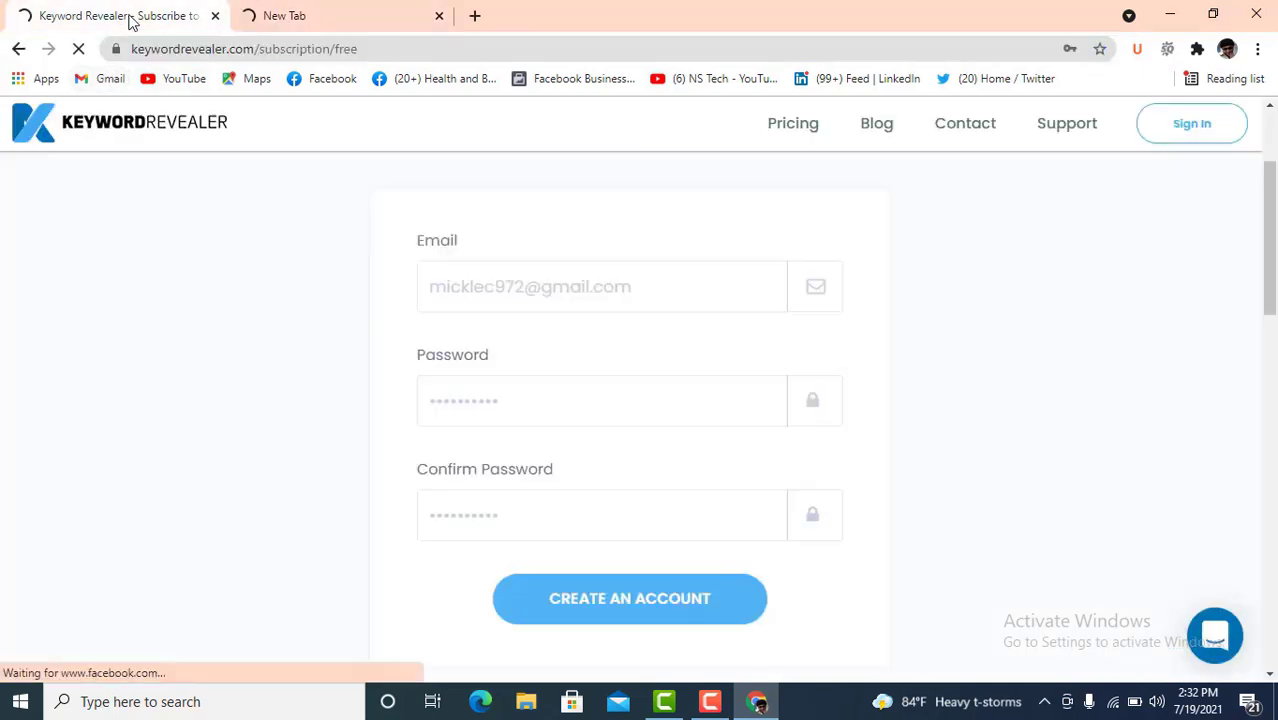
left_click(277, 20)
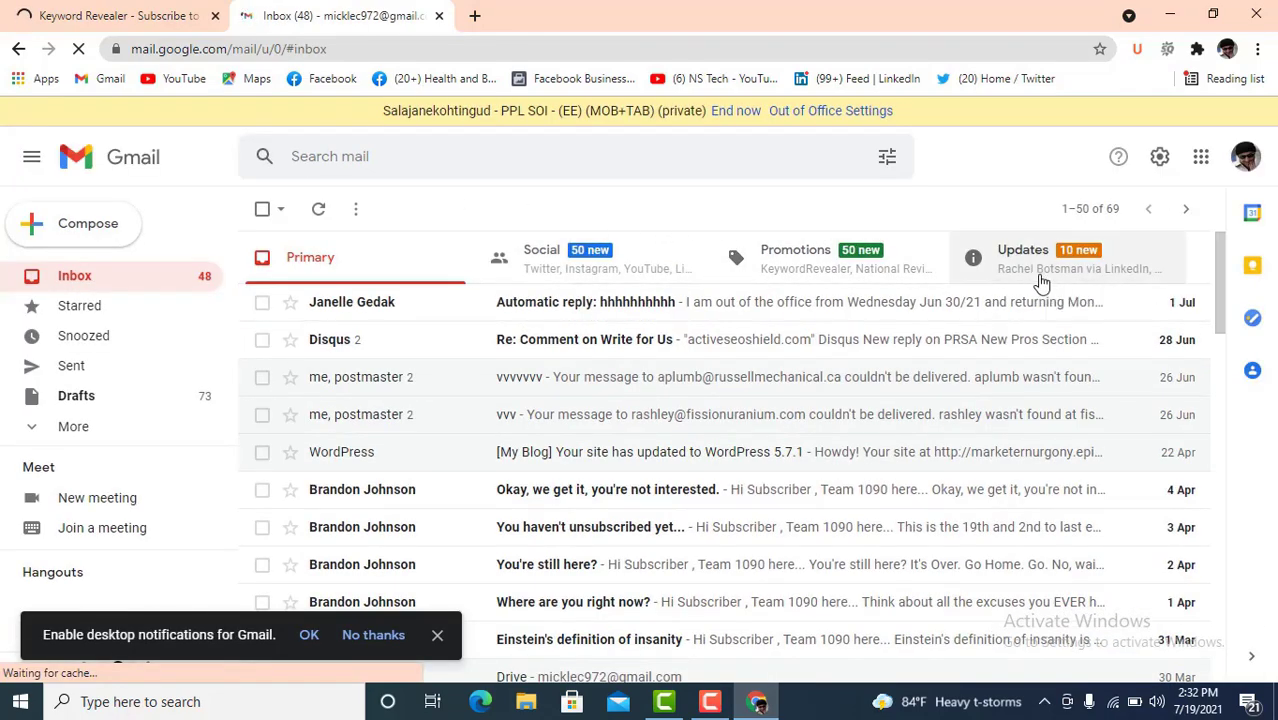
left_click(1040, 275)
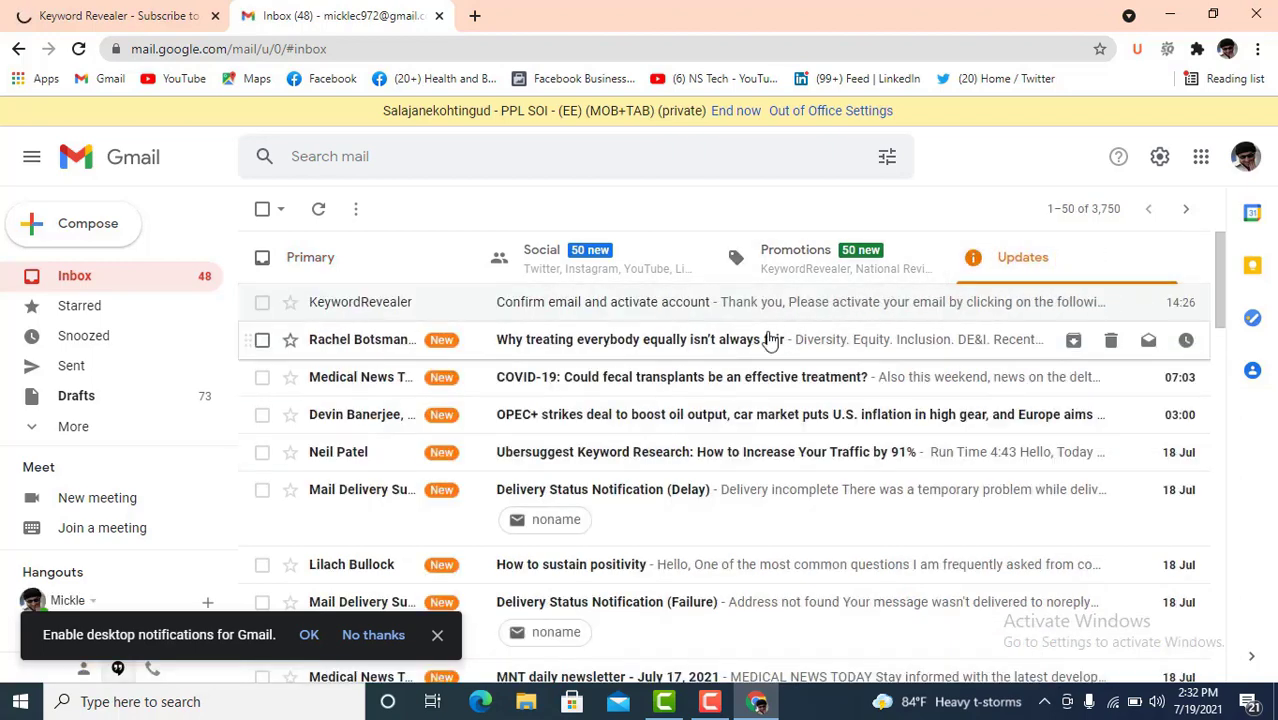
- Follow the activation link in the KeywordRevealer confirmation email and close the old Keyword Revealer tab
left_click(549, 312)
scroll(840, 460, "down", 2)
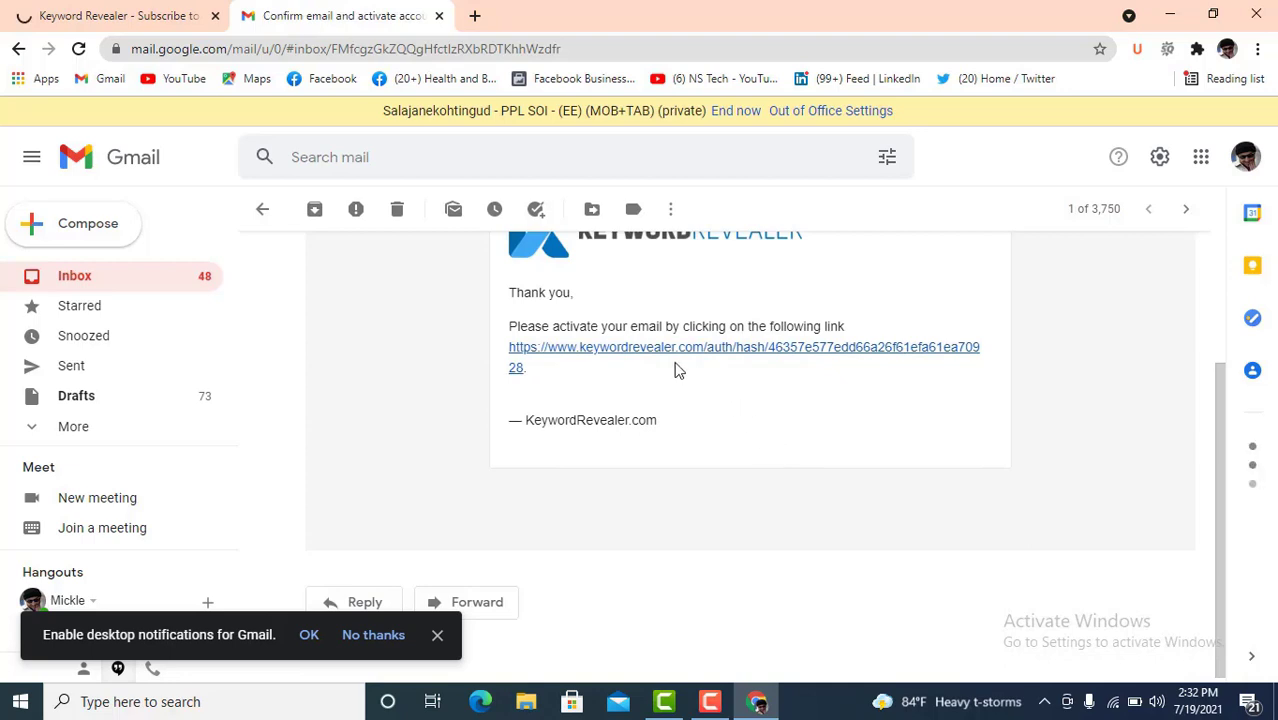
scroll(561, 369, "up", 2)
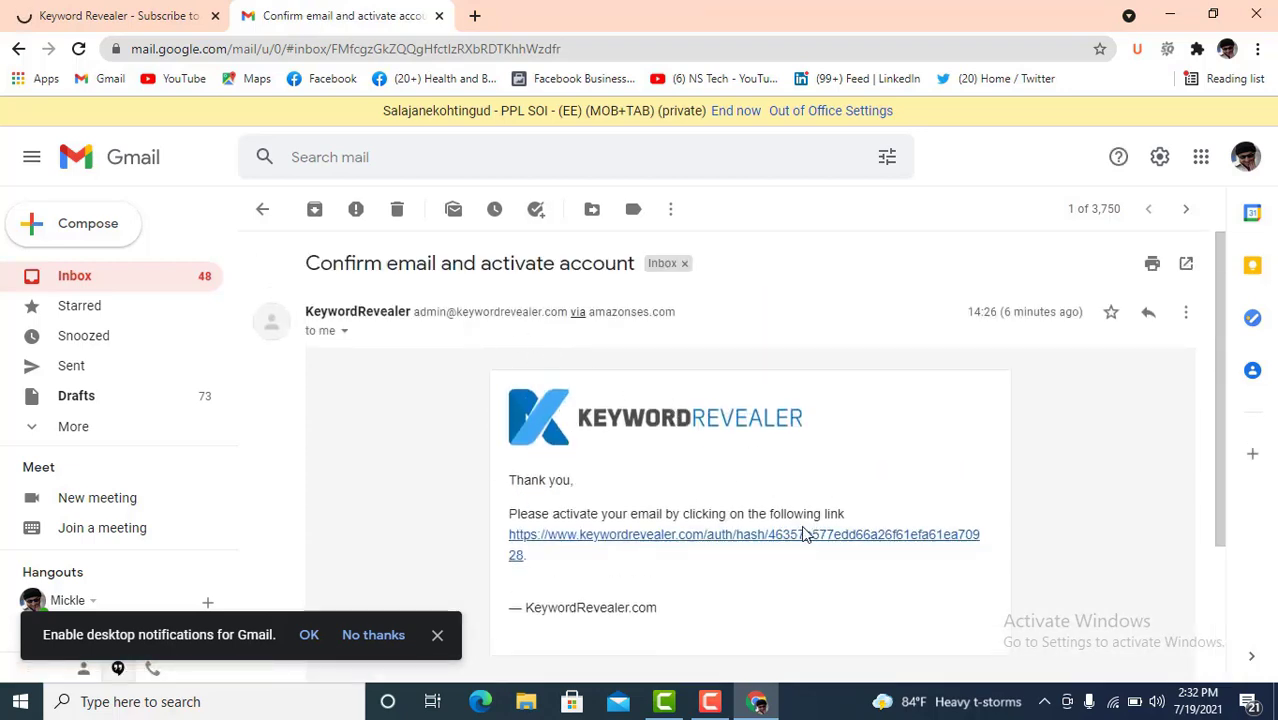
left_click(740, 536)
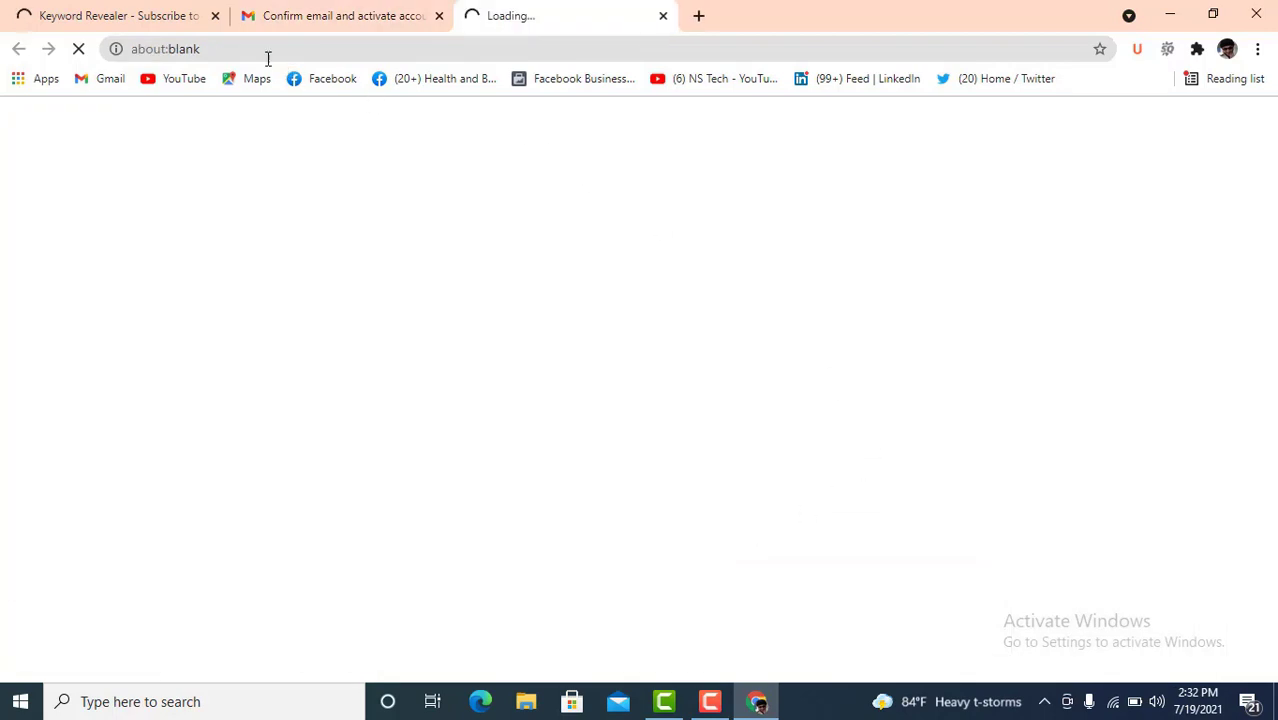
left_click(215, 15)
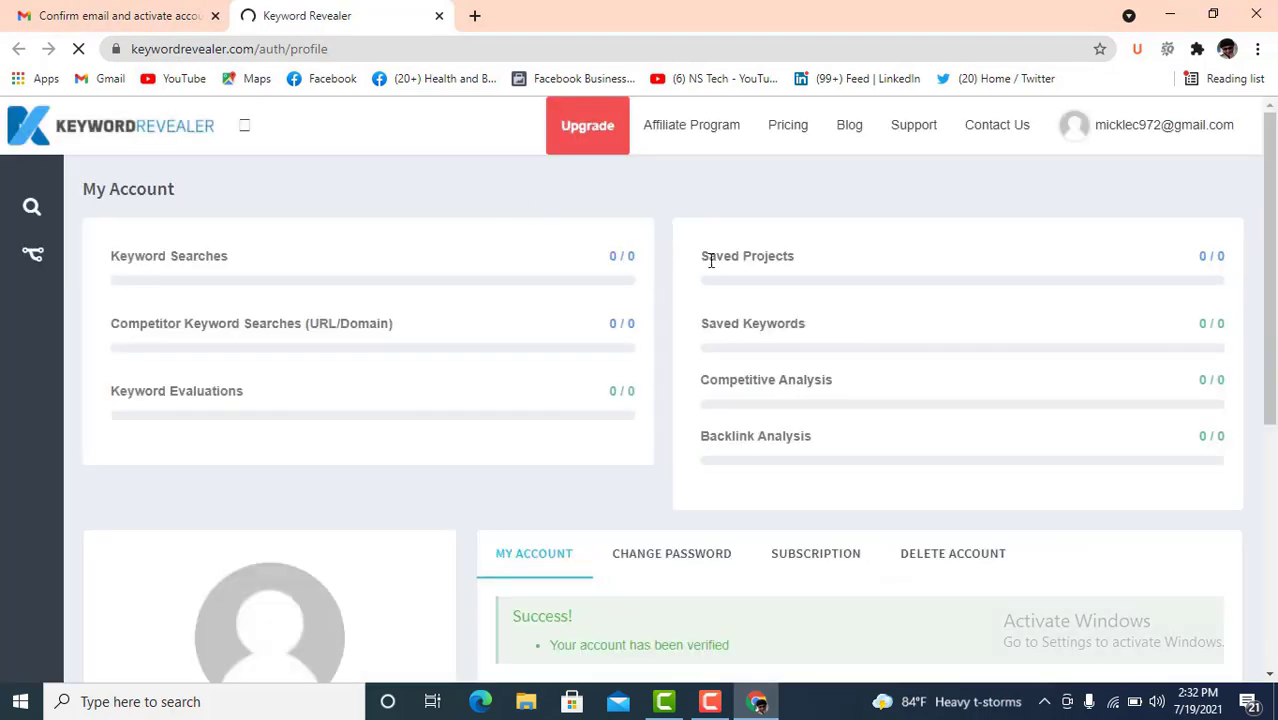
- Review the verified My Account page, expand the sidebar and open Keyword Research
scroll(668, 450, "down", 1)
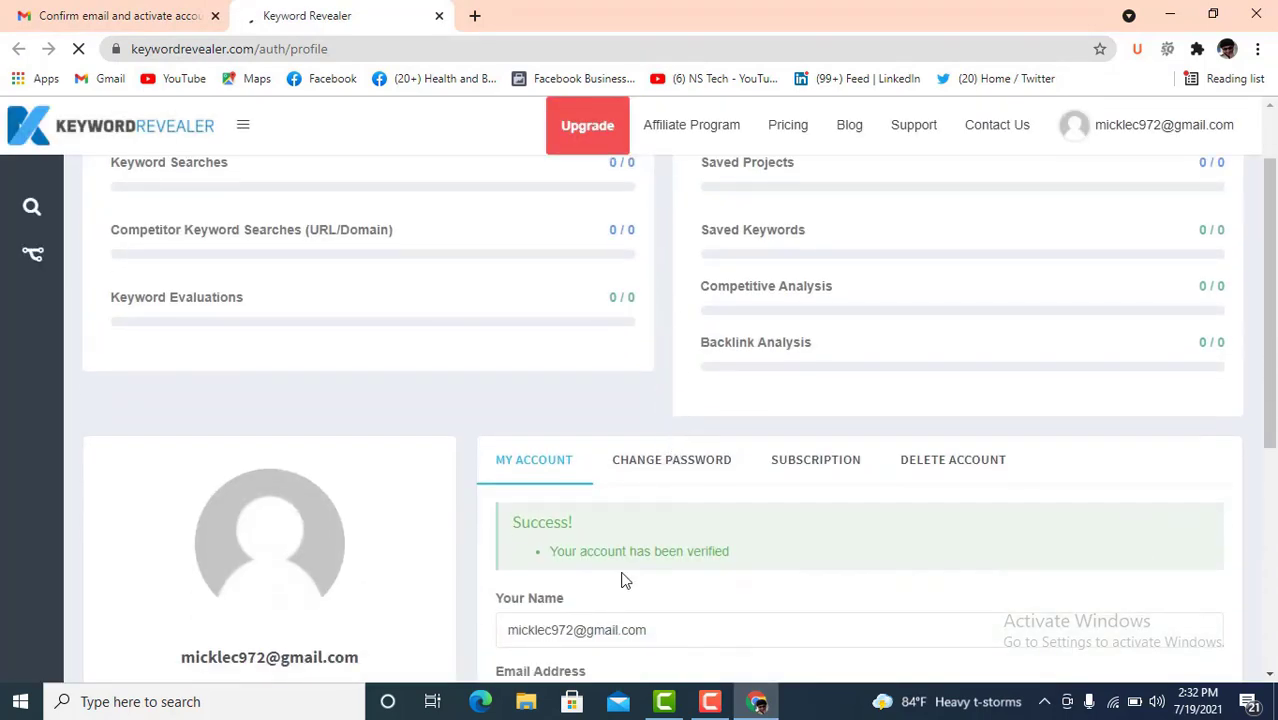
scroll(793, 545, "up", 1)
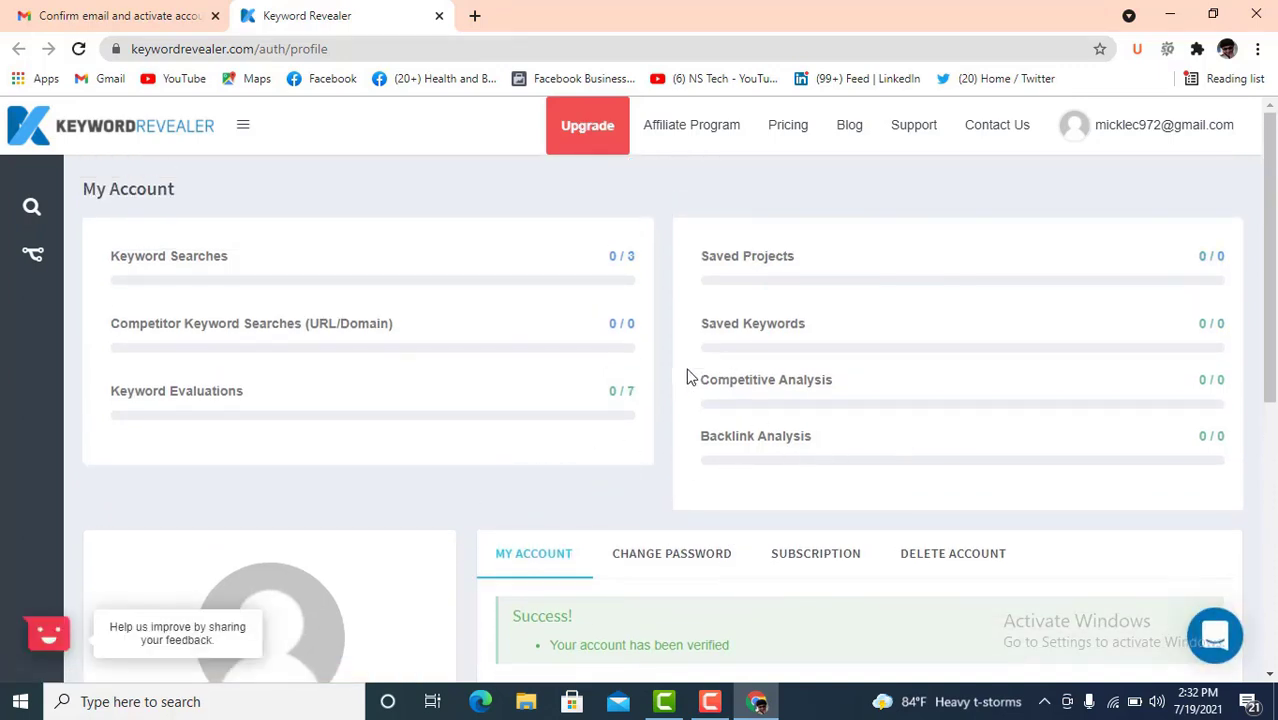
scroll(670, 419, "down", 5)
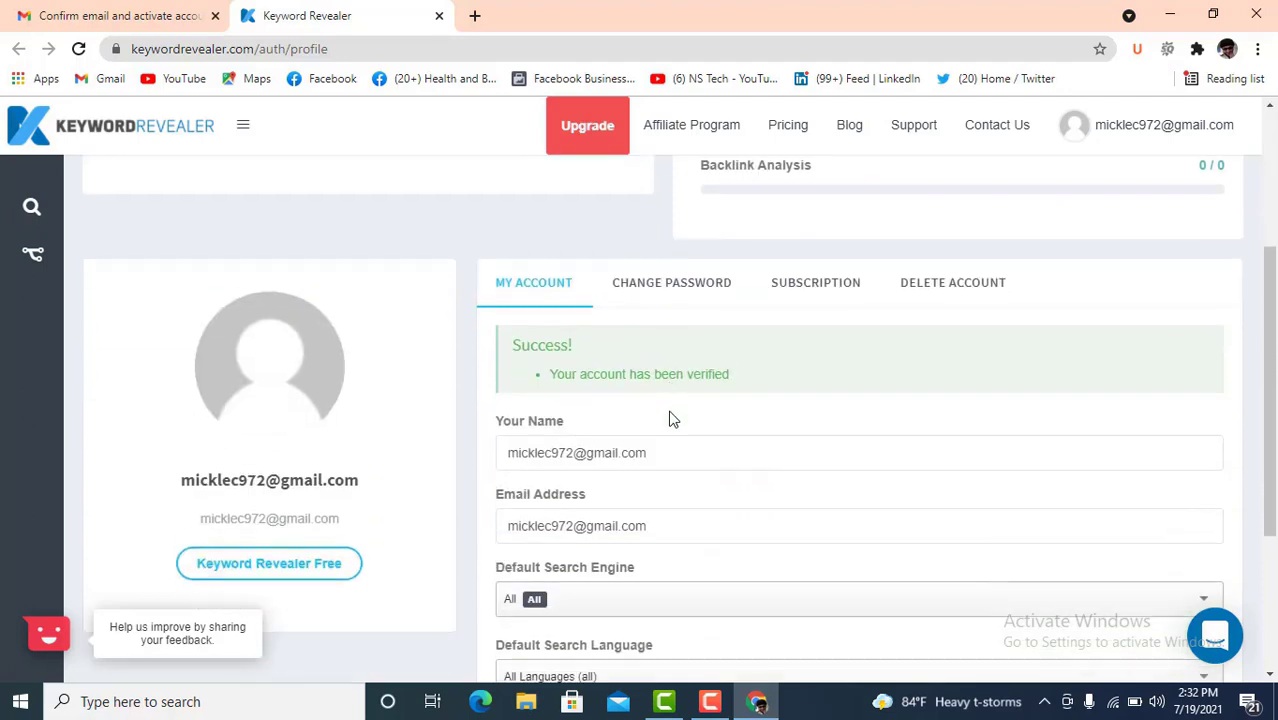
scroll(660, 412, "up", 5)
scroll(648, 405, "up", 1)
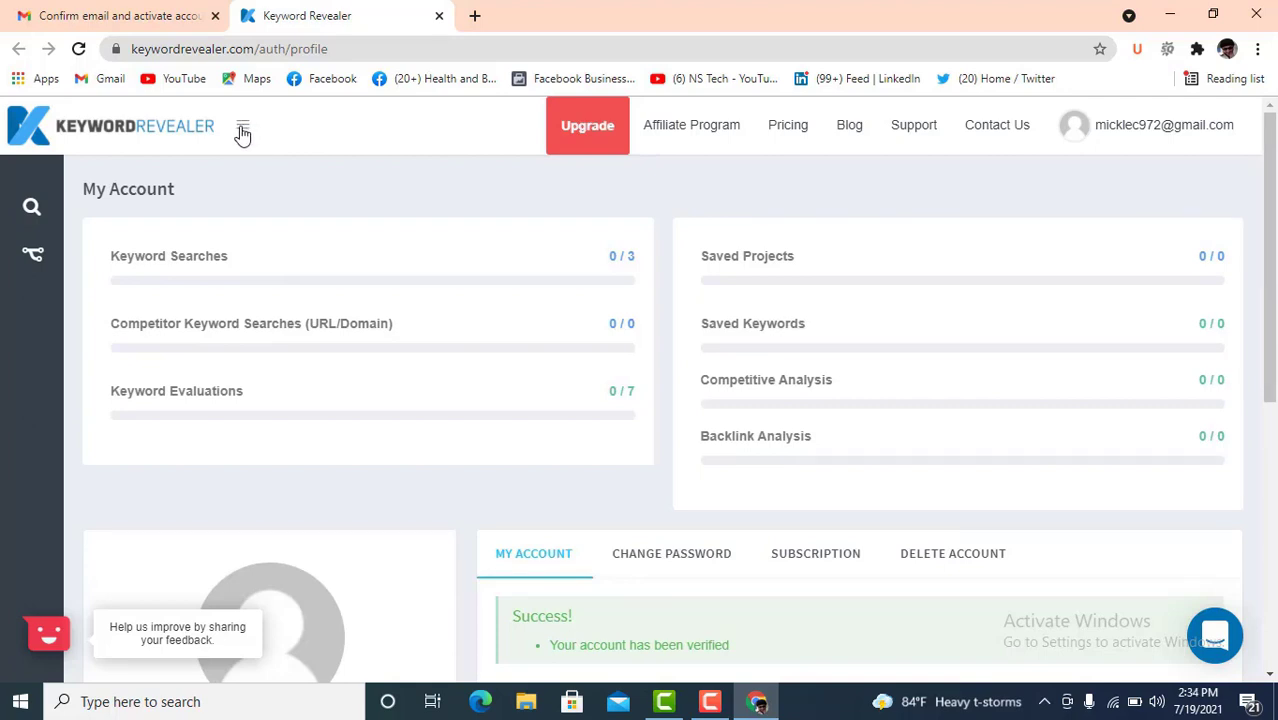
left_click(243, 128)
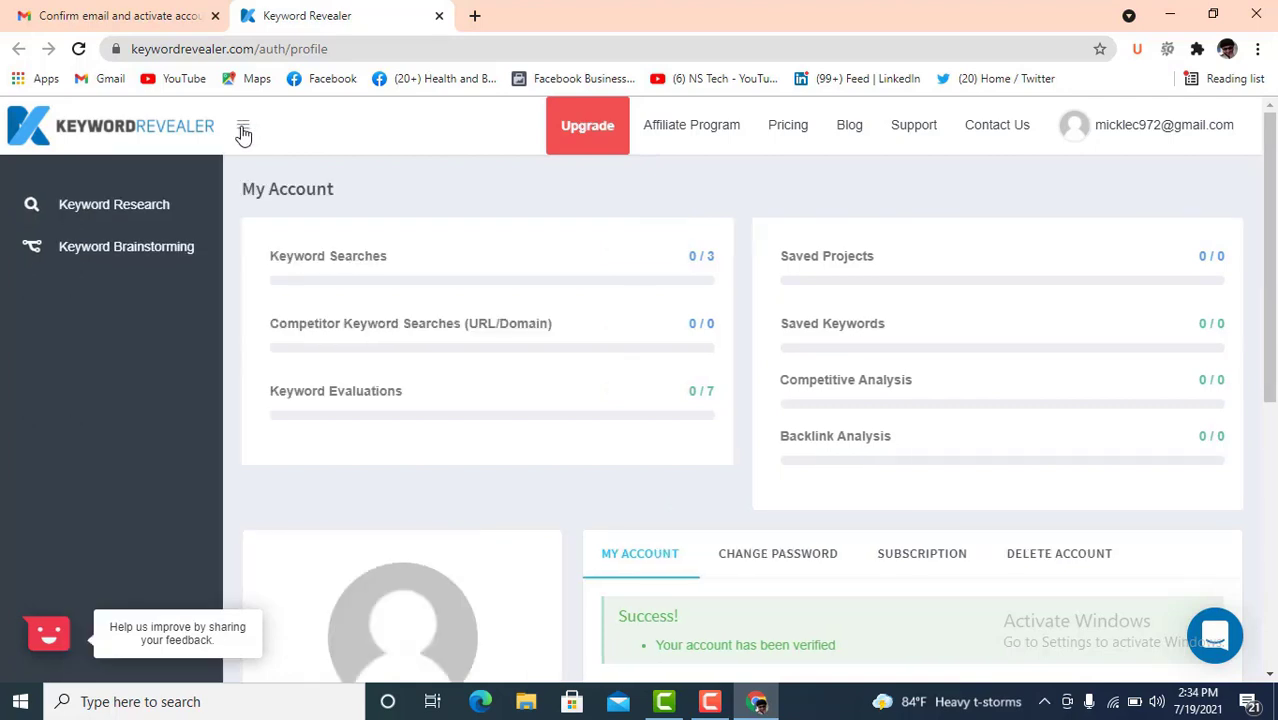
left_click(120, 210)
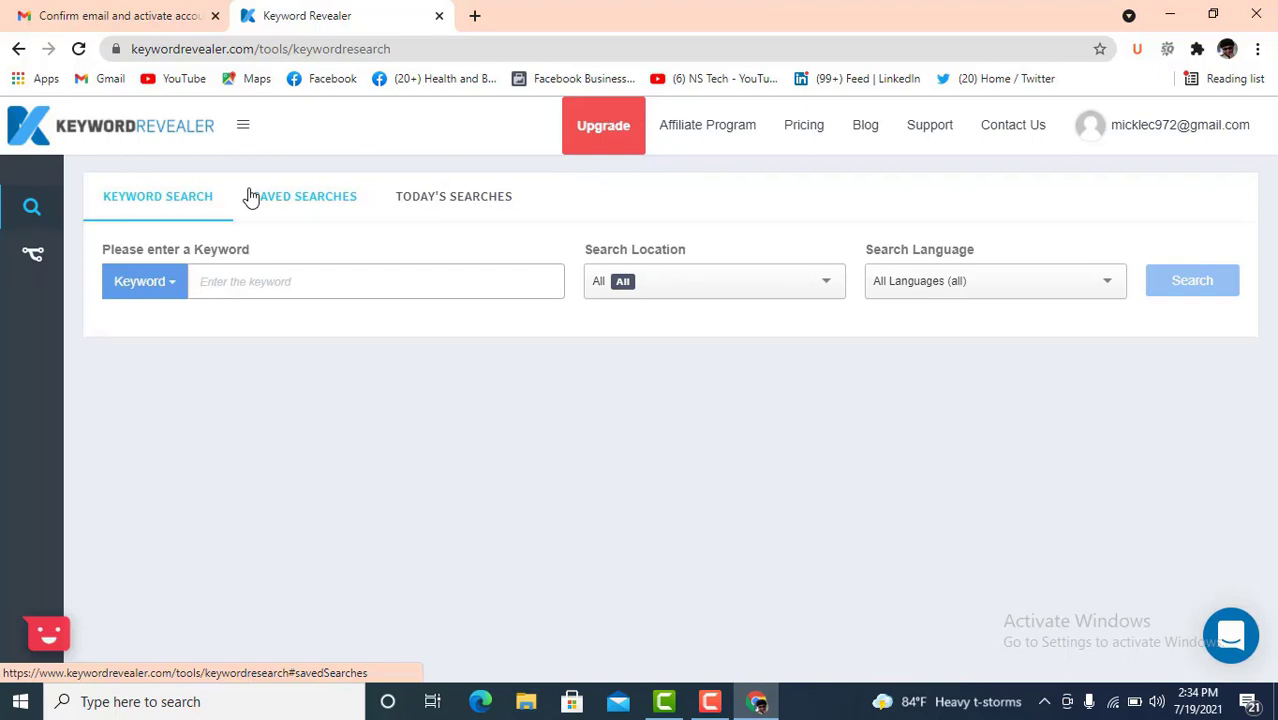
- Close the Gmail tab and enter 'Digital marketing' as the research keyword
left_click(215, 16)
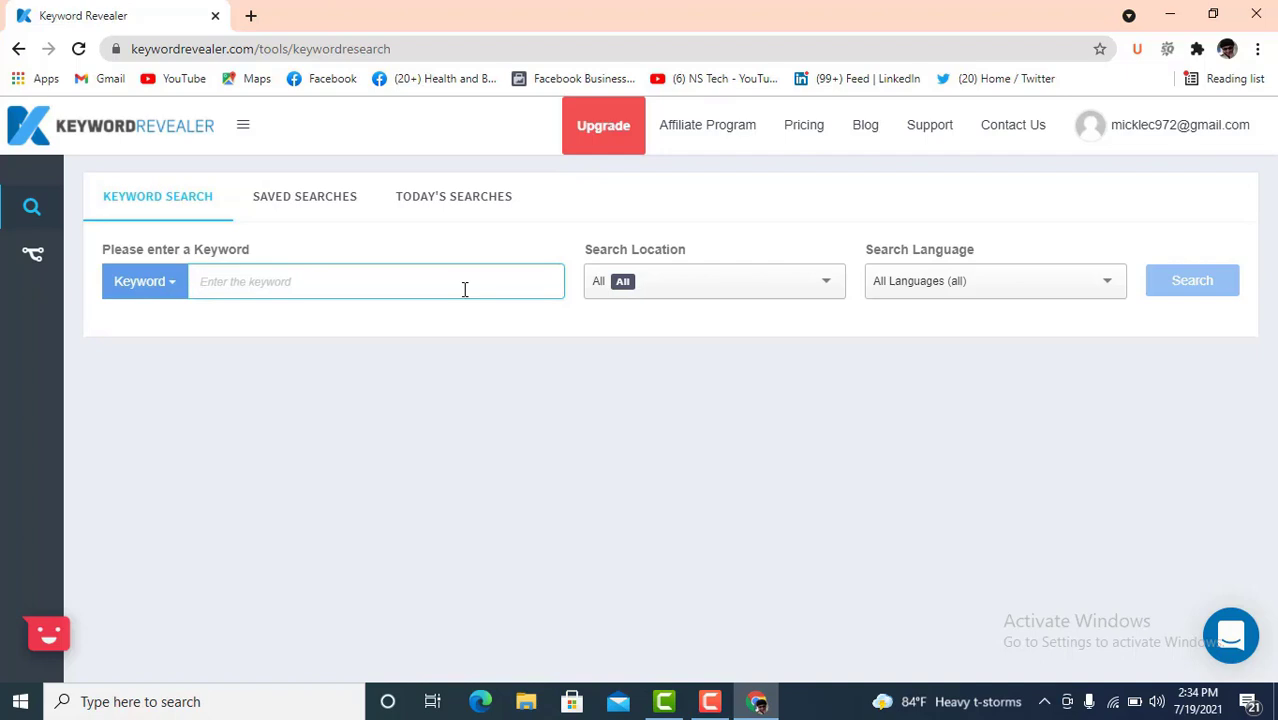
left_click(266, 283)
left_click(260, 281)
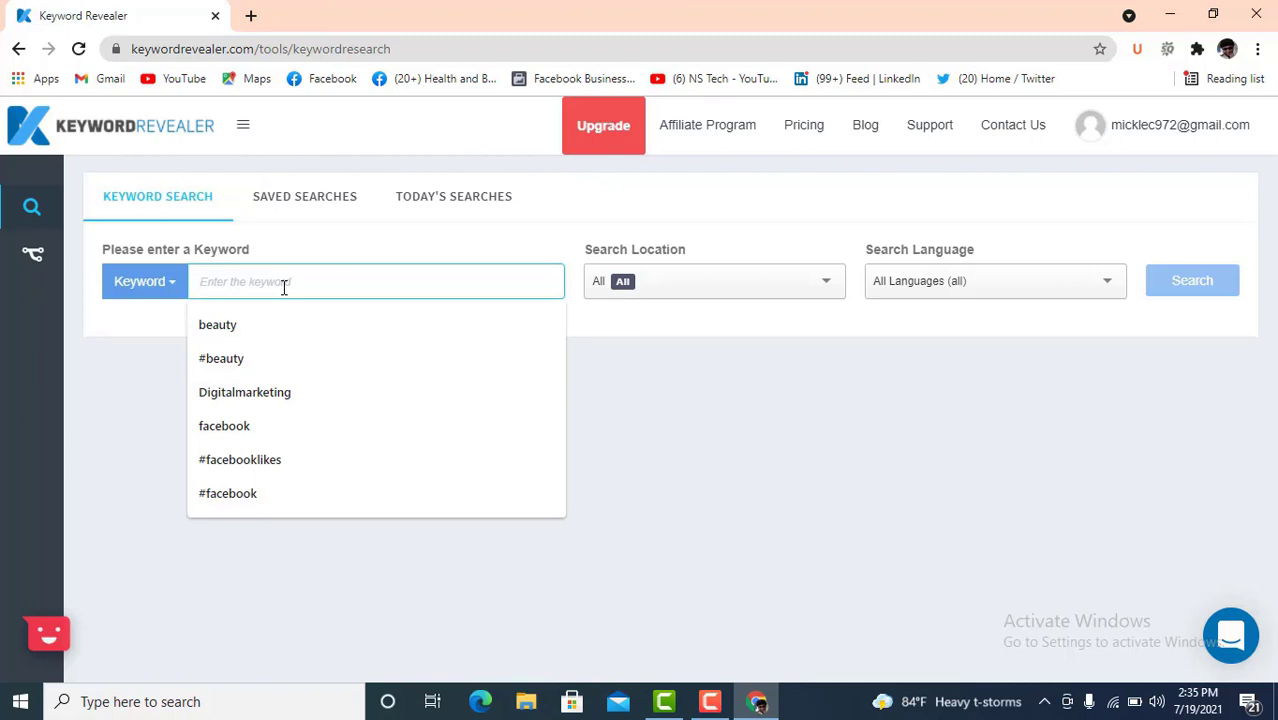
left_click(274, 396)
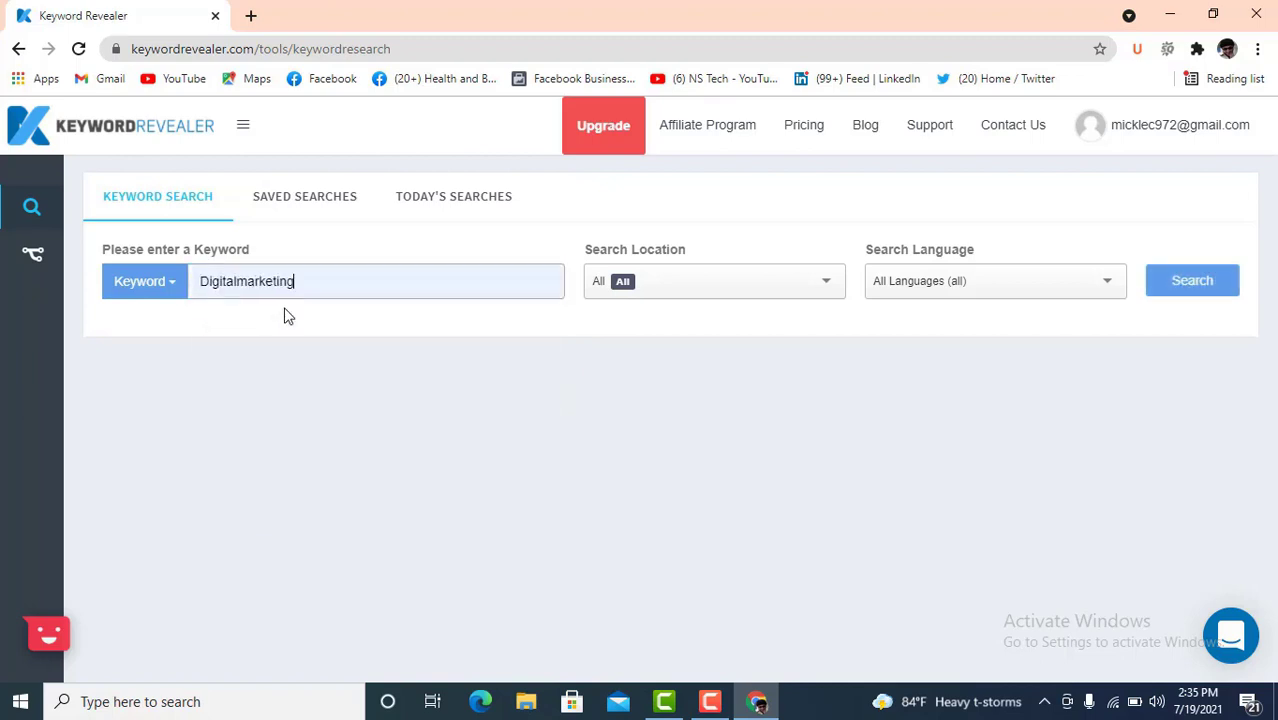
left_click(240, 281)
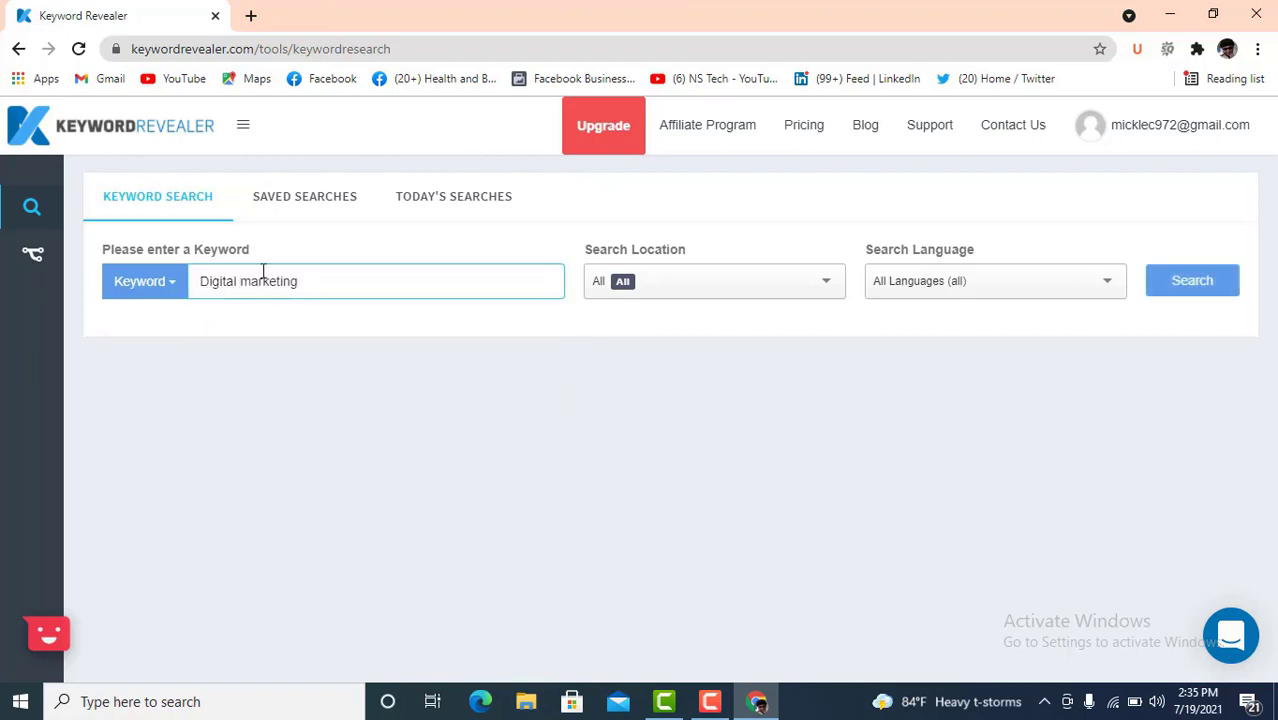
left_click_drag(312, 280, 162, 288)
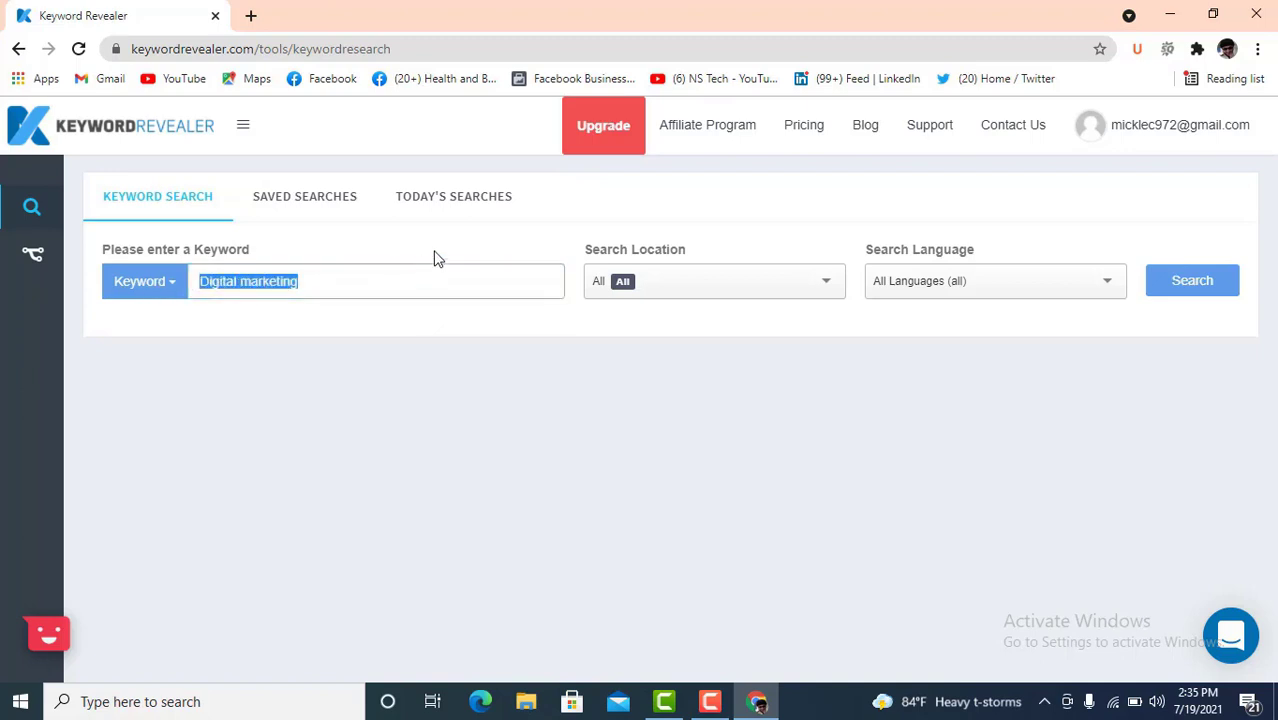
left_click(325, 280)
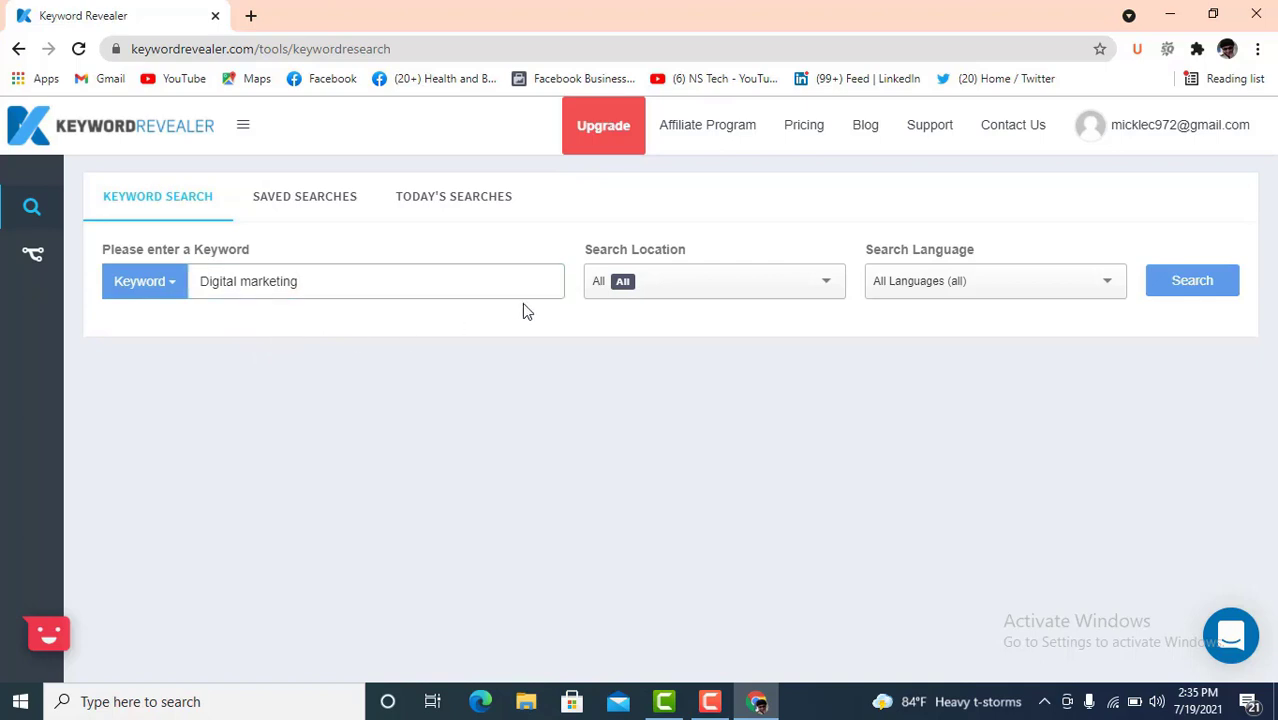
- Set the location to Bangladesh and the language to English (en), then run the search
left_click(803, 282)
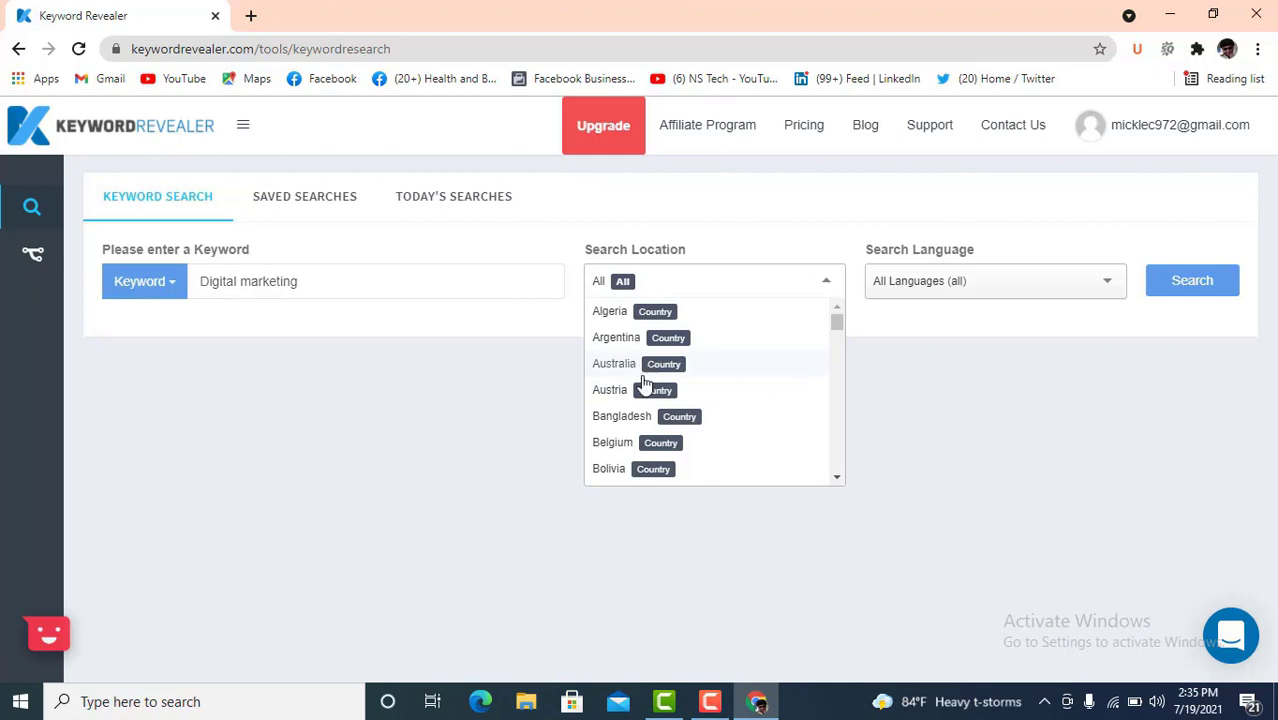
left_click(622, 417)
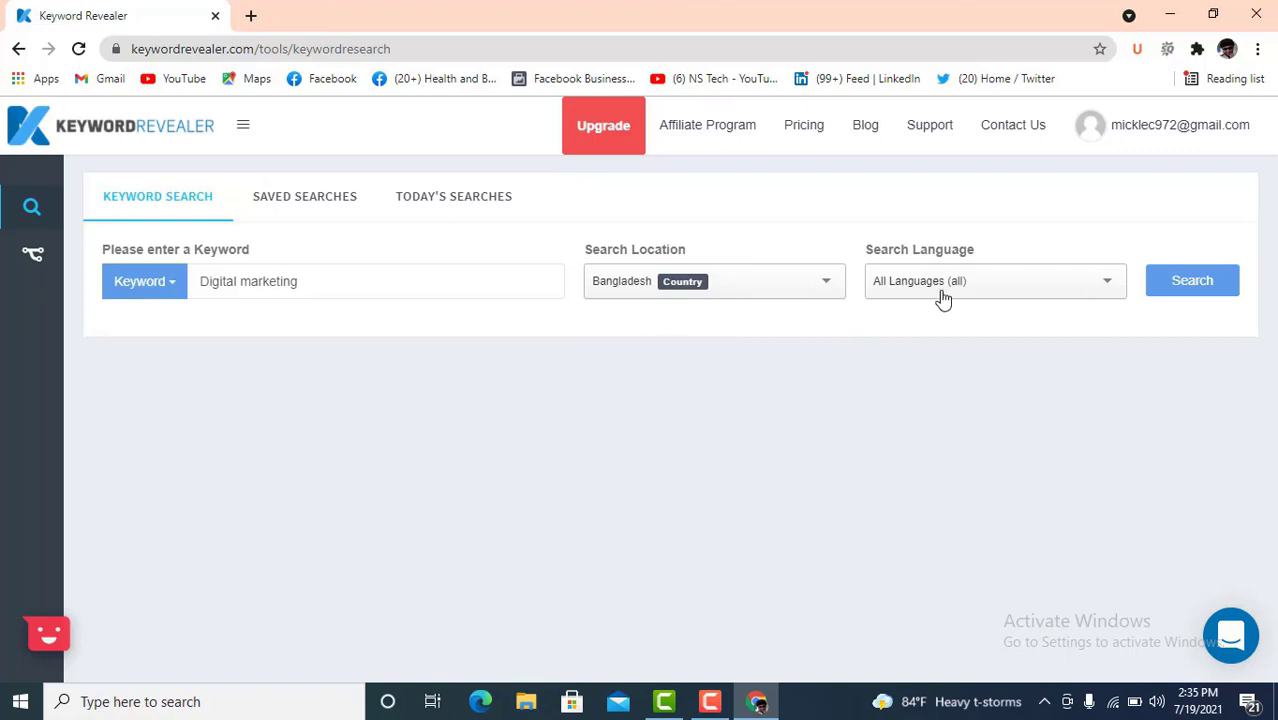
left_click(997, 287)
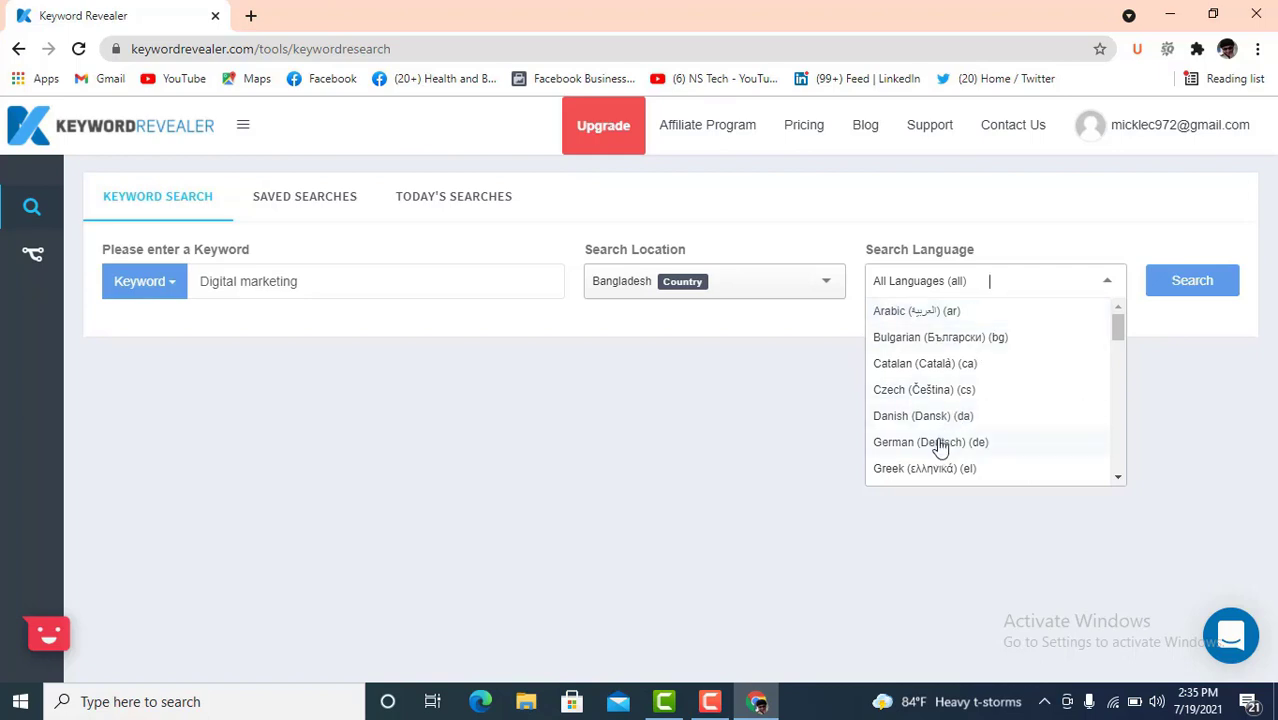
scroll(945, 427, "down", 2)
scroll(945, 398, "down", 2)
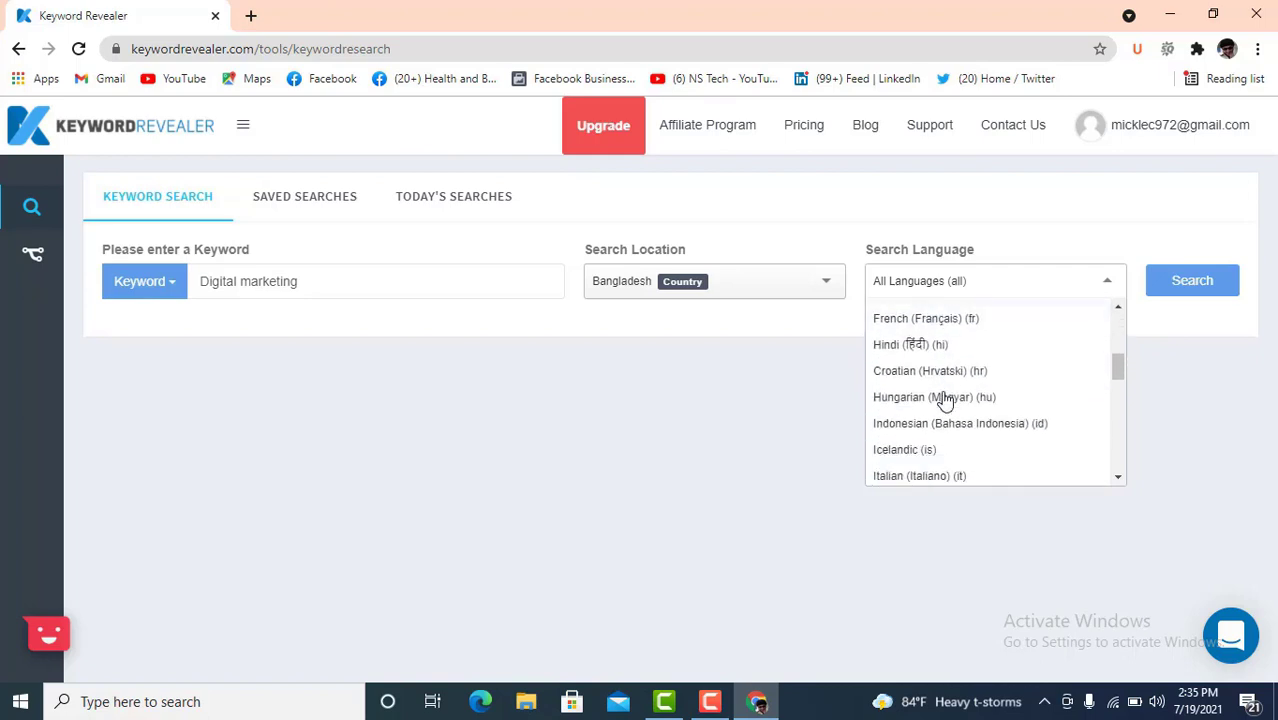
scroll(945, 398, "down", 2)
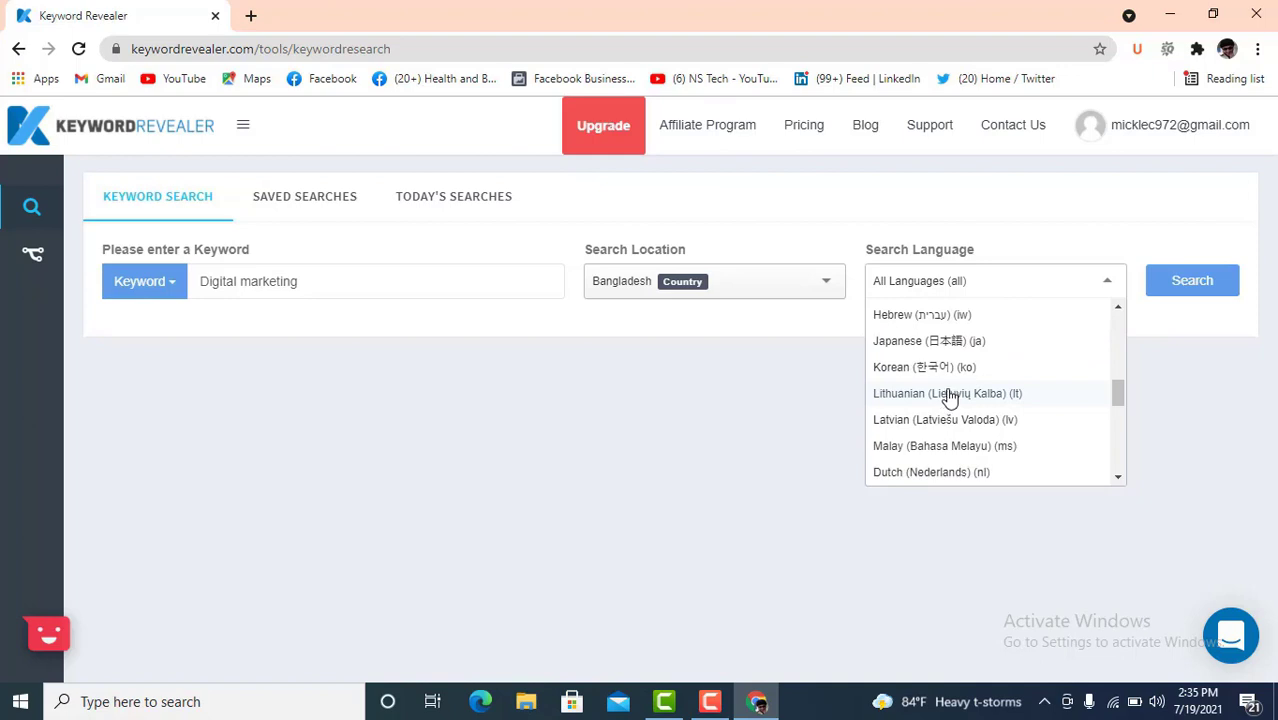
scroll(948, 398, "down", 3)
scroll(948, 398, "down", 4)
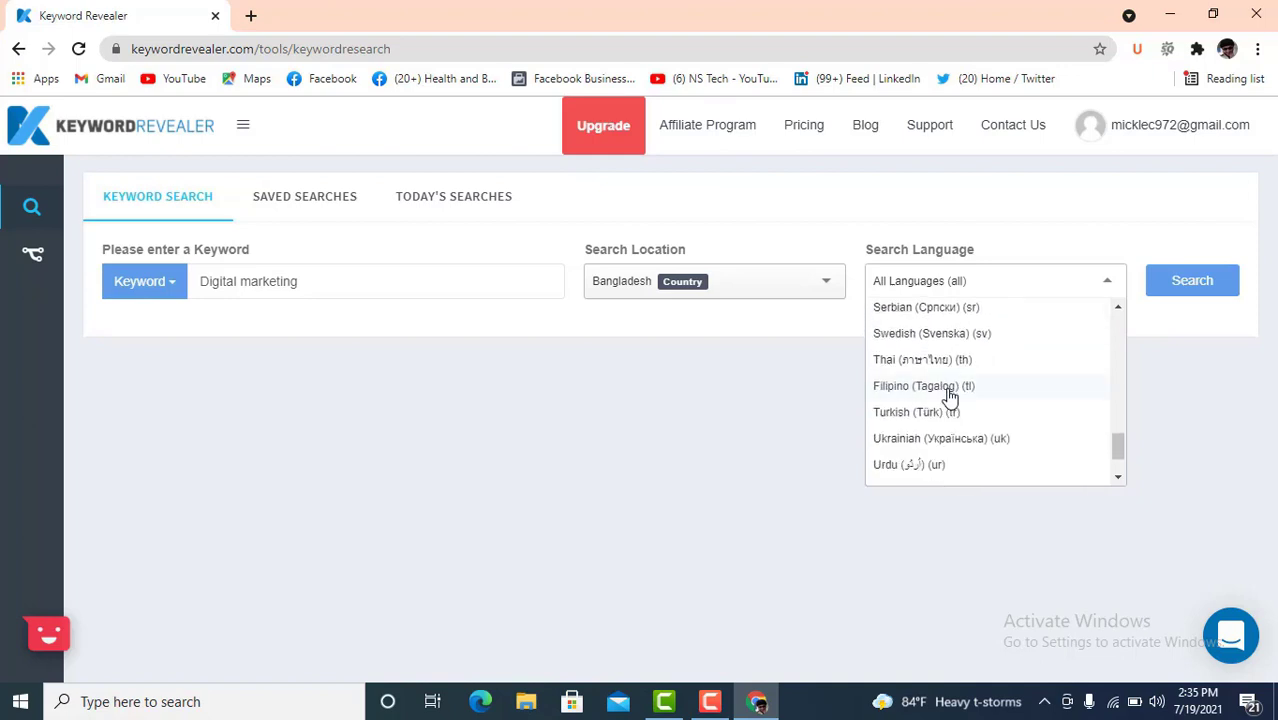
scroll(948, 397, "up", 12)
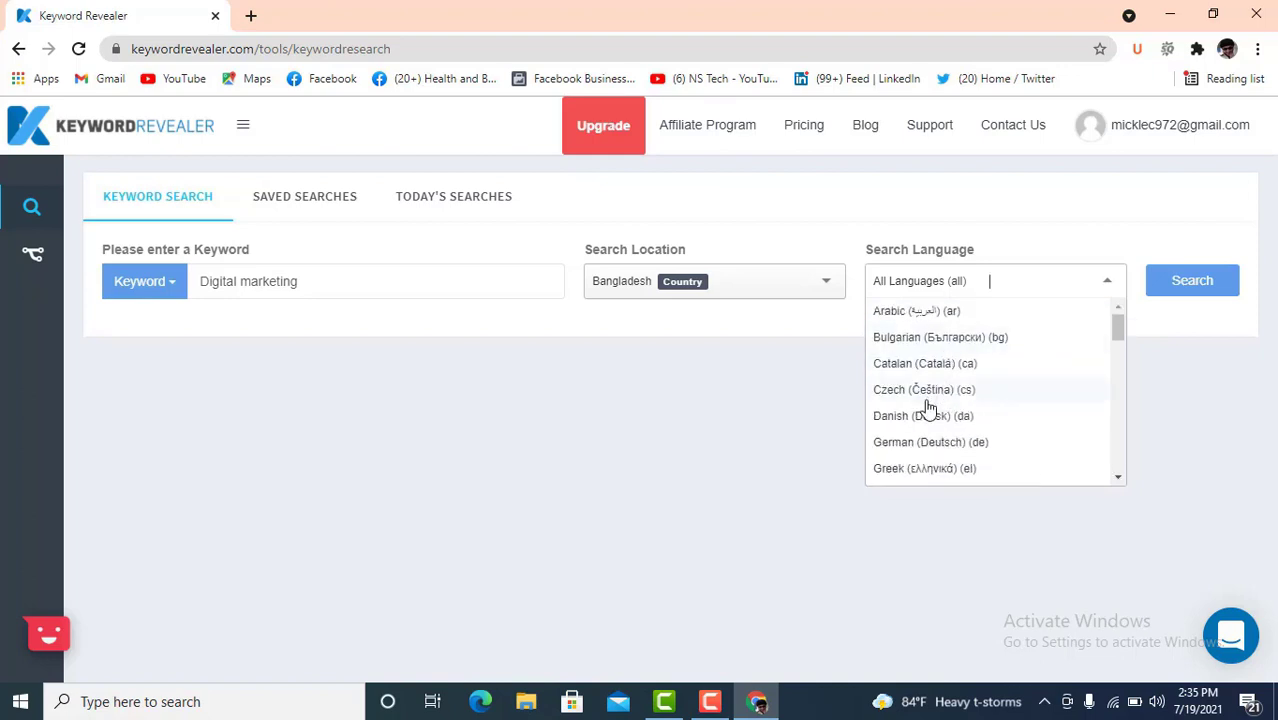
scroll(963, 450, "down", 1)
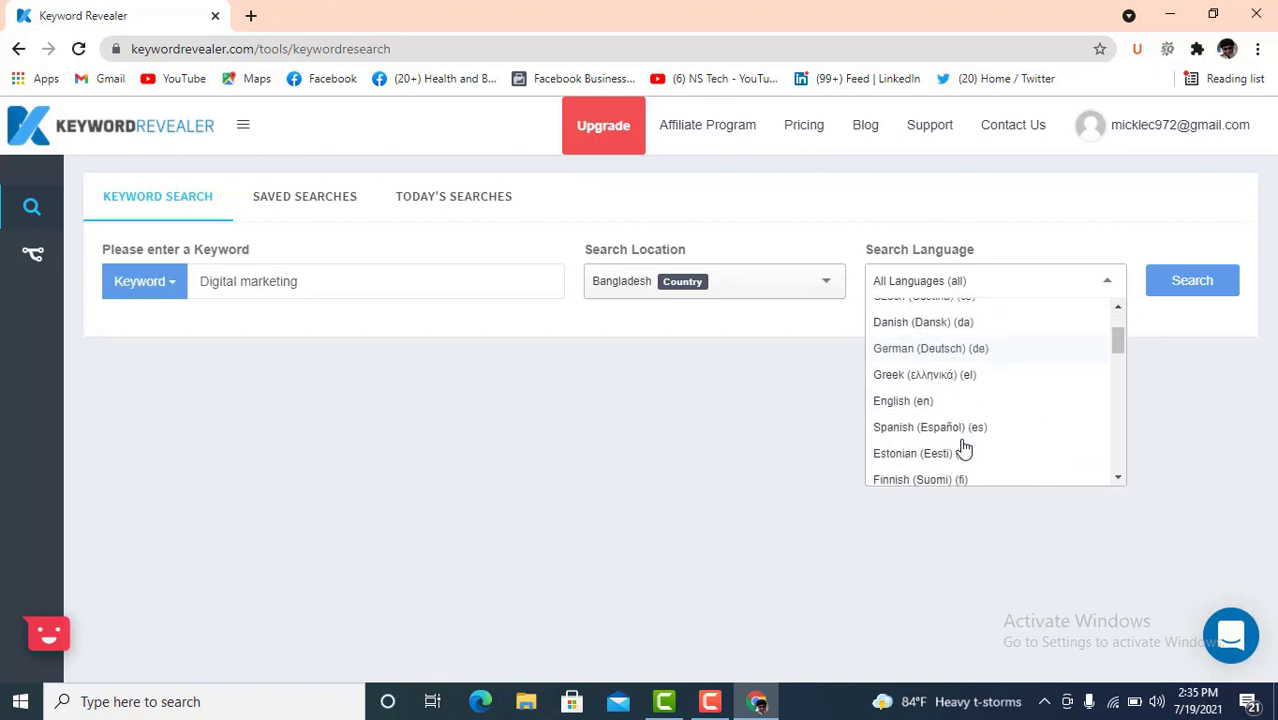
left_click(910, 405)
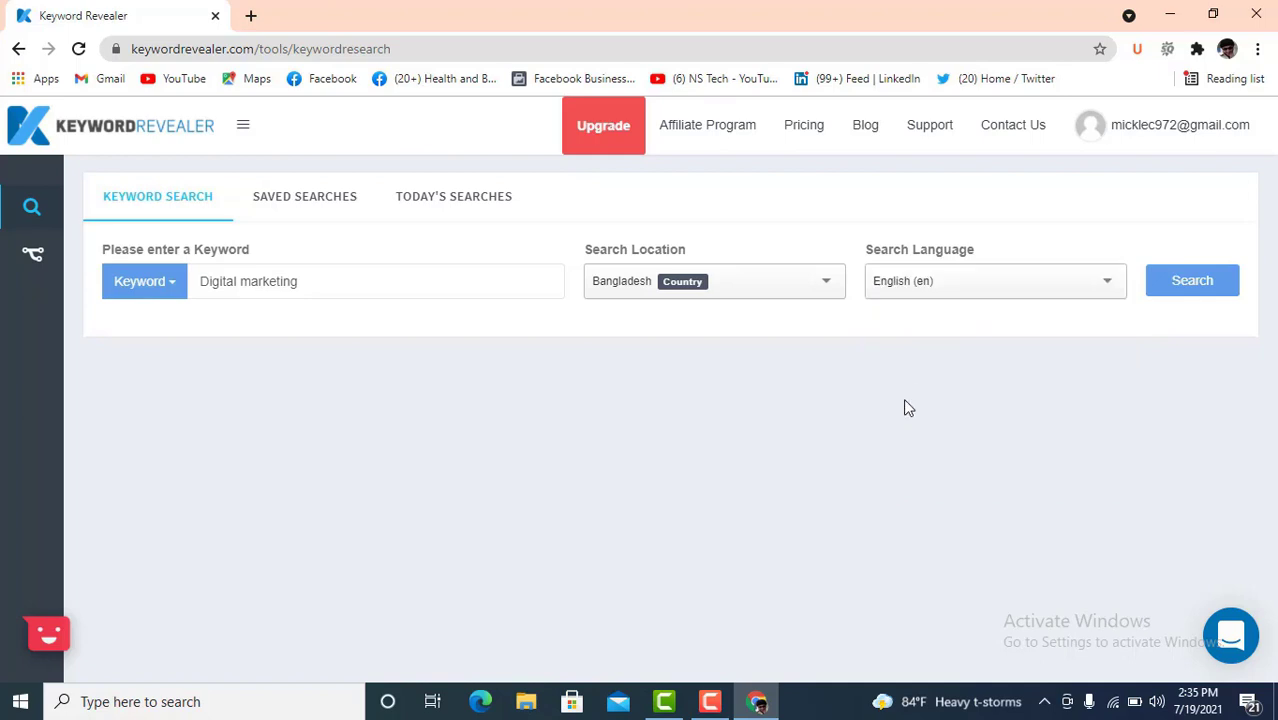
left_click(1178, 290)
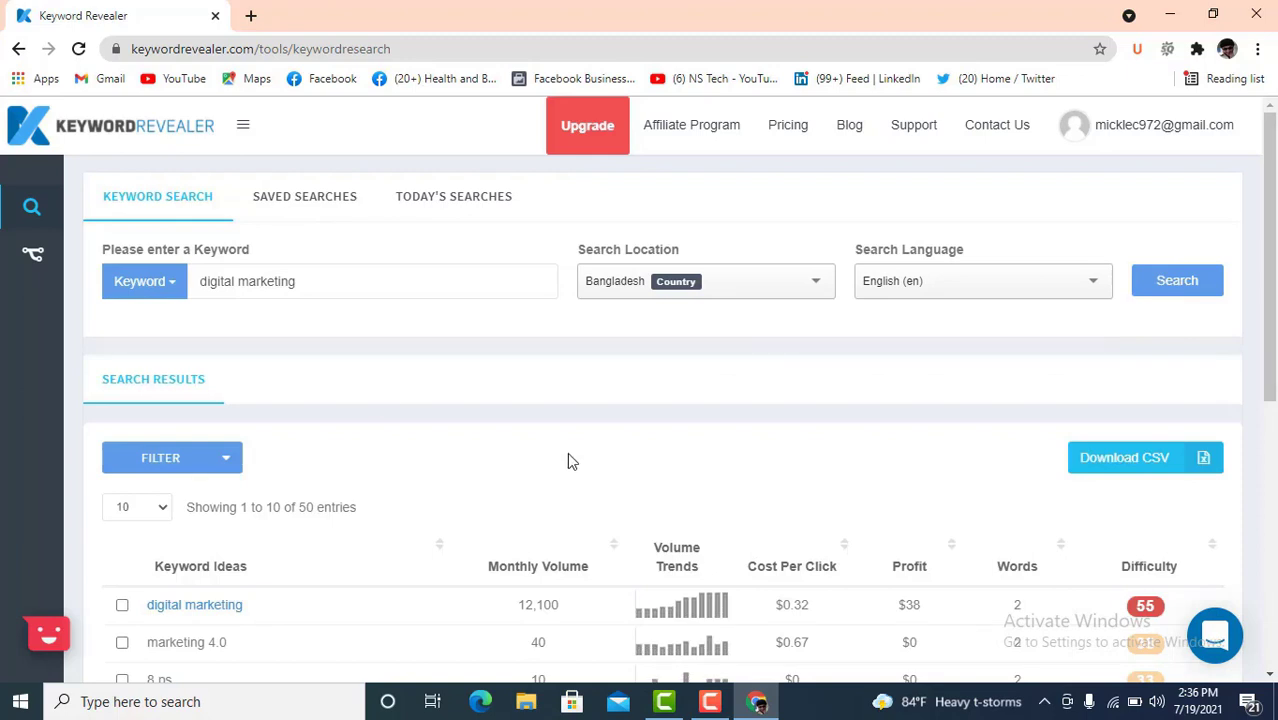
- Scroll the digital marketing keyword ideas and highlight its 12,100 monthly volume
scroll(641, 451, "down", 3)
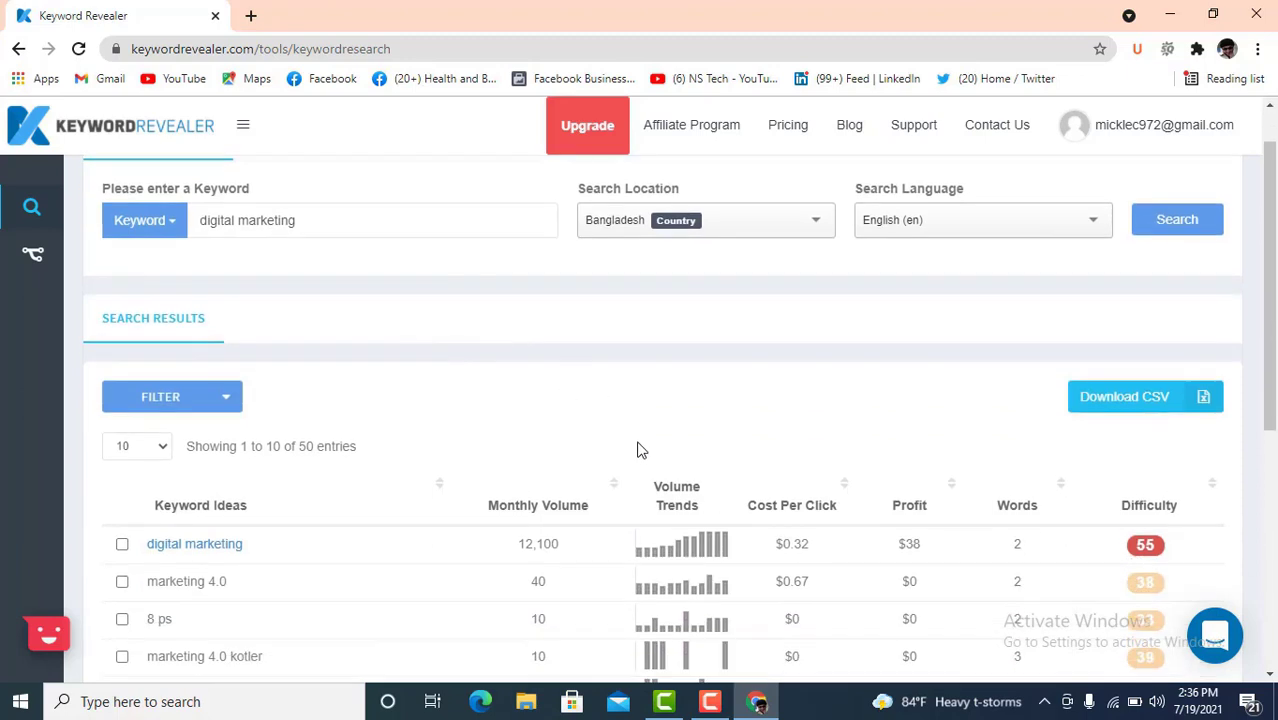
scroll(640, 432, "down", 1)
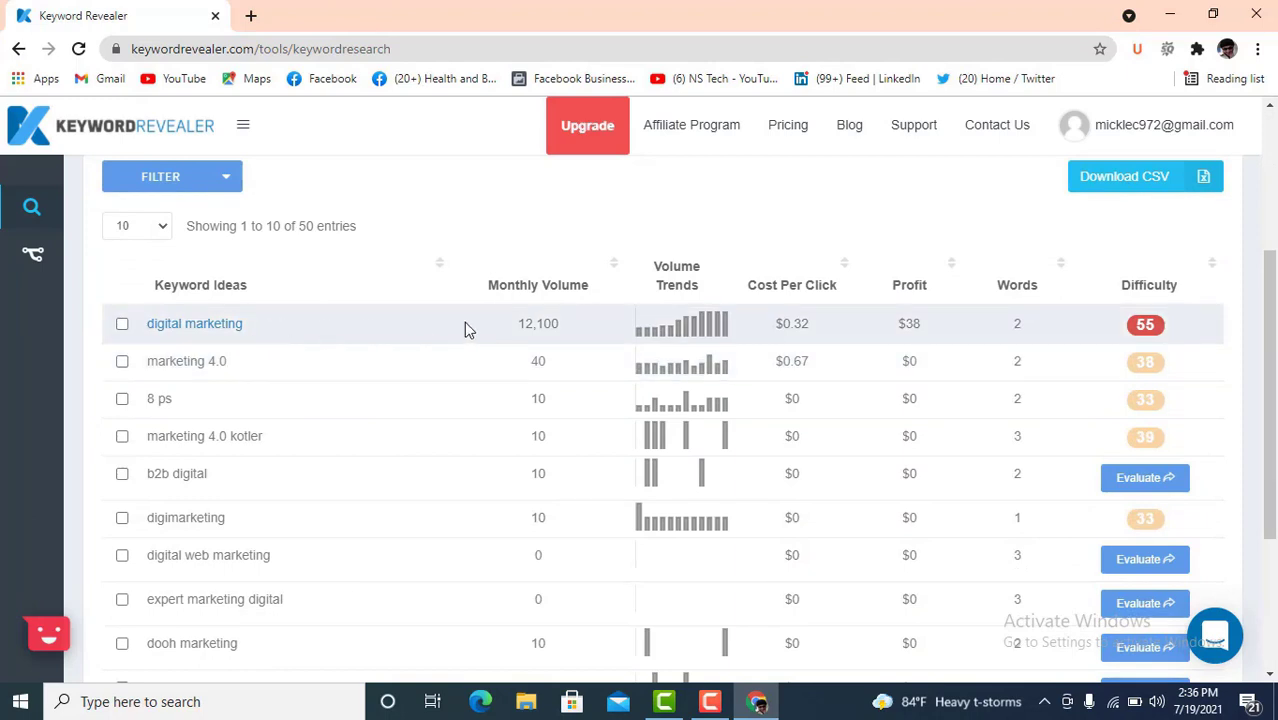
left_click_drag(561, 325, 499, 332)
left_click(702, 284)
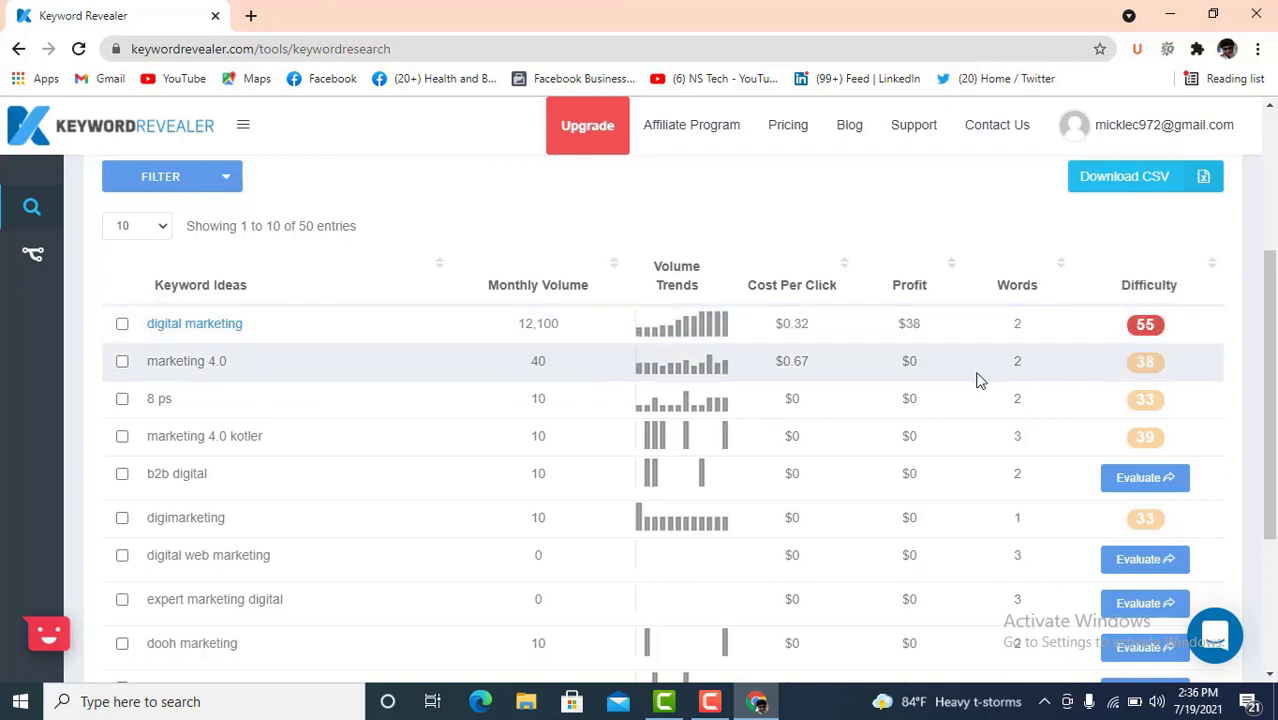
scroll(833, 395, "down", 3)
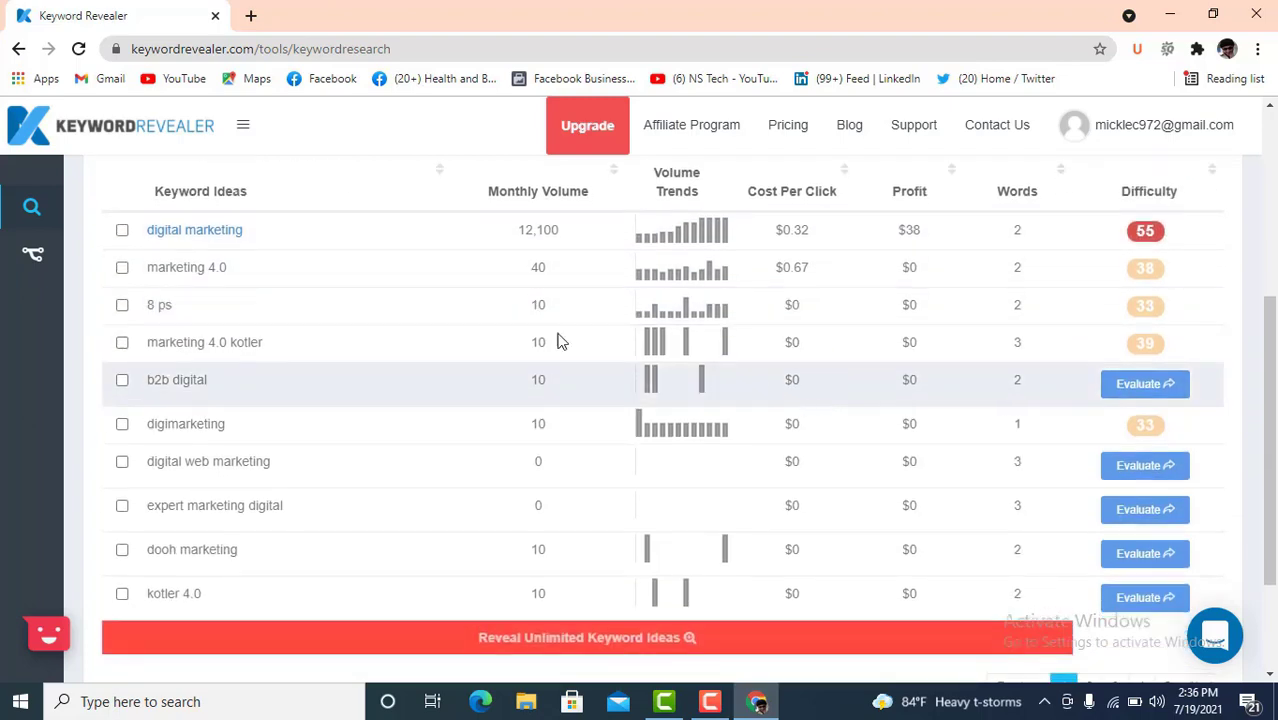
scroll(697, 403, "up", 3)
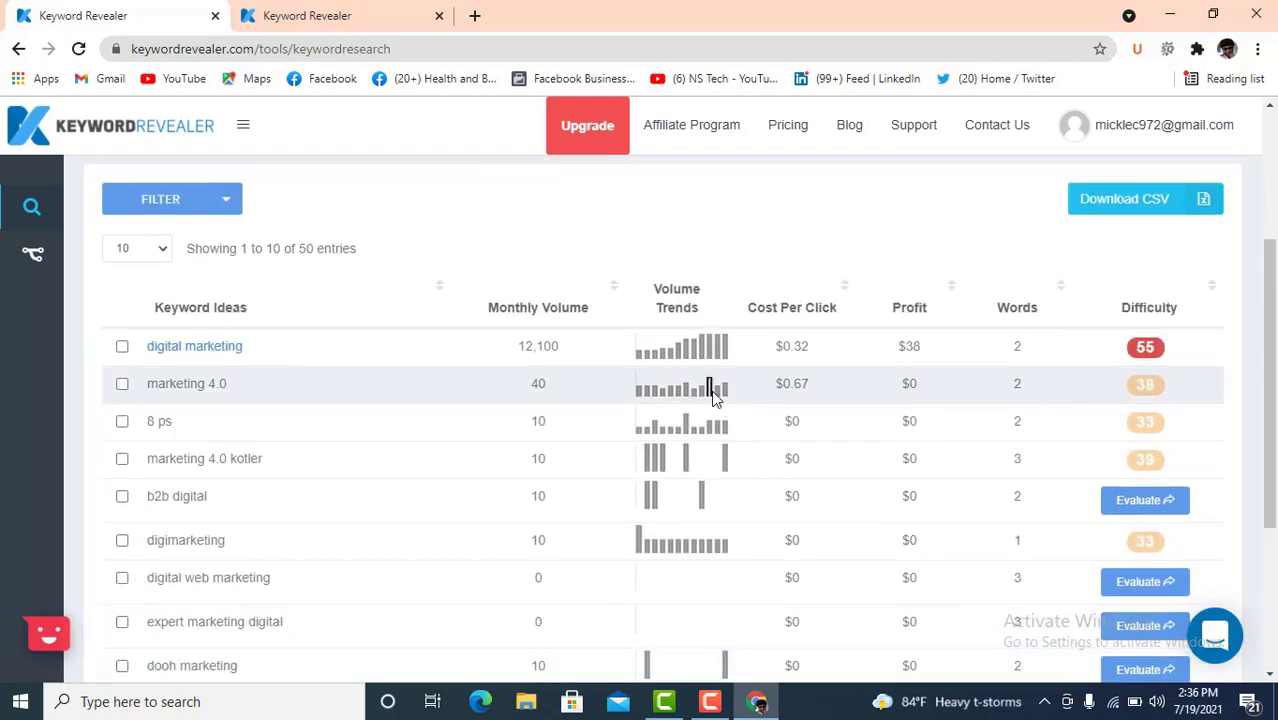
scroll(713, 397, "down", 2)
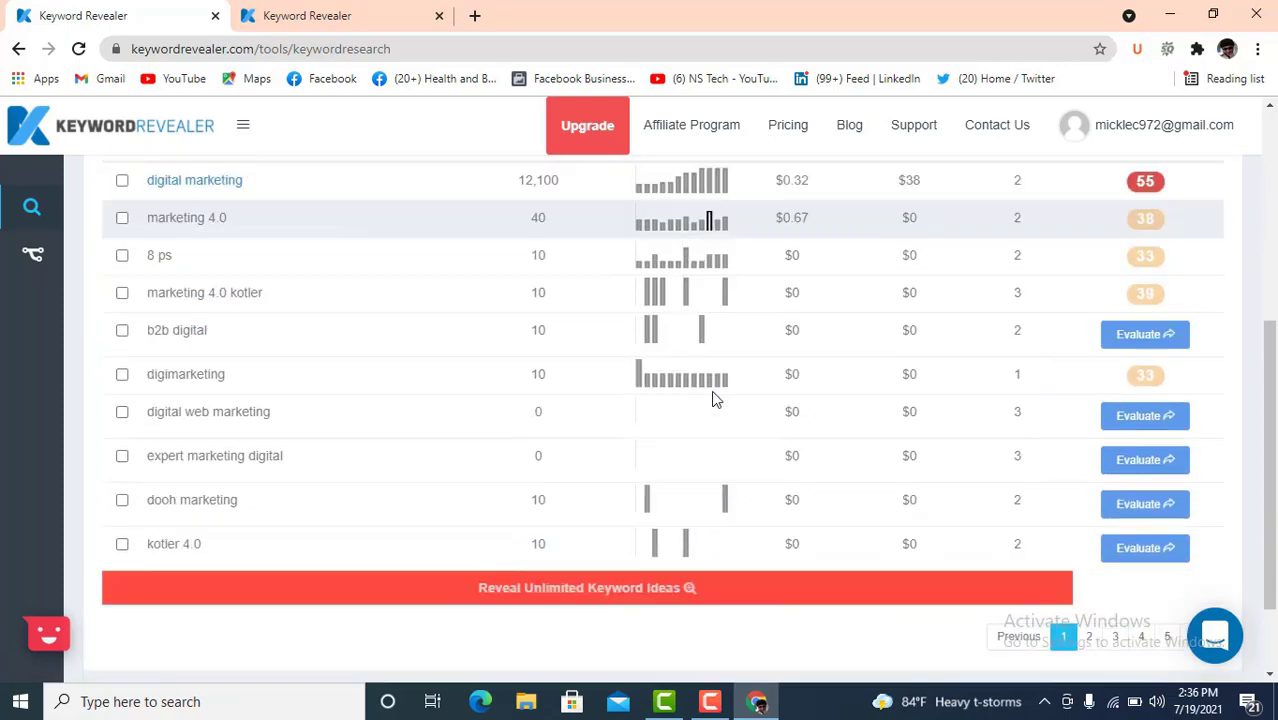
scroll(522, 380, "up", 3)
- Show 100 entries per page and scroll through all 50 keyword ideas, dismissing an ad
left_click(163, 345)
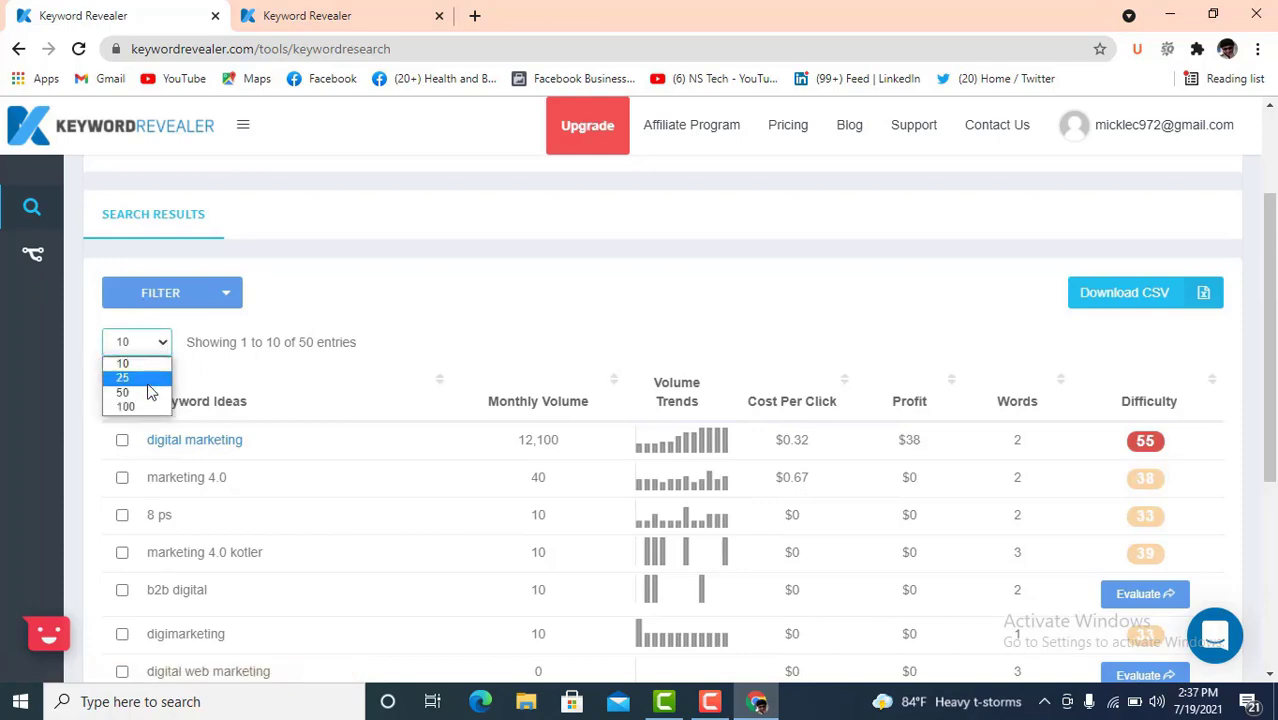
left_click(134, 404)
scroll(673, 400, "down", 4)
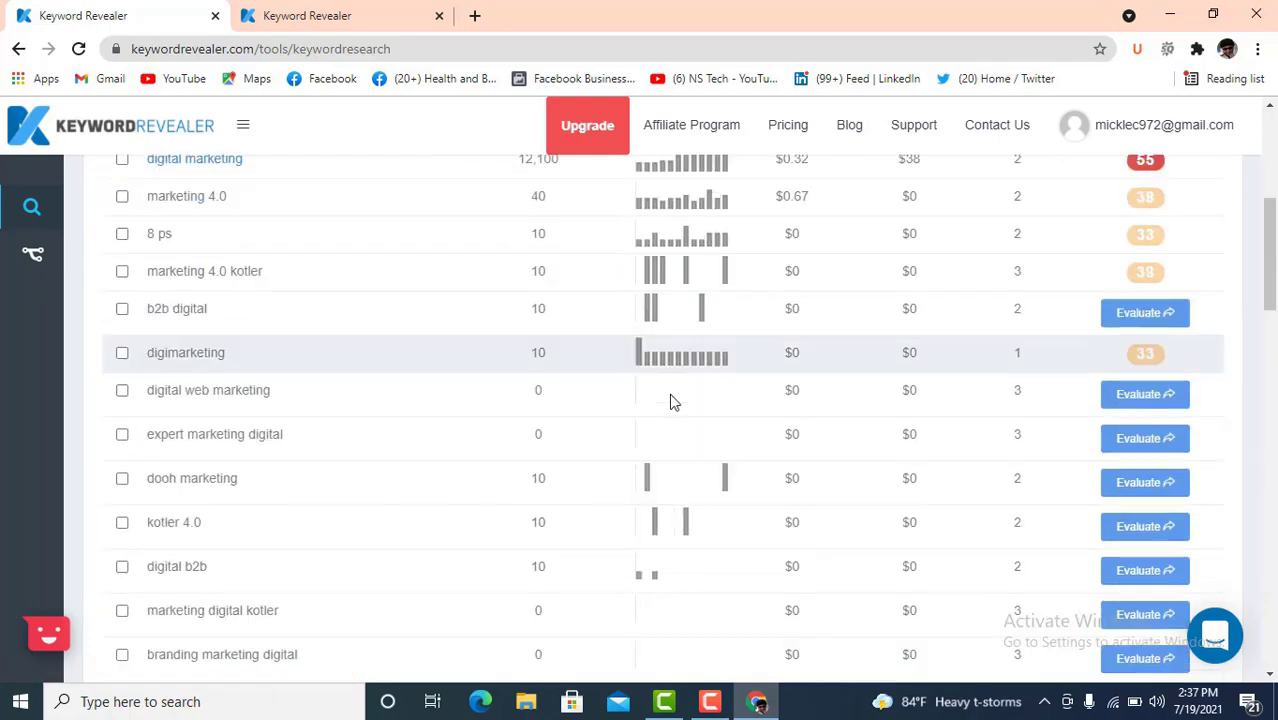
scroll(669, 400, "down", 5)
scroll(671, 400, "down", 10)
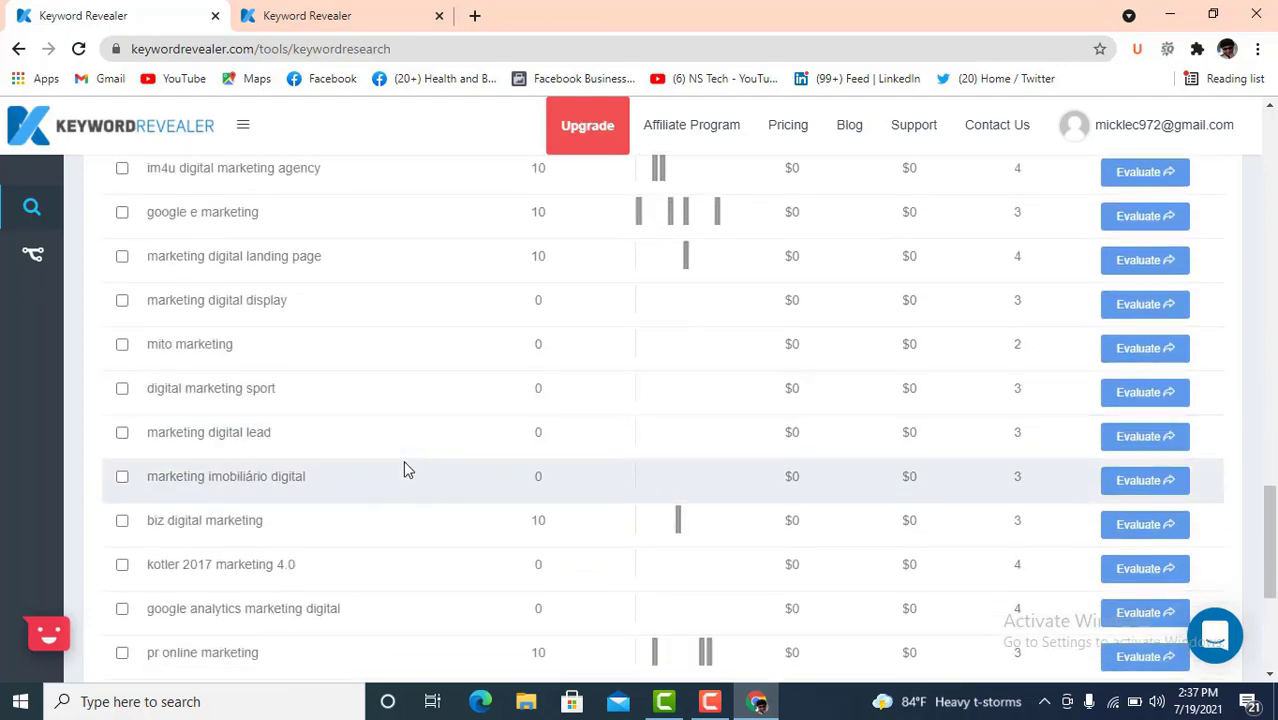
scroll(338, 505, "down", 3)
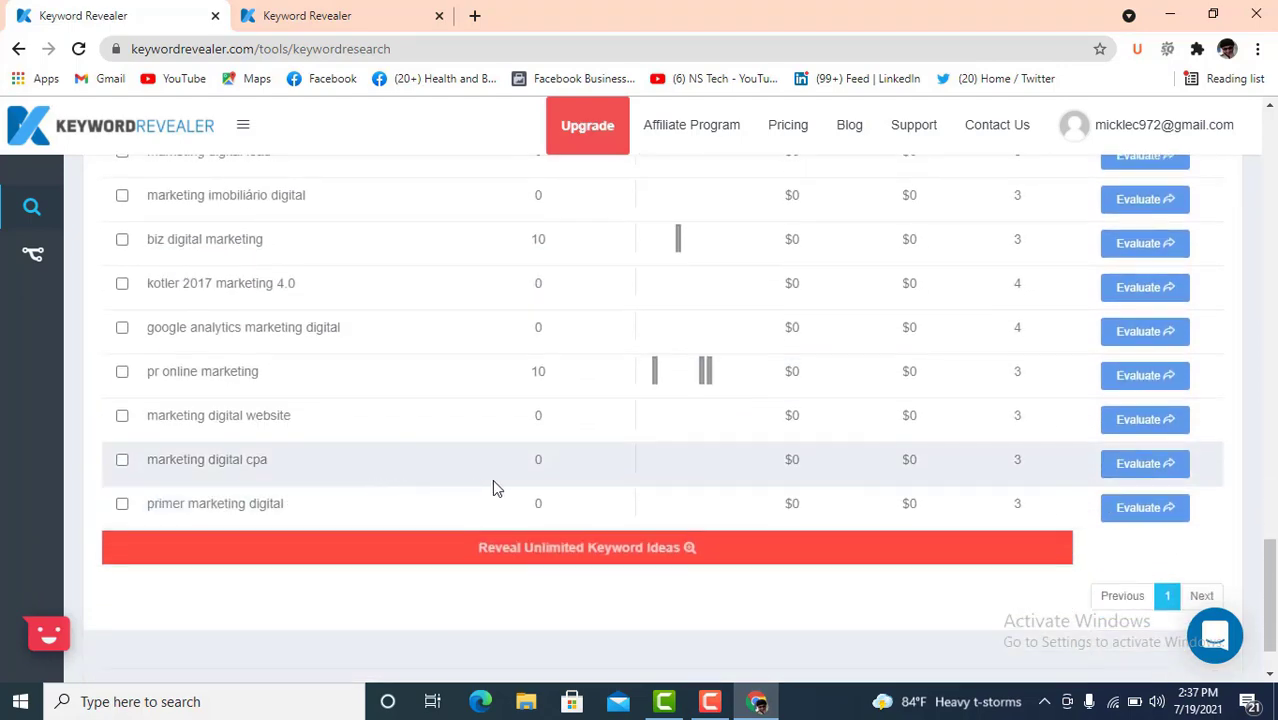
scroll(818, 492, "down", 1)
scroll(815, 488, "up", 2)
scroll(815, 488, "up", 15)
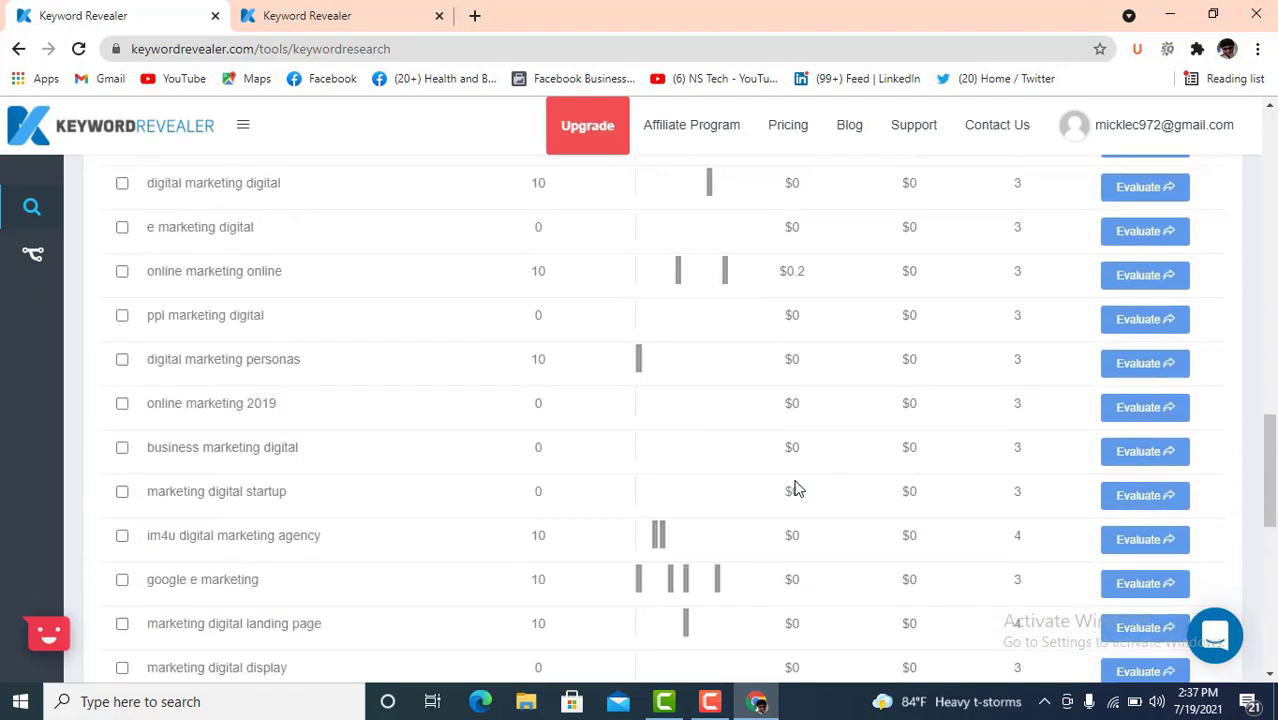
scroll(795, 488, "up", 3)
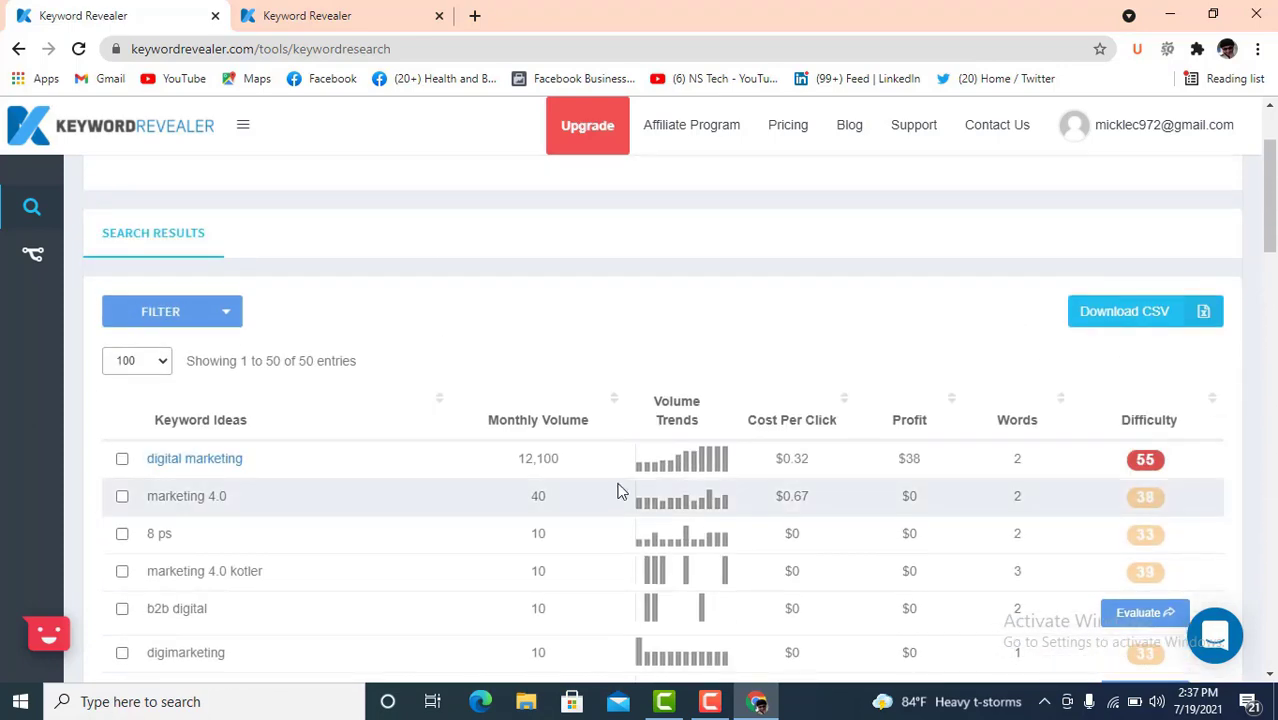
scroll(435, 505, "down", 1)
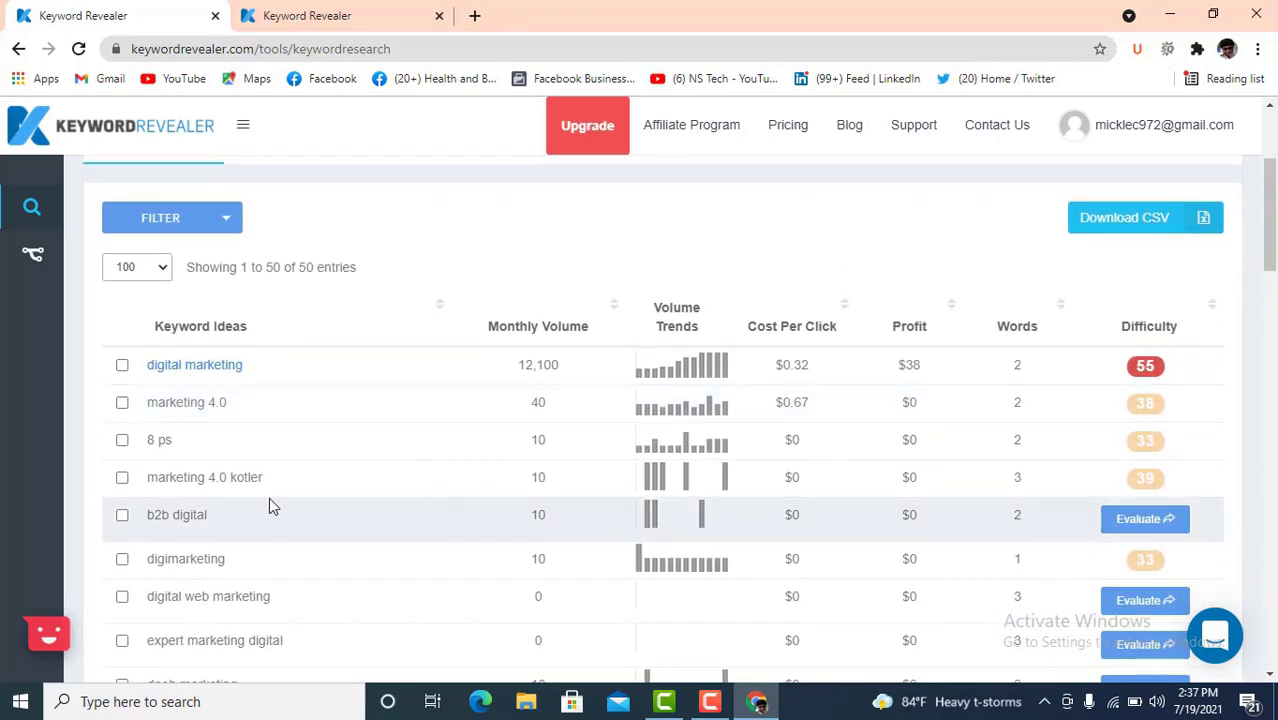
scroll(271, 505, "down", 1)
scroll(236, 483, "down", 1)
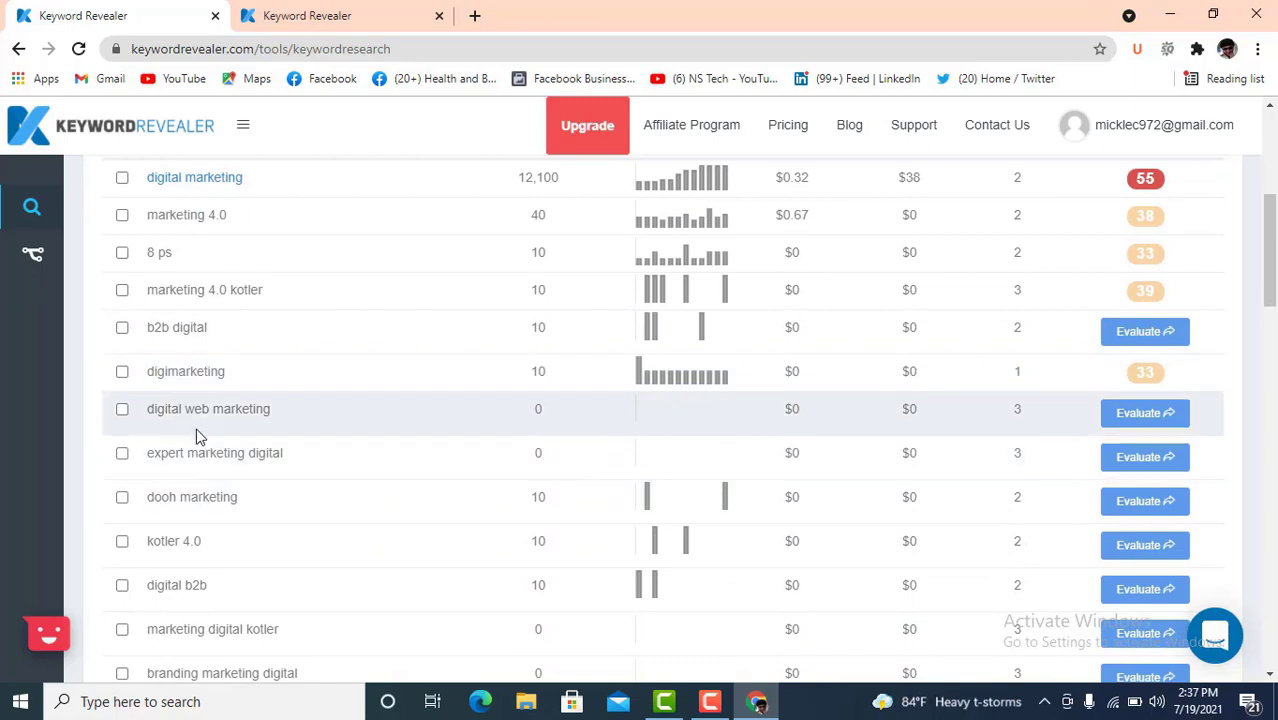
scroll(262, 462, "down", 4)
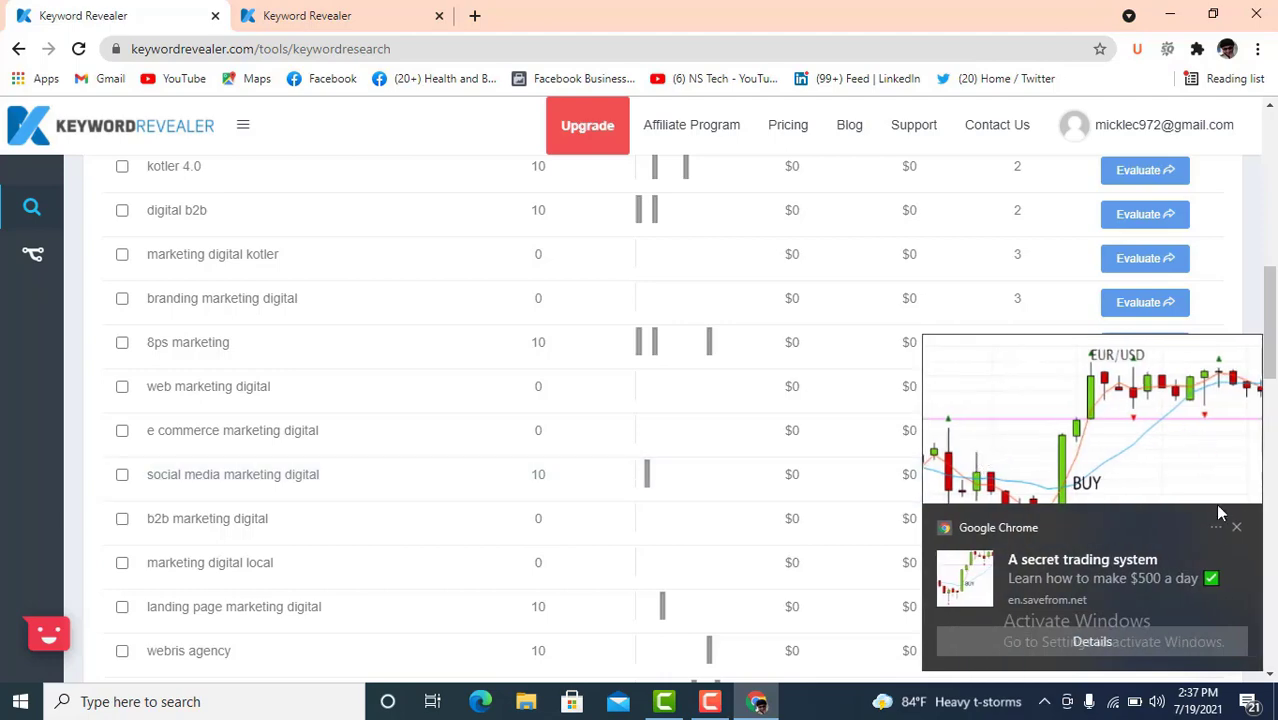
left_click(1236, 530)
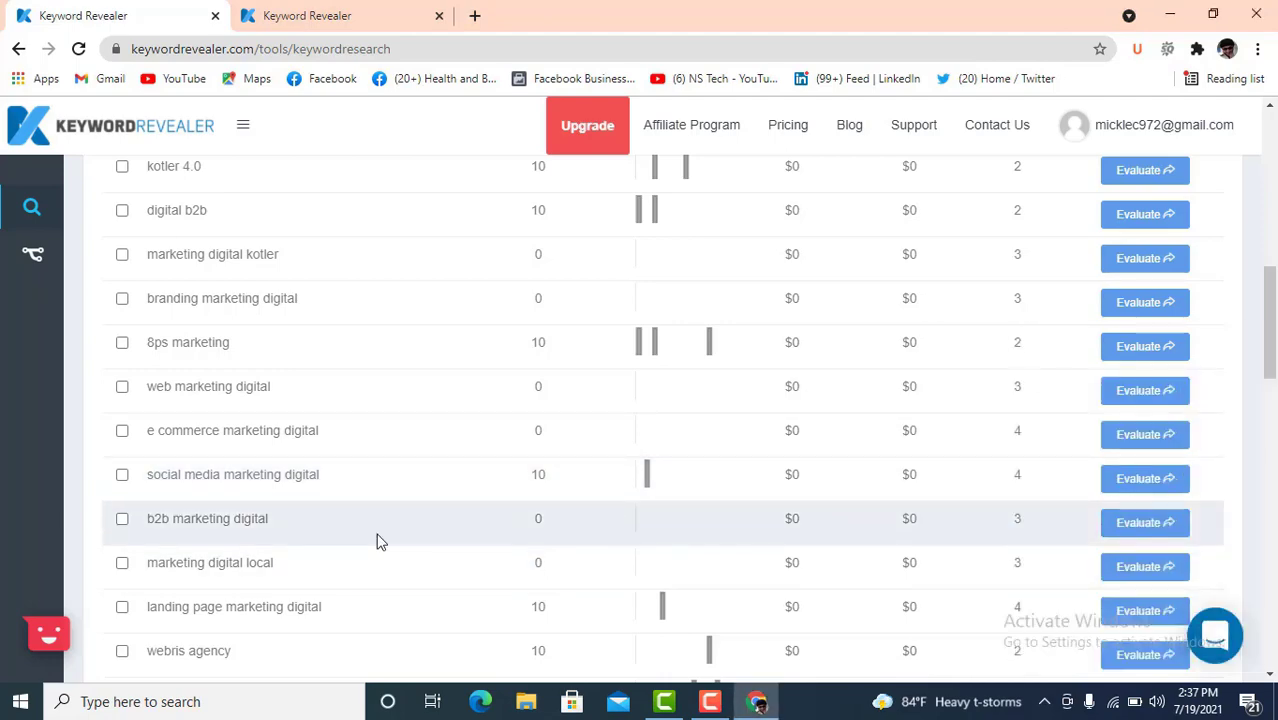
scroll(376, 540, "up", 9)
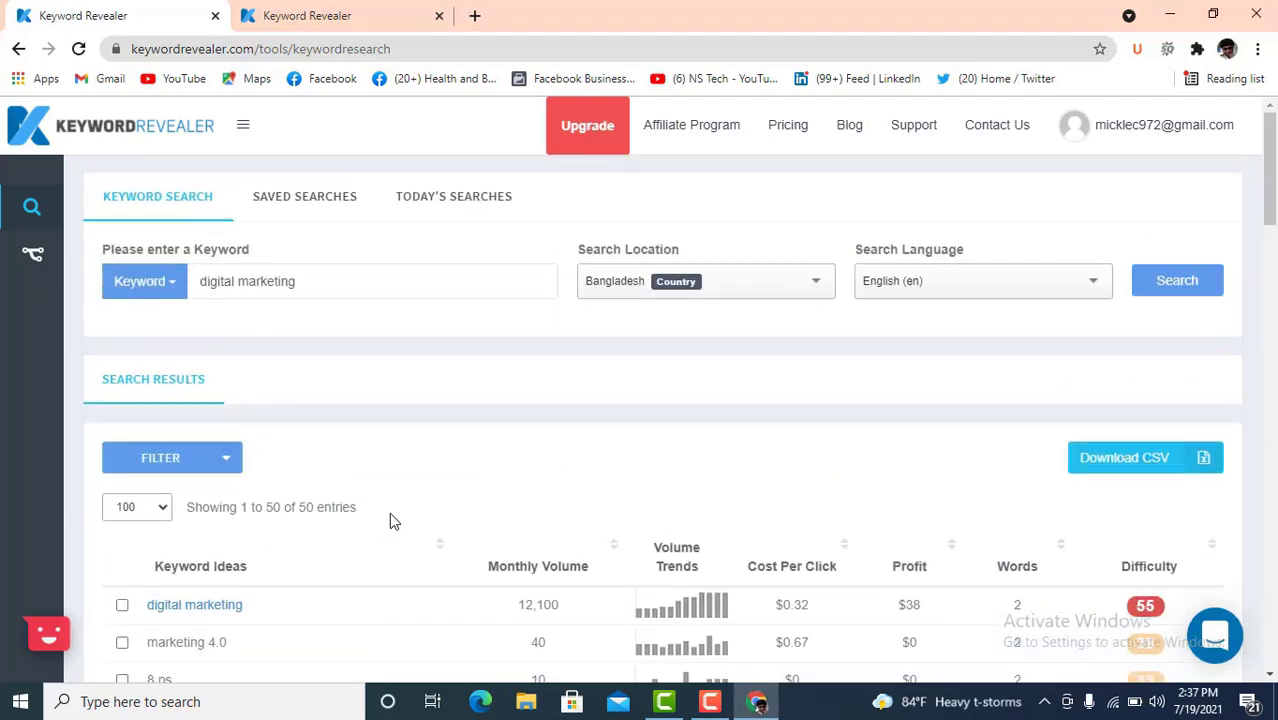
scroll(620, 465, "down", 2)
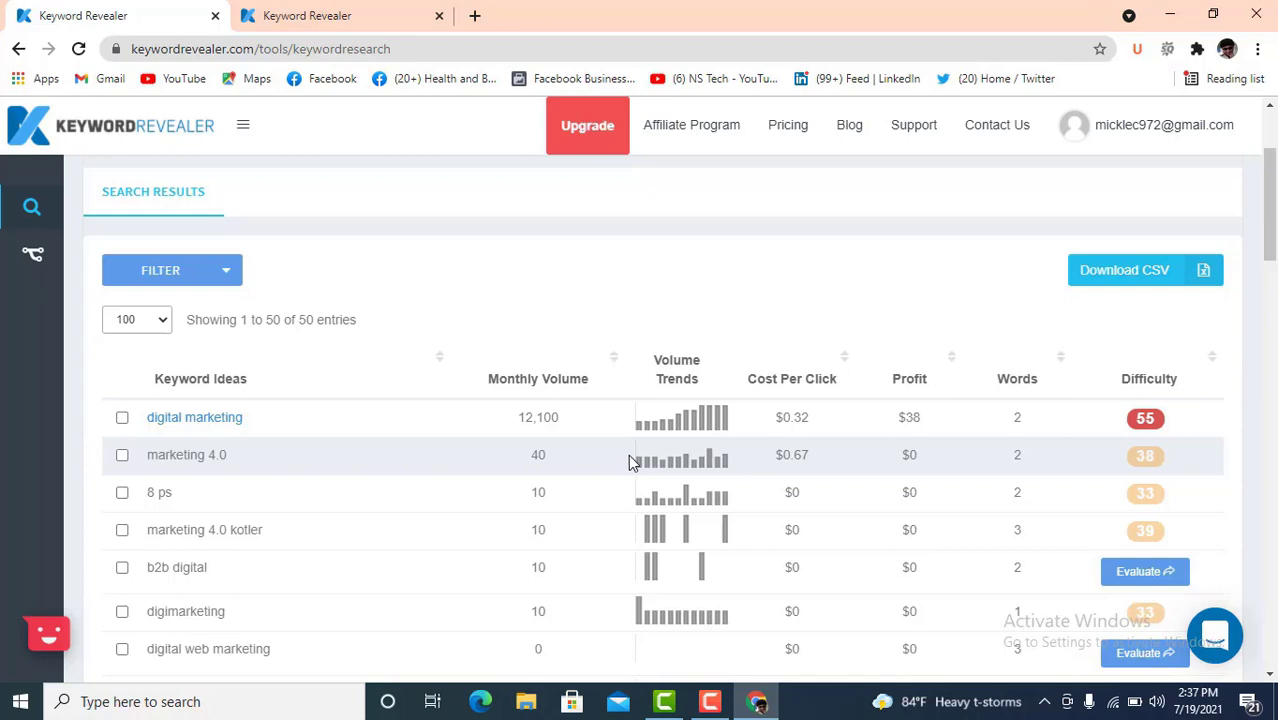
scroll(616, 486, "down", 1)
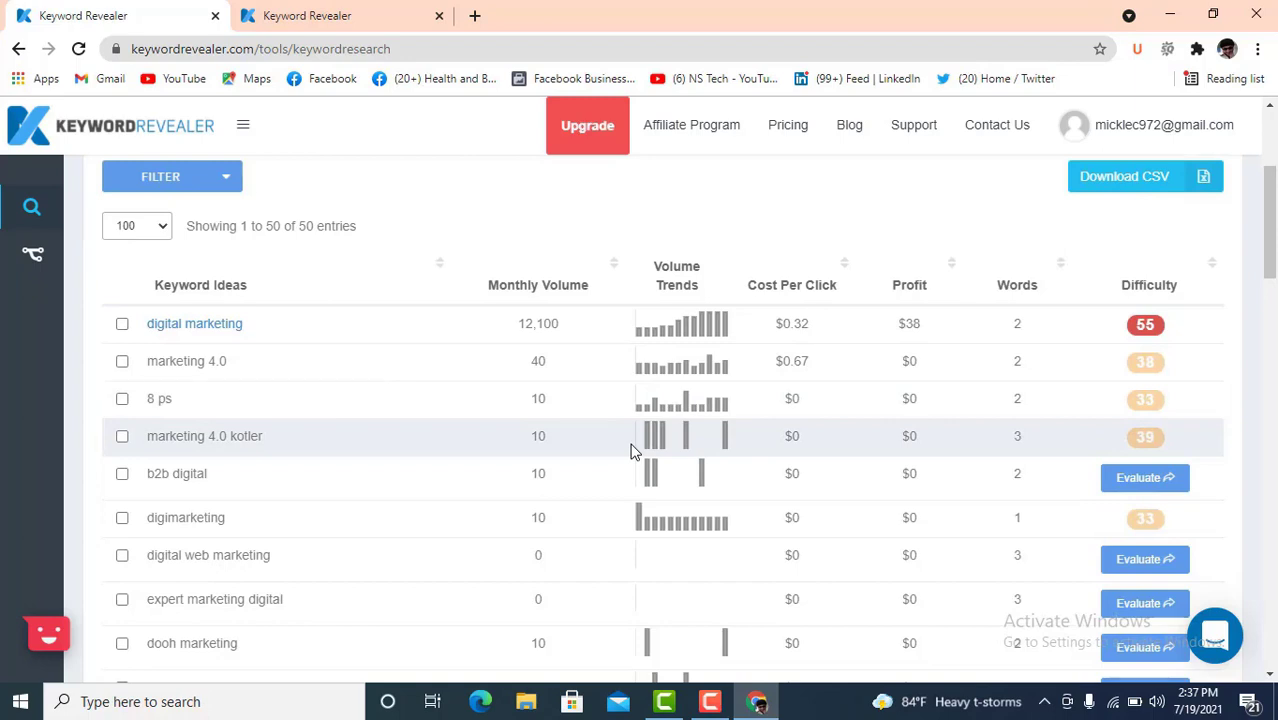
scroll(630, 450, "up", 2)
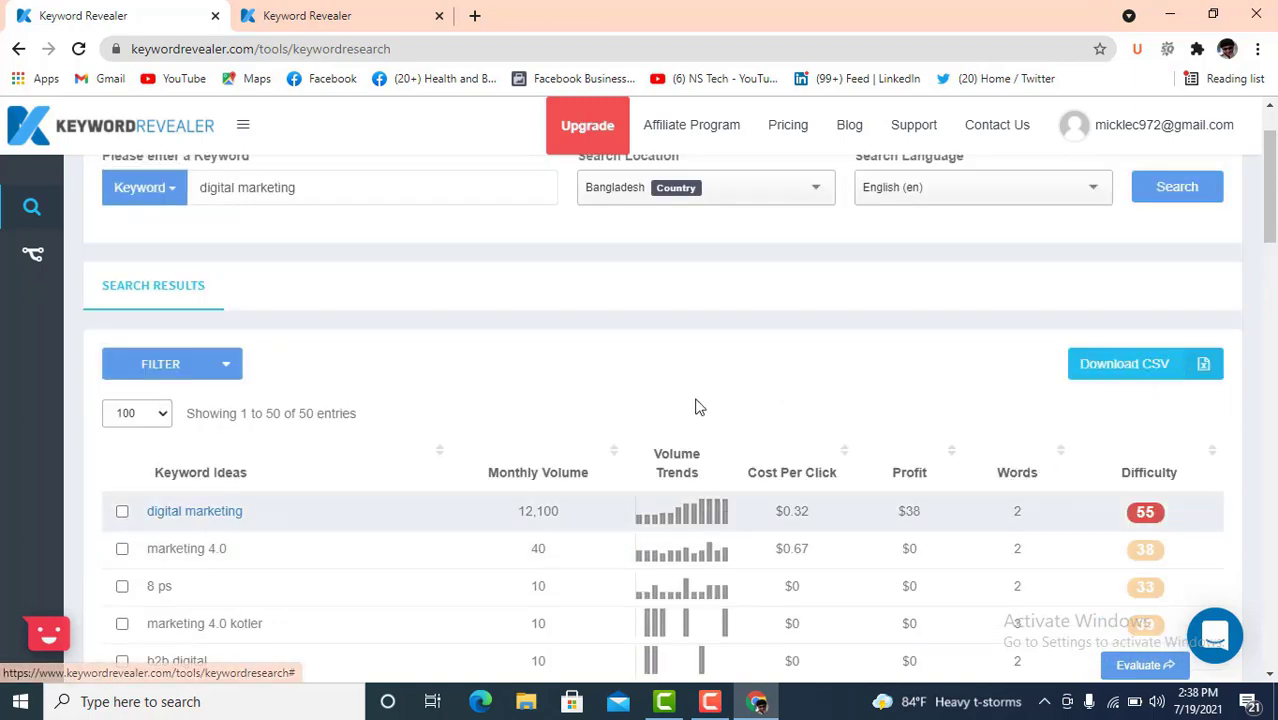
- Export all keyword ideas as keyword_research.csv
left_click(1143, 370)
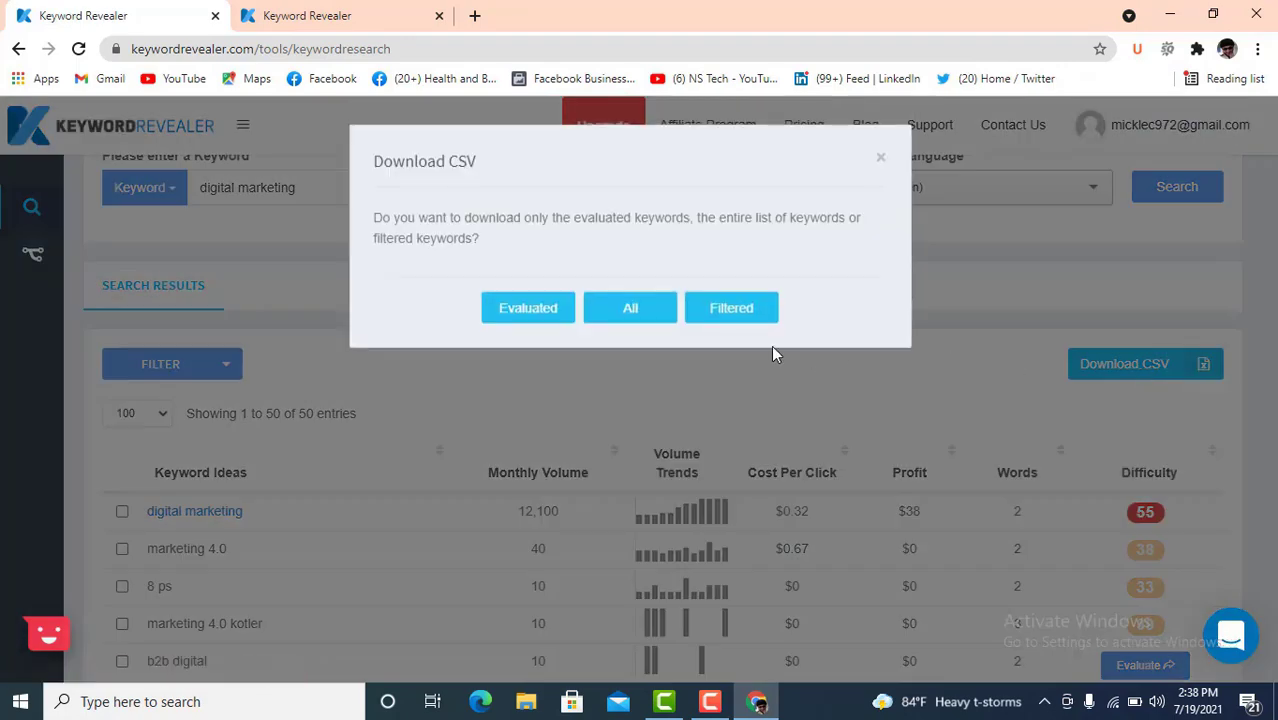
left_click(630, 310)
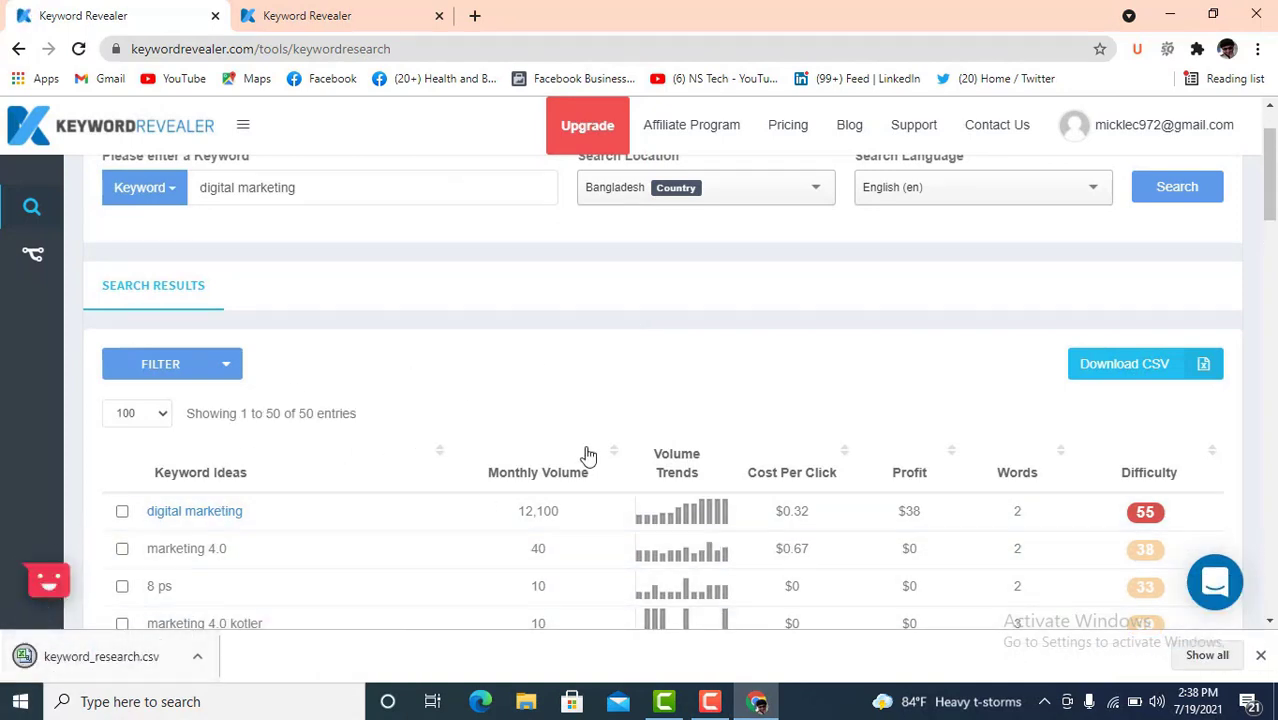
scroll(534, 484, "down", 3)
left_click(90, 660)
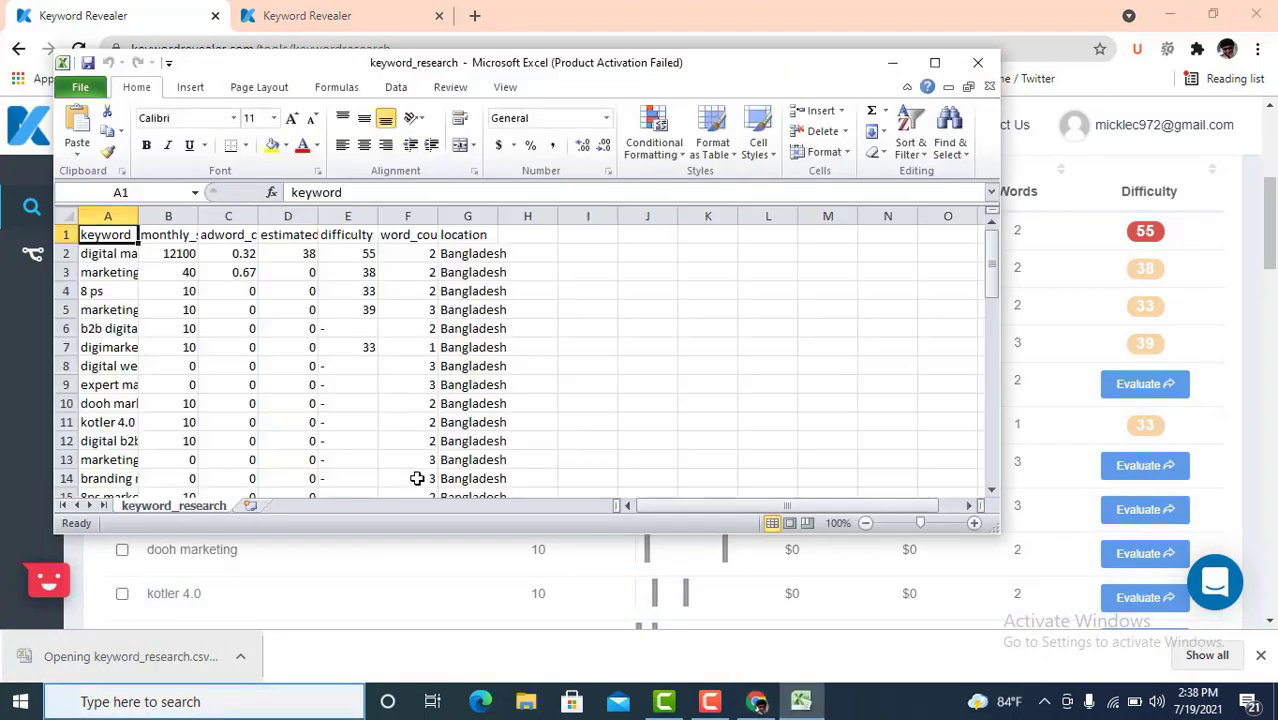
scroll(410, 460, "down", 8)
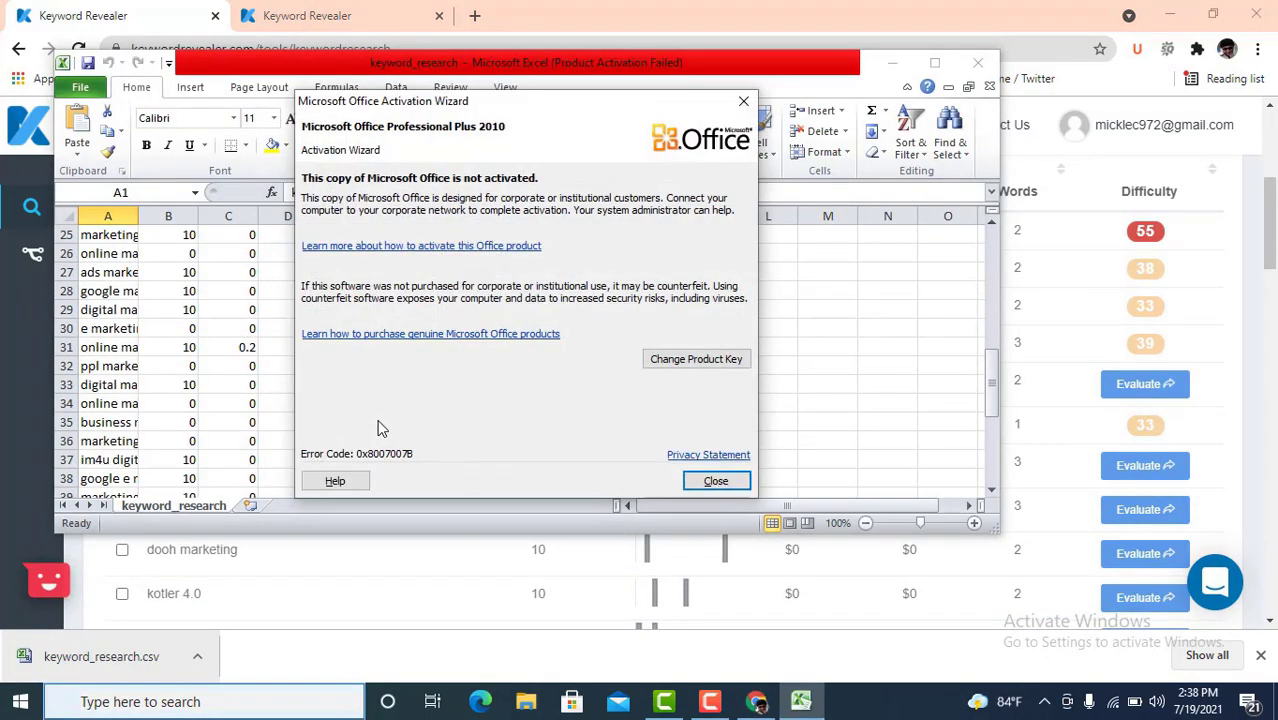
left_click(744, 104)
scroll(357, 357, "up", 8)
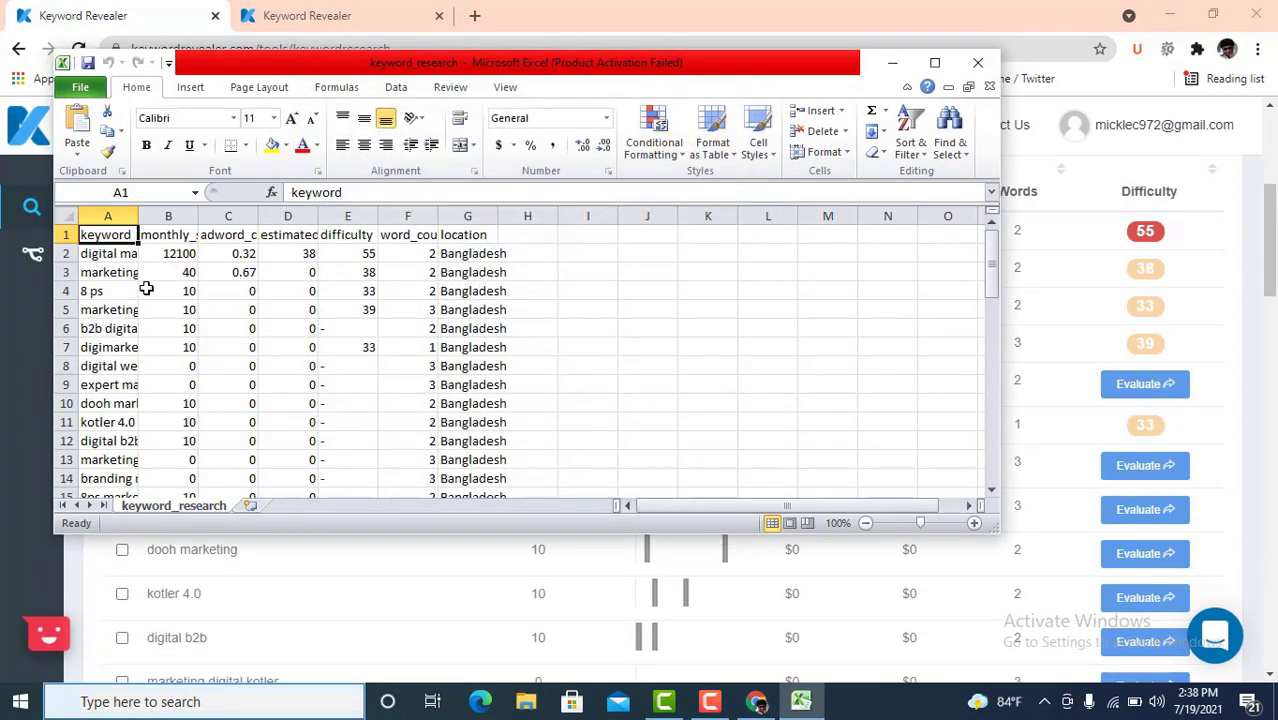
left_click(108, 270)
left_click(188, 255)
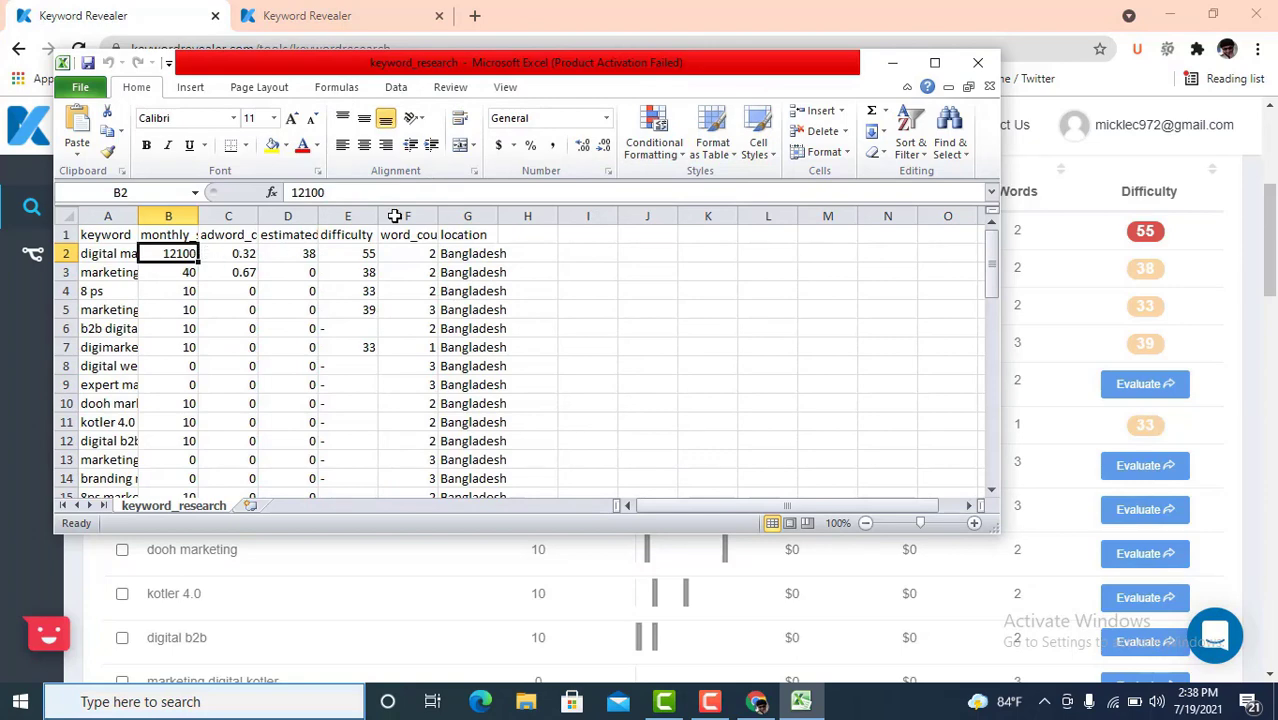
left_click(934, 62)
left_click(195, 240)
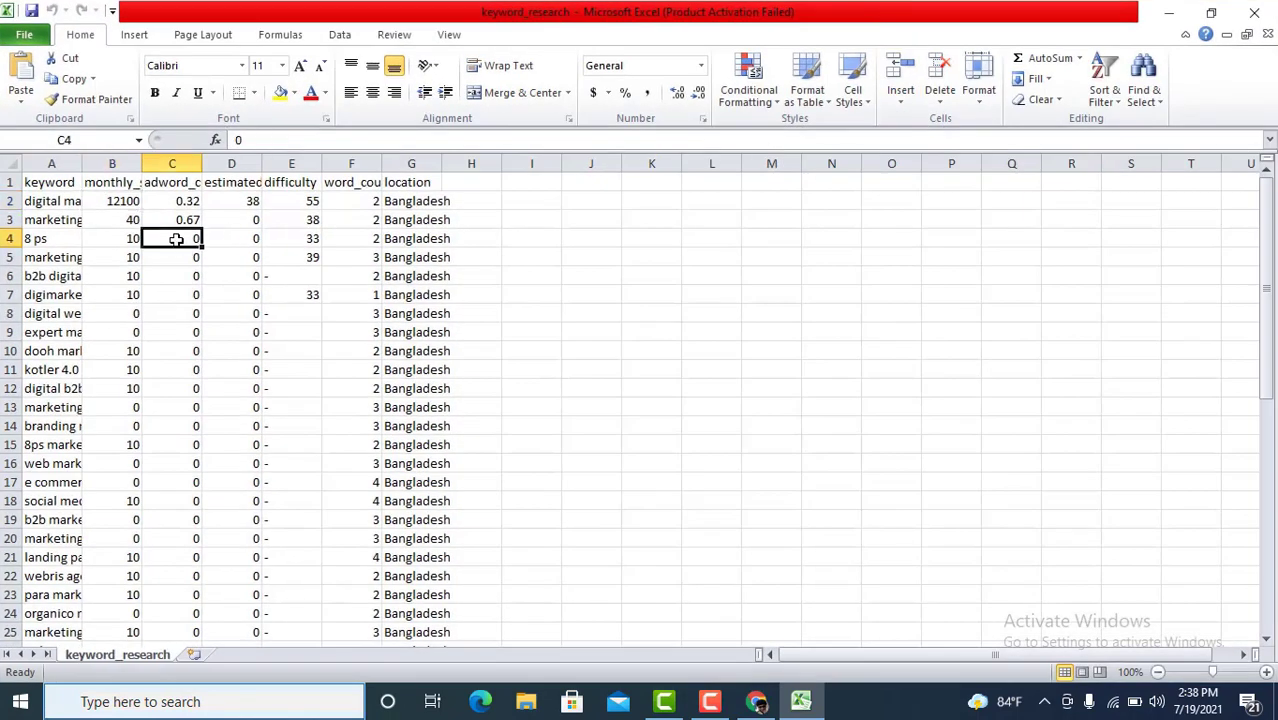
left_click(296, 221)
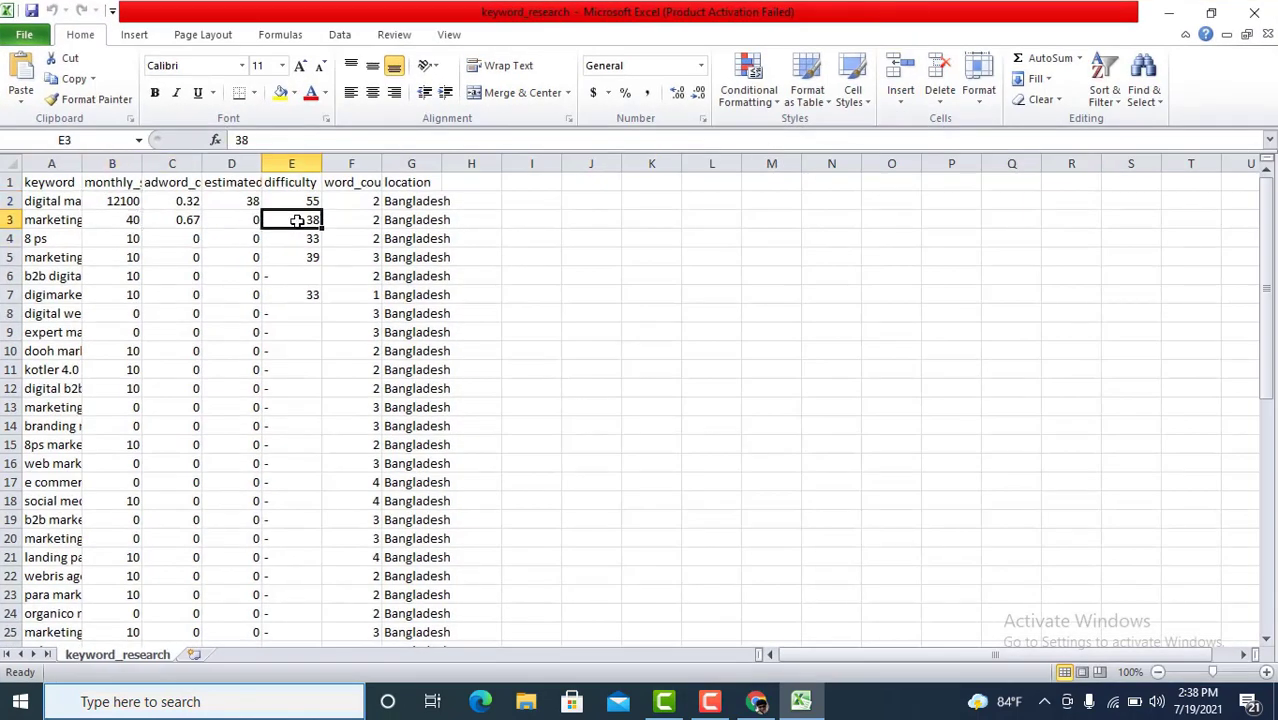
left_click(446, 206)
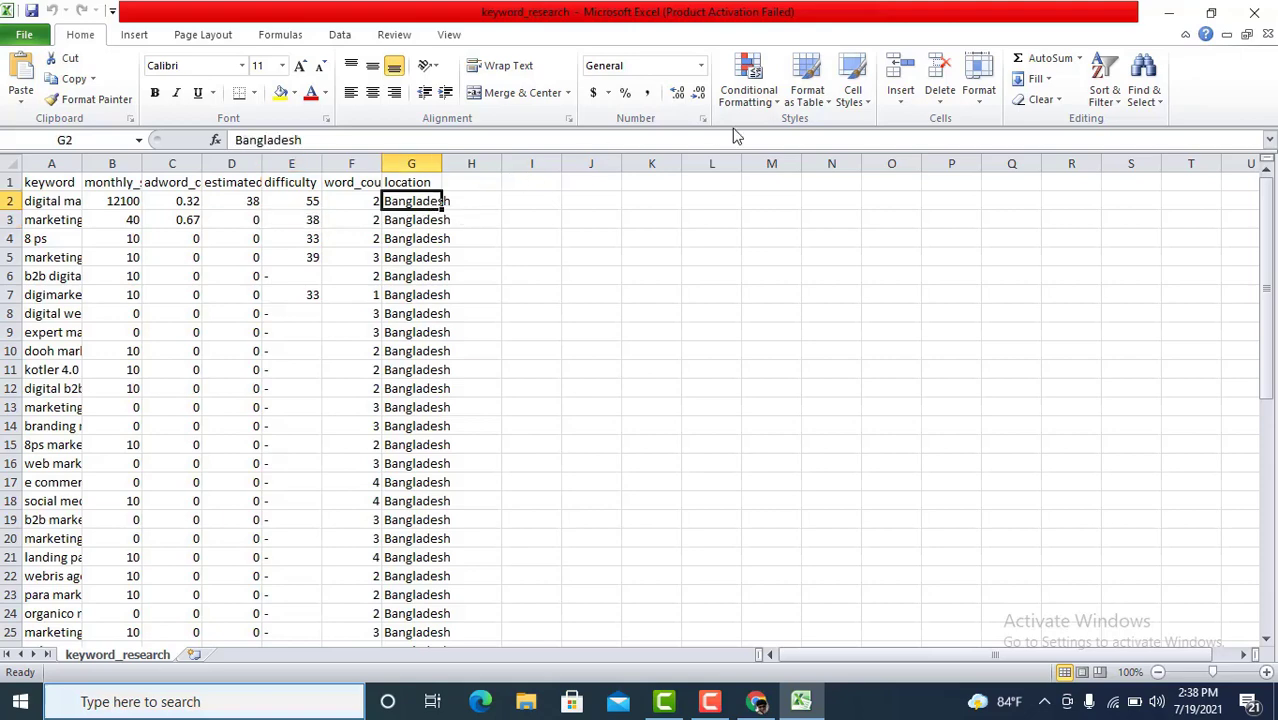
left_click(1264, 18)
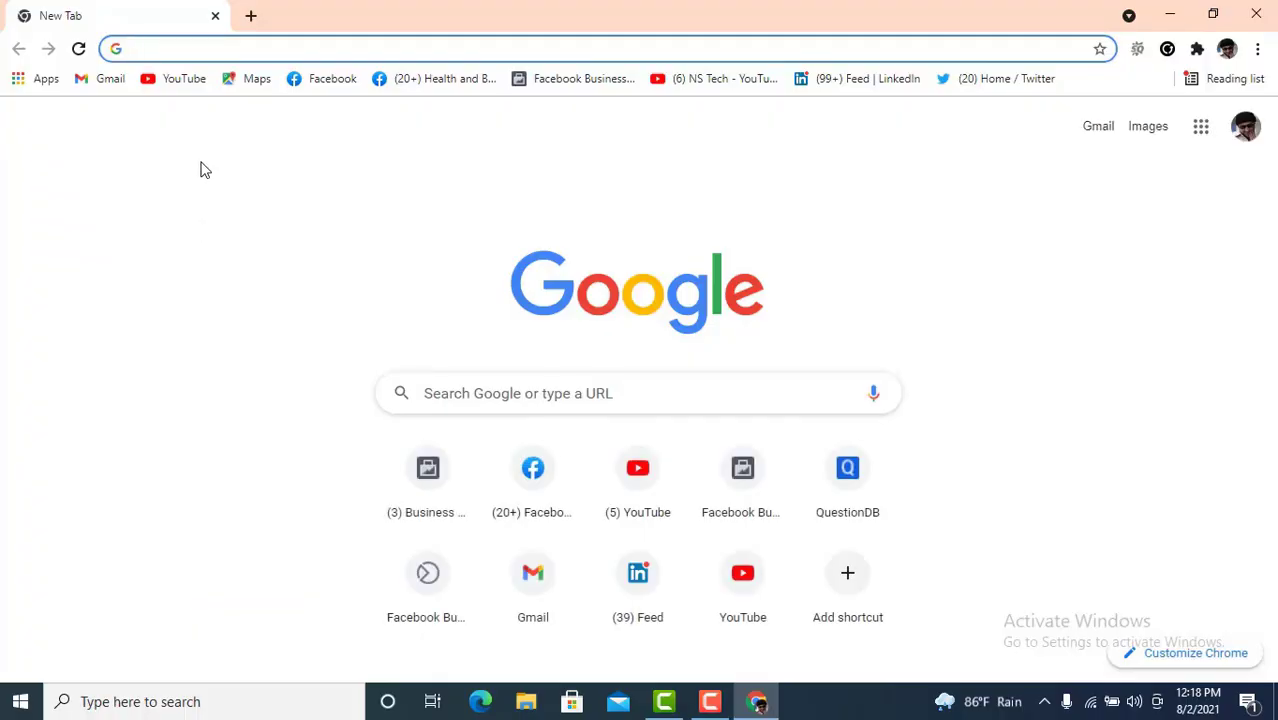
- Search Google for 'jaaxy' and open jaaxy.com in a new tab
type("jaax")
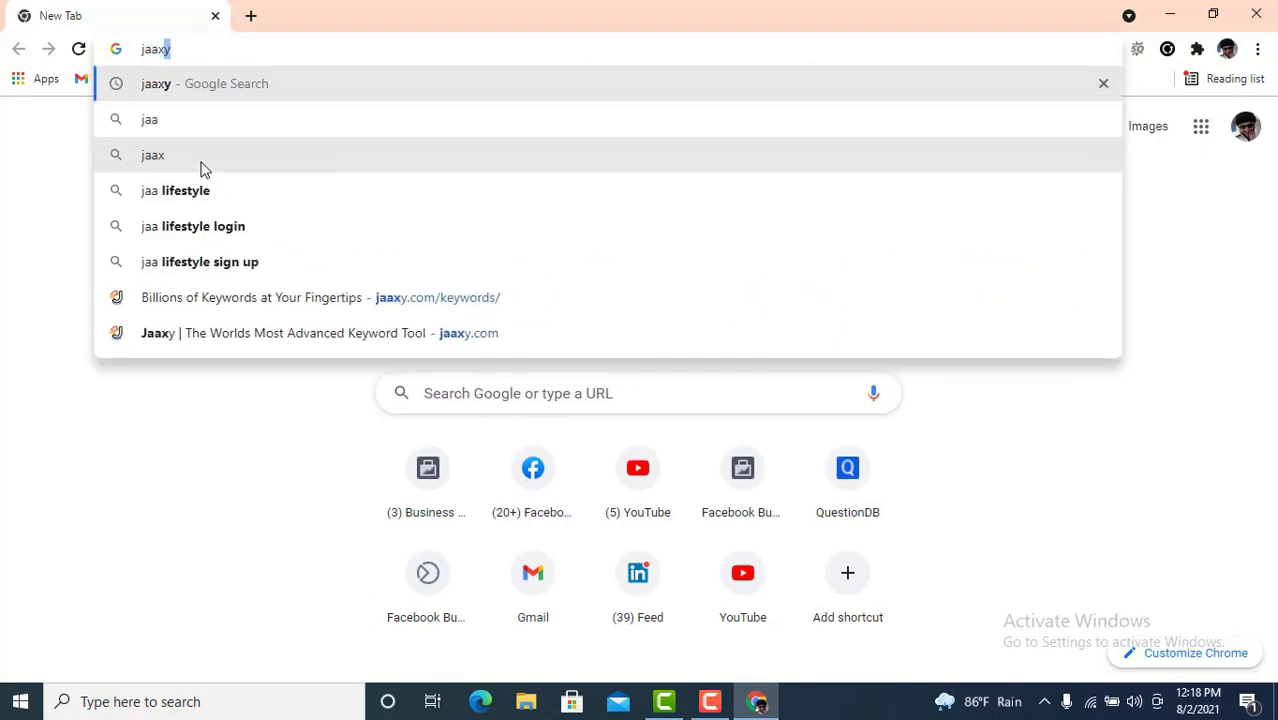
type("y")
key("Return")
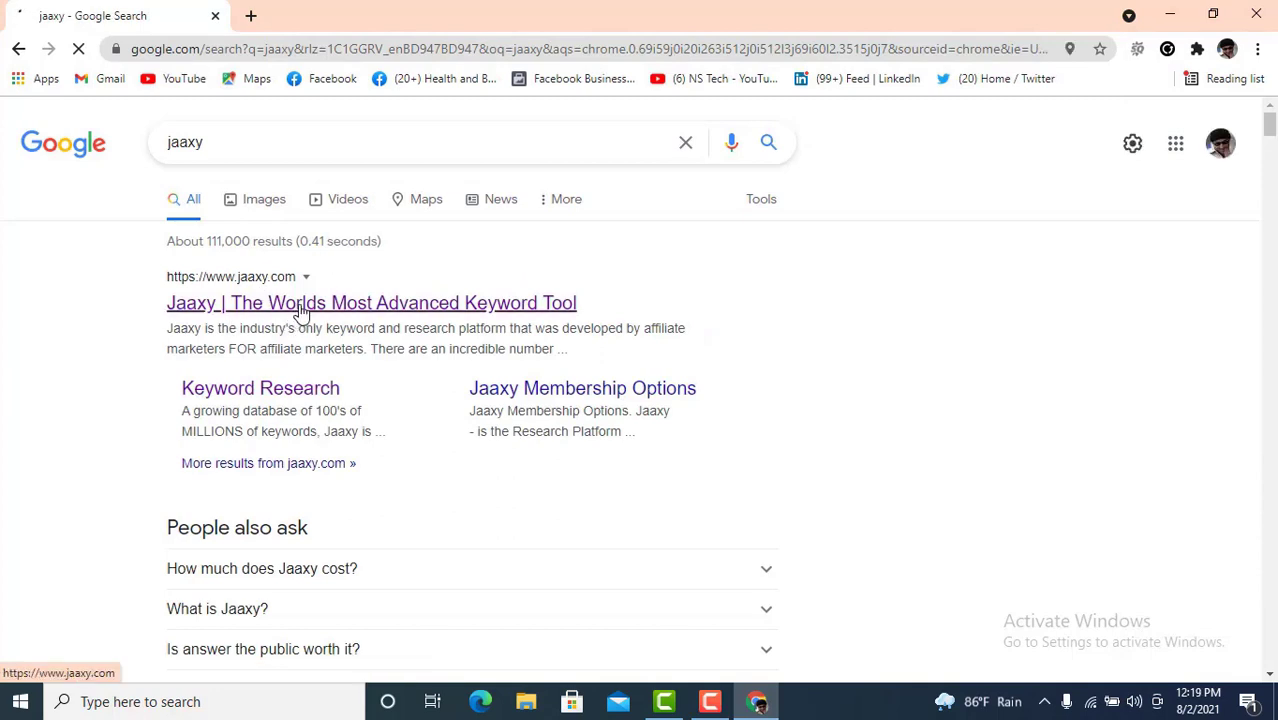
right_click(306, 338)
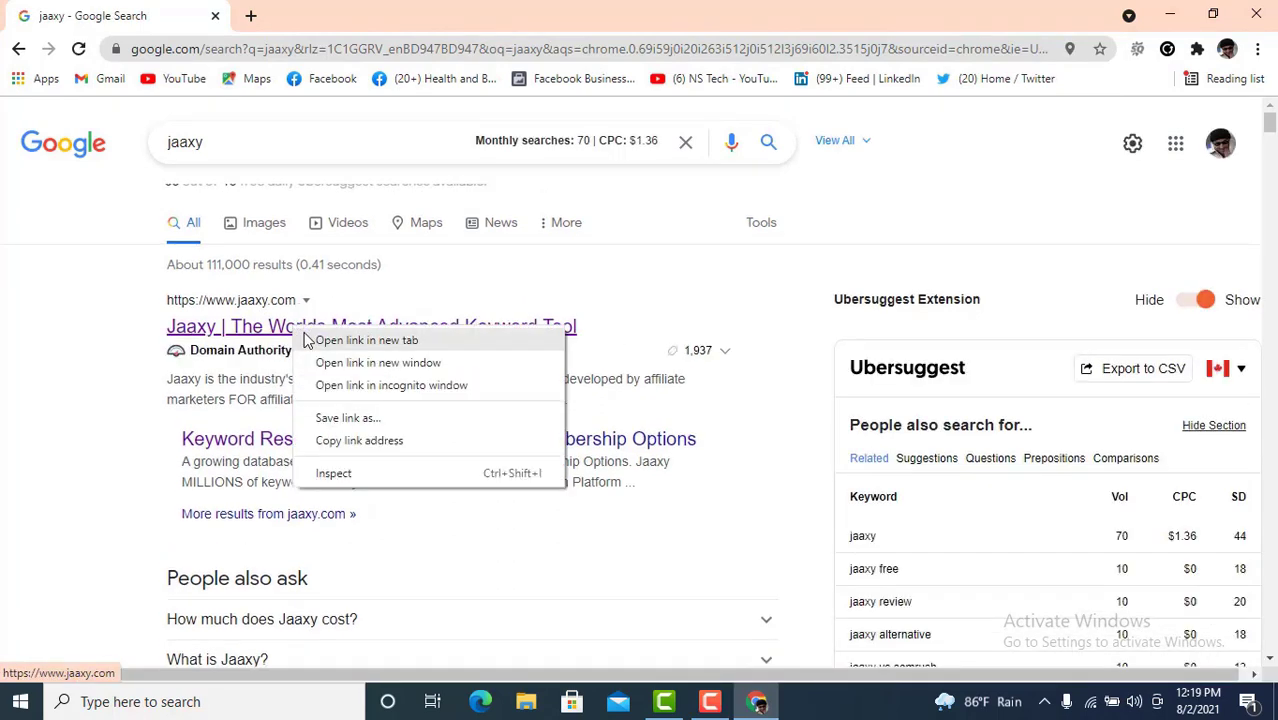
left_click(308, 340)
left_click(318, 16)
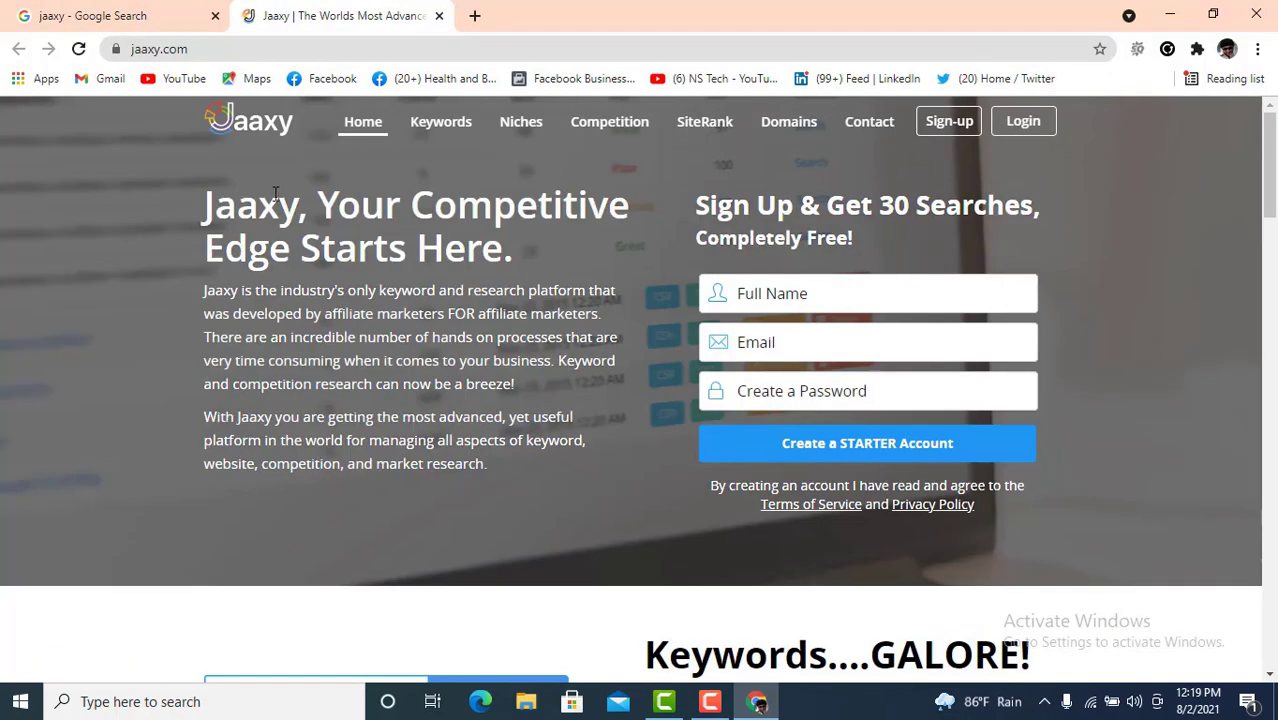
- Choose Jaaxy's free Starter trial and enter the full name on the sign-up form
left_click(950, 122)
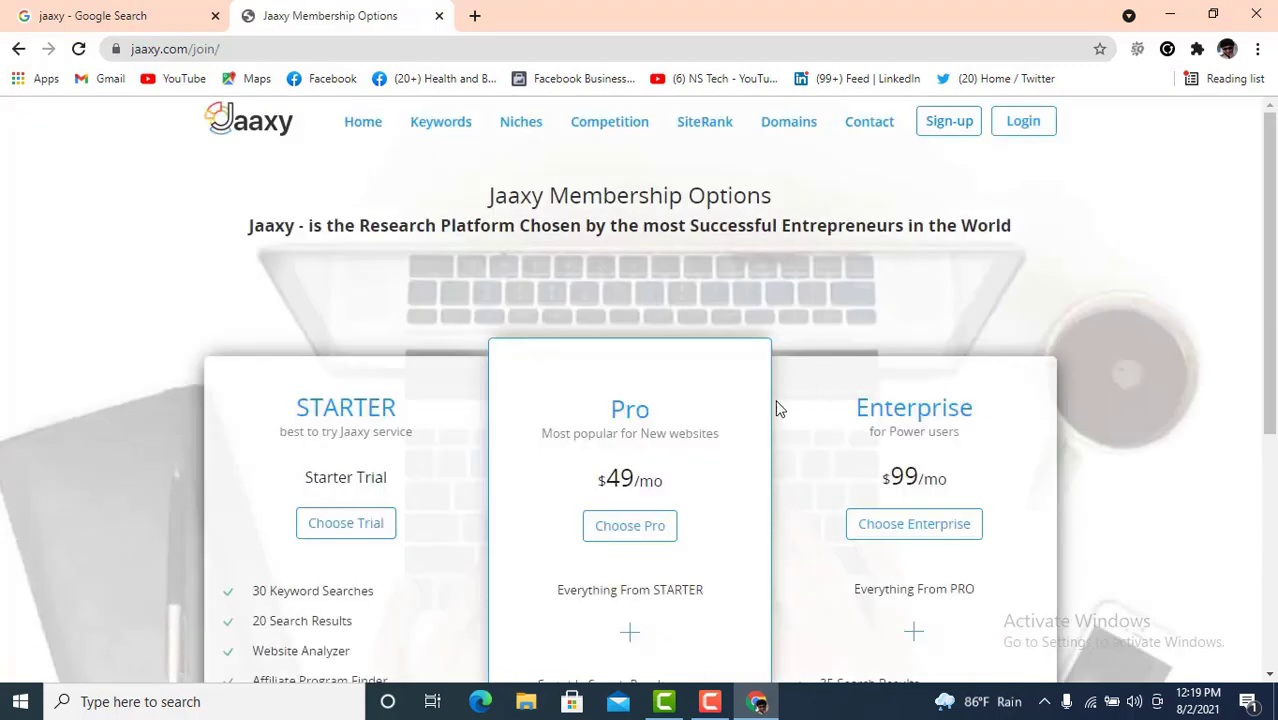
scroll(670, 407, "down", 1)
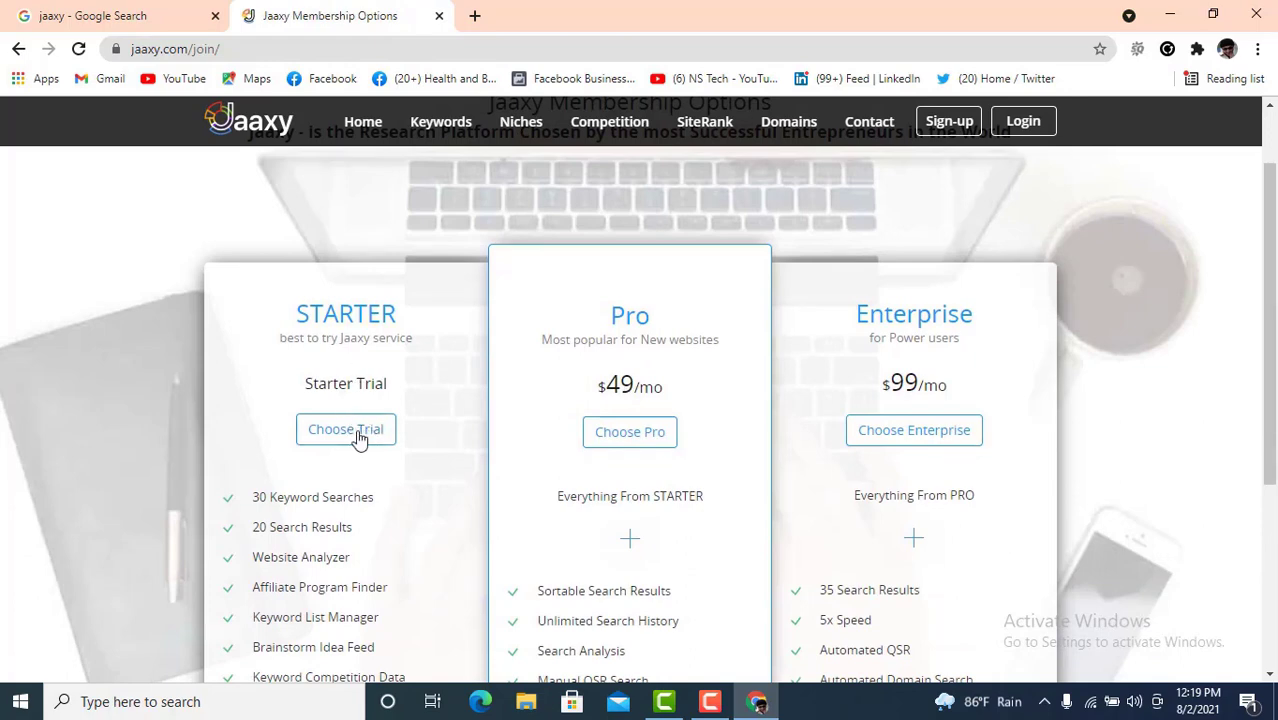
left_click(355, 434)
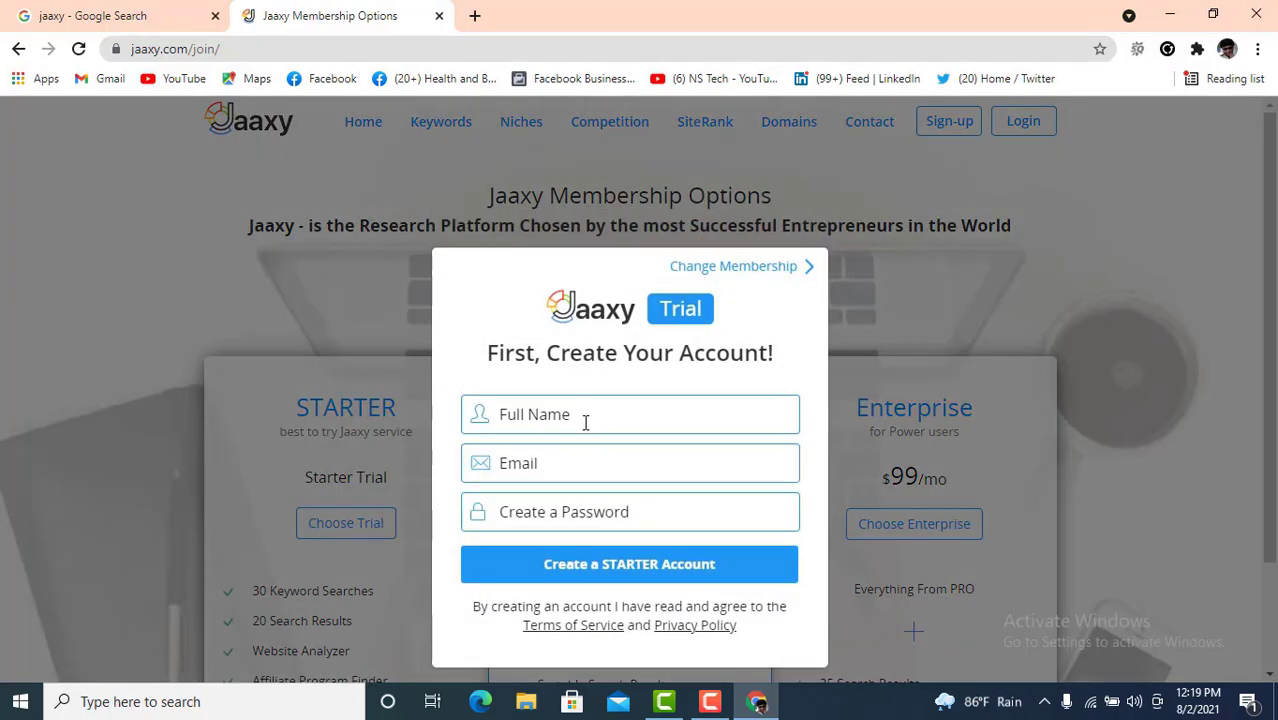
left_click(584, 418)
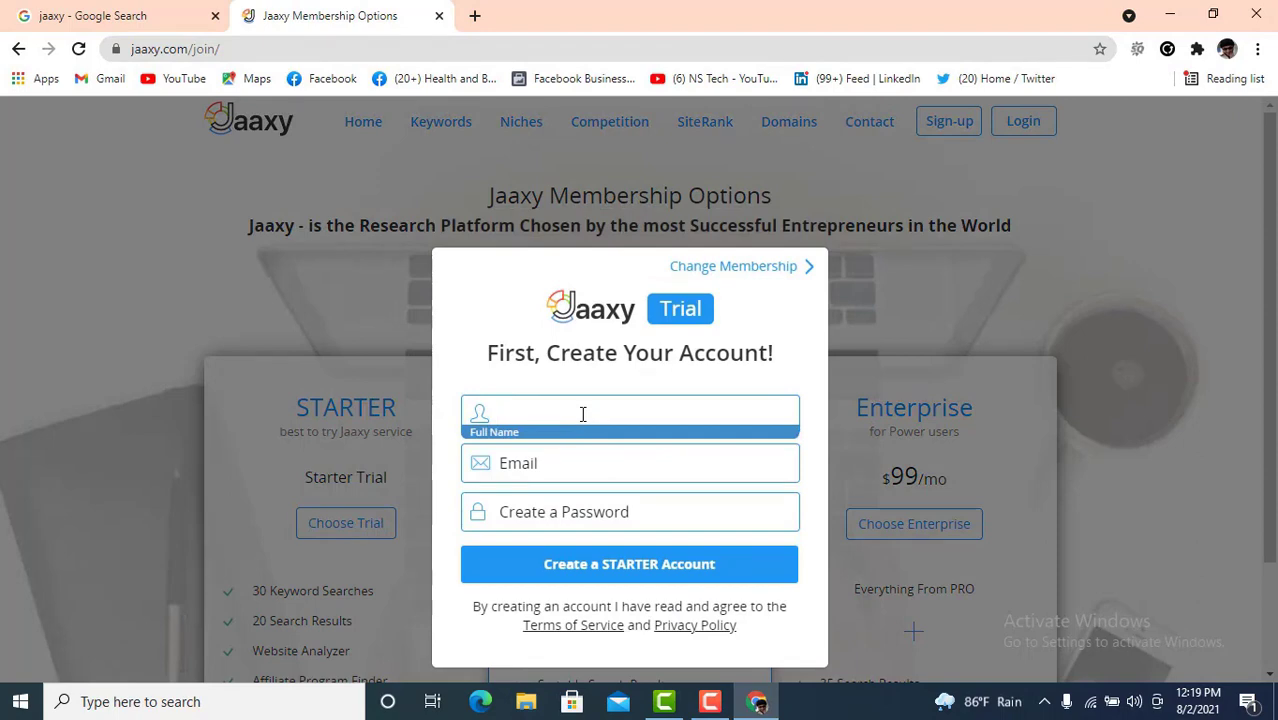
type("mickle")
left_click(560, 465)
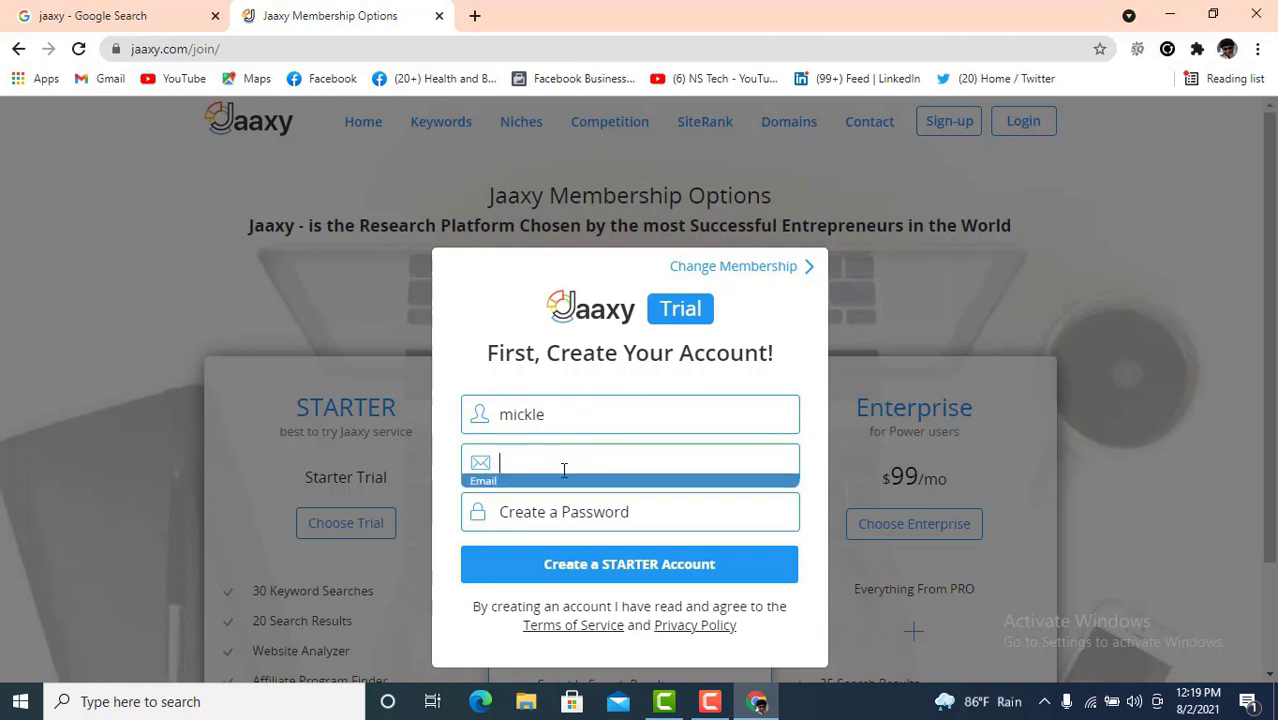
scroll(575, 480, "down", 2)
scroll(569, 452, "up", 1)
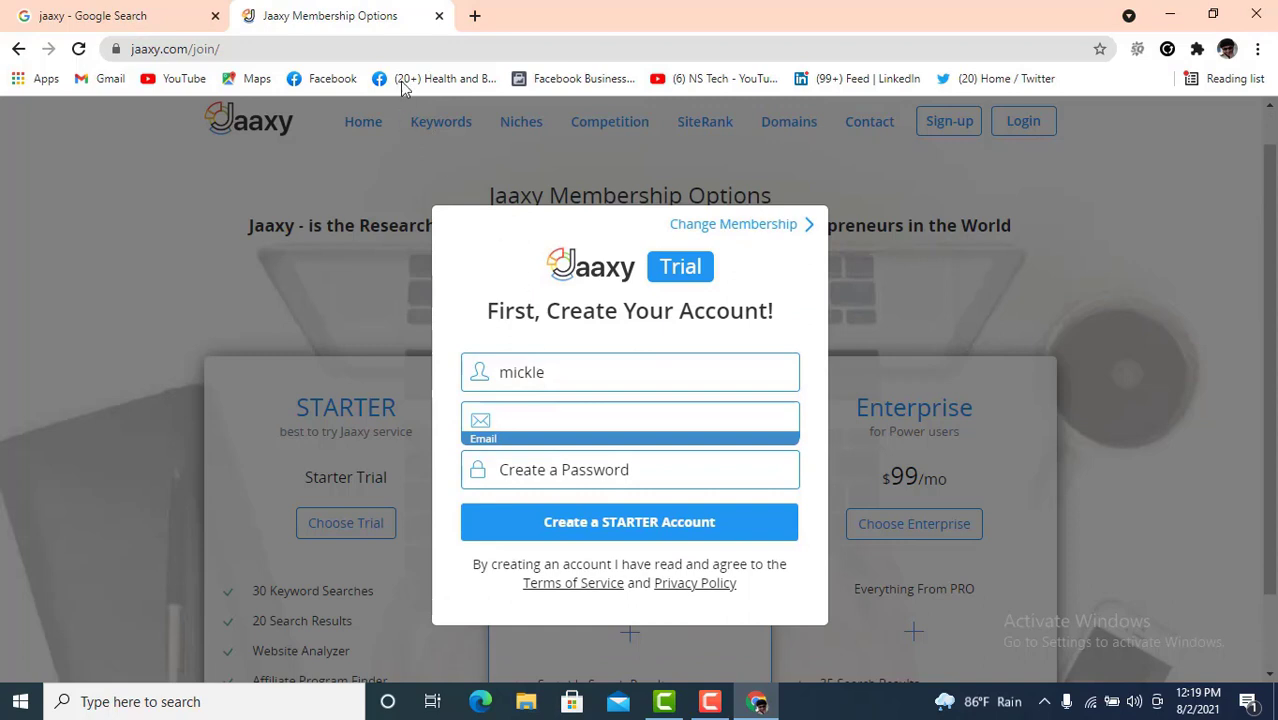
- Copy the Google account's e-mail address from a fresh tab
left_click(476, 17)
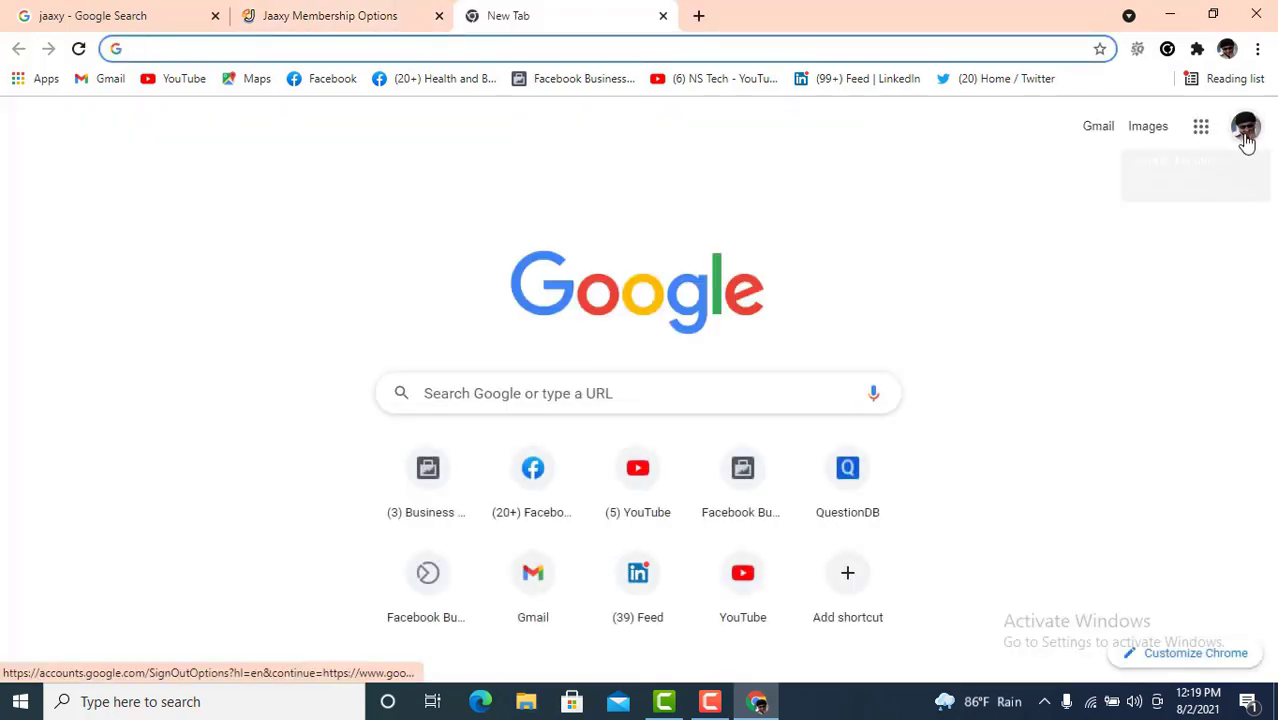
left_click(1245, 132)
triple_click(1108, 294)
right_click(1108, 294)
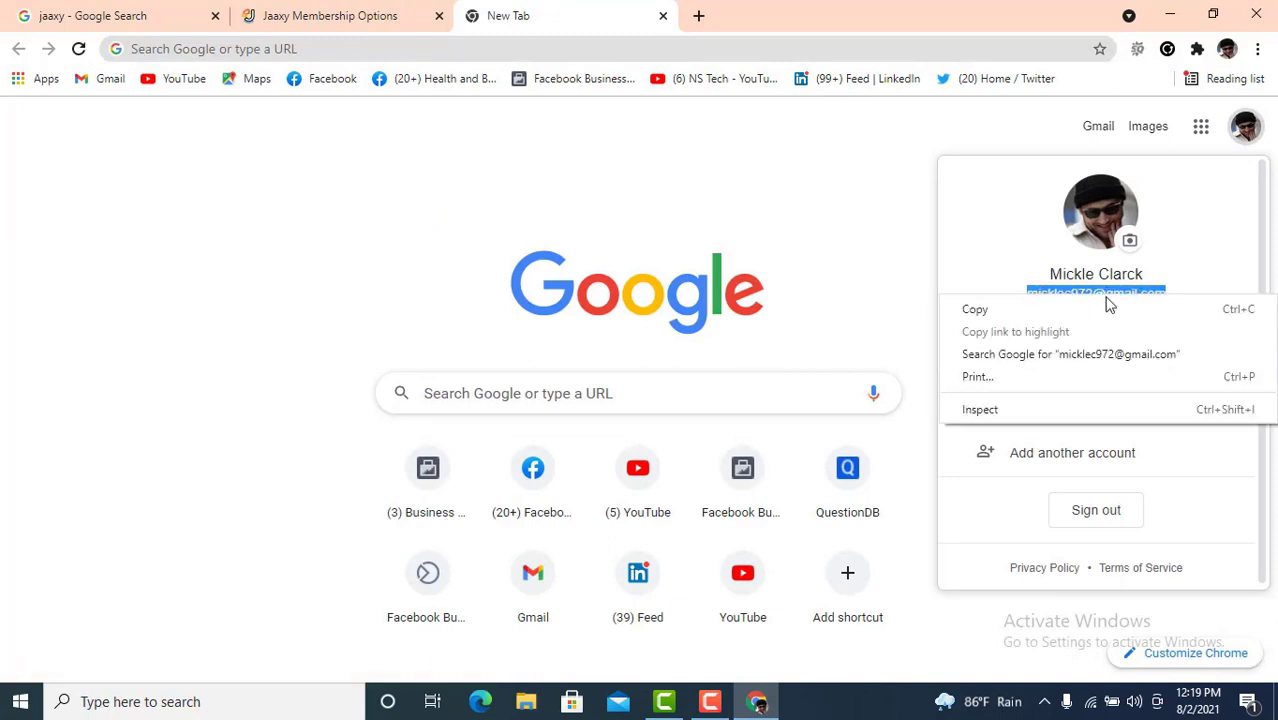
left_click(1107, 304)
- Paste the e-mail, enter a password and create the Starter trial account
left_click(347, 12)
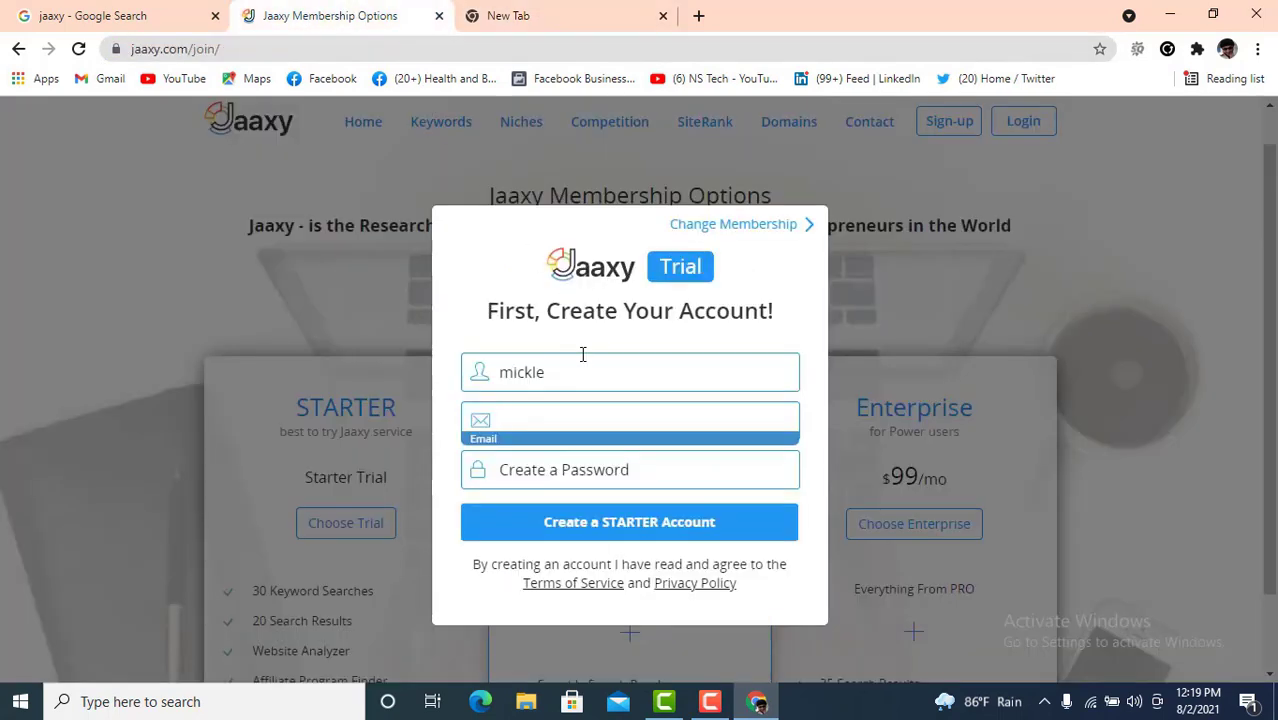
key("ctrl+v")
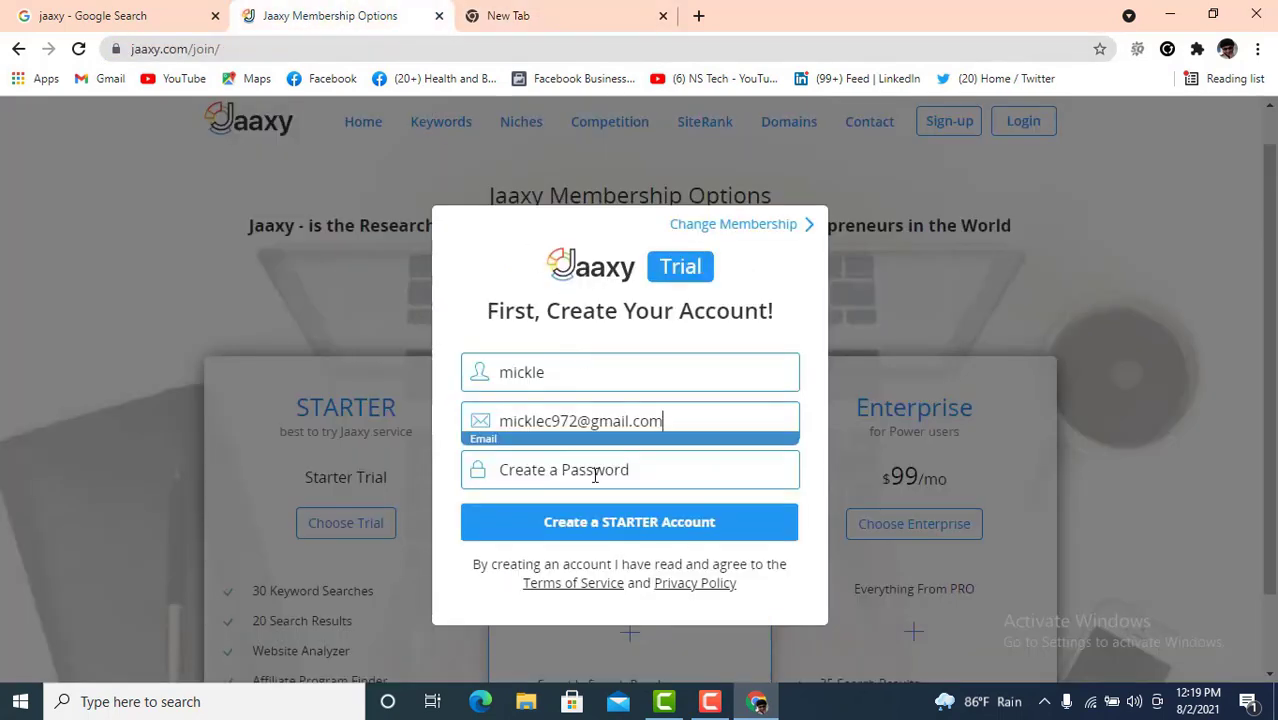
left_click(595, 473)
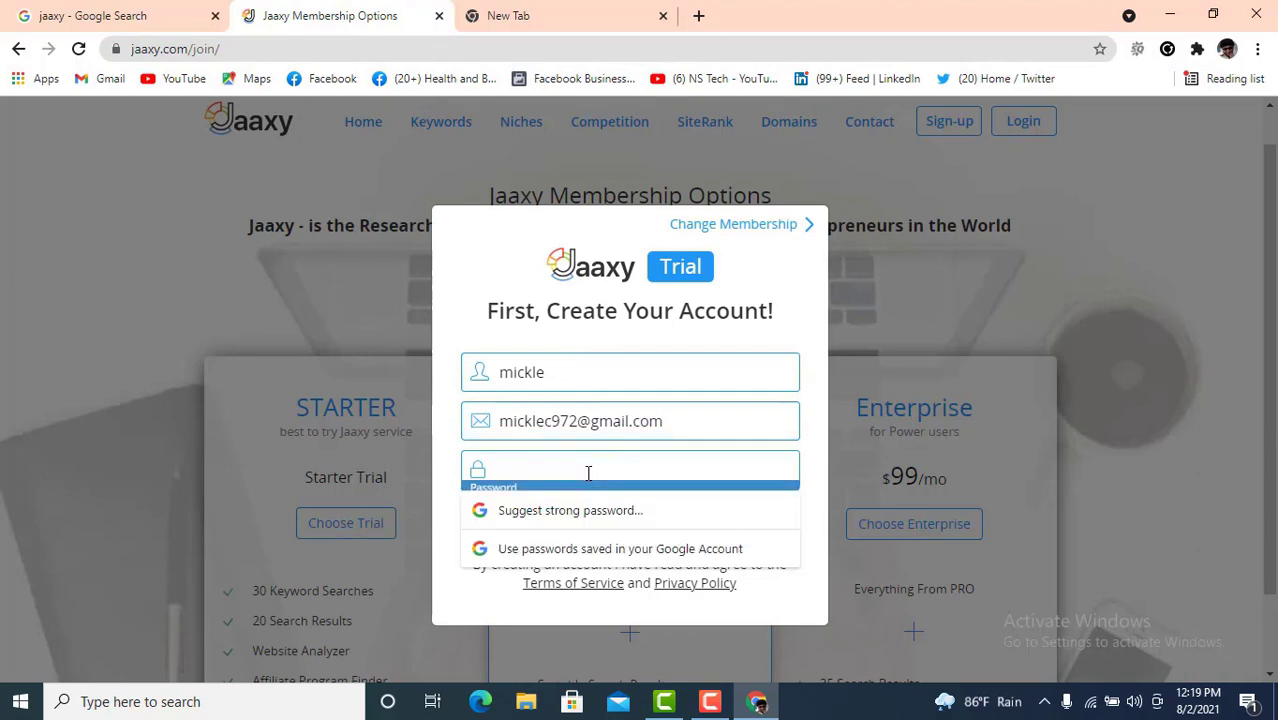
key("Down")
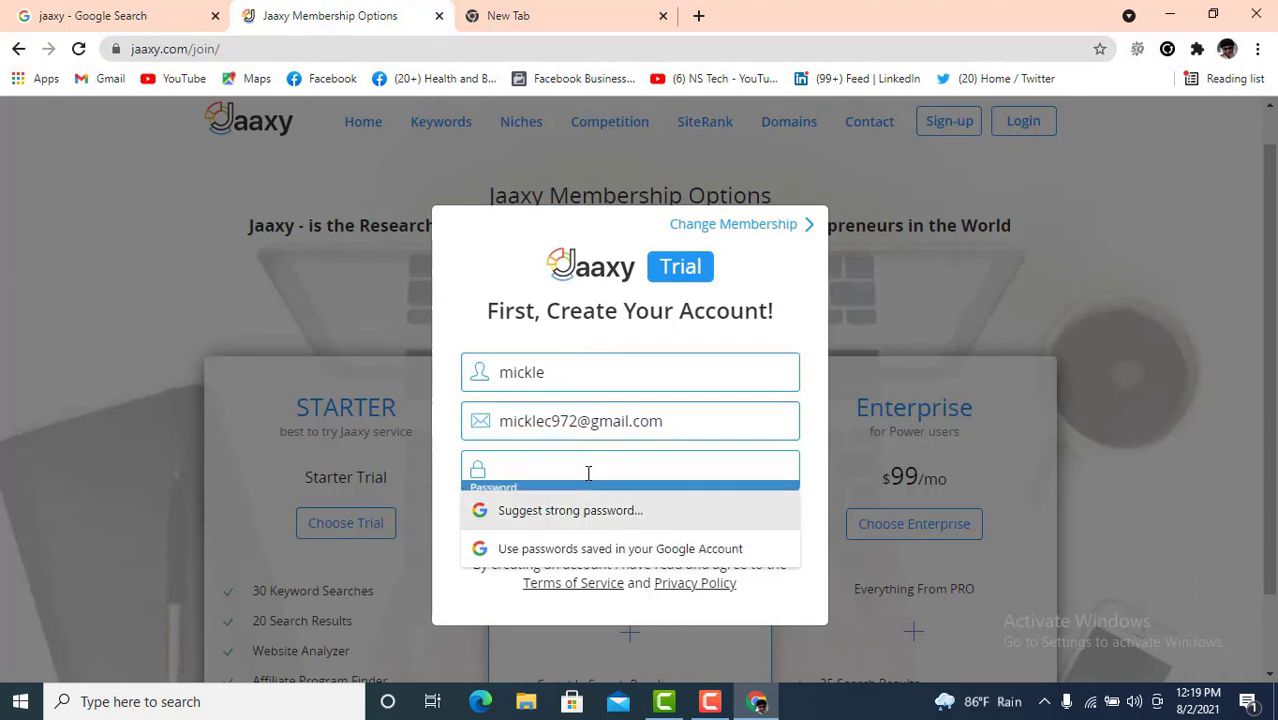
type("**")
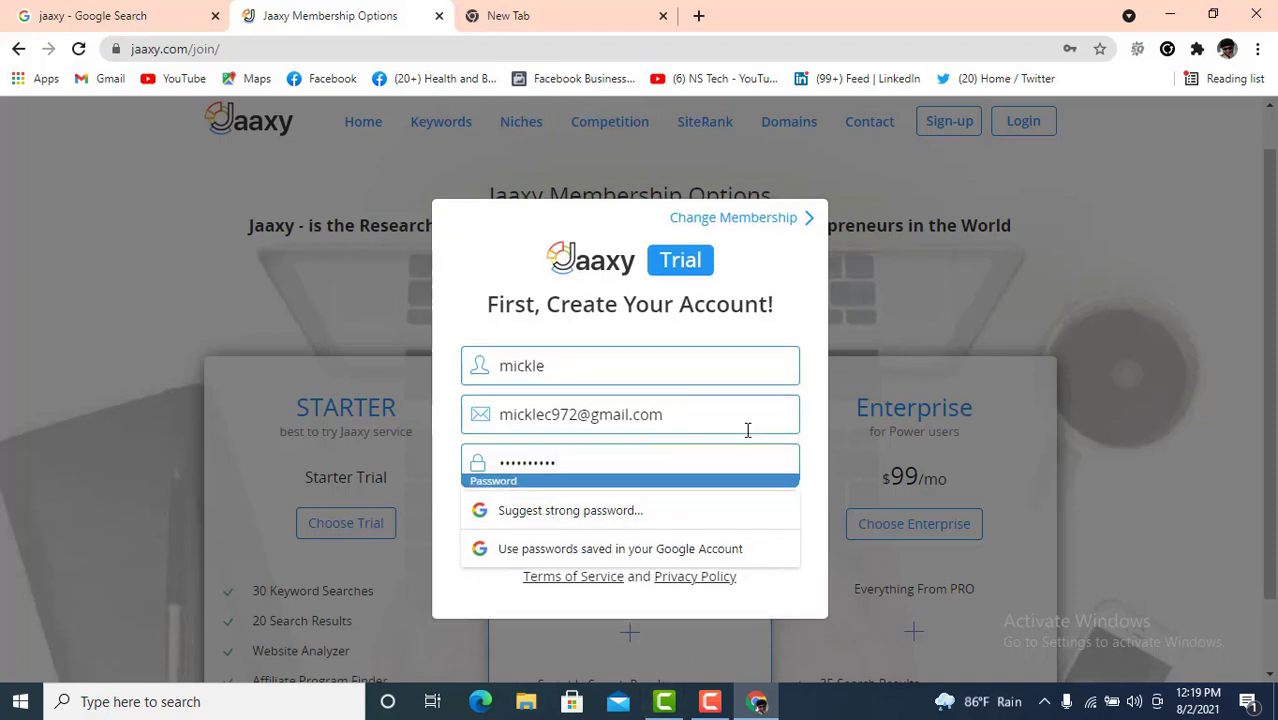
scroll(720, 435, "down", 1)
left_click(647, 437)
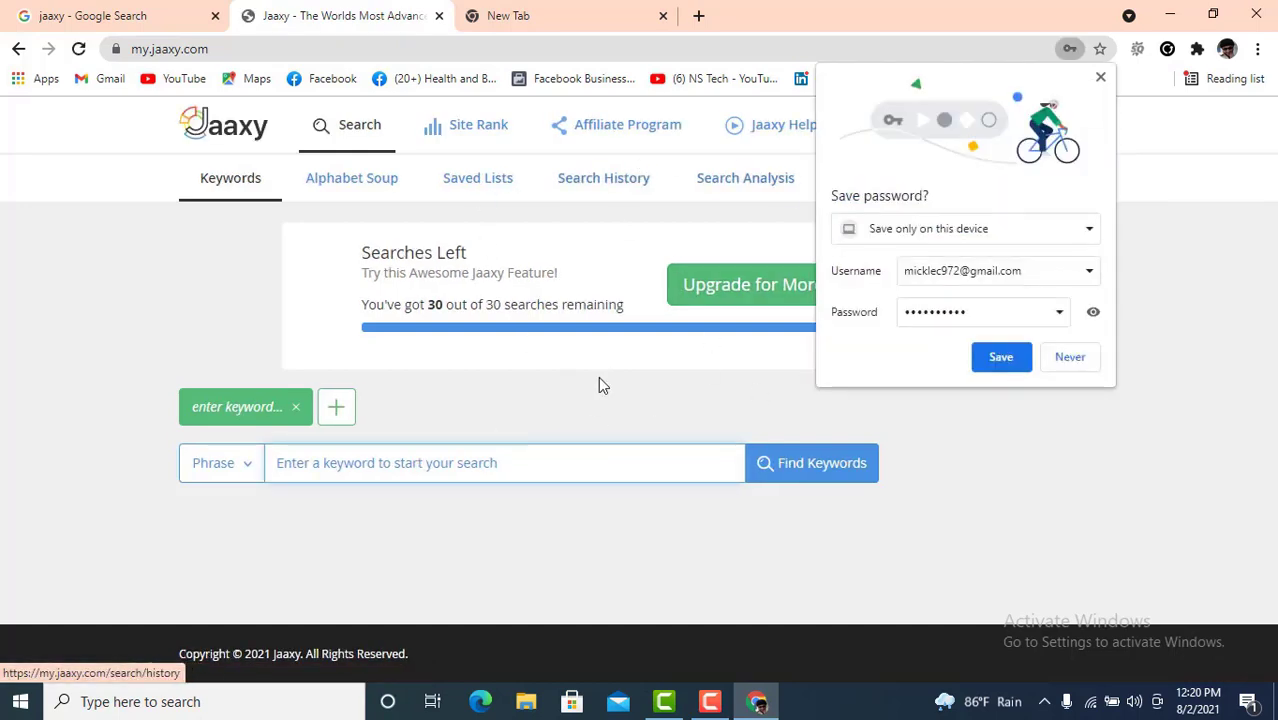
- Save the Jaaxy password and open the 'Welcome to Jaaxy!' email under Gmail's Updates
left_click(1003, 358)
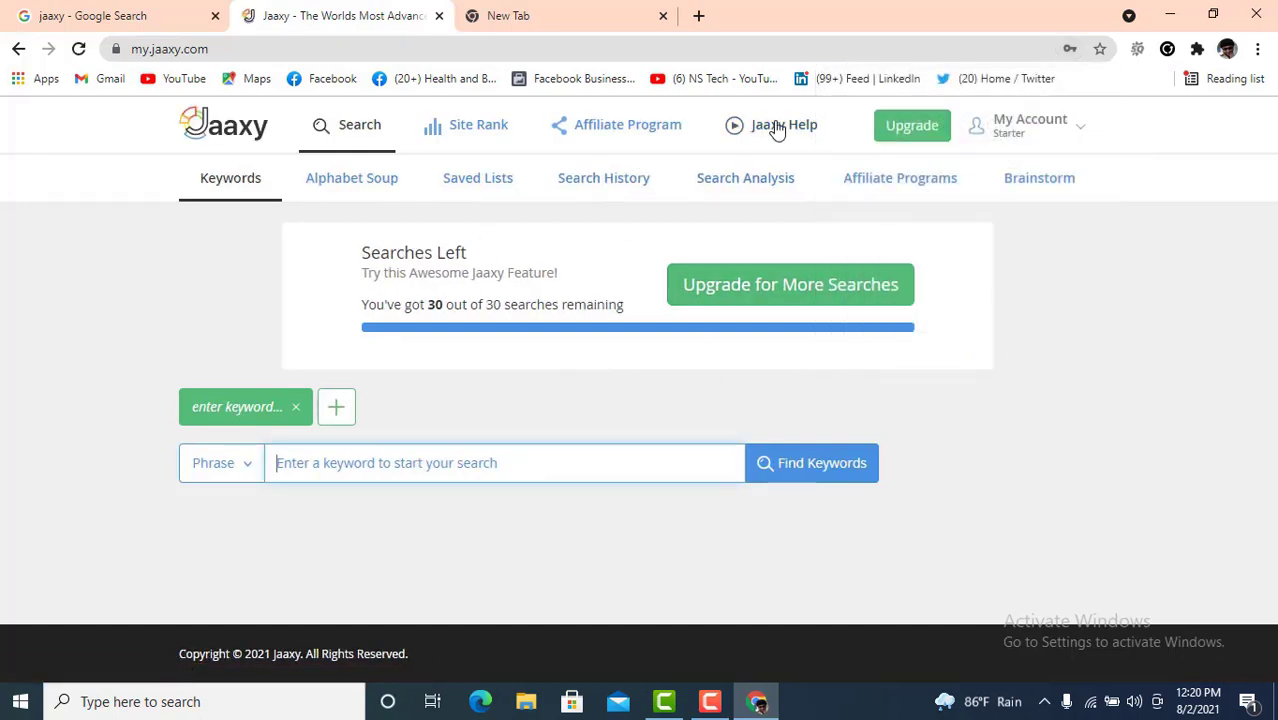
left_click(600, 17)
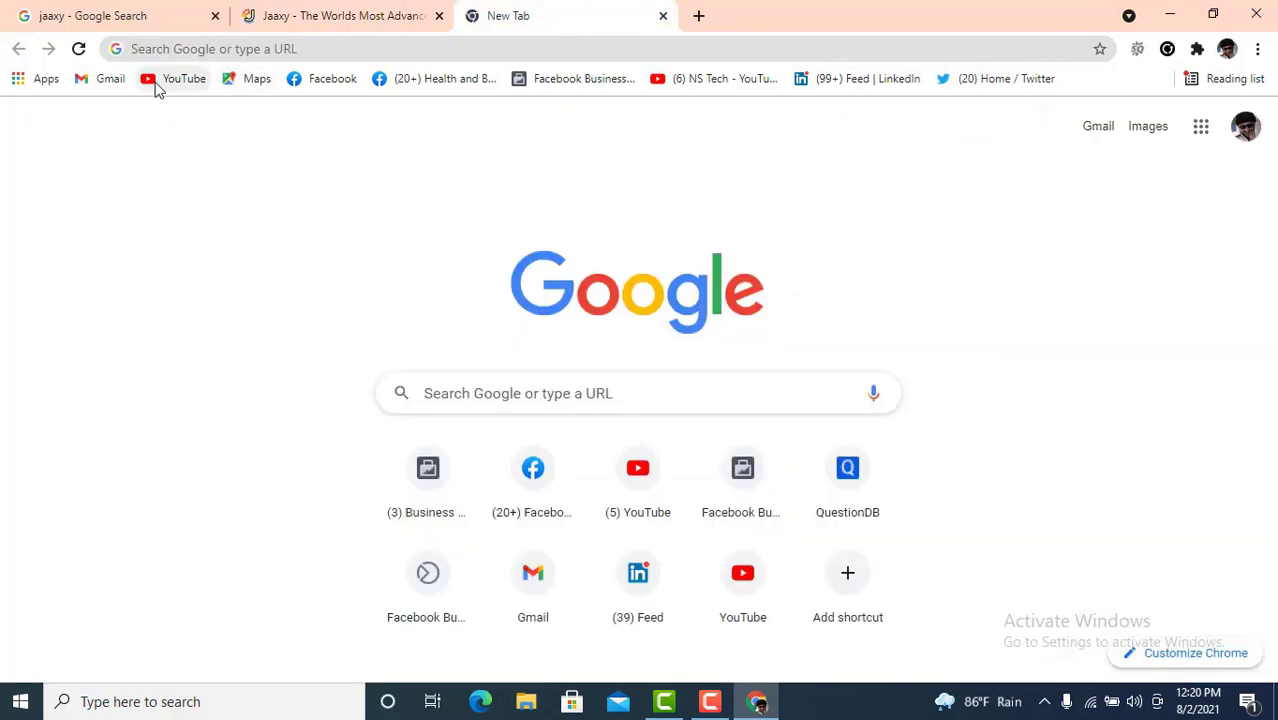
left_click(95, 80)
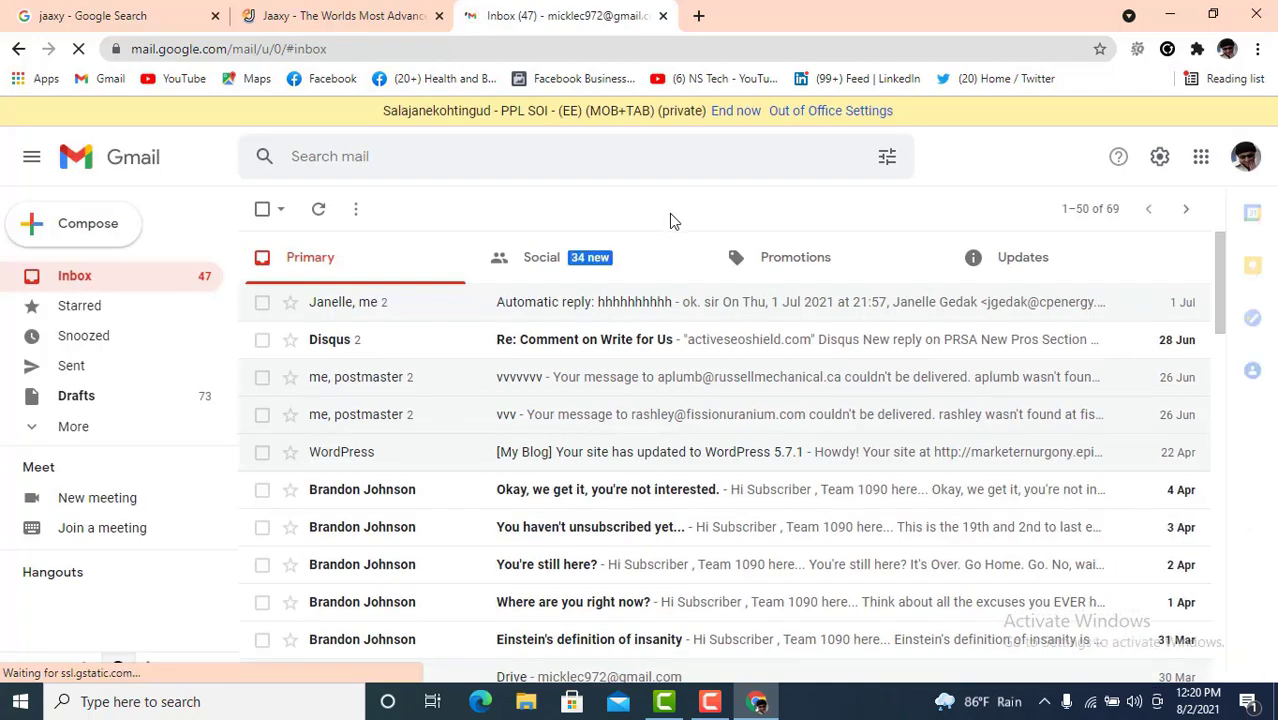
left_click(1012, 277)
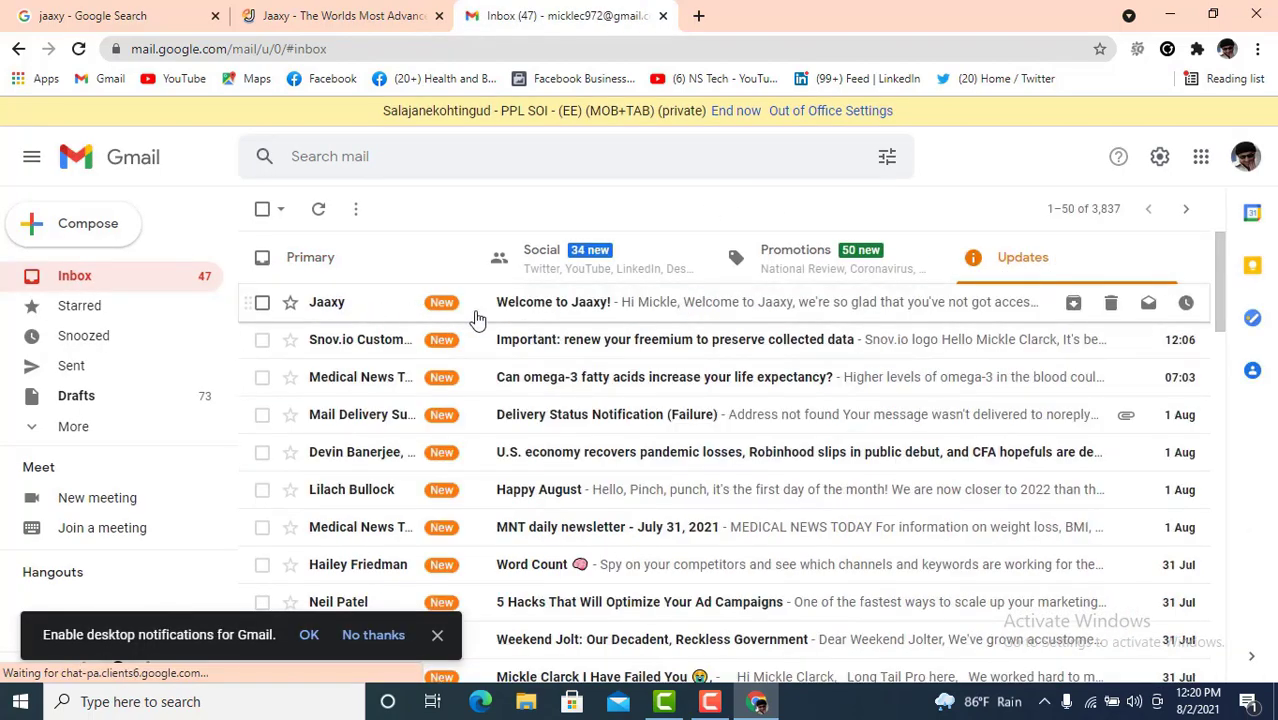
left_click(535, 308)
scroll(533, 320, "down", 3)
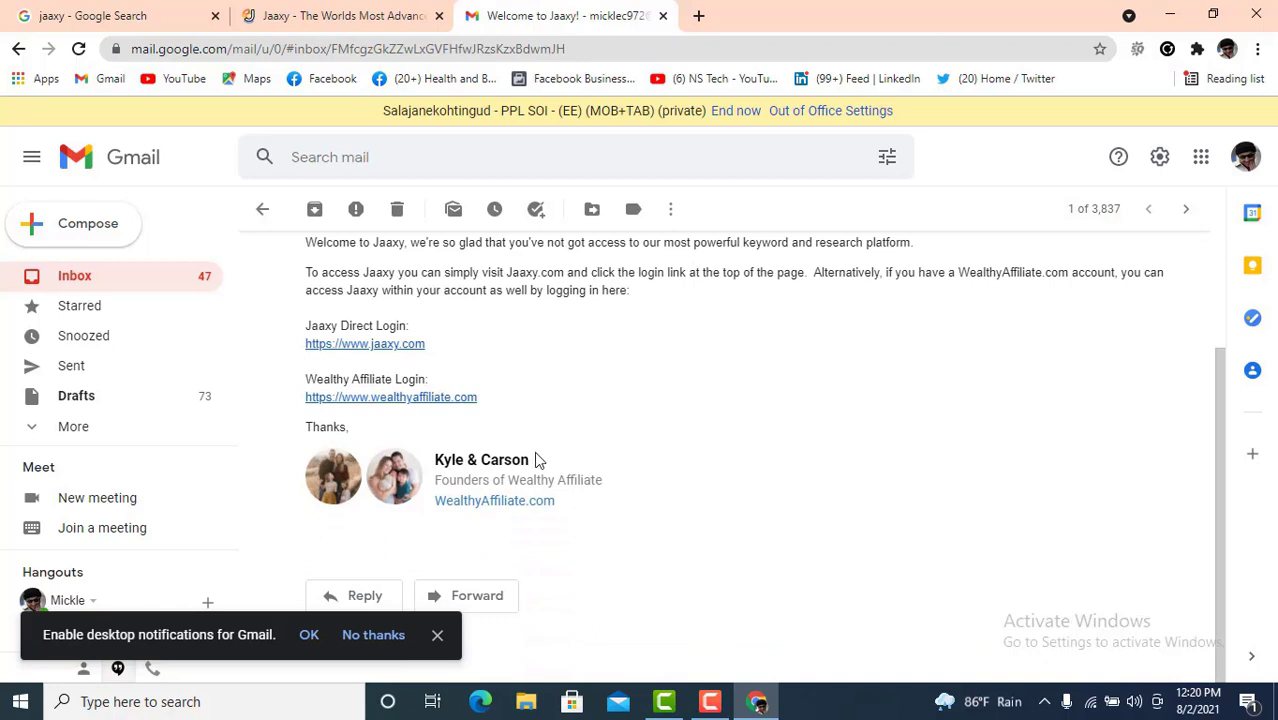
scroll(535, 459, "up", 3)
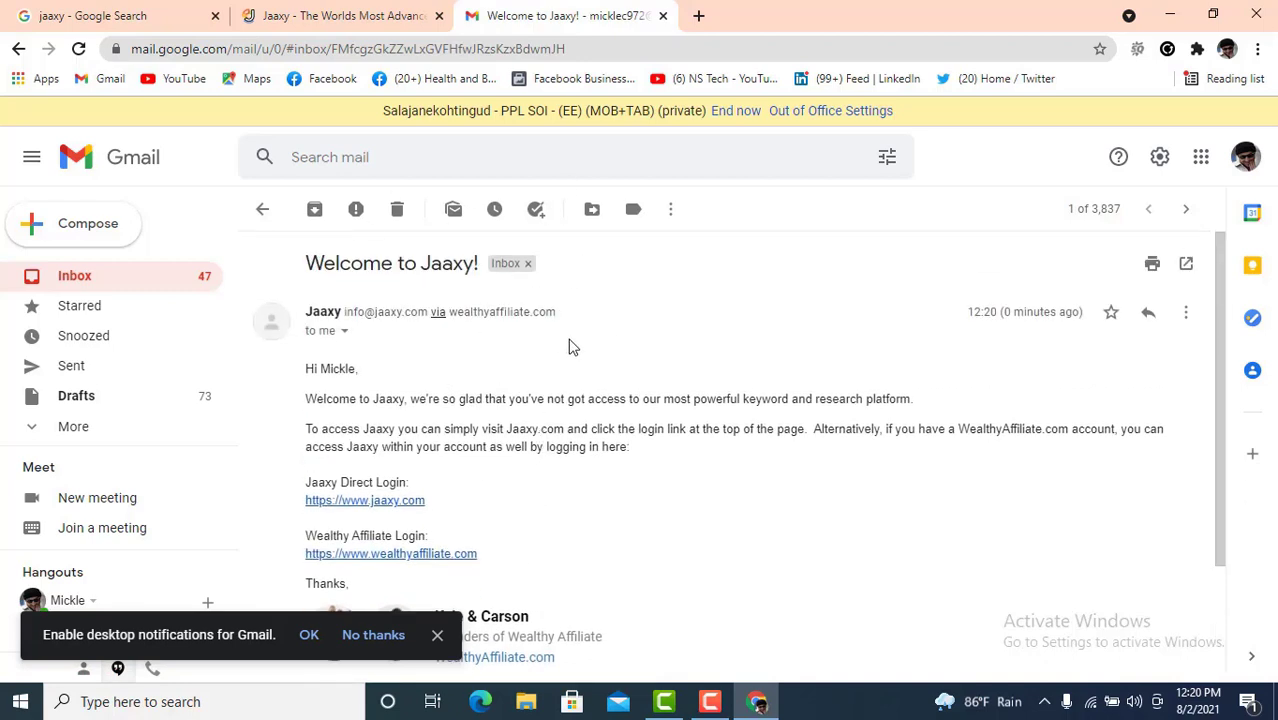
- Back on Jaaxy, keep the Phrase search type and enter 'Digital Marketing' as the keyword
left_click(336, 16)
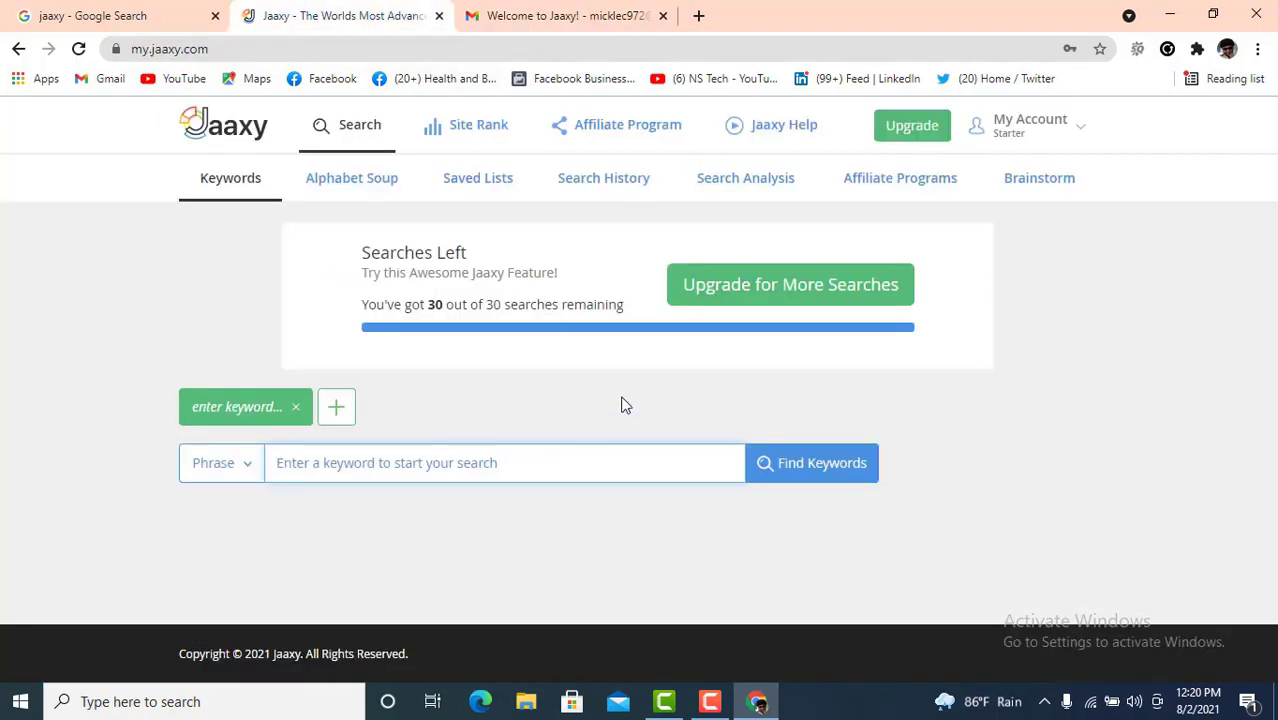
left_click(242, 468)
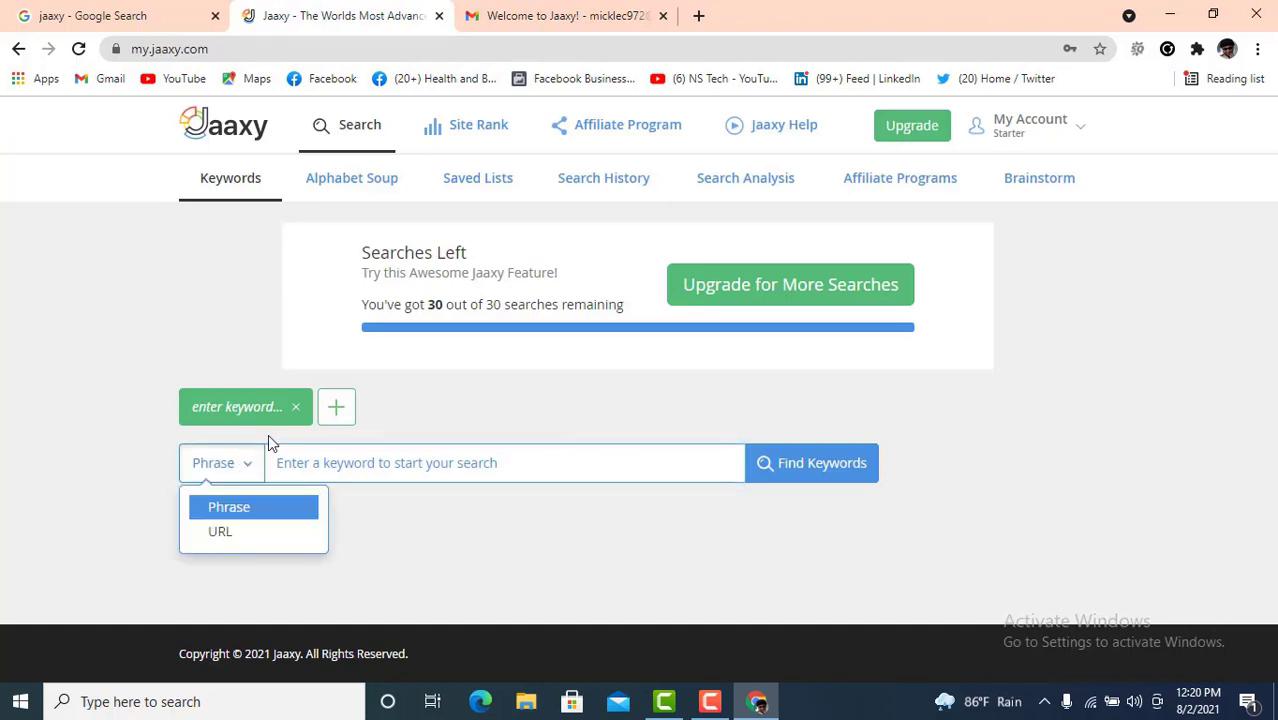
left_click(251, 513)
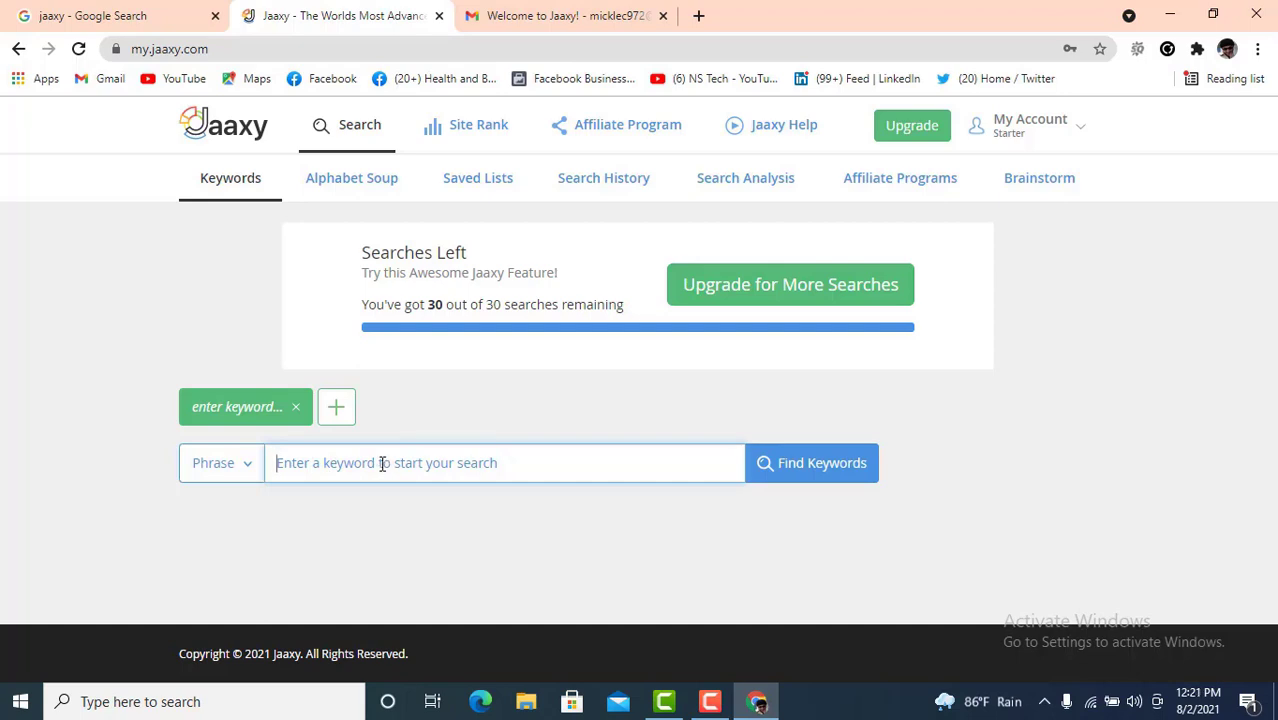
type("Di")
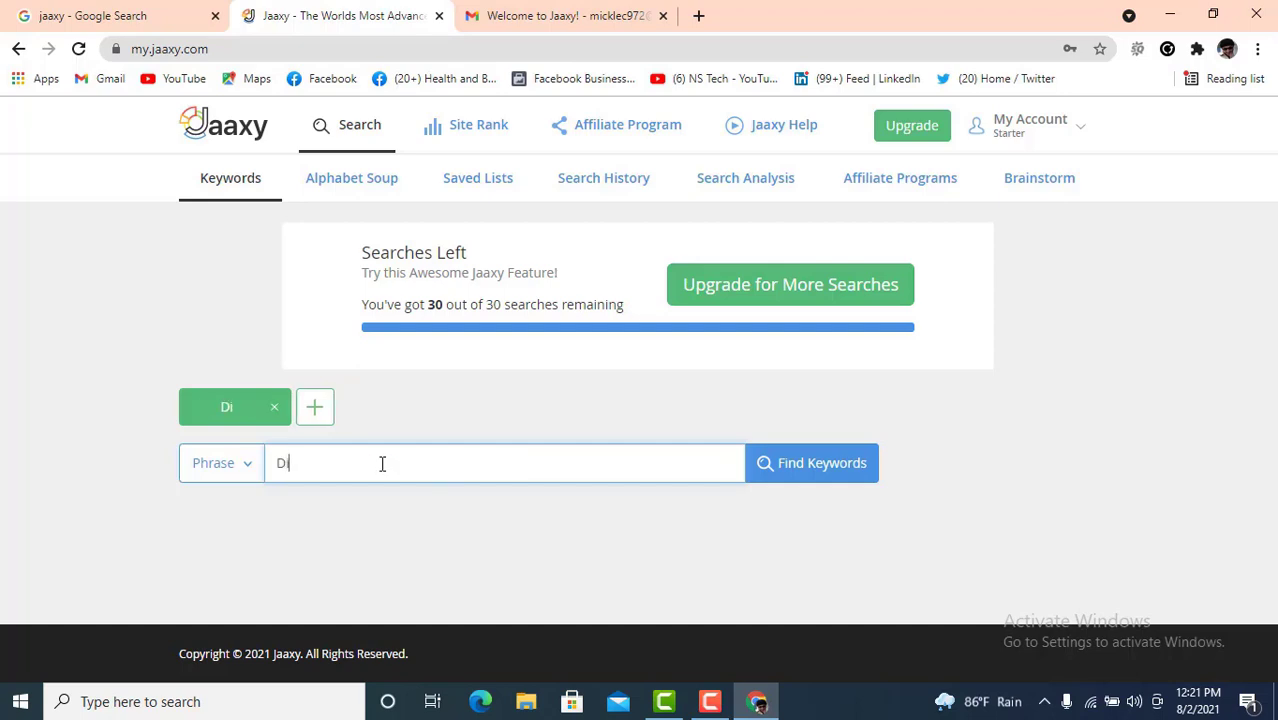
type("gital M")
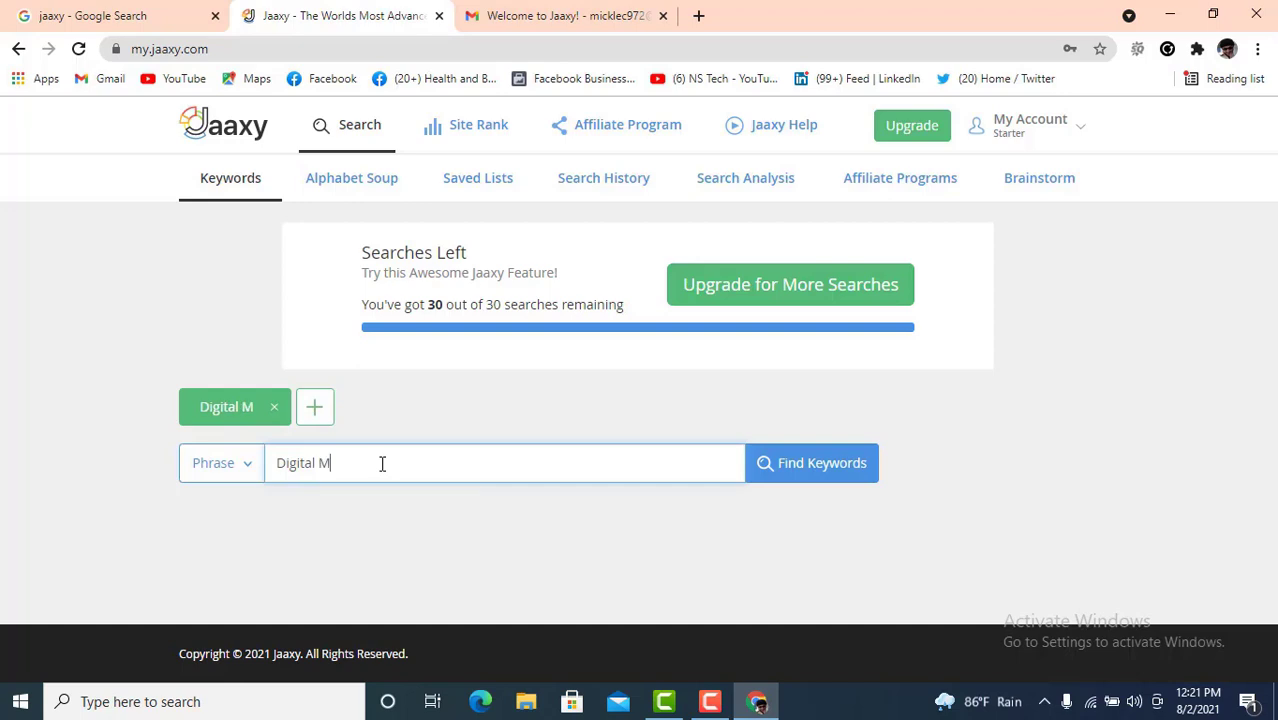
type("arket")
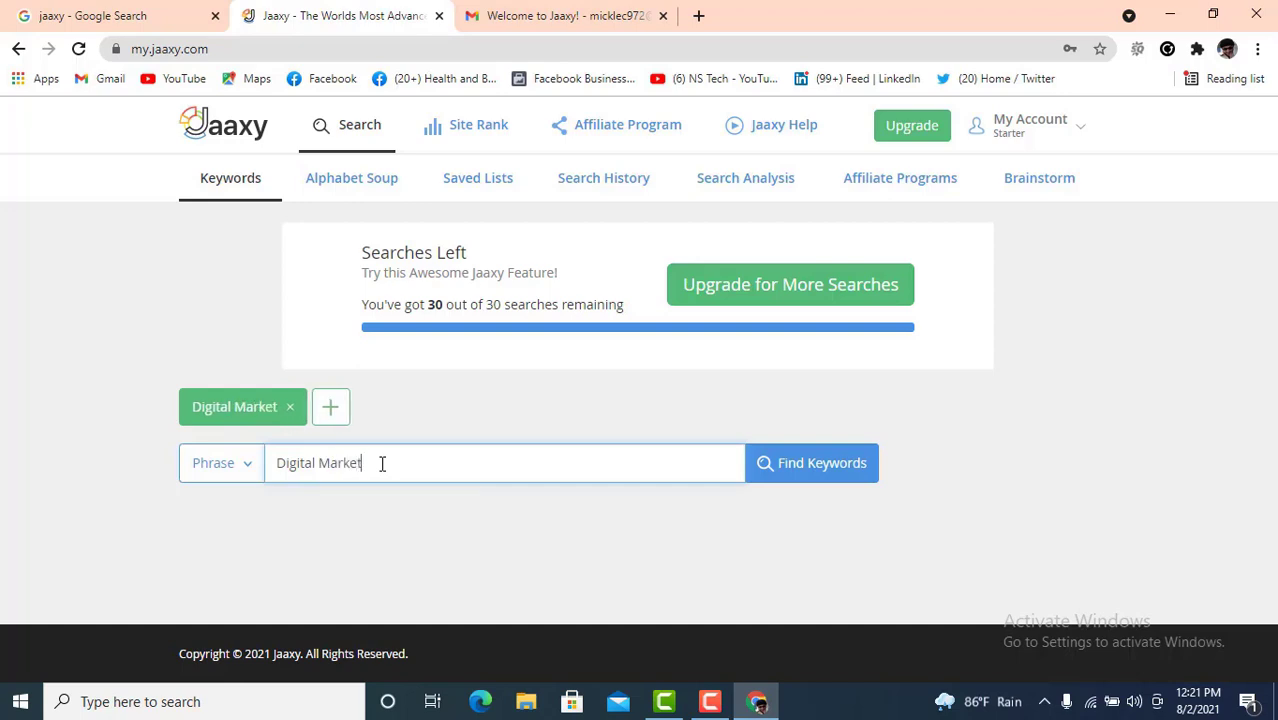
type("ing")
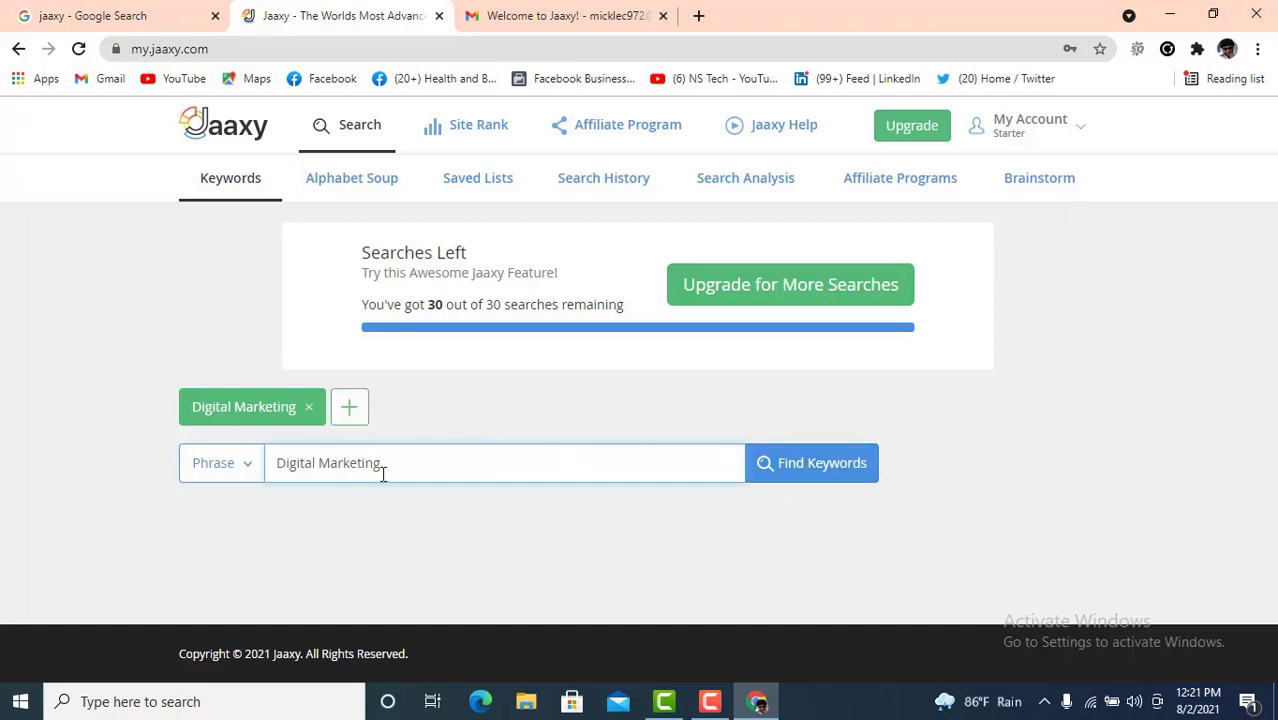
left_click(823, 474)
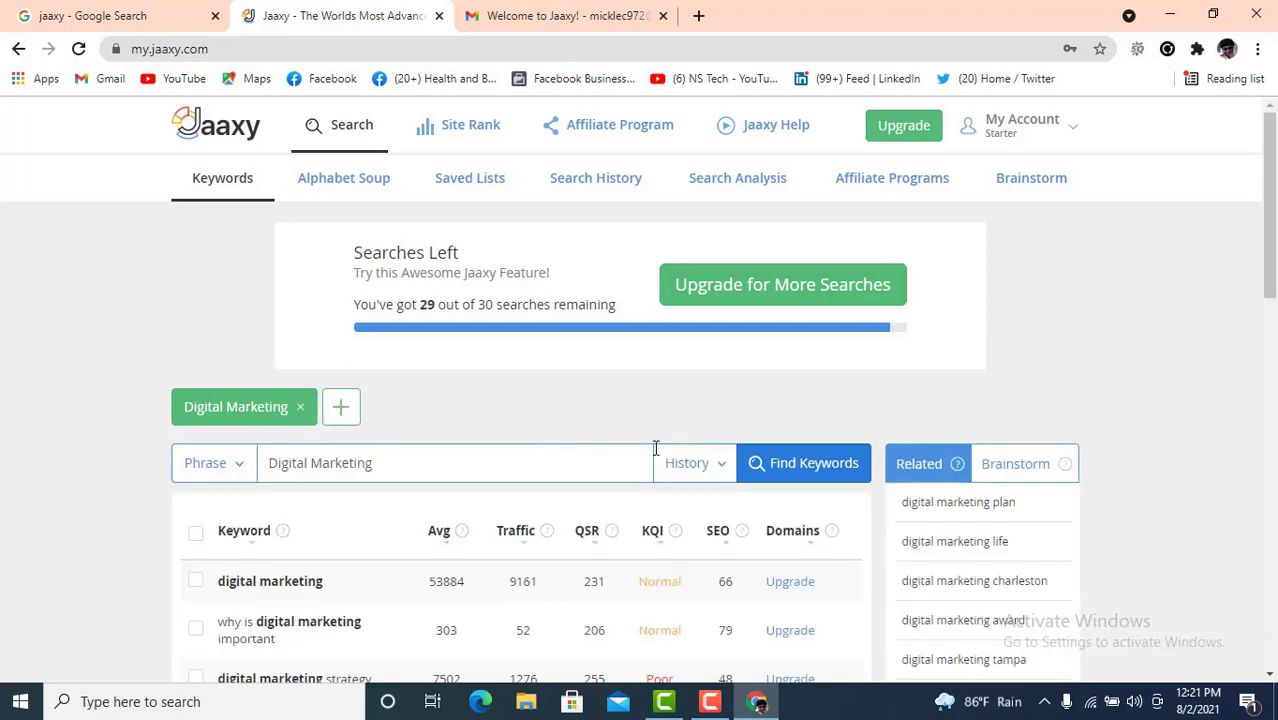
scroll(700, 470, "down", 2)
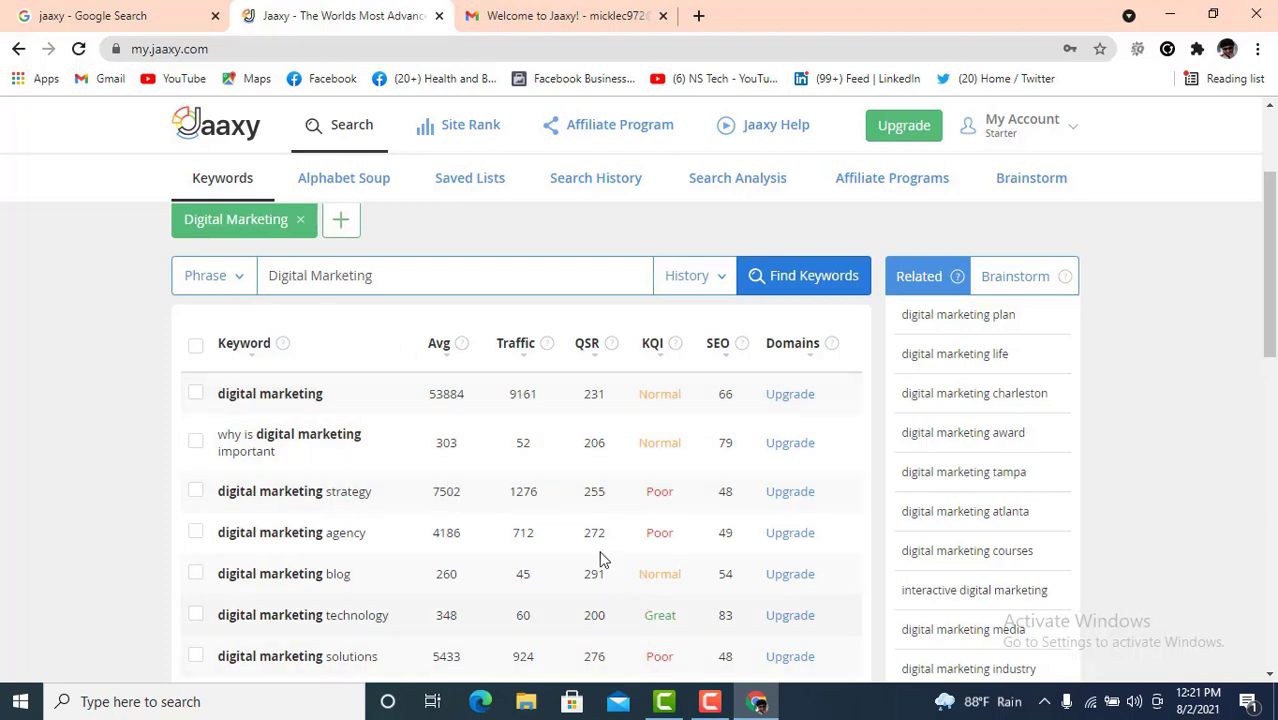
scroll(552, 497, "down", 4)
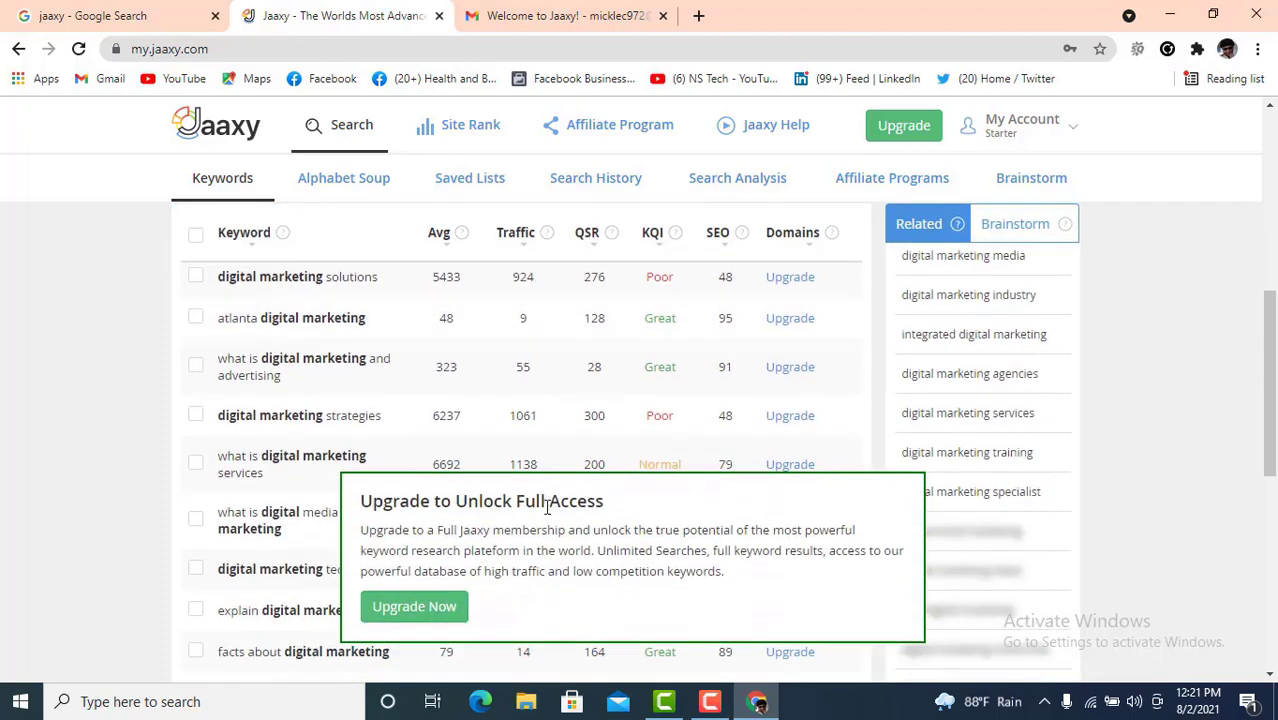
scroll(580, 527, "down", 2)
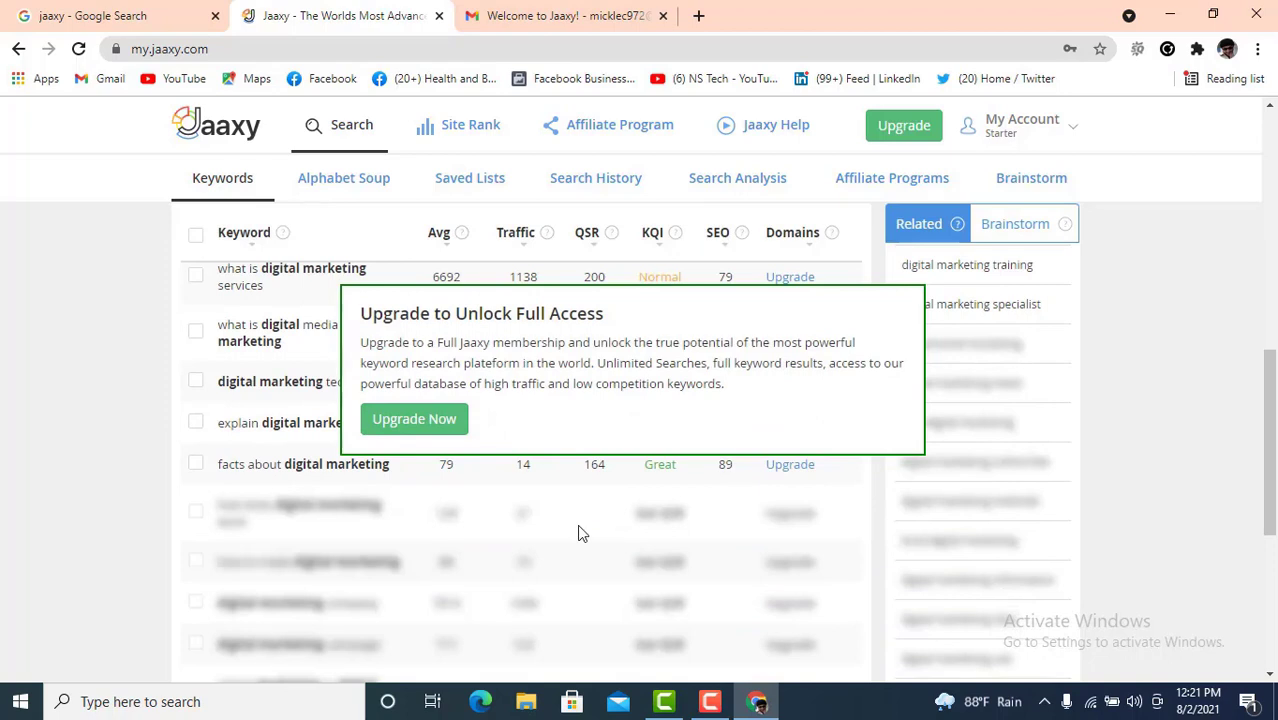
scroll(579, 528, "up", 2)
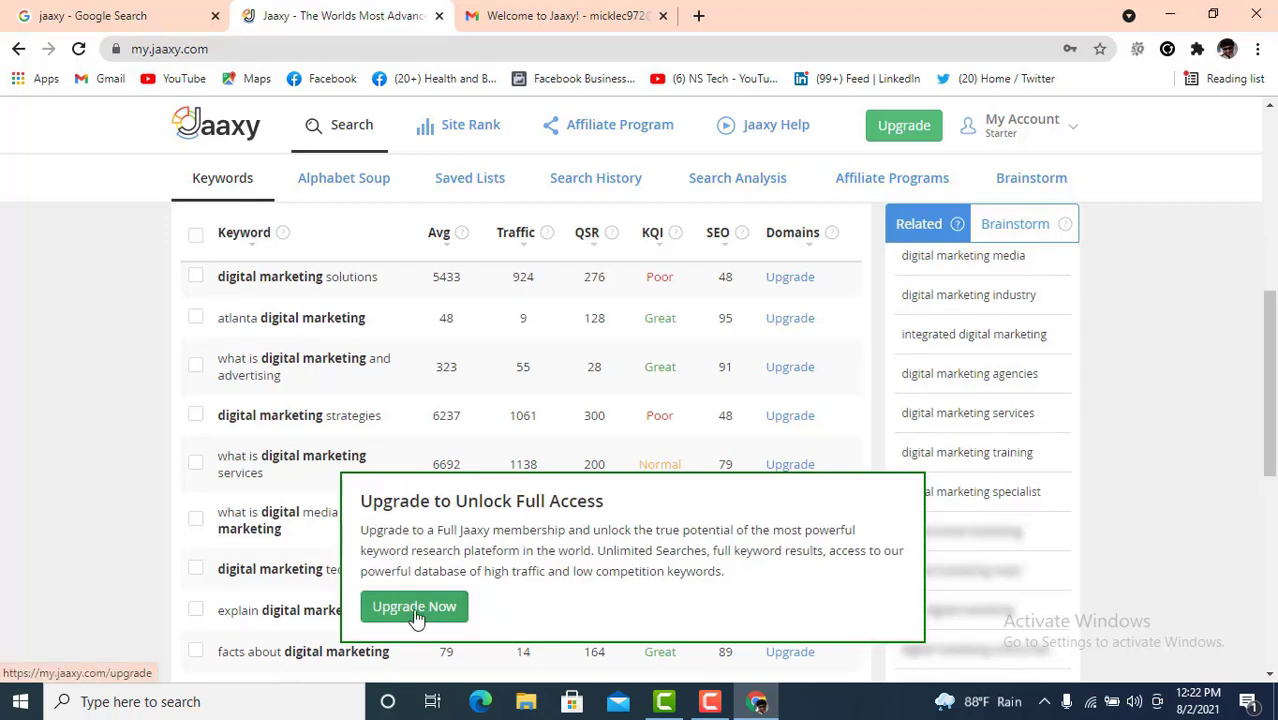
scroll(484, 552, "down", 2)
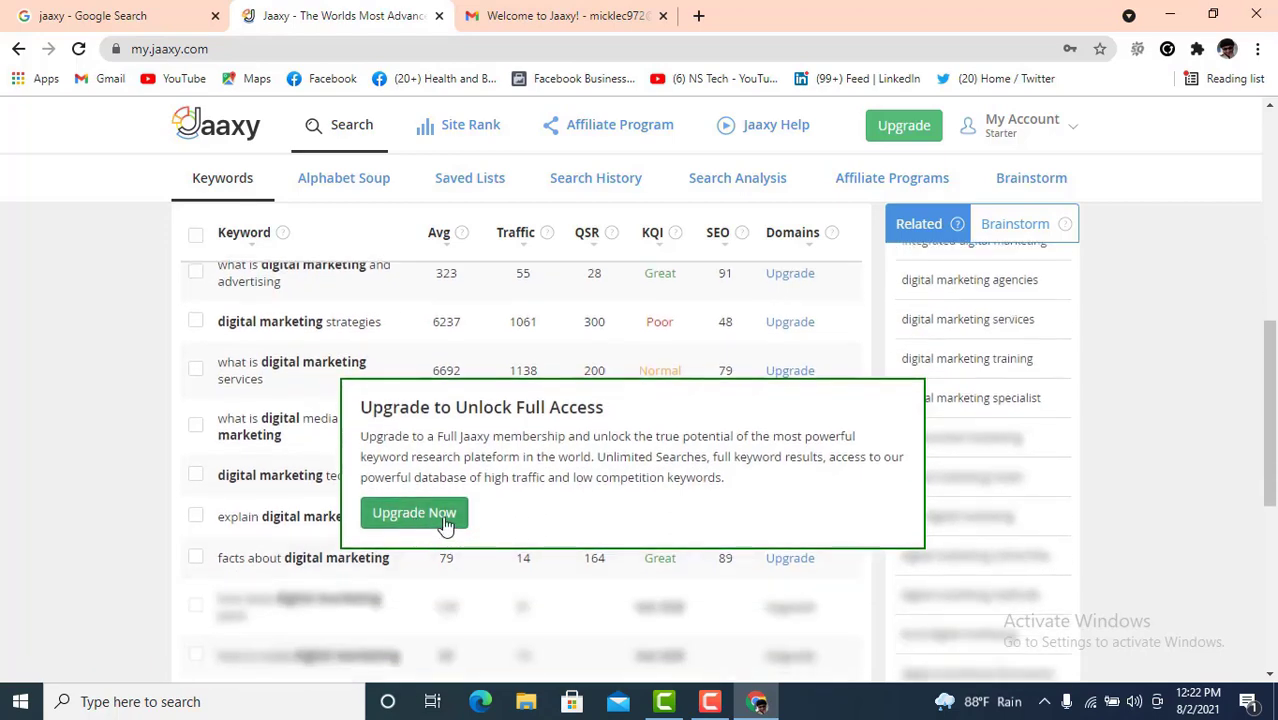
scroll(500, 520, "up", 5)
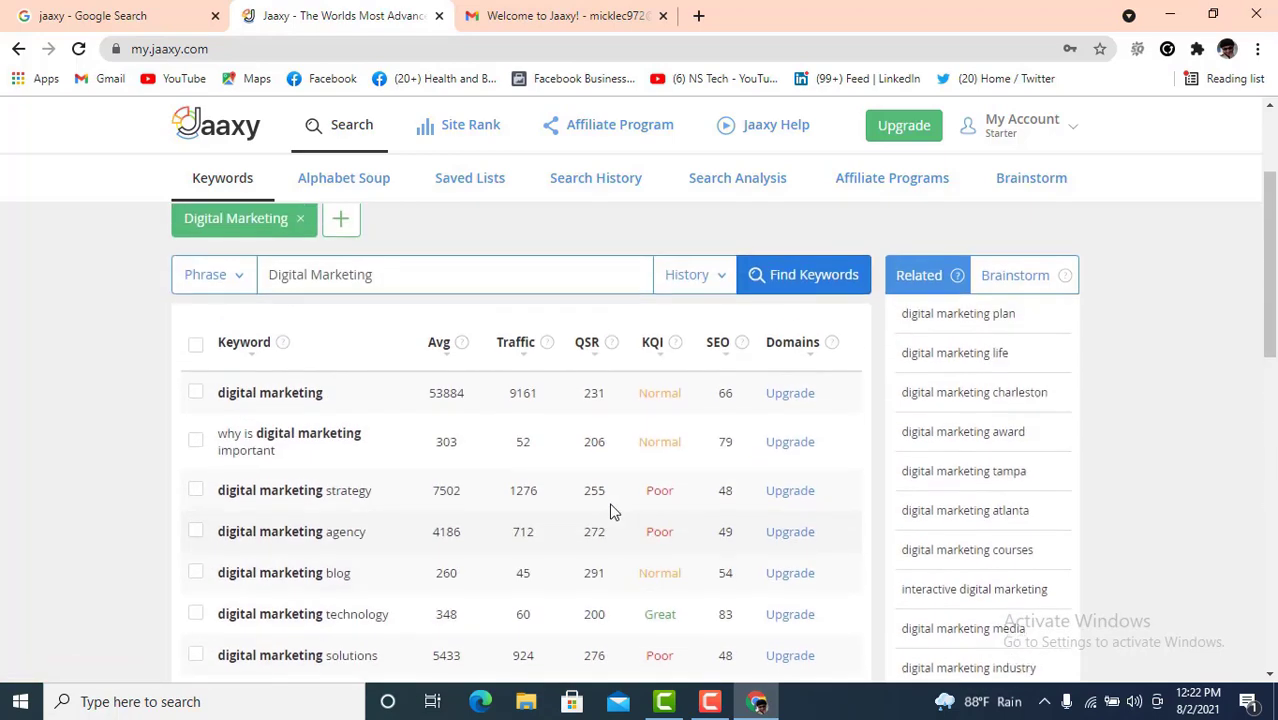
scroll(515, 380, "up", 1)
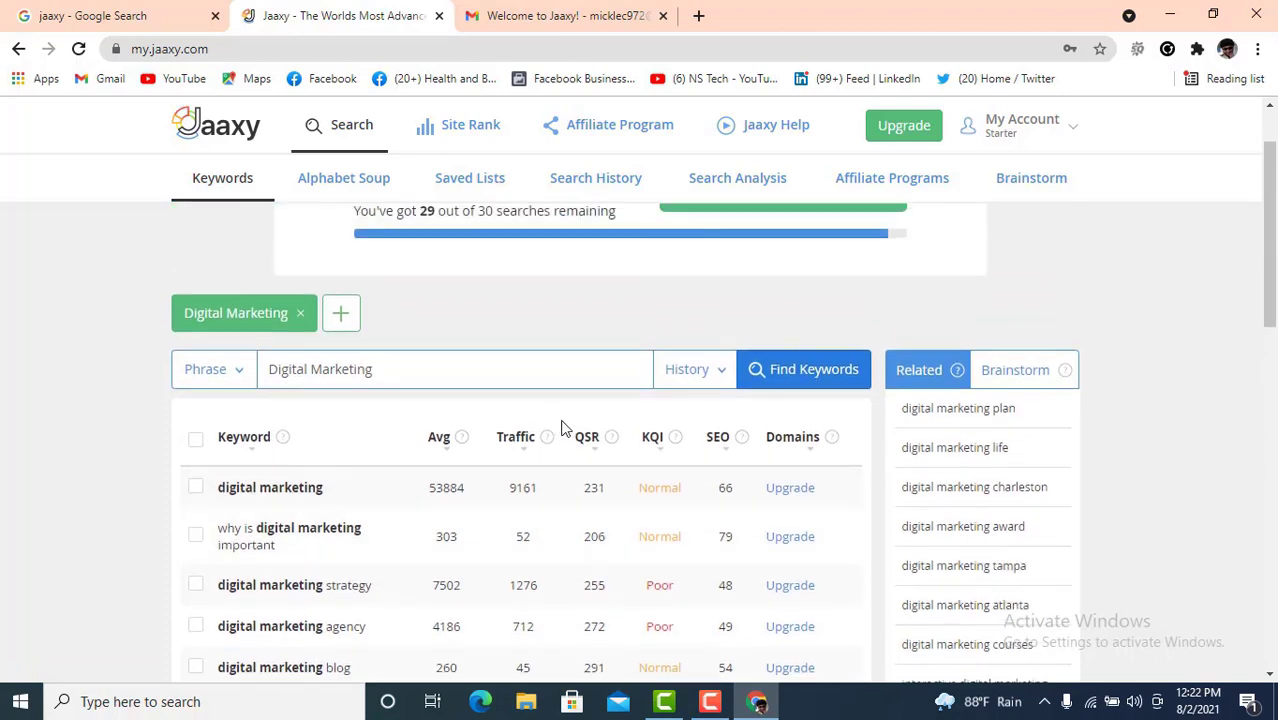
scroll(573, 443, "up", 1)
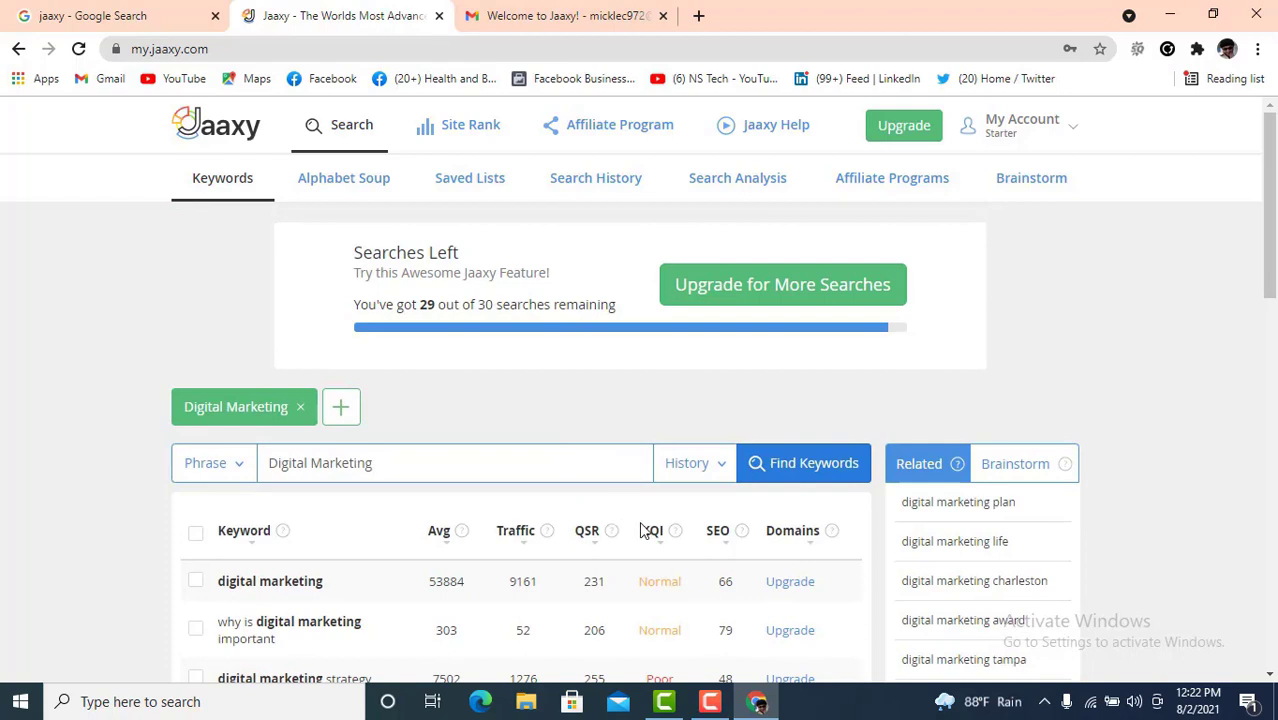
scroll(643, 531, "down", 1)
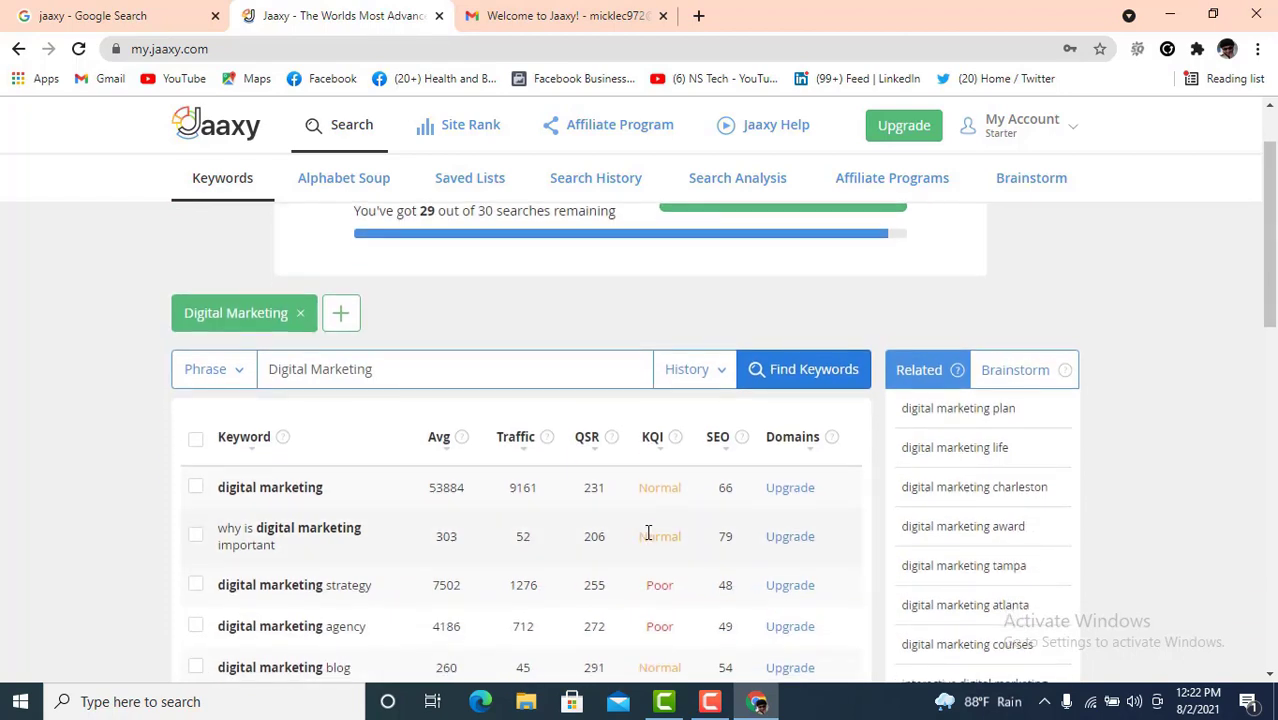
mouse_move(666, 540)
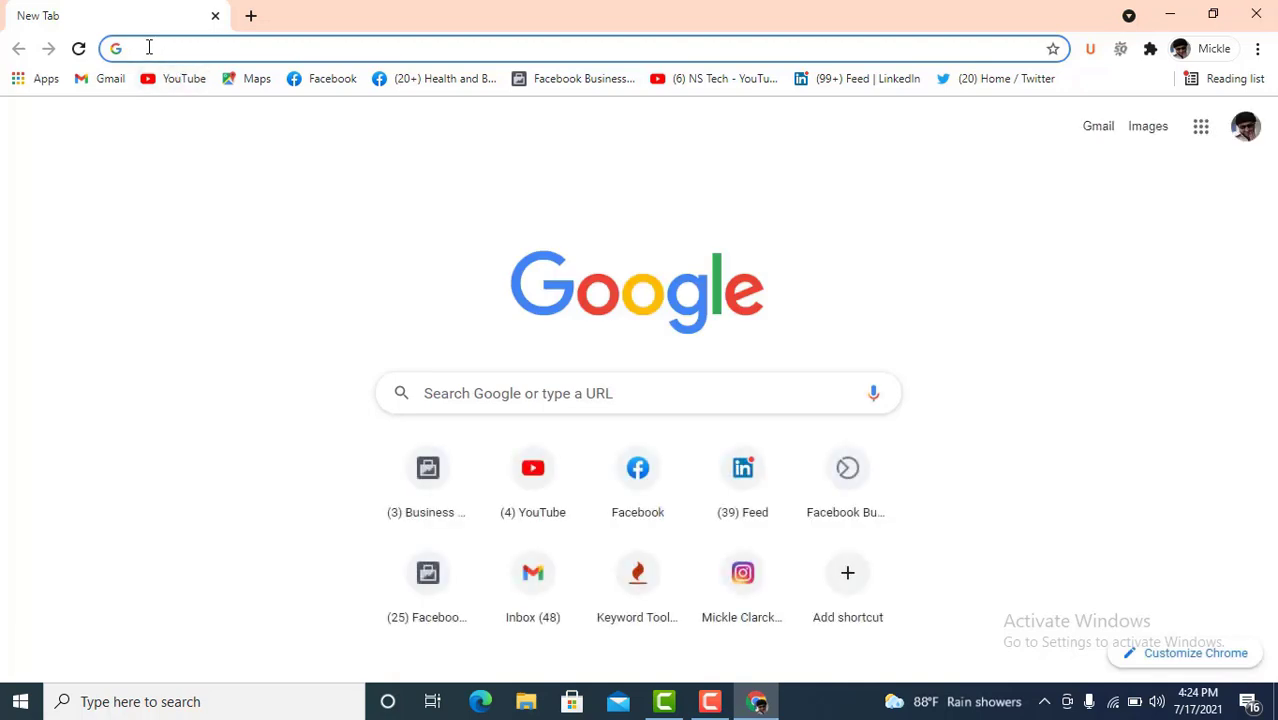
- Search Google for 'kwfinder' and open the KWFinder by Mangools homepage
left_click(148, 47)
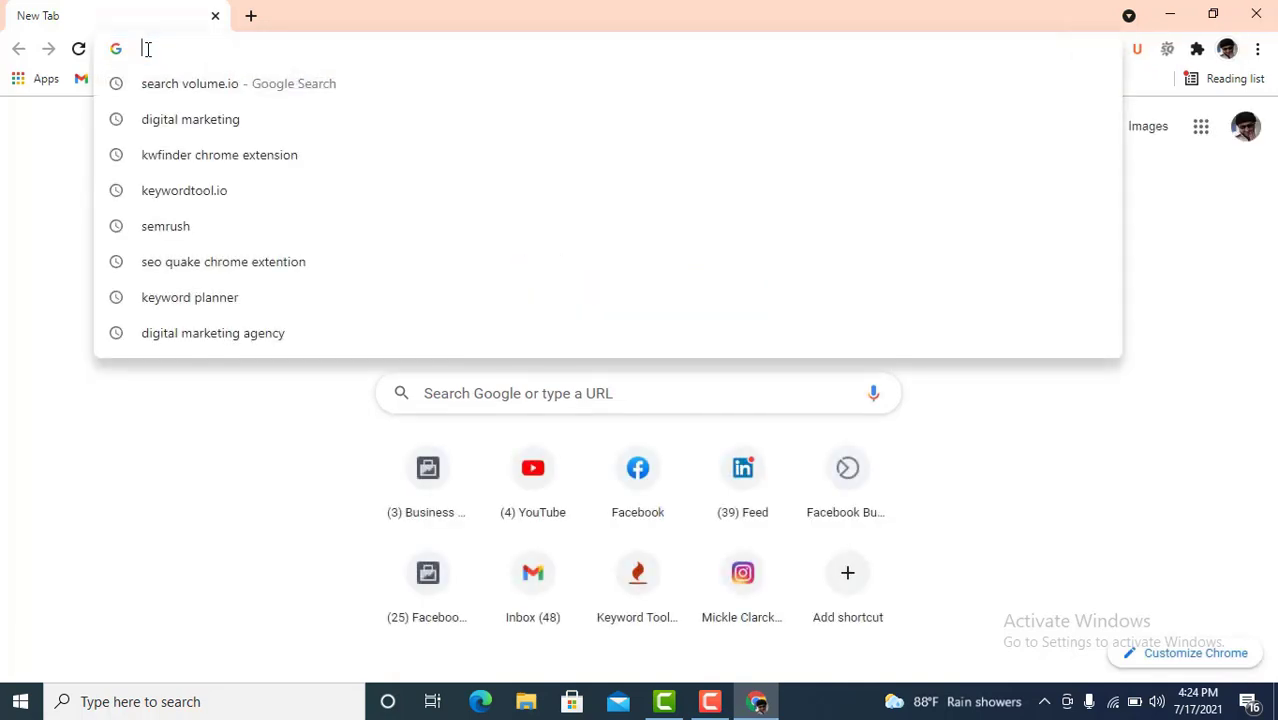
type("k")
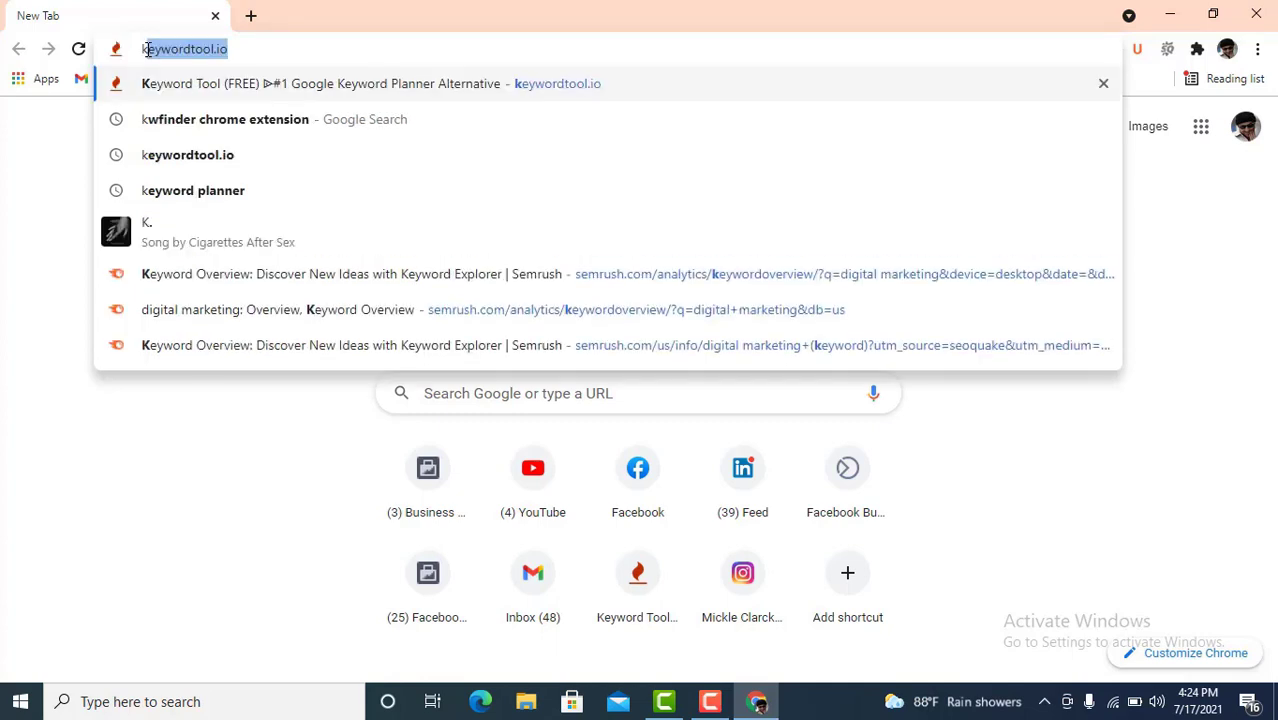
type("w")
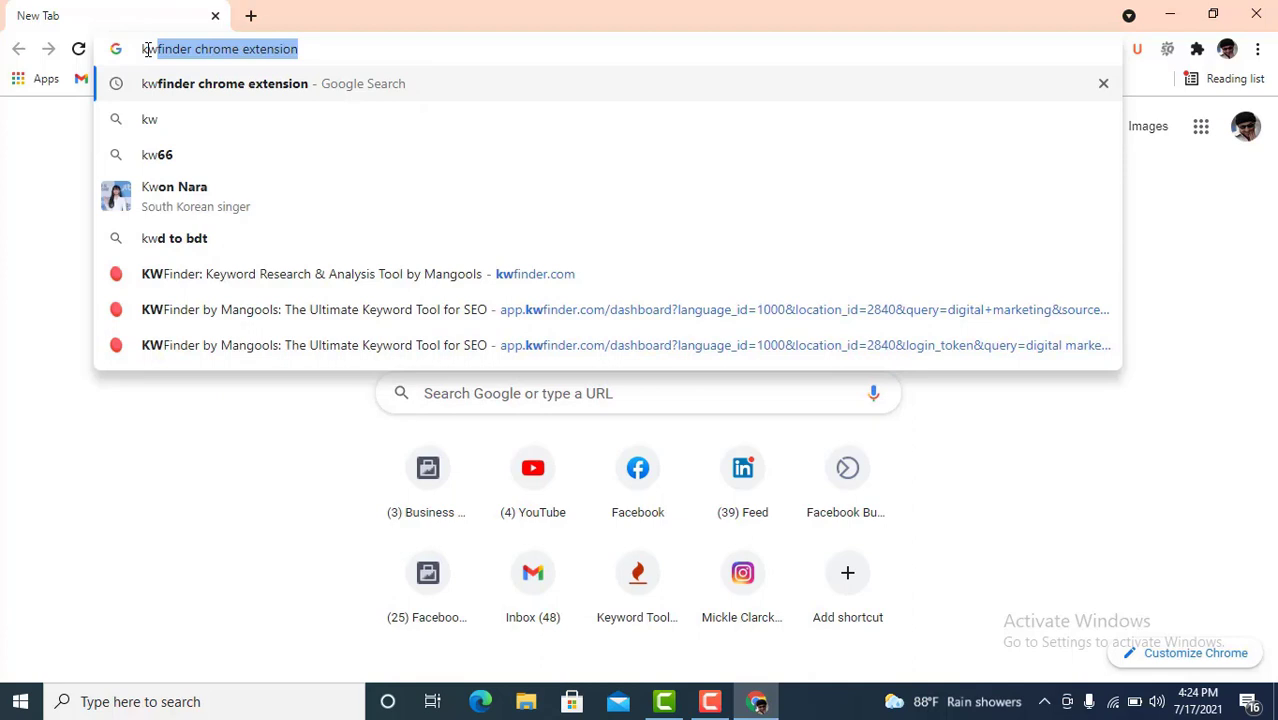
type("finder")
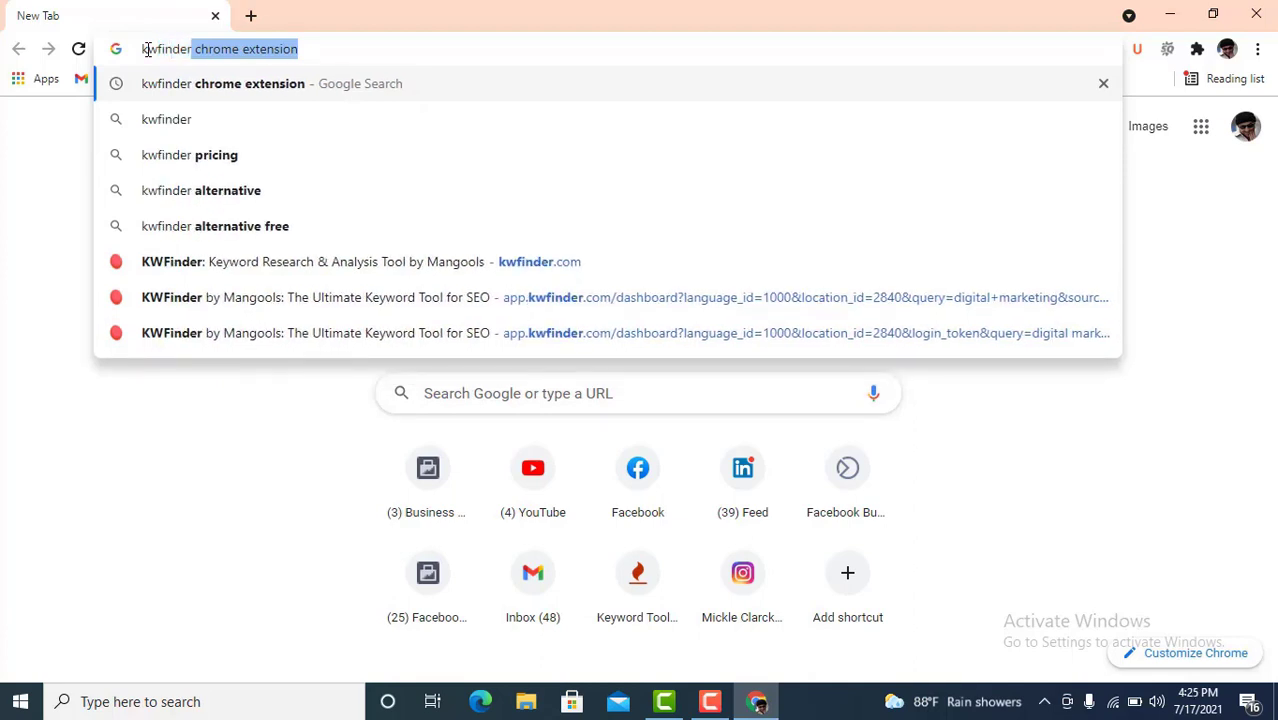
key("BackSpace")
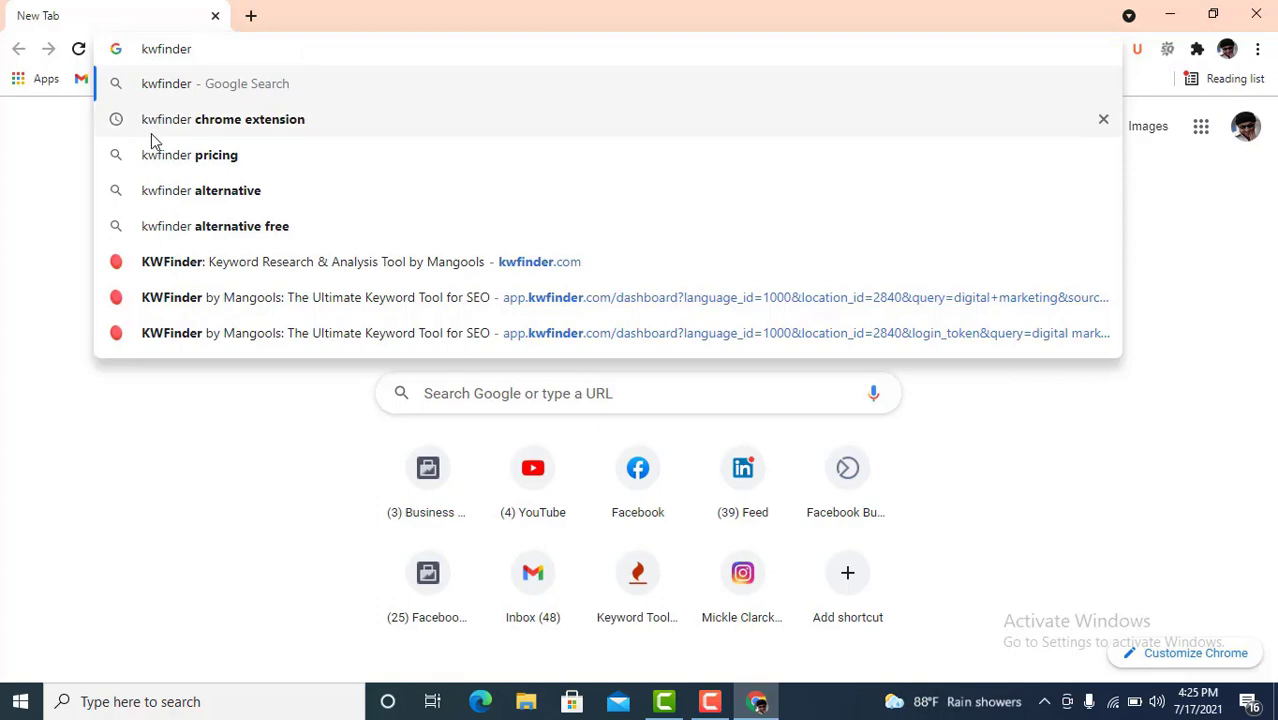
key("Return")
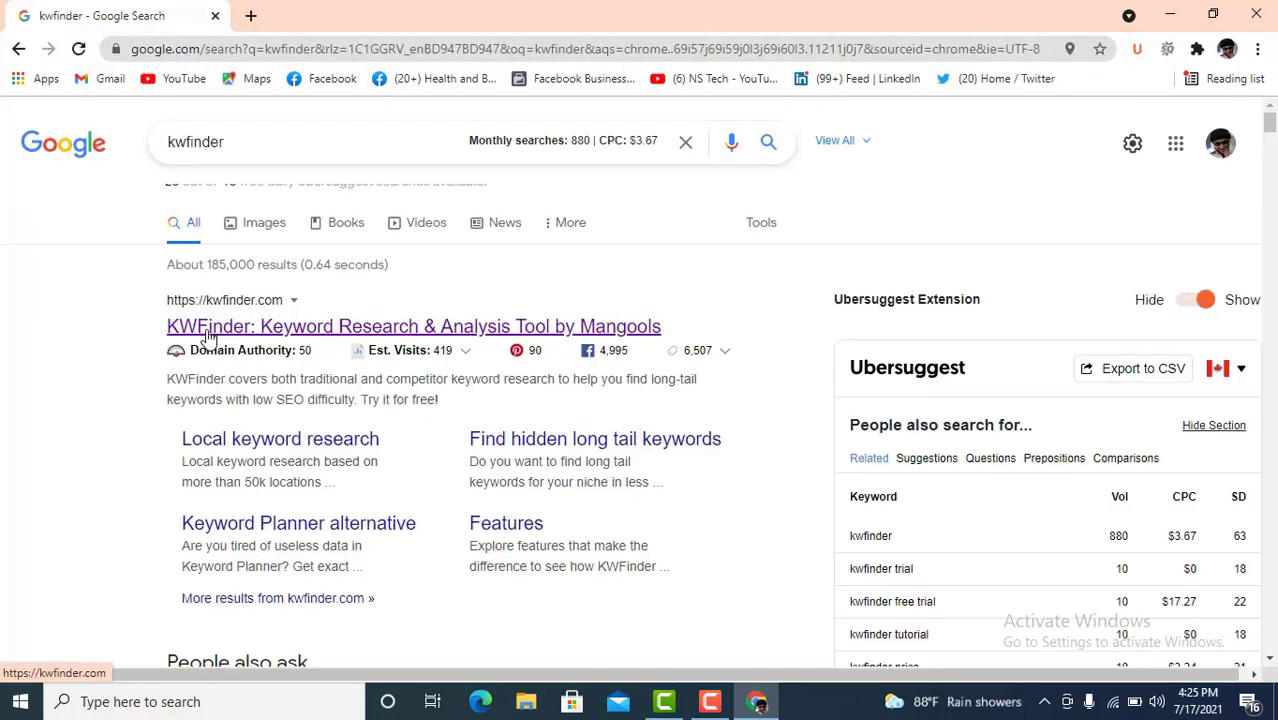
left_click(215, 335)
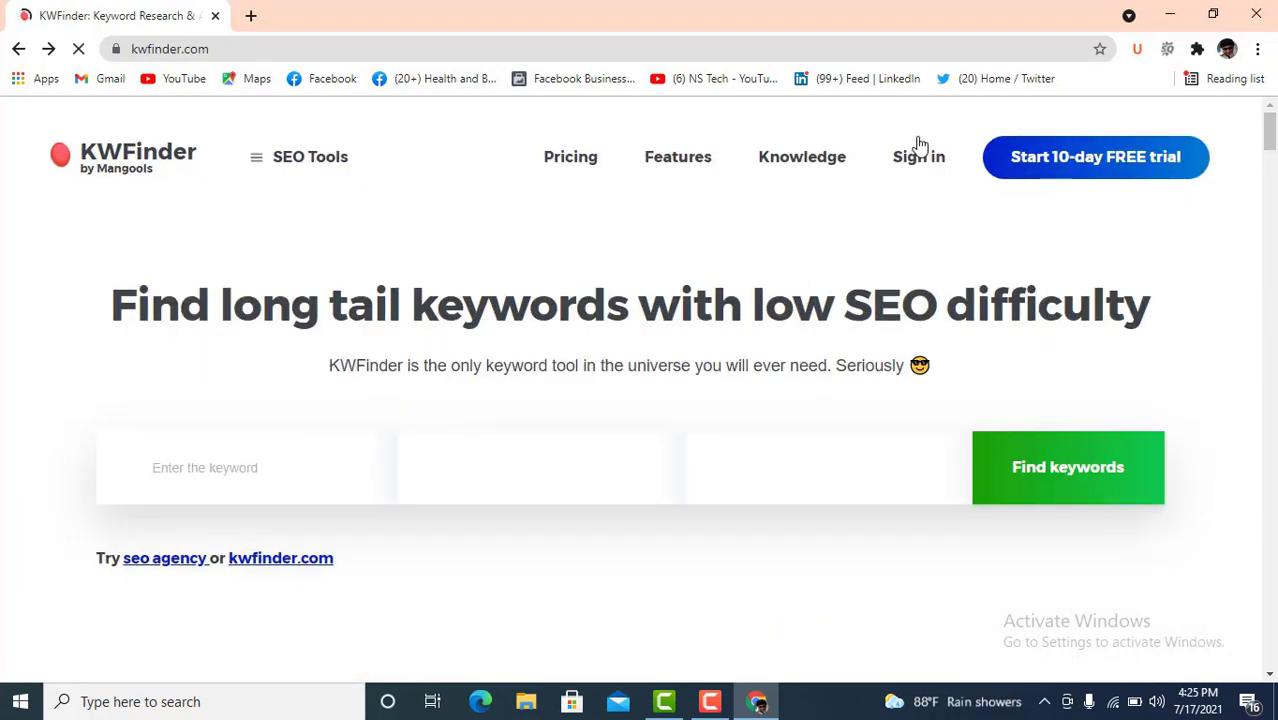
- Start the free-trial sign-up and enter the account e-mail, password and password confirmation
left_click(1053, 169)
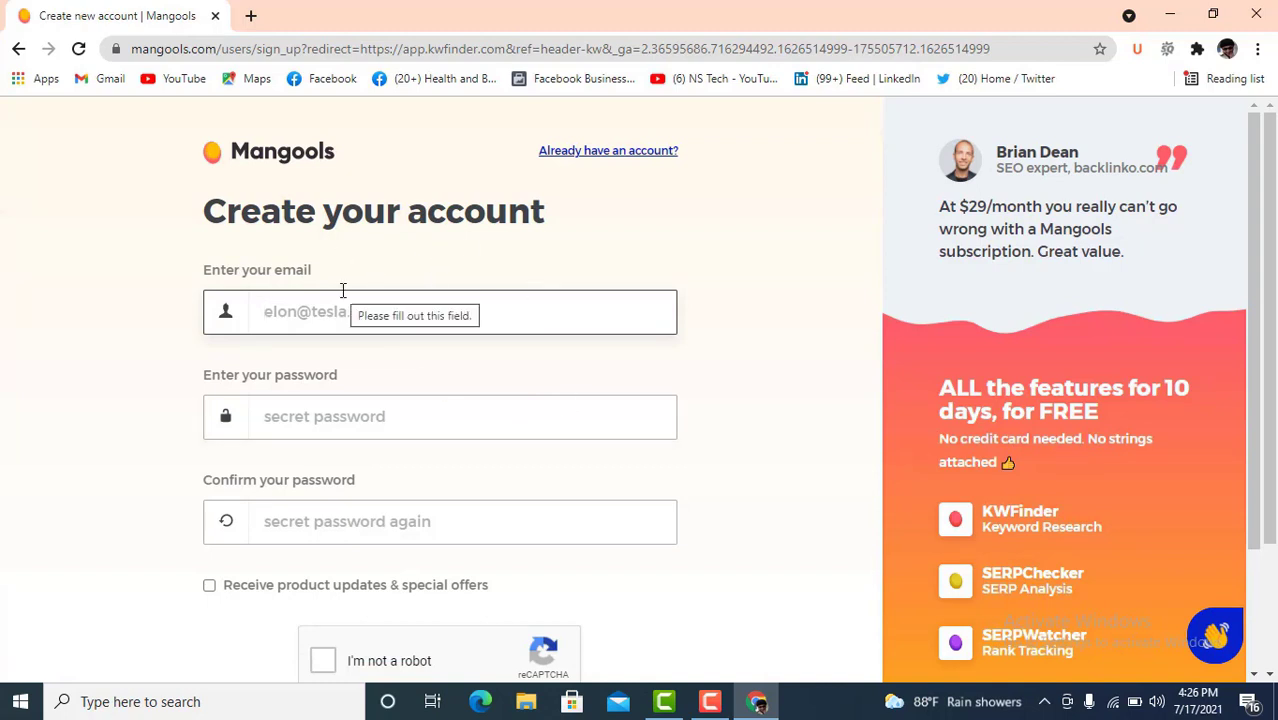
scroll(482, 322, "down", 3)
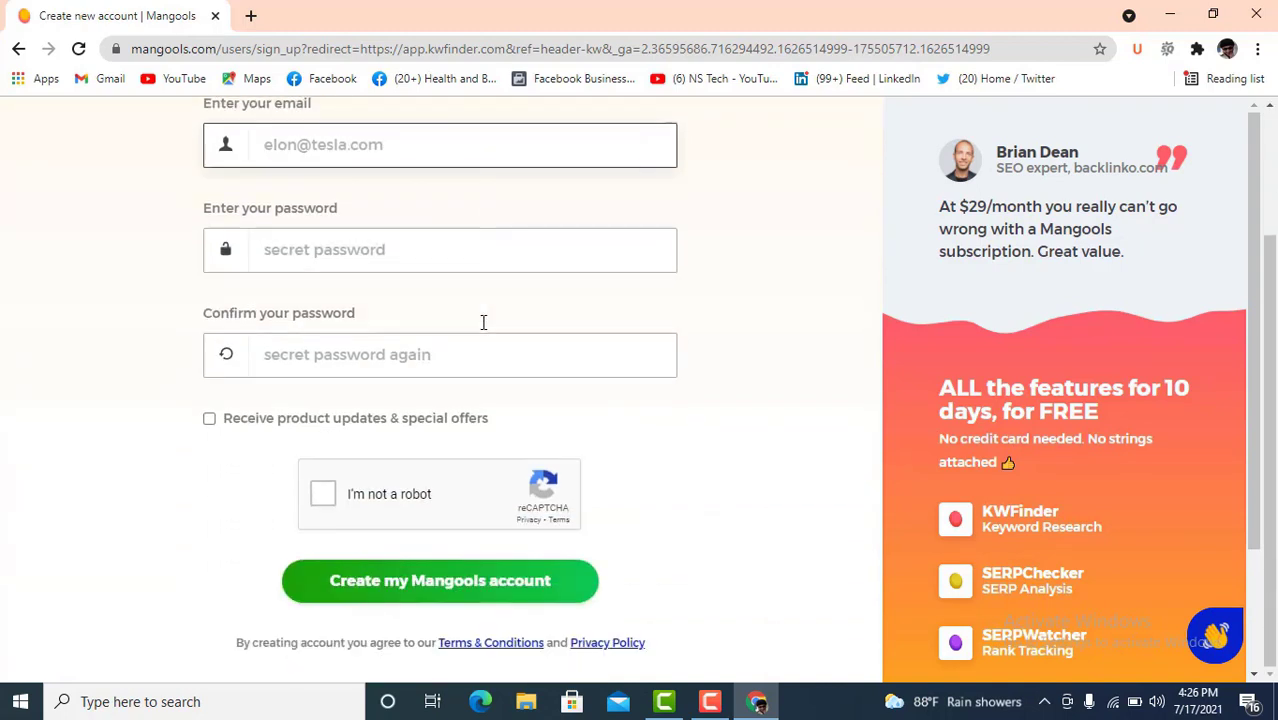
scroll(482, 330, "up", 3)
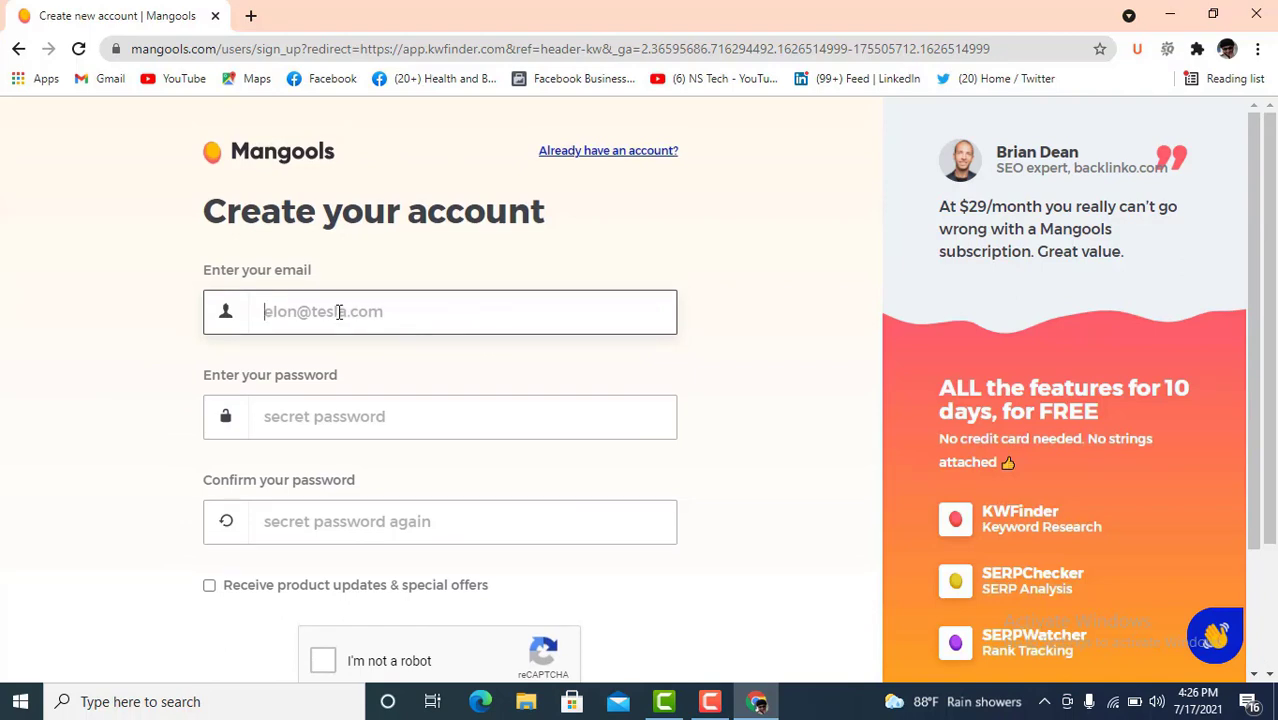
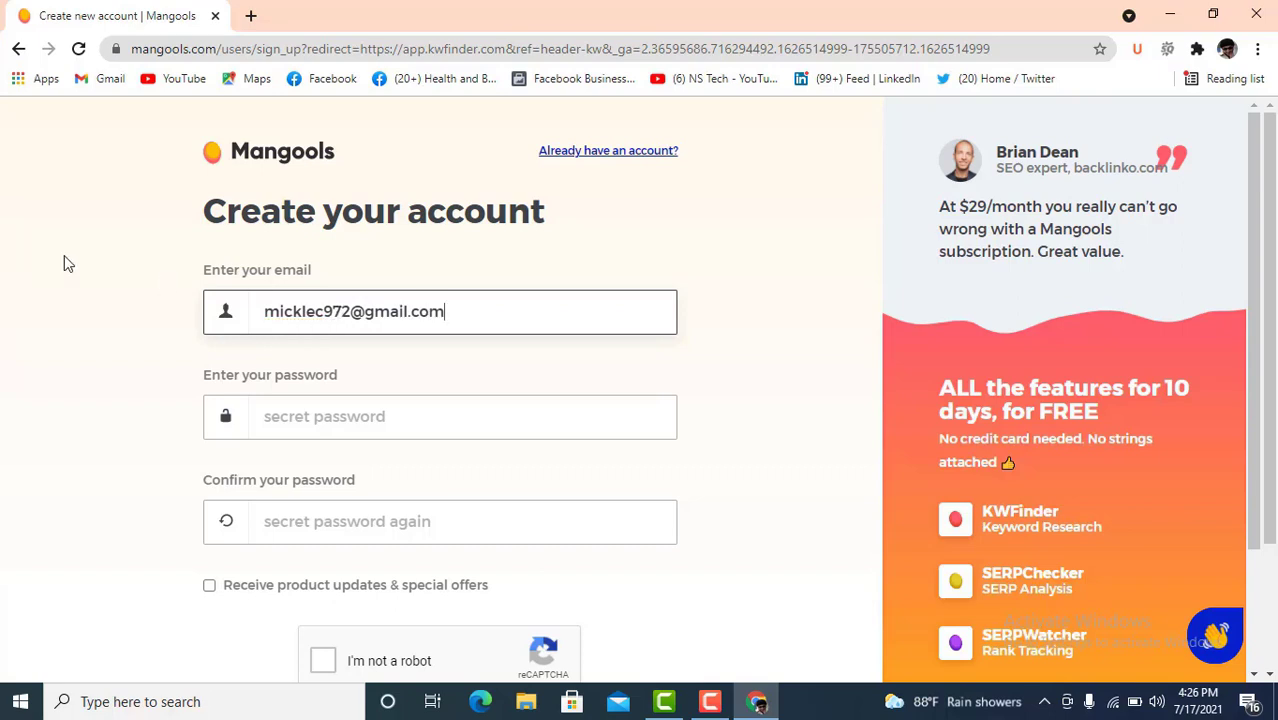
left_click(355, 417)
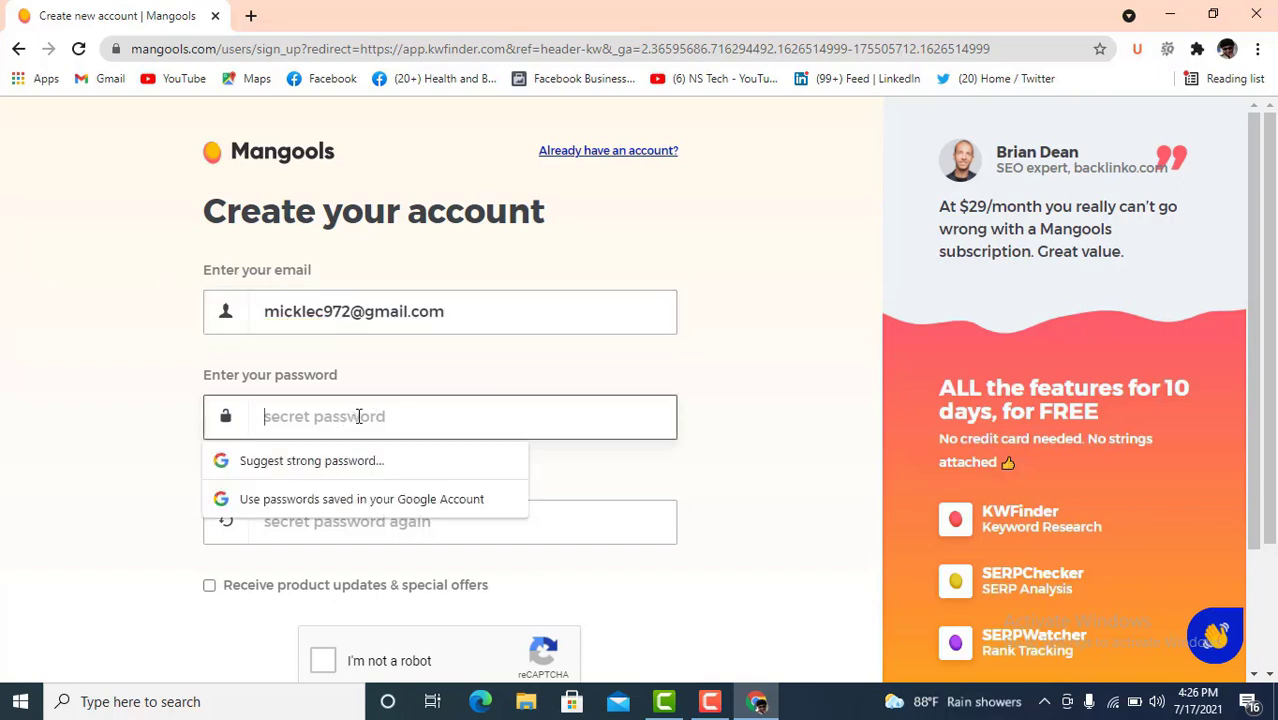
type("••••••••••")
left_click(565, 528)
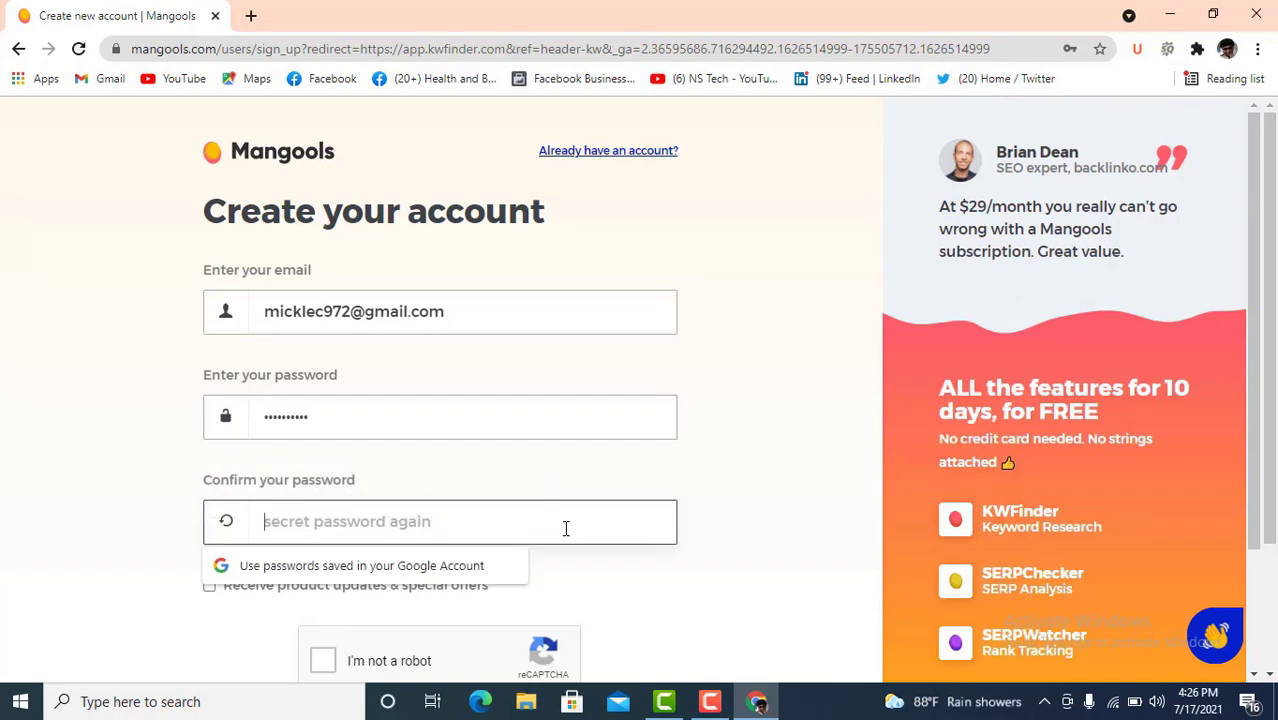
type("••••")
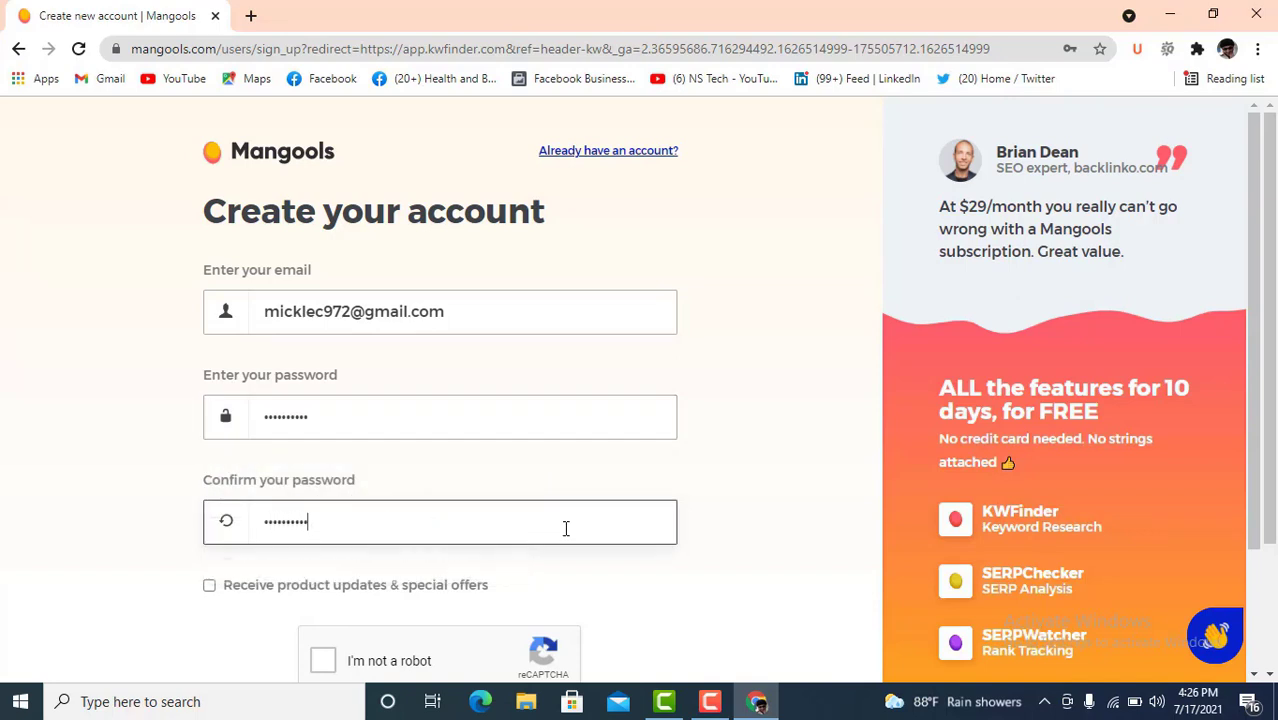
- Opt in to product updates, solve the bridge-image reCAPTCHA and submit the Mangools account
scroll(420, 535, "down", 1)
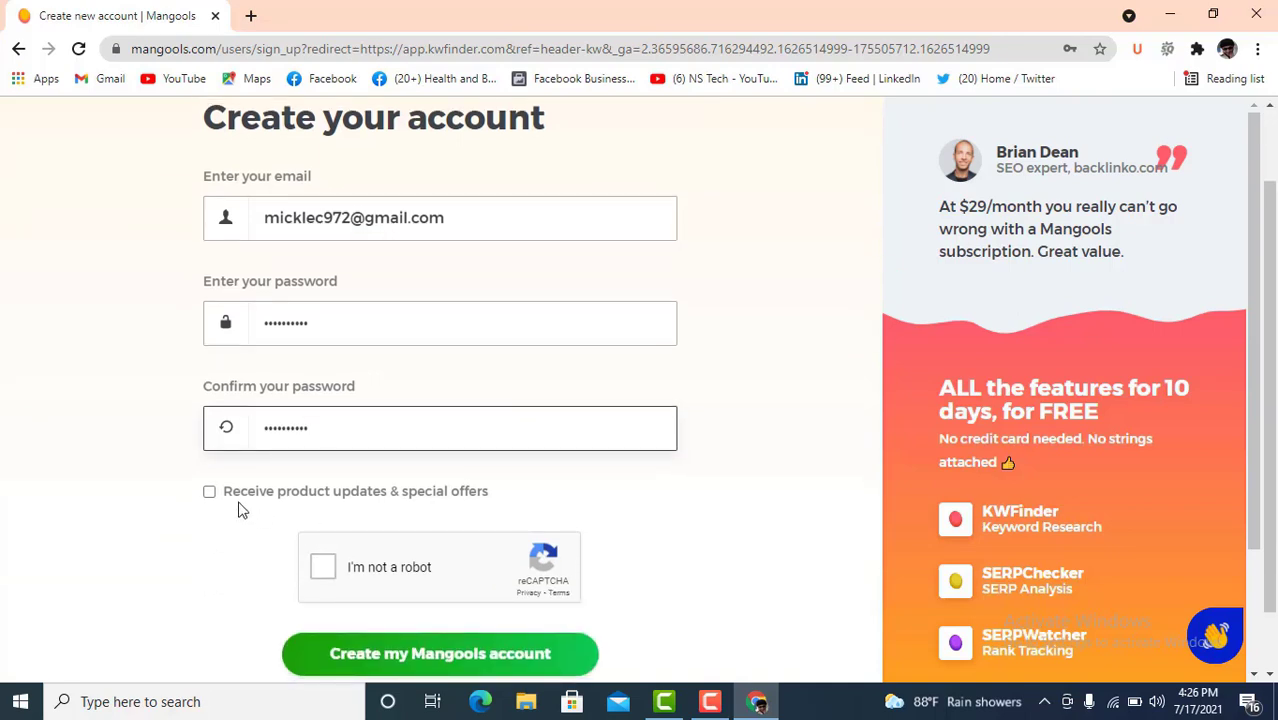
left_click(210, 492)
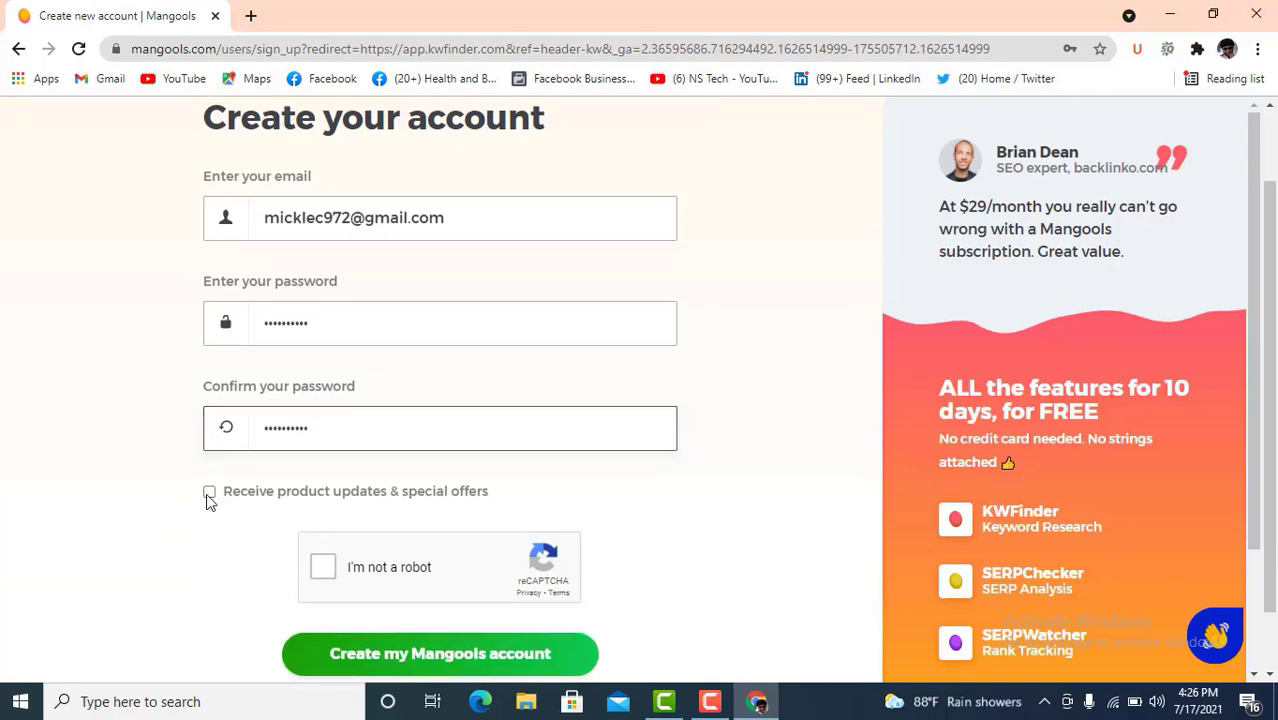
left_click(323, 570)
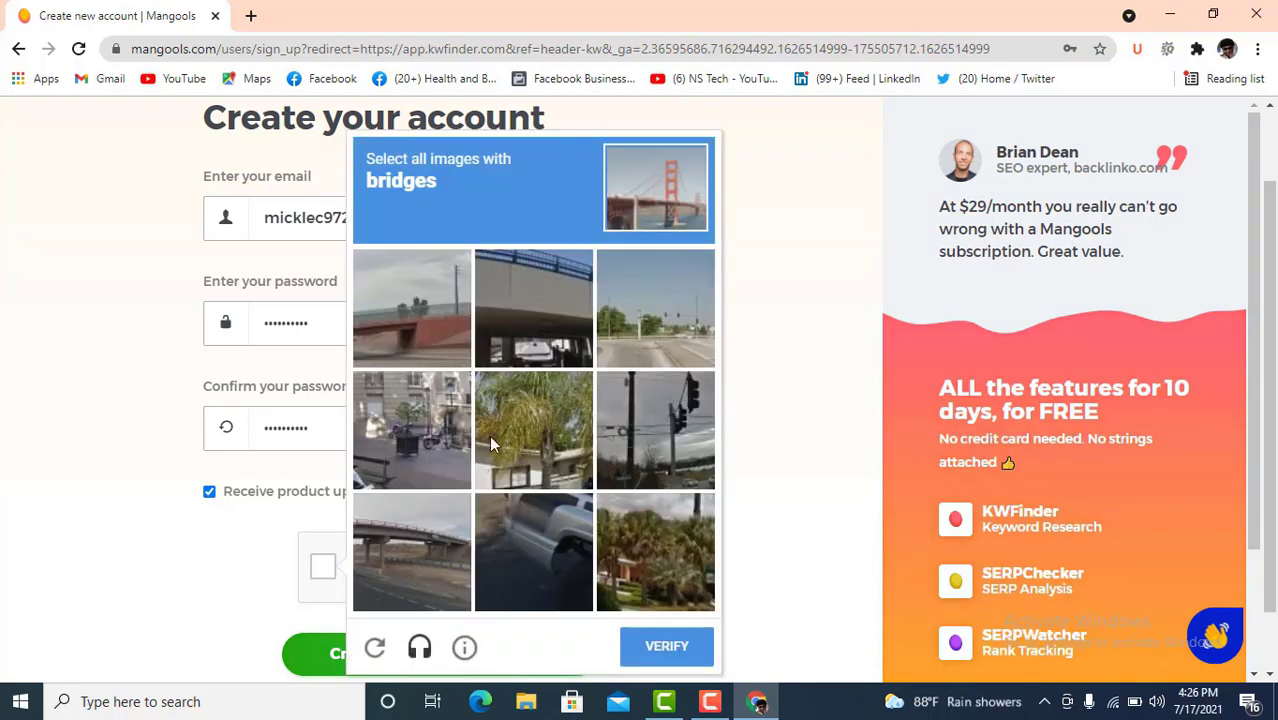
left_click(454, 324)
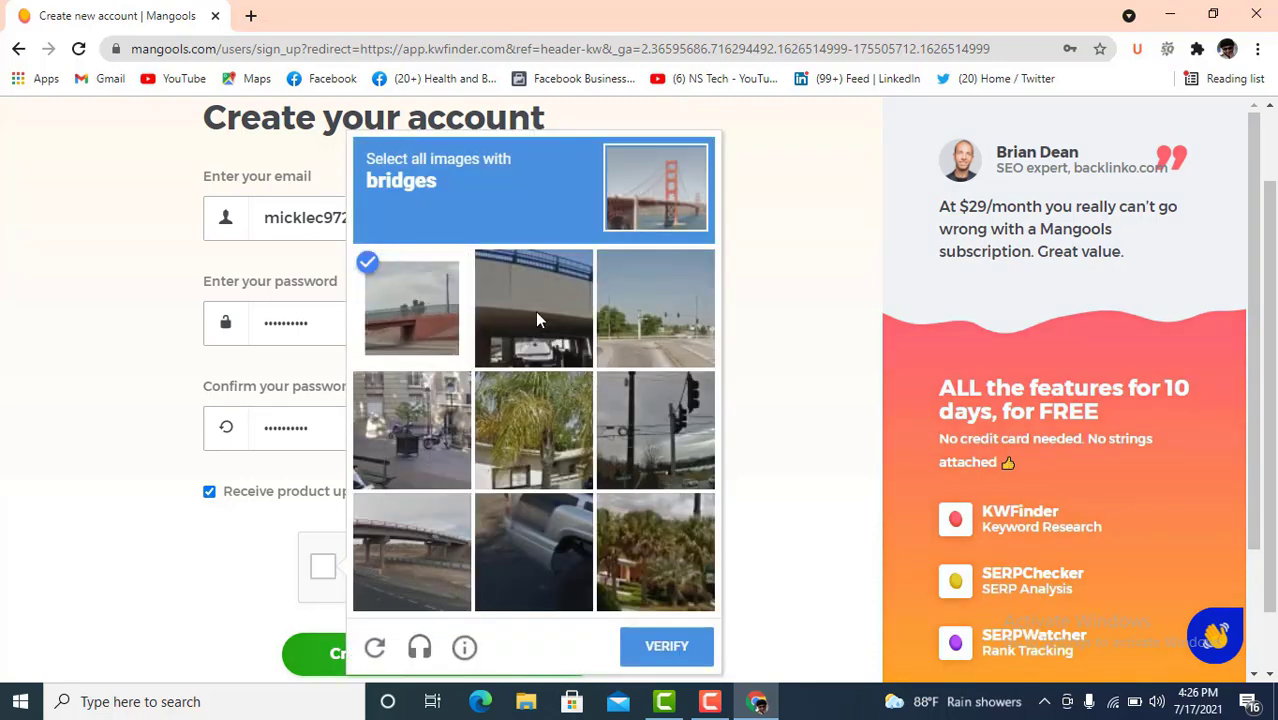
left_click(535, 311)
left_click(404, 548)
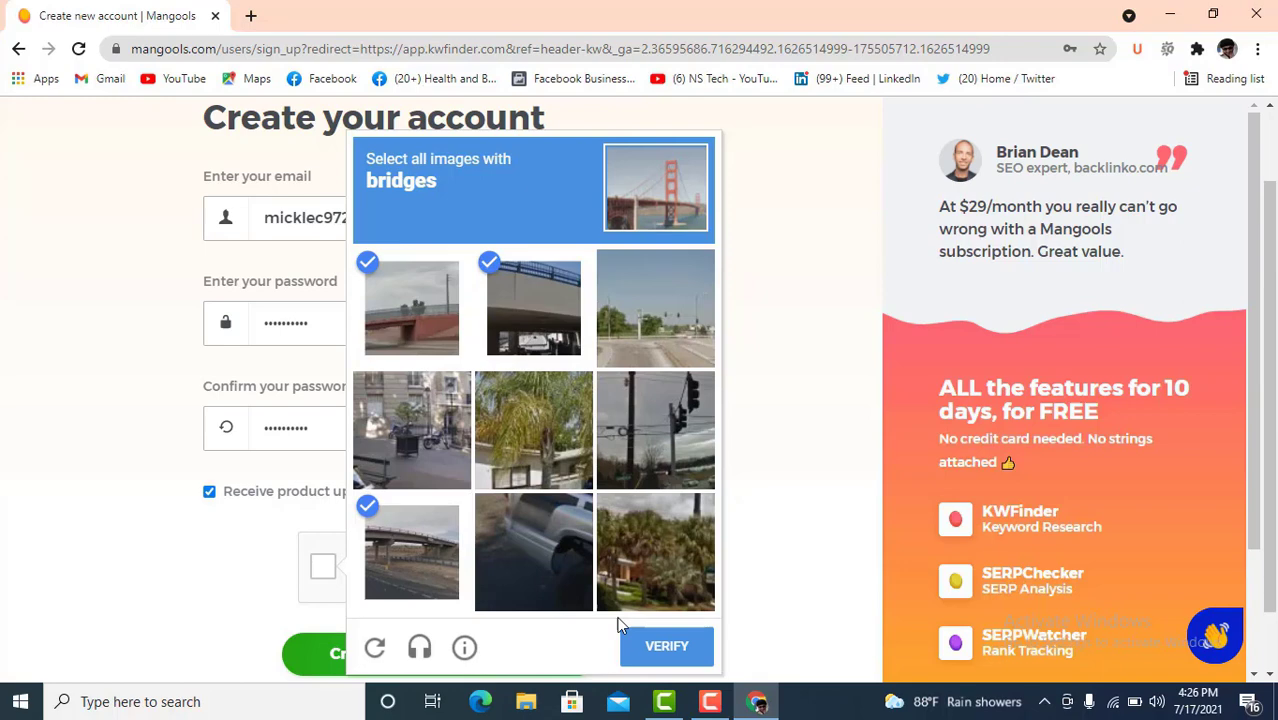
left_click(669, 648)
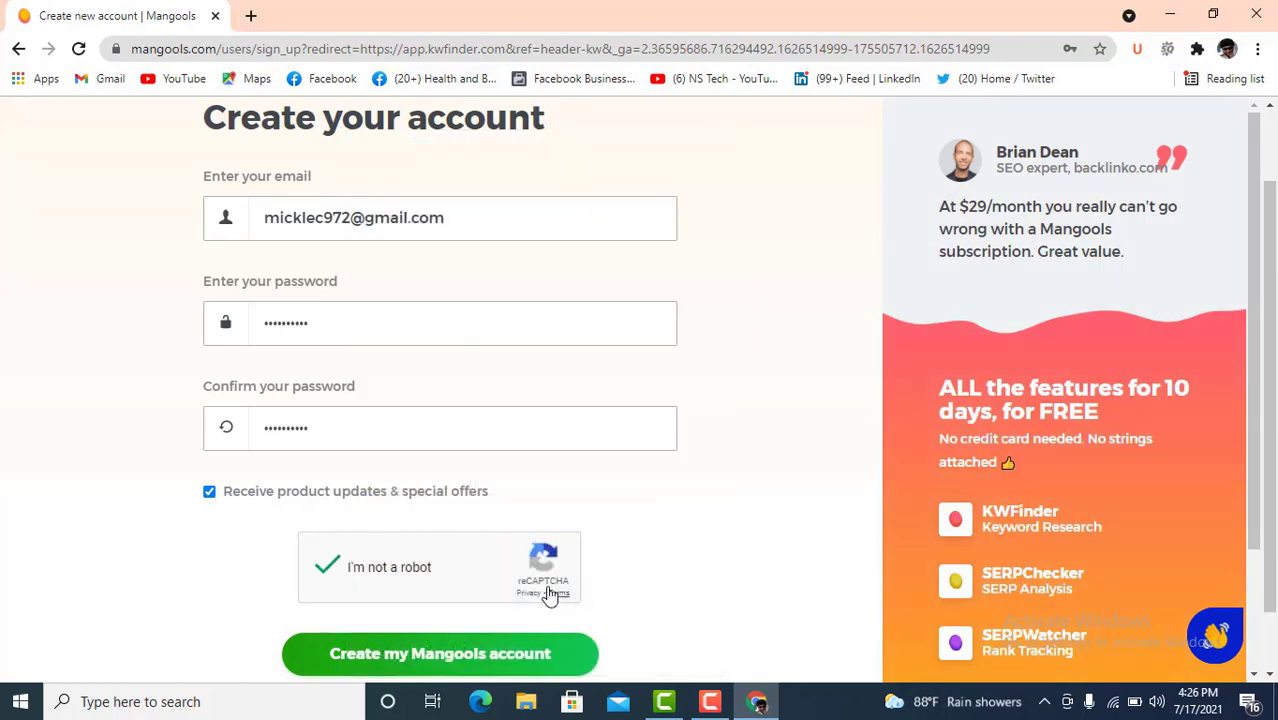
scroll(500, 594, "down", 1)
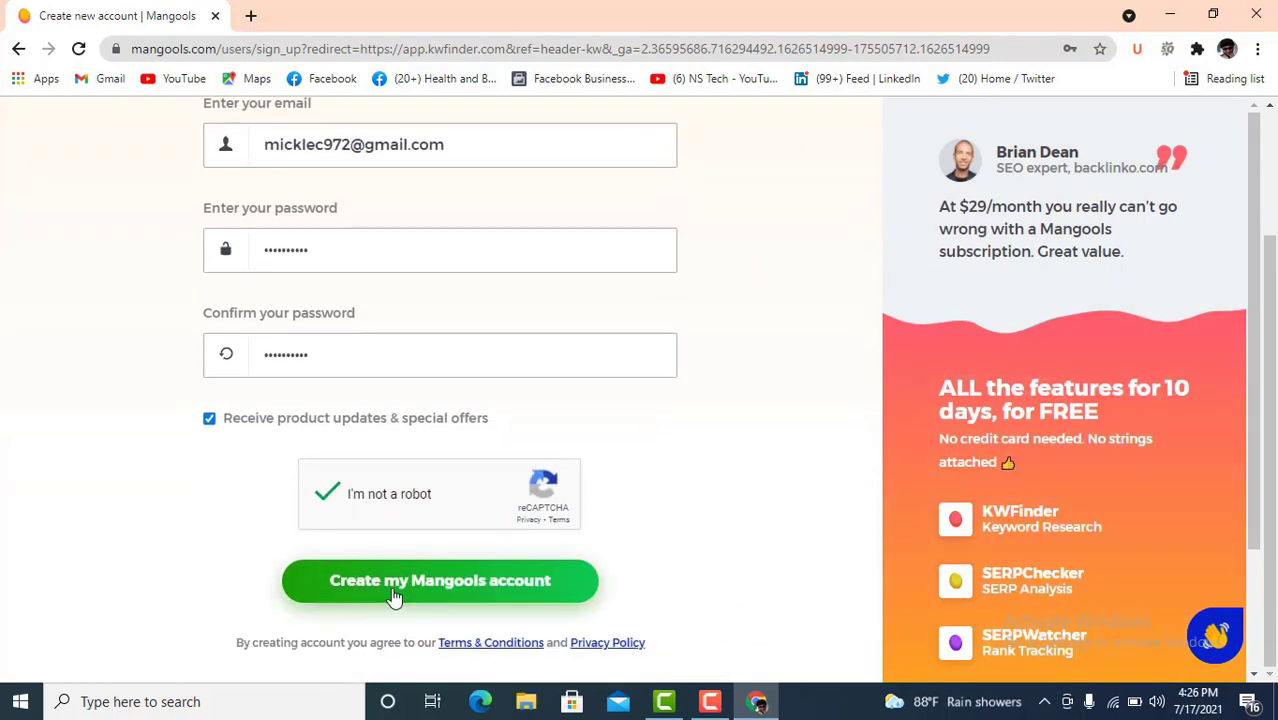
left_click(505, 592)
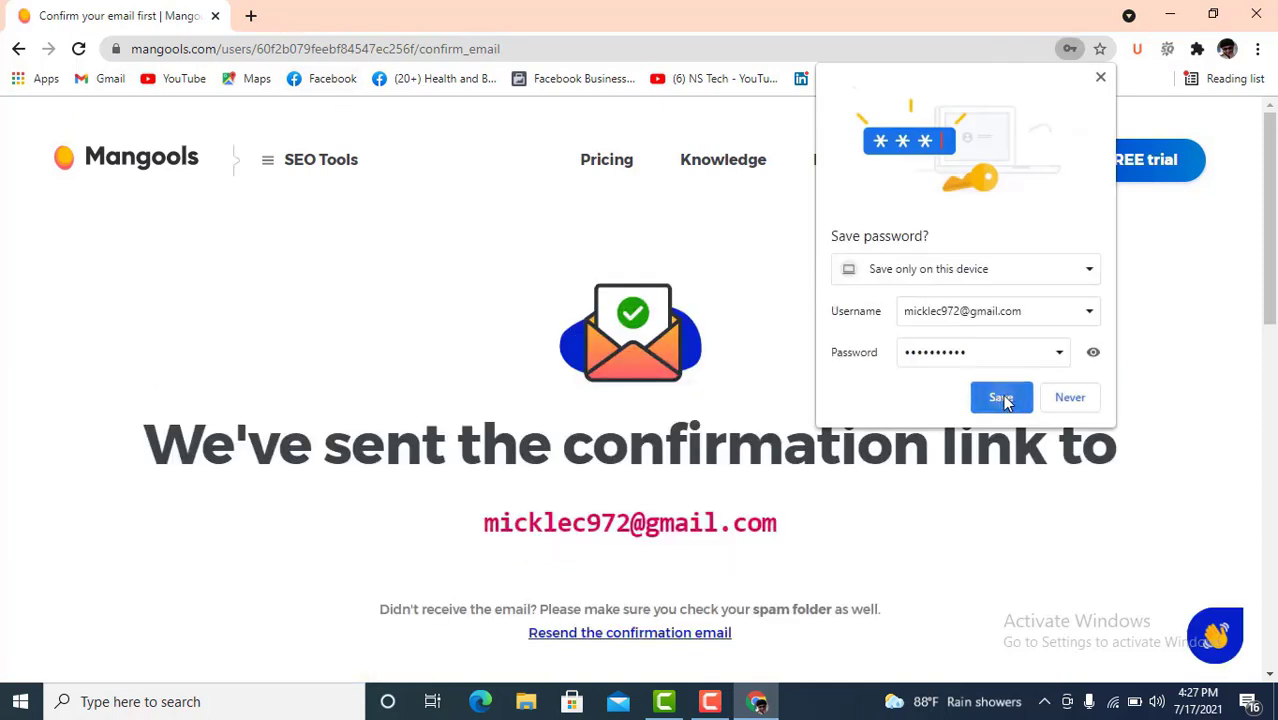
- Save the password, then confirm the account from the Mangools email in Gmail's Updates
left_click(1001, 396)
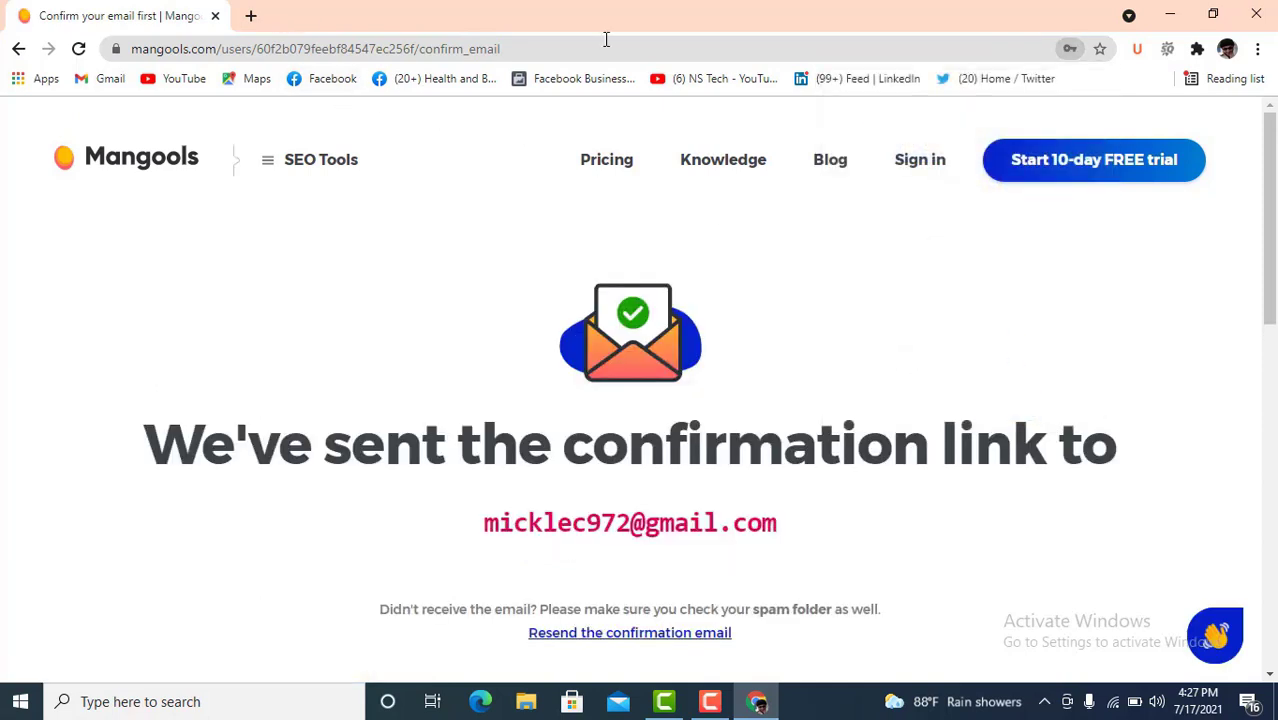
left_click(251, 16)
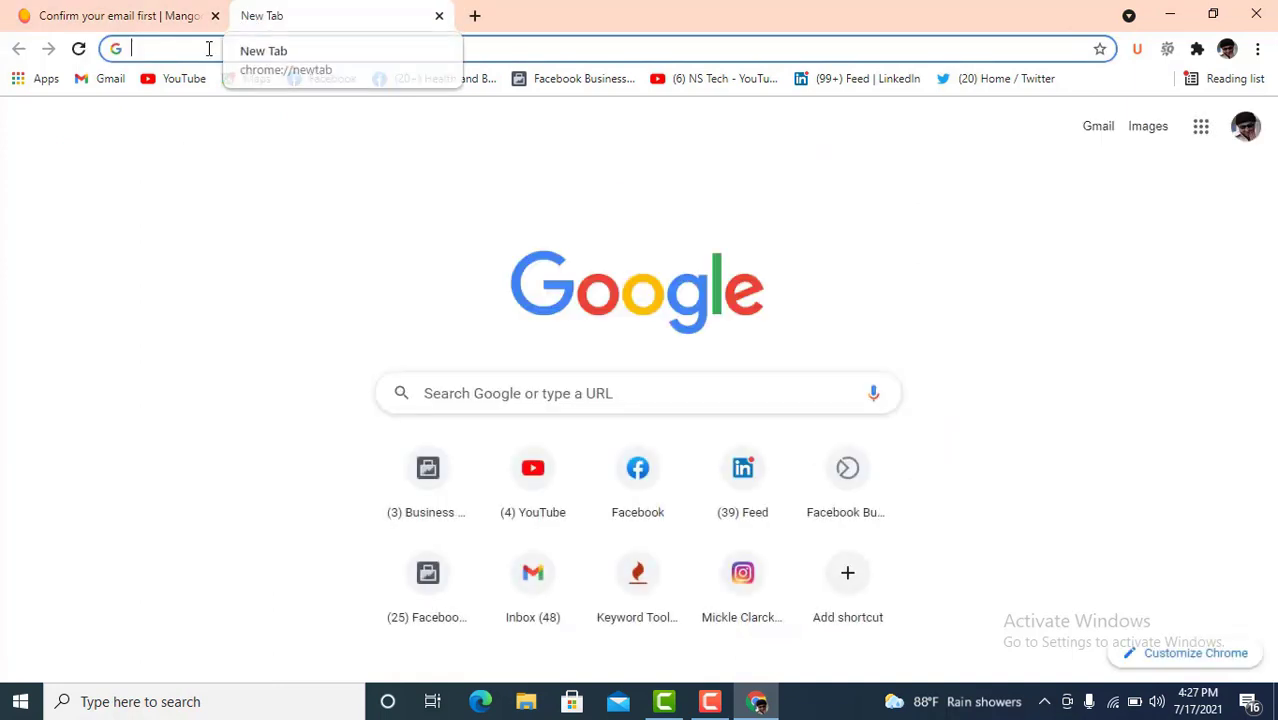
left_click(112, 80)
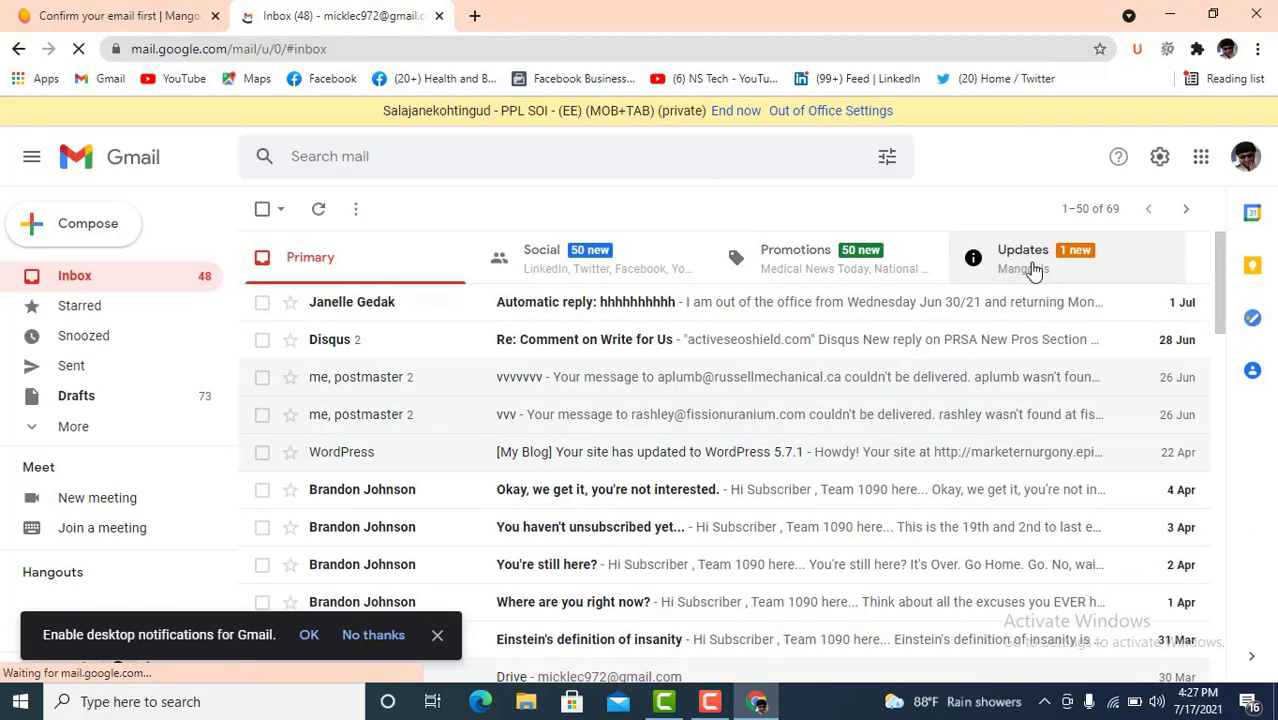
left_click(1028, 268)
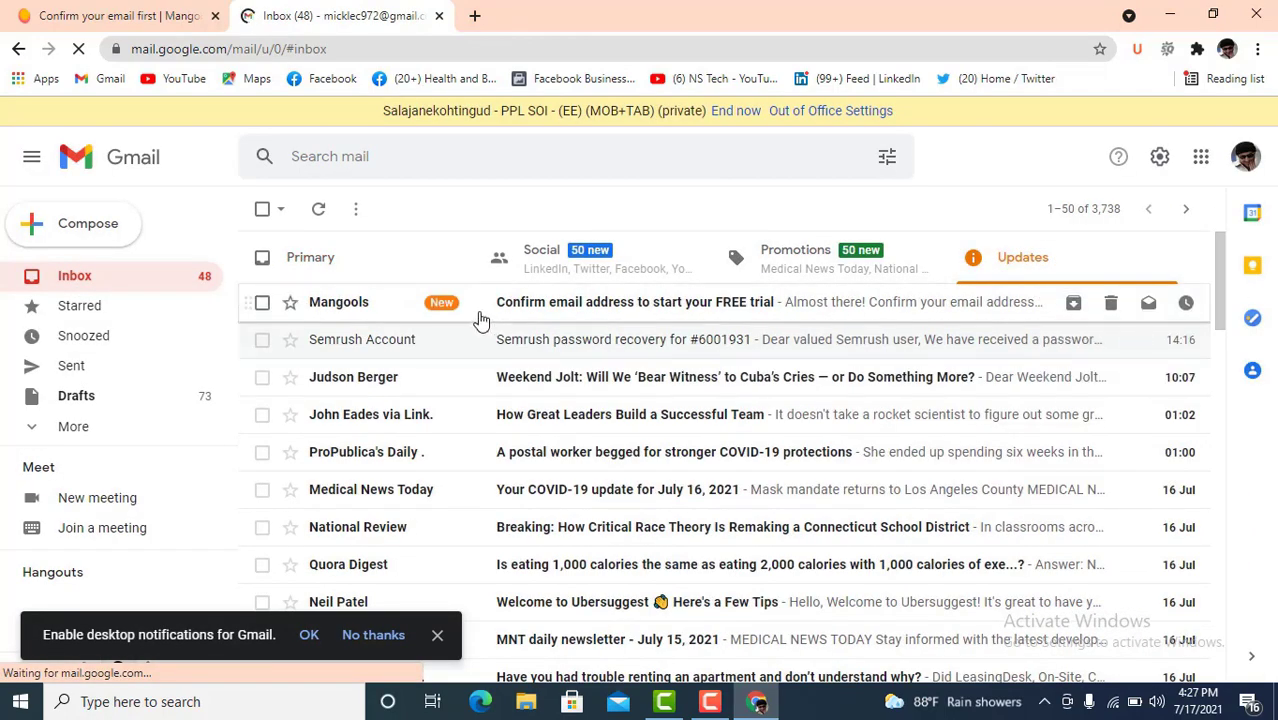
left_click(560, 312)
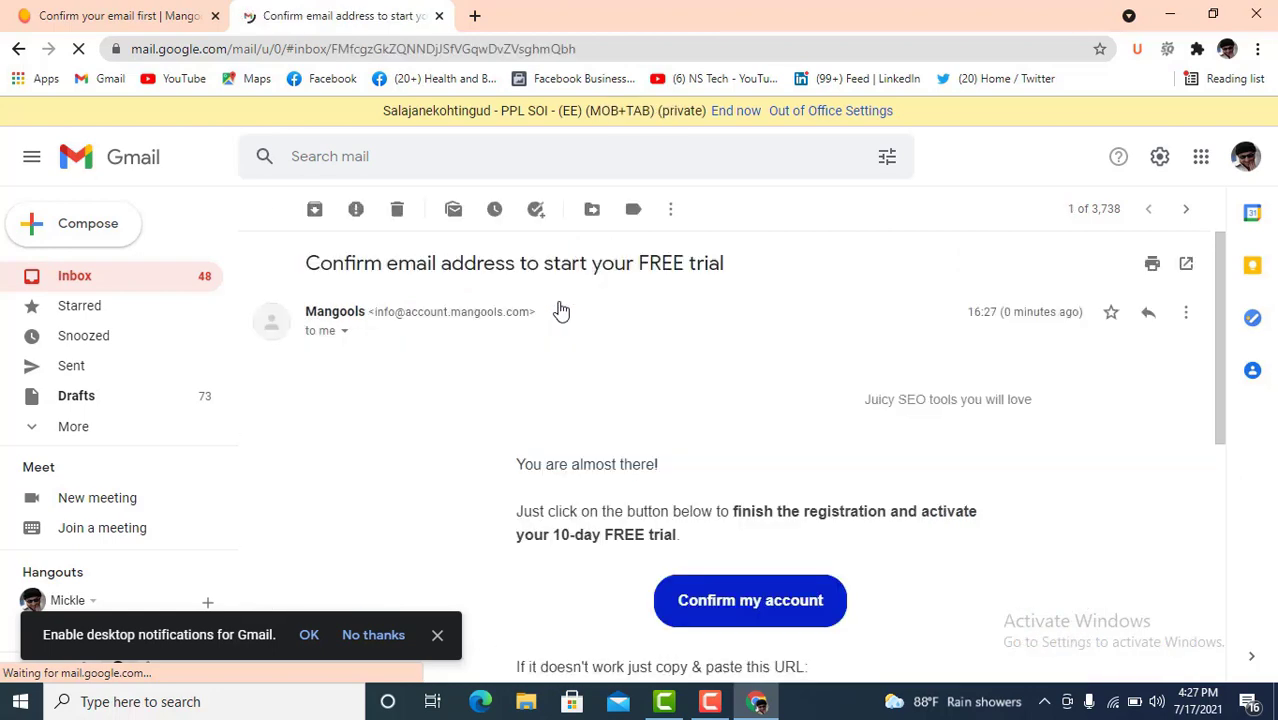
scroll(760, 508, "down", 3)
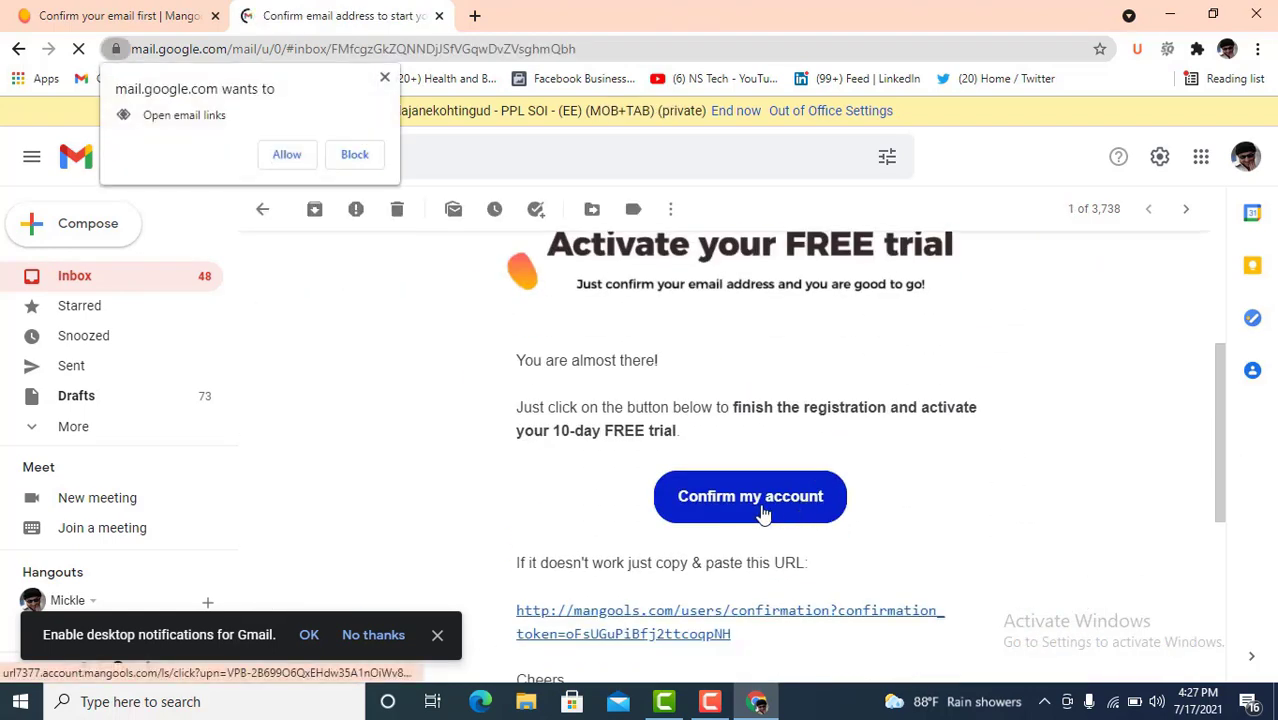
left_click(762, 508)
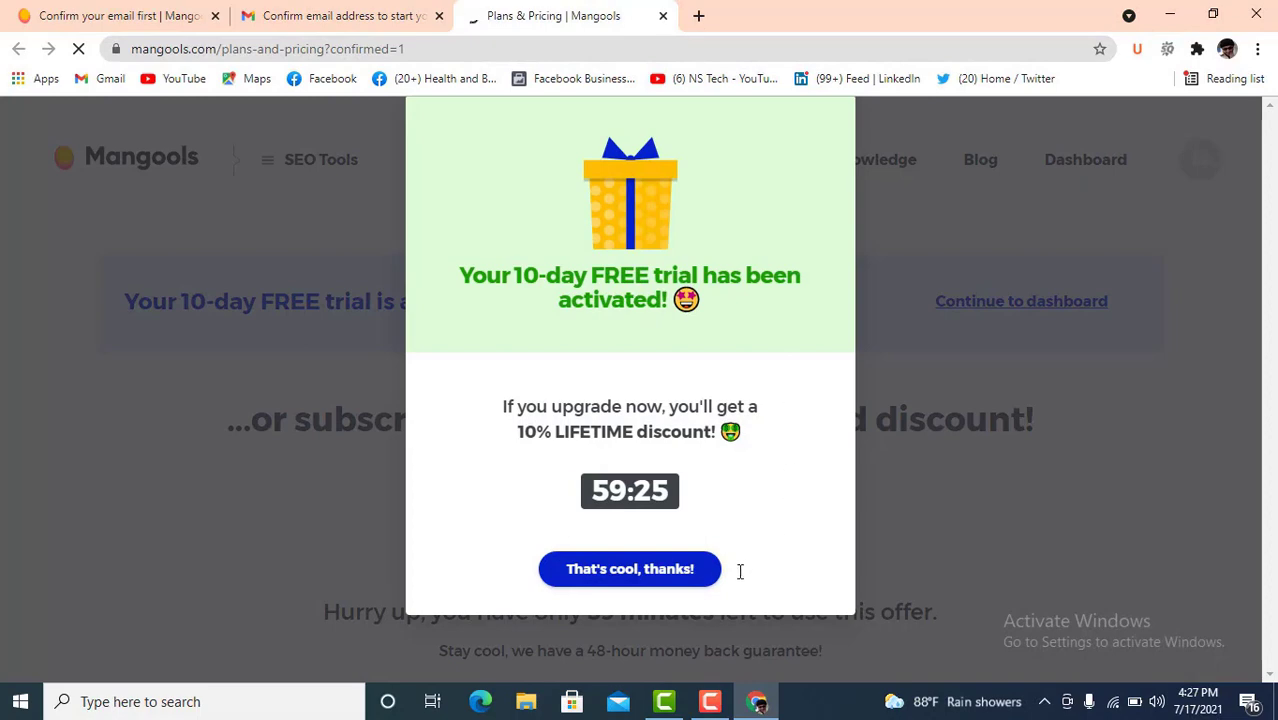
- Dismiss the discount offer, continue to the dashboard and launch KWFinder Keyword research
left_click(652, 569)
scroll(756, 430, "down", 4)
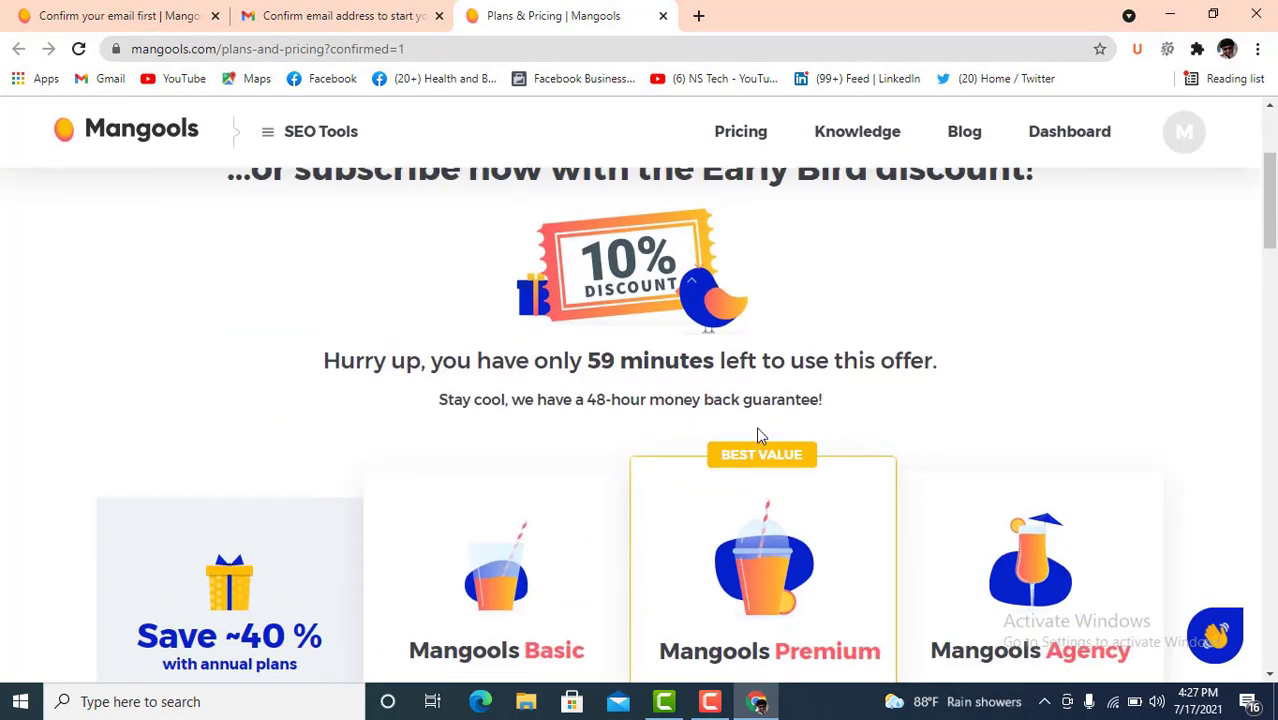
scroll(700, 420, "up", 4)
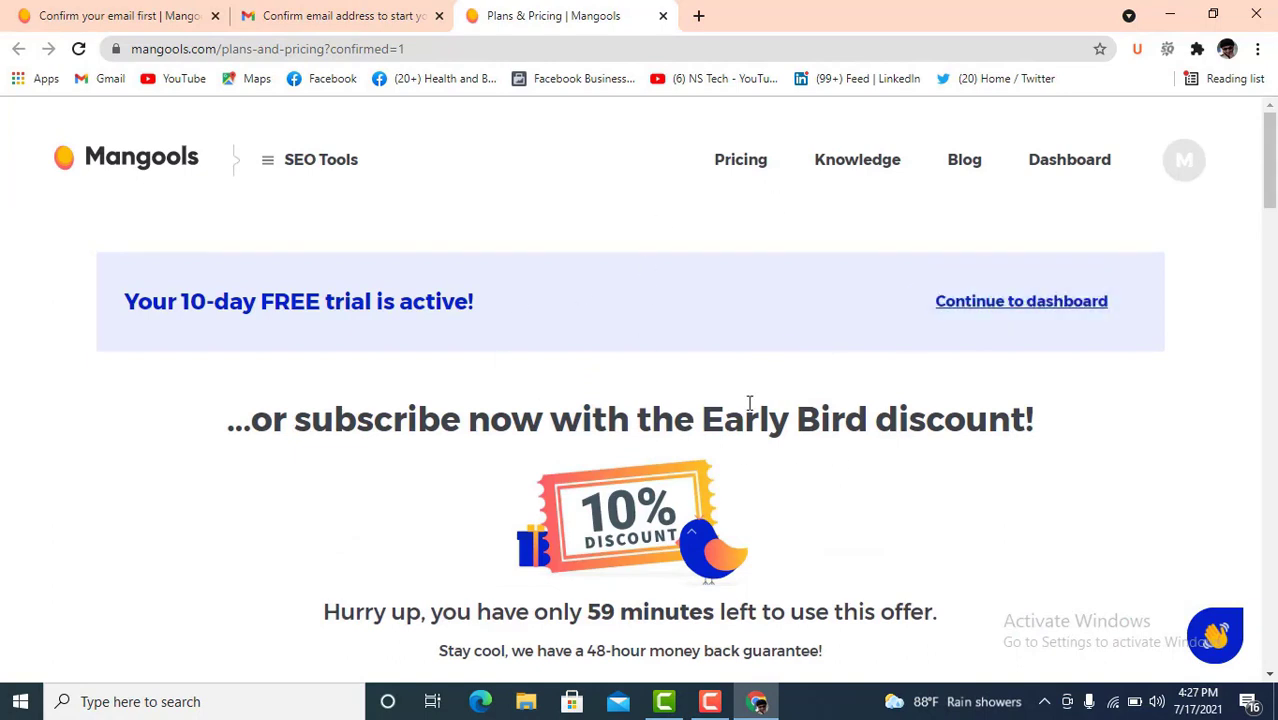
left_click(1060, 312)
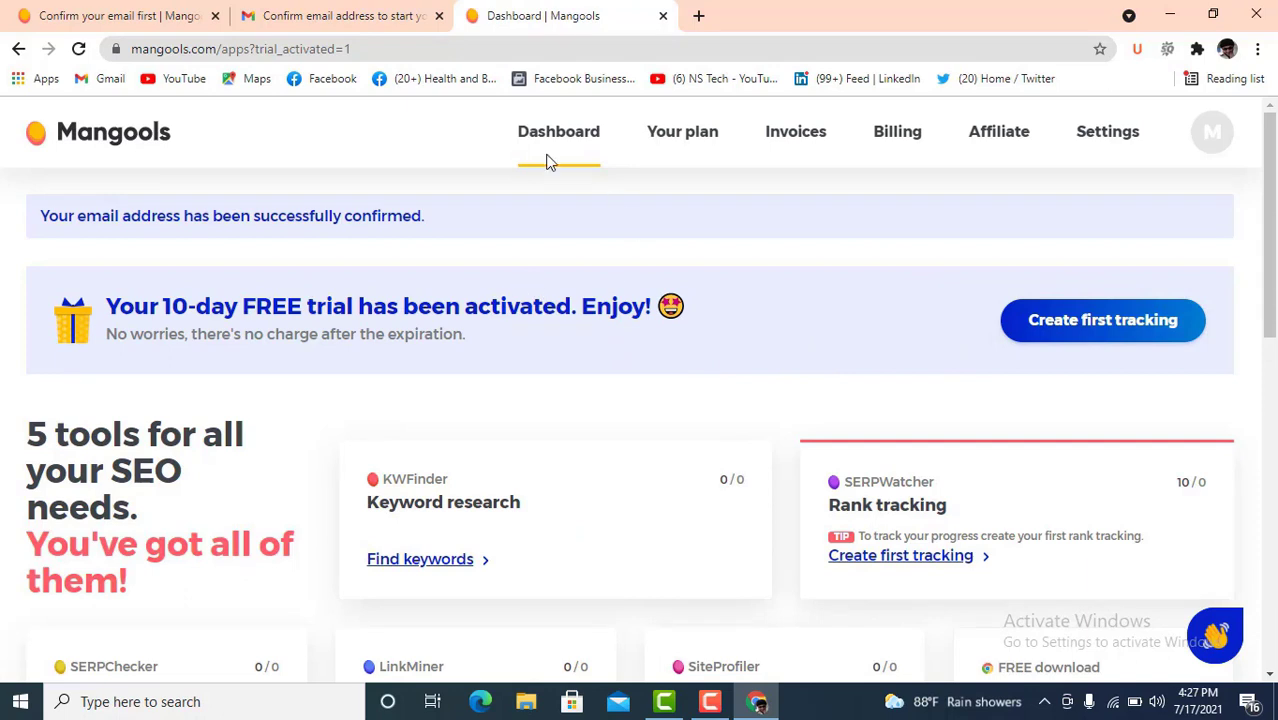
scroll(599, 371, "down", 1)
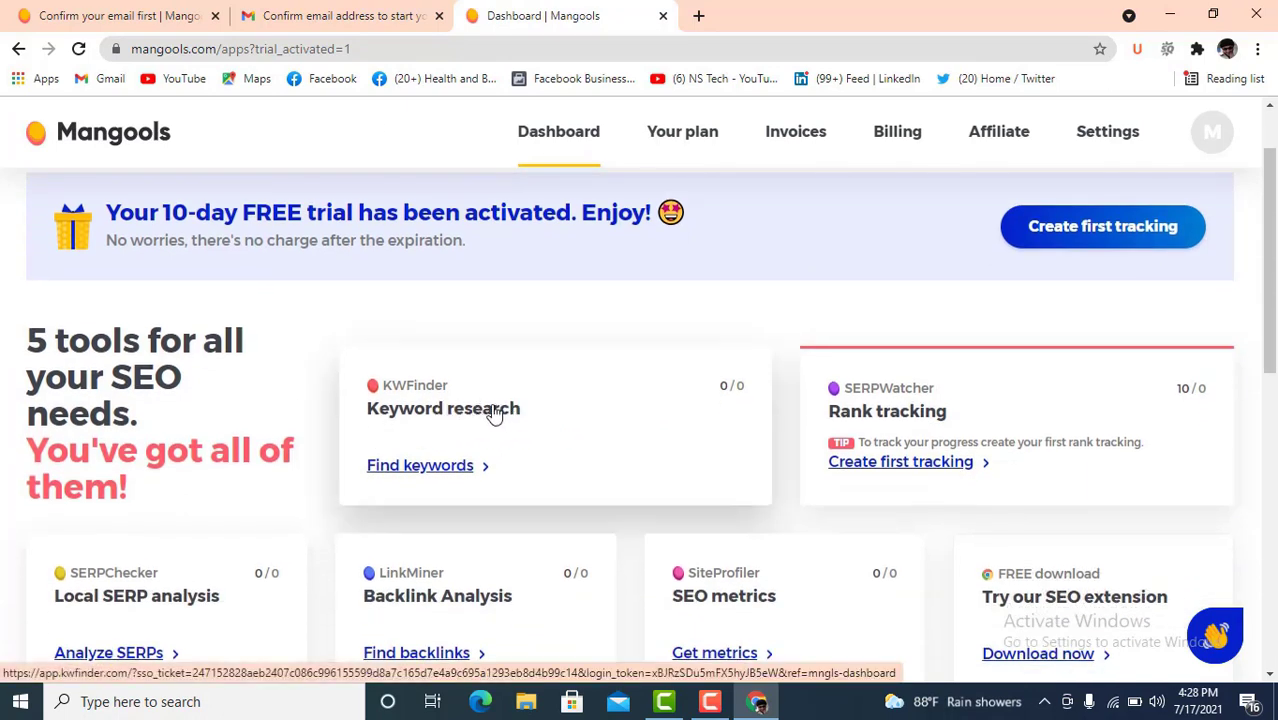
scroll(495, 410, "down", 1)
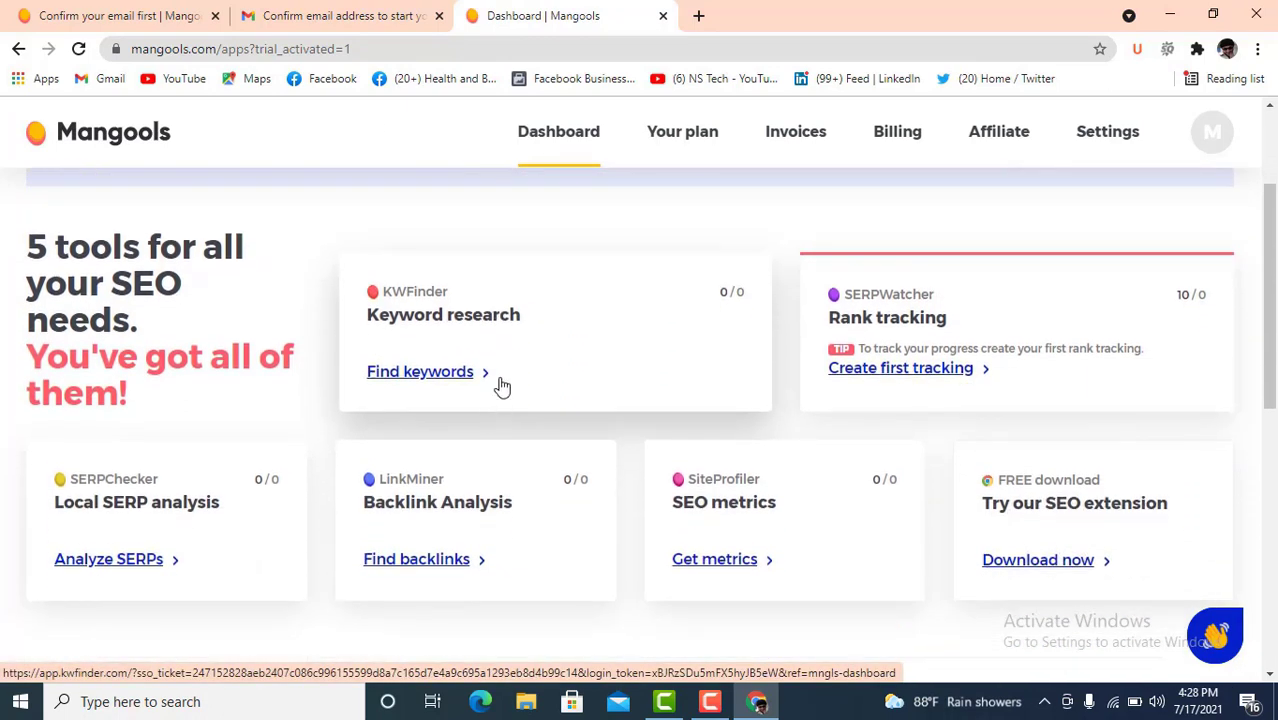
left_click(445, 331)
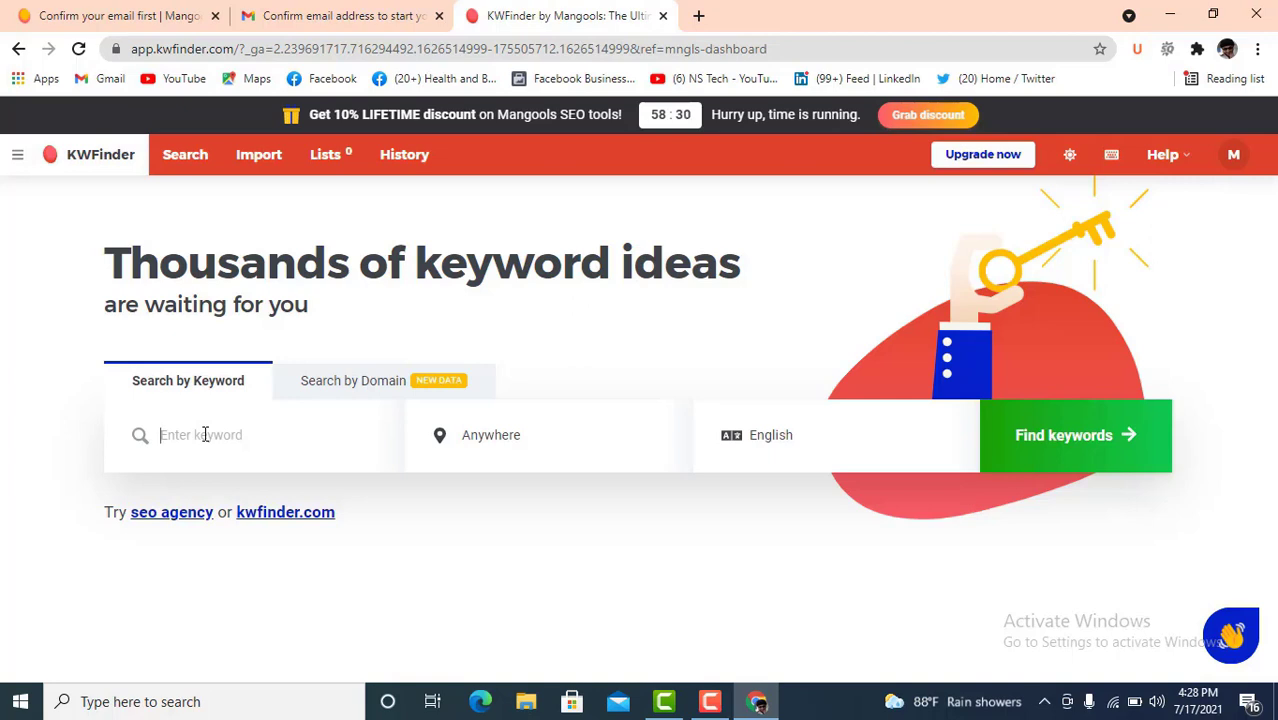
- Search KWFinder for 'digital marketing' with location United States and language English
type("d")
key("BackSpace")
type("digital marketing")
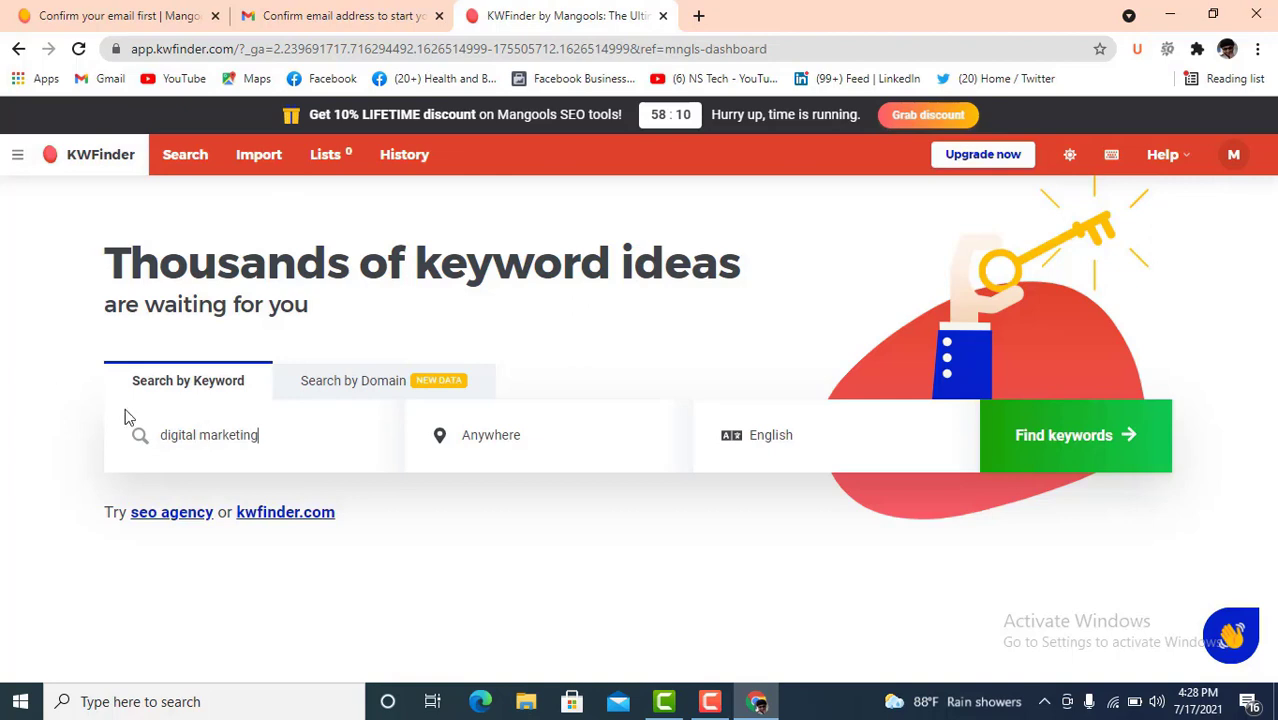
left_click(522, 447)
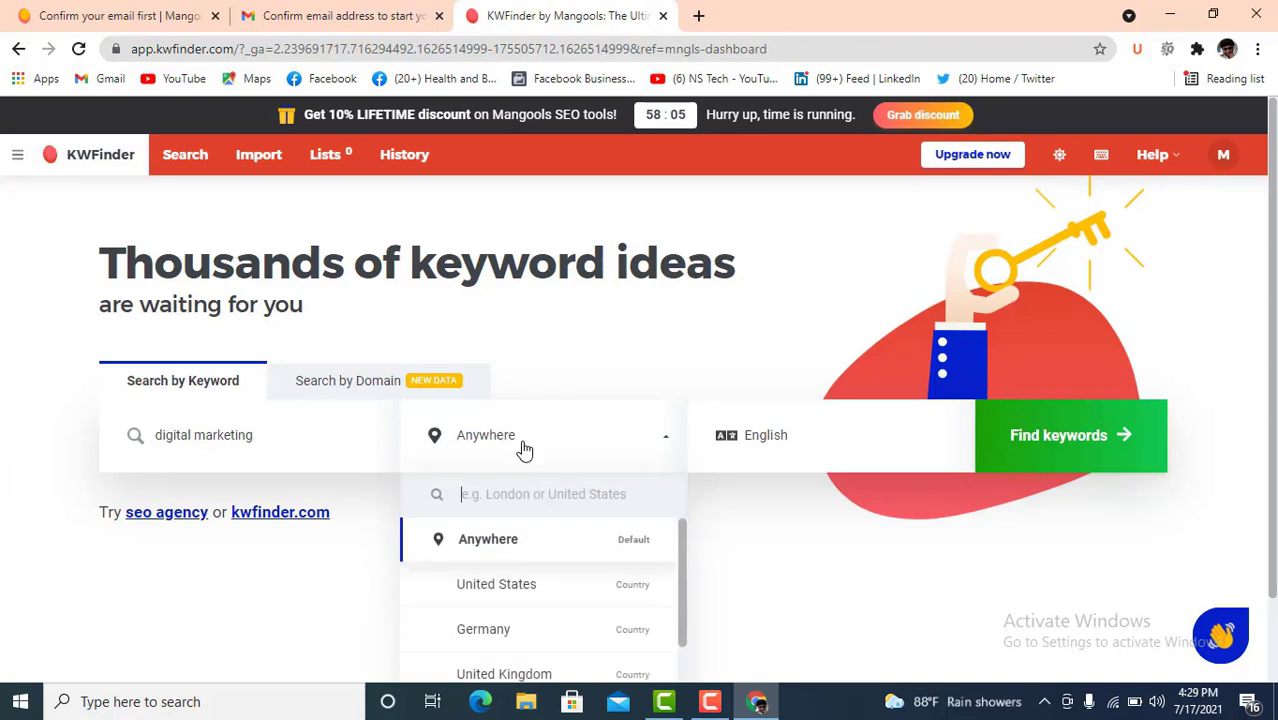
left_click(515, 588)
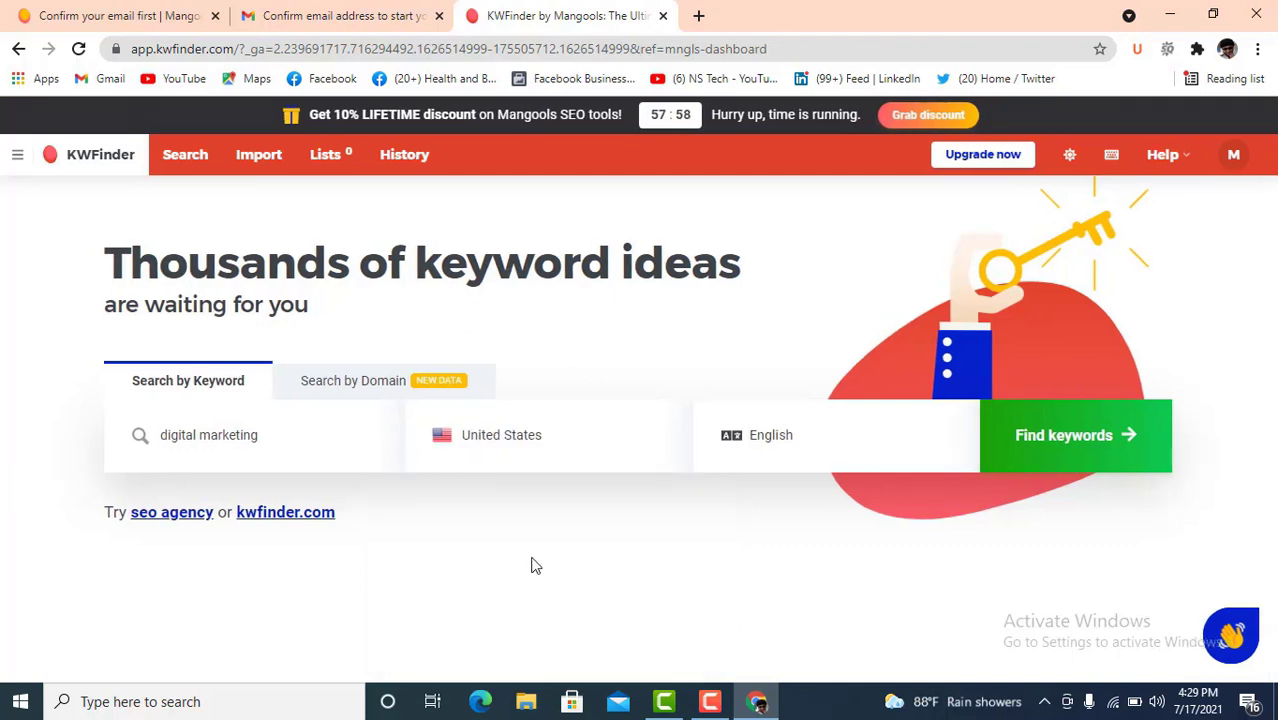
left_click(838, 450)
scroll(790, 630, "down", 2)
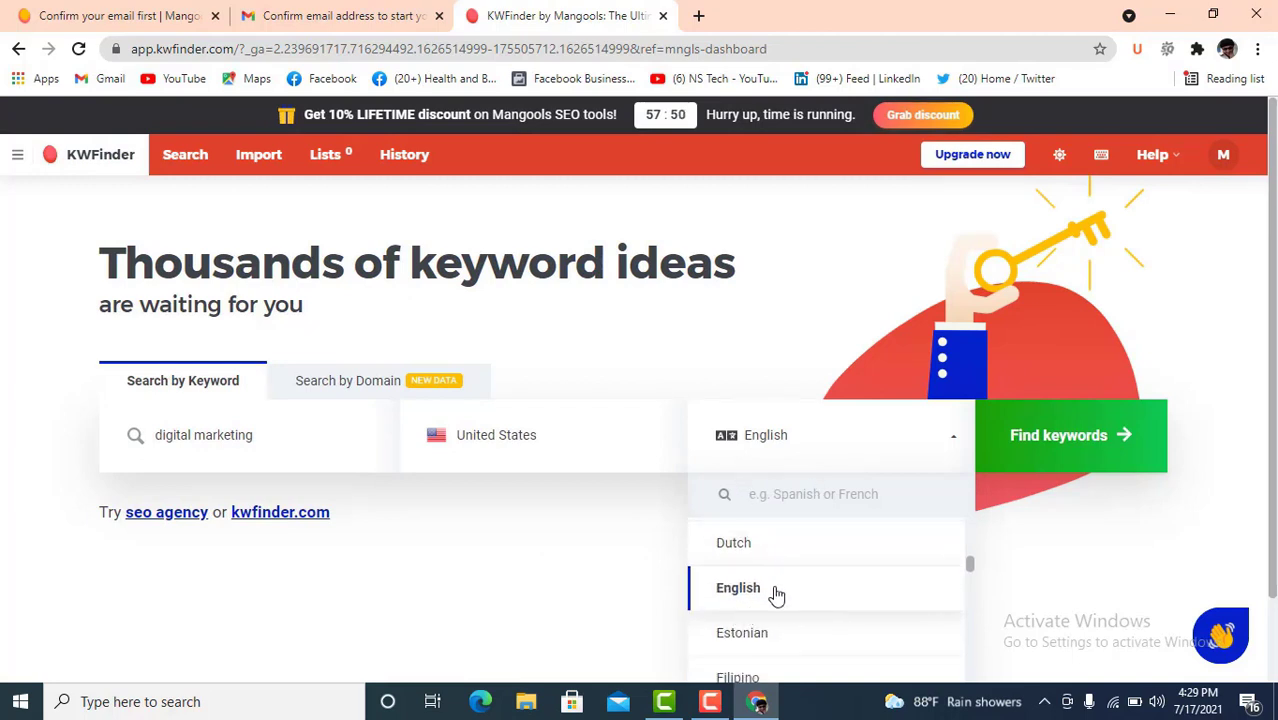
left_click(777, 592)
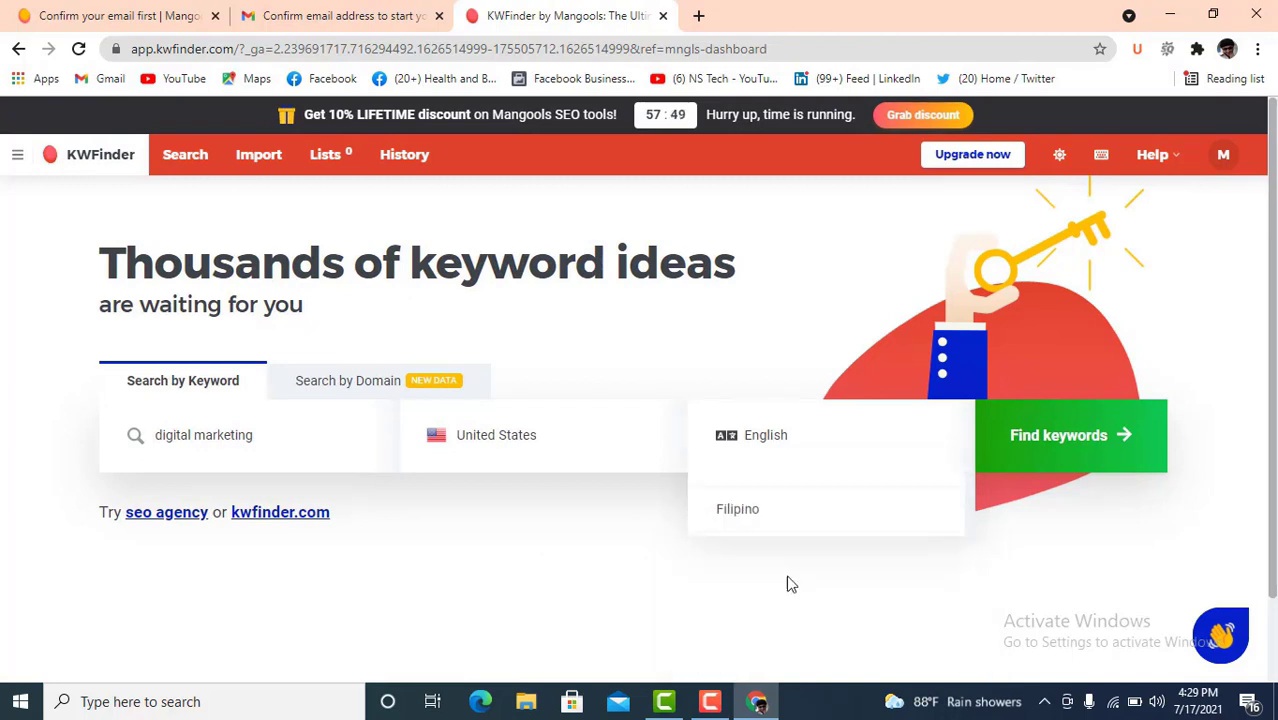
left_click(1061, 437)
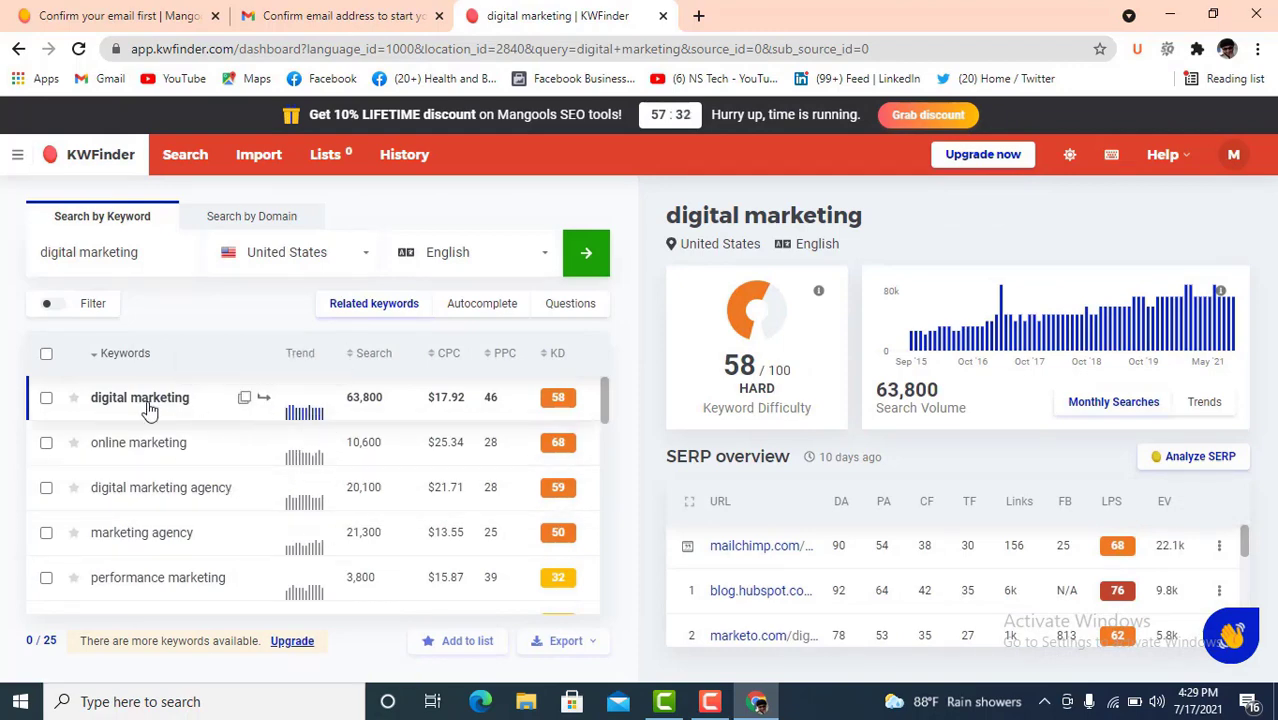
scroll(140, 516, "down", 3)
scroll(140, 516, "down", 10)
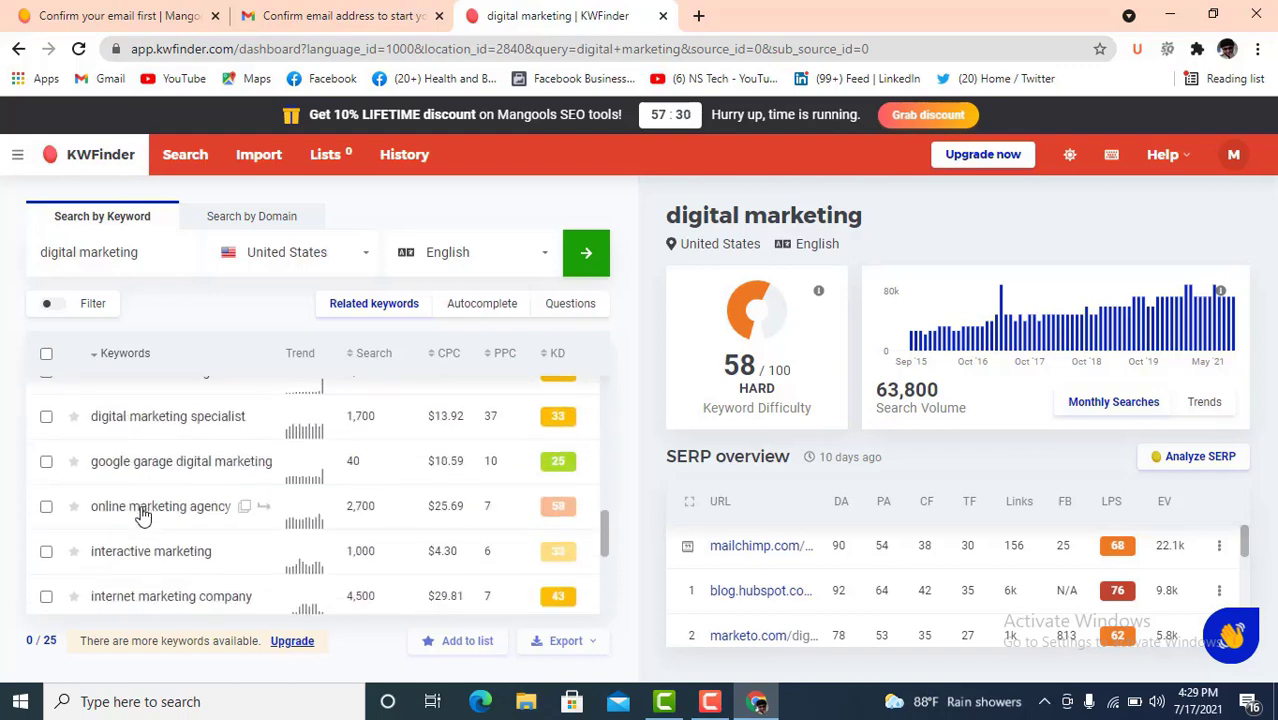
scroll(227, 517, "up", 1)
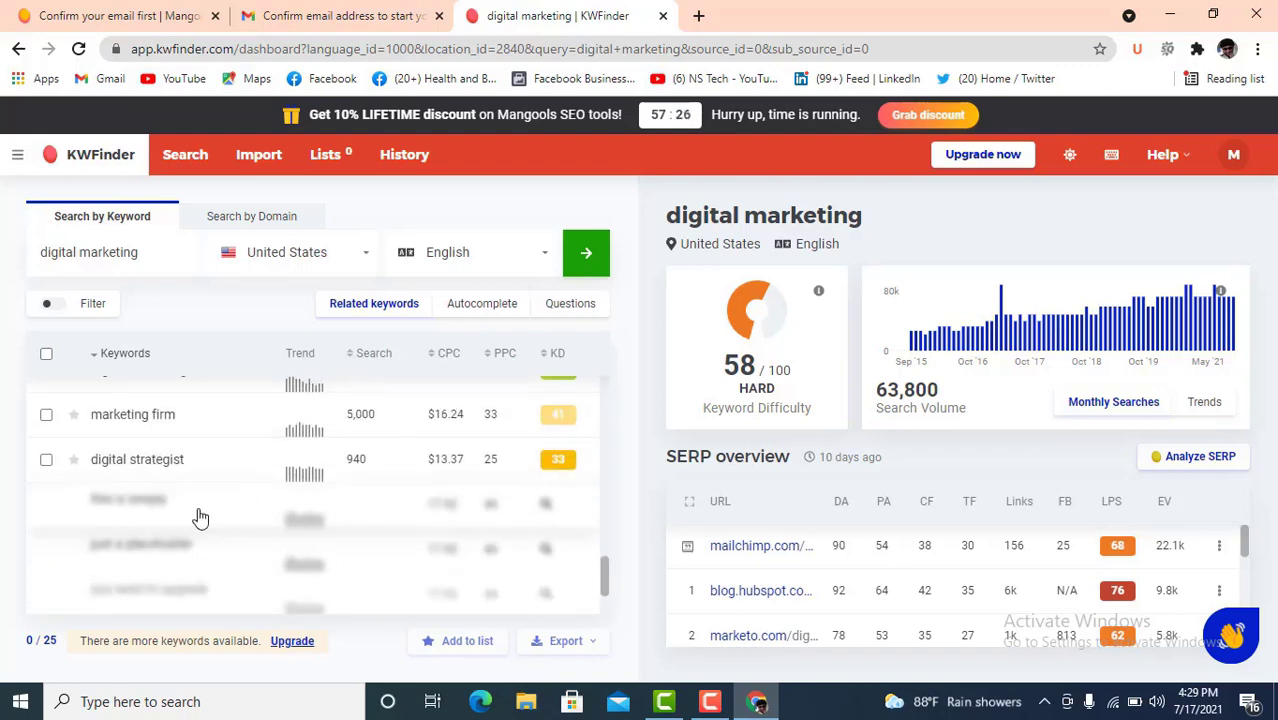
scroll(199, 518, "up", 12)
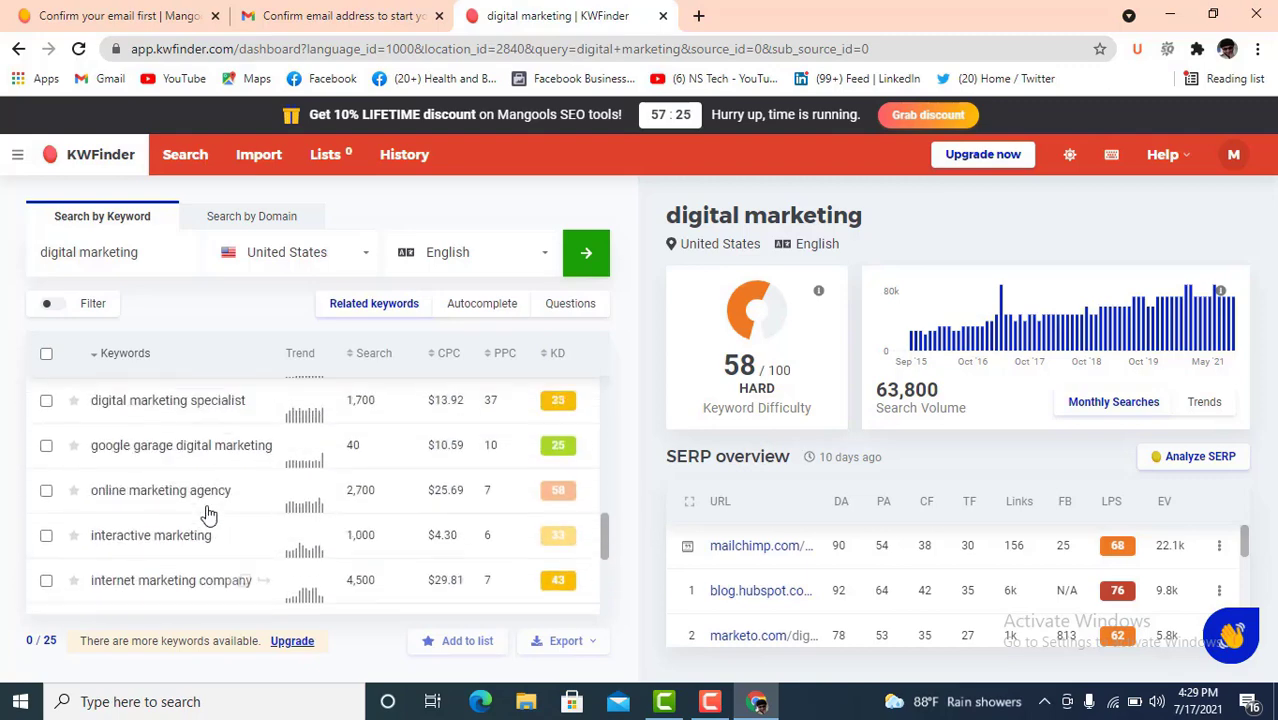
scroll(208, 515, "up", 2)
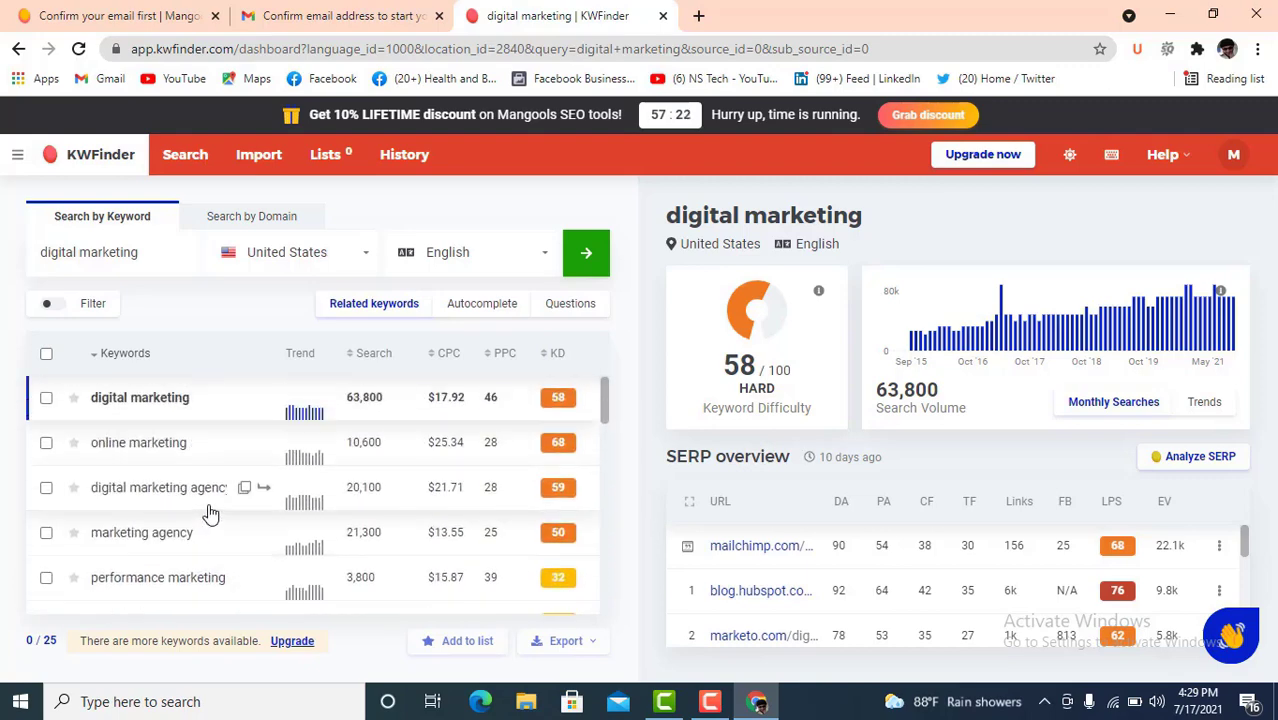
scroll(203, 505, "down", 10)
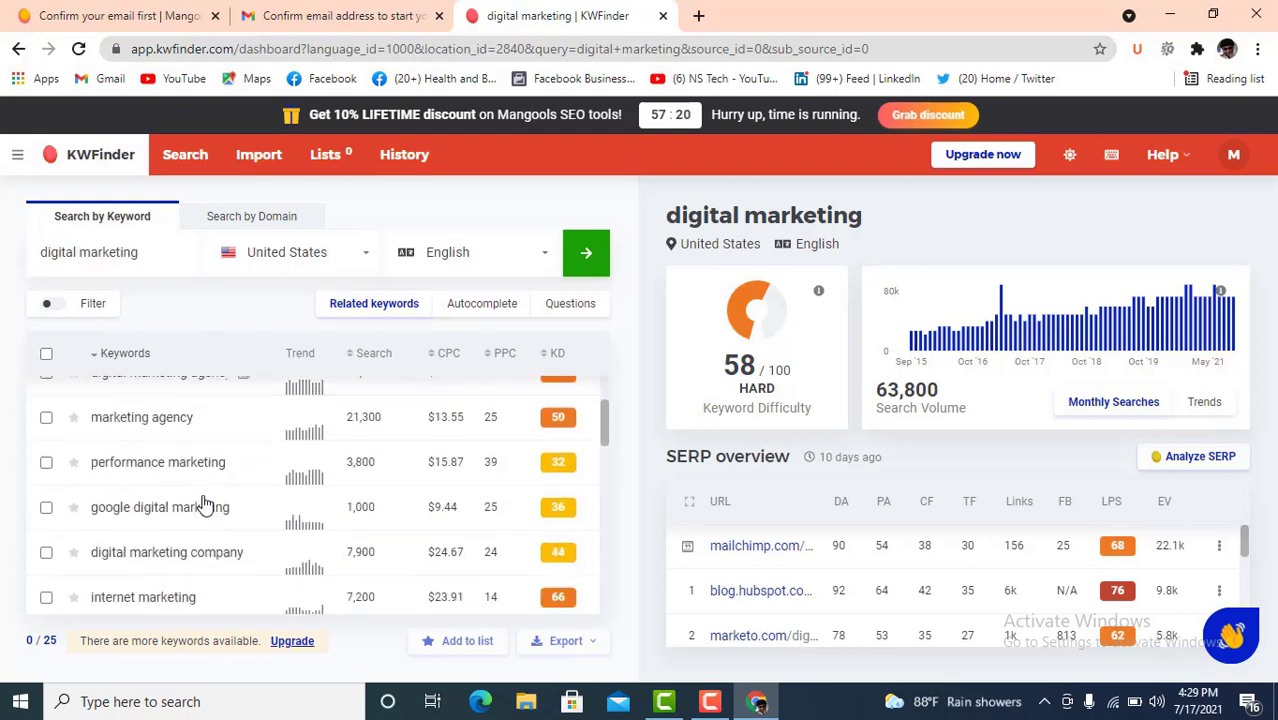
scroll(203, 505, "down", 2)
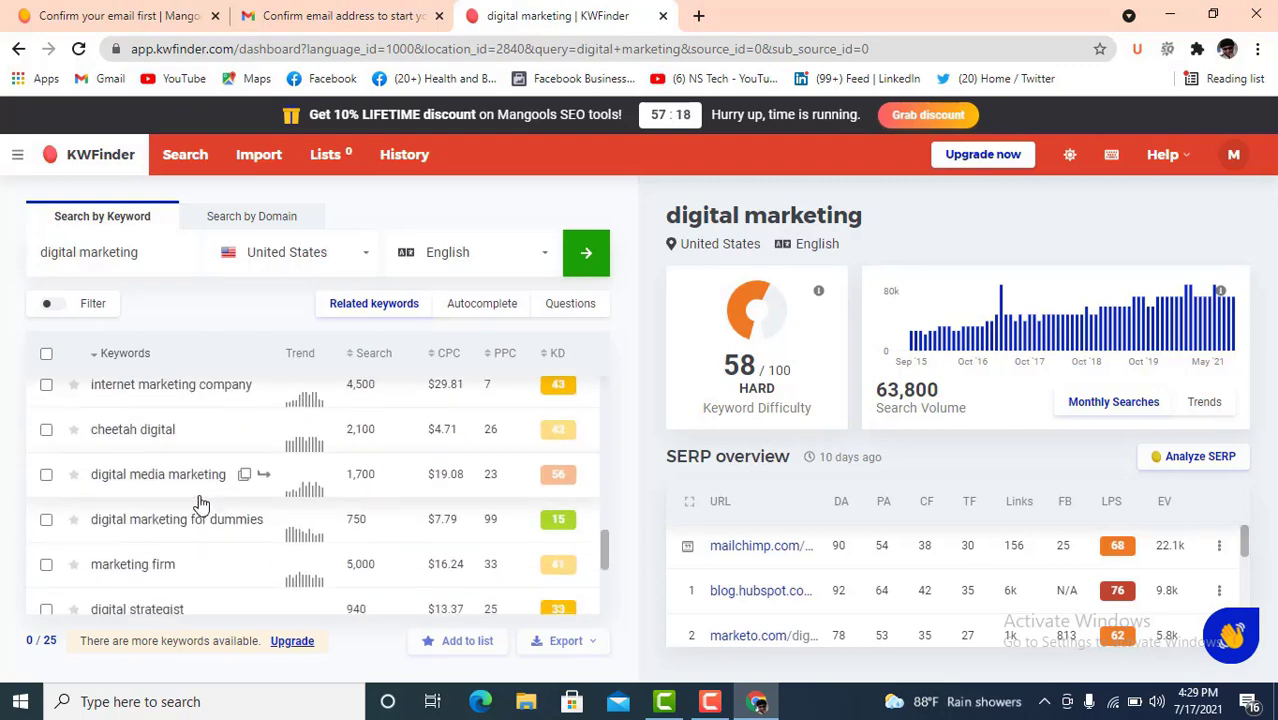
scroll(203, 505, "up", 2)
scroll(201, 505, "up", 10)
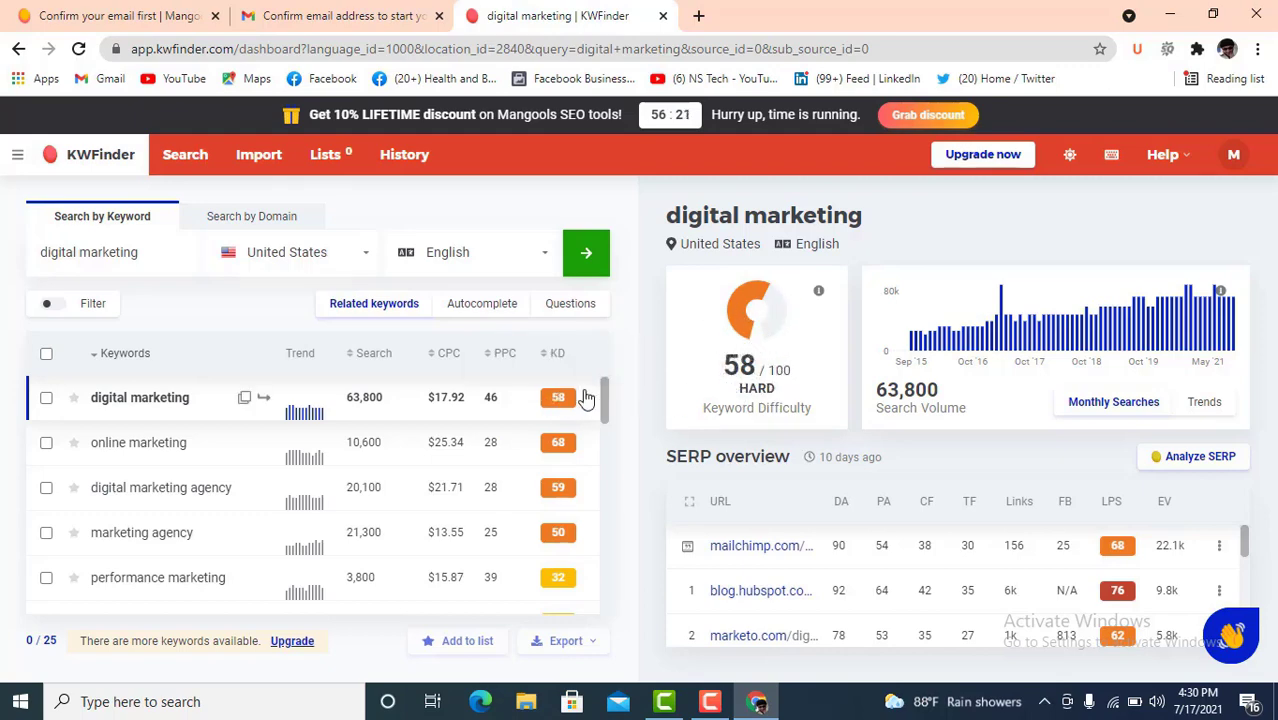
scroll(572, 410, "down", 3)
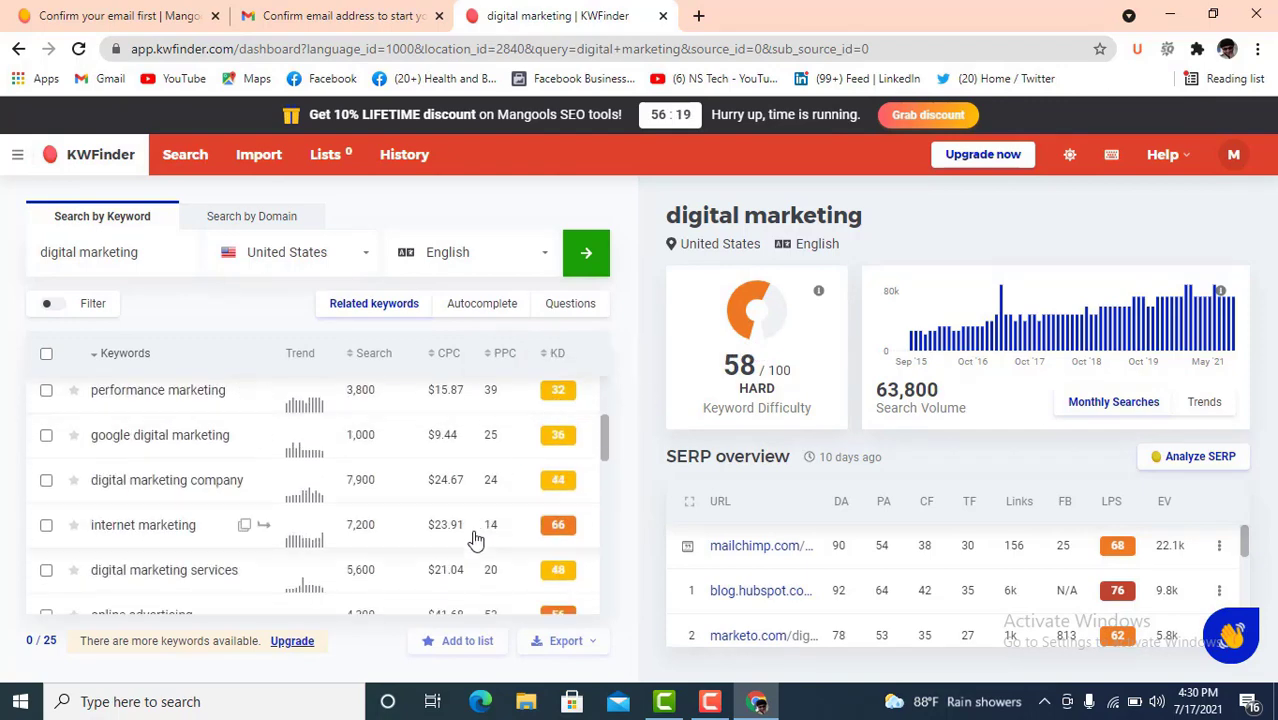
scroll(228, 460, "up", 1)
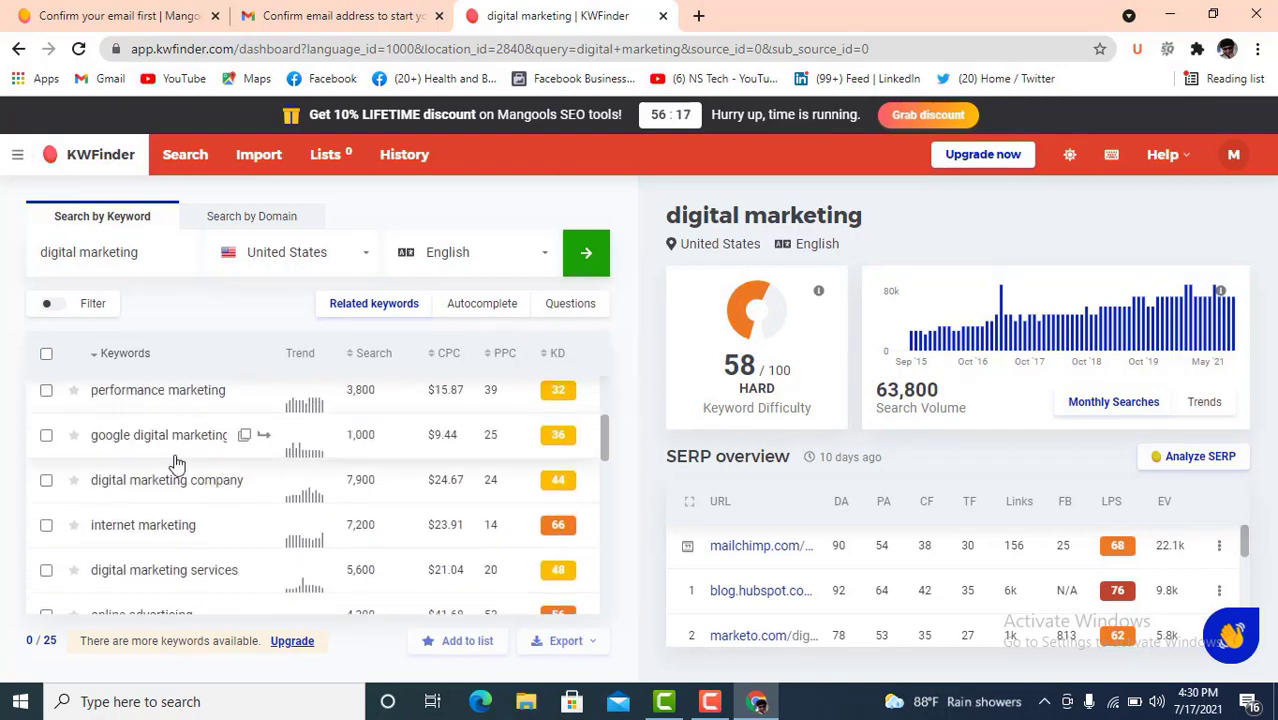
- Select all related keywords, export them to CSV and open the downloaded file
left_click(46, 356)
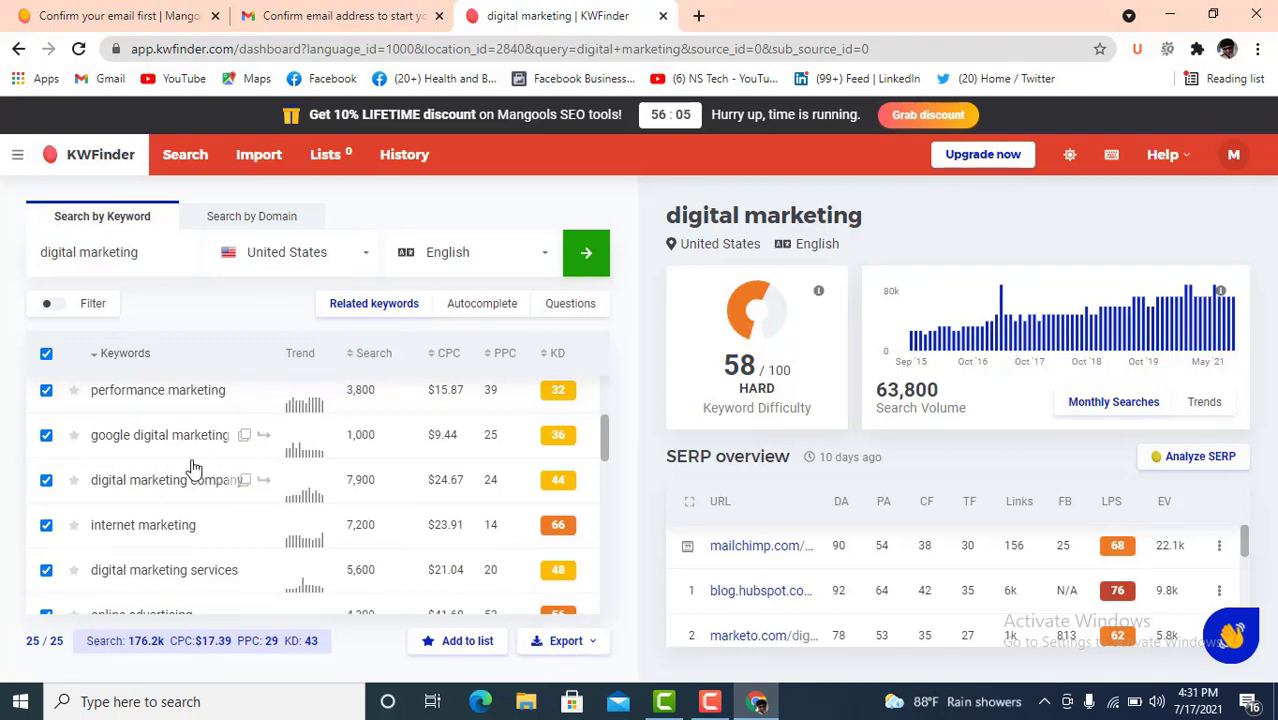
scroll(262, 513, "down", 10)
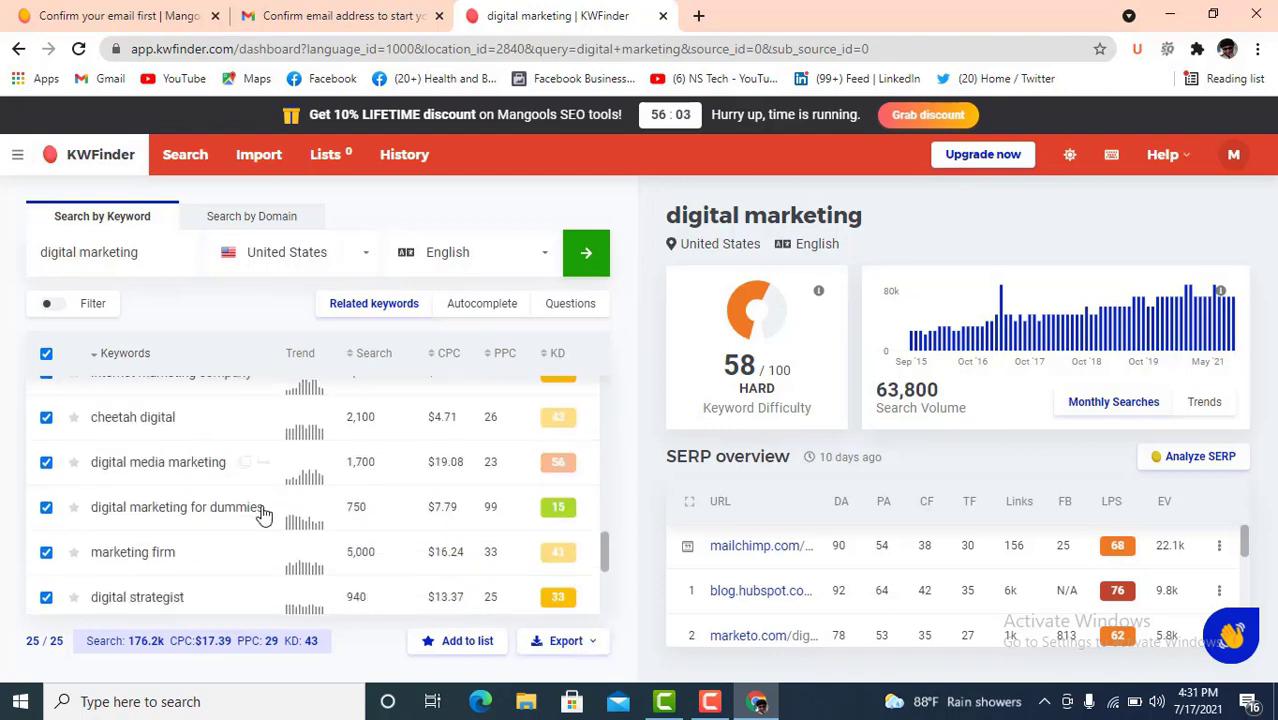
scroll(262, 513, "up", 5)
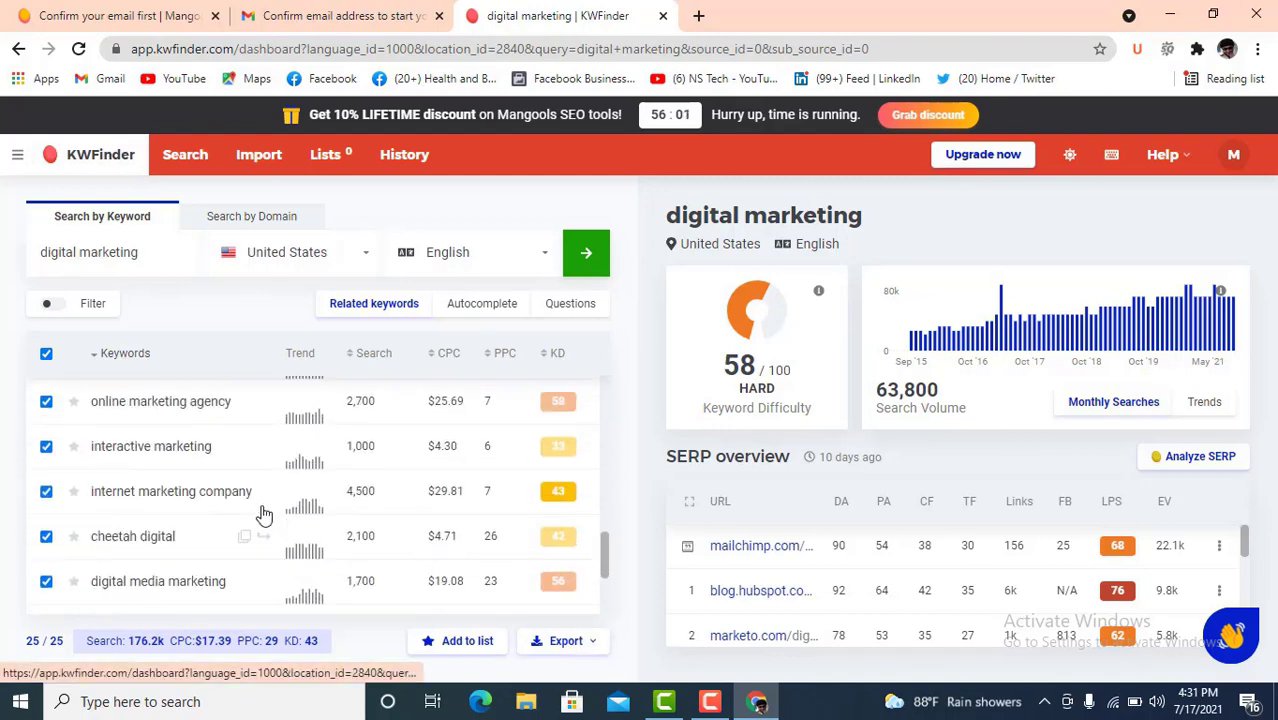
left_click(570, 641)
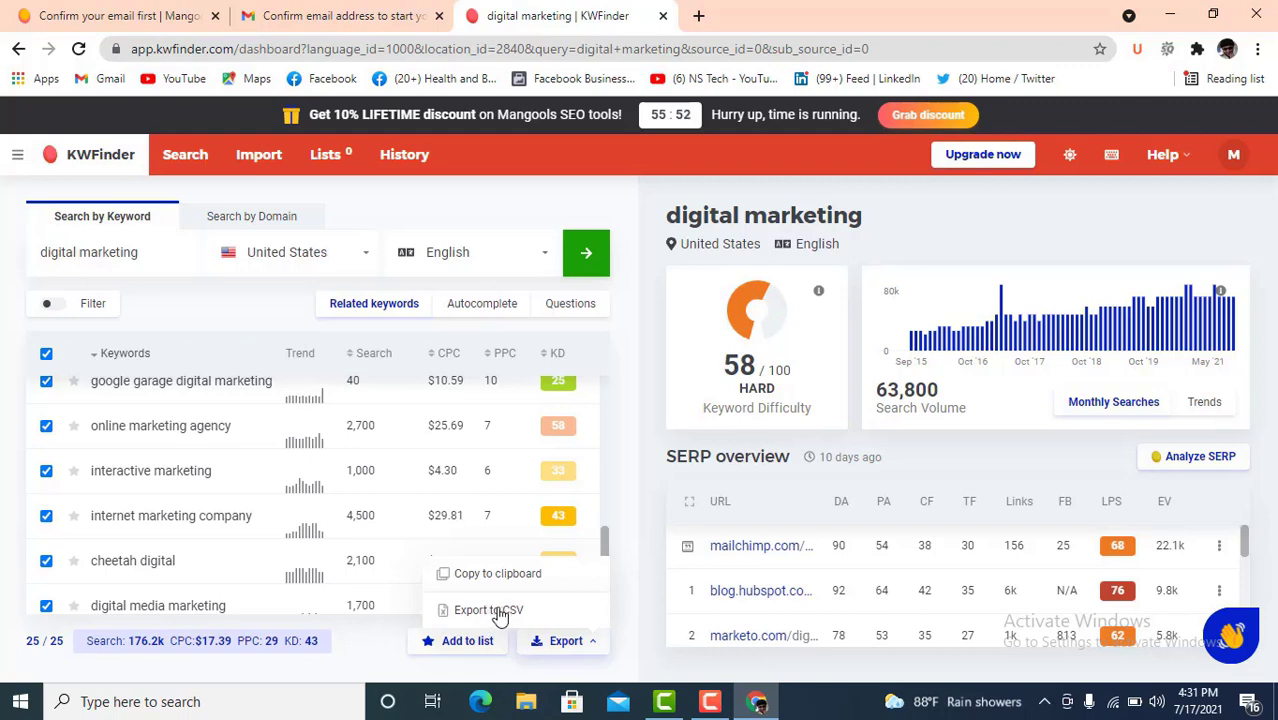
left_click(497, 612)
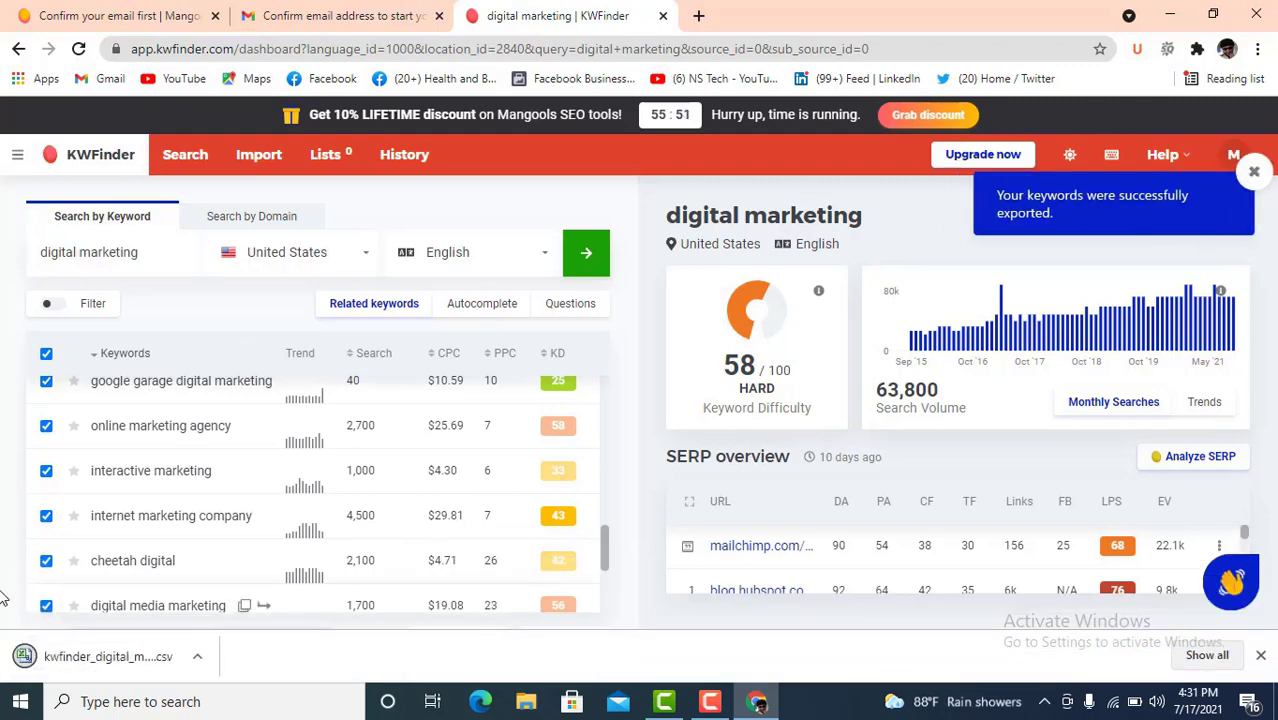
left_click(112, 662)
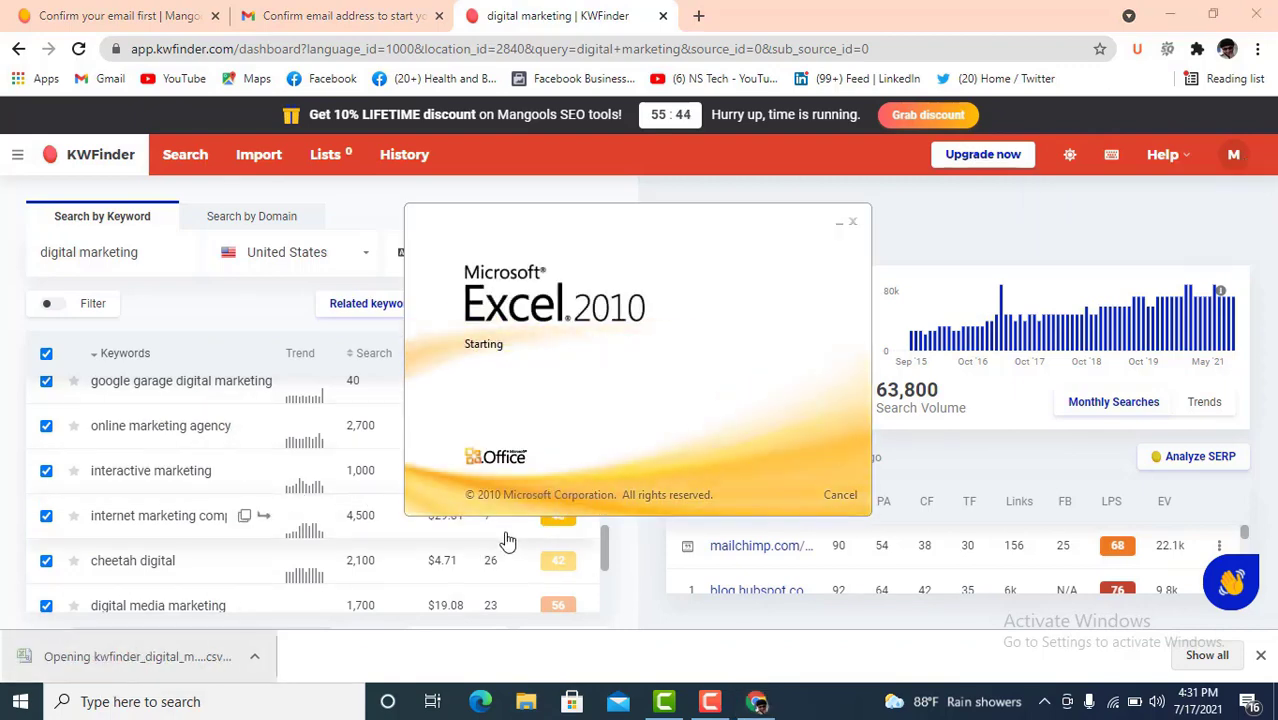
- Dismiss the Office activation notice, review the keyword sheet and minimise Excel
scroll(520, 518, "down", 5)
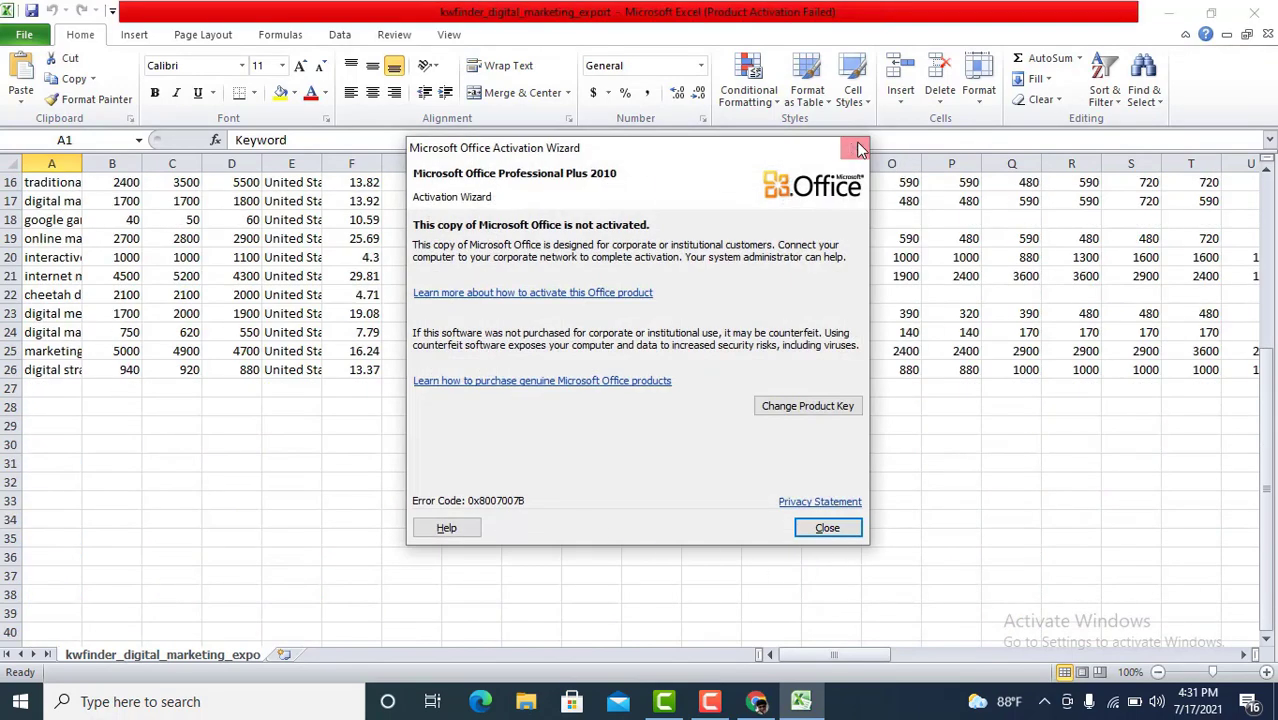
left_click(855, 148)
scroll(712, 413, "up", 5)
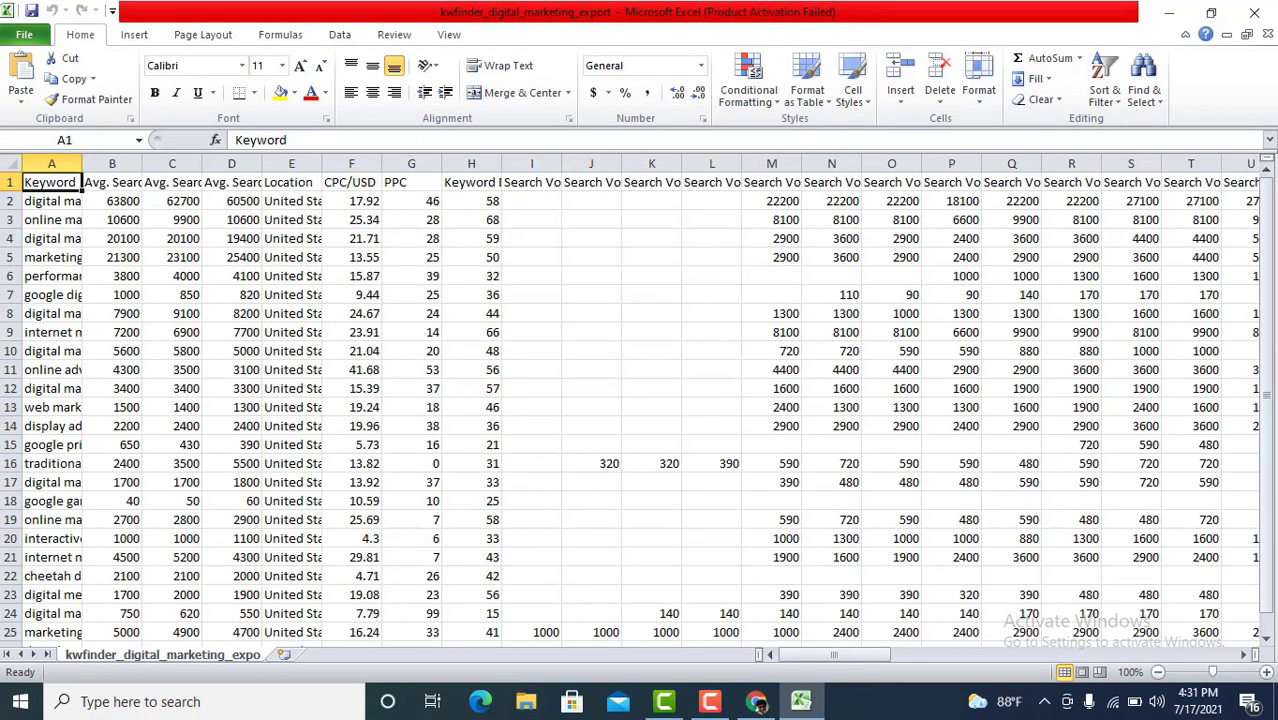
left_click(1169, 12)
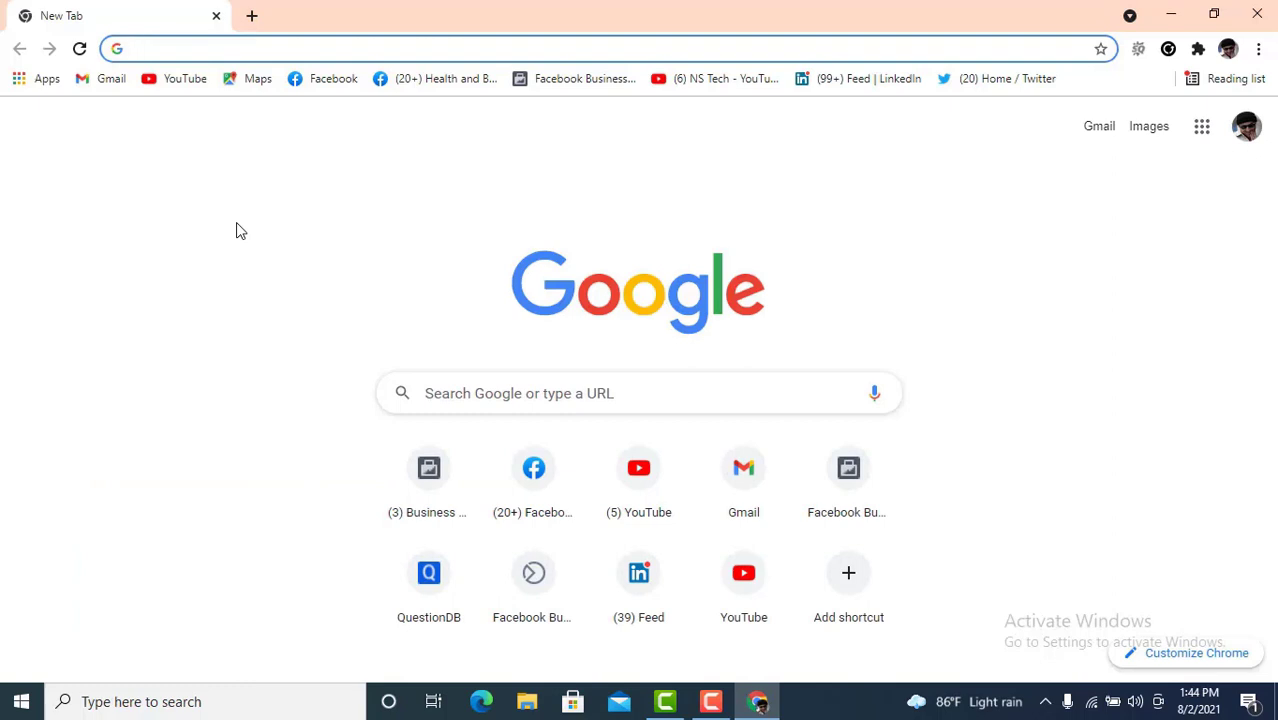
- Go to Raven Tools from the address bar and open its login page
type("ra")
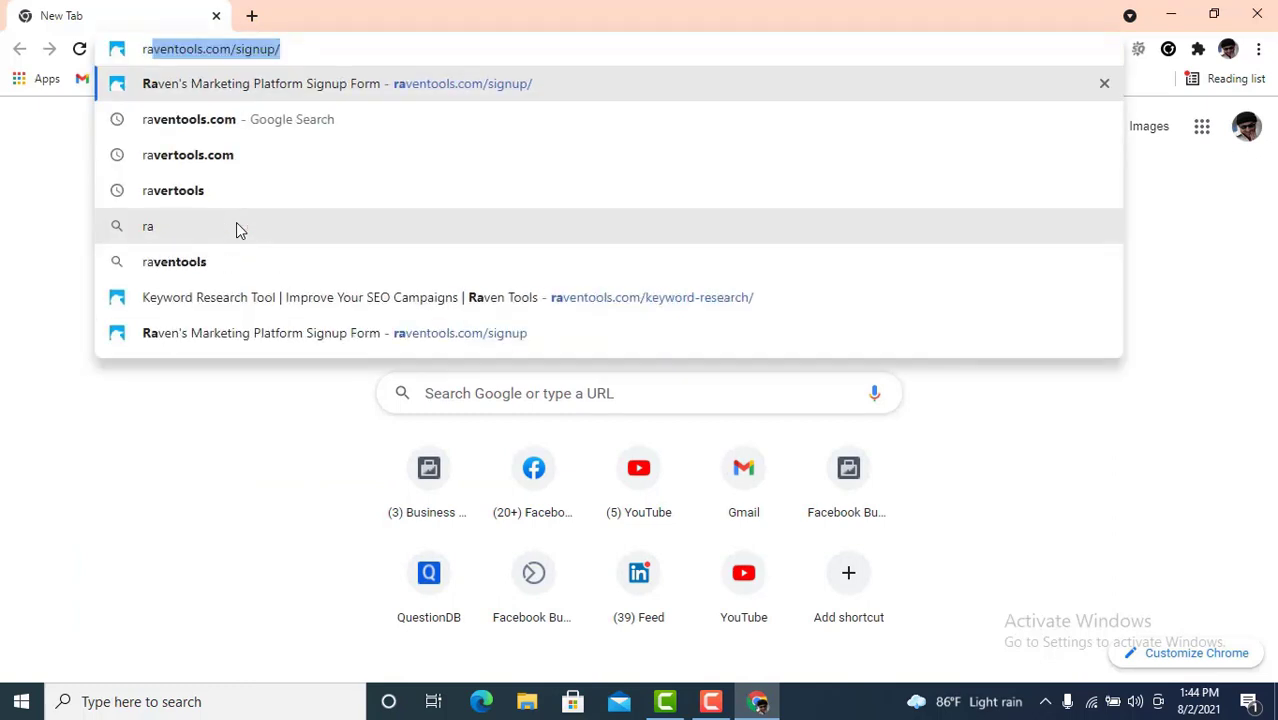
type("ven")
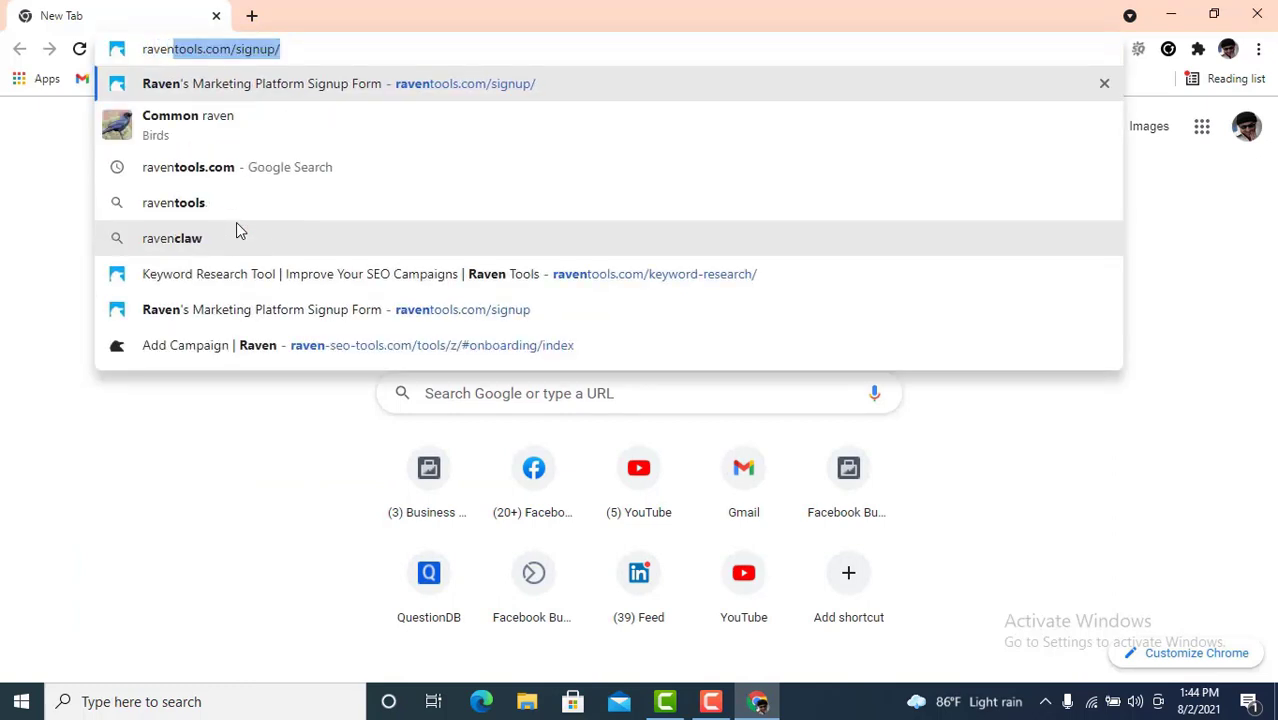
type("too")
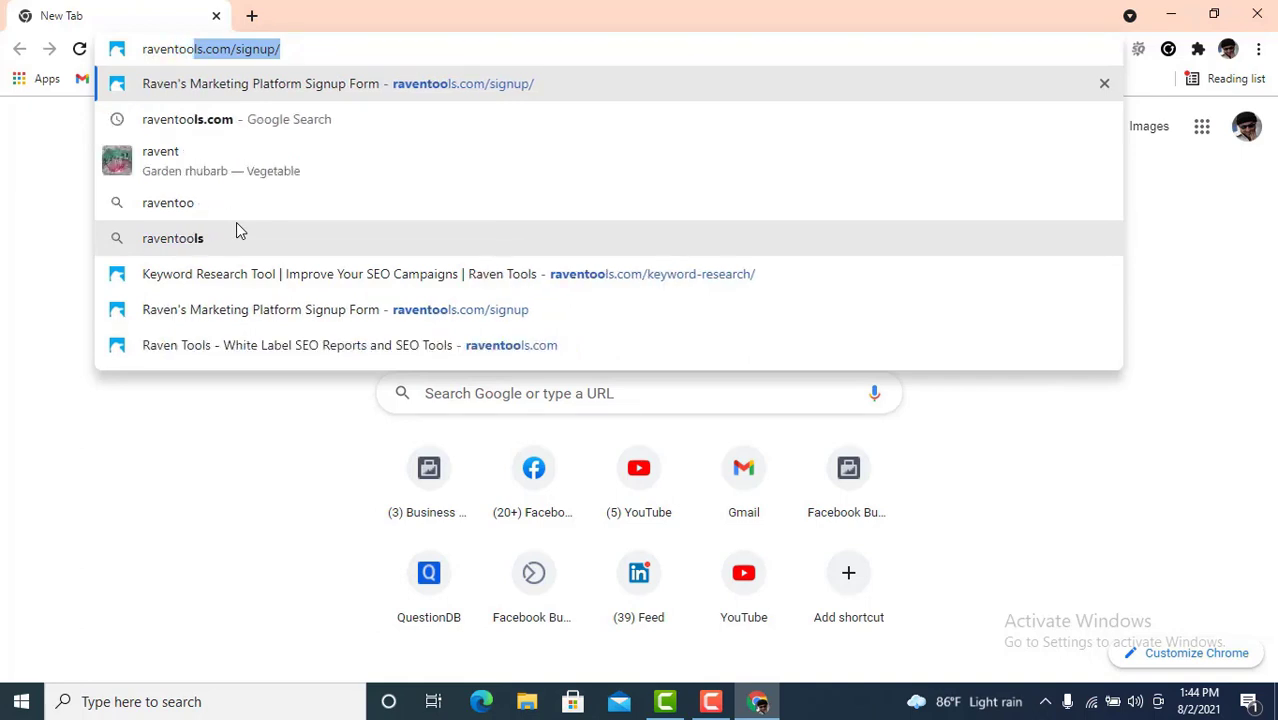
type("ls")
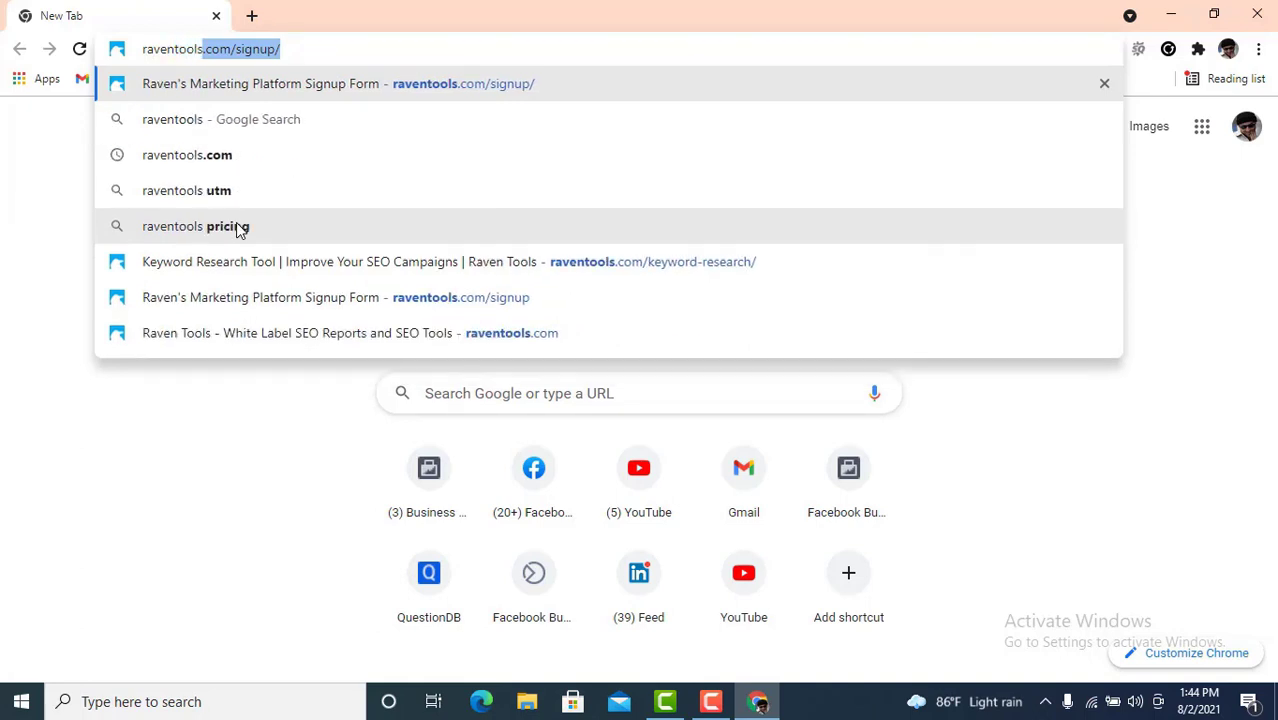
key("Return")
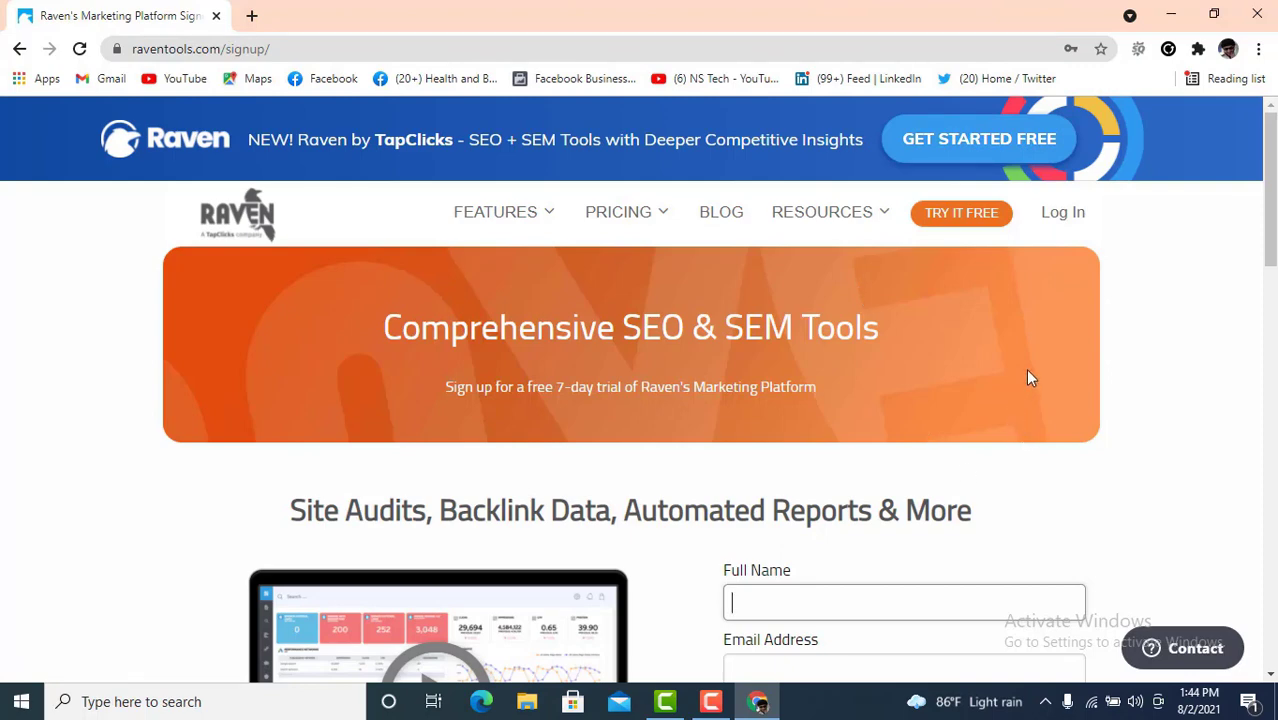
left_click(1070, 222)
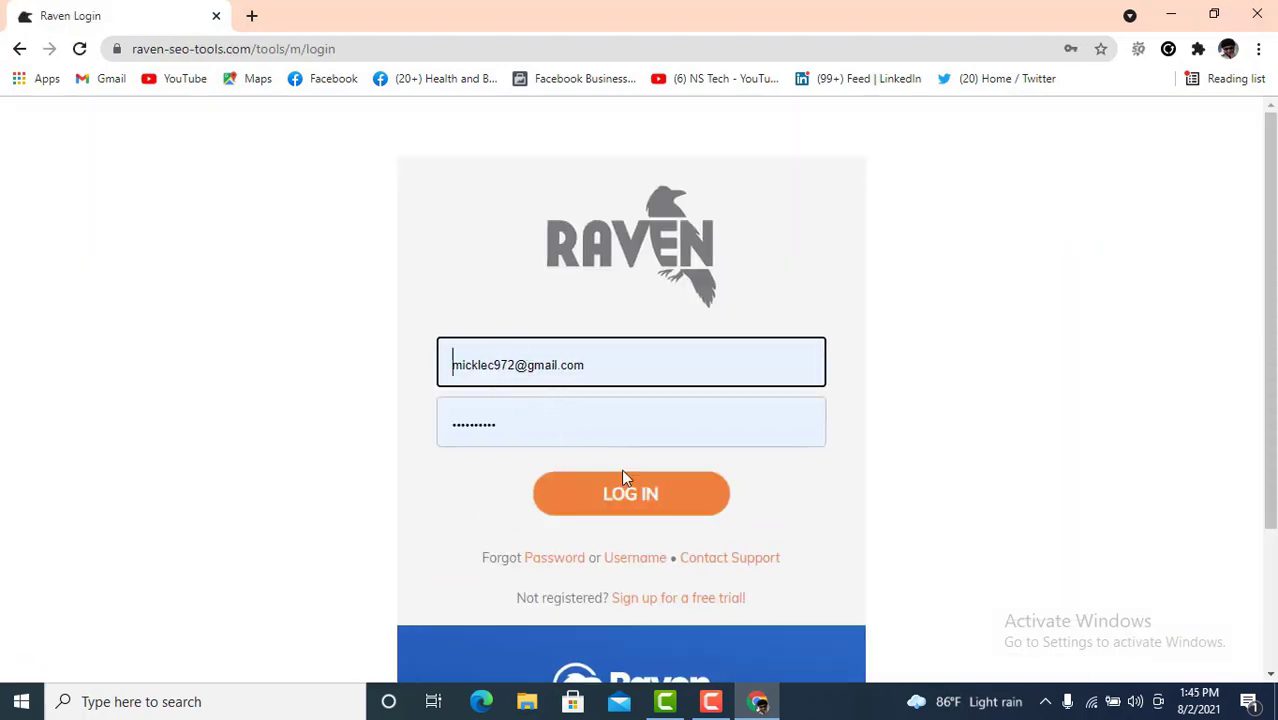
- Log in to Raven Tools and open Keyword Research Central from the sidebar's Keyword Research section
left_click(643, 508)
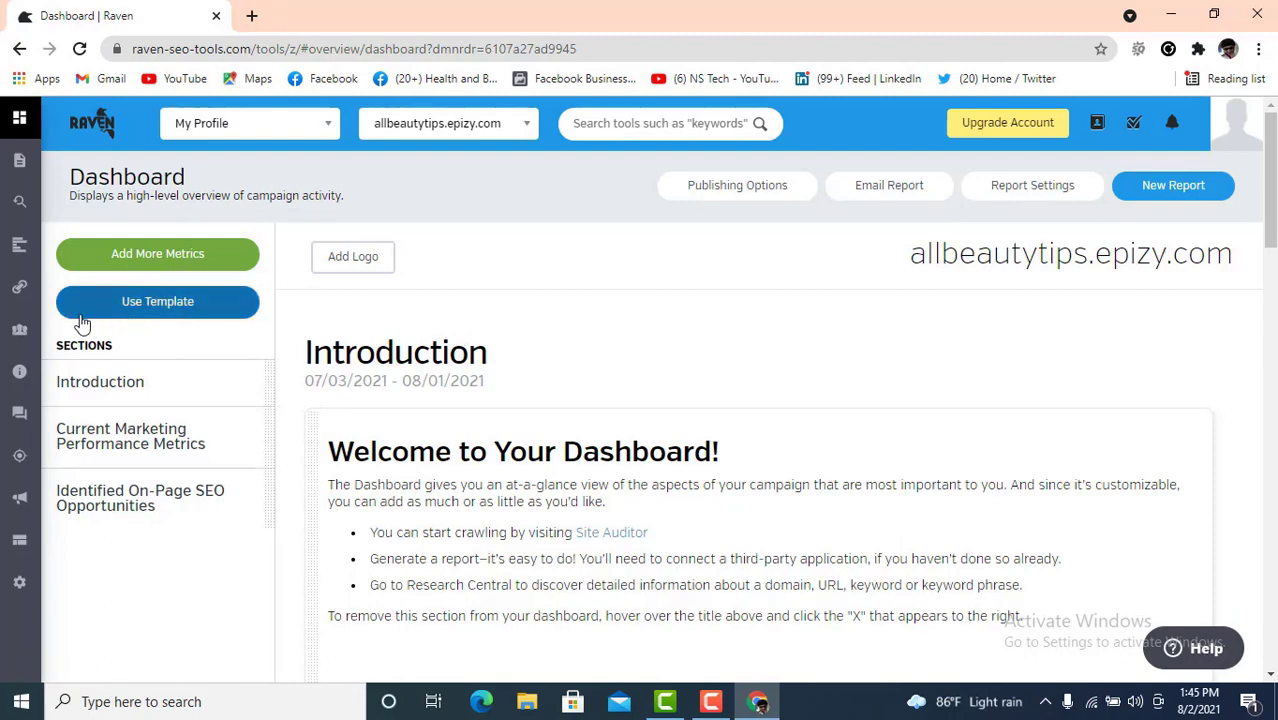
mouse_move(15, 388)
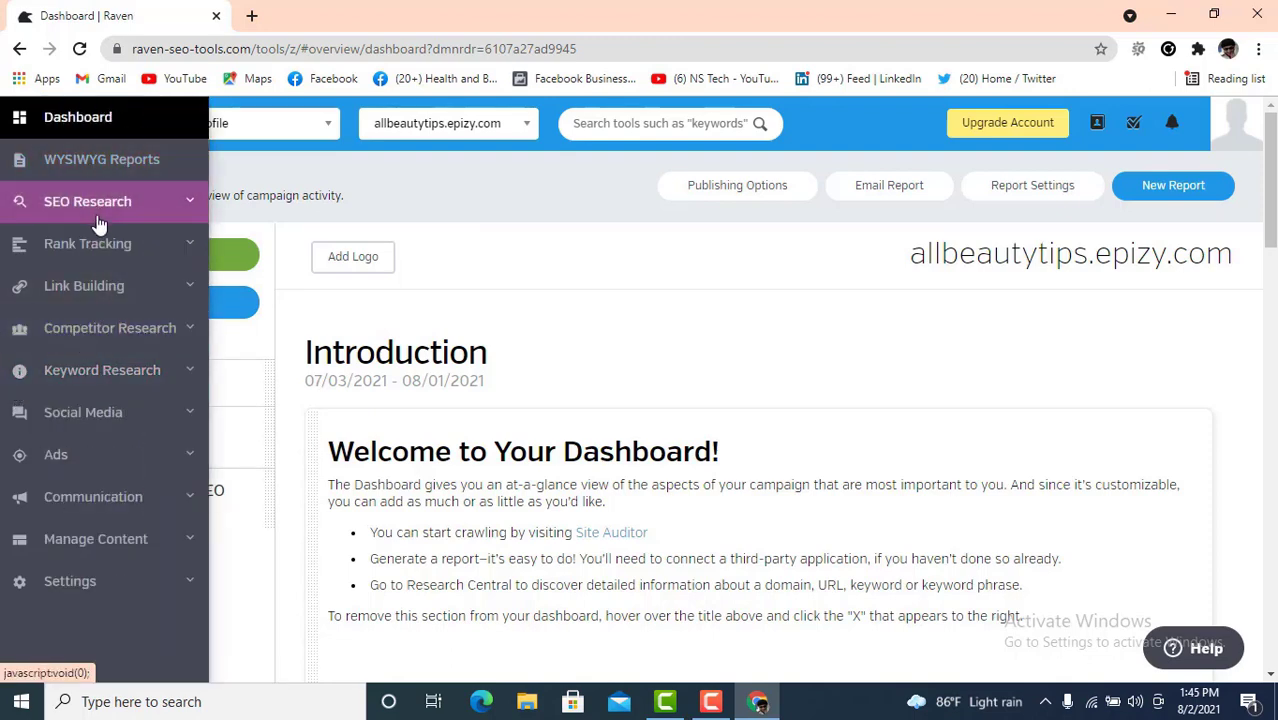
left_click(150, 208)
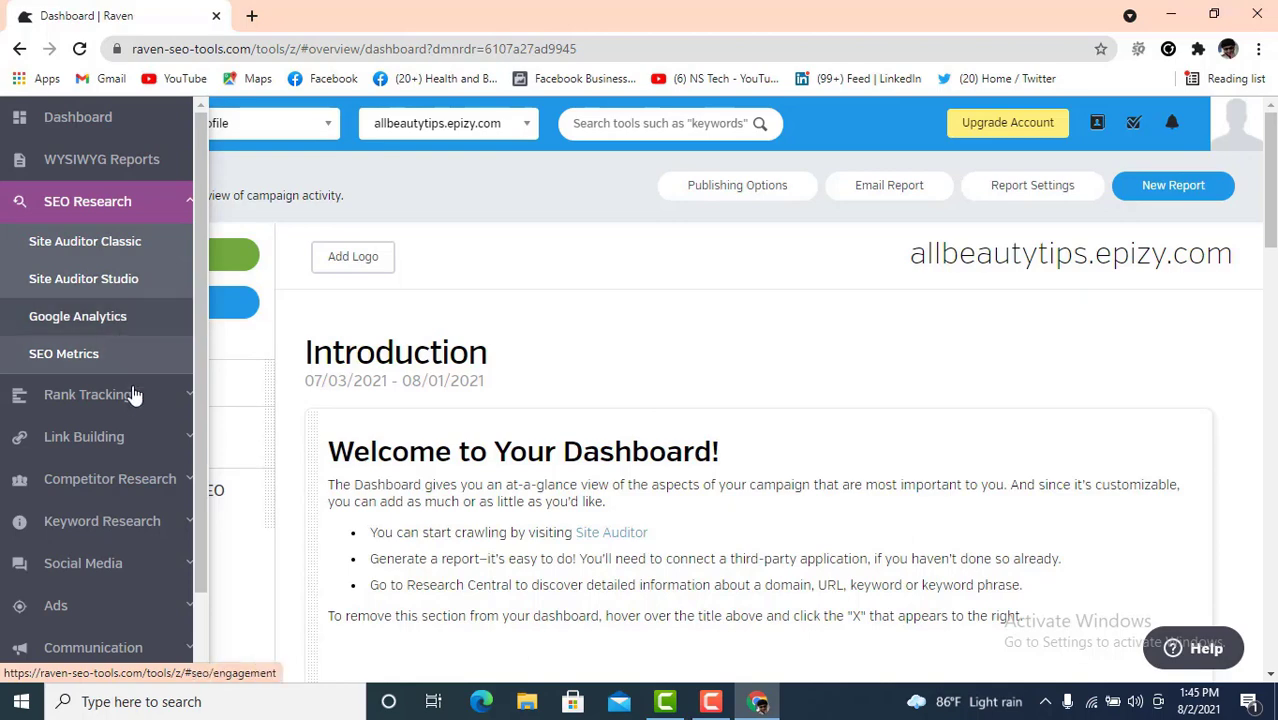
scroll(130, 360, "down", 1)
scroll(128, 342, "down", 2)
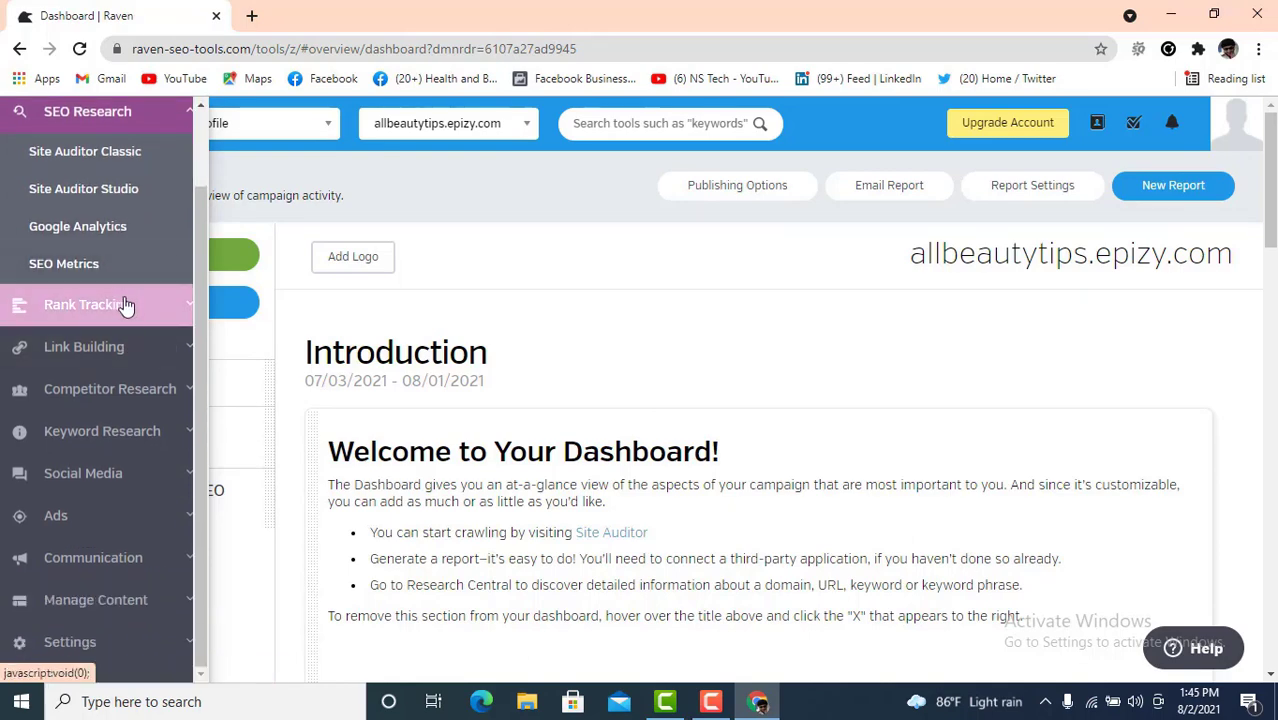
left_click(138, 430)
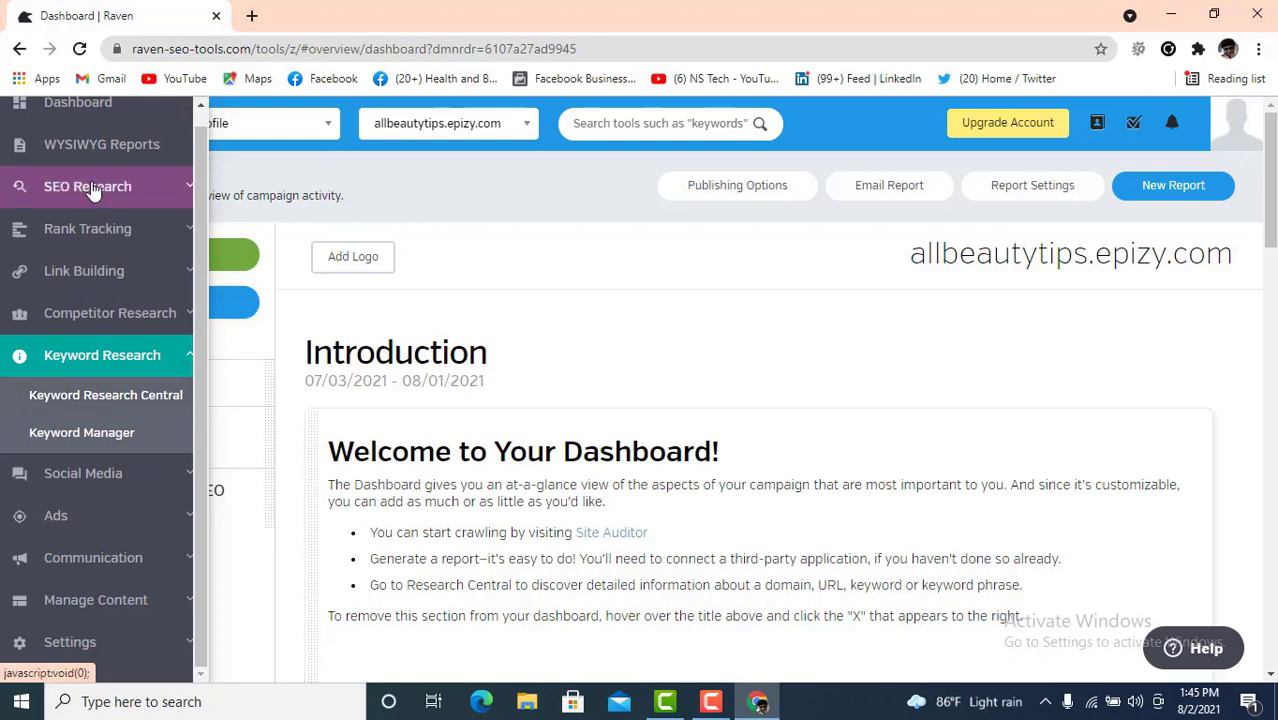
left_click(130, 400)
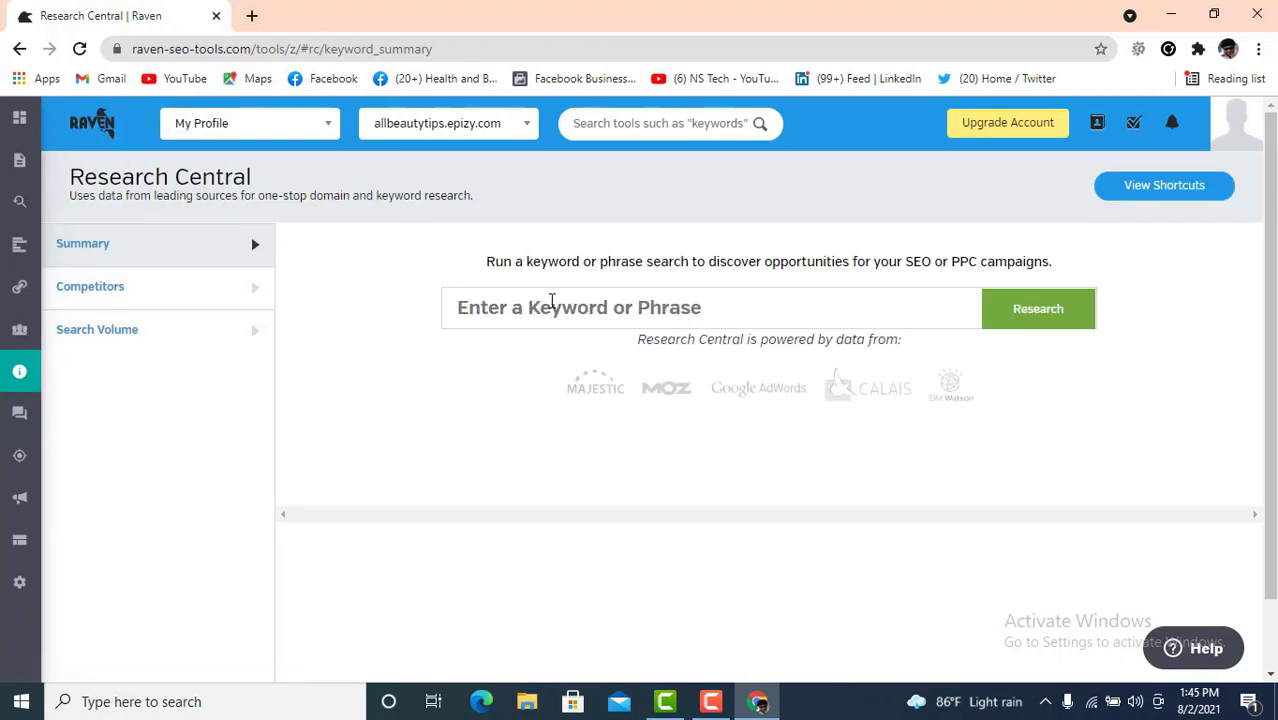
- Research 'digital marketing' by picking it from the keyword search history
left_click(560, 305)
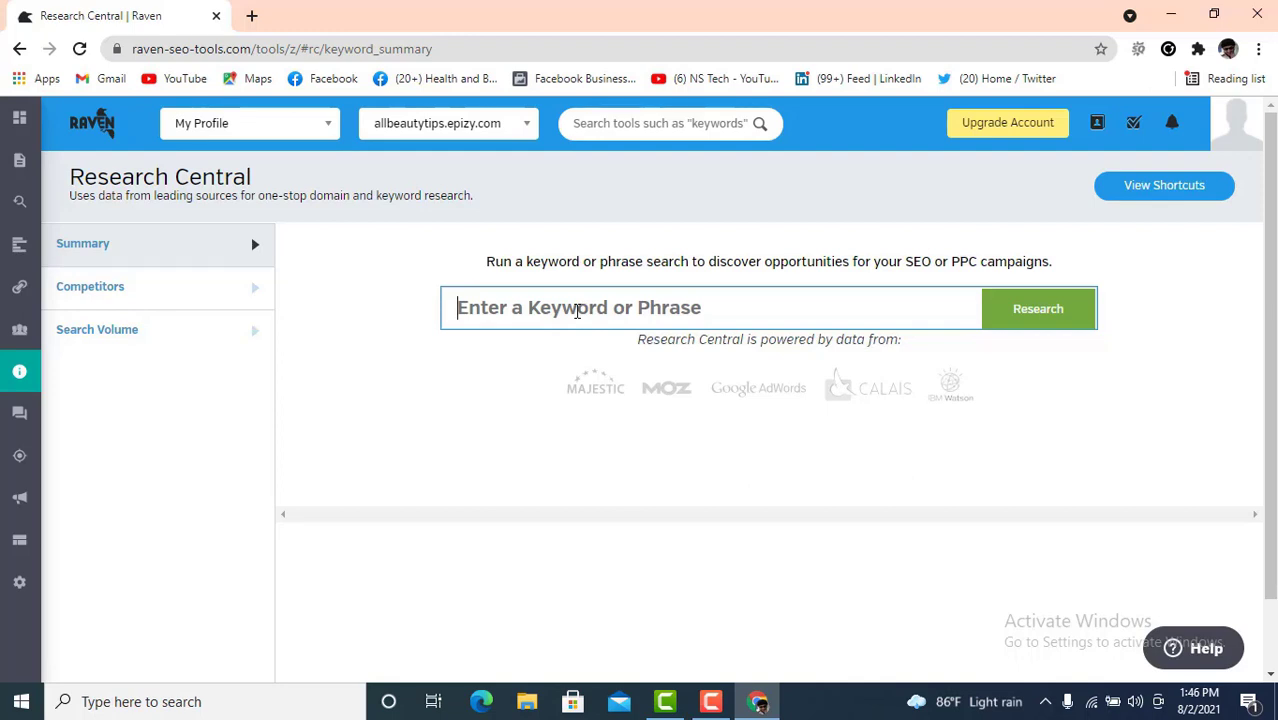
type("Di")
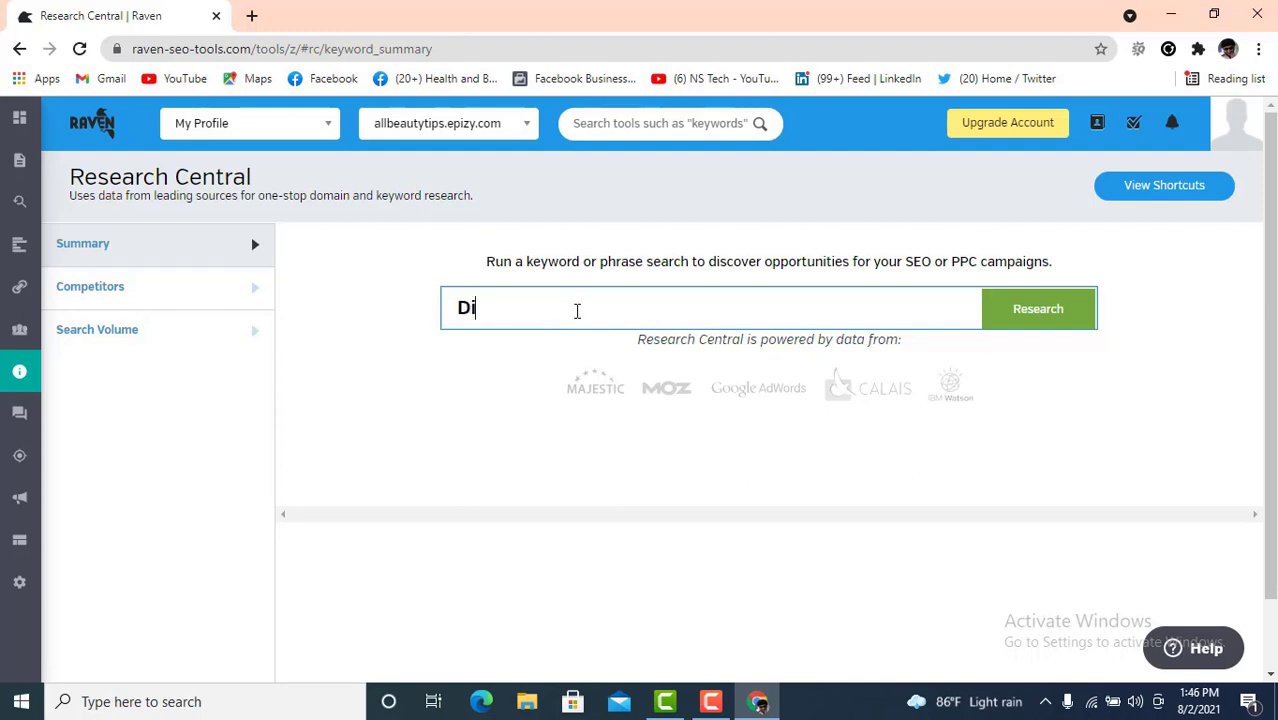
type("g")
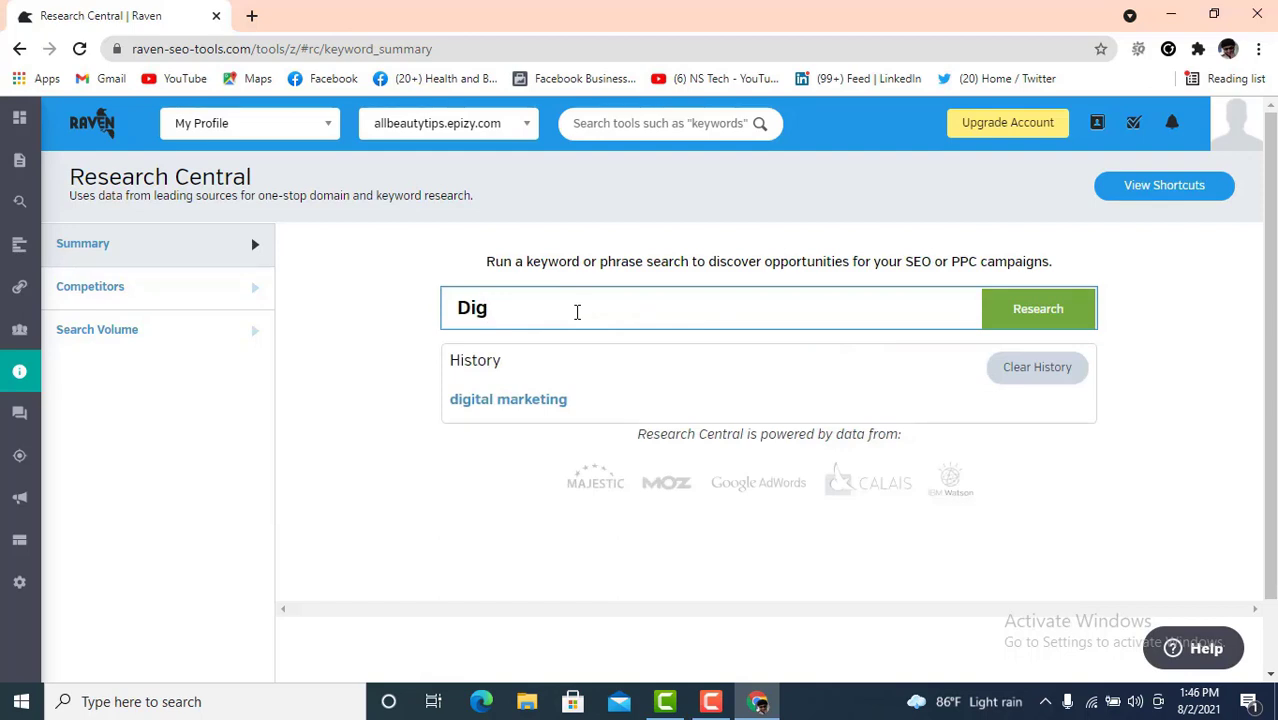
left_click(527, 401)
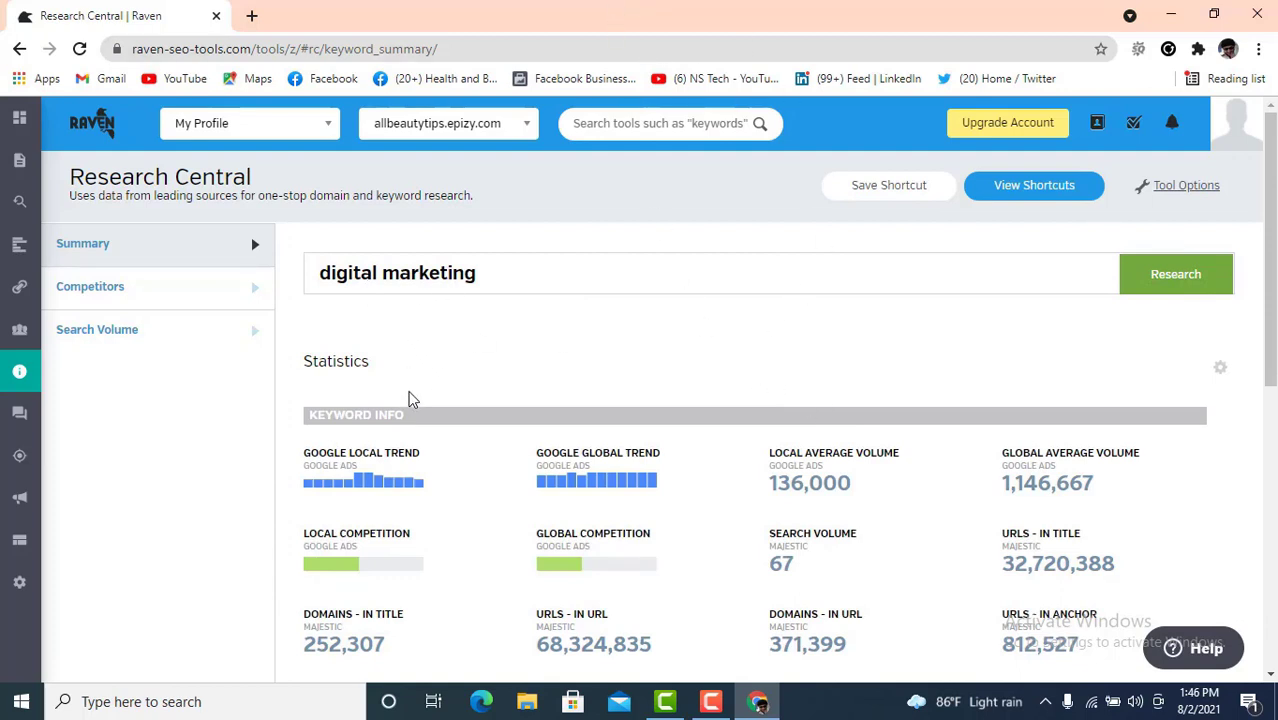
scroll(408, 400, "down", 1)
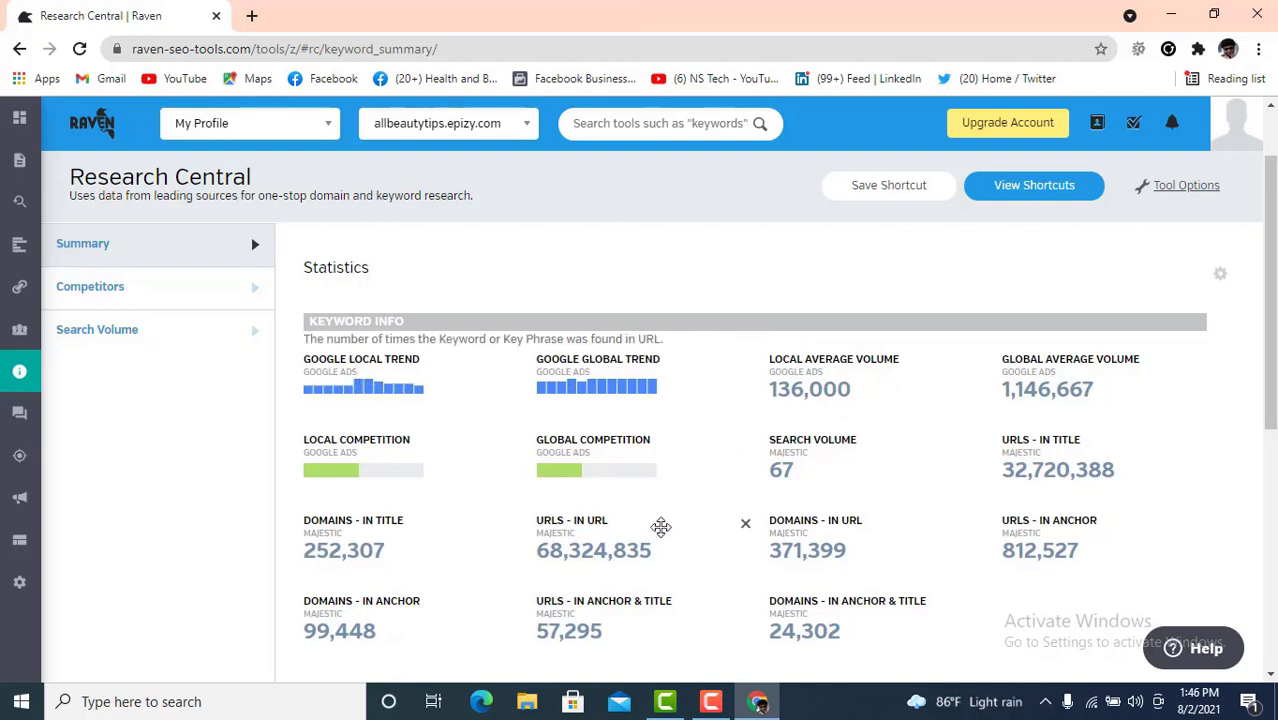
scroll(514, 341, "up", 1)
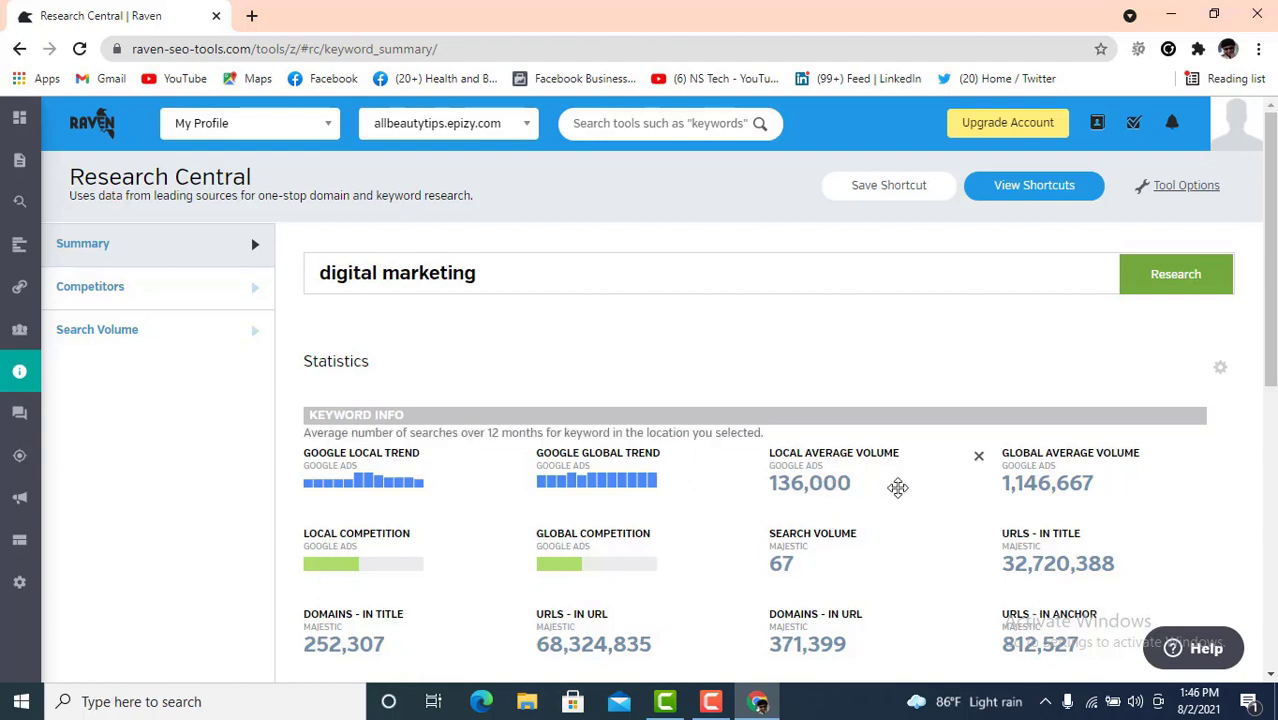
scroll(1075, 465, "down", 1)
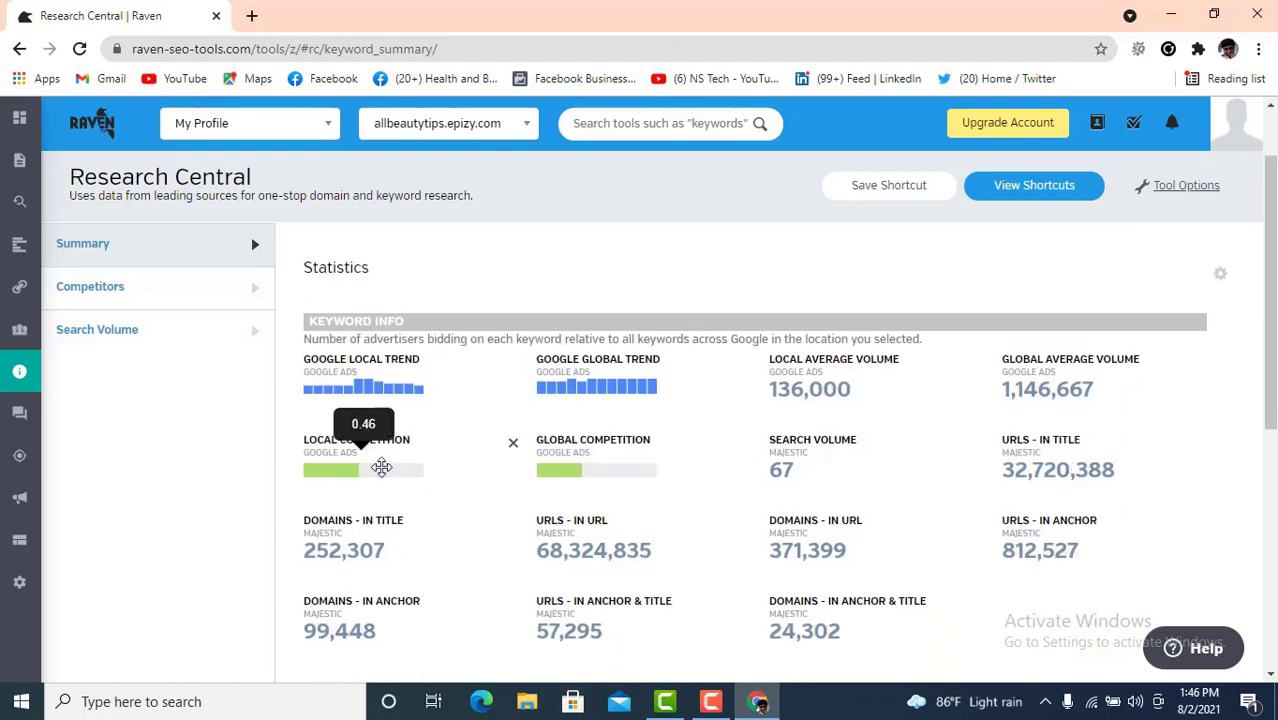
mouse_move(575, 474)
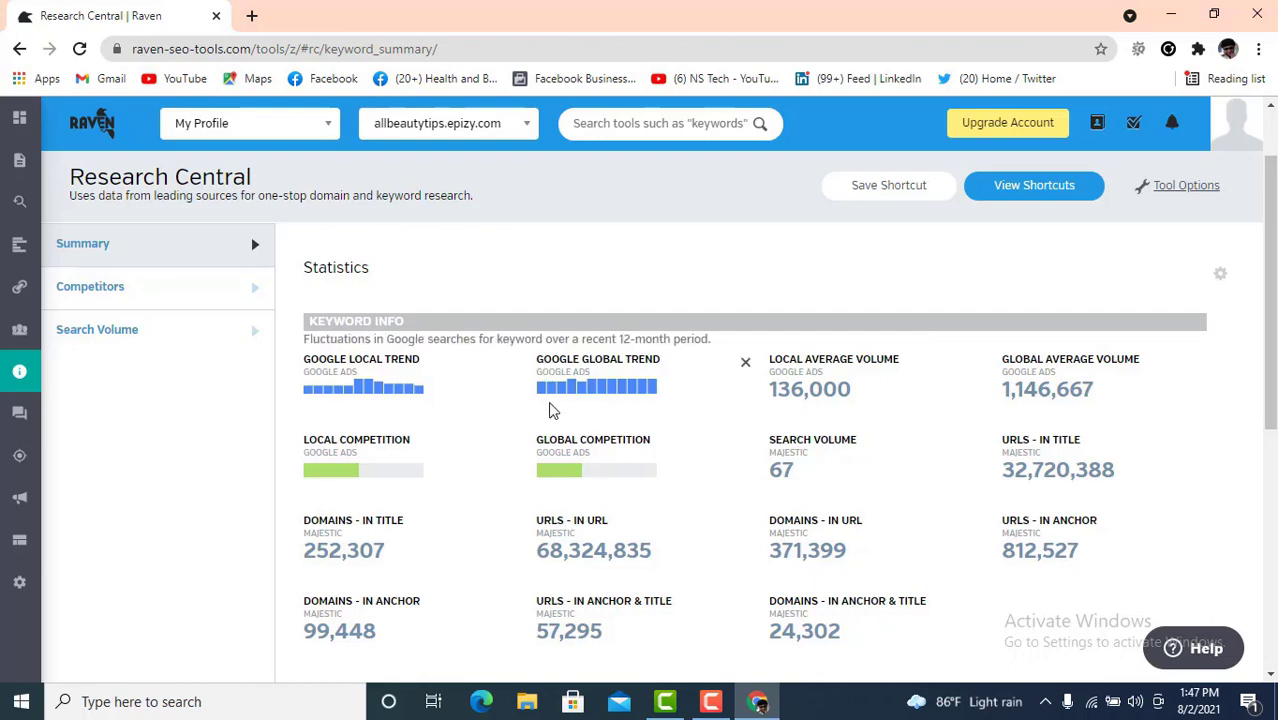
scroll(553, 405, "up", 1)
scroll(728, 440, "down", 3)
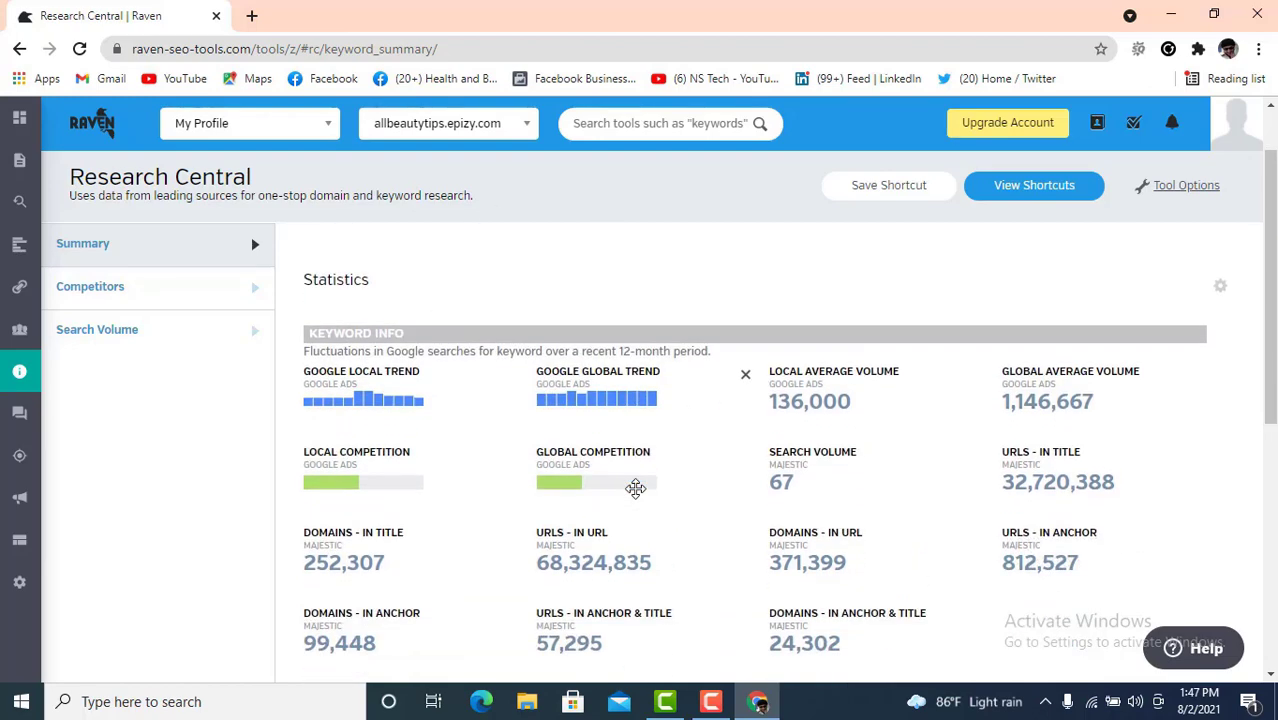
scroll(548, 419, "down", 4)
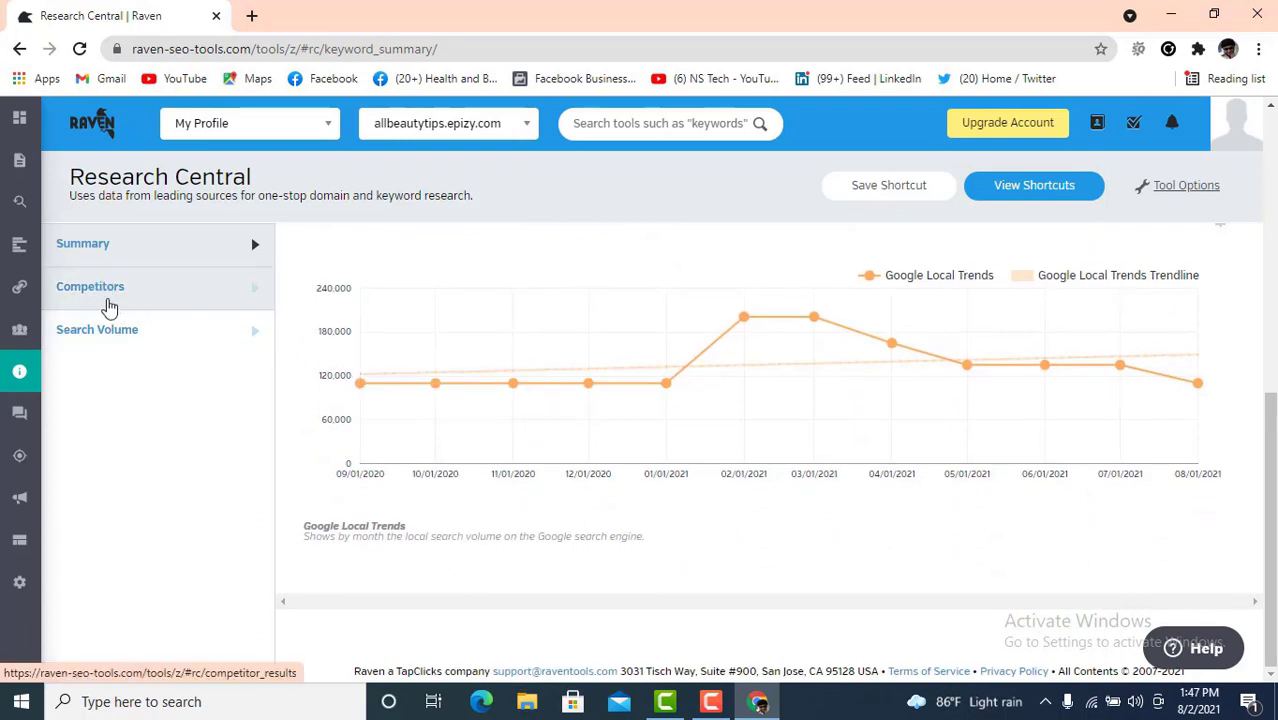
- Show the Competitors table for digital marketing and scroll through it, led by en.wikipedia.org
left_click(139, 293)
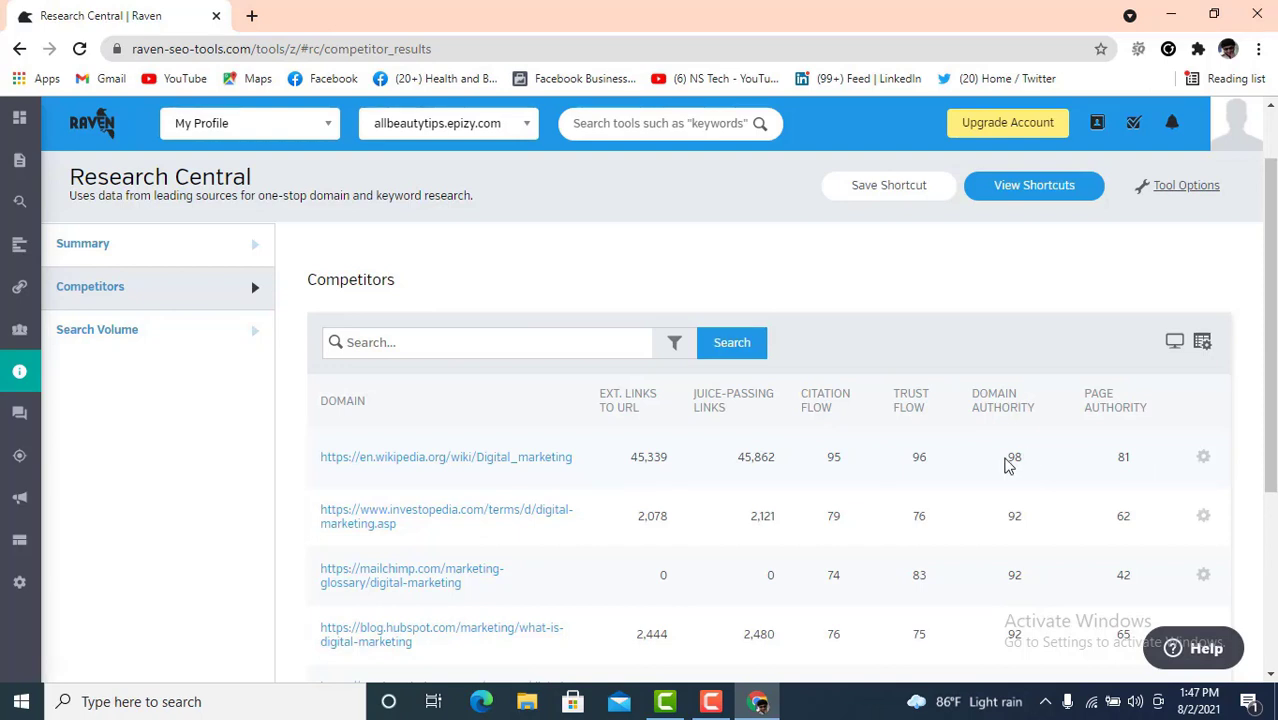
scroll(833, 484, "down", 1)
scroll(829, 484, "down", 2)
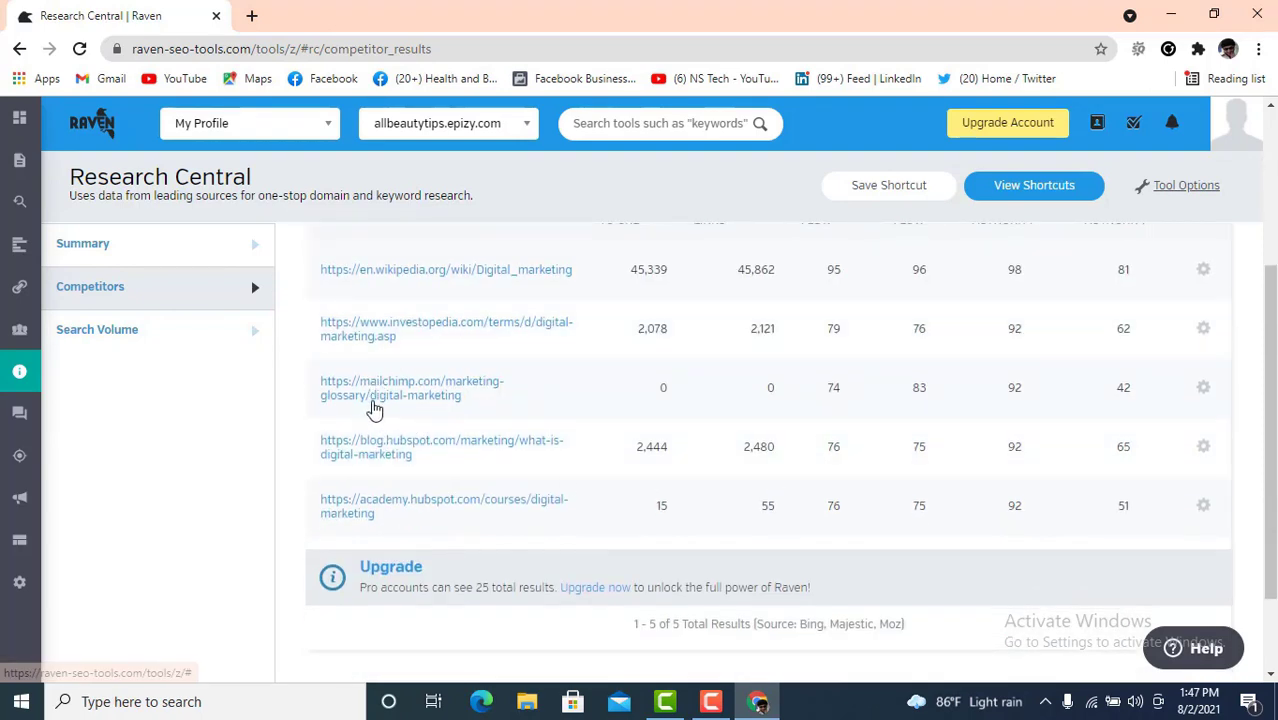
scroll(520, 488, "up", 1)
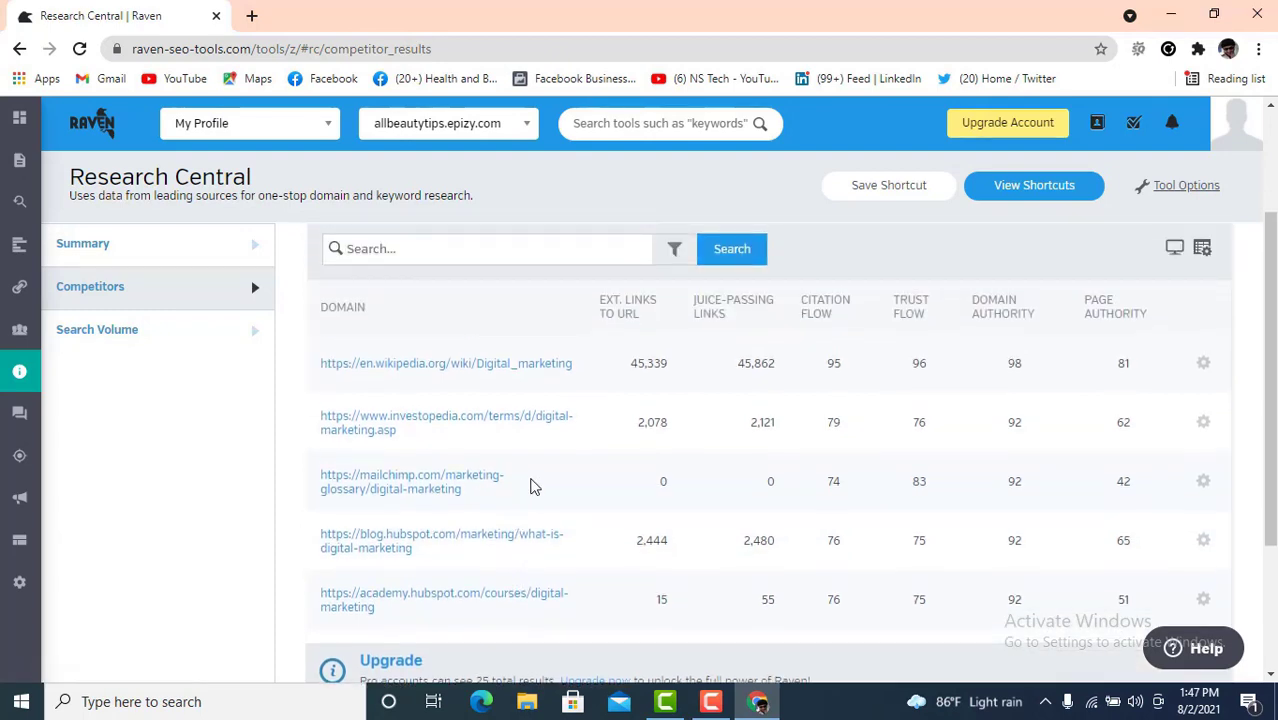
- Show the Search Volume table (digital marketing 135,000) and review related keywords' advertiser competition
left_click(103, 342)
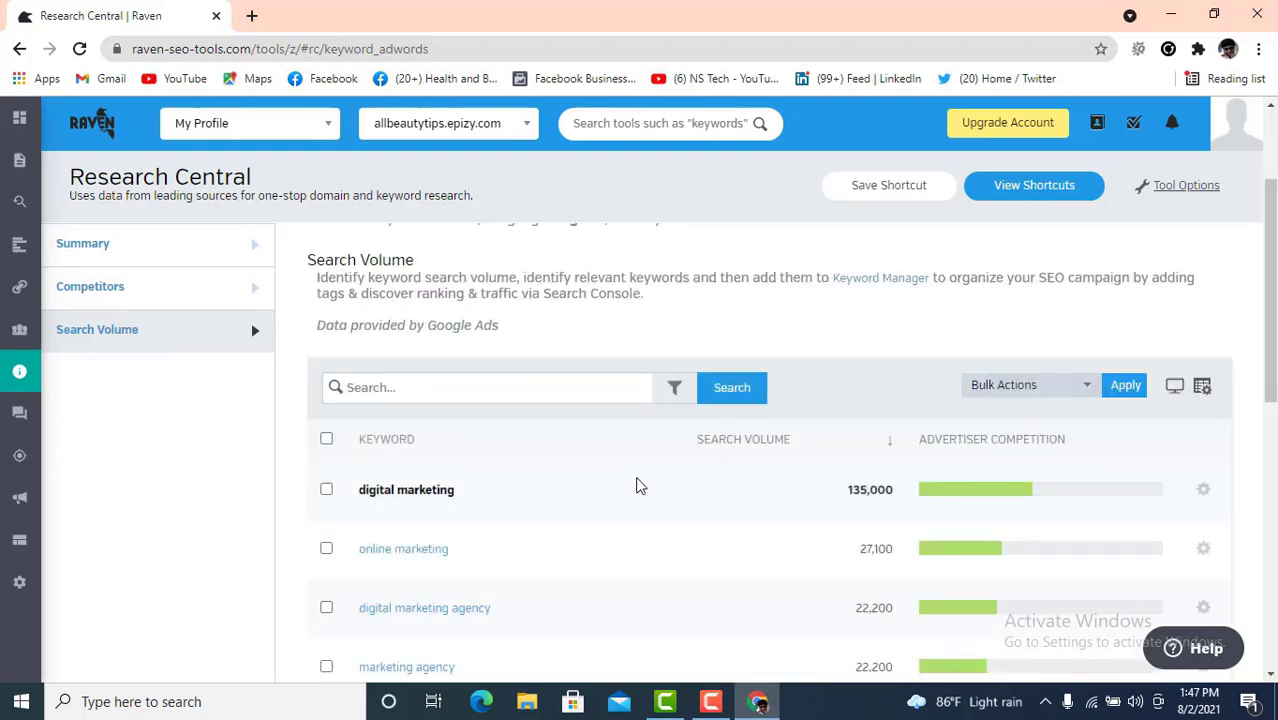
scroll(640, 485, "down", 5)
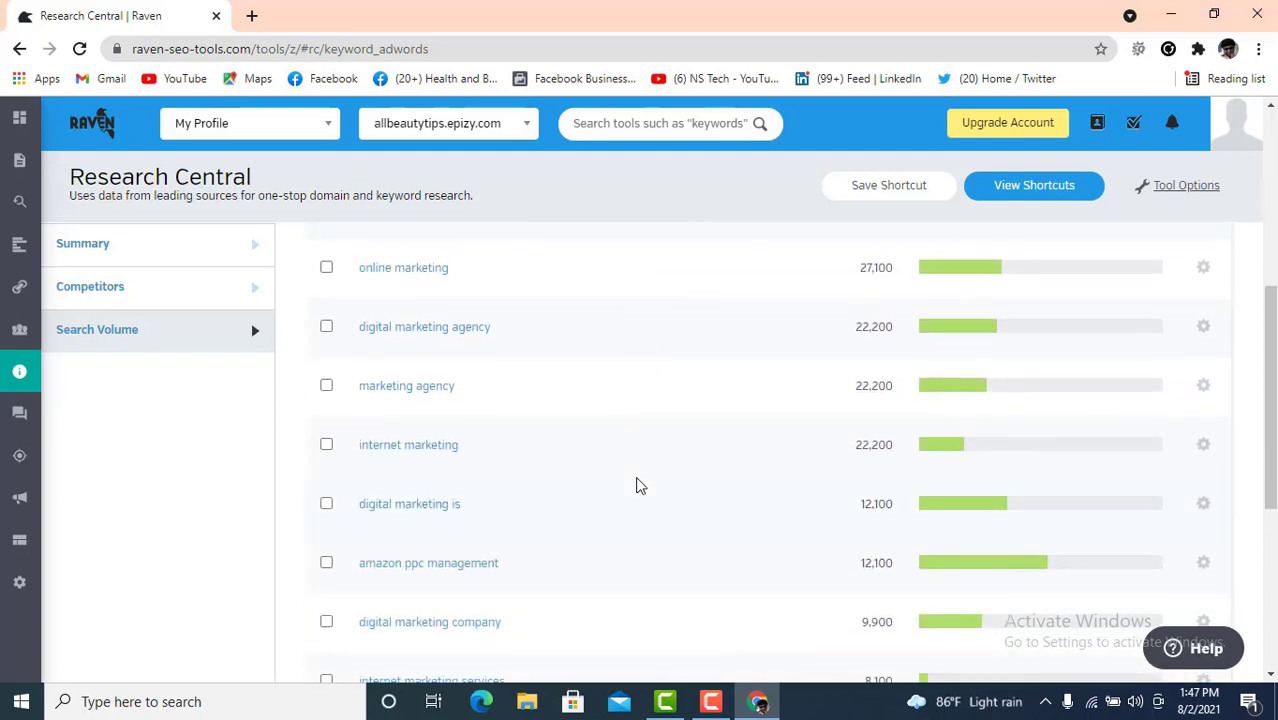
scroll(640, 485, "down", 3)
scroll(640, 485, "up", 1)
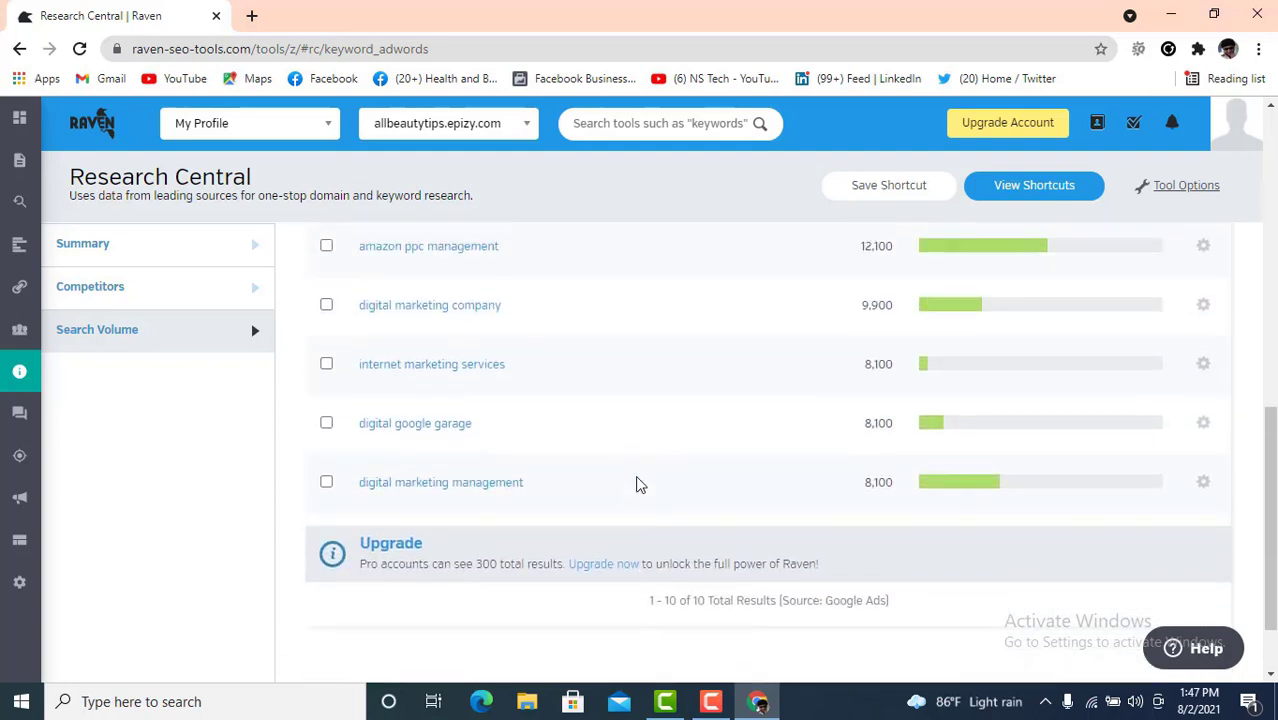
scroll(640, 485, "up", 4)
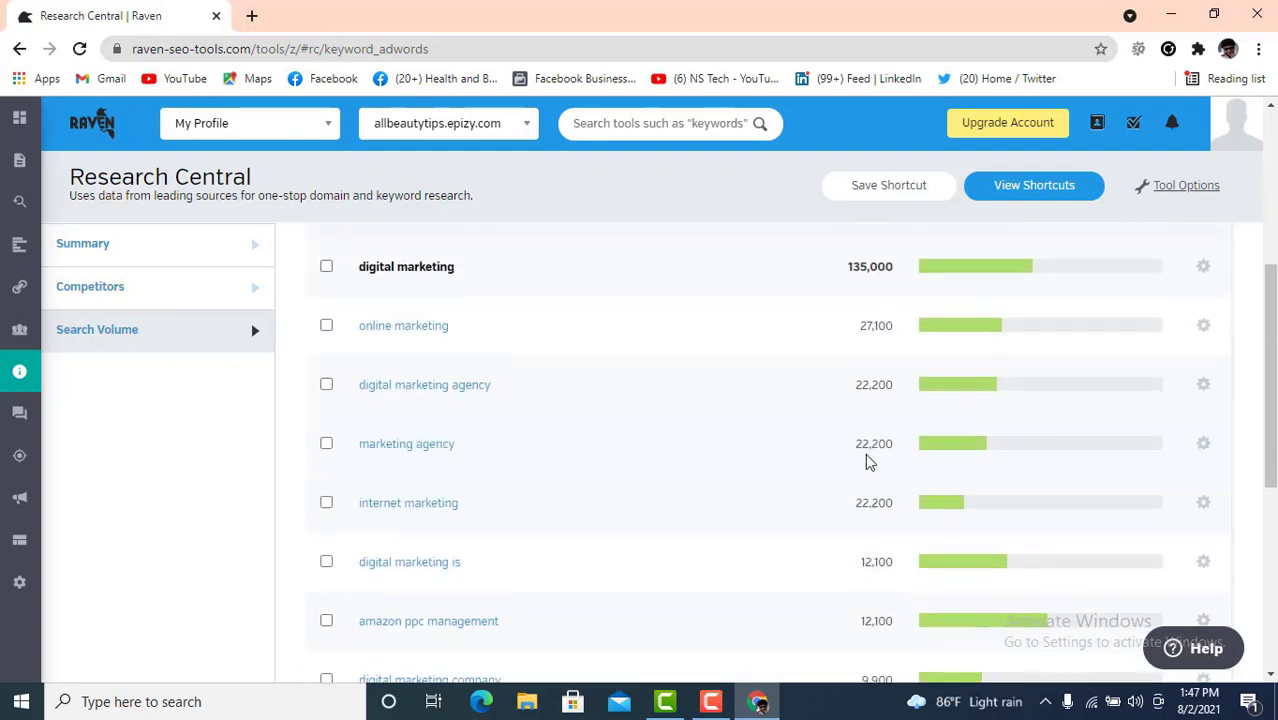
scroll(870, 450, "up", 2)
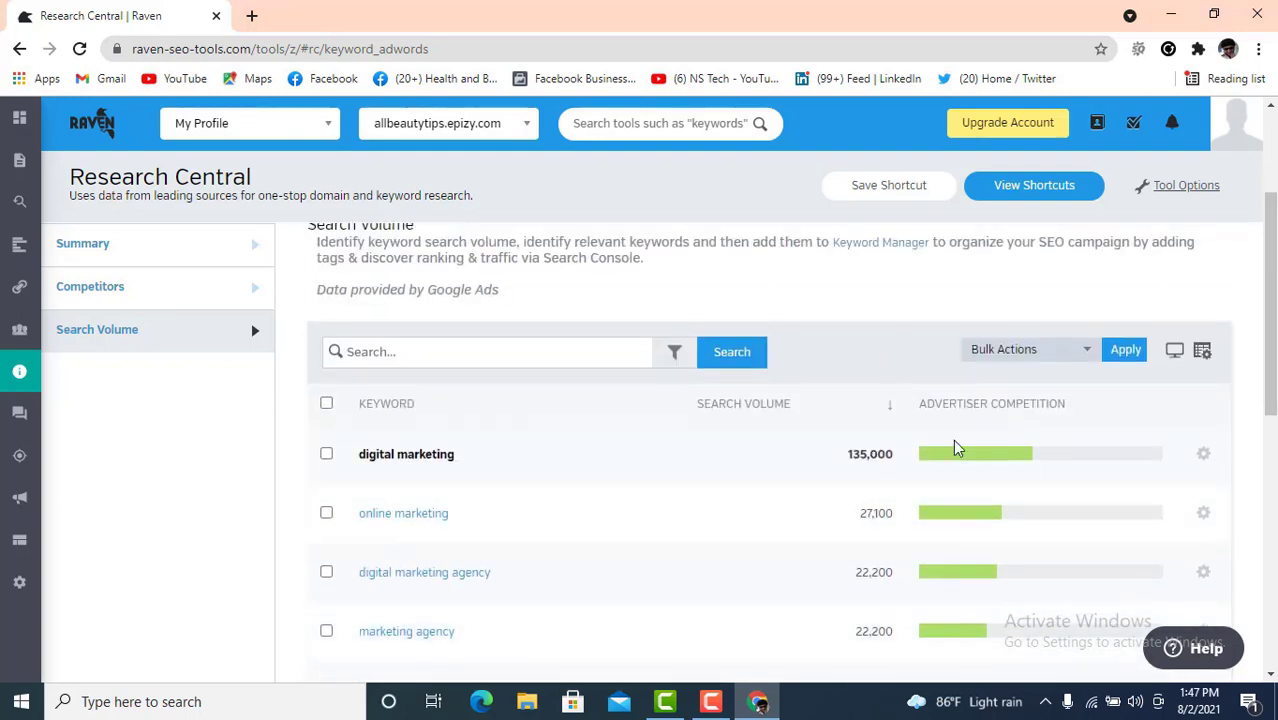
scroll(1105, 450, "down", 1)
scroll(1105, 452, "down", 3)
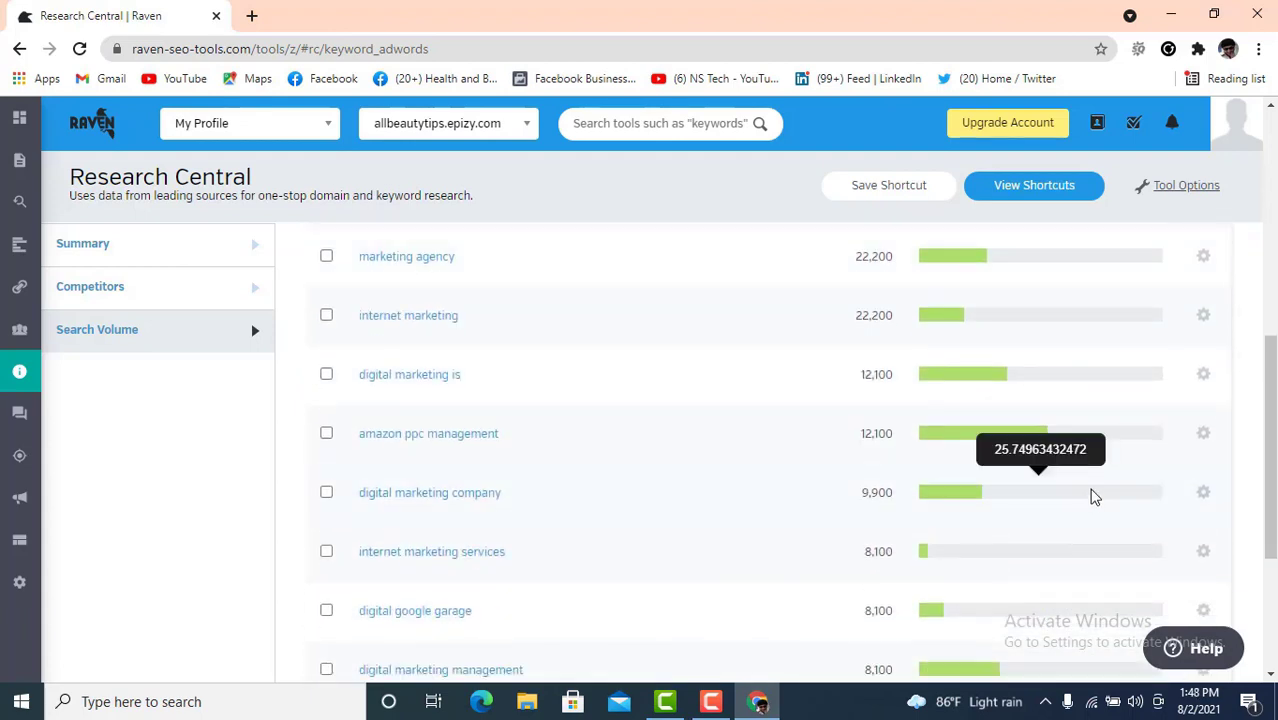
scroll(900, 535, "down", 3)
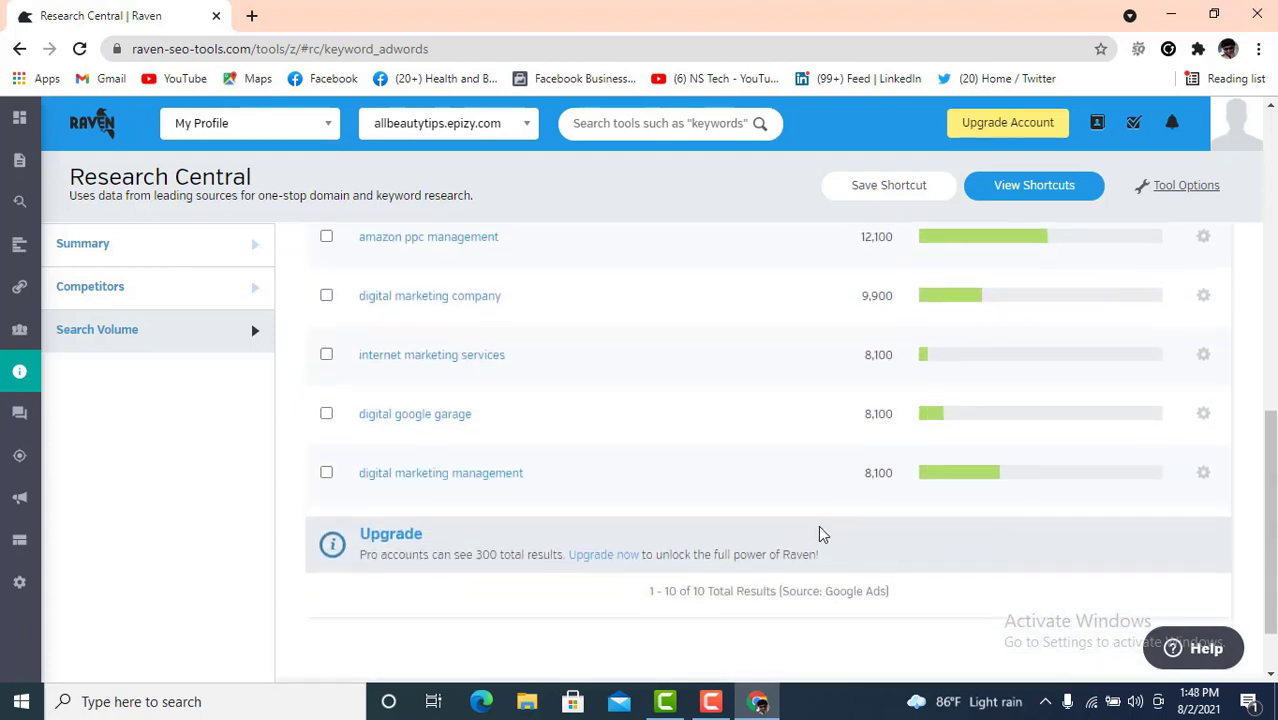
scroll(650, 450, "up", 1)
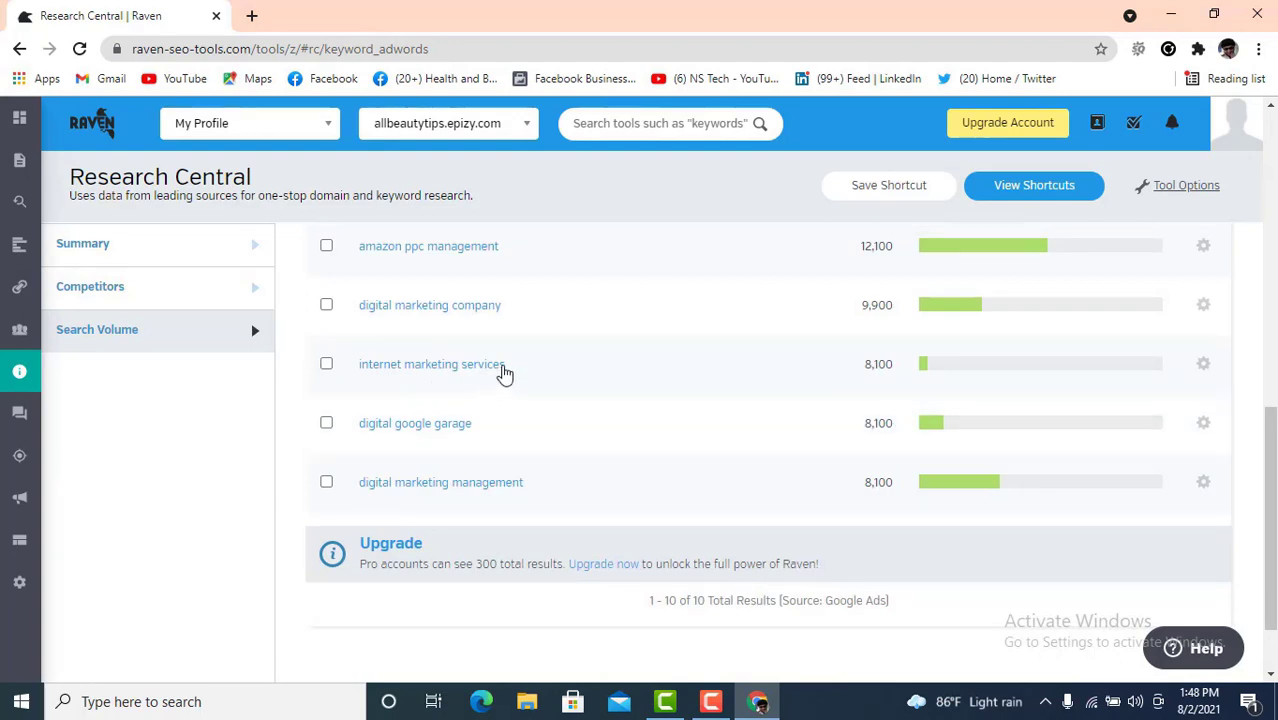
scroll(892, 390, "up", 1)
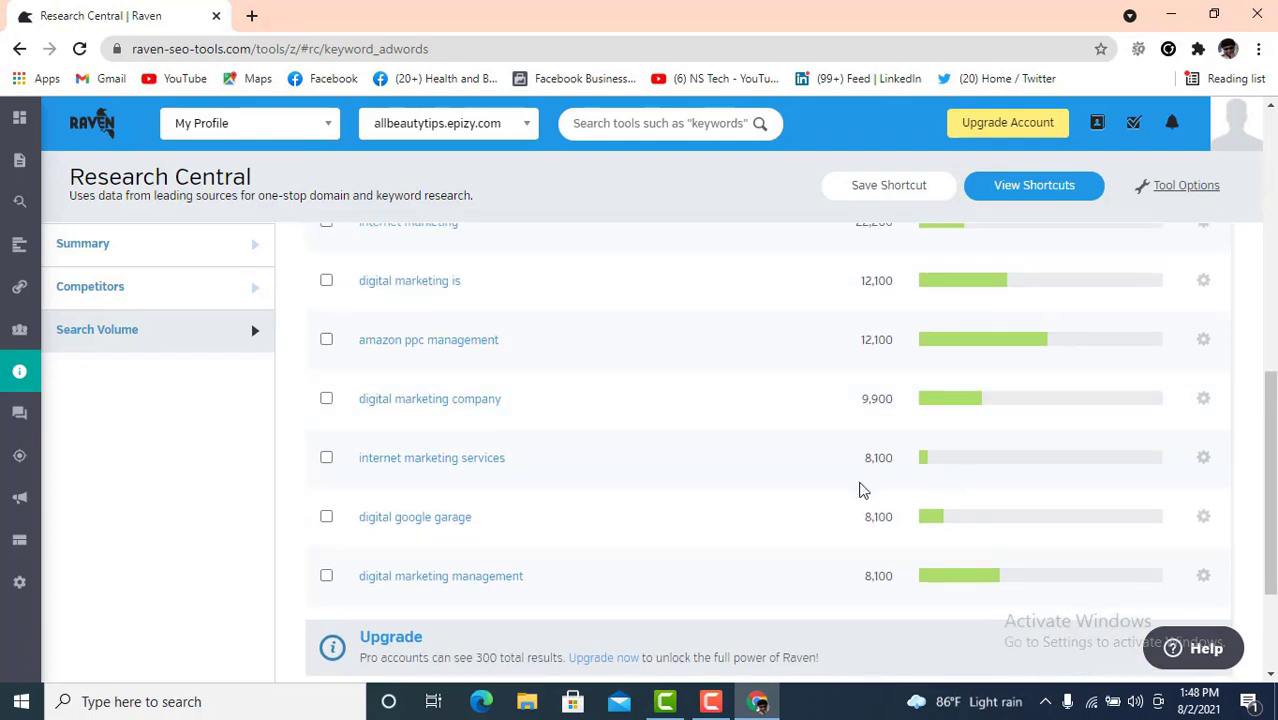
mouse_move(926, 468)
scroll(920, 465, "up", 1)
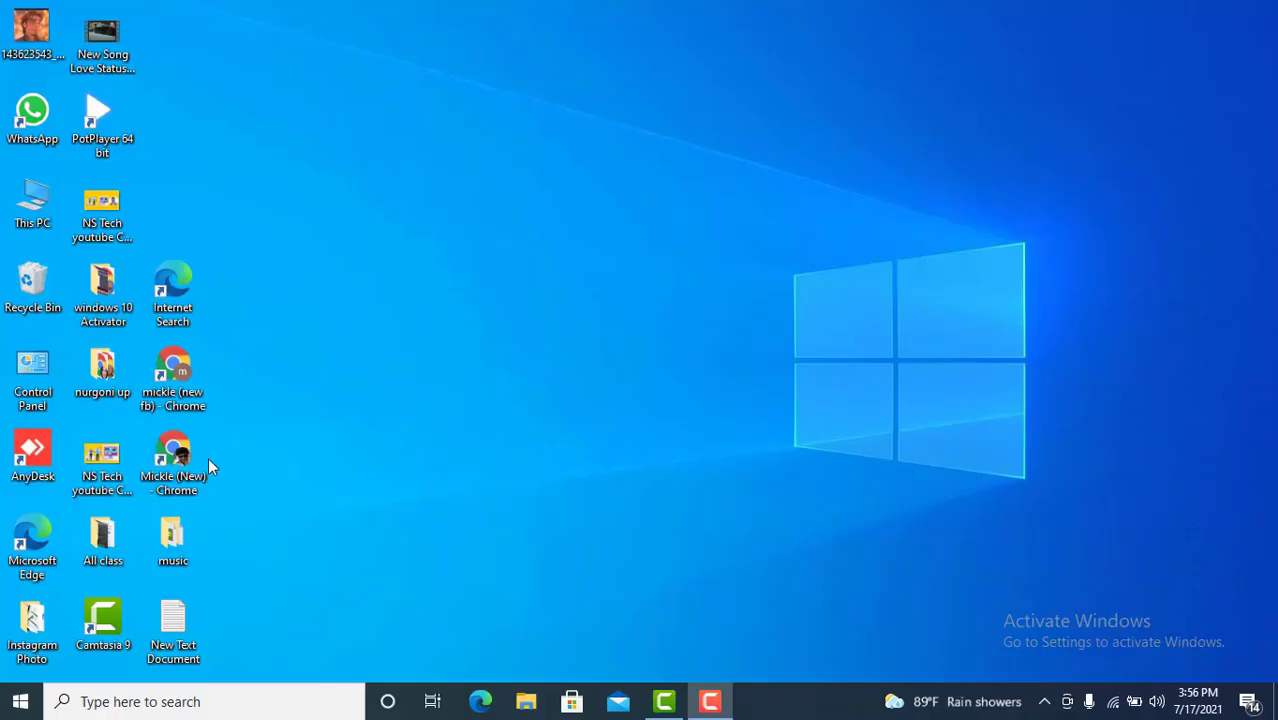
- Launch Chrome, Google 'search volume.io', and right-click the SearchVolume.io result
double_click(195, 458)
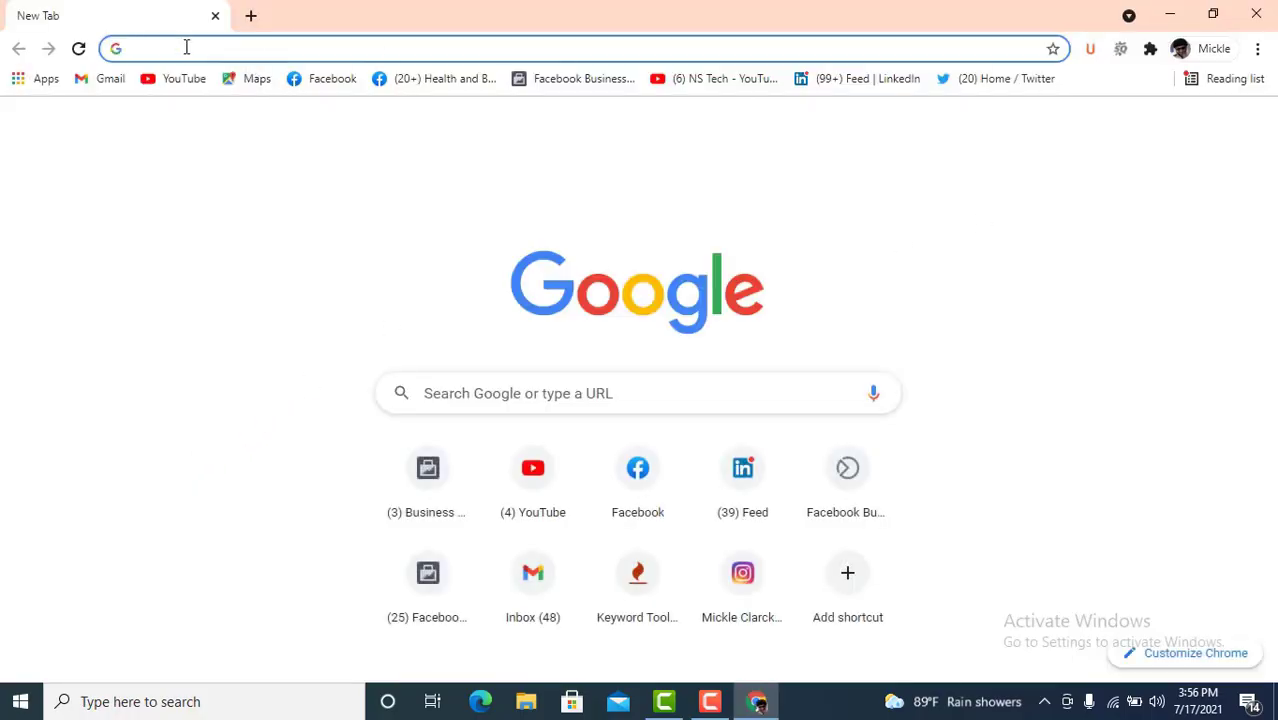
left_click(186, 47)
key("Escape")
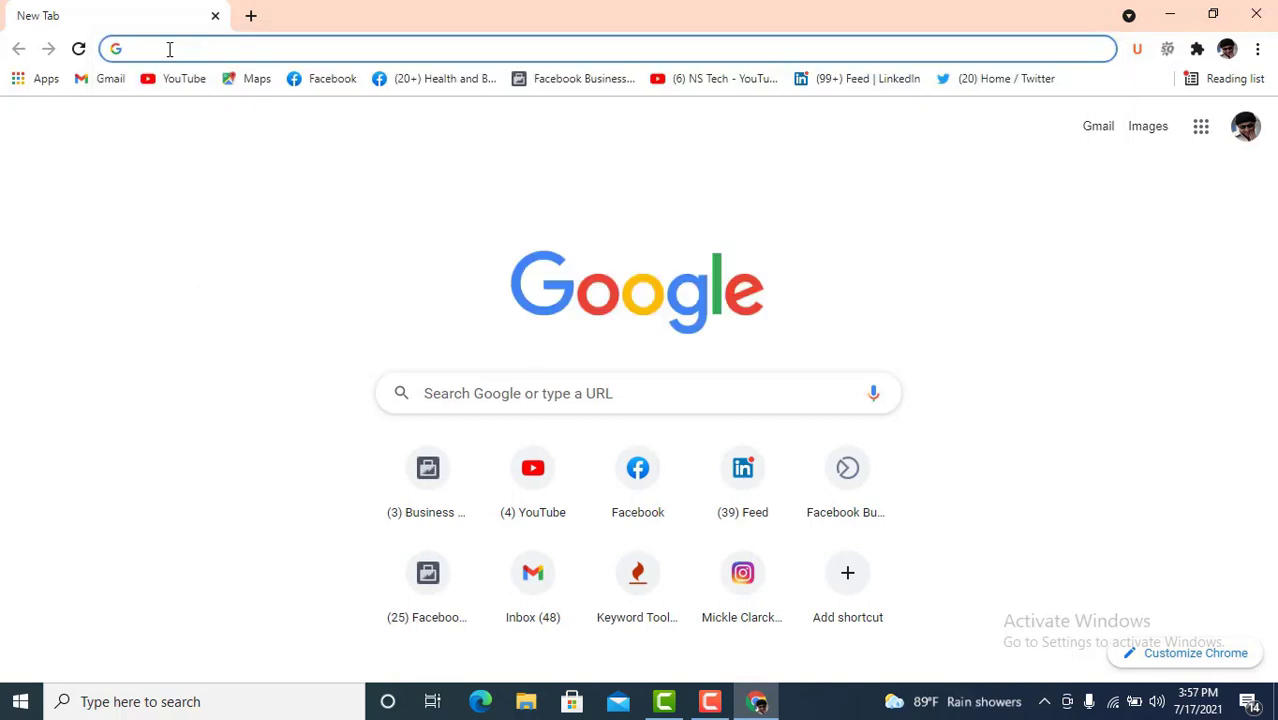
type("search")
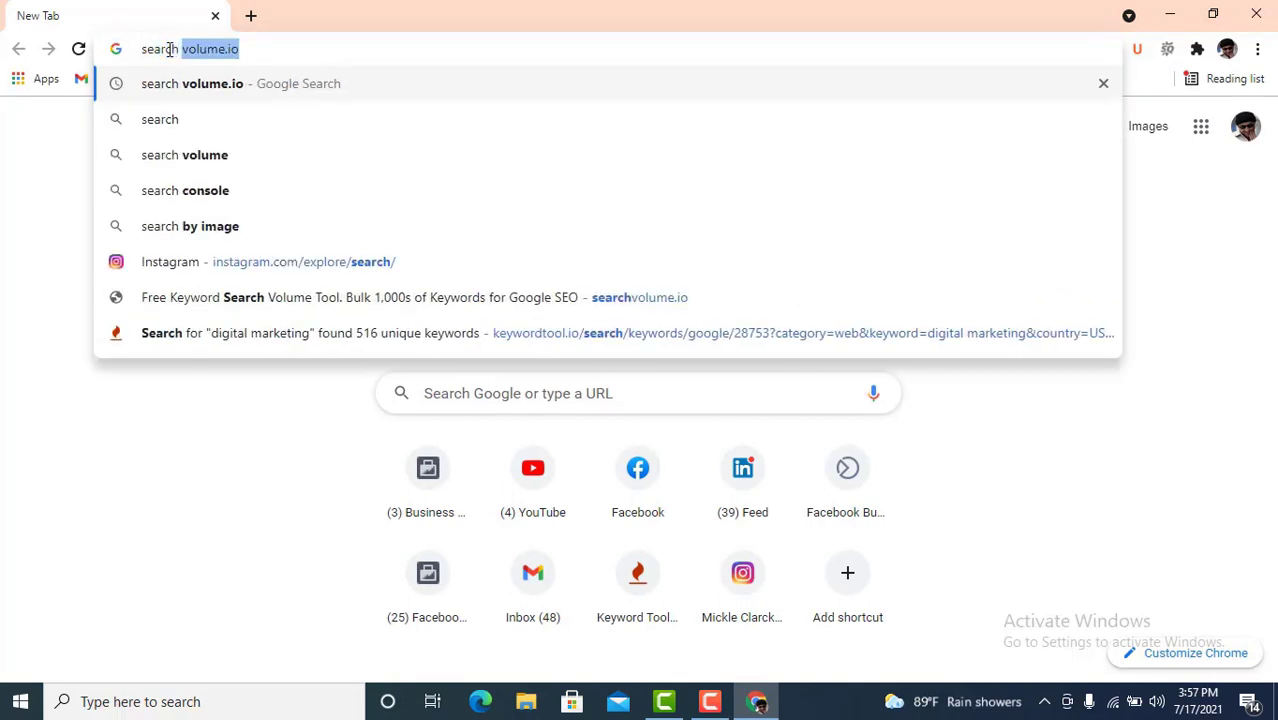
type(" vol")
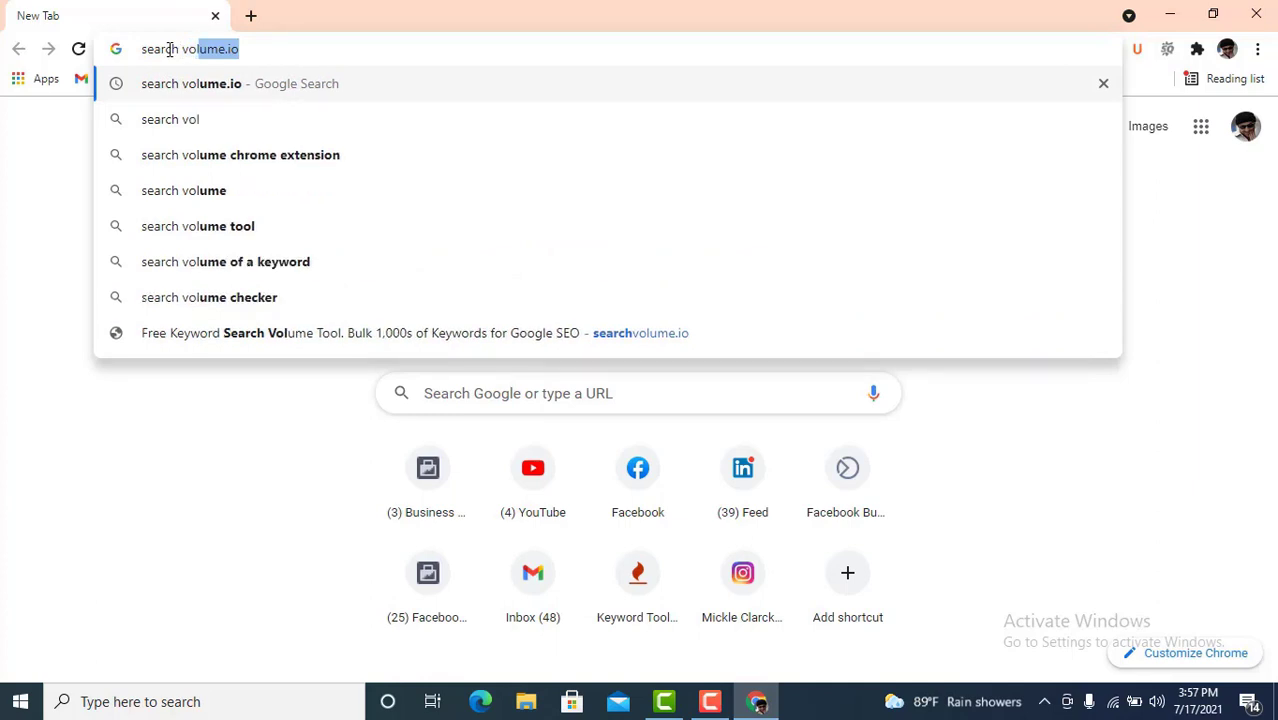
type("u")
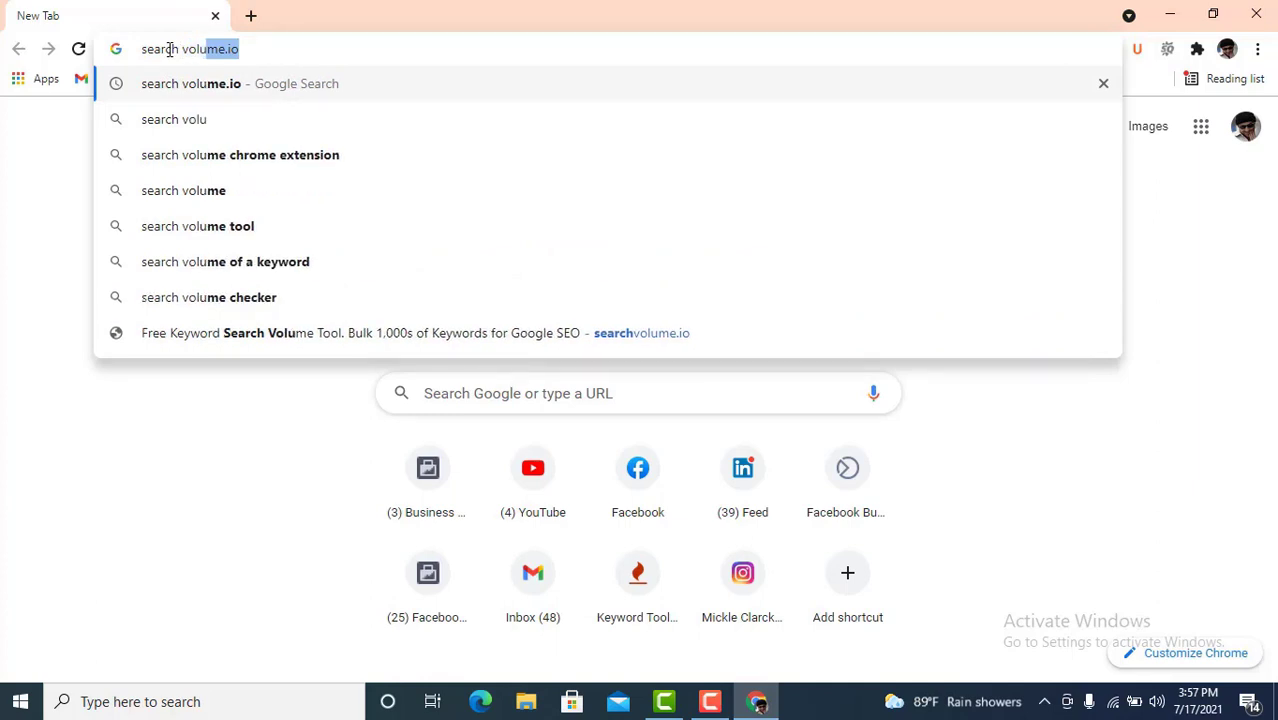
type("me.")
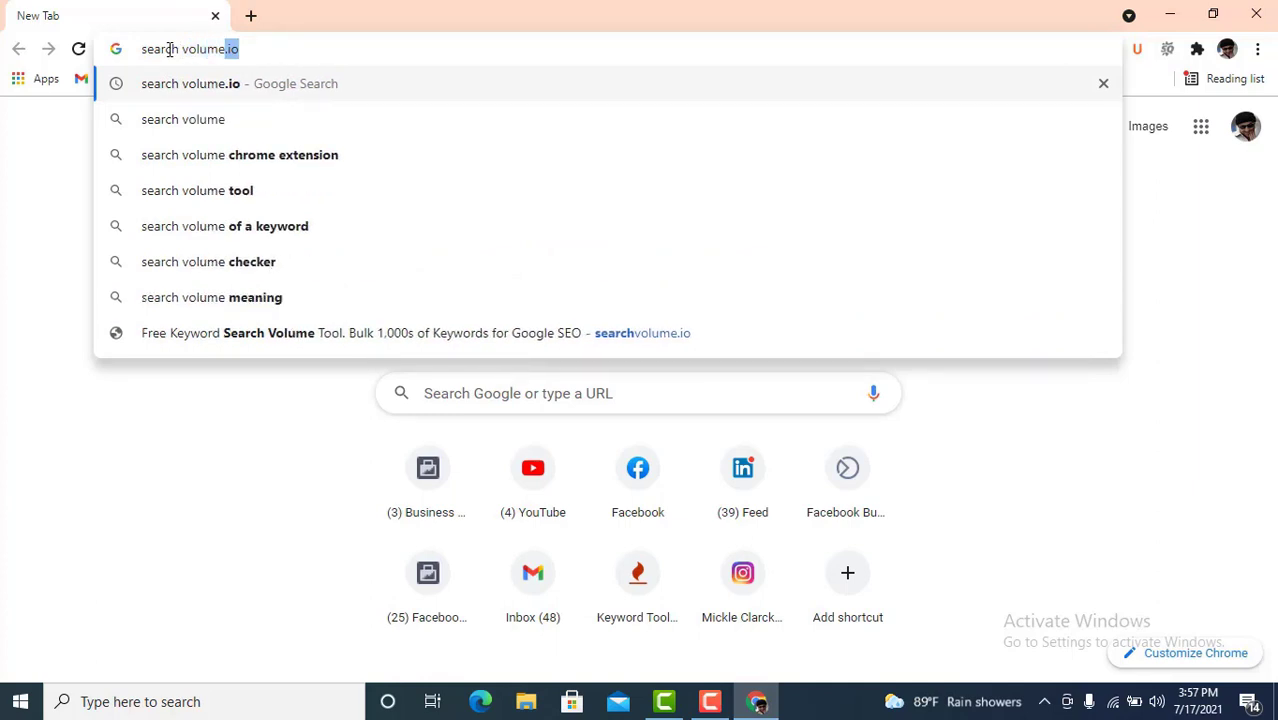
type("oi")
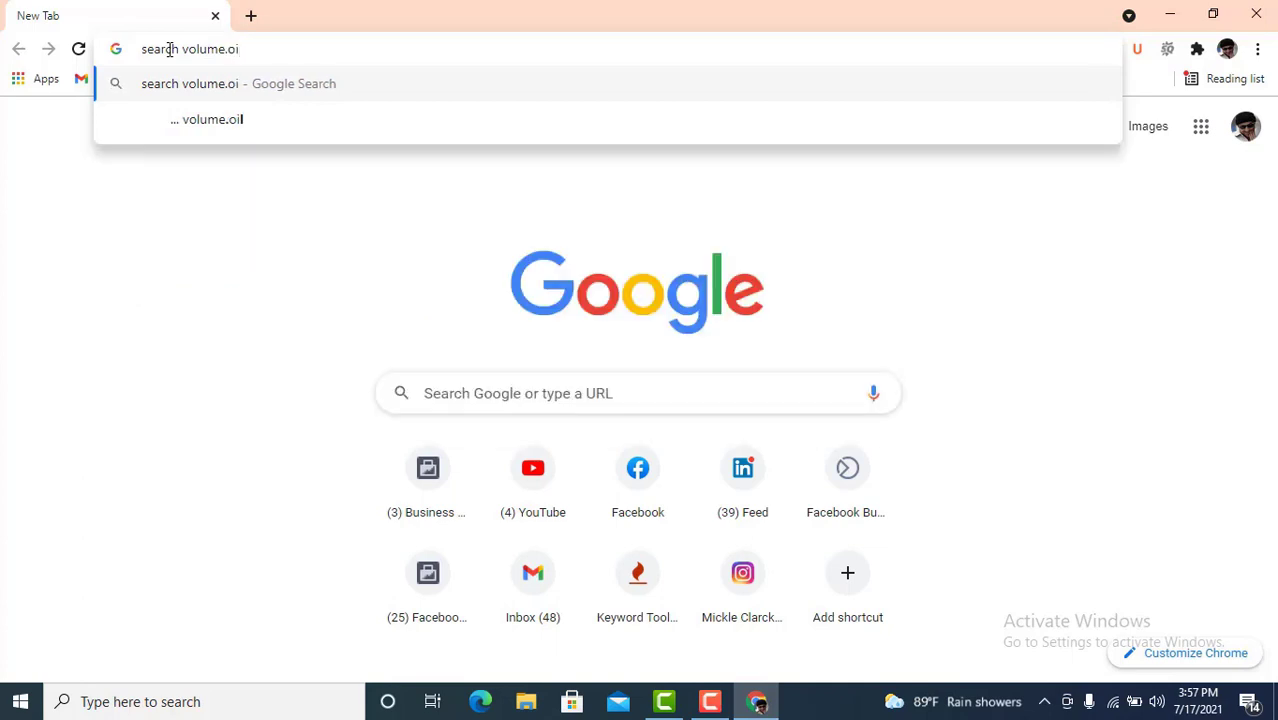
key("BackSpace")
key("BackSpace")
type("io")
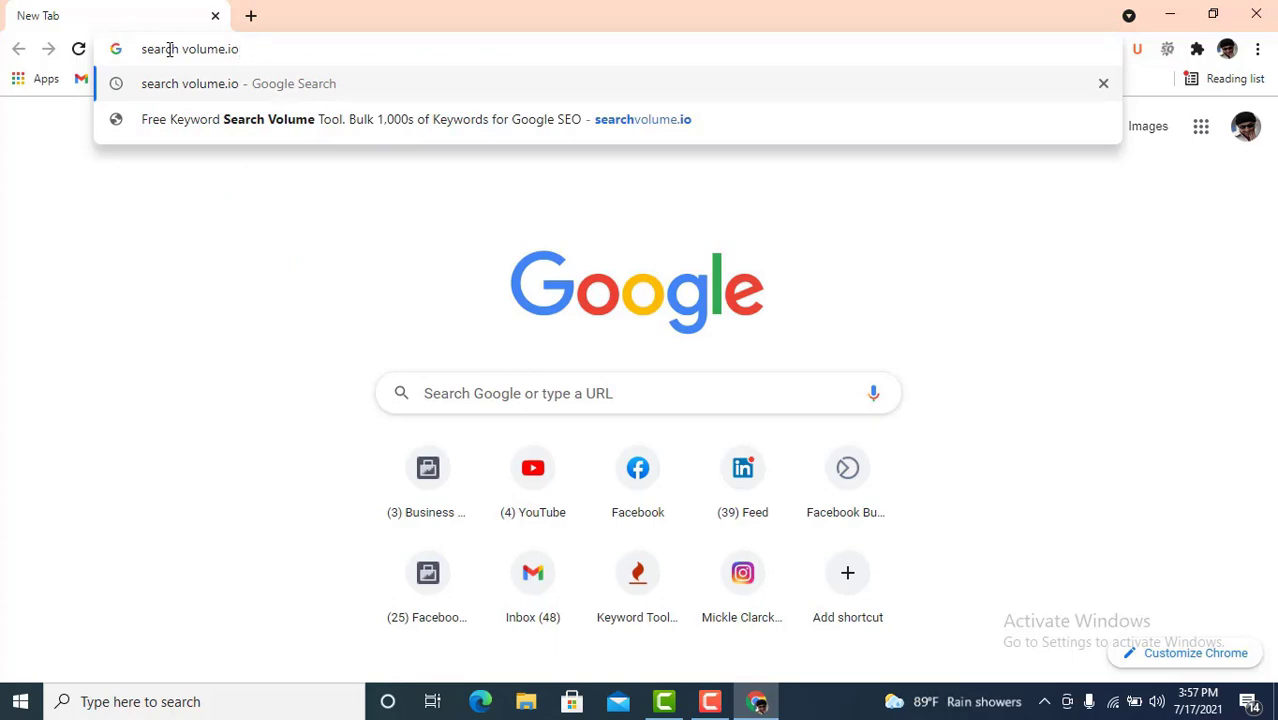
key("Return")
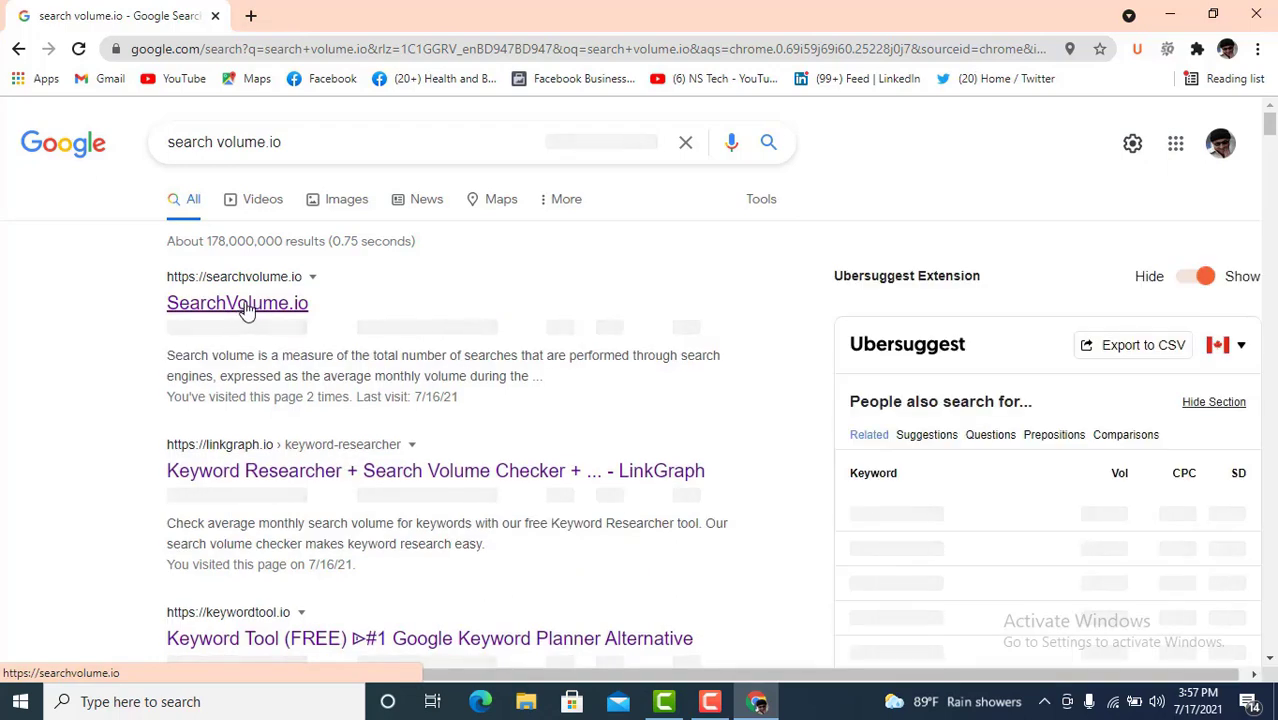
right_click(247, 311)
- Open SearchVolume.io in a new tab, switch to it, and select its empty keyword box
left_click(282, 318)
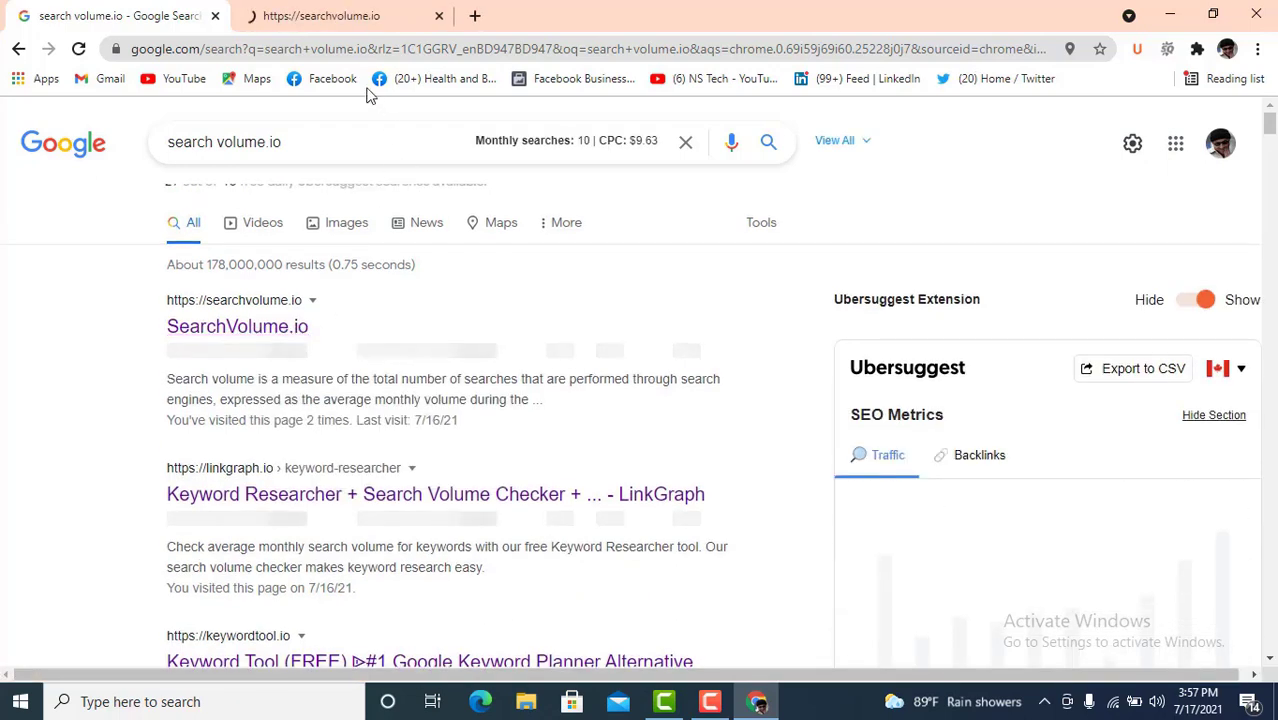
left_click(335, 12)
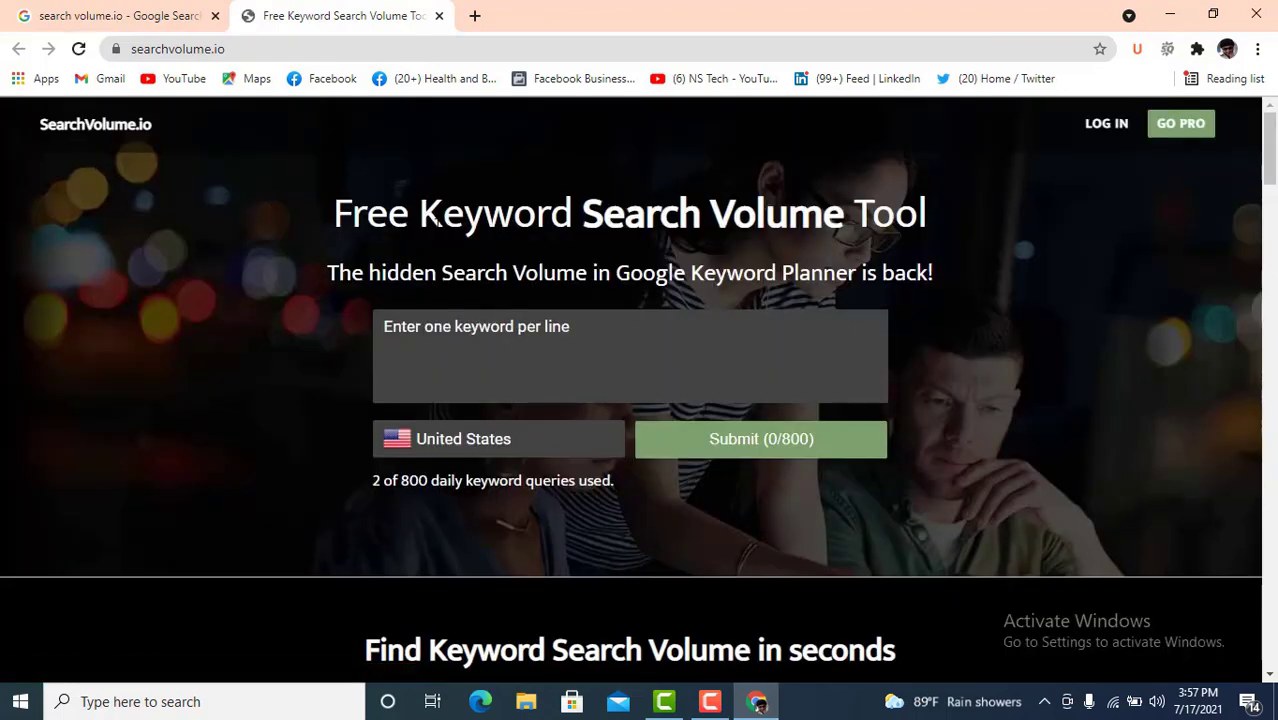
left_click_drag(935, 215, 332, 214)
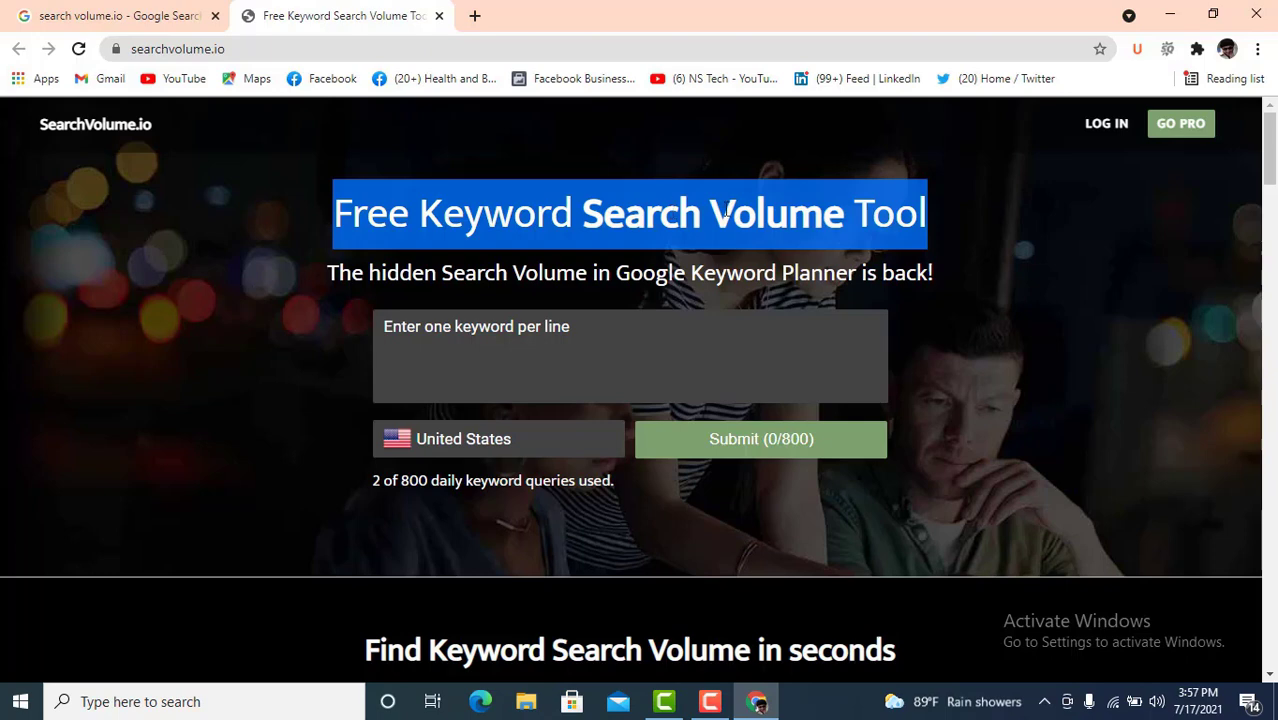
left_click(592, 368)
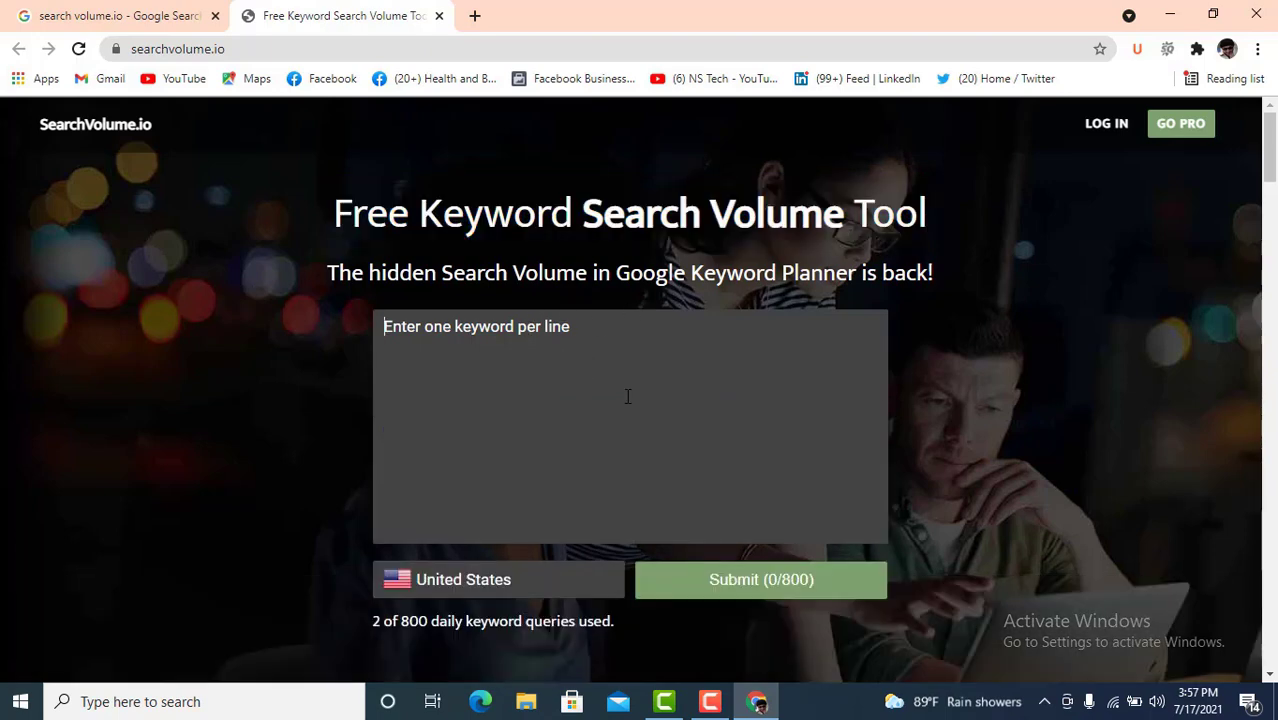
scroll(611, 390, "down", 1)
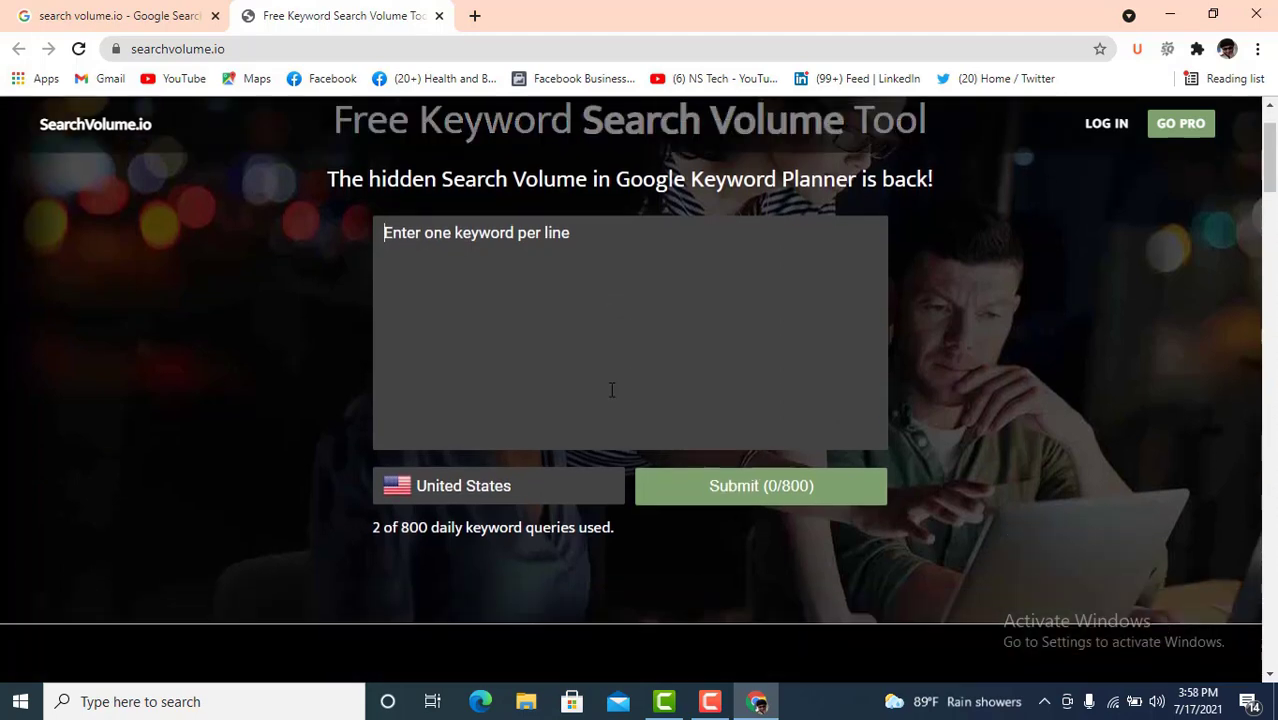
scroll(609, 384, "up", 1)
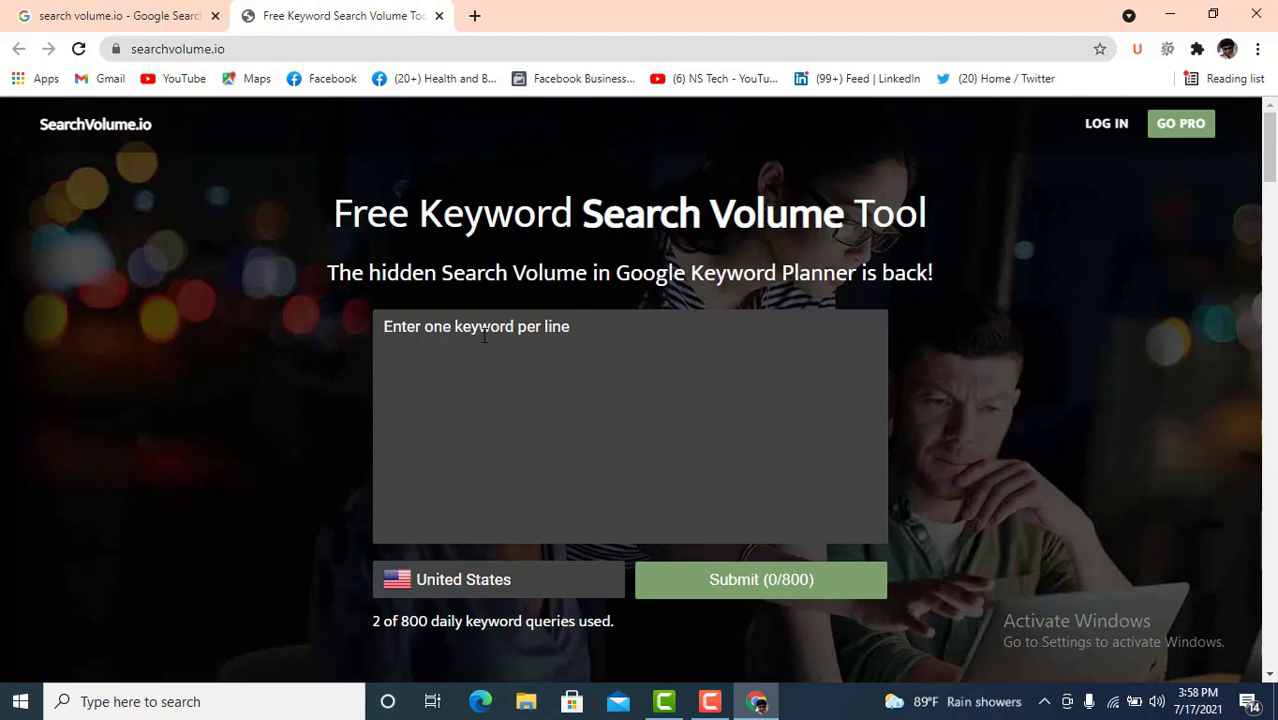
- Enter 'Digital Marketing' and 'Digital Marketing agency' on separate lines in the SearchVolume.io keyword box
type("D")
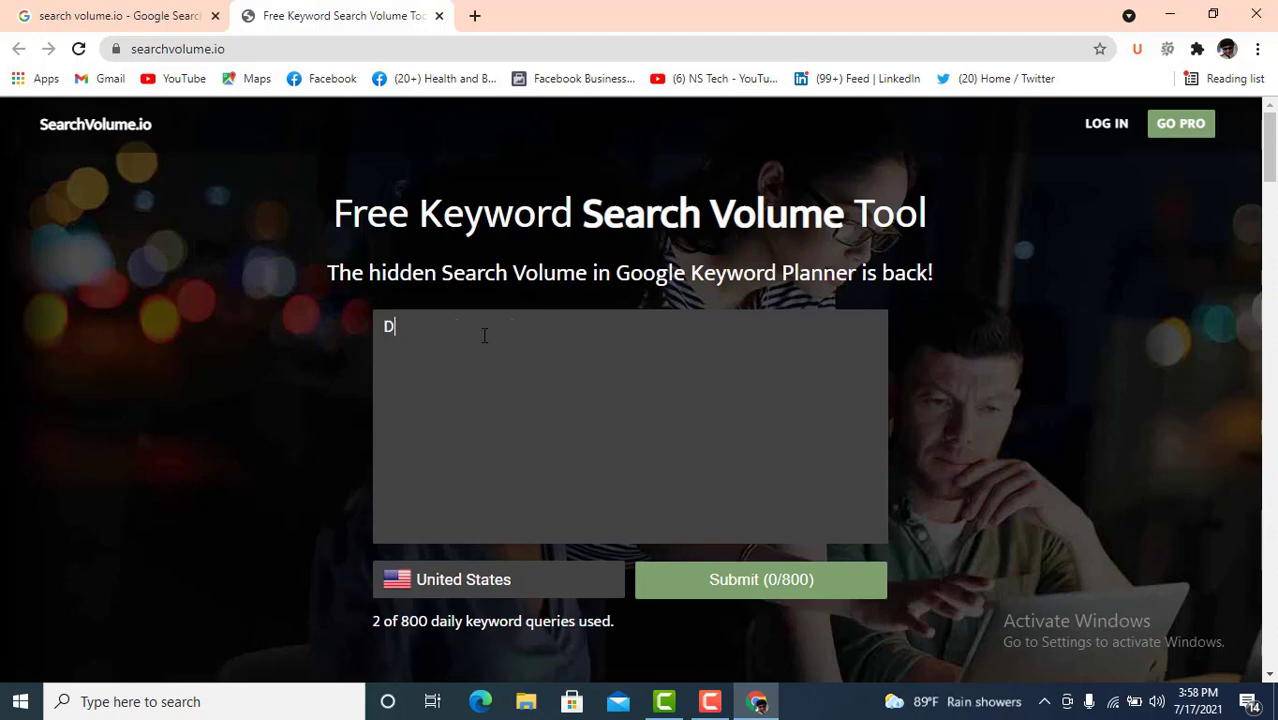
type("igital Mar")
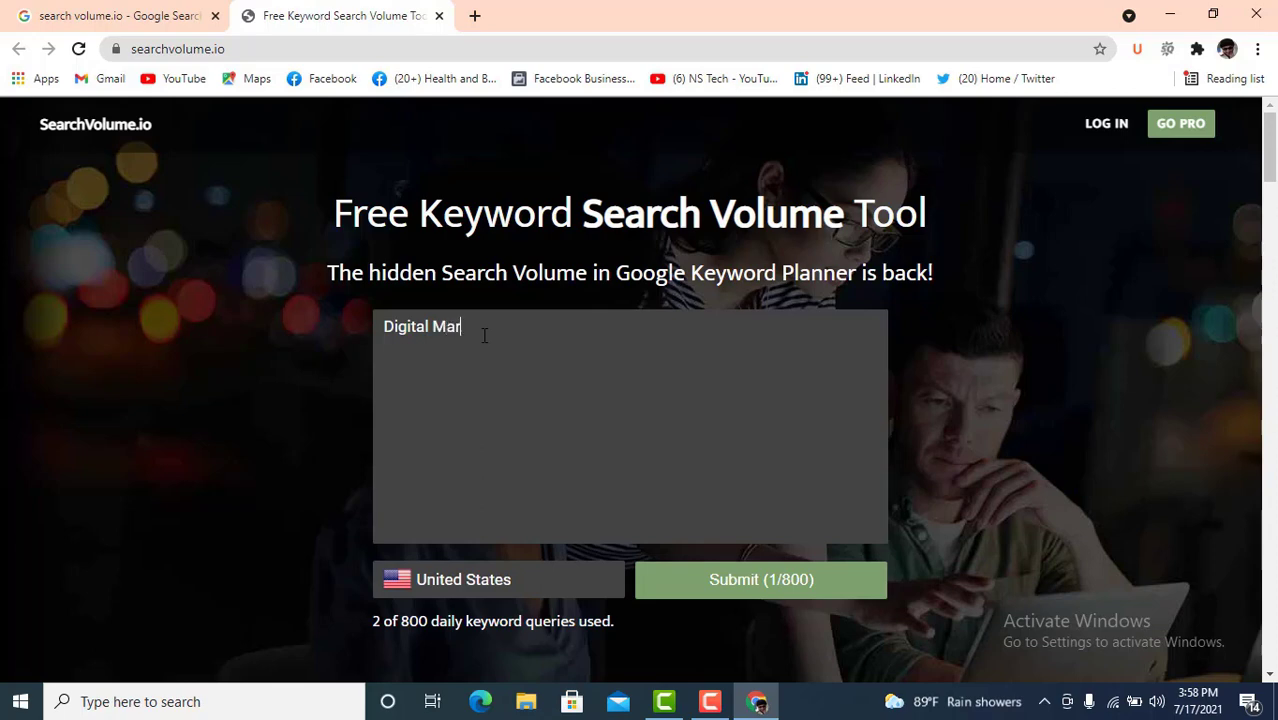
type("keting")
key("Return")
type("Digital")
type("m")
type("Marketi")
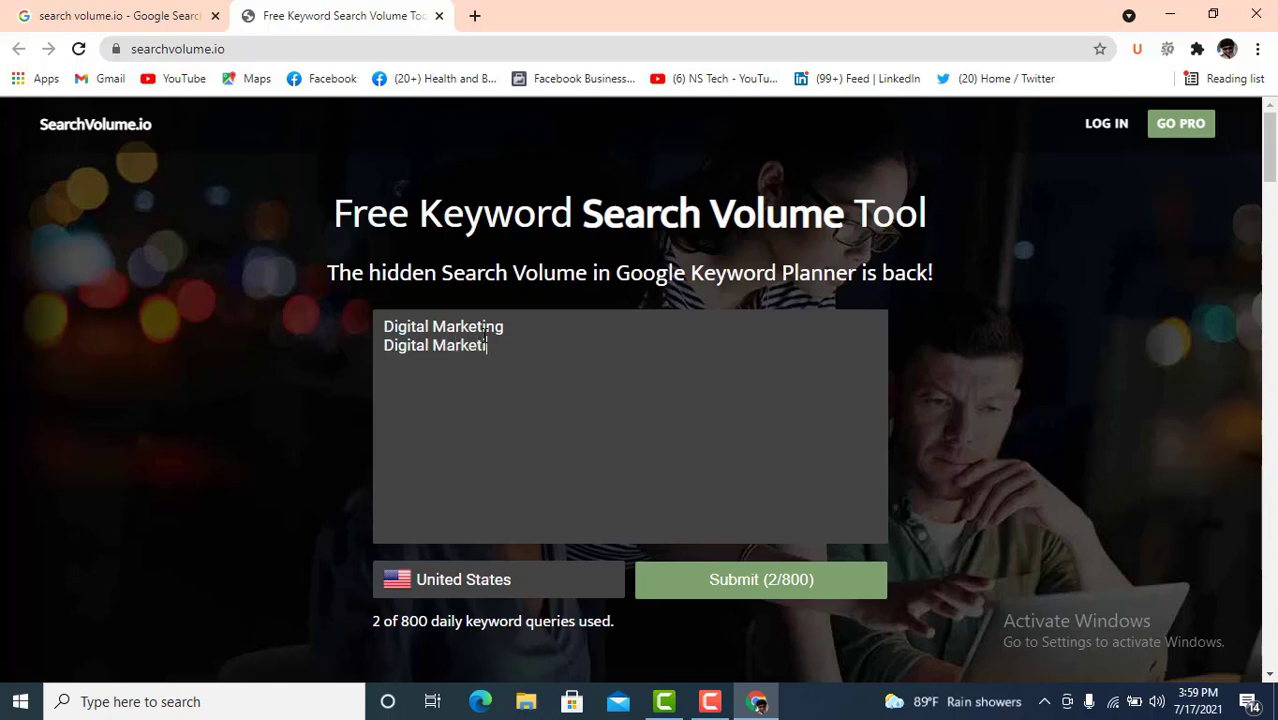
type("ngAgency")
left_click_drag(526, 324, 384, 326)
left_click_drag(558, 343, 395, 347)
scroll(480, 420, "down", 1)
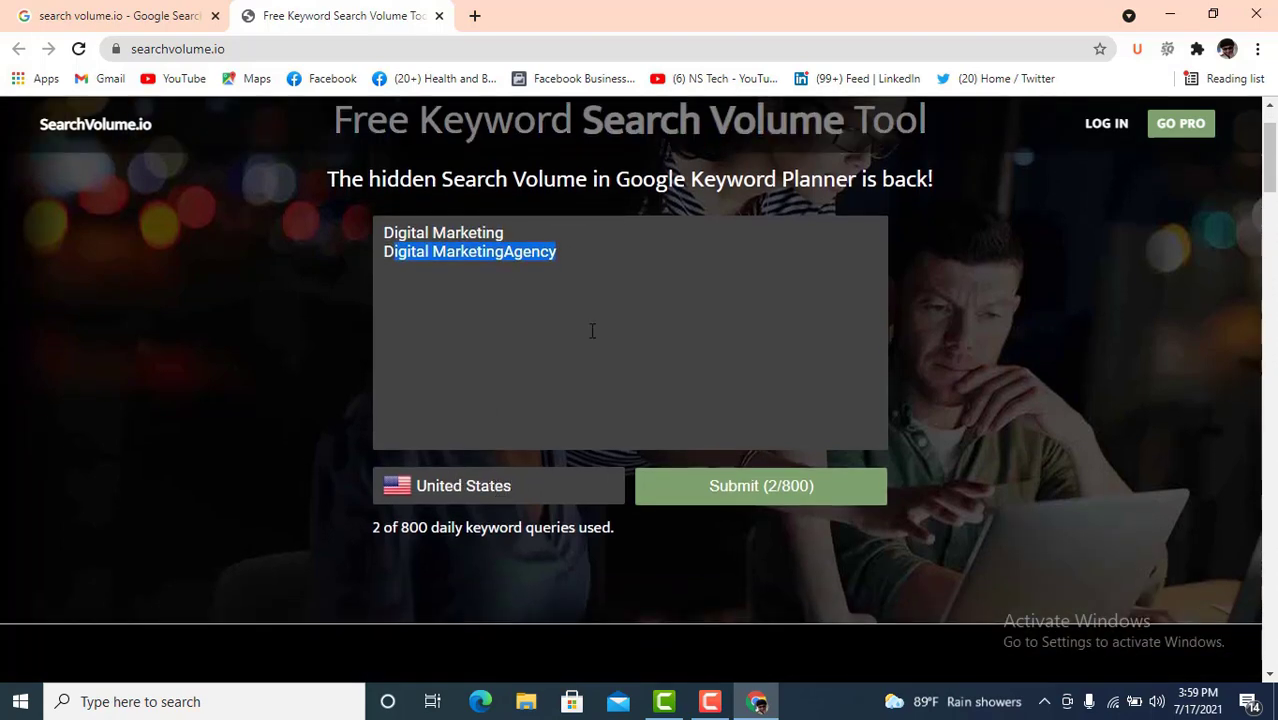
- Keep United States as the target country
left_click(476, 490)
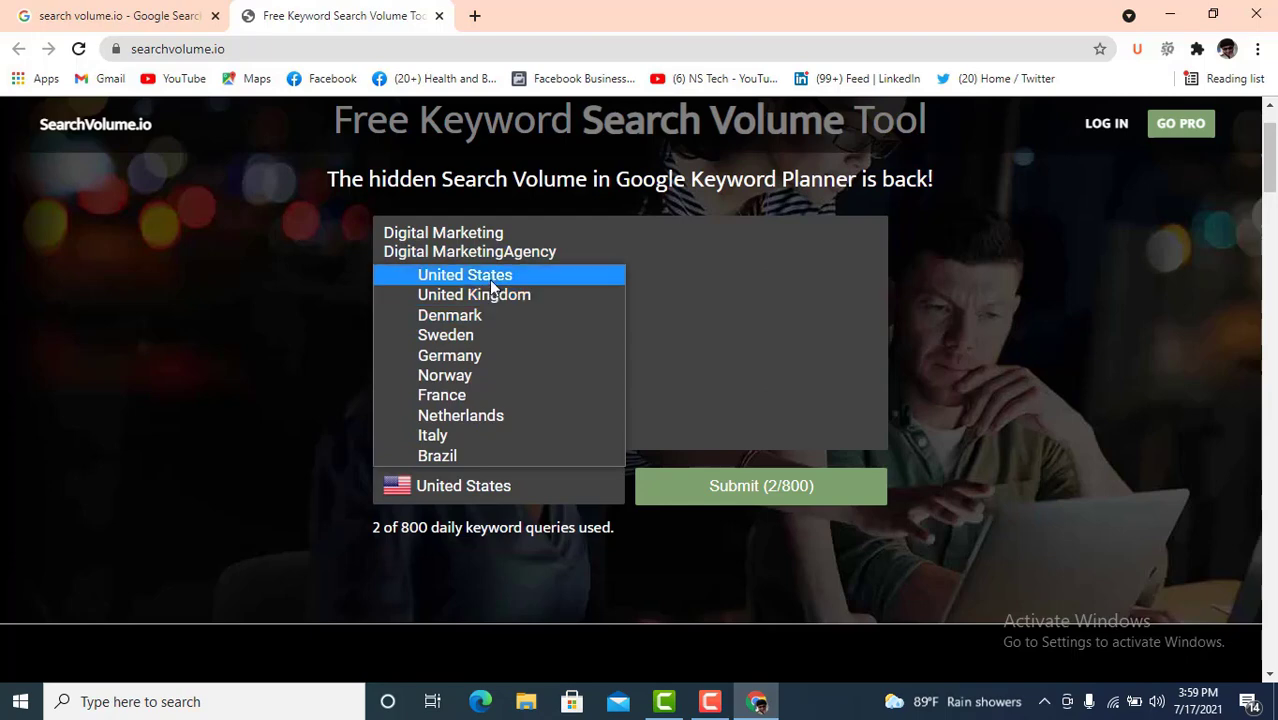
left_click(472, 485)
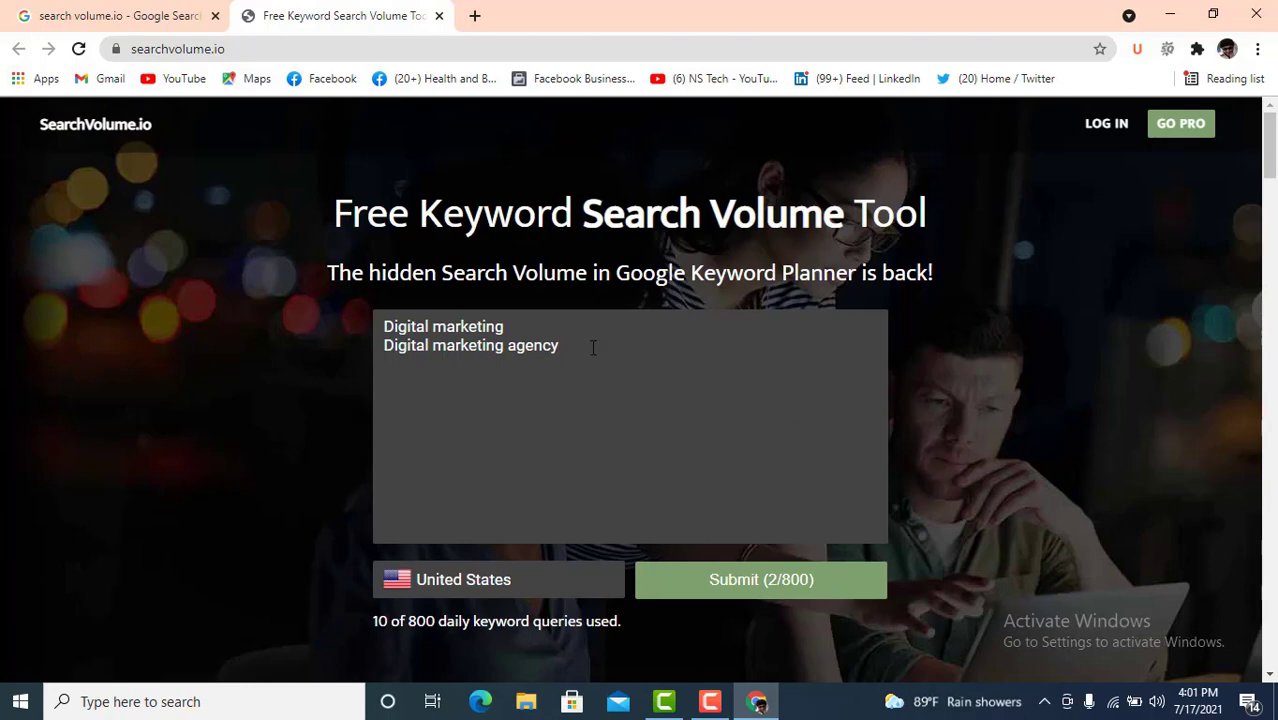
scroll(673, 452, "down", 1)
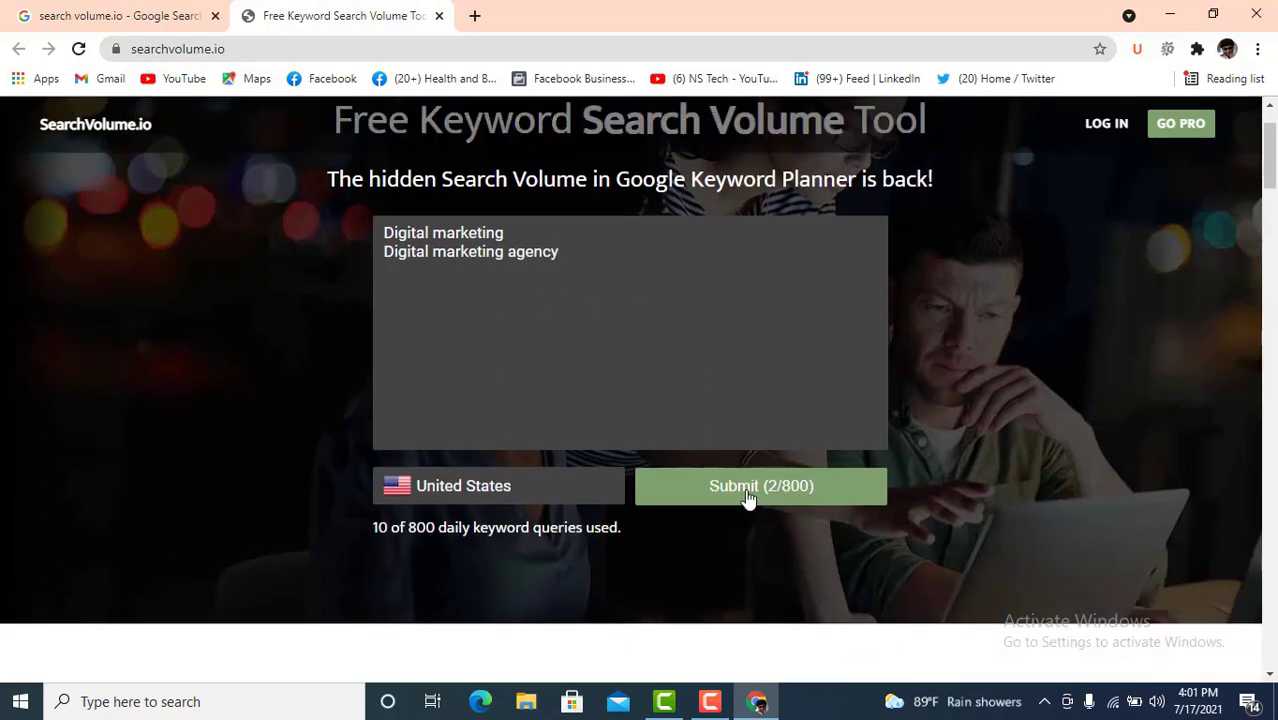
- Submit both keywords and read the volumes: 18,100 for digital marketing, 3,600 for digital marketing agency
left_click(755, 490)
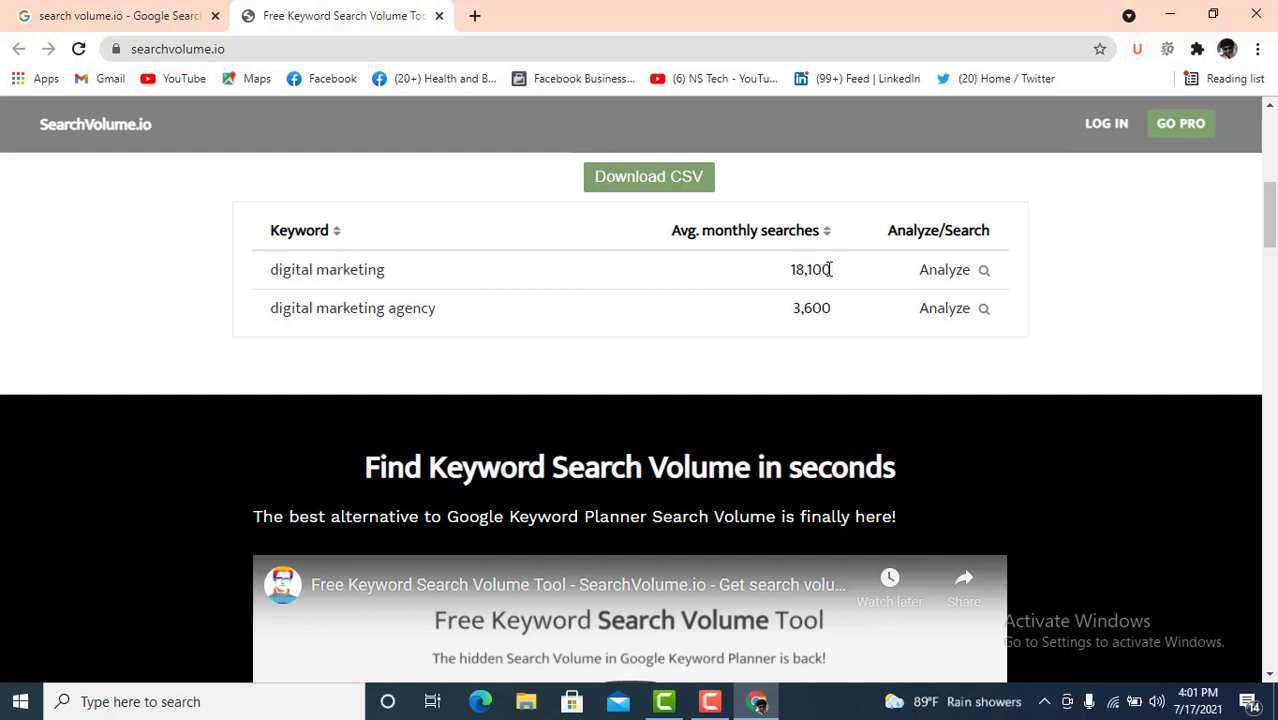
left_click_drag(834, 270, 791, 276)
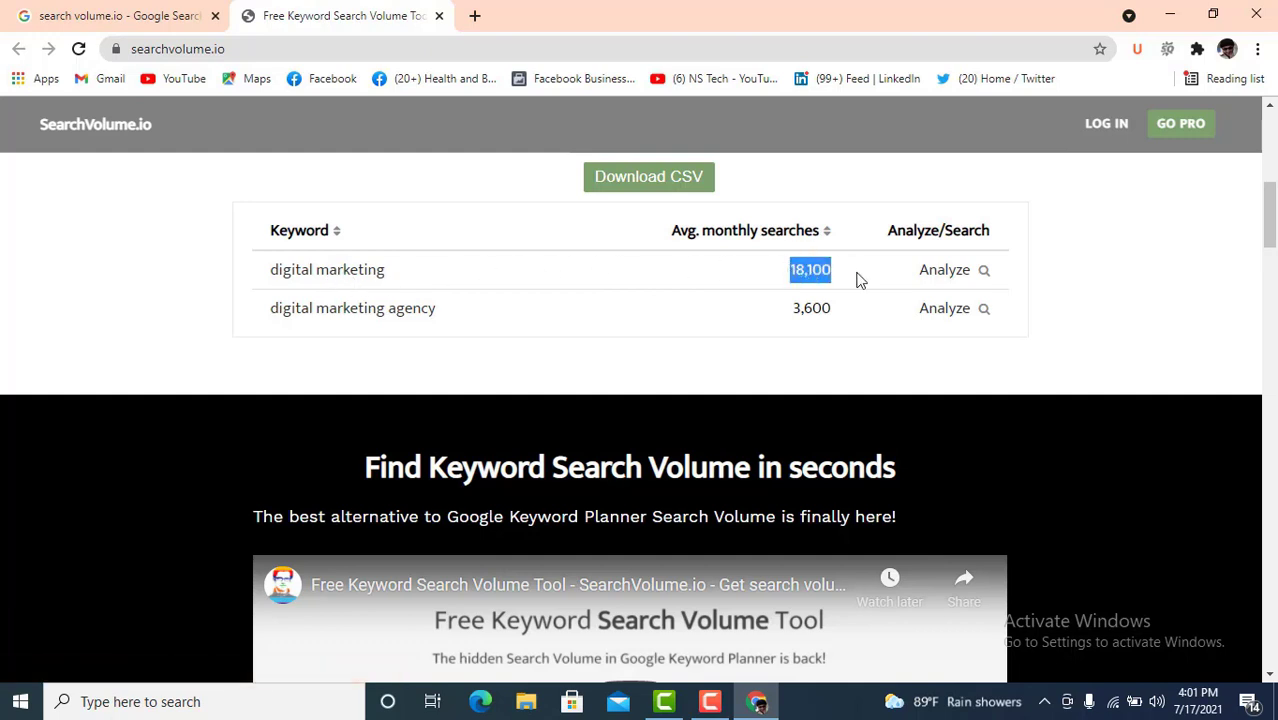
left_click_drag(476, 313, 328, 307)
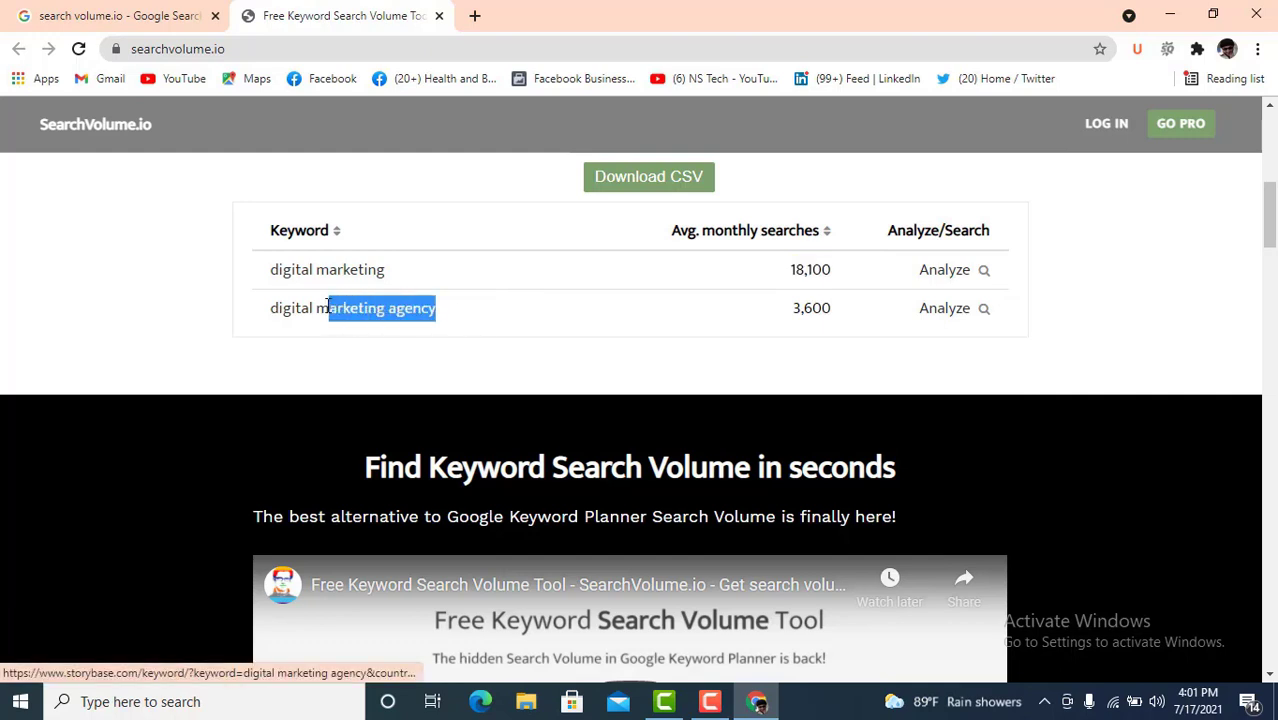
left_click_drag(789, 314, 832, 309)
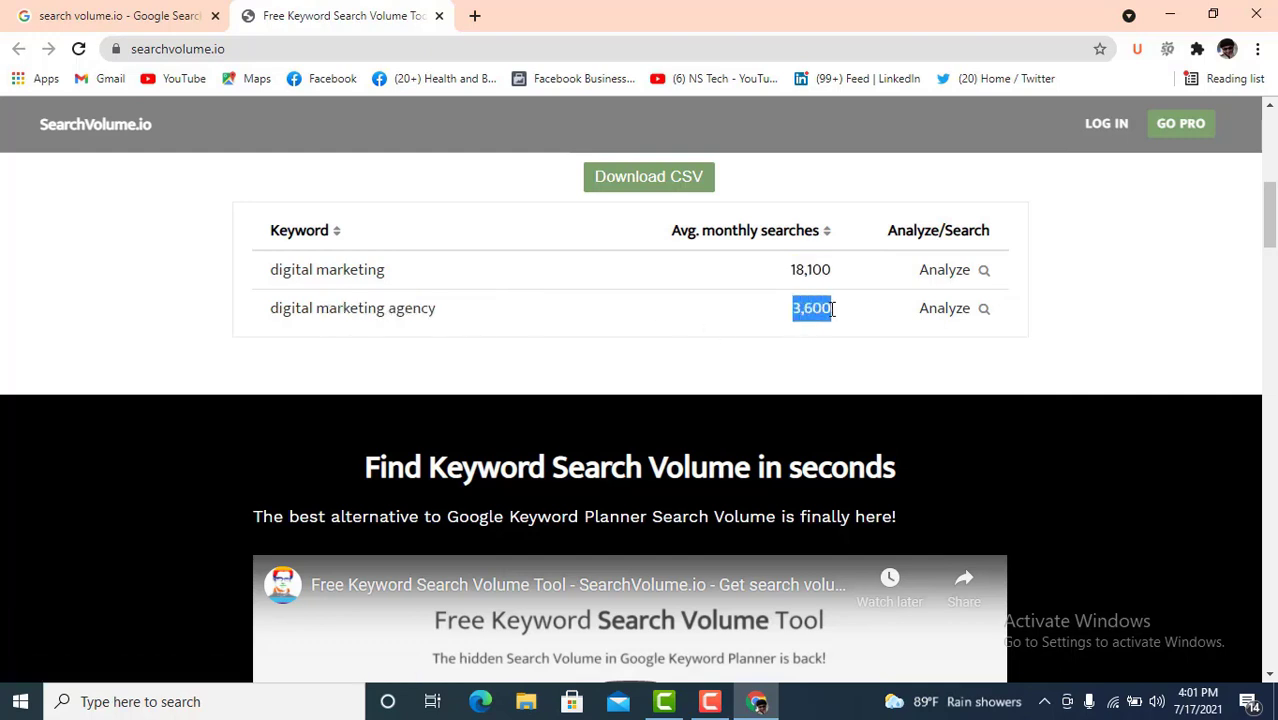
scroll(828, 308, "up", 1)
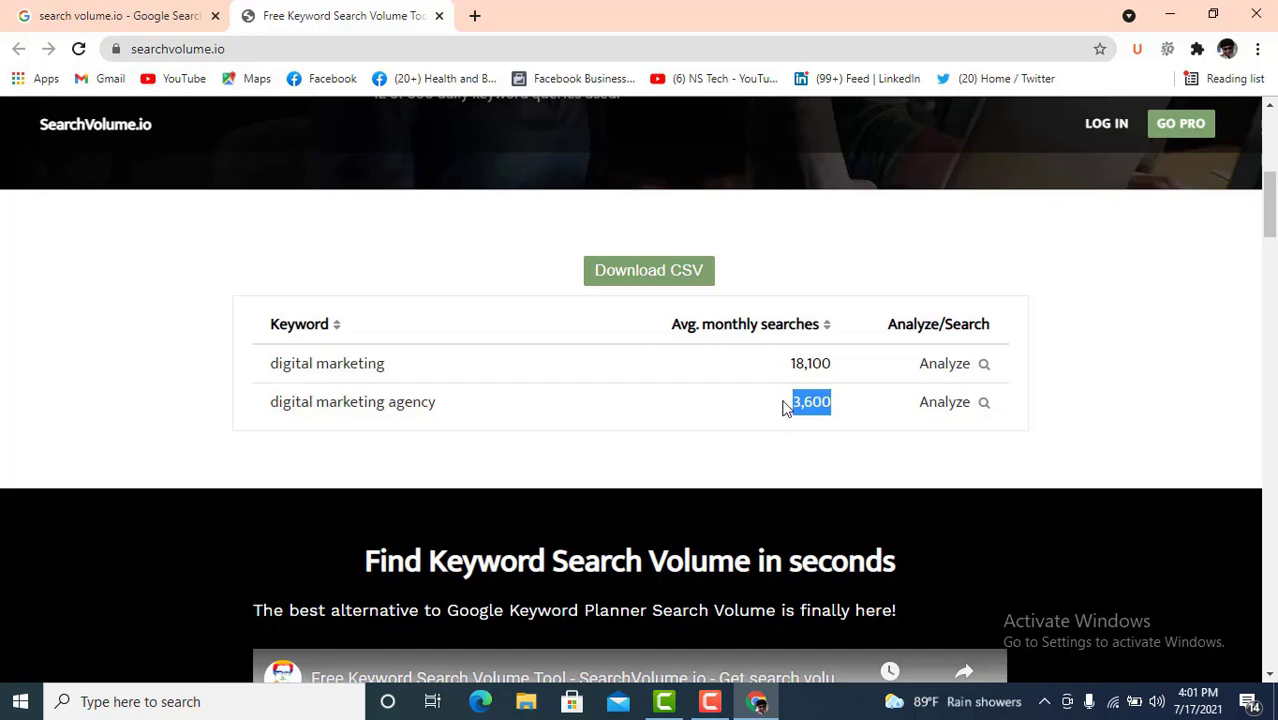
scroll(445, 274, "up", 1)
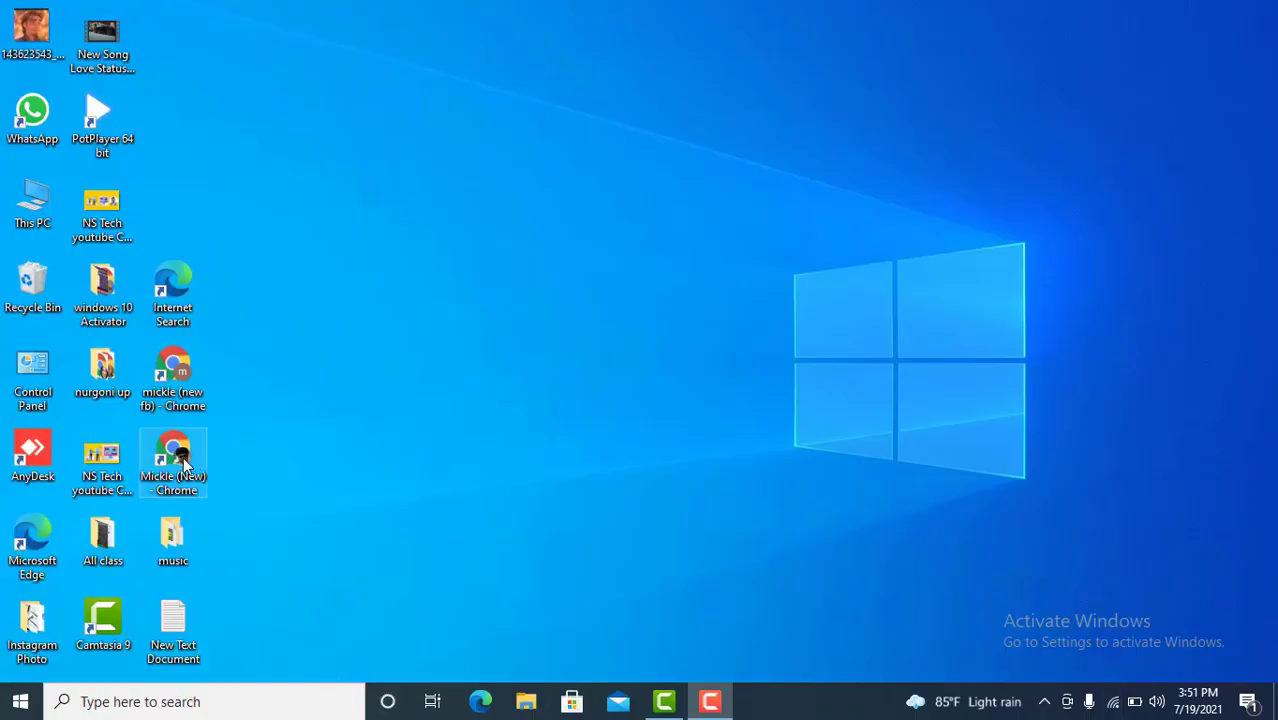
- Launch Chrome, Google 'serpstat keyword research', and open the Serpstat result in a new tab
double_click(182, 462)
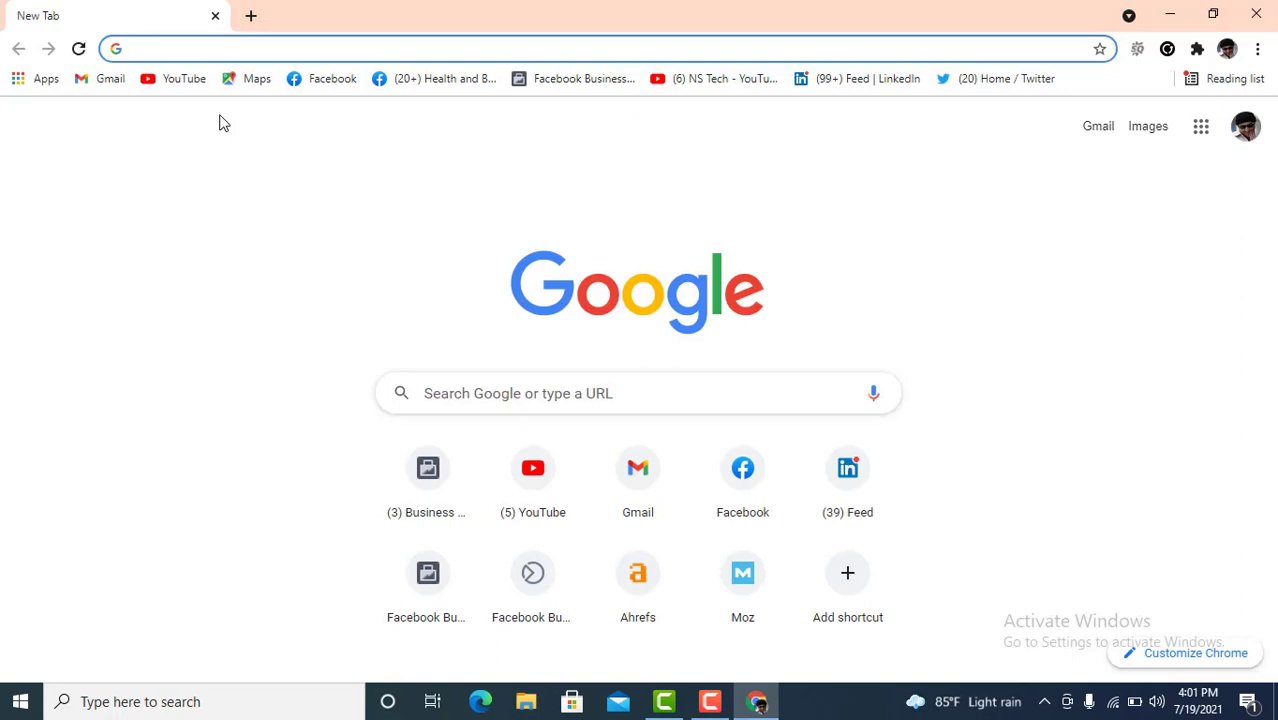
type("ser")
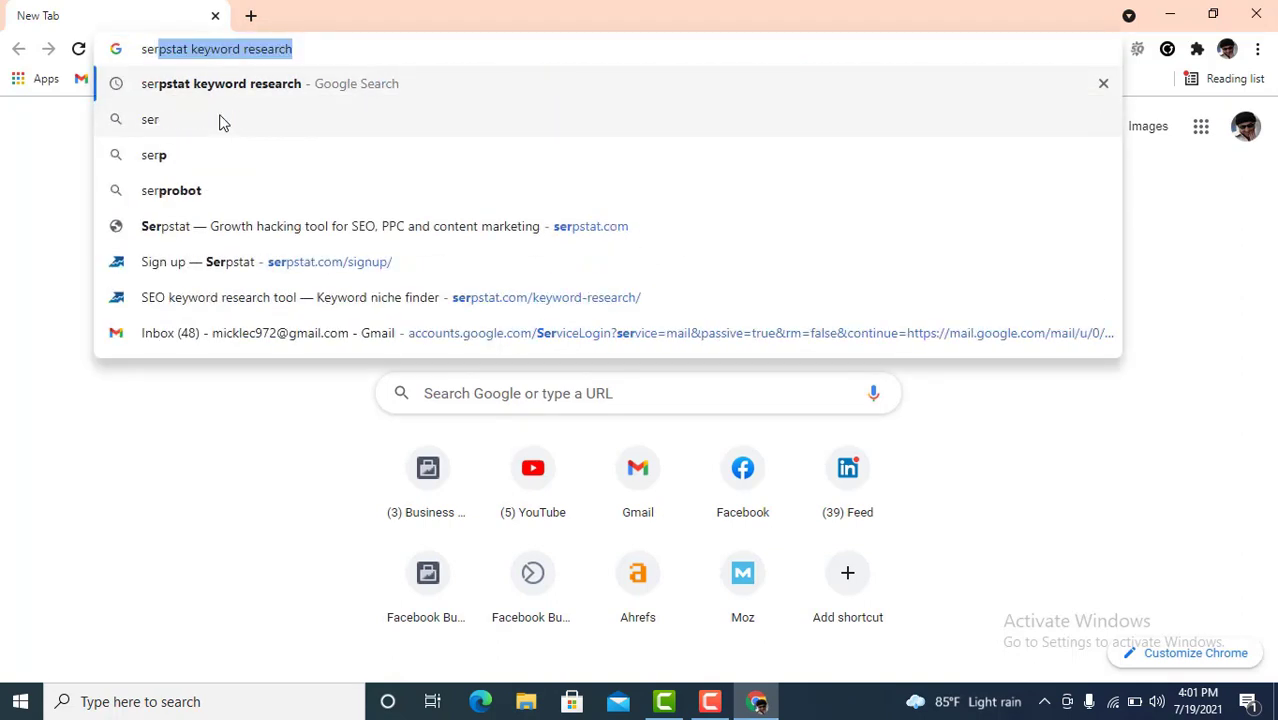
type("pstat")
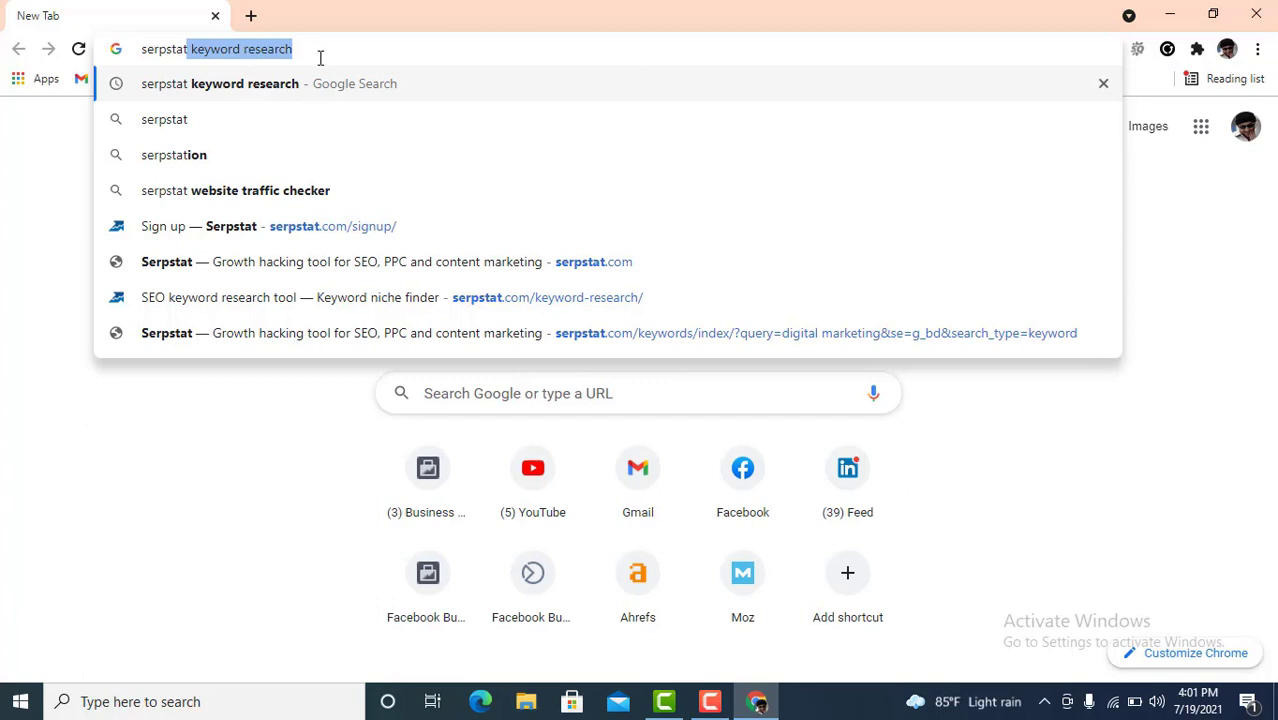
key("Return")
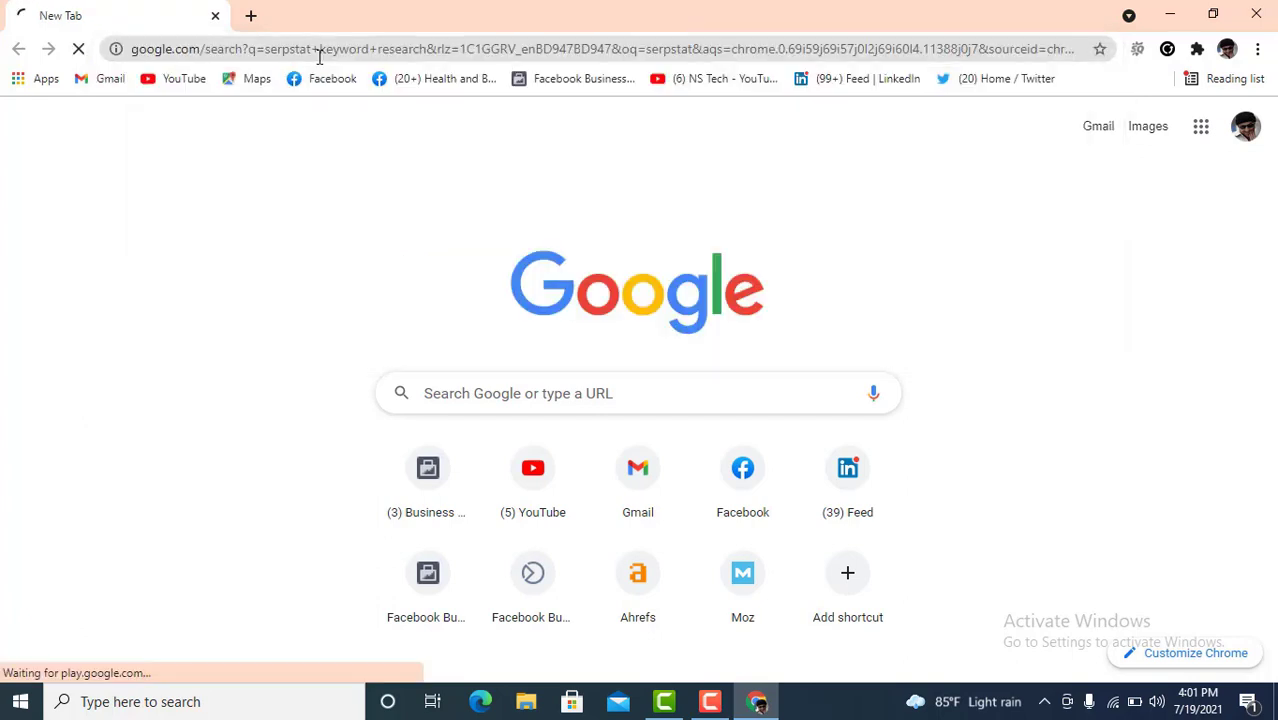
left_click(322, 305)
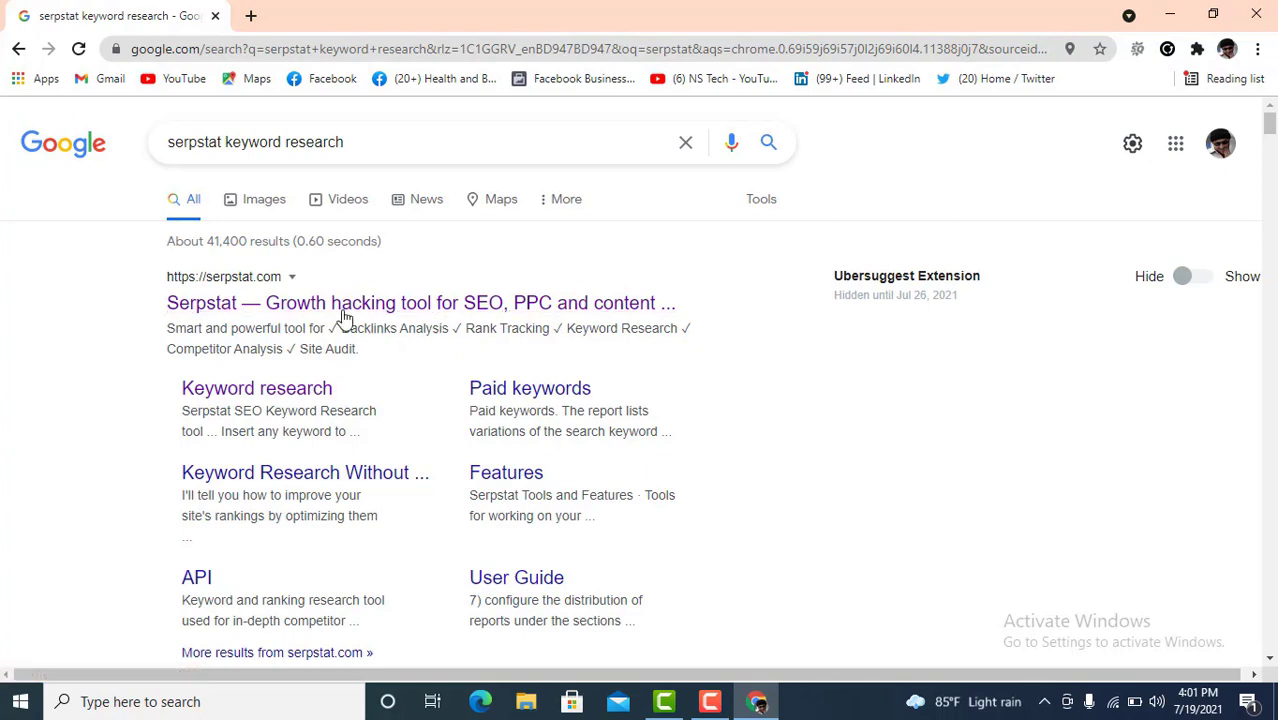
right_click(312, 308)
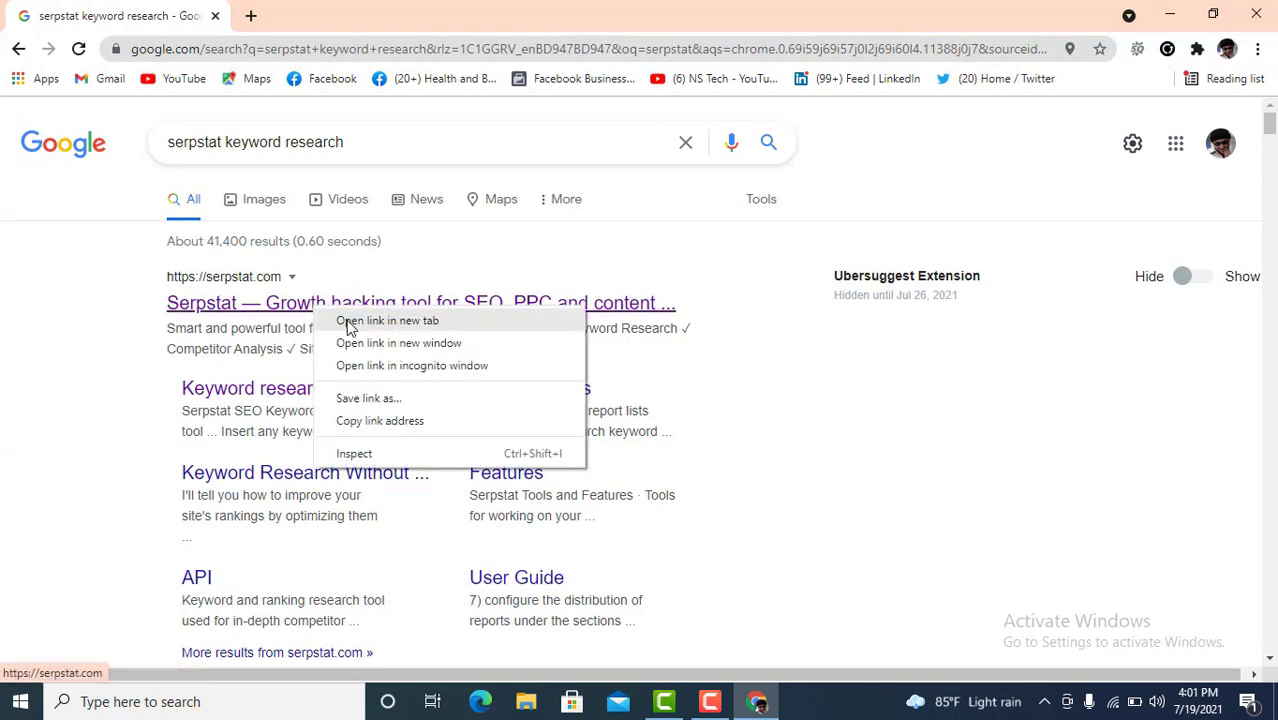
left_click(343, 325)
left_click(303, 18)
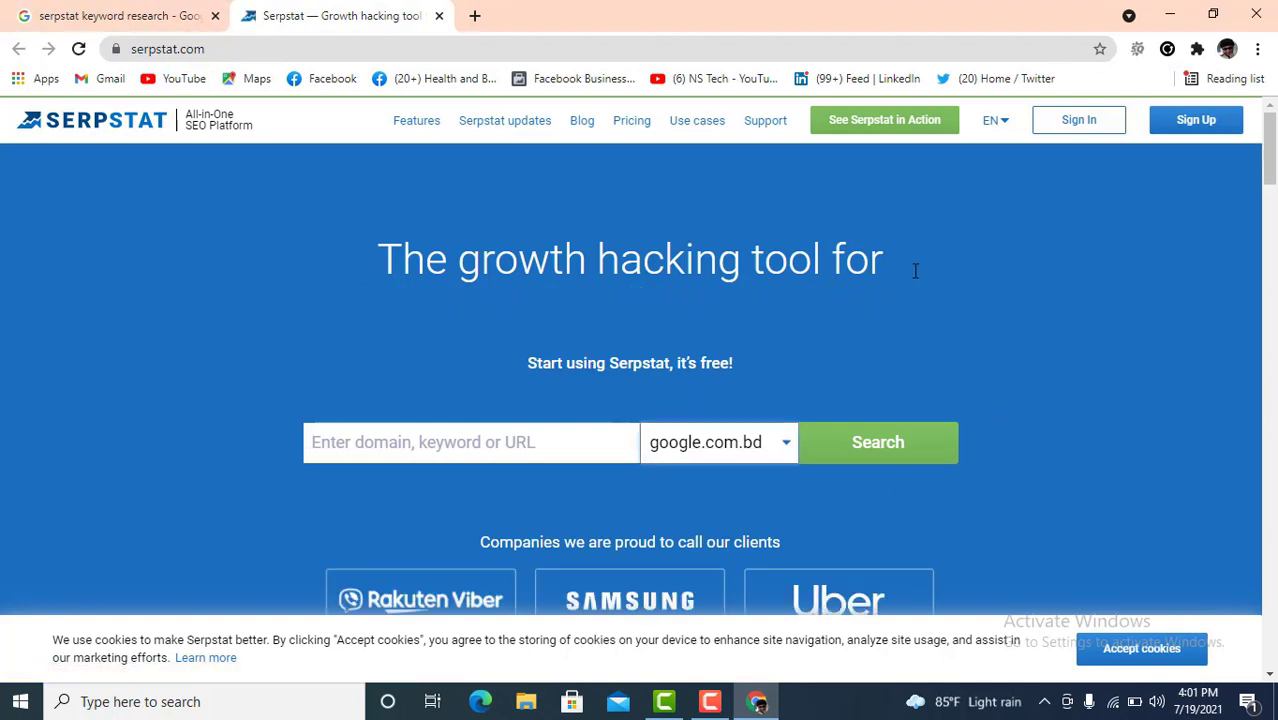
- Sign up to Serpstat with a Google account, close the Google tab, and skip the phone prompt
left_click(1198, 121)
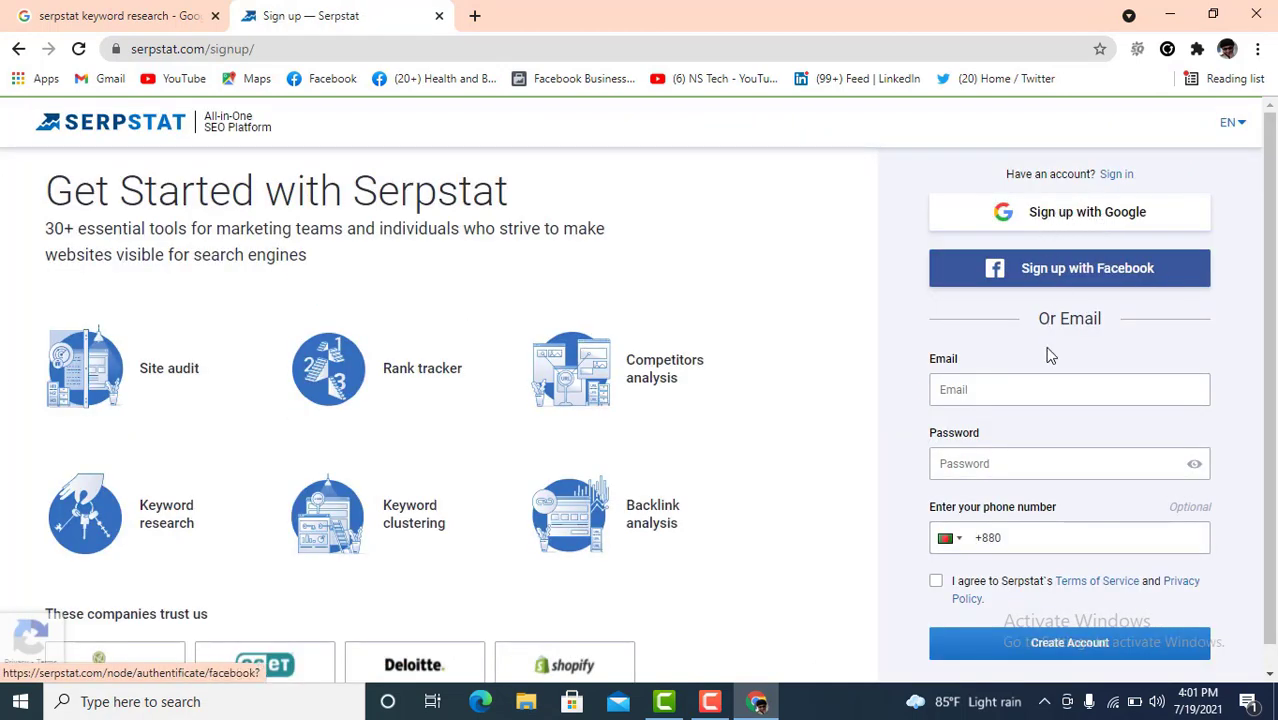
left_click(1097, 221)
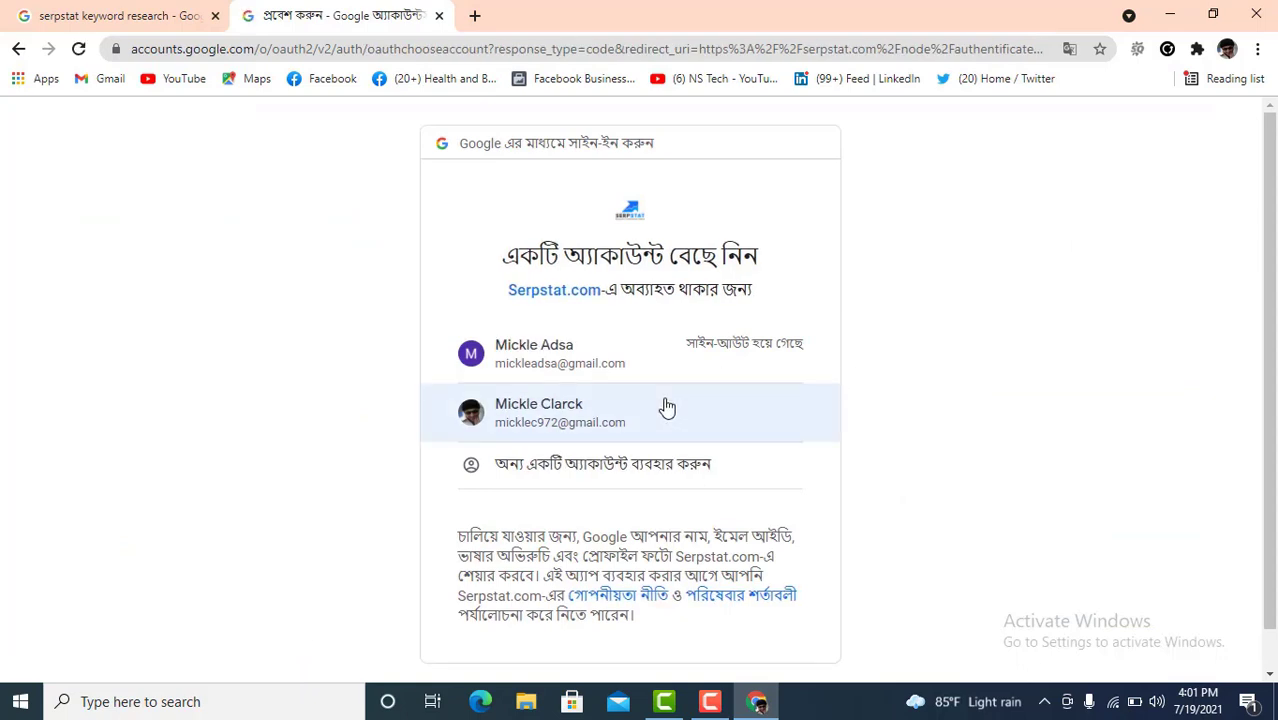
left_click(572, 419)
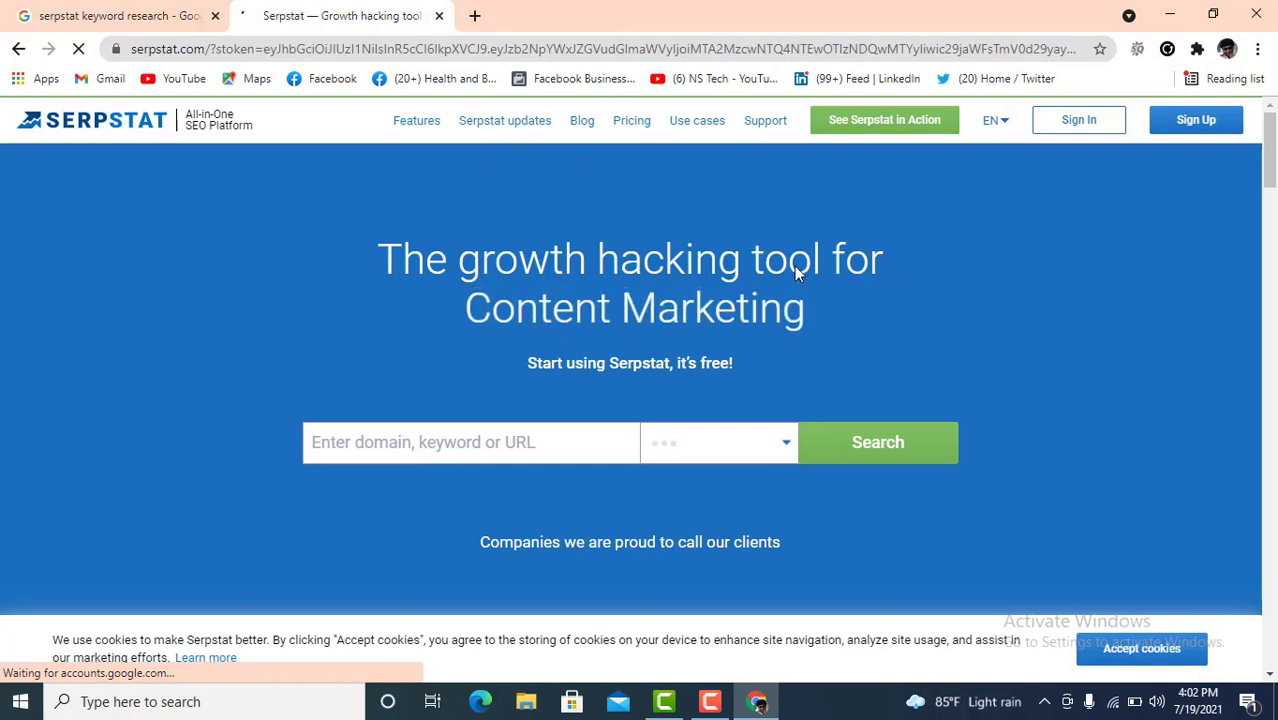
left_click(214, 15)
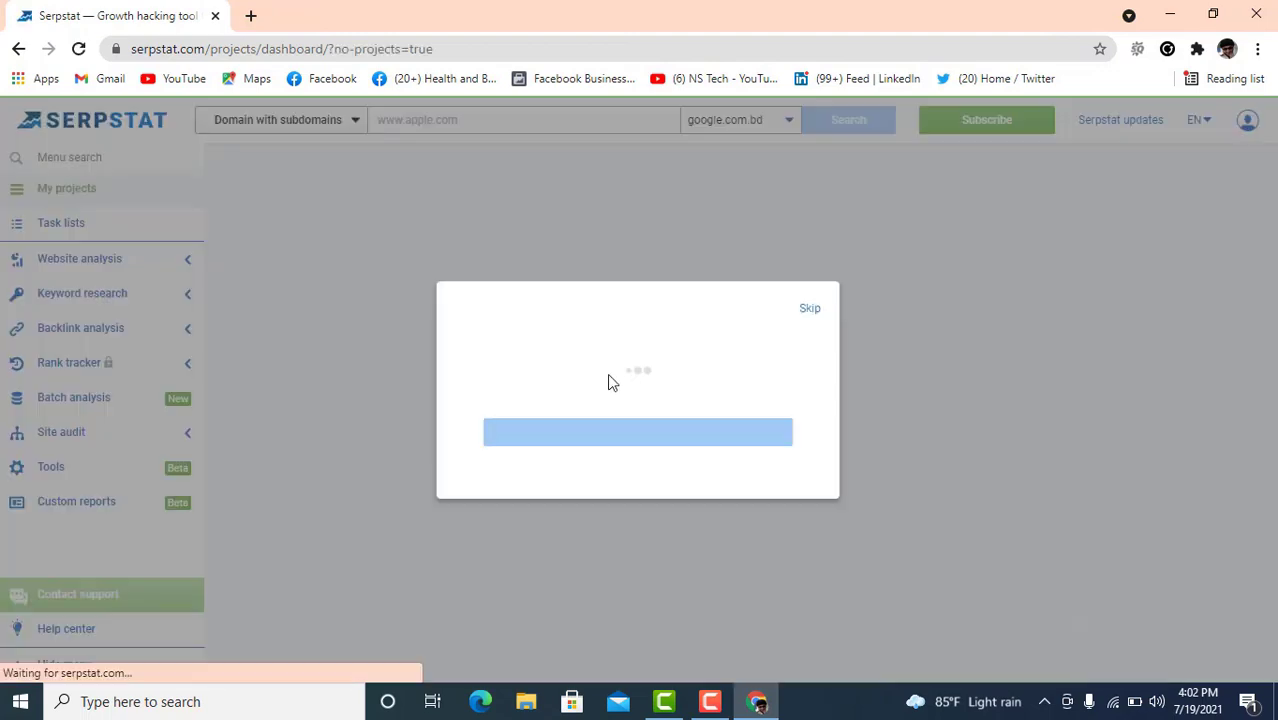
left_click(809, 290)
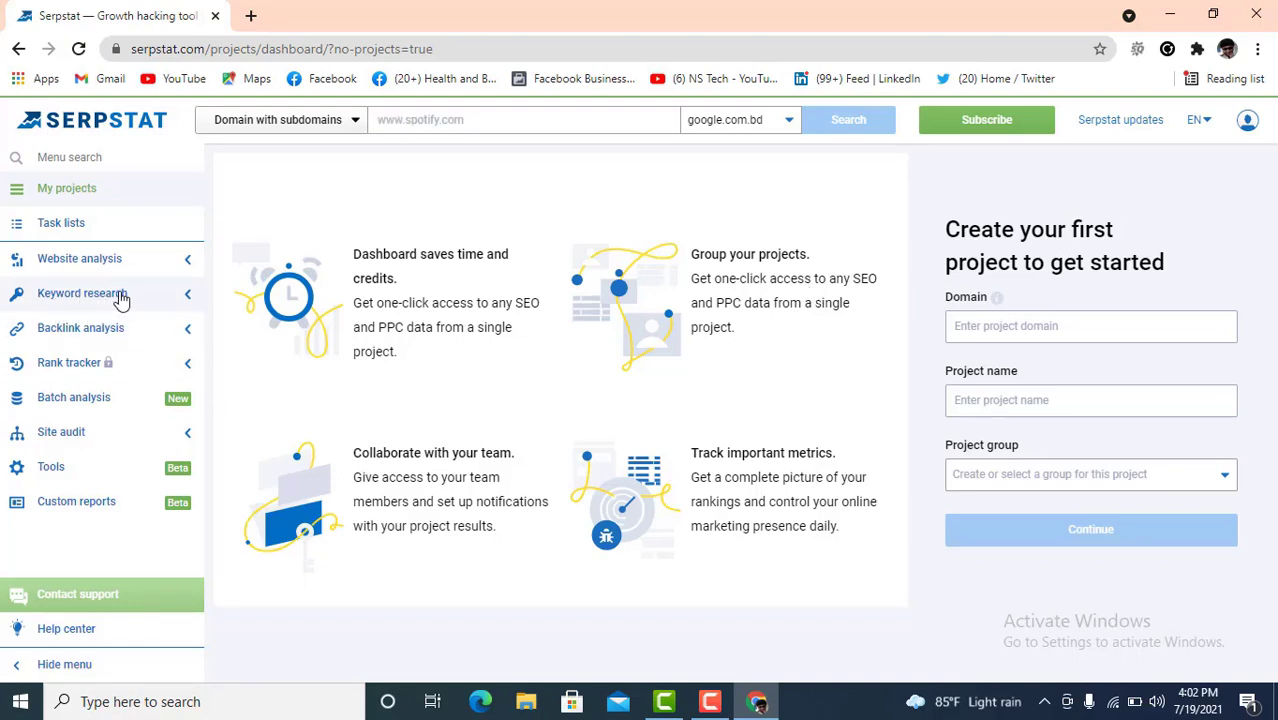
- Go to Serpstat's Keyword research > PPC research > Keywords report and select its keyword search box
left_click(140, 304)
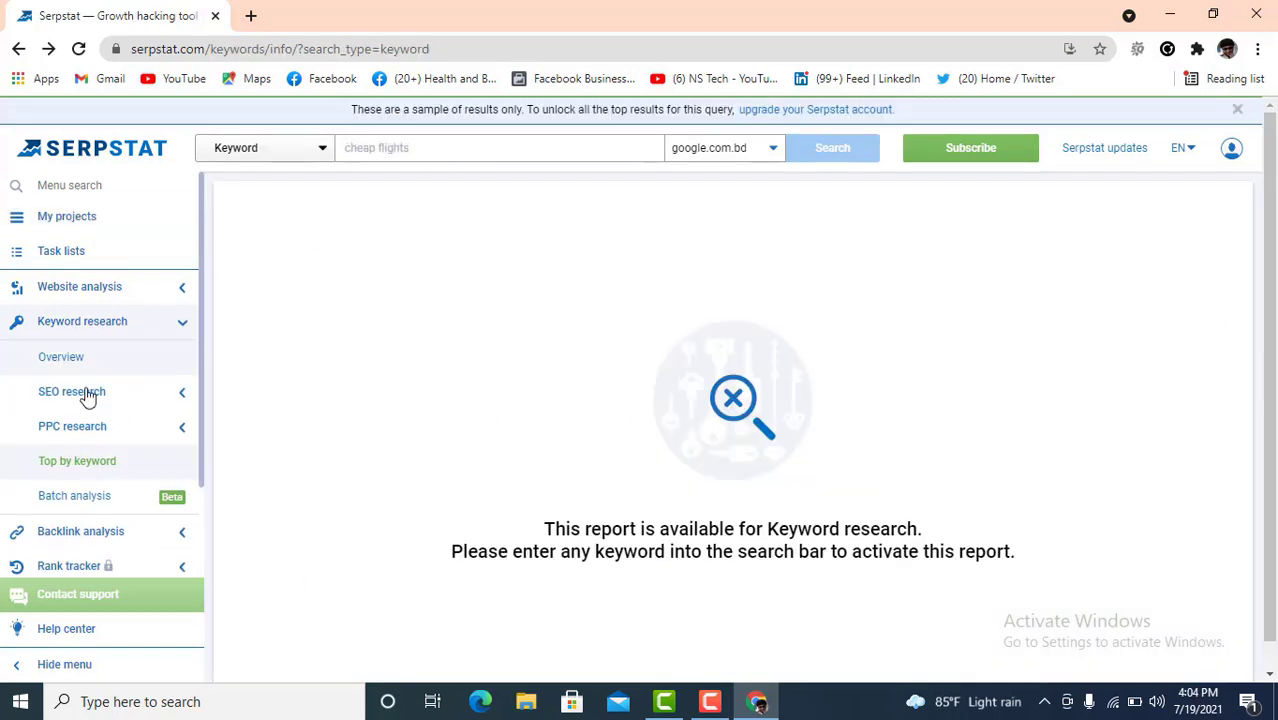
left_click(170, 398)
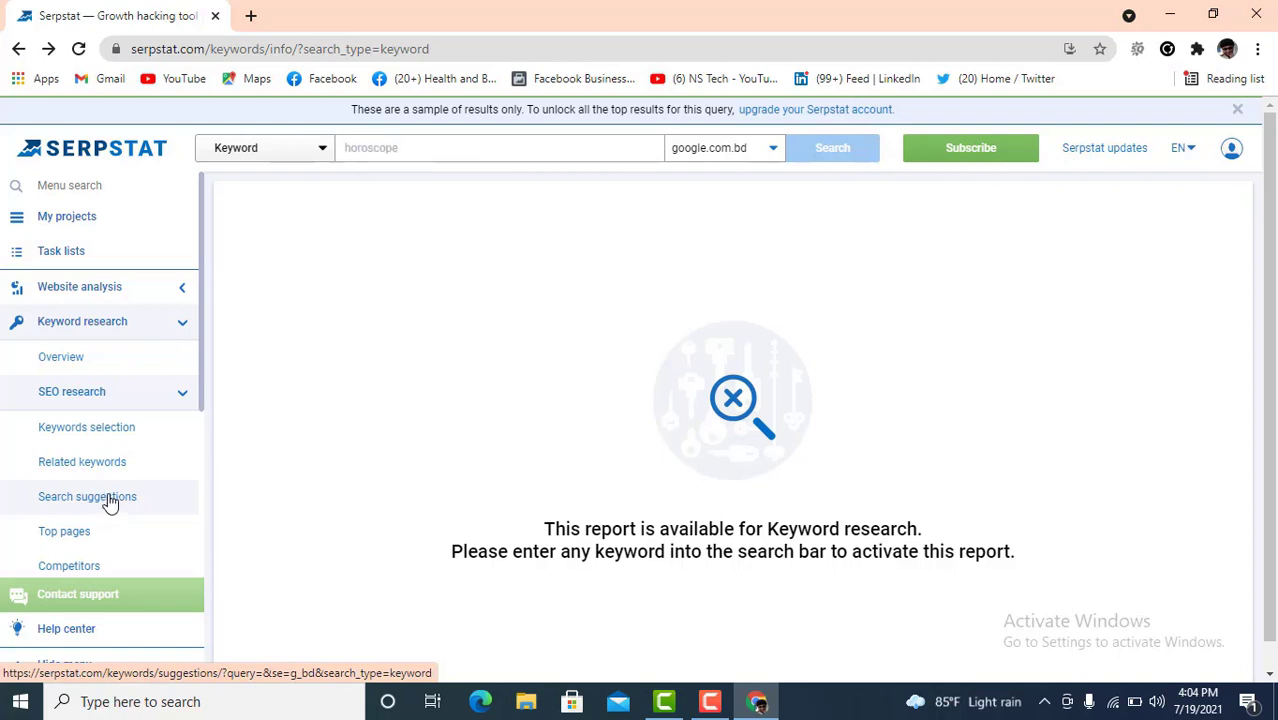
scroll(106, 494, "down", 1)
scroll(105, 480, "down", 1)
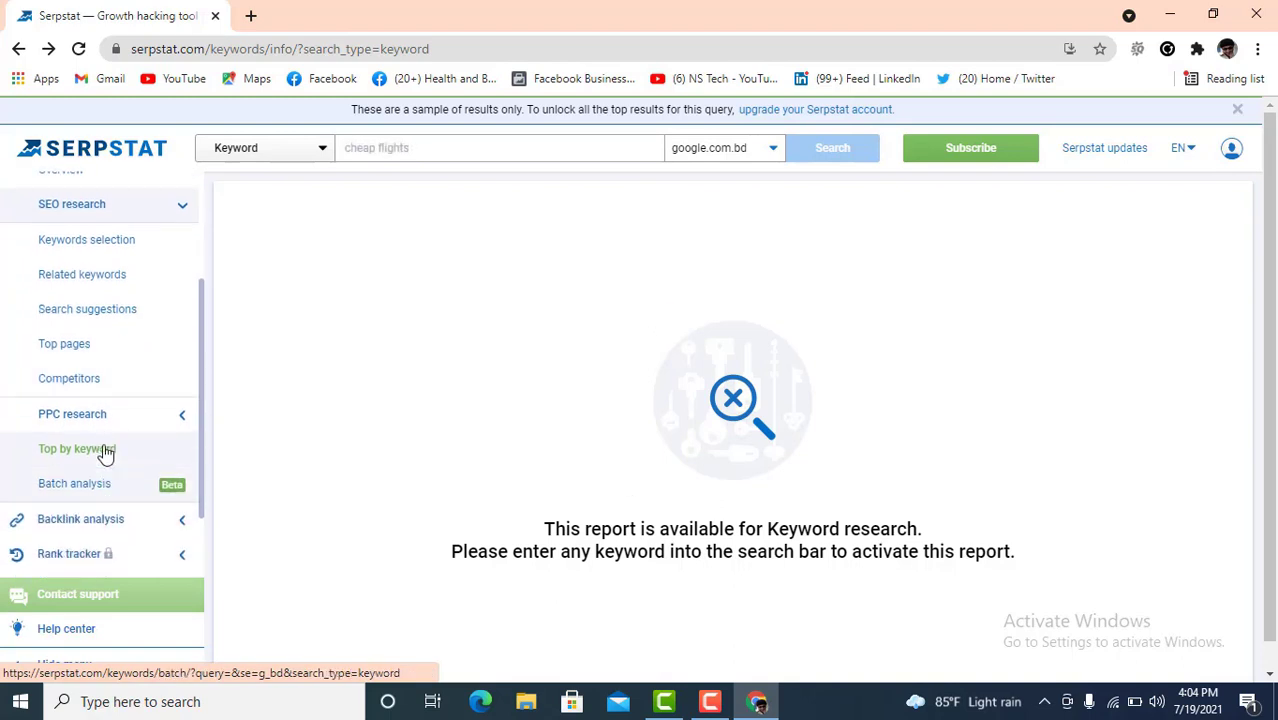
left_click(128, 420)
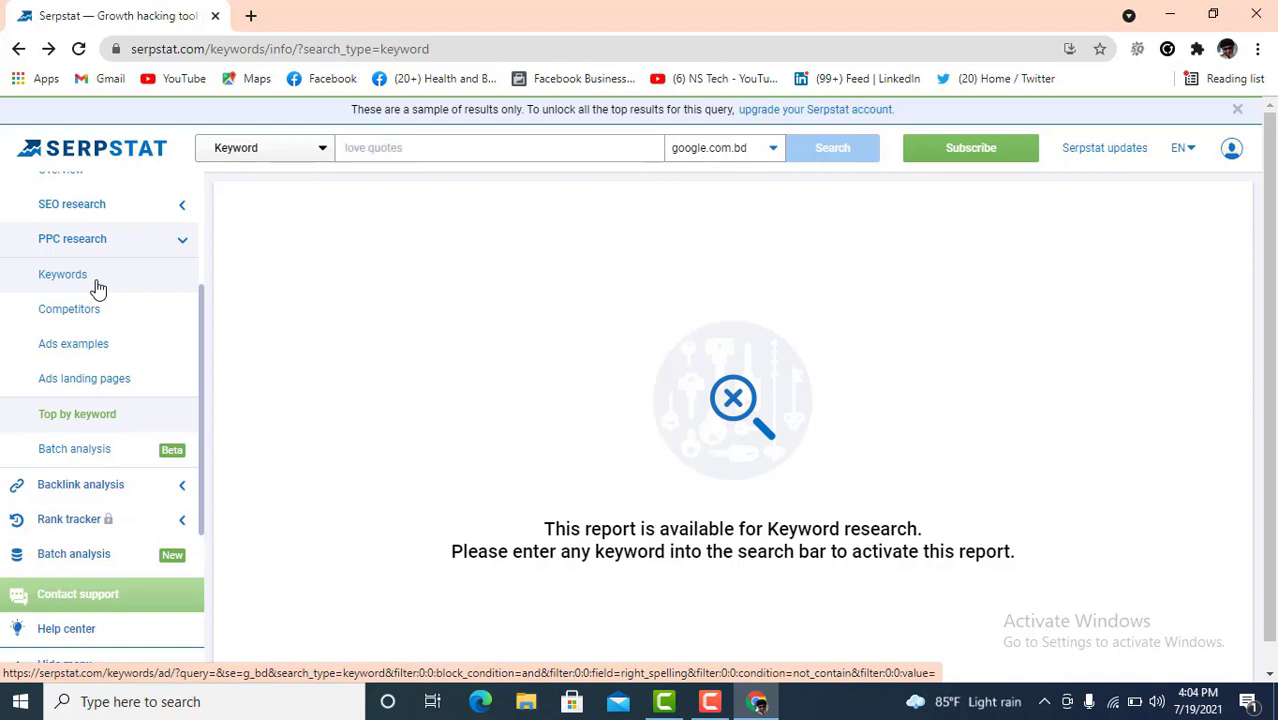
scroll(120, 414, "down", 1)
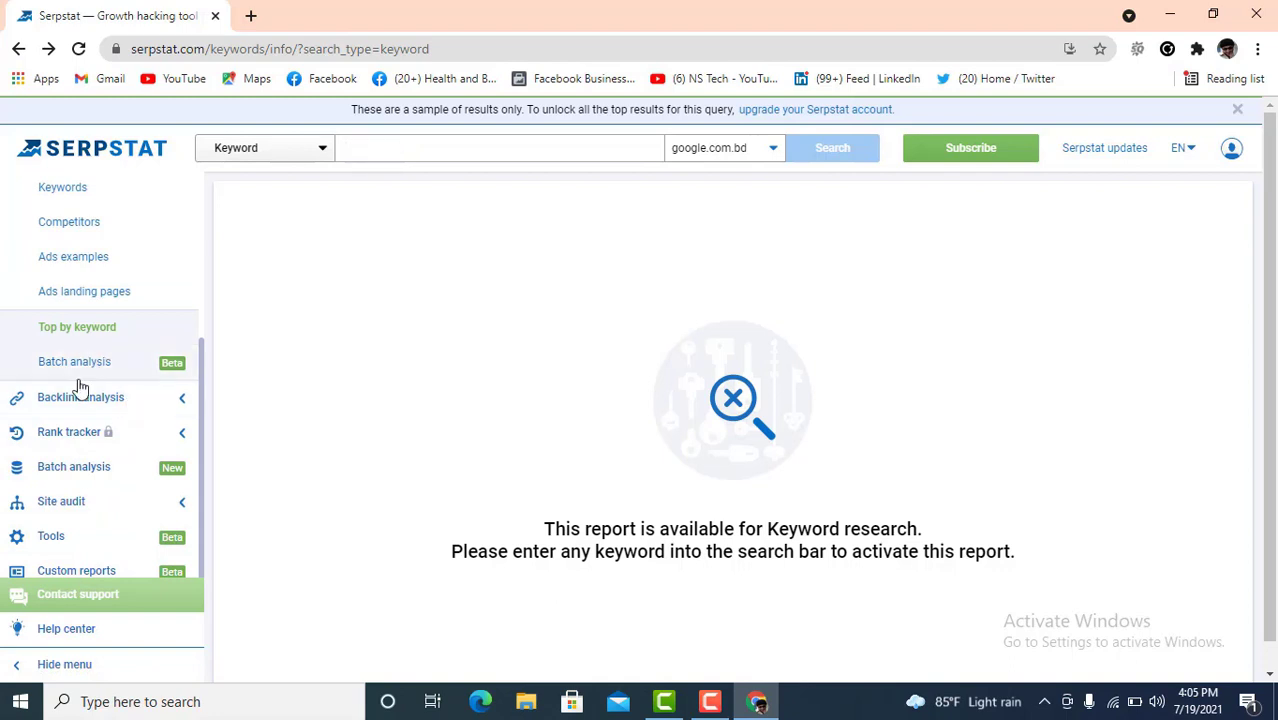
scroll(86, 442, "up", 2)
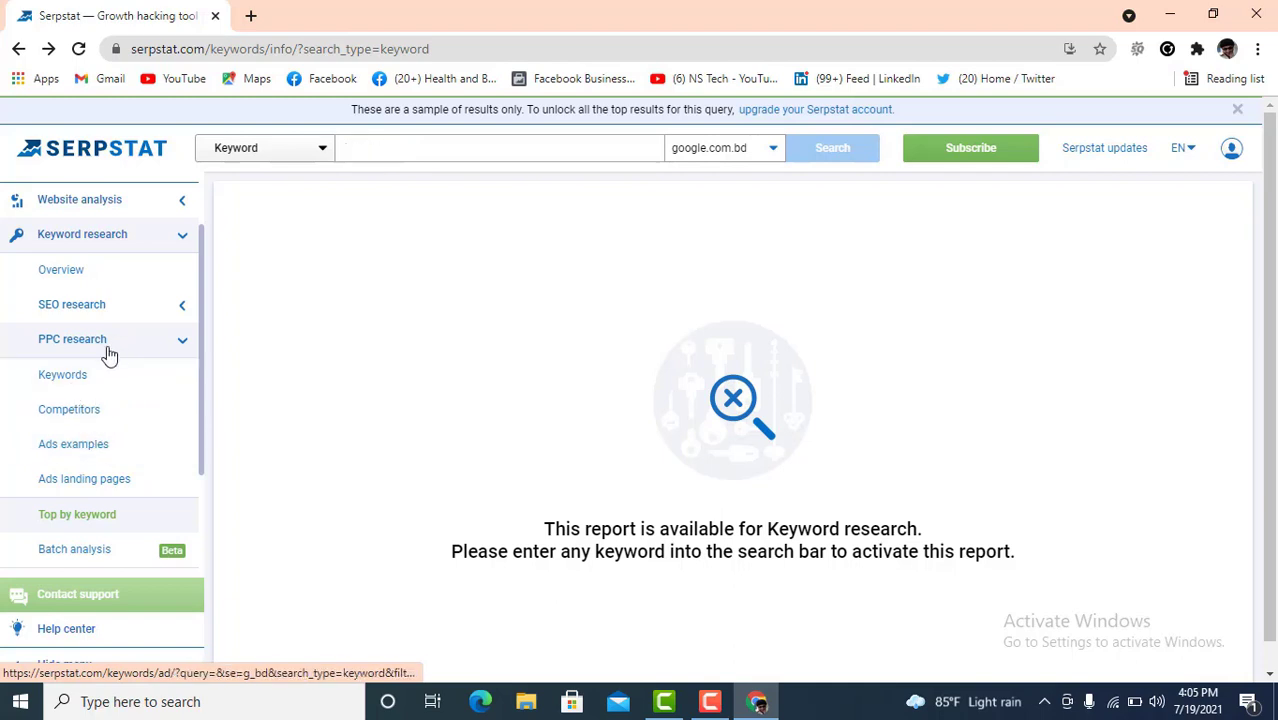
left_click(100, 381)
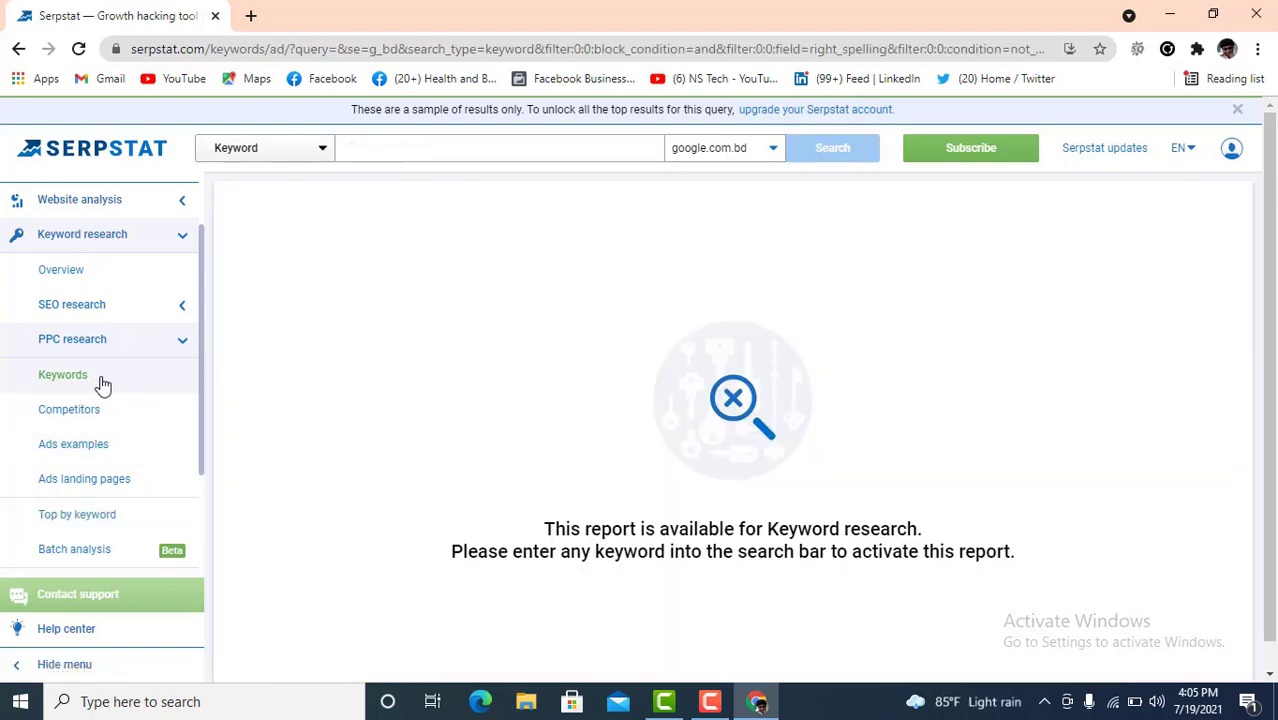
left_click(417, 151)
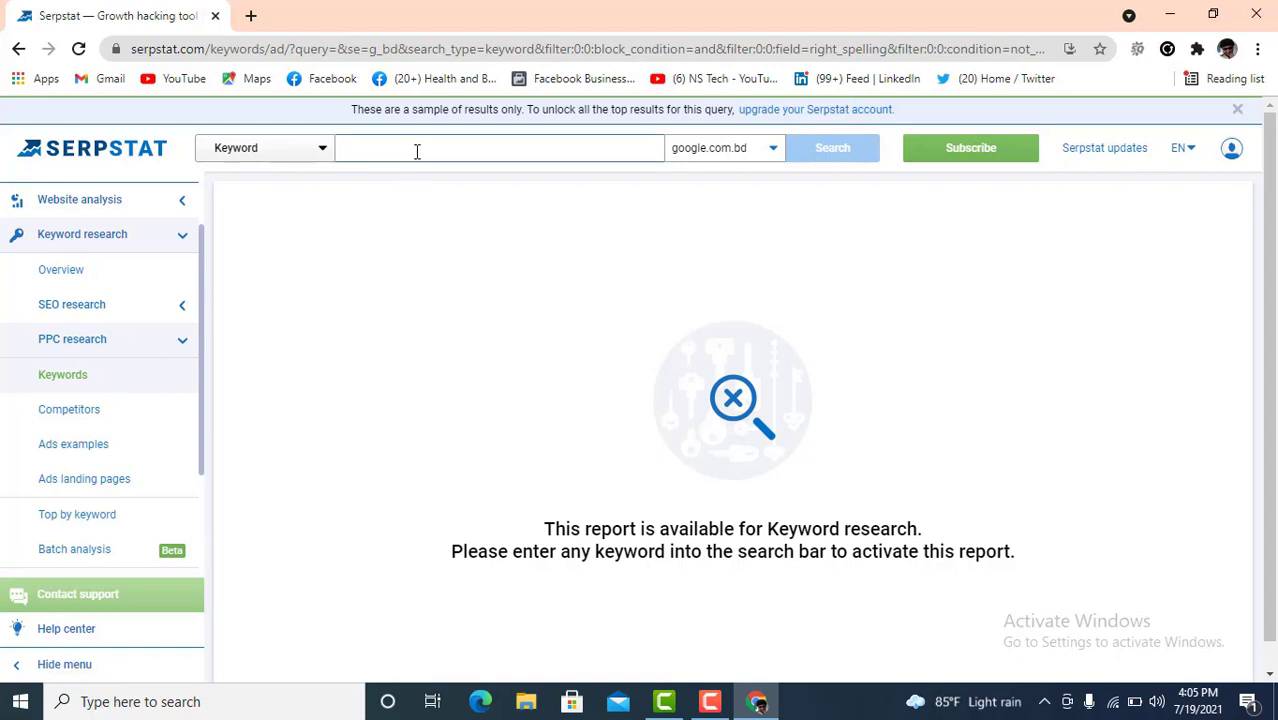
- Run the paid keyword search for the suggested 'digital marketing' keyword
left_click(417, 151)
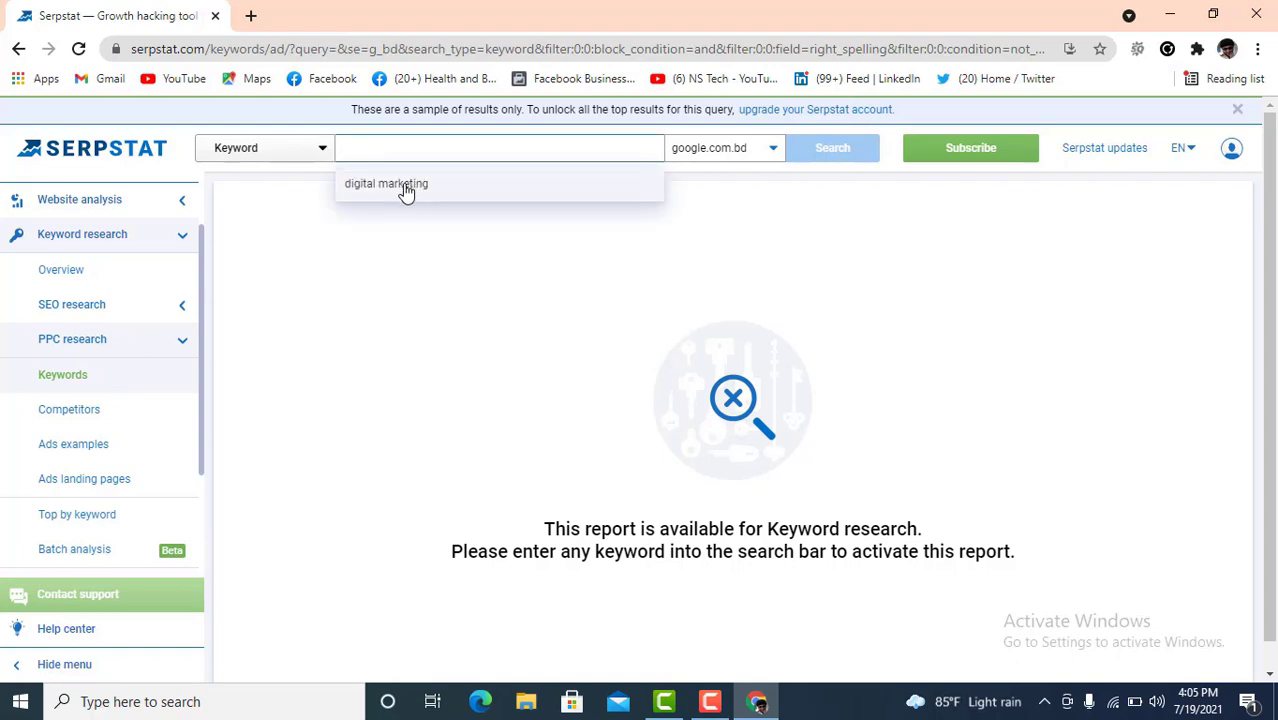
left_click(408, 188)
left_click(833, 152)
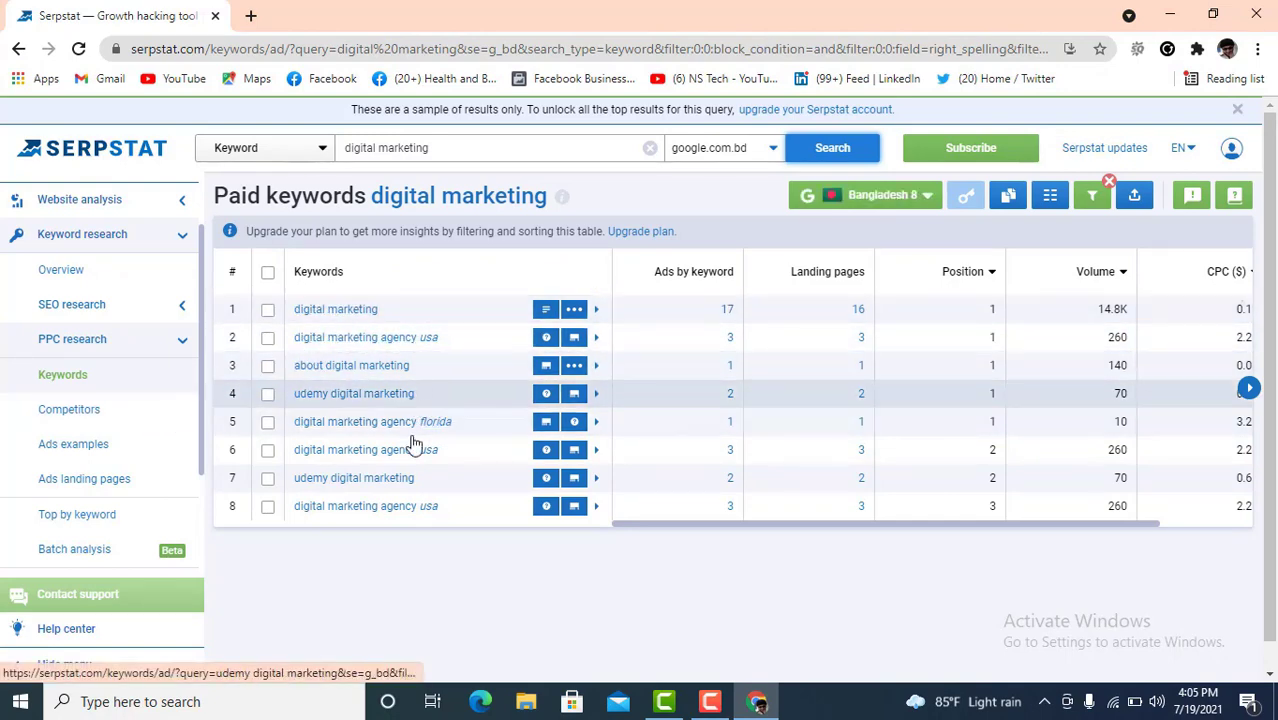
scroll(421, 432, "down", 1)
scroll(421, 432, "up", 1)
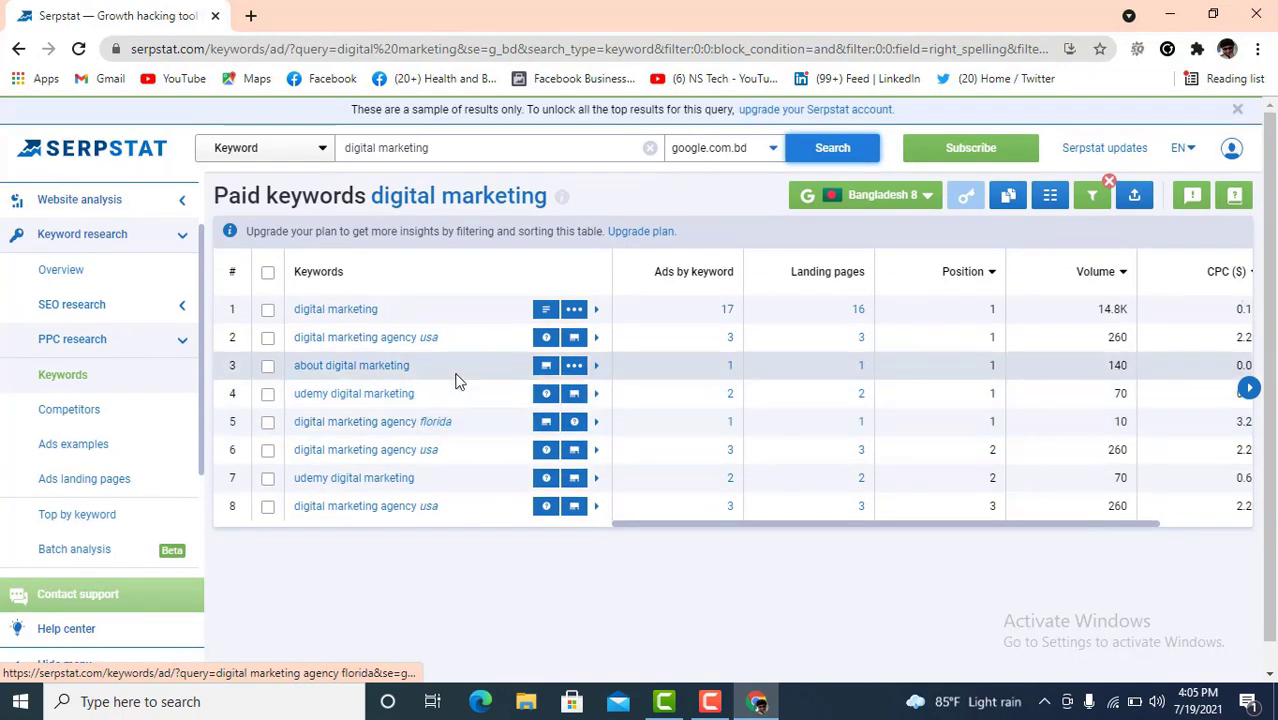
- Switch the paid-keyword results to the USA database, review the table, and open PPC Competitors
left_click(925, 197)
left_click(843, 337)
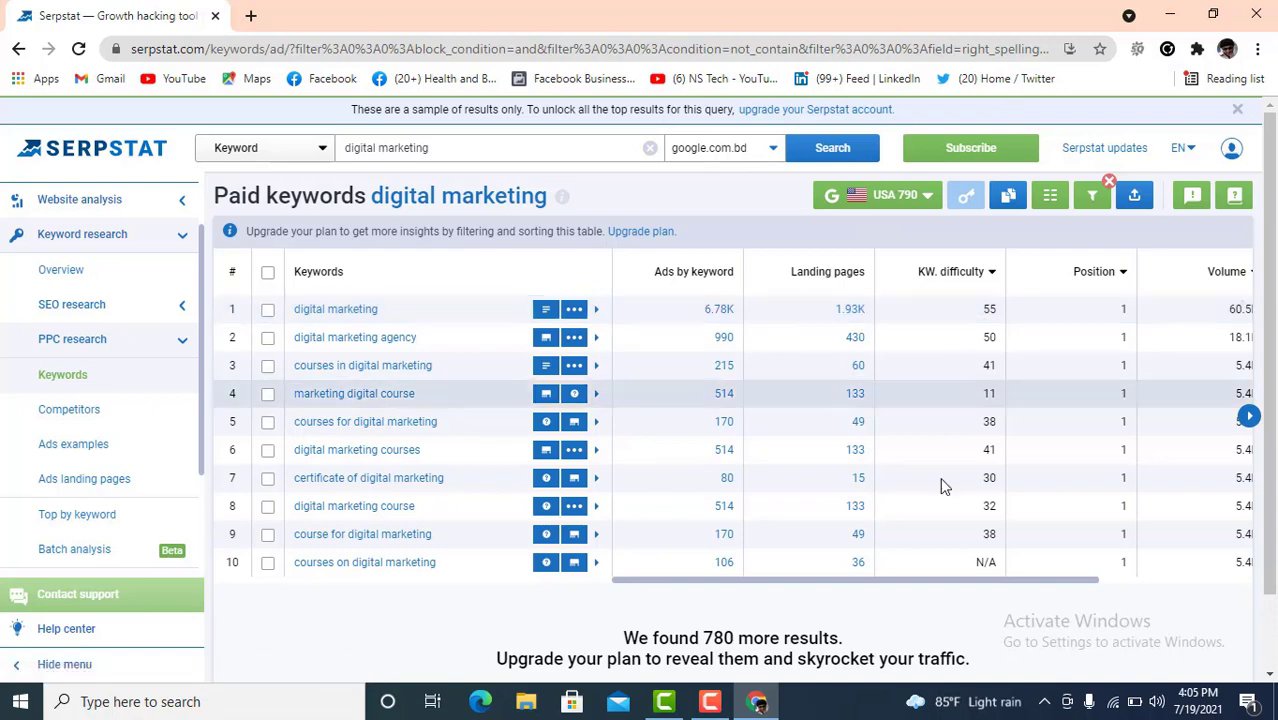
left_click_drag(990, 583, 1069, 581)
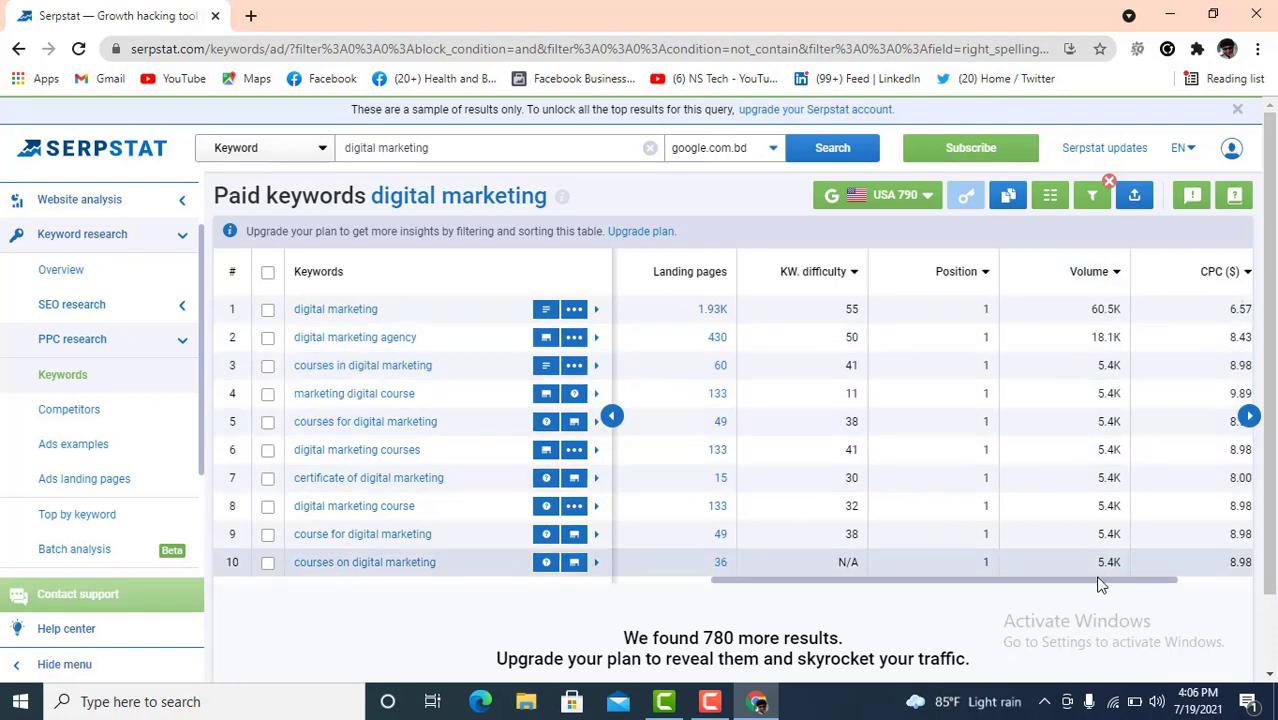
left_click_drag(1101, 582, 1247, 568)
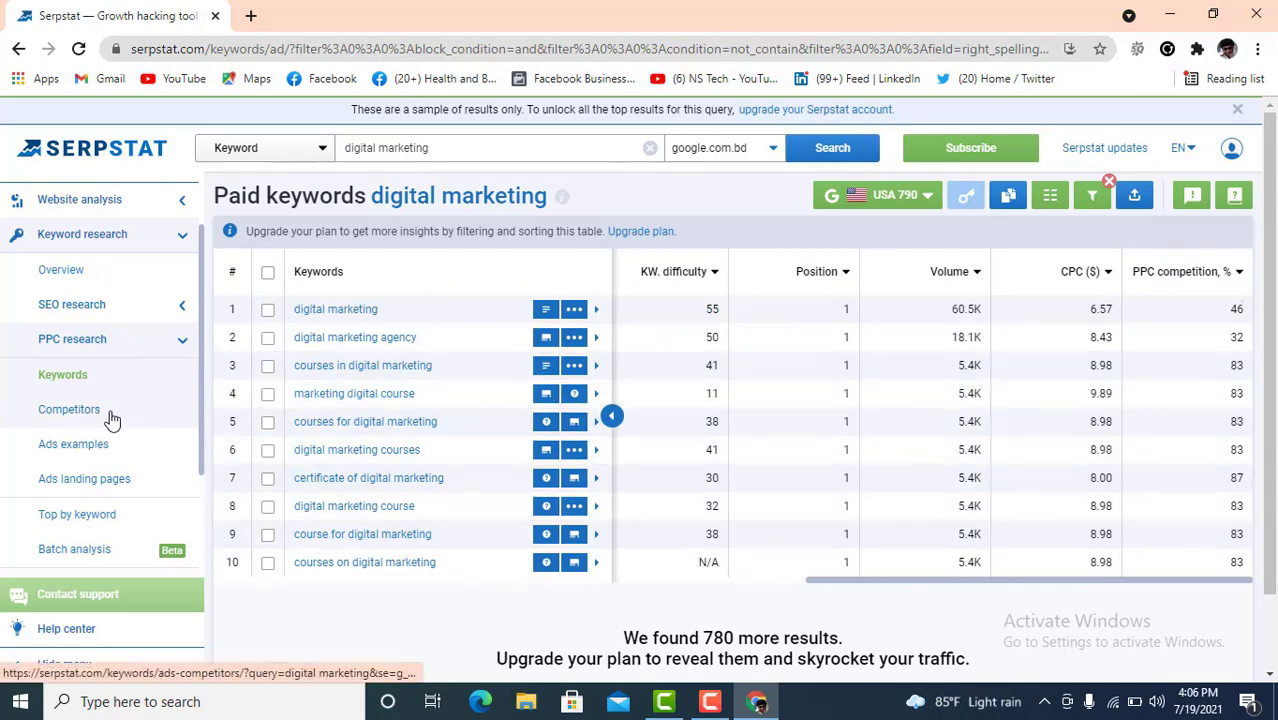
left_click(70, 410)
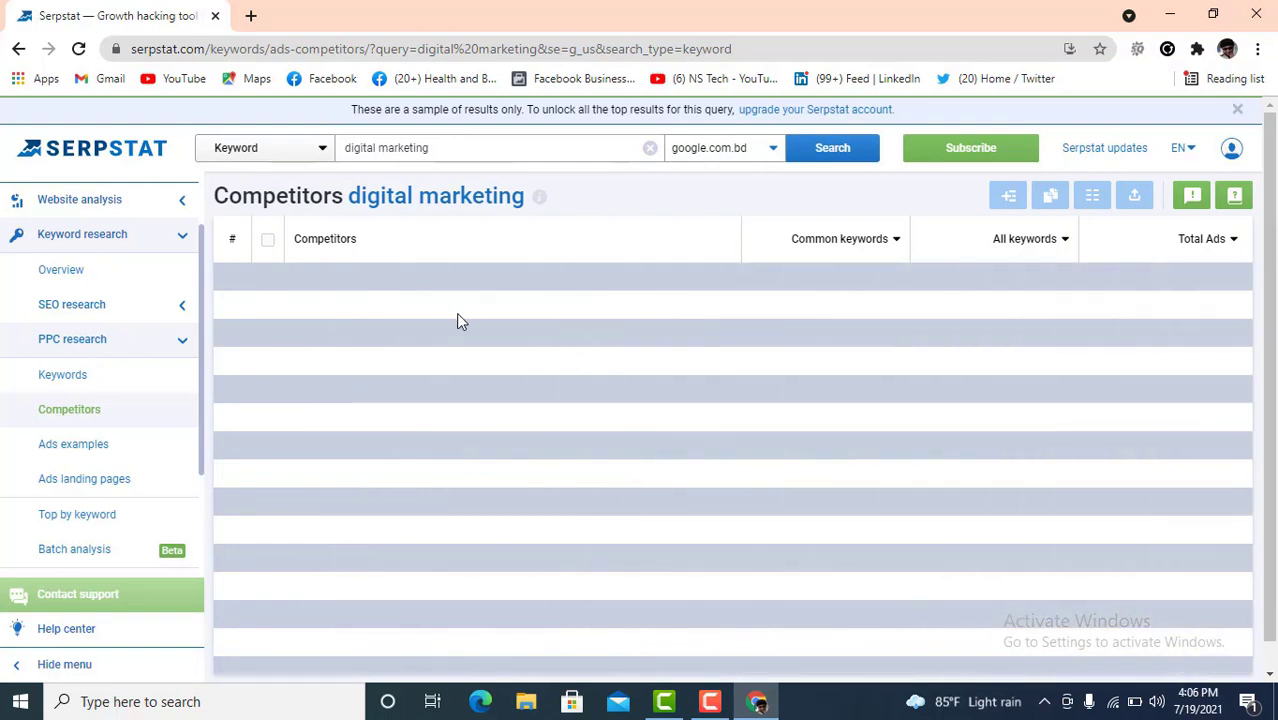
- Load Related keywords for digital marketing, listing ten terms like 'what is digital marketing' (2.9K)
left_click(171, 304)
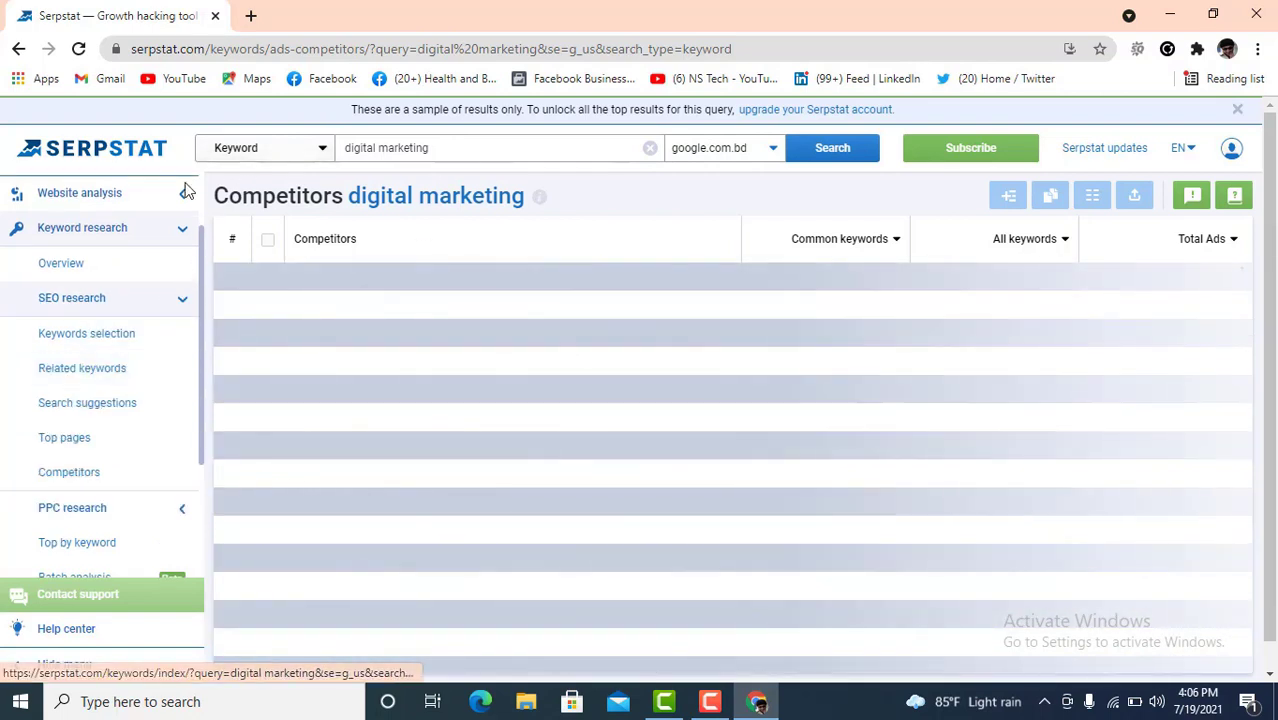
left_click(102, 374)
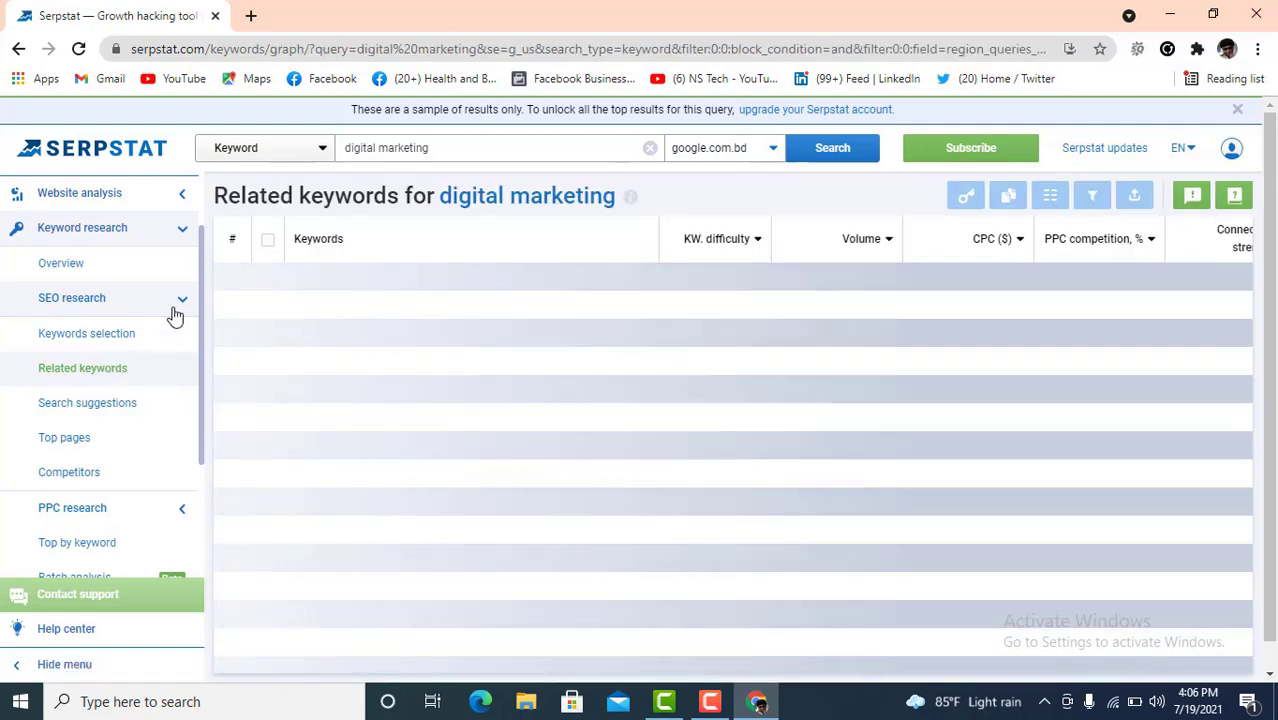
left_click(643, 146)
left_click(822, 150)
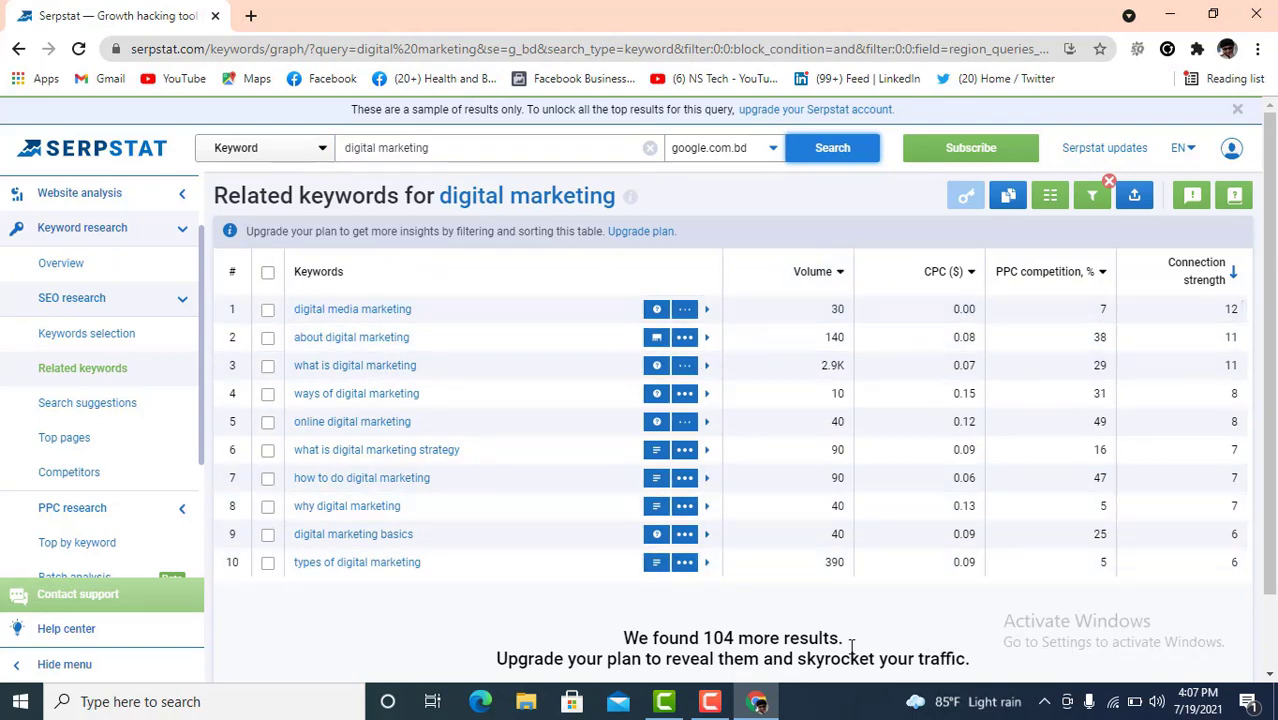
scroll(851, 645, "down", 1)
scroll(736, 616, "up", 1)
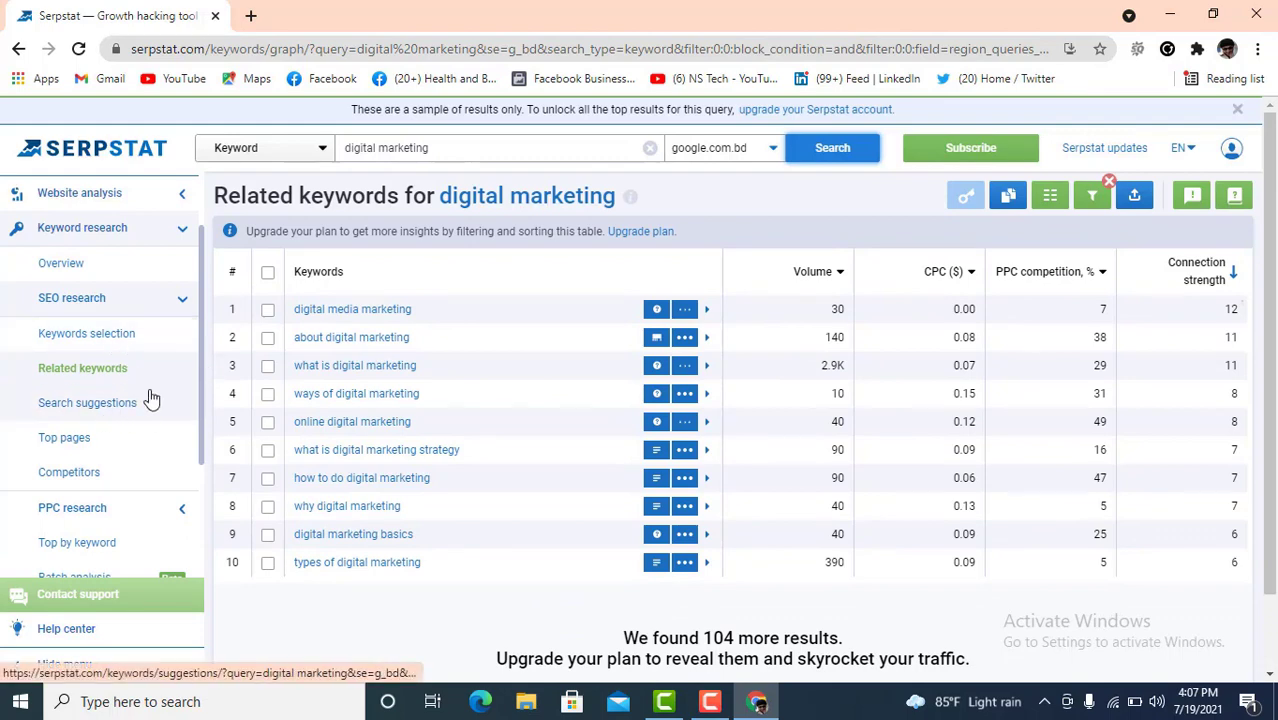
scroll(255, 372, "down", 1)
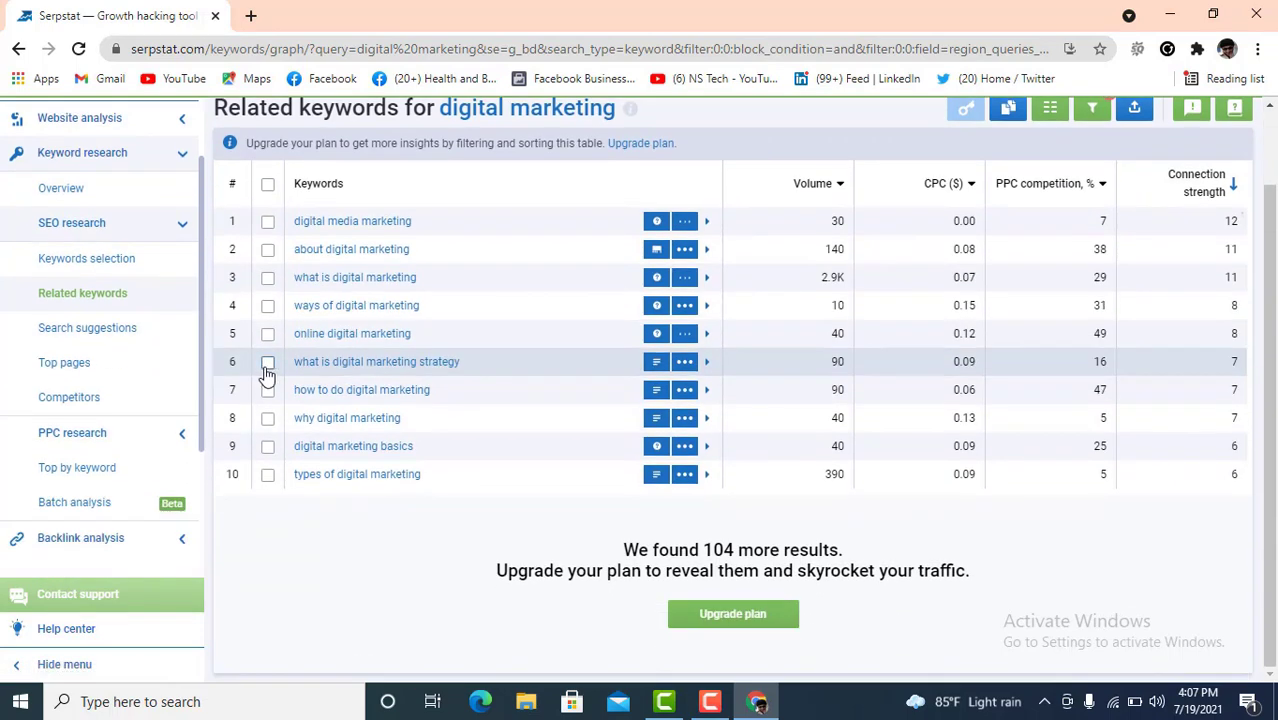
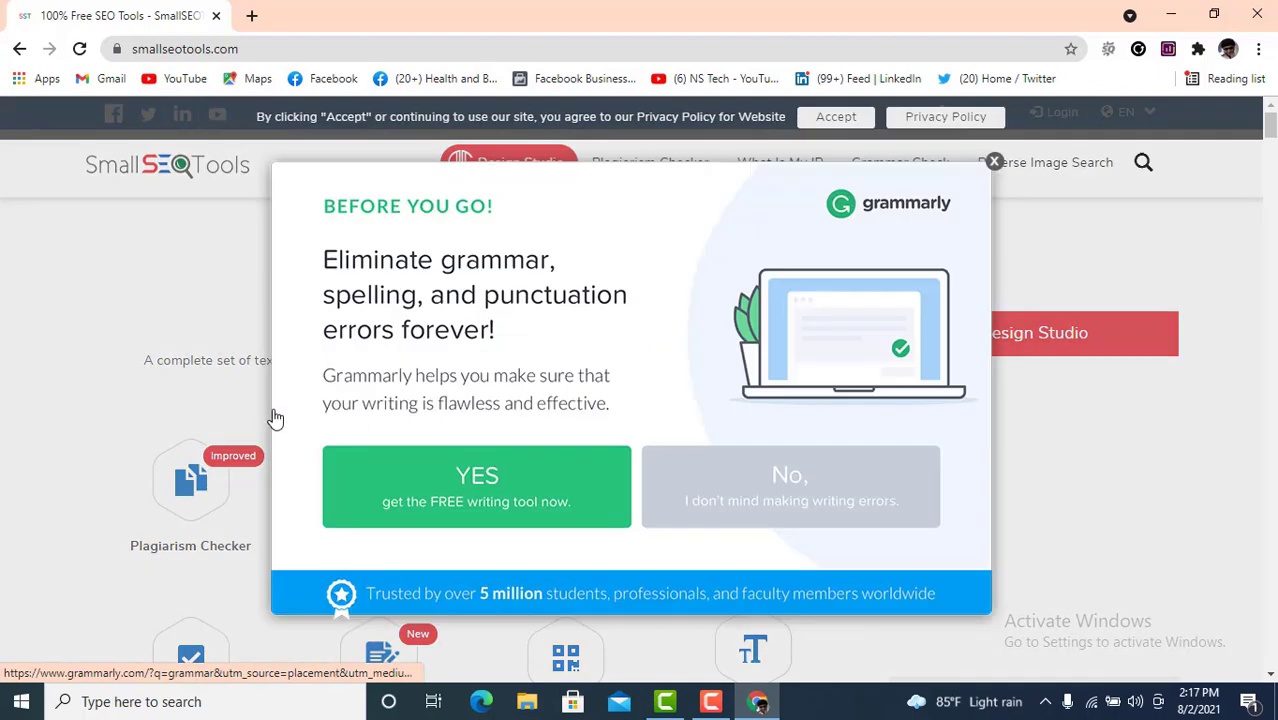
- Close the Grammarly popup and scroll through the Text Content tools down to Design Studio
left_click(993, 160)
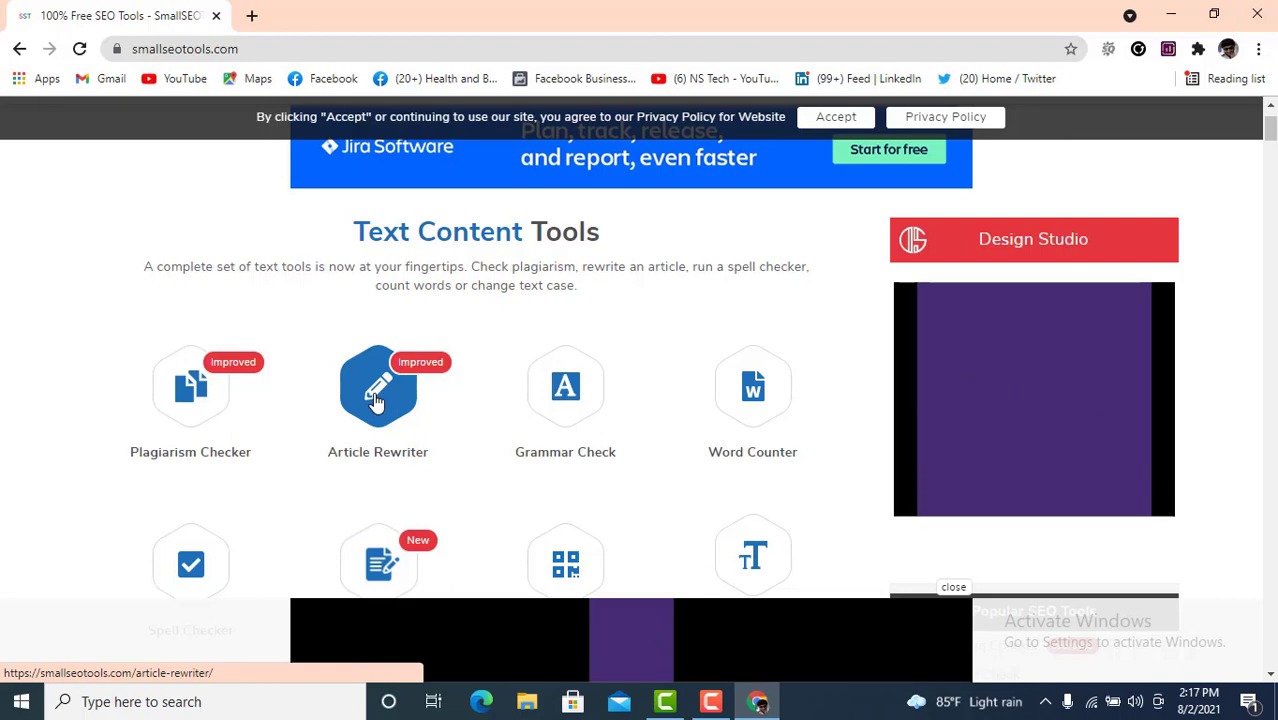
scroll(680, 418, "down", 2)
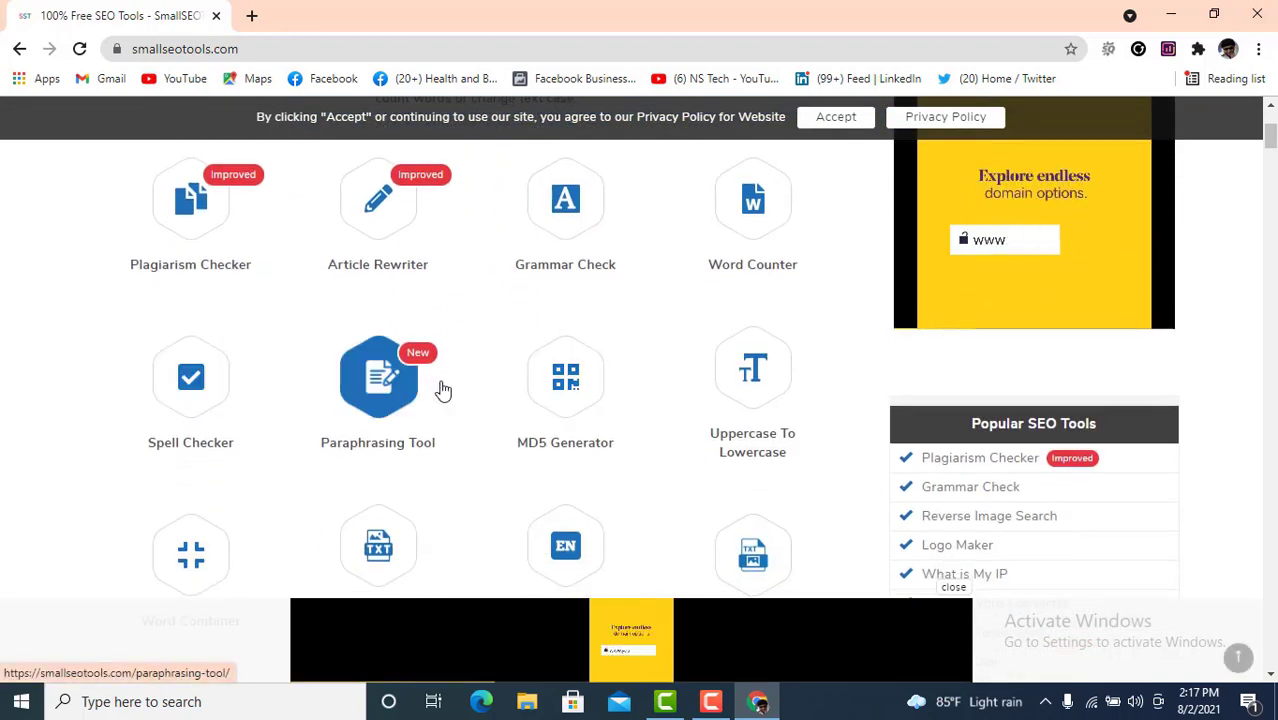
scroll(690, 515, "down", 2)
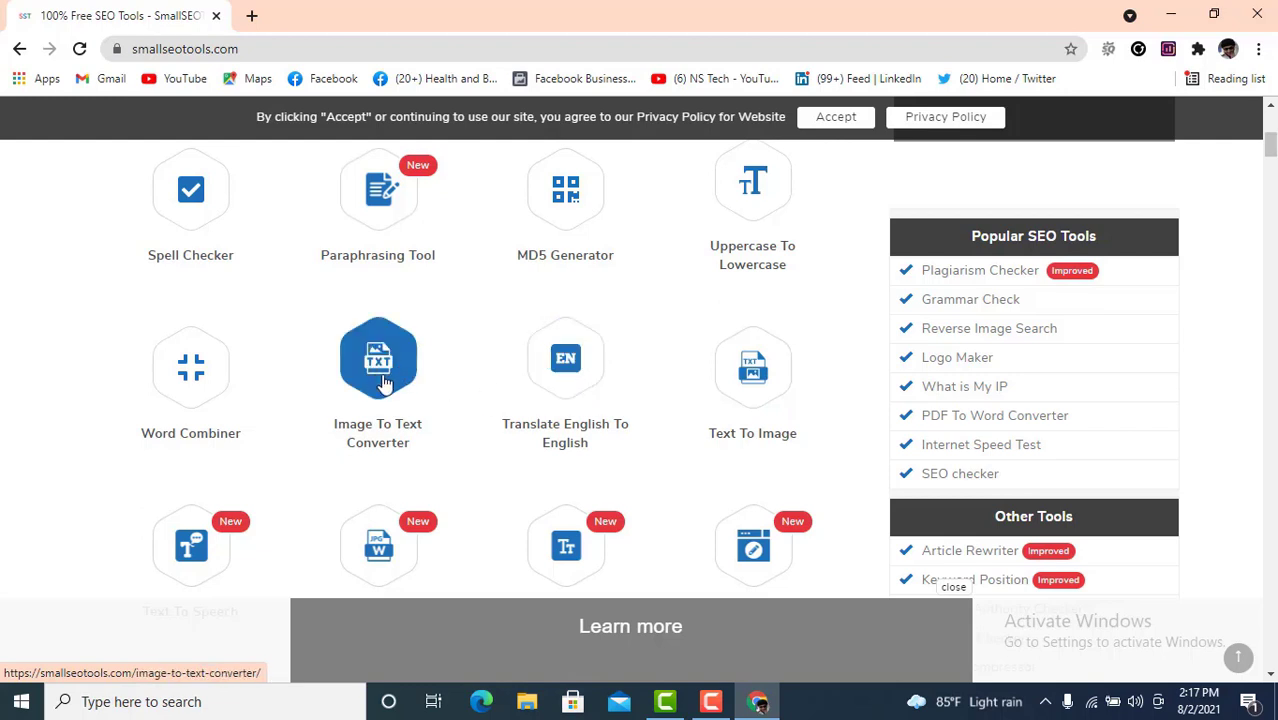
scroll(380, 368, "down", 1)
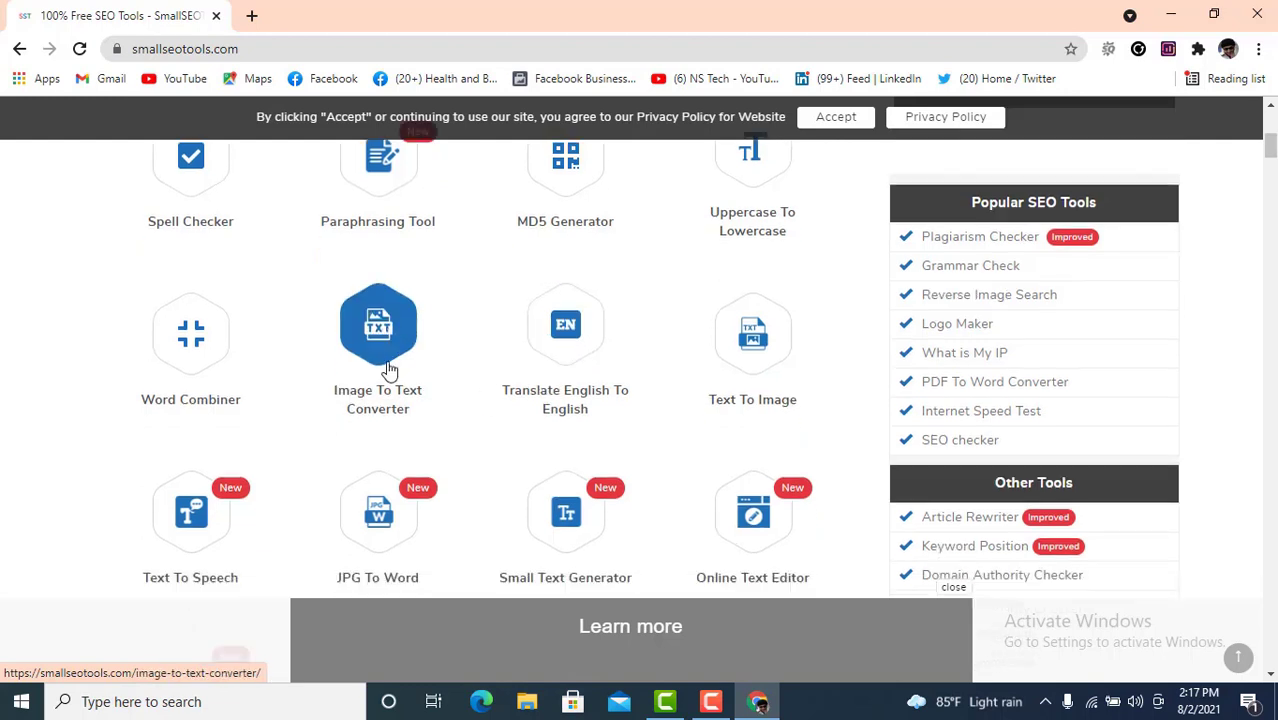
scroll(300, 430, "down", 1)
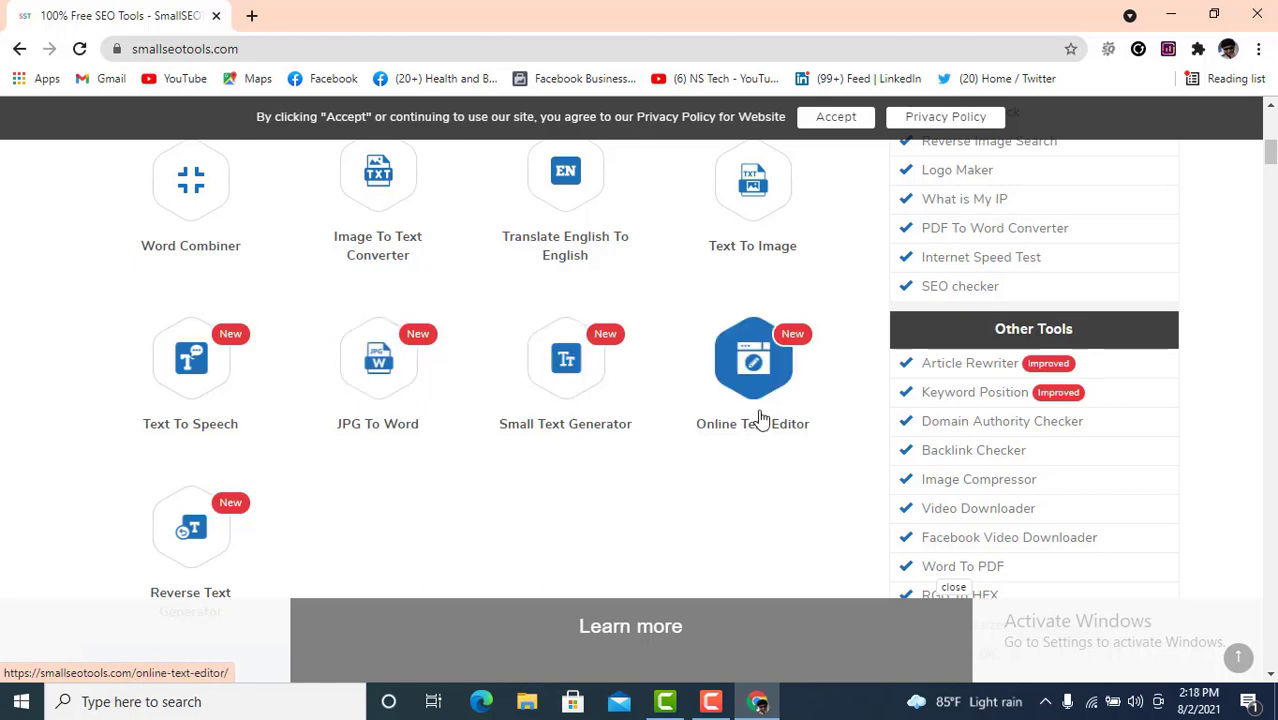
scroll(770, 410, "down", 1)
scroll(352, 420, "down", 2)
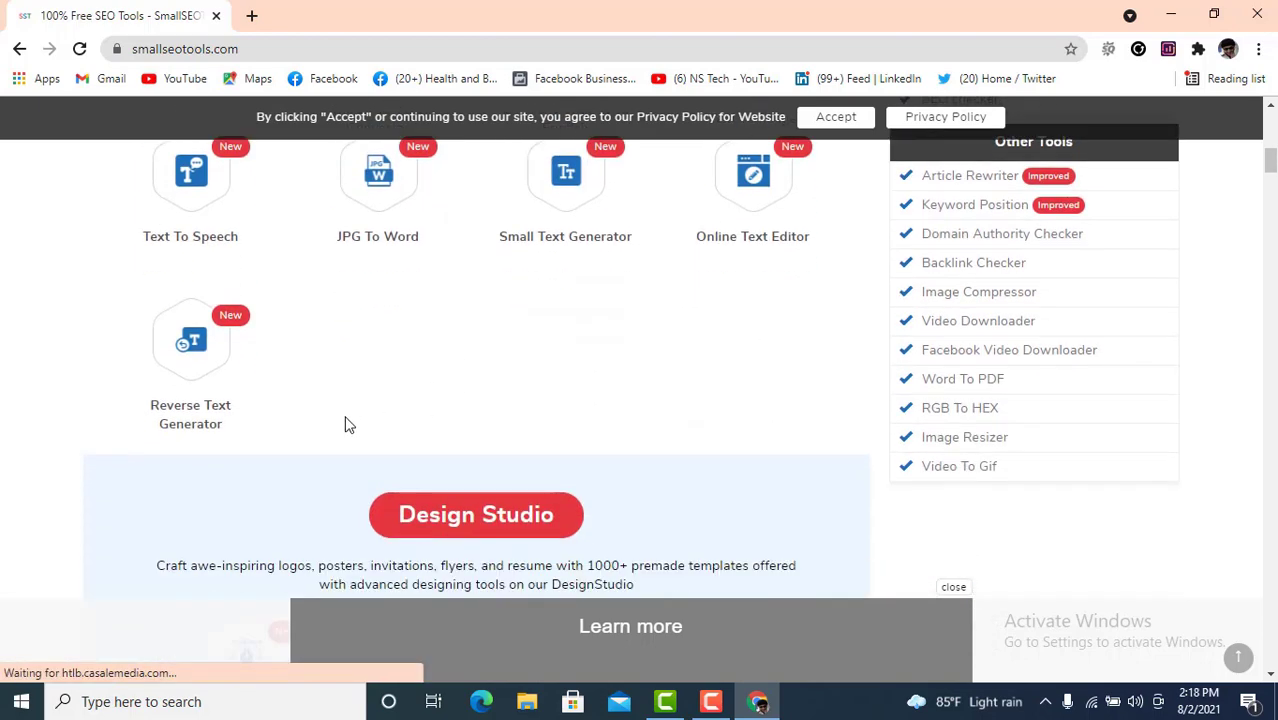
scroll(343, 425, "down", 2)
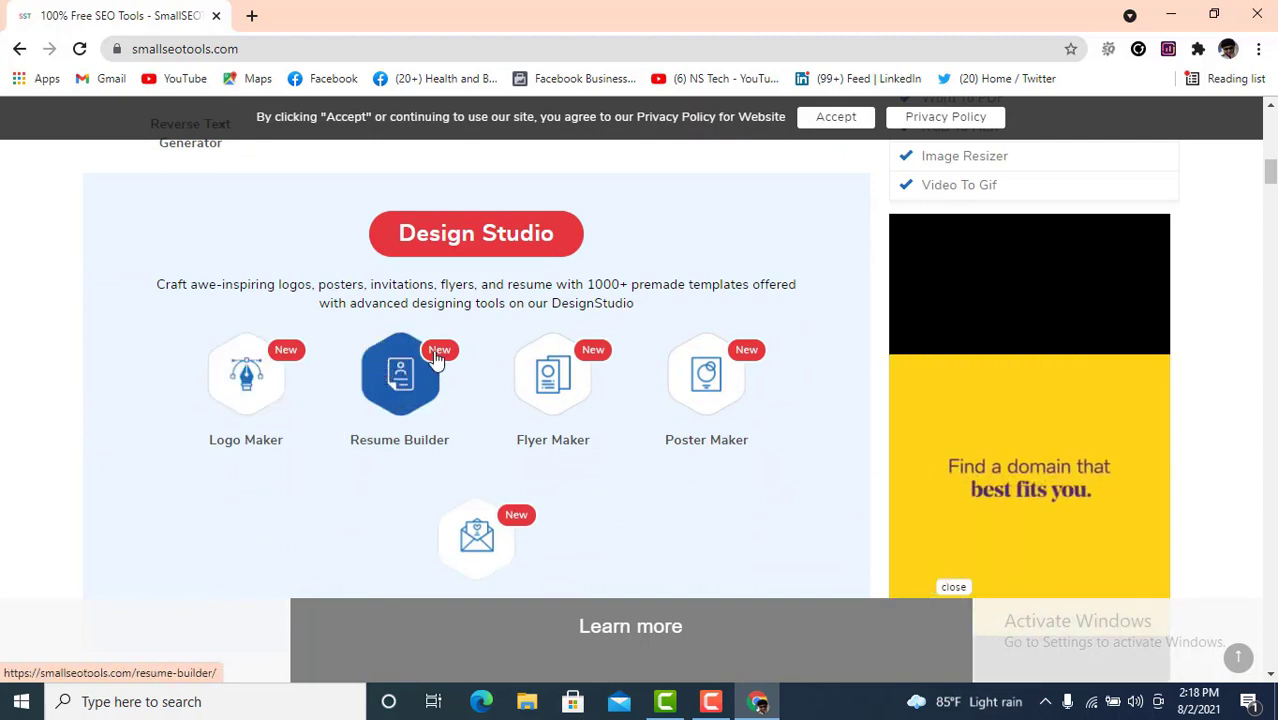
- Scroll past Design Studio and image tools like Crop Image and PNG To JPG to Keywords Tools
scroll(673, 387, "down", 2)
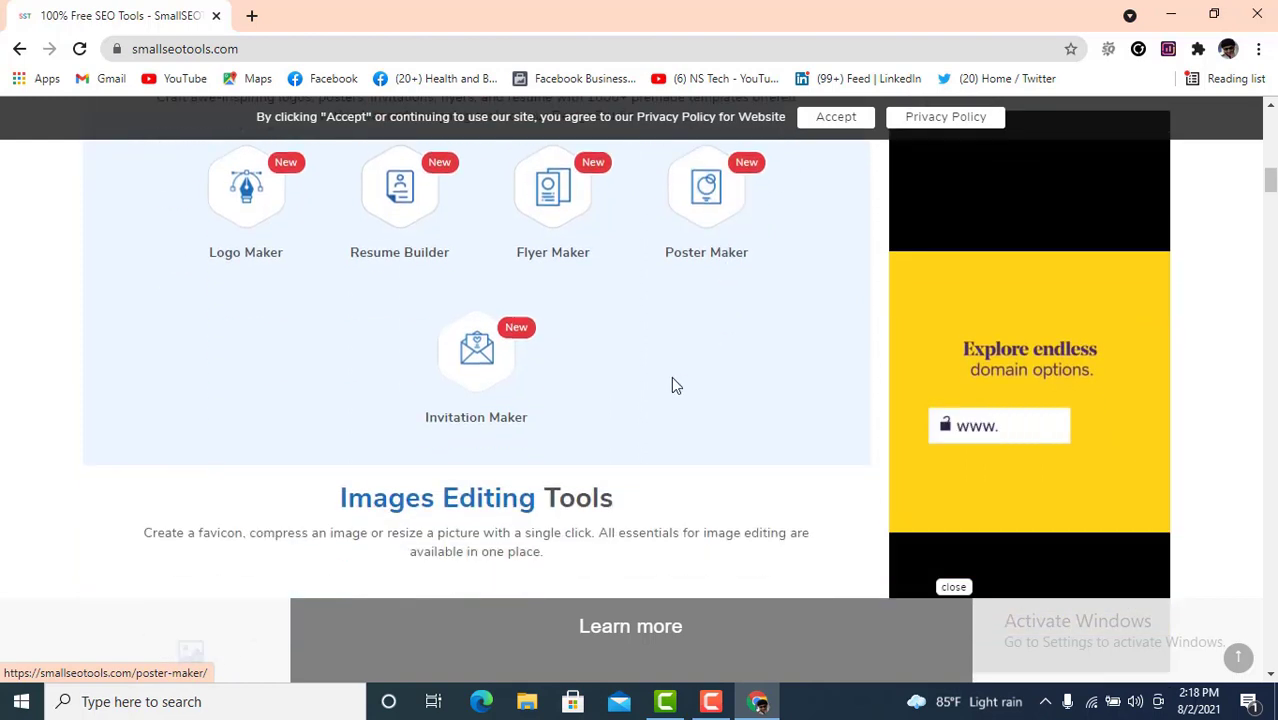
scroll(668, 378, "down", 3)
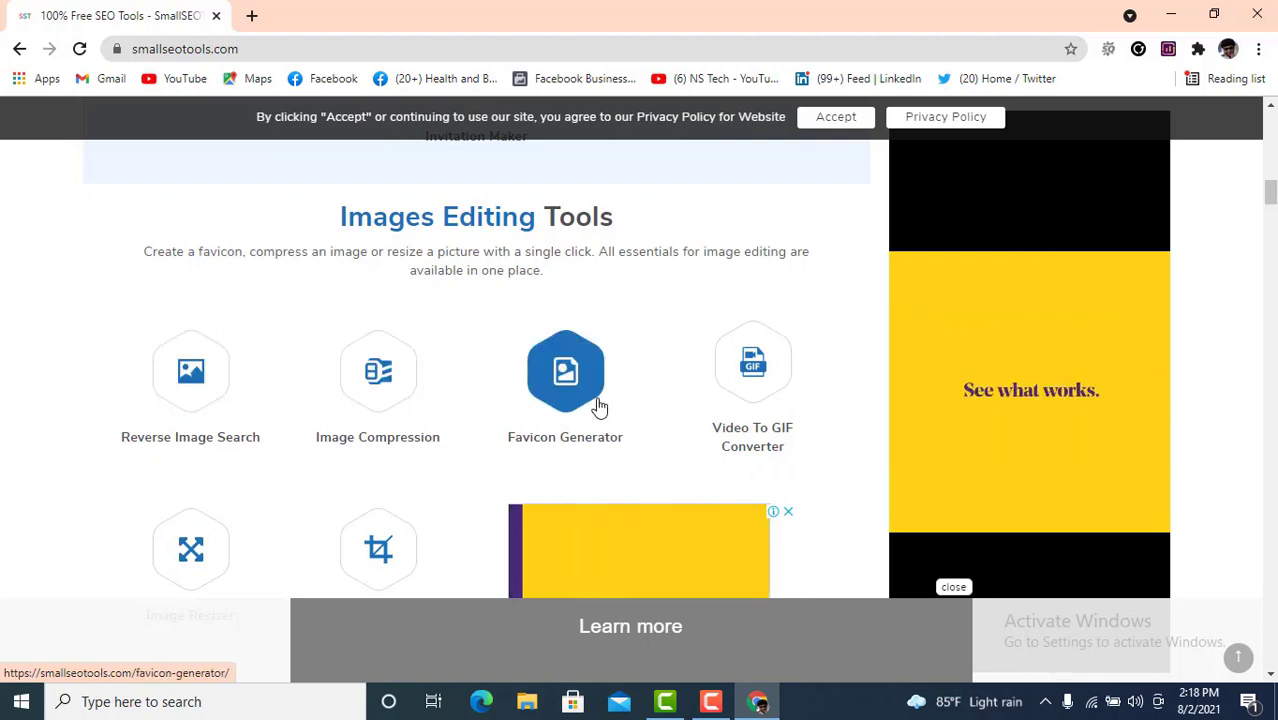
scroll(600, 412, "down", 2)
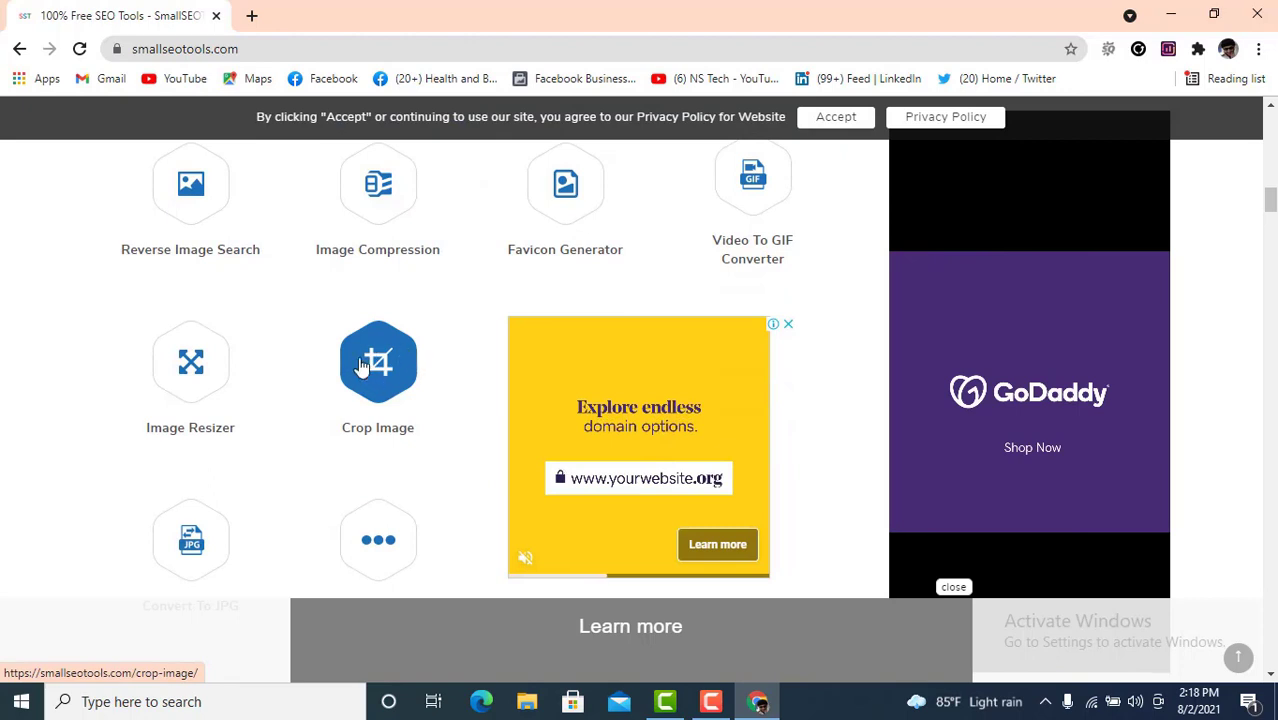
scroll(217, 370, "down", 1)
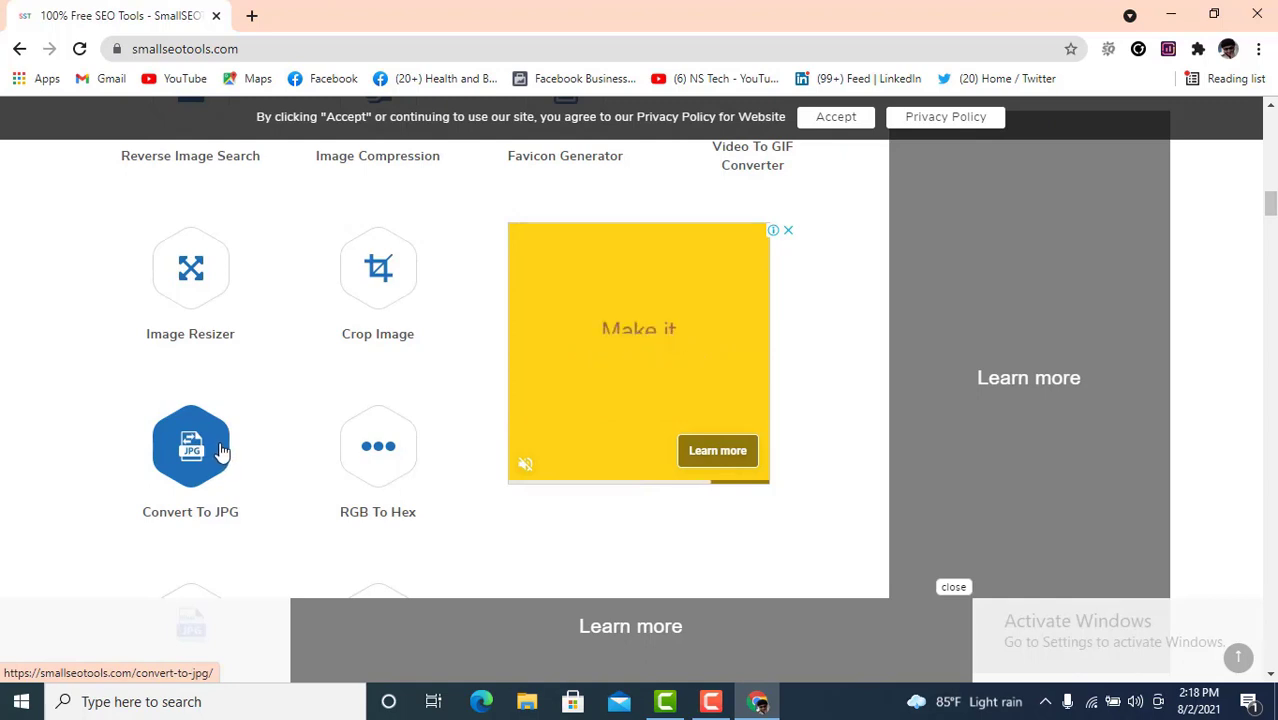
scroll(222, 450, "down", 2)
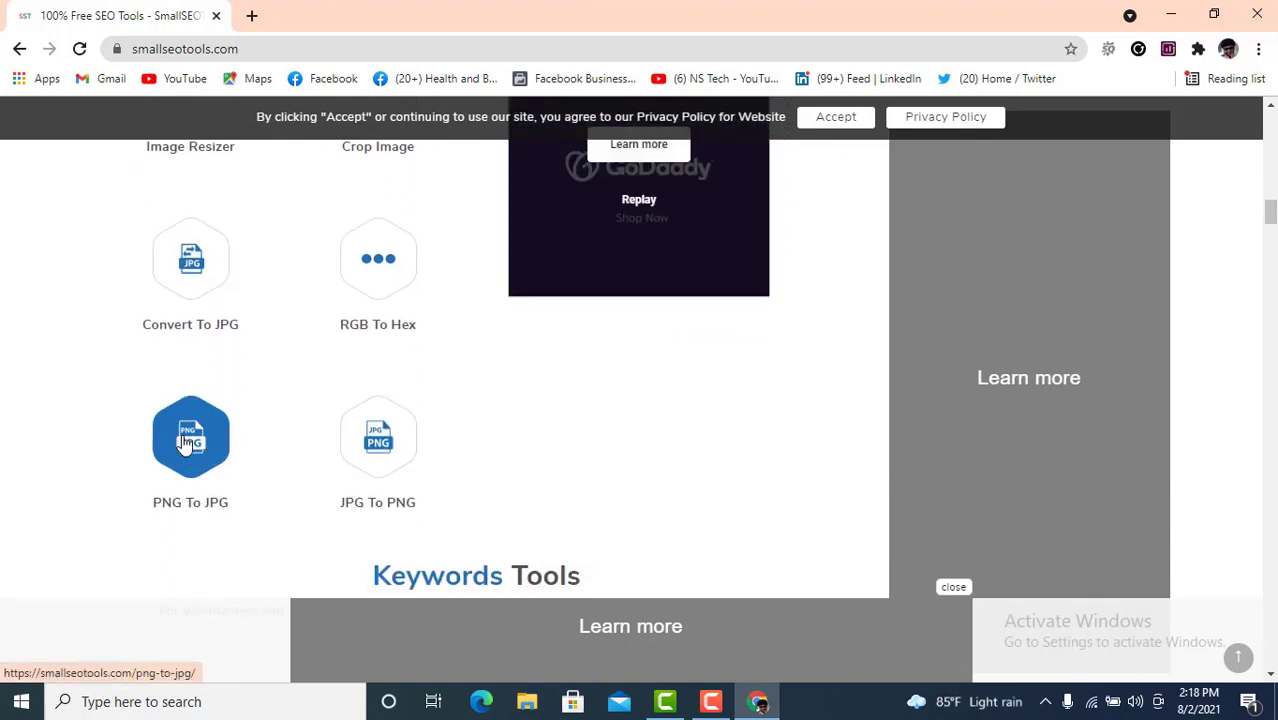
scroll(390, 445, "down", 2)
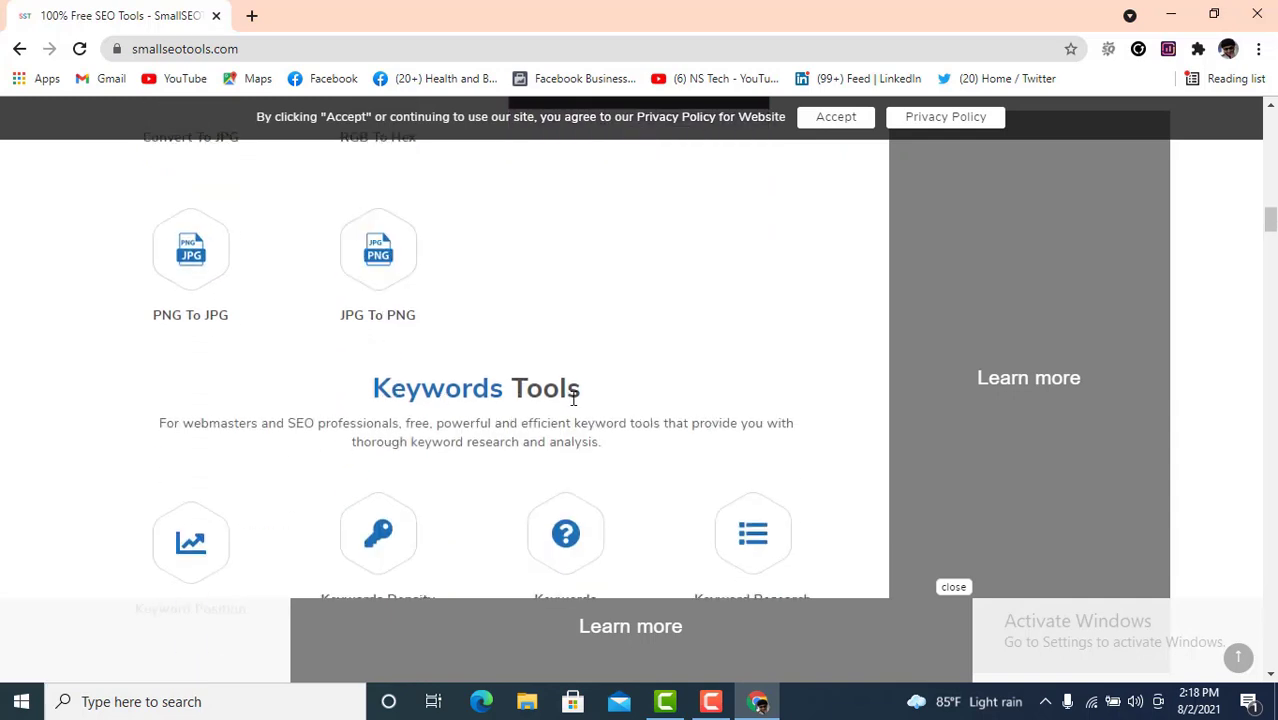
- Scroll through Keyword Position, Live Keyword Analyzer and Keyword Difficulty Checker down to BackLink Tools
scroll(573, 398, "down", 1)
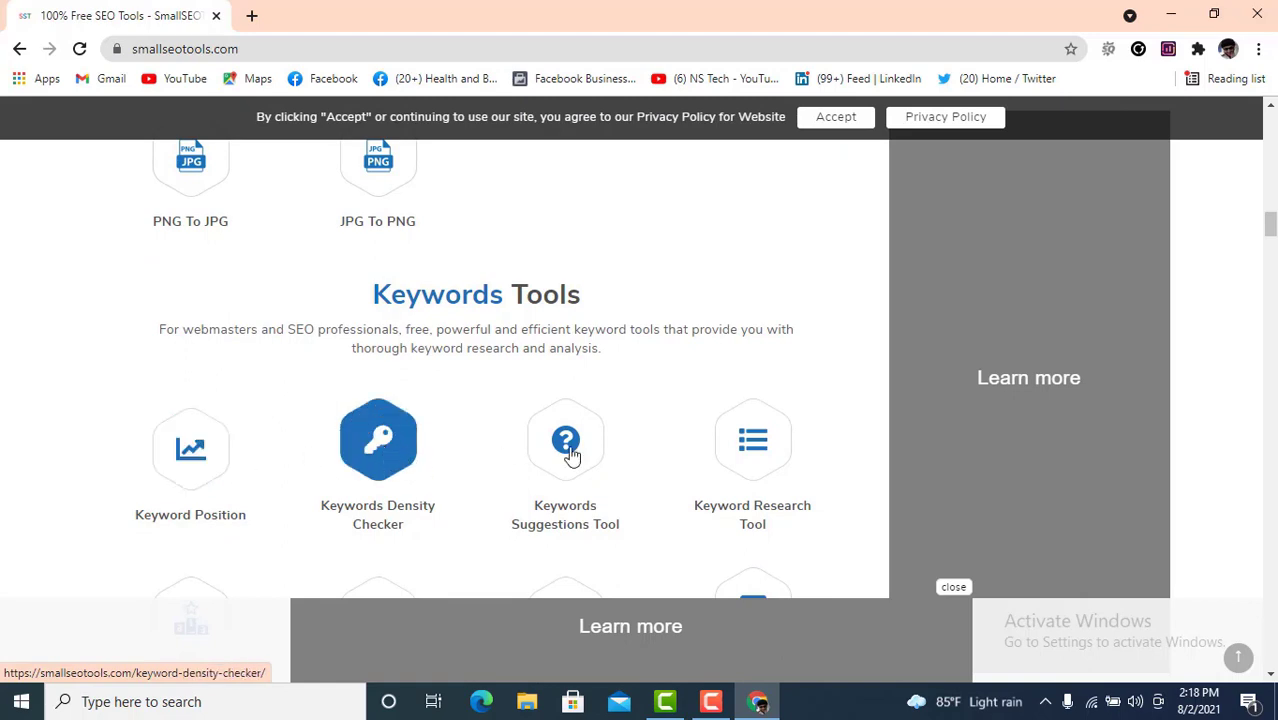
scroll(537, 378, "down", 1)
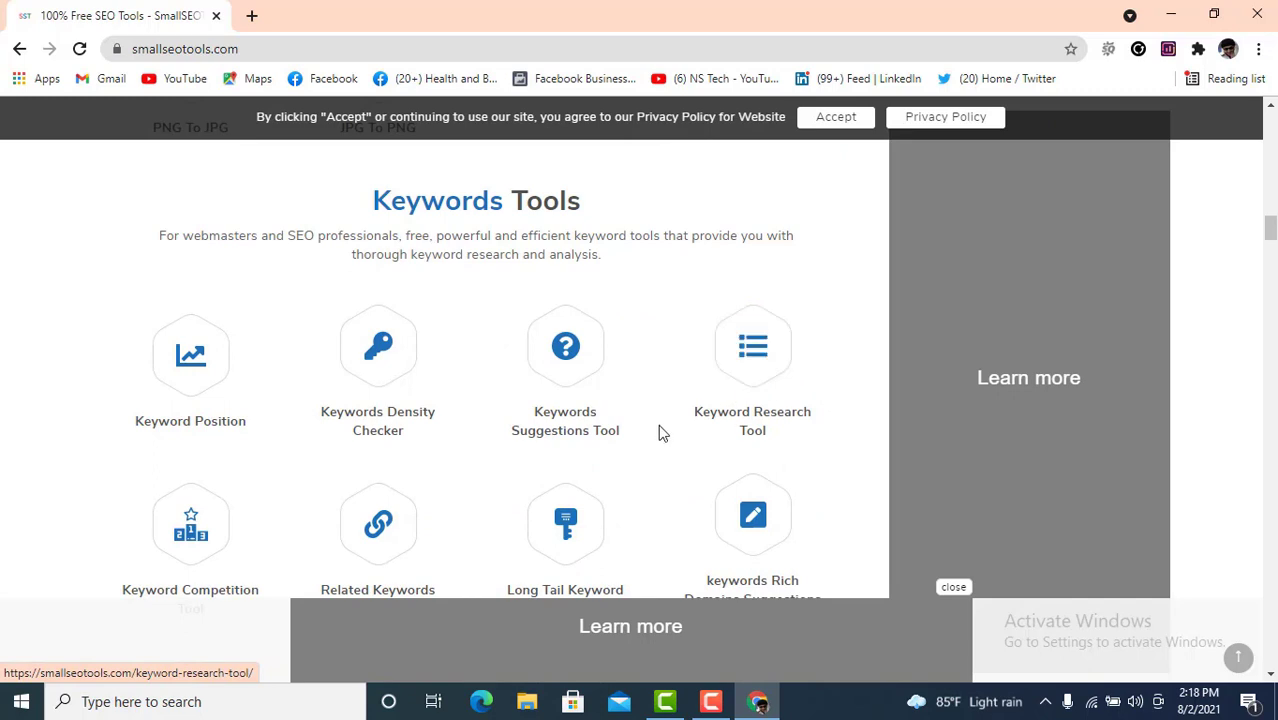
scroll(265, 437, "down", 1)
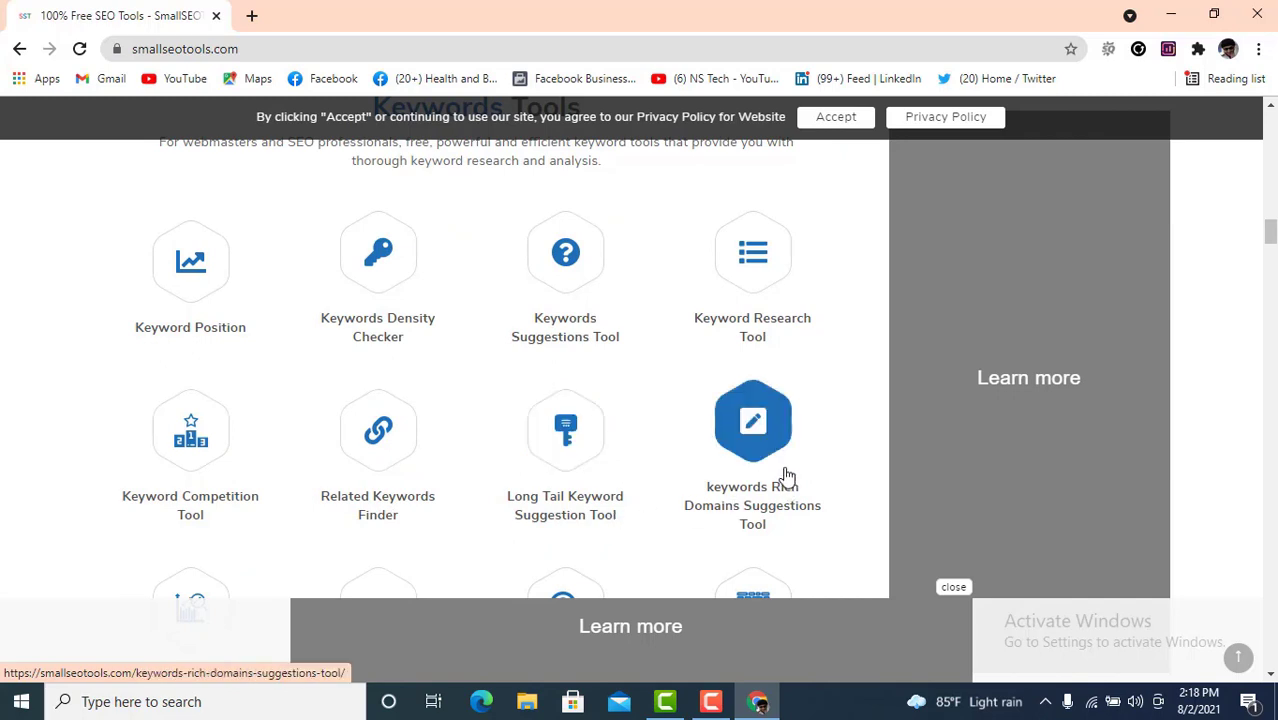
scroll(800, 473, "down", 1)
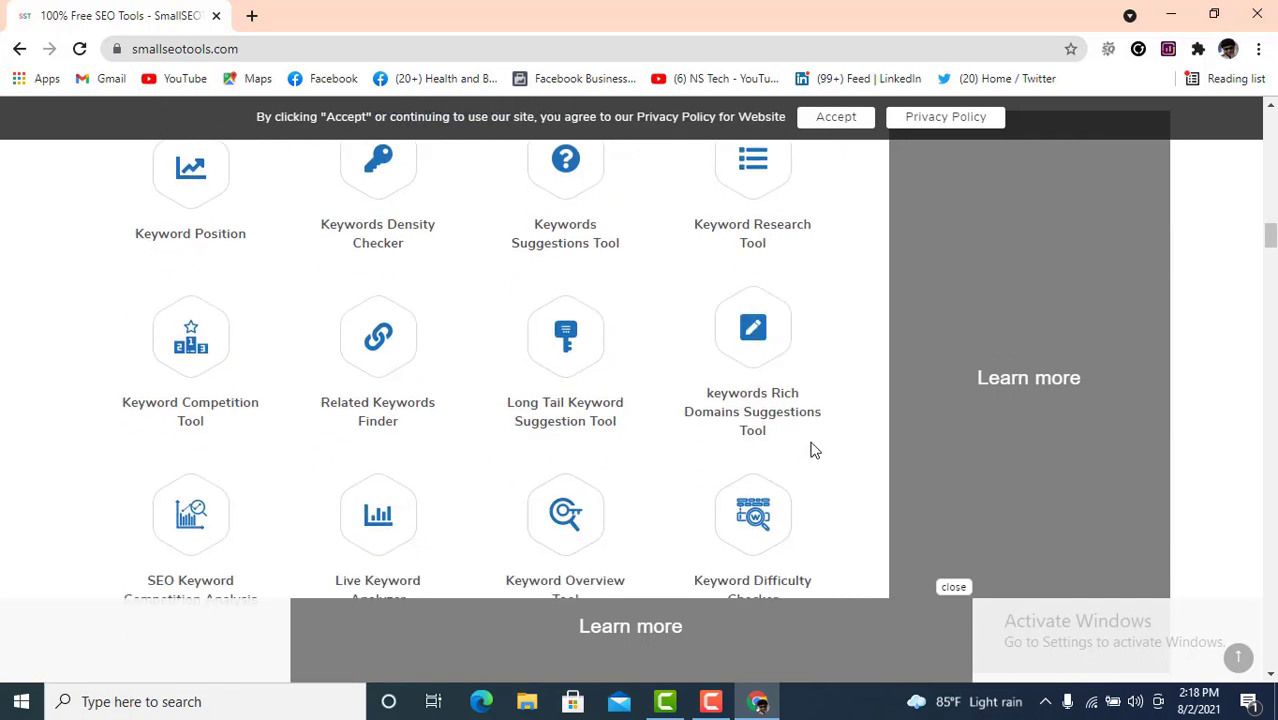
scroll(760, 440, "down", 1)
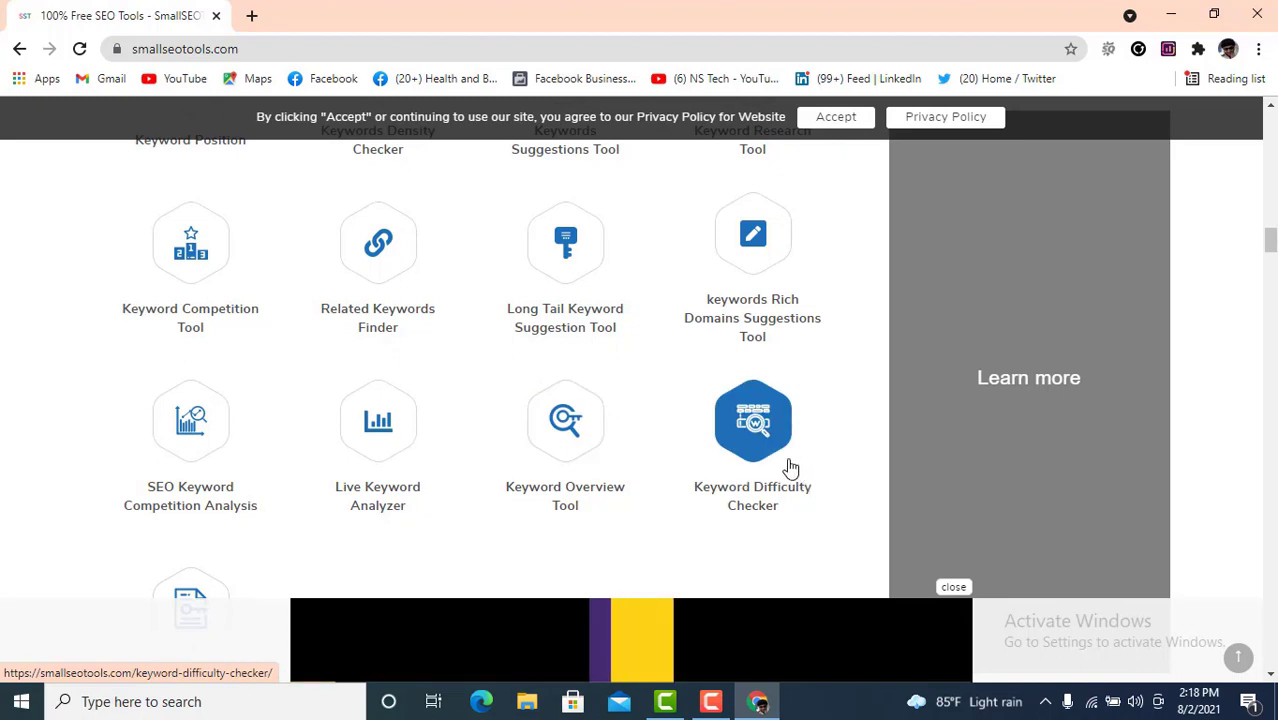
scroll(760, 460, "down", 2)
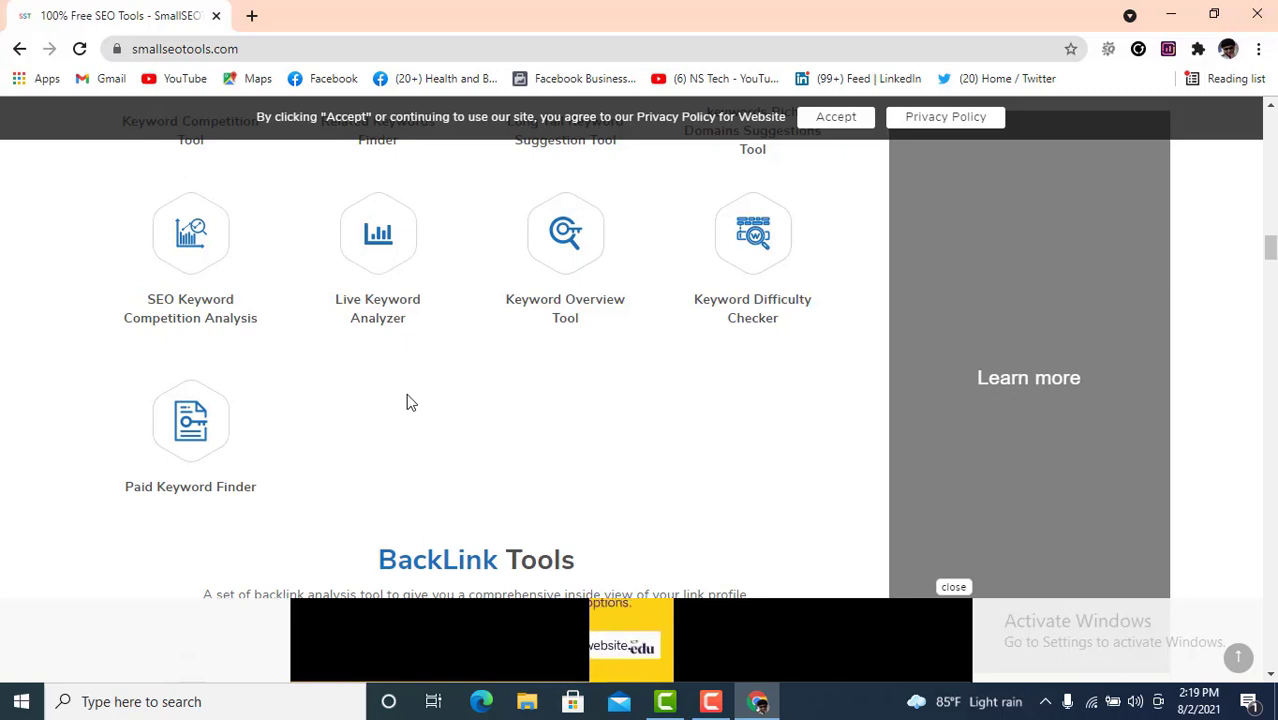
- Scroll through the Backlink Tools, ending at Anchor Text Distribution, to Website Management Tools
scroll(340, 390, "down", 2)
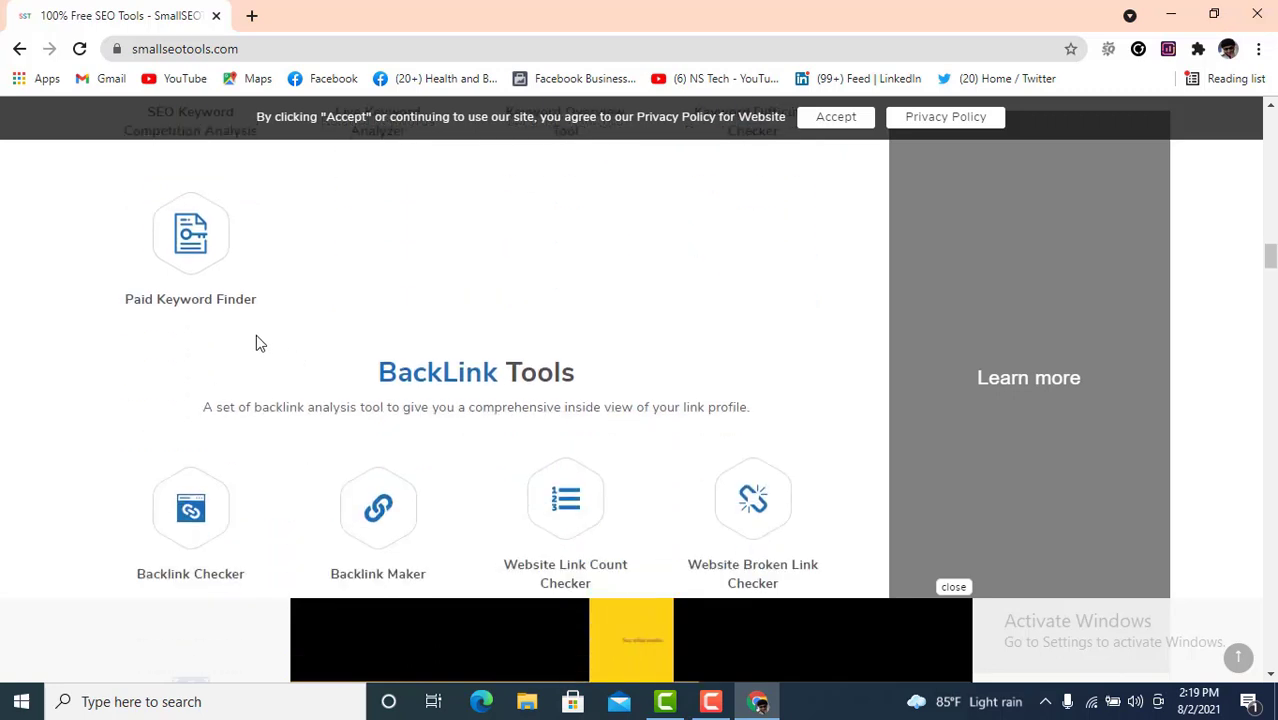
scroll(290, 380, "down", 1)
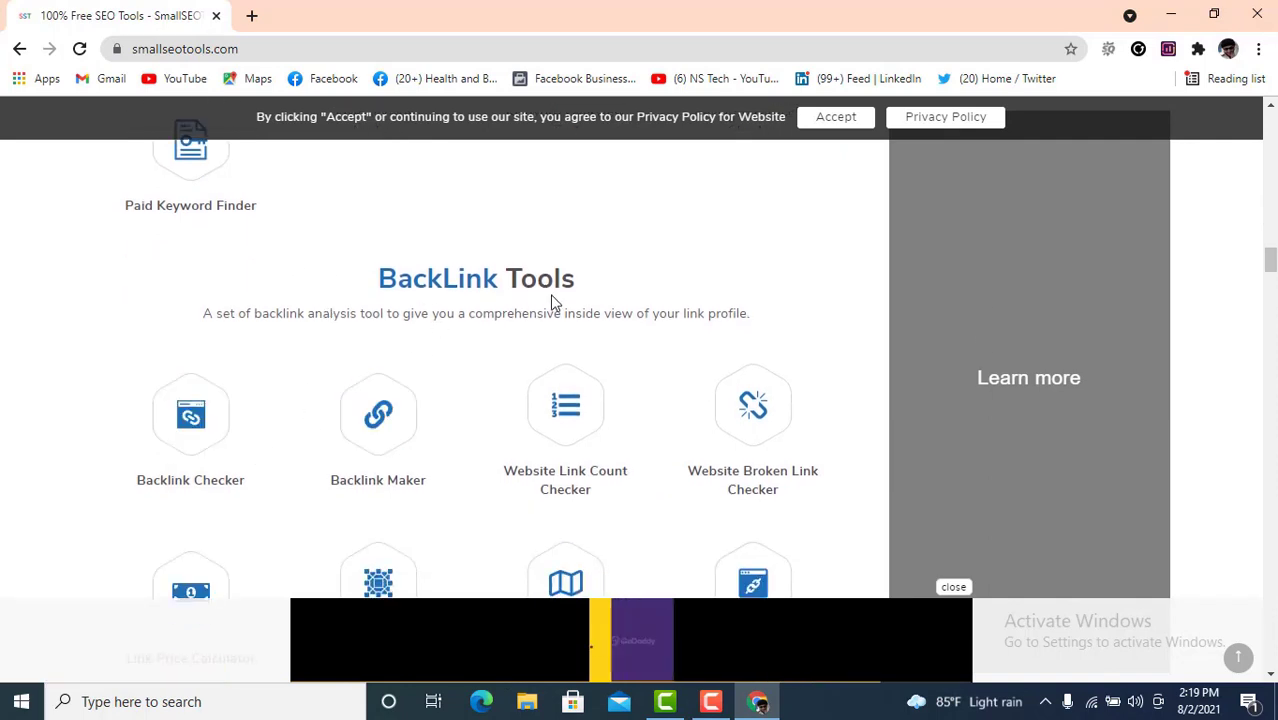
scroll(456, 365, "down", 1)
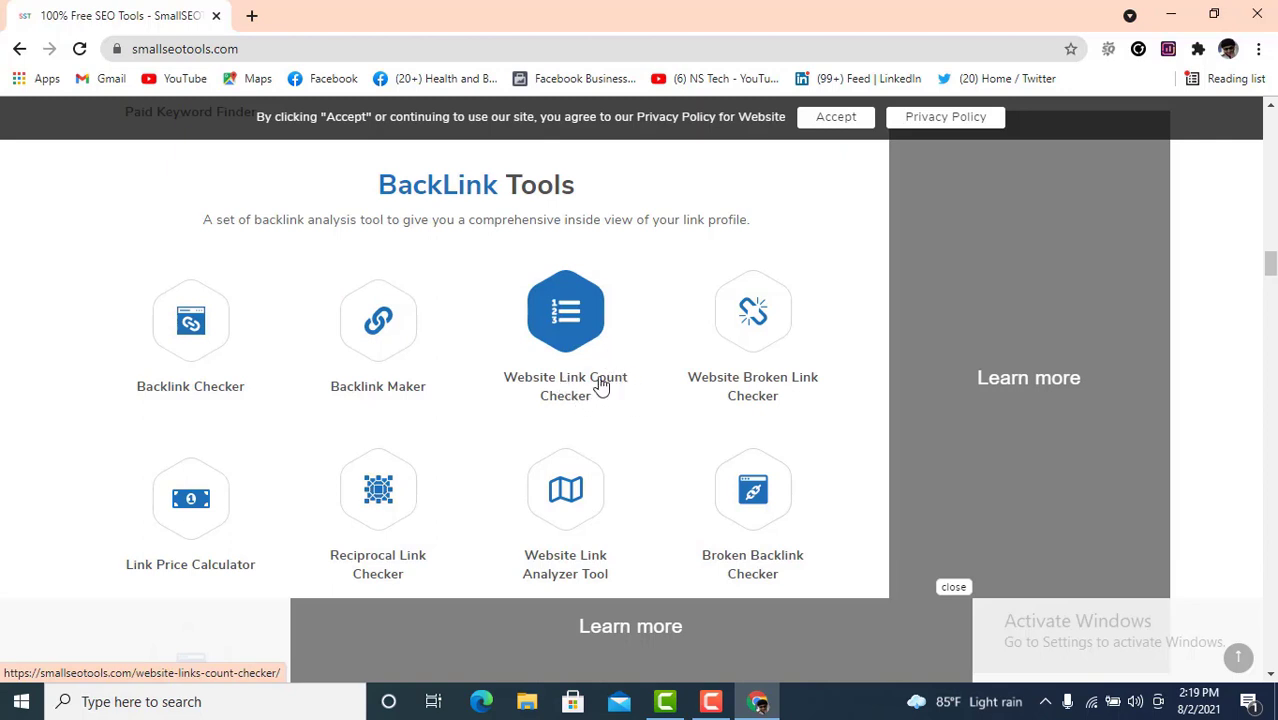
scroll(424, 418, "down", 1)
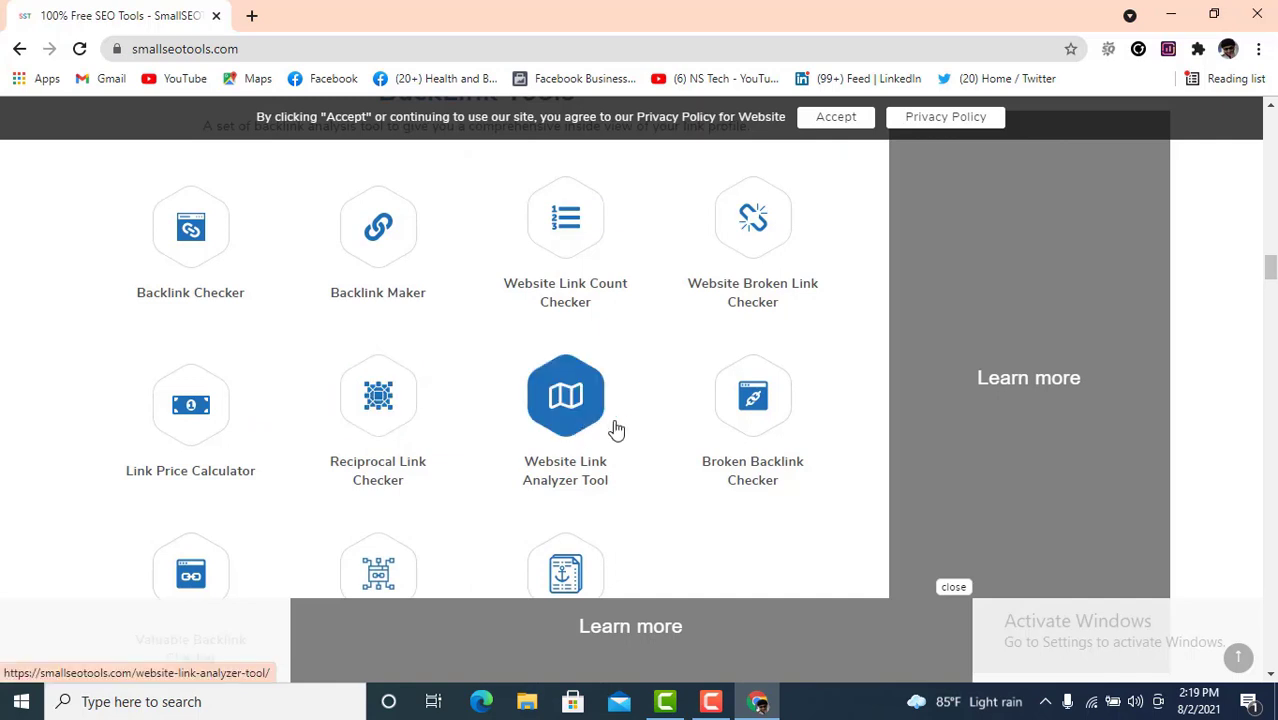
scroll(648, 426, "down", 2)
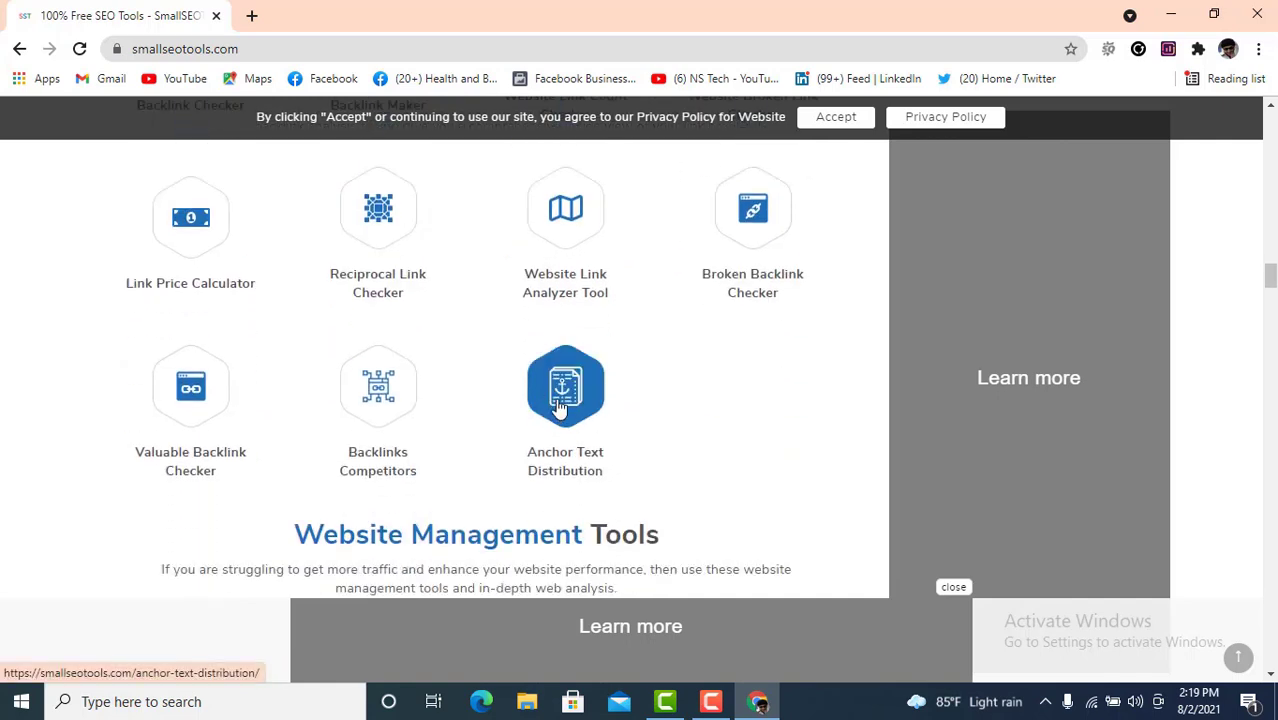
scroll(566, 400, "down", 3)
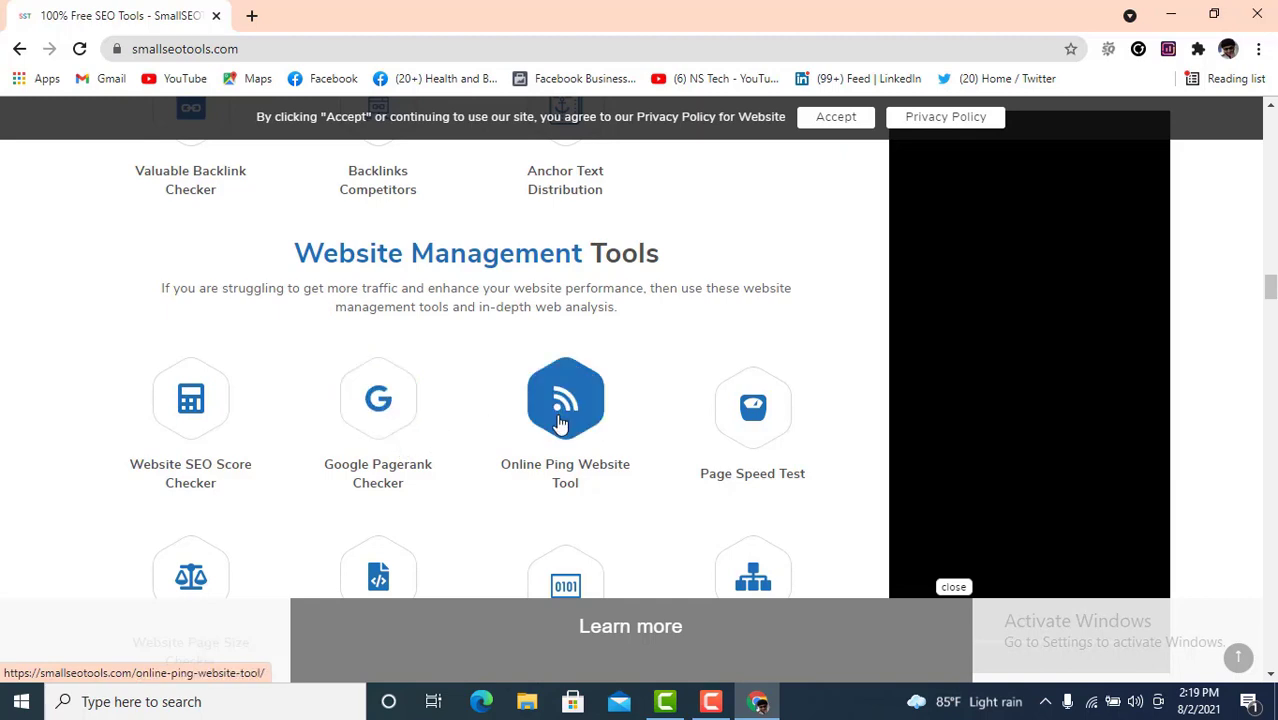
- Scroll past the video downloader and formatter tools, ending at XML Beautifier, to Website Tracking Tools
scroll(745, 370, "down", 1)
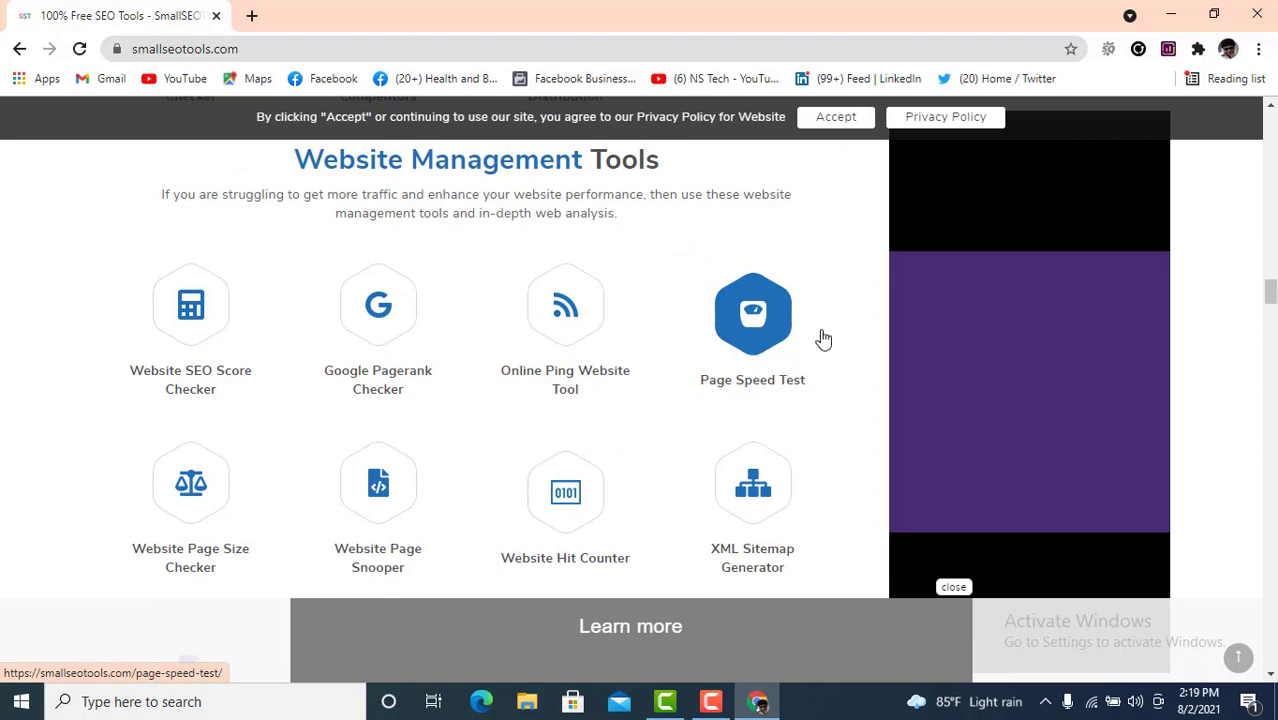
scroll(755, 360, "down", 1)
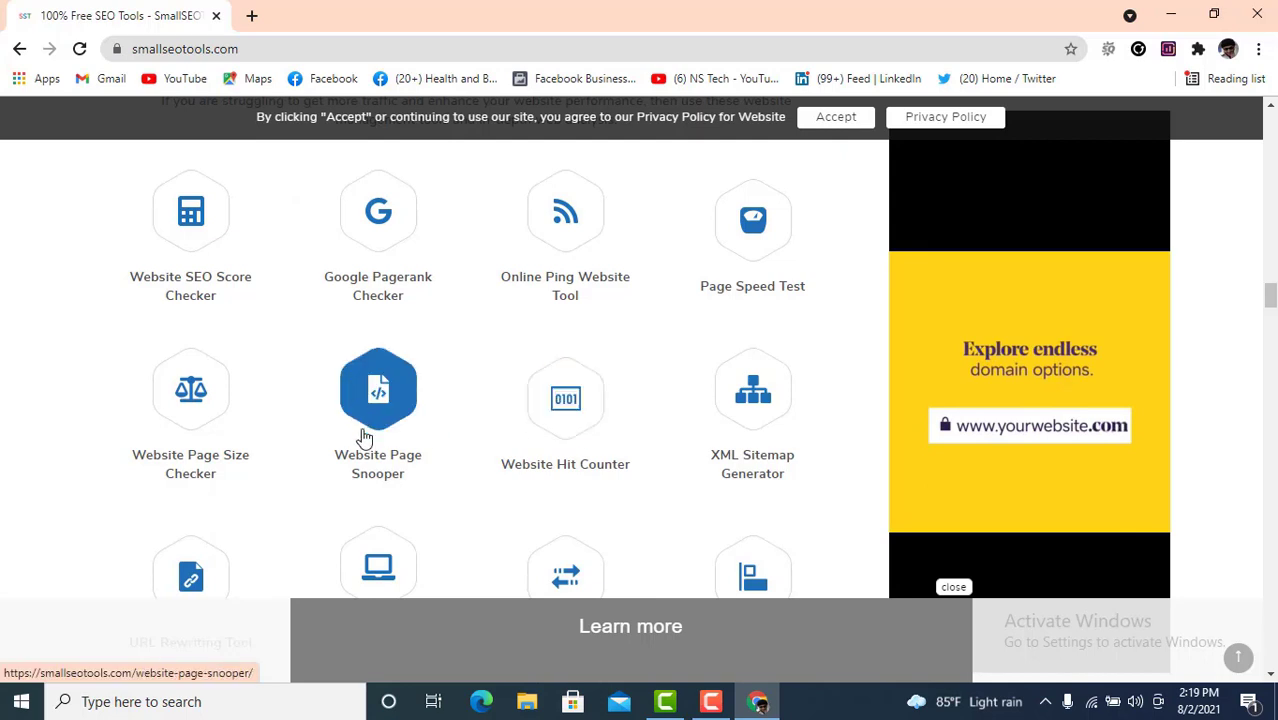
scroll(268, 416, "down", 2)
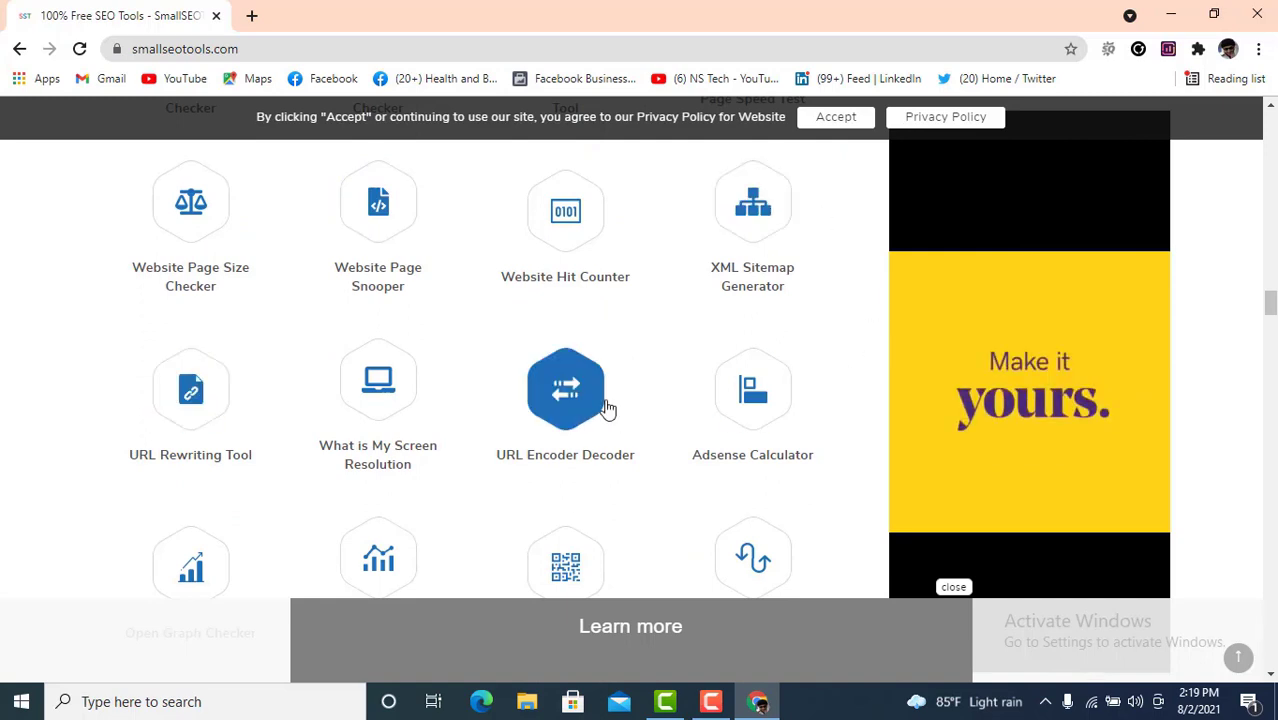
scroll(608, 408, "down", 1)
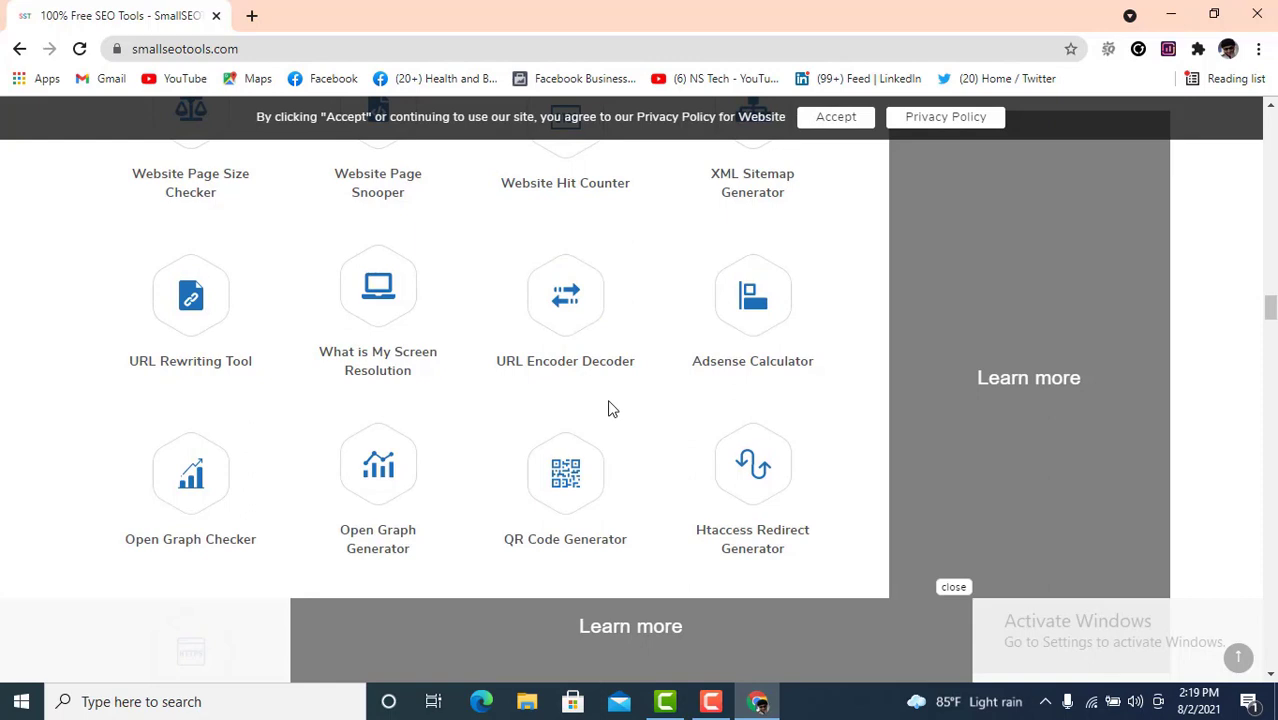
scroll(608, 408, "down", 2)
scroll(608, 402, "down", 1)
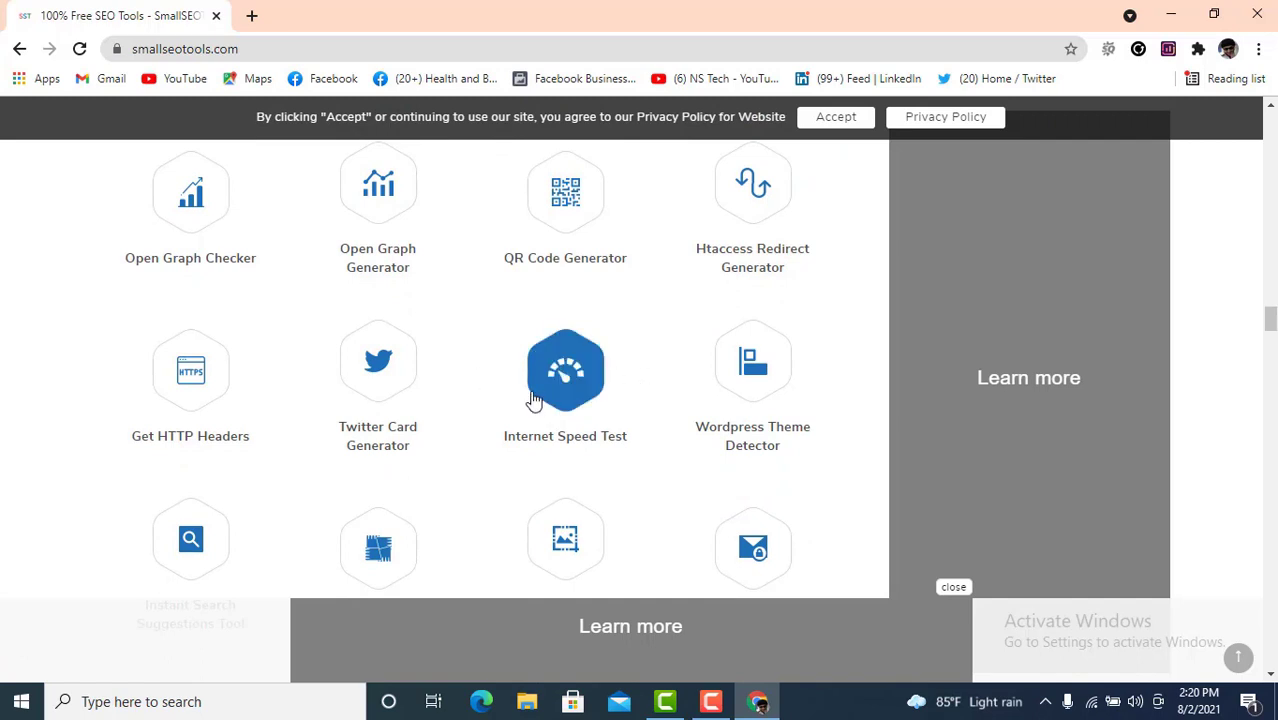
scroll(800, 420, "down", 3)
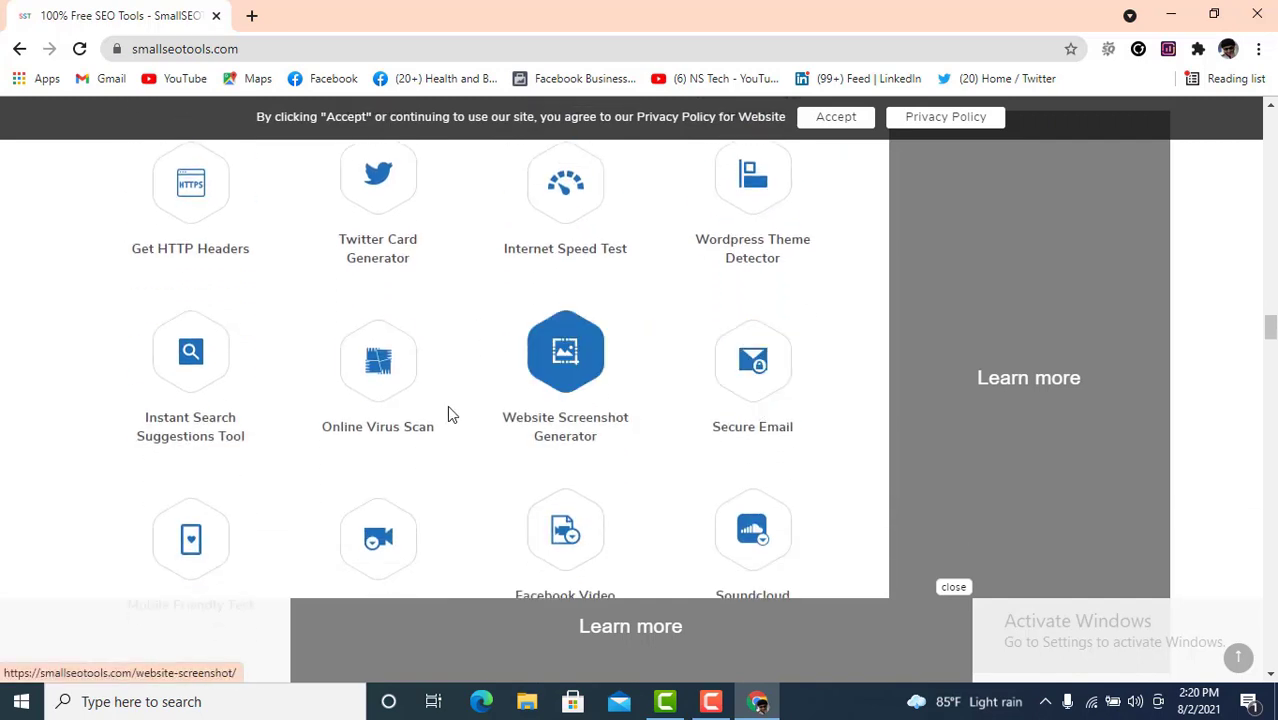
scroll(450, 416, "down", 3)
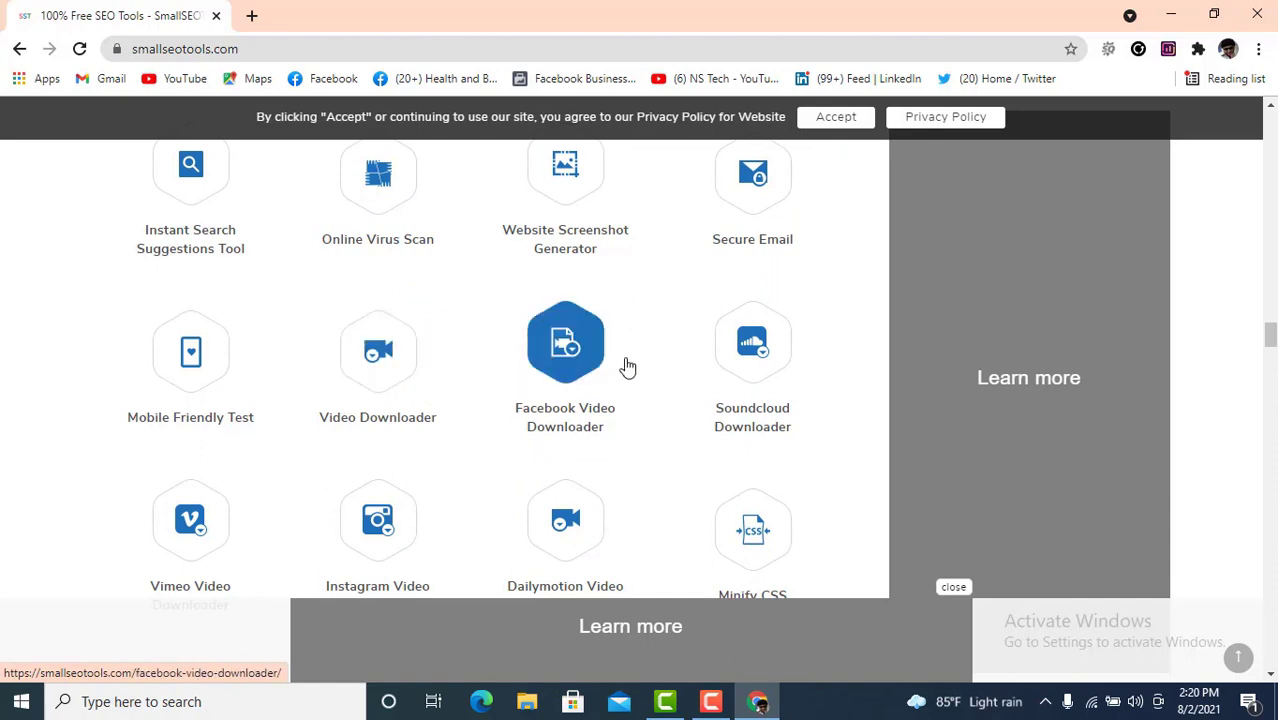
scroll(563, 363, "down", 1)
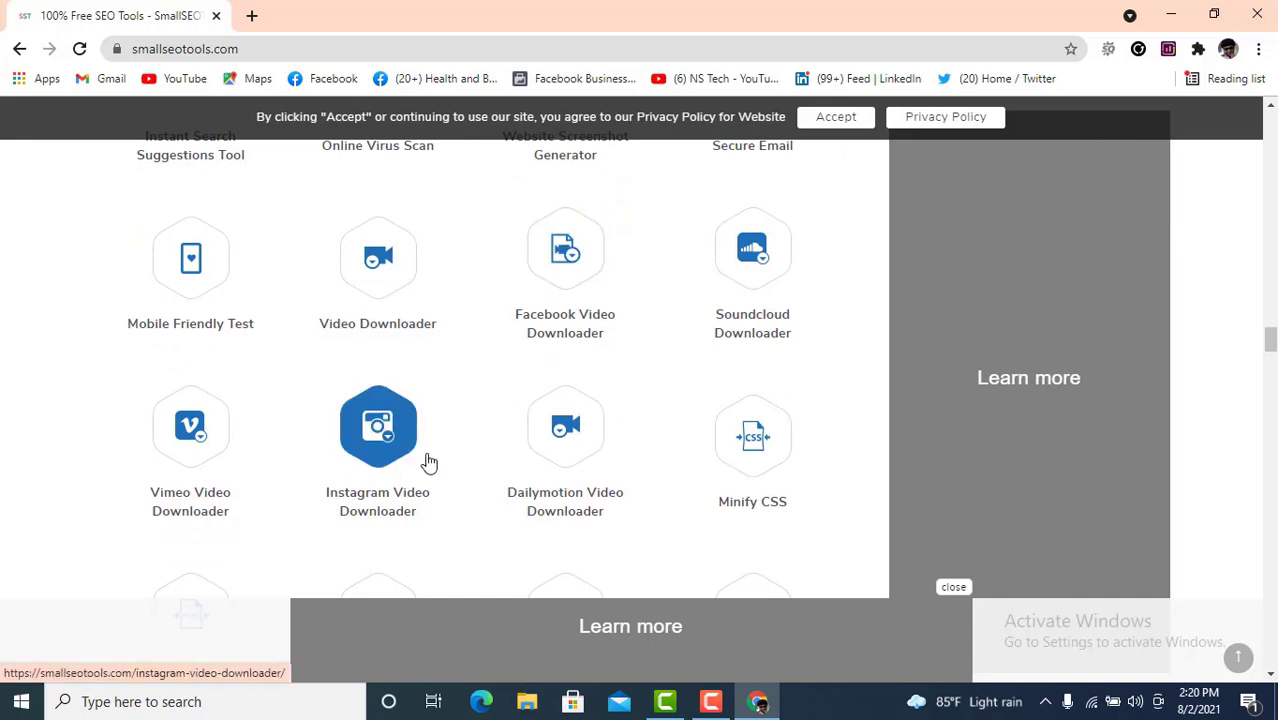
scroll(511, 441, "down", 3)
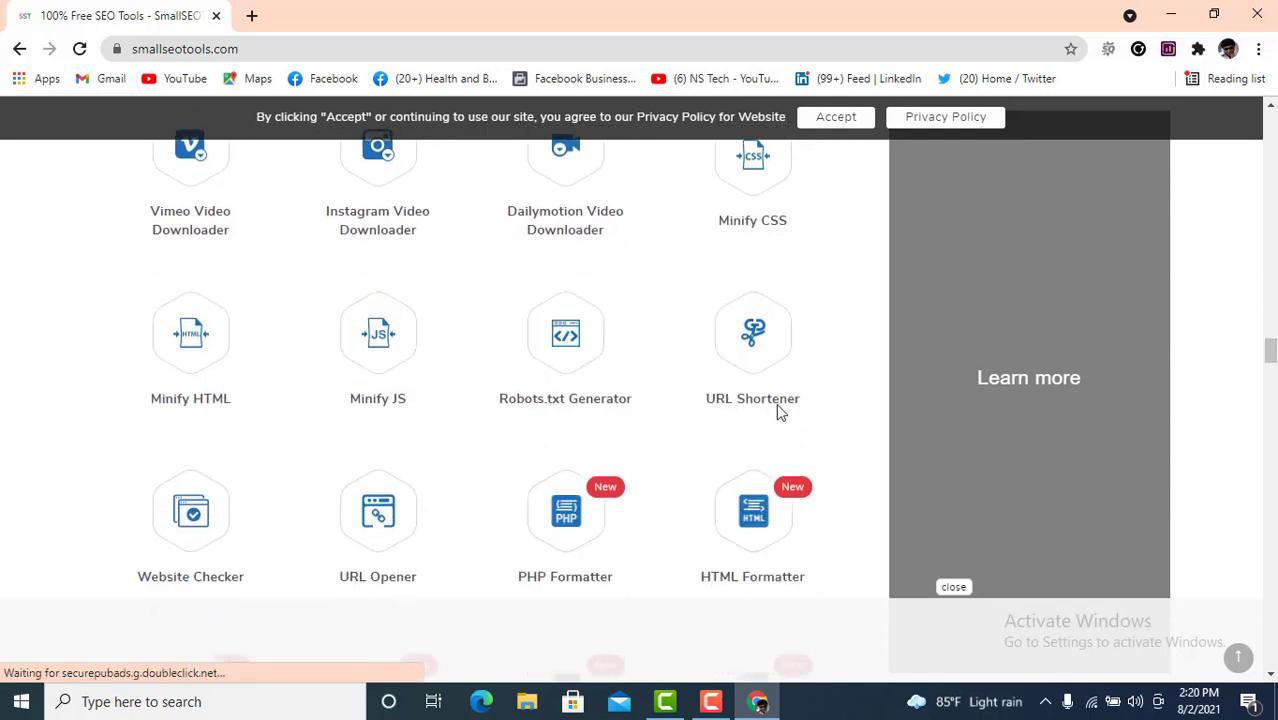
scroll(679, 389, "down", 1)
scroll(678, 390, "down", 1)
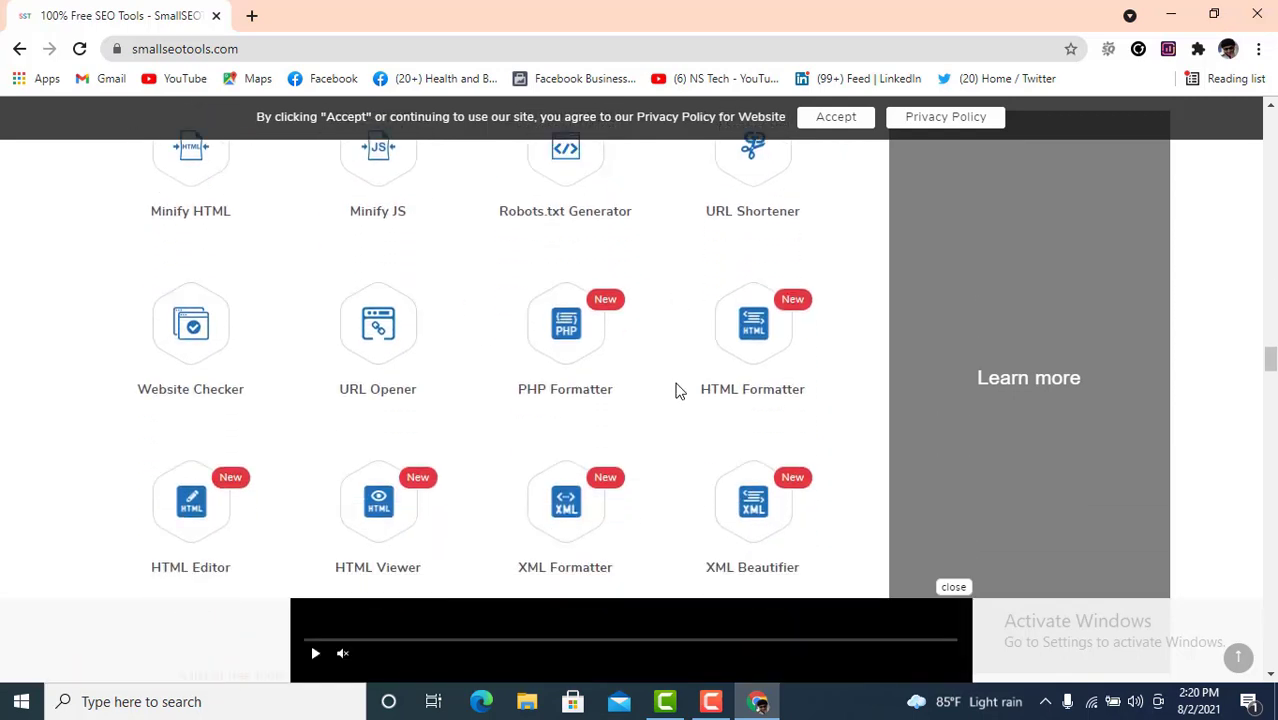
scroll(552, 365, "down", 4)
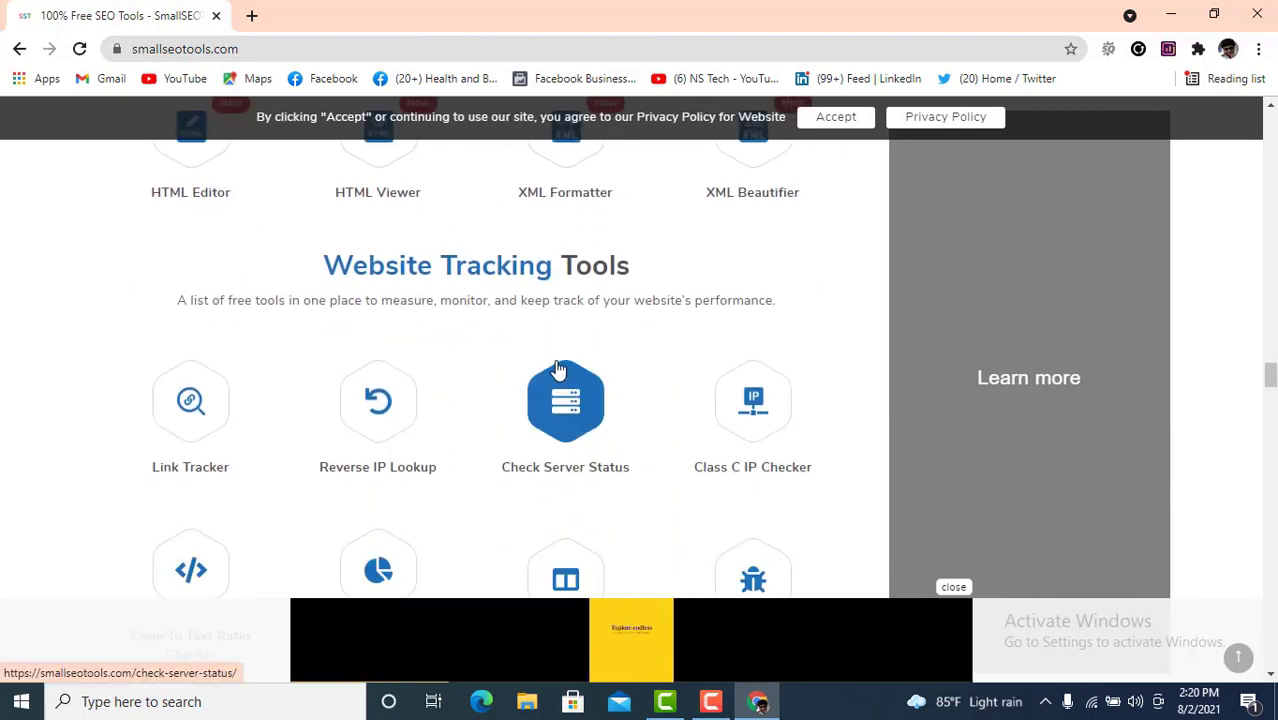
- Scroll through the Proxy, Domains, PDF, Converter and Calculator sections to Other Tools and the newsletter
scroll(556, 366, "down", 1)
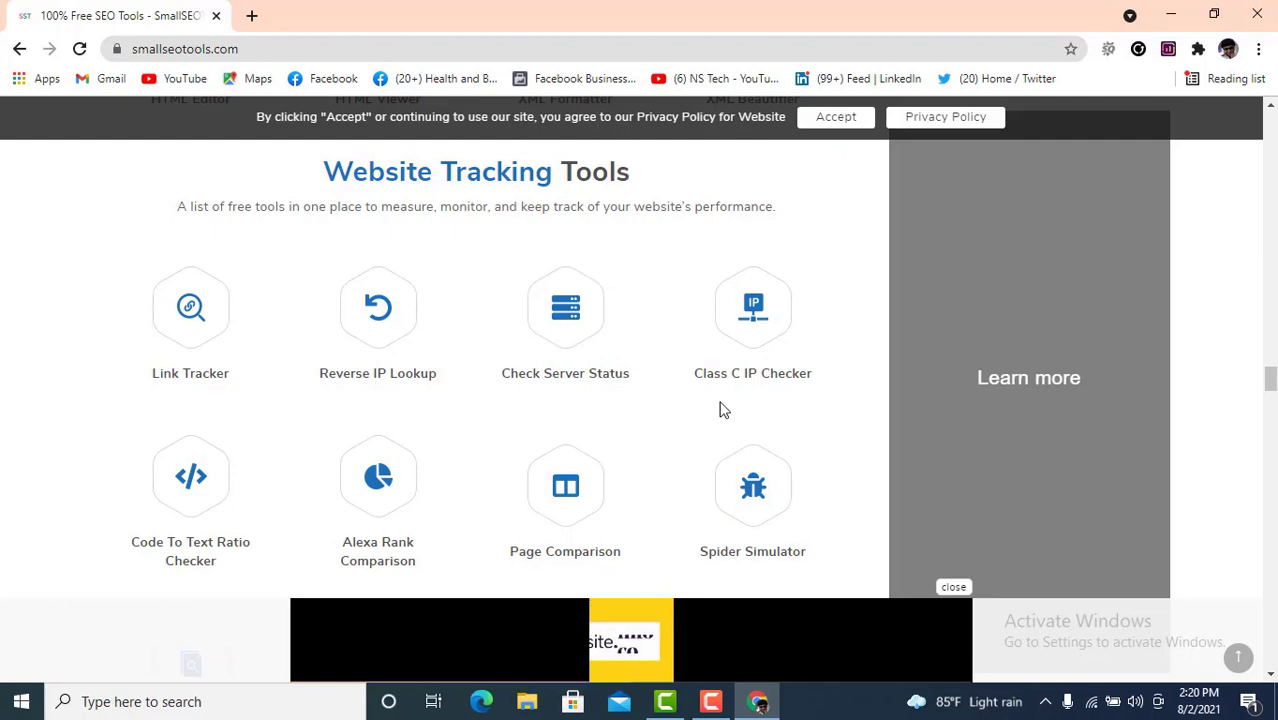
scroll(724, 410, "down", 2)
scroll(725, 409, "down", 1)
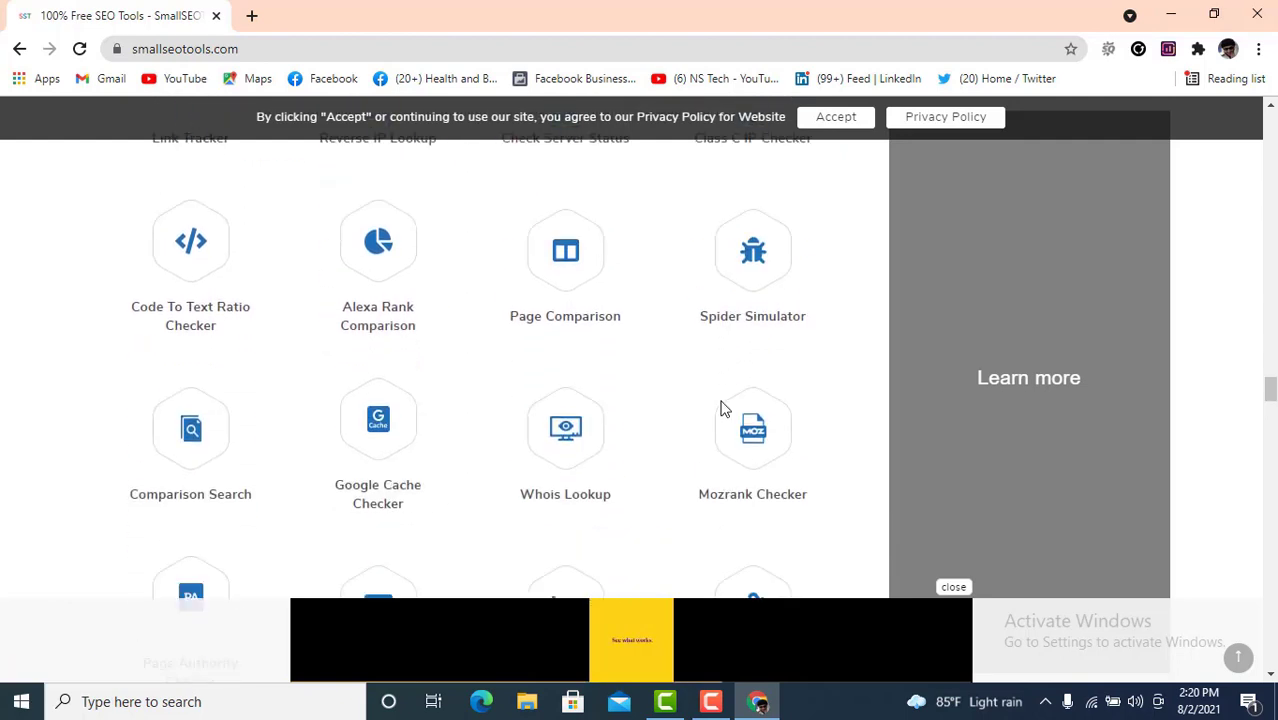
scroll(562, 375, "down", 2)
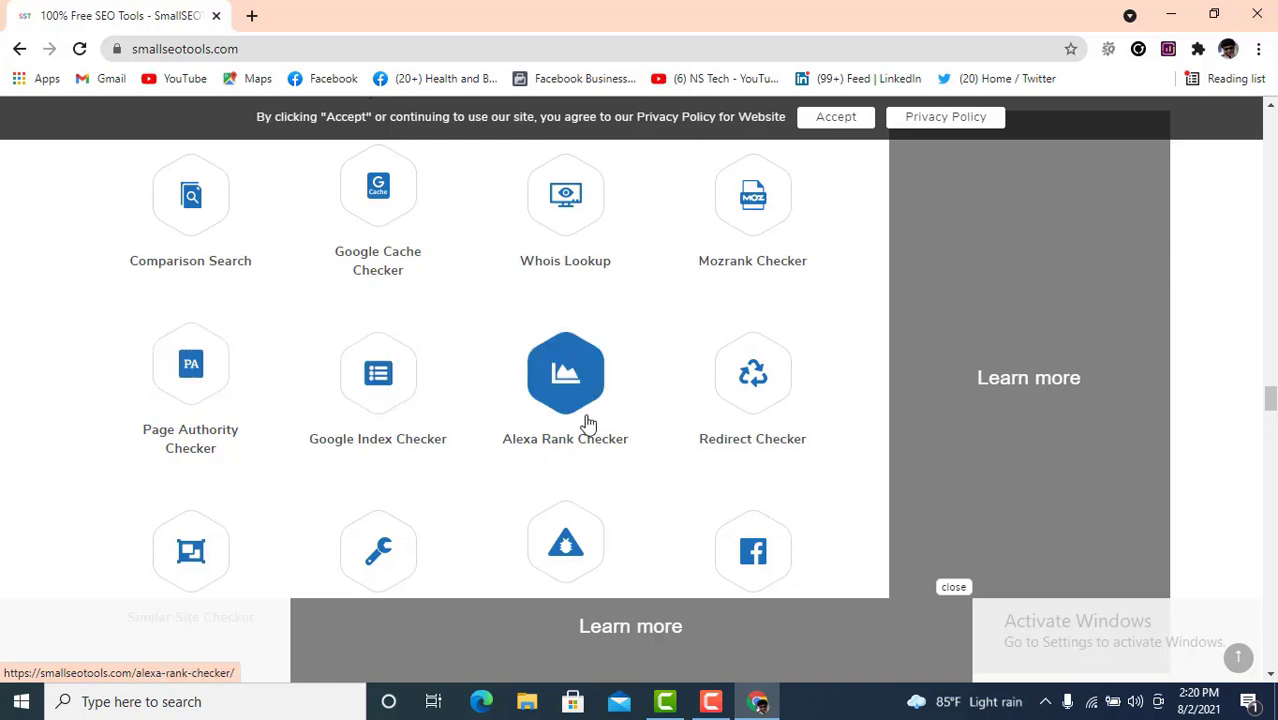
scroll(705, 413, "down", 1)
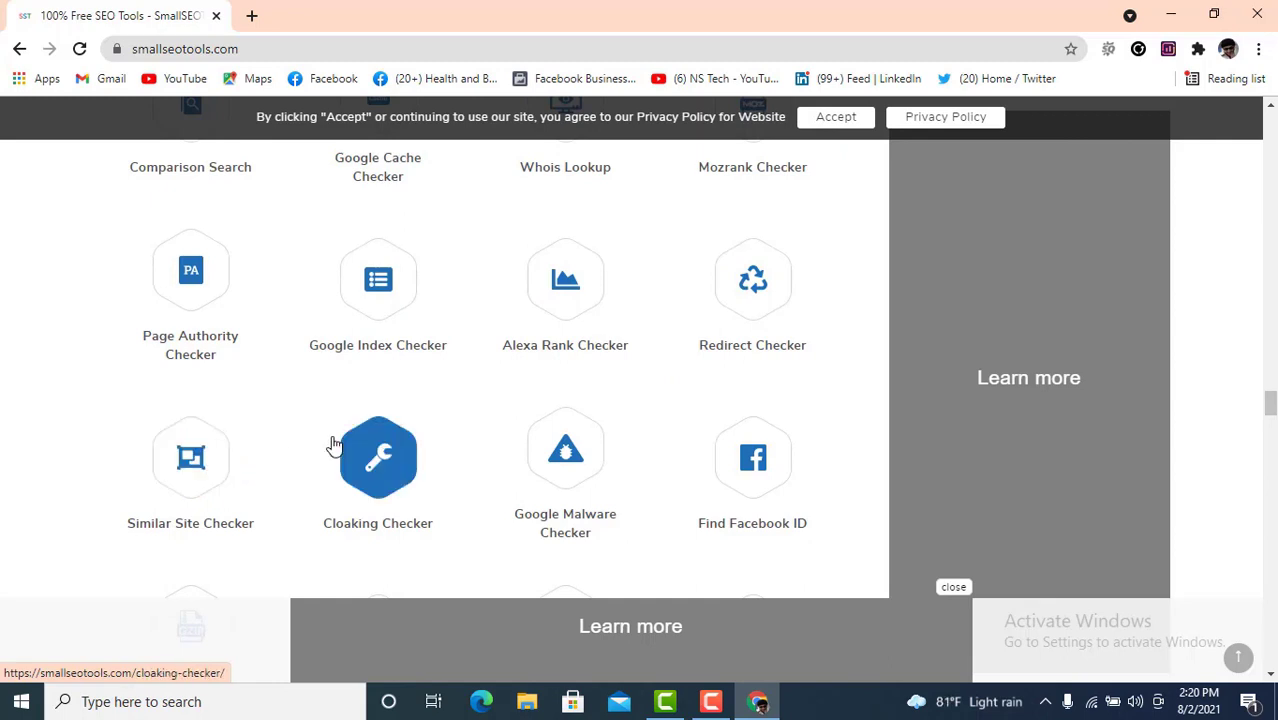
scroll(308, 445, "down", 2)
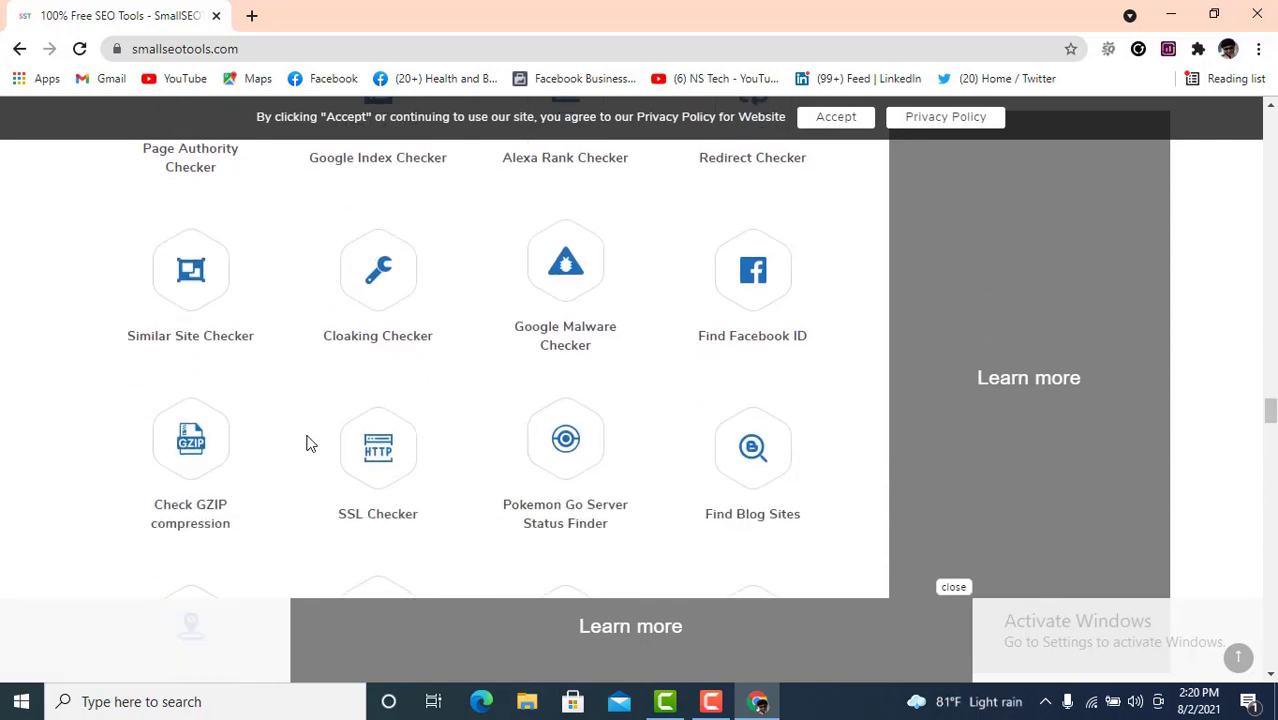
scroll(308, 443, "down", 2)
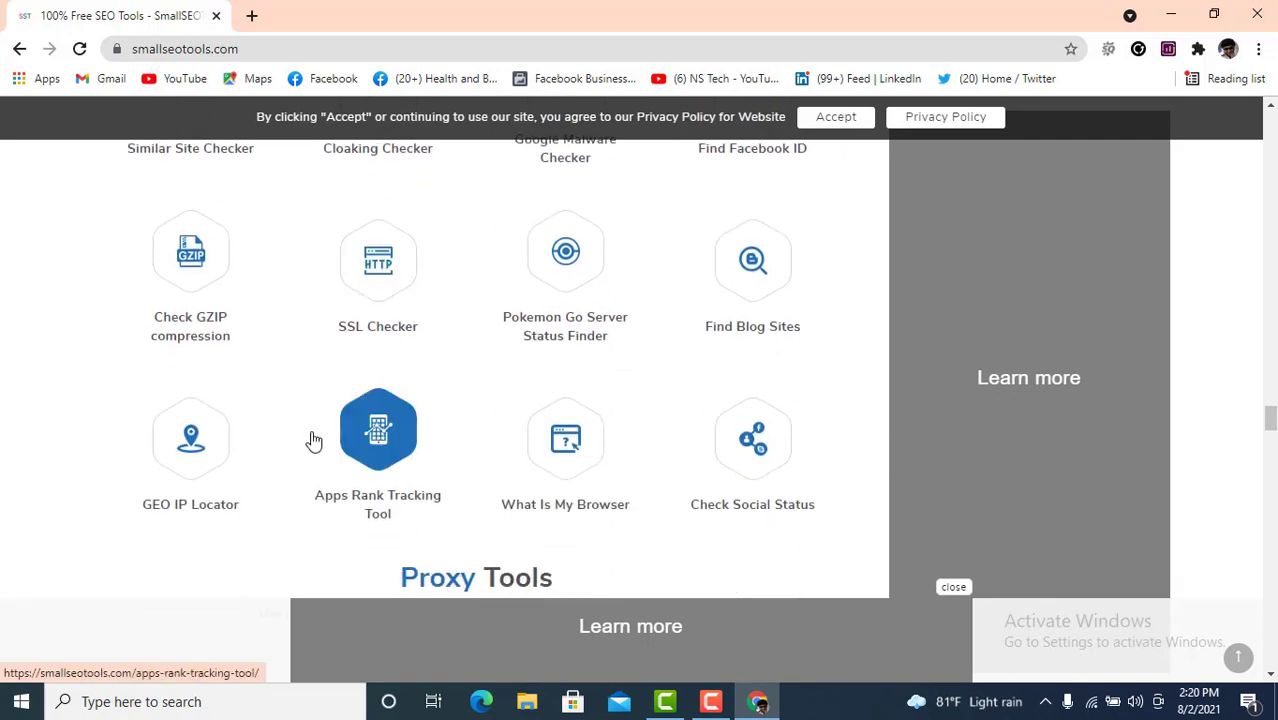
scroll(313, 441, "down", 1)
scroll(316, 438, "down", 2)
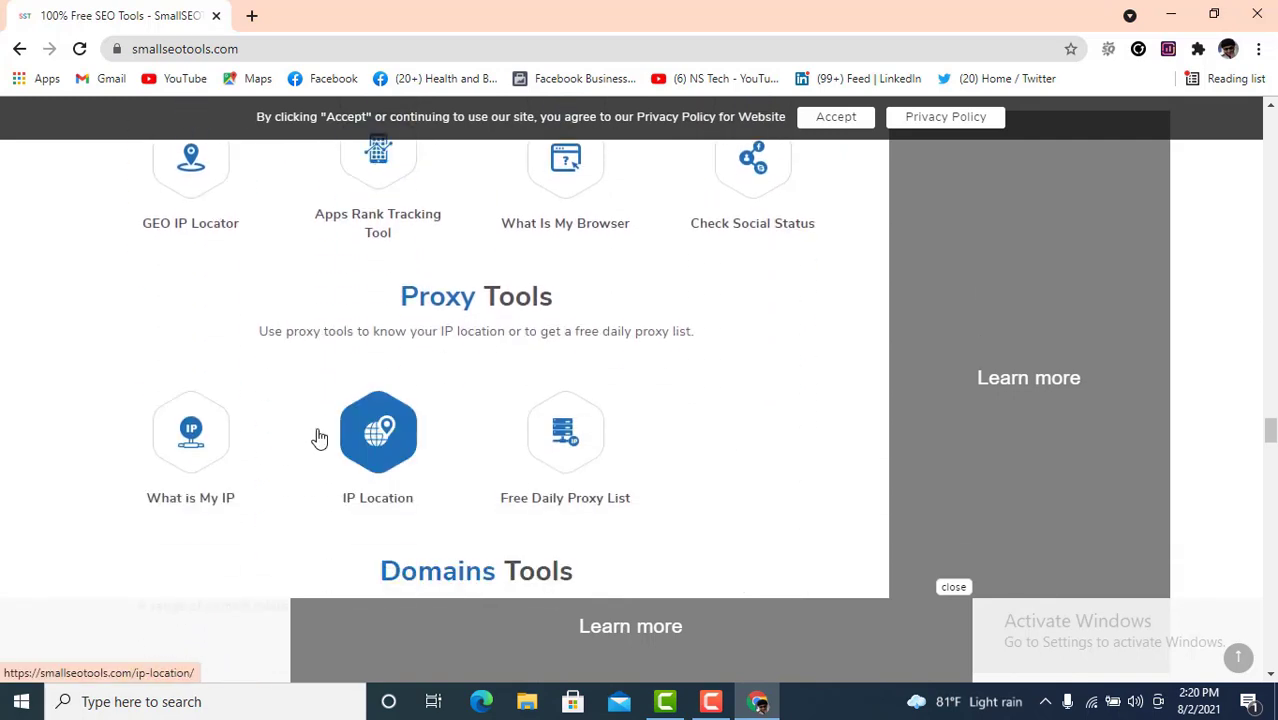
scroll(313, 435, "down", 1)
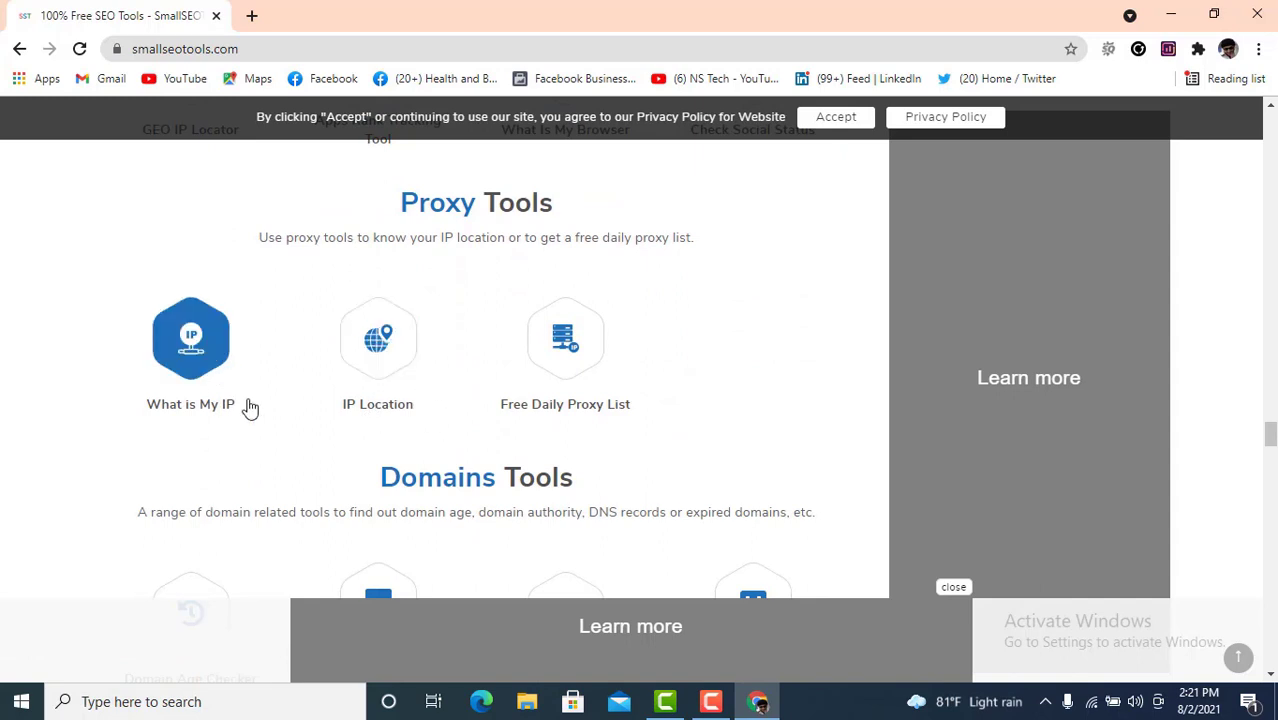
scroll(563, 403, "down", 2)
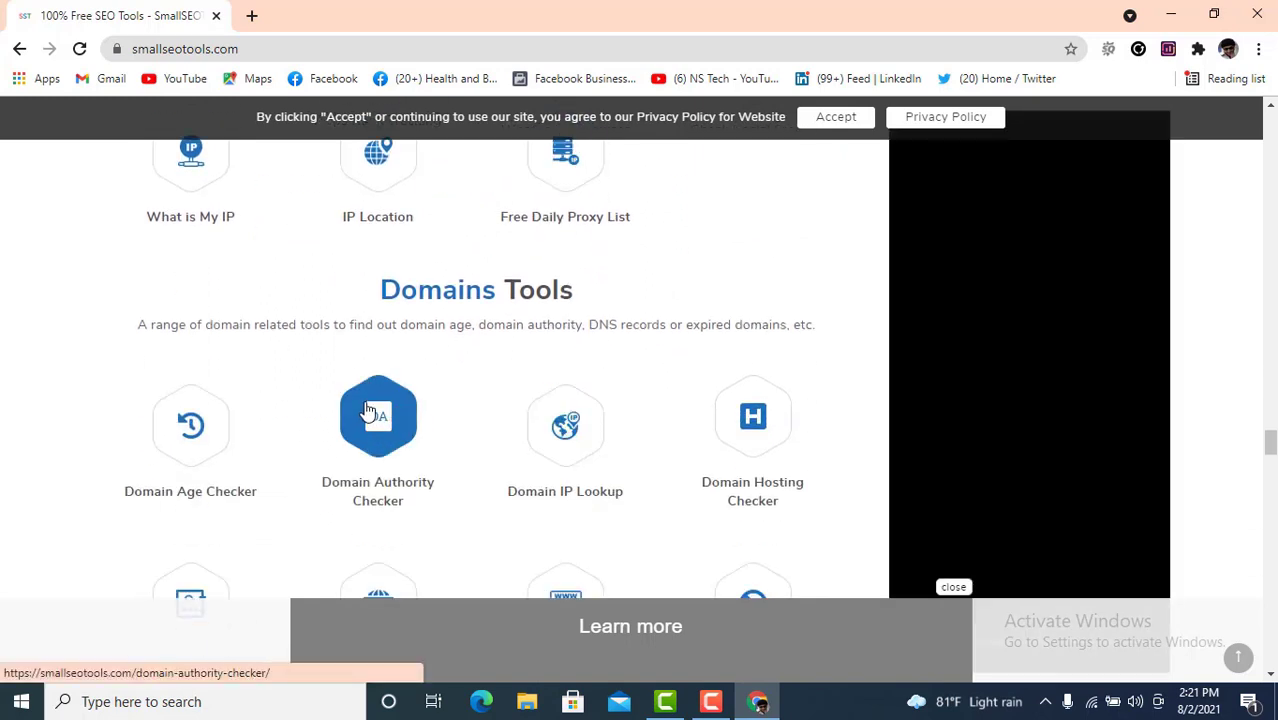
scroll(700, 421, "down", 3)
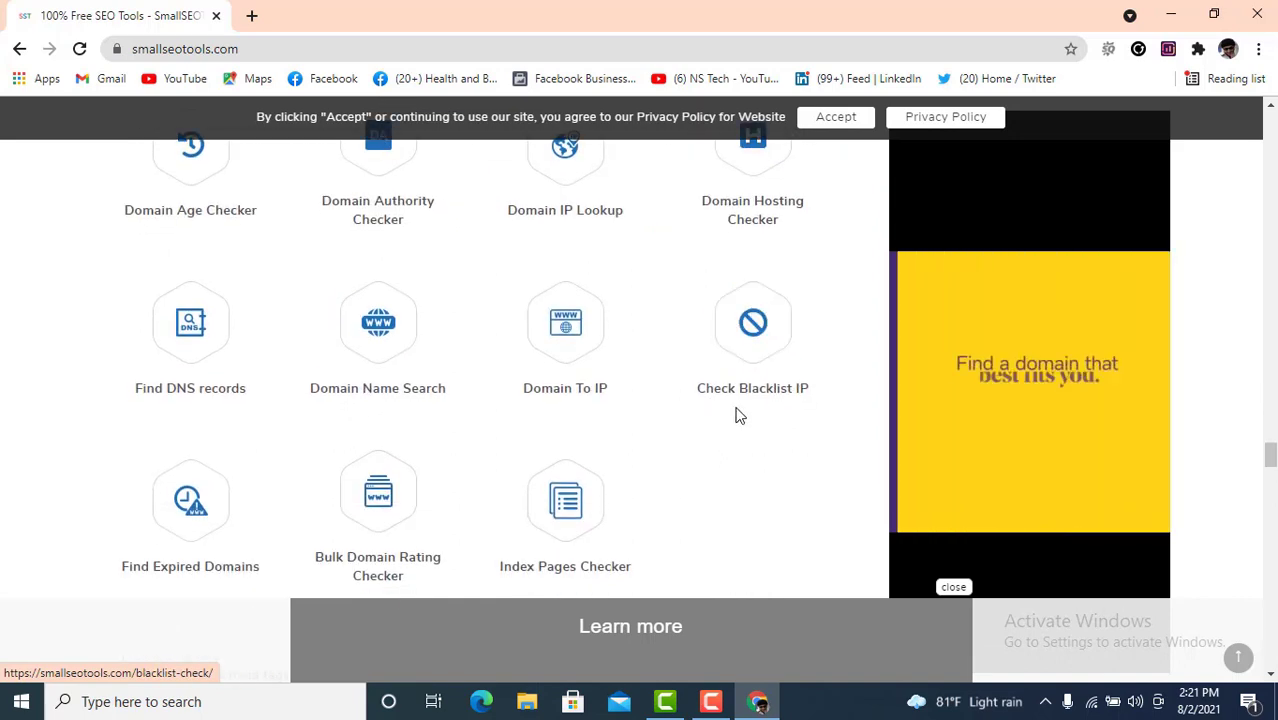
scroll(655, 395, "down", 2)
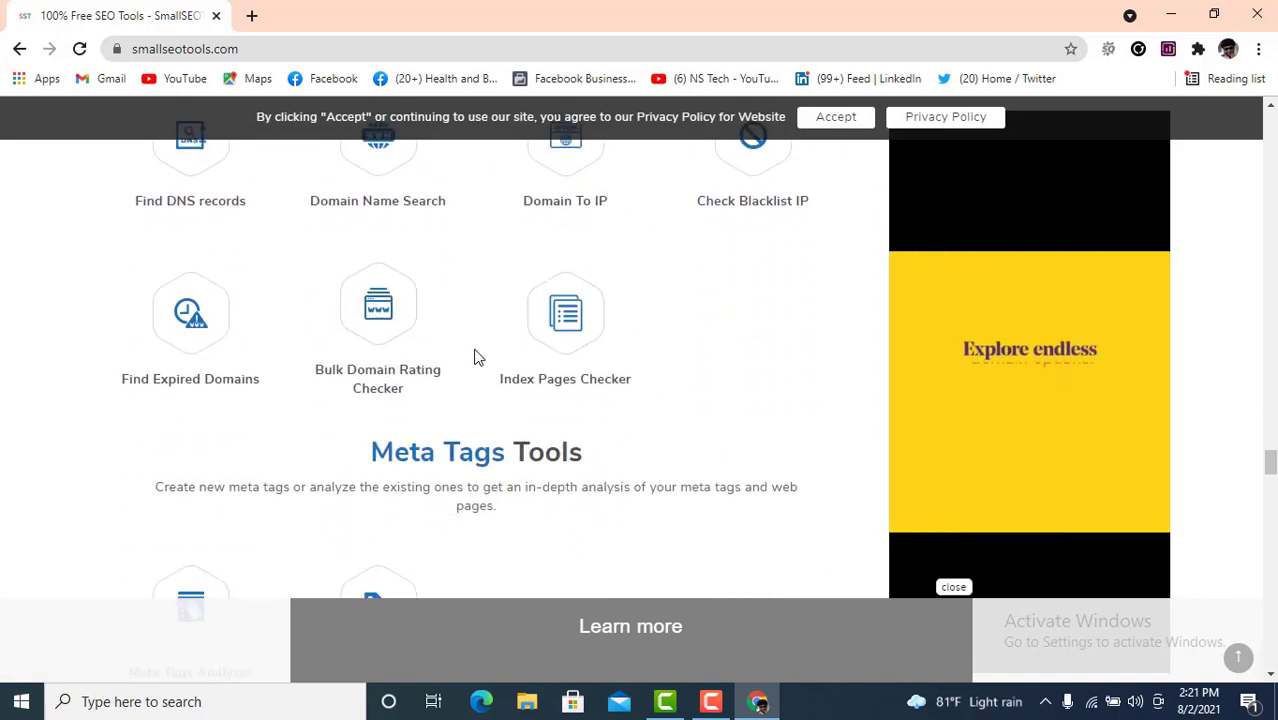
scroll(476, 357, "down", 1)
scroll(540, 380, "down", 1)
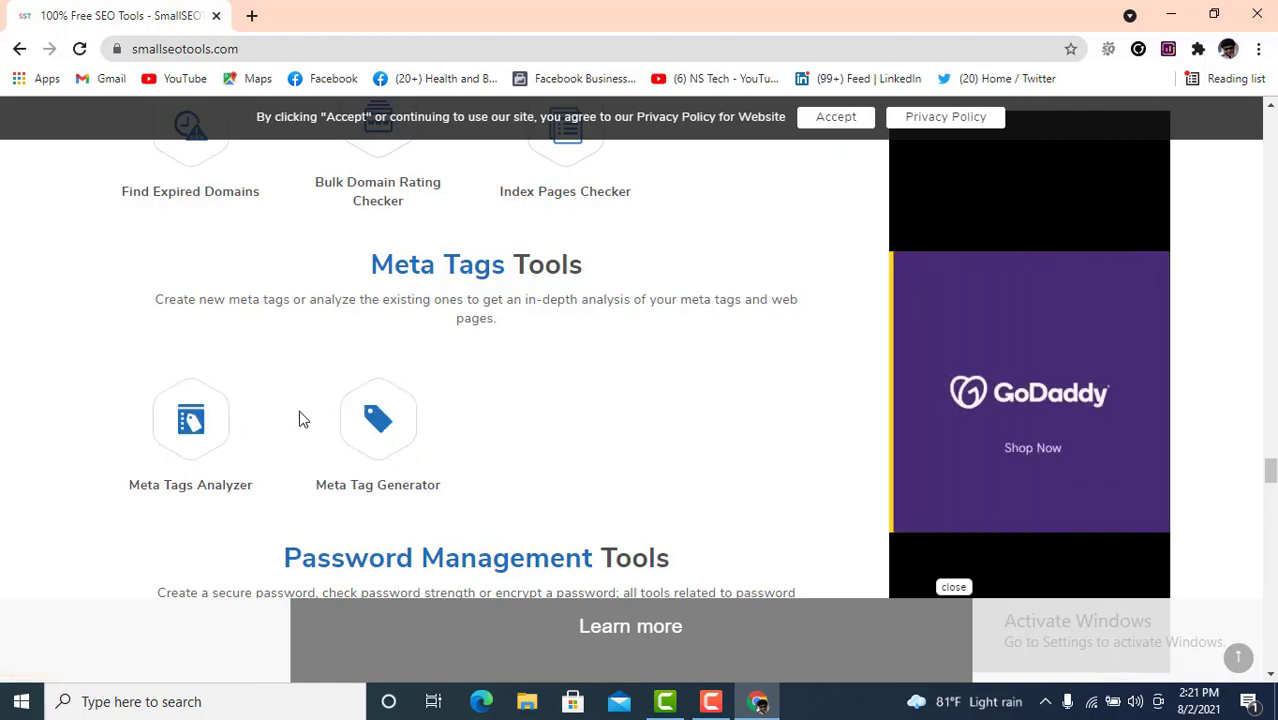
scroll(463, 425, "down", 3)
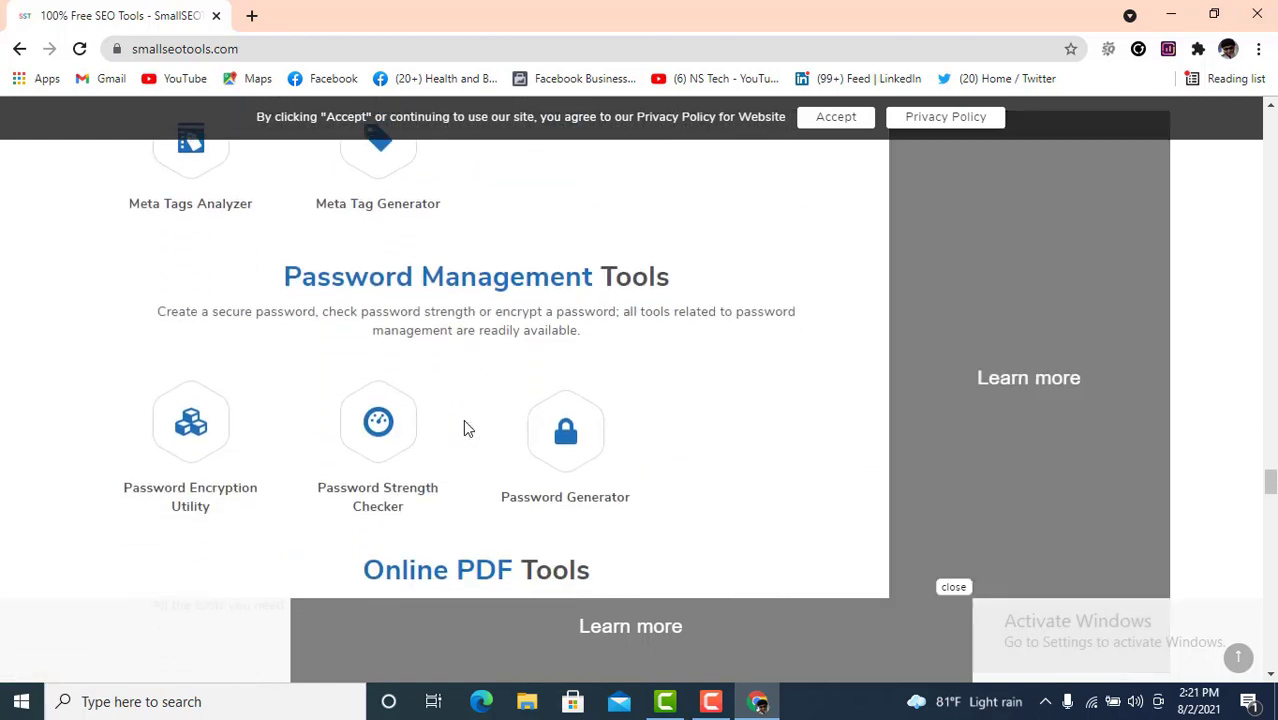
scroll(464, 425, "down", 3)
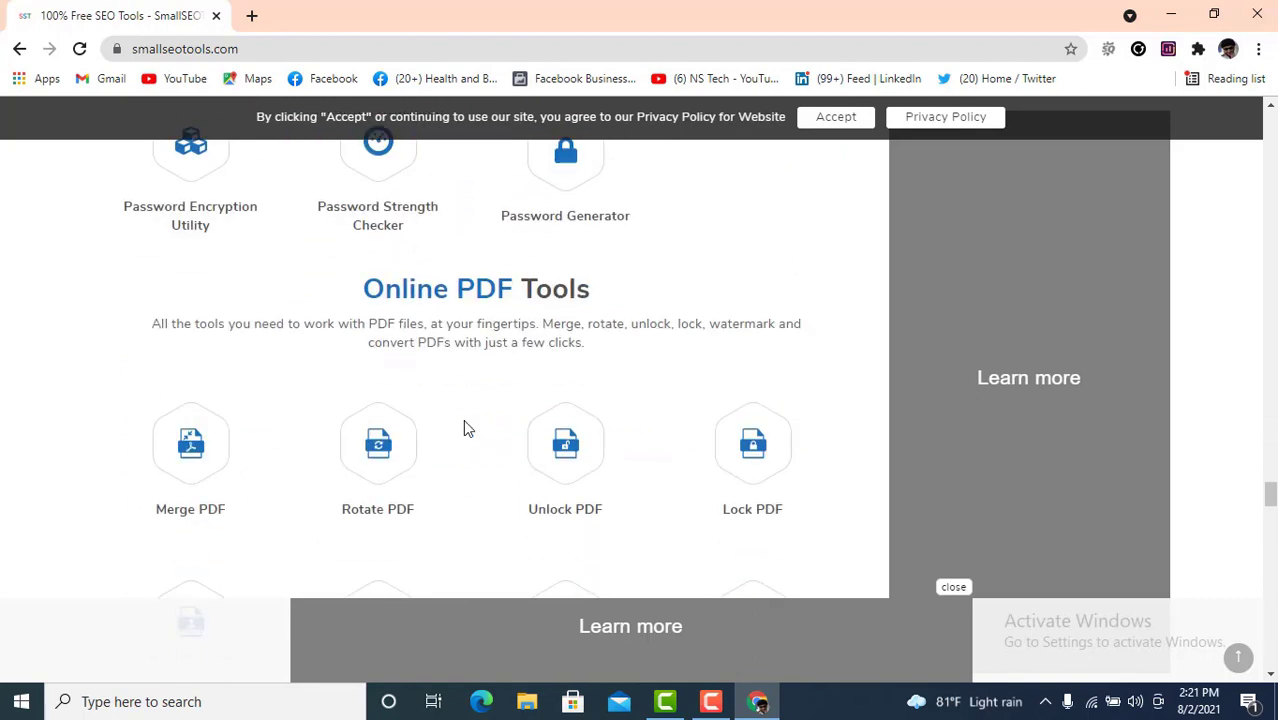
scroll(463, 419, "down", 3)
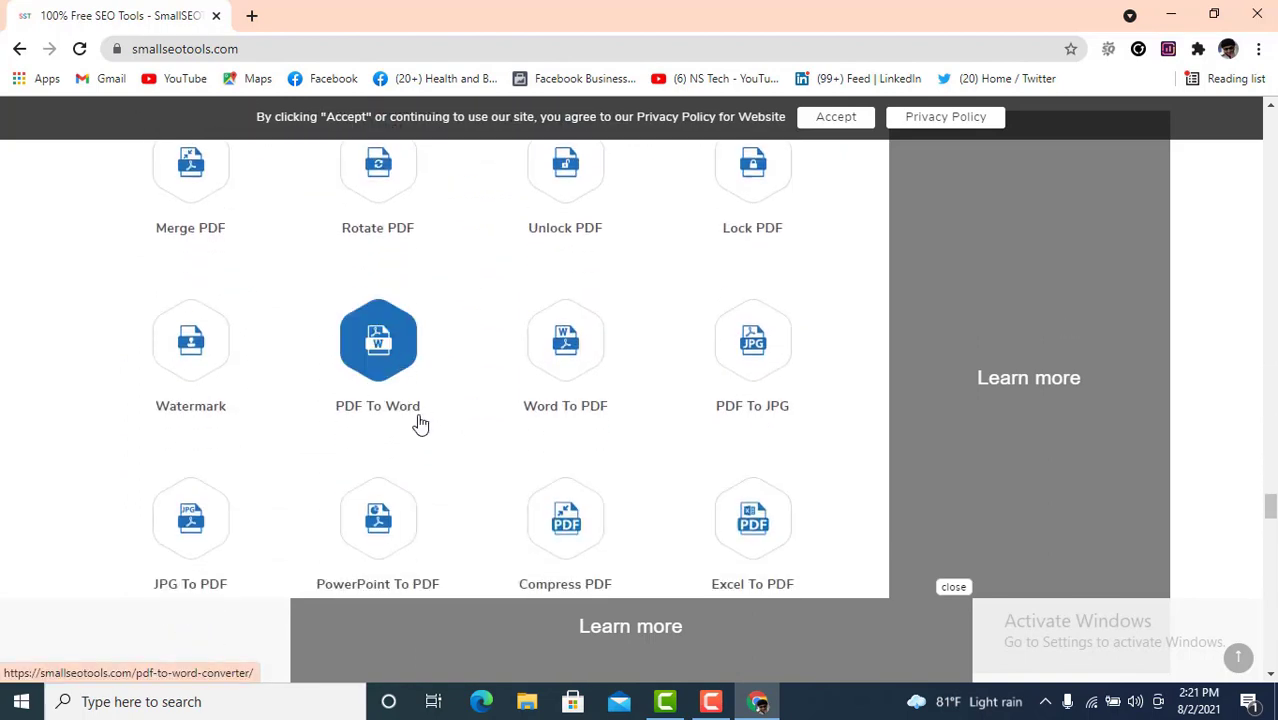
scroll(410, 435, "up", 1)
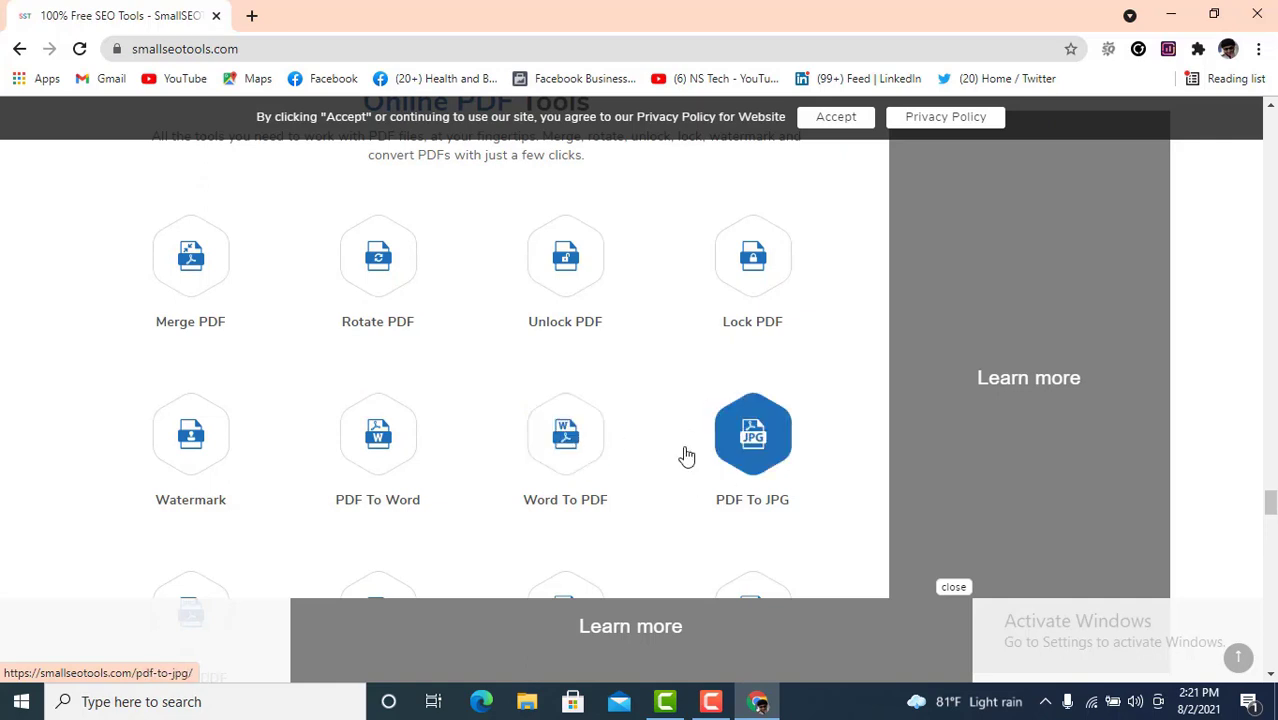
scroll(685, 451, "down", 2)
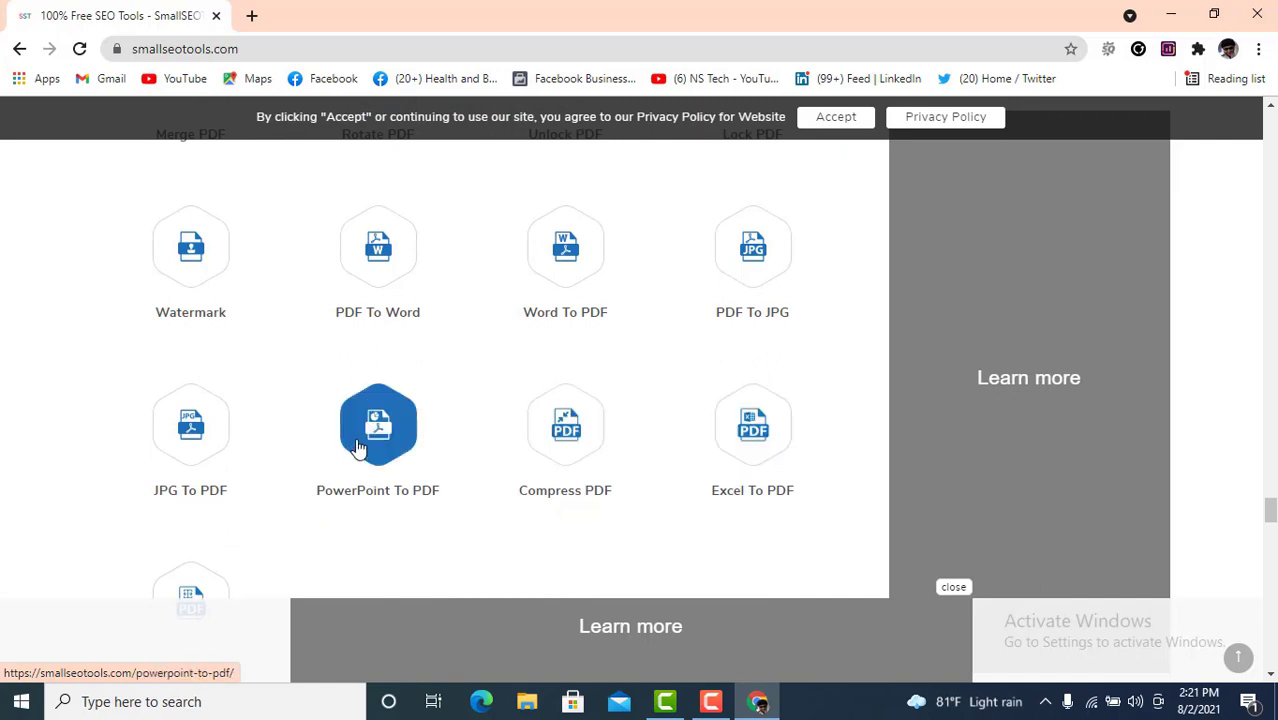
scroll(630, 425, "down", 1)
scroll(650, 453, "down", 3)
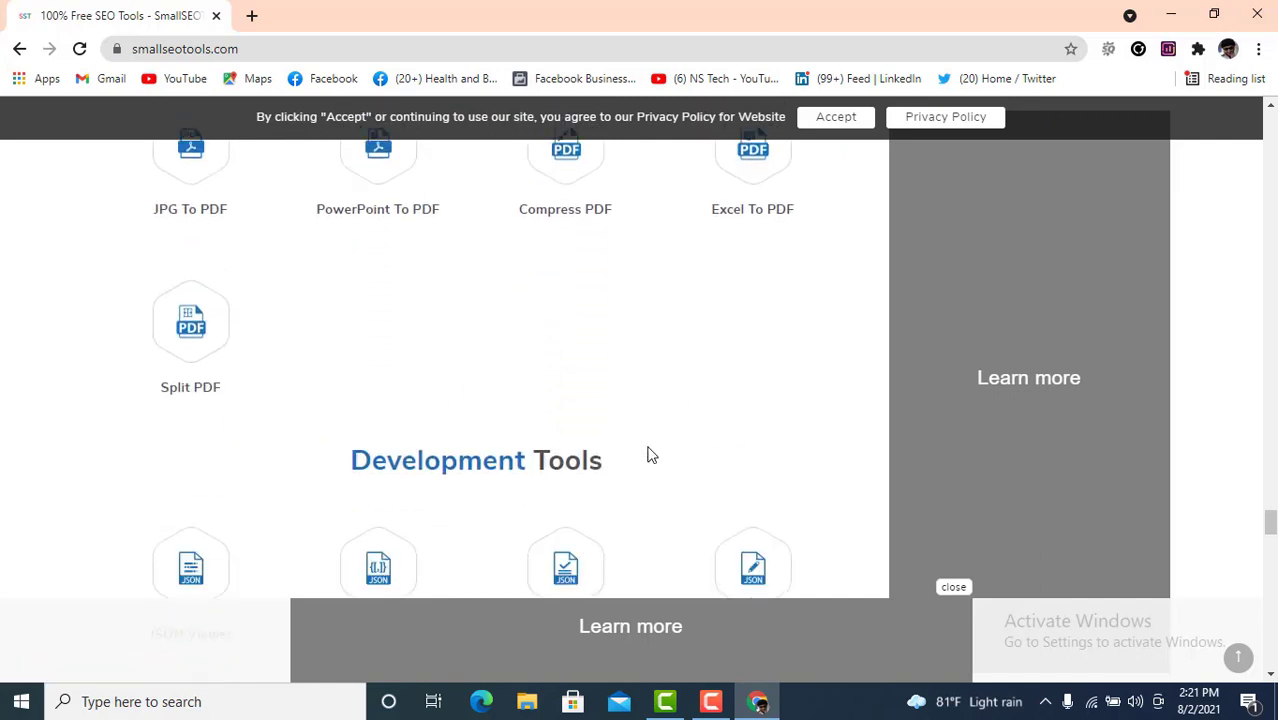
scroll(650, 455, "down", 1)
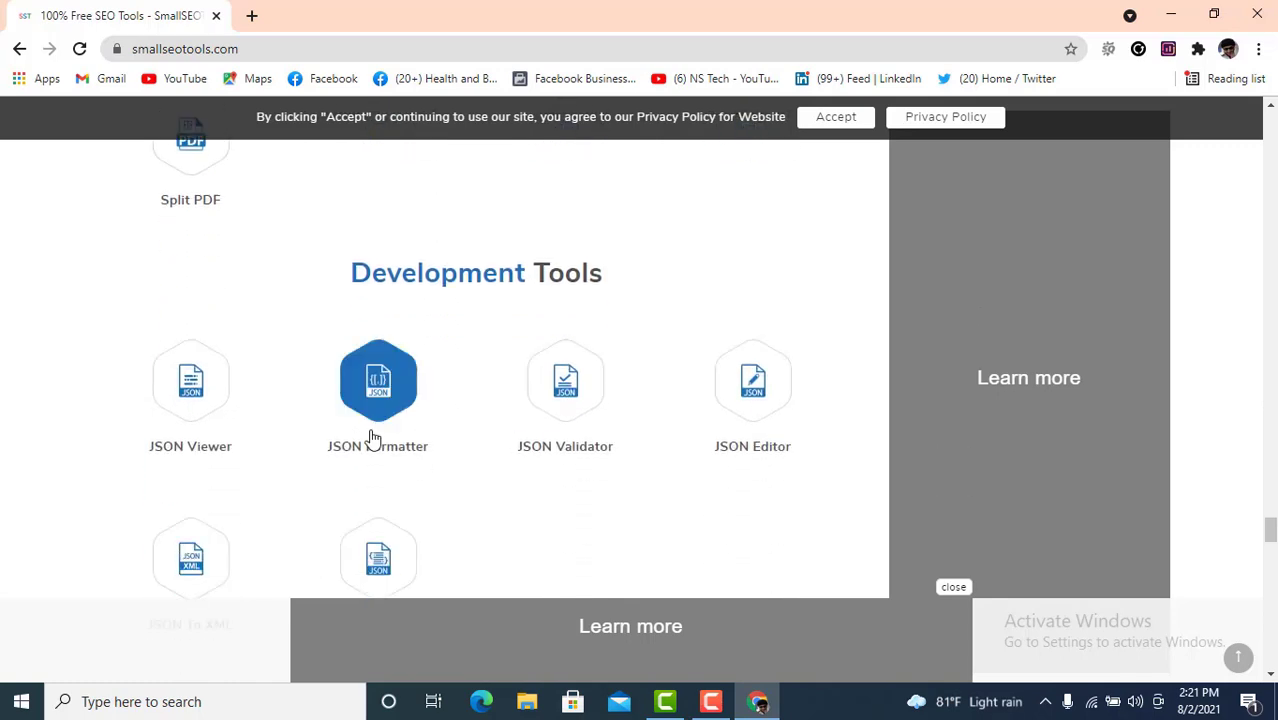
scroll(290, 438, "down", 3)
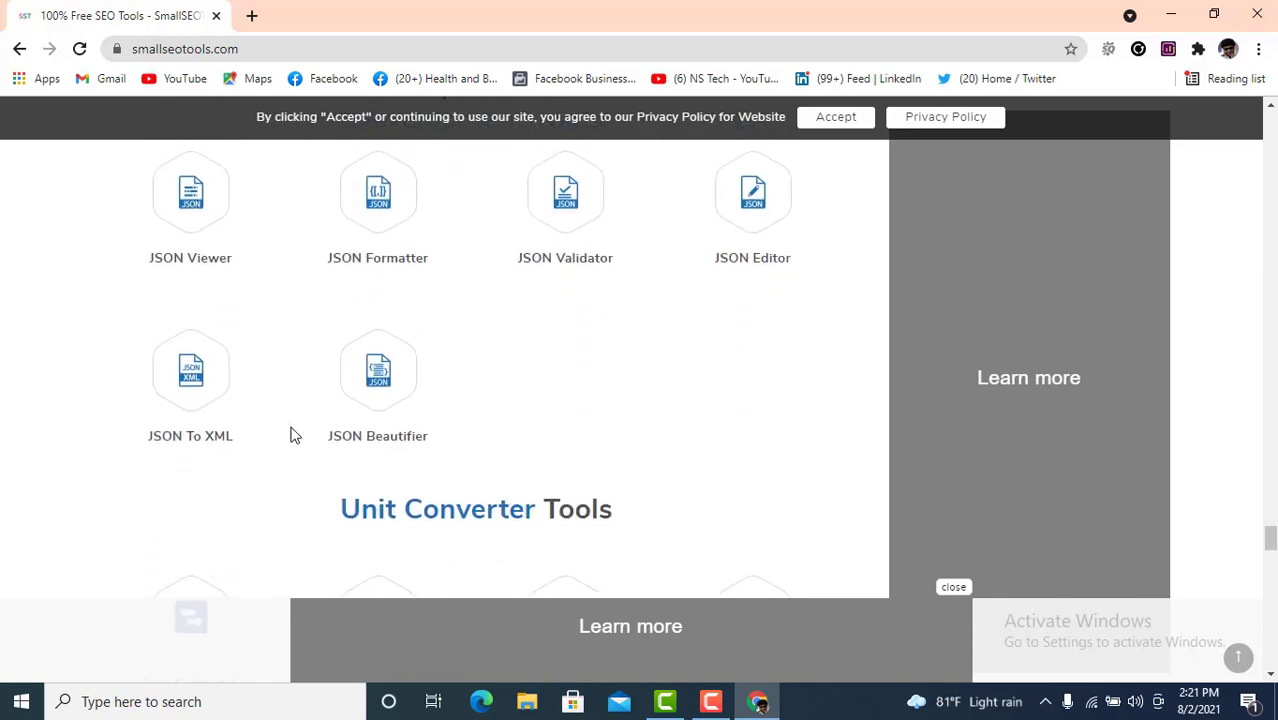
scroll(310, 430, "down", 2)
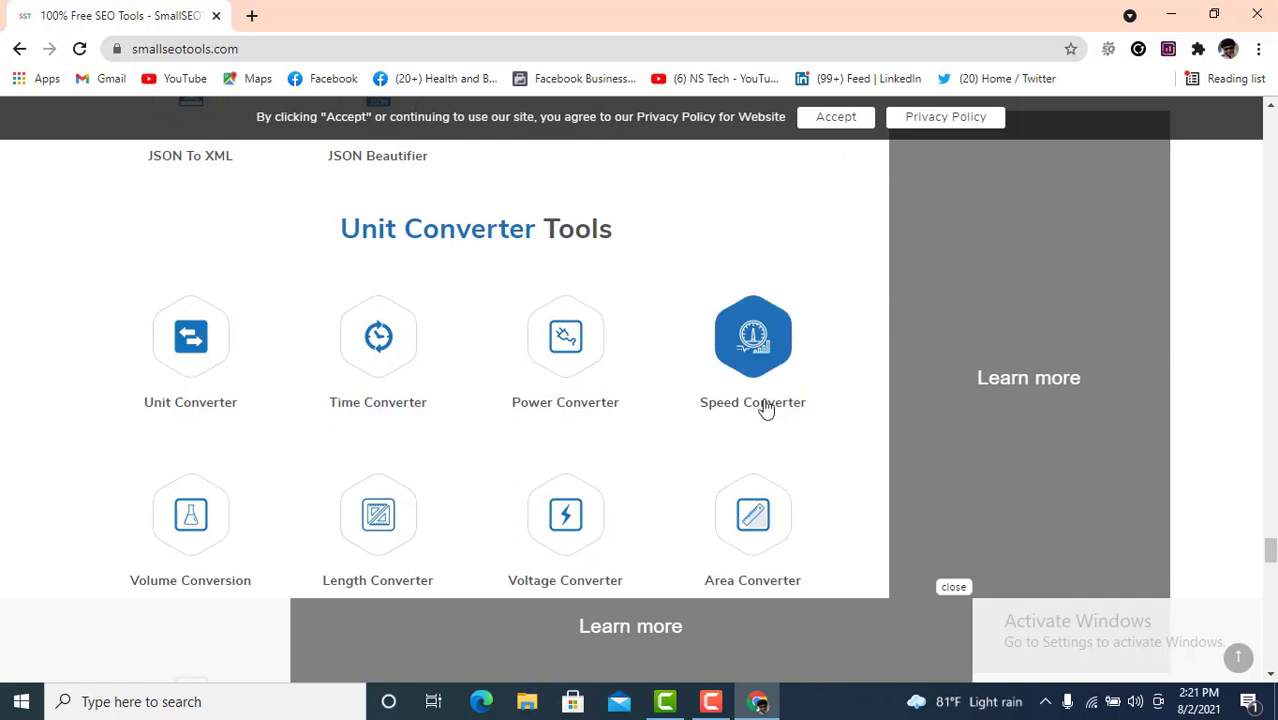
scroll(704, 420, "down", 2)
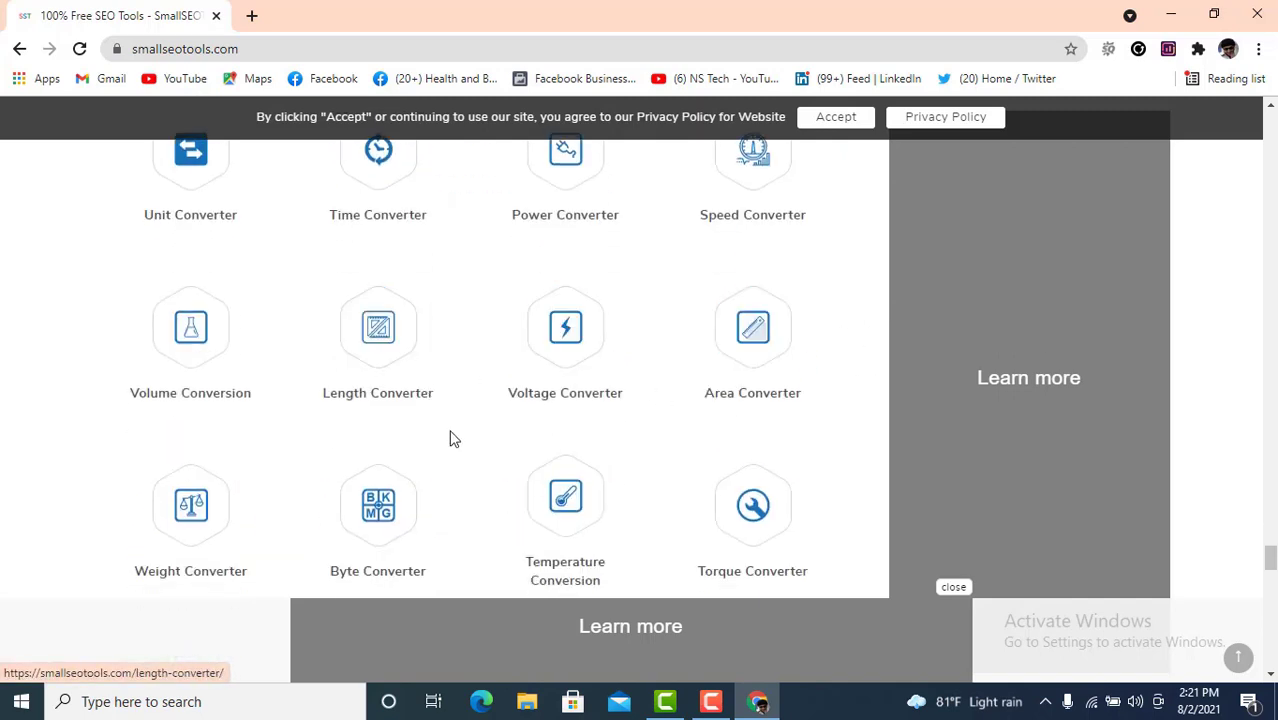
scroll(499, 456, "down", 3)
scroll(522, 446, "down", 2)
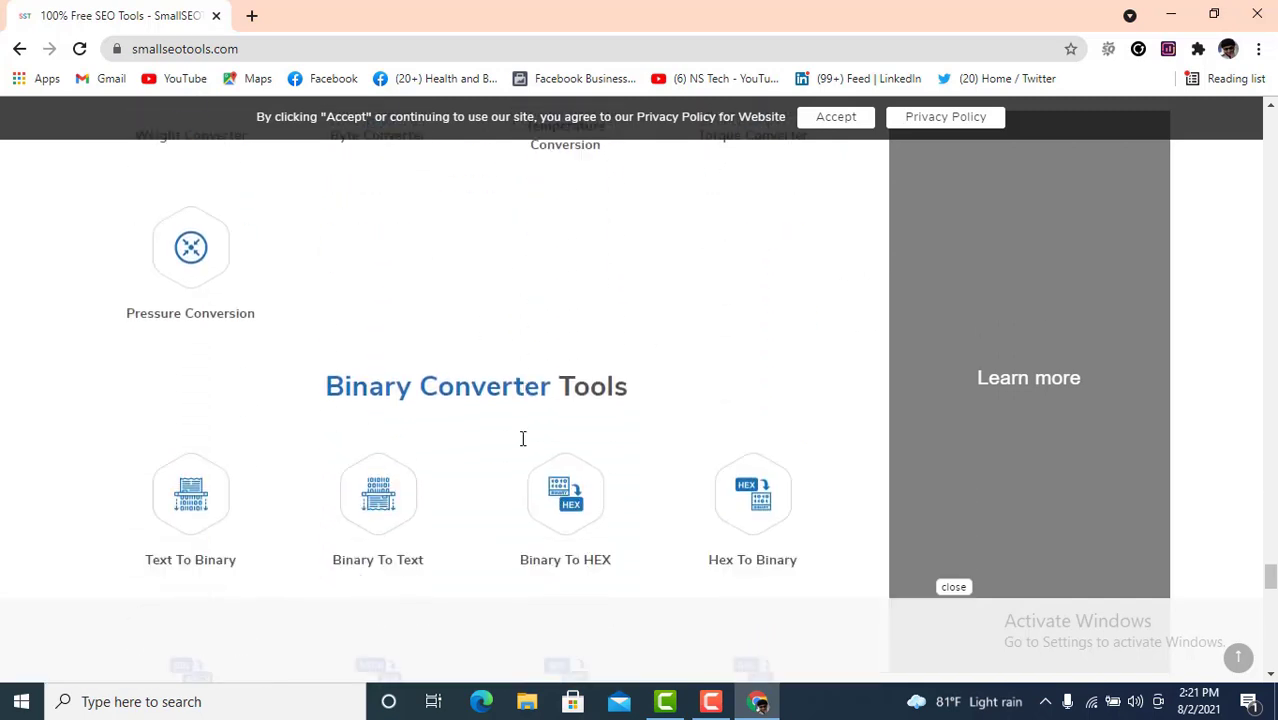
scroll(418, 435, "down", 6)
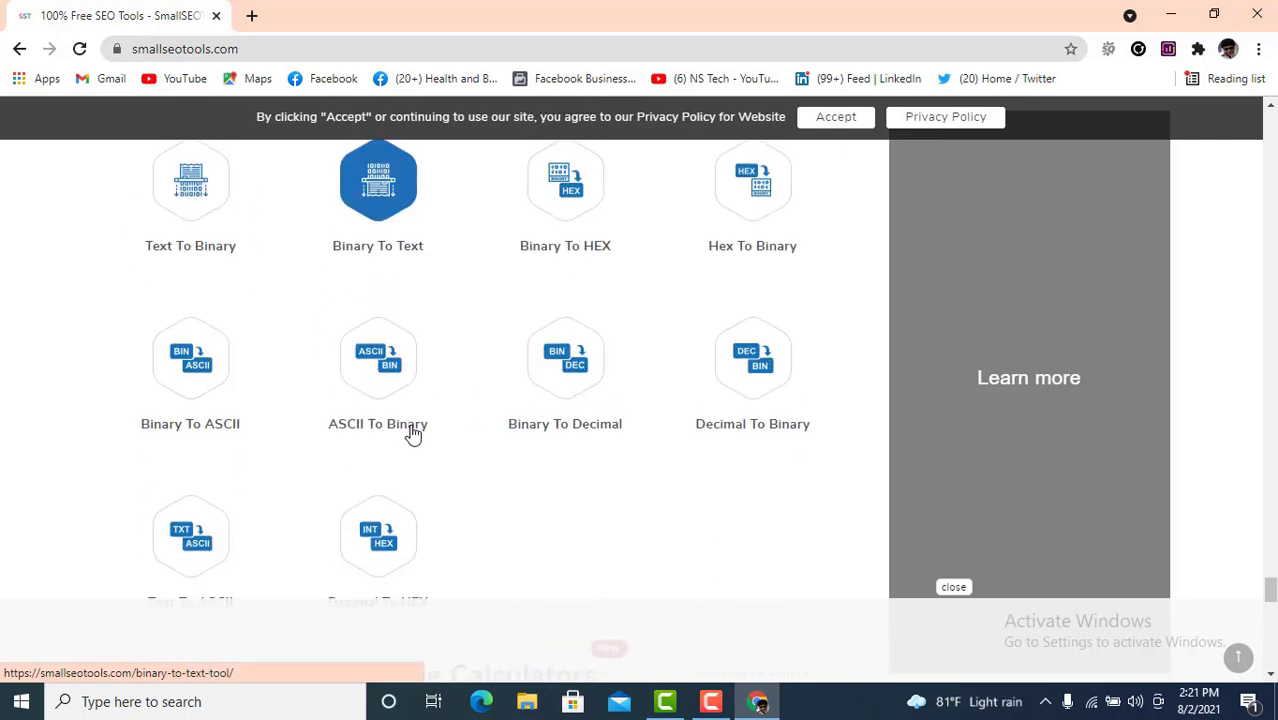
scroll(470, 425, "down", 2)
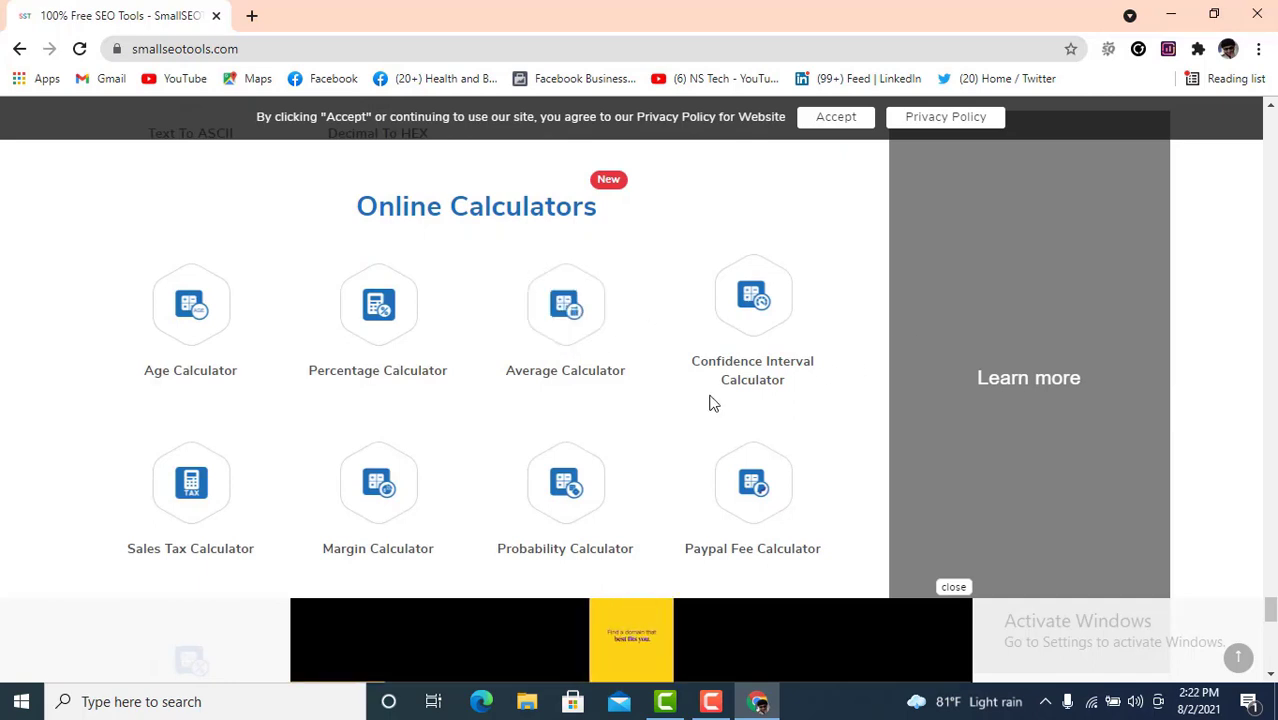
scroll(708, 402, "down", 1)
scroll(729, 395, "down", 5)
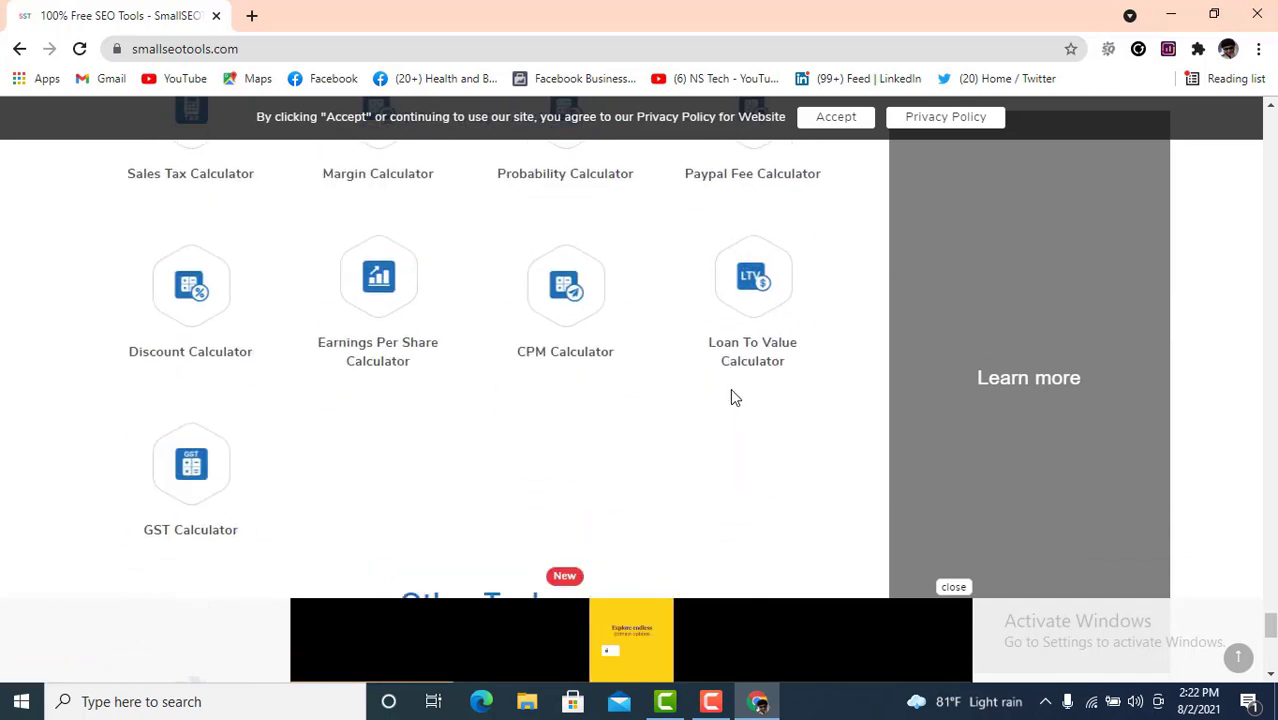
scroll(734, 396, "down", 2)
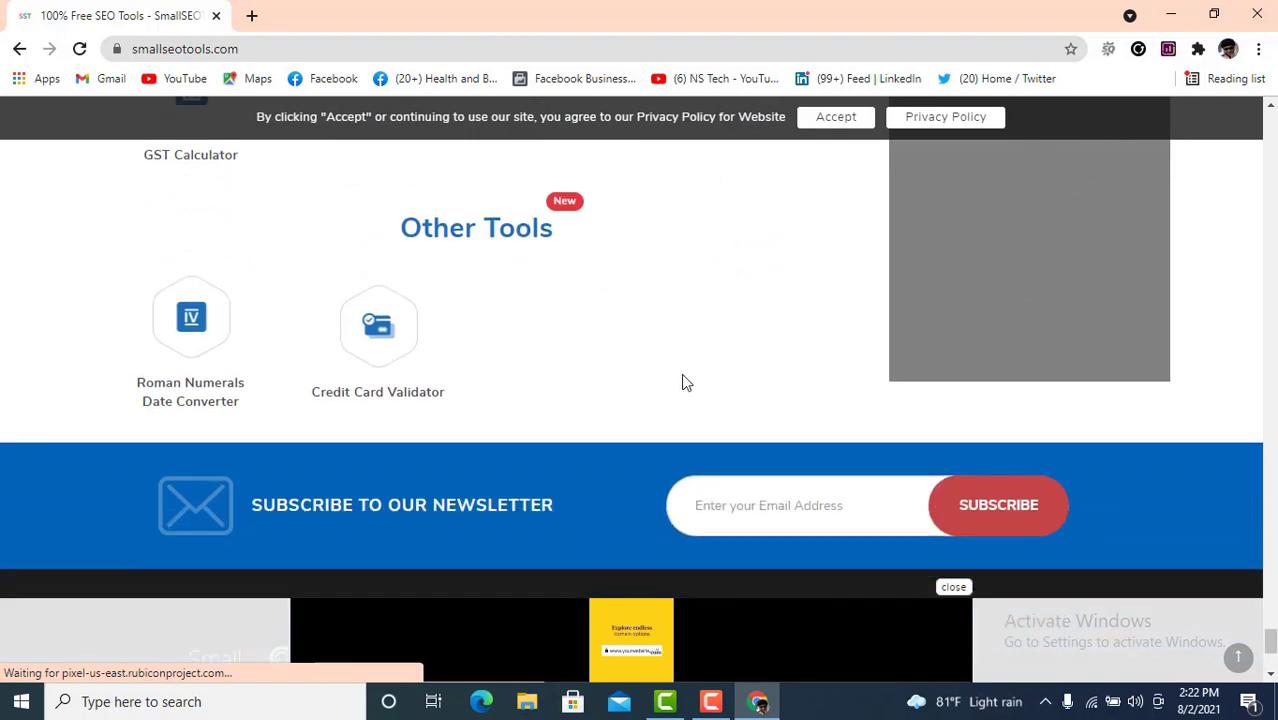
scroll(508, 374, "down", 2)
- Accept the SmallSEOTools cookie notice
scroll(474, 311, "up", 10)
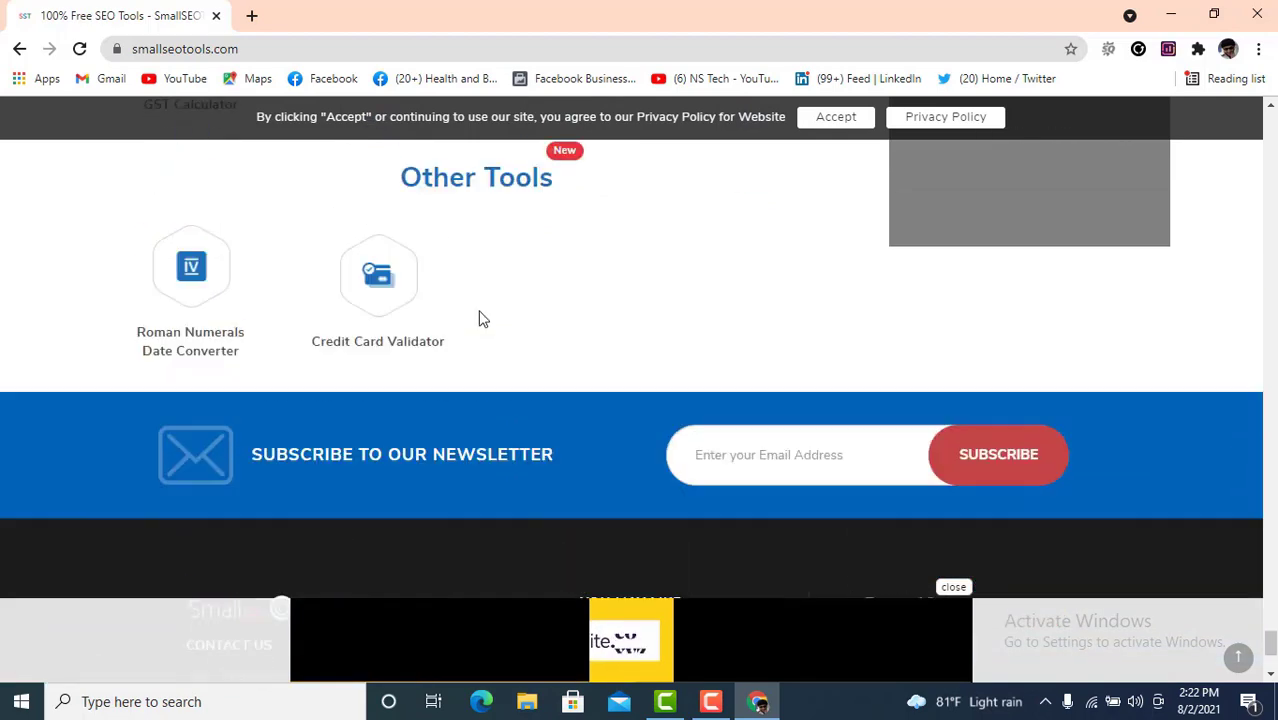
scroll(560, 436, "up", 15)
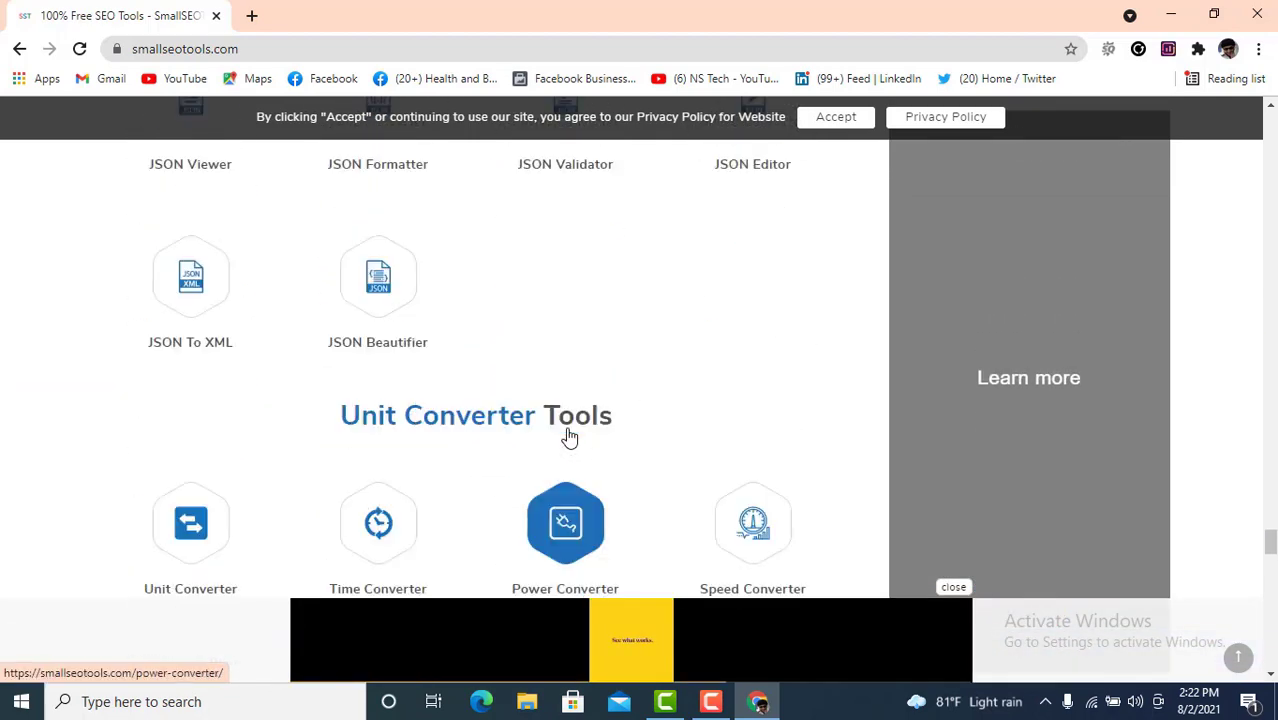
scroll(573, 433, "up", 10)
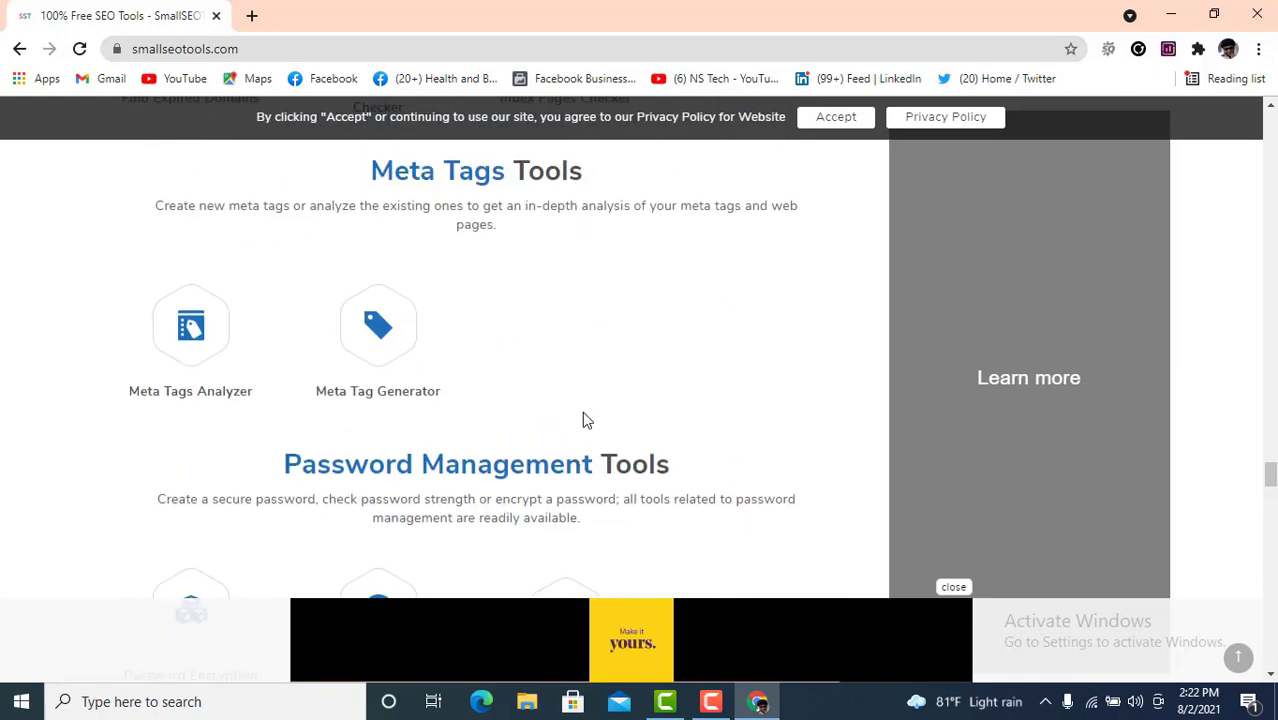
left_click(835, 117)
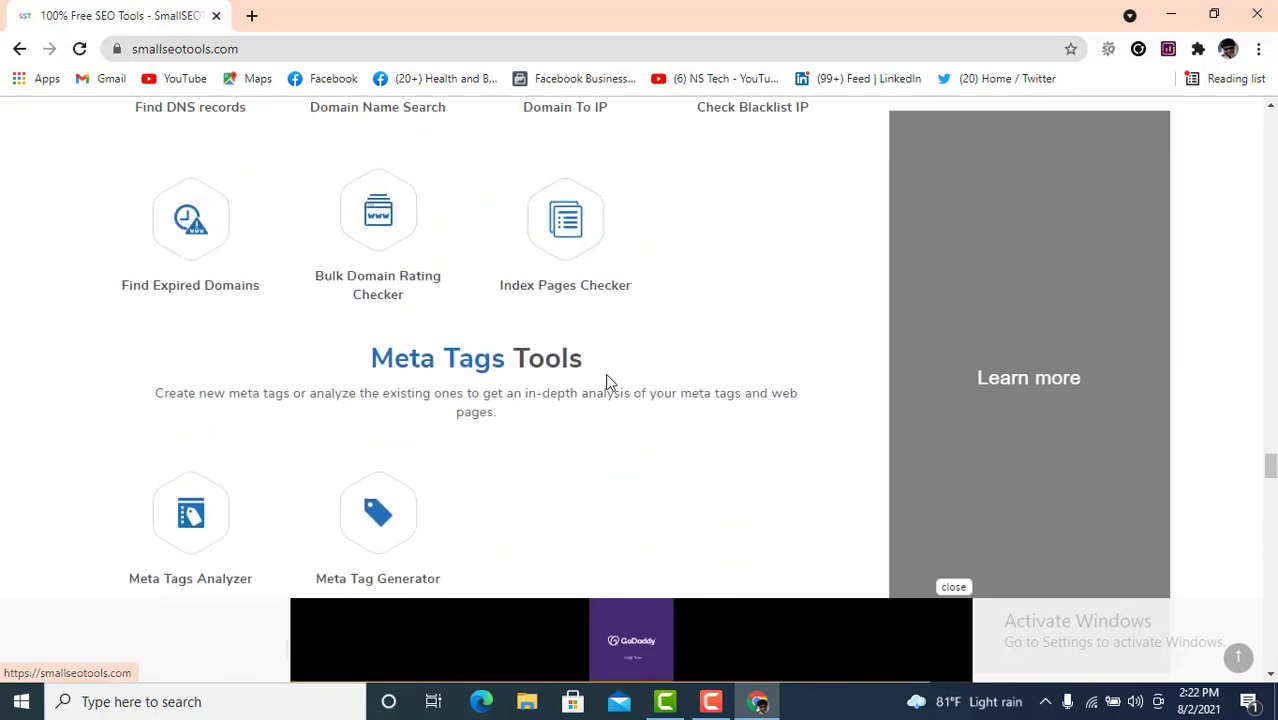
- Scroll back up the tool directory until Keyword Position and Keyword Research Tool show
scroll(586, 422, "up", 10)
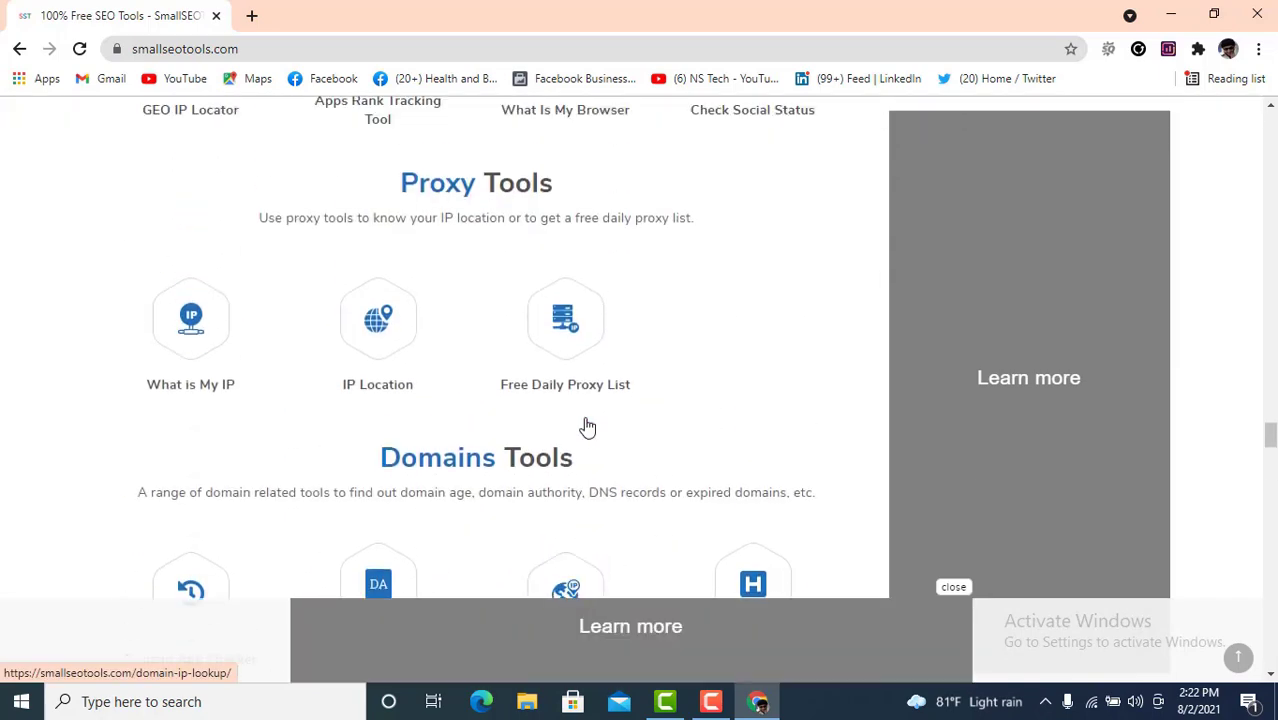
scroll(588, 425, "up", 5)
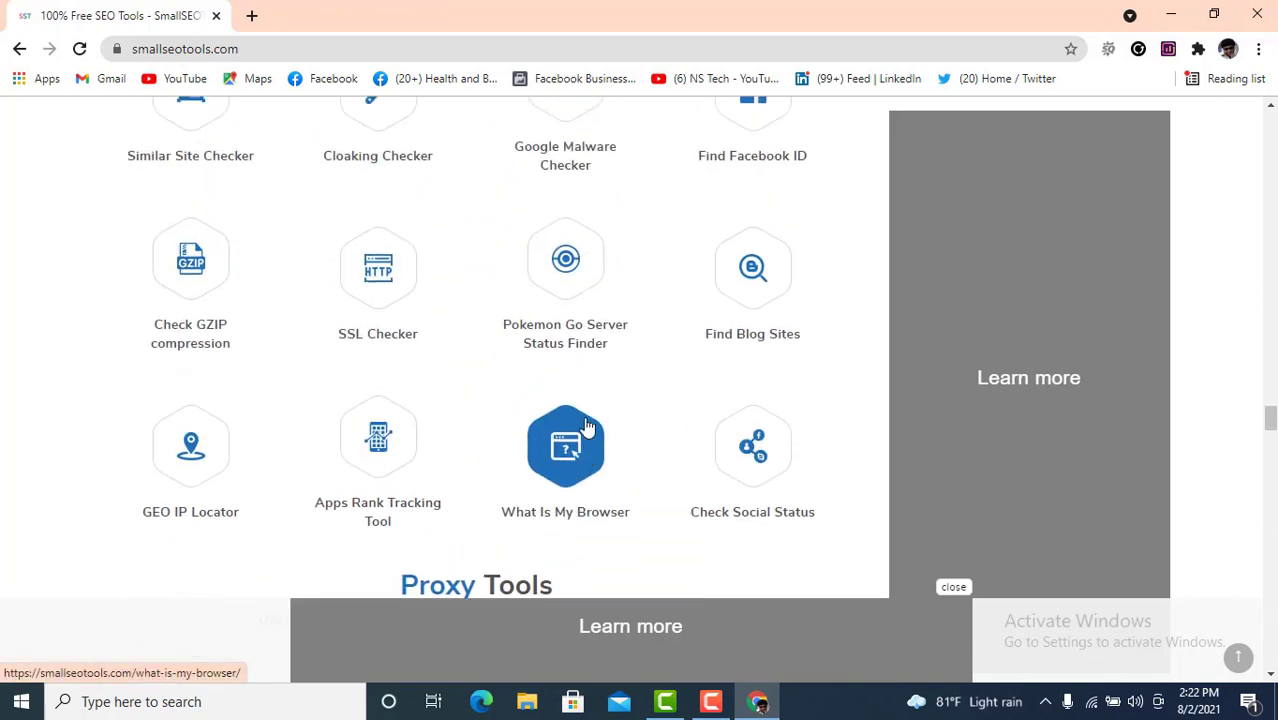
scroll(590, 426, "up", 5)
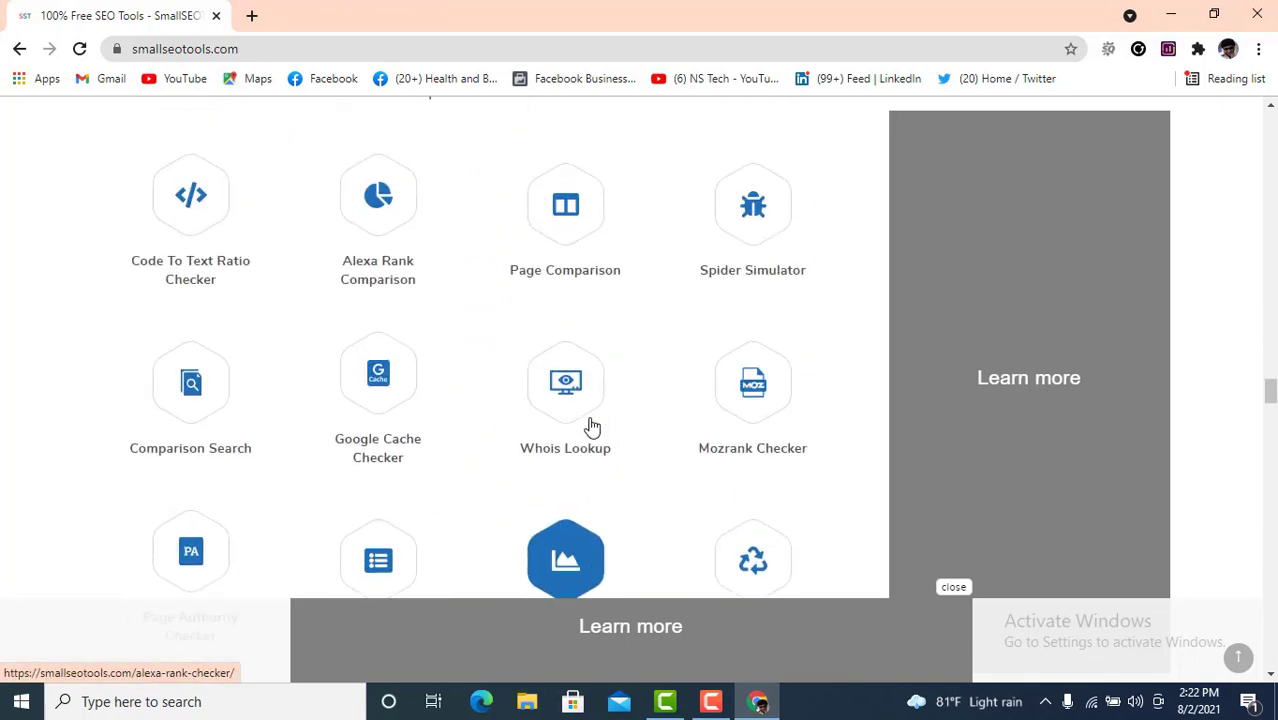
scroll(590, 426, "up", 5)
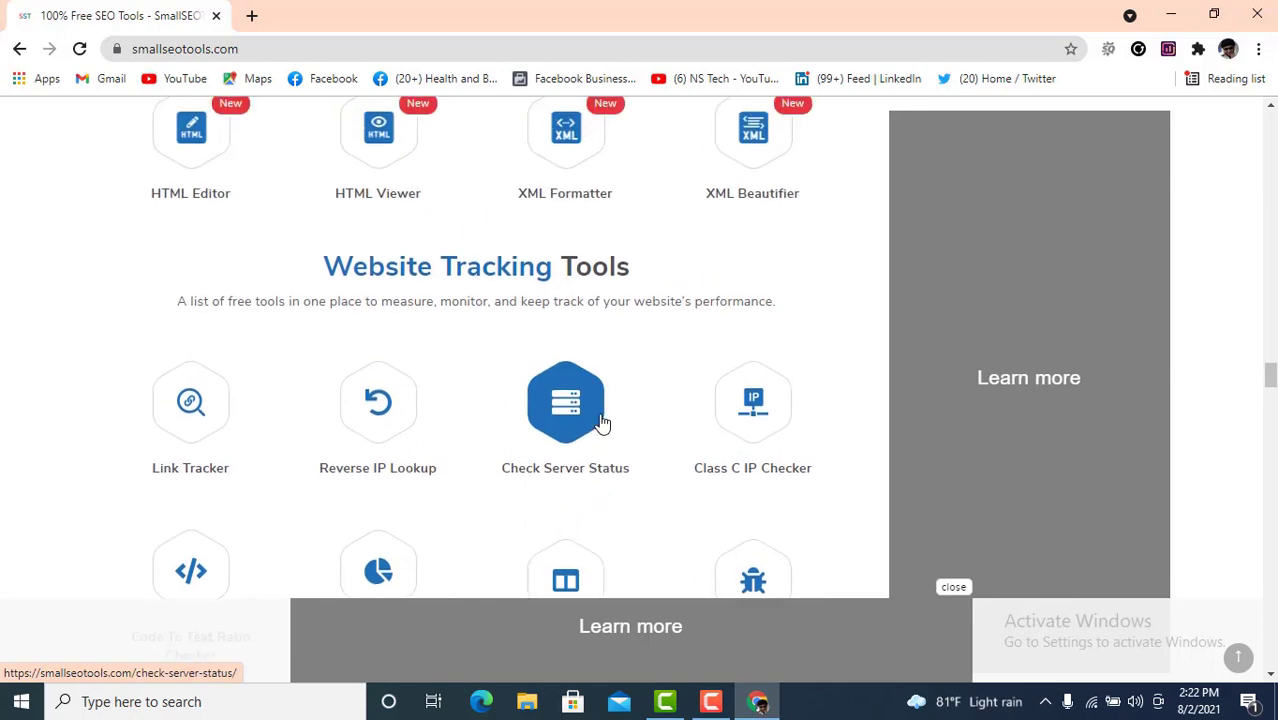
scroll(601, 423, "up", 2)
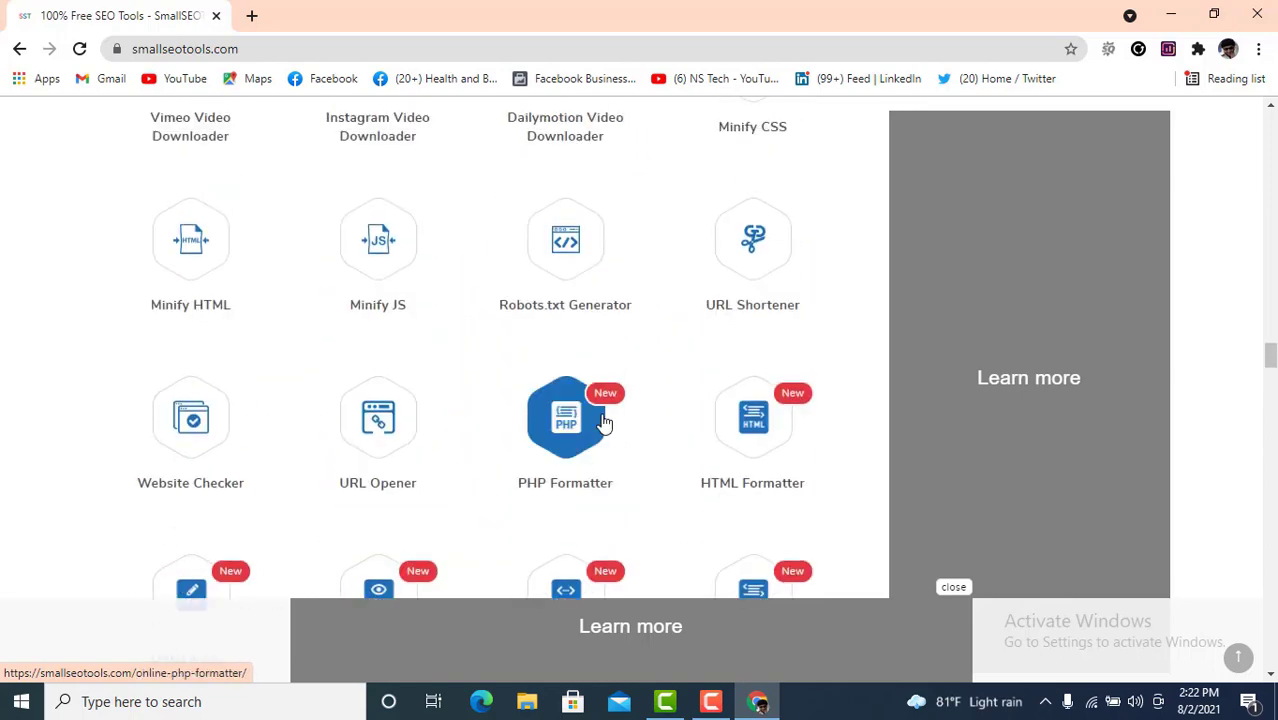
scroll(603, 422, "up", 2)
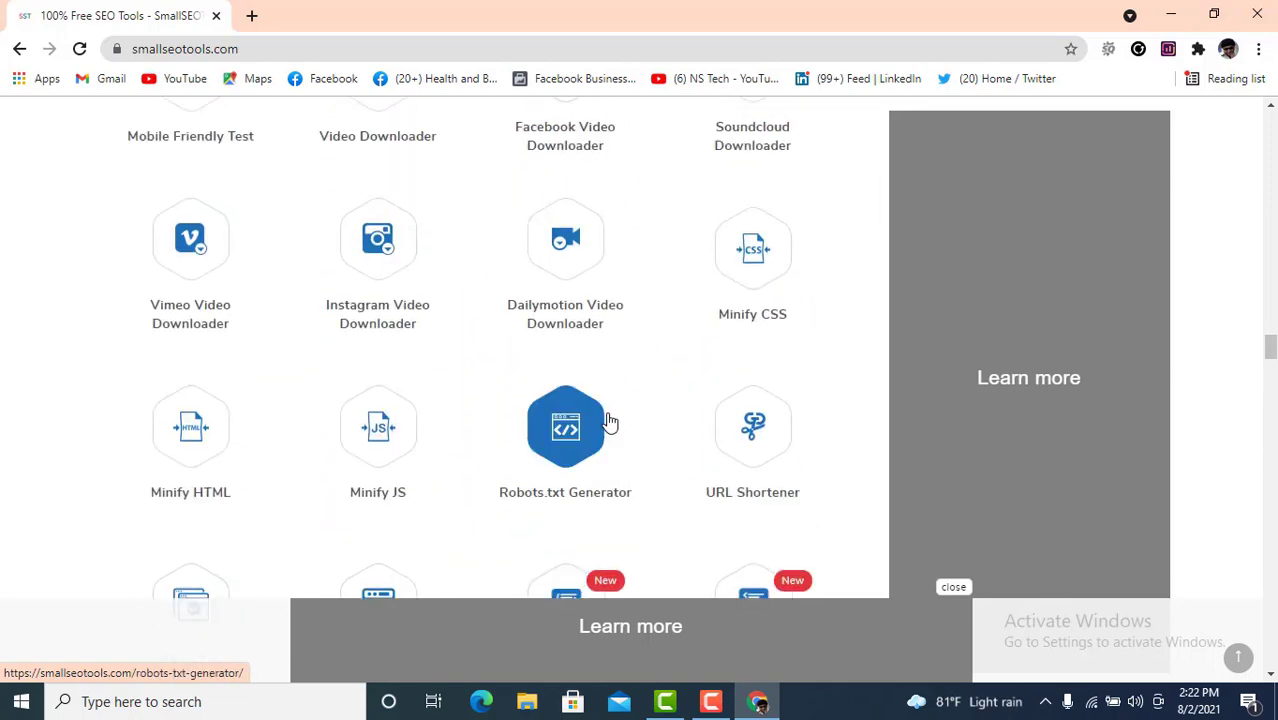
scroll(610, 423, "up", 2)
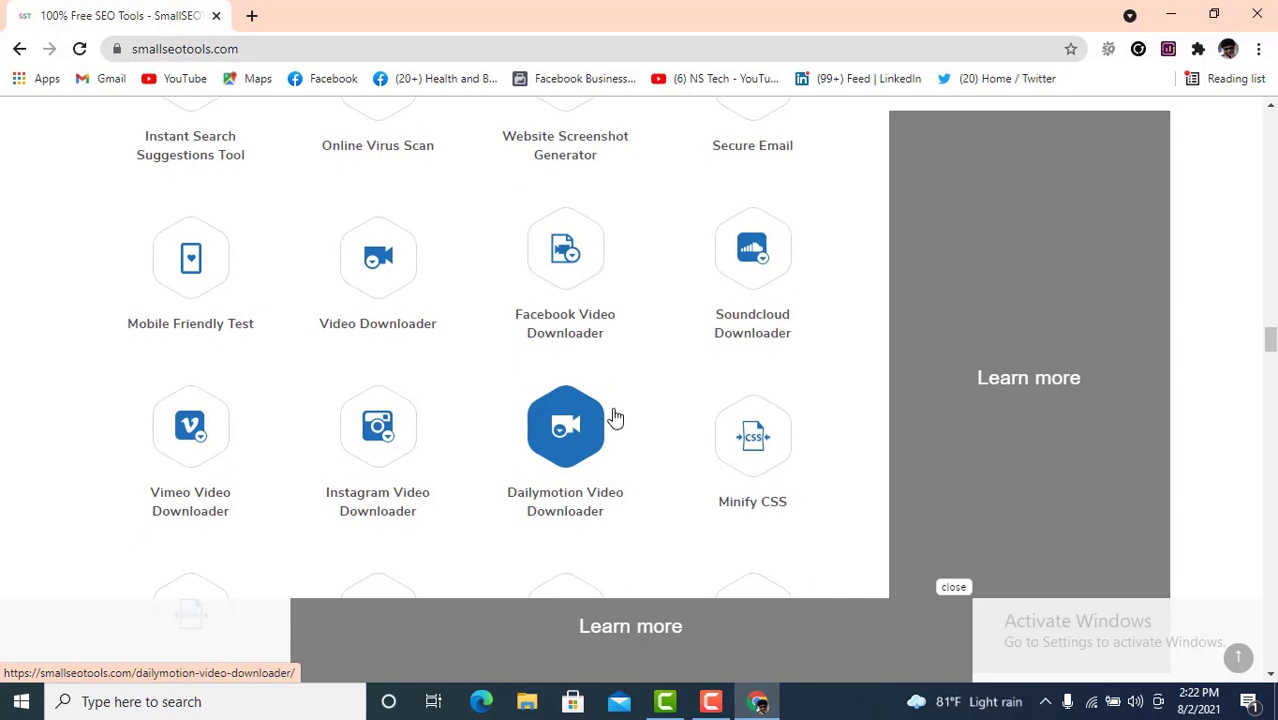
scroll(615, 418, "up", 3)
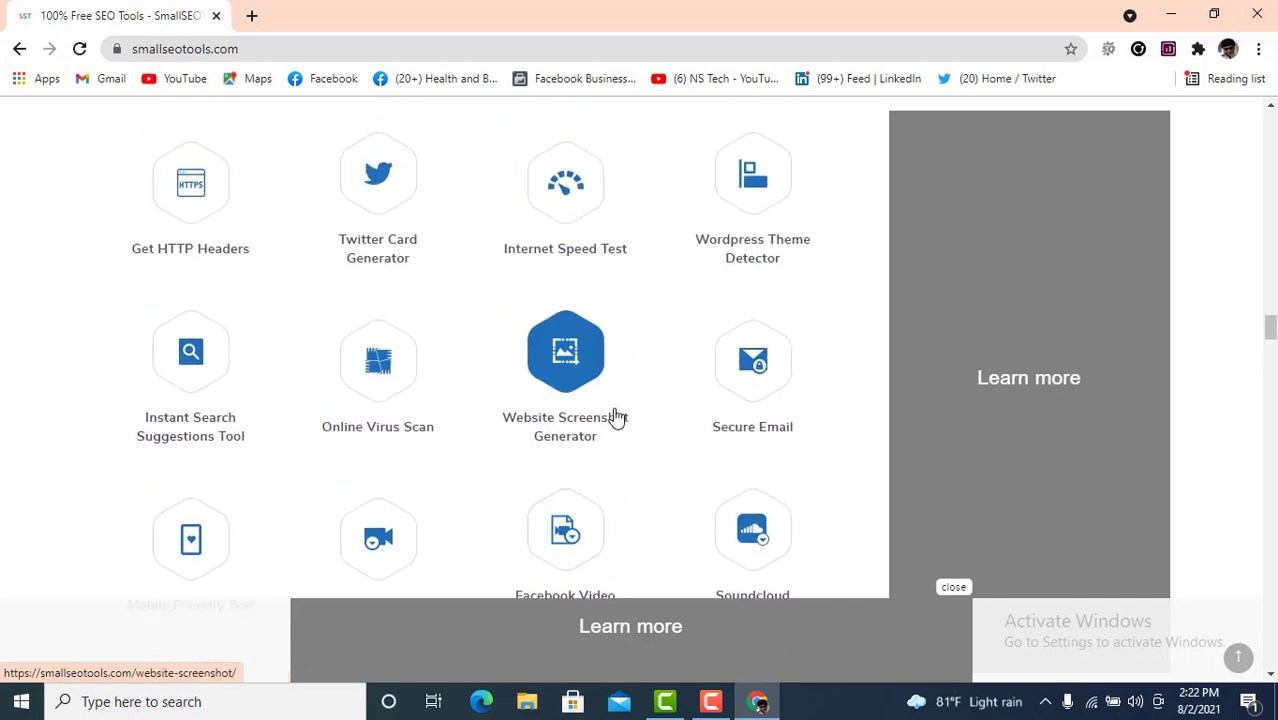
scroll(432, 446, "up", 2)
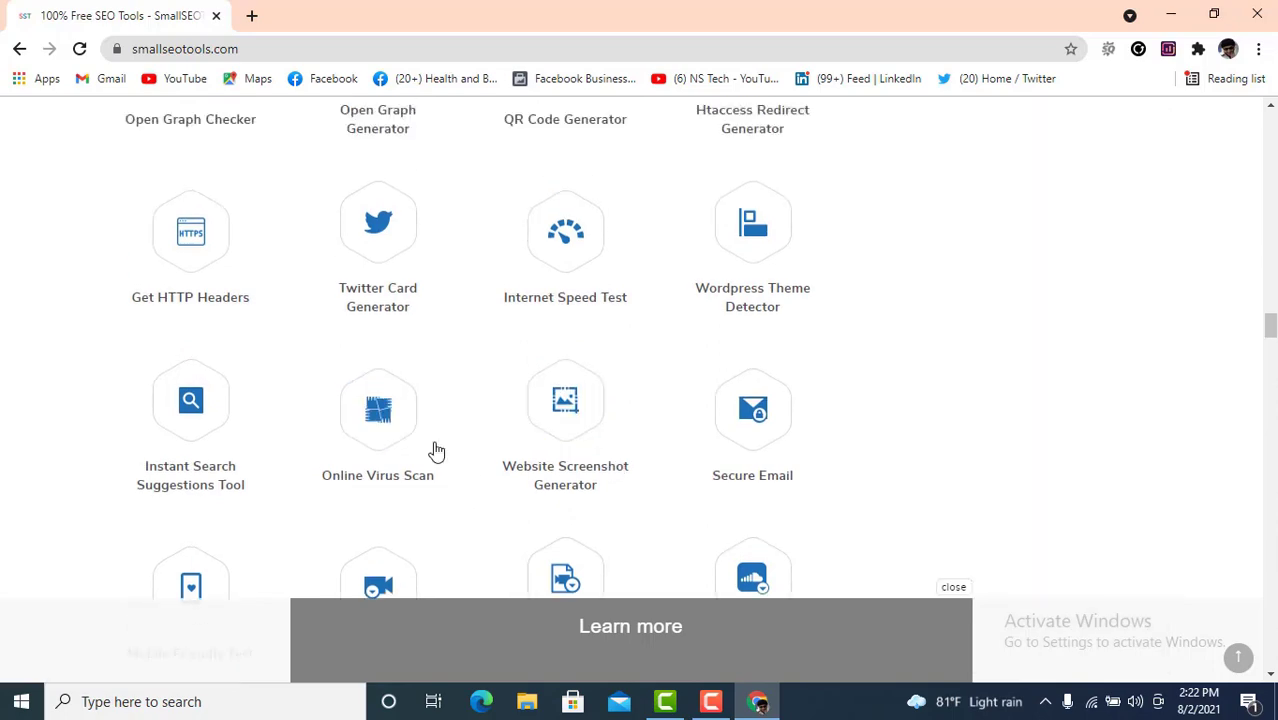
scroll(528, 445, "up", 5)
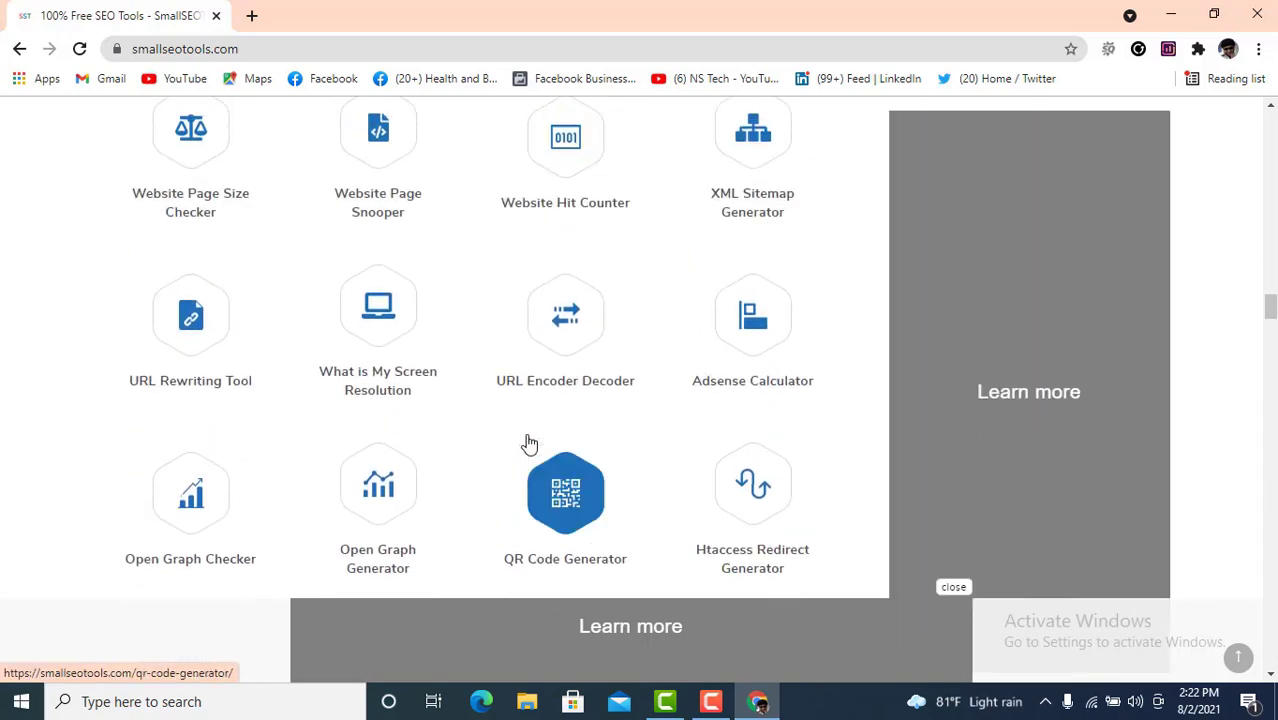
scroll(530, 443, "up", 11)
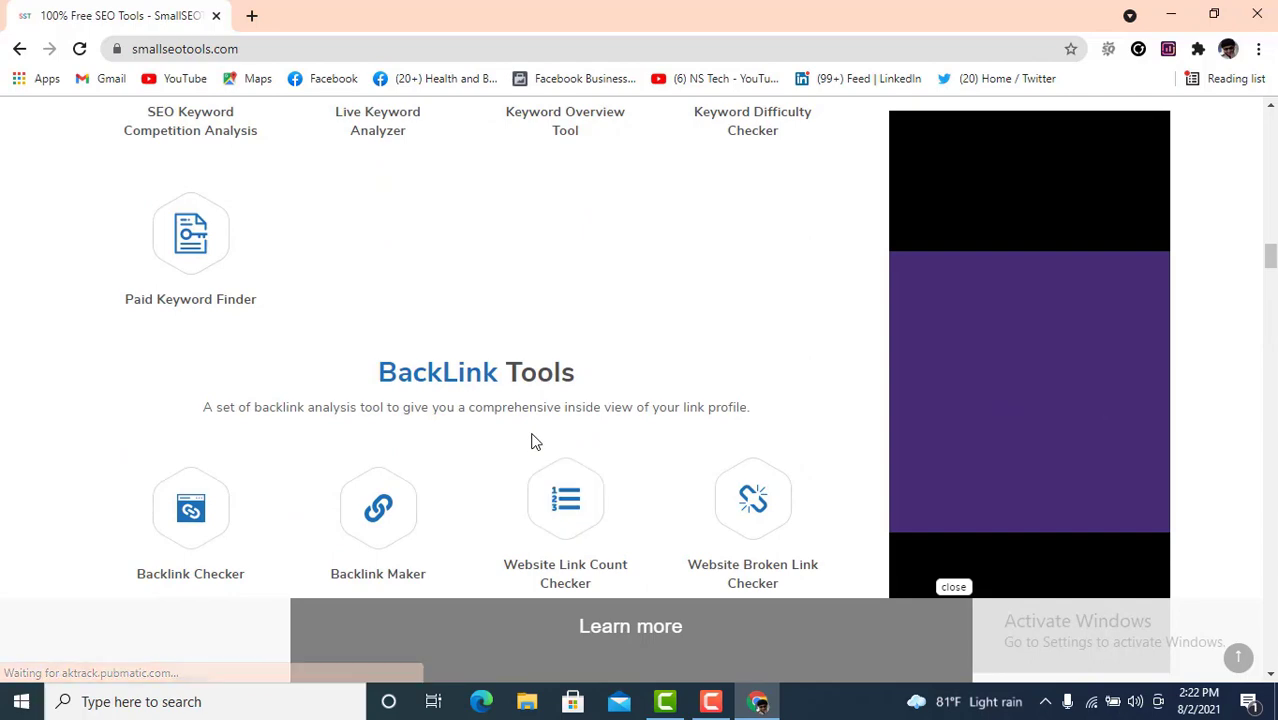
scroll(533, 441, "up", 3)
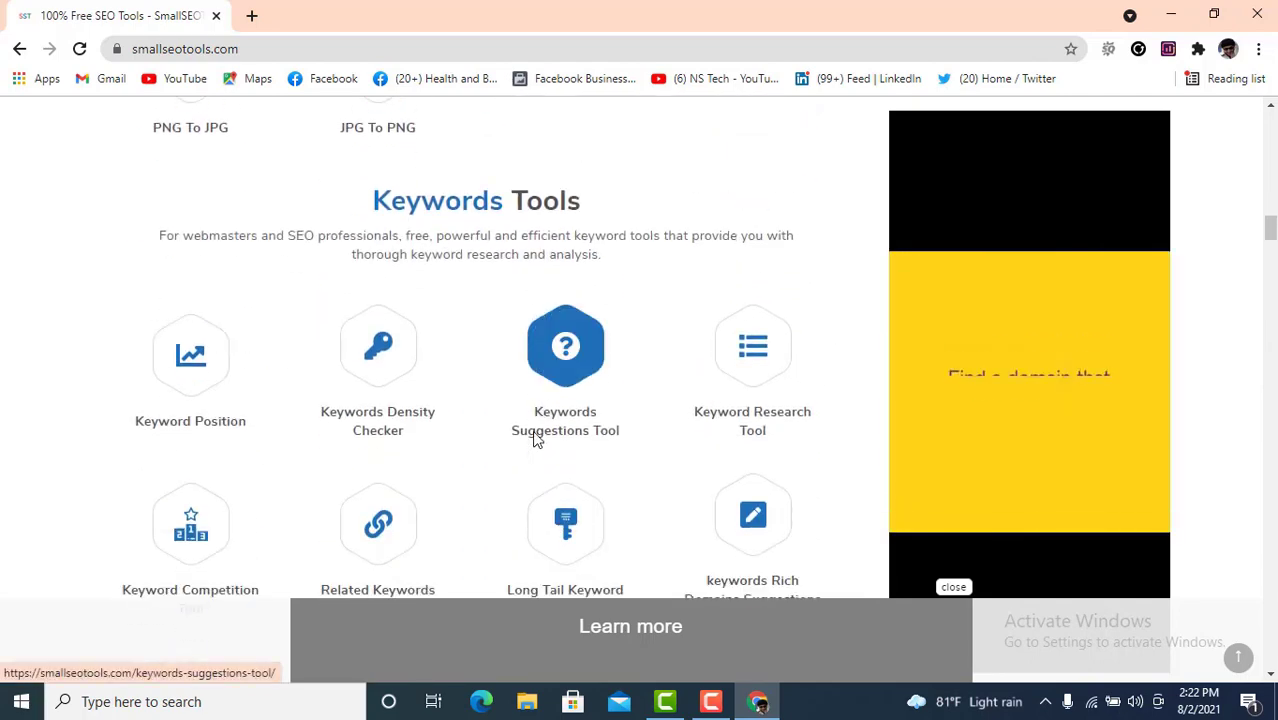
- Open Keyword Research Tool and Keywords Suggestions Tool in new tabs, then view Keyword Research Tool
scroll(437, 442, "up", 2)
scroll(374, 448, "down", 2)
scroll(489, 443, "down", 1)
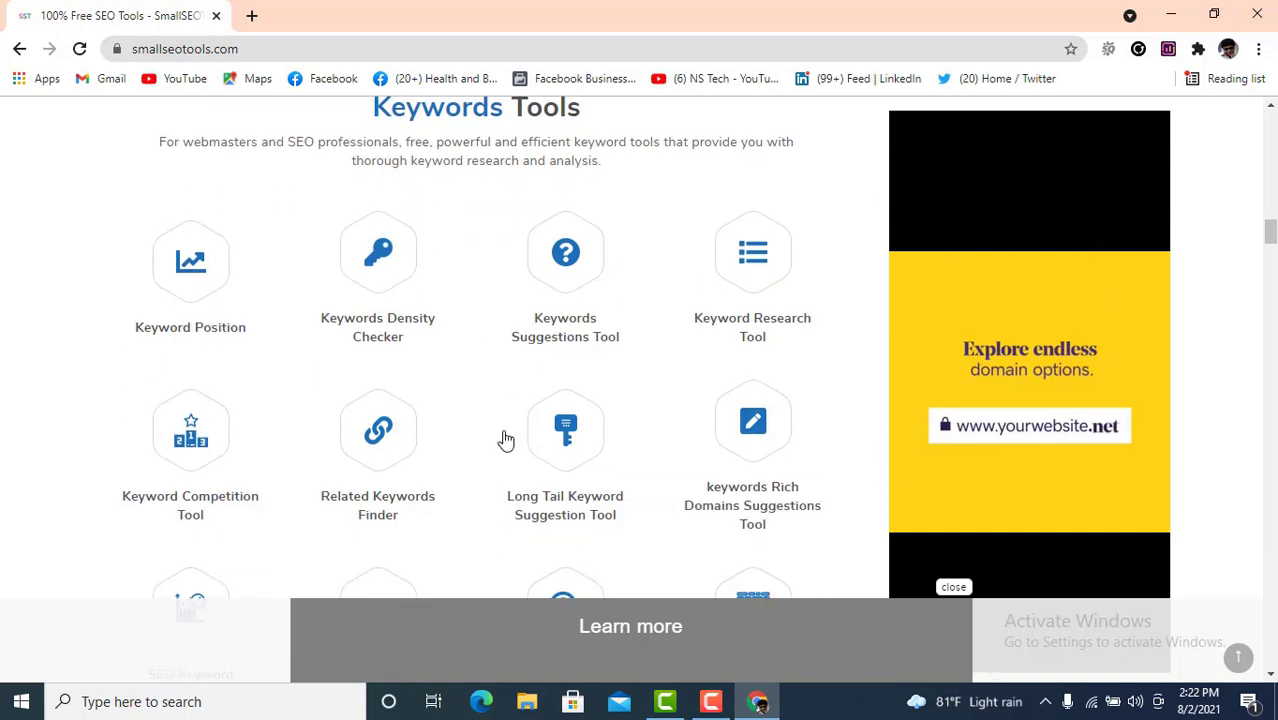
scroll(536, 436, "up", 1)
scroll(540, 430, "down", 1)
scroll(600, 420, "up", 1)
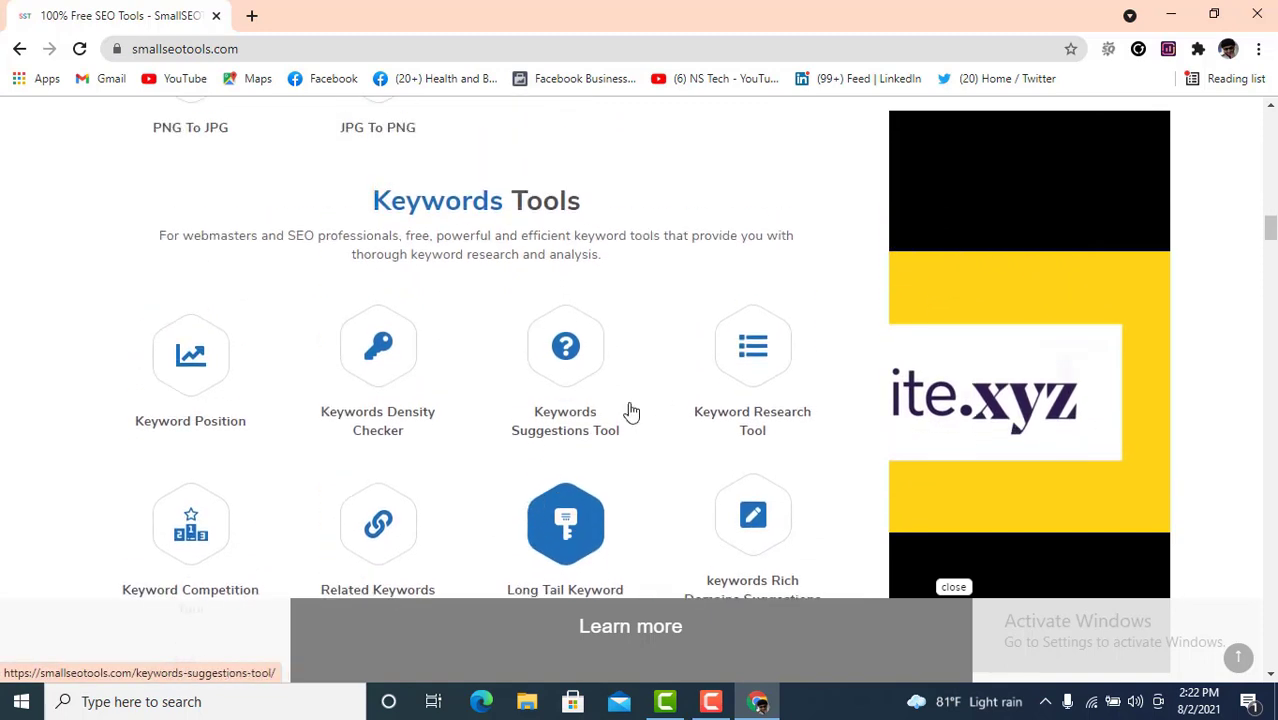
right_click(750, 352)
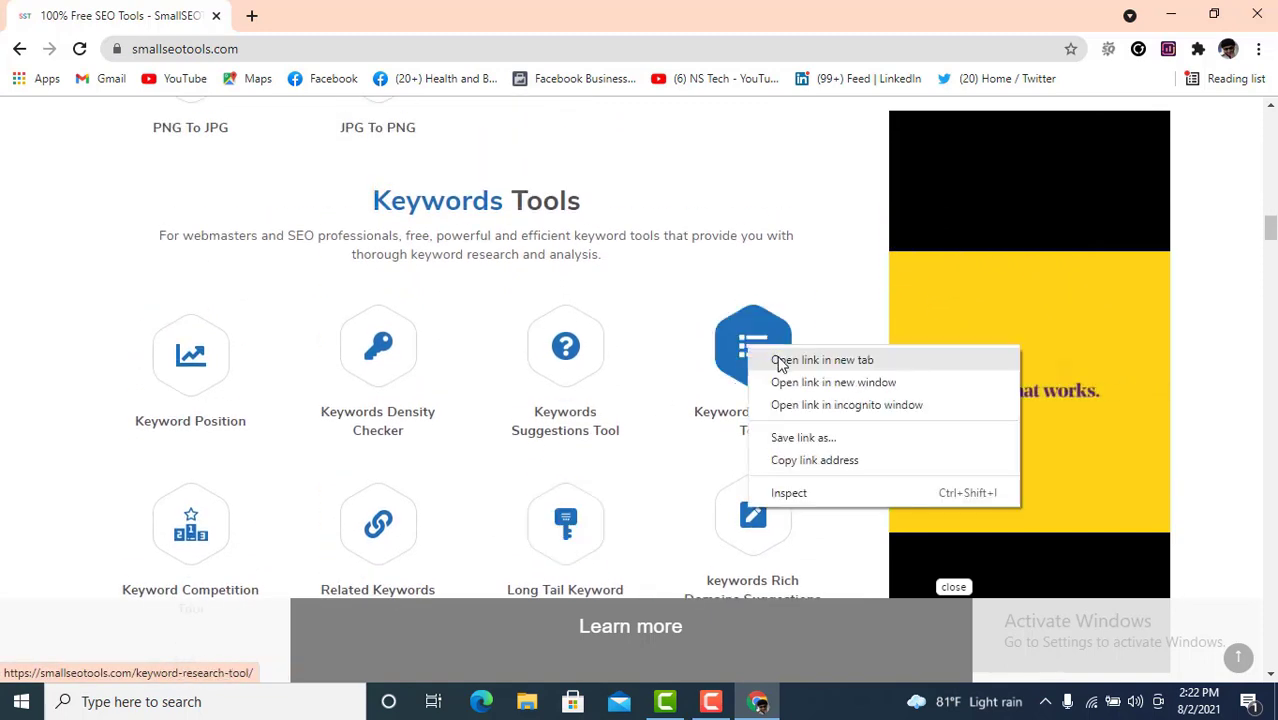
left_click(778, 359)
right_click(565, 368)
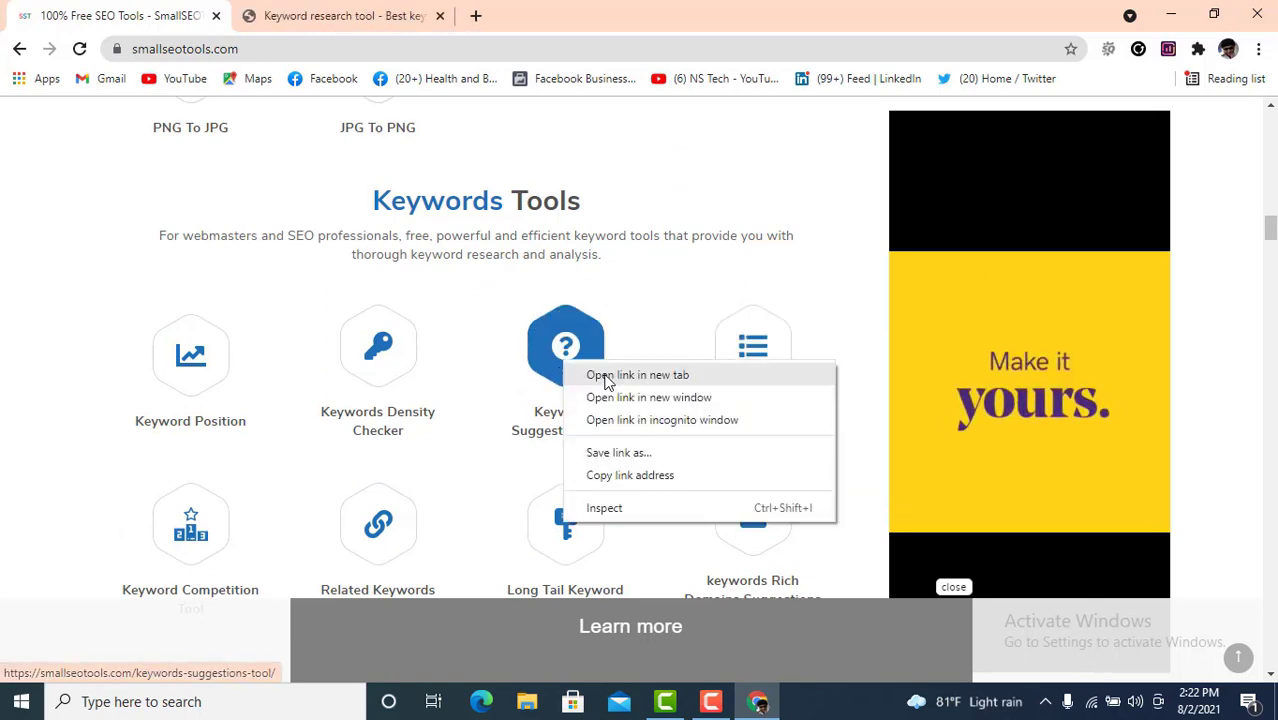
left_click(593, 375)
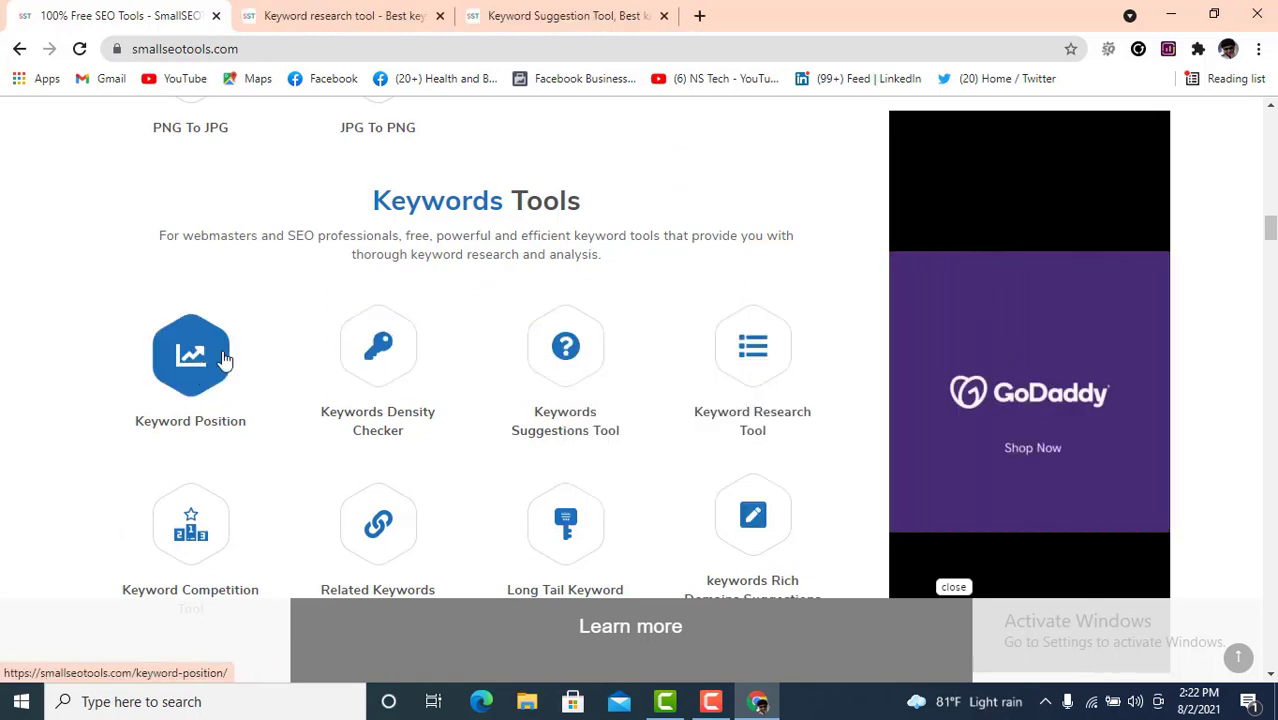
scroll(350, 365, "down", 1)
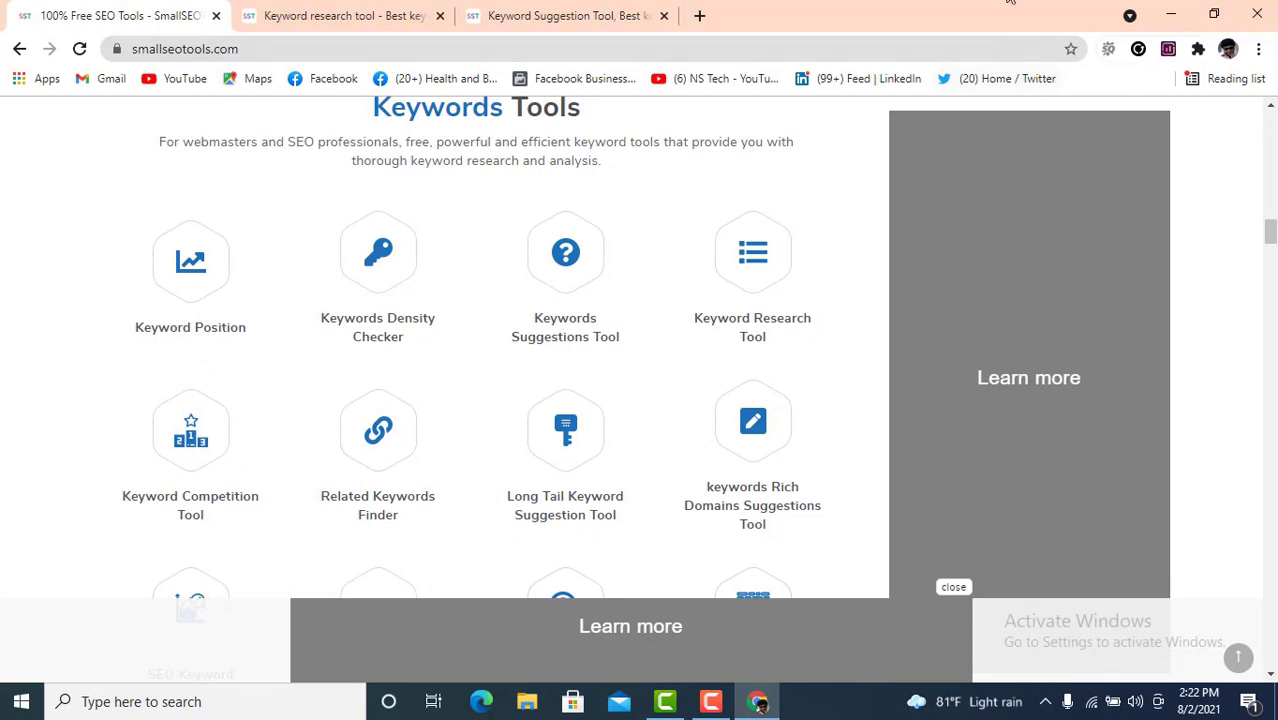
left_click(300, 15)
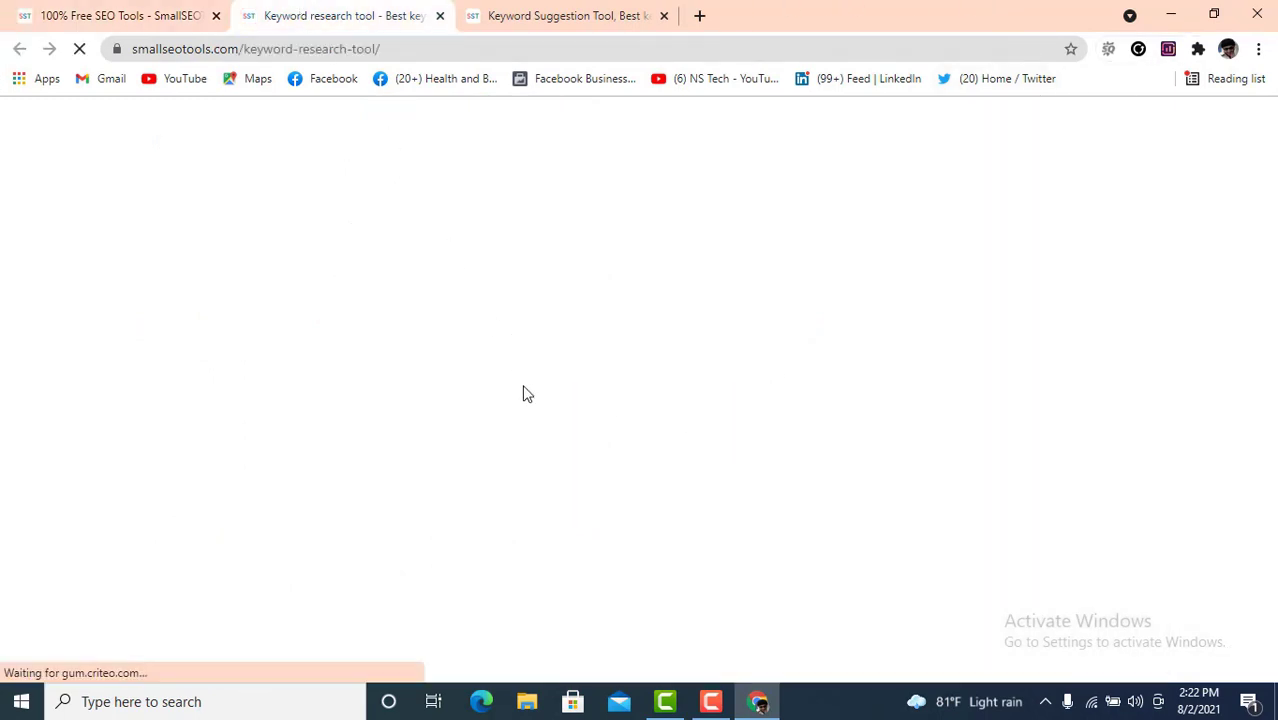
- On the Keyword Research Tool page, select the domain field and allow site notifications
scroll(560, 380, "down", 5)
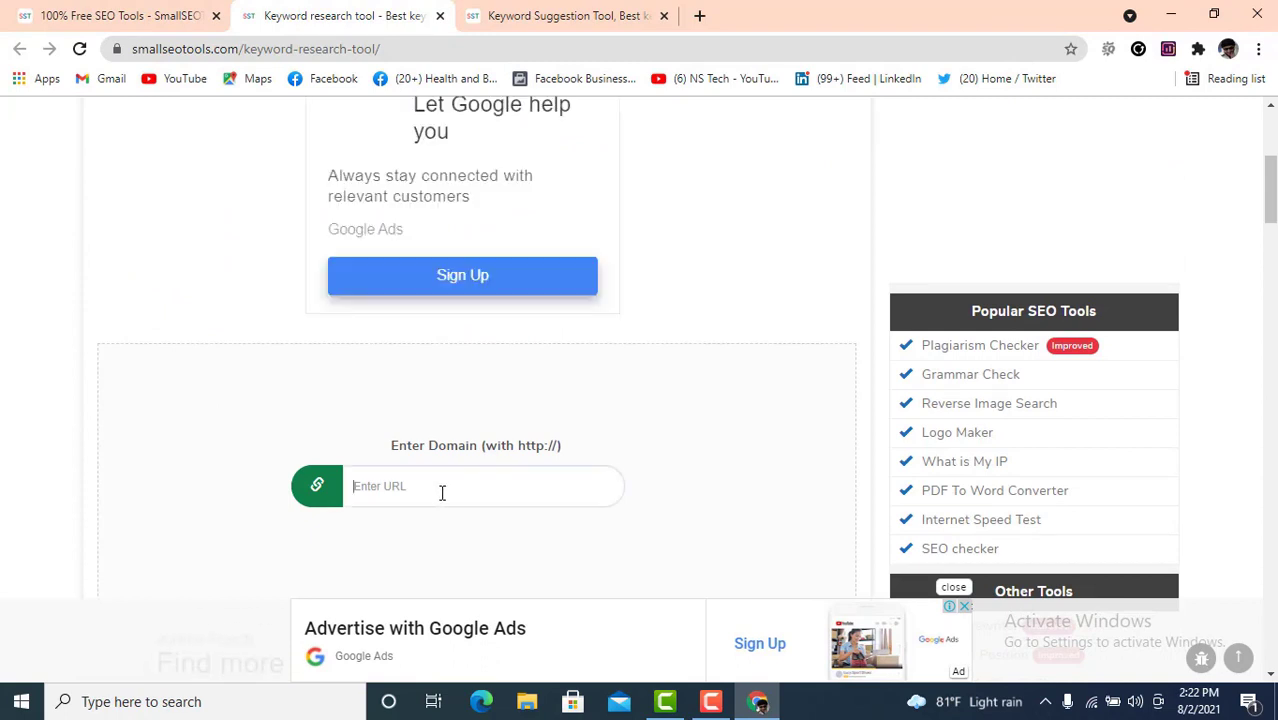
left_click(442, 493)
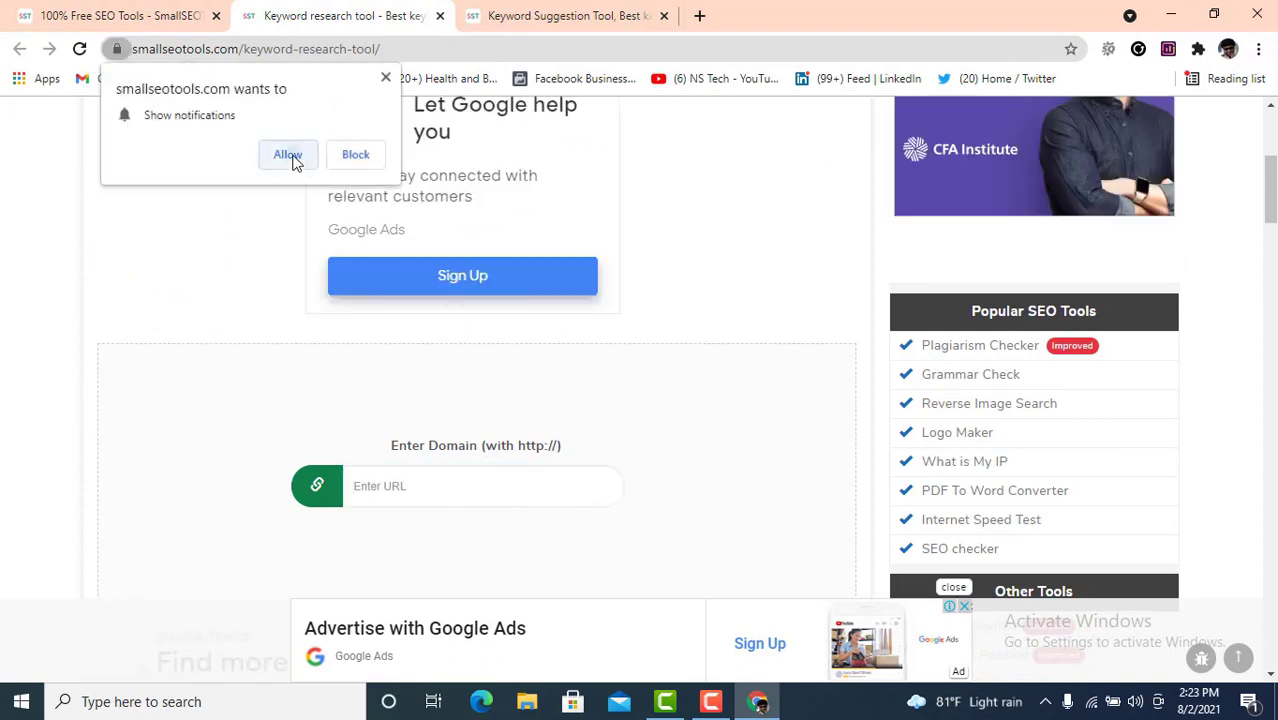
left_click(289, 157)
scroll(574, 467, "down", 2)
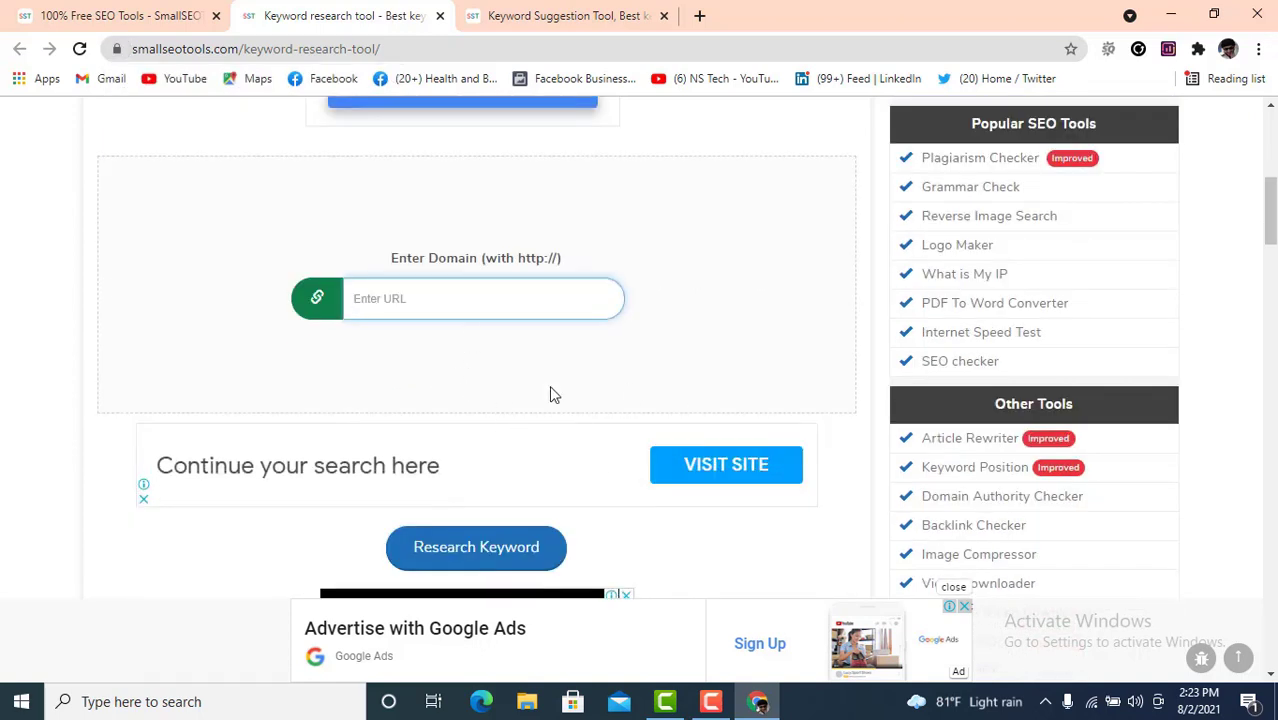
- In Keywords Suggestions Tool, get suggestions for 'Digital marketing' with United States as the country
left_click(560, 19)
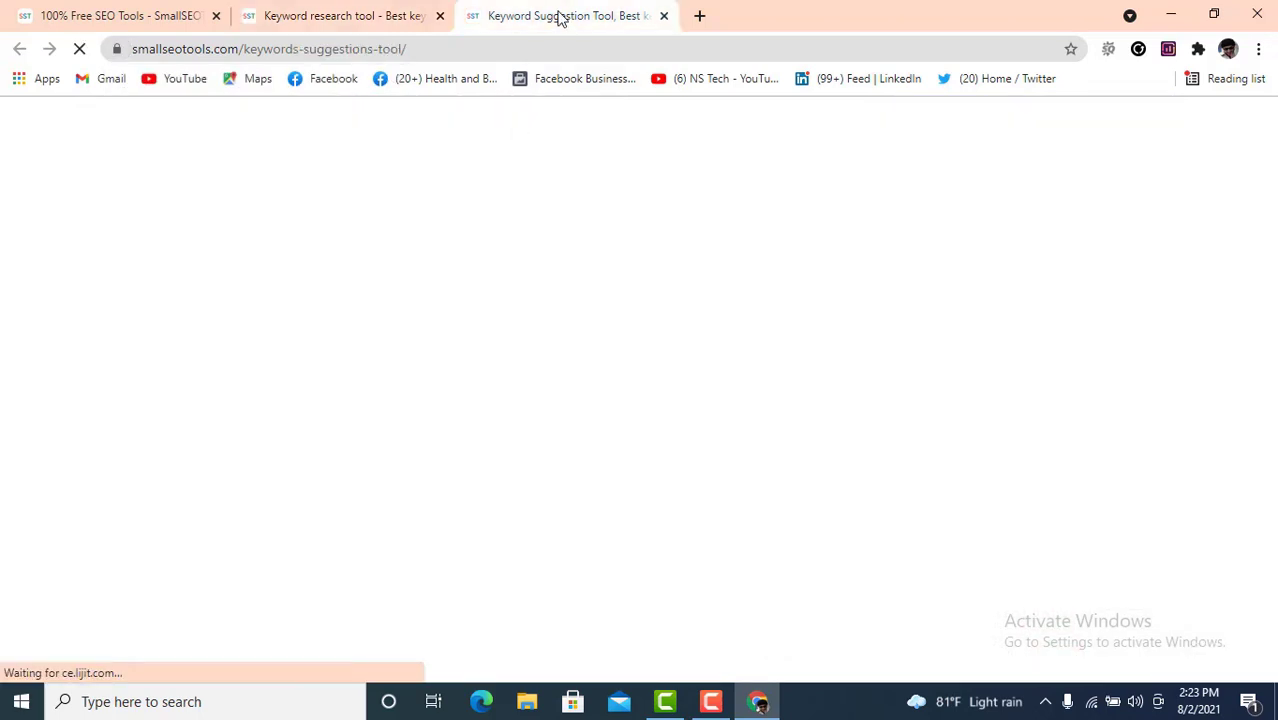
scroll(360, 545, "down", 5)
left_click(450, 409)
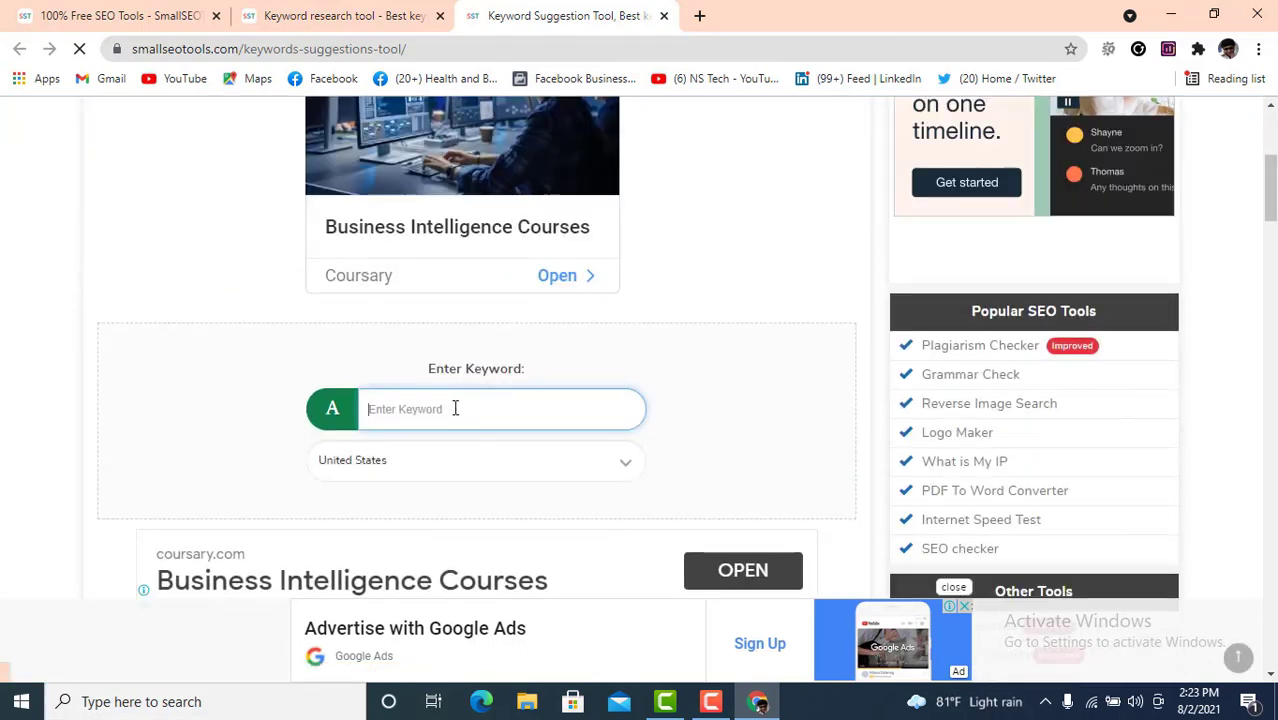
type("Digit")
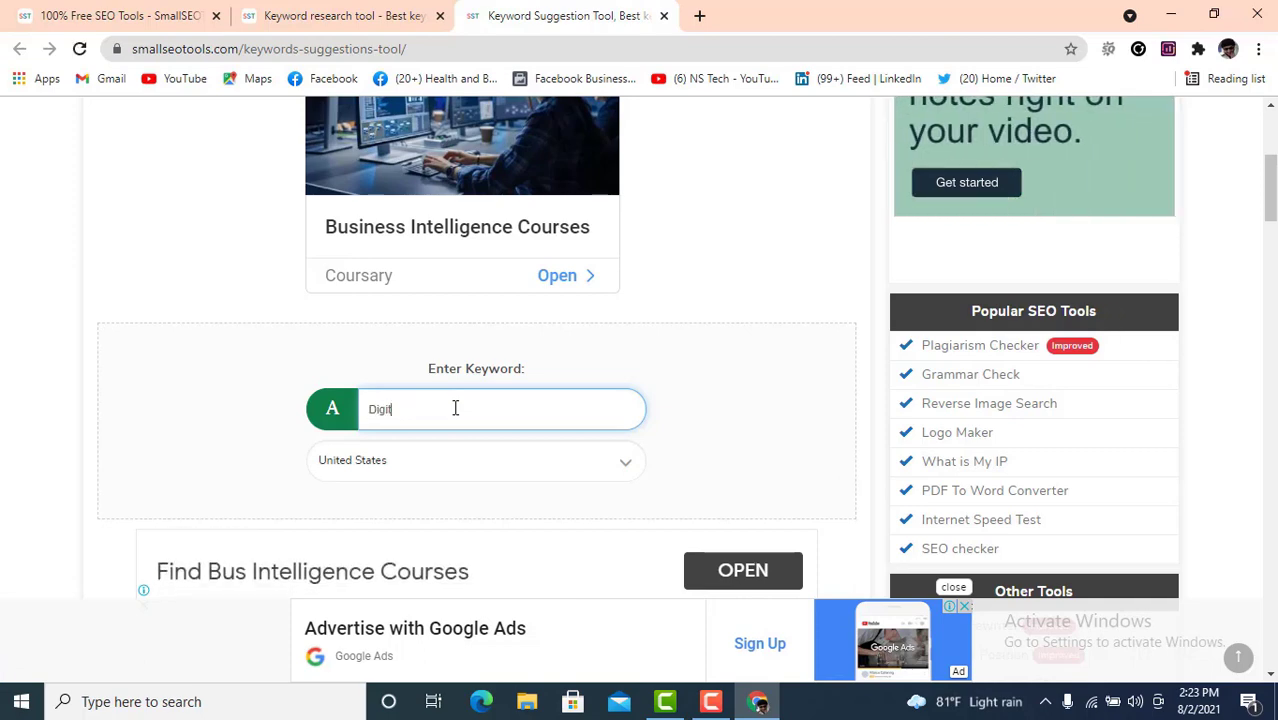
type("al mar")
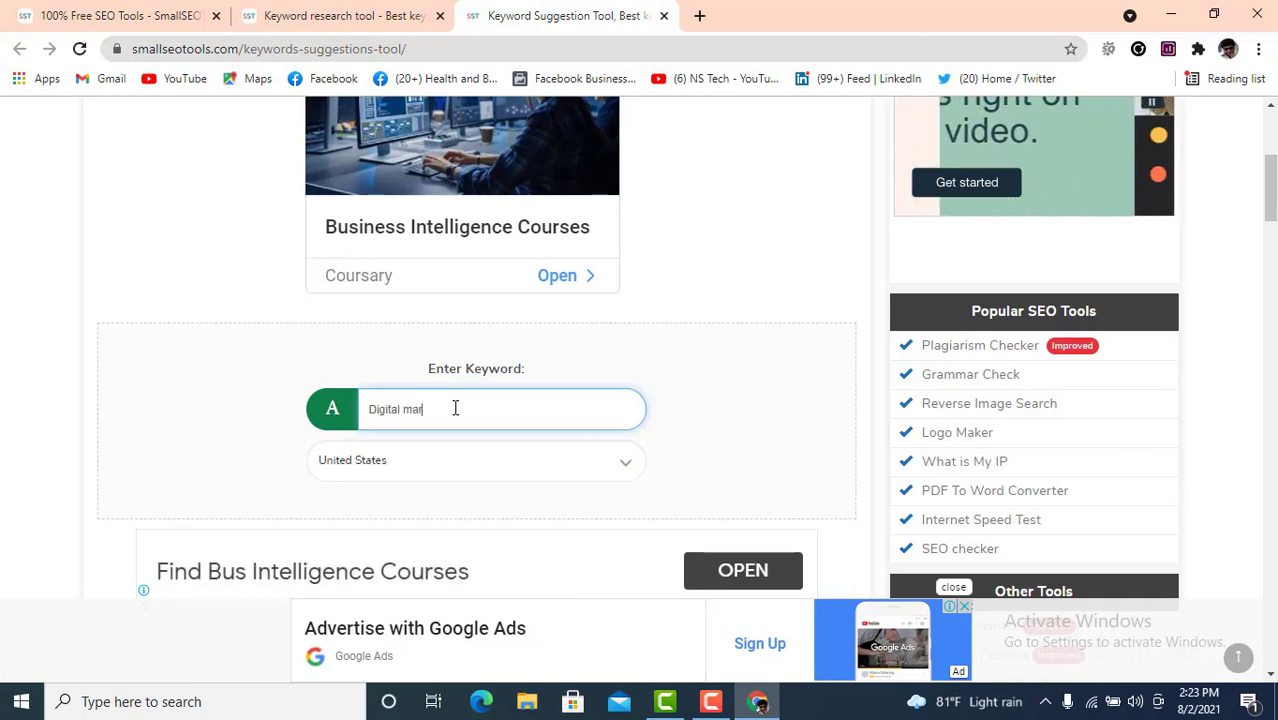
type("ketin")
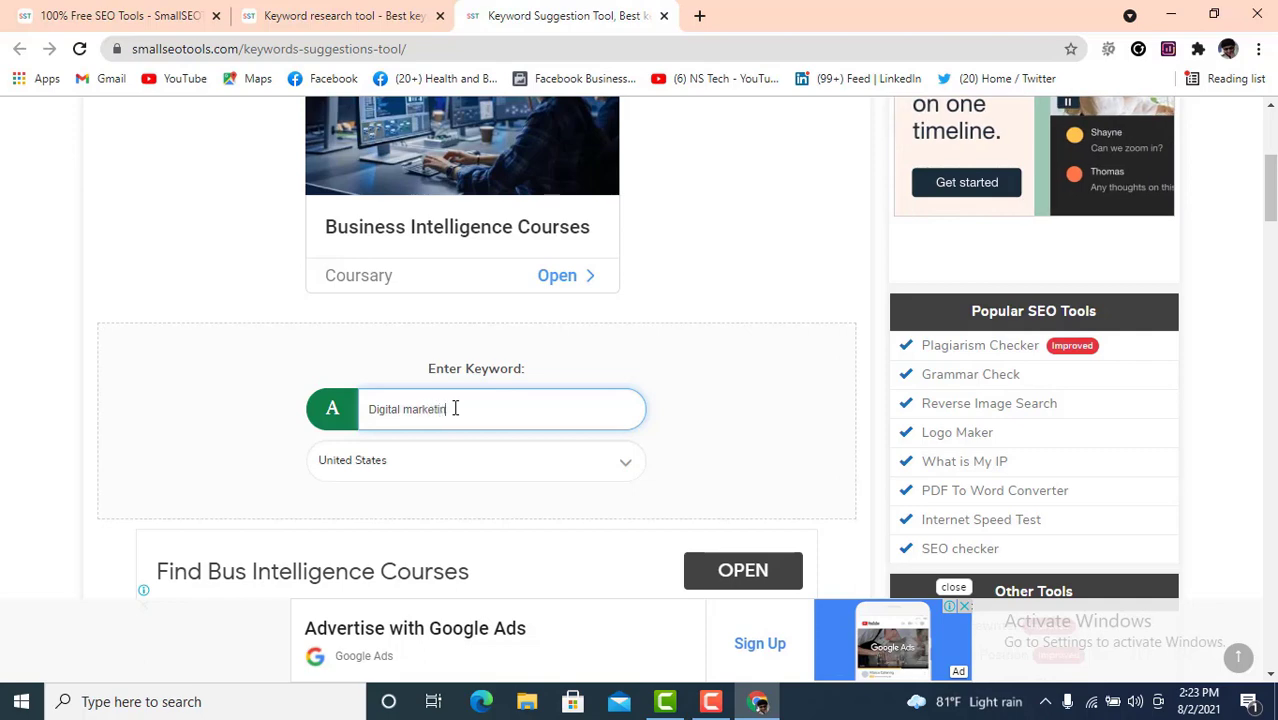
type("g")
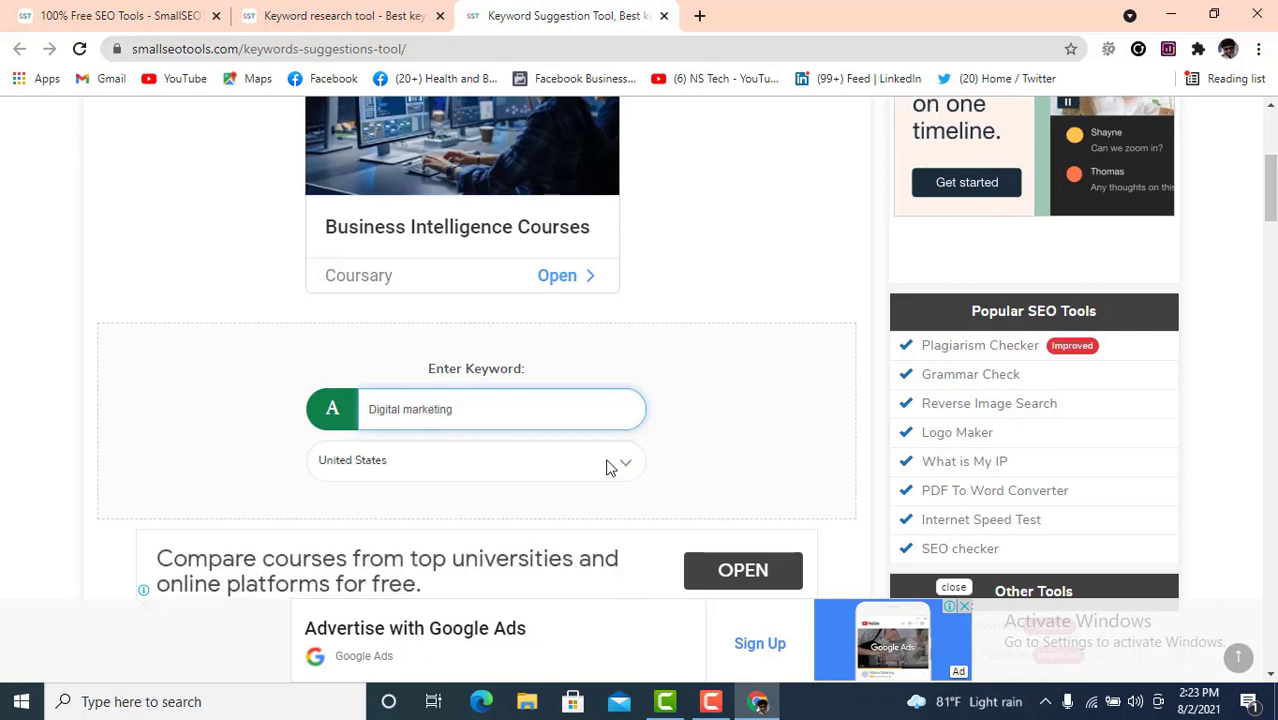
left_click(609, 467)
left_click(611, 469)
scroll(620, 465, "down", 2)
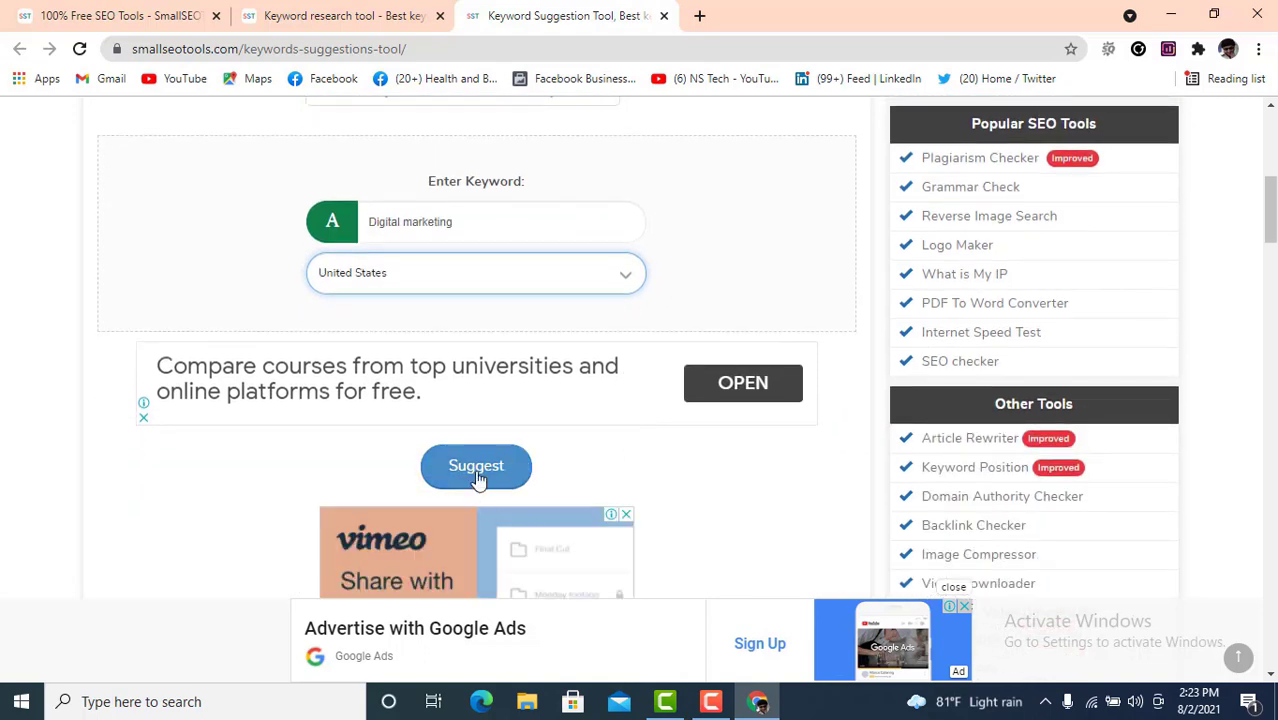
left_click(490, 472)
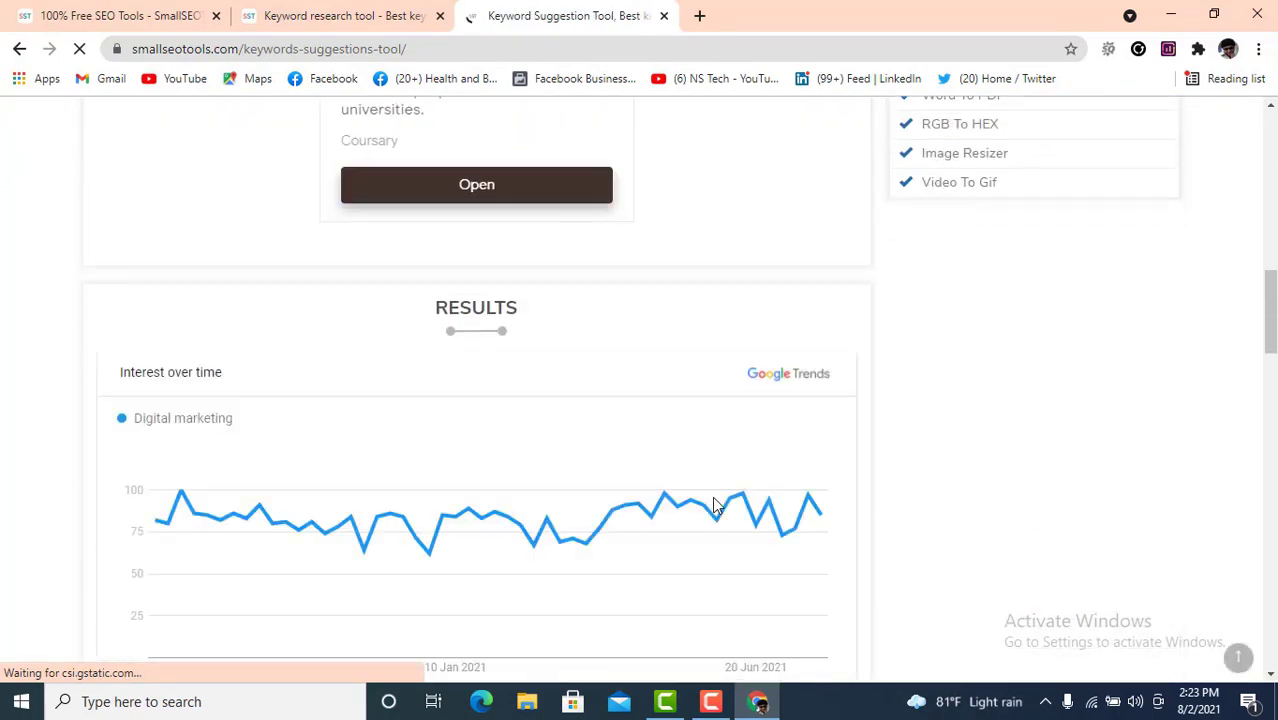
- Show the keyword options for 'digital marketing course' and scroll through the suggested keywords
scroll(797, 490, "down", 3)
scroll(797, 490, "down", 1)
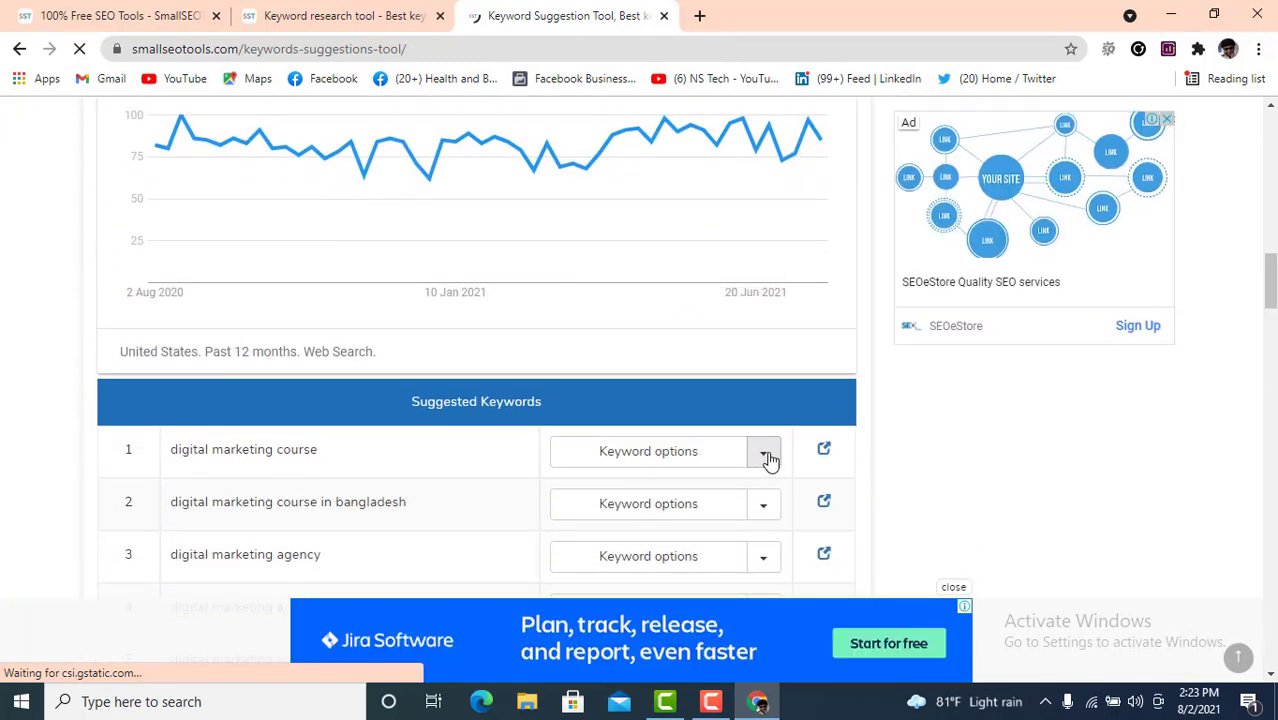
left_click(765, 455)
scroll(893, 425, "down", 2)
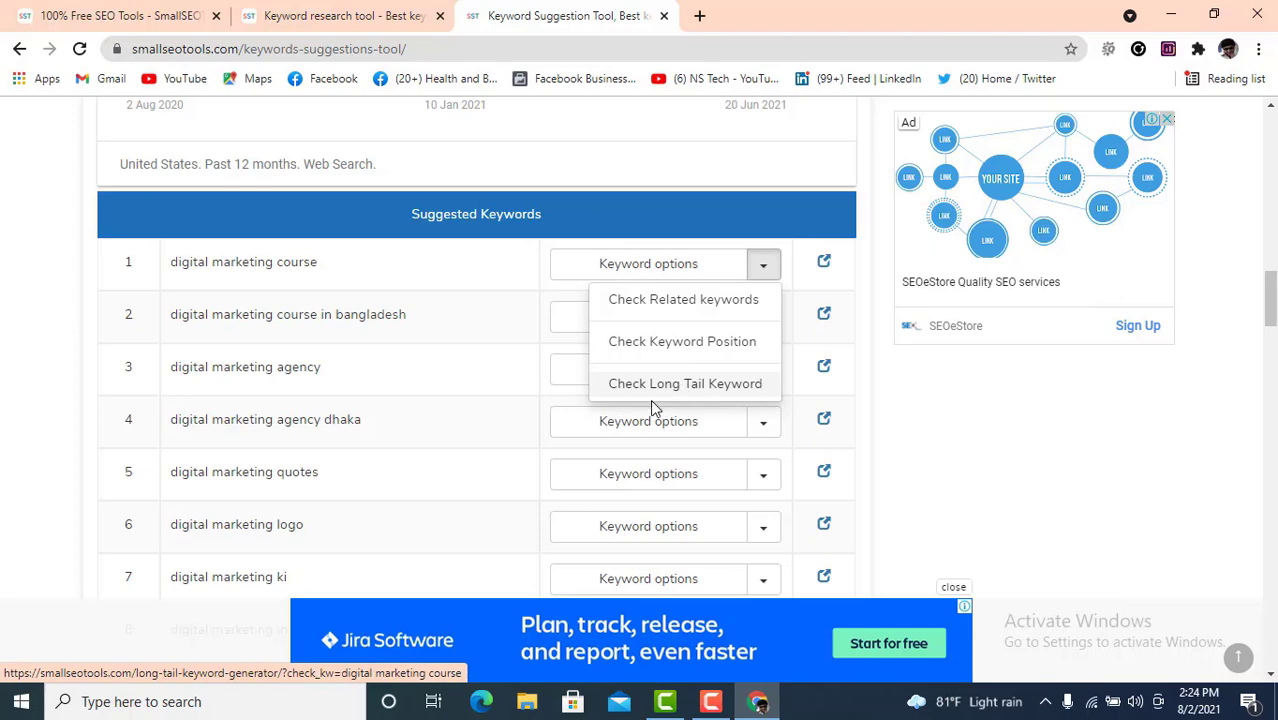
scroll(440, 404, "up", 1)
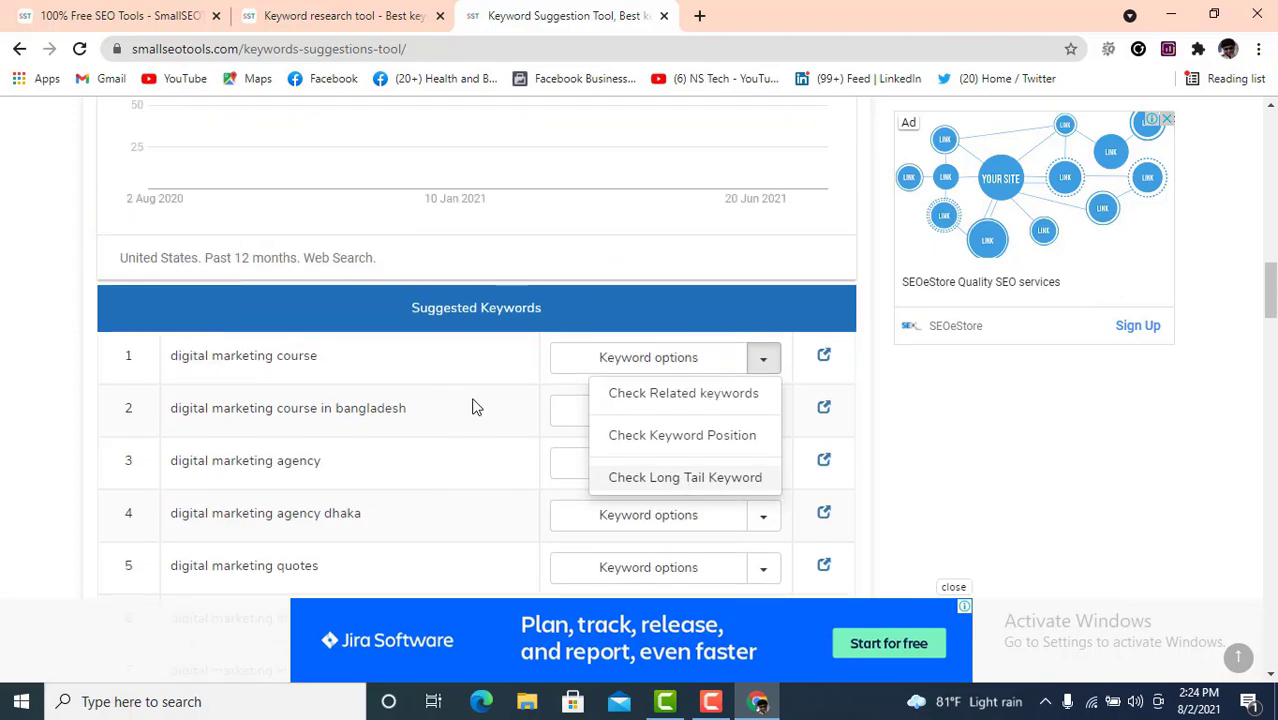
scroll(475, 406, "up", 3)
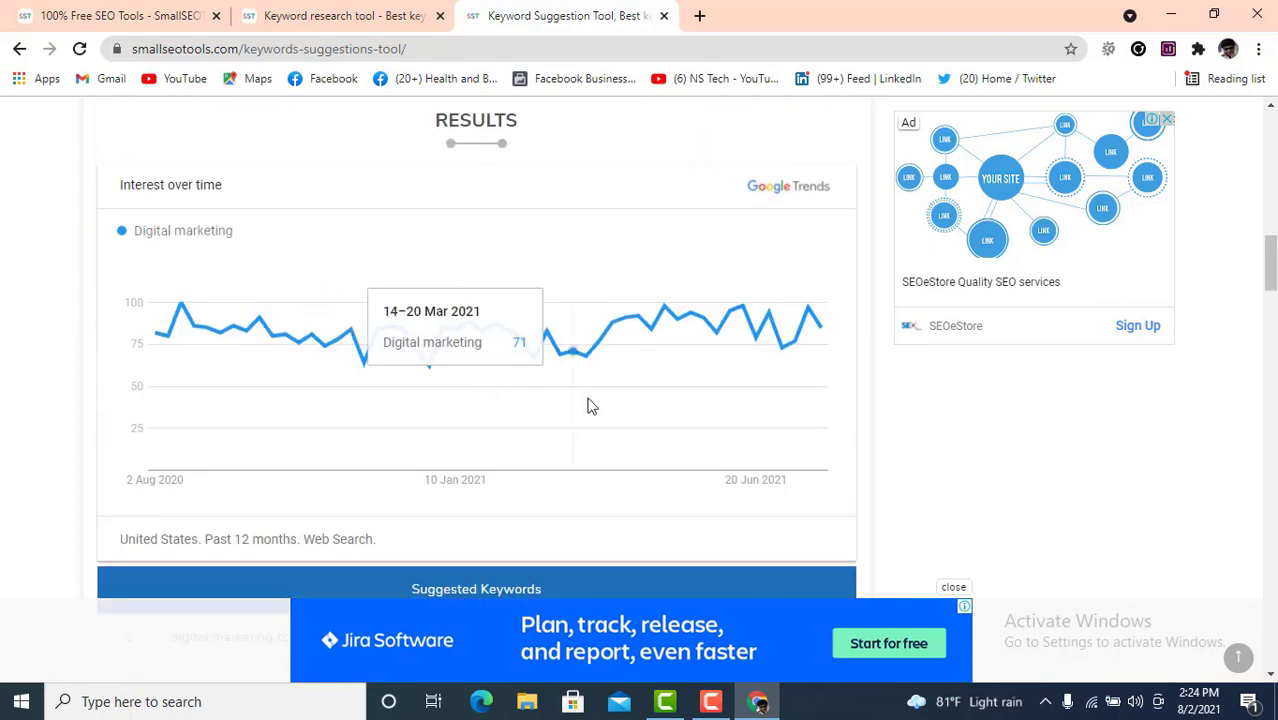
scroll(590, 405, "up", 5)
scroll(592, 410, "up", 2)
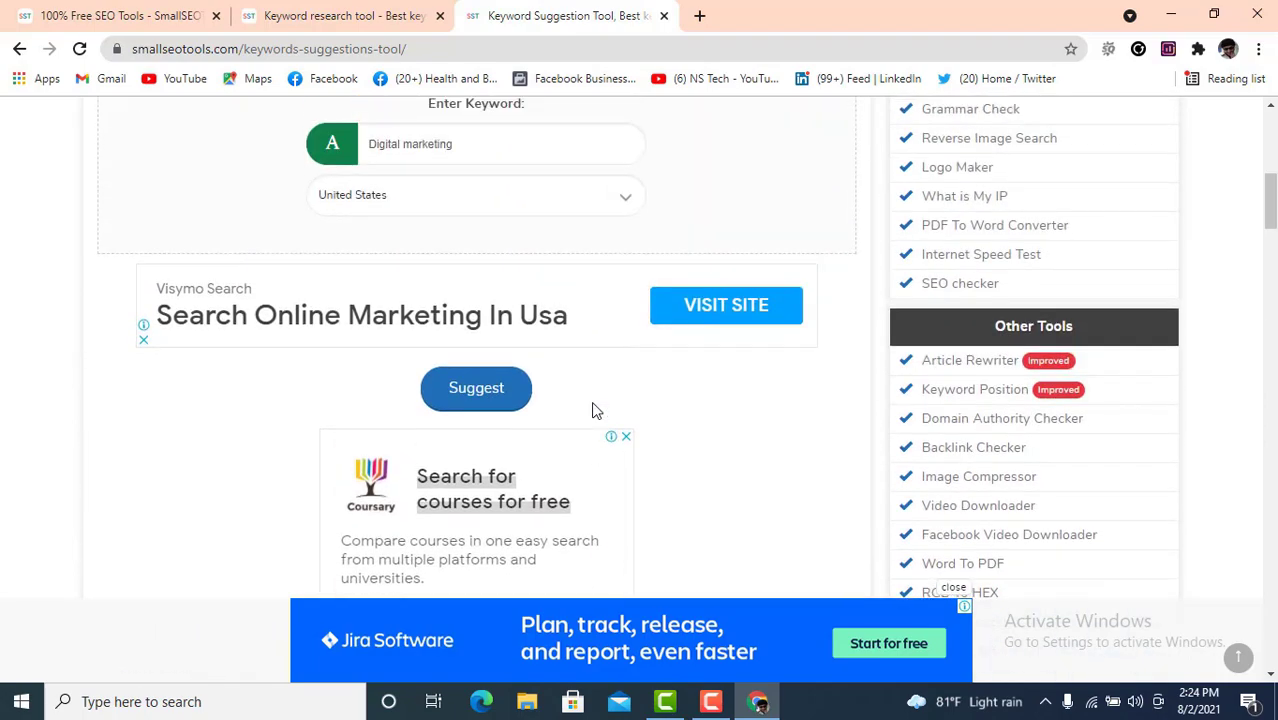
scroll(624, 480, "down", 15)
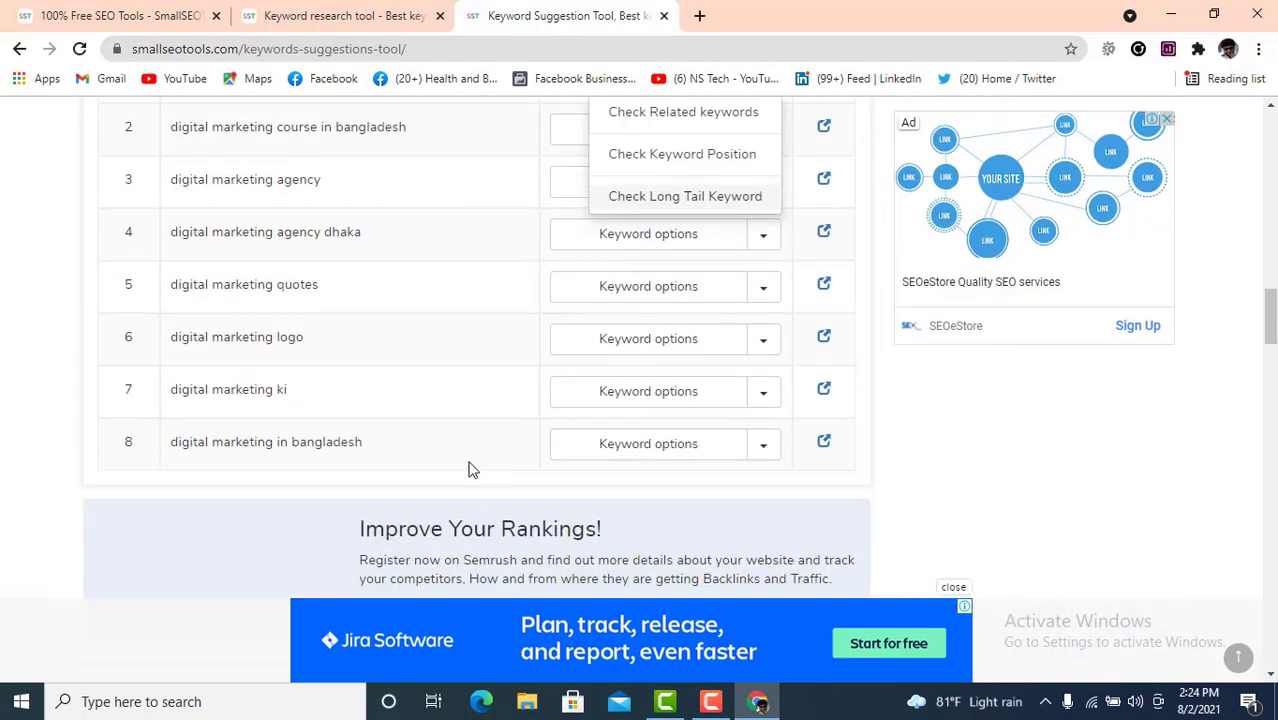
scroll(520, 430, "up", 3)
scroll(362, 410, "up", 2)
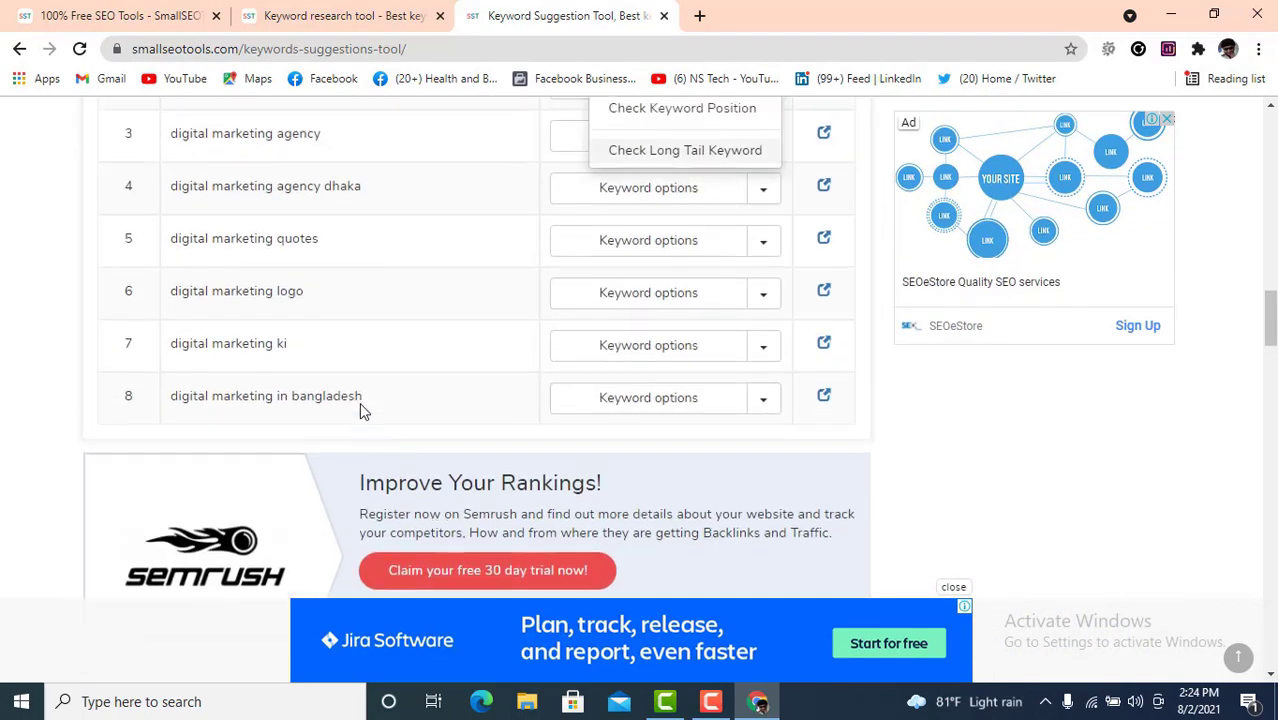
scroll(359, 402, "up", 1)
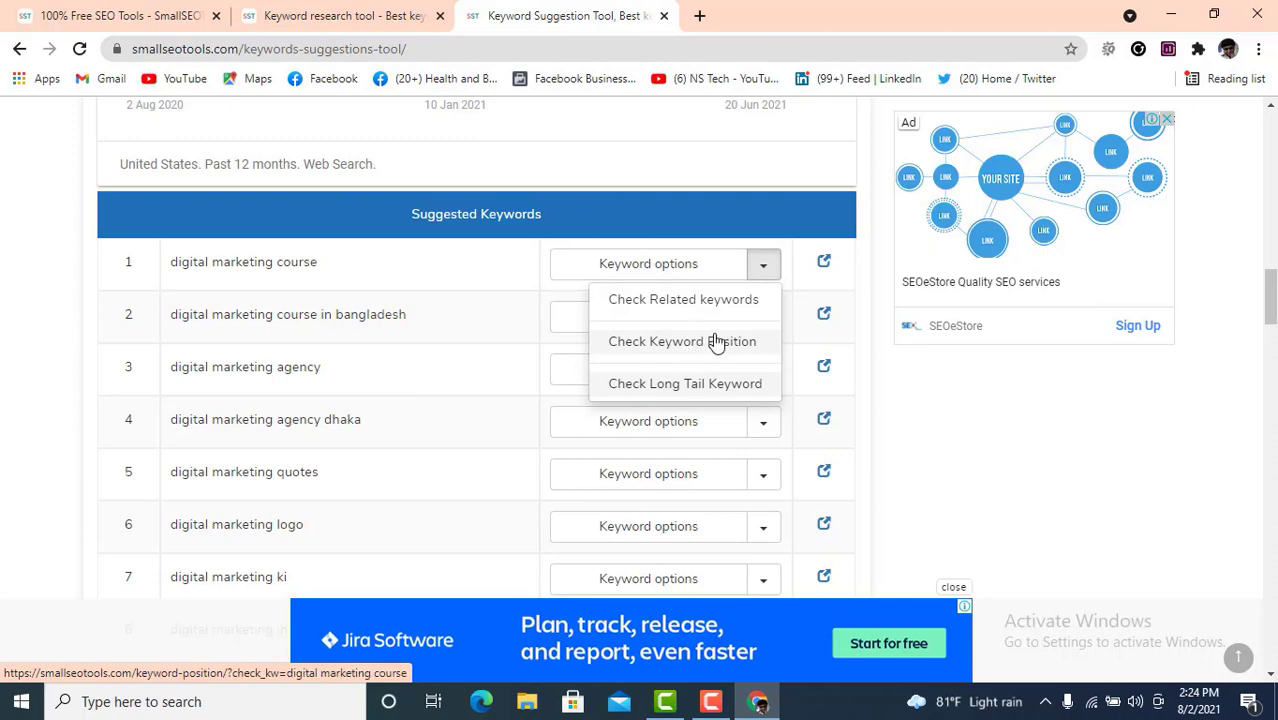
- Dismiss the Semrush backlinks popup on the Keyword Research page and launch a new Chrome window
left_click(690, 383)
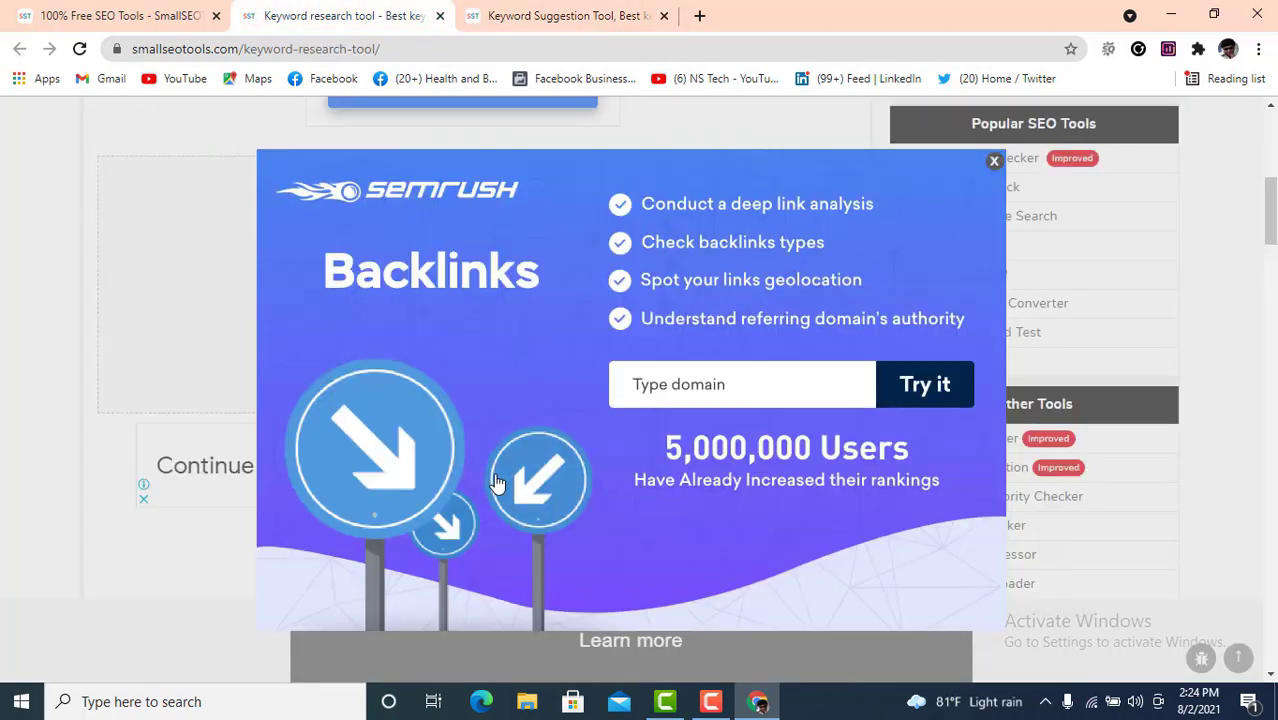
left_click(994, 161)
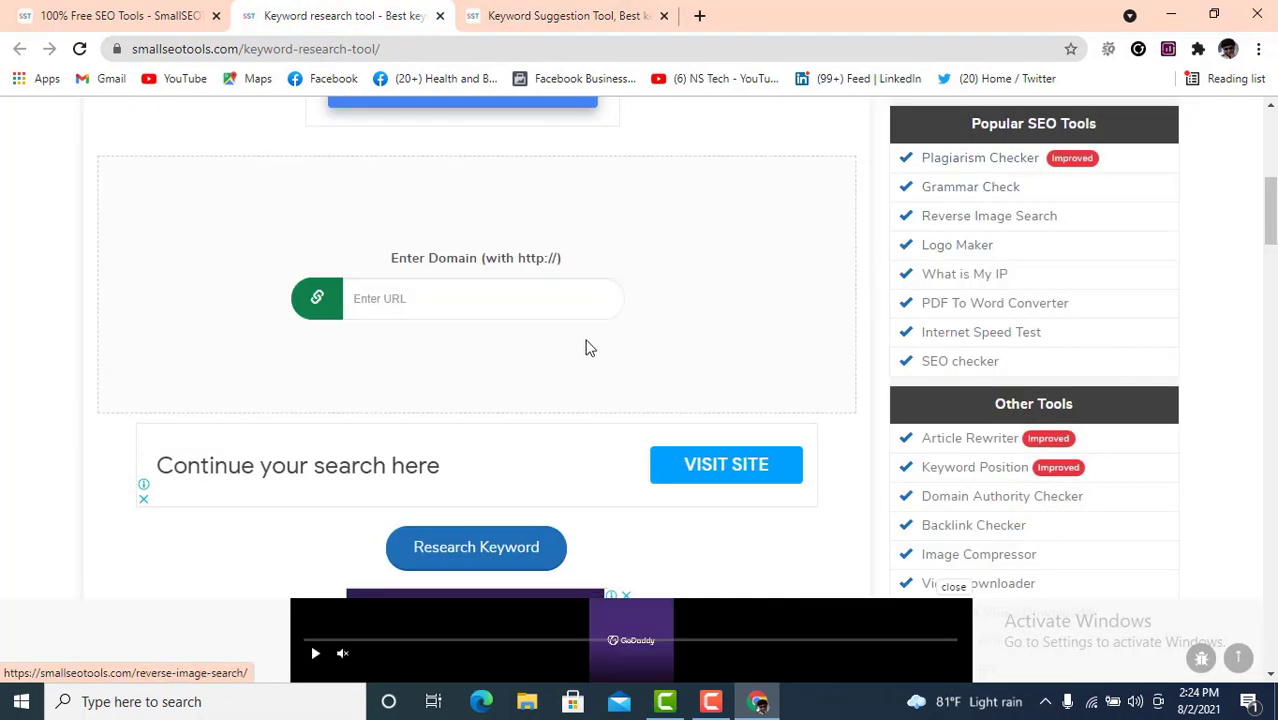
scroll(590, 336, "up", 2)
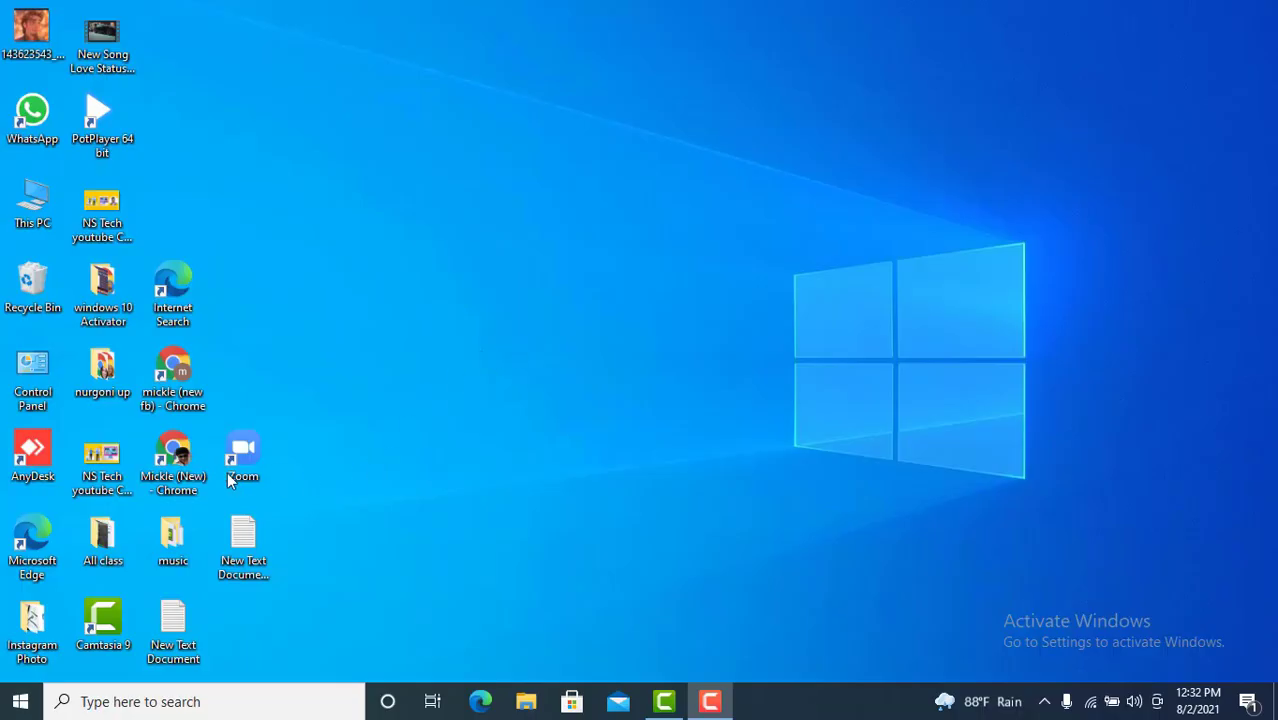
double_click(180, 460)
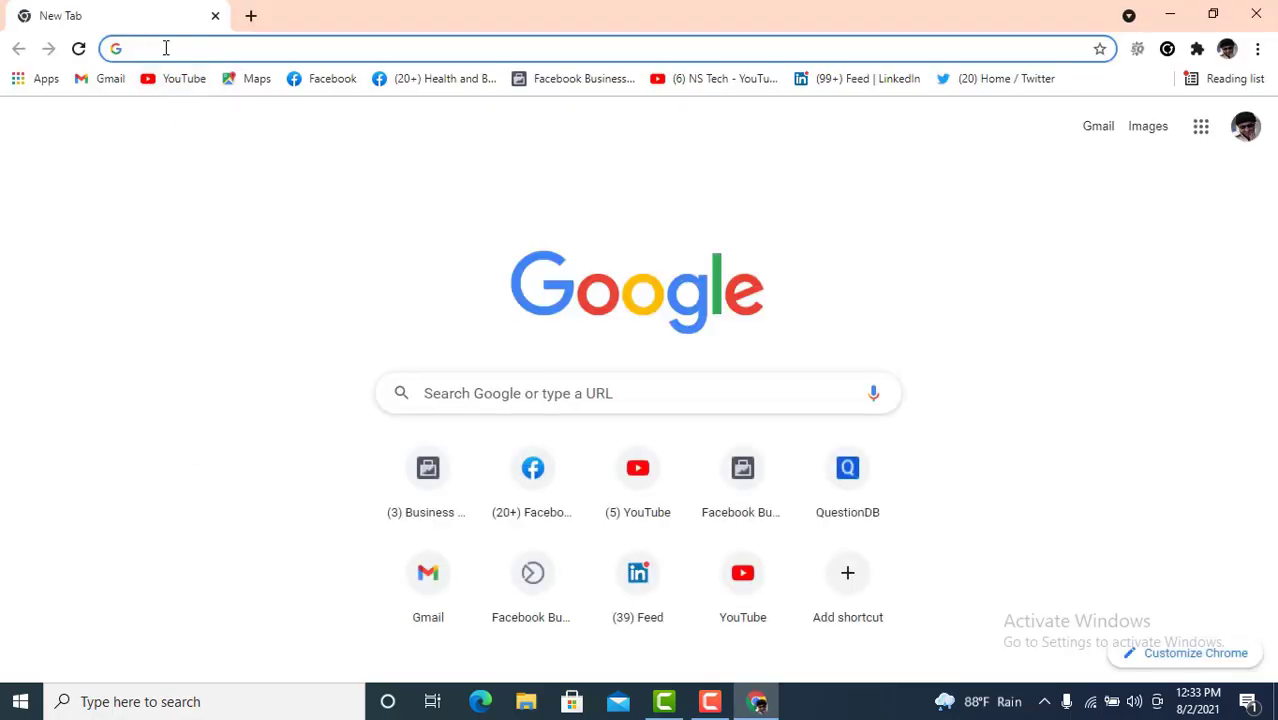
- Search Google for spyfu and open SpyFu's Keyword Research Tool in a new tab
type("spyfu")
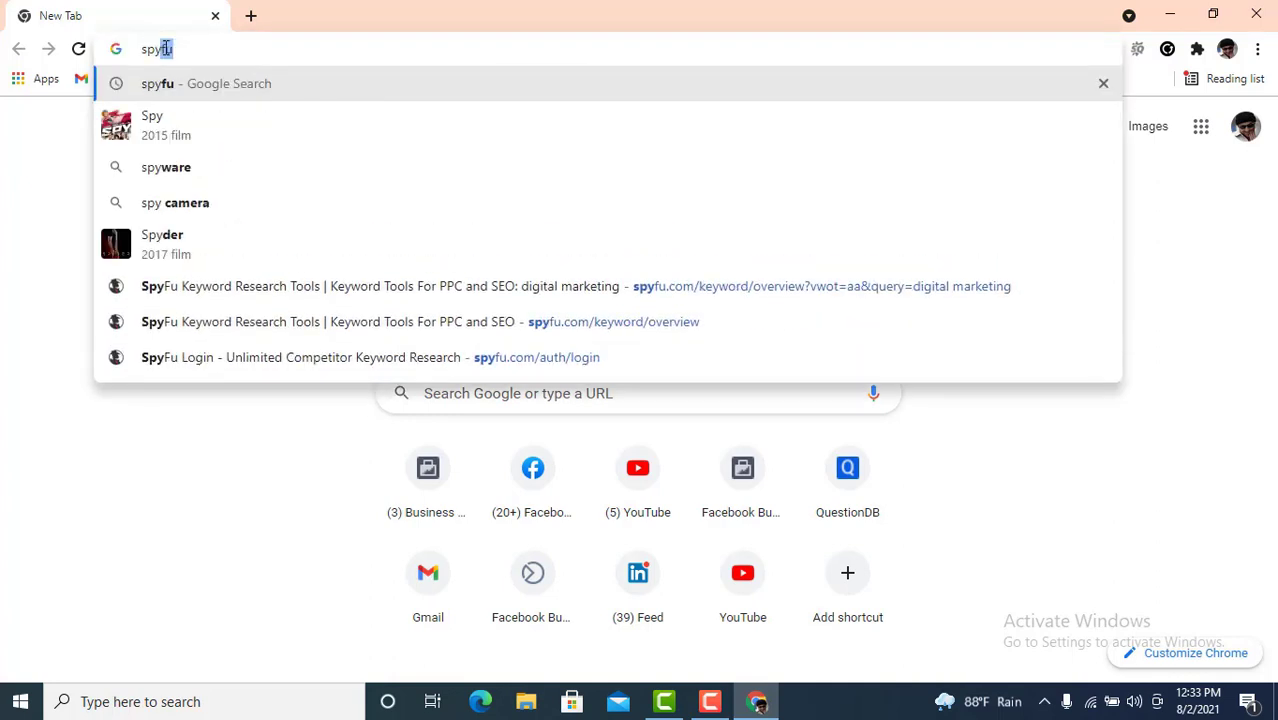
key("Return")
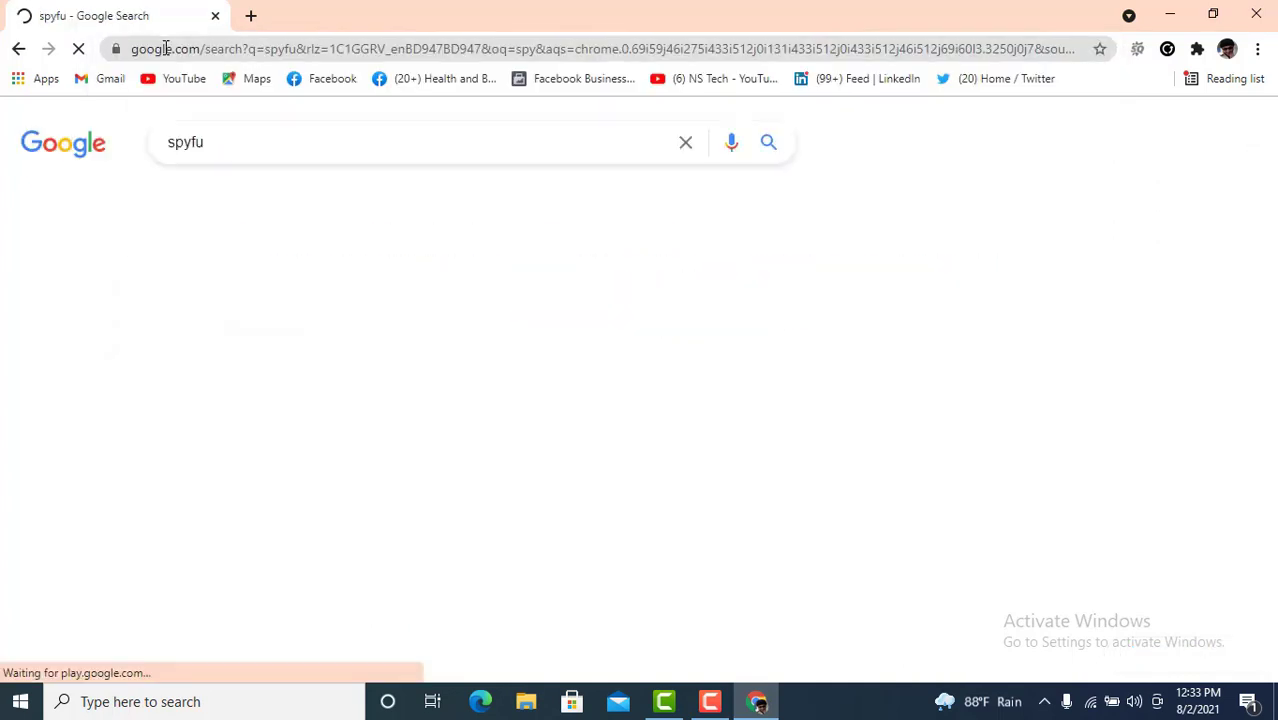
scroll(410, 240, "up", 1)
scroll(350, 316, "down", 1)
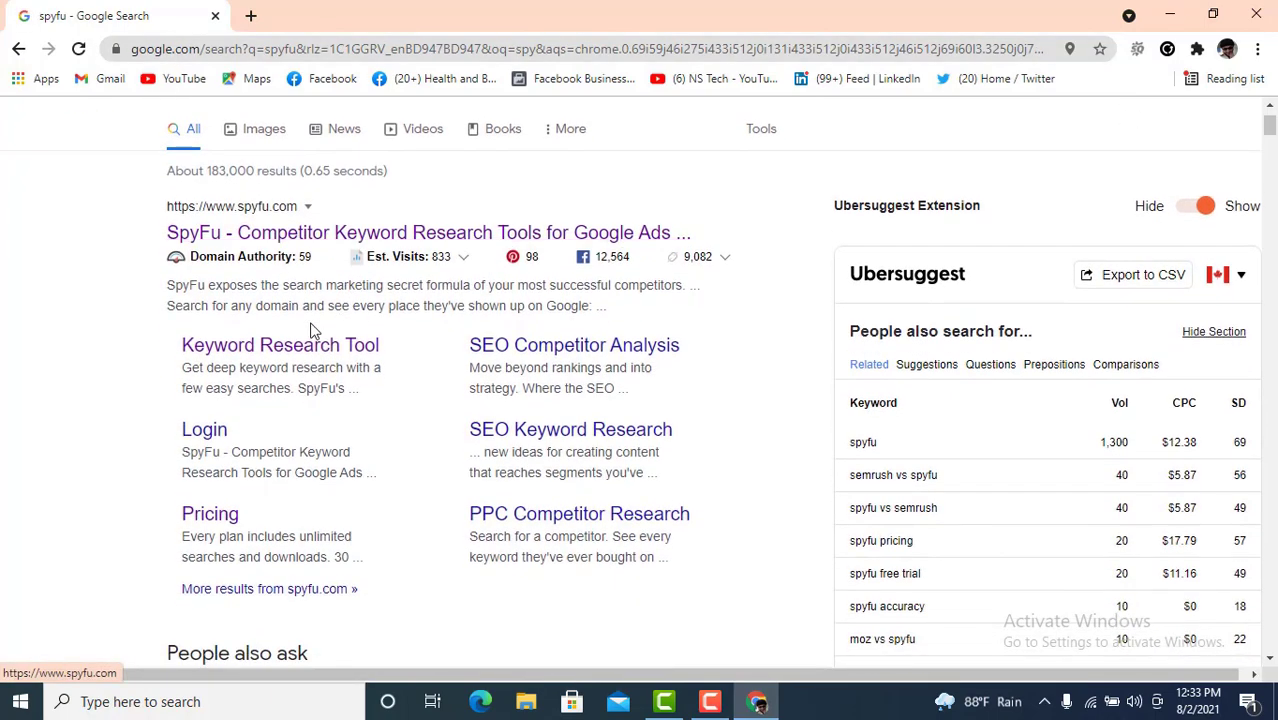
right_click(290, 352)
left_click(345, 360)
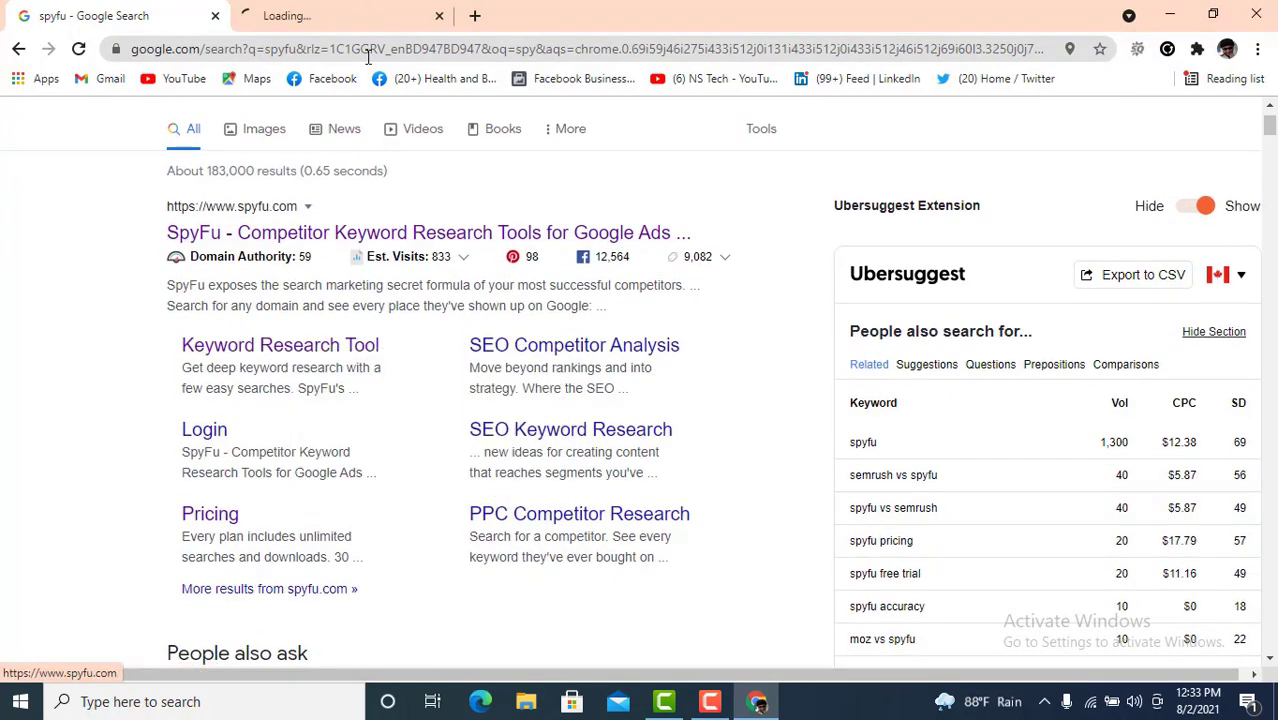
left_click(327, 12)
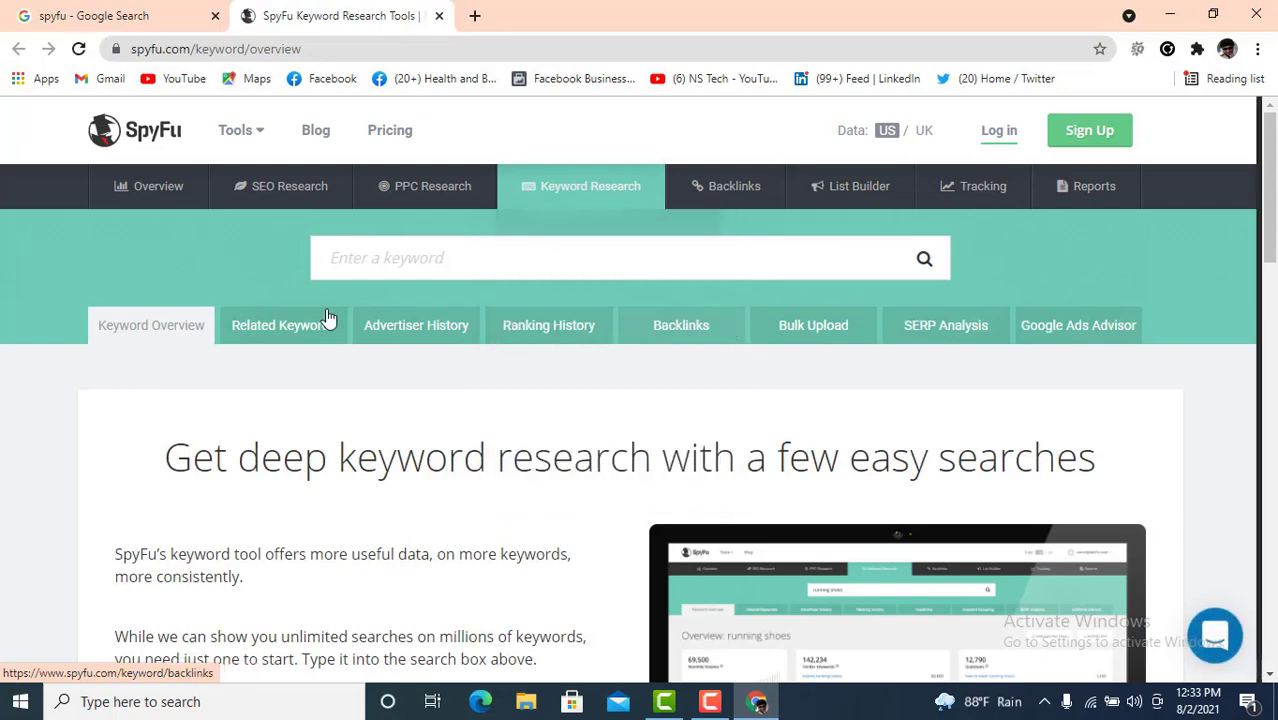
- Search the keyword 'Digital marketing' in SpyFu's keyword research tool
left_click(416, 257)
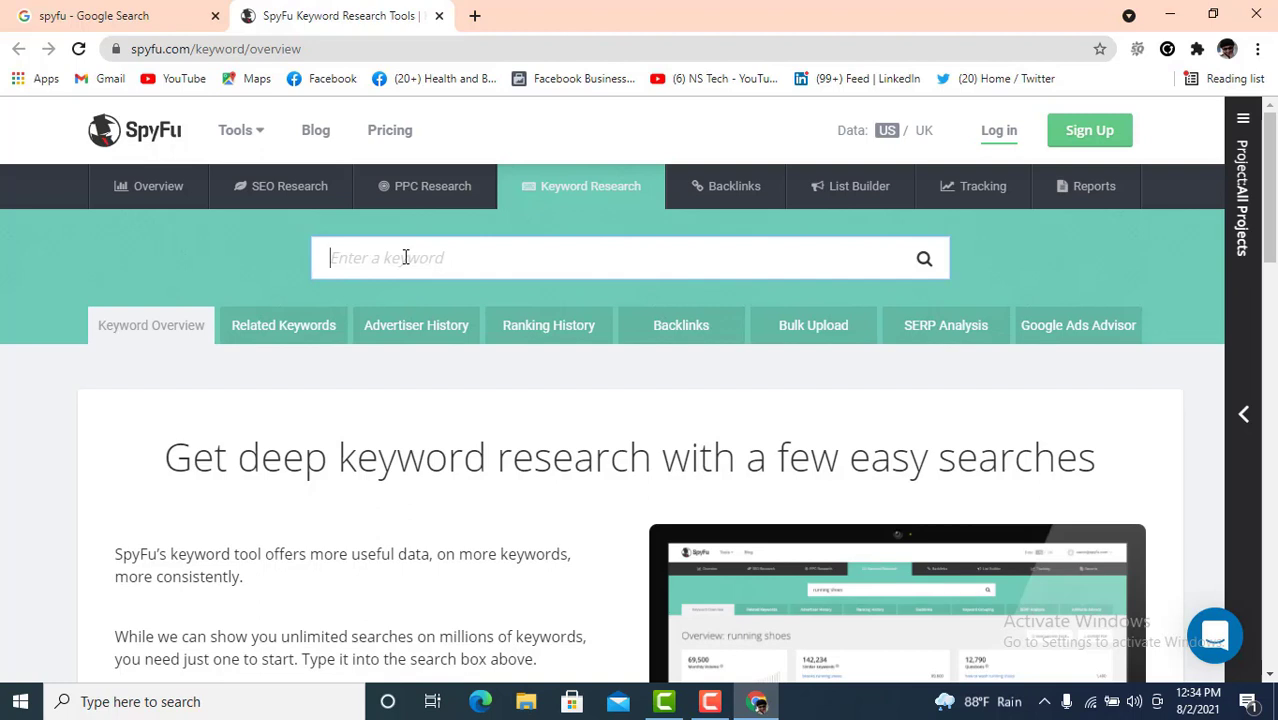
type("Digital marketing")
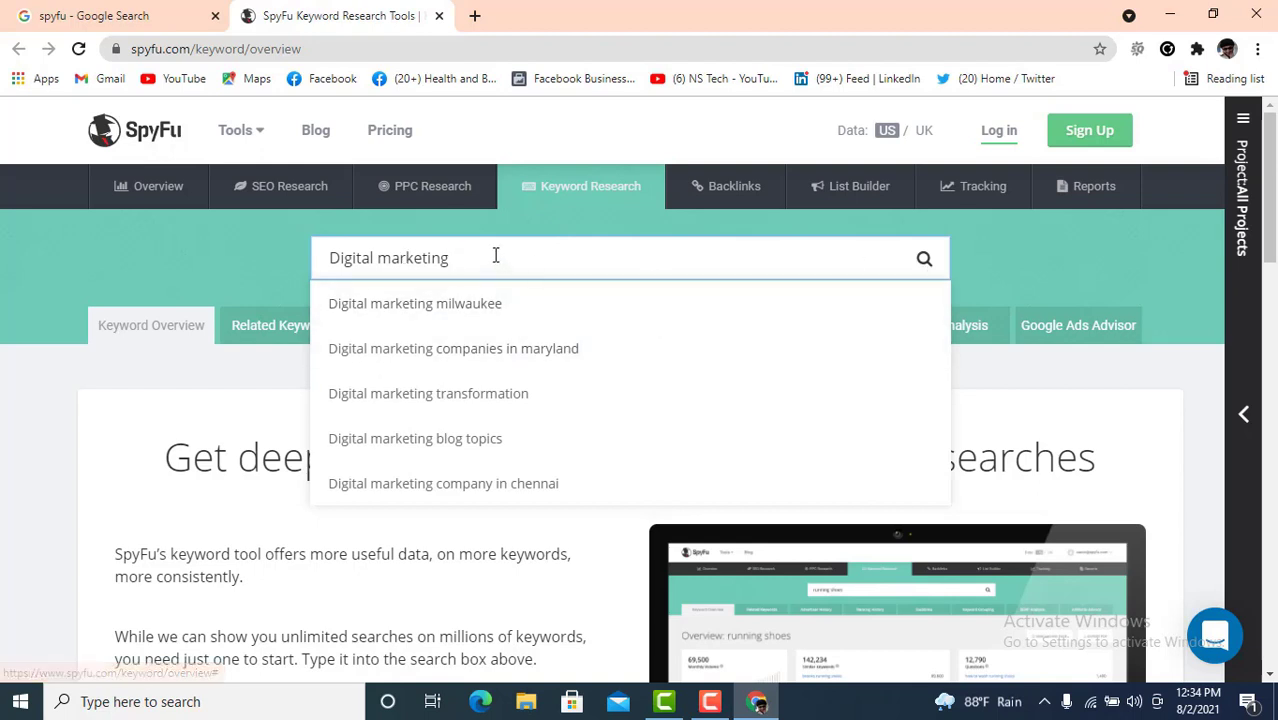
left_click(924, 260)
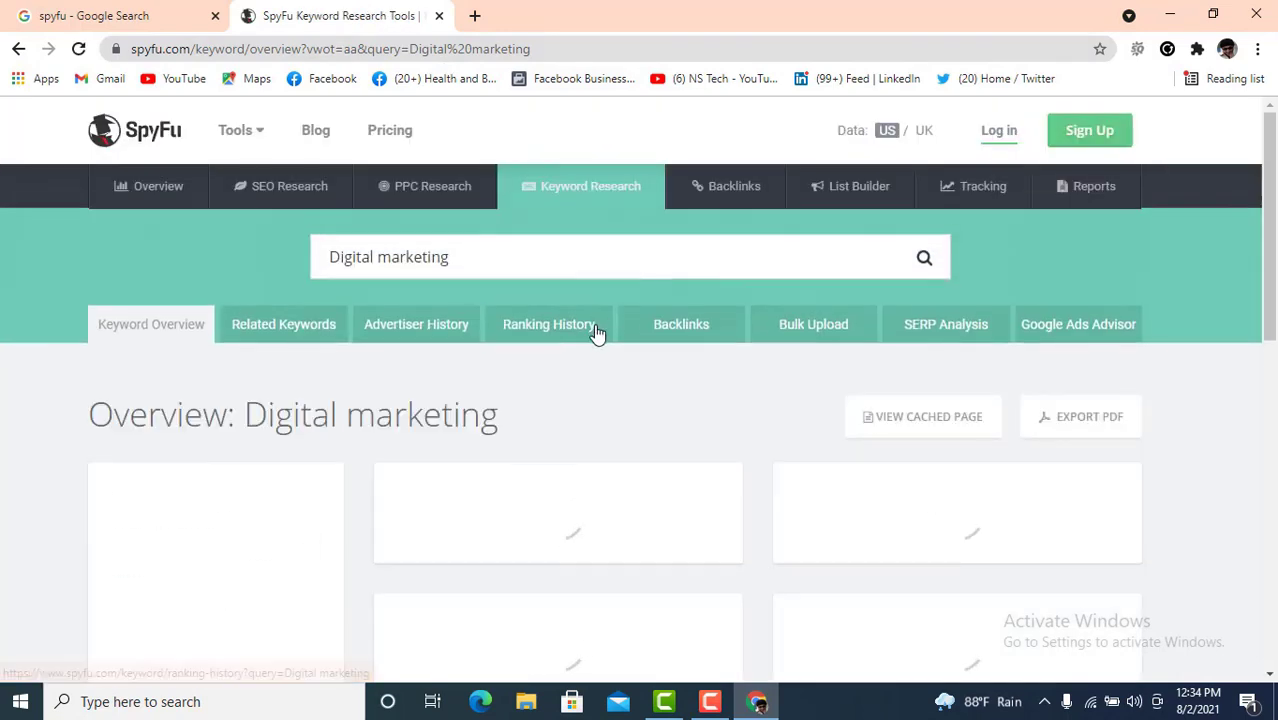
scroll(643, 405, "down", 1)
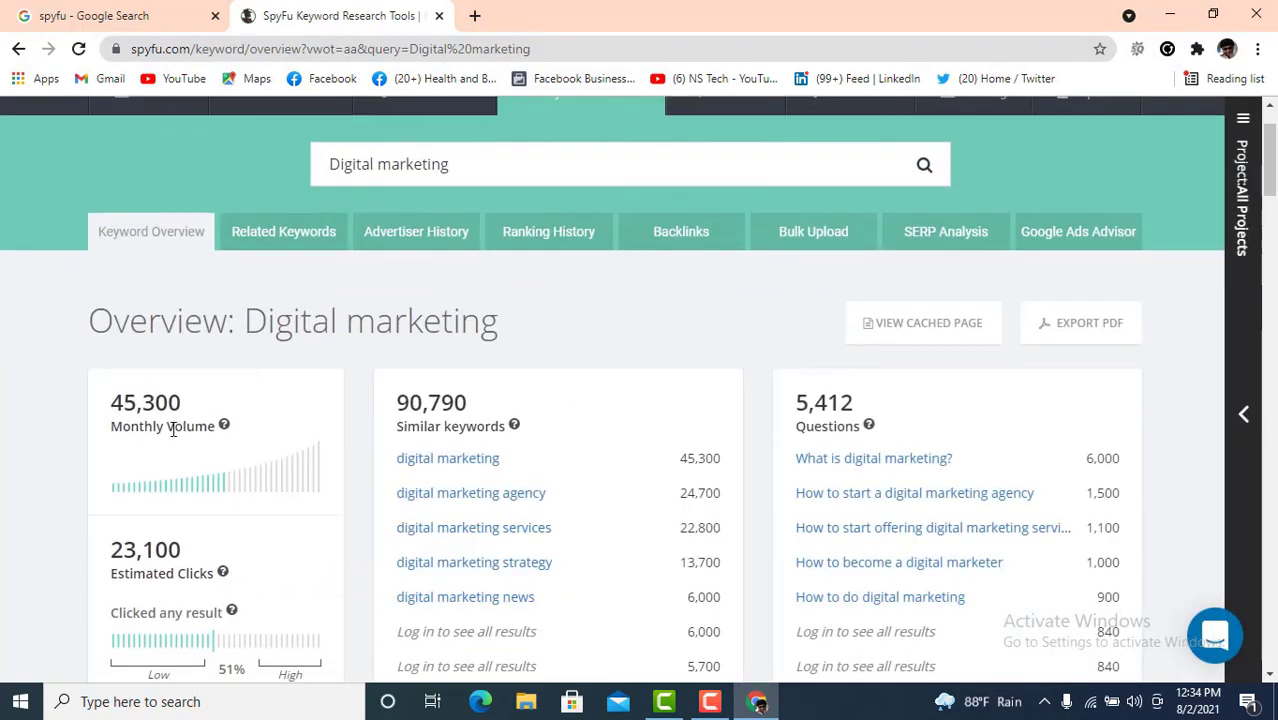
left_click_drag(123, 403, 182, 403)
scroll(342, 352, "down", 1)
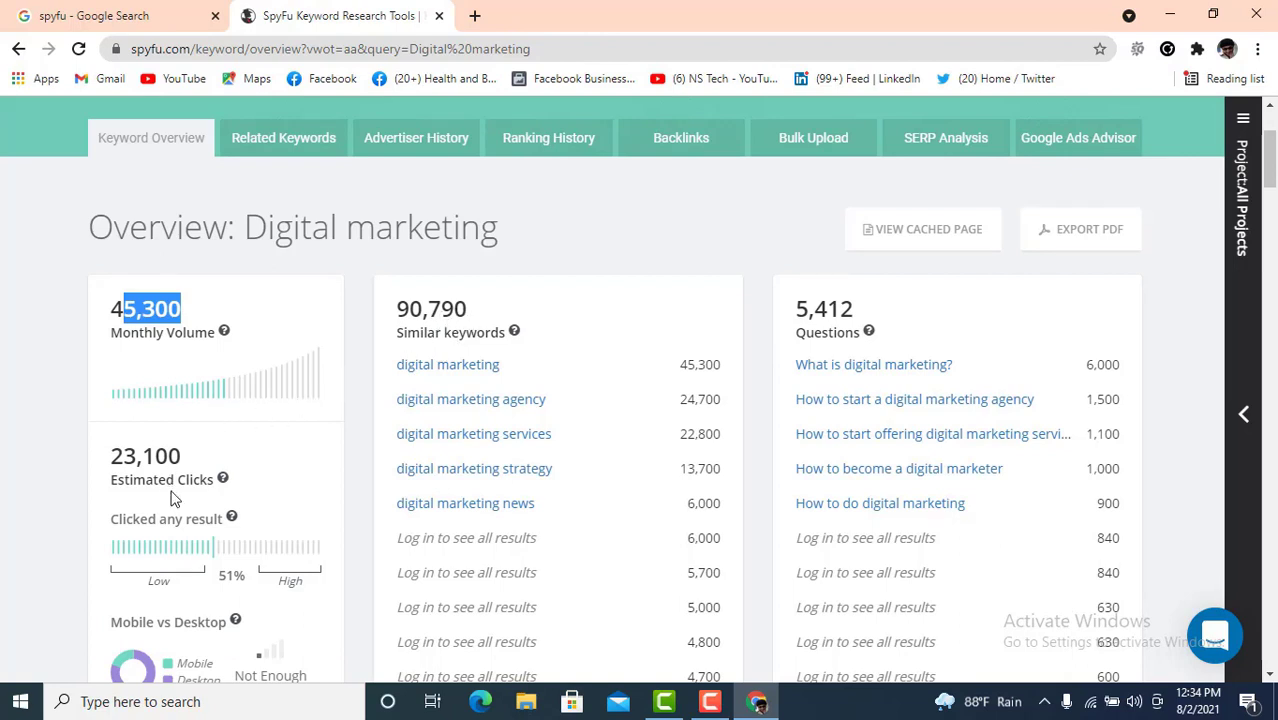
scroll(200, 467, "down", 1)
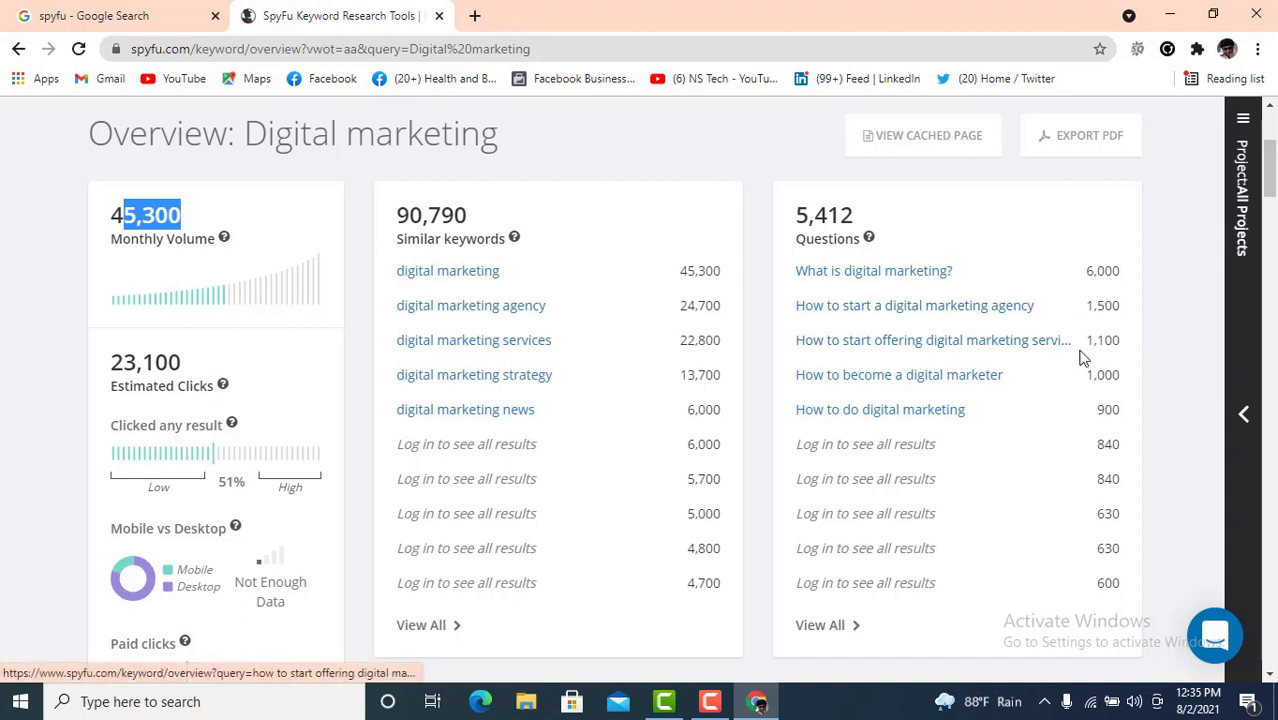
scroll(860, 405, "down", 1)
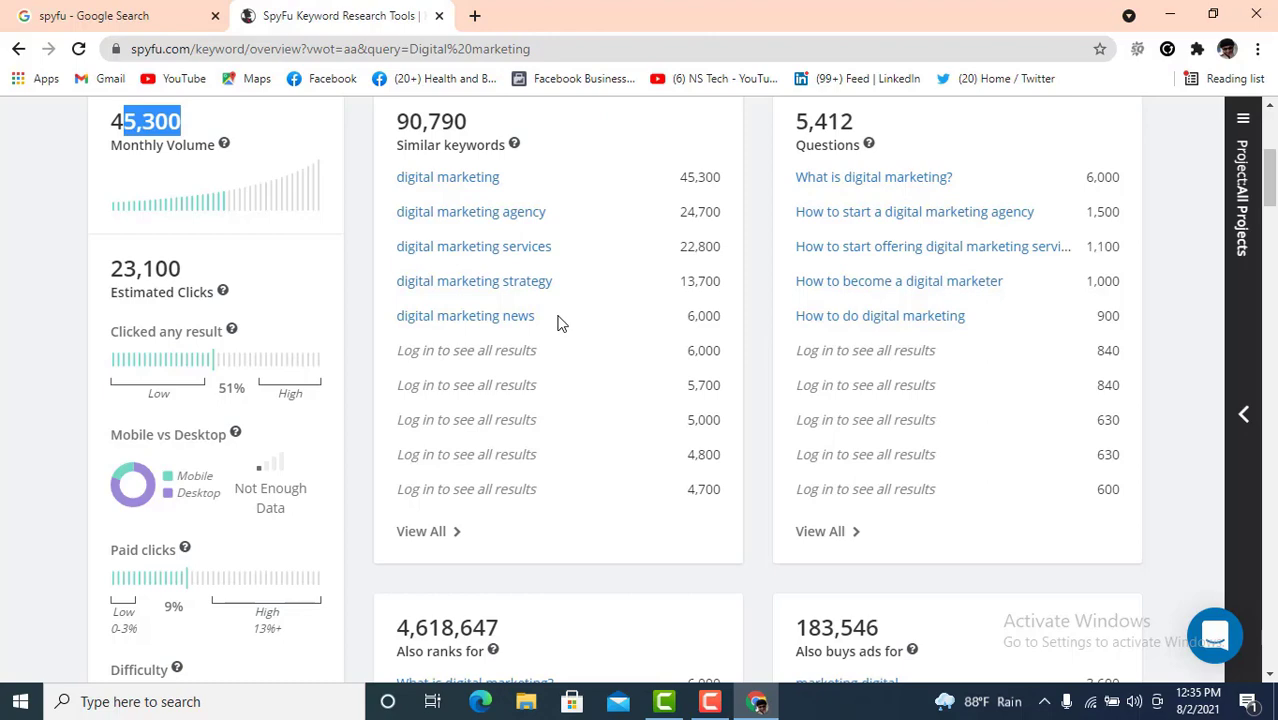
scroll(560, 323, "down", 1)
scroll(560, 323, "down", 1)
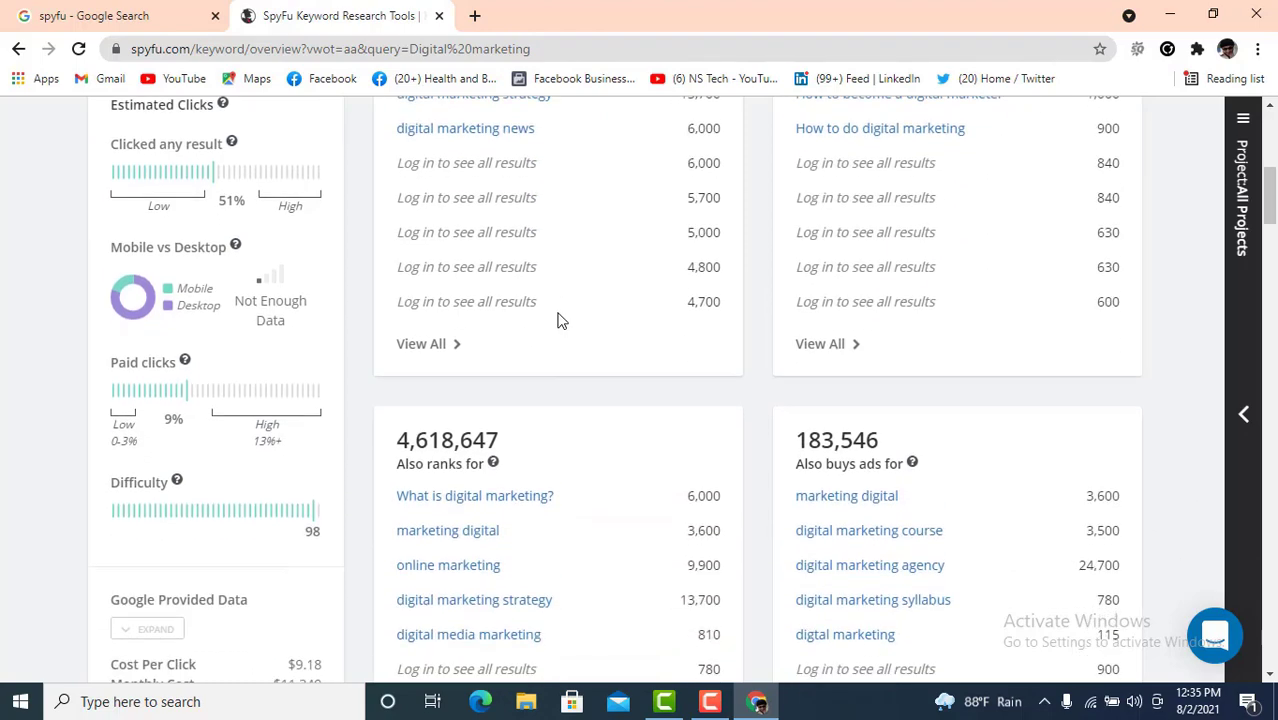
scroll(560, 320, "down", 1)
scroll(560, 320, "up", 3)
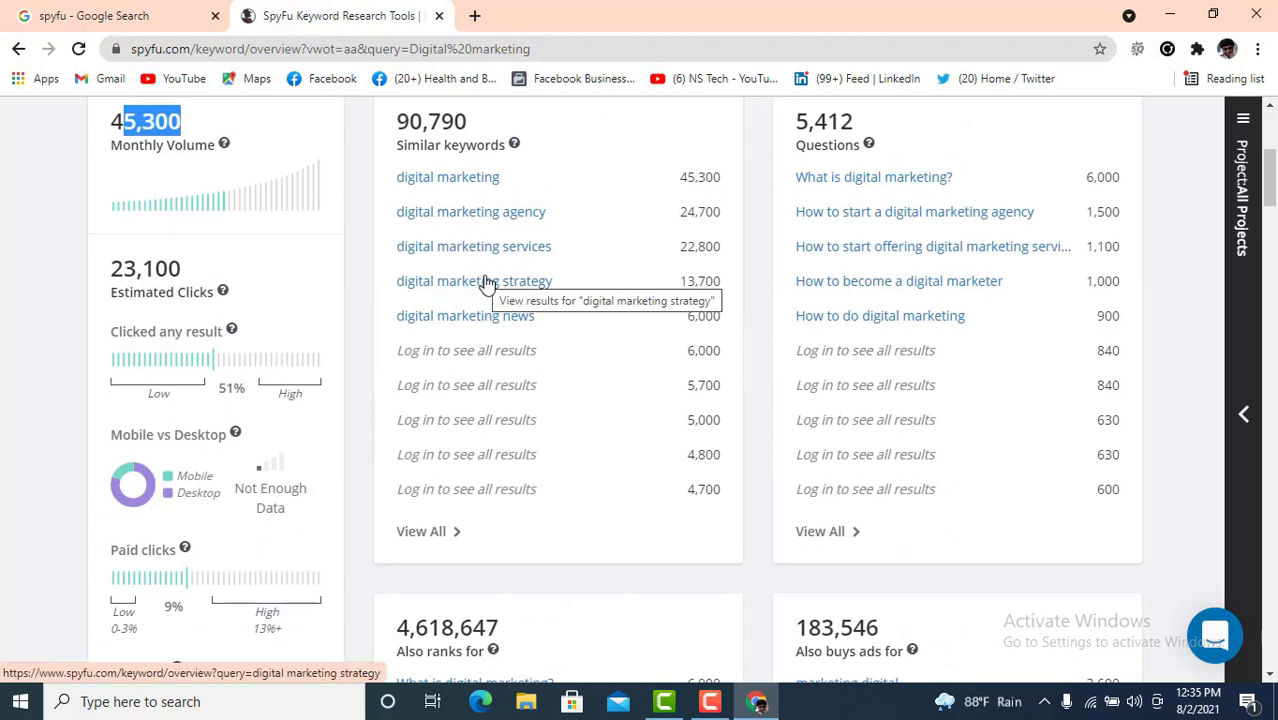
scroll(553, 336, "down", 1)
scroll(553, 336, "down", 1)
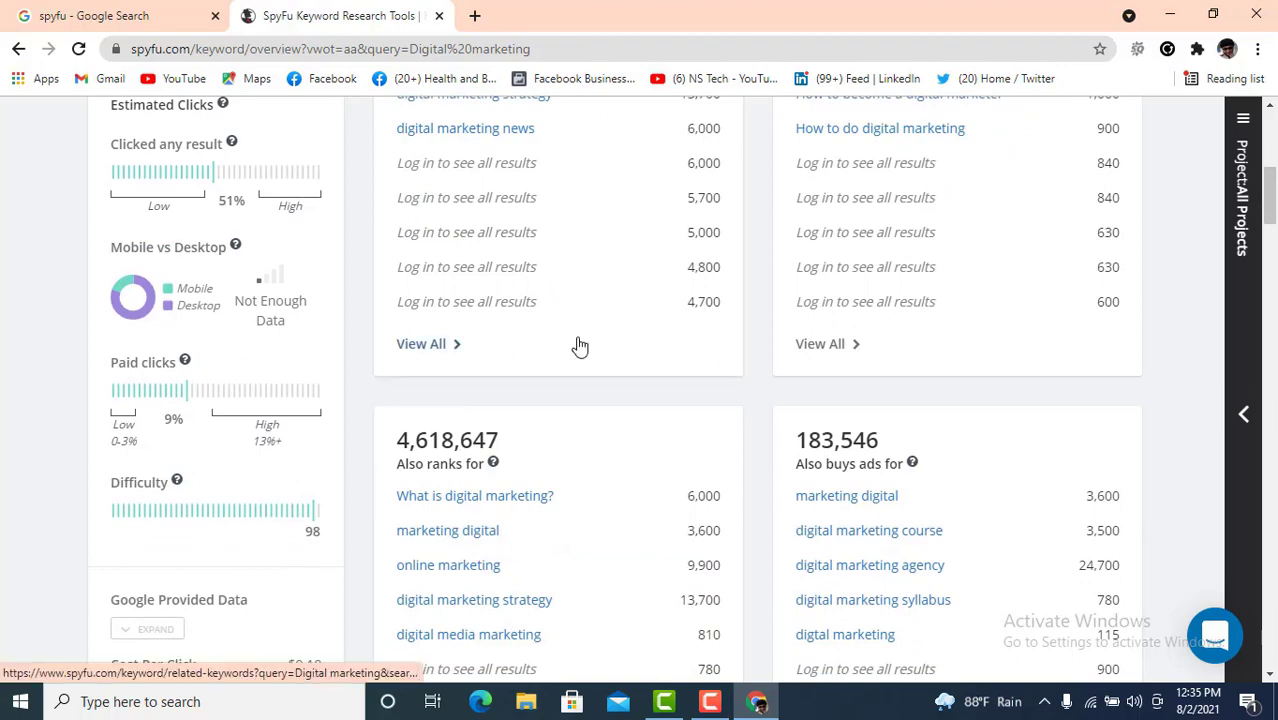
scroll(580, 346, "up", 2)
scroll(580, 346, "down", 2)
scroll(580, 346, "down", 2)
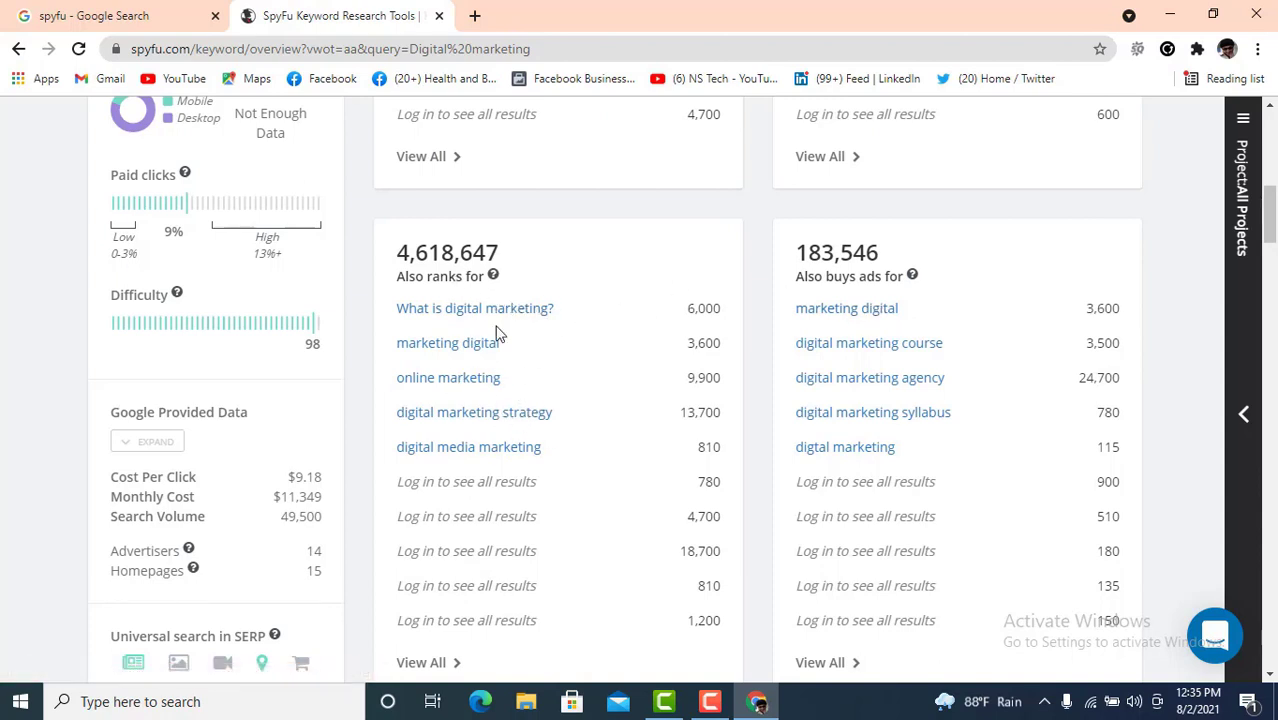
scroll(474, 383, "down", 1)
scroll(476, 380, "down", 3)
scroll(481, 369, "down", 1)
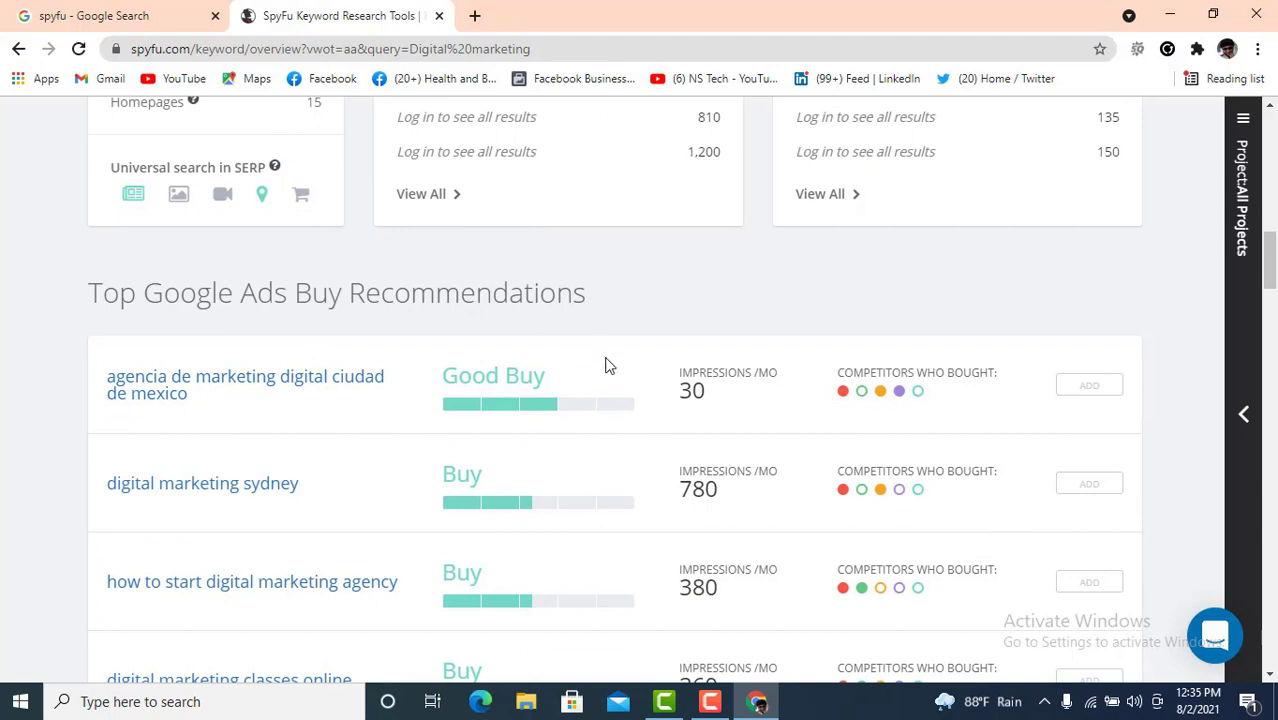
scroll(605, 359, "down", 1)
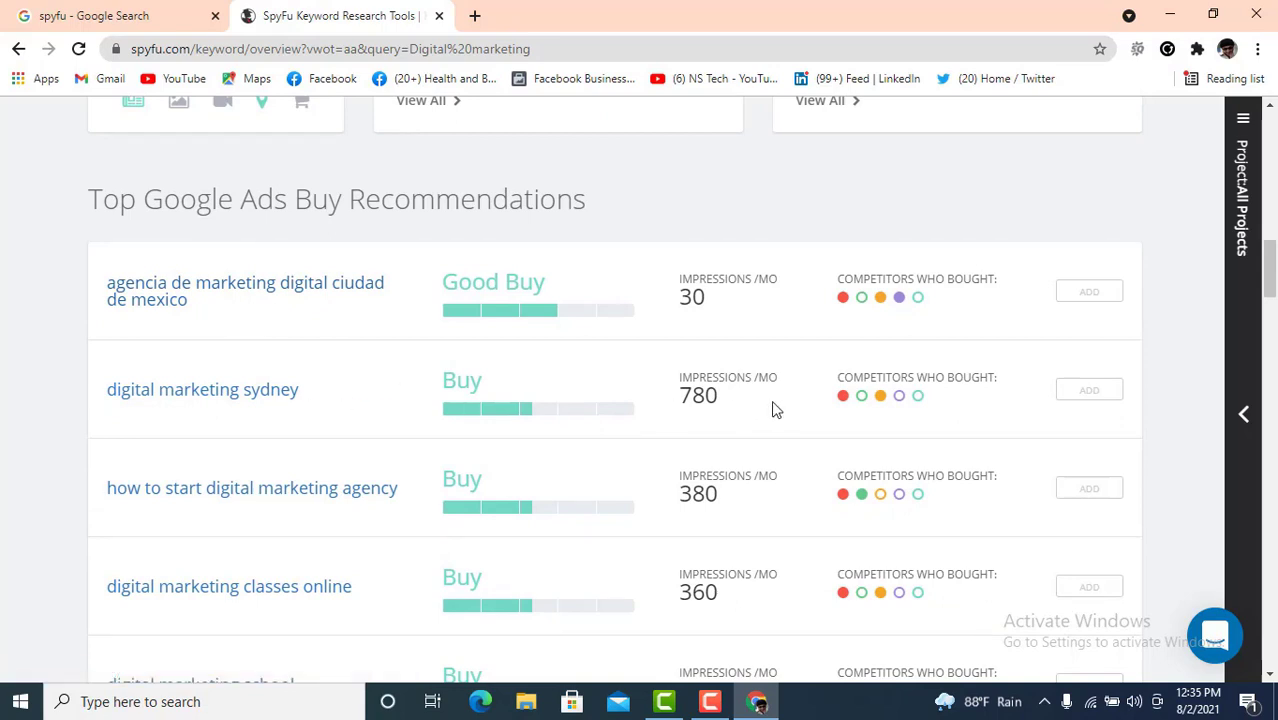
scroll(818, 395, "down", 3)
scroll(790, 390, "down", 3)
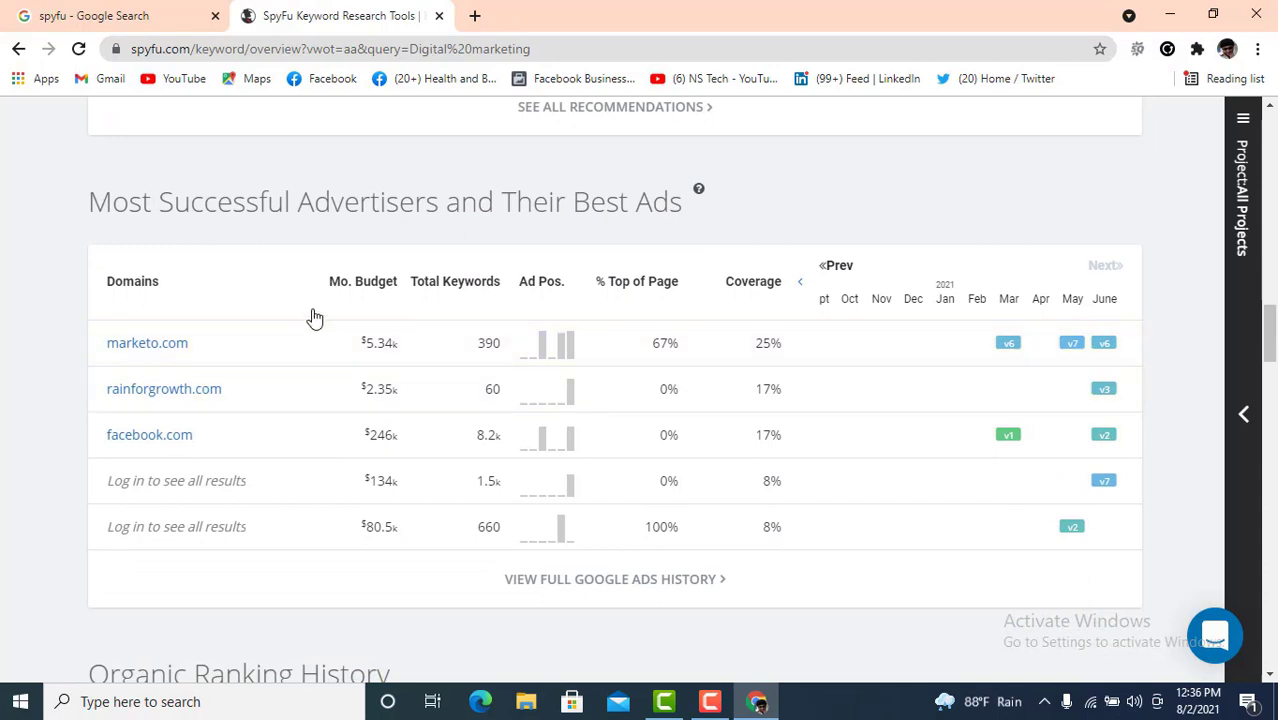
scroll(713, 382, "down", 3)
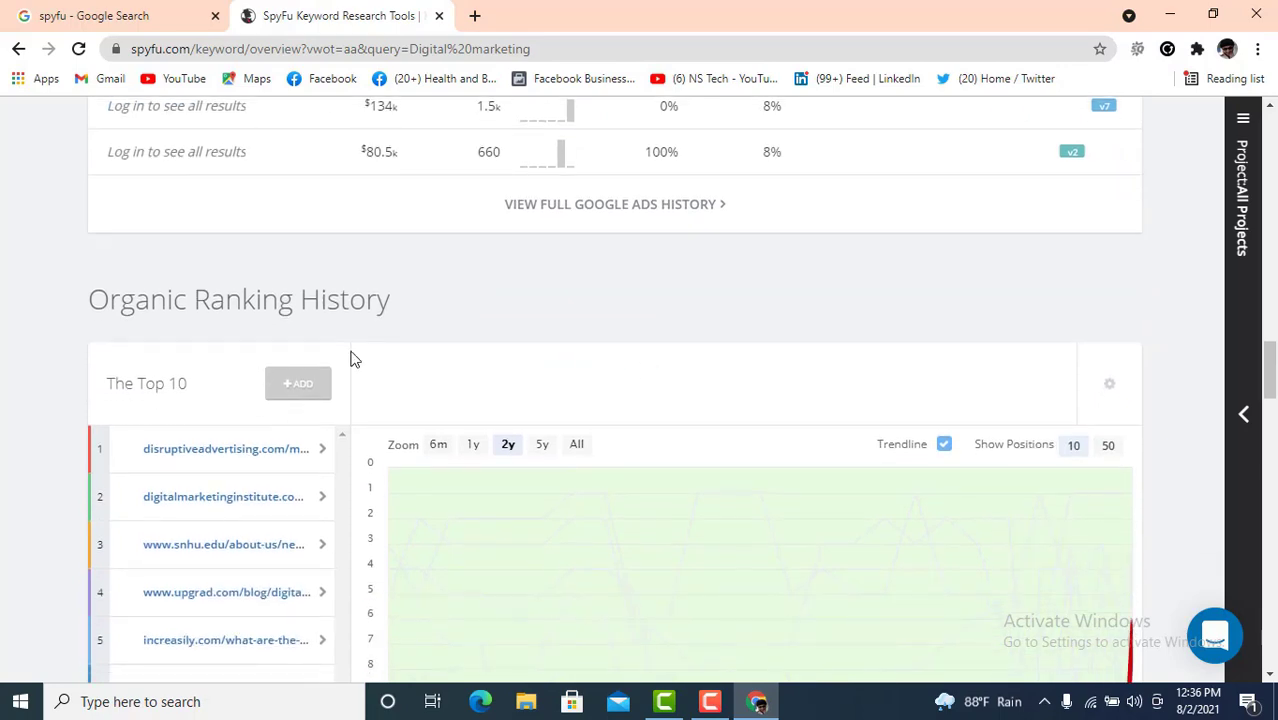
scroll(354, 356, "down", 2)
scroll(757, 375, "down", 7)
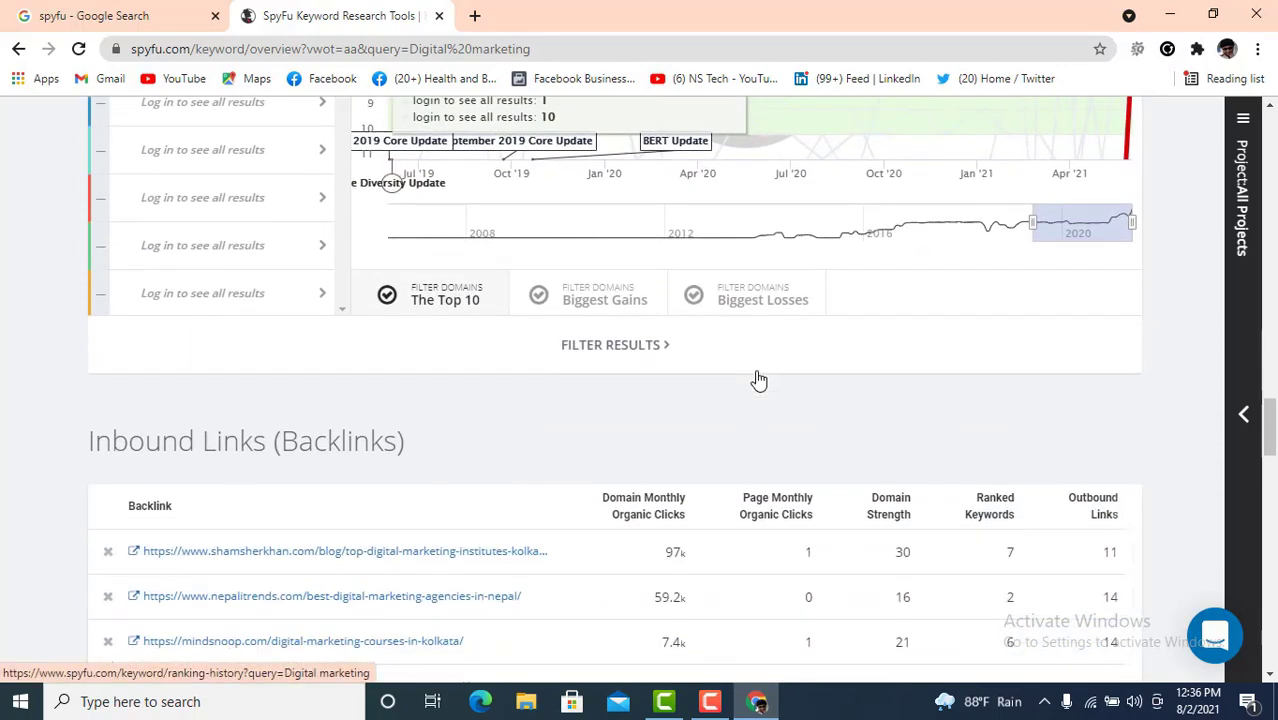
scroll(757, 378, "down", 1)
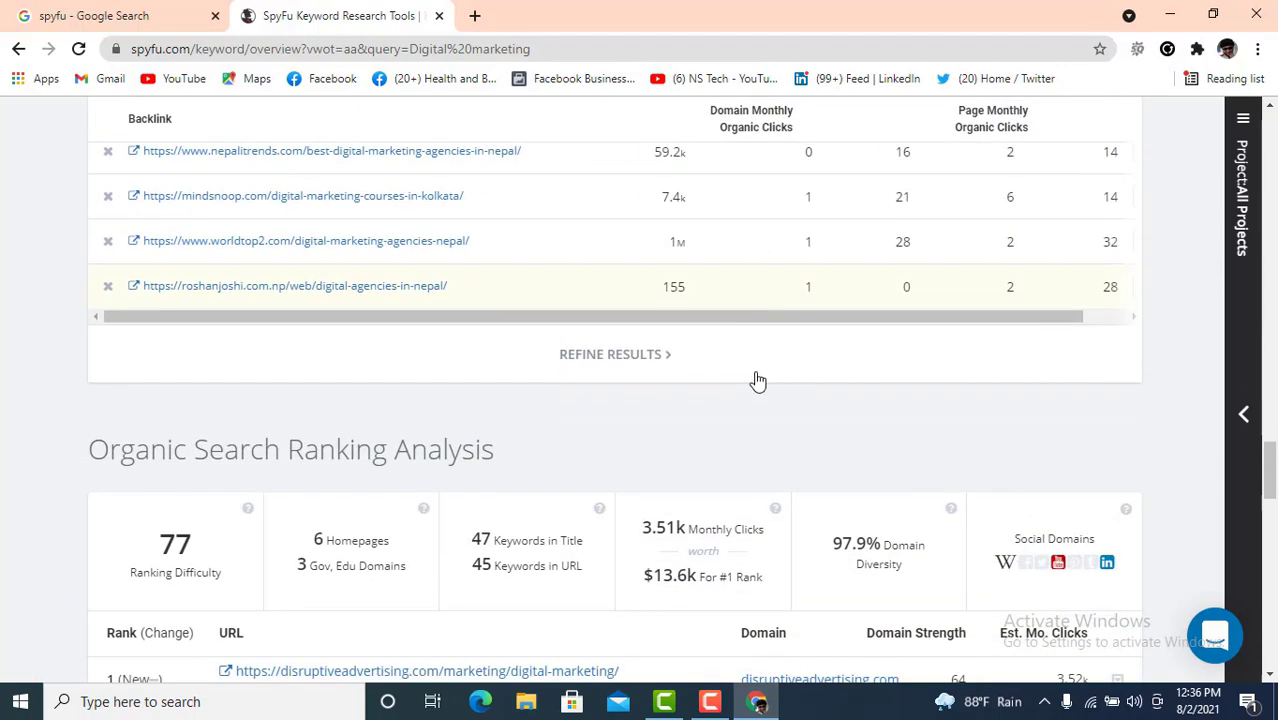
scroll(757, 381, "up", 20)
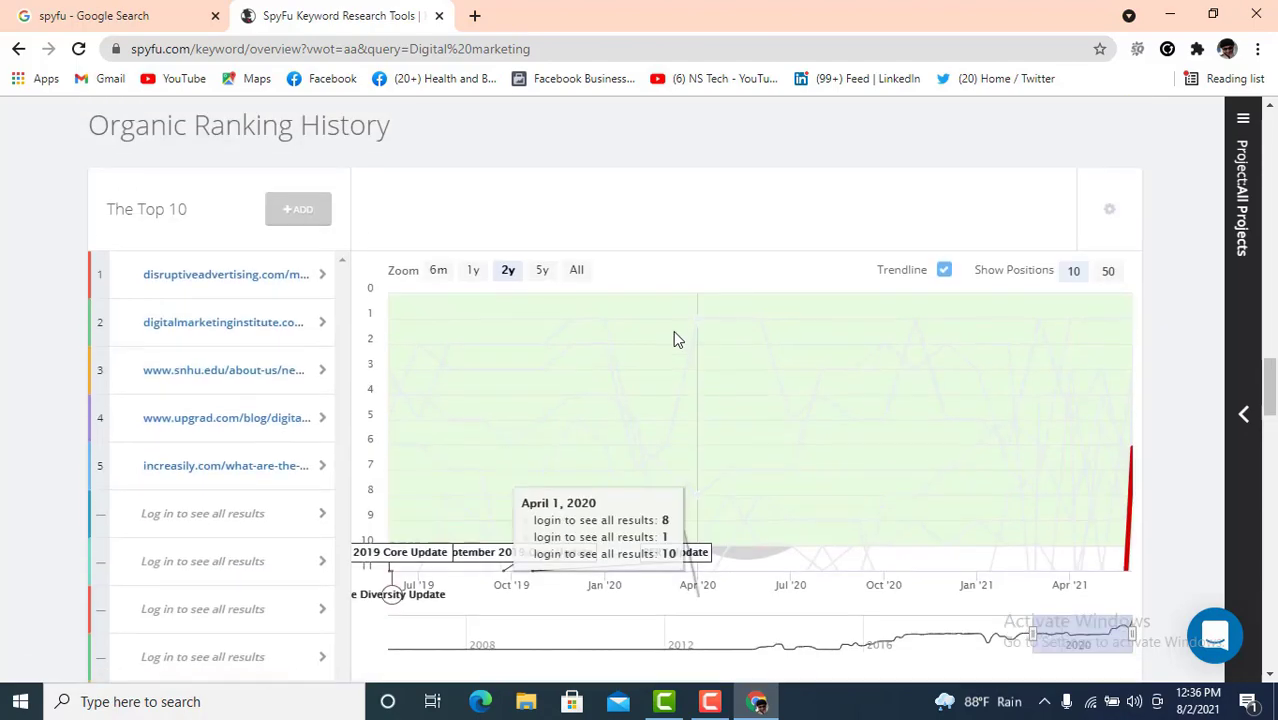
scroll(646, 332, "up", 8)
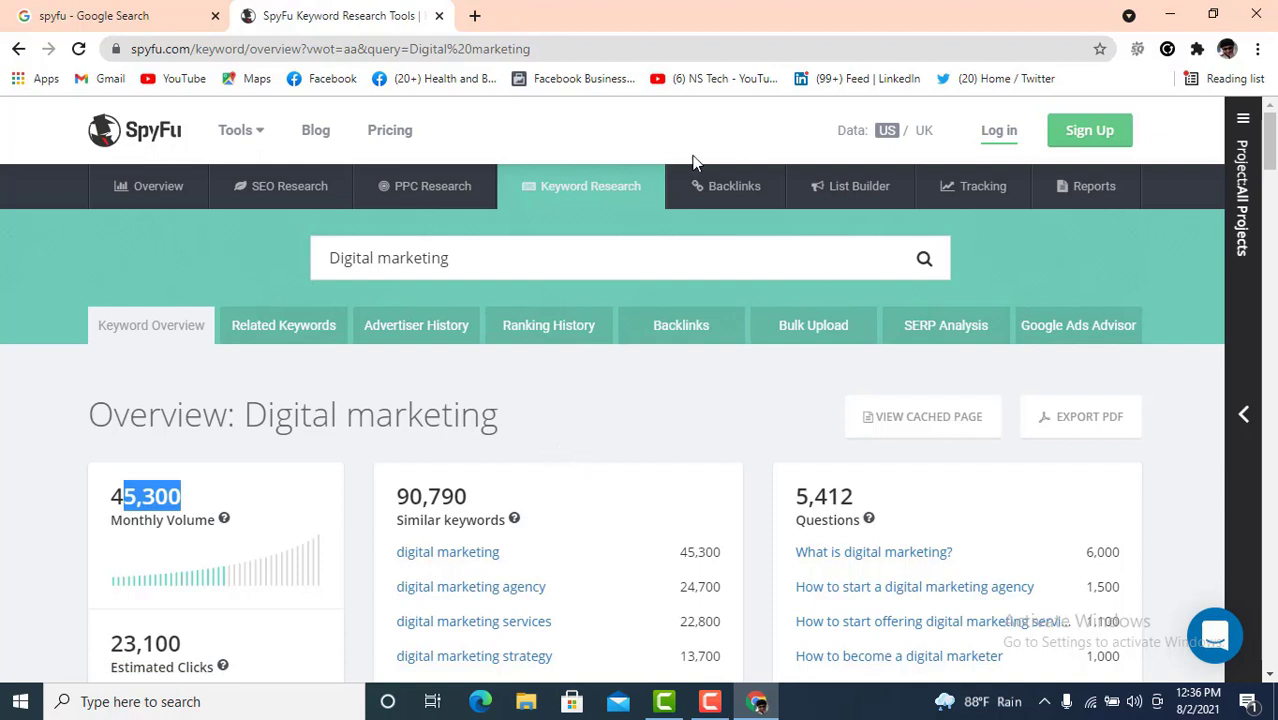
mouse_move(716, 200)
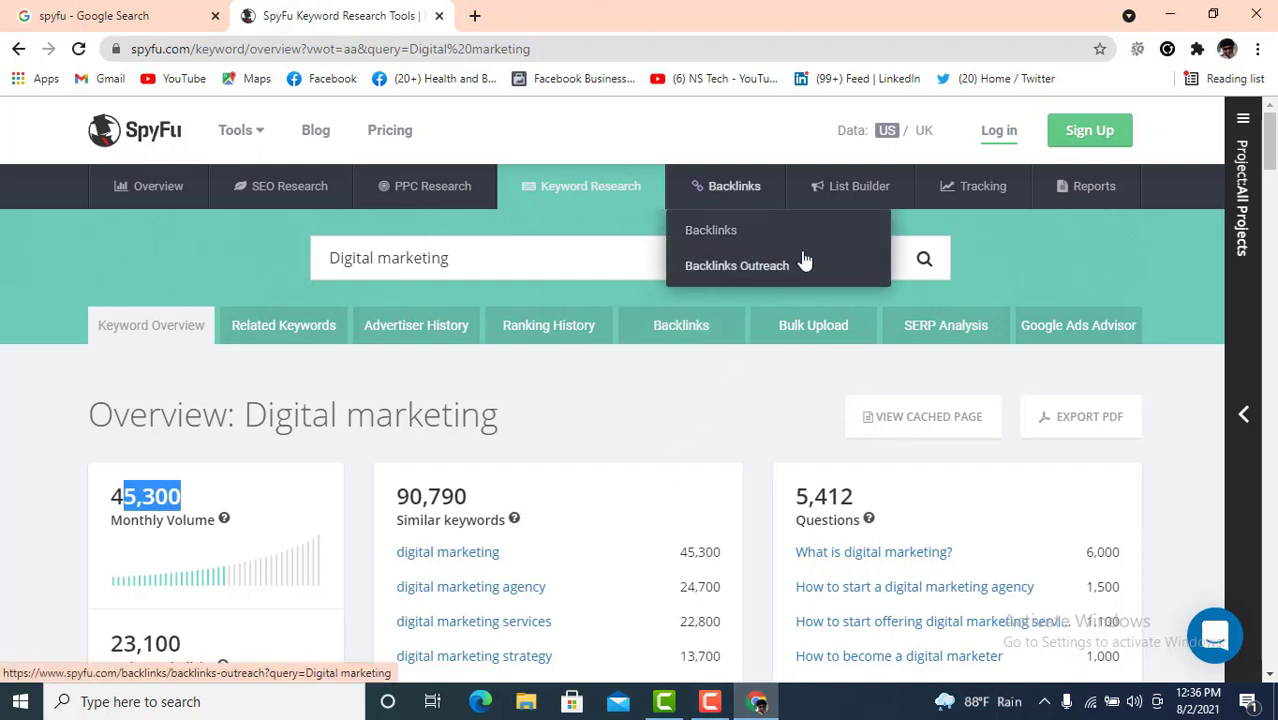
mouse_move(838, 193)
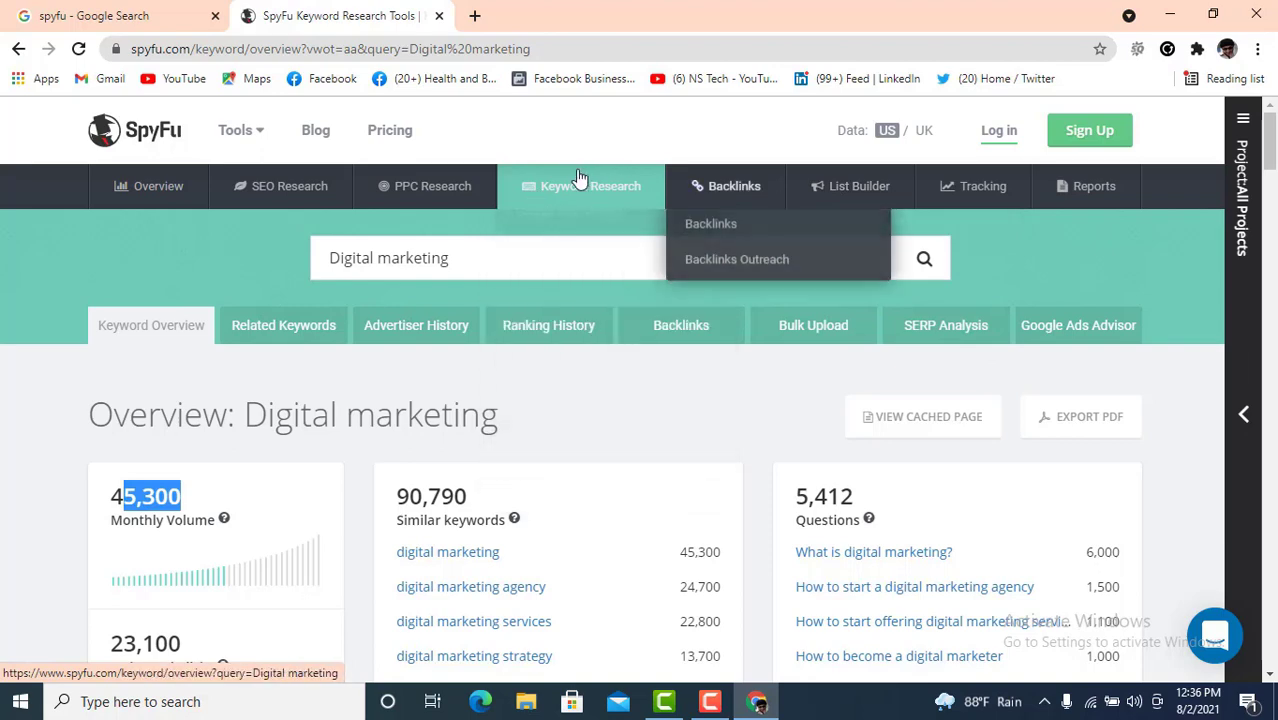
mouse_move(508, 205)
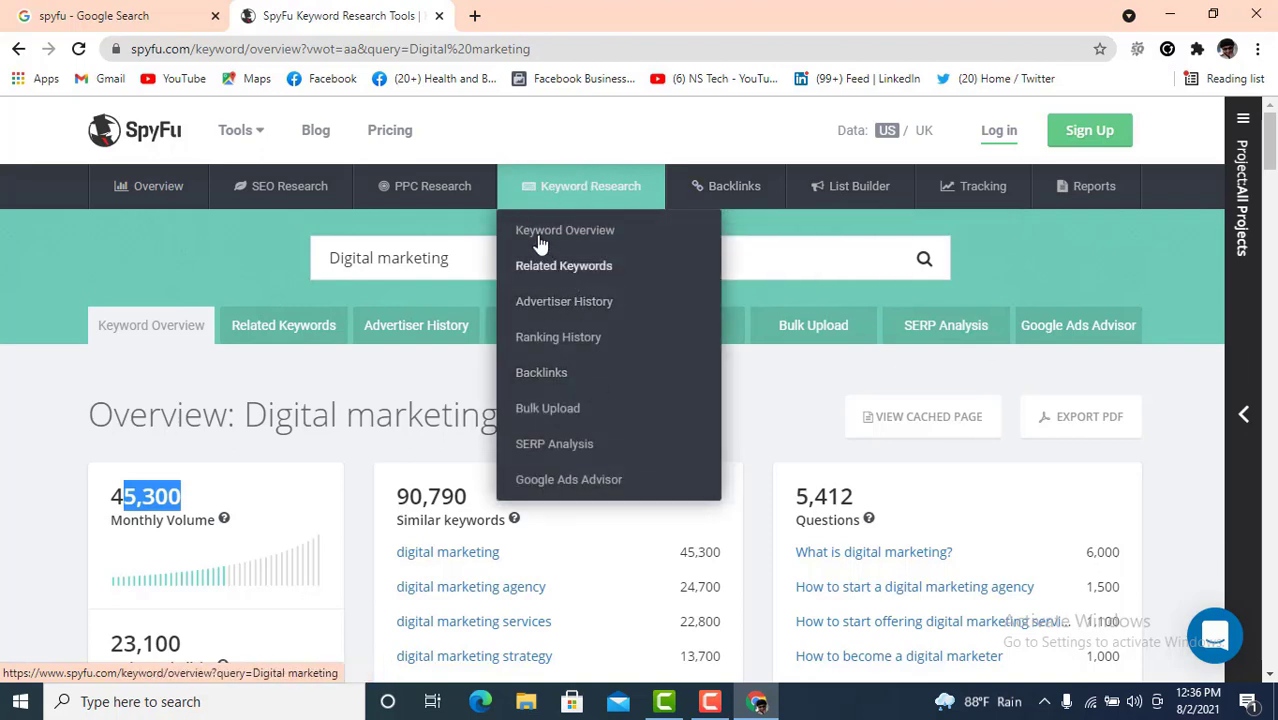
mouse_move(437, 200)
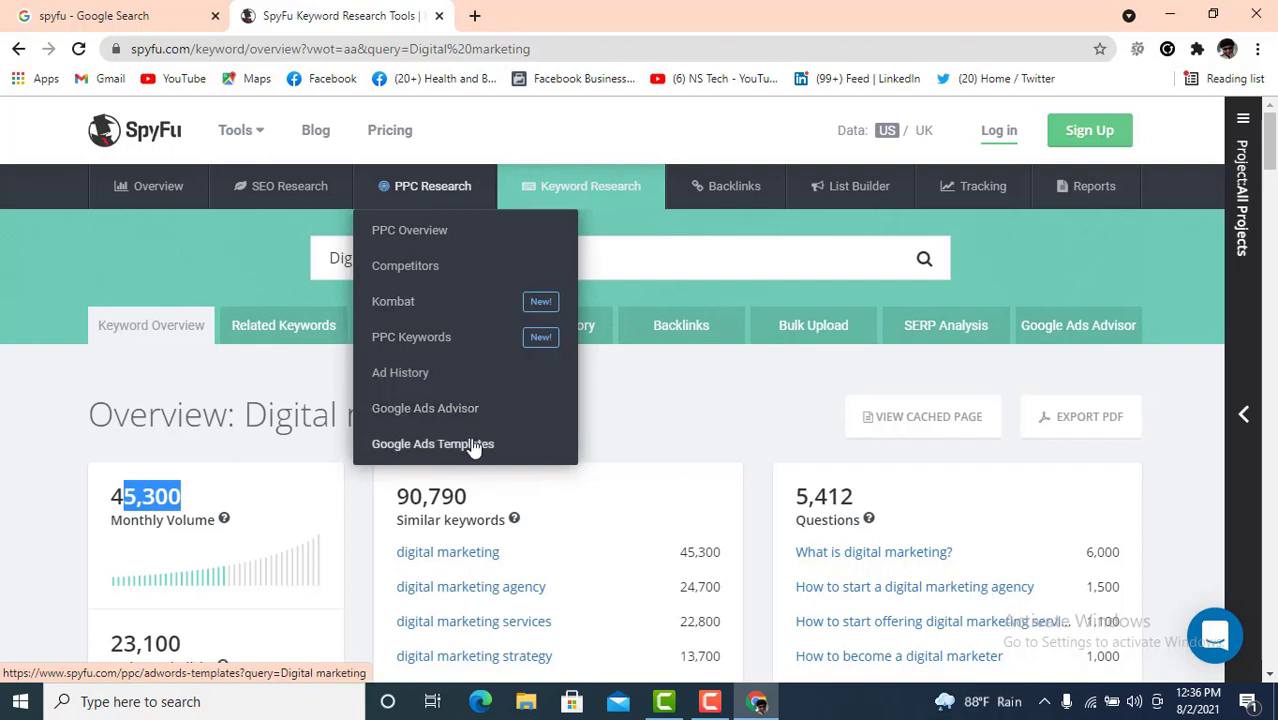
mouse_move(268, 185)
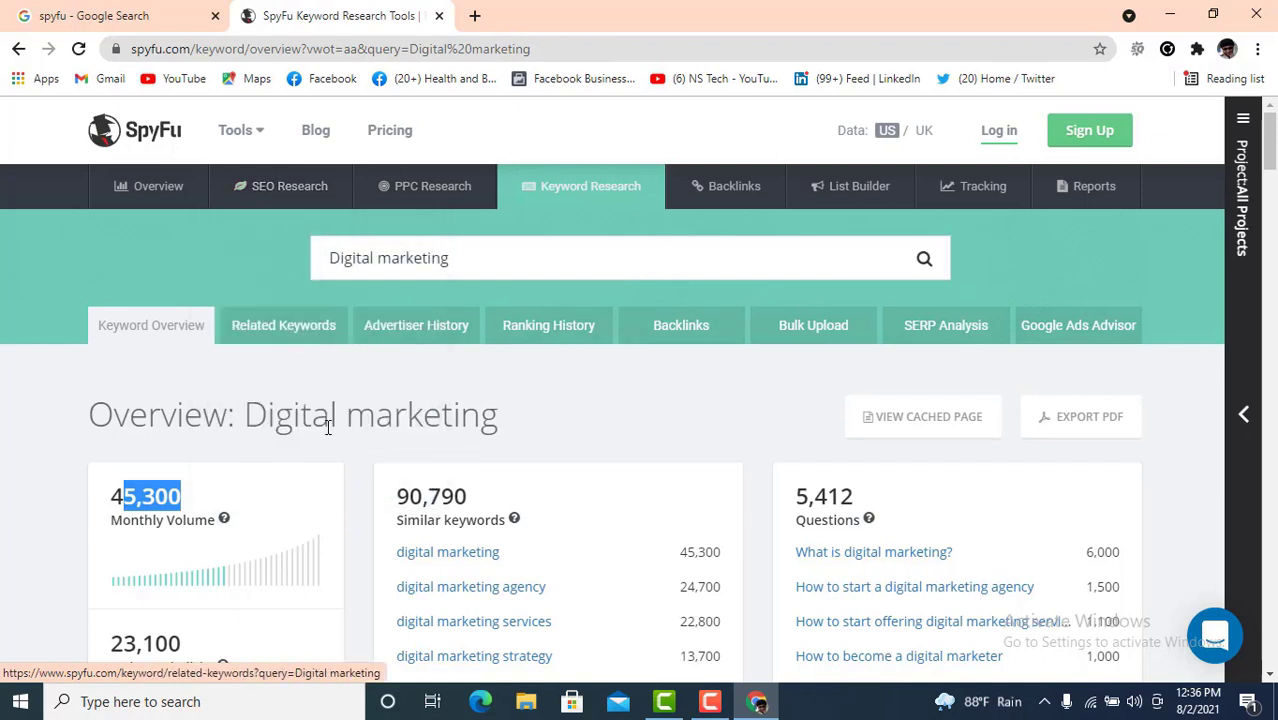
left_click(570, 470)
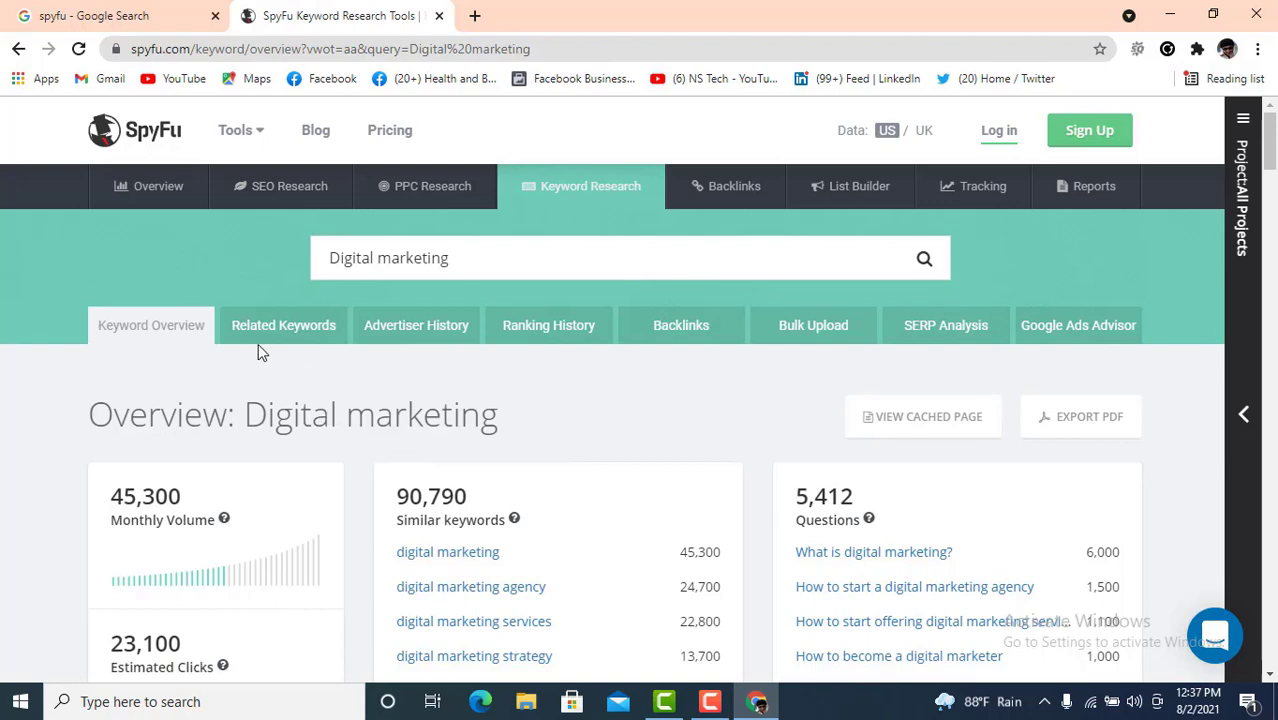
- Open Related Keywords for Digital marketing and review their volume, difficulty and CPC figures
left_click(285, 329)
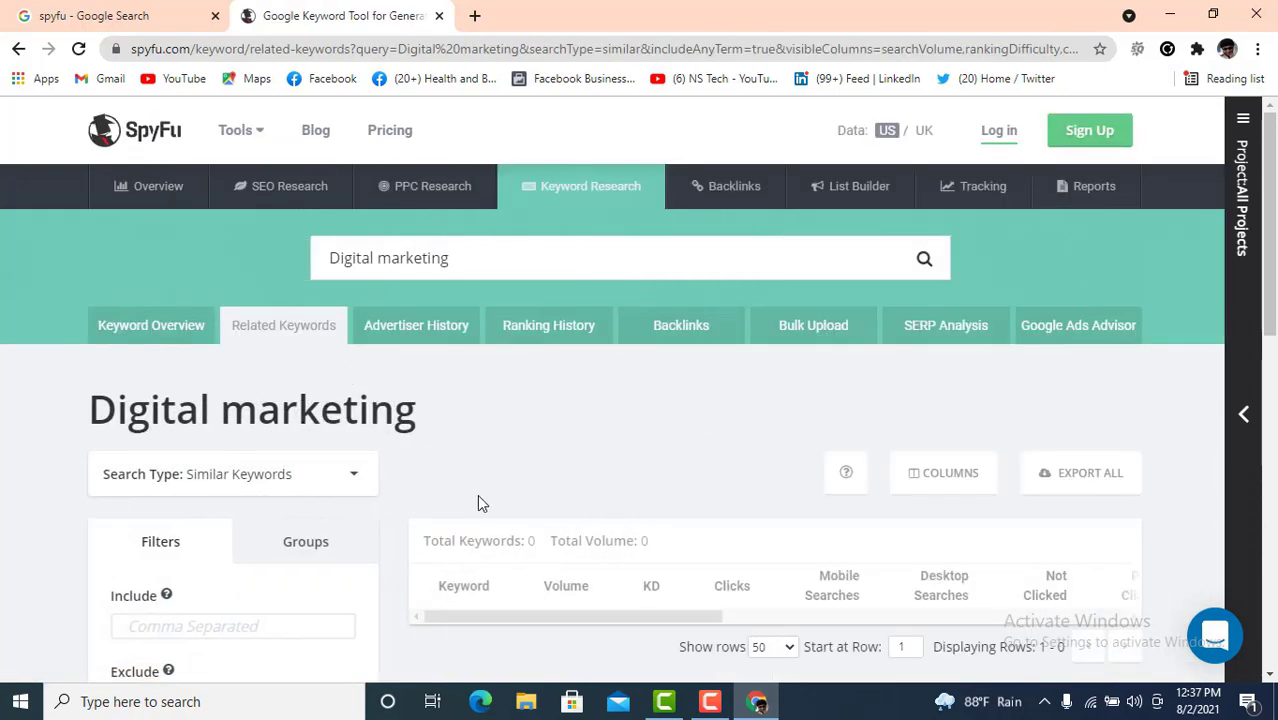
scroll(476, 500, "down", 4)
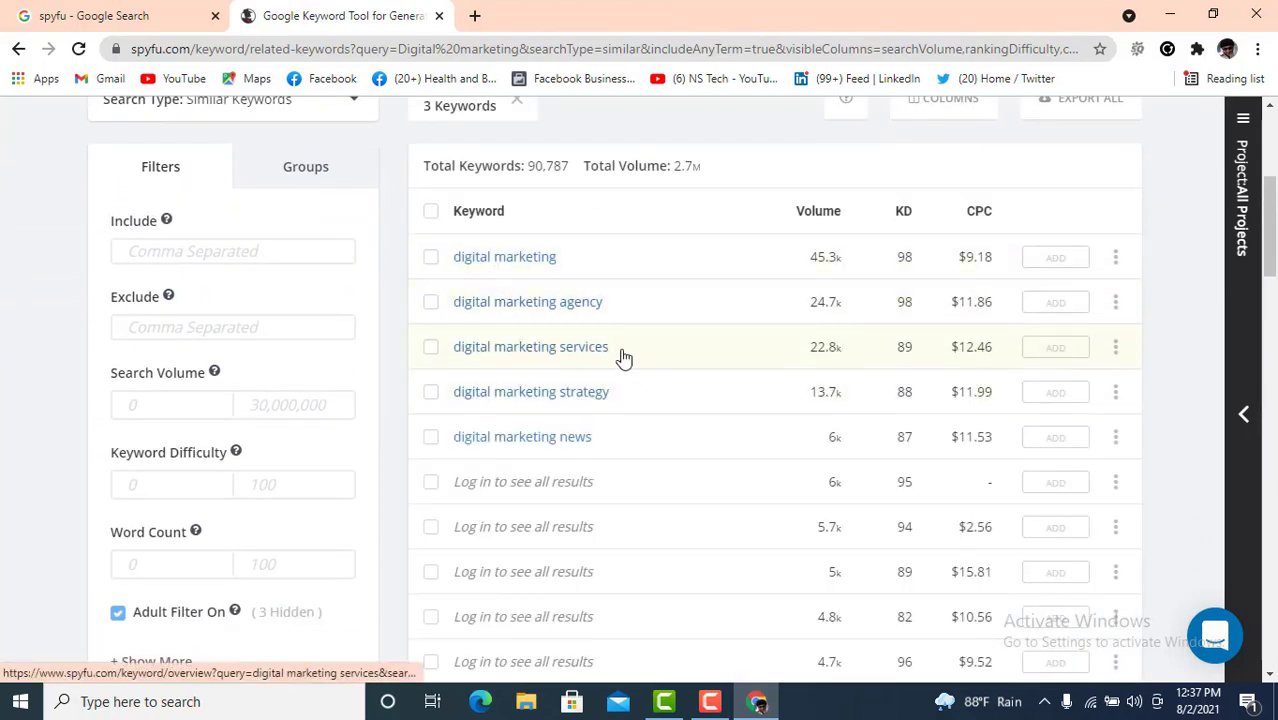
scroll(685, 401, "down", 4)
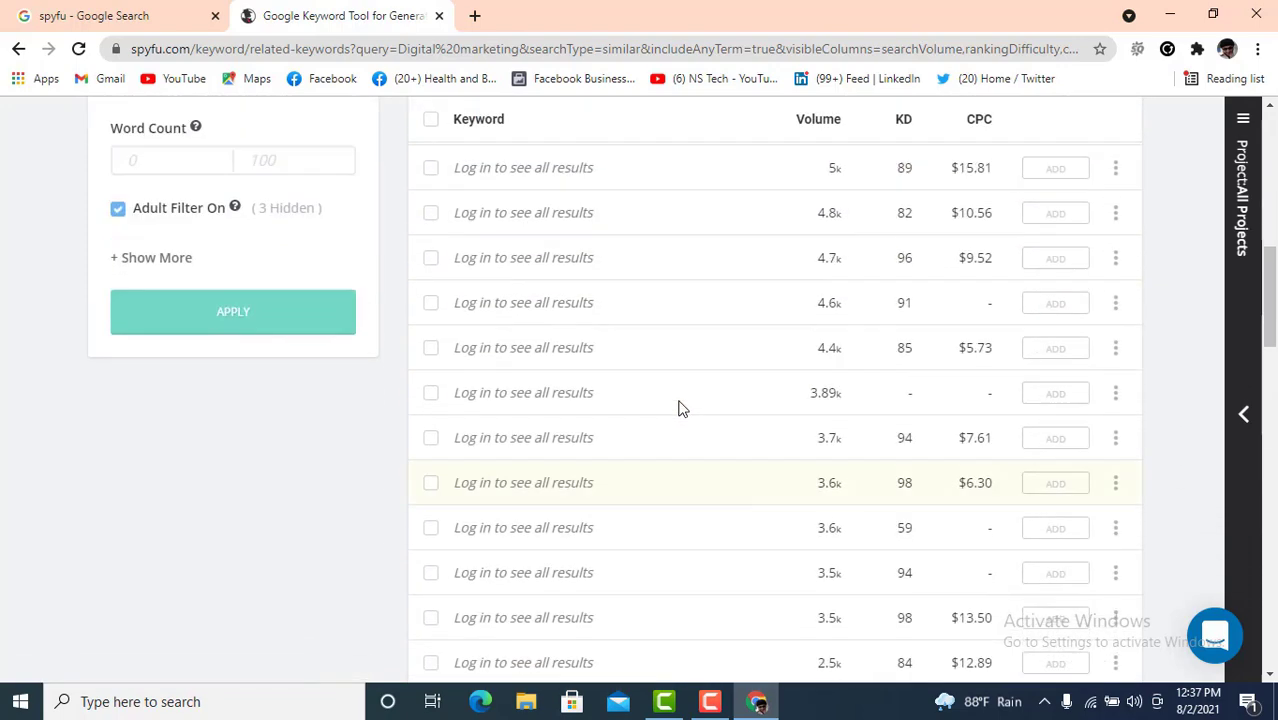
scroll(682, 402, "up", 7)
scroll(770, 432, "down", 2)
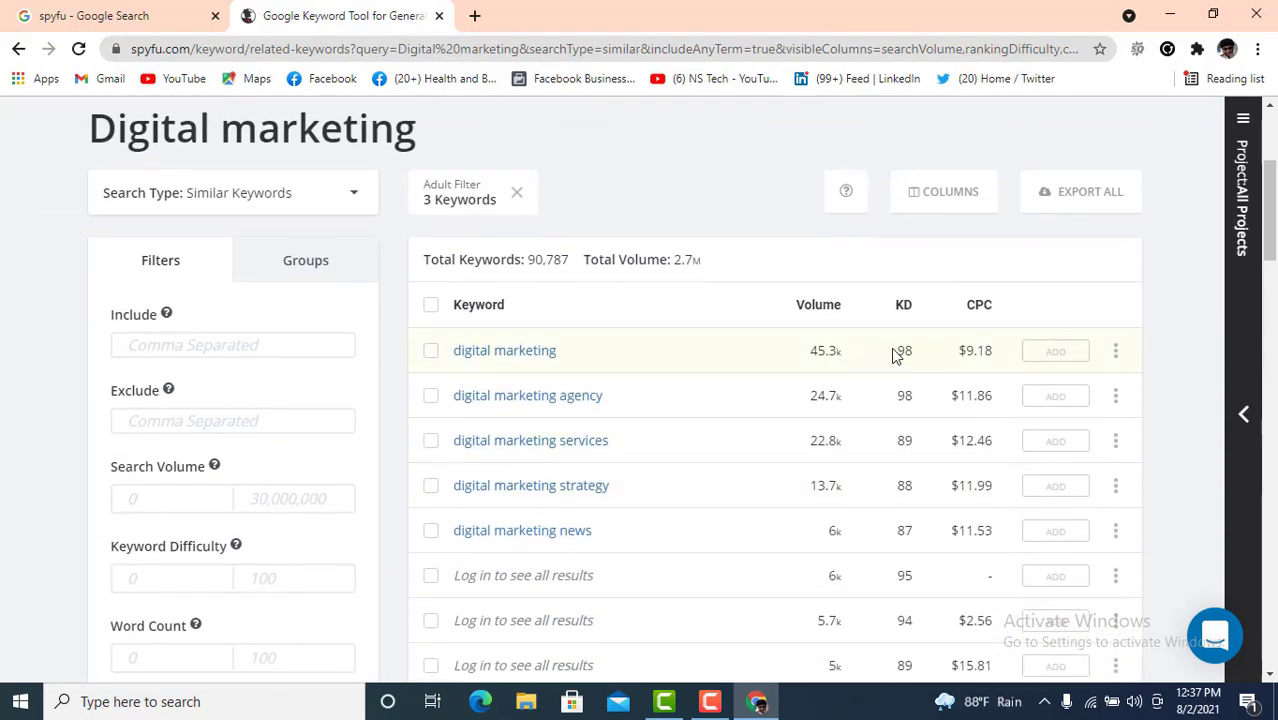
left_click_drag(922, 534, 952, 355)
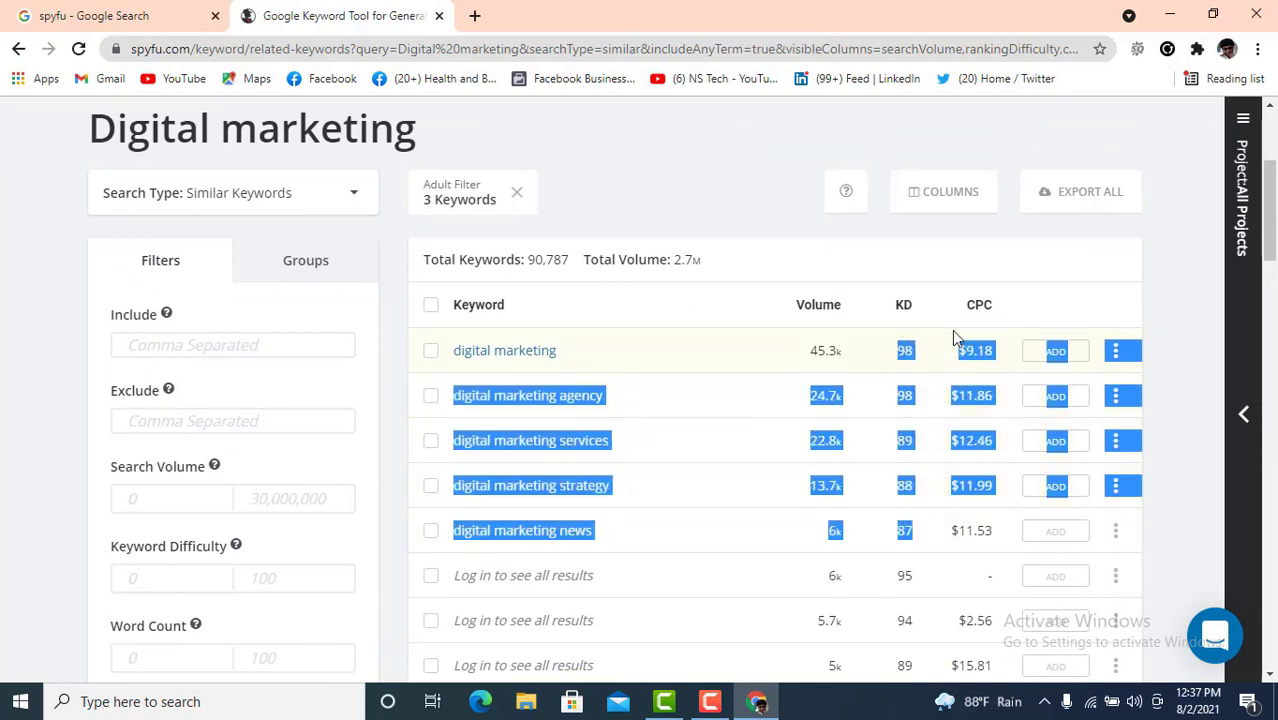
left_click(952, 352)
scroll(895, 540, "down", 4)
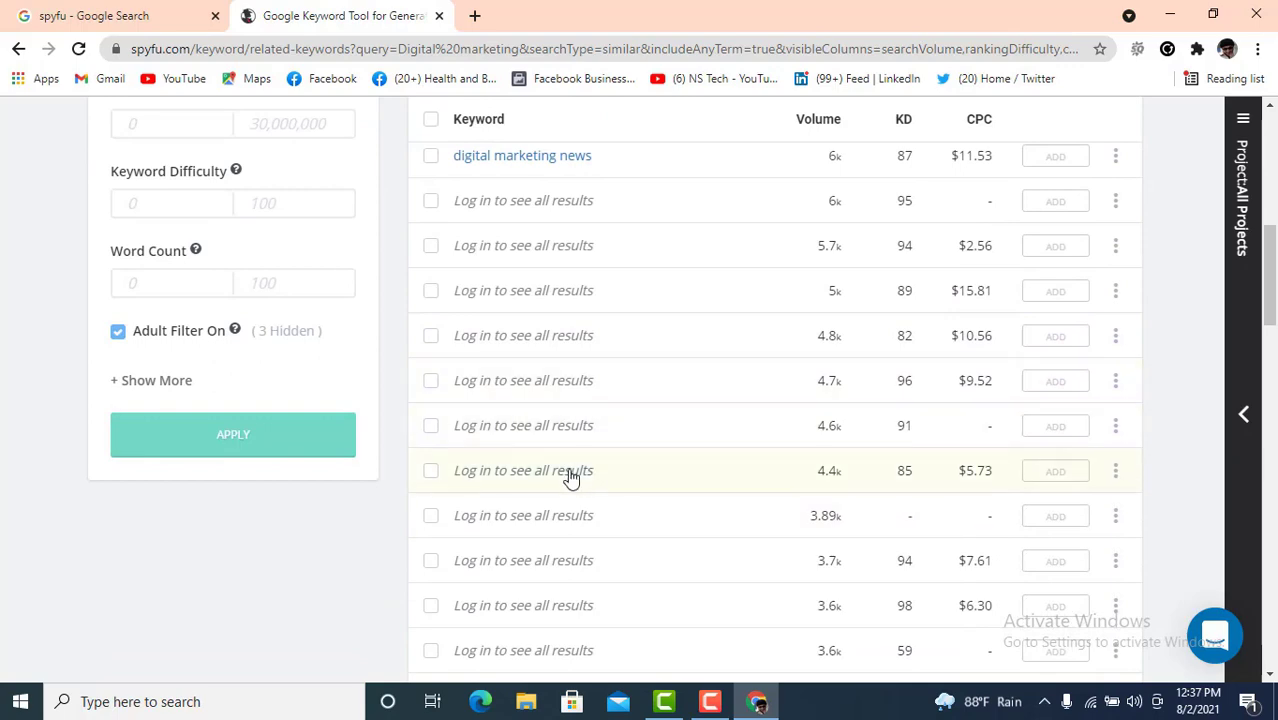
scroll(542, 420, "down", 5)
scroll(536, 408, "down", 2)
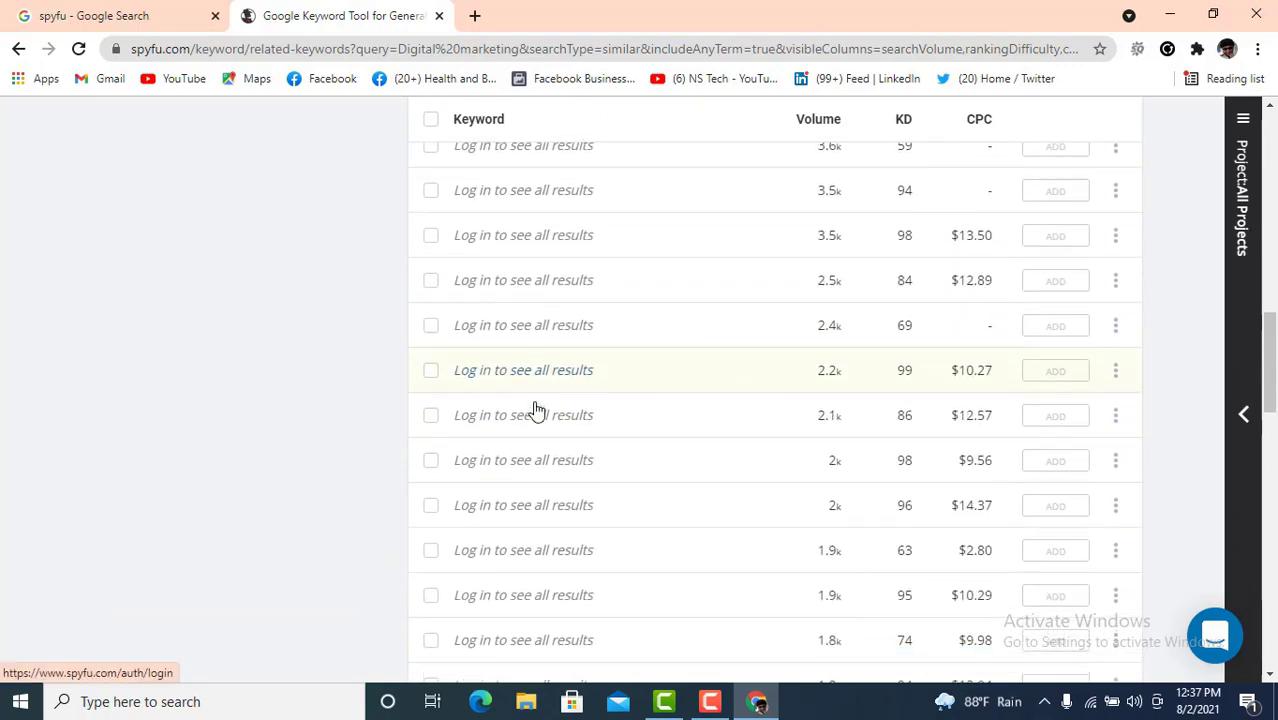
scroll(536, 408, "up", 6)
scroll(540, 408, "up", 2)
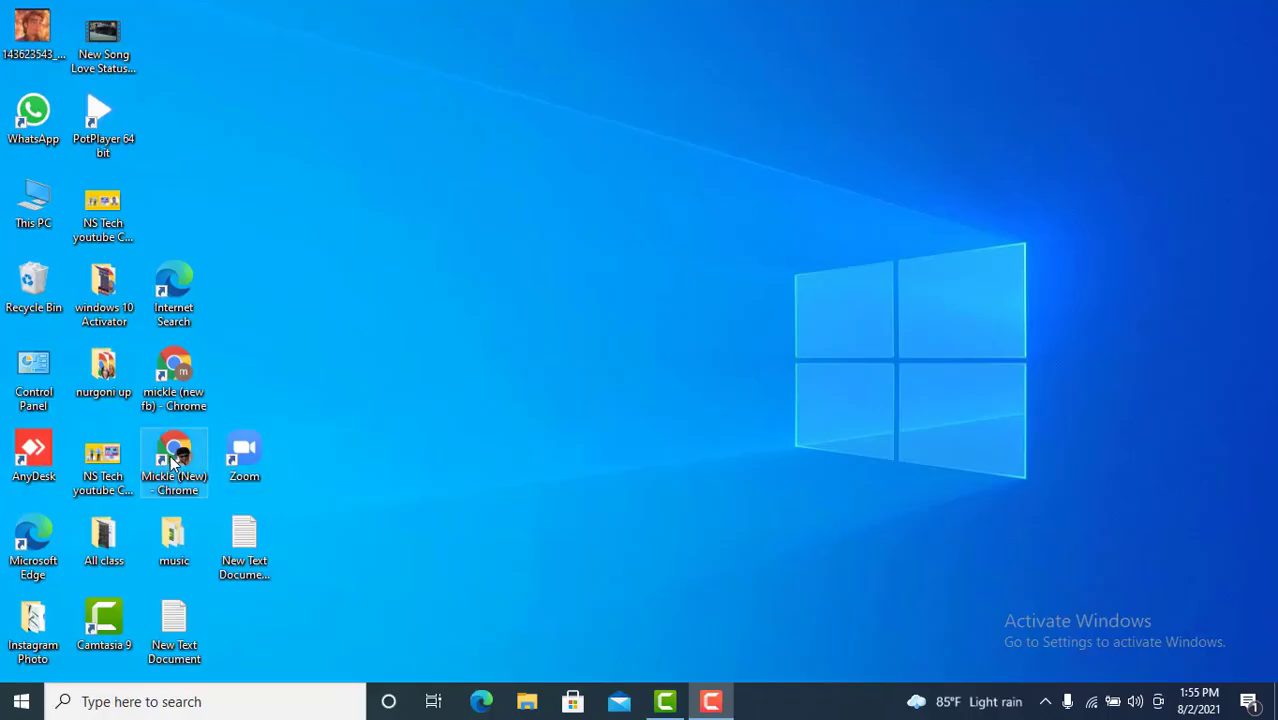
- Launch a new Chrome window from the desktop shortcut
double_click(172, 456)
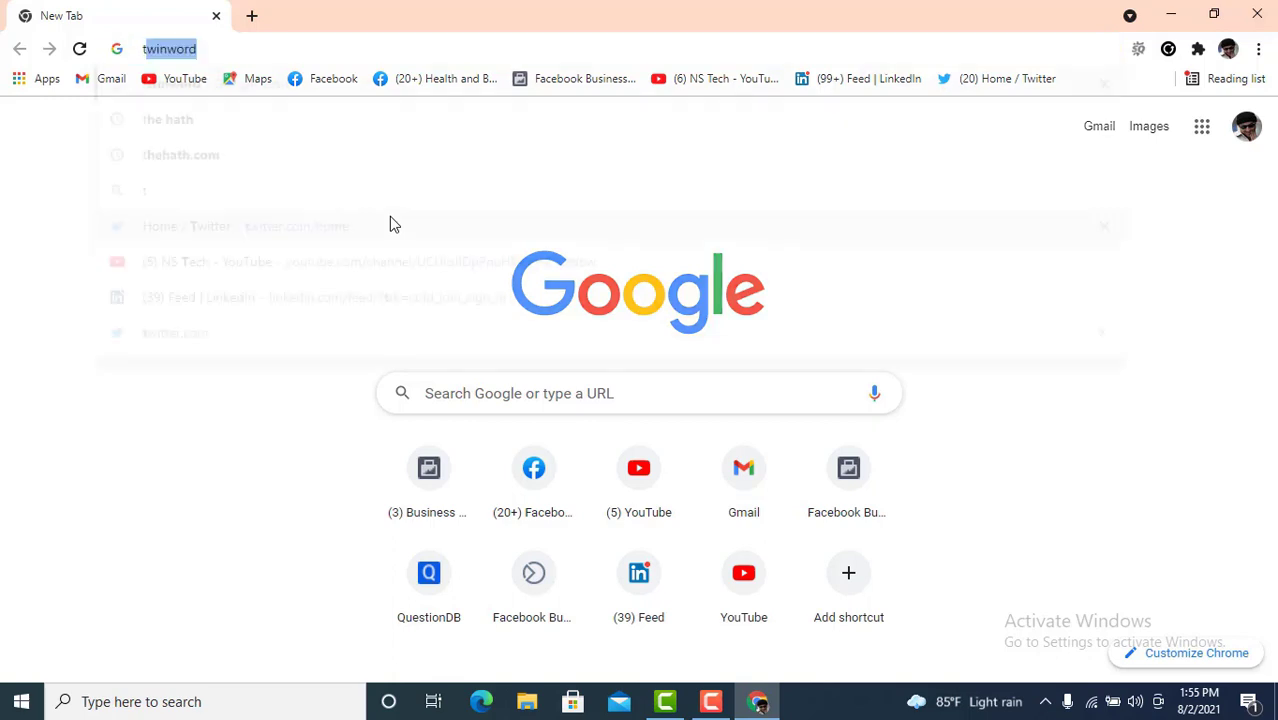
- Search Google for 'twinword' and view the Twinword Home page in a new tab
type("twin")
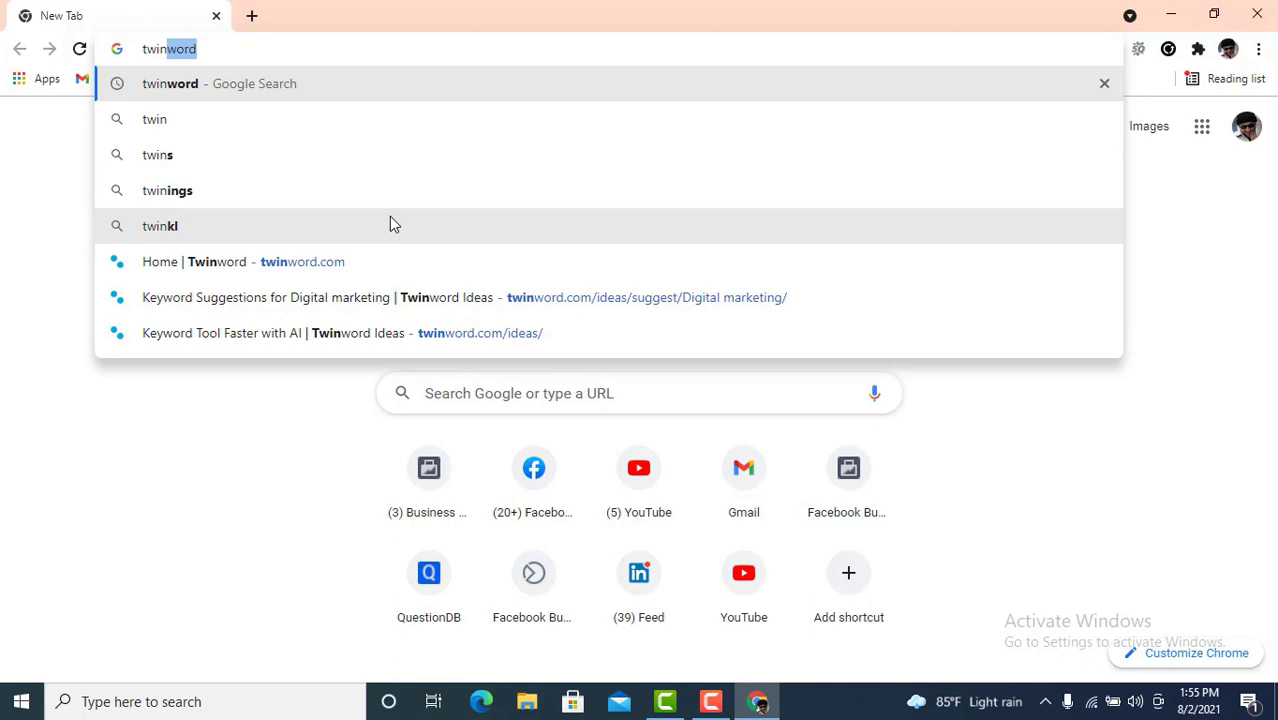
key("Return")
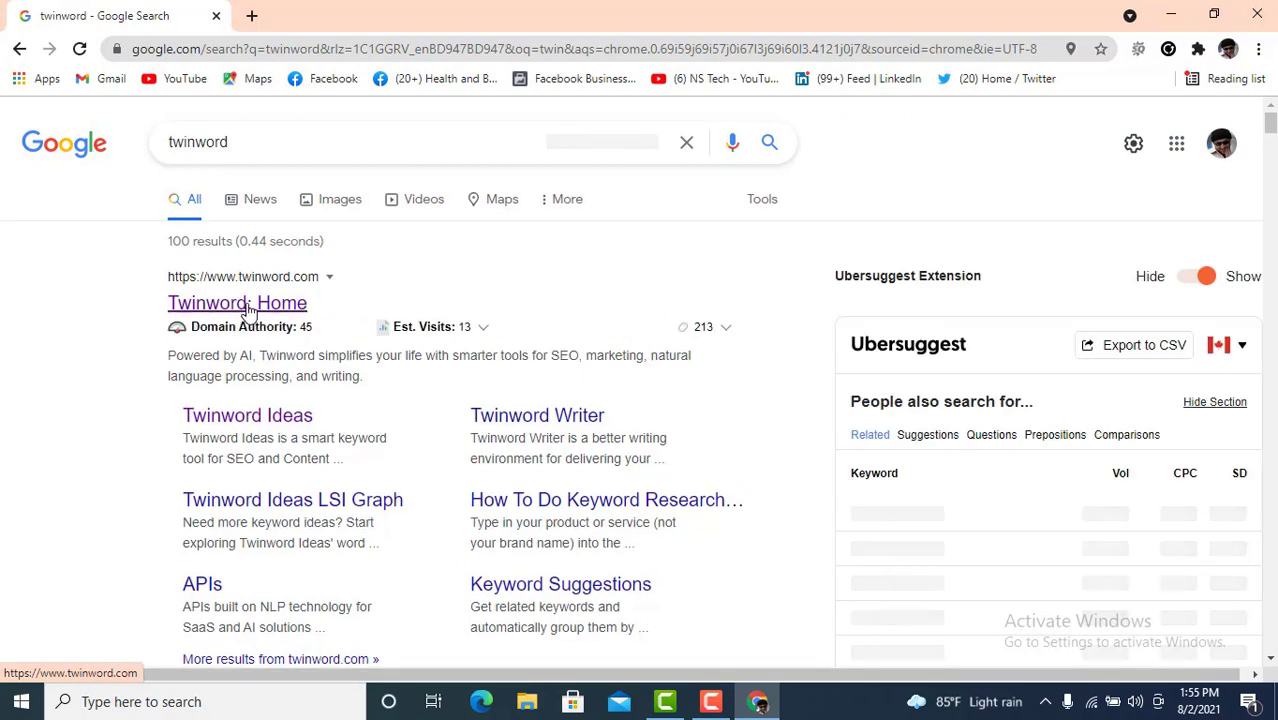
right_click(252, 312)
left_click(290, 320)
left_click(328, 14)
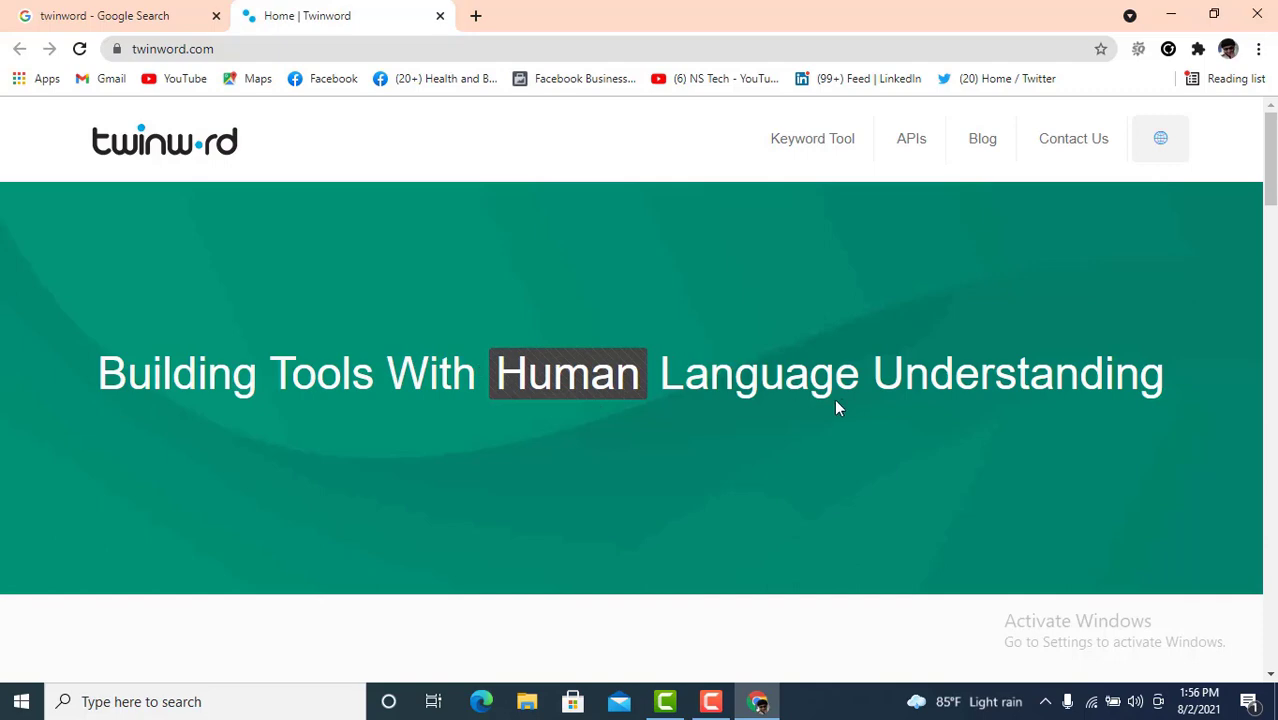
scroll(947, 379, "down", 5)
scroll(725, 392, "up", 3)
scroll(718, 392, "up", 3)
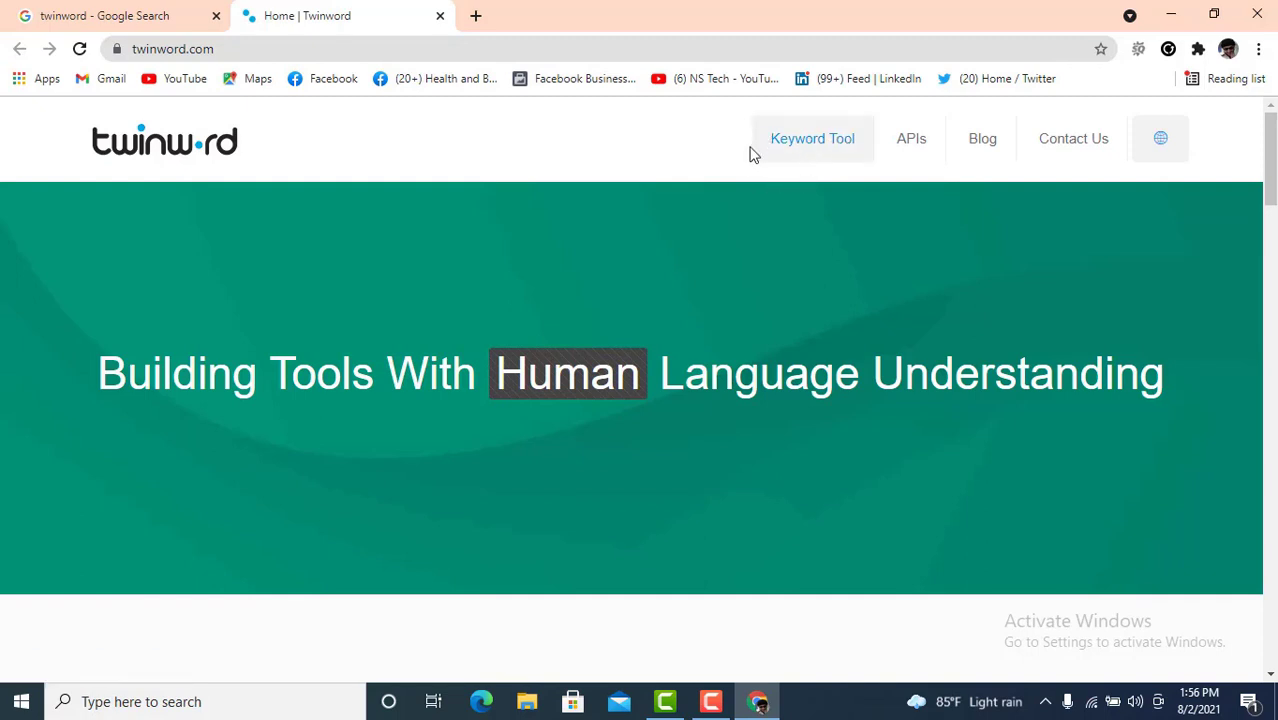
- Open Twinword Ideas and enter 'Digital Marketing' as the keyword
left_click(816, 147)
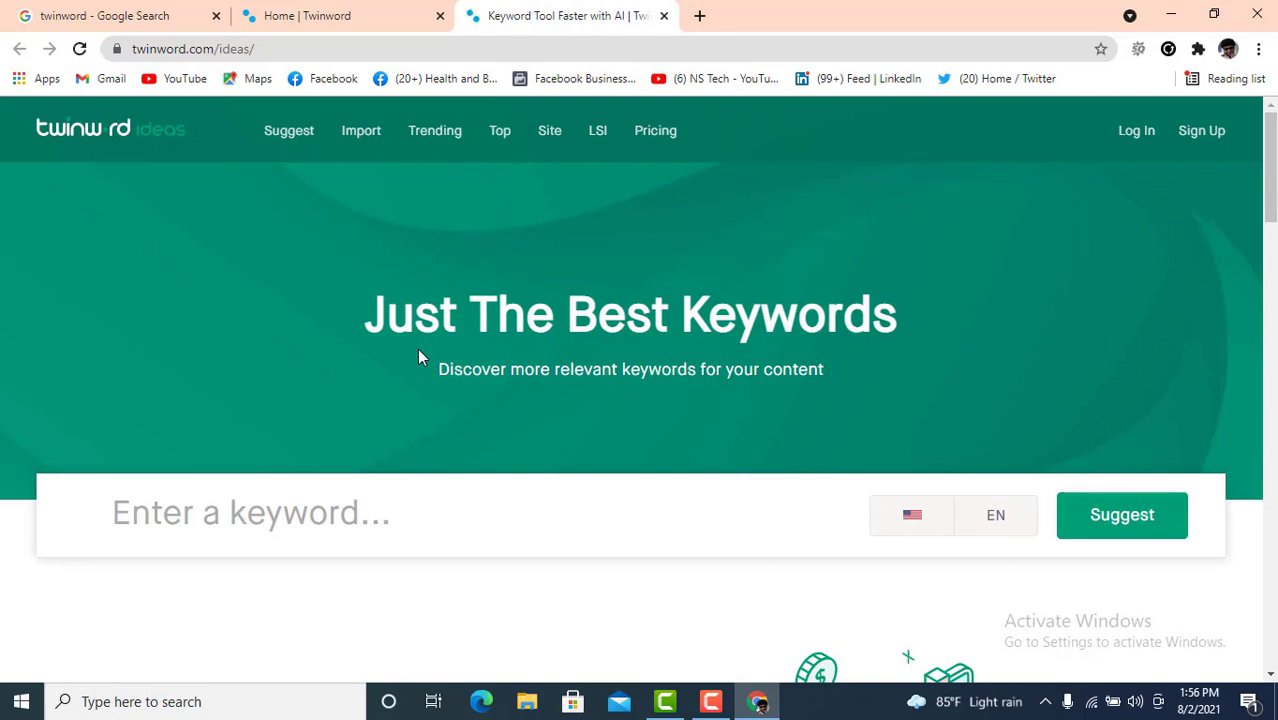
scroll(400, 345, "down", 1)
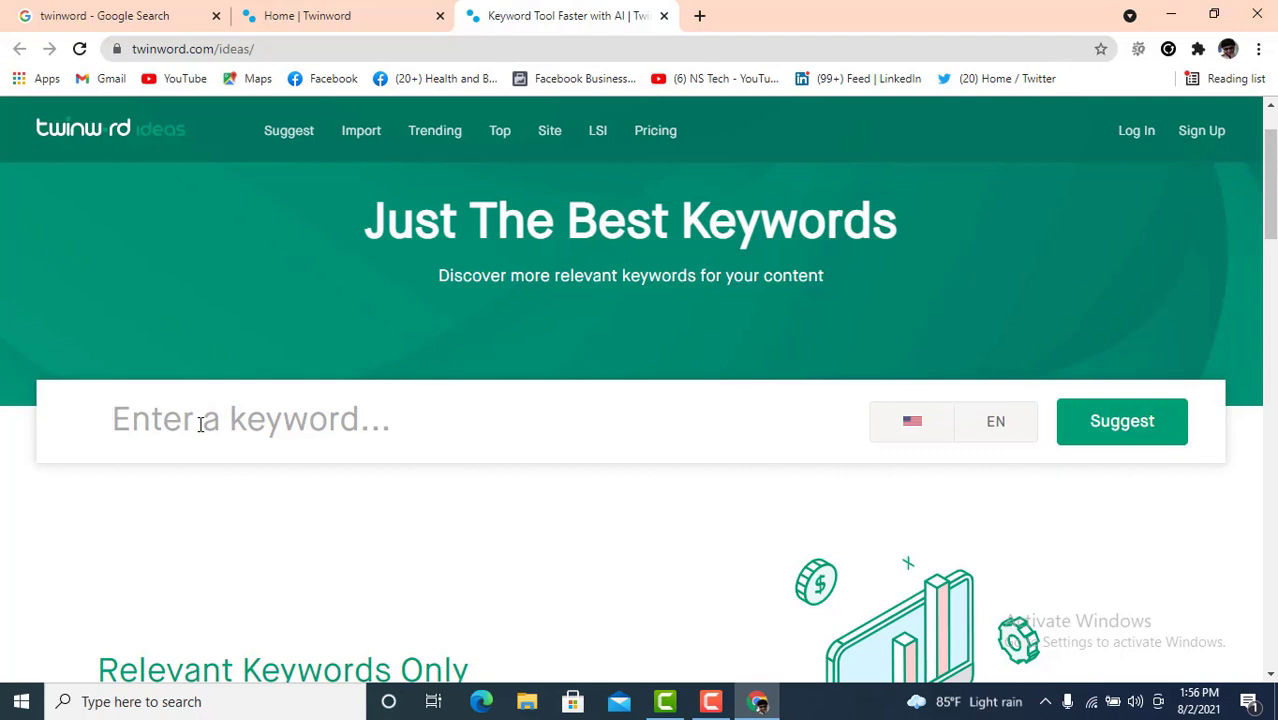
left_click(200, 424)
type("Digital")
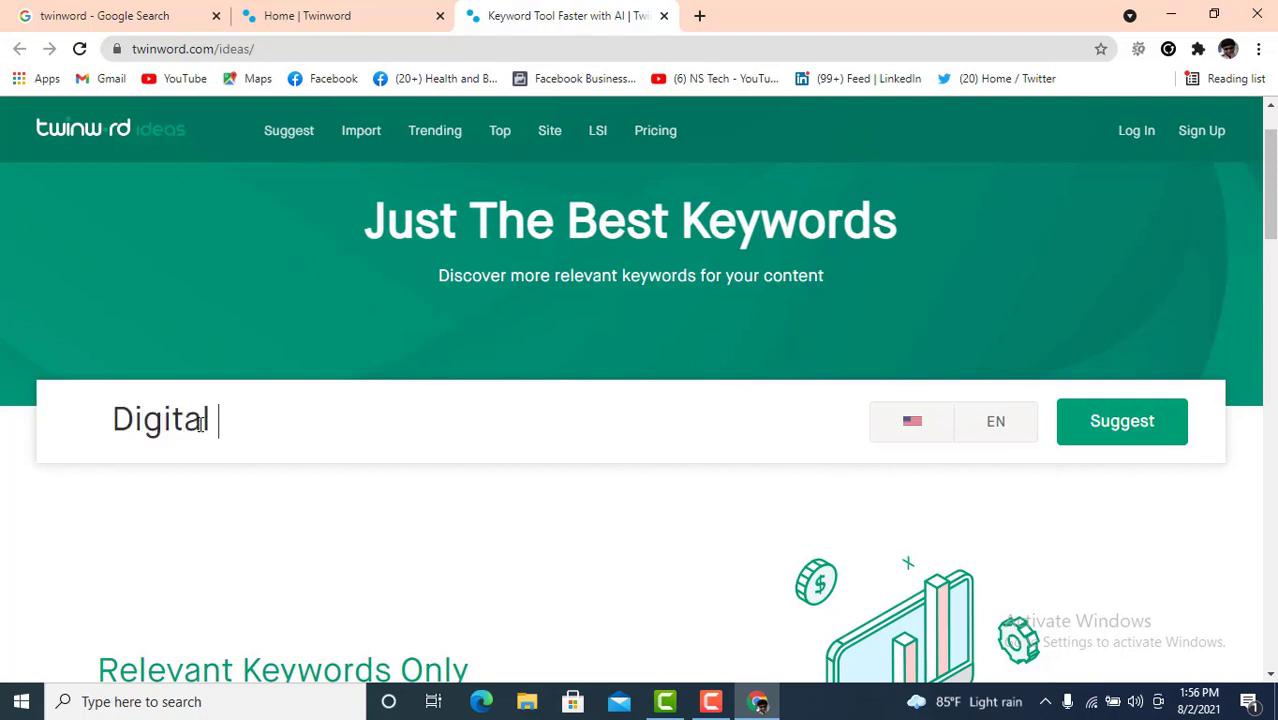
type(" Mar")
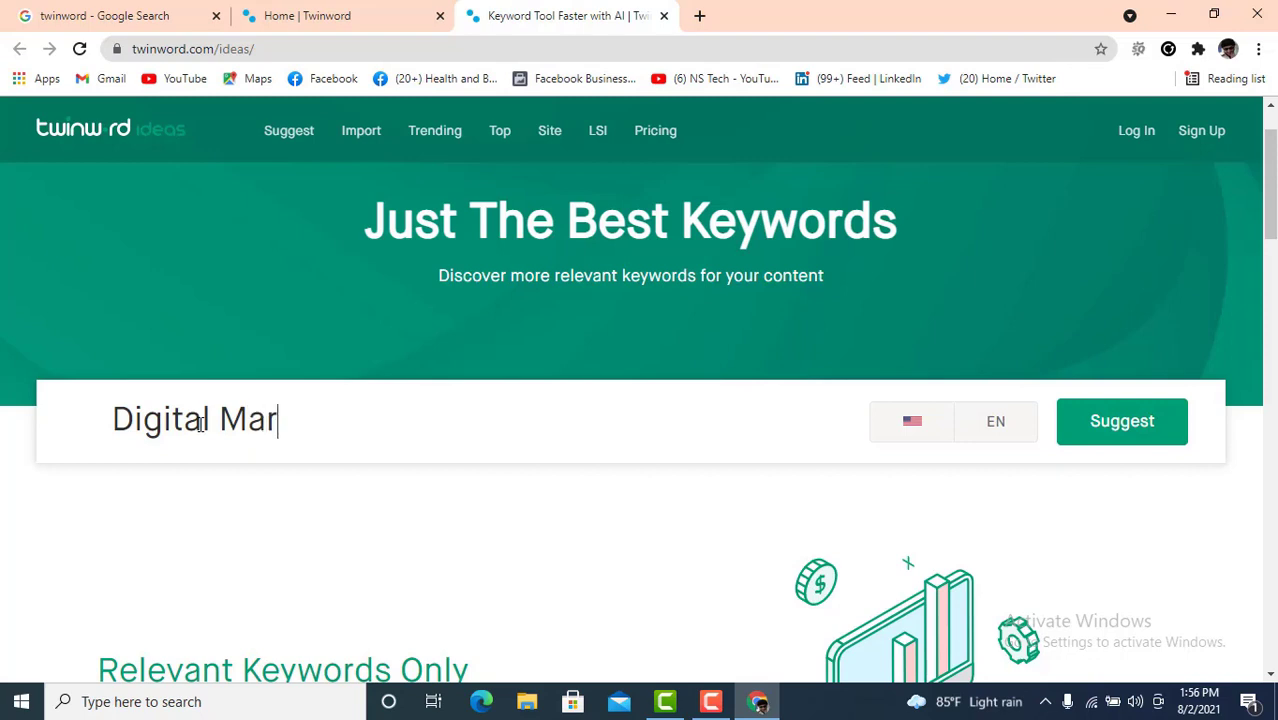
type("keting")
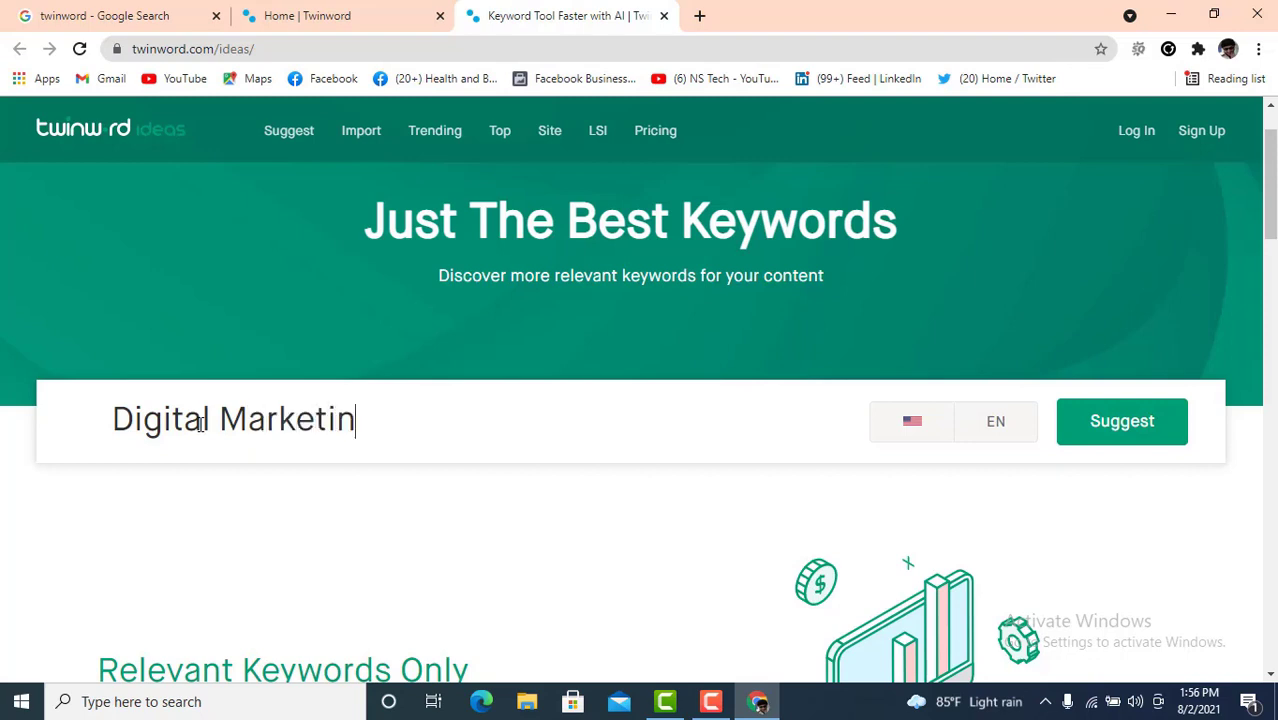
- Keep United States and English as location and language, and get suggestions
left_click(967, 438)
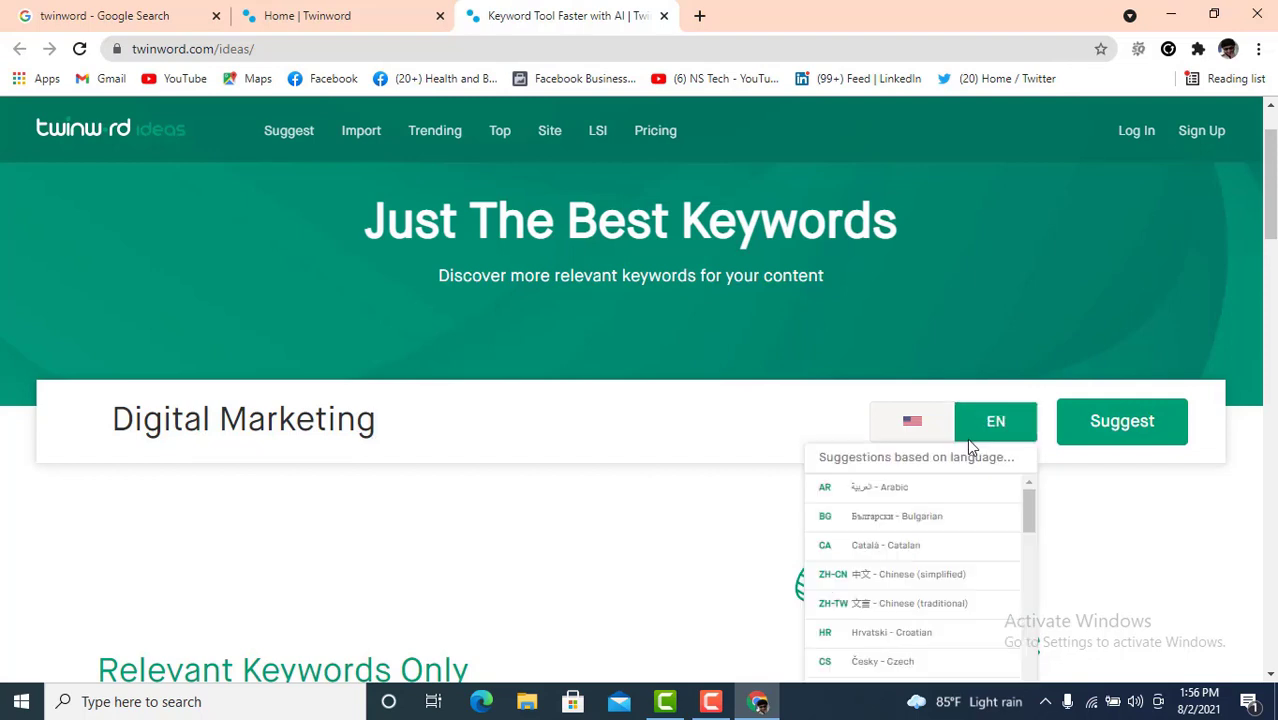
left_click(875, 428)
left_click(866, 425)
left_click(872, 421)
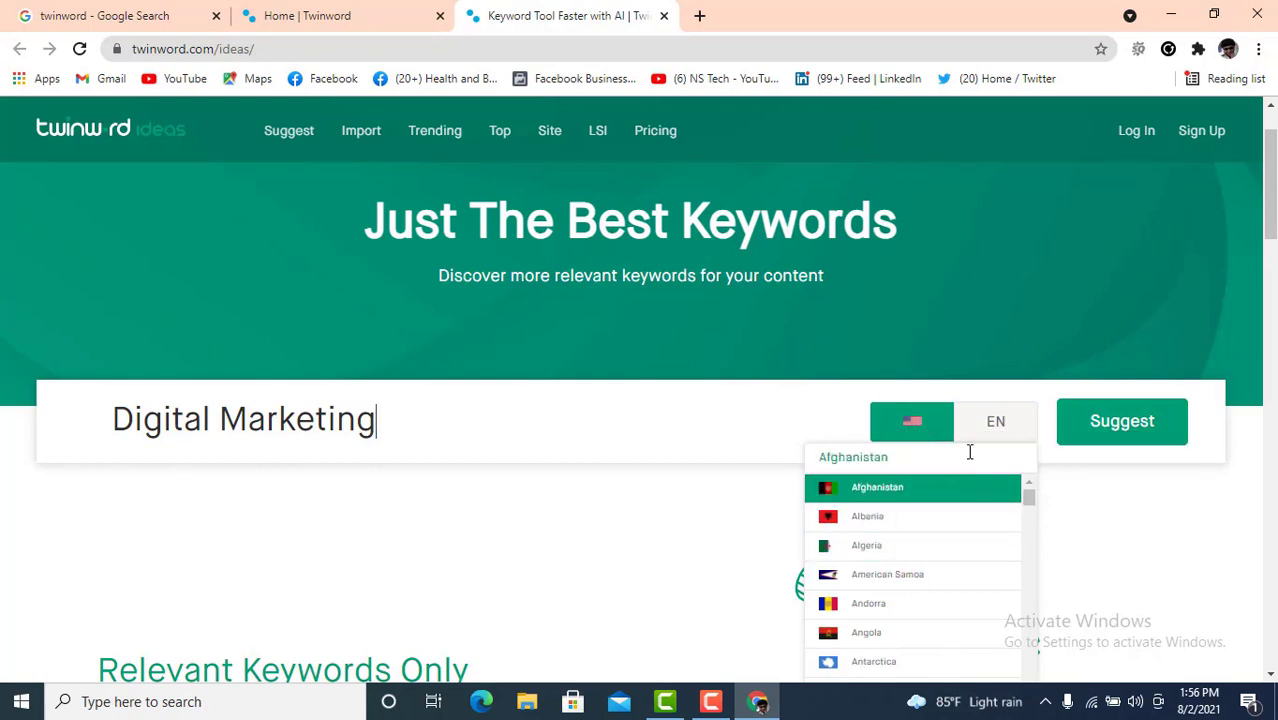
left_click(996, 424)
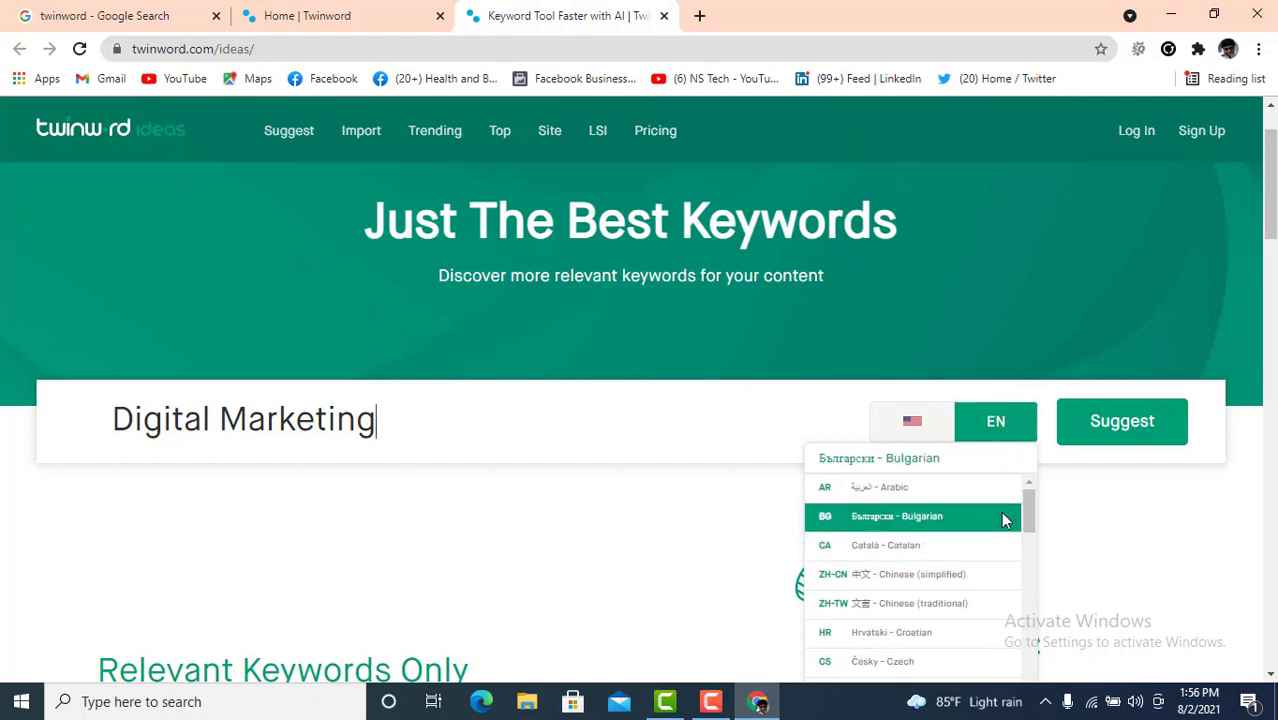
left_click(1070, 503)
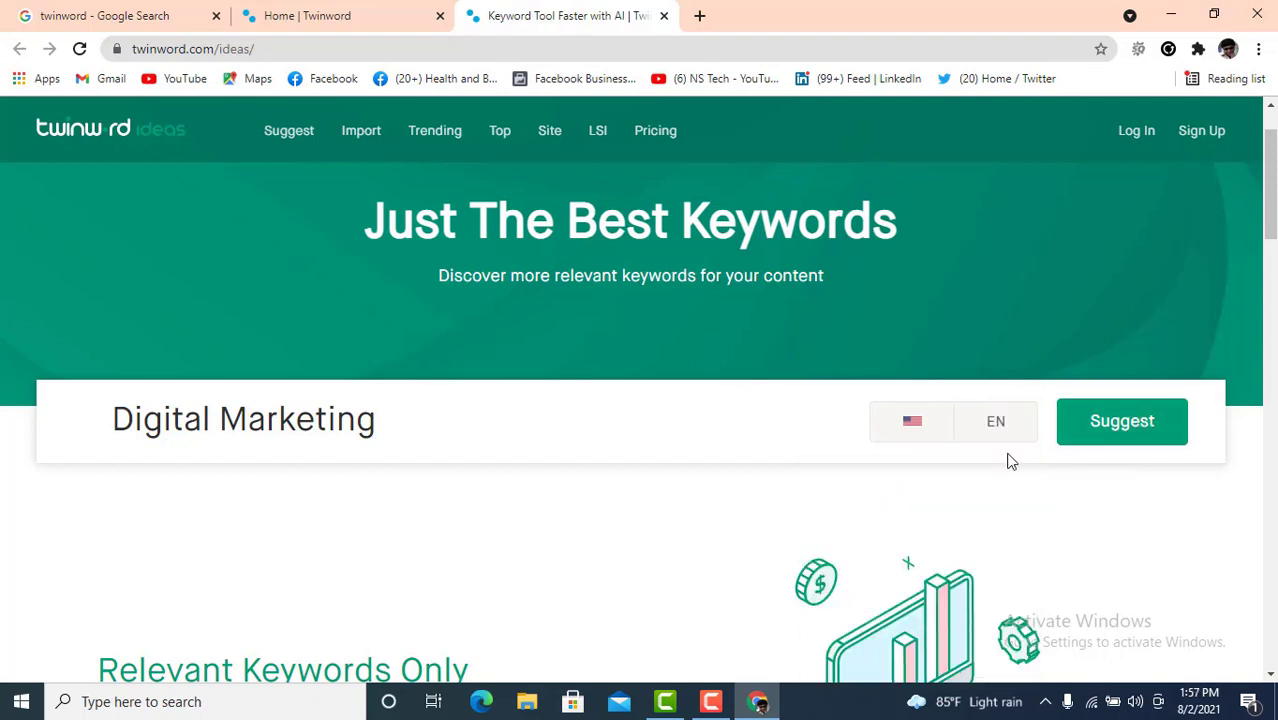
scroll(1120, 348, "down", 1)
left_click(1126, 332)
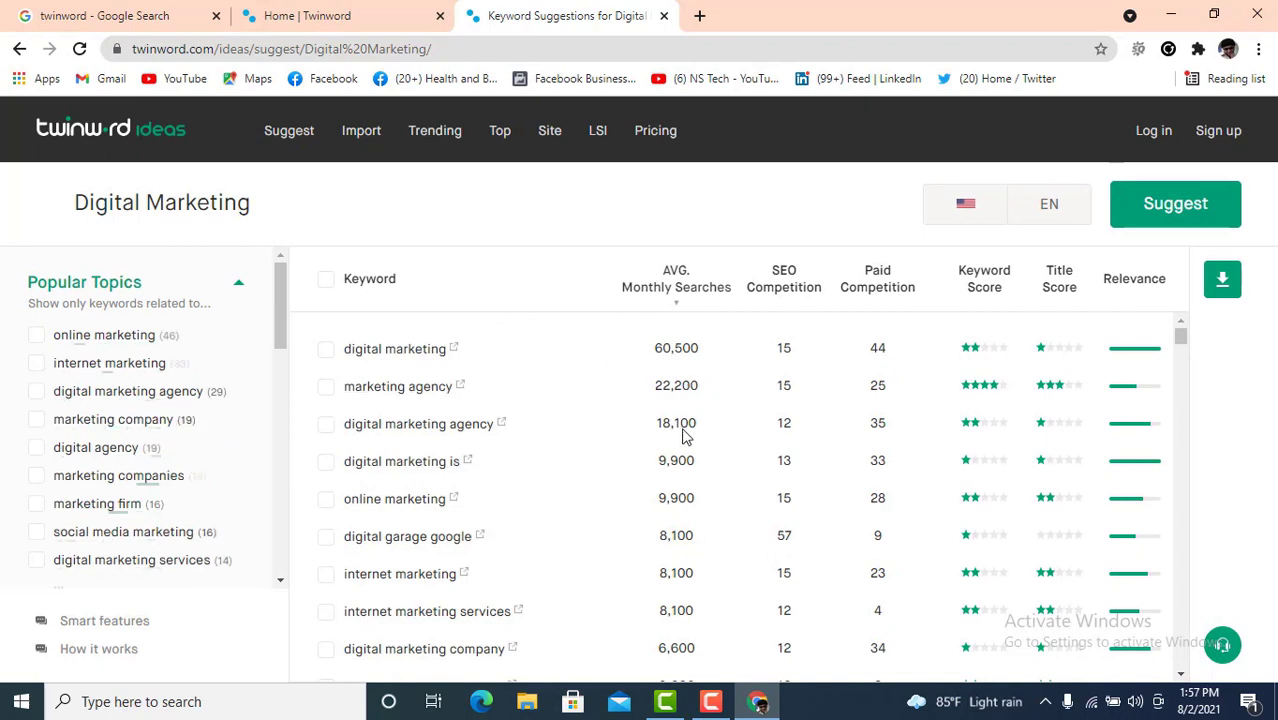
- Scroll through the Digital Marketing suggestions down to keywords with 40 monthly searches
mouse_move(700, 426)
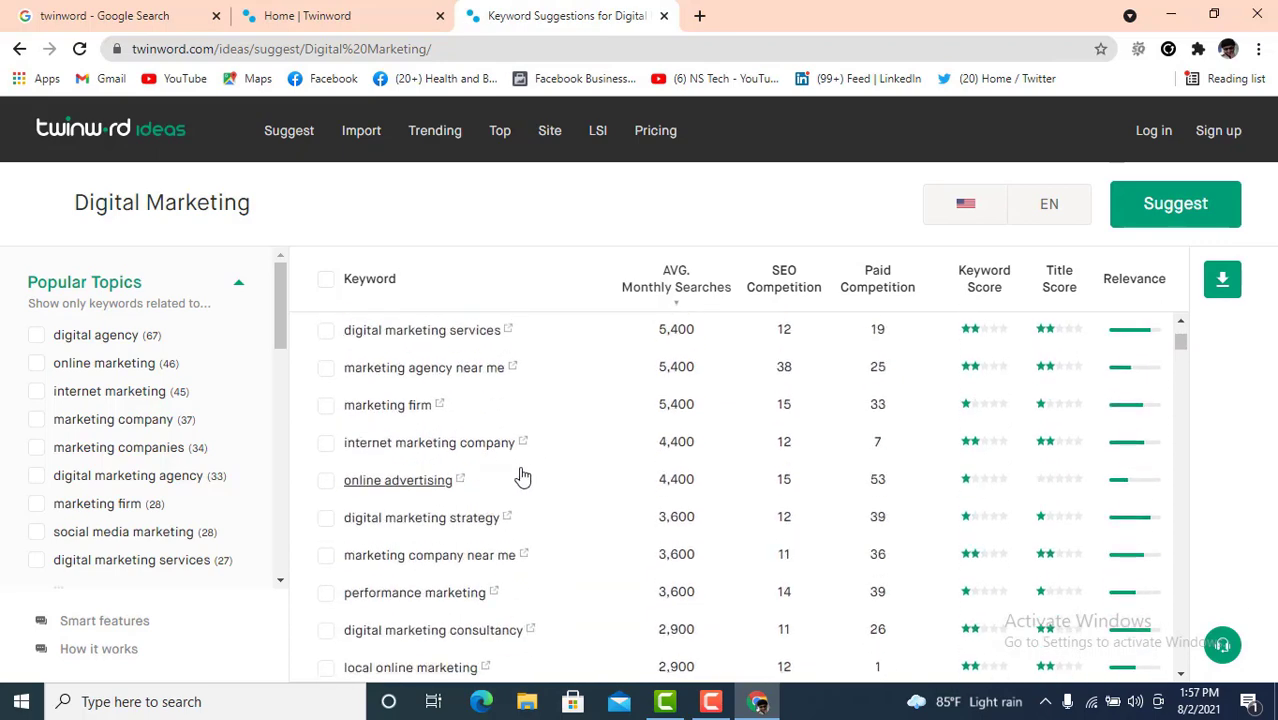
scroll(533, 476, "down", 10)
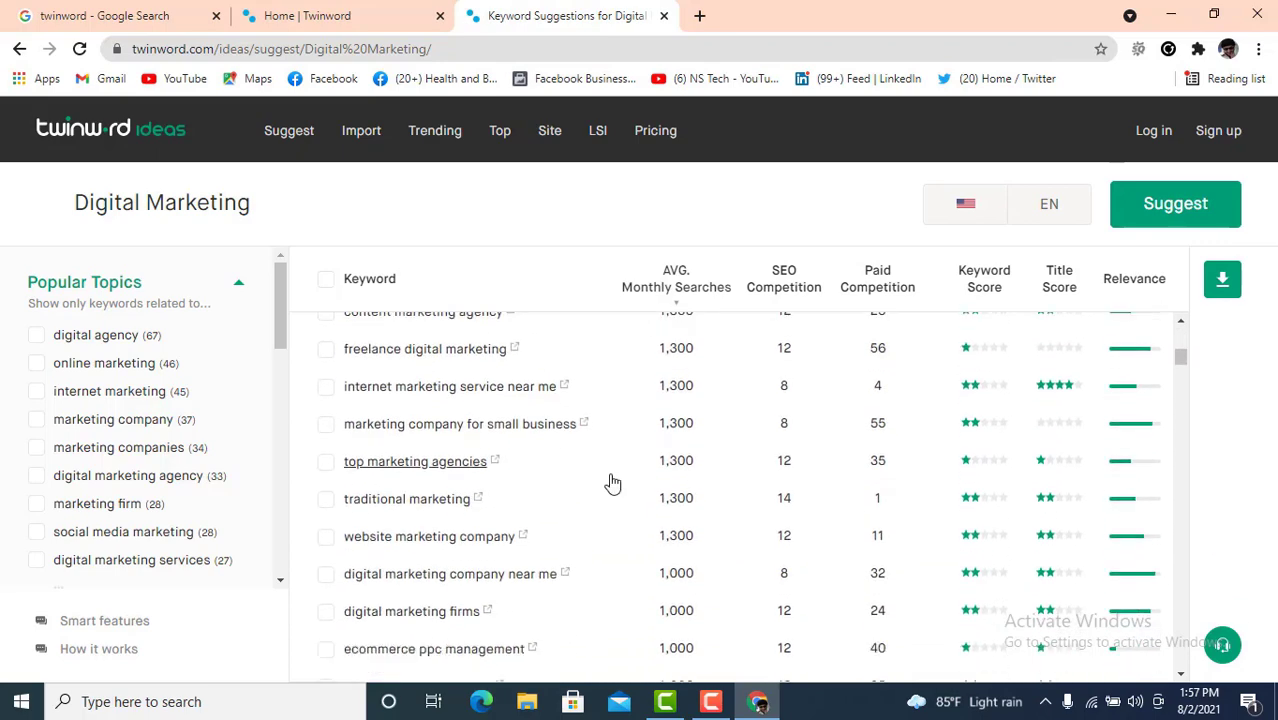
scroll(612, 483, "down", 2)
scroll(612, 483, "down", 6)
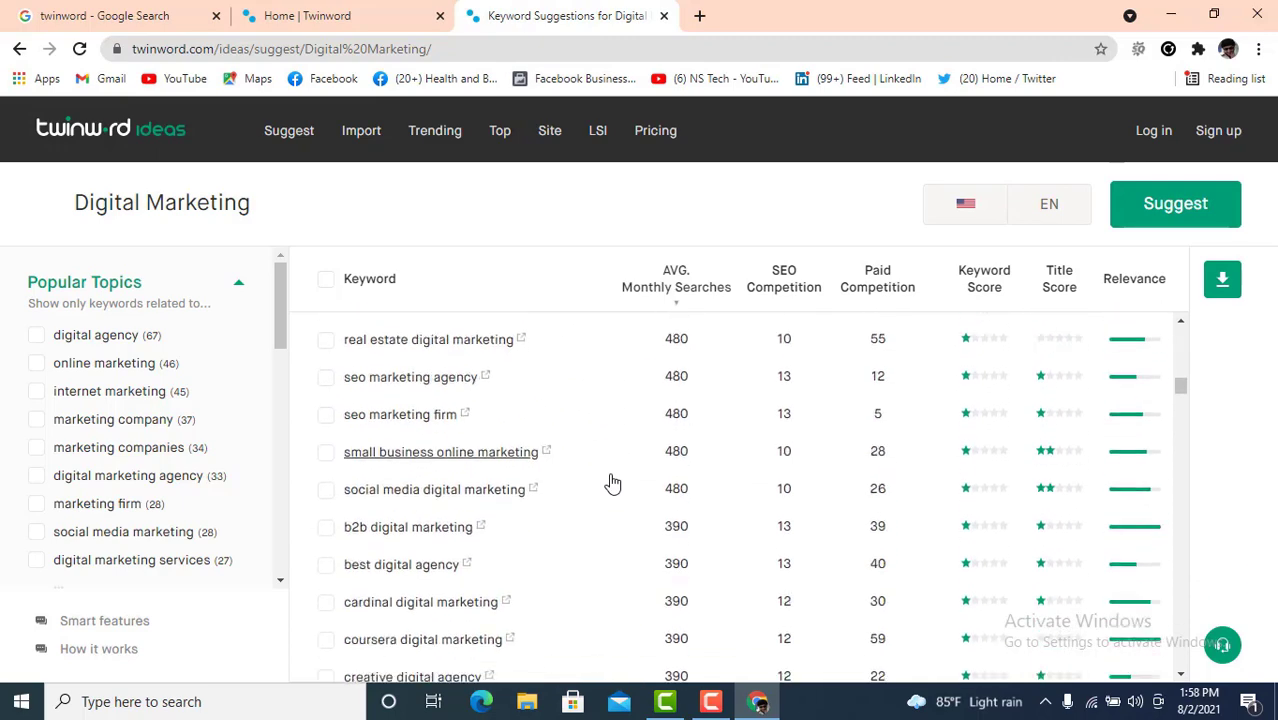
scroll(613, 483, "down", 15)
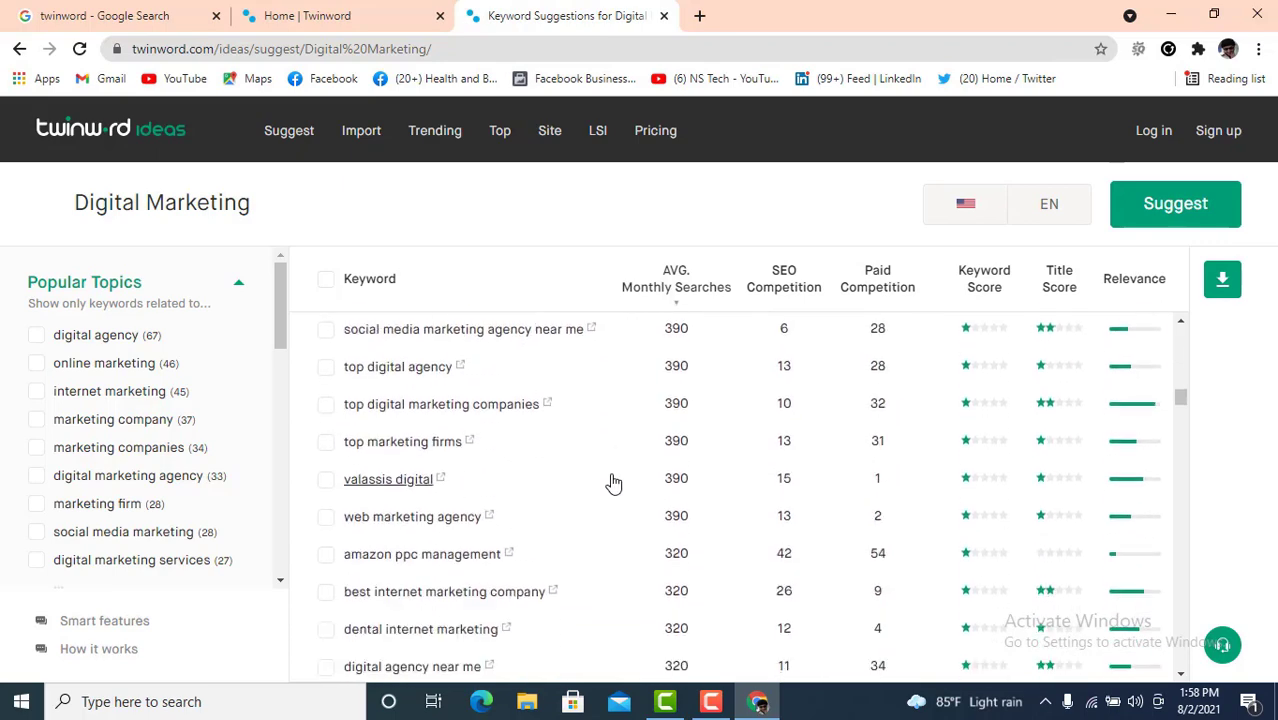
scroll(613, 483, "down", 8)
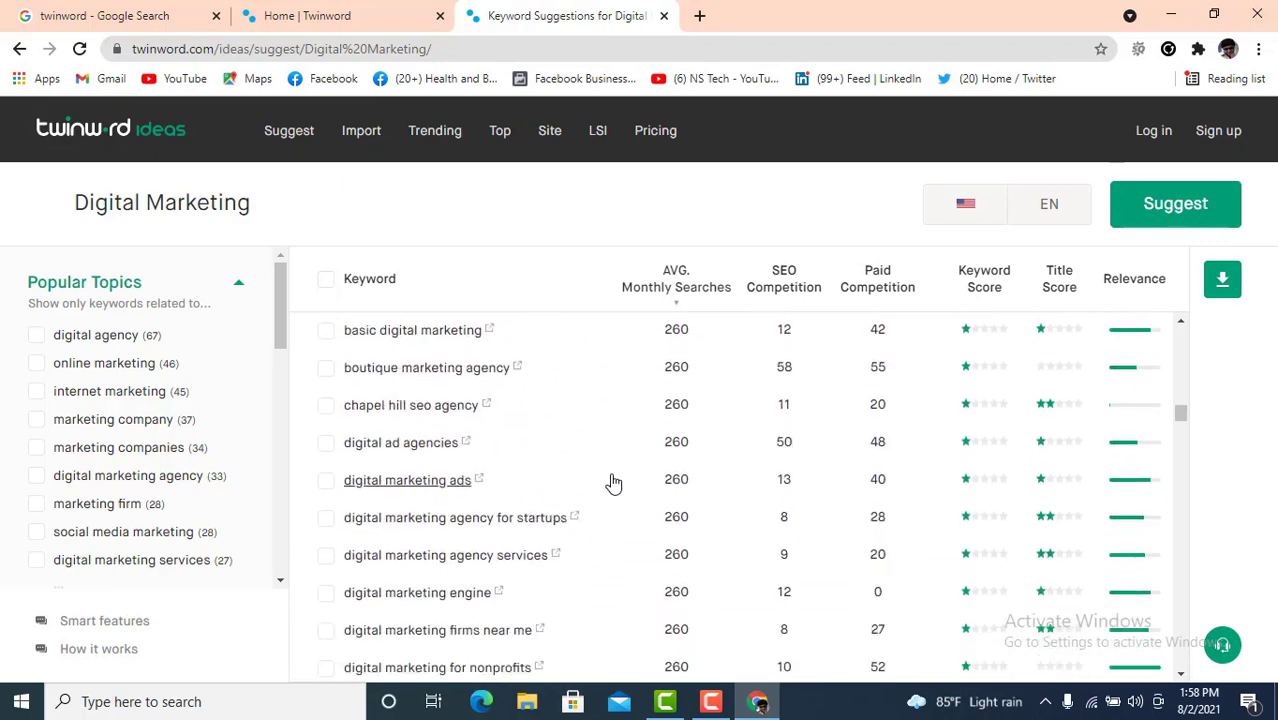
scroll(613, 483, "down", 3)
scroll(613, 483, "down", 10)
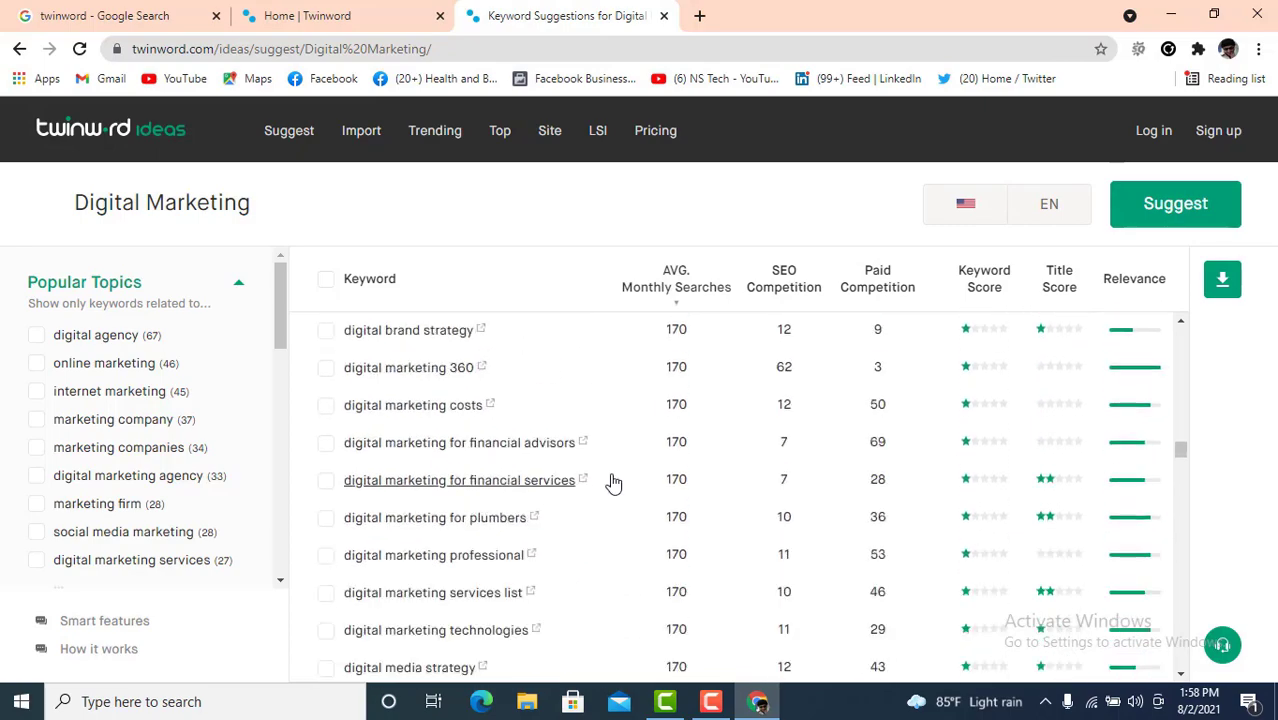
scroll(613, 483, "down", 15)
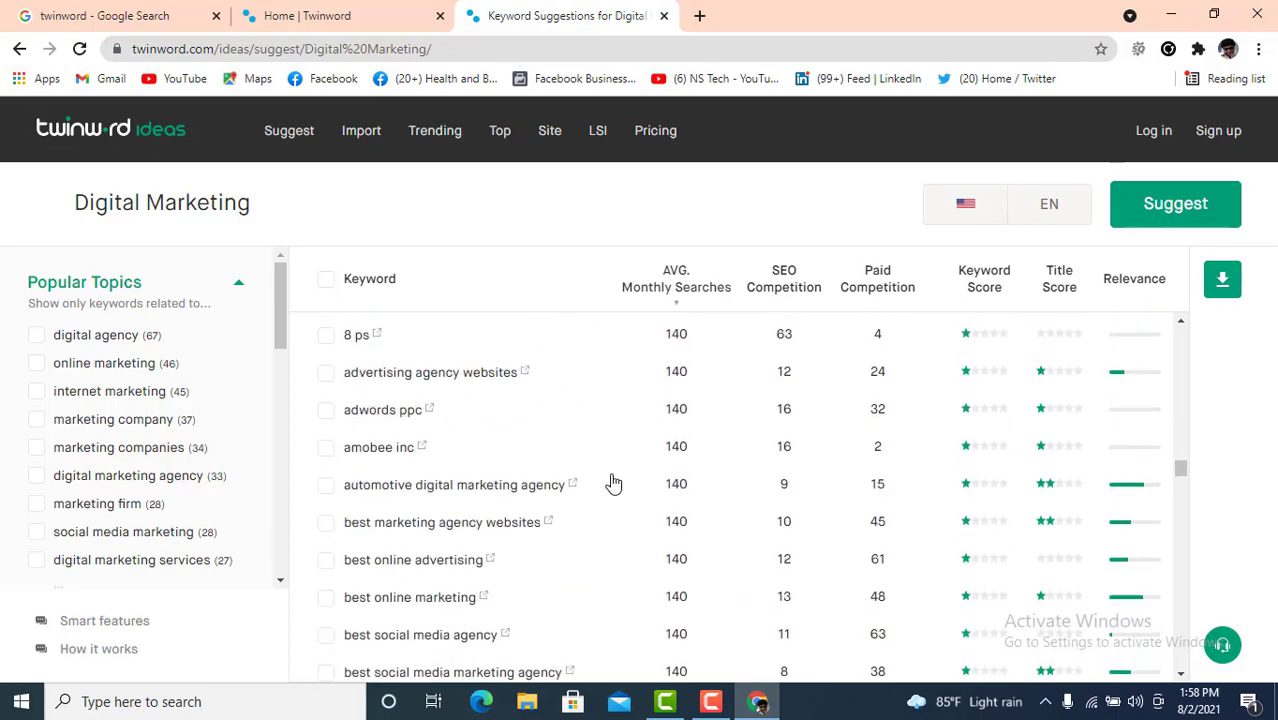
scroll(613, 483, "down", 4)
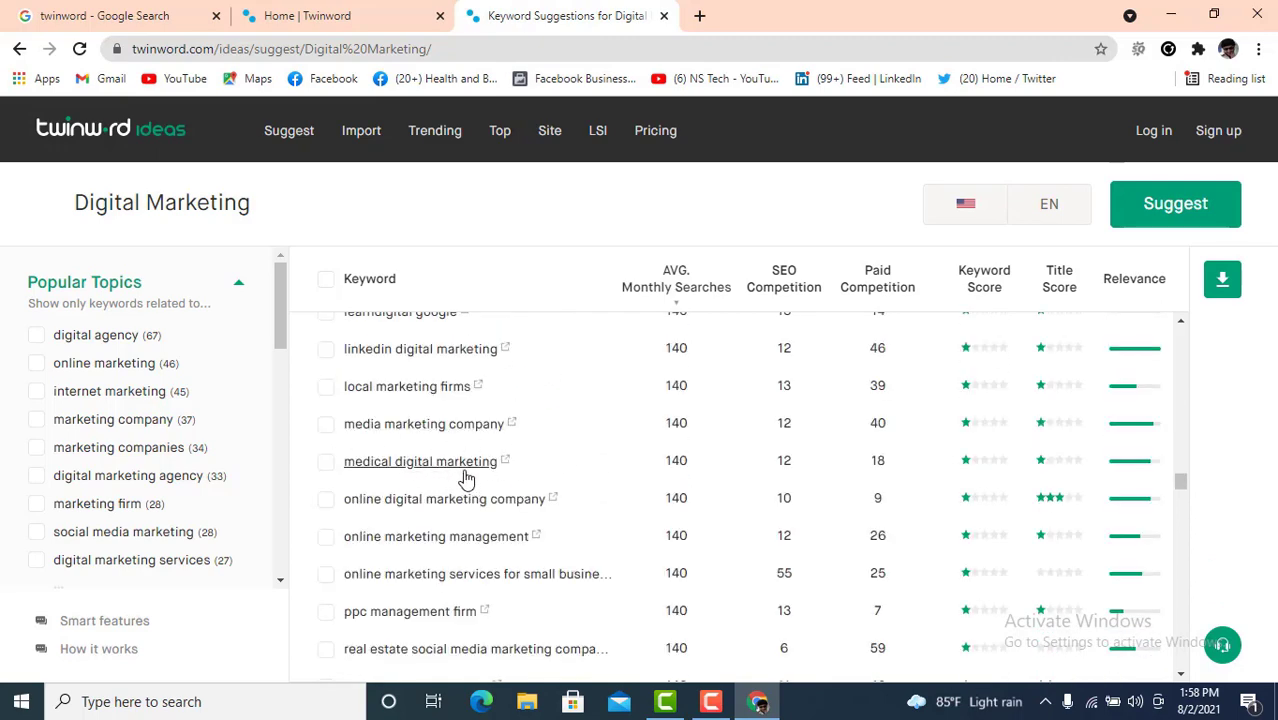
scroll(544, 480, "down", 12)
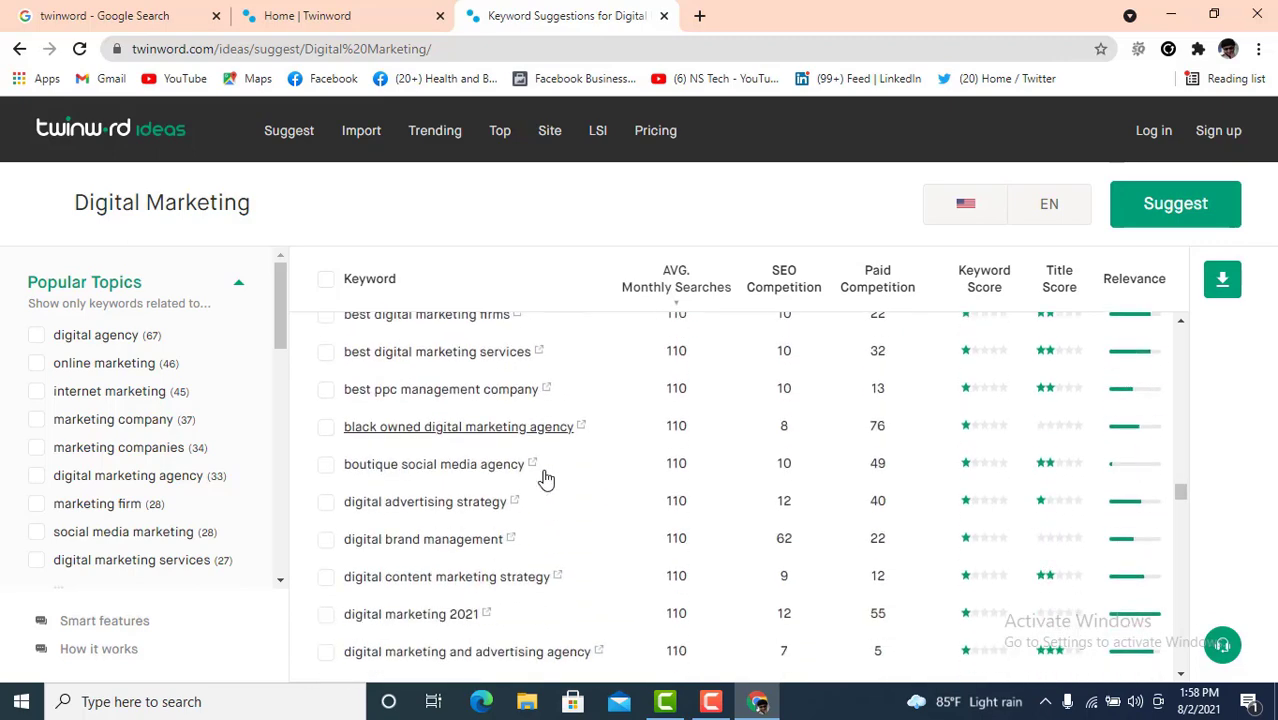
scroll(544, 480, "down", 15)
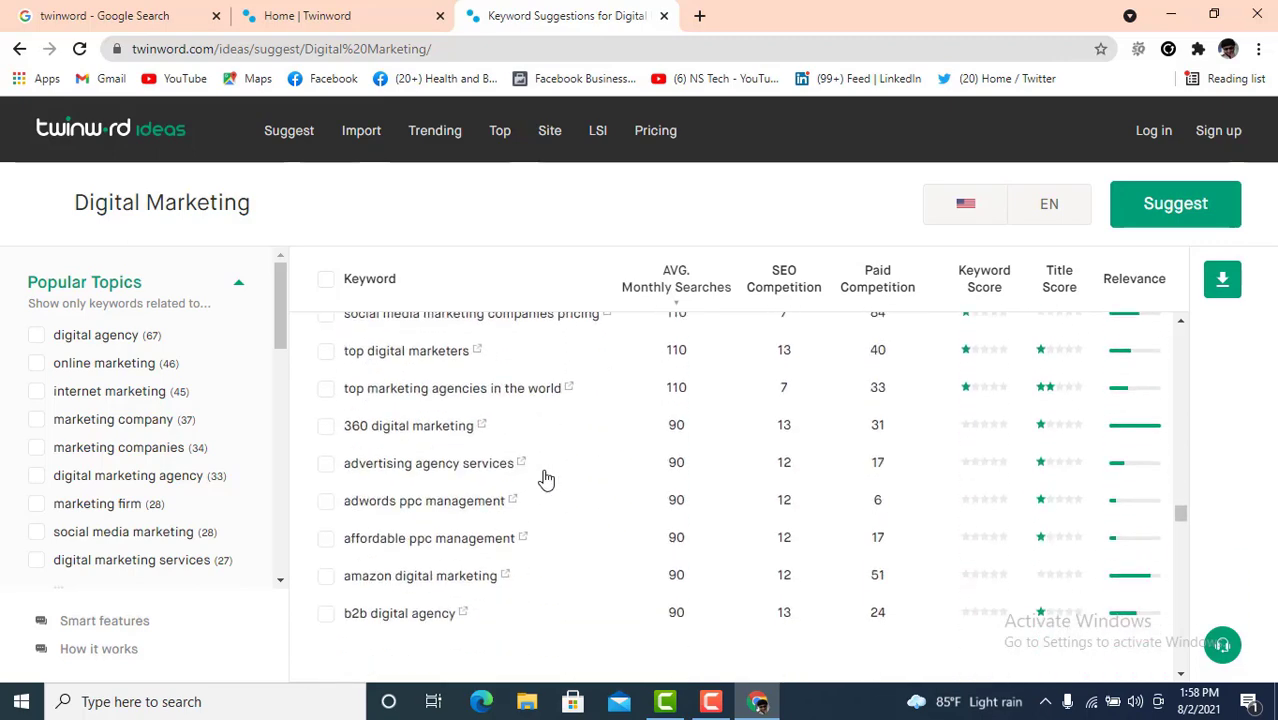
scroll(544, 480, "down", 12)
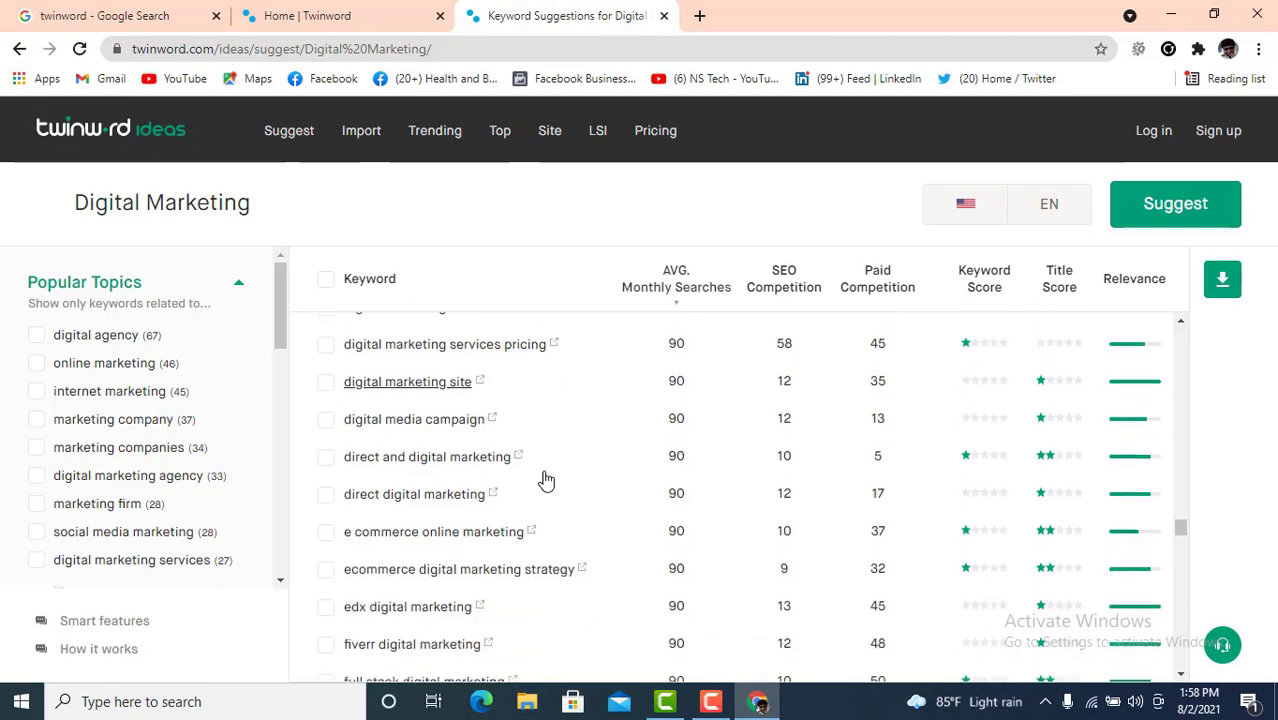
scroll(545, 481, "down", 15)
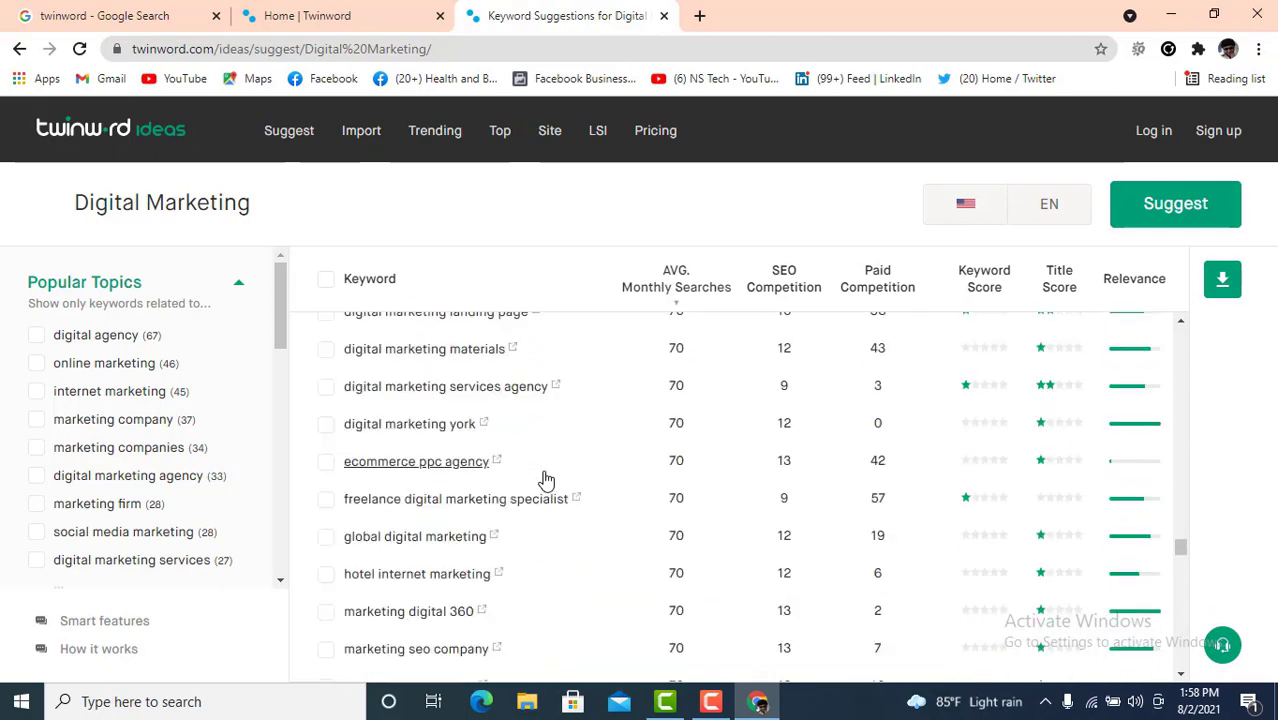
scroll(545, 481, "down", 15)
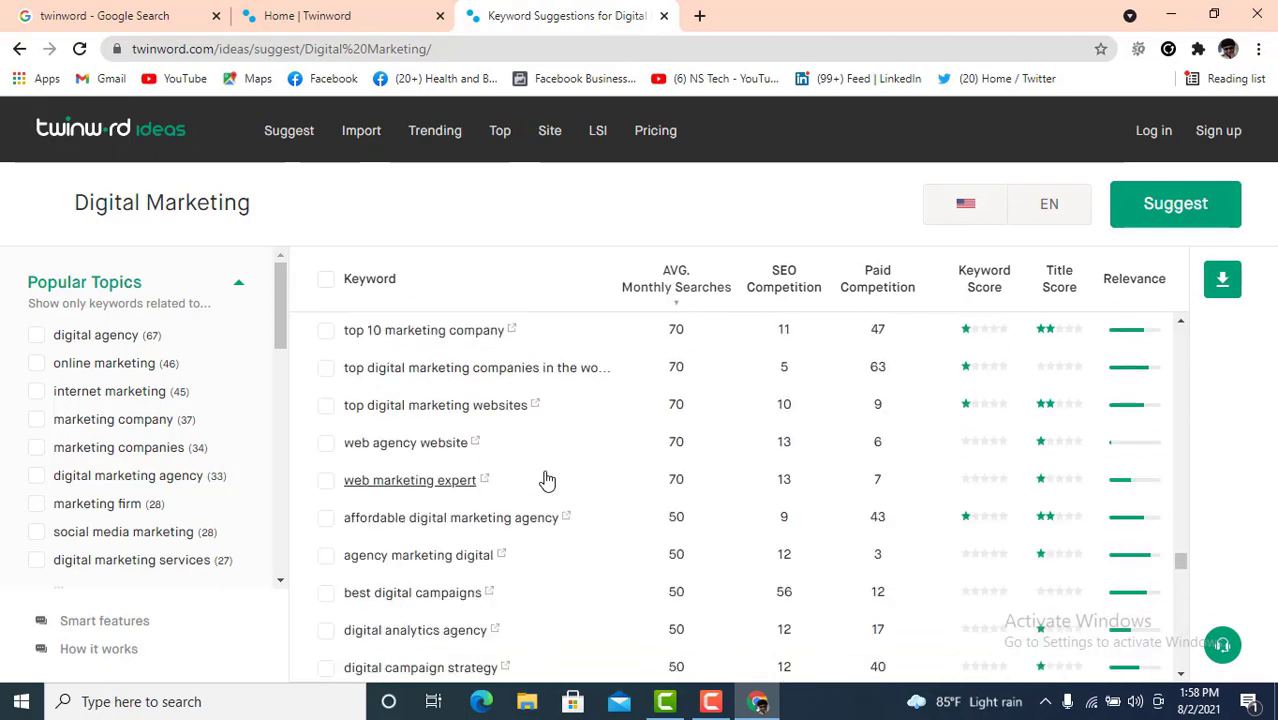
scroll(545, 481, "down", 15)
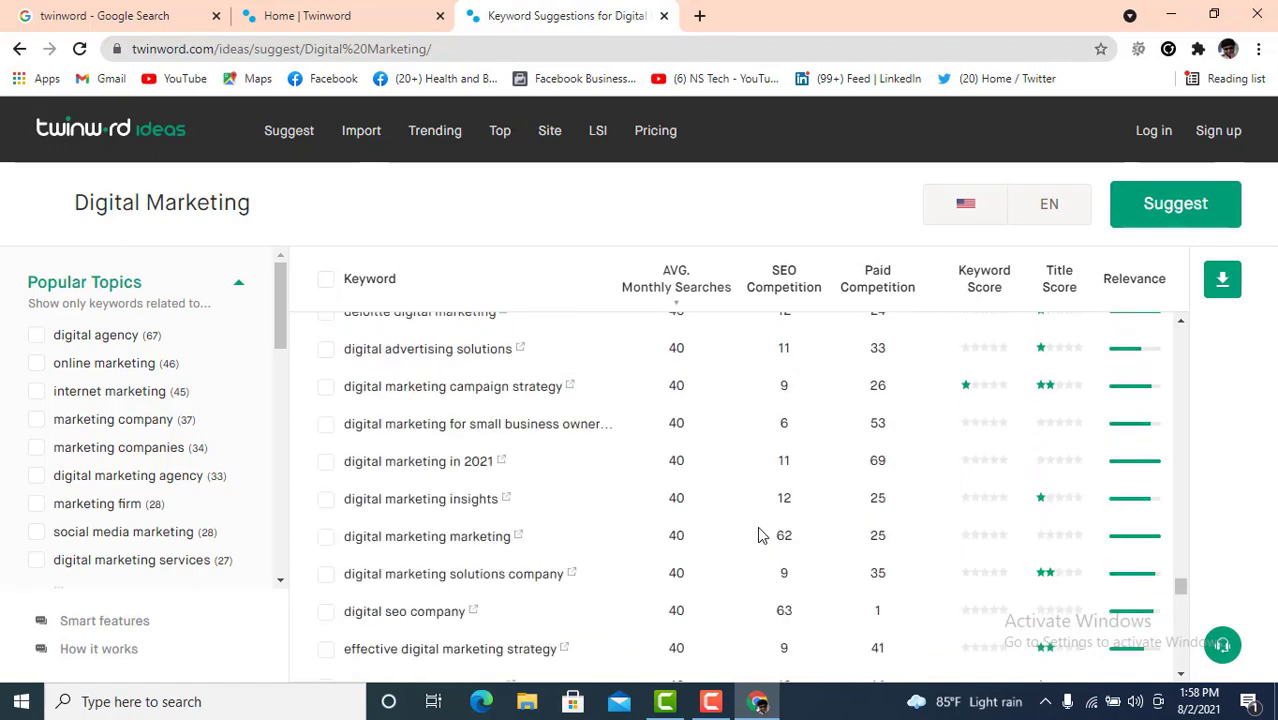
scroll(613, 471, "up", 3)
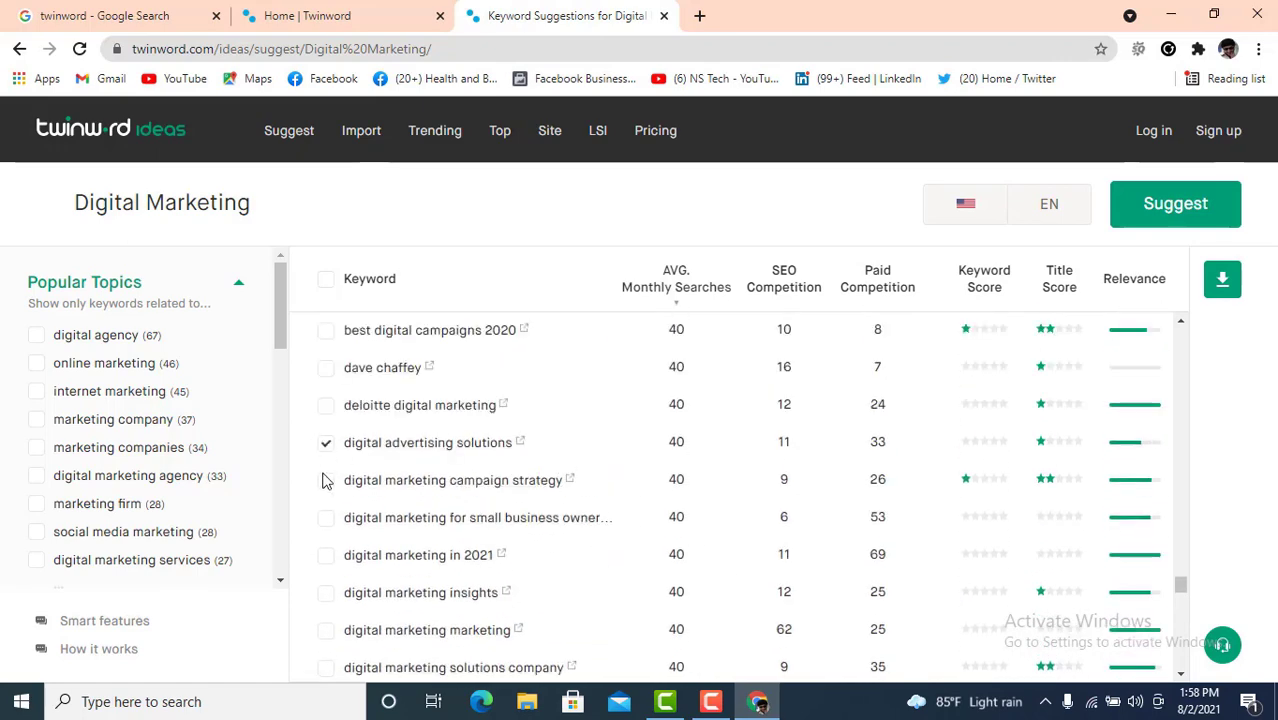
- Select all 627 suggested keywords and download them as a CSV
left_click(327, 281)
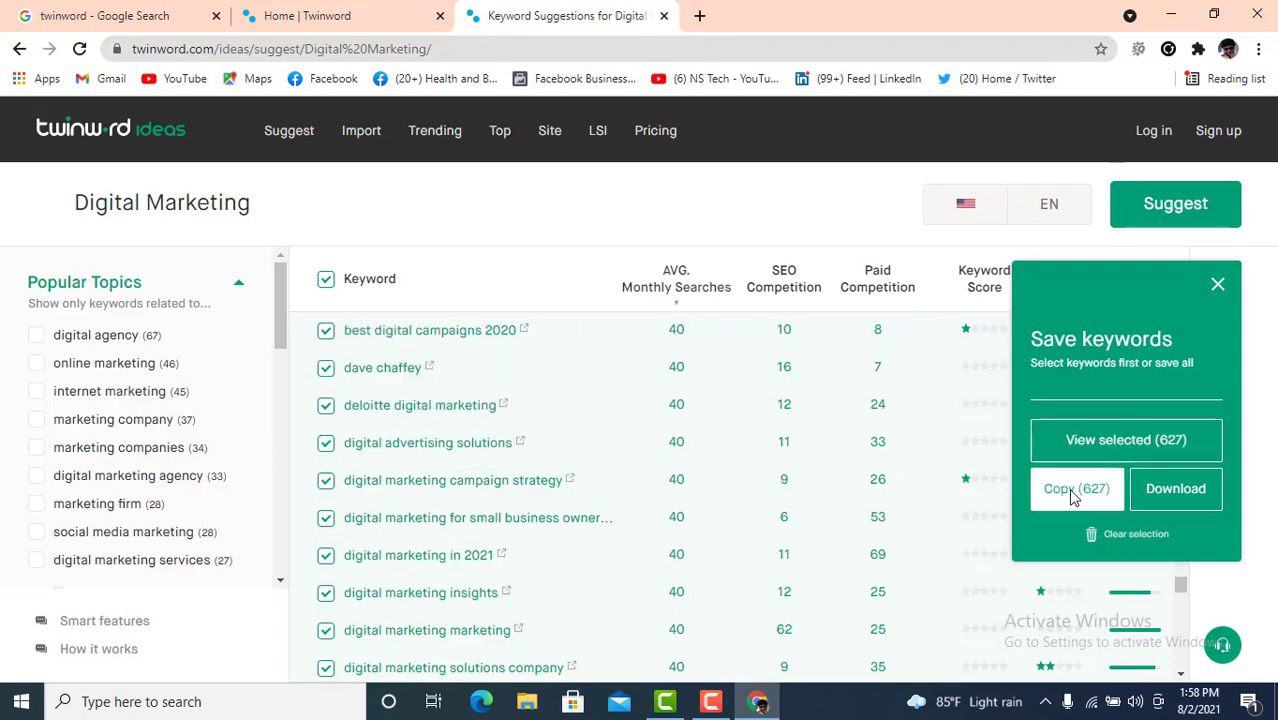
left_click(1178, 490)
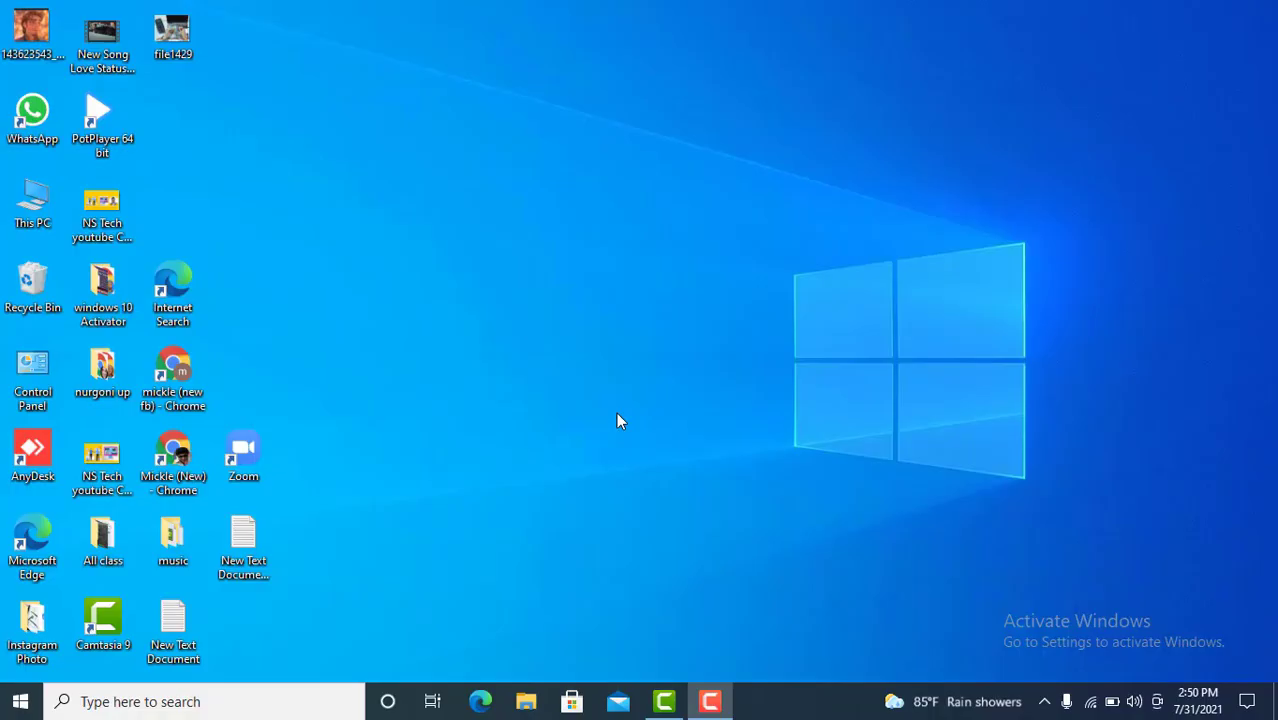
- Launch Chrome, search 'word strem', and open WordStream's Free Keyword Tool in a new tab
double_click(180, 458)
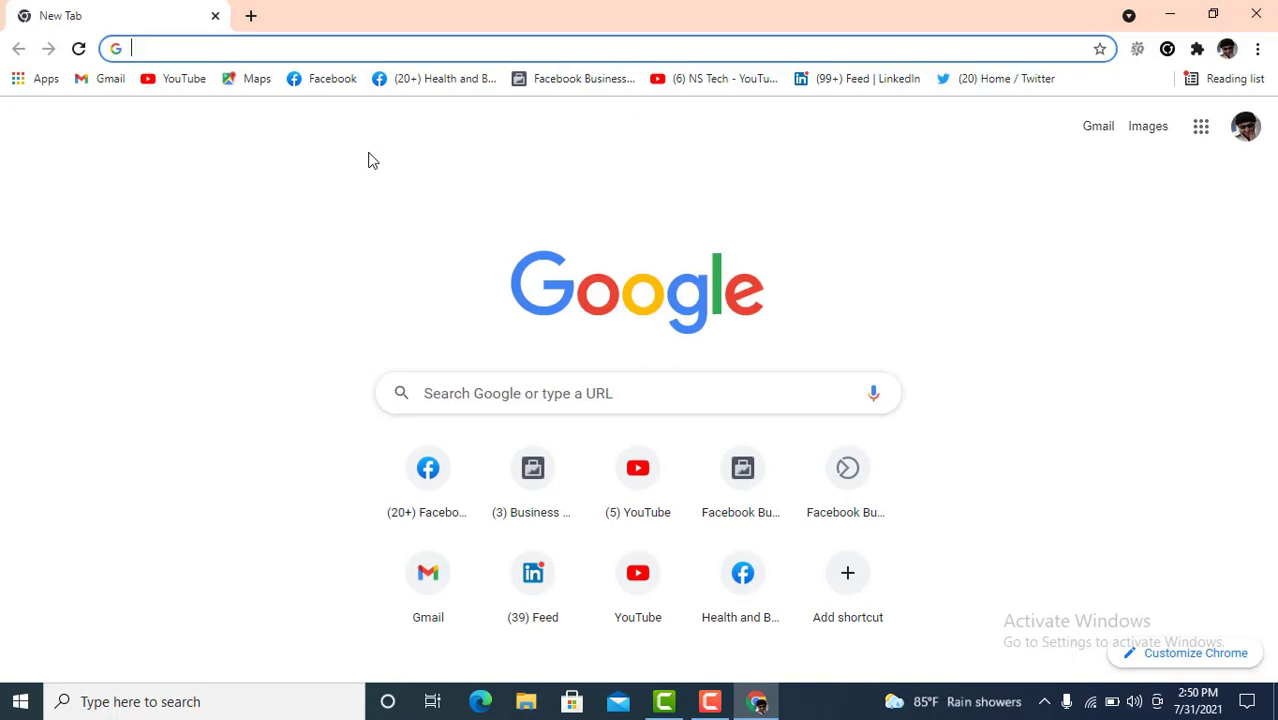
type("word ")
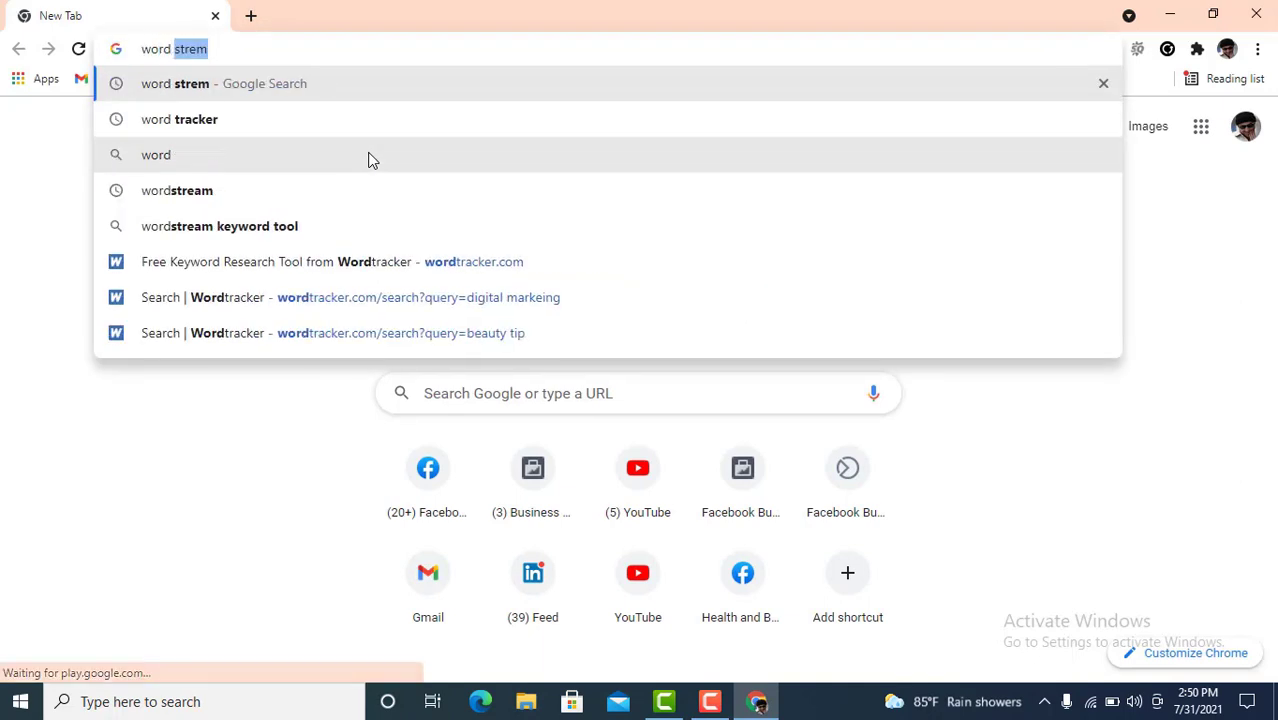
type("strem")
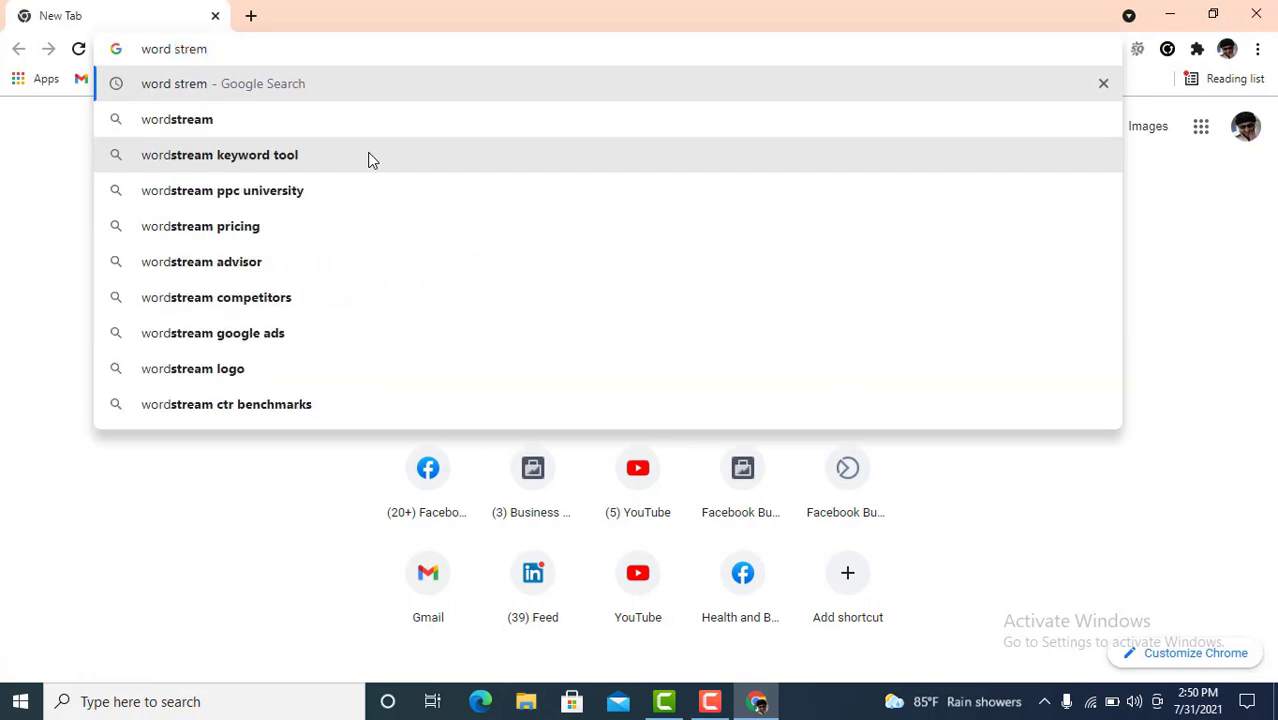
key("Return")
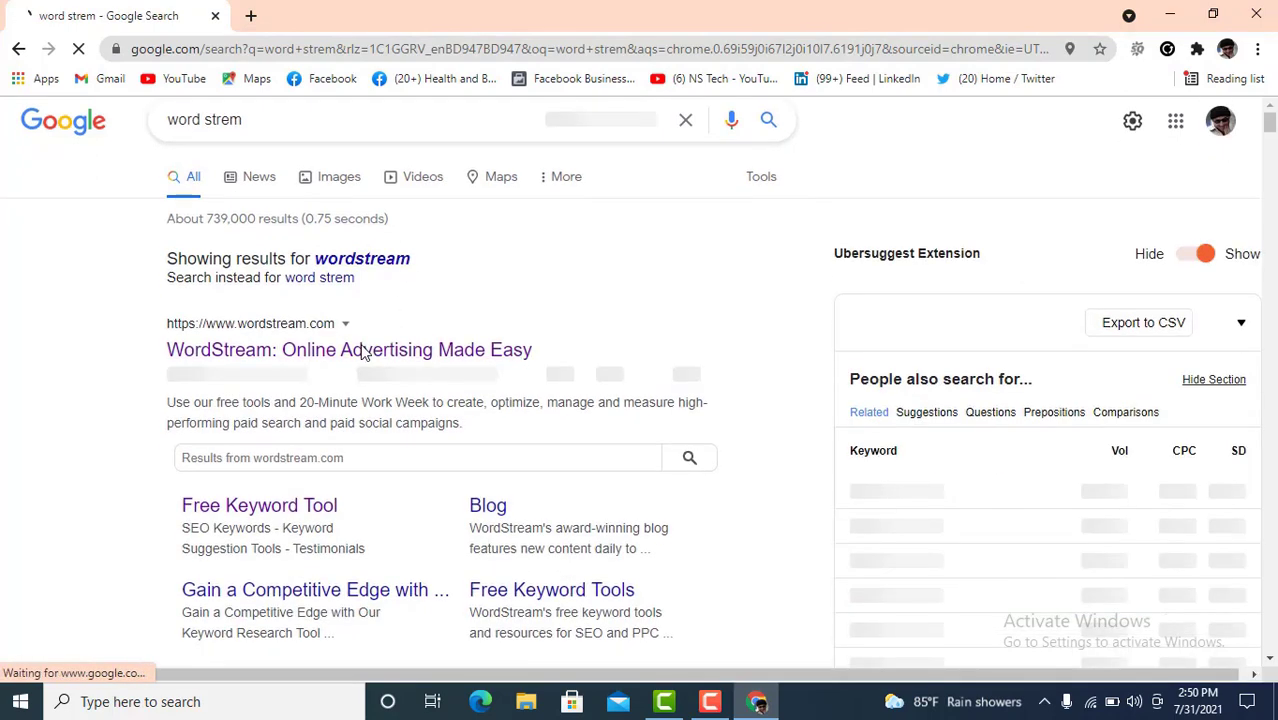
scroll(364, 351, "down", 1)
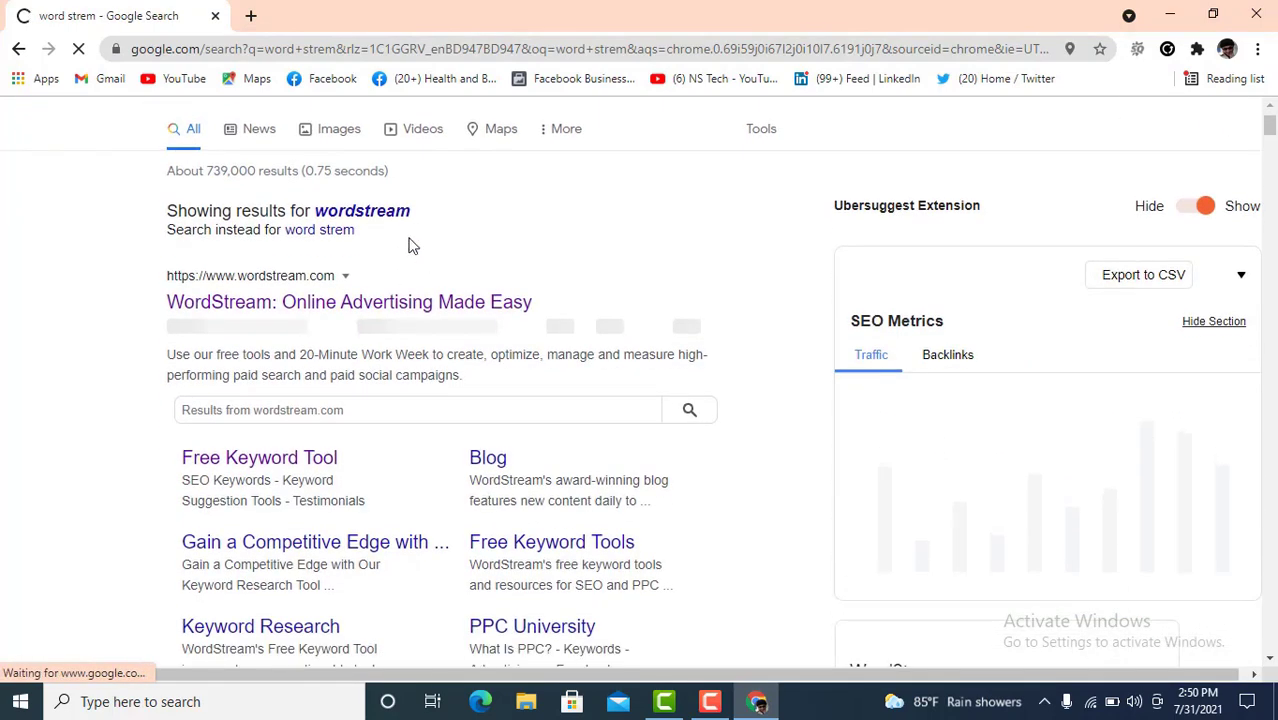
left_click(270, 460)
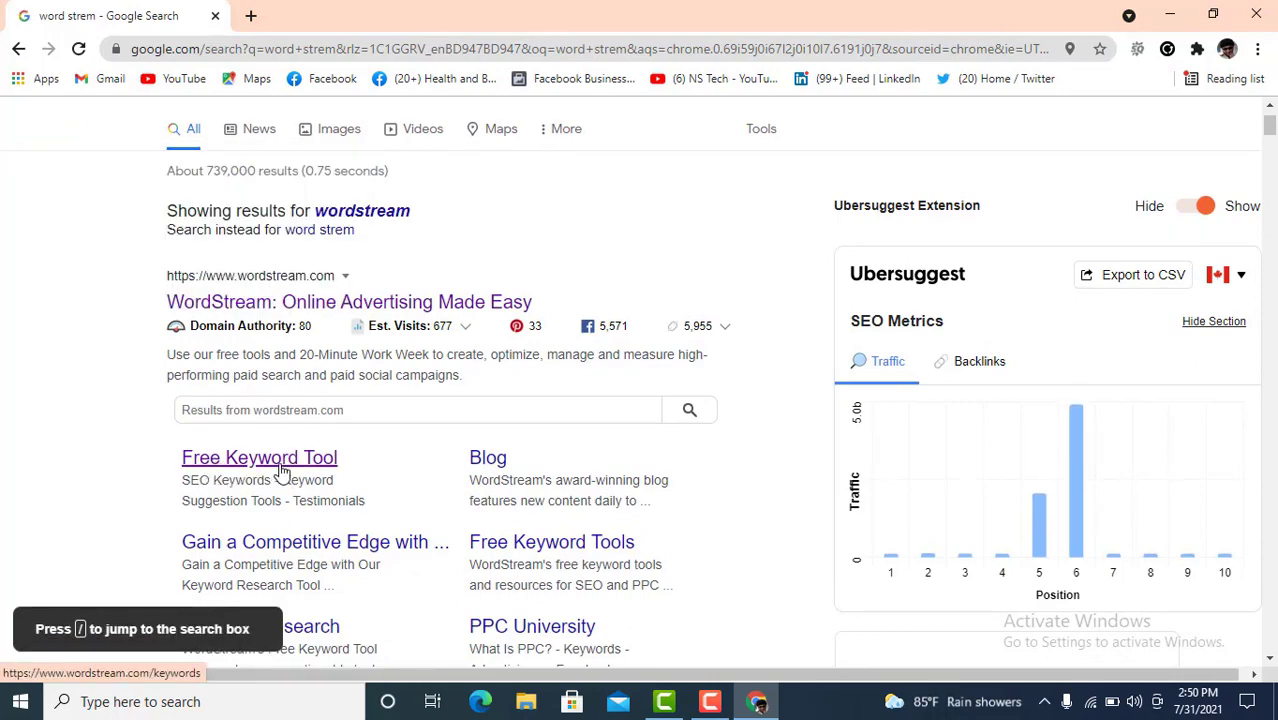
right_click(277, 467)
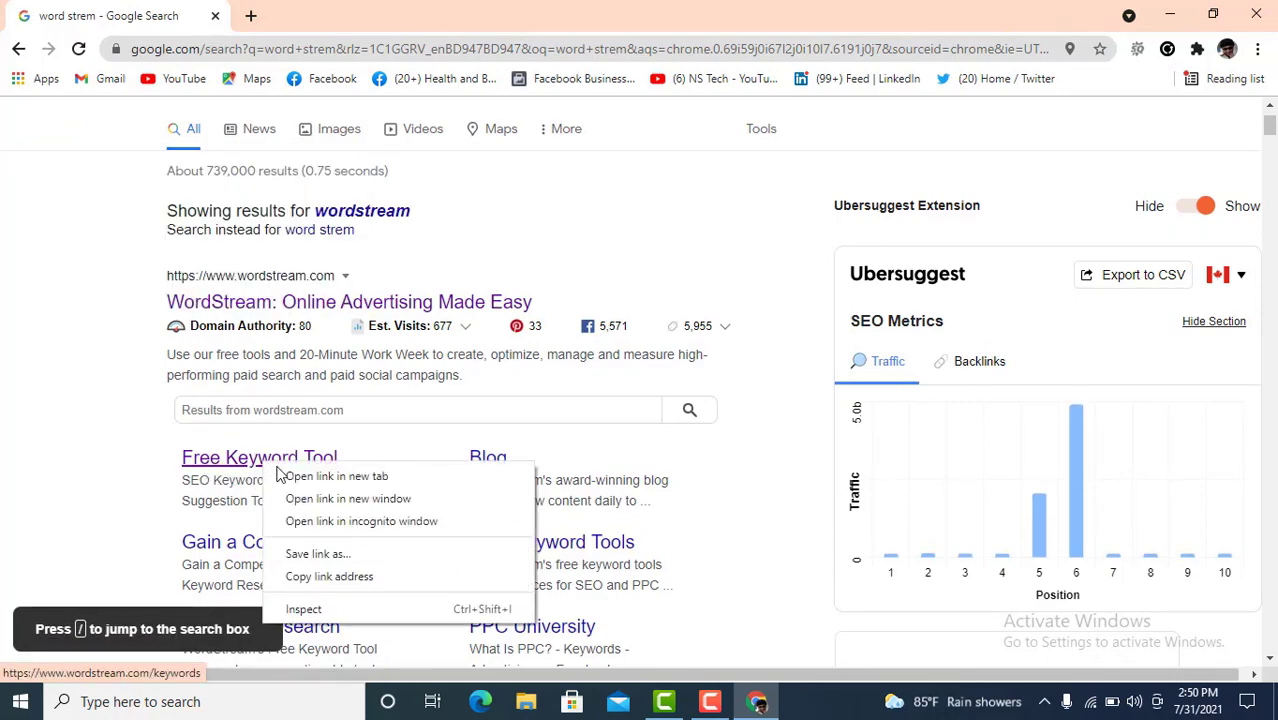
left_click(300, 476)
left_click(338, 16)
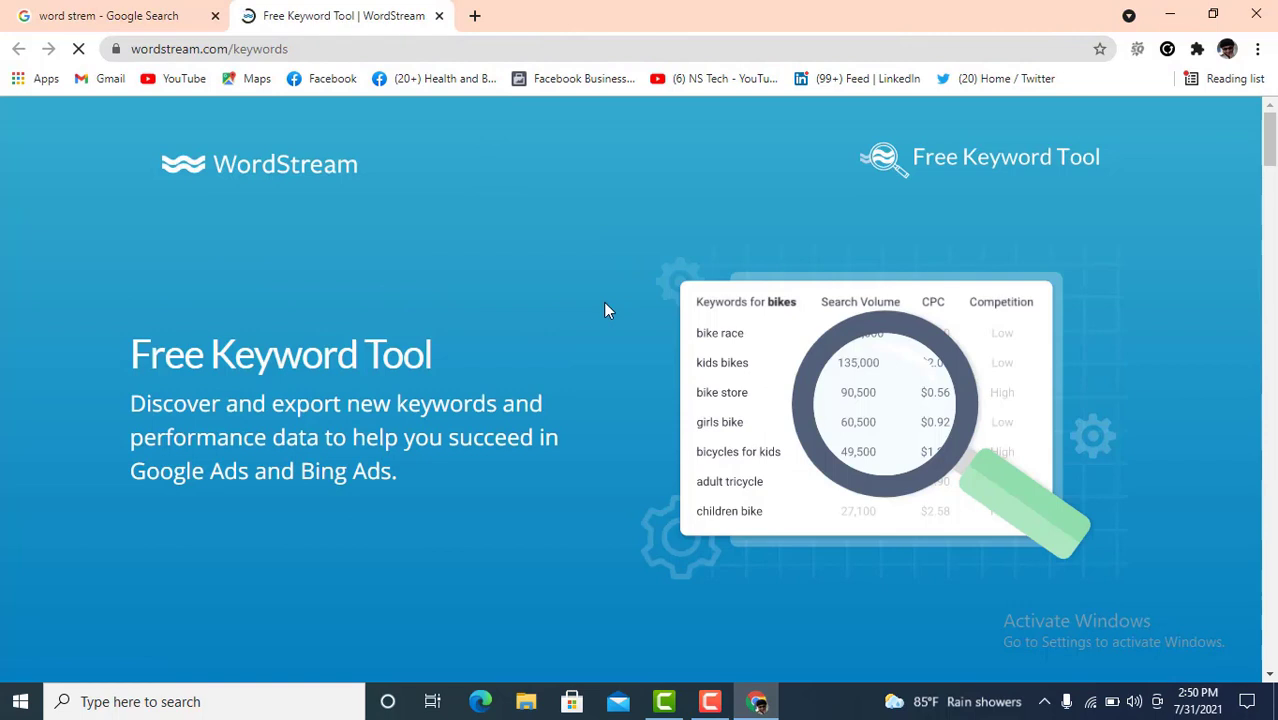
- Enter 'Digital Marketing' as the keyword in WordStream's Free Keyword Tool
scroll(604, 303, "down", 2)
scroll(604, 303, "down", 2)
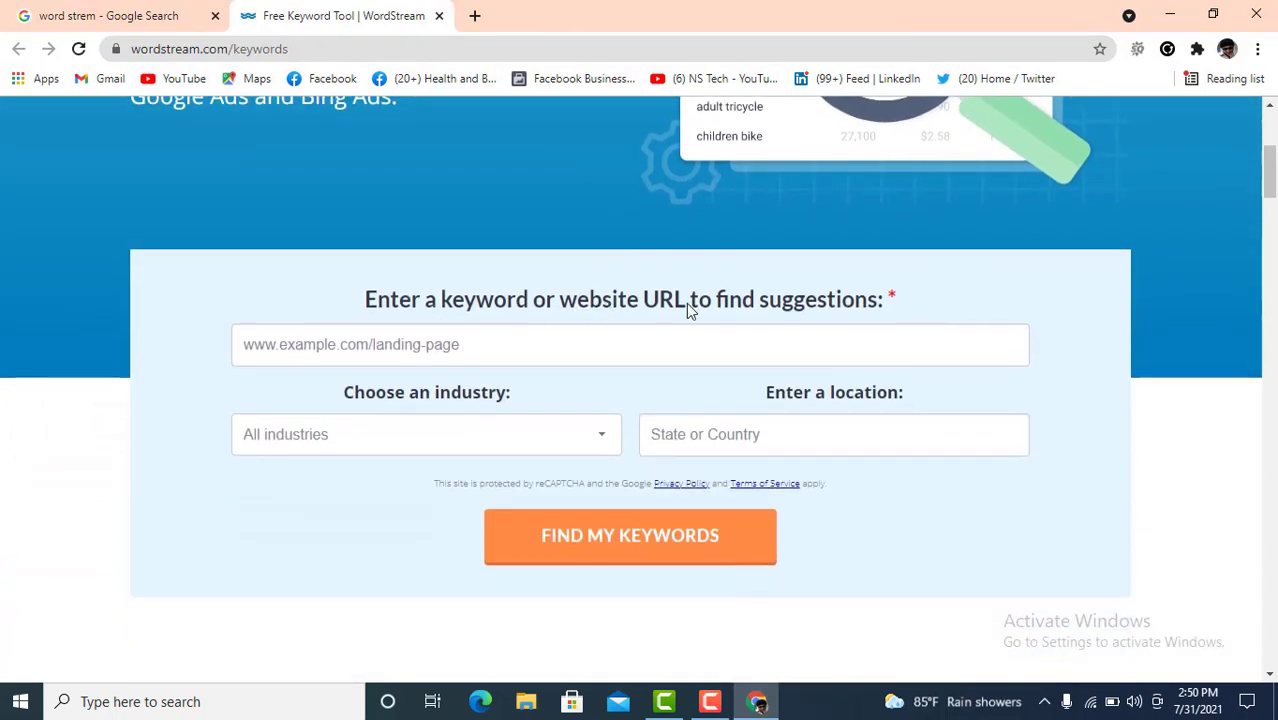
left_click(482, 349)
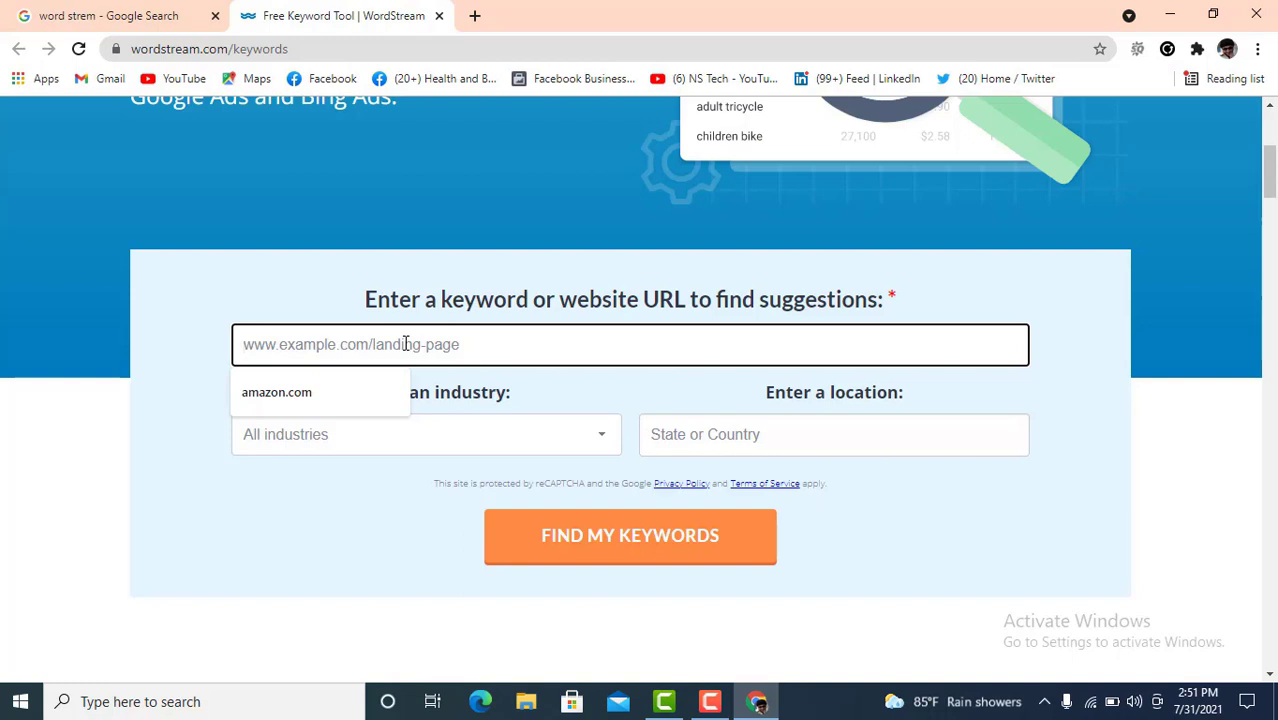
type("Di\\gital")
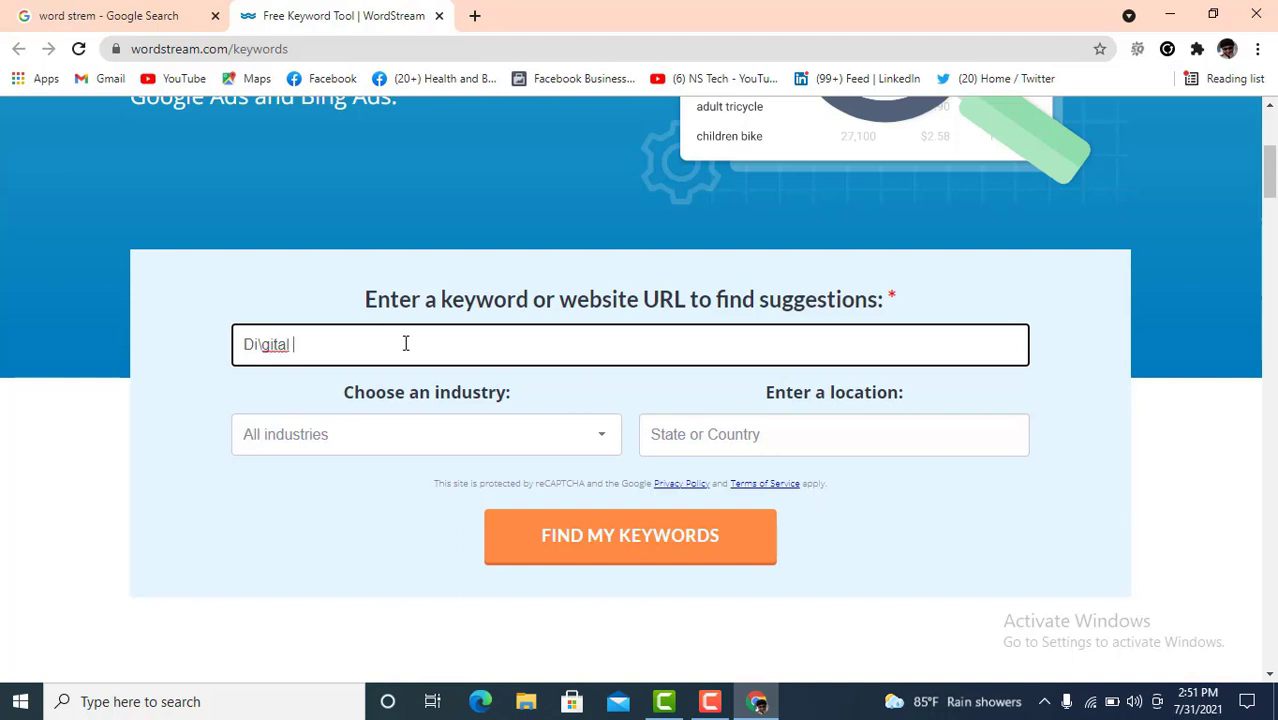
key("BackSpace")
key("BackSpace")
key("BackSpace")
key("BackSpace")
key("BackSpace")
type("gital Marketing")
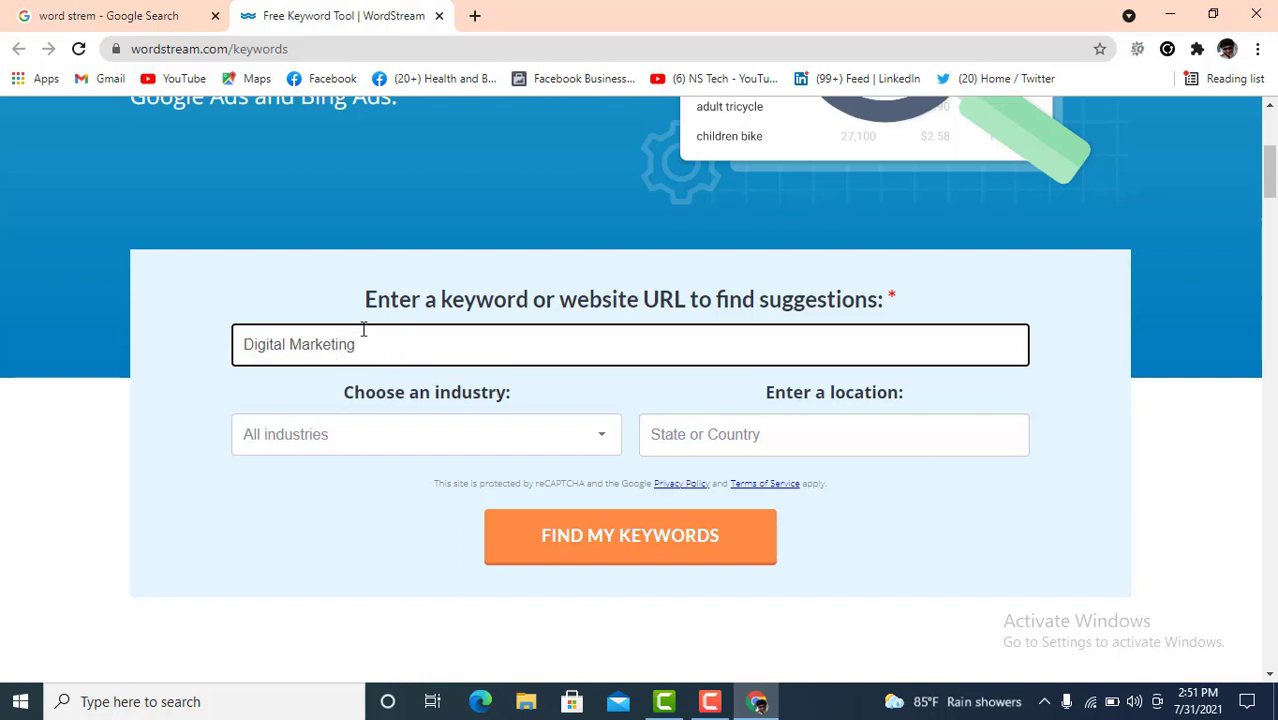
- Choose Internet & Telecom as the industry and United States as the location
left_click(505, 439)
scroll(350, 548, "down", 1)
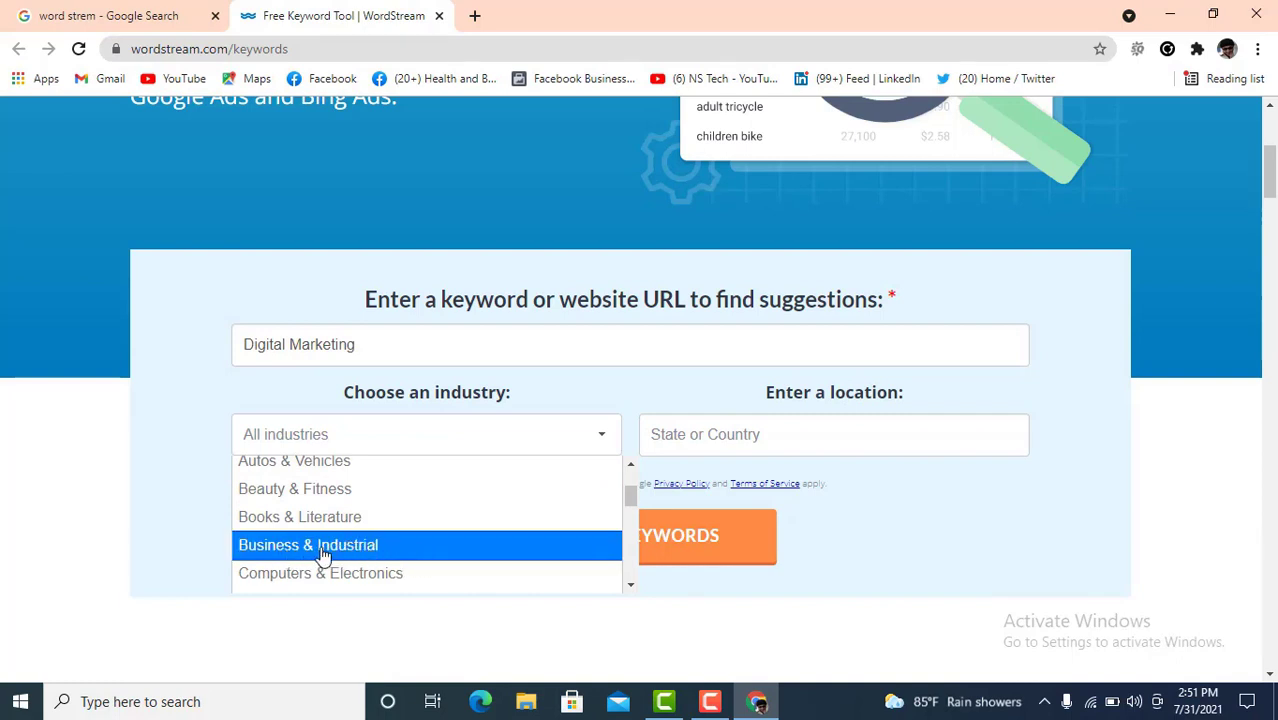
scroll(322, 556, "down", 2)
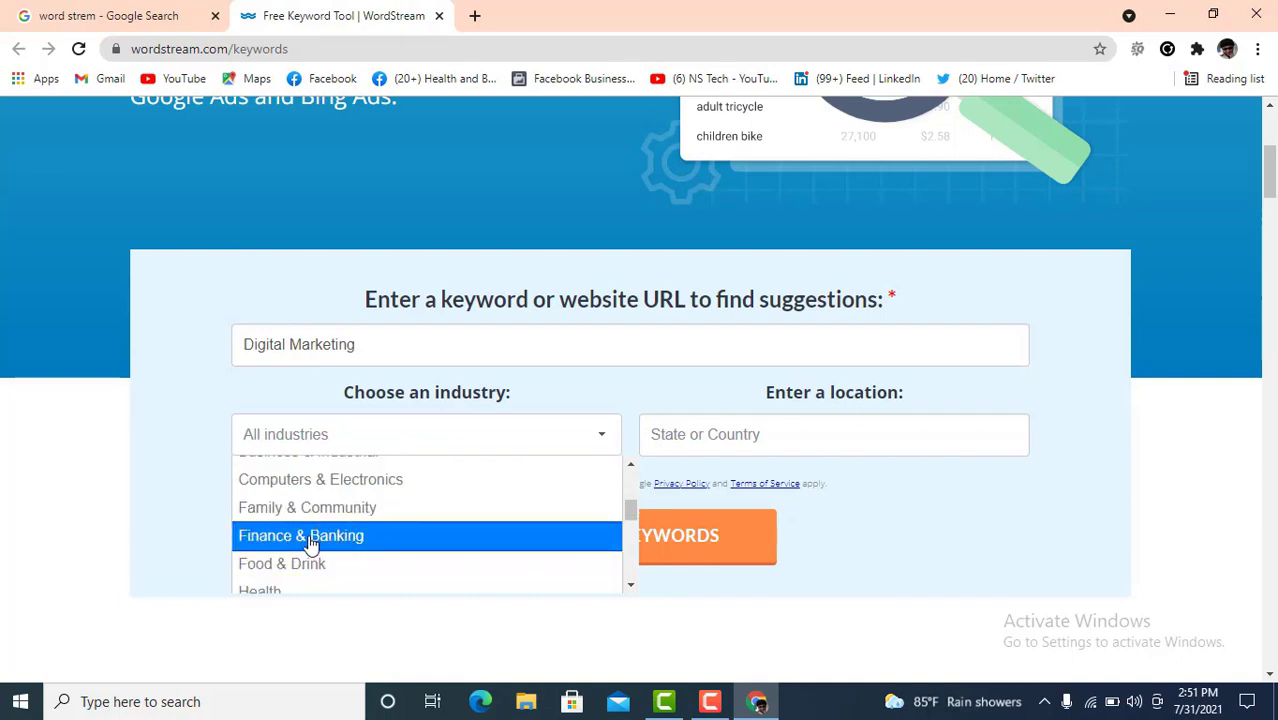
scroll(314, 538, "down", 2)
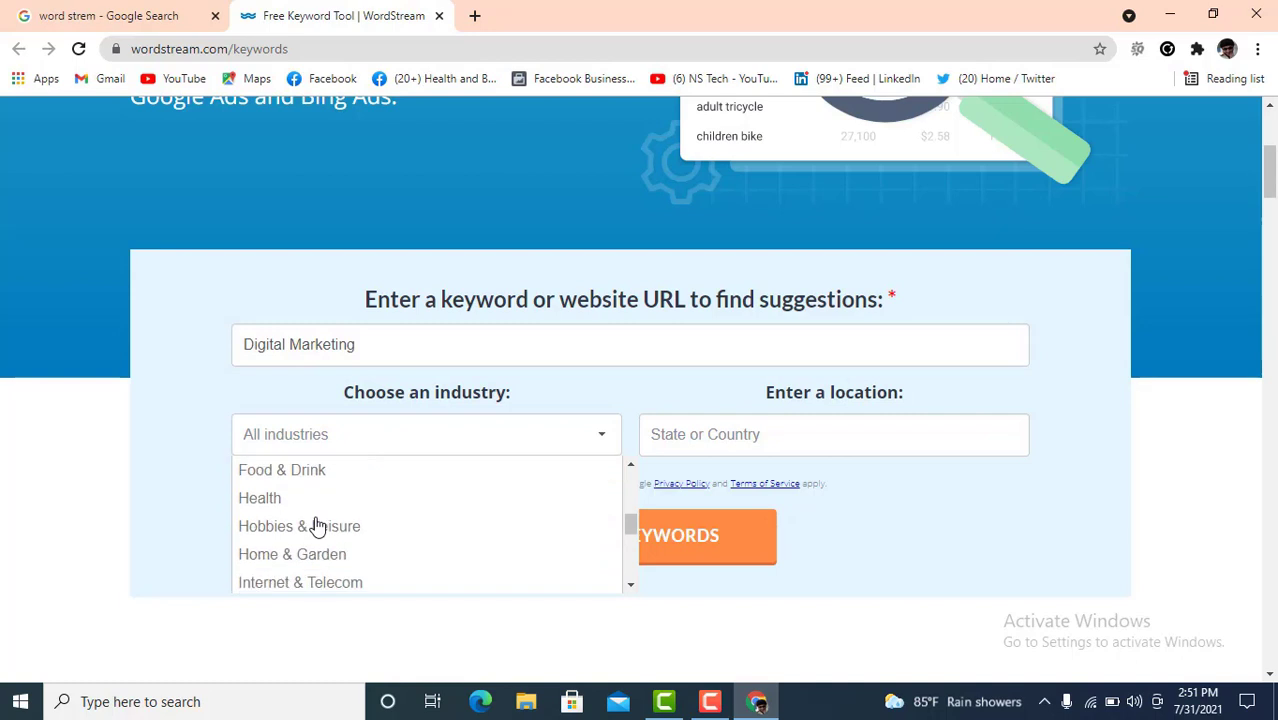
scroll(316, 526, "down", 2)
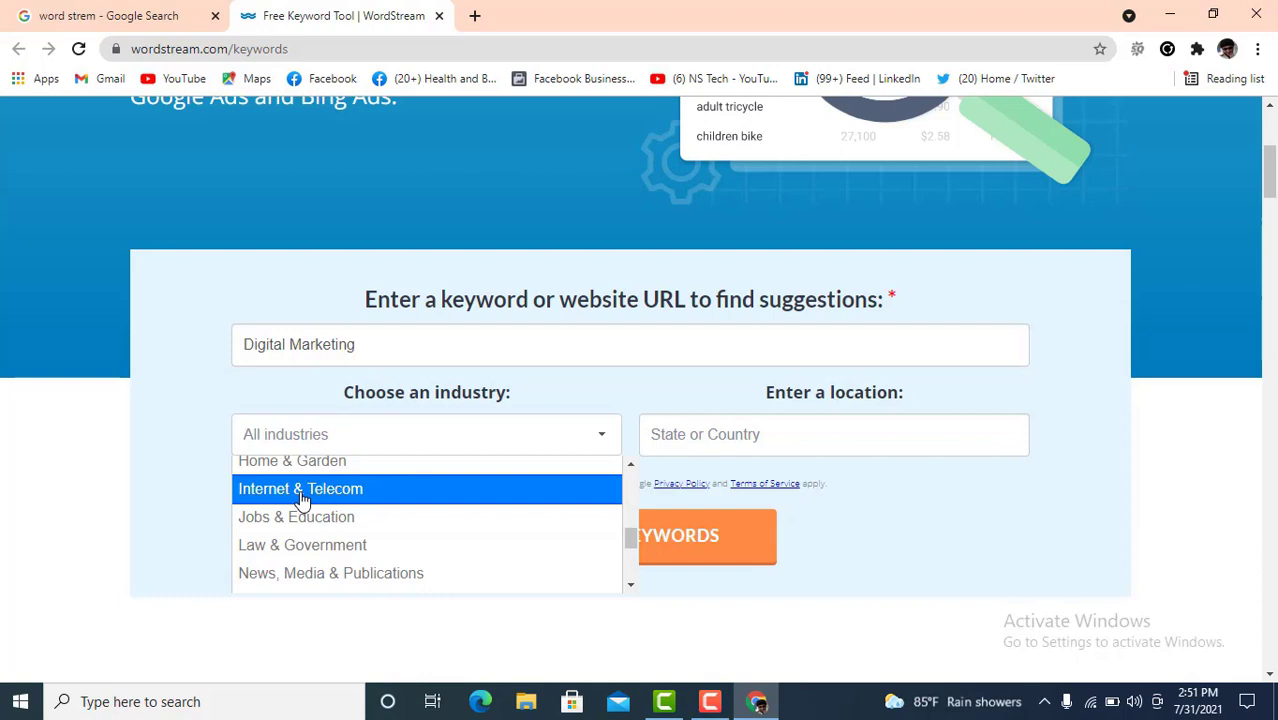
left_click(303, 498)
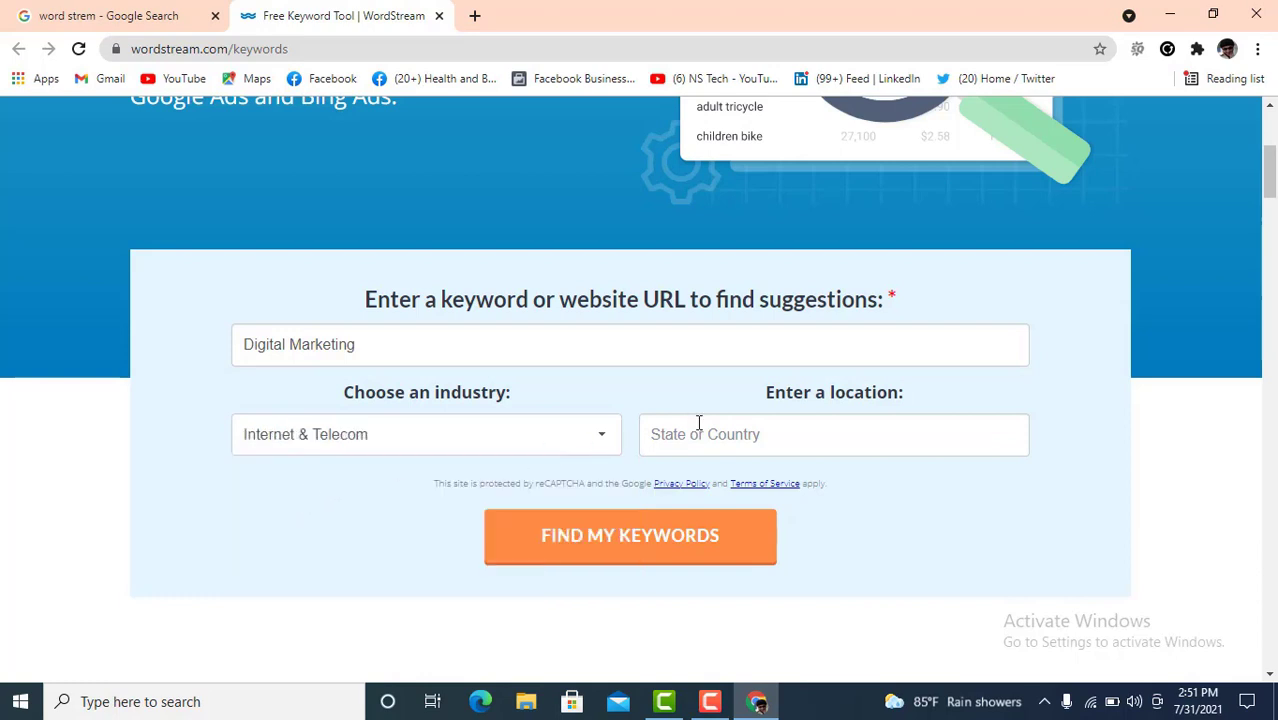
left_click(748, 435)
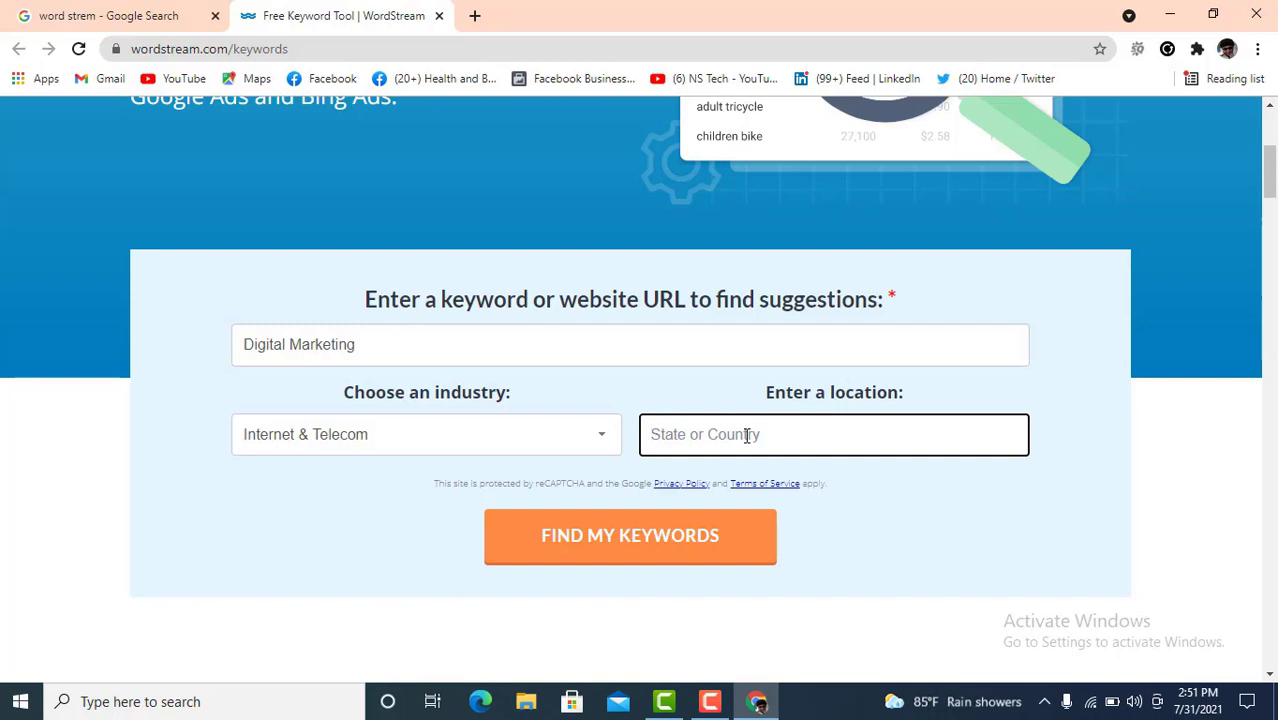
type("ub")
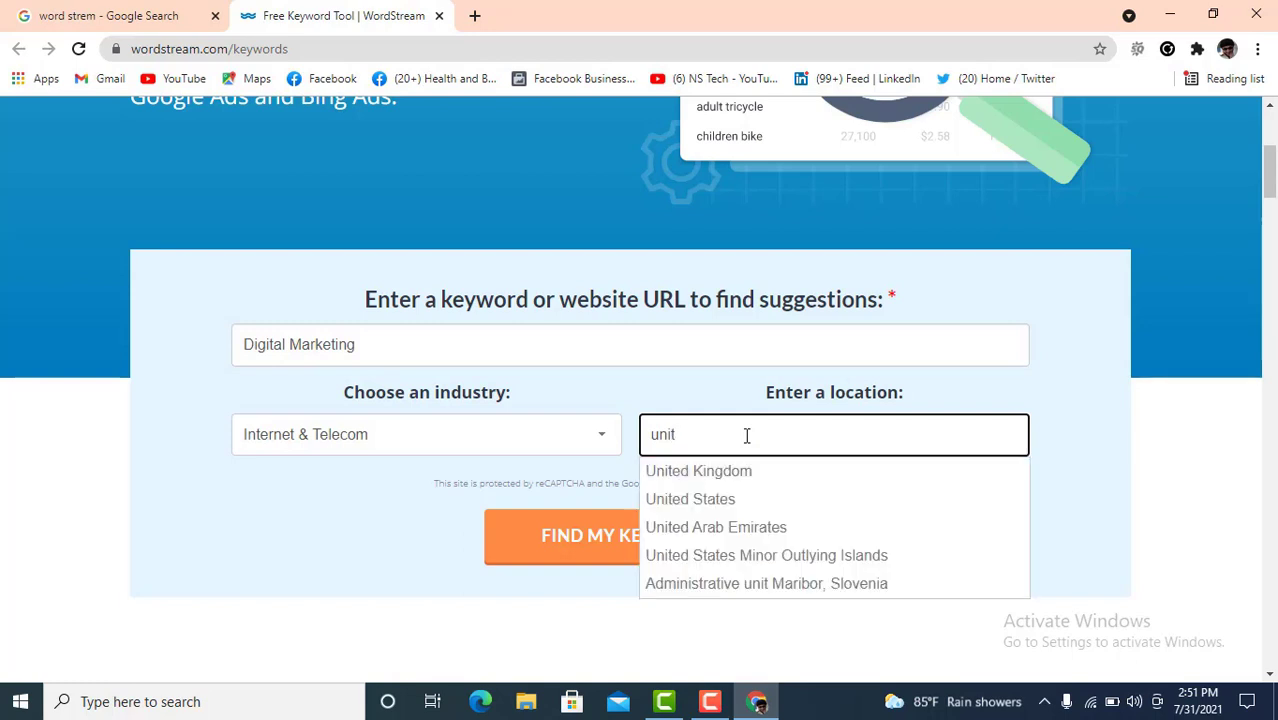
left_click(719, 503)
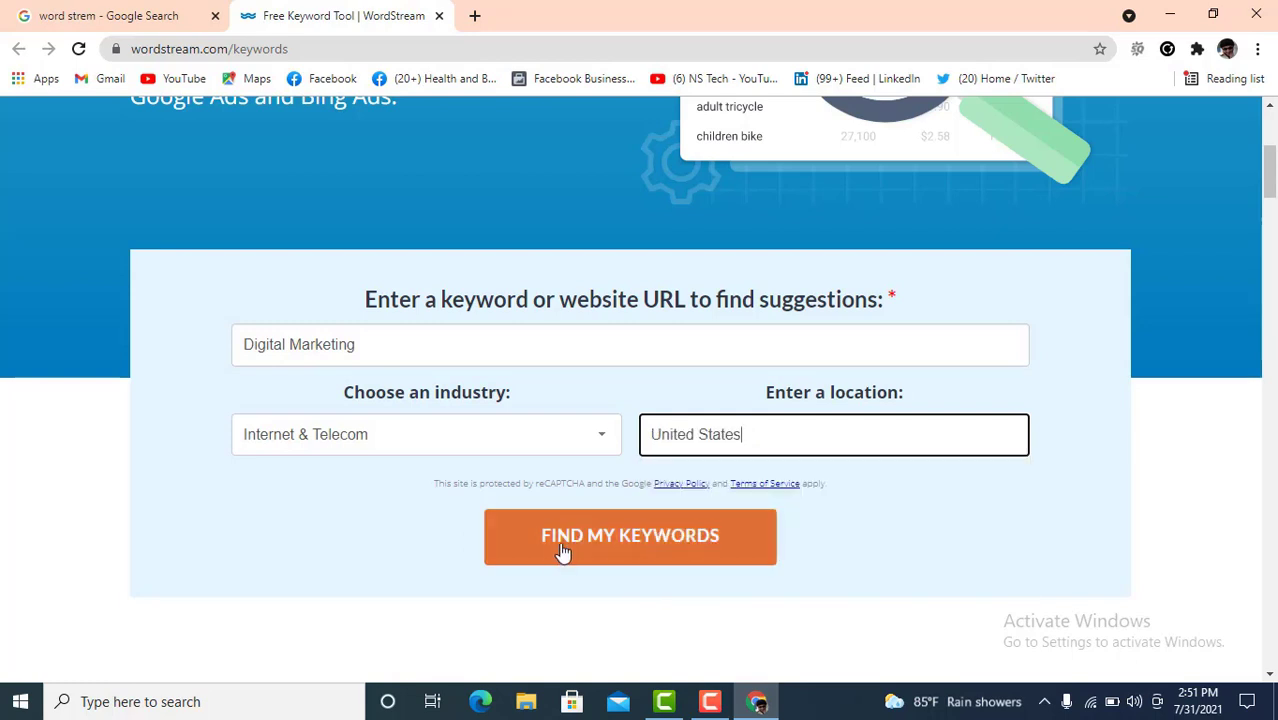
- Run the keyword search and scroll through the 426 Digital Marketing results
left_click(620, 543)
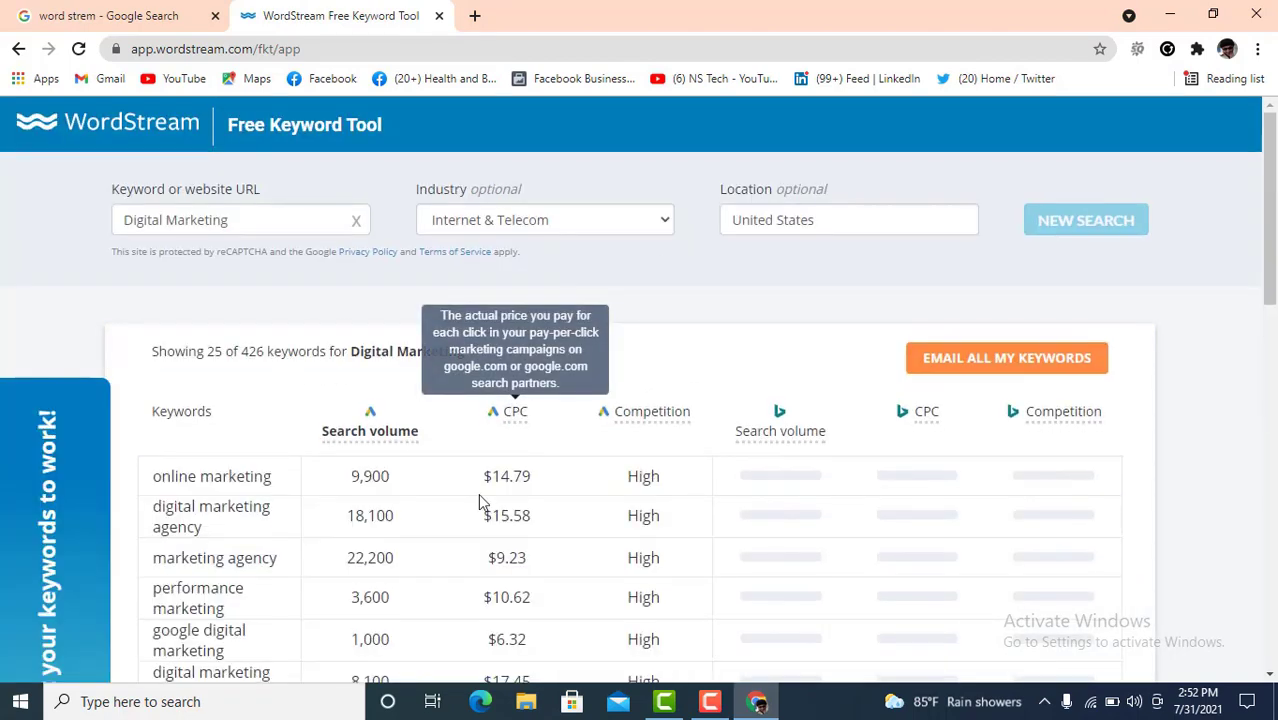
scroll(479, 506, "down", 4)
scroll(479, 508, "down", 8)
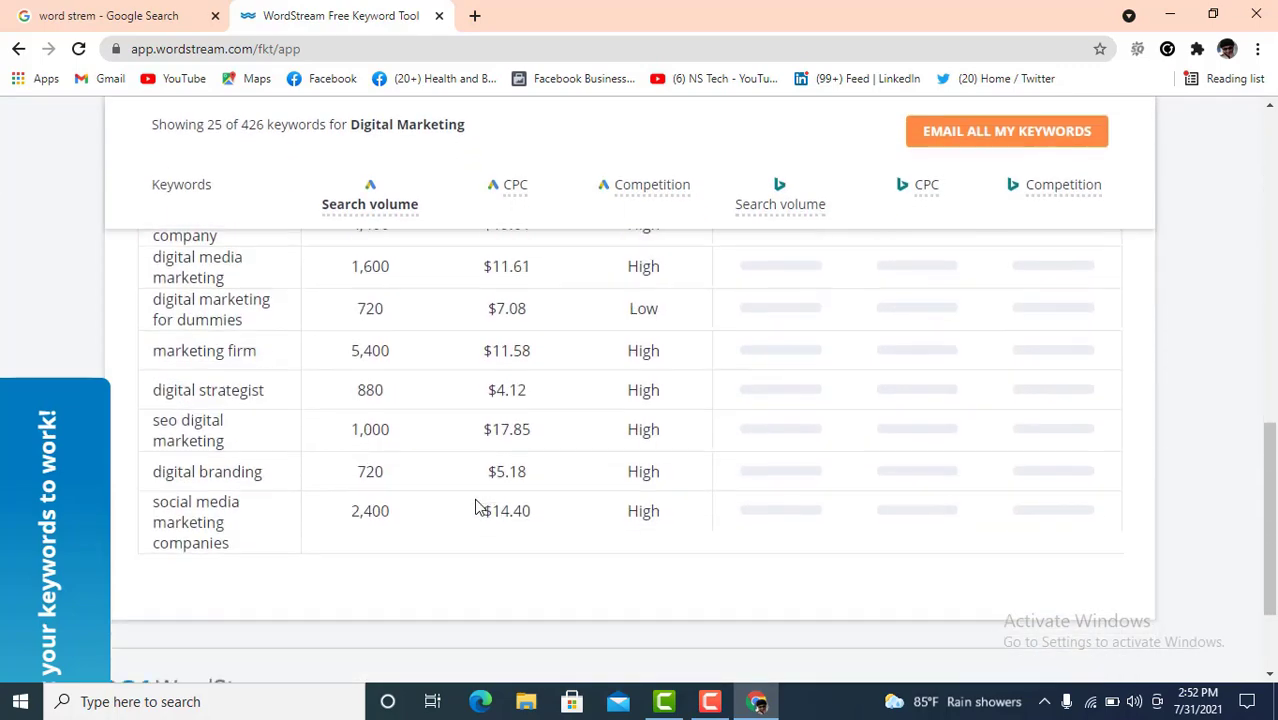
scroll(450, 472, "up", 1)
scroll(402, 483, "up", 12)
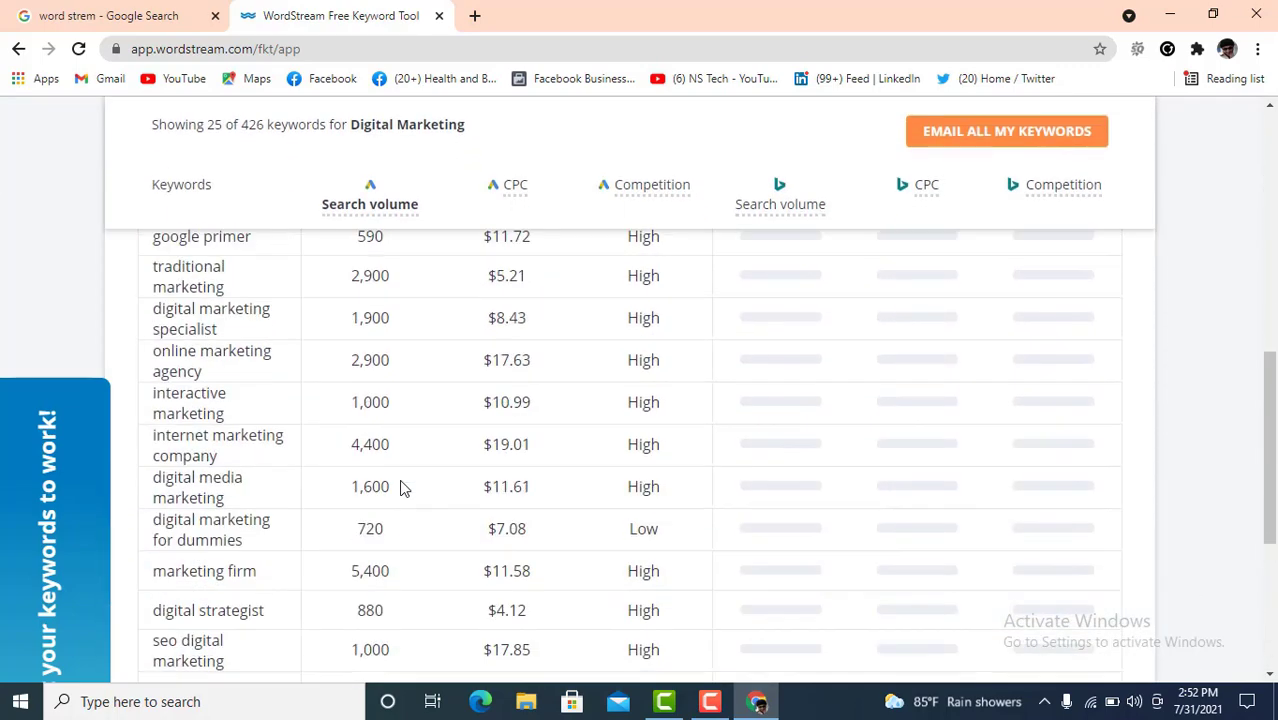
scroll(401, 483, "up", 1)
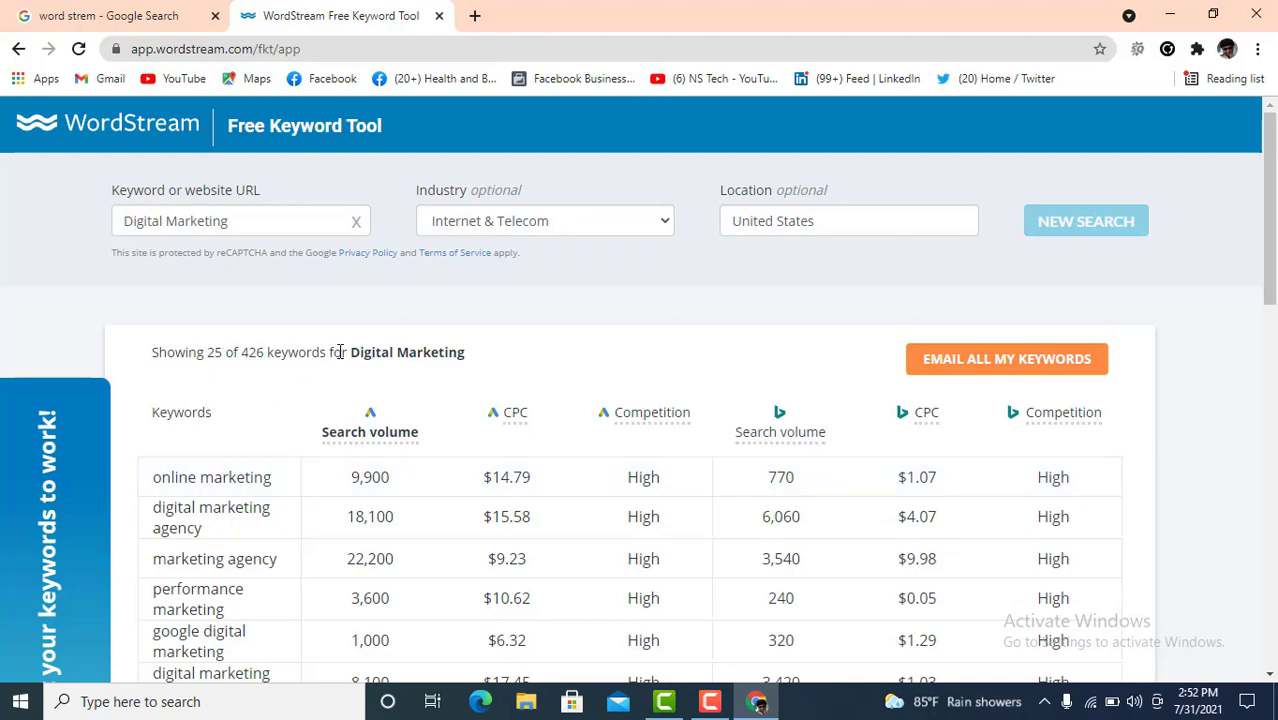
scroll(499, 422, "down", 10)
scroll(508, 448, "up", 5)
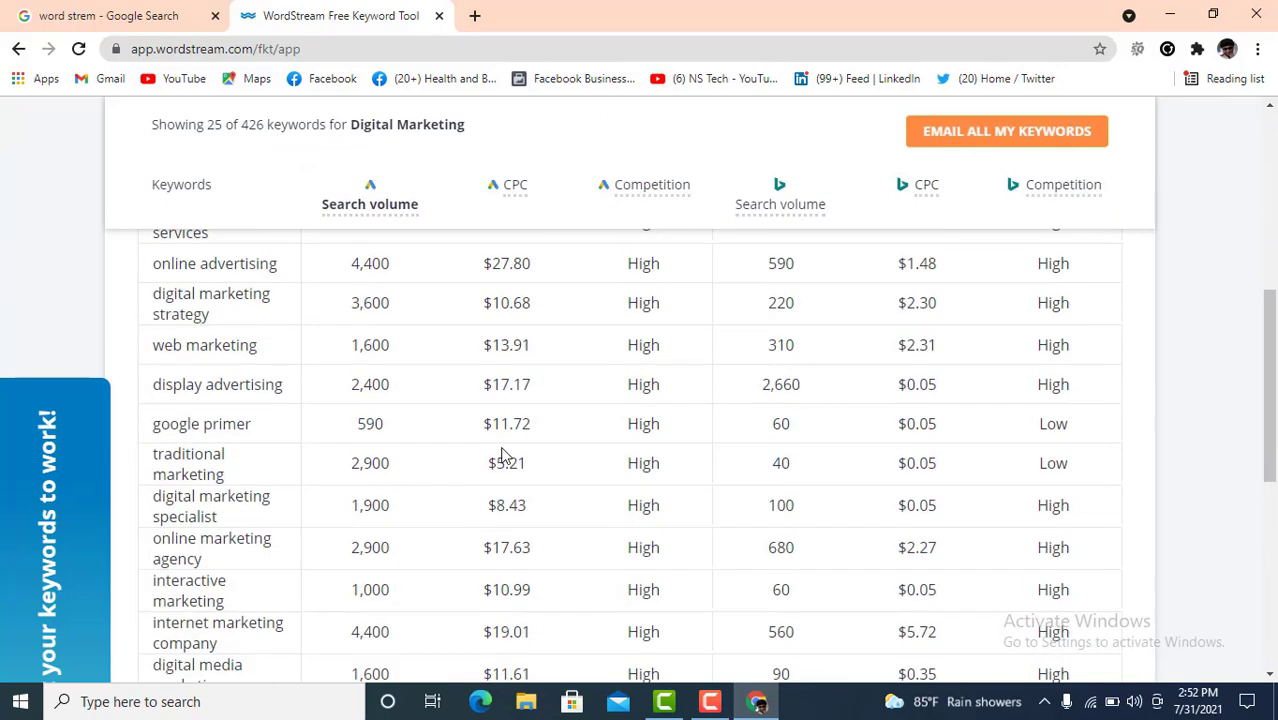
scroll(503, 455, "up", 8)
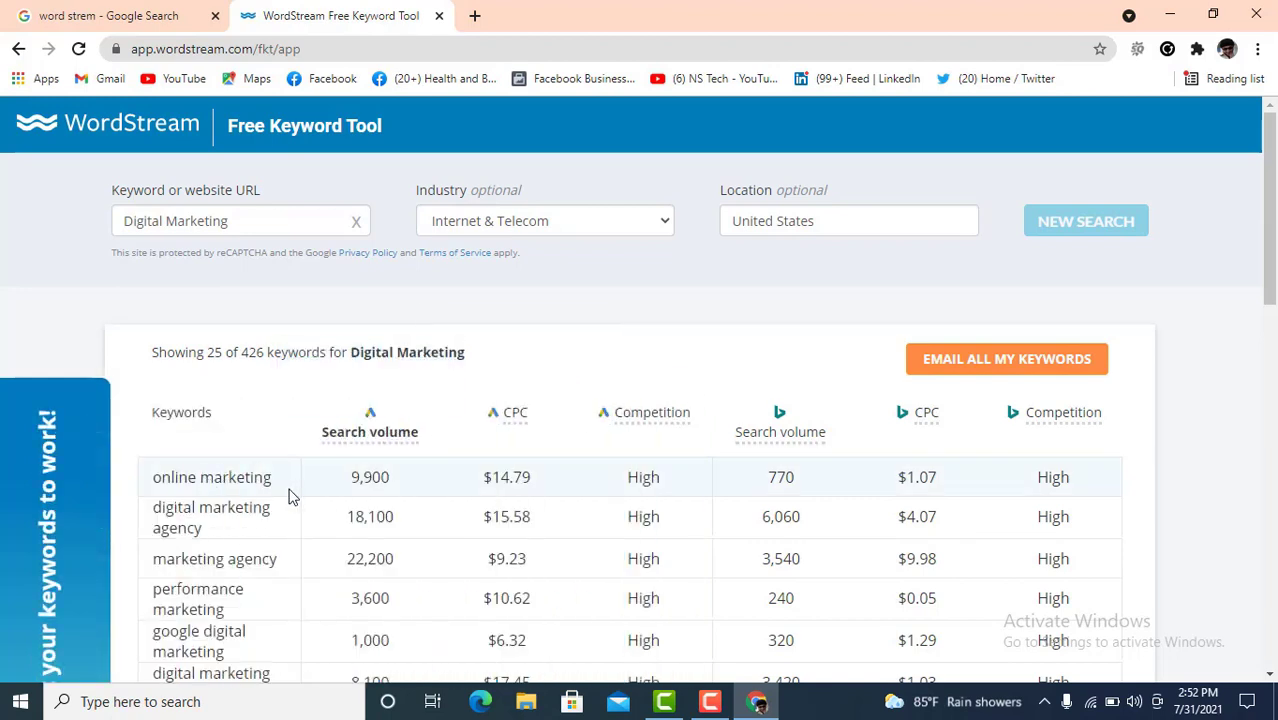
- Highlight online marketing's Google figures: 9,900 volume, $14.79 CPC, High competition
left_click_drag(399, 490, 352, 487)
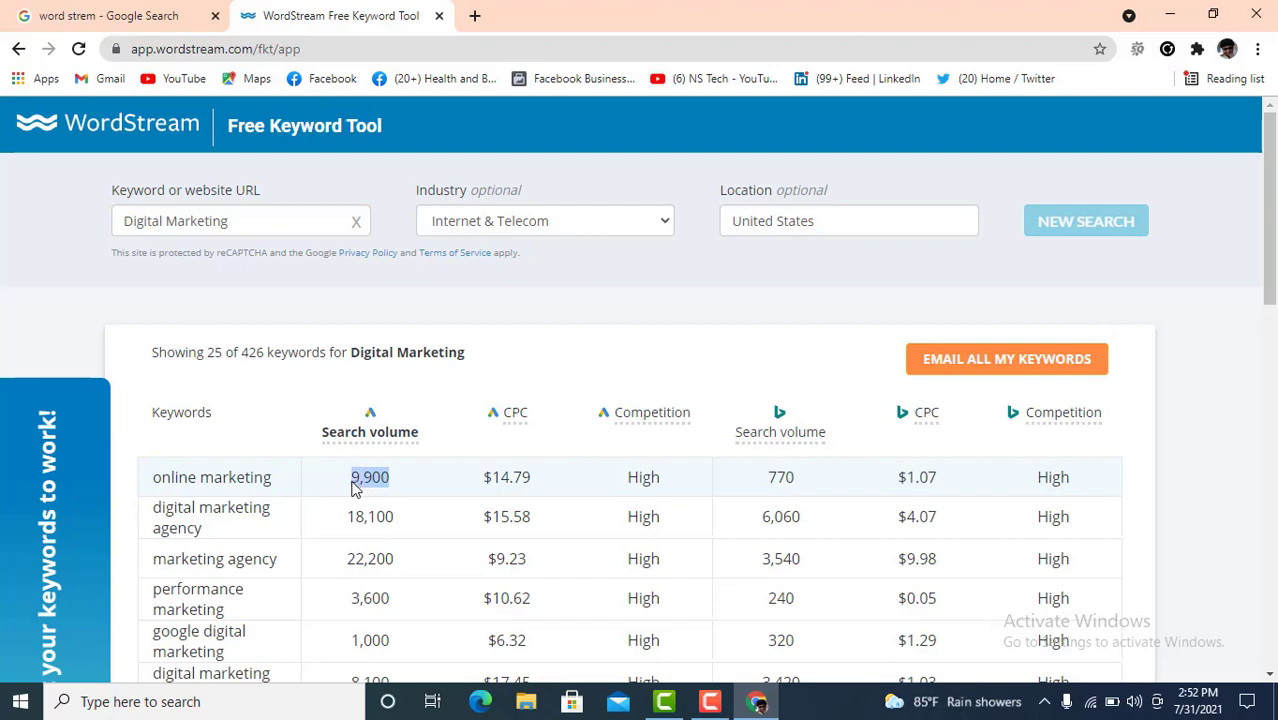
left_click_drag(542, 479, 485, 478)
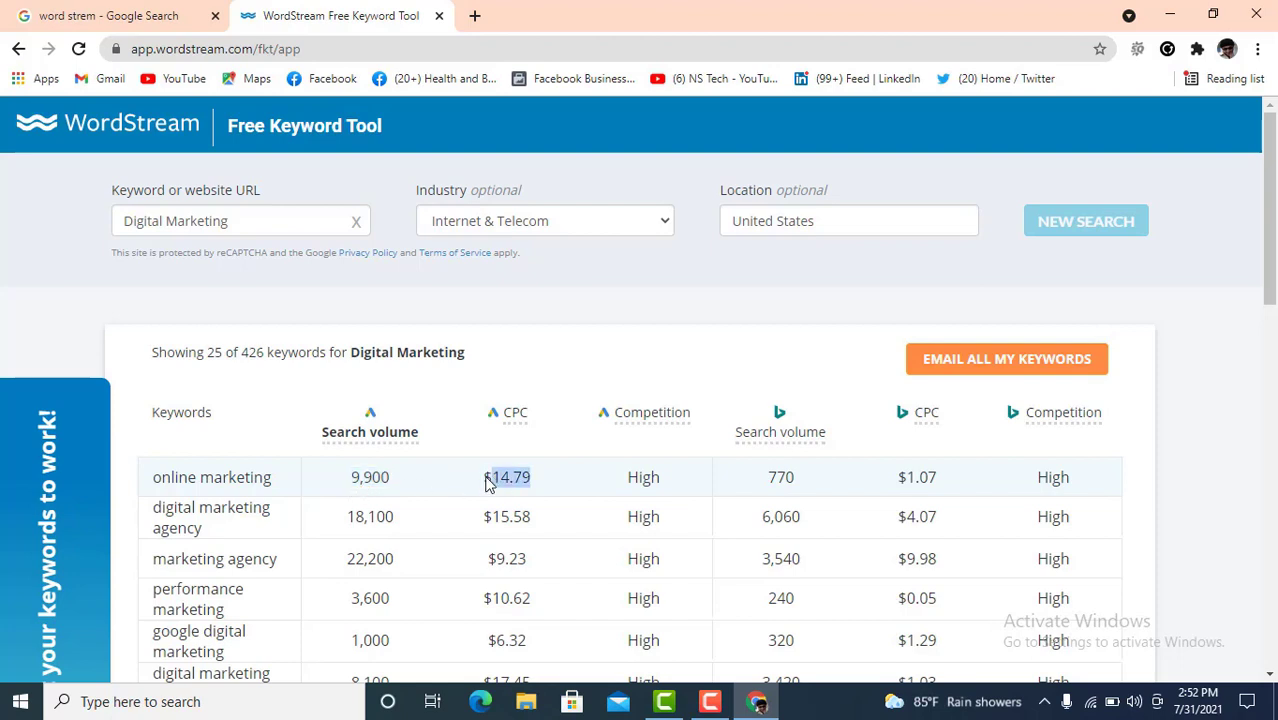
left_click(660, 484)
left_click_drag(660, 484, 639, 486)
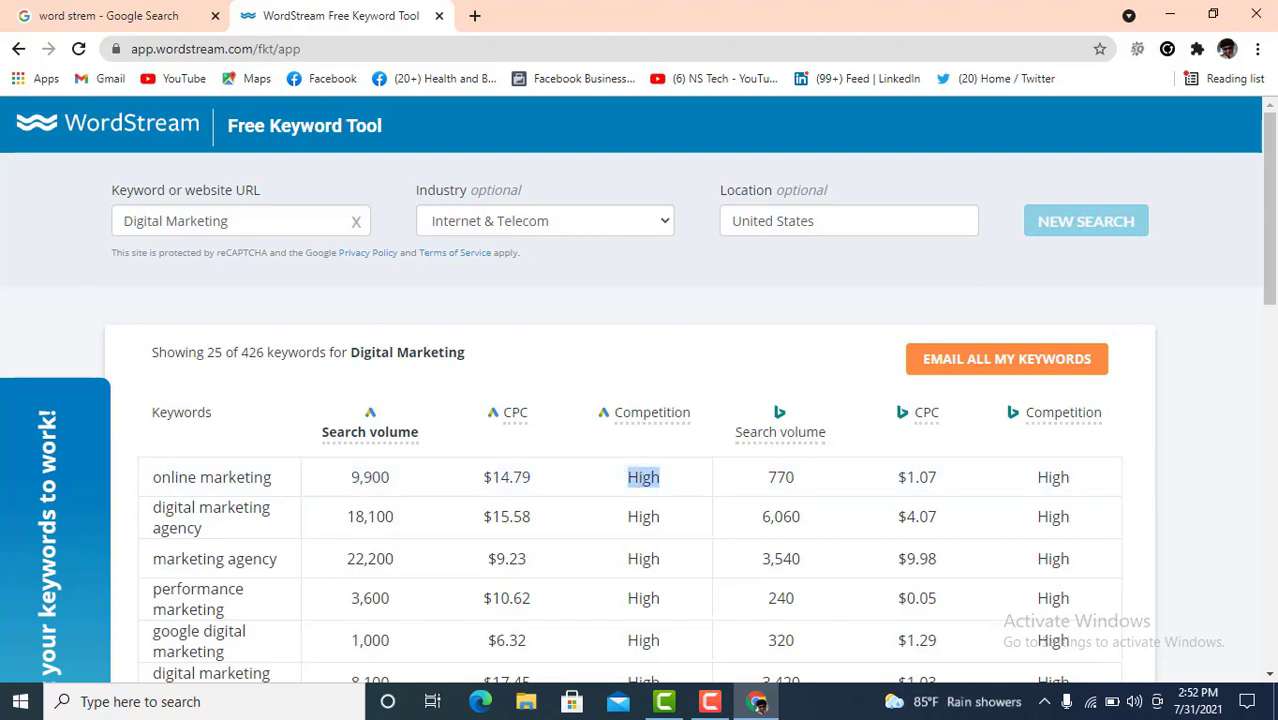
- Highlight online marketing's Bing figures: 770 volume, $1.07 CPC, High competition
scroll(830, 451, "down", 1)
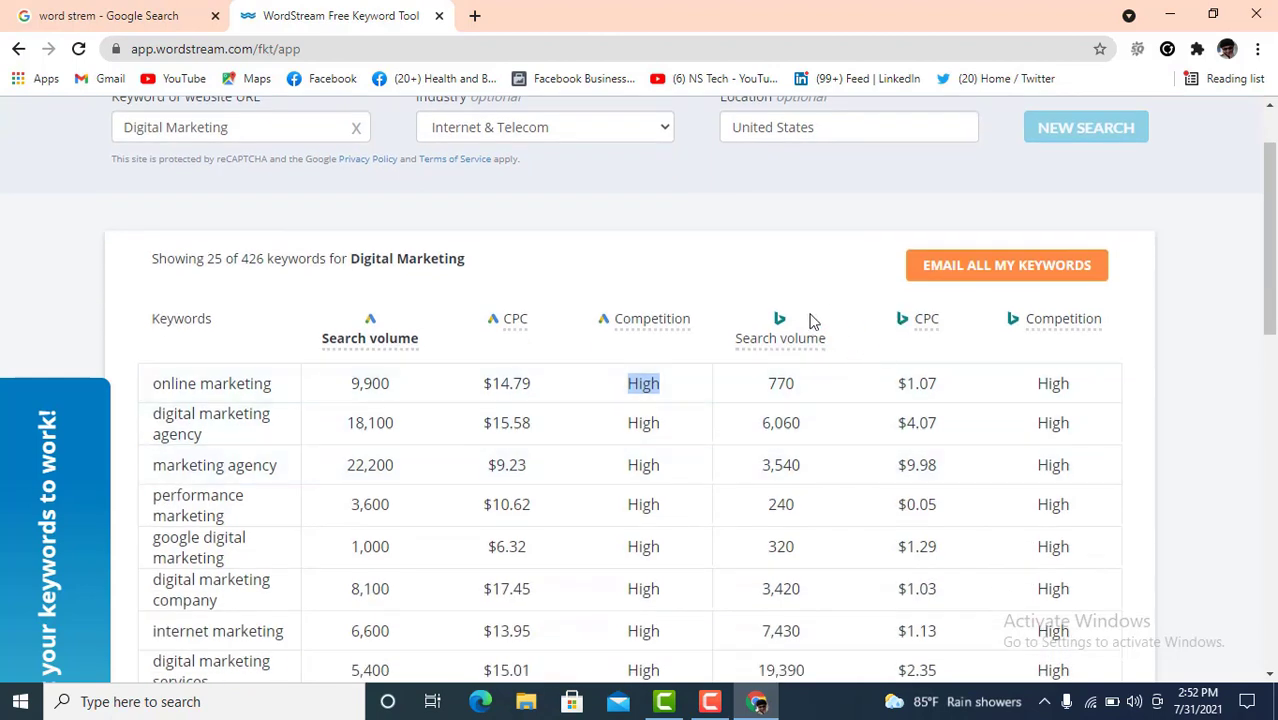
left_click_drag(804, 382, 768, 385)
left_click_drag(970, 380, 900, 381)
left_click_drag(1072, 384, 1034, 386)
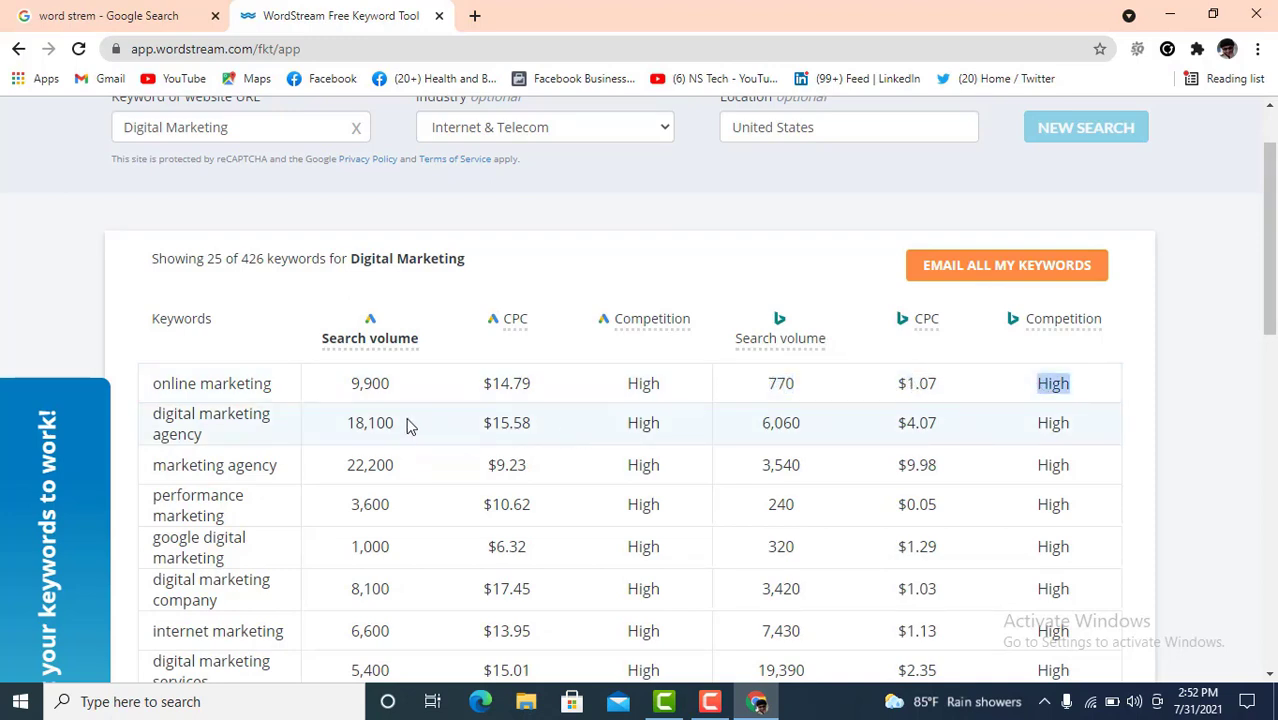
scroll(407, 426, "up", 1)
scroll(447, 454, "down", 1)
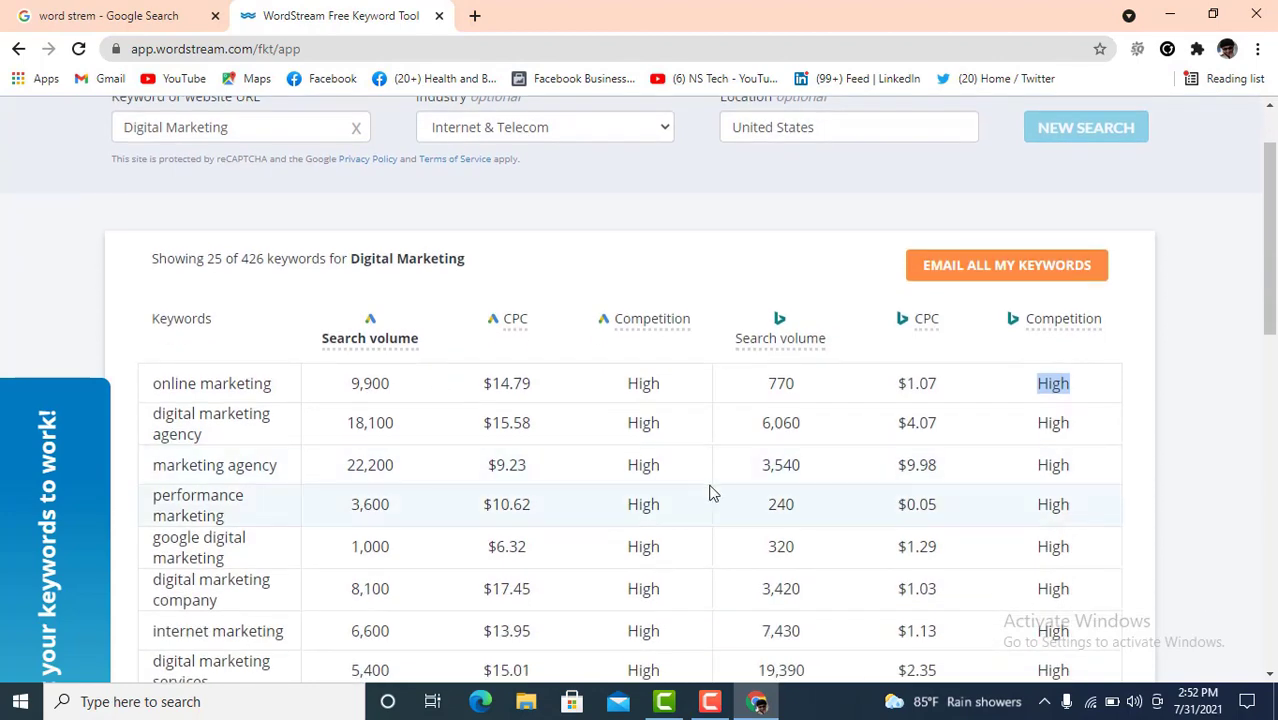
scroll(477, 450, "down", 1)
scroll(480, 455, "down", 10)
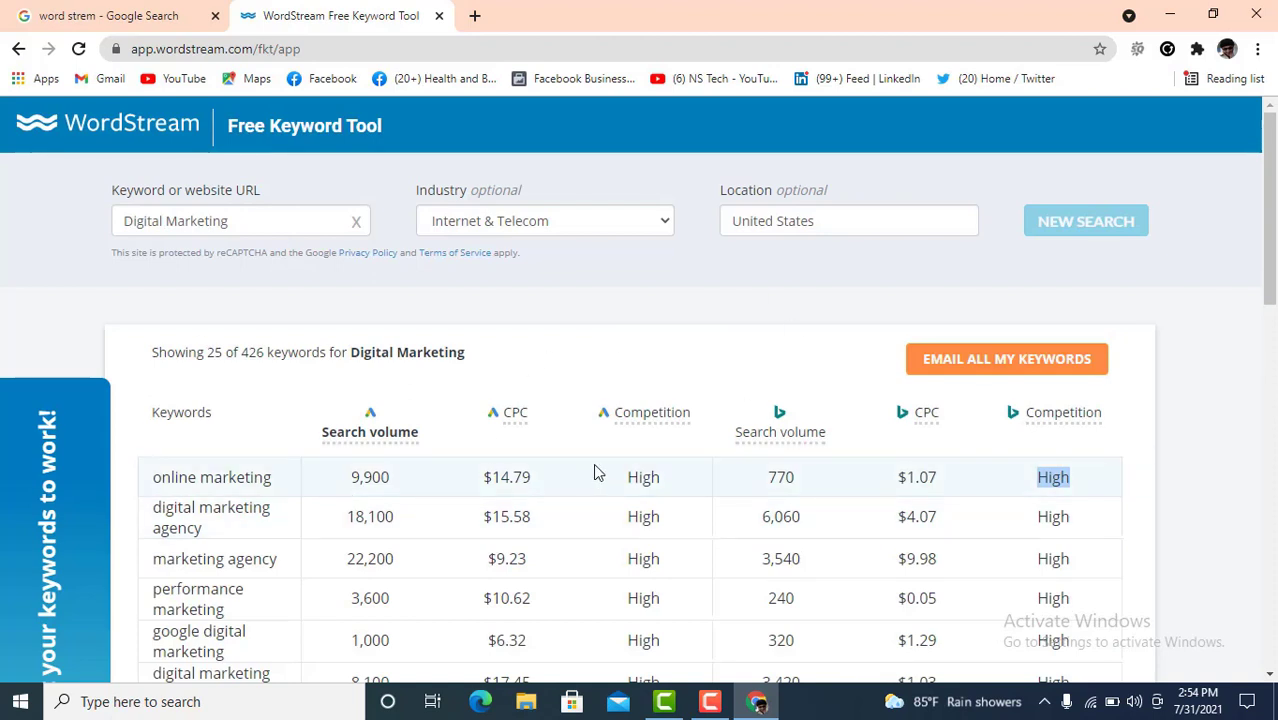
scroll(597, 473, "down", 1)
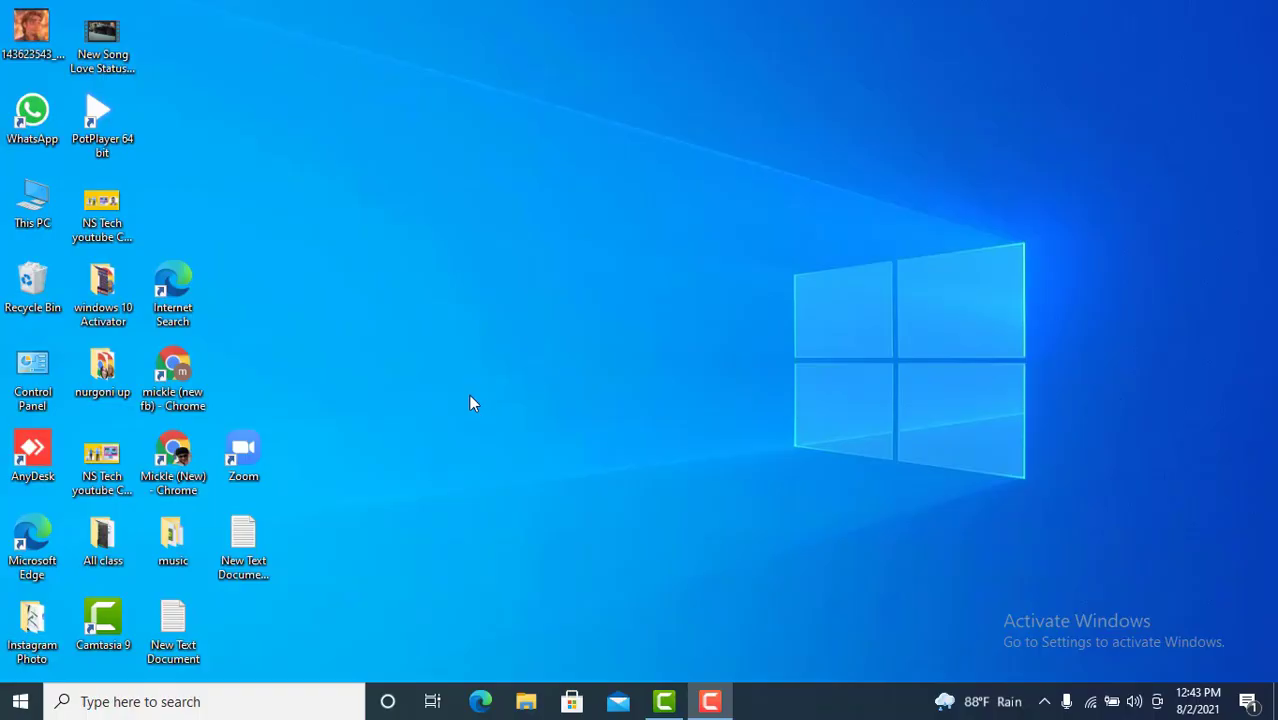
- Launch Chrome and search Google for 'ispionage'
double_click(185, 458)
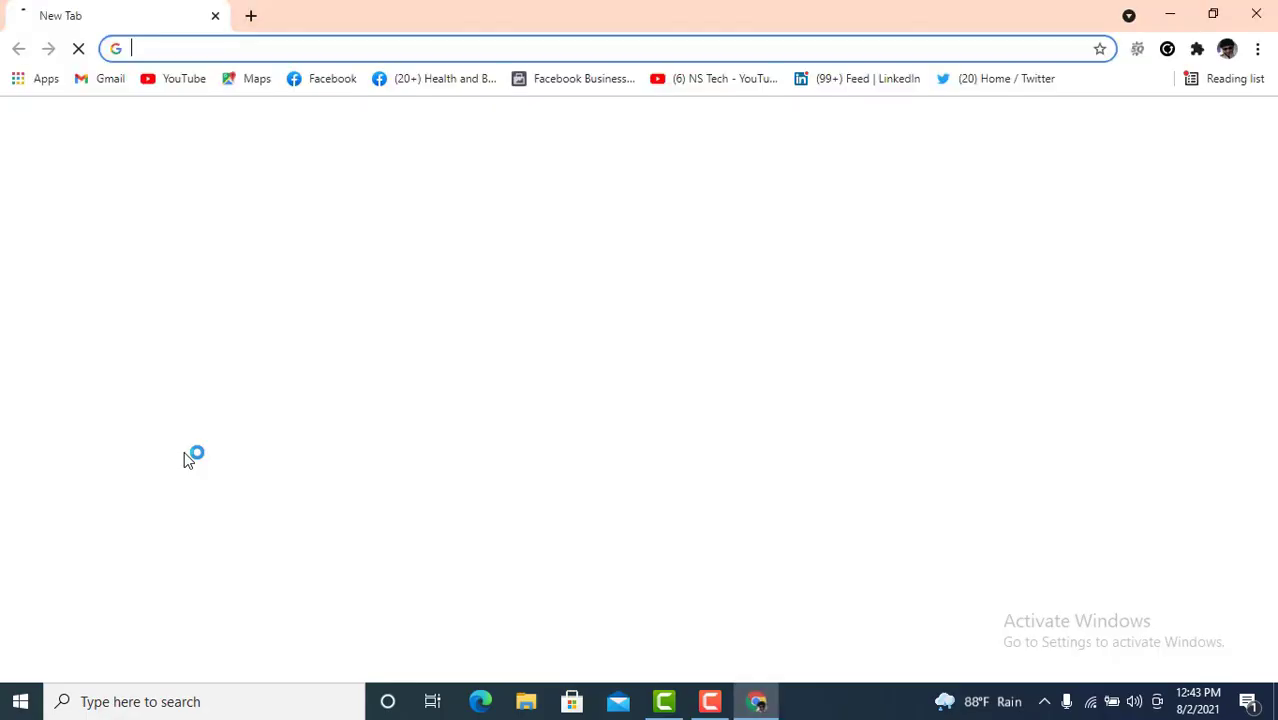
left_click(157, 49)
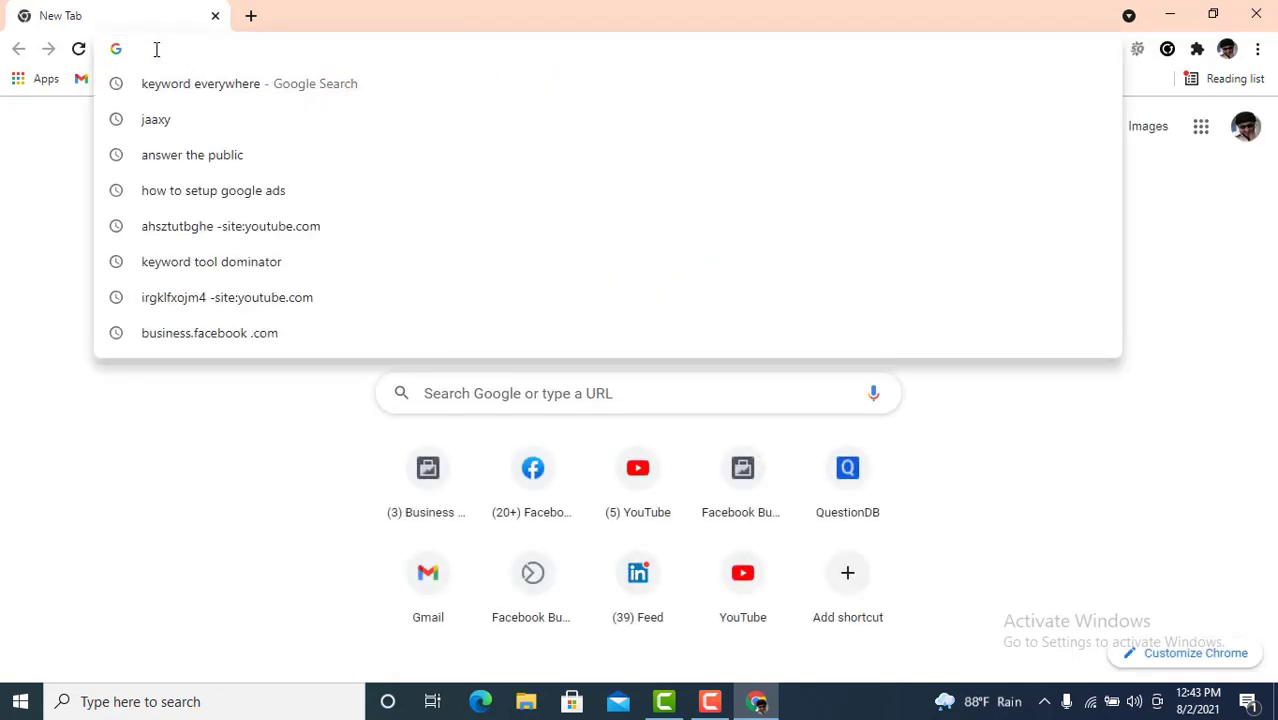
type("is")
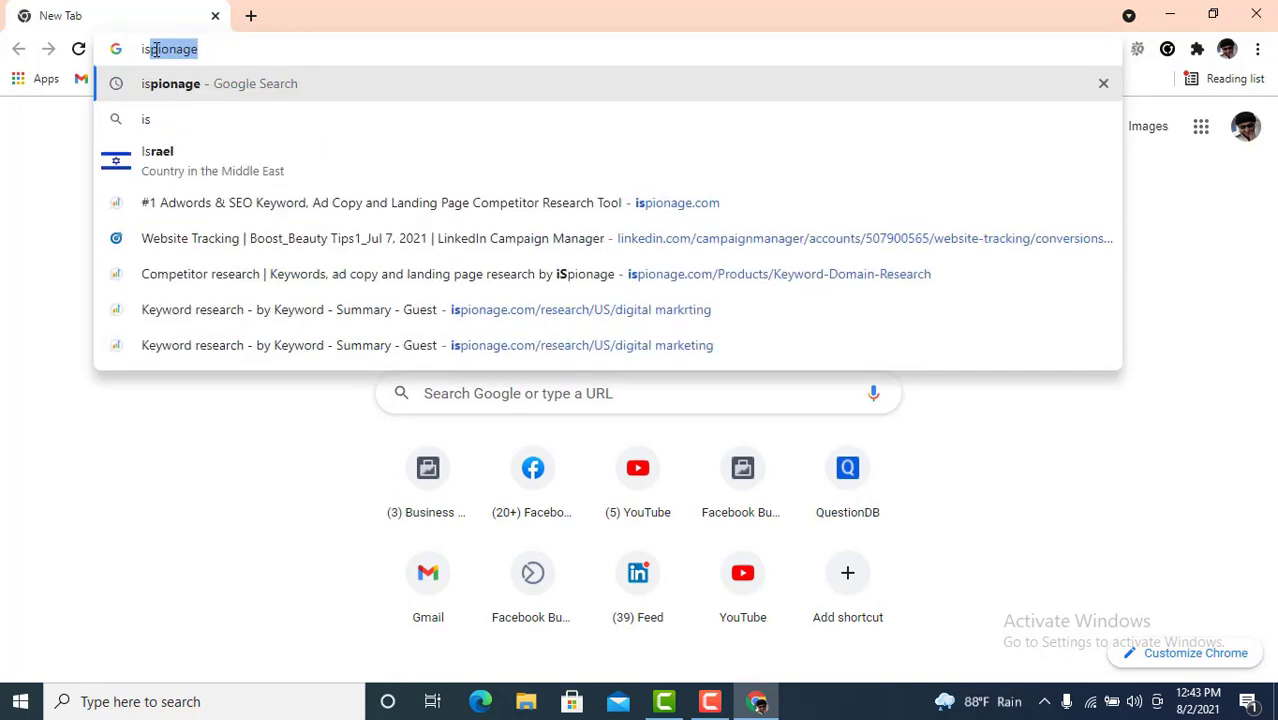
type("pion")
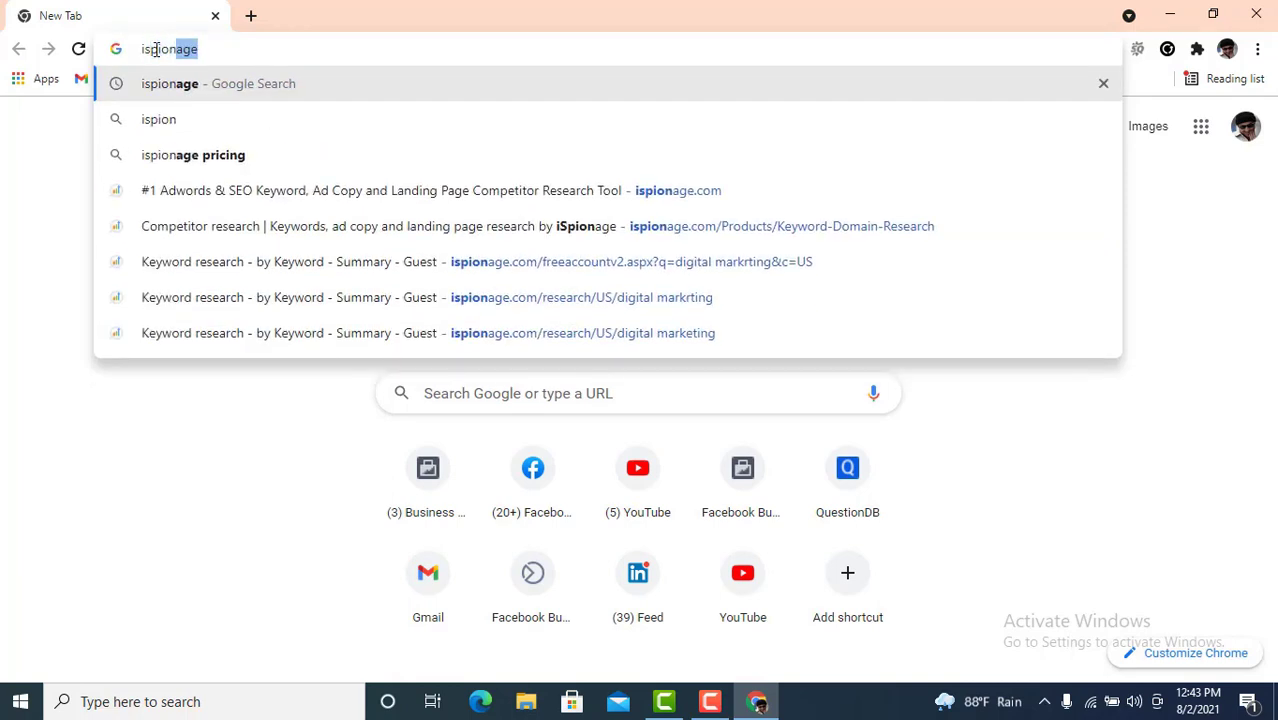
key("Return")
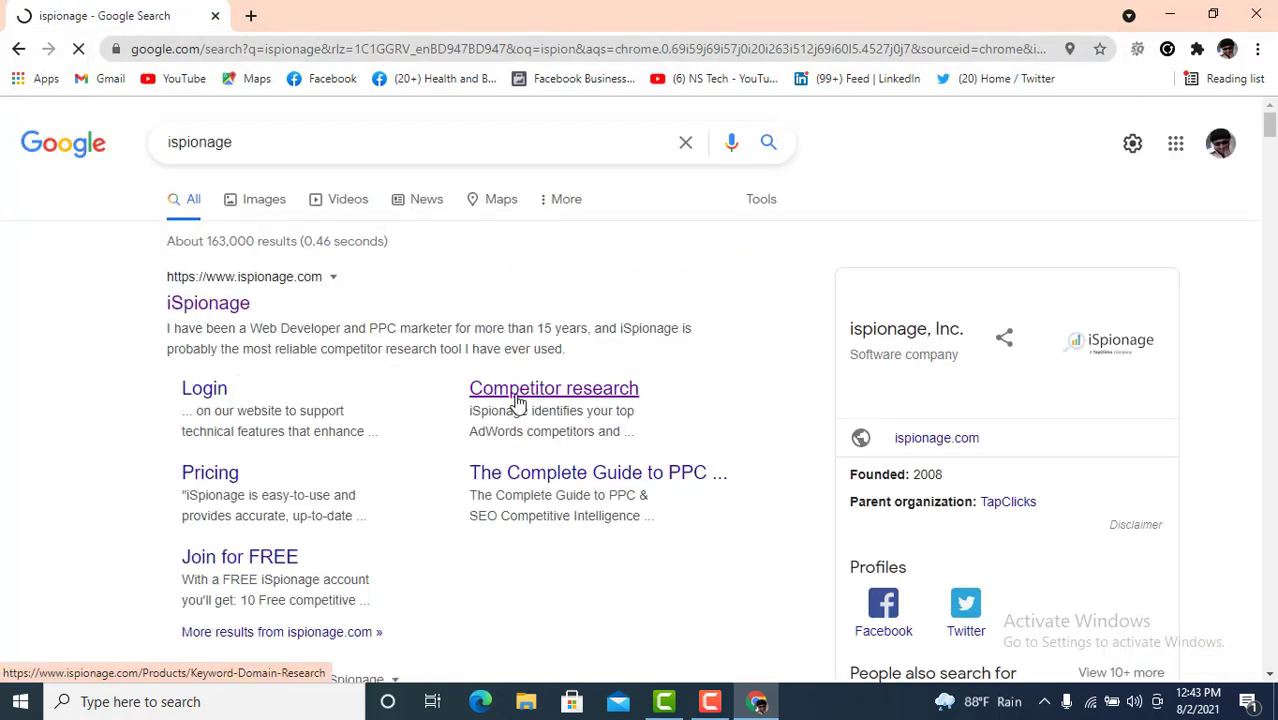
- Open the iSpionage search result in a new tab and switch to it
right_click(218, 336)
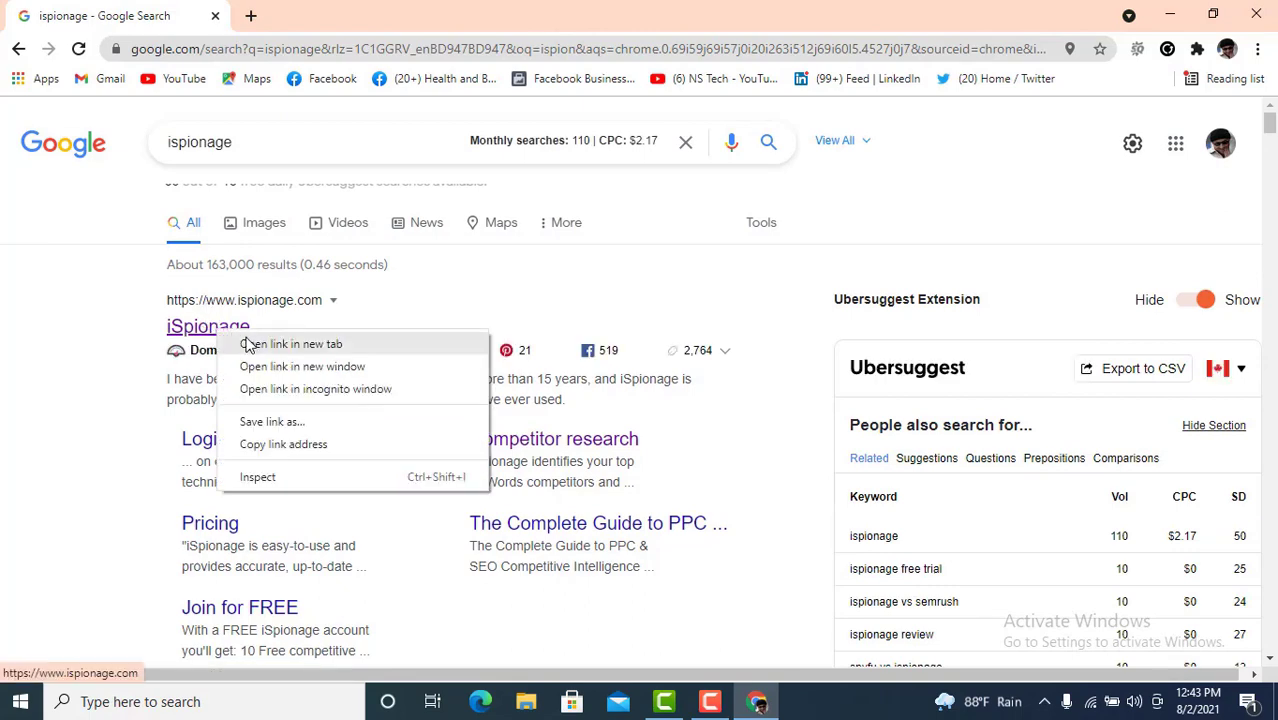
left_click(252, 343)
left_click(307, 18)
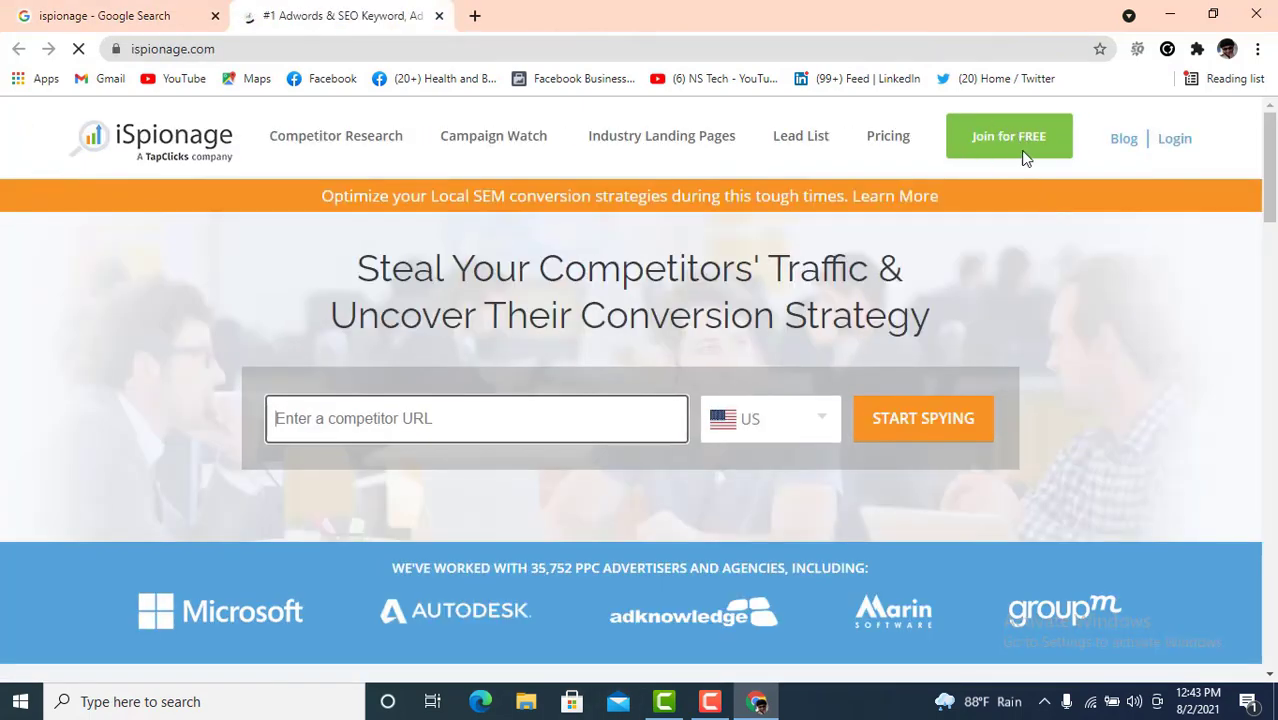
- On the free account signup form, enter the first and last name
left_click(1010, 137)
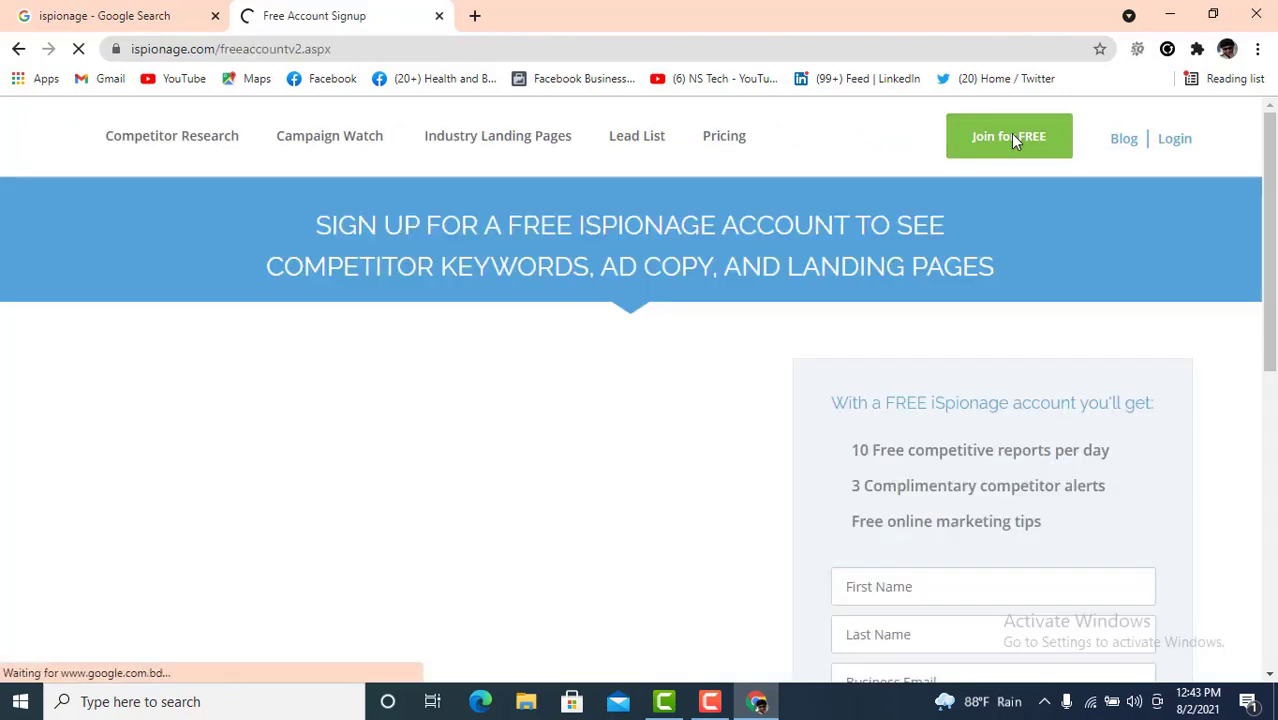
scroll(884, 375, "down", 2)
left_click(891, 399)
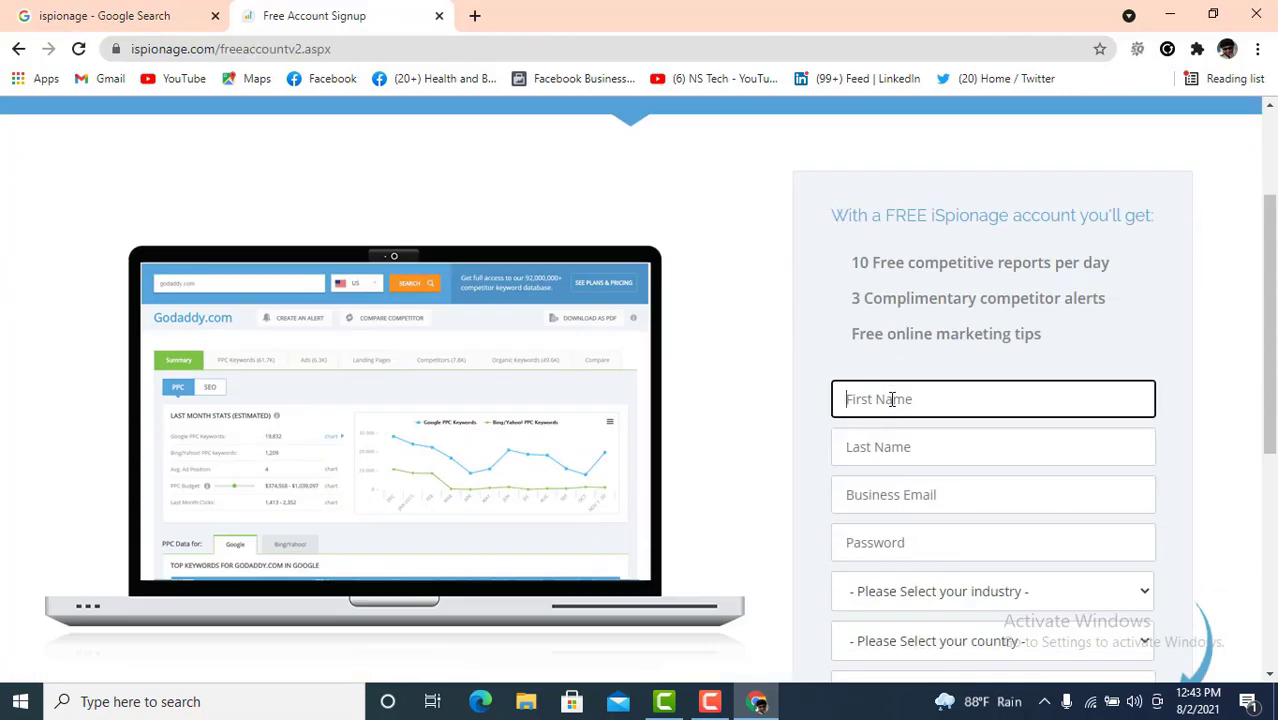
scroll(1030, 457, "down", 1)
left_click(943, 354)
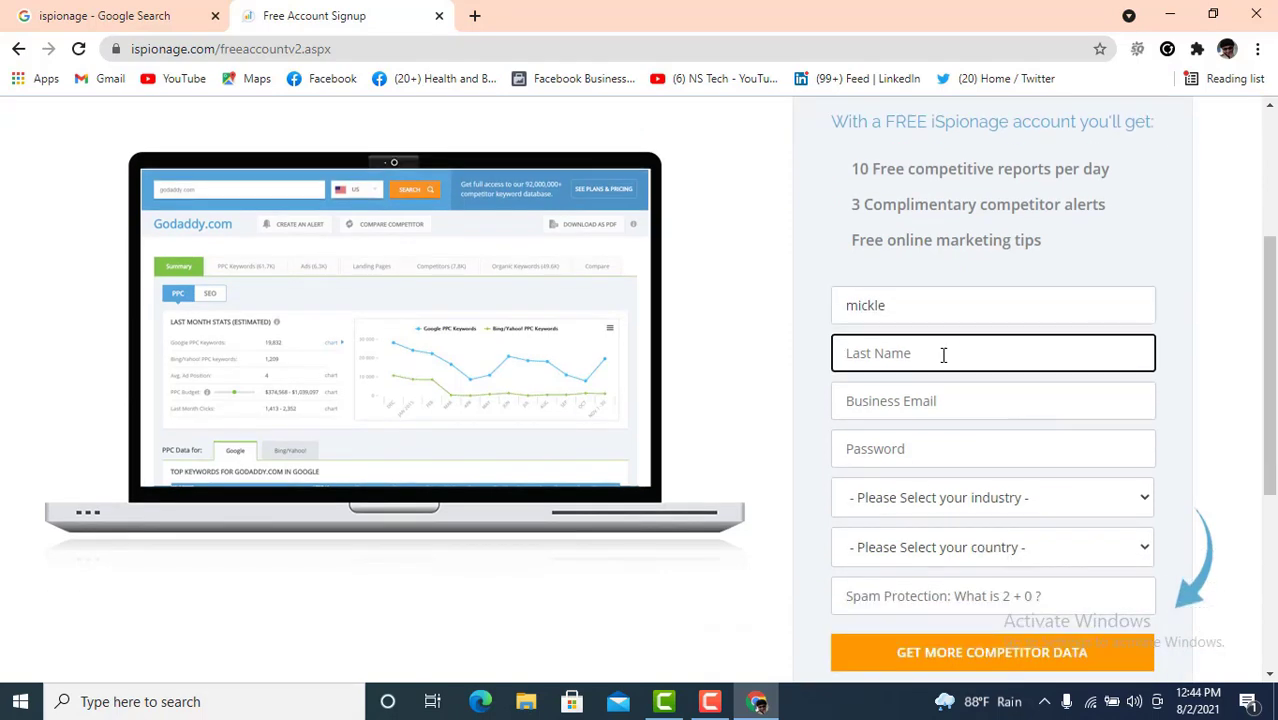
left_click(897, 407)
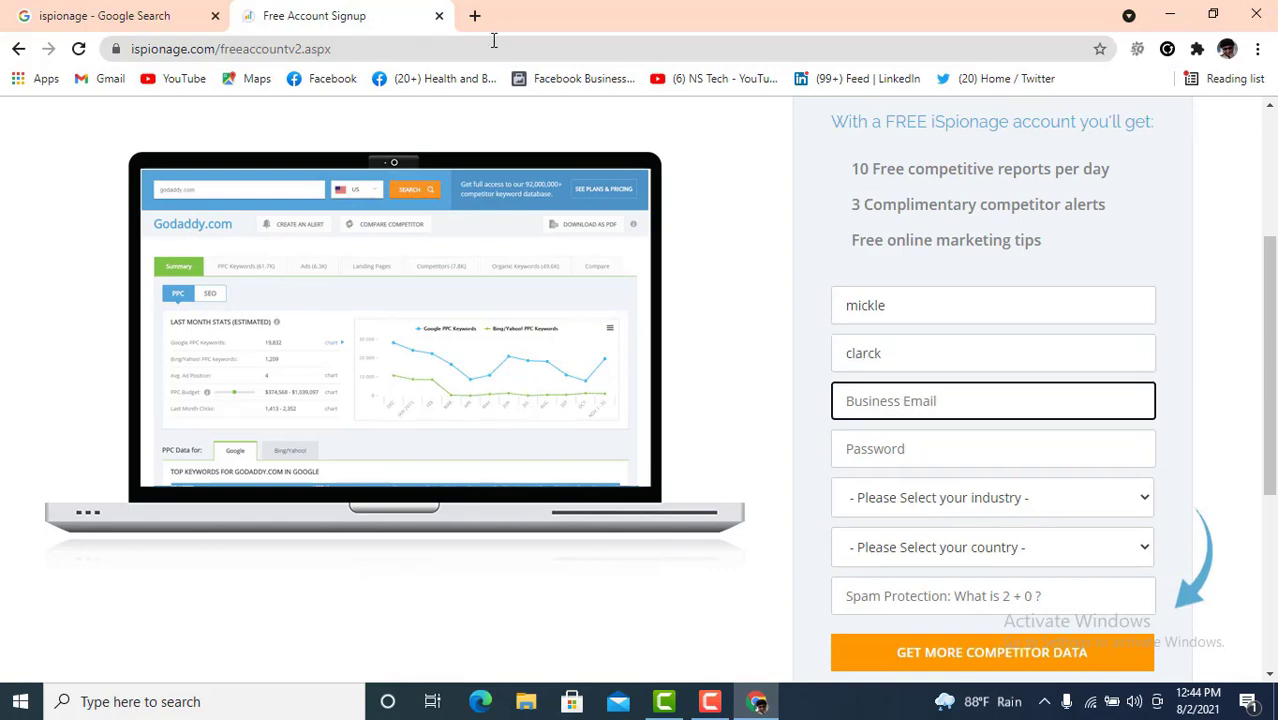
- Copy the signed-in Google account e-mail and paste it into the business e-mail field
left_click(477, 14)
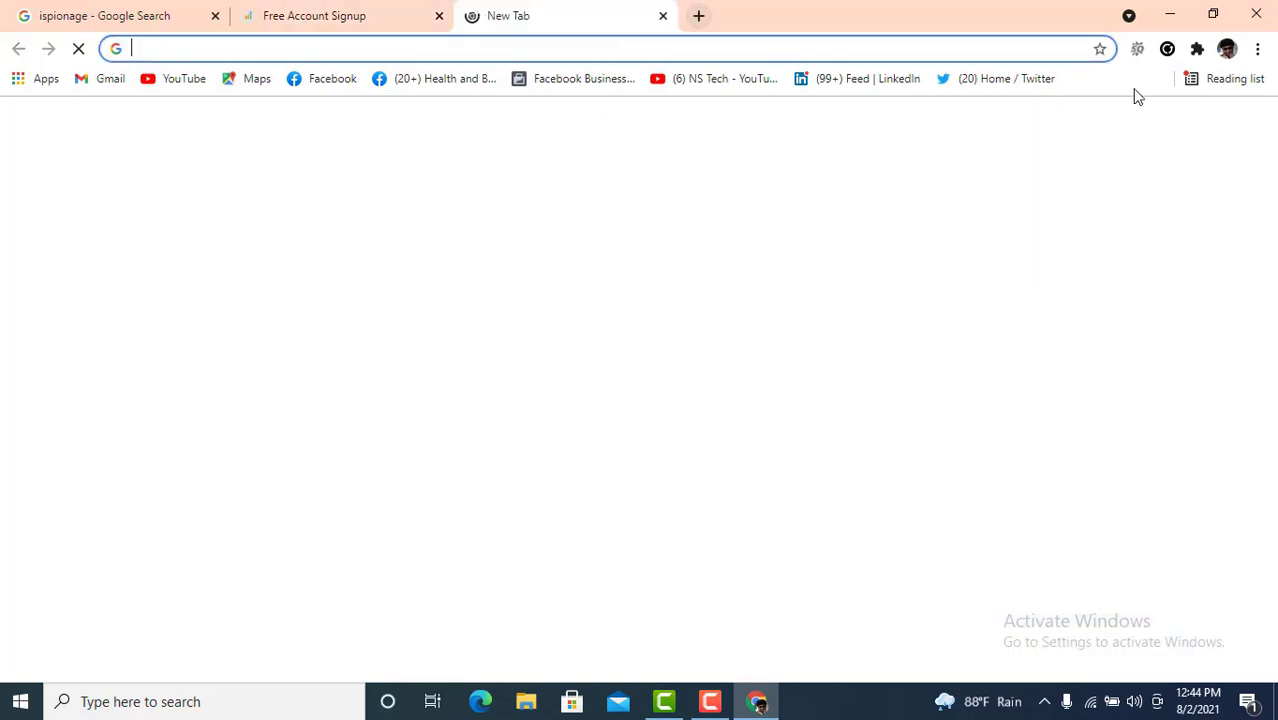
left_click(1243, 138)
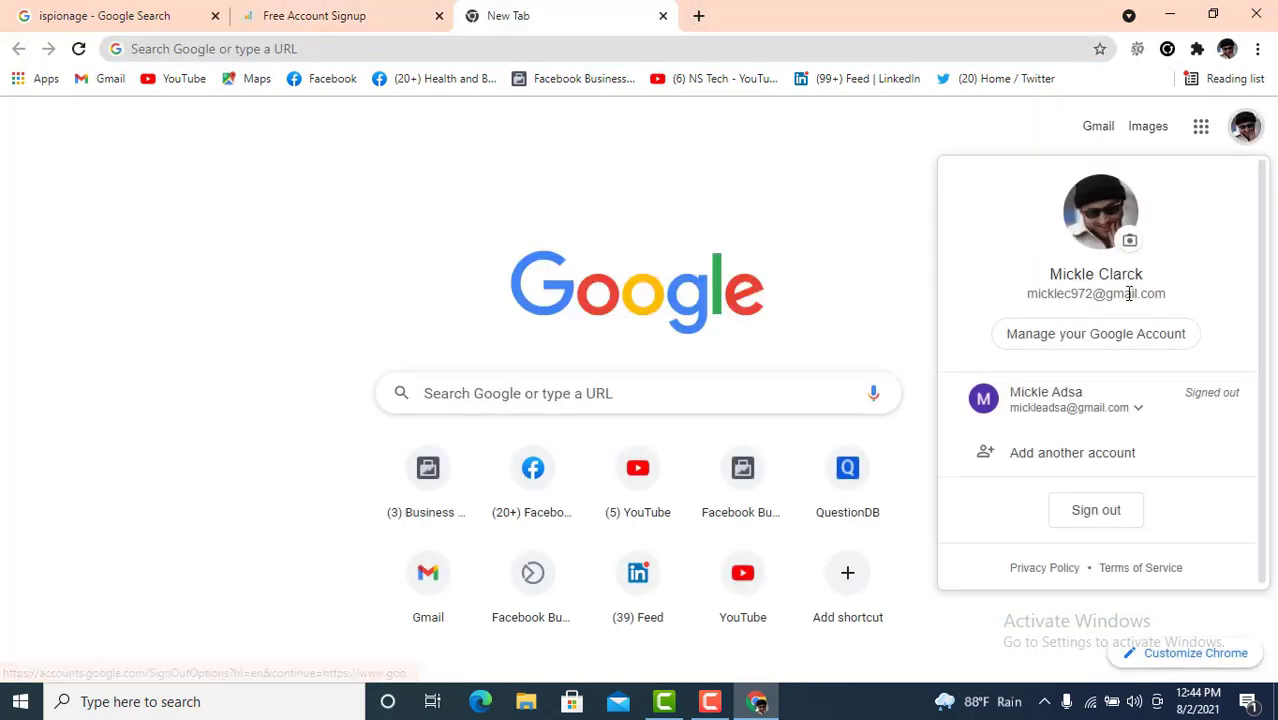
triple_click(1127, 292)
right_click(1133, 300)
left_click(1133, 308)
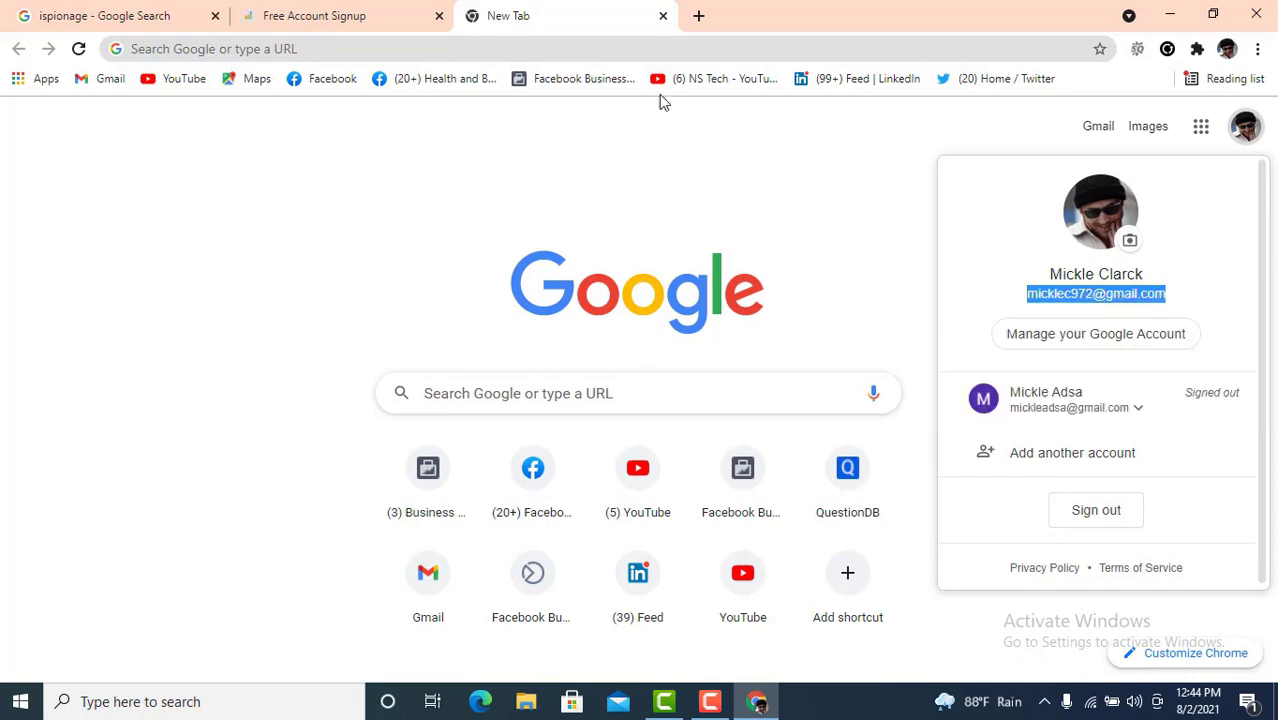
left_click(385, 12)
key("ctrl+v")
- Enter the account password, and choose industry Ad Agency and country Bangladesh
left_click(923, 451)
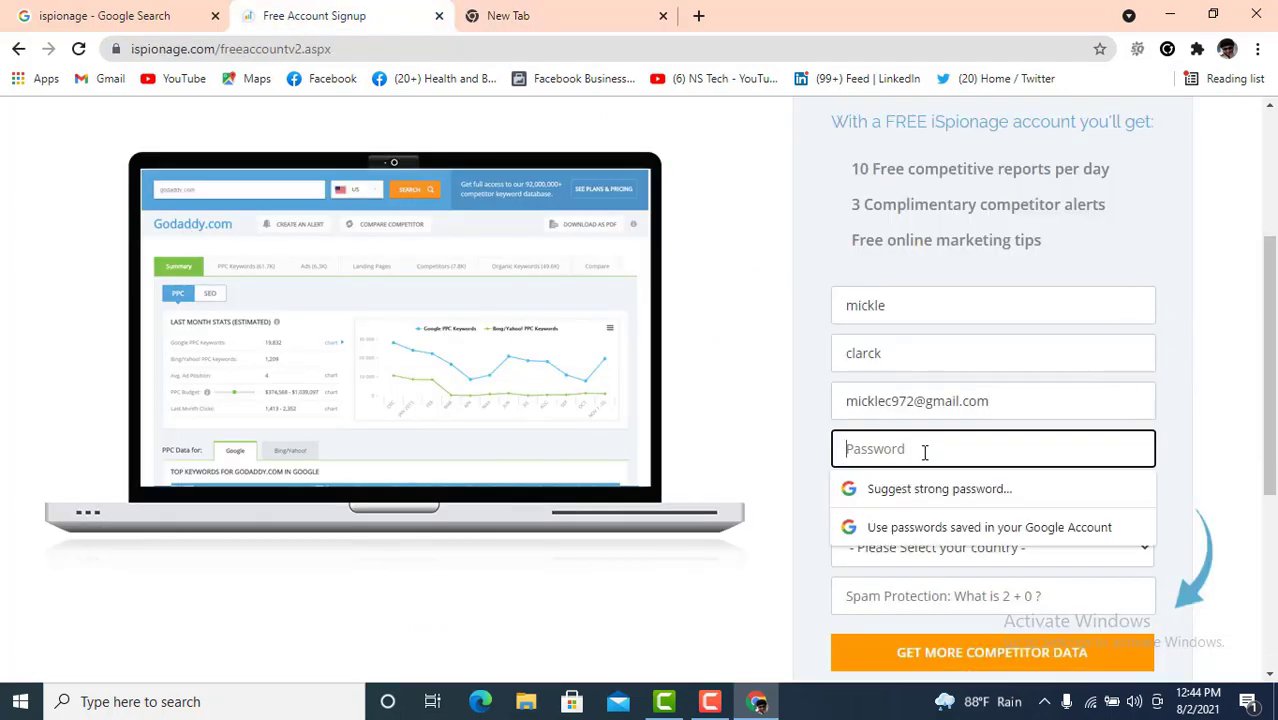
type("m")
scroll(870, 385, "down", 2)
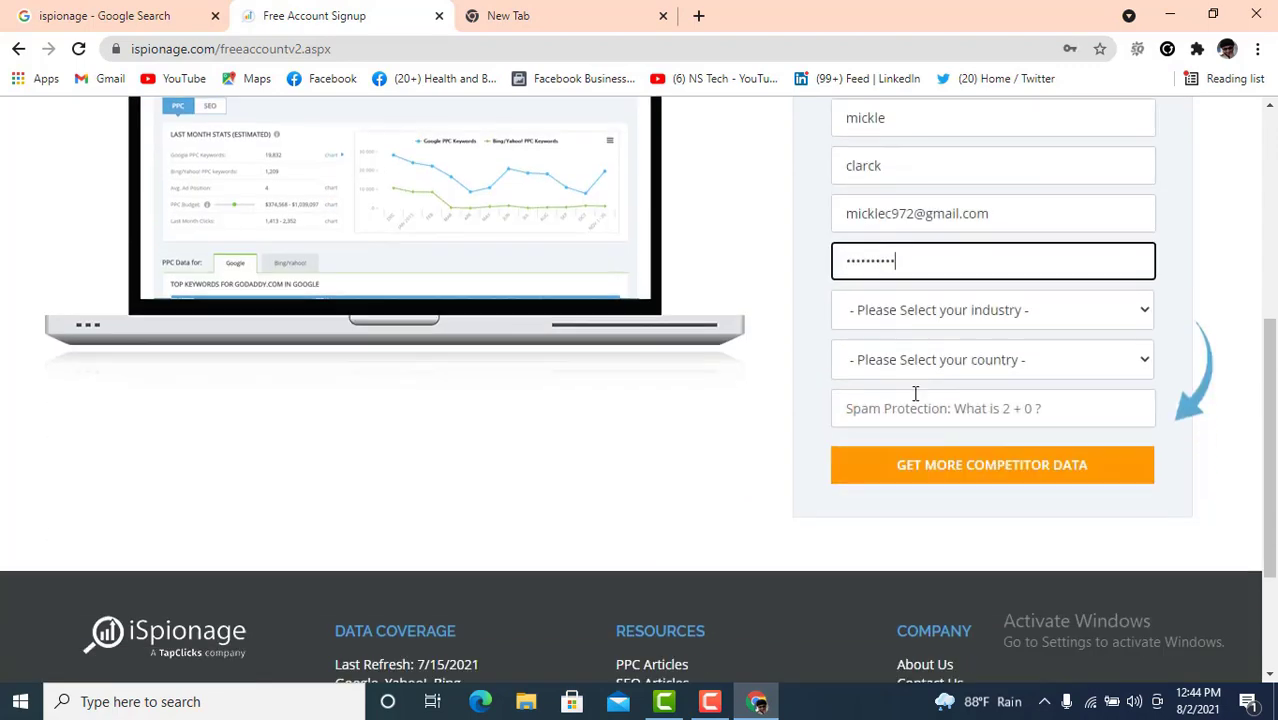
left_click(1004, 314)
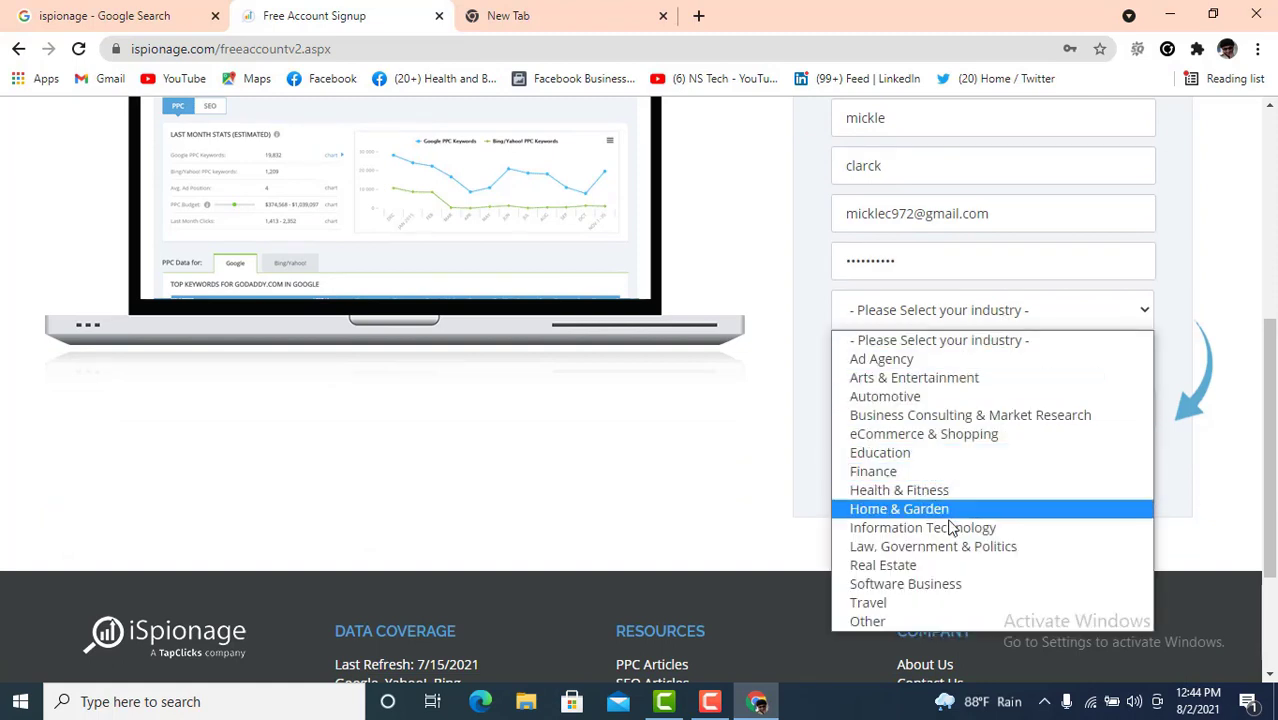
left_click(913, 359)
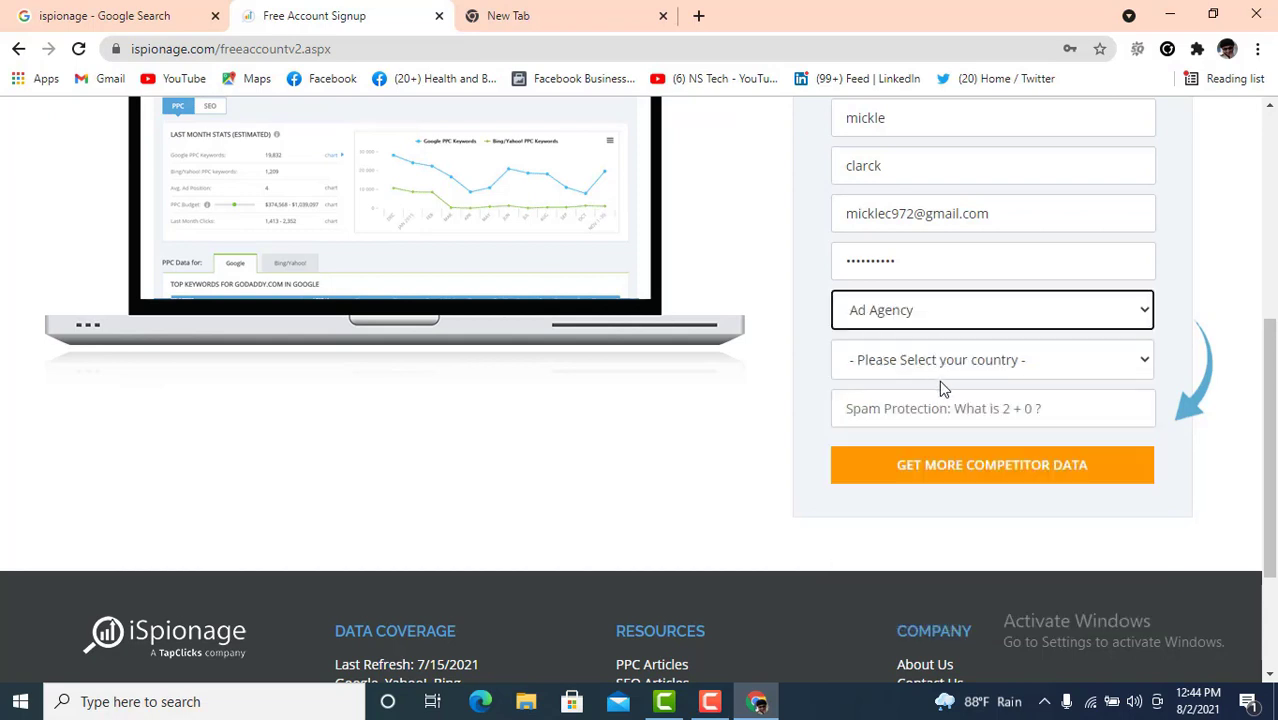
left_click(1050, 368)
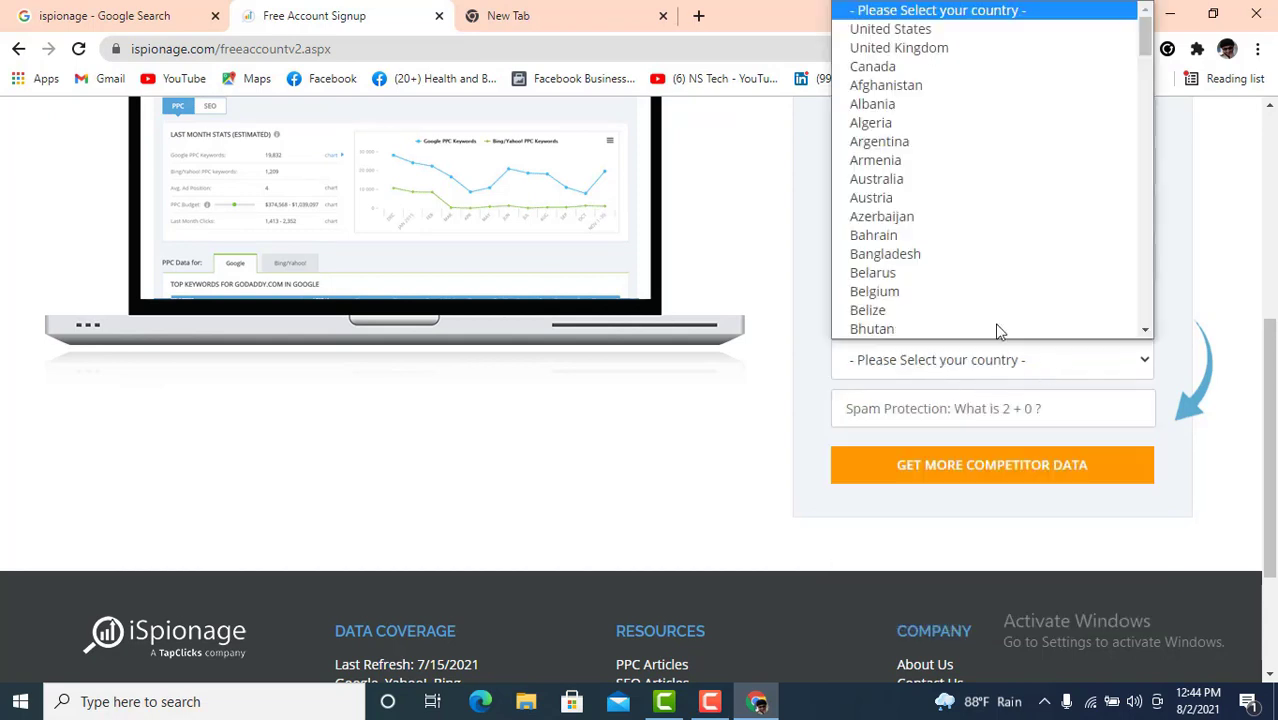
left_click(904, 253)
- Answer the spam protection question with 2 and submit the signup form
left_click(1028, 408)
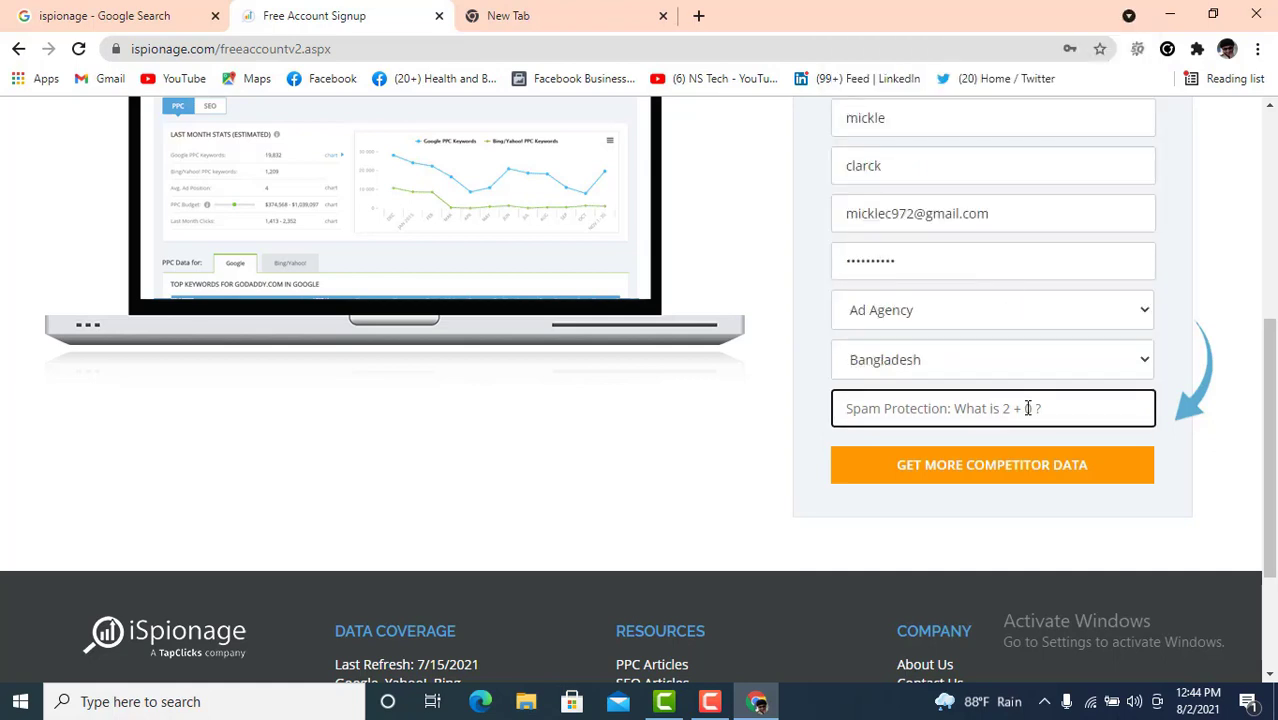
type("2")
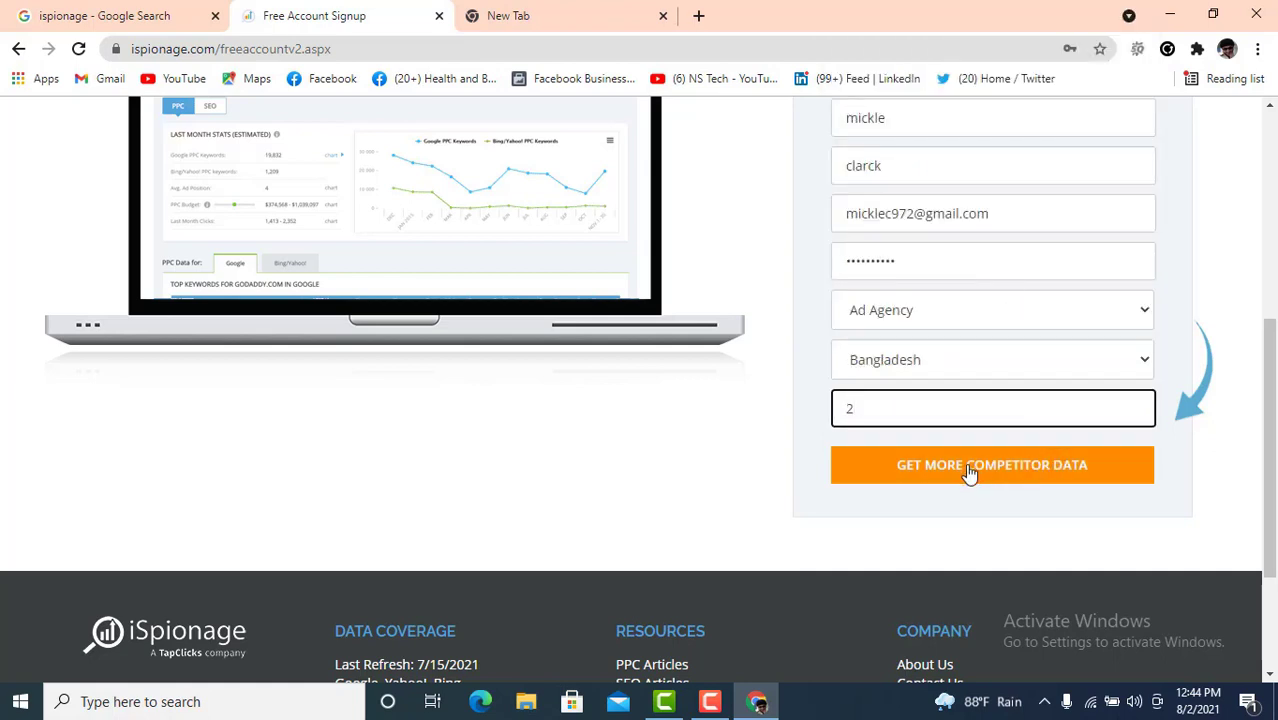
left_click(1012, 468)
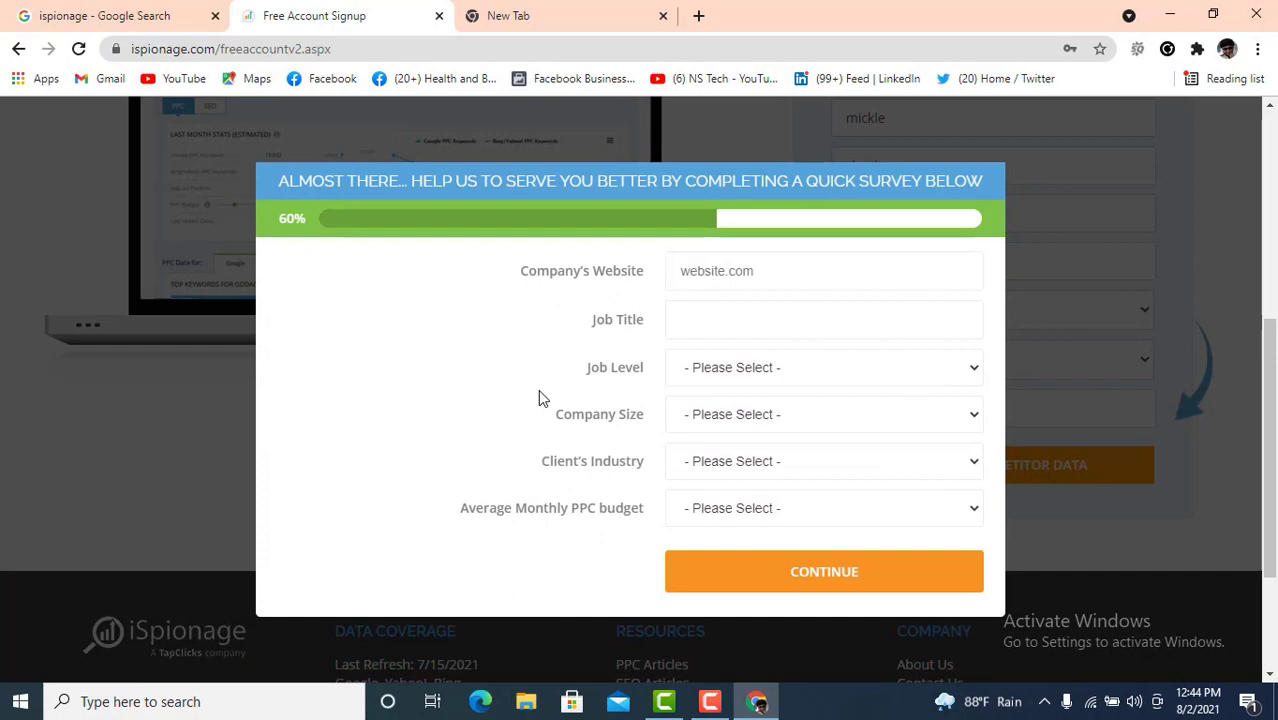
- Enter website mysite.com, job title ceo, and set the job level to Leadership
left_click(737, 272)
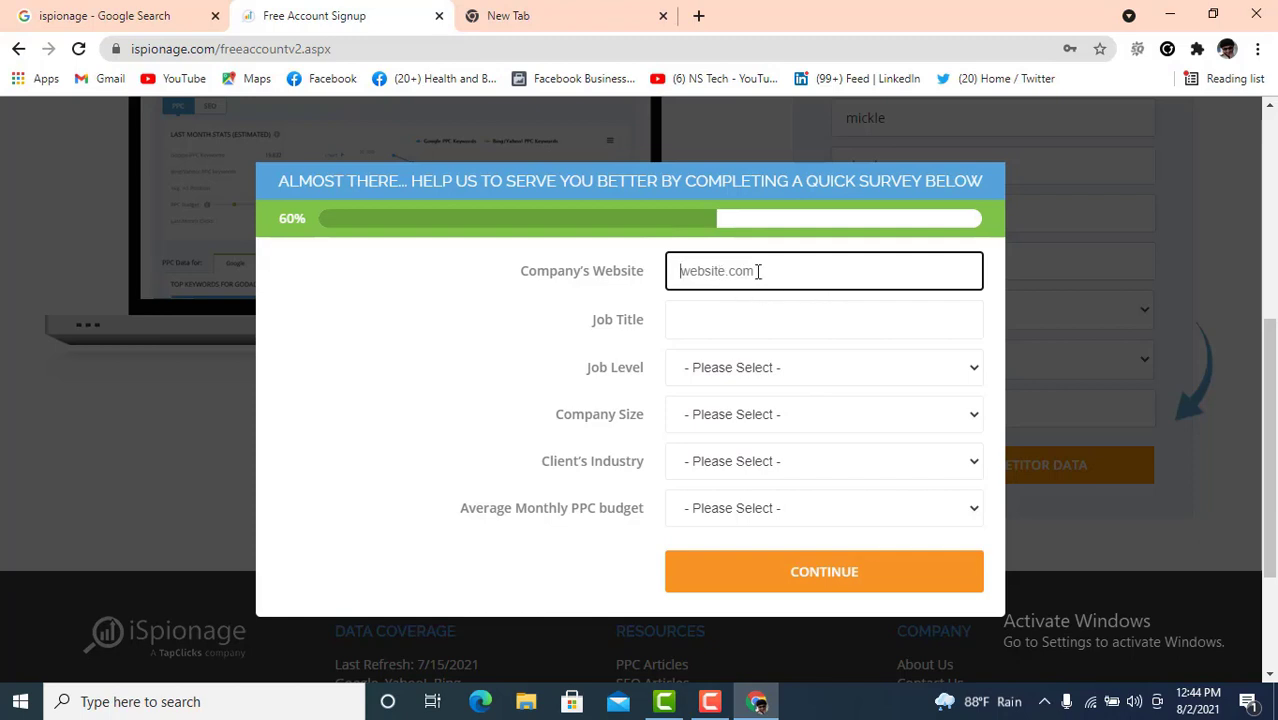
type("mysite.com")
left_click(691, 318)
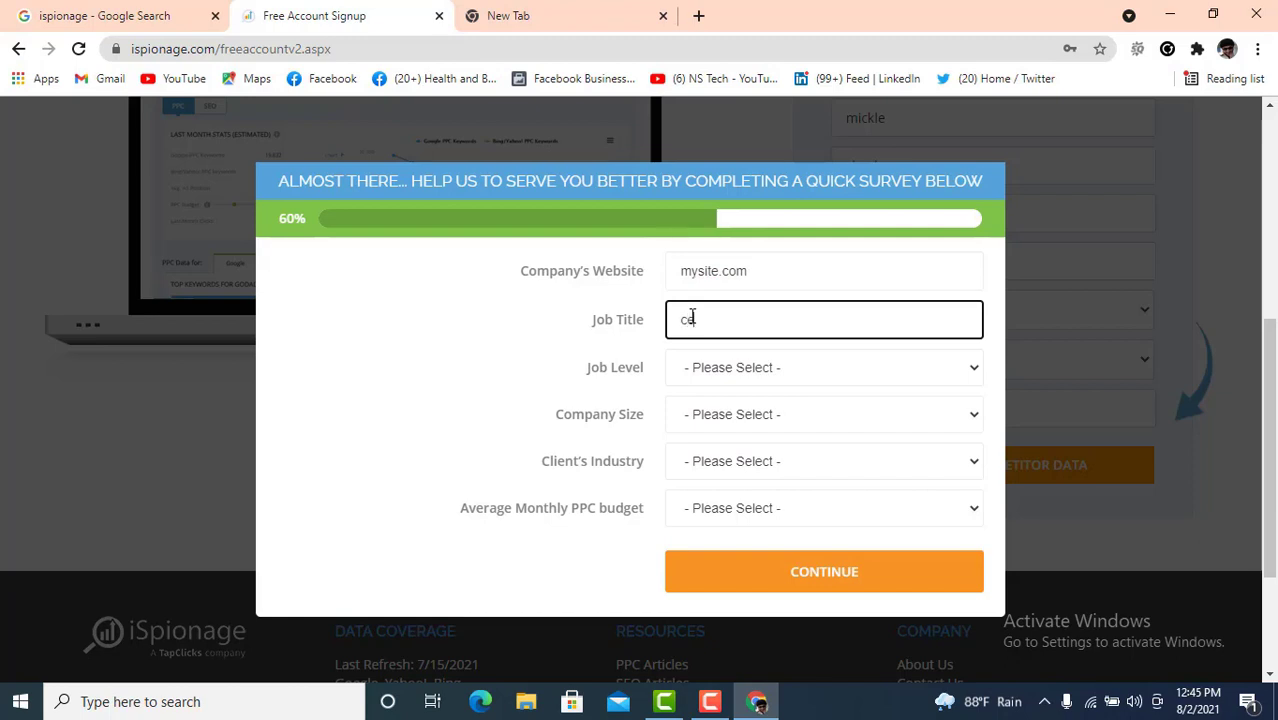
left_click(882, 376)
left_click(757, 413)
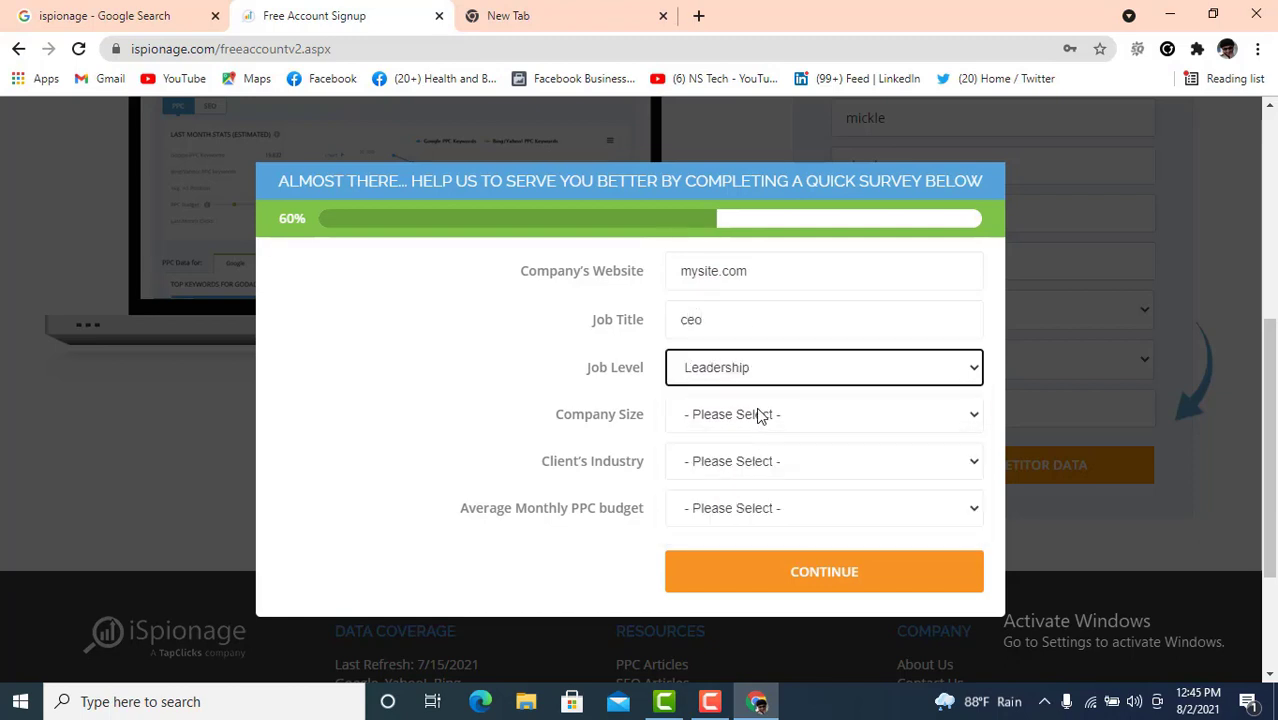
- Set company size 51 to 200, eCommerce & Shopping industry, $5,001 - $10,000 PPC budget, and continue
left_click(757, 414)
left_click(736, 540)
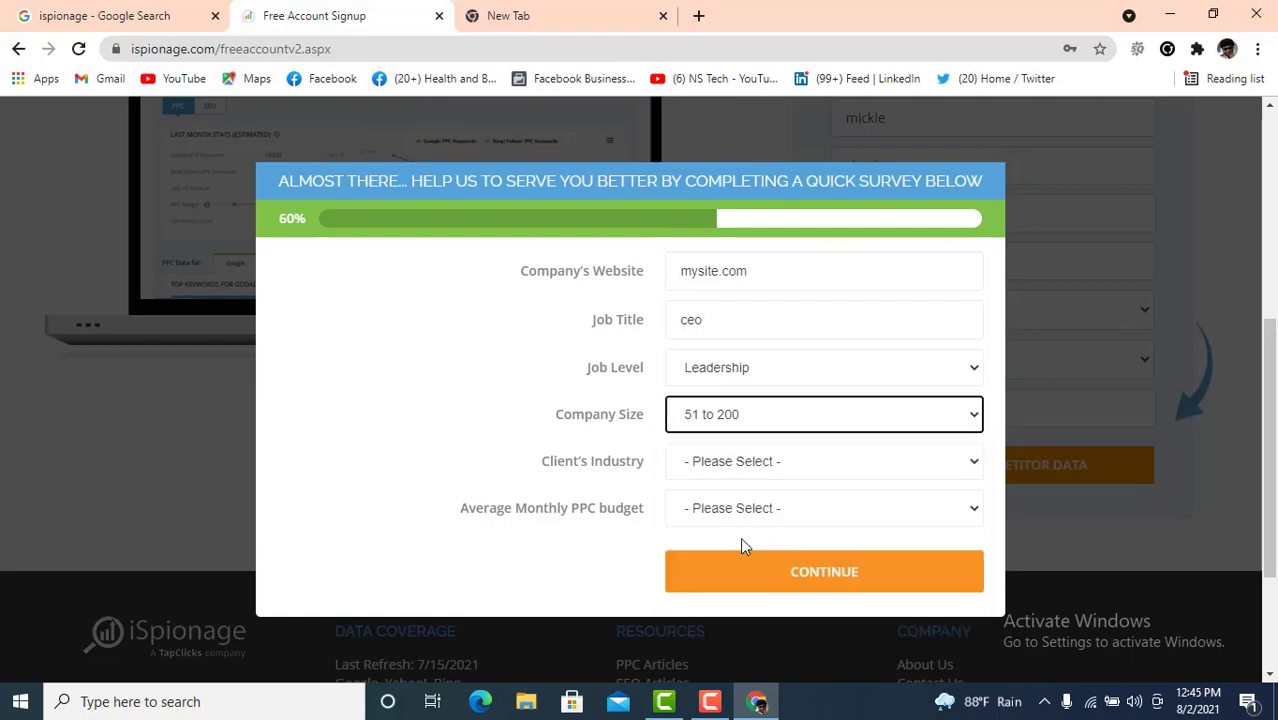
left_click(770, 465)
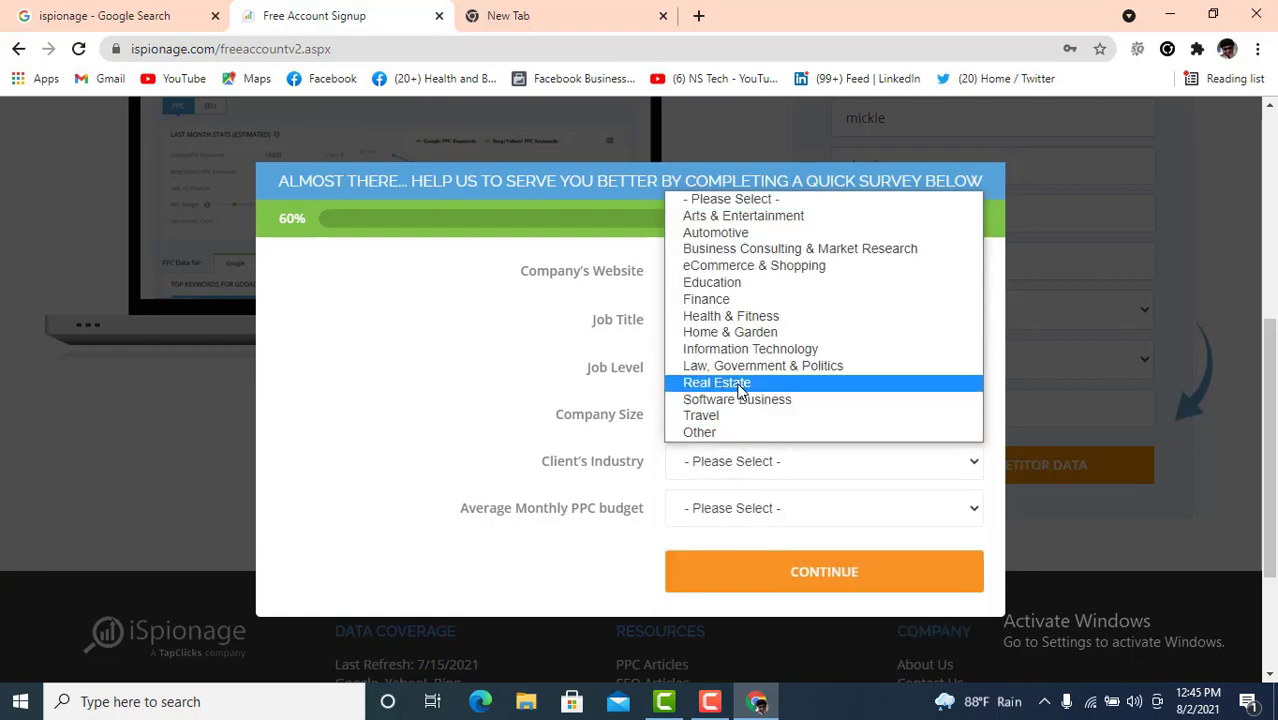
left_click(797, 267)
scroll(830, 400, "down", 2)
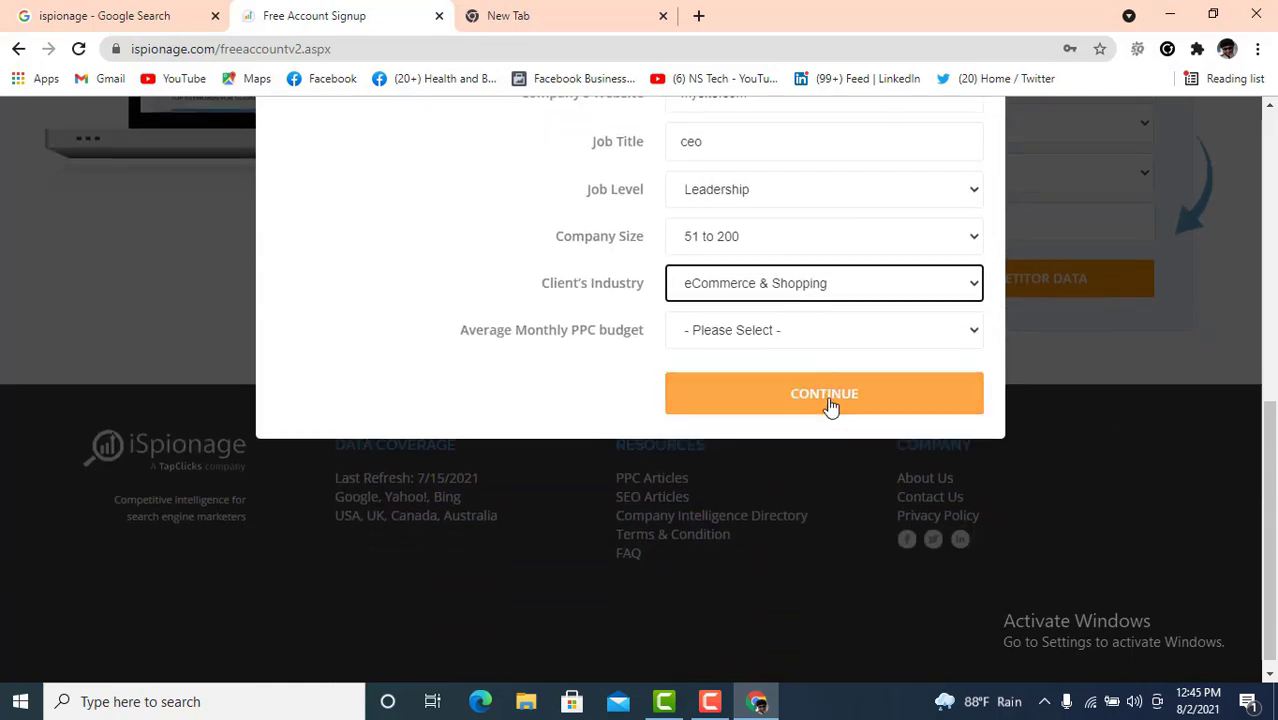
left_click(800, 510)
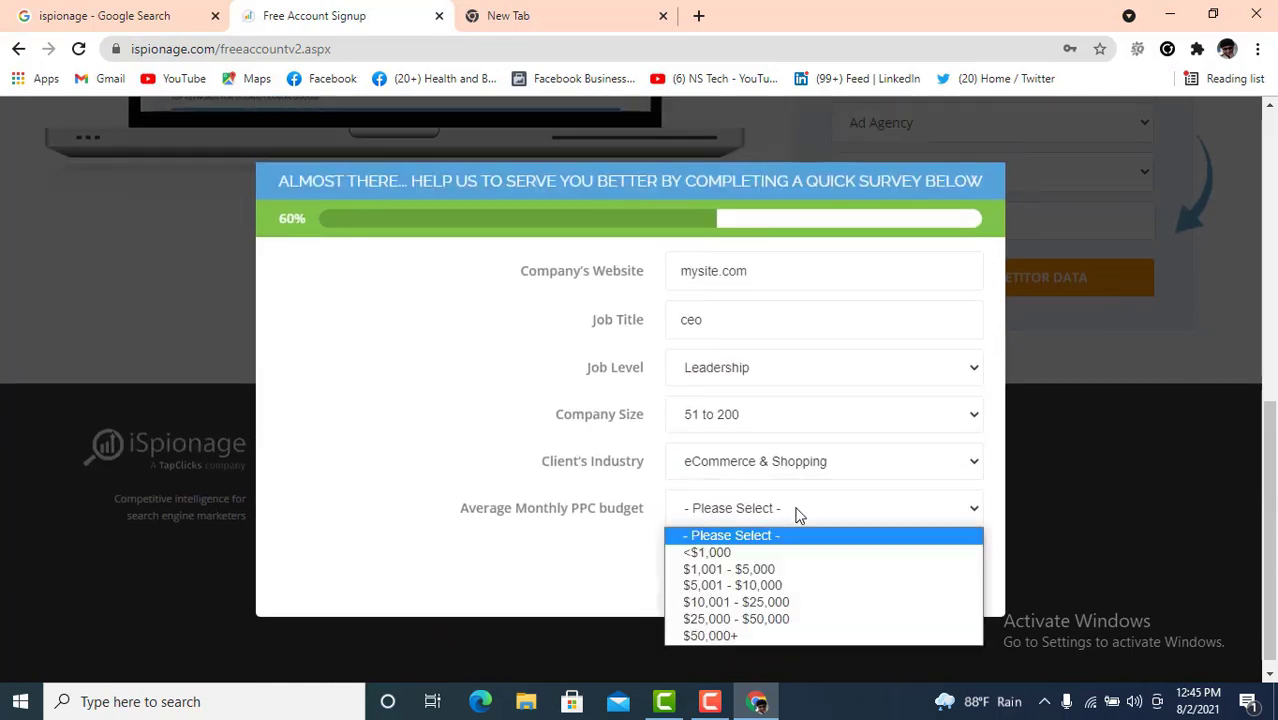
left_click(795, 585)
left_click(800, 578)
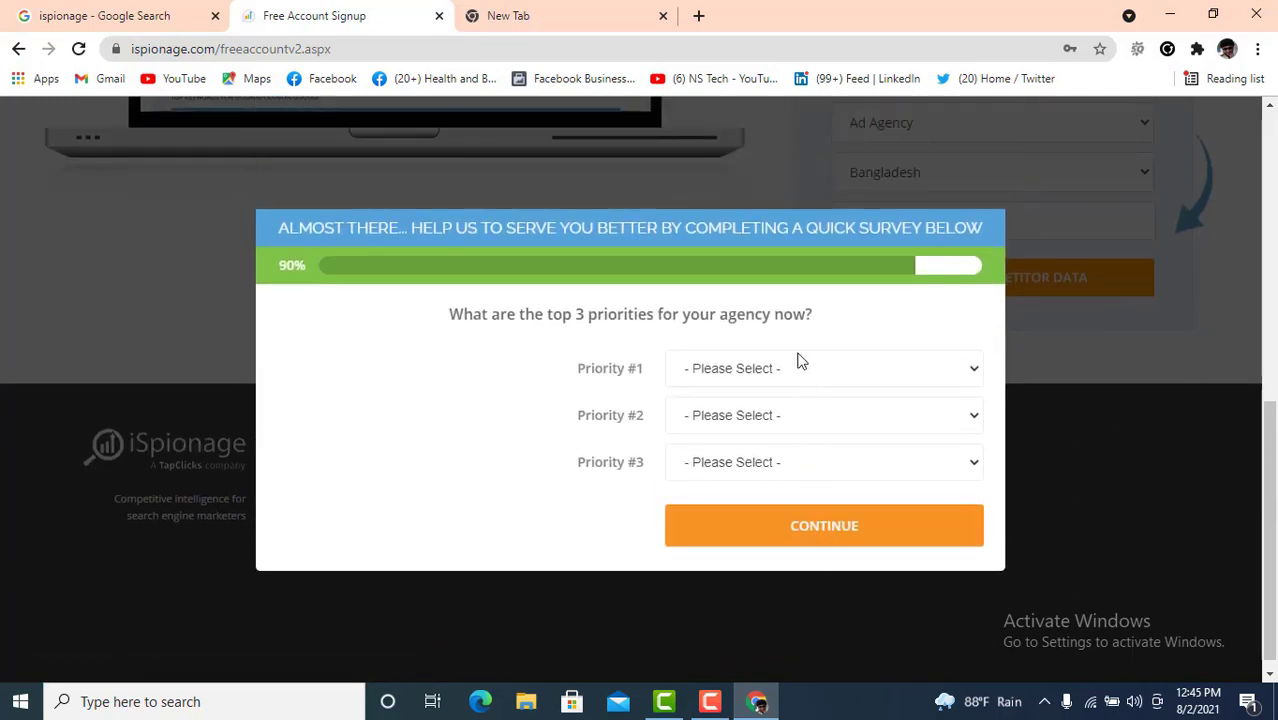
- Set all three priorities to Get new clients and submit the survey
left_click(812, 374)
left_click(768, 414)
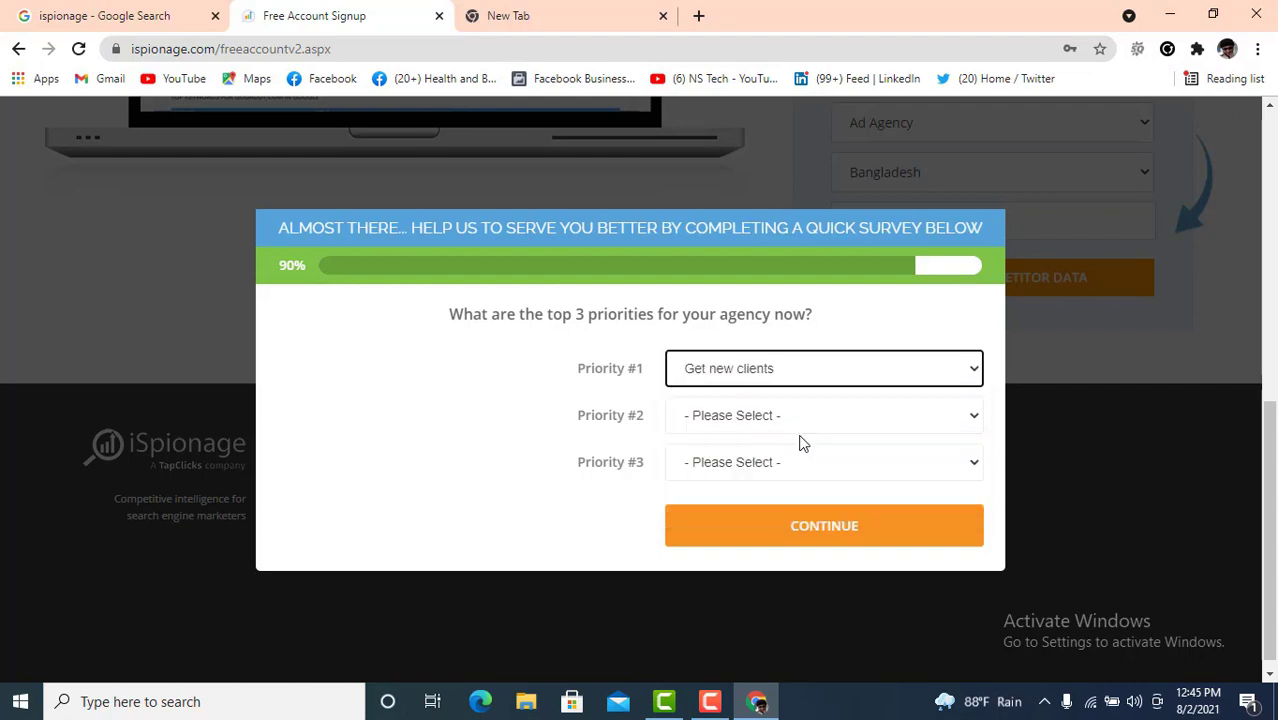
left_click(806, 418)
left_click(766, 459)
left_click(794, 472)
left_click(752, 507)
left_click(830, 530)
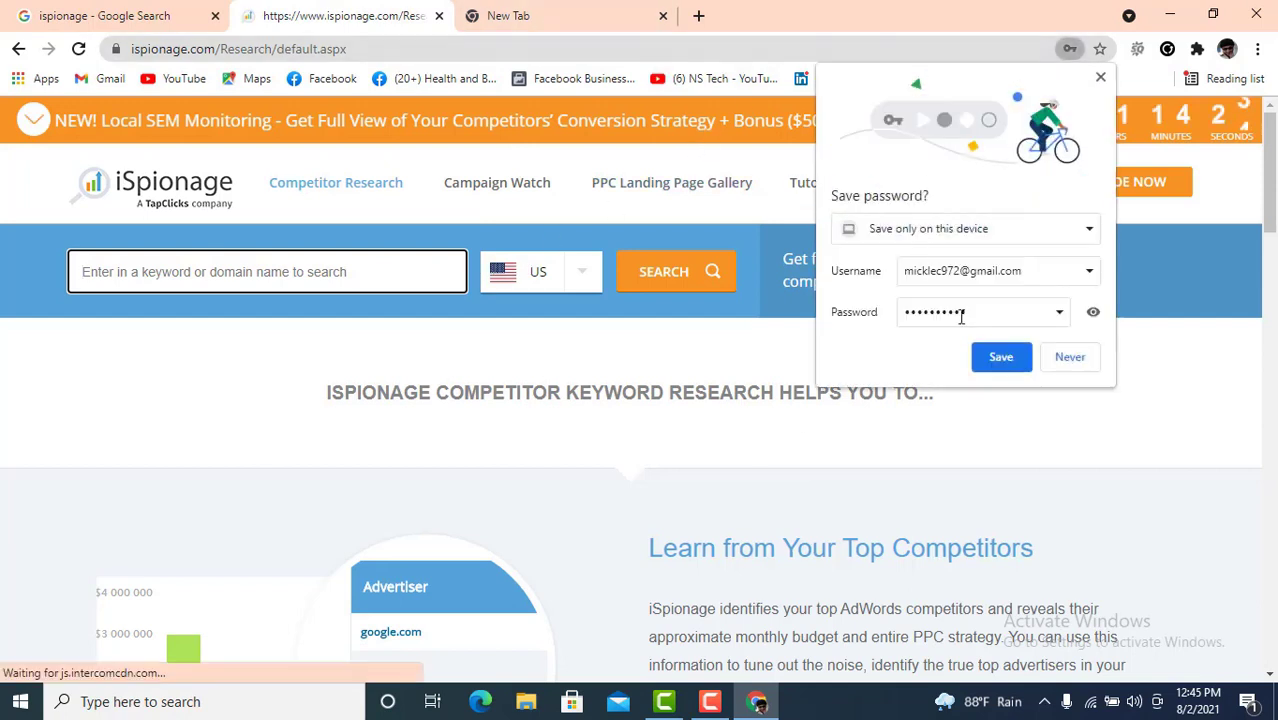
- Save the new login, then view Gmail's Updates category in the new tab
left_click(1001, 357)
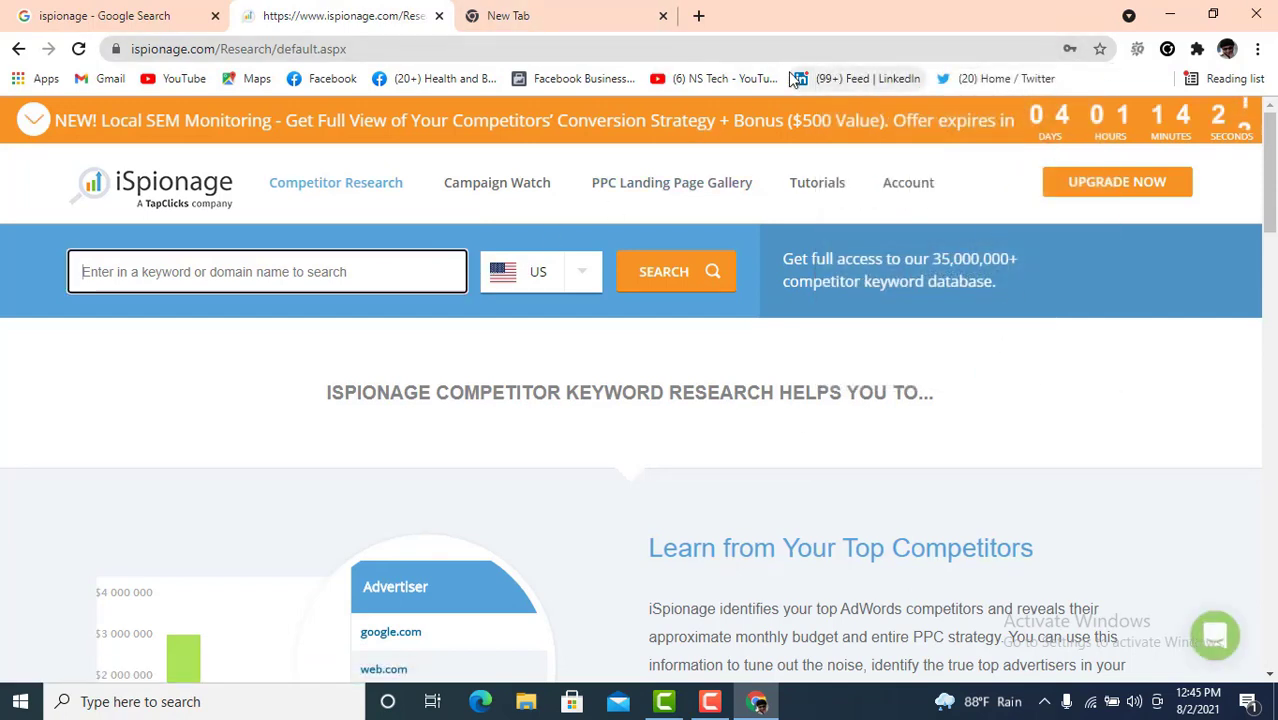
left_click(560, 15)
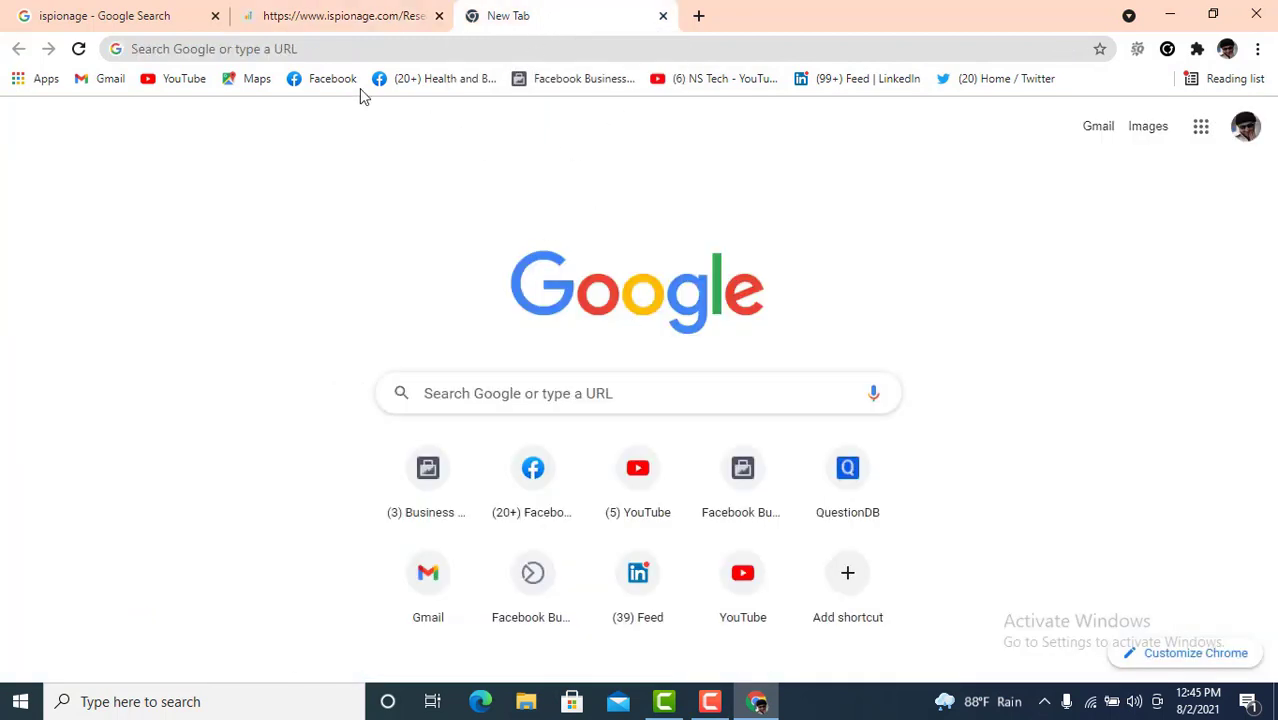
left_click(106, 79)
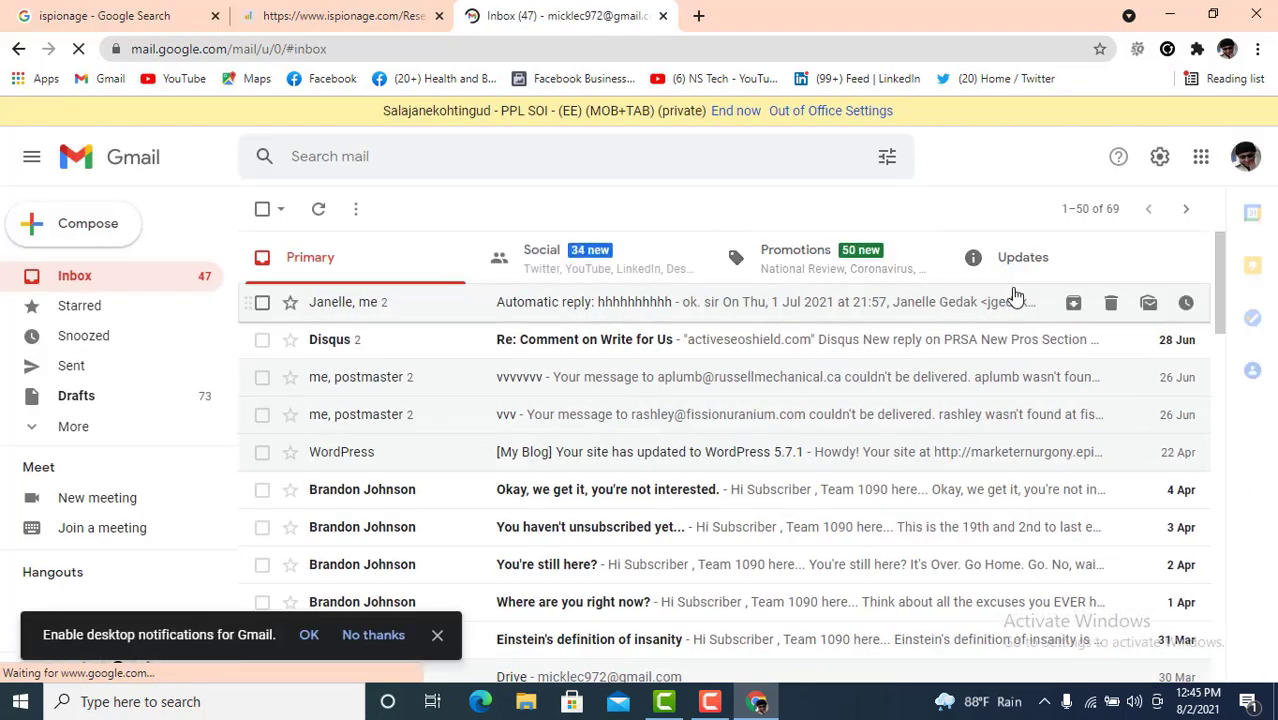
left_click(1010, 268)
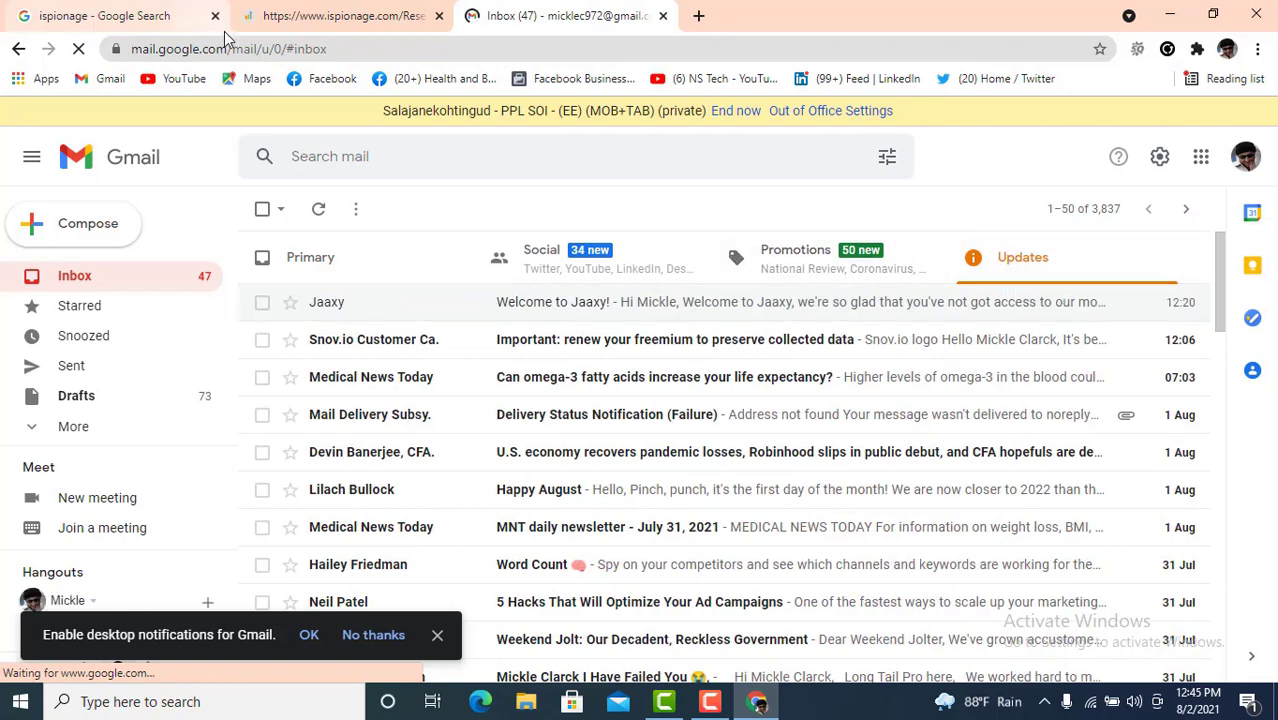
- Return to the iSpionage tab and open Competitor Research > Keyword & Domain Research
left_click(140, 15)
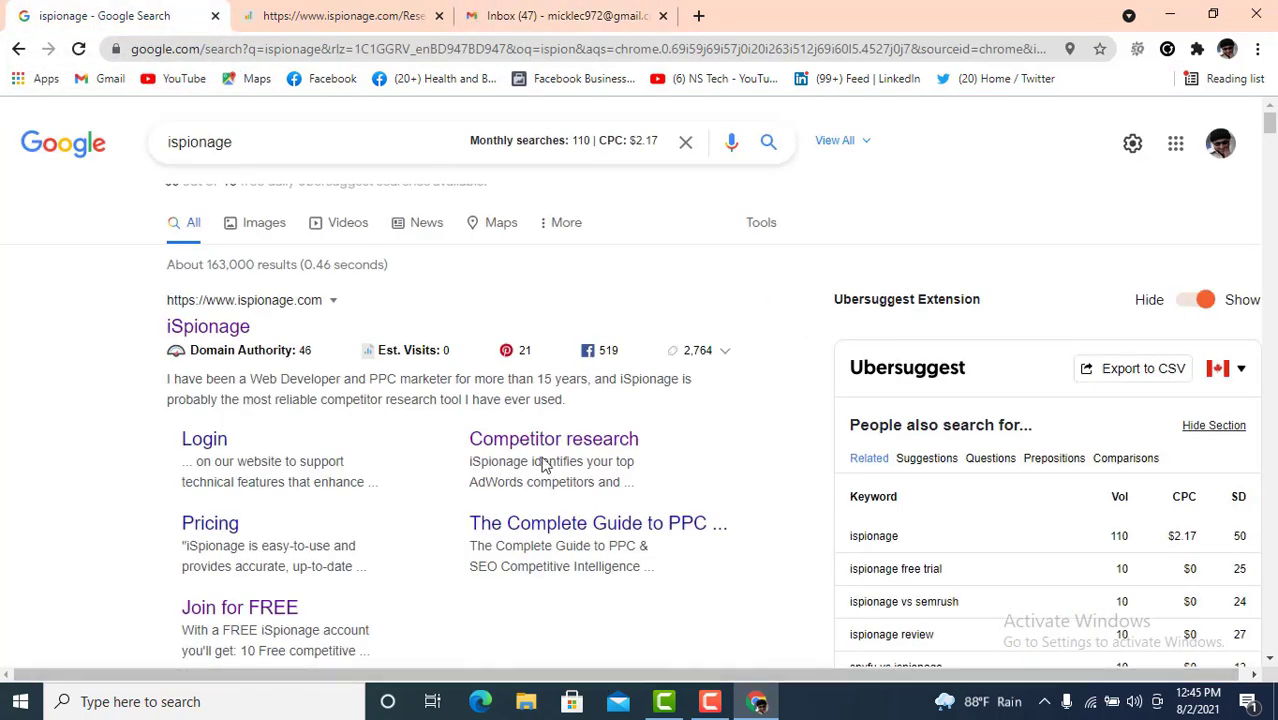
left_click(310, 16)
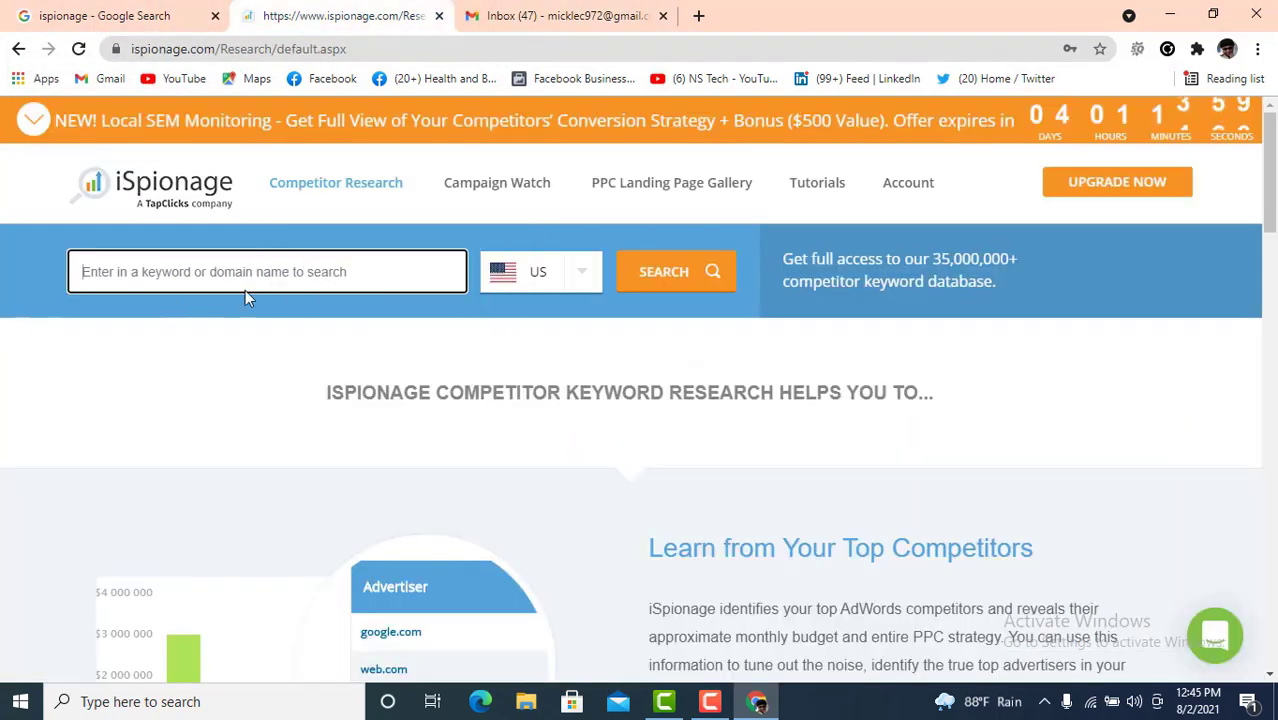
mouse_move(350, 190)
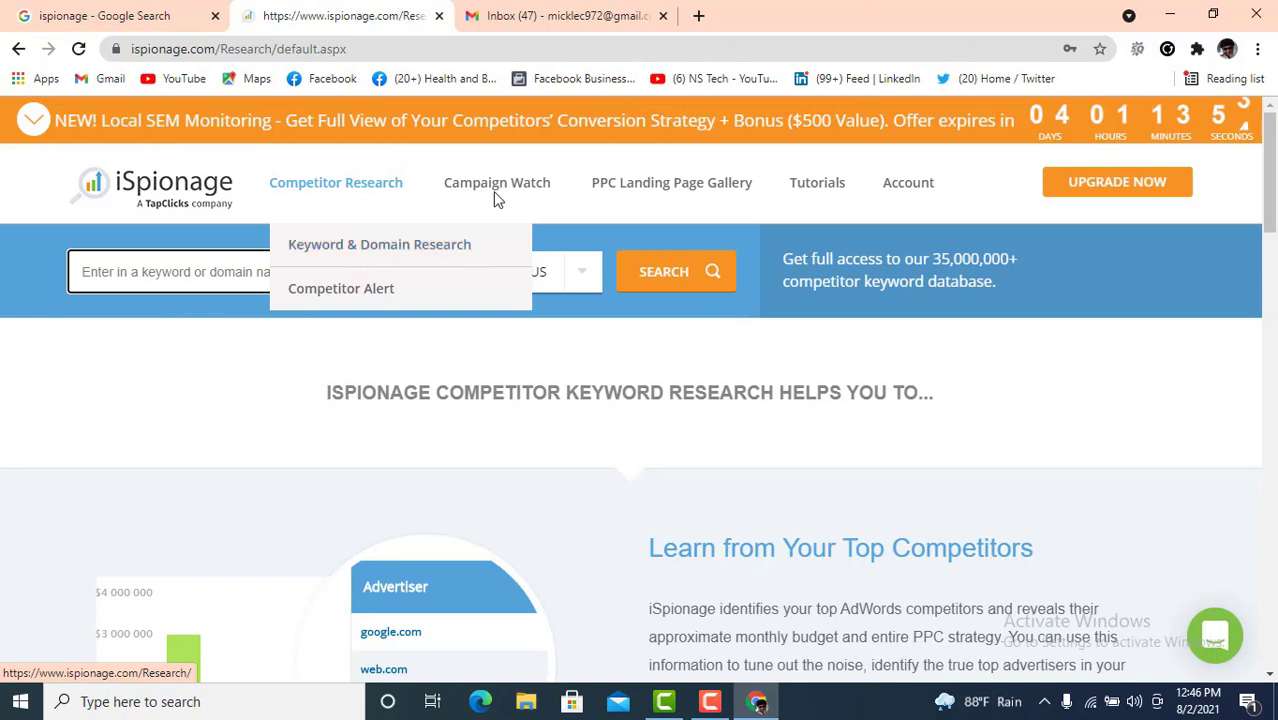
mouse_move(337, 192)
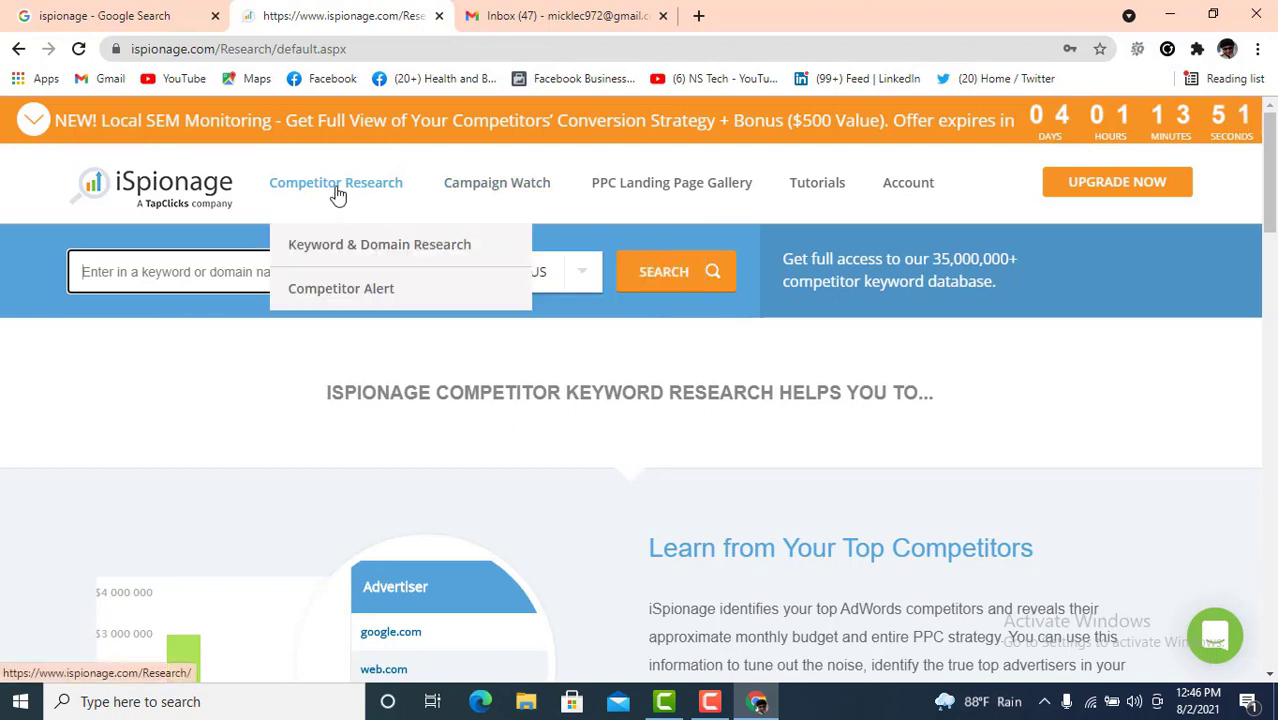
left_click(363, 253)
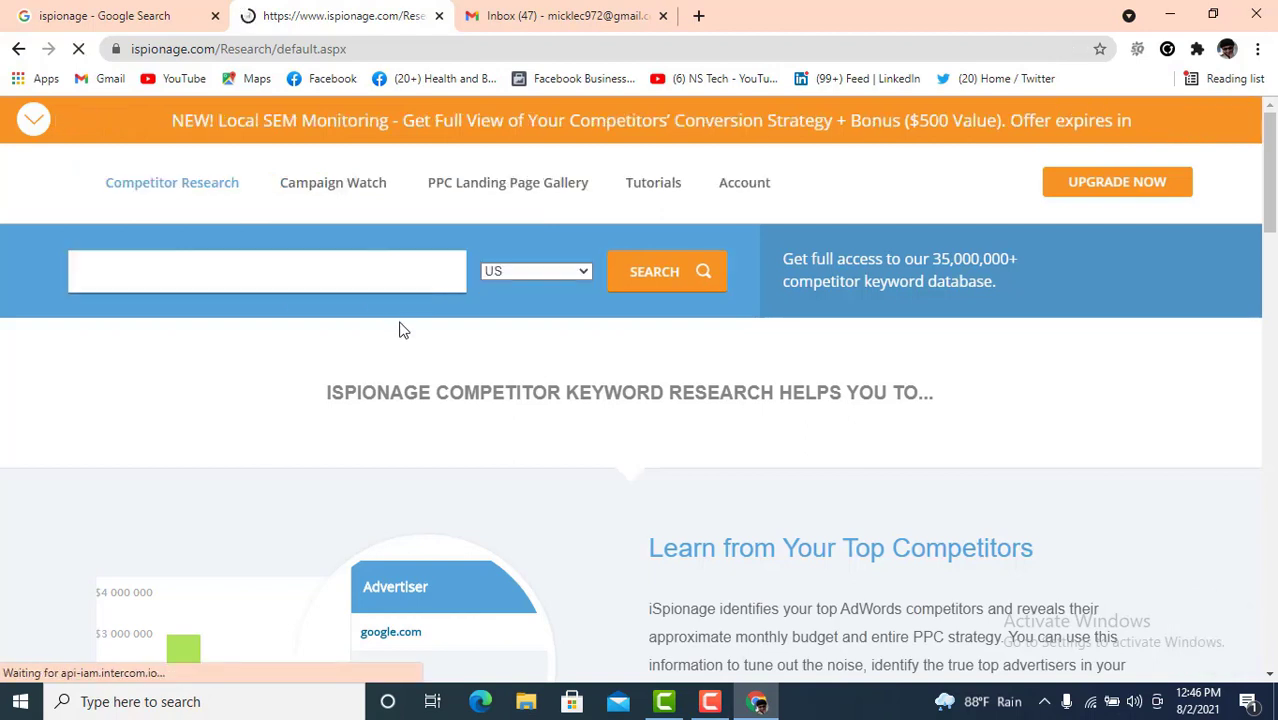
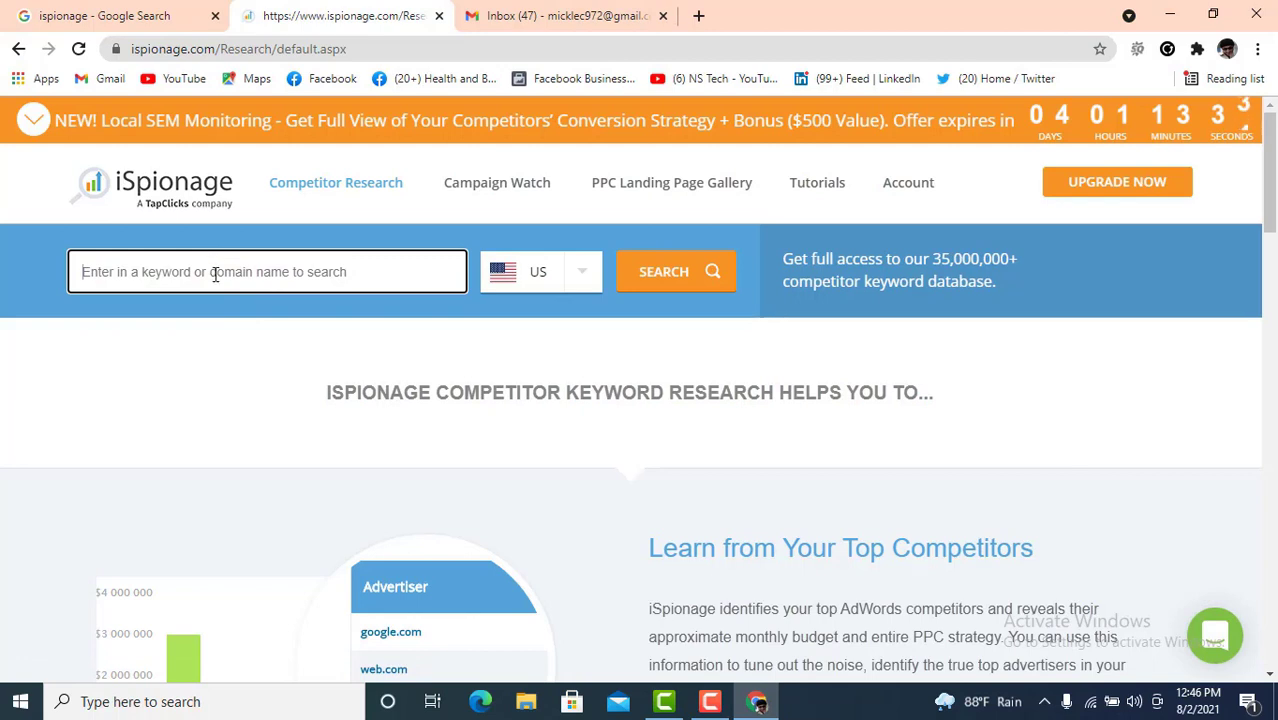
- Search iSpionage competitor research for 'Digital marketing' with US as the country
type("Di")
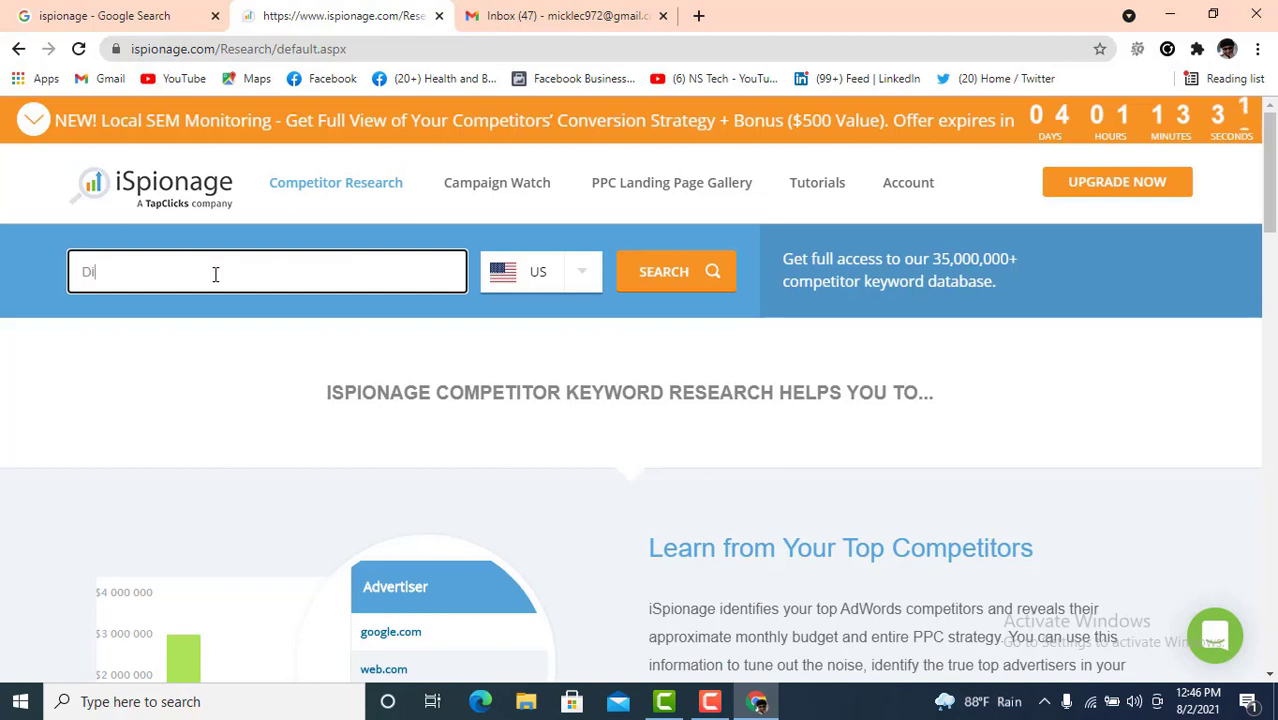
type("gital marketing")
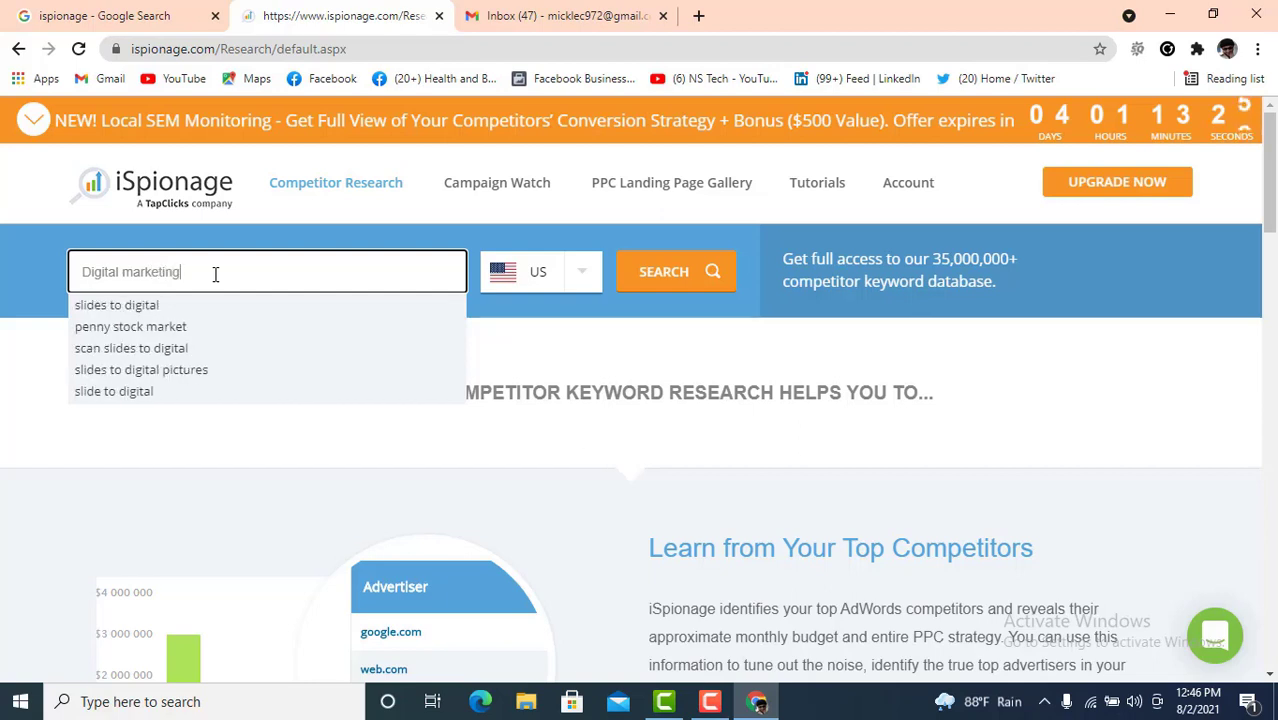
left_click(583, 277)
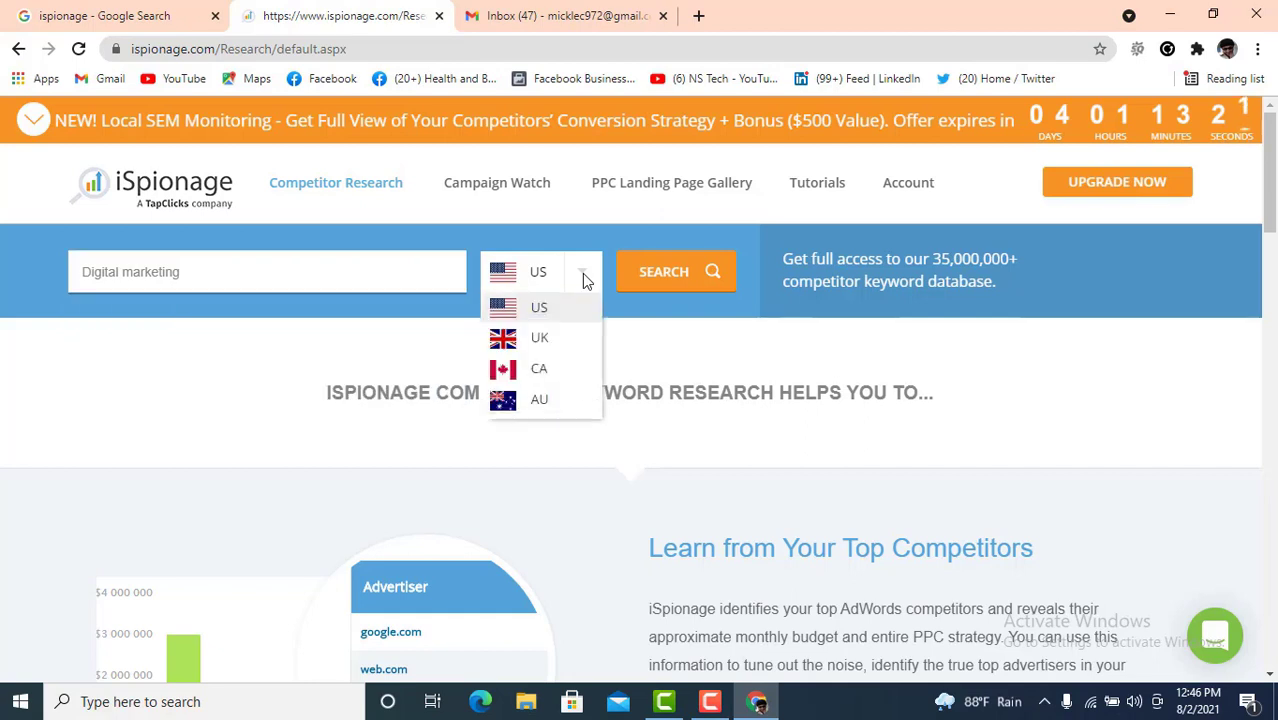
left_click(574, 278)
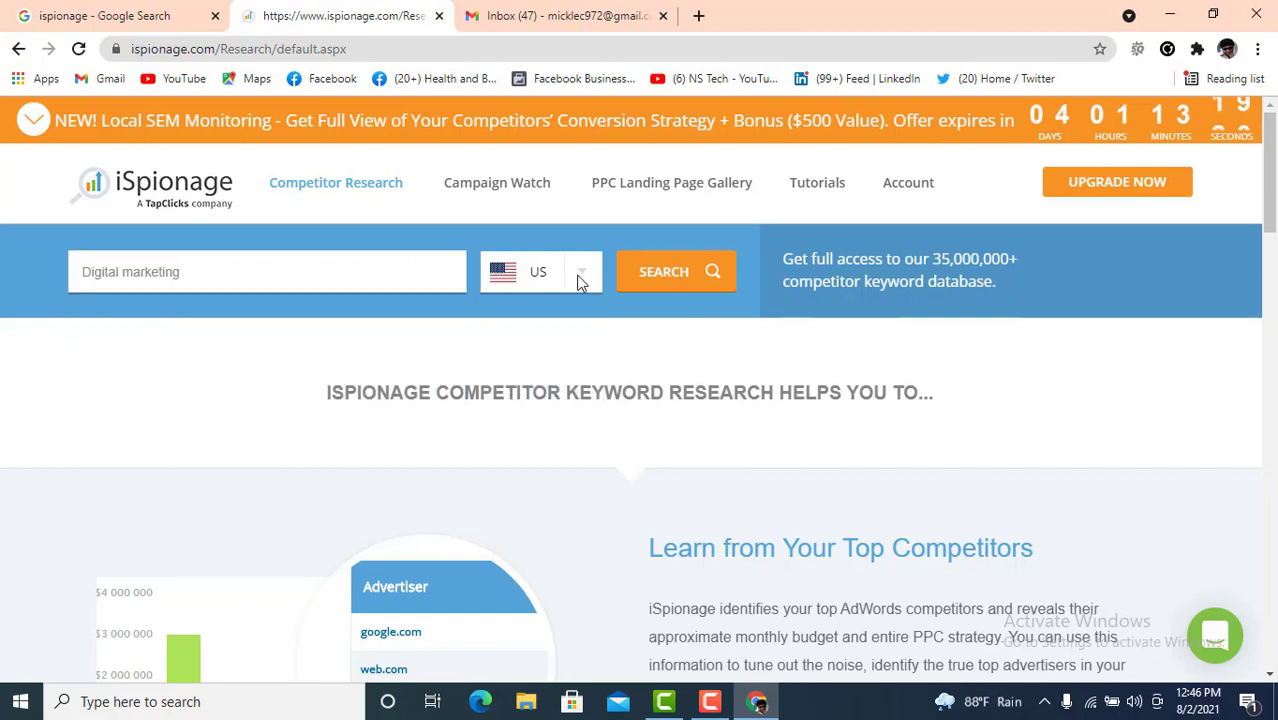
left_click(685, 272)
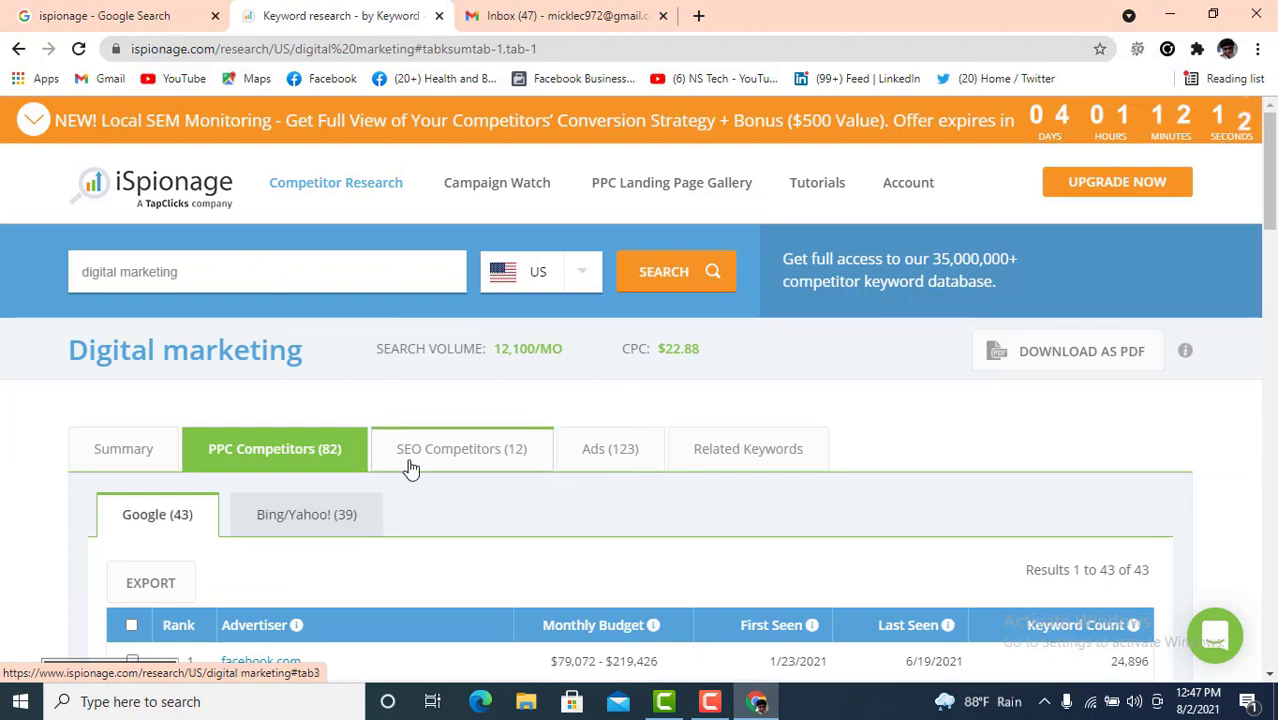
- Browse the related keywords list for digital marketing
scroll(300, 385, "down", 1)
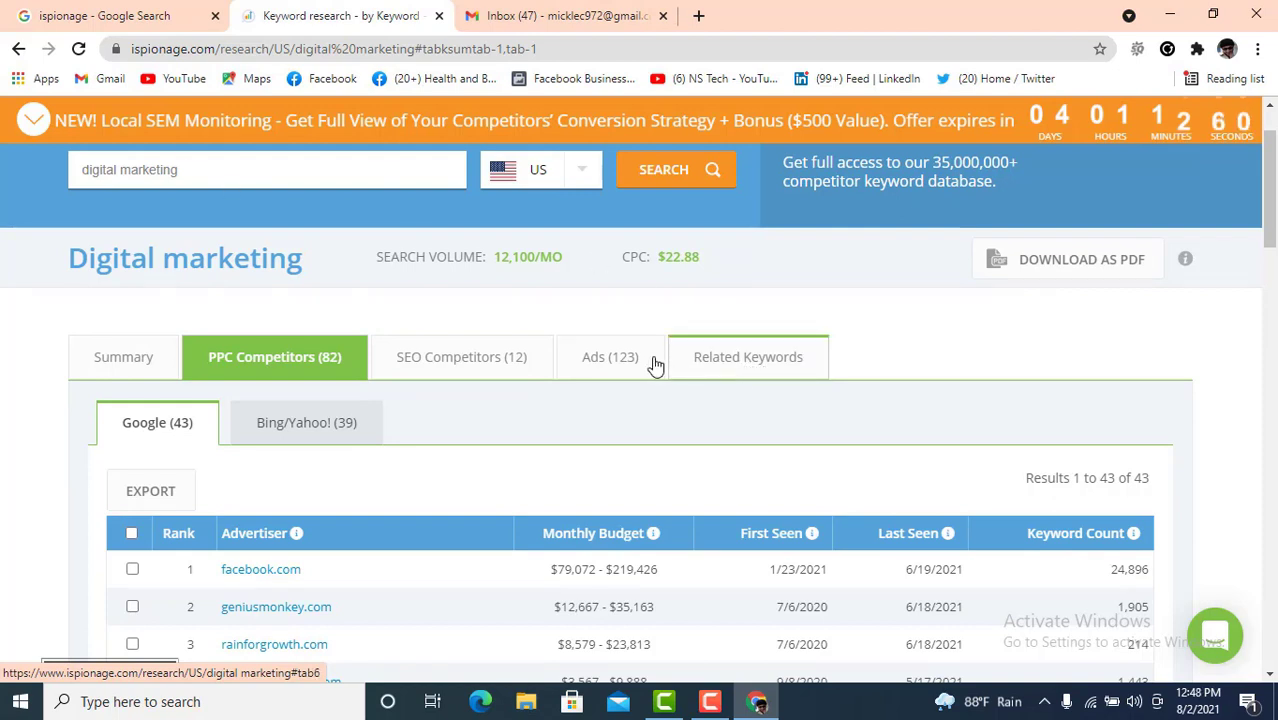
left_click(752, 368)
scroll(752, 368, "down", 1)
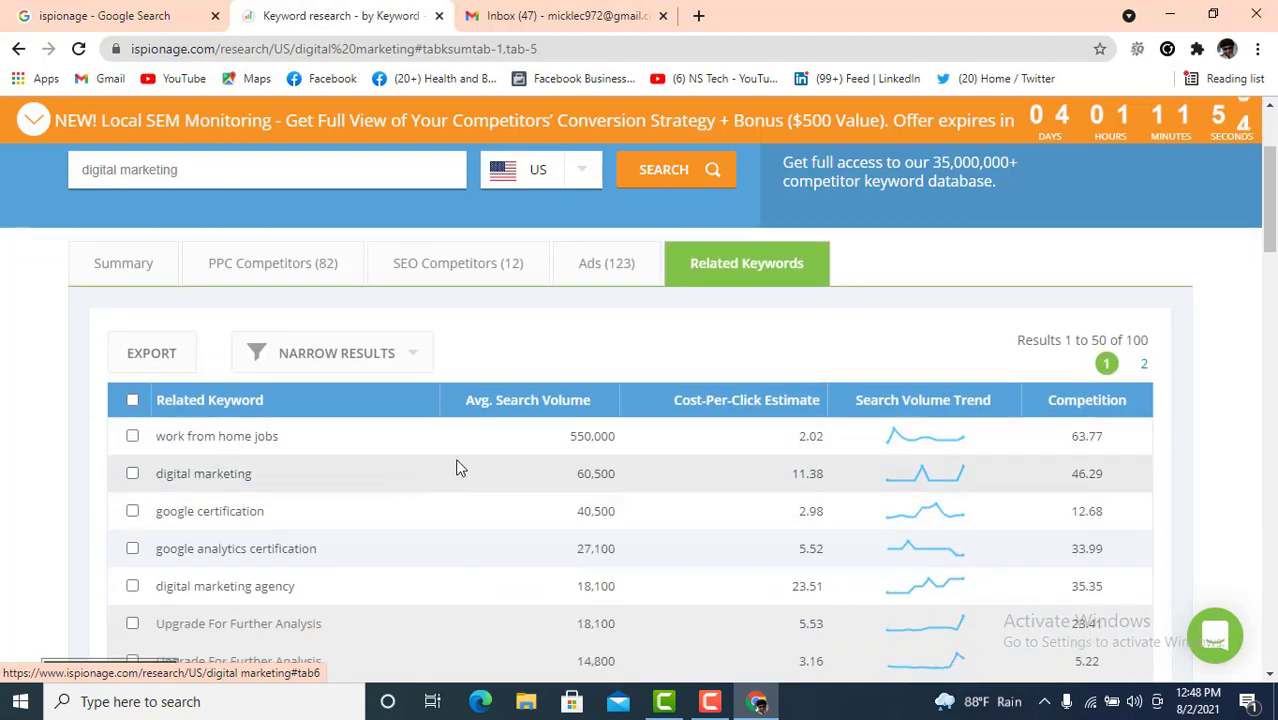
scroll(775, 468, "down", 1)
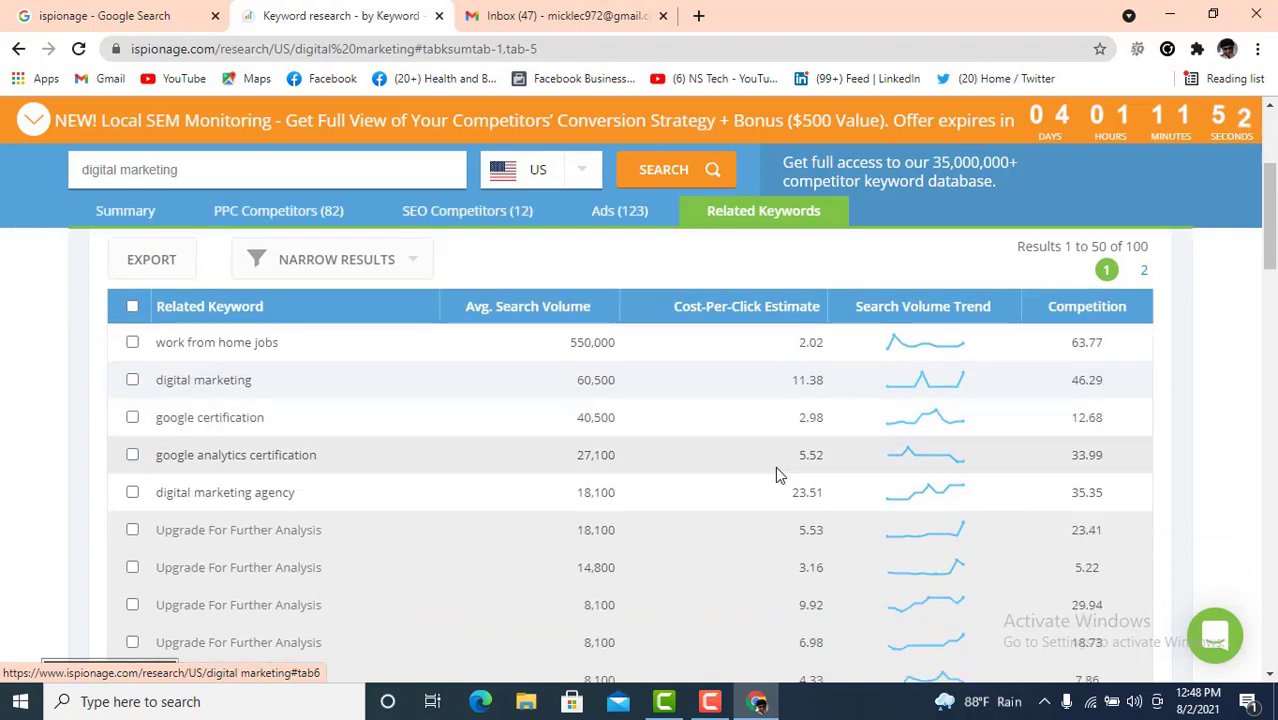
scroll(700, 468, "down", 1)
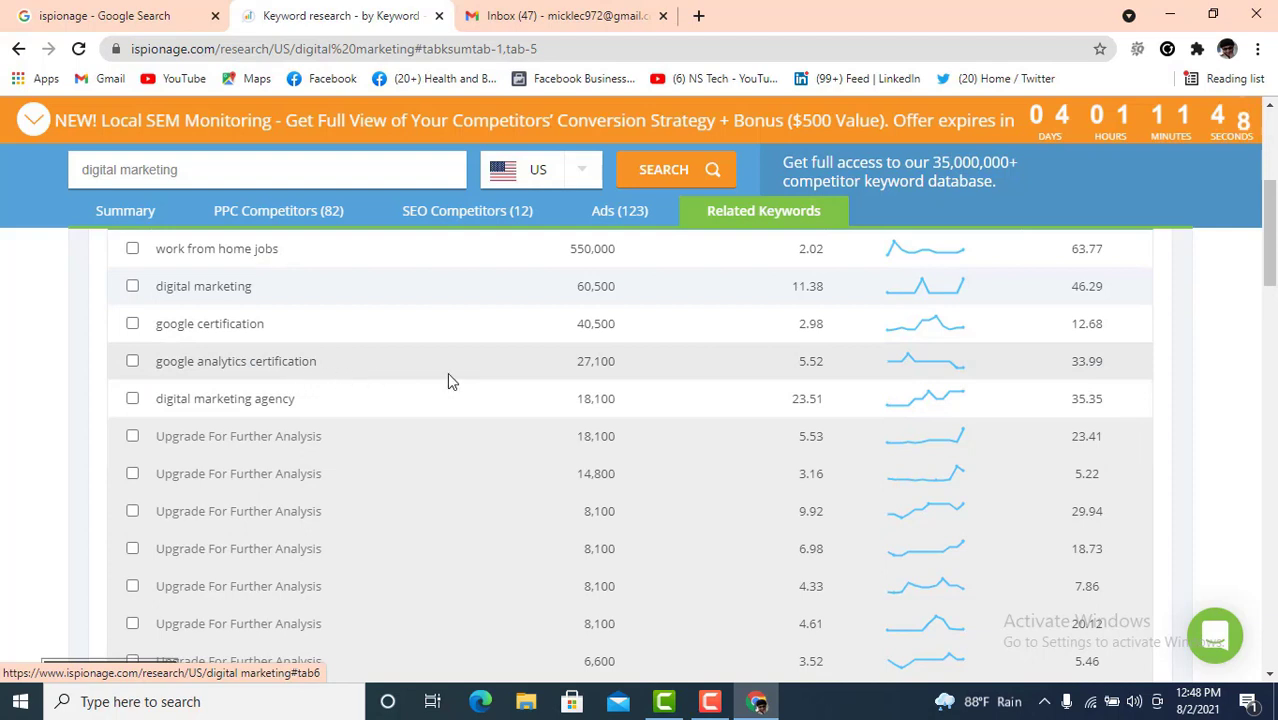
scroll(712, 392, "up", 1)
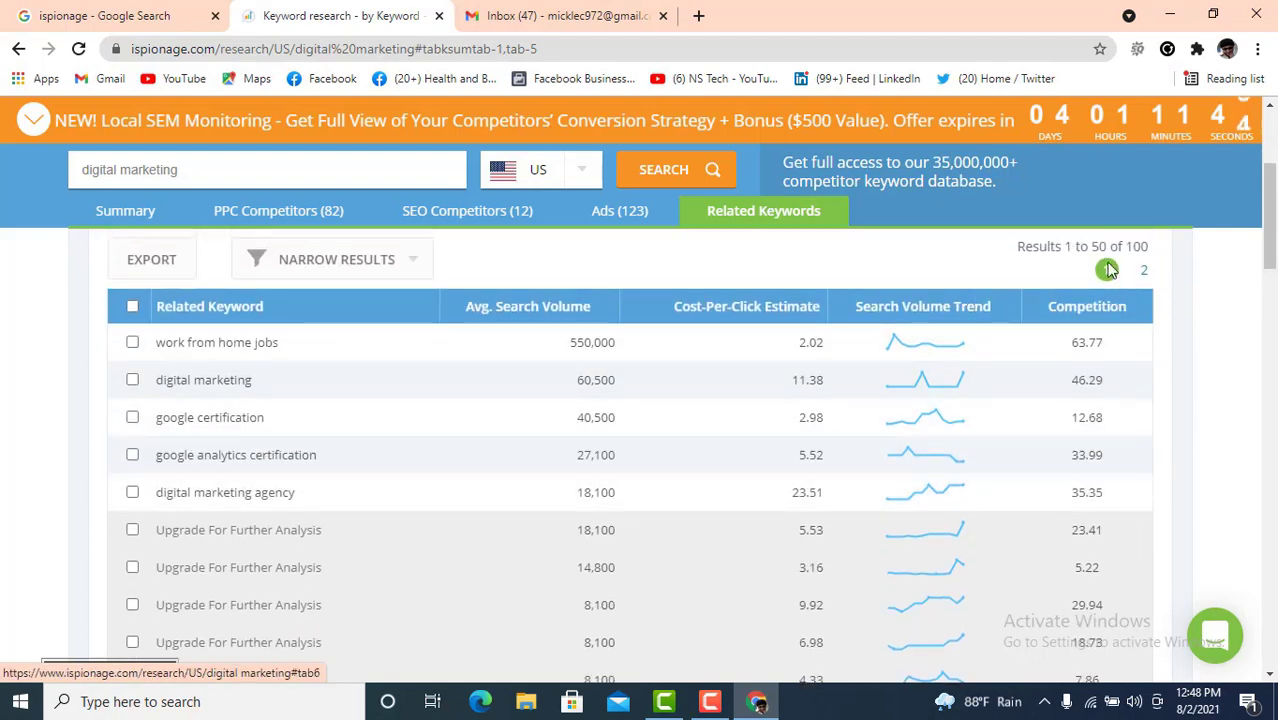
scroll(650, 453, "down", 10)
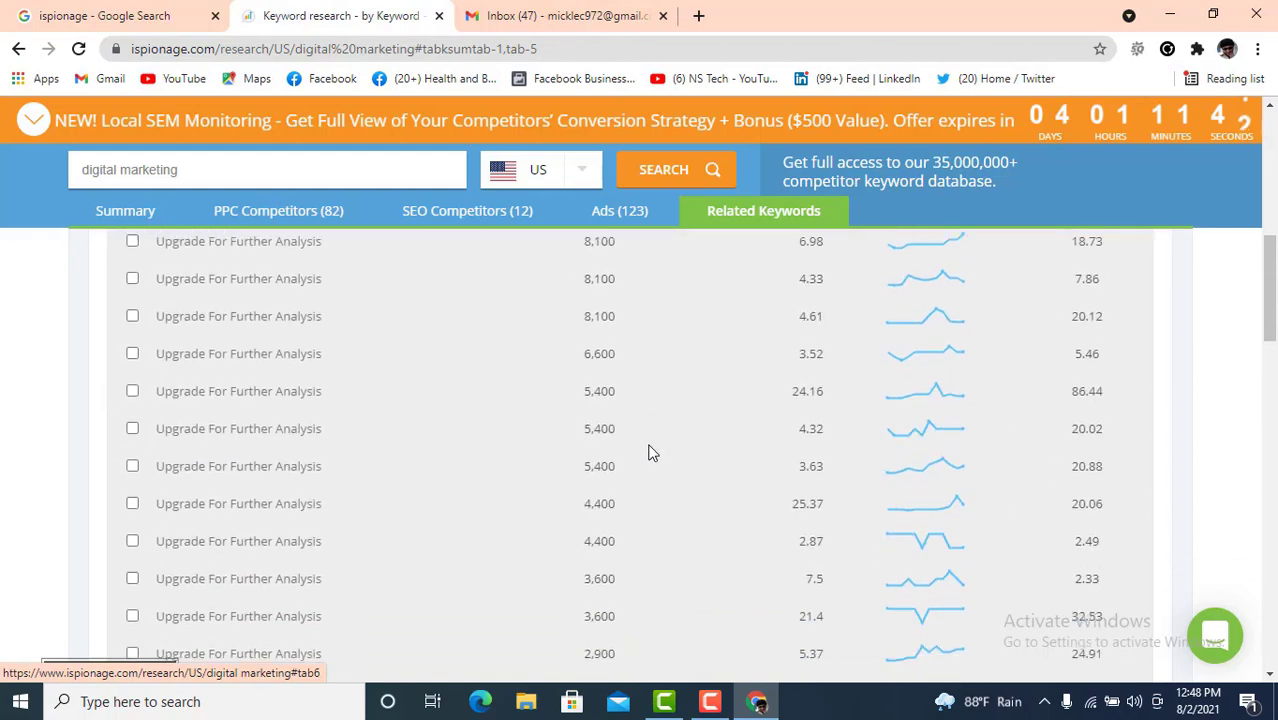
scroll(650, 453, "down", 10)
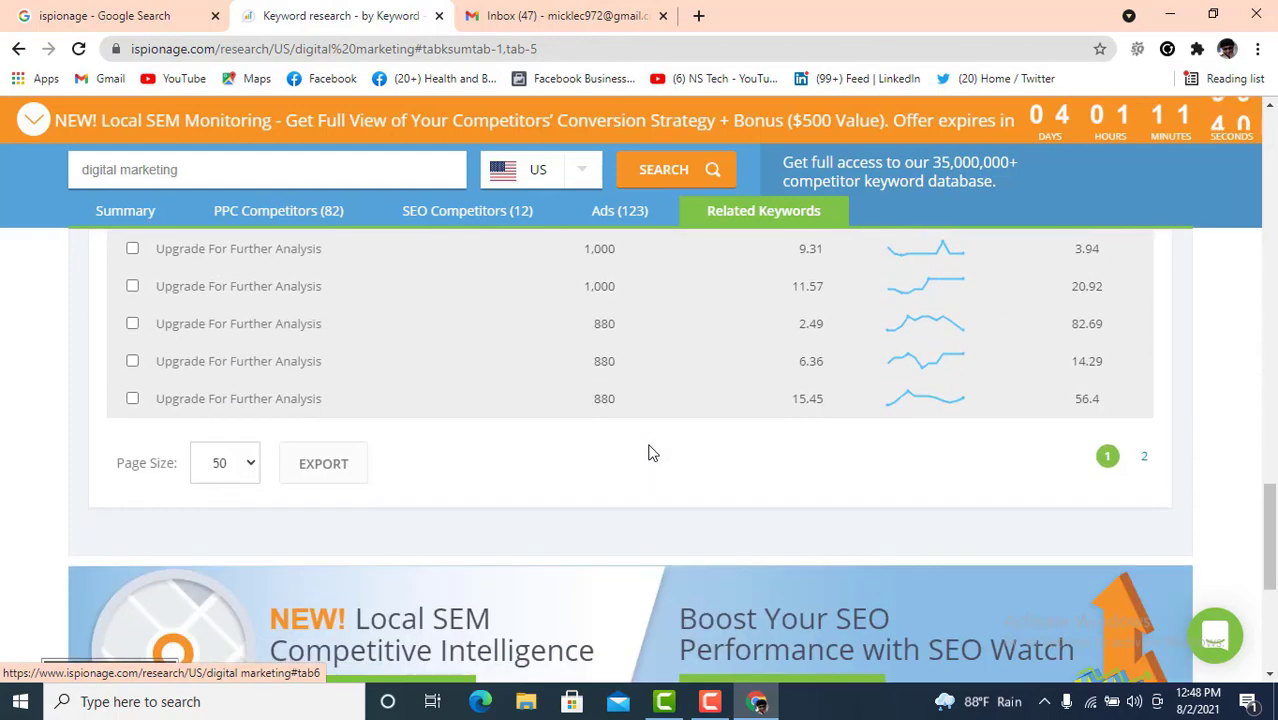
scroll(652, 454, "up", 5)
scroll(650, 453, "up", 10)
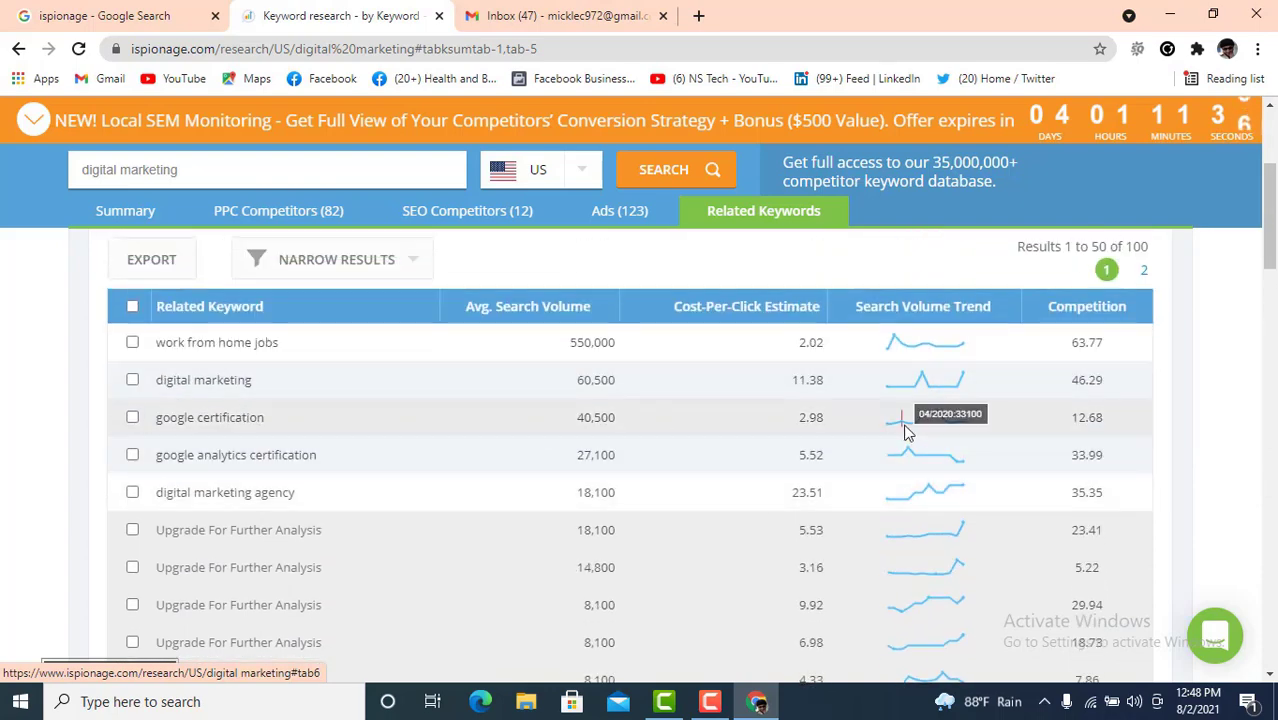
- Check the Ads and SEO Competitors tabs, then return to the related keywords list
left_click(619, 210)
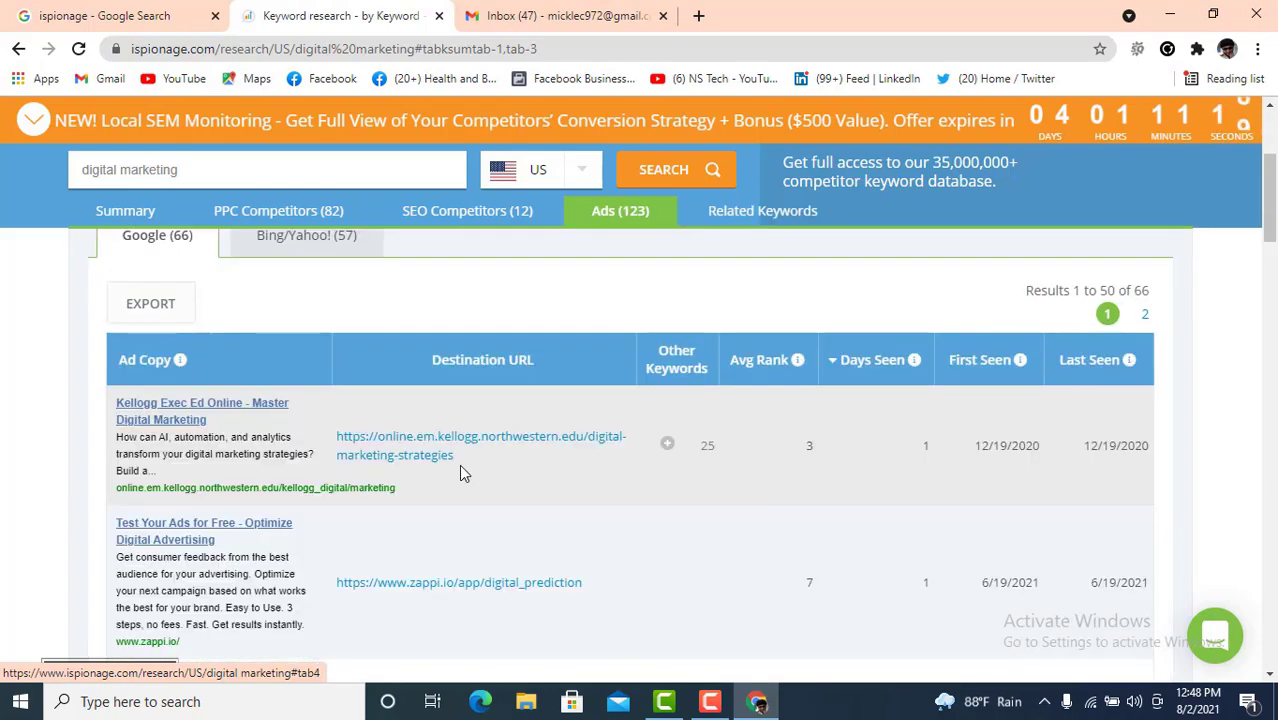
left_click(417, 278)
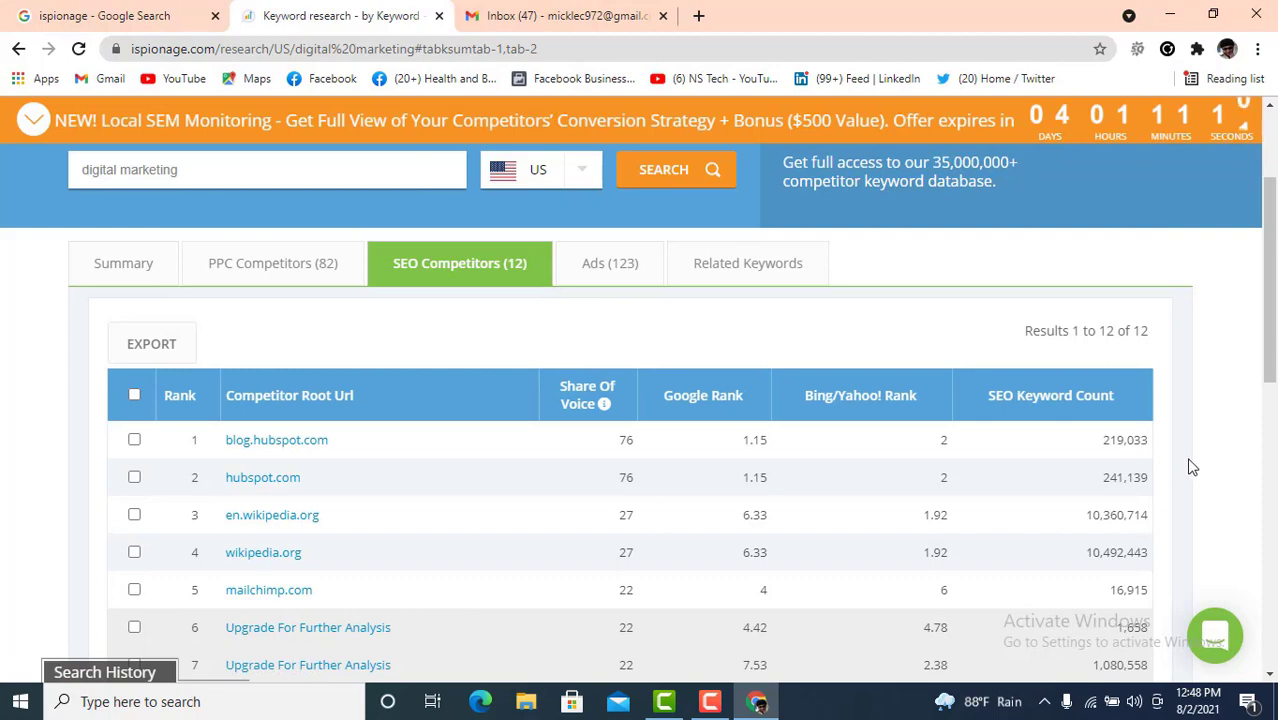
scroll(1191, 462, "down", 1)
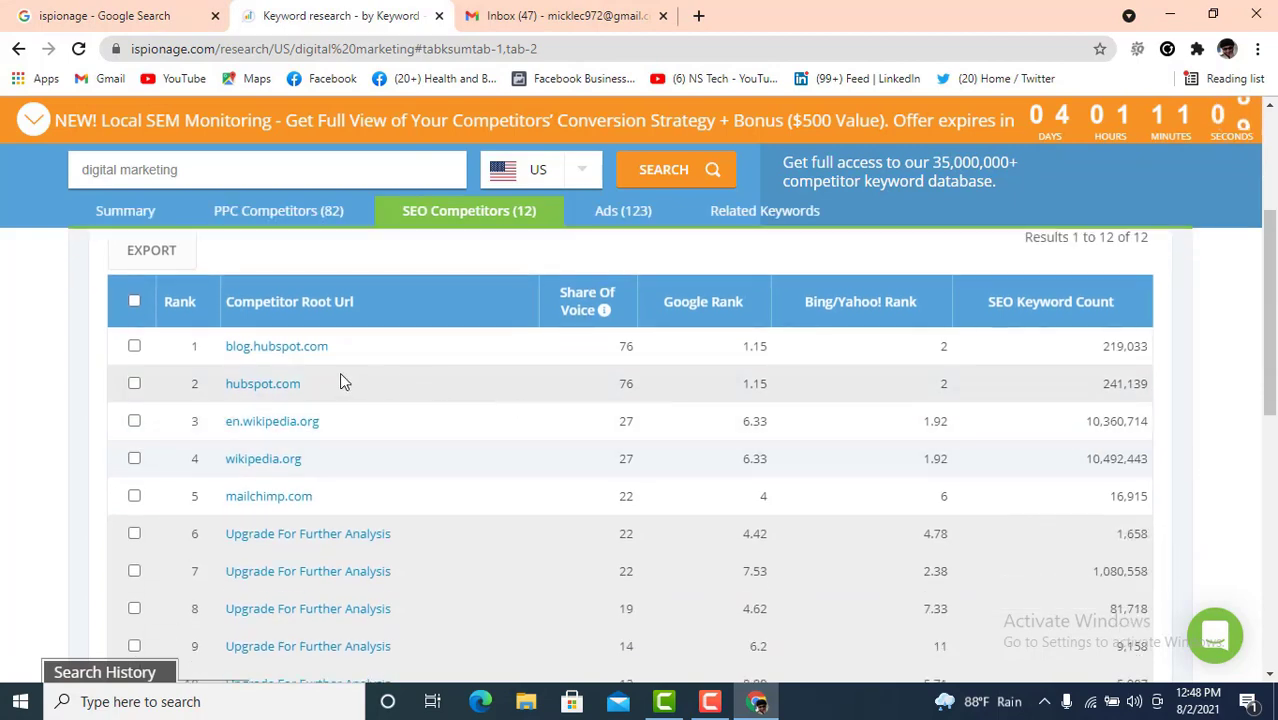
scroll(408, 436, "down", 4)
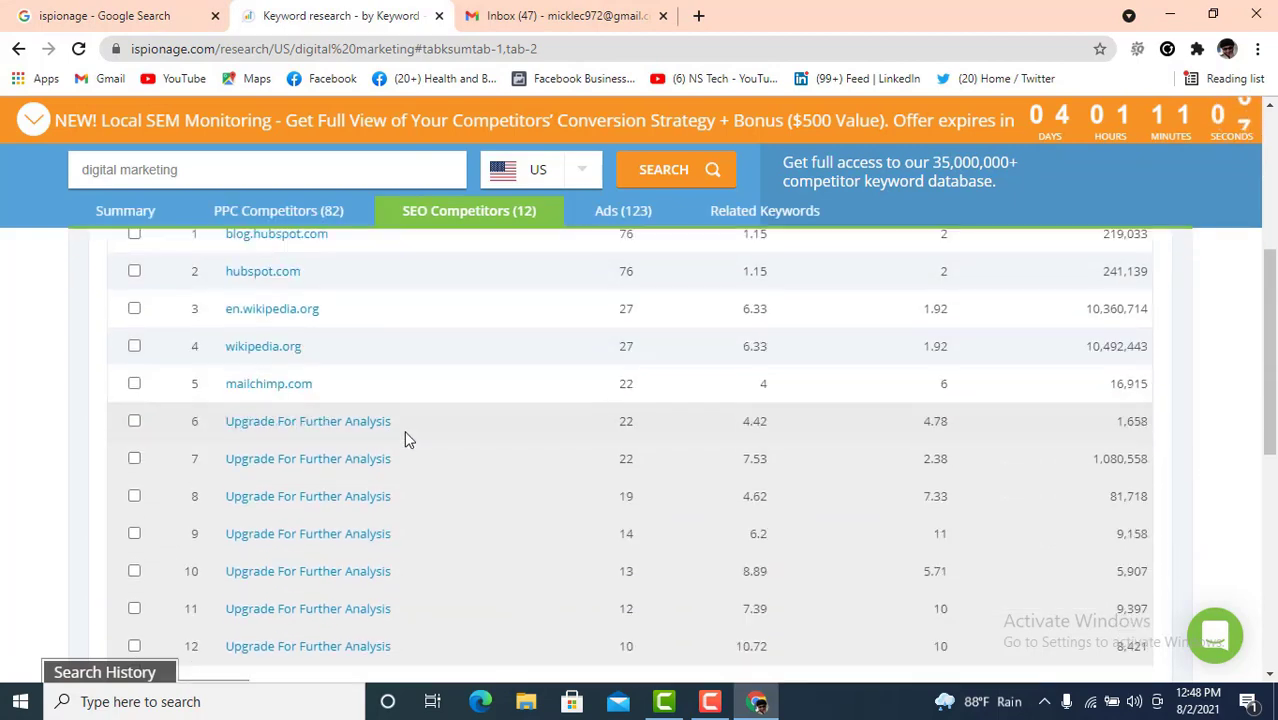
scroll(520, 482, "up", 3)
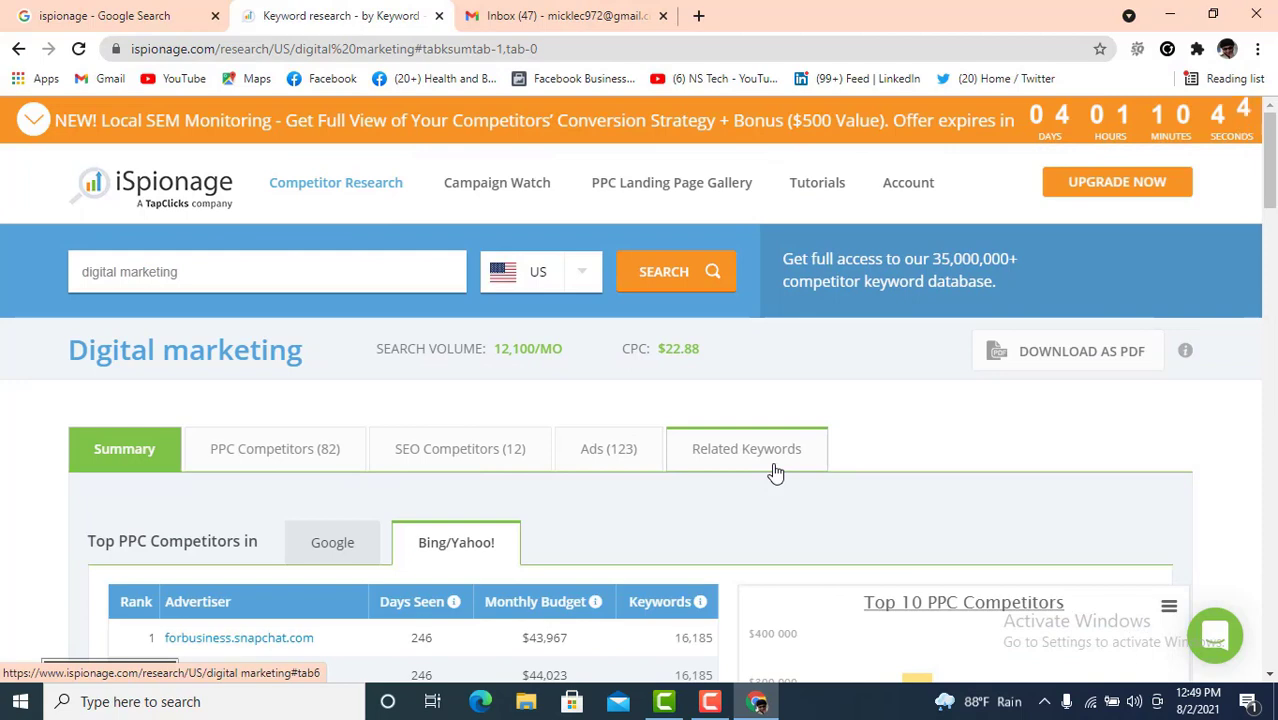
left_click(765, 465)
scroll(220, 570, "down", 3)
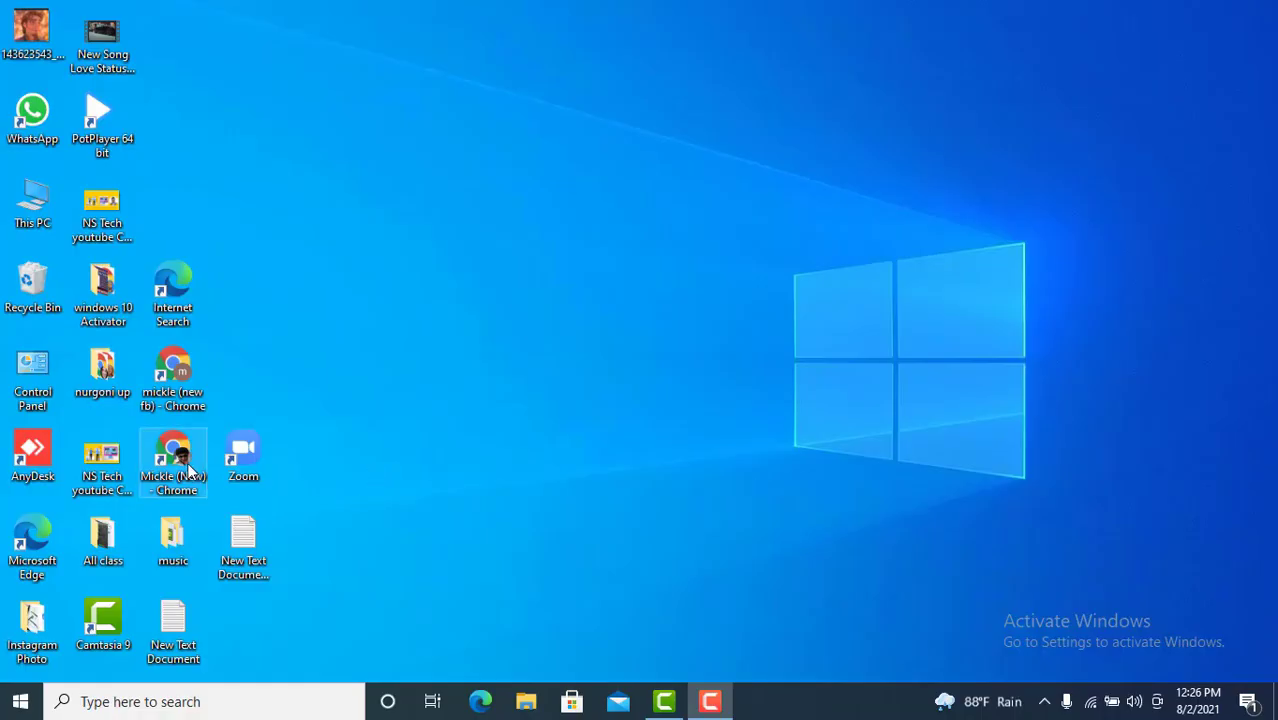
- Launch Chrome from the desktop and search Google for 'keyword everywhere'
double_click(185, 465)
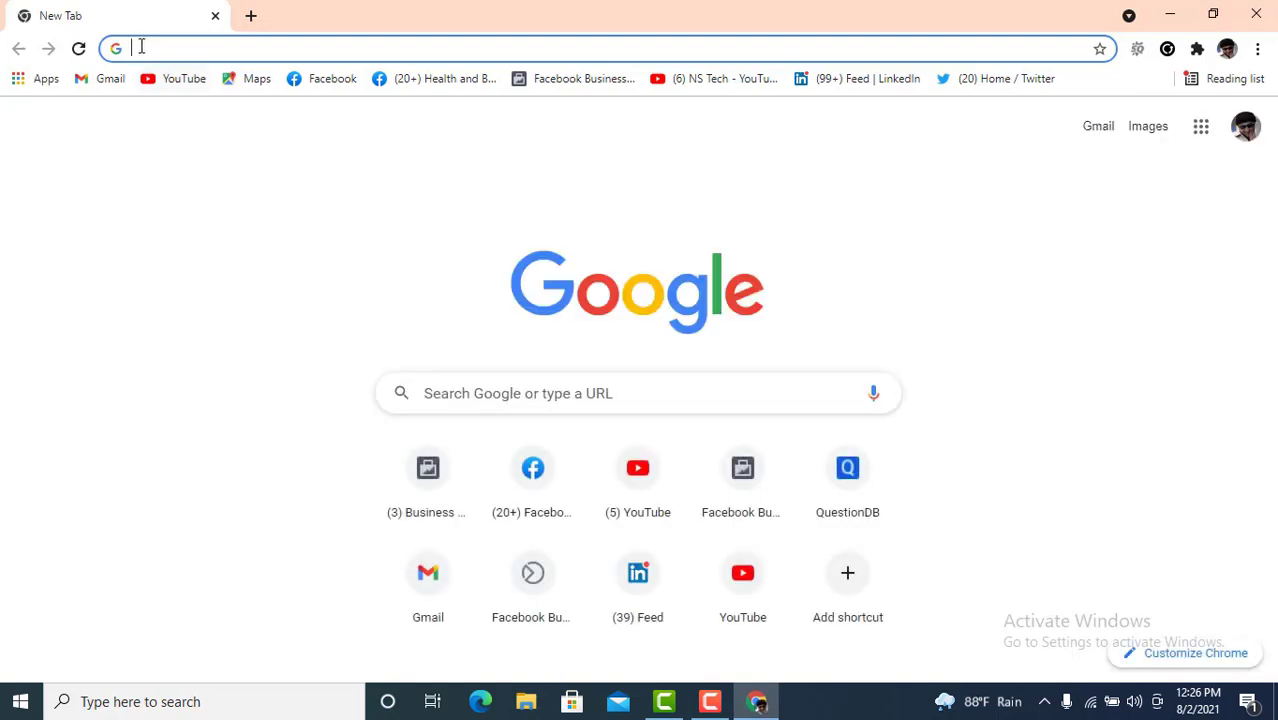
type("ke")
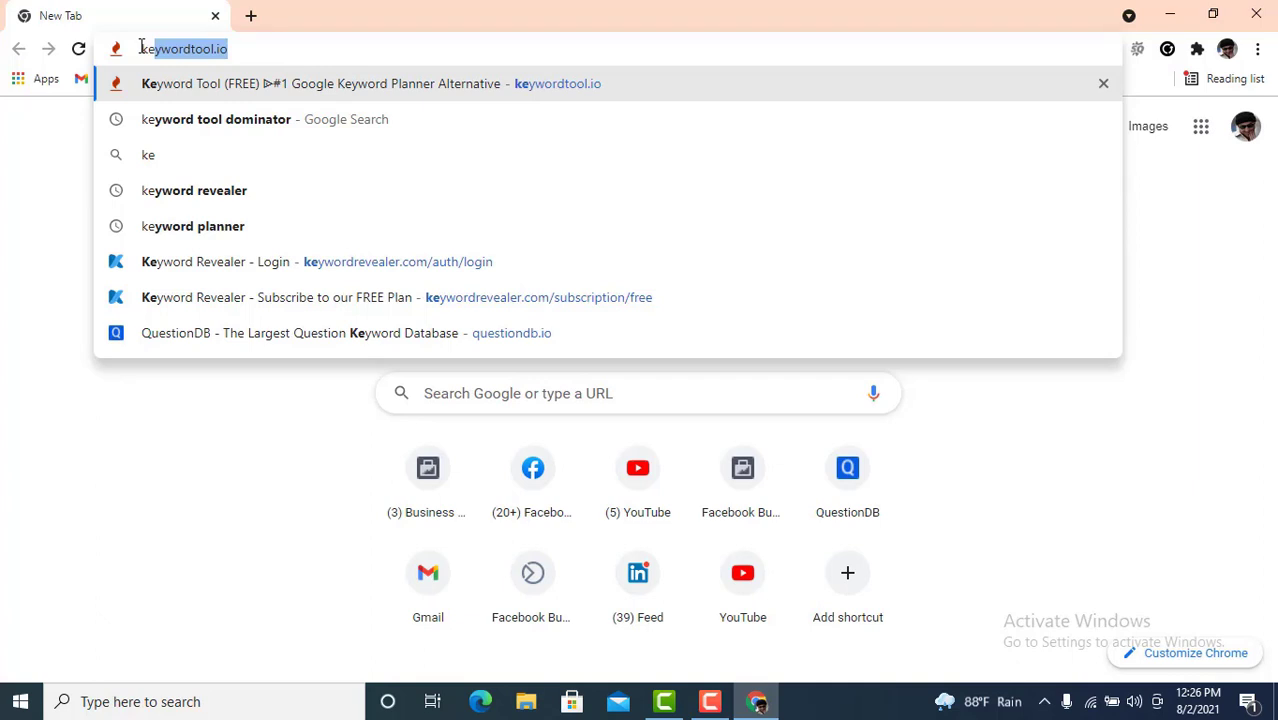
type("yword ev")
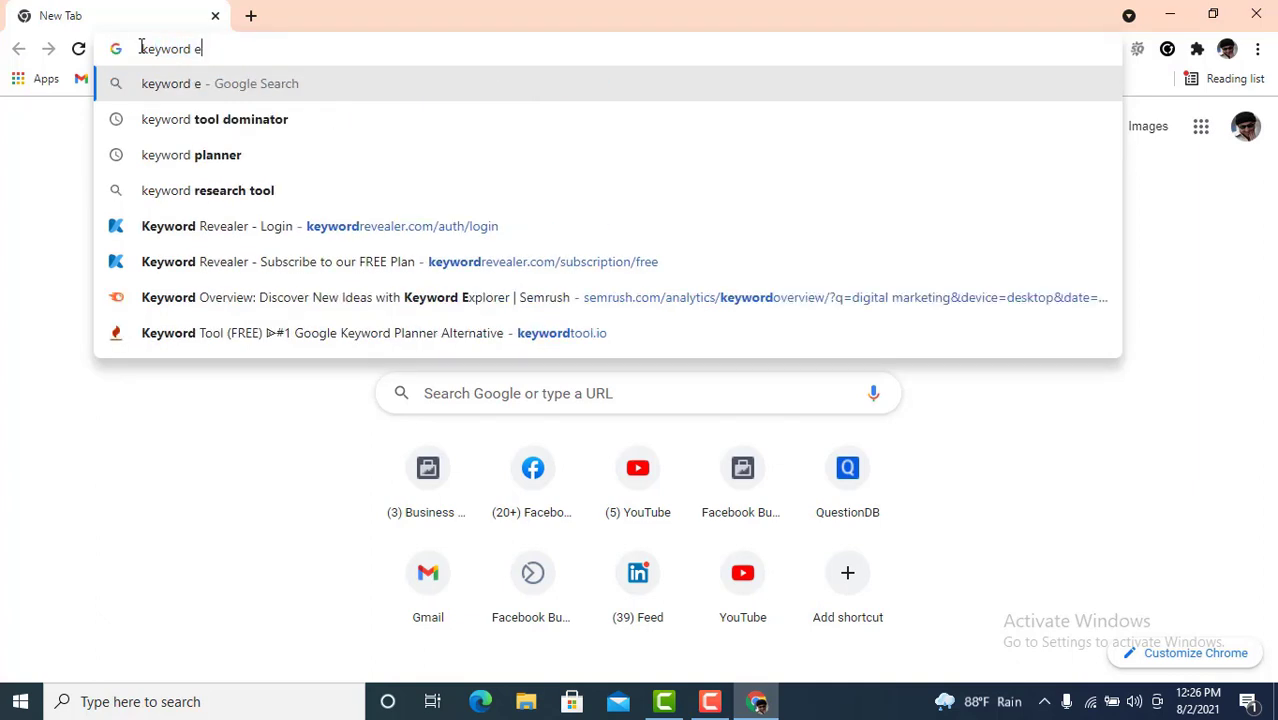
type("ery")
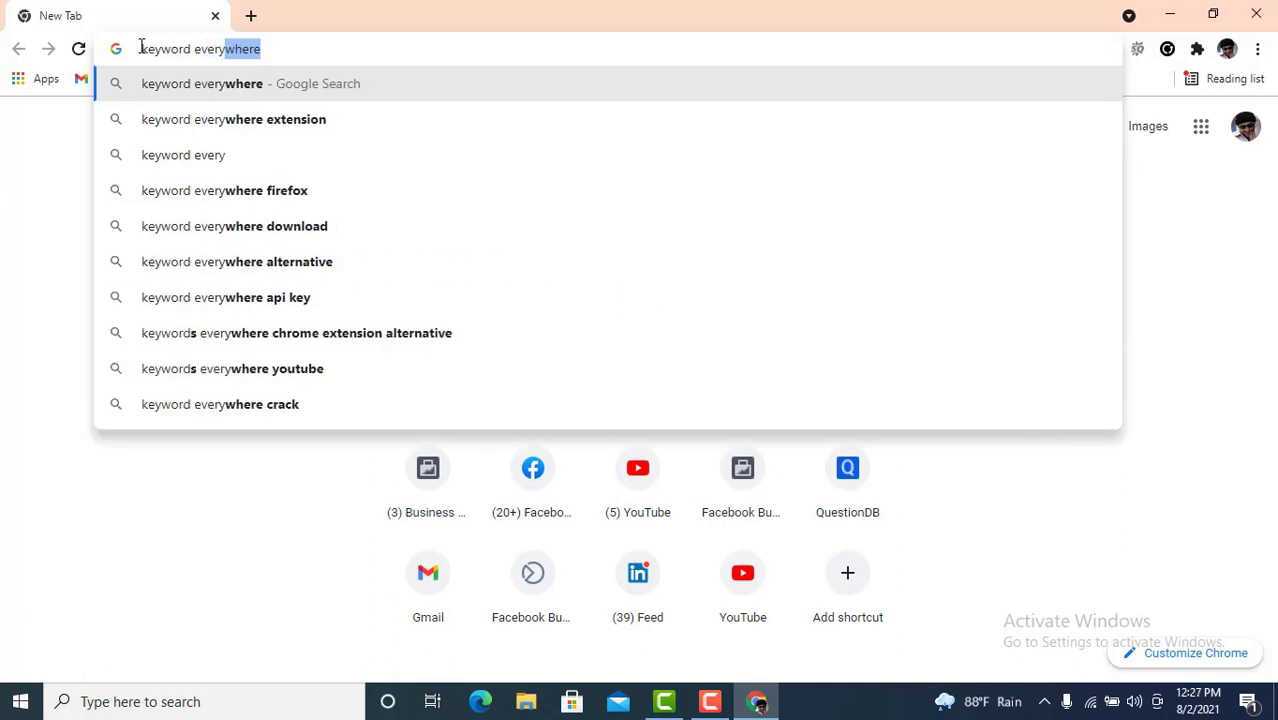
key("Return")
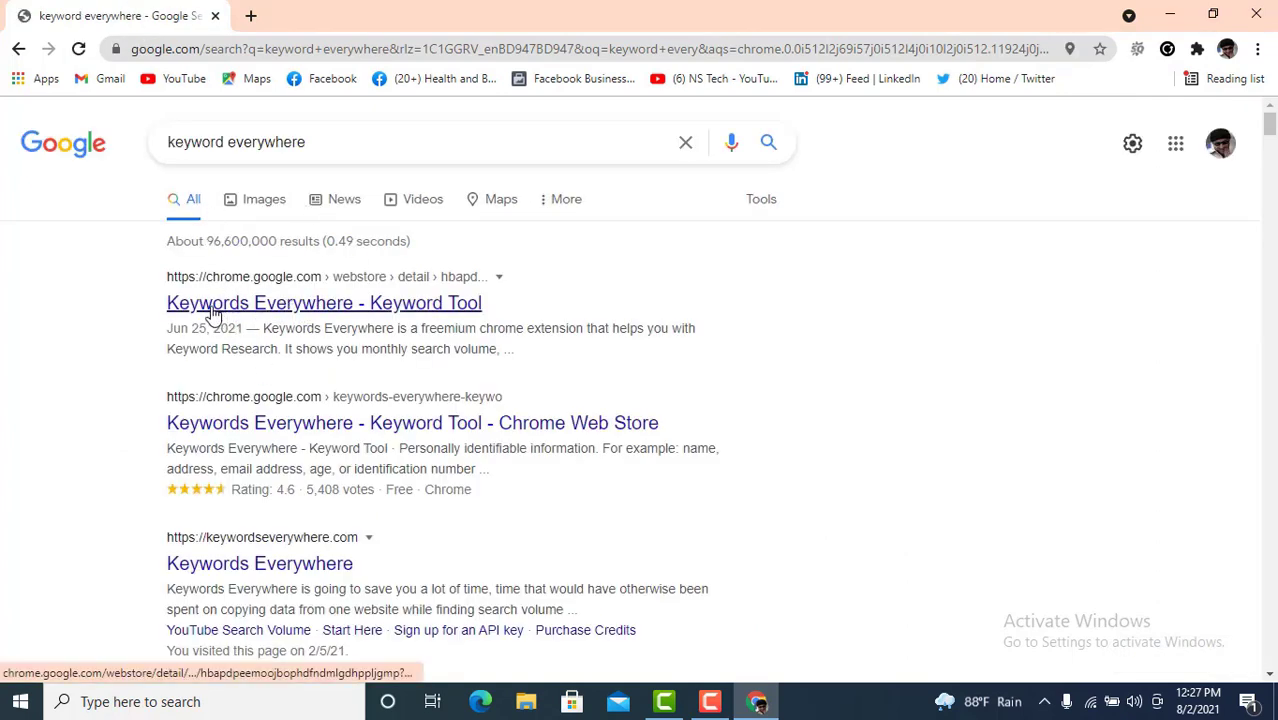
- Install the Keywords Everywhere extension from its Chrome Web Store page
right_click(268, 306)
left_click(295, 320)
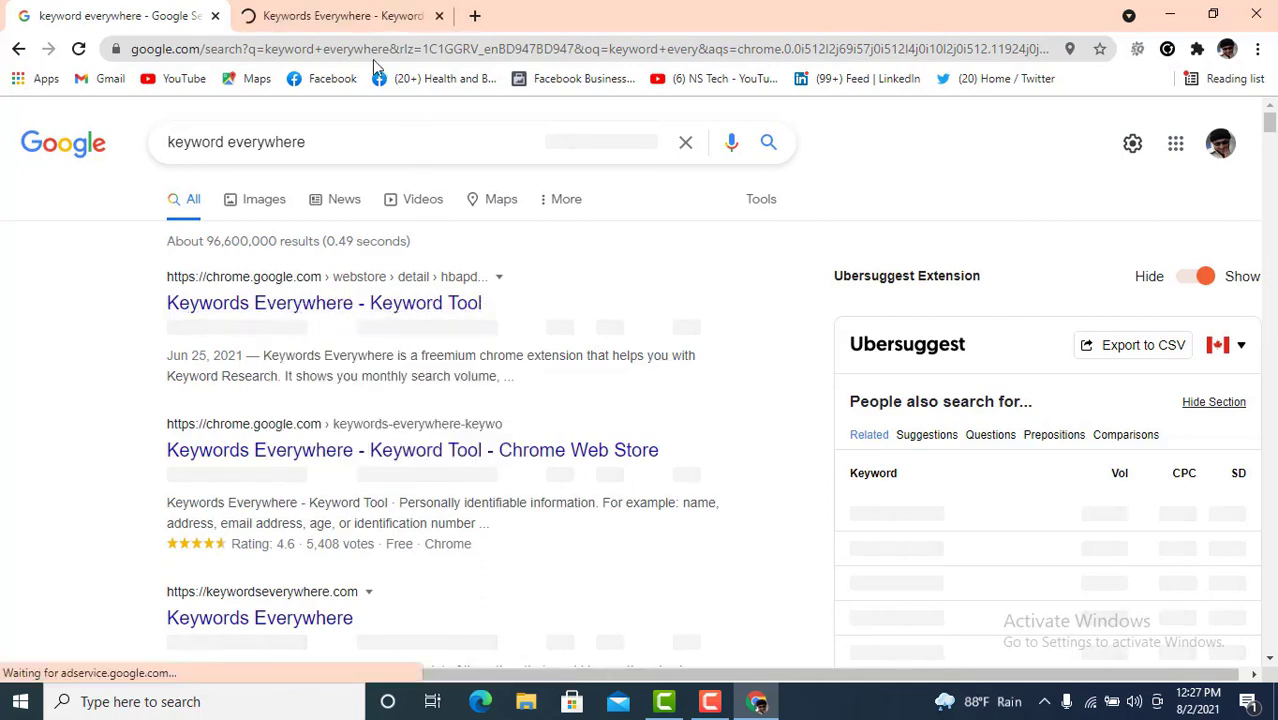
left_click(330, 15)
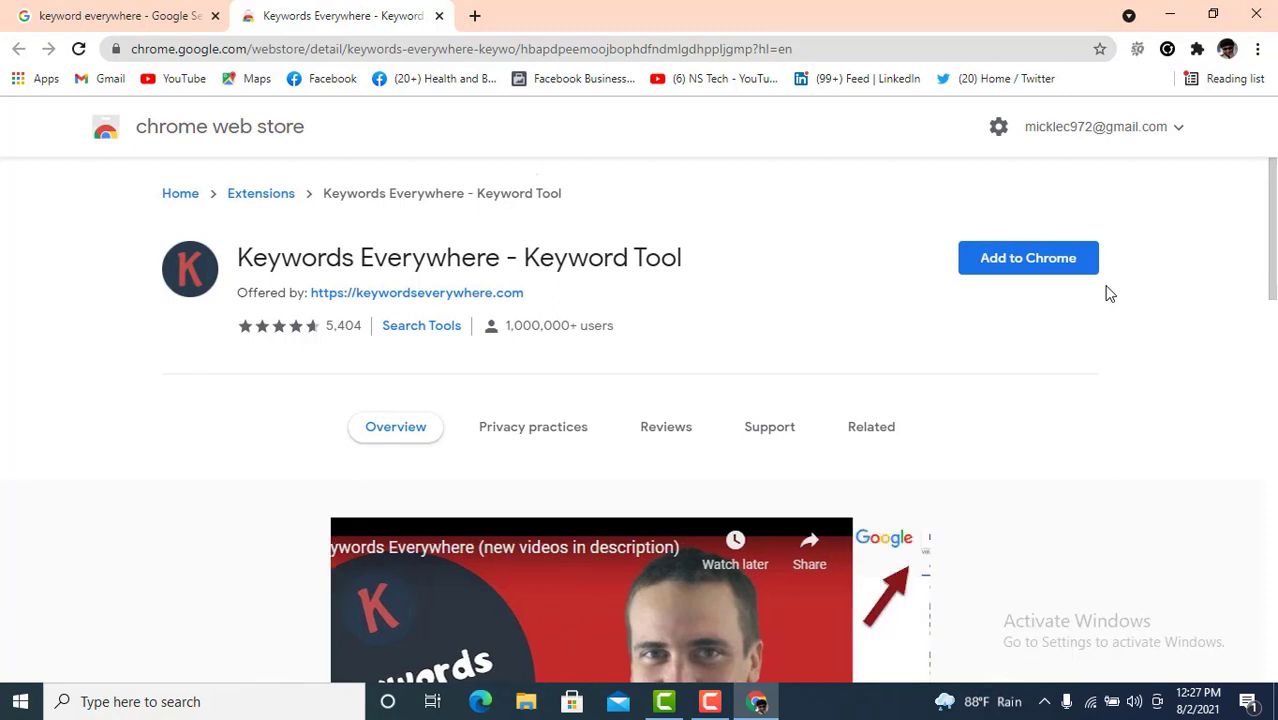
left_click(1042, 262)
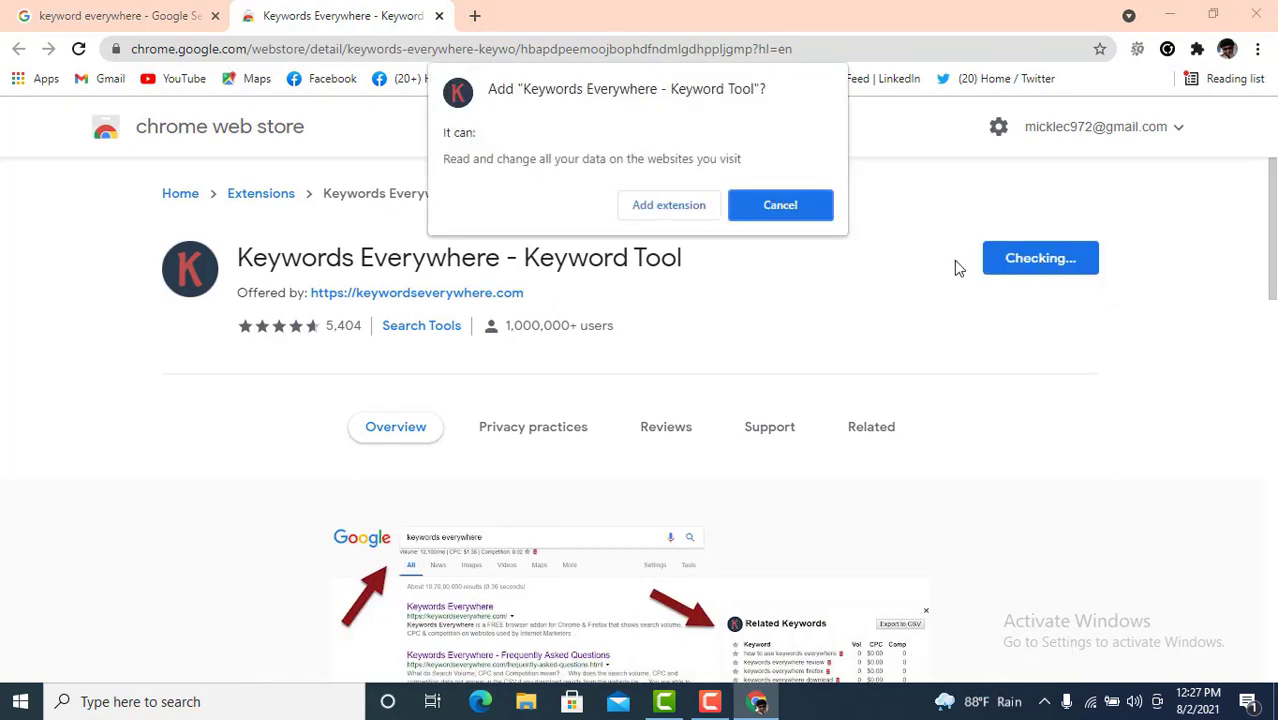
left_click(665, 206)
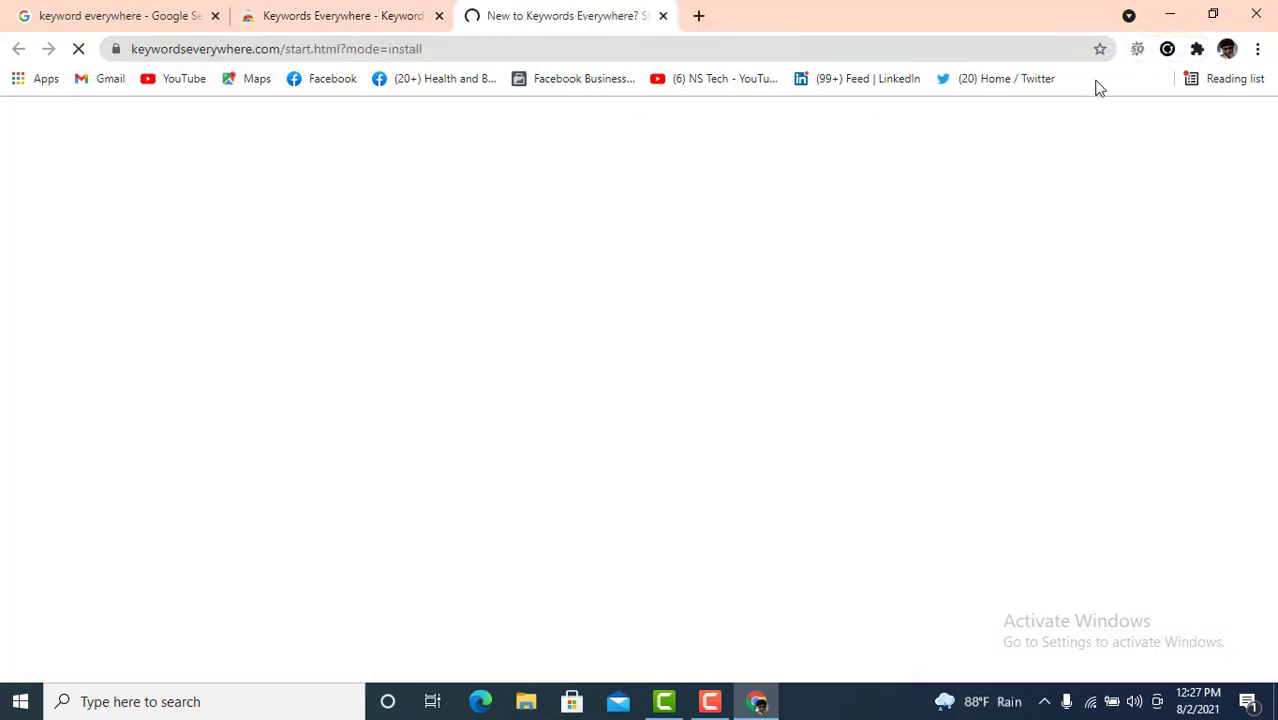
scroll(562, 434, "down", 10)
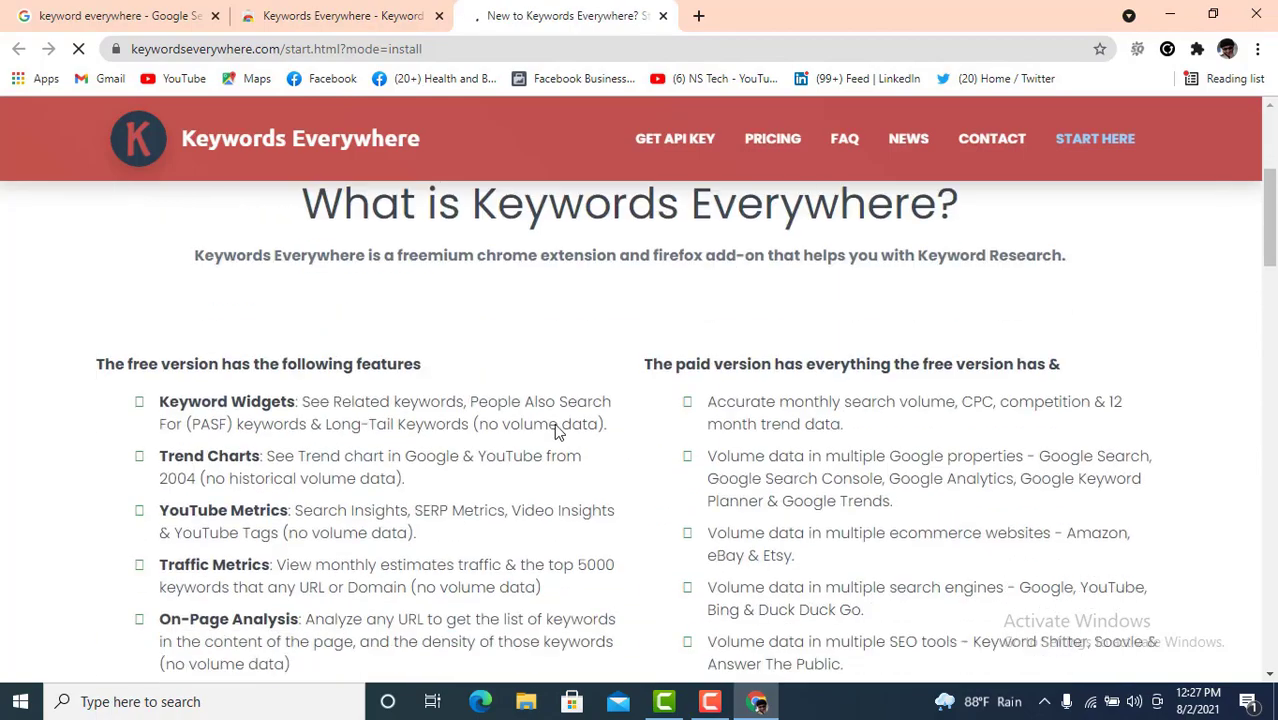
scroll(503, 265, "up", 5)
scroll(503, 265, "up", 5)
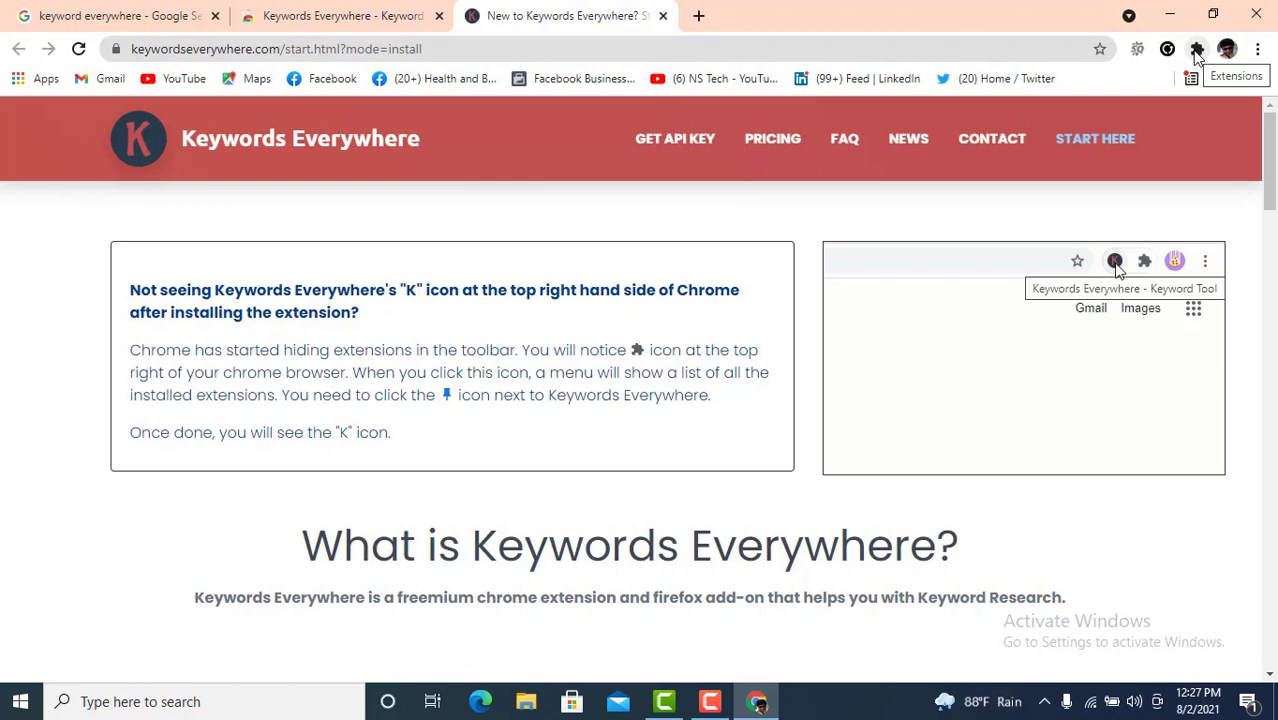
- Pin Keywords Everywhere to the toolbar, close its welcome page and open a new tab
left_click(1197, 50)
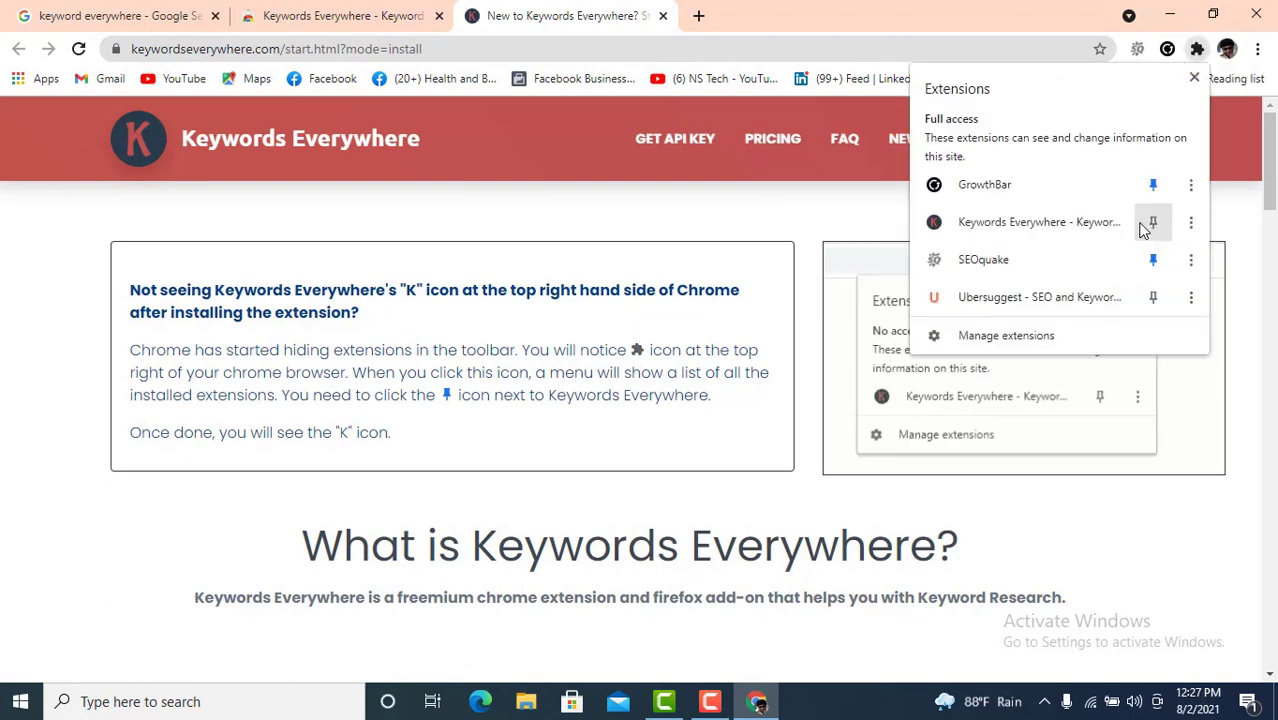
left_click(1153, 223)
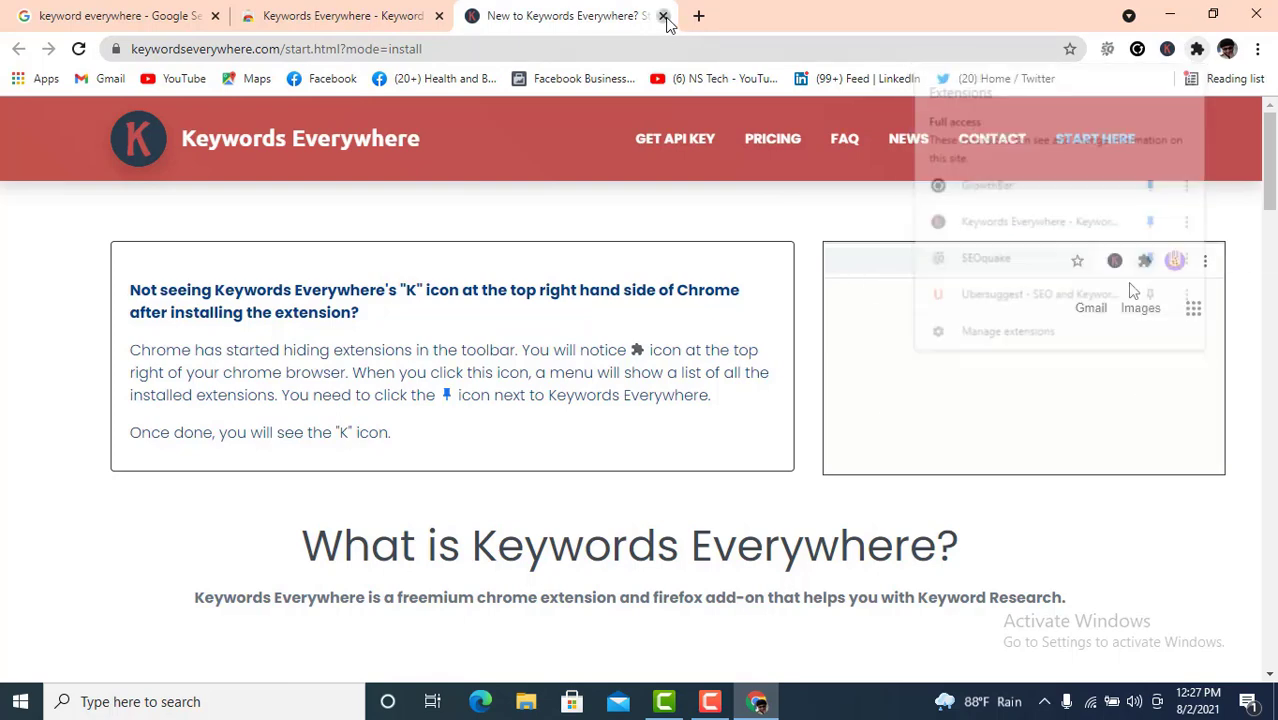
left_click(662, 16)
left_click(474, 17)
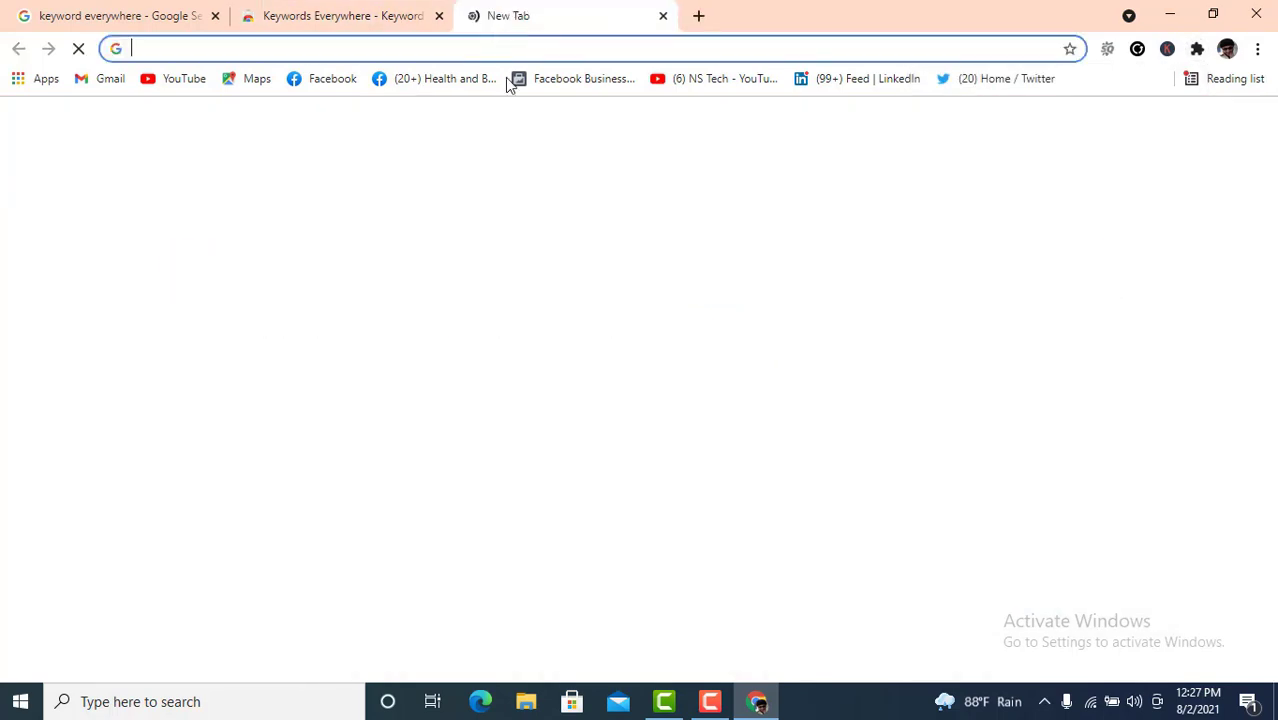
- Search Google for 'digital marketing' using the address bar suggestion
left_click(213, 49)
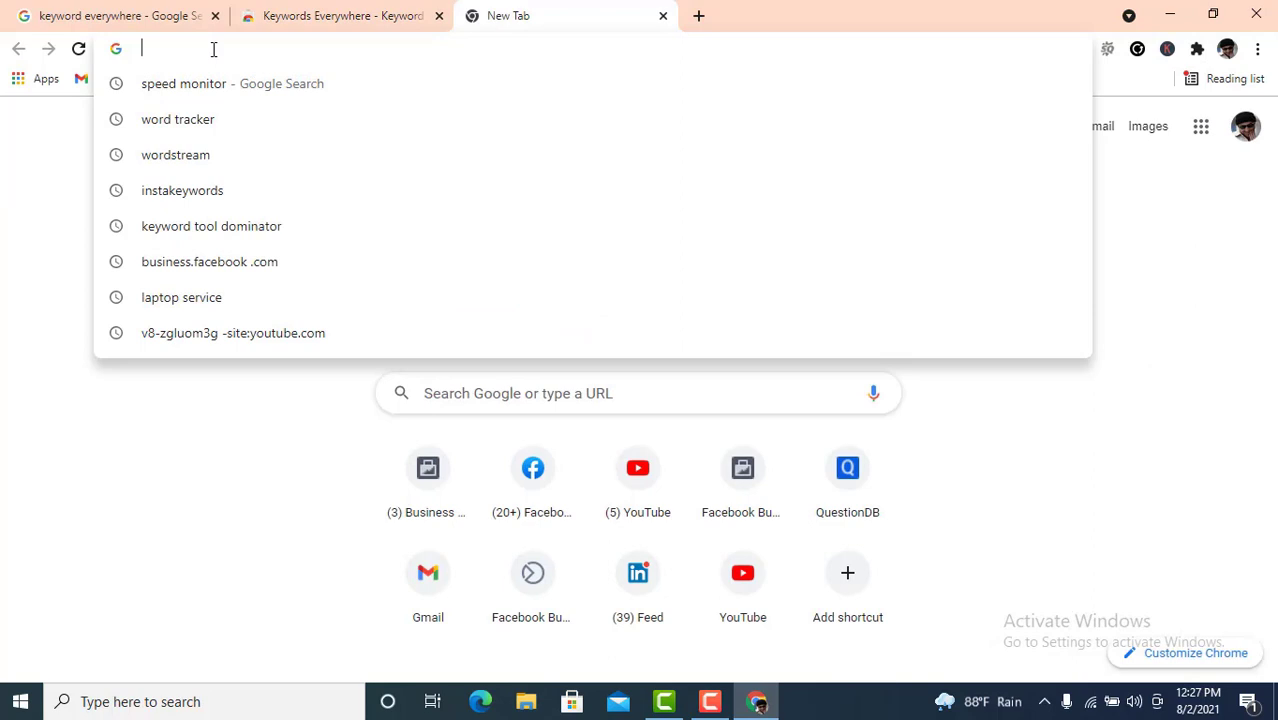
type("d")
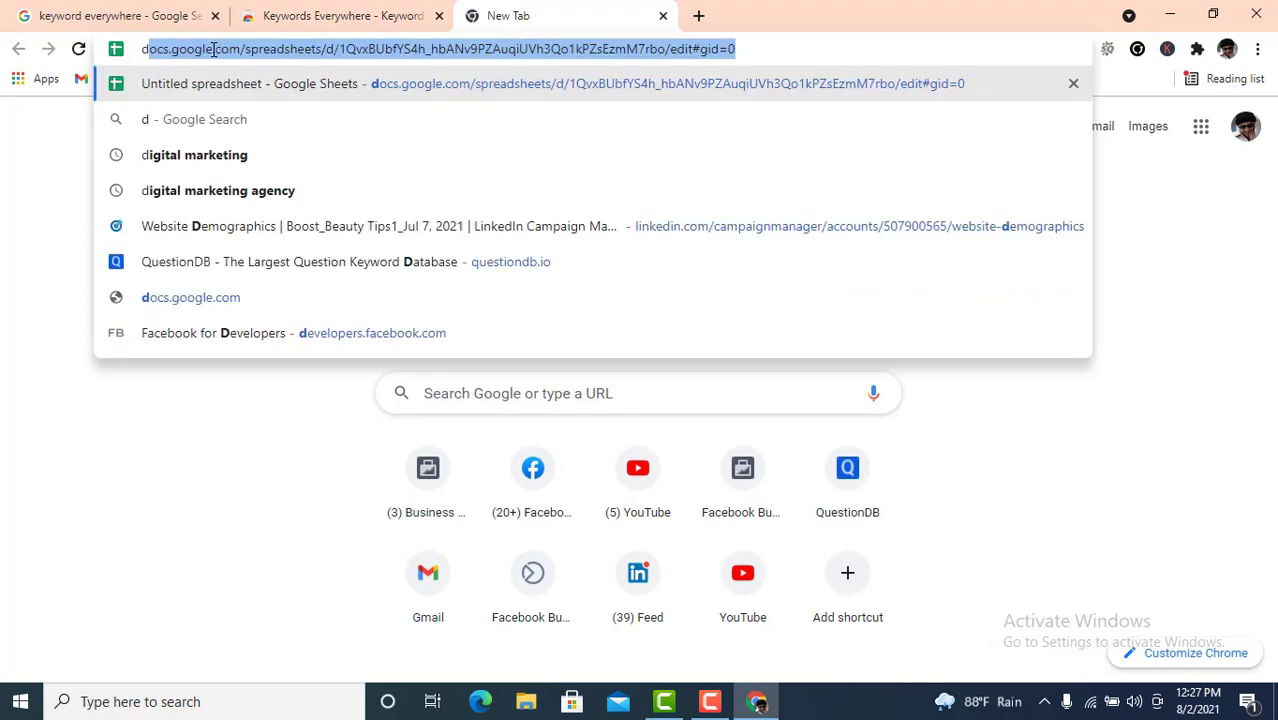
type("igital")
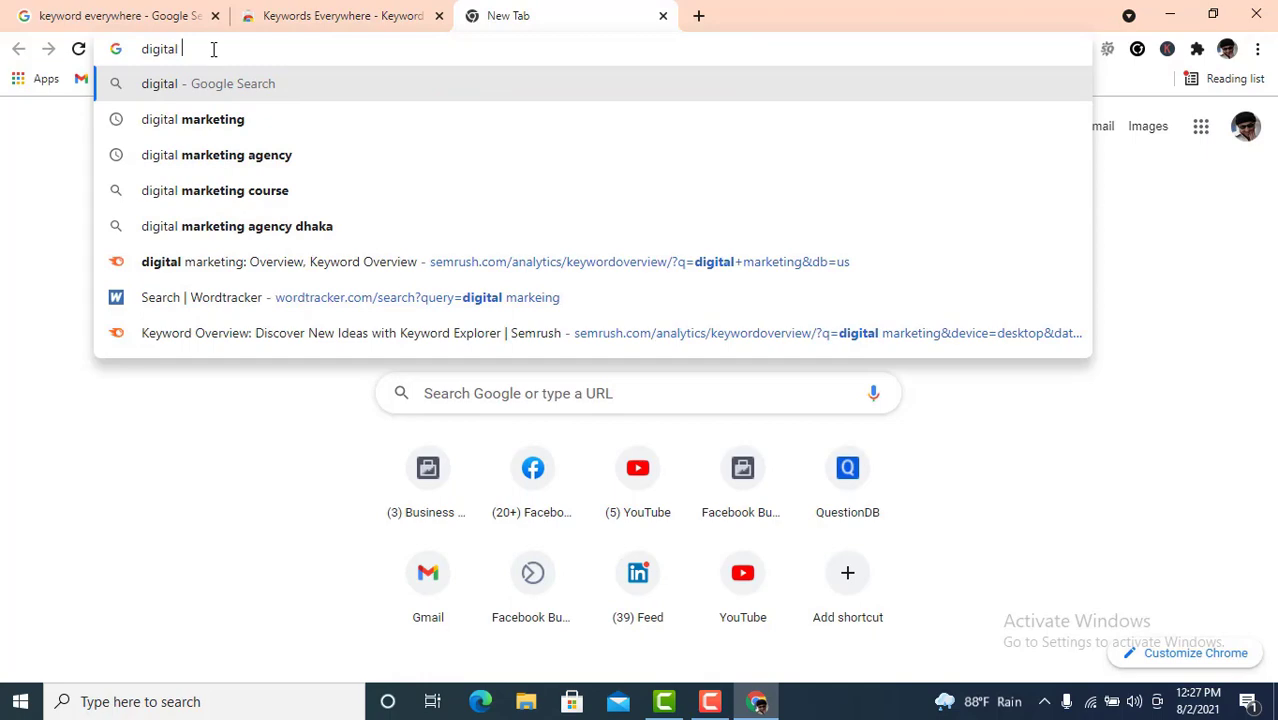
left_click(236, 126)
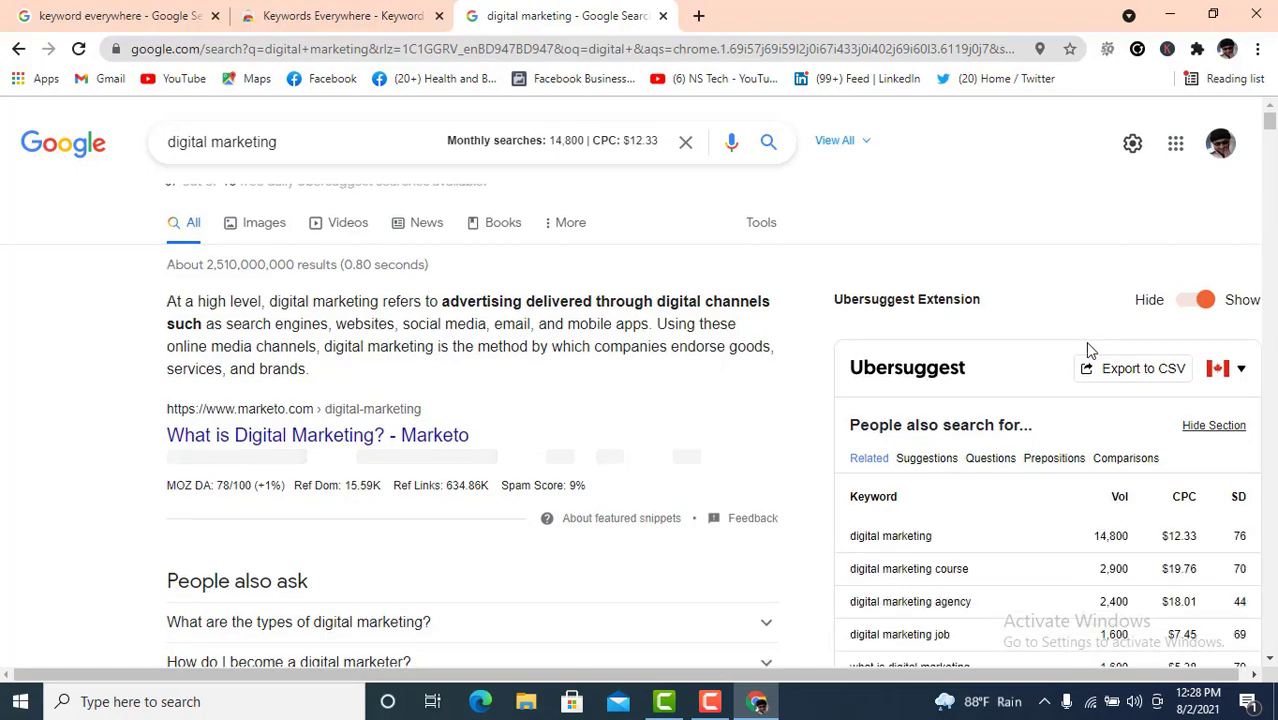
scroll(1110, 360, "down", 3)
scroll(1138, 380, "down", 5)
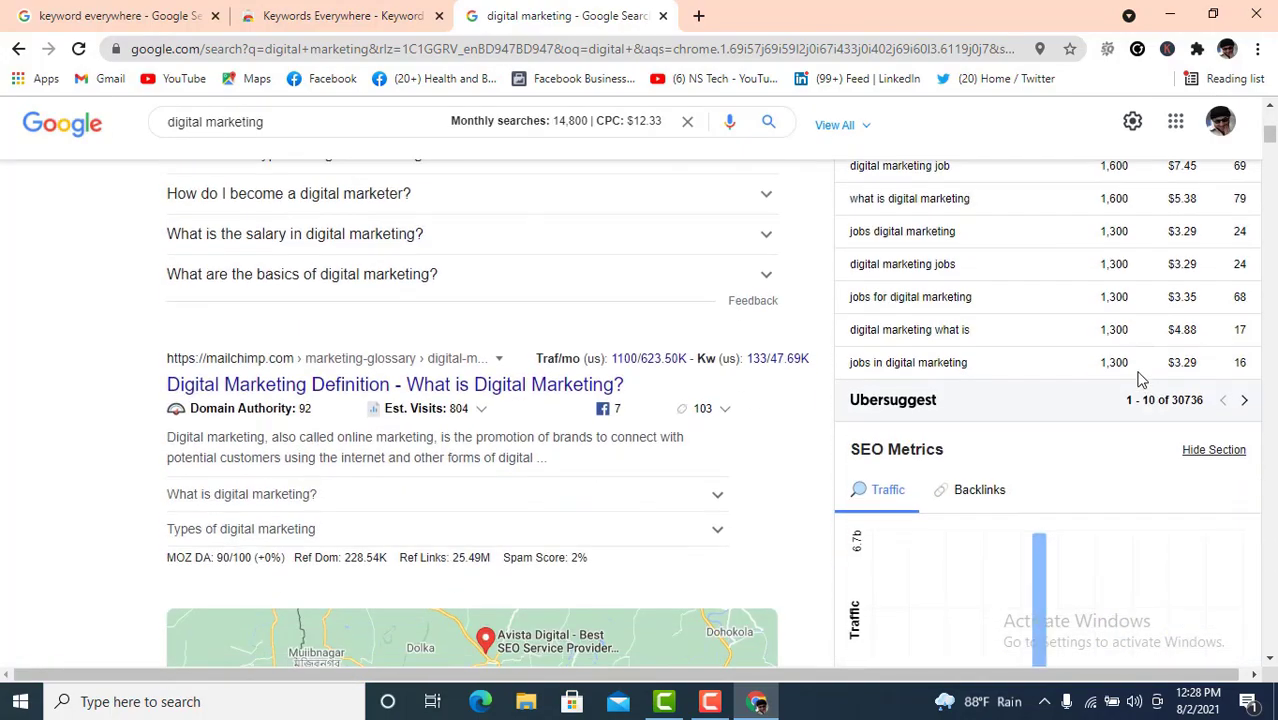
scroll(1142, 388, "down", 10)
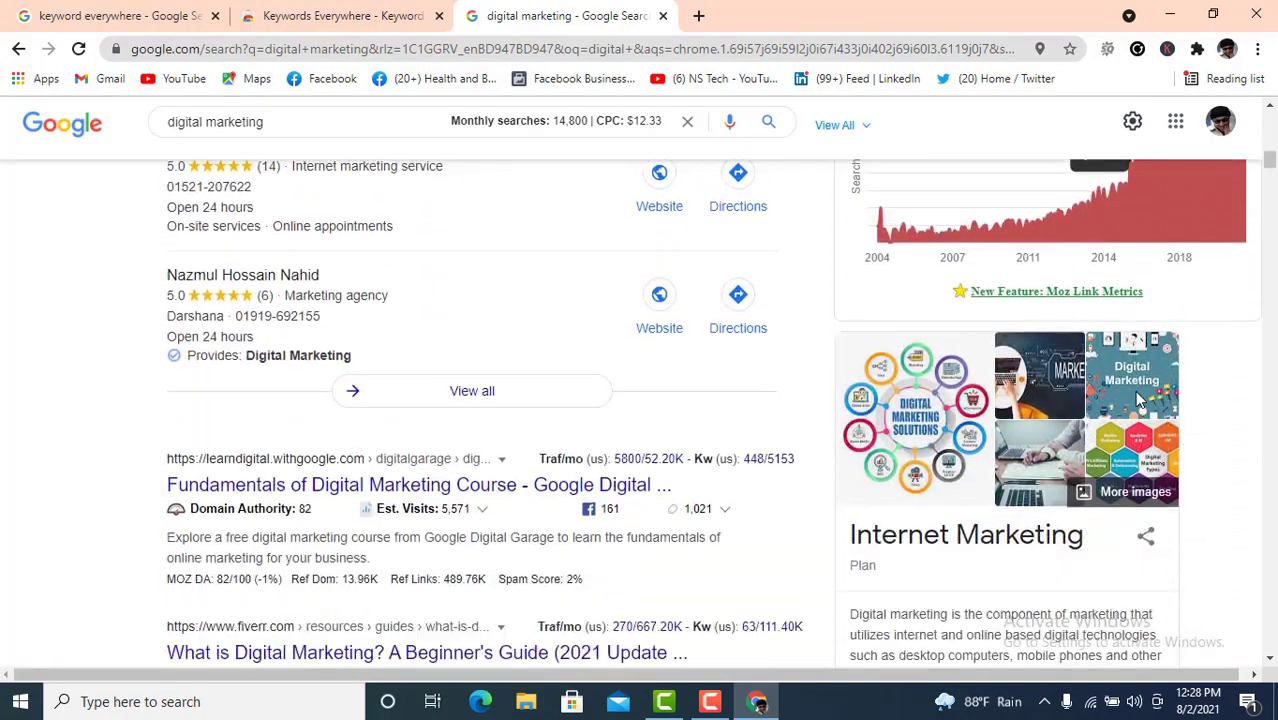
scroll(1138, 398, "down", 7)
scroll(1143, 392, "up", 3)
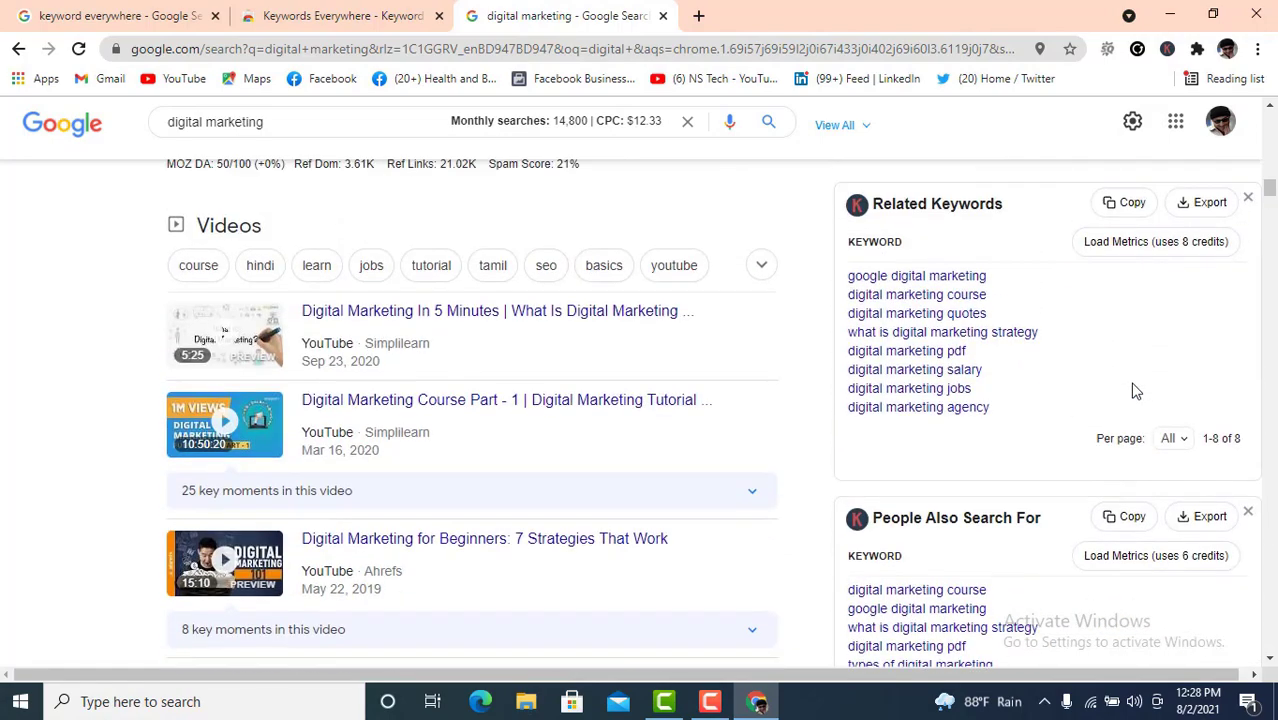
scroll(975, 413, "down", 1)
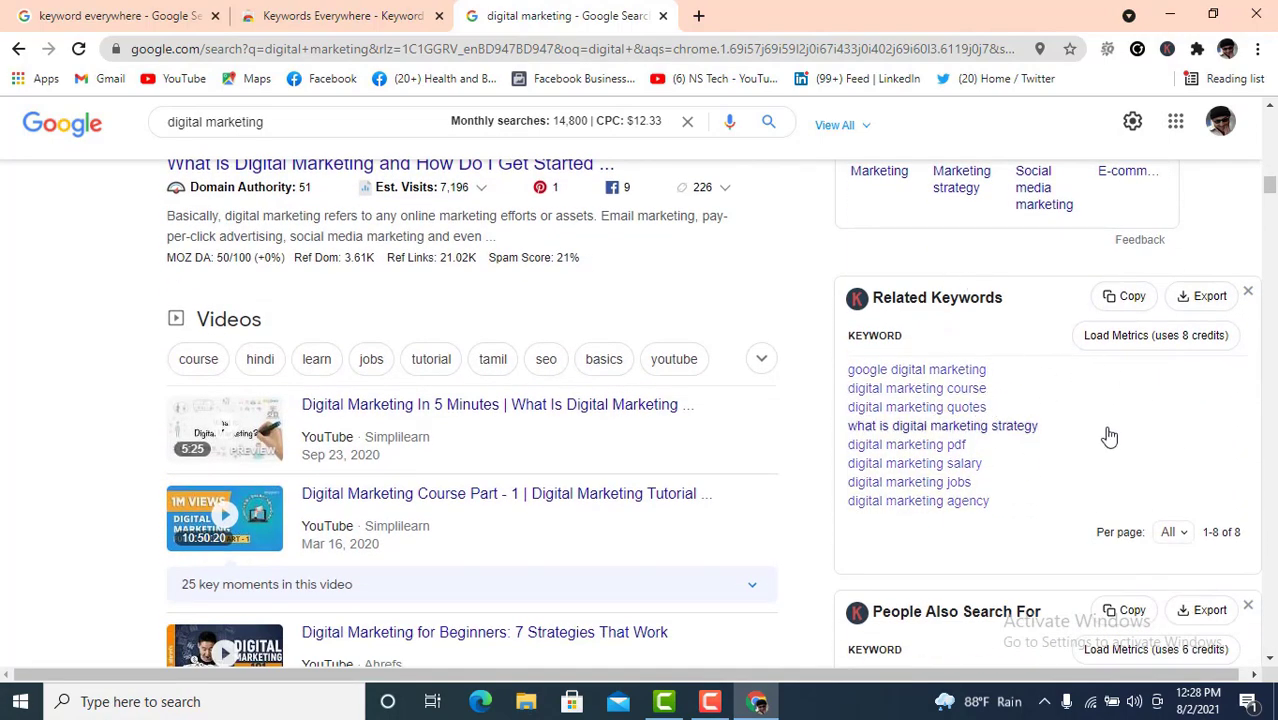
scroll(1095, 436, "down", 1)
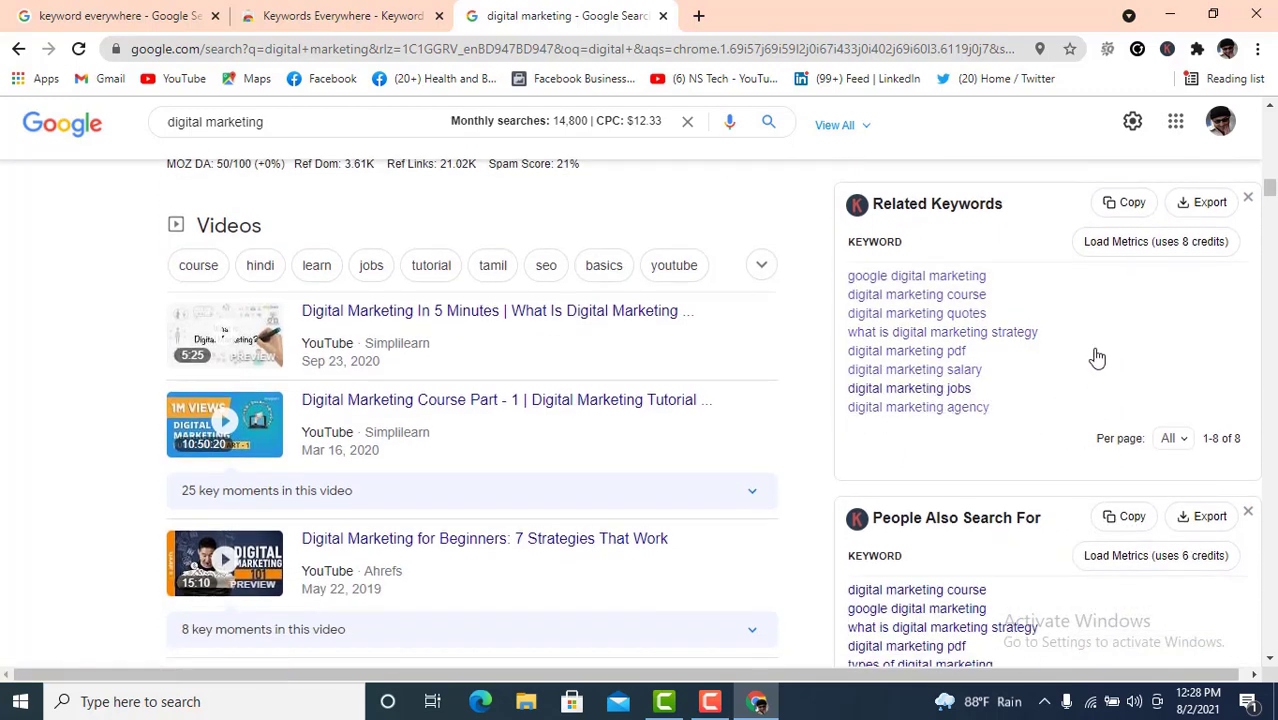
scroll(1045, 370, "down", 10)
scroll(1050, 365, "up", 5)
scroll(1090, 350, "up", 5)
scroll(1116, 347, "down", 1)
scroll(1004, 405, "down", 3)
scroll(970, 345, "up", 2)
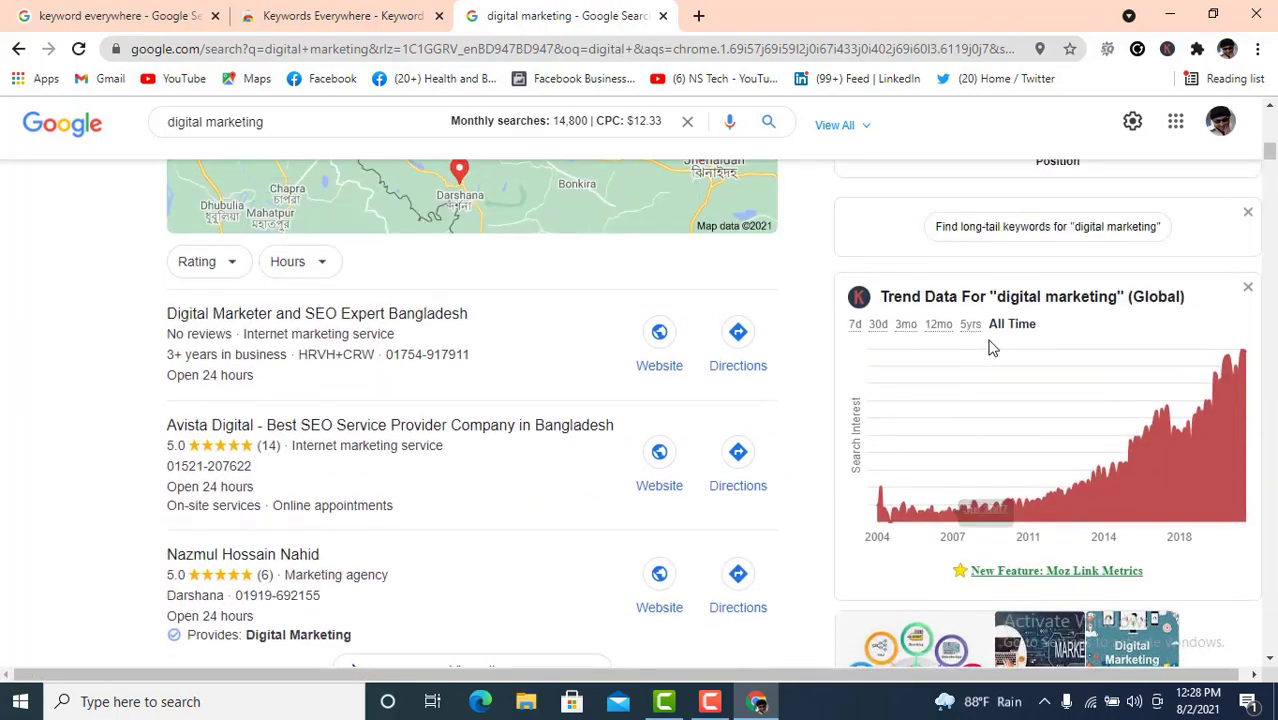
scroll(1110, 375, "down", 7)
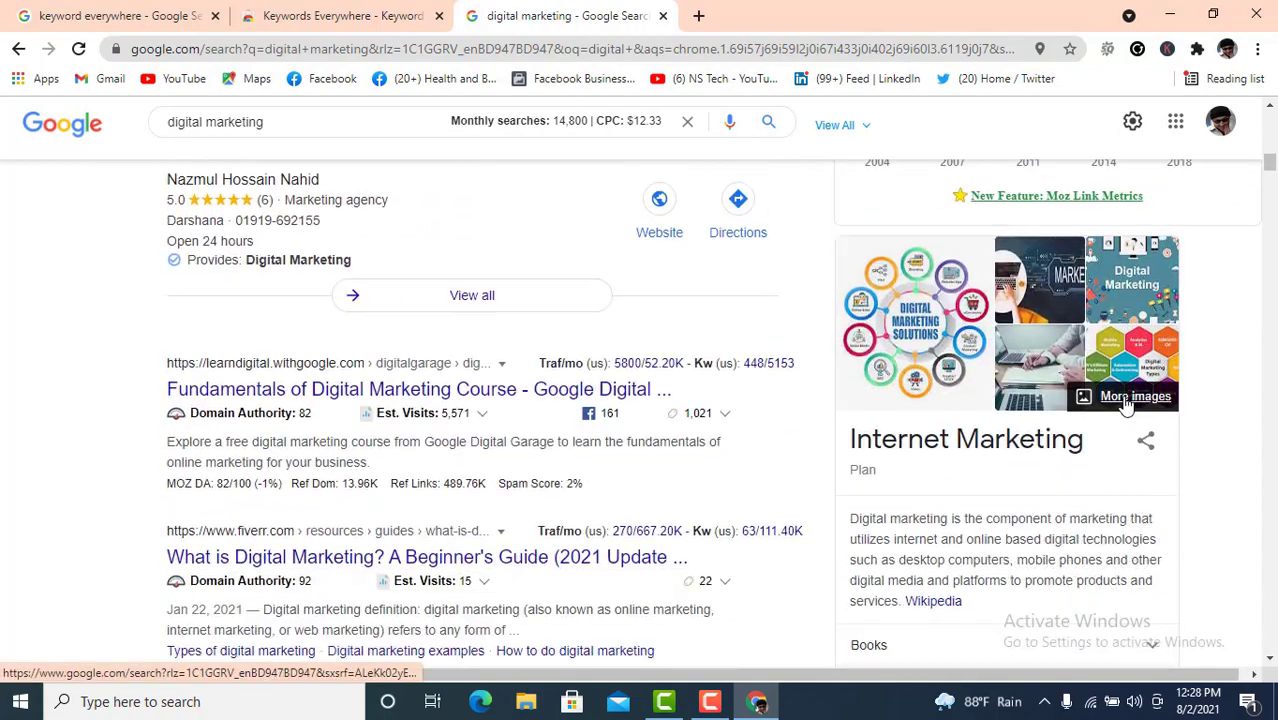
scroll(1124, 402, "down", 4)
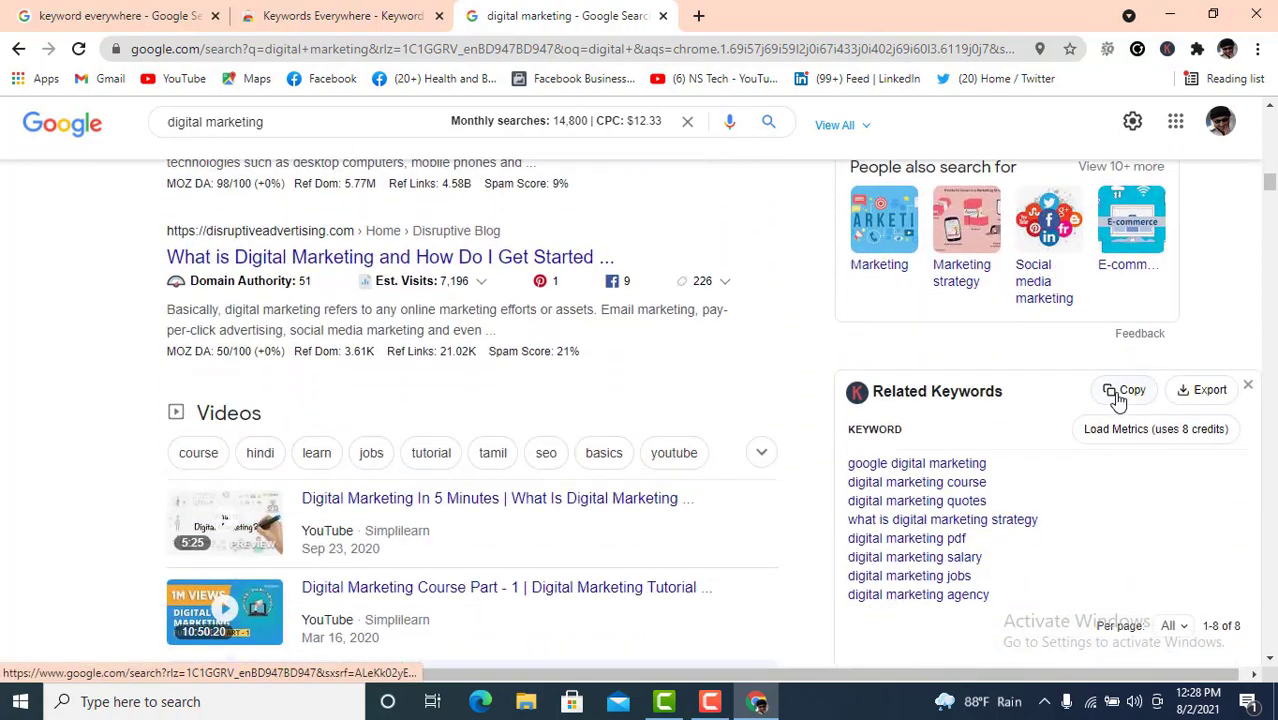
scroll(1112, 410, "down", 2)
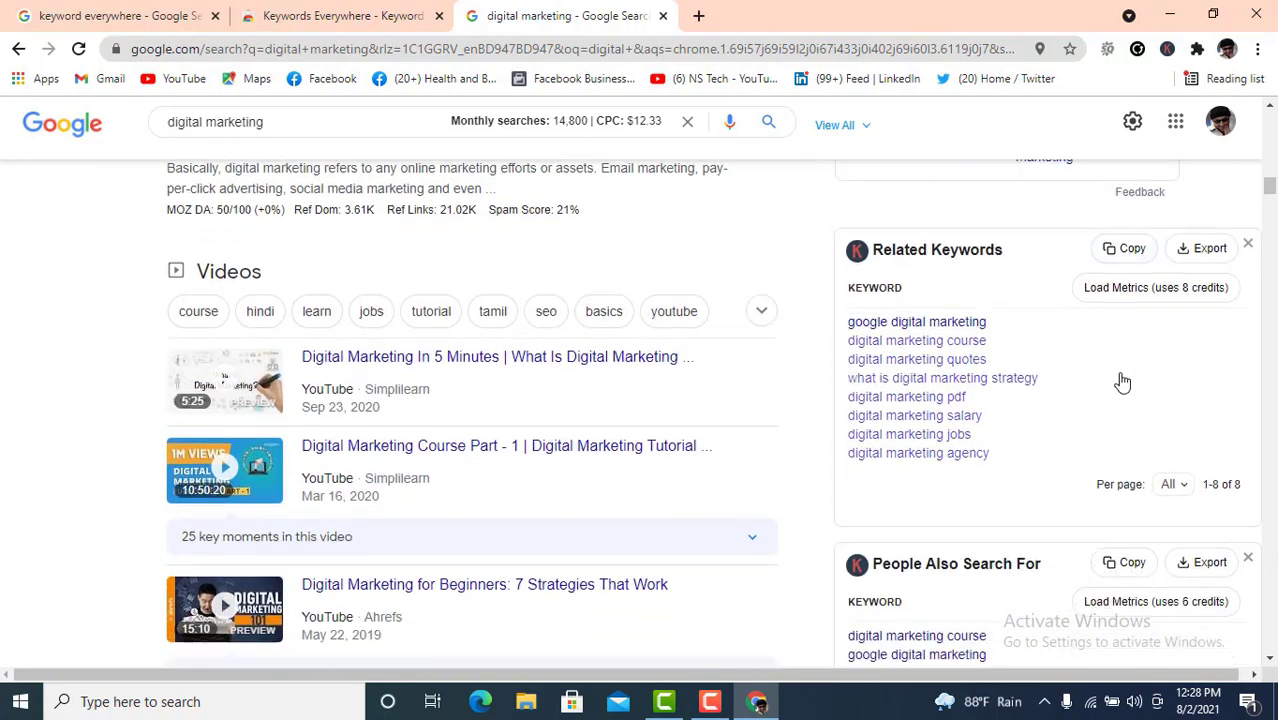
scroll(1108, 427, "down", 2)
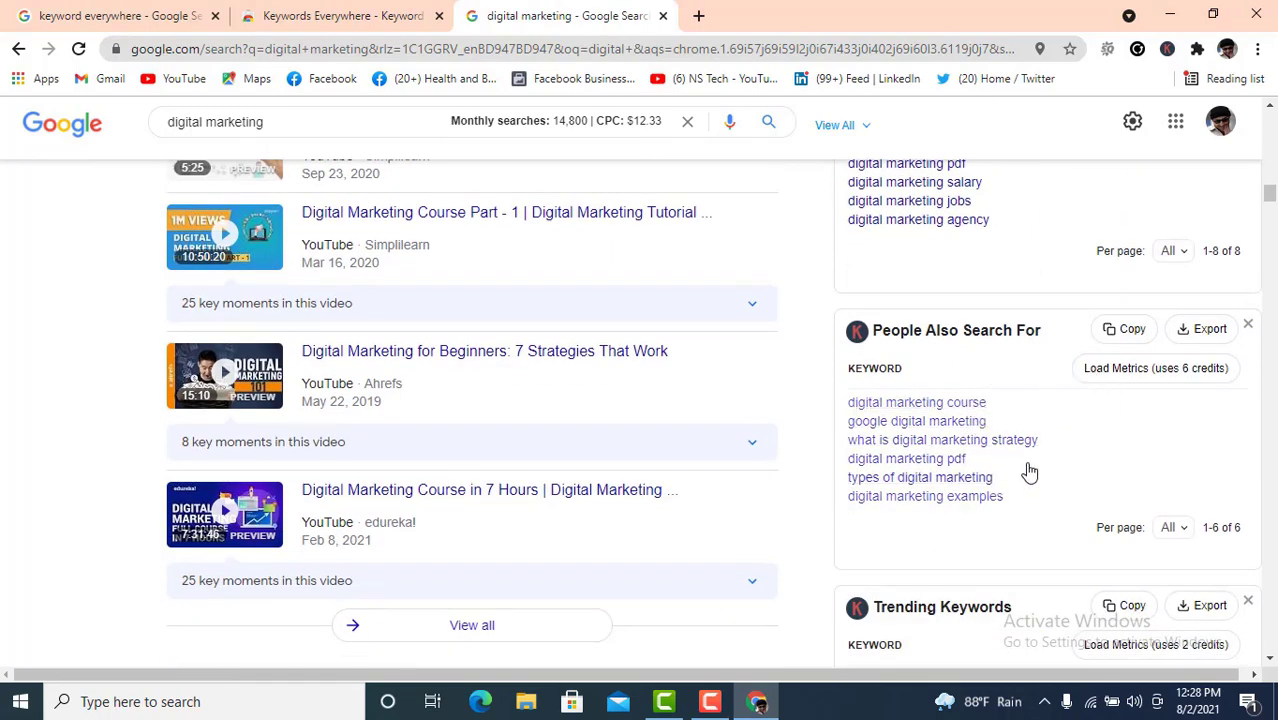
scroll(1030, 468, "down", 2)
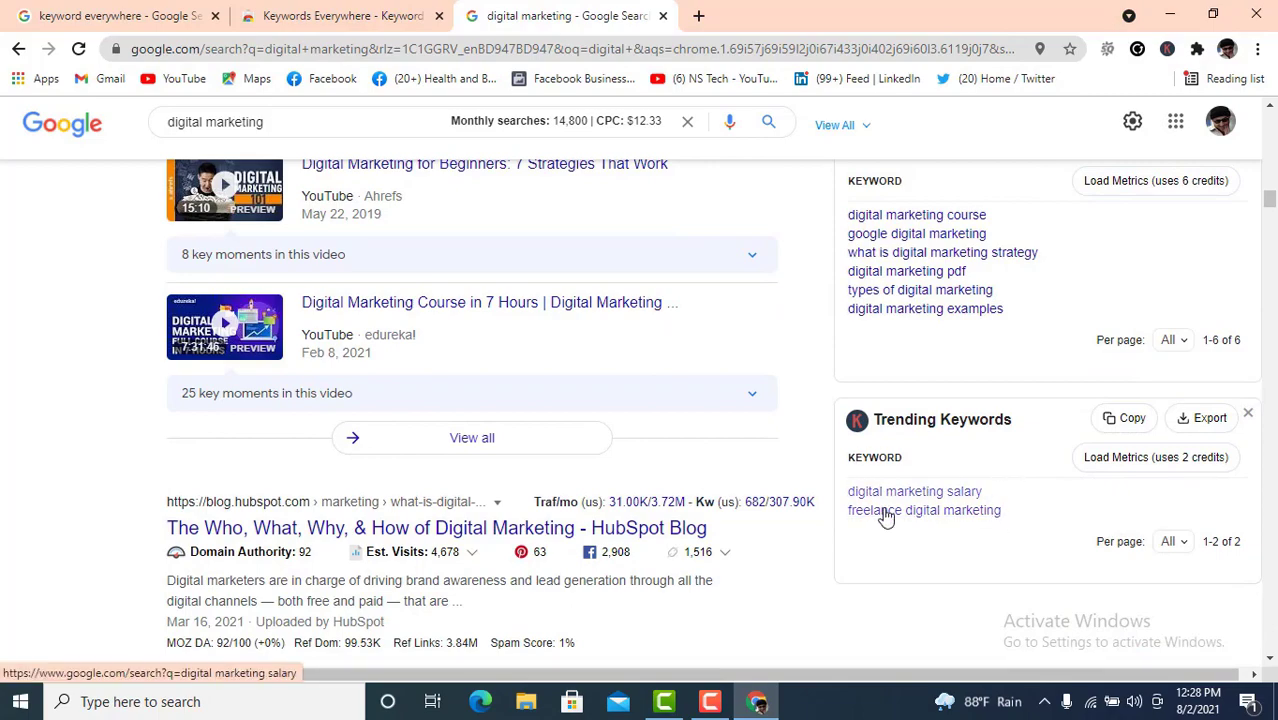
scroll(995, 510, "up", 1)
scroll(995, 510, "up", 5)
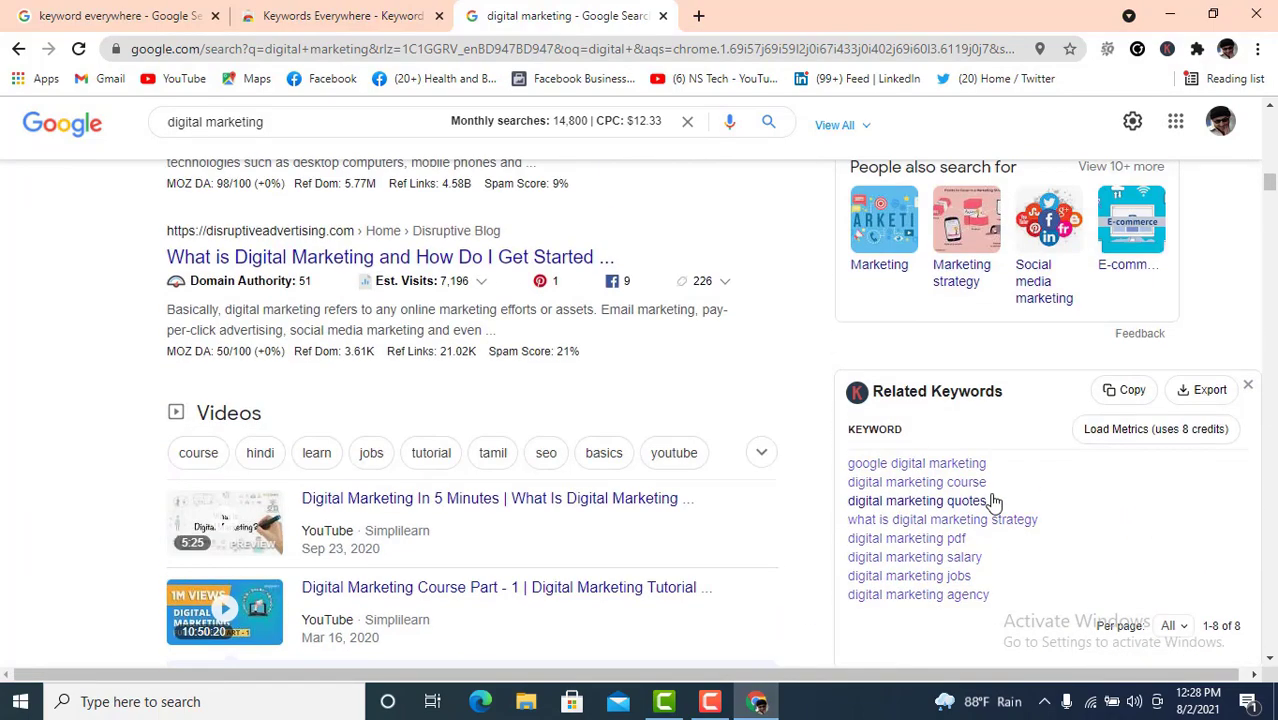
scroll(993, 500, "down", 6)
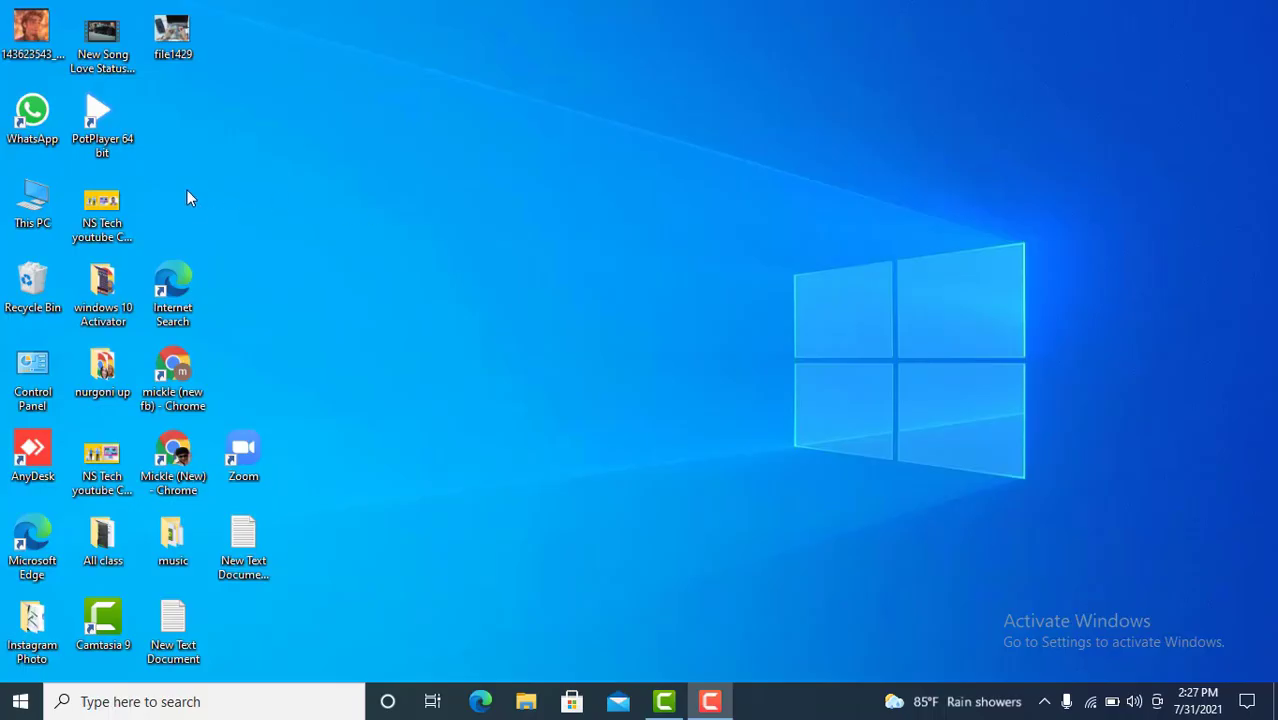
- Launch Chrome with the other user profile from its desktop shortcut
double_click(172, 453)
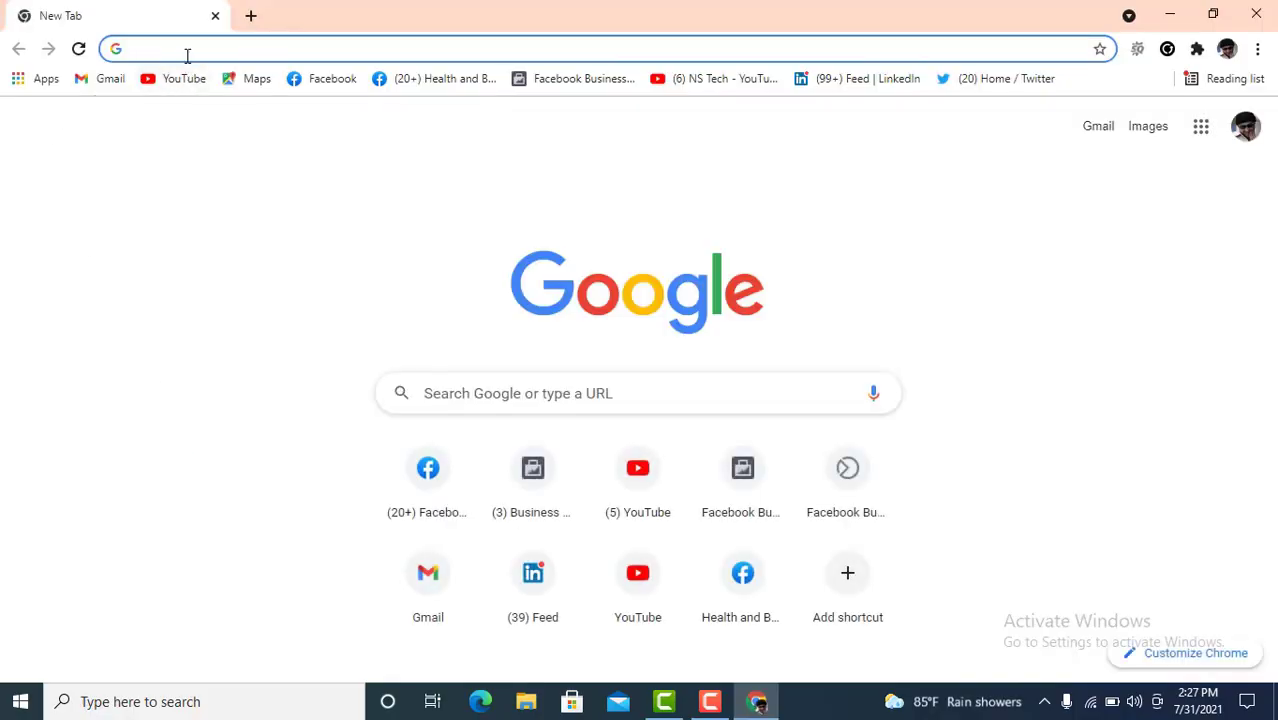
- Search Google for 'word tracker' and open the Wordtracker result in a new tab
type("wo")
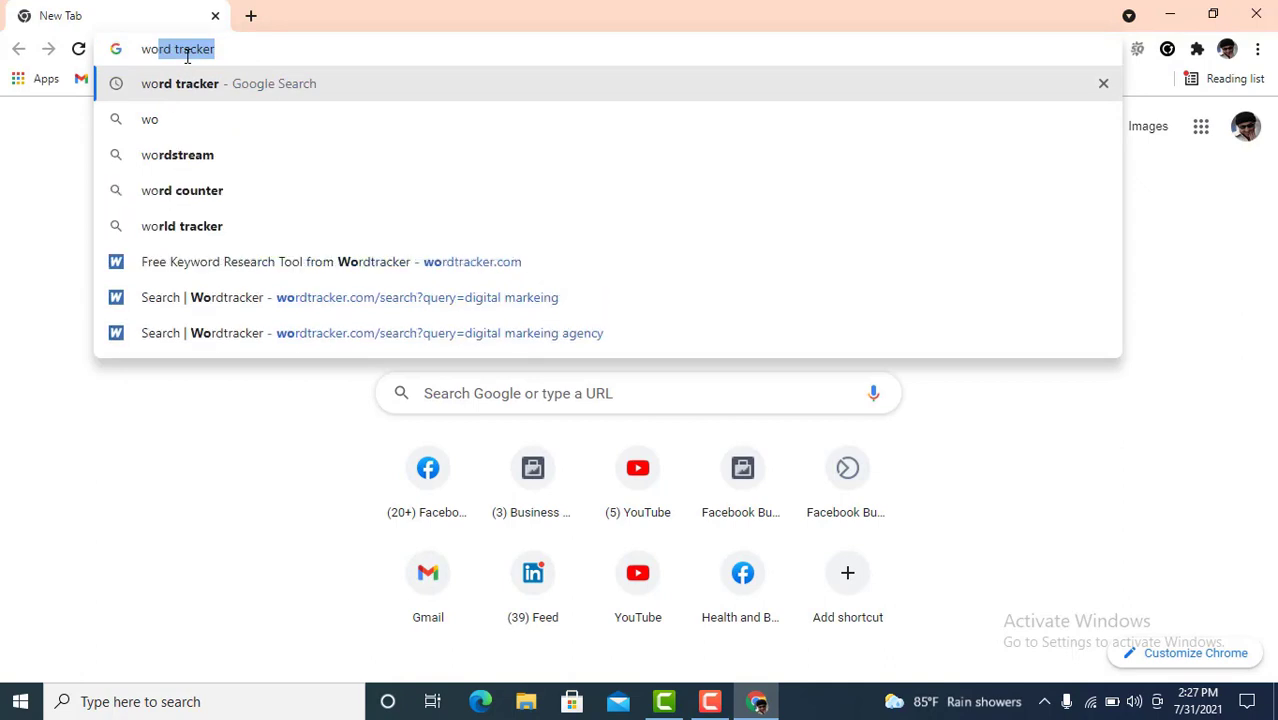
type("rd tracker")
key("Return")
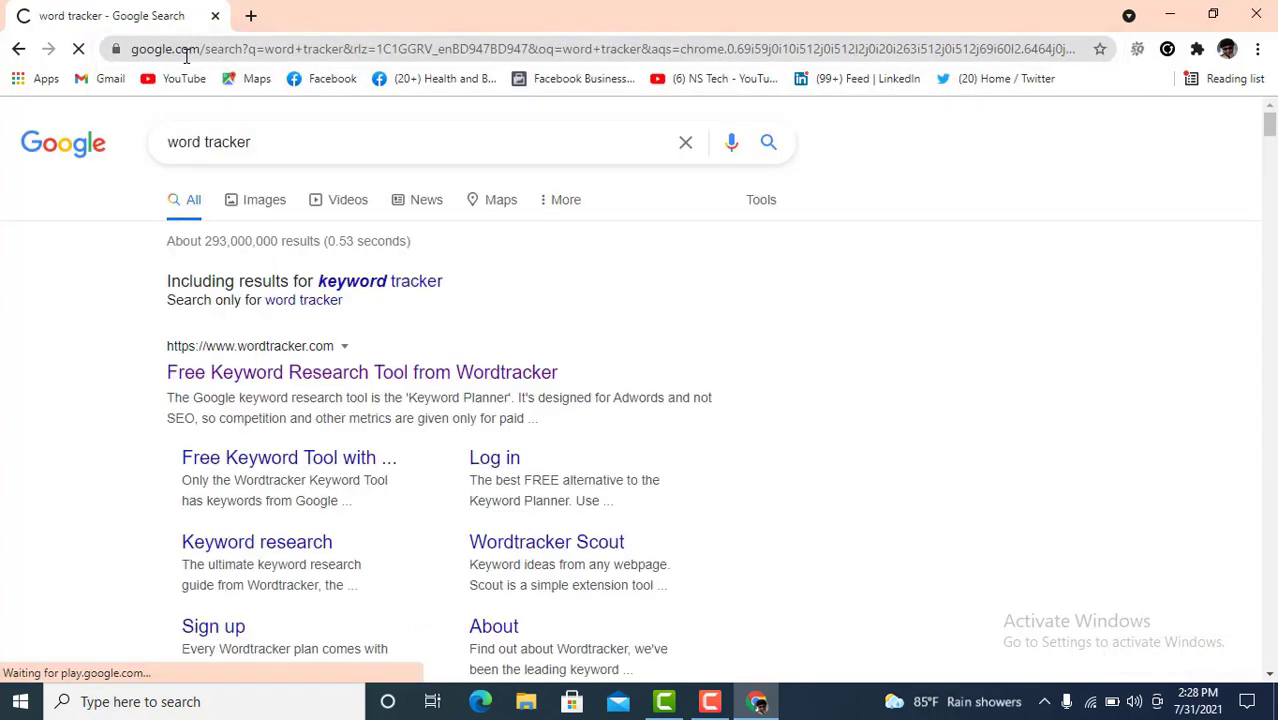
scroll(330, 230, "down", 2)
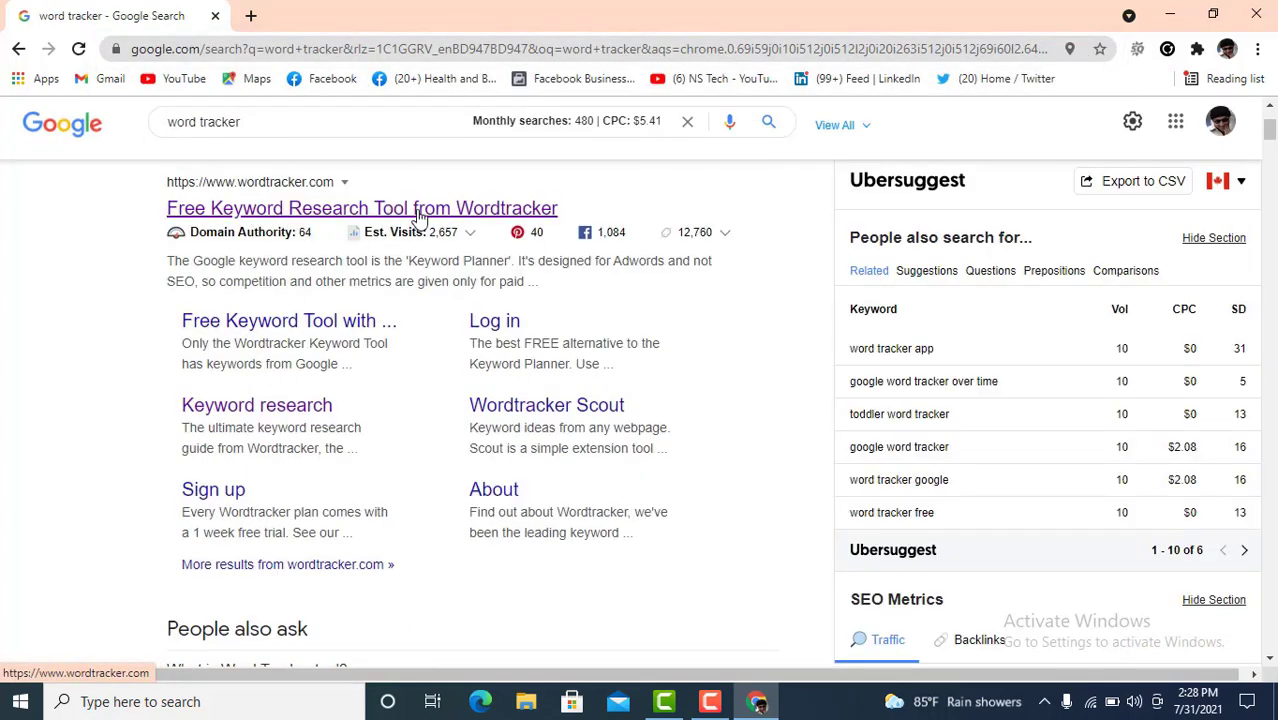
right_click(325, 217)
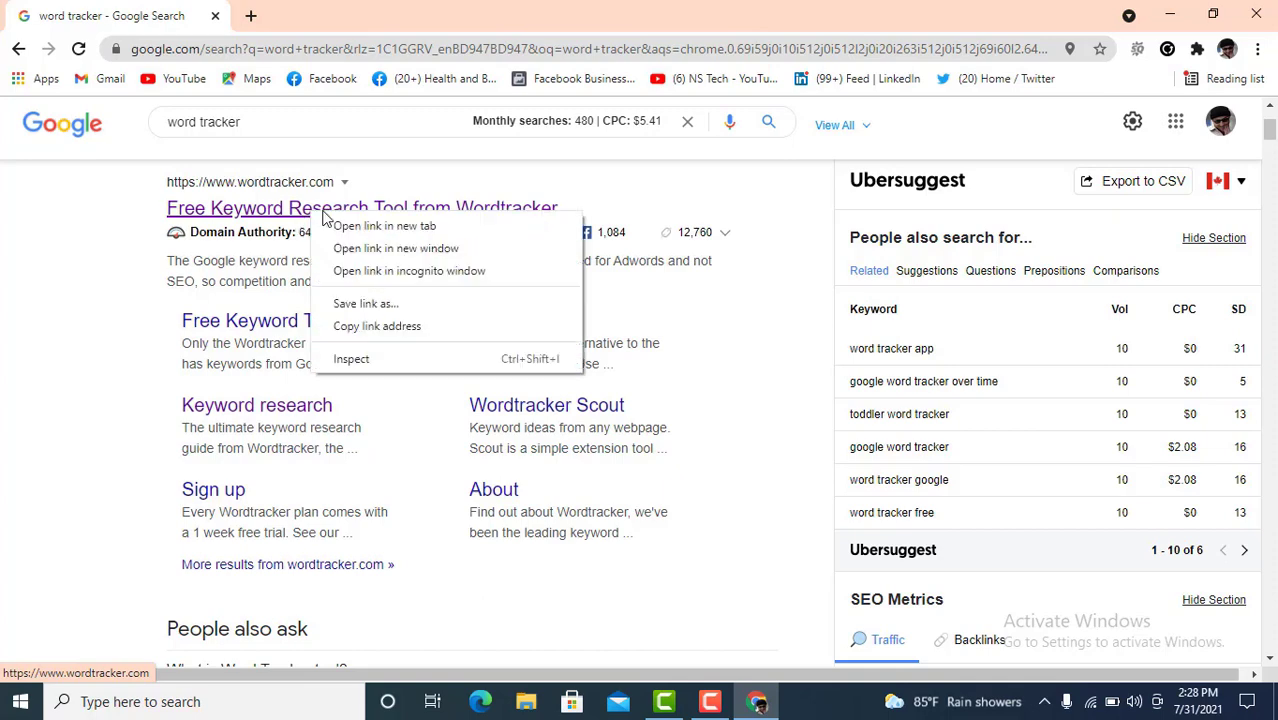
left_click(384, 226)
left_click(345, 15)
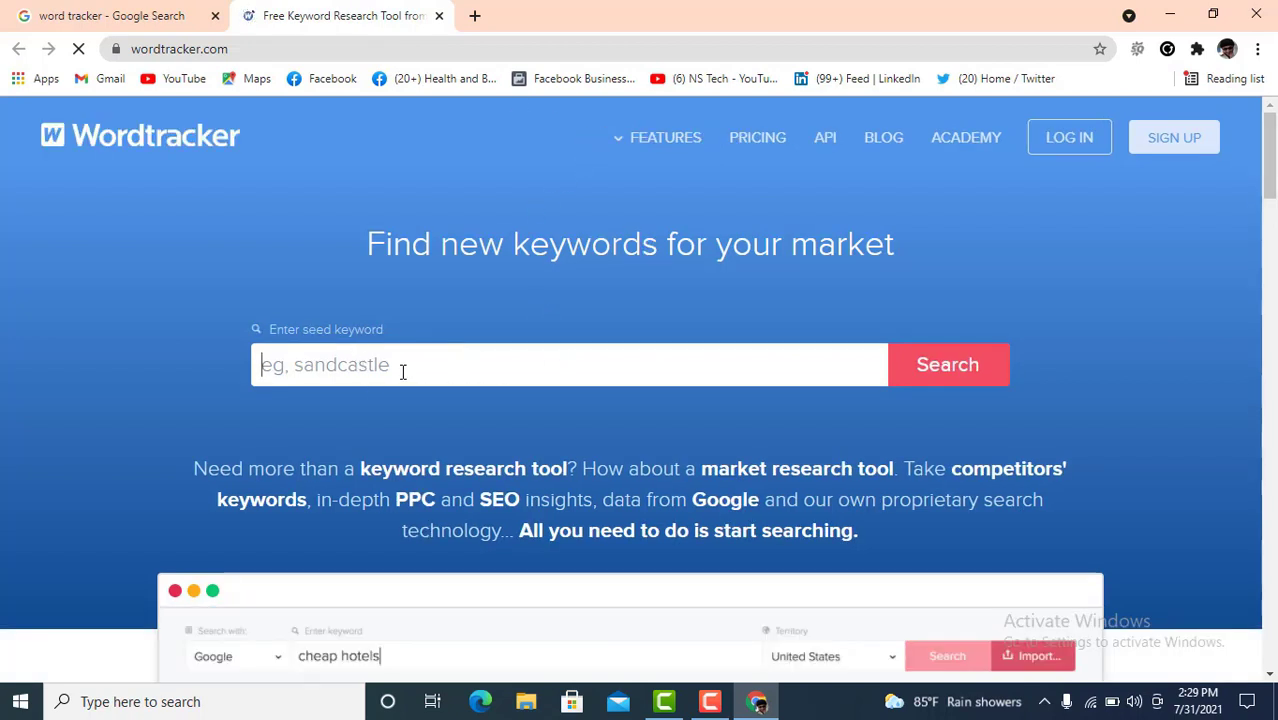
- Run a Wordtracker search for the previously used seed keyword 'digital markeing'
left_click(433, 365)
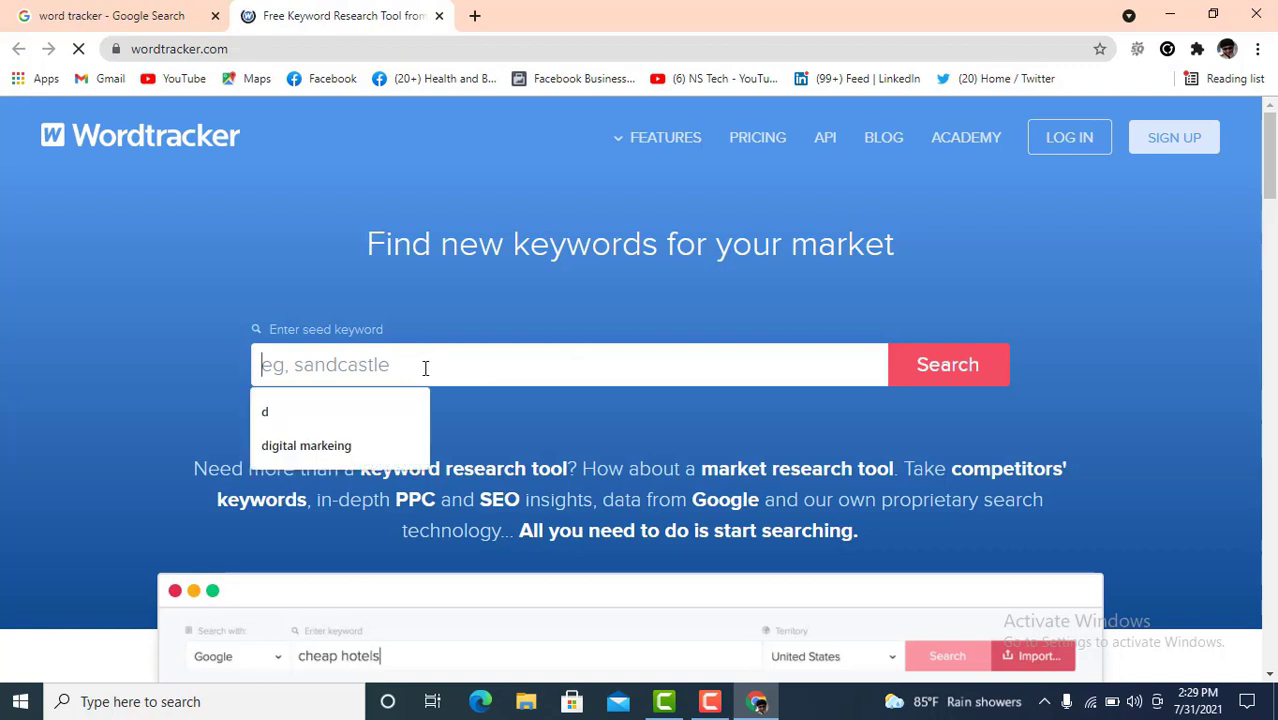
left_click(296, 452)
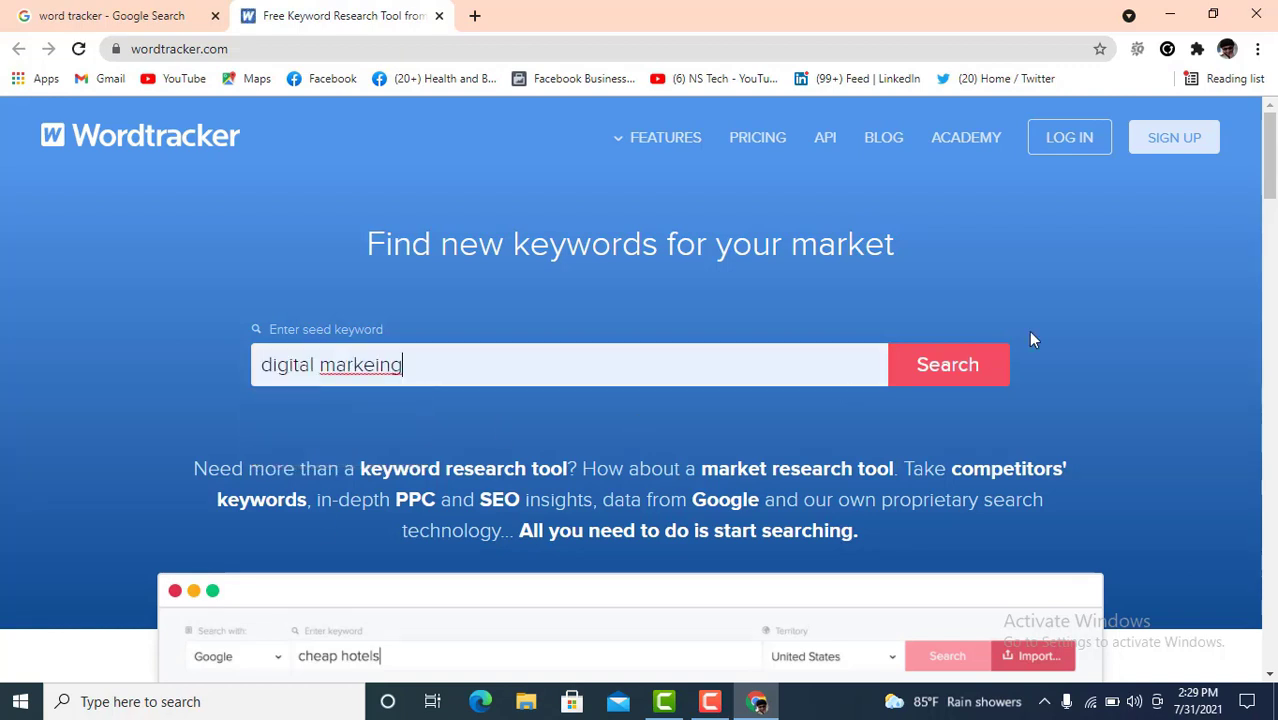
left_click(935, 363)
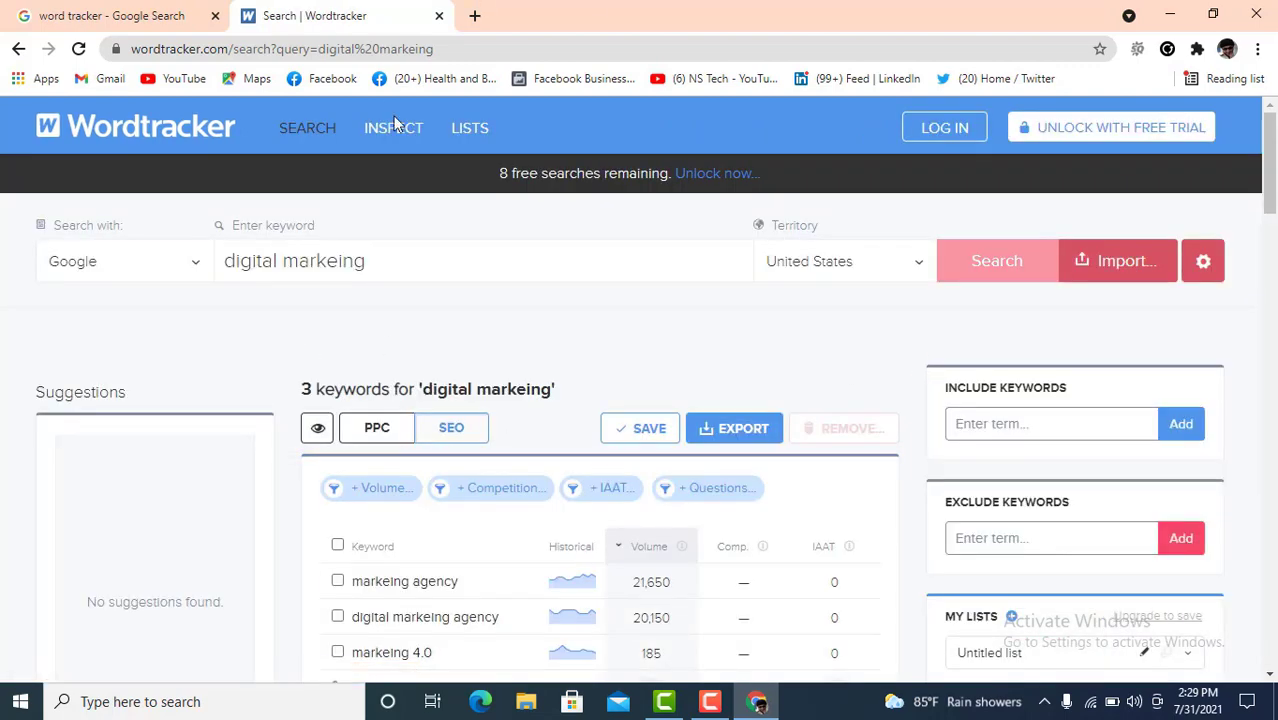
- Replace the seed keyword with 'beauty tip' and search Google in the United Kingdom
left_click_drag(377, 273, 232, 262)
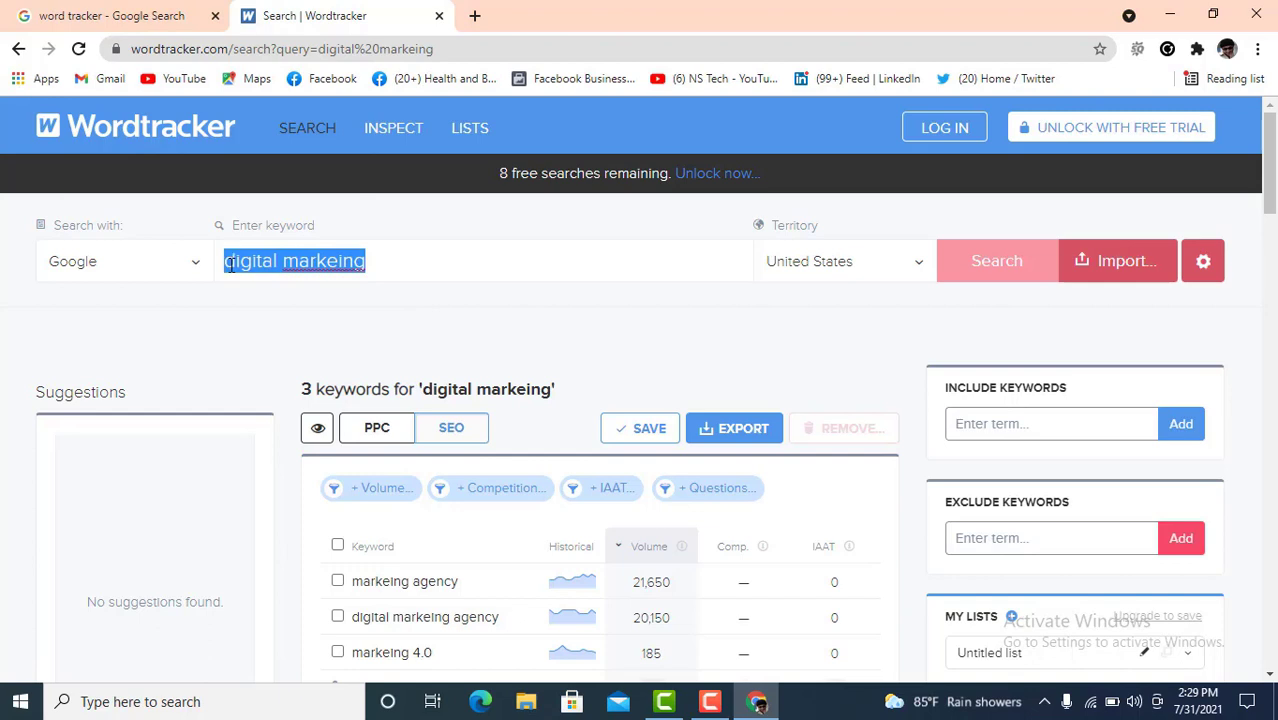
key("BackSpace")
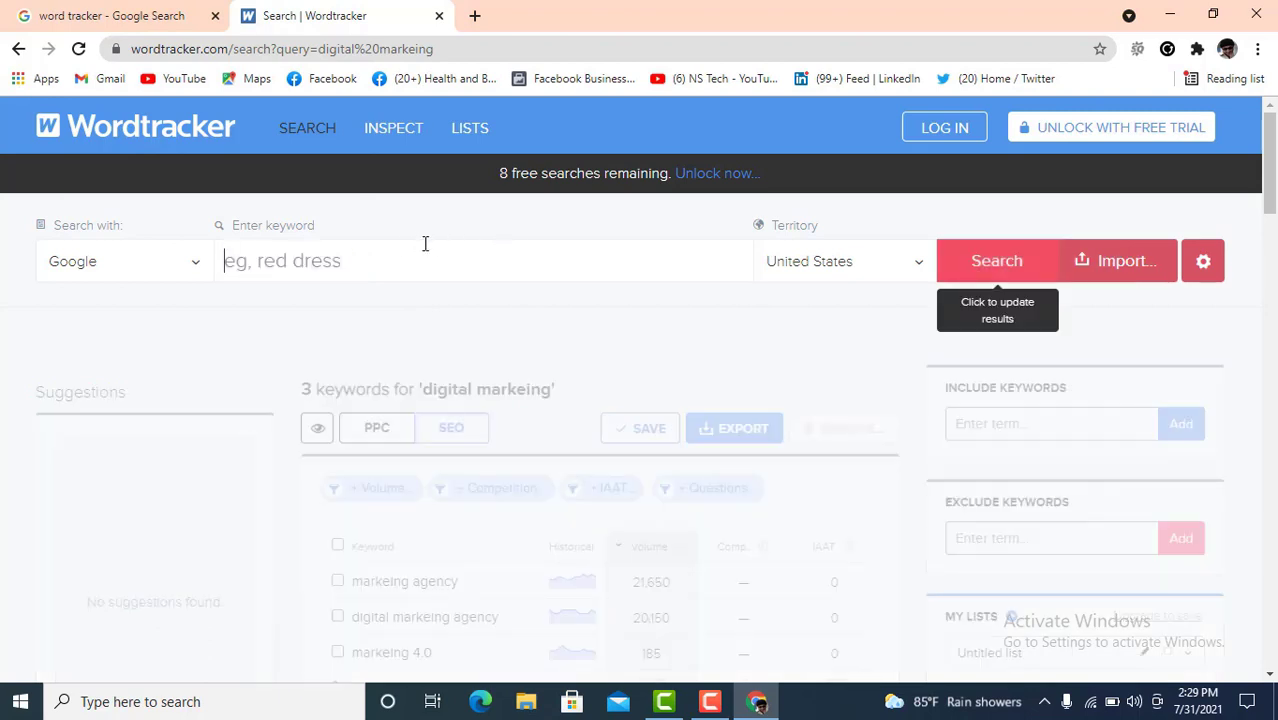
left_click(313, 256)
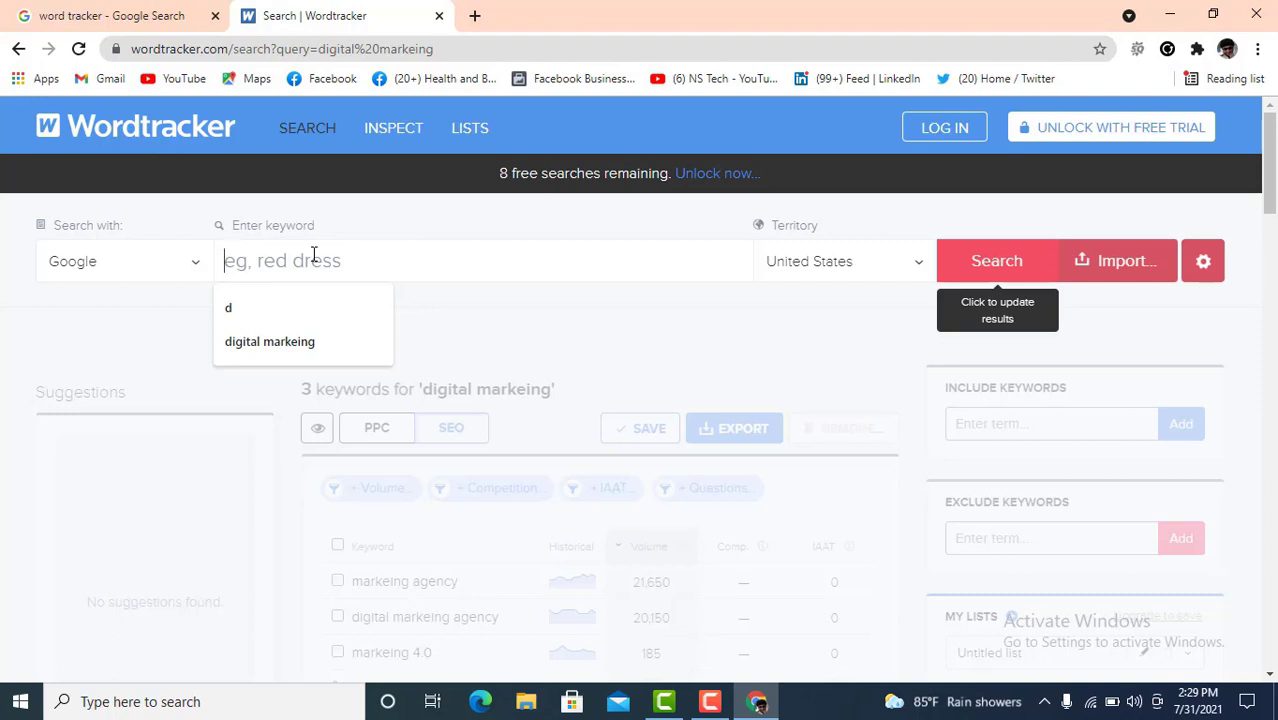
type("b")
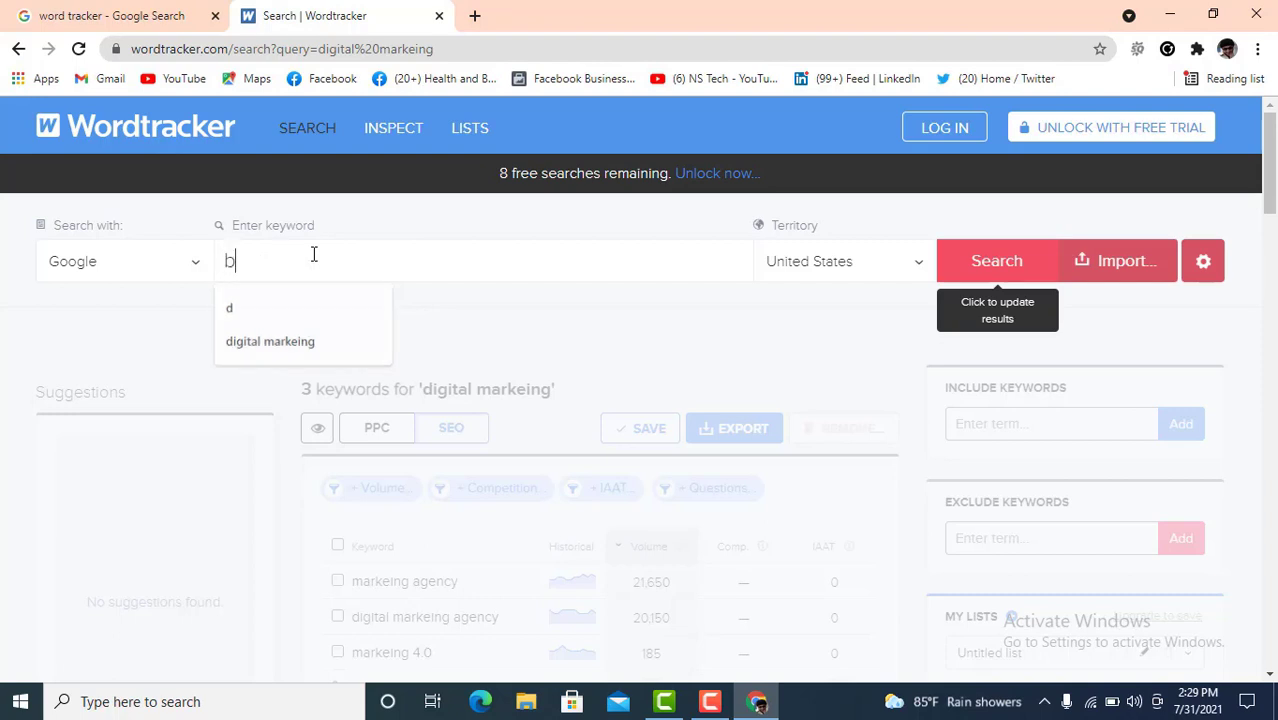
type("eauty tip")
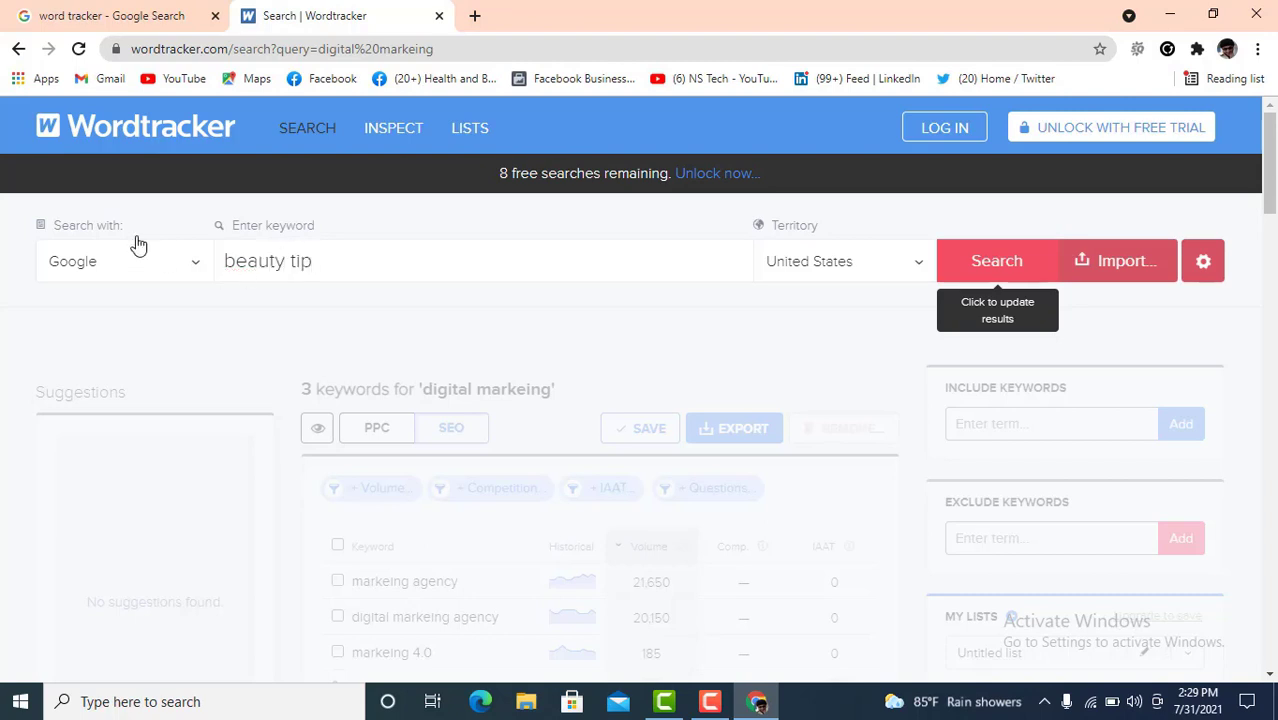
left_click(150, 274)
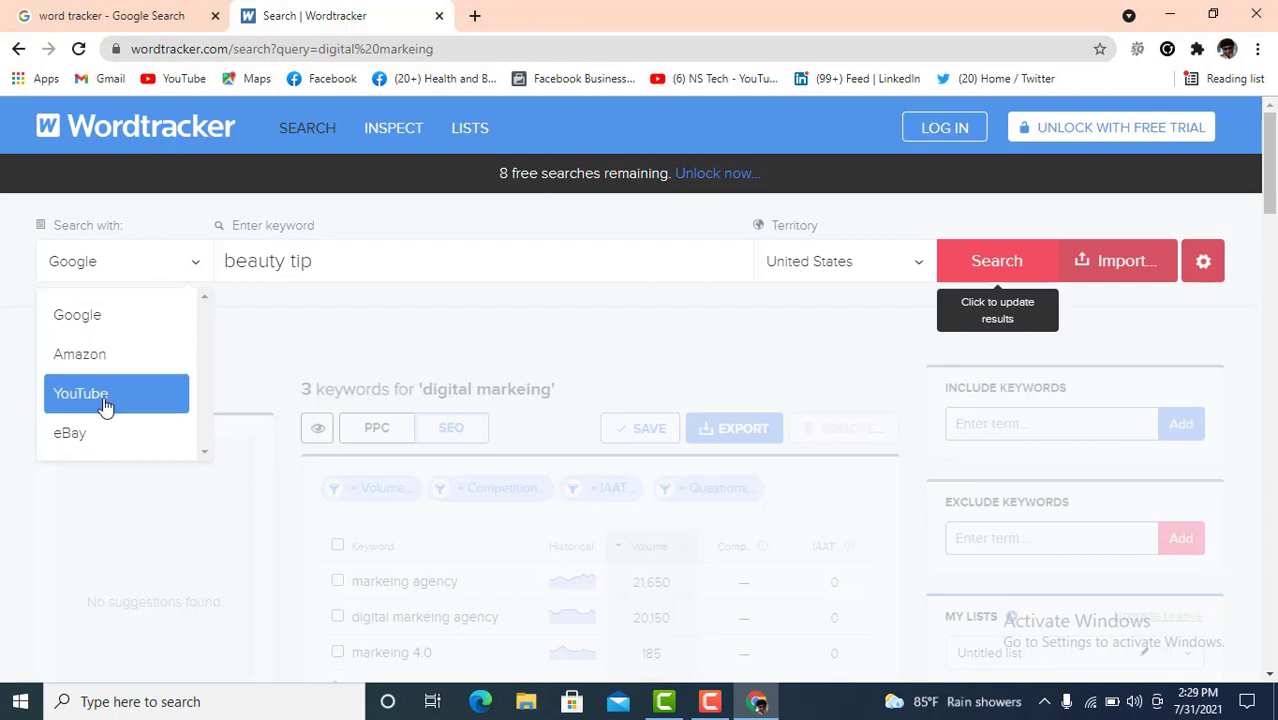
left_click(195, 268)
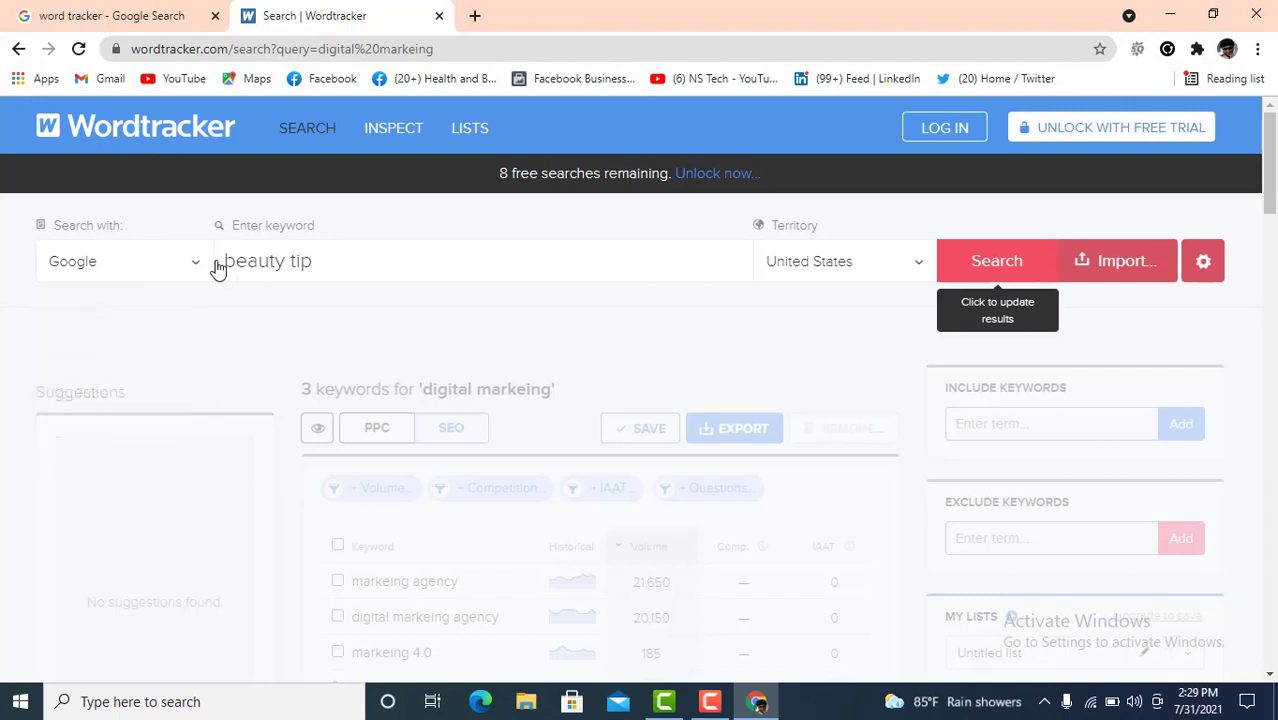
left_click(905, 268)
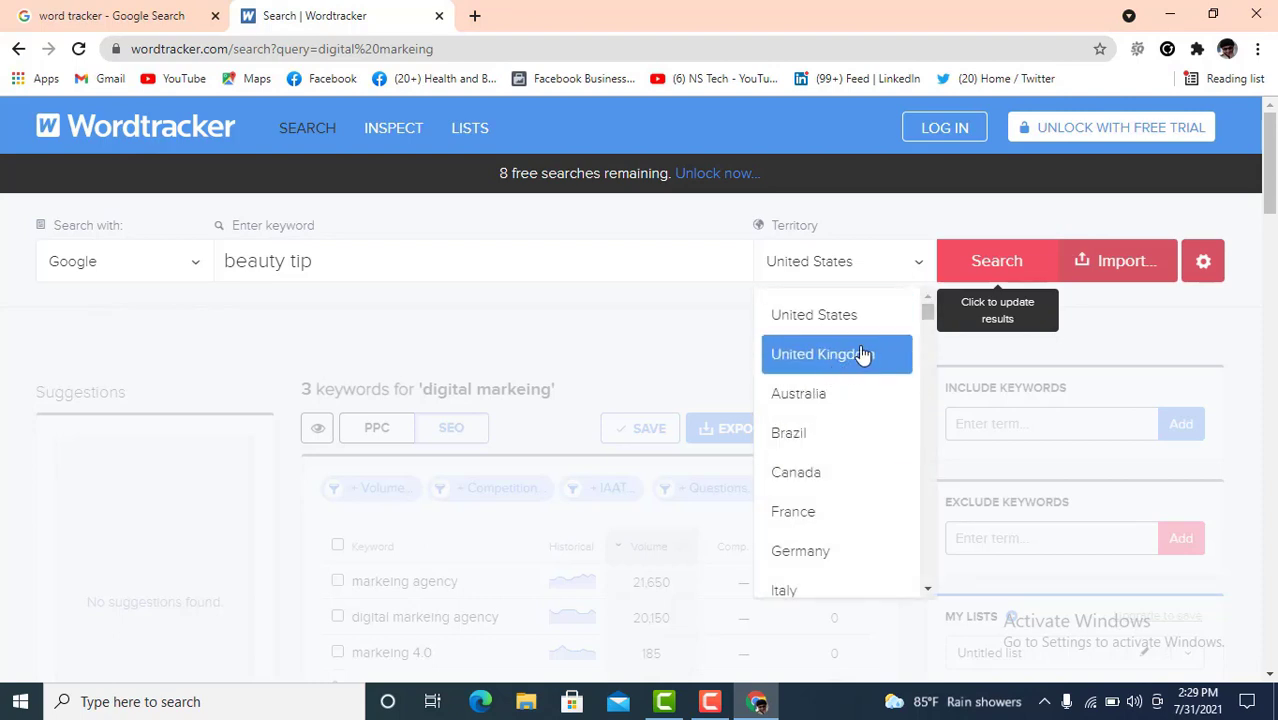
left_click(846, 368)
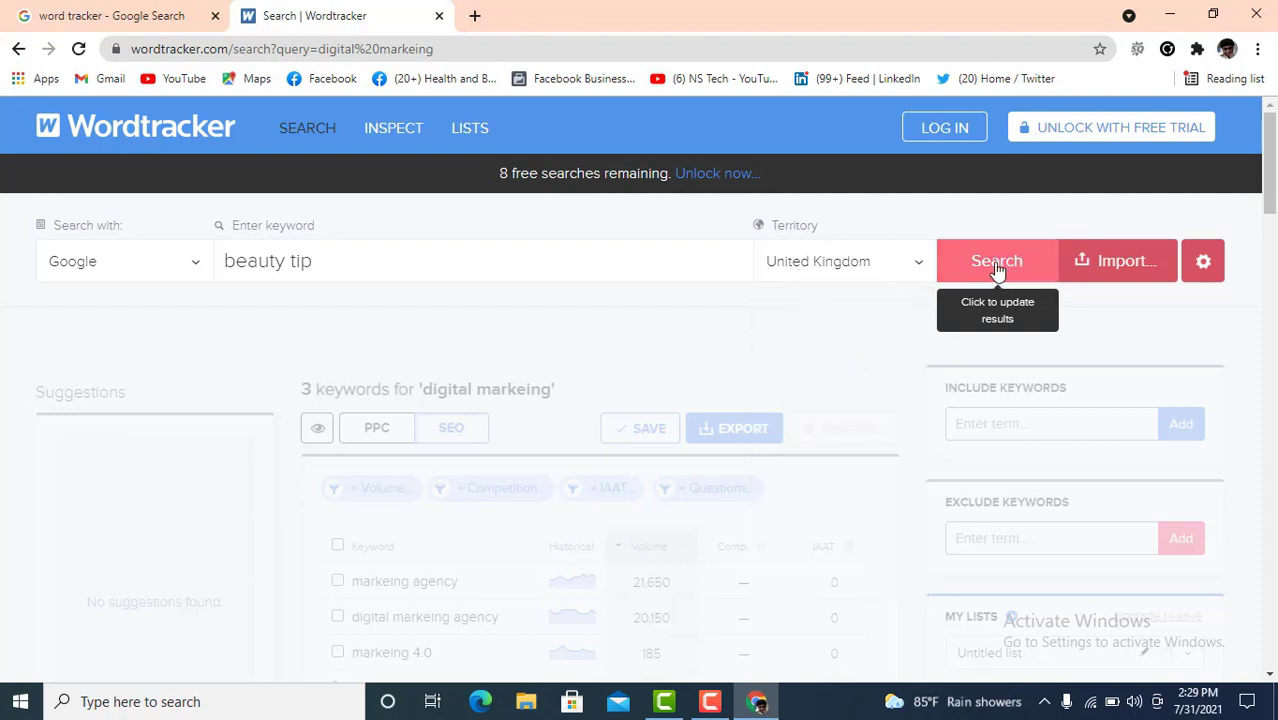
left_click(990, 268)
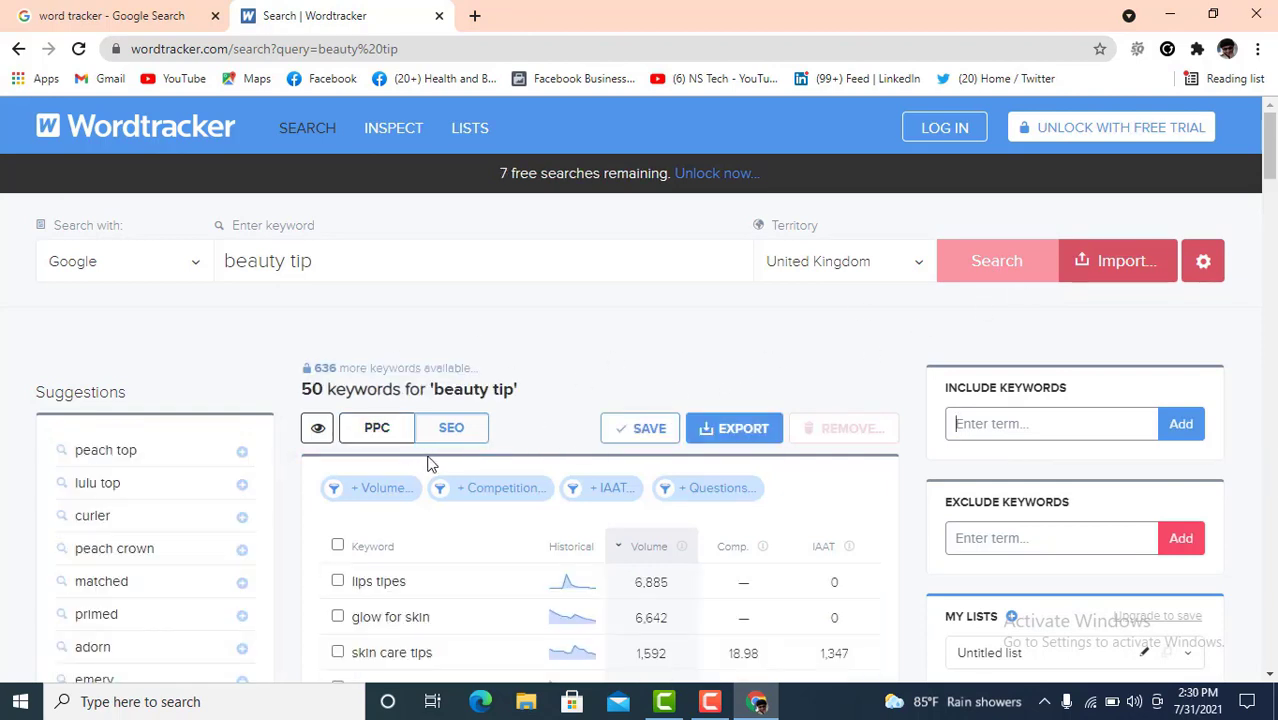
scroll(427, 463, "down", 2)
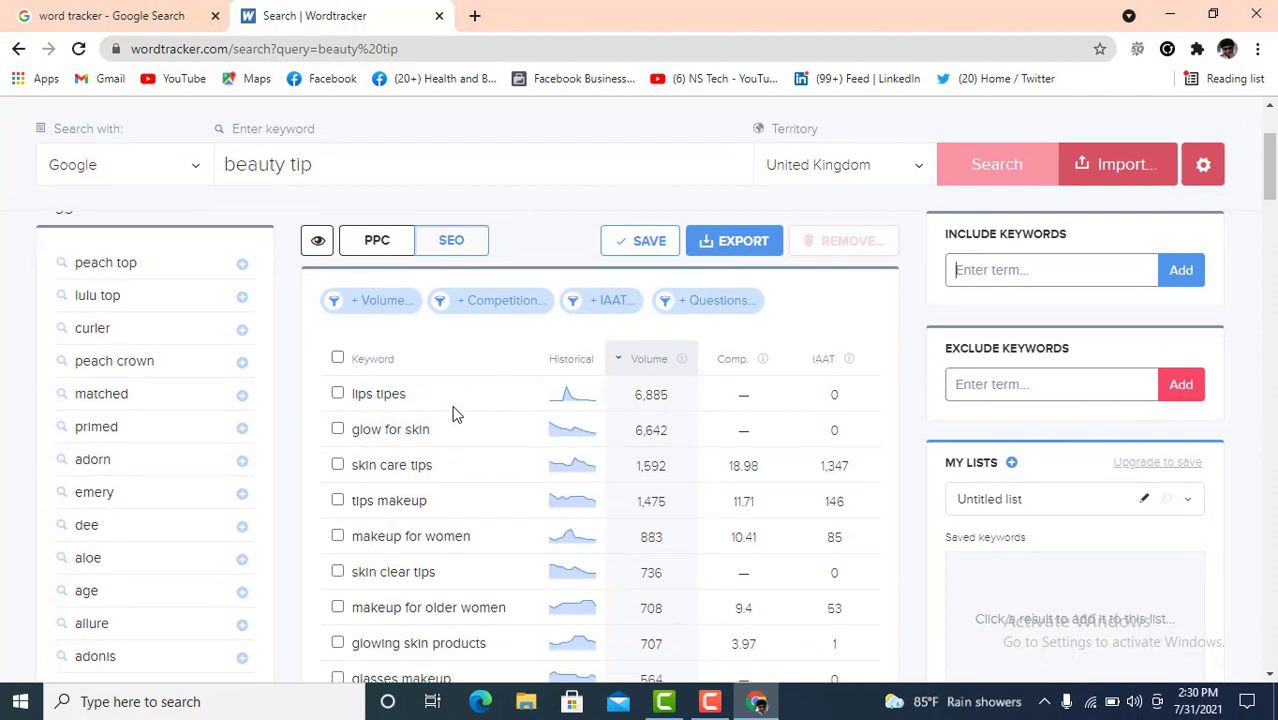
scroll(452, 441, "down", 1)
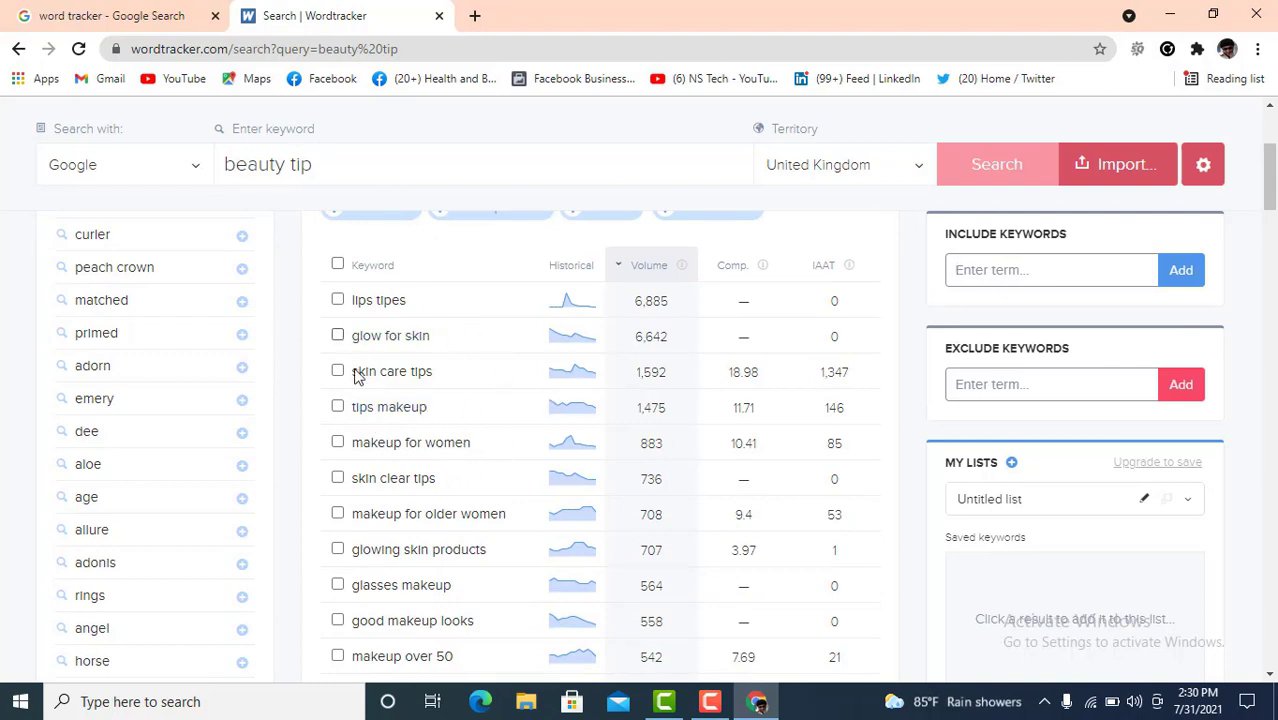
scroll(486, 503, "down", 3)
scroll(486, 503, "down", 10)
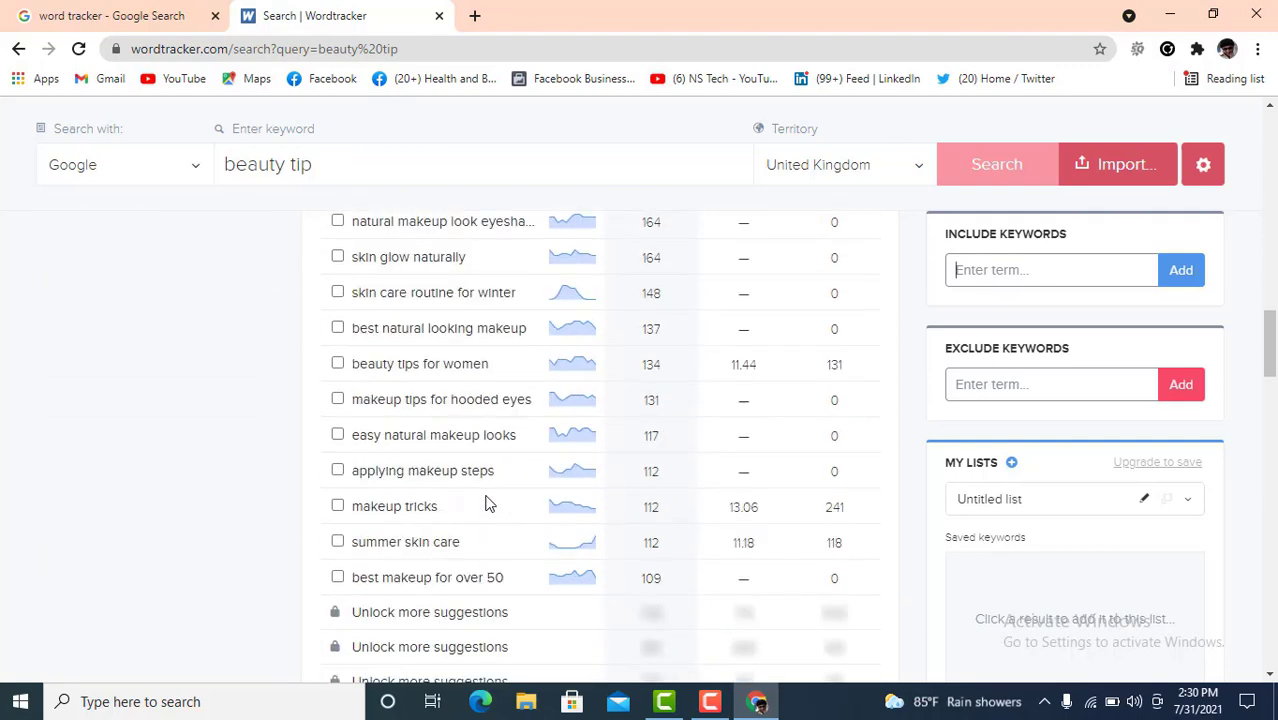
scroll(486, 503, "down", 5)
scroll(486, 503, "up", 5)
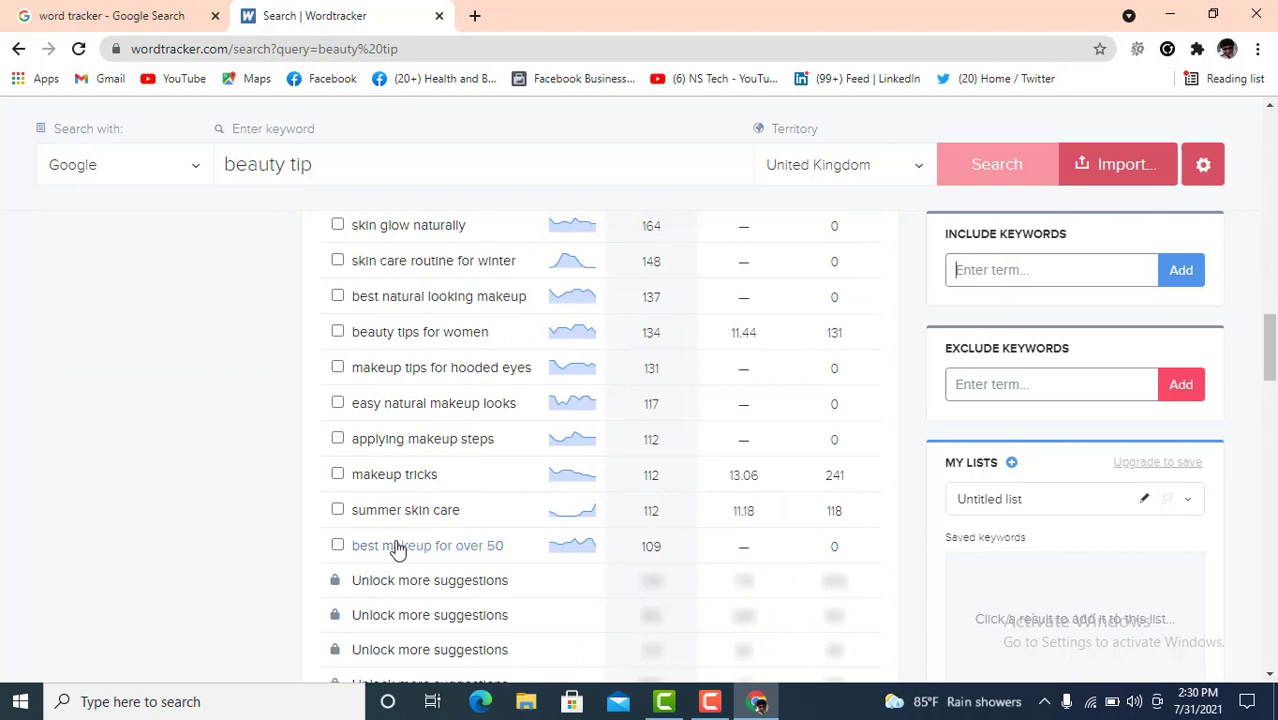
scroll(400, 546, "up", 10)
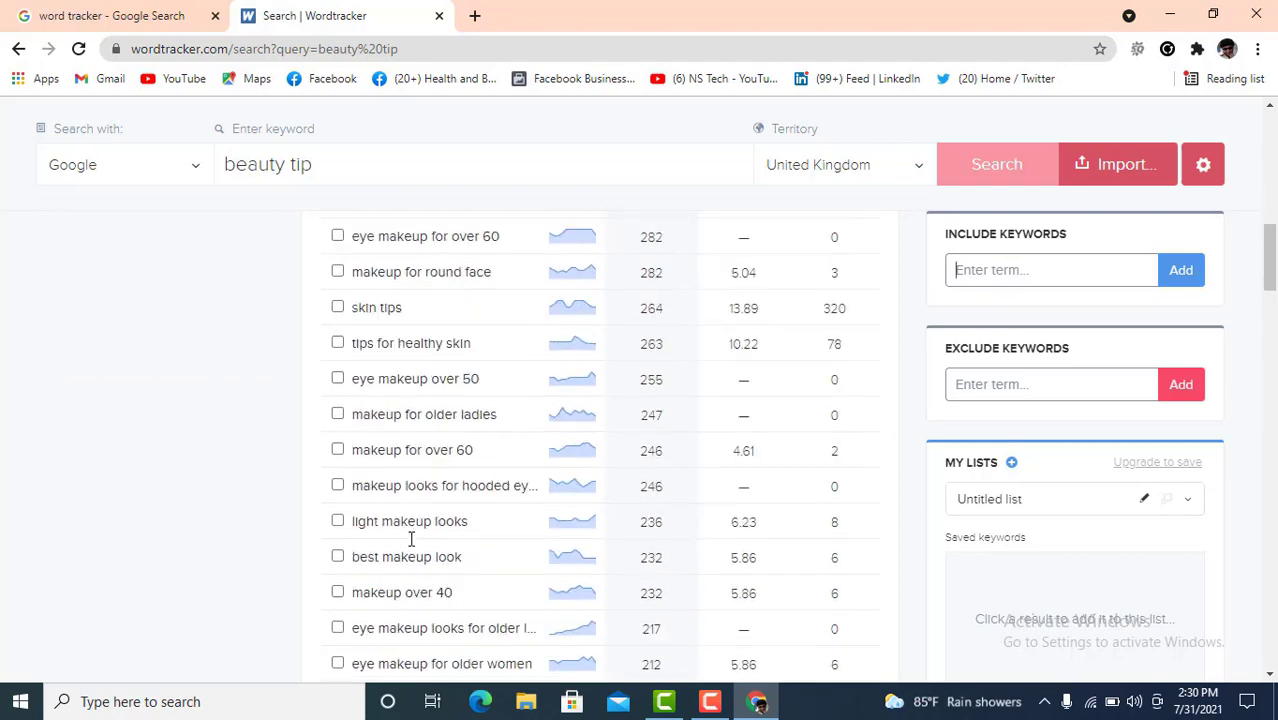
scroll(413, 541, "up", 3)
scroll(413, 510, "up", 4)
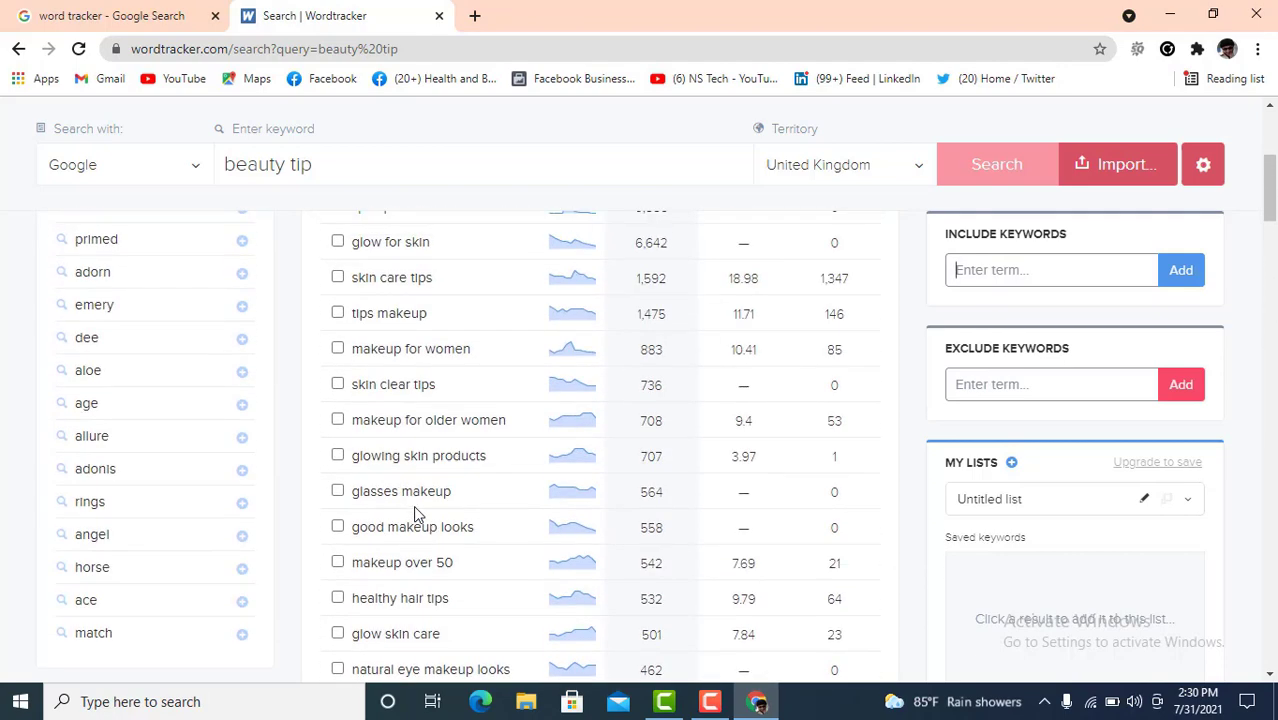
scroll(417, 513, "up", 3)
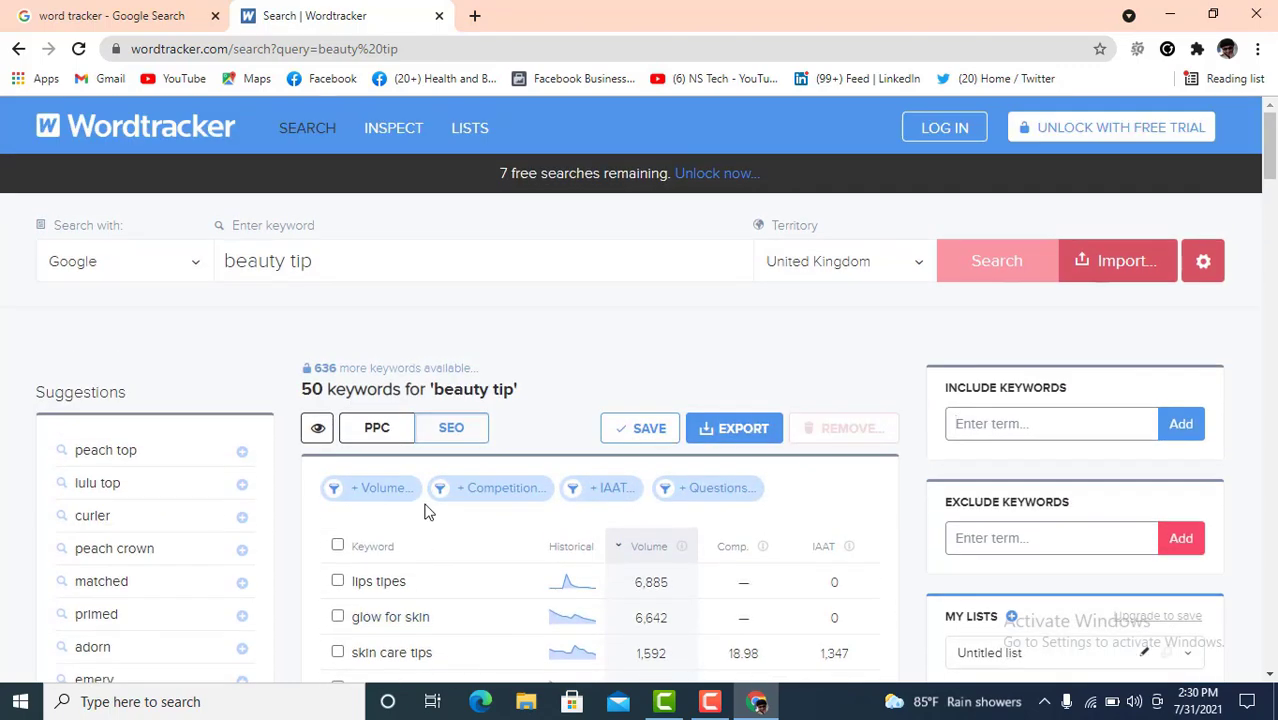
scroll(424, 512, "down", 2)
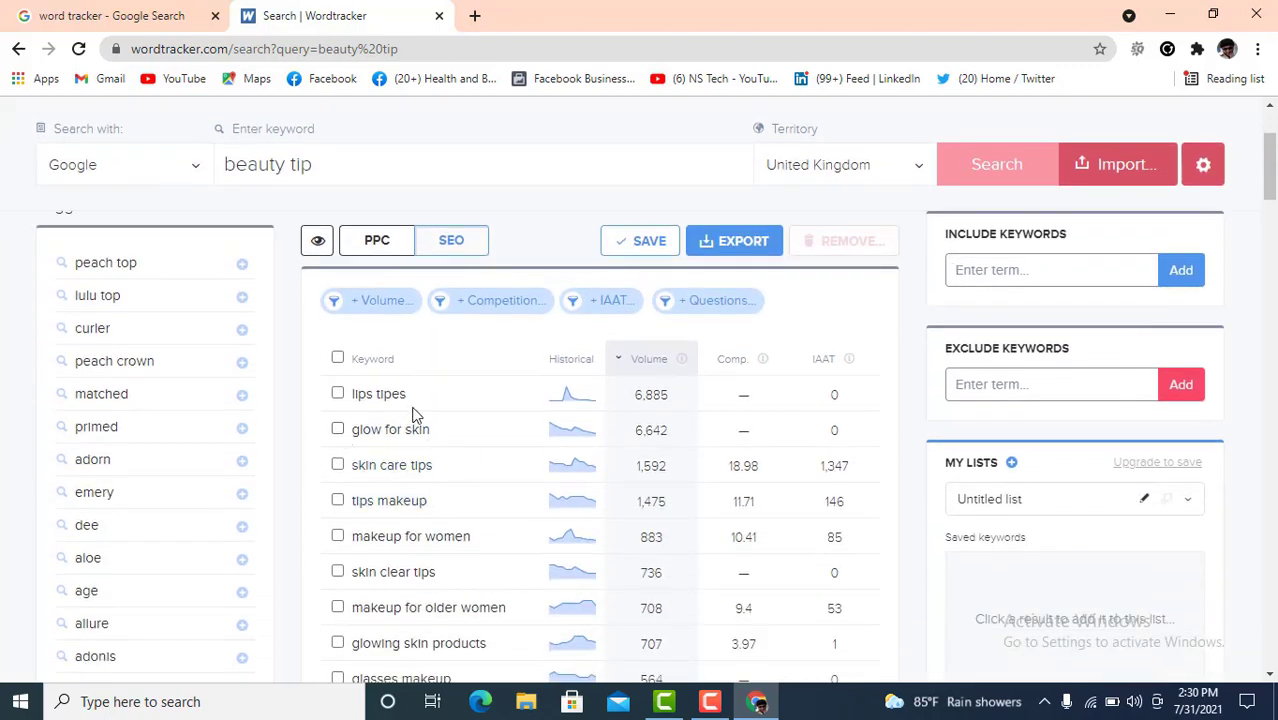
scroll(385, 491, "up", 1)
scroll(400, 491, "down", 2)
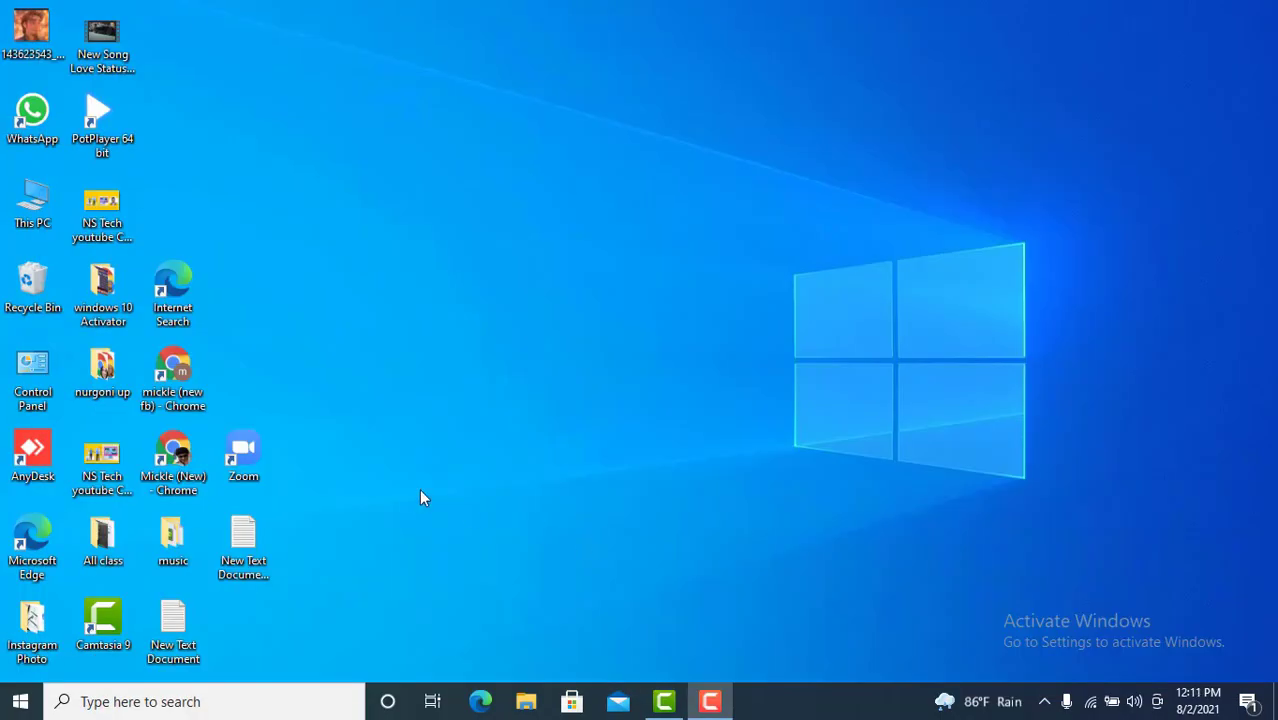
- Launch Chrome, search 'answer the public' and open the AnswerThePublic result in a new tab
double_click(195, 455)
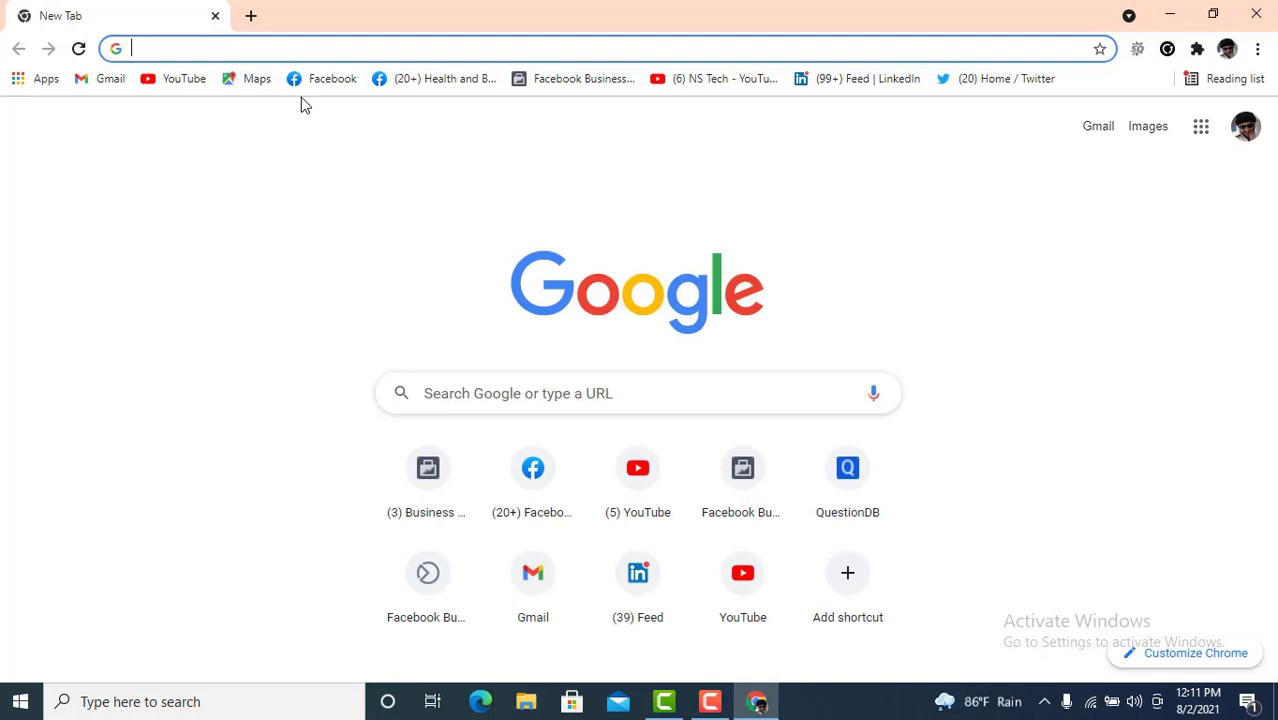
type("a")
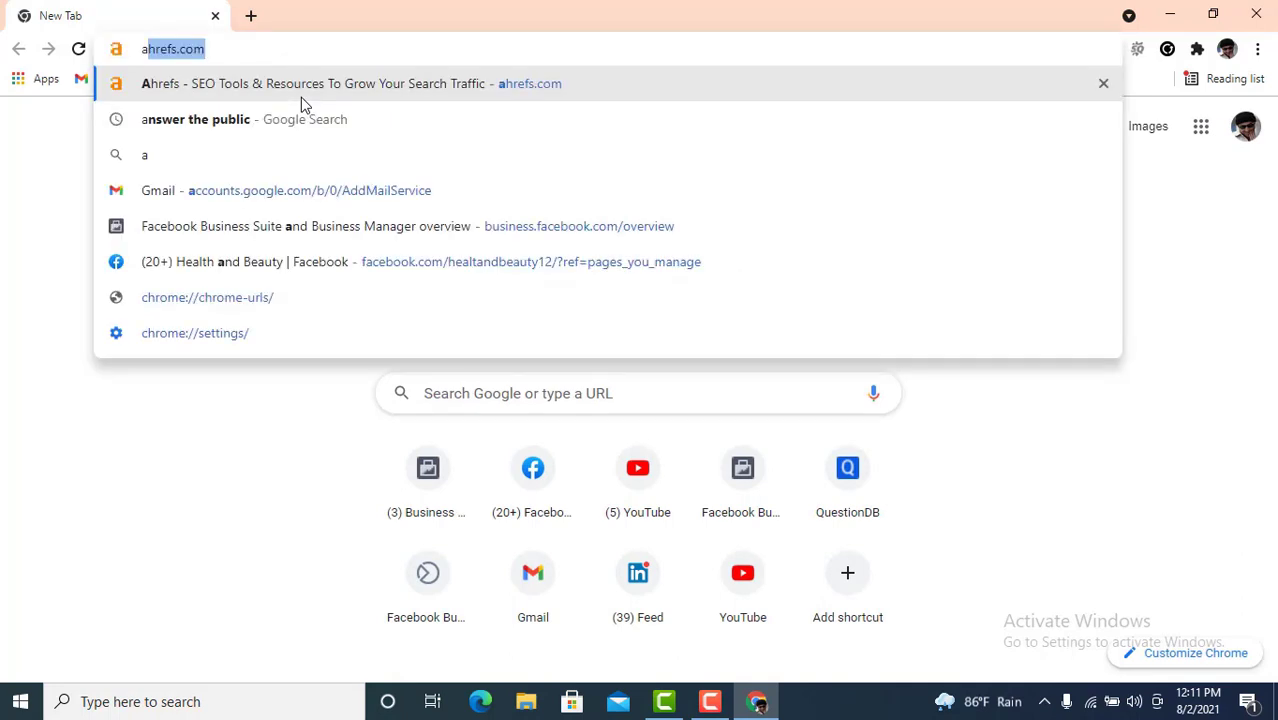
type("nswer")
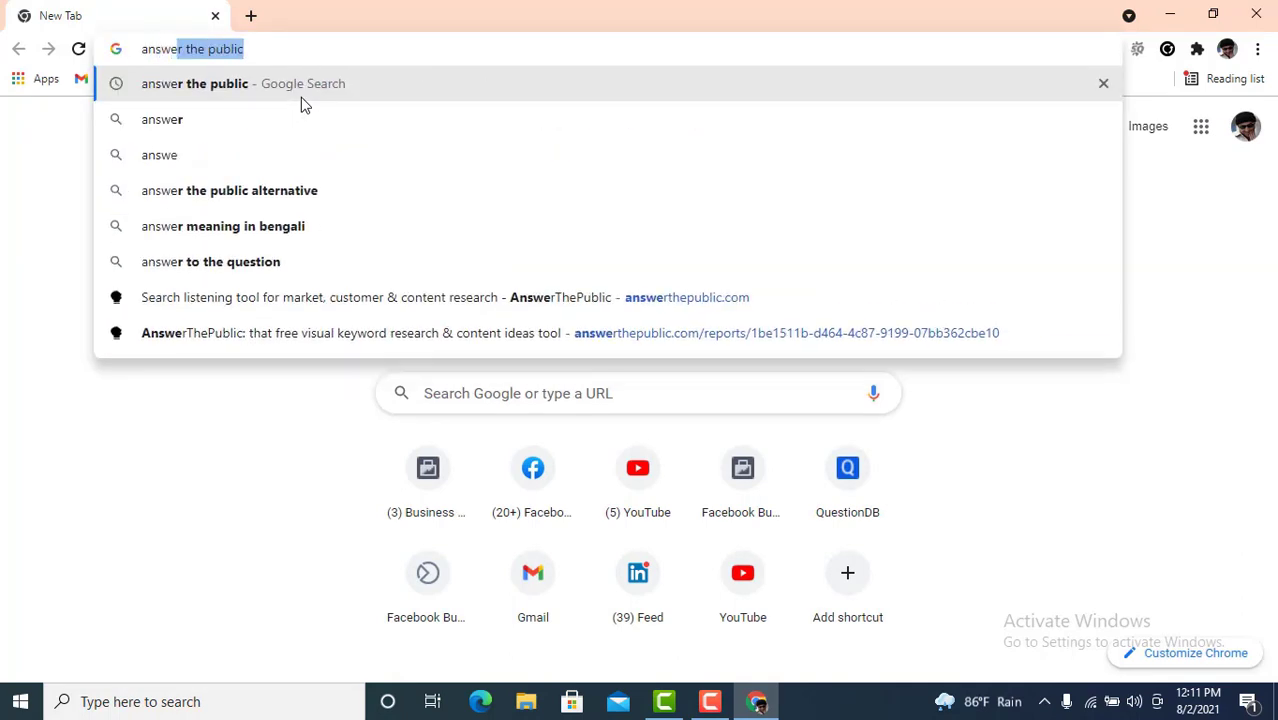
type(" t")
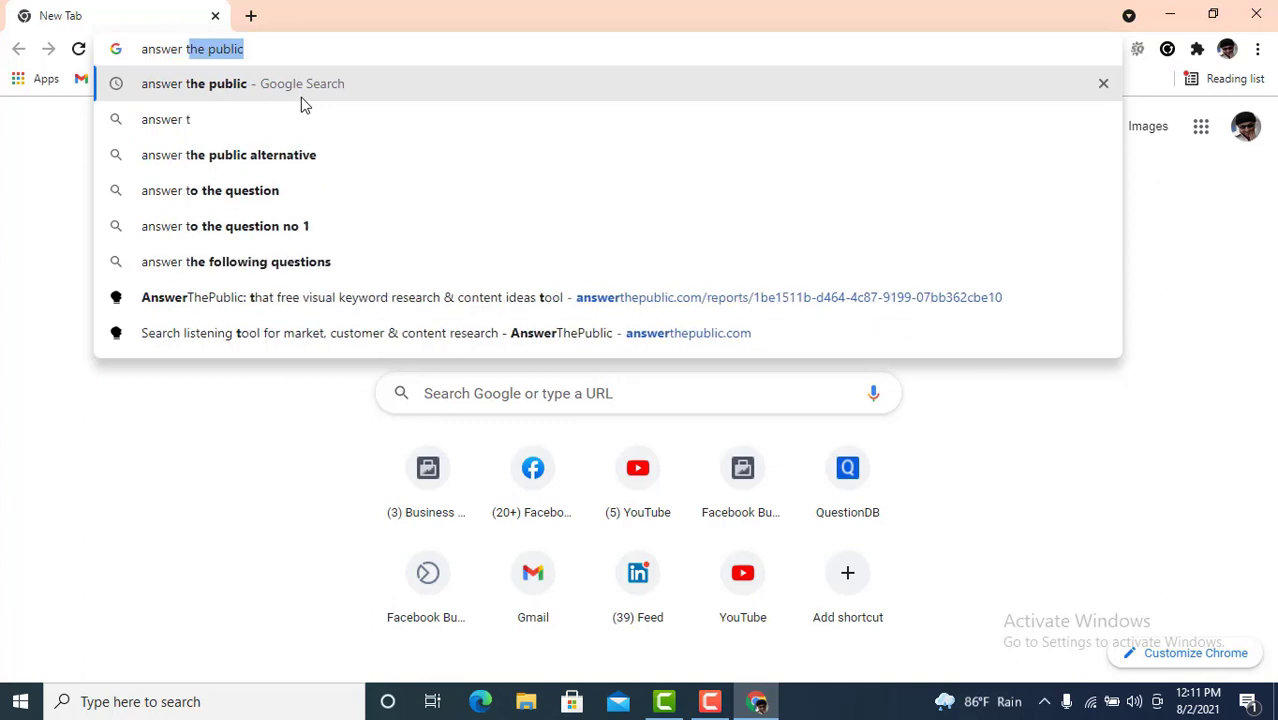
type("he pu")
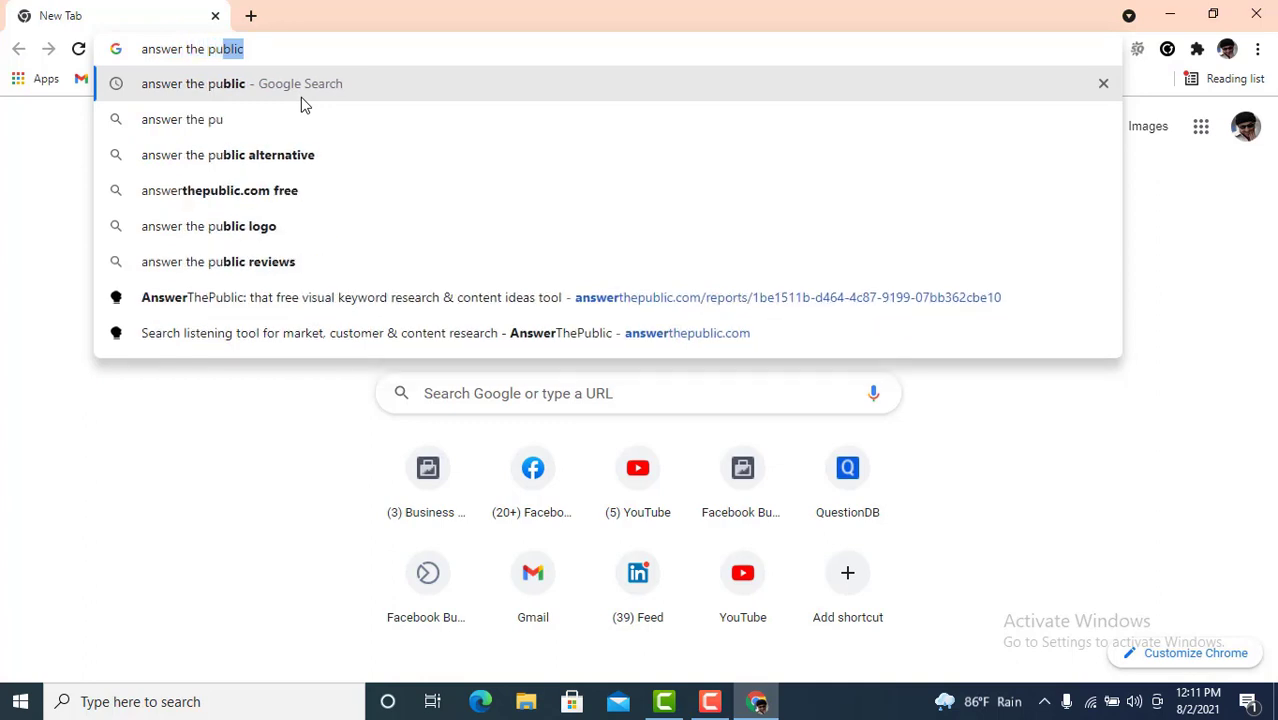
type("blic")
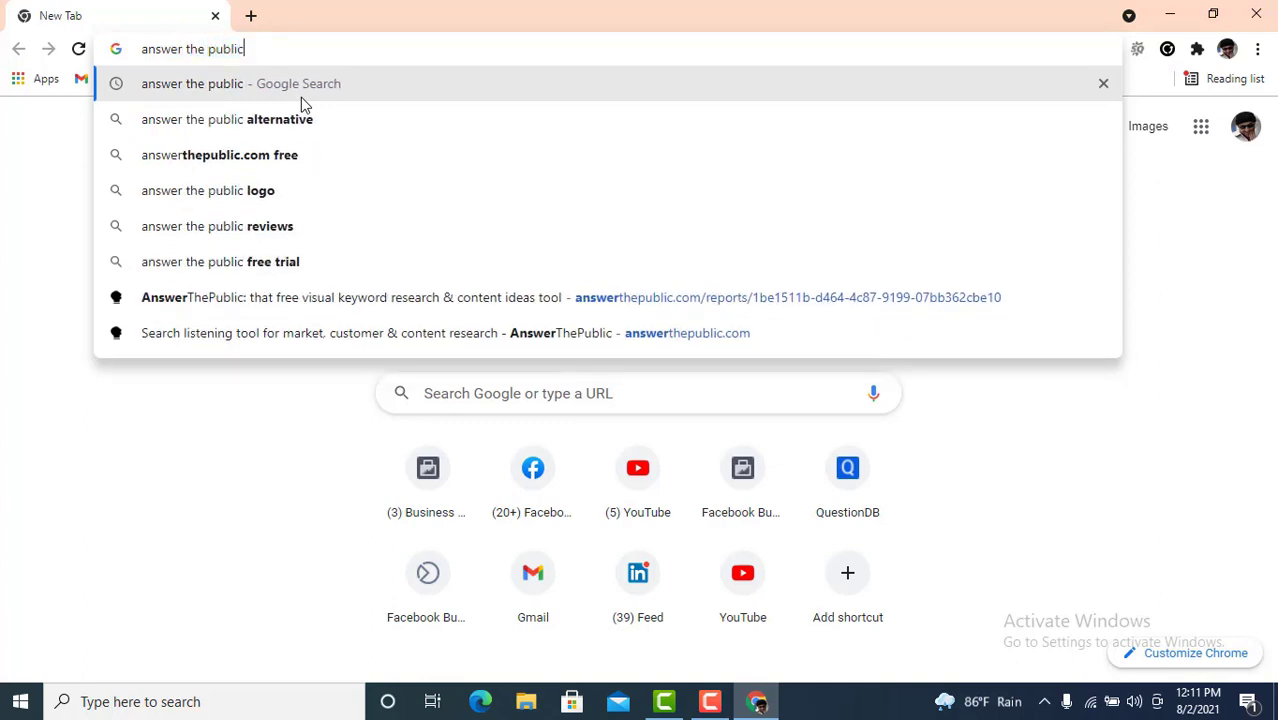
key("Return")
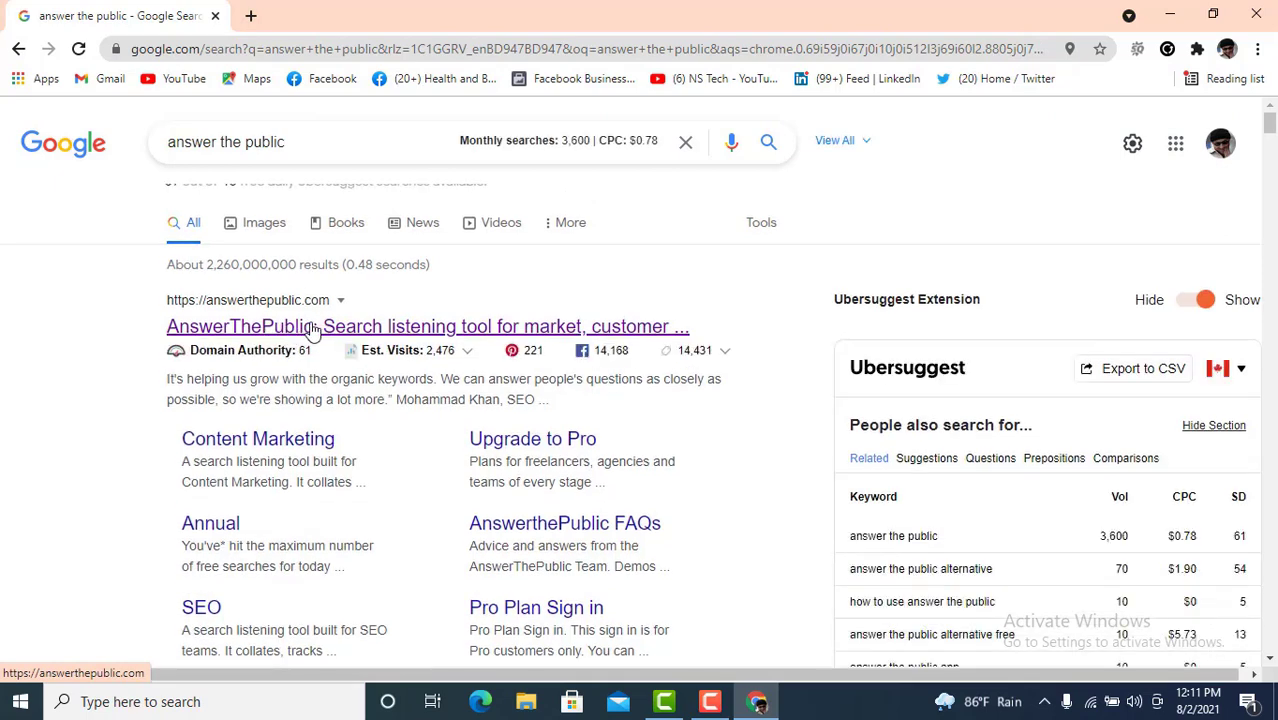
right_click(318, 331)
left_click(345, 340)
left_click(331, 18)
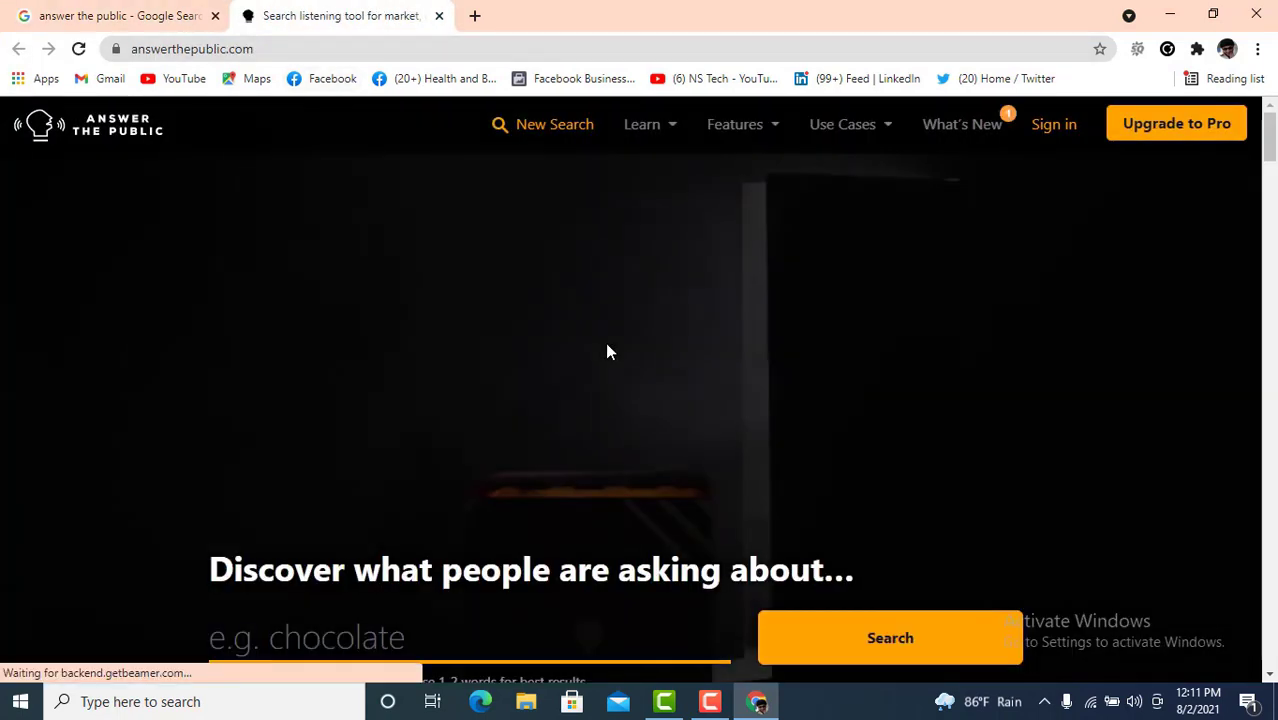
- Search AnswerThePublic for 'digital marketing' with United Kingdom as country and English as language
scroll(471, 278, "down", 2)
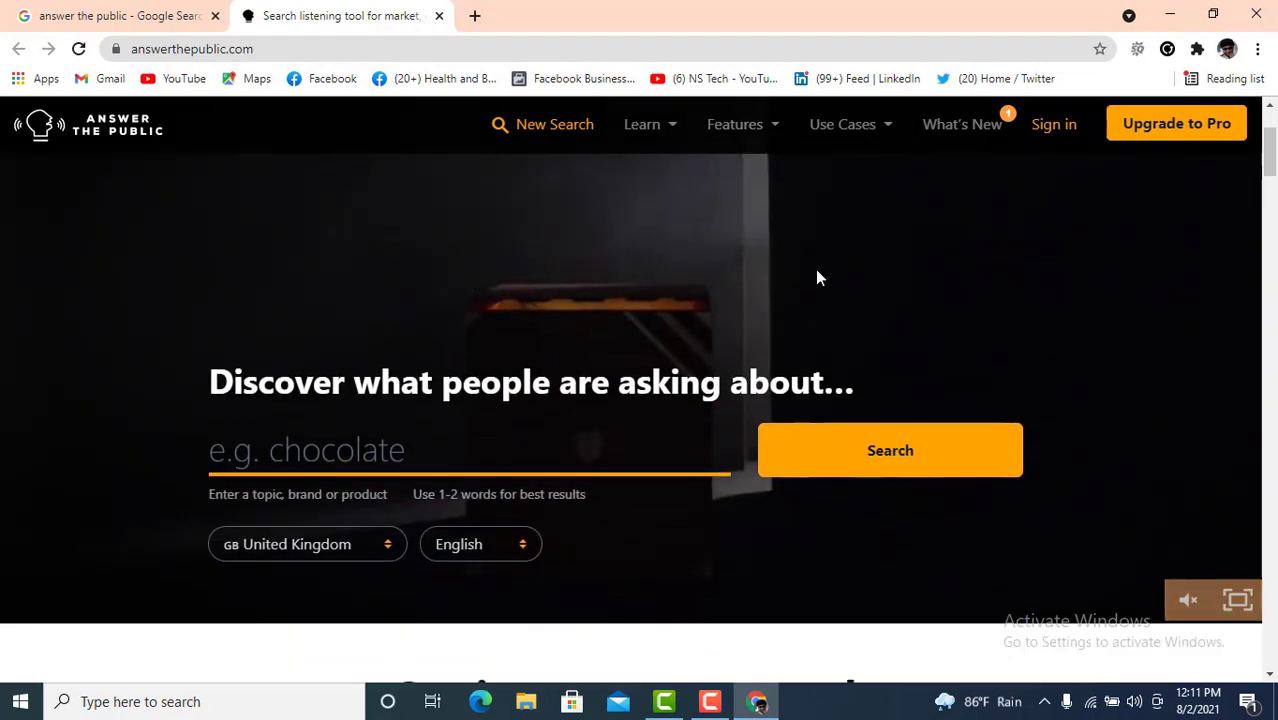
scroll(577, 342, "down", 2)
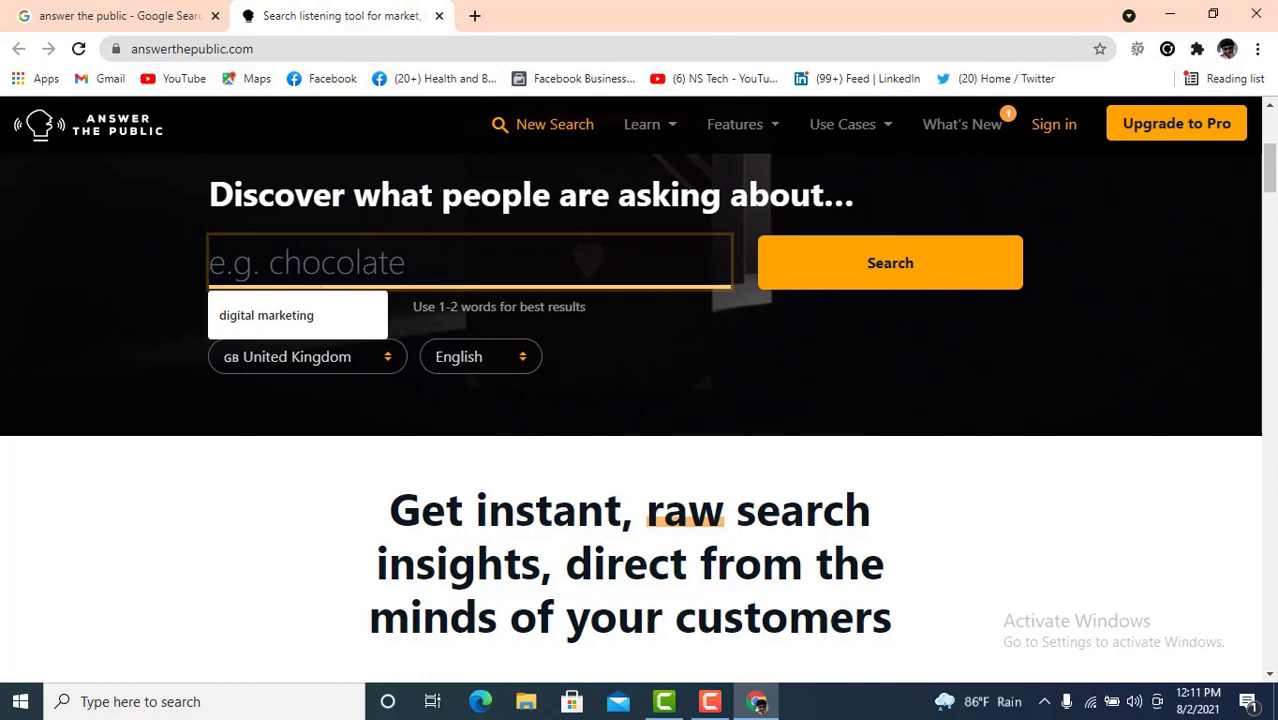
left_click(293, 316)
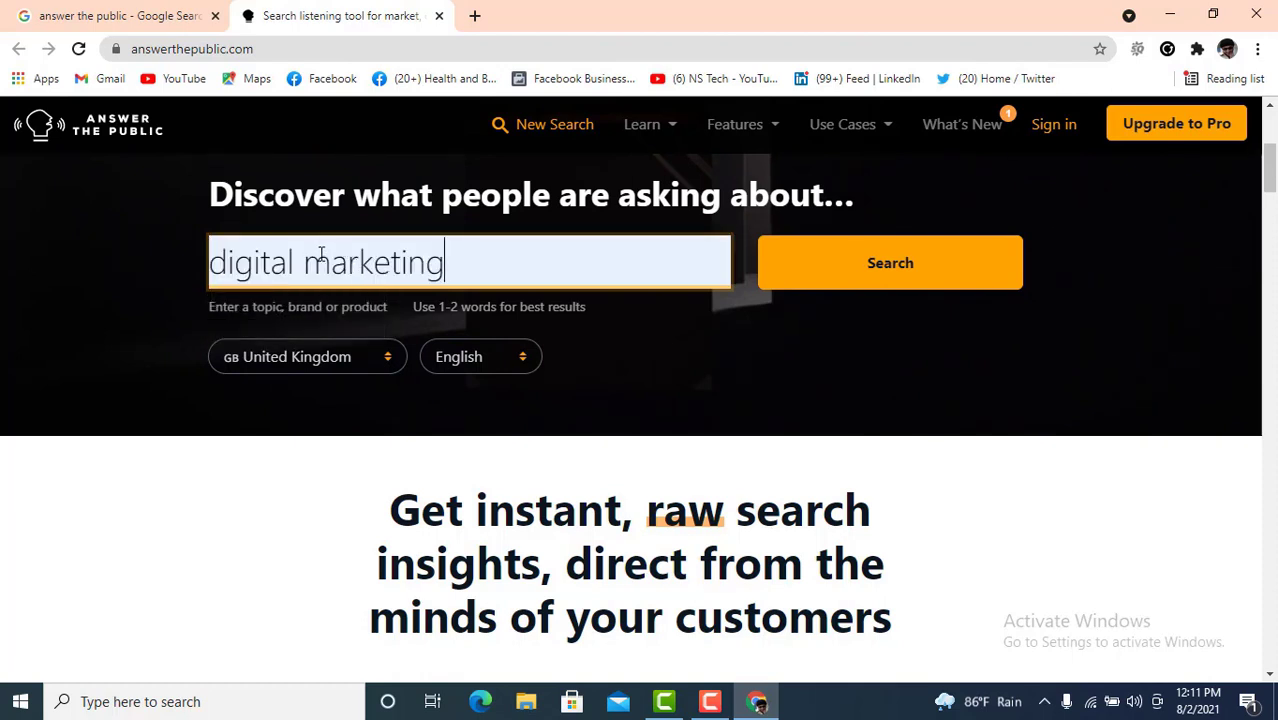
left_click(372, 358)
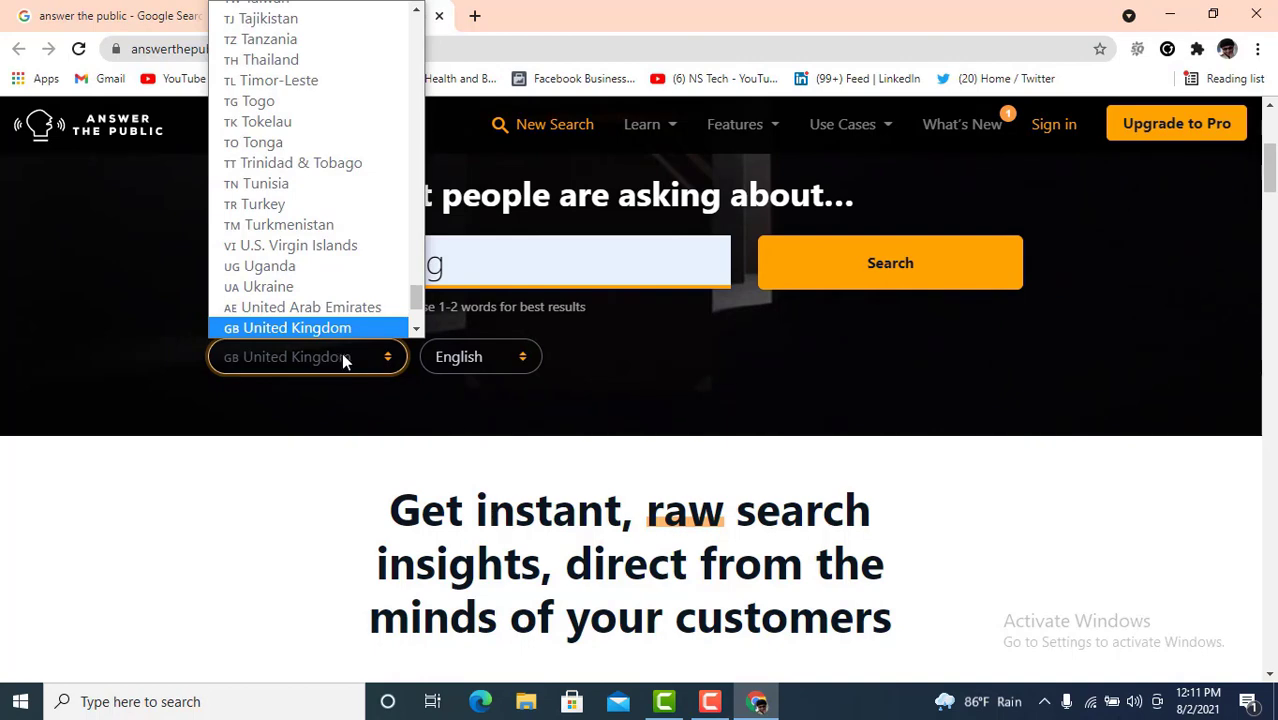
scroll(317, 292, "up", 4)
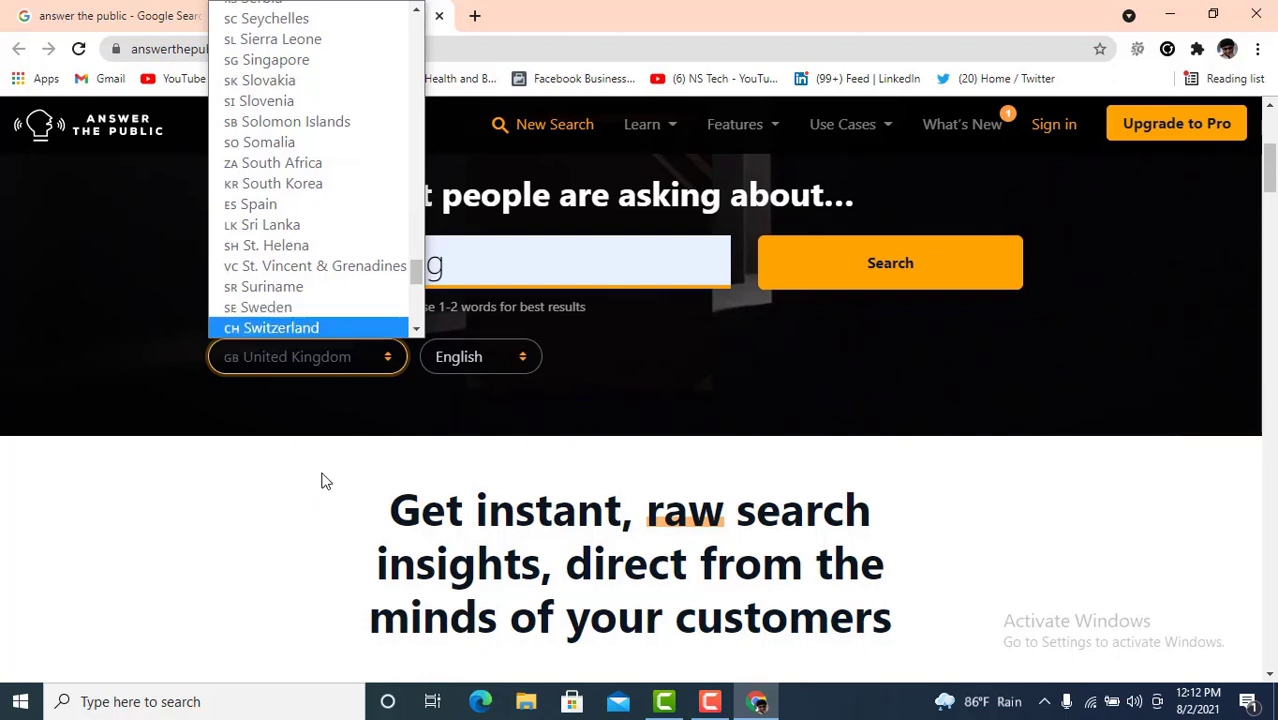
left_click(339, 369)
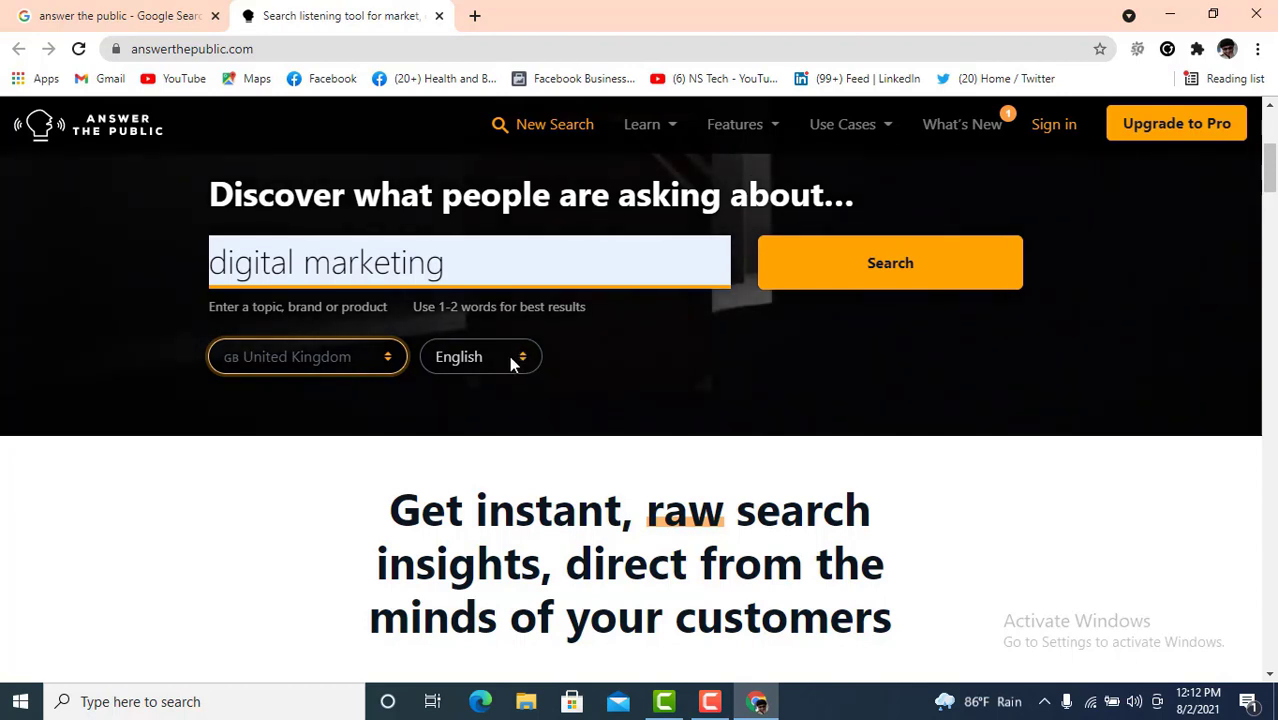
left_click(902, 267)
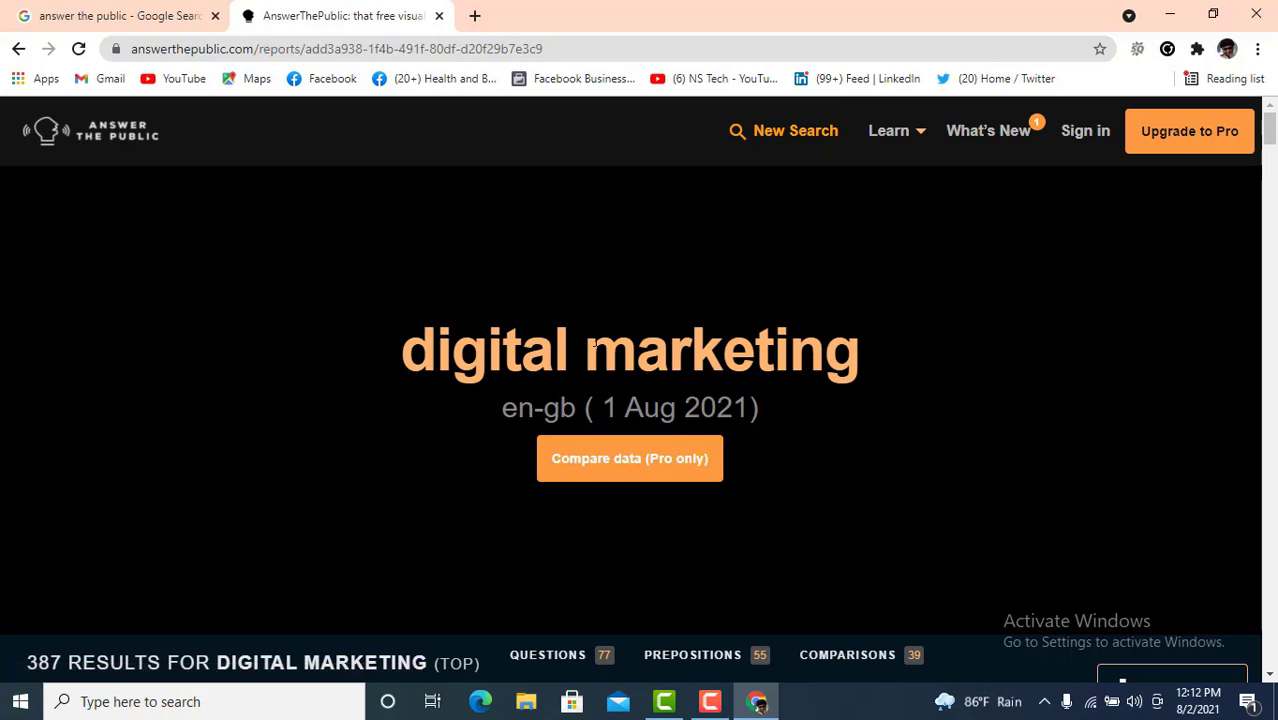
- Scroll through the 77-question wheel's branches down to the 55 prepositions heading
scroll(725, 365, "down", 4)
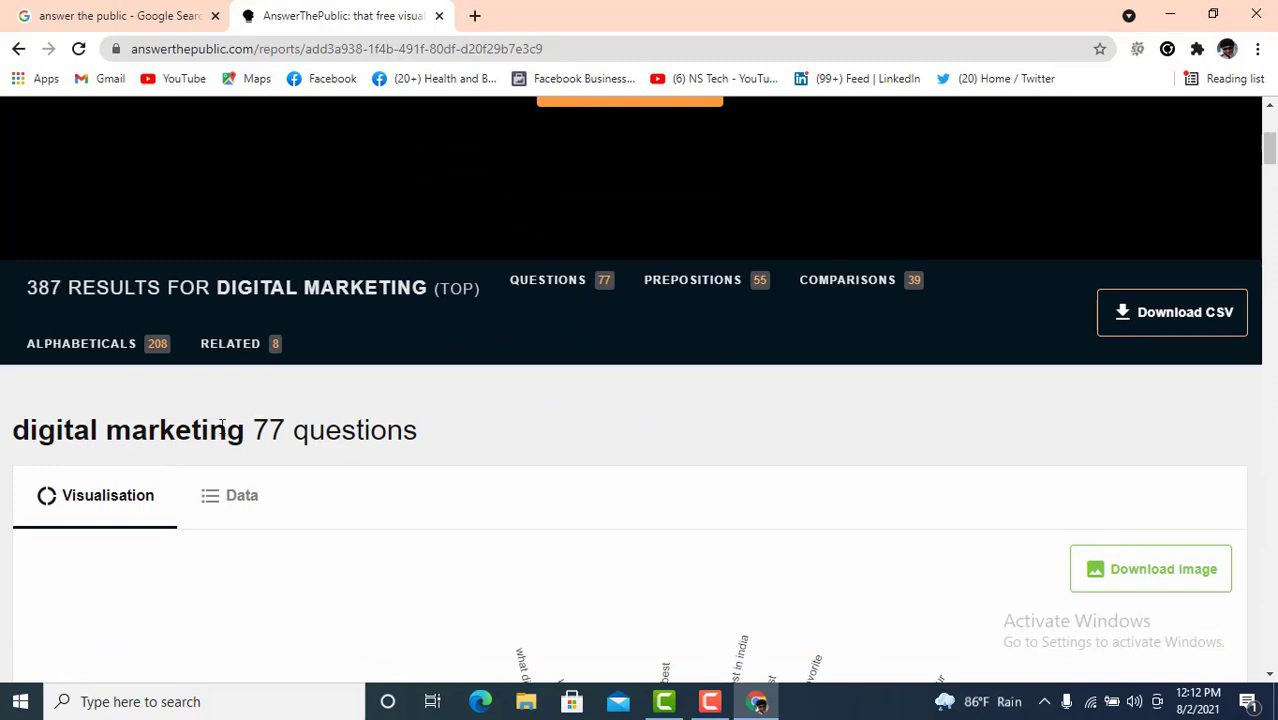
scroll(448, 425, "down", 2)
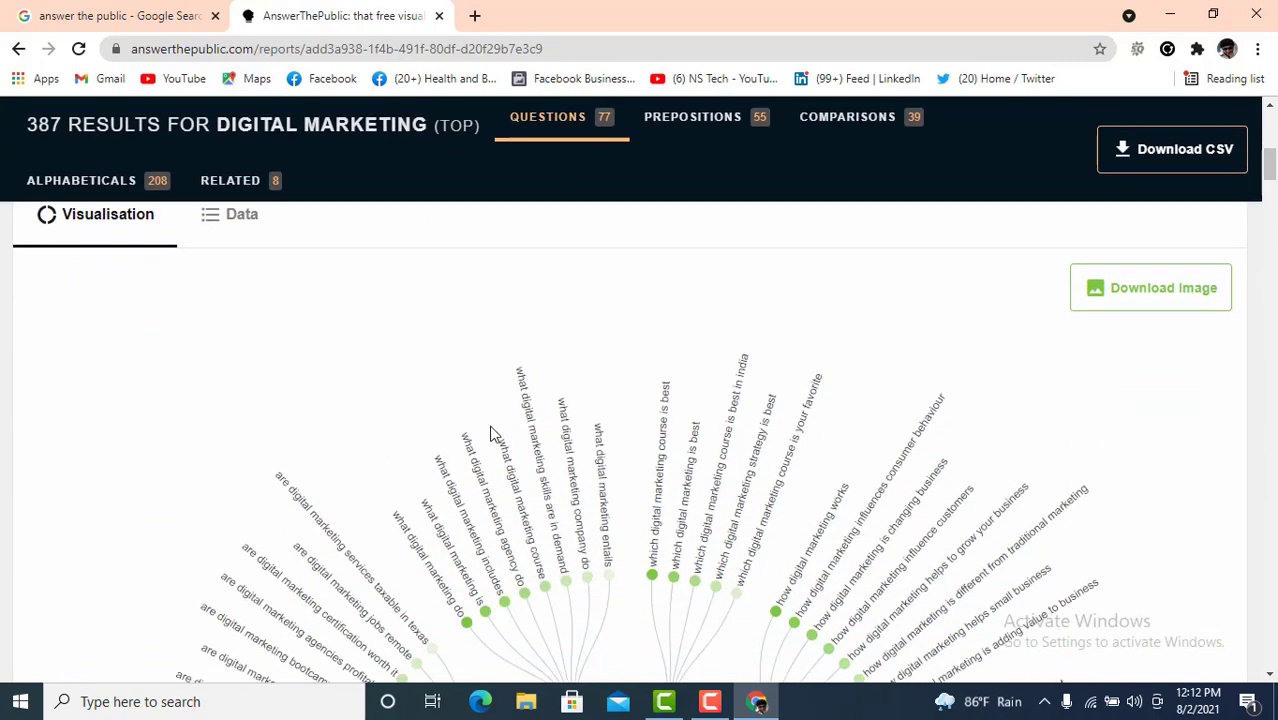
scroll(491, 451, "down", 2)
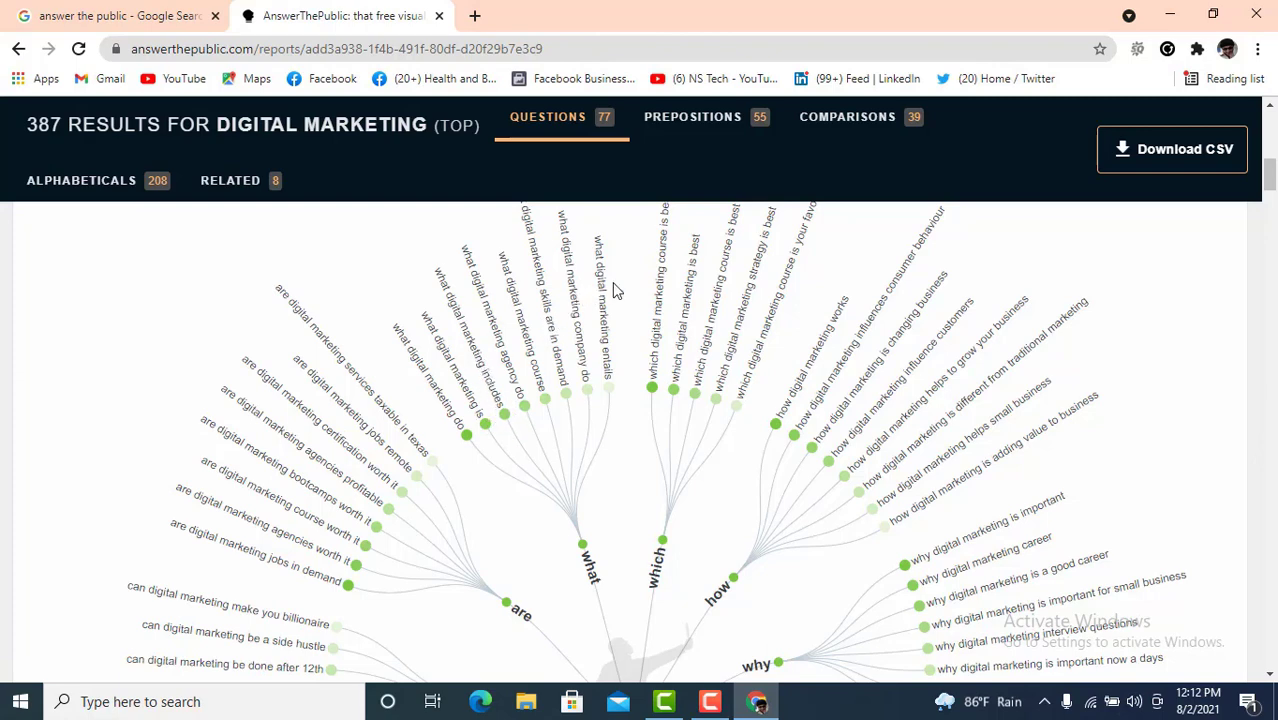
scroll(660, 420, "down", 1)
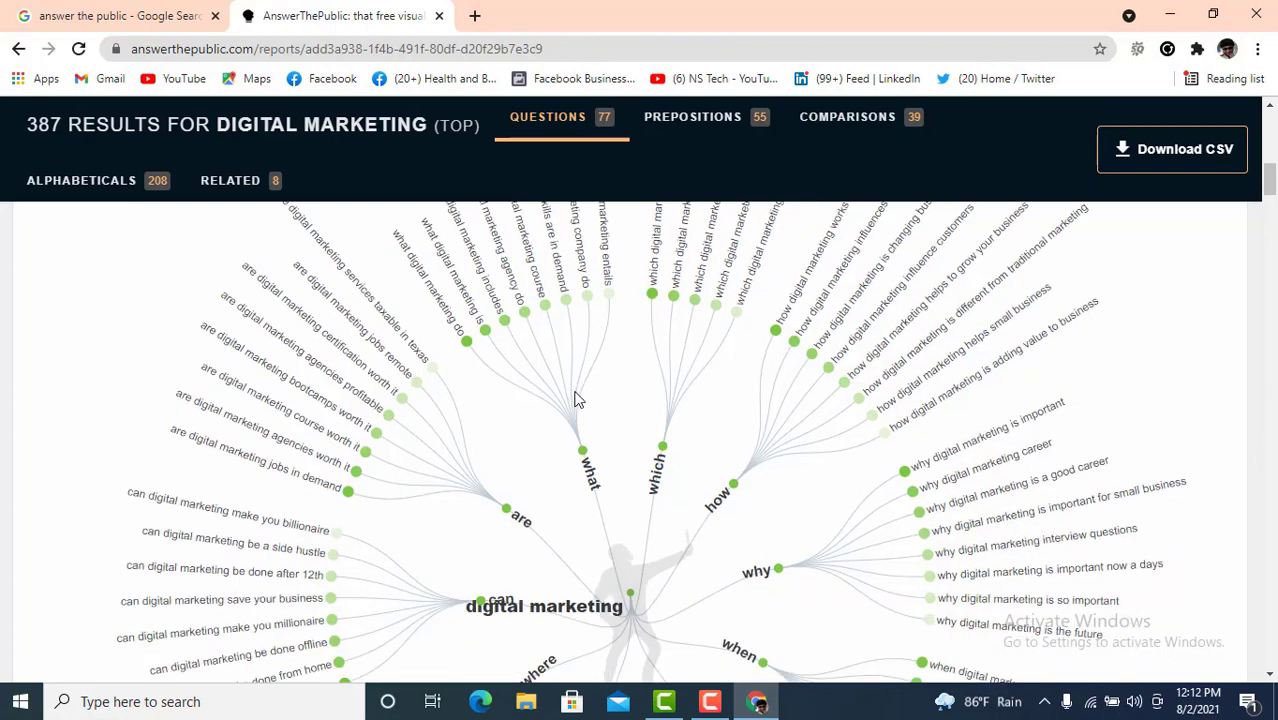
scroll(579, 380, "up", 4)
scroll(478, 350, "down", 4)
scroll(705, 522, "down", 2)
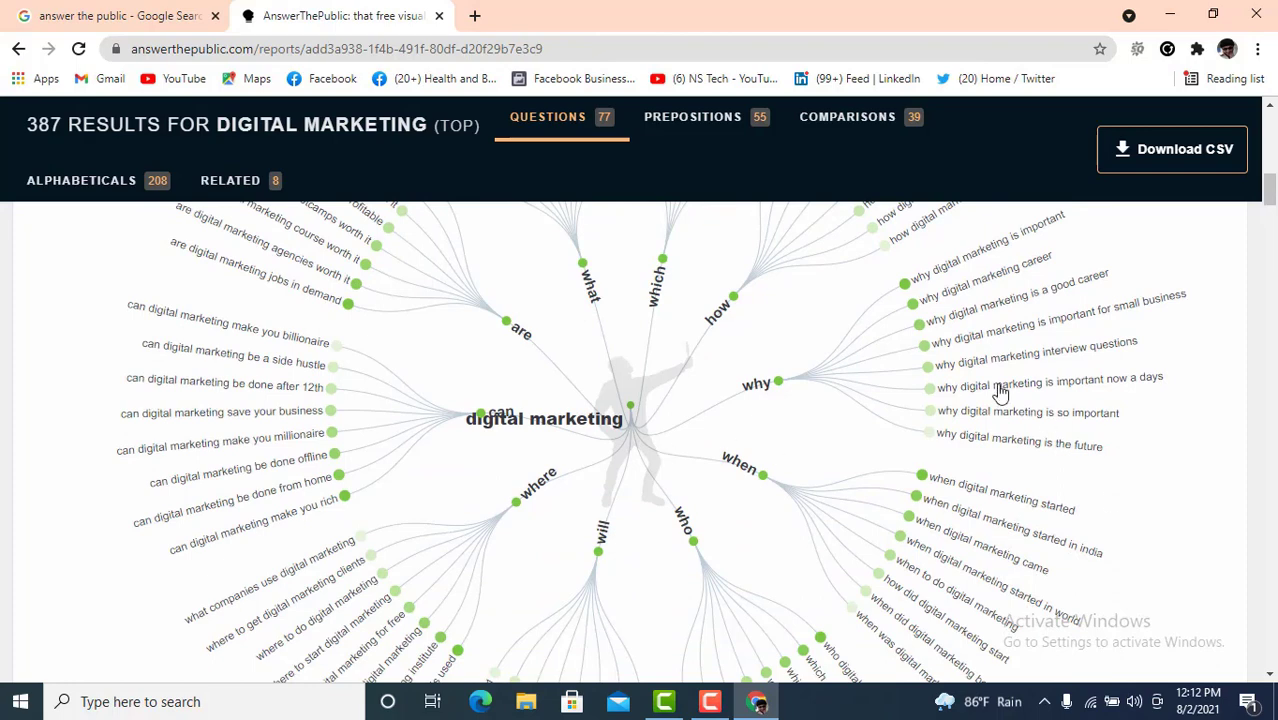
scroll(1000, 390, "up", 1)
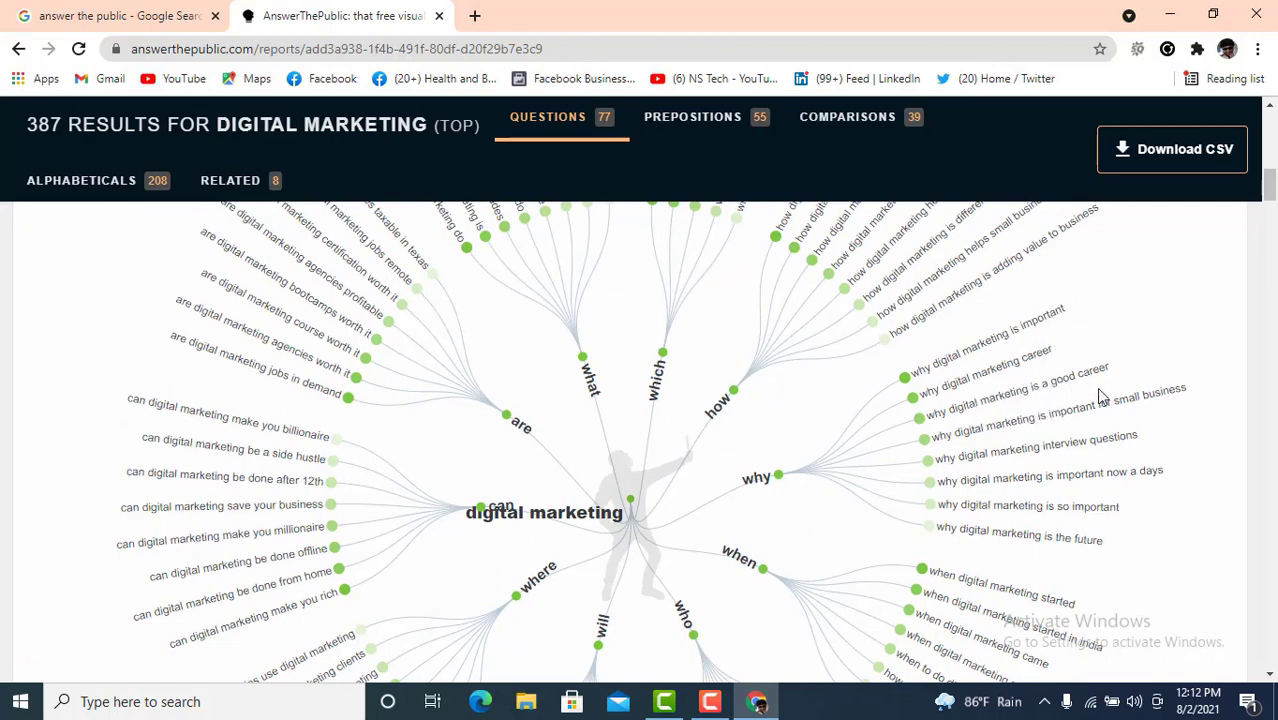
scroll(950, 420, "down", 2)
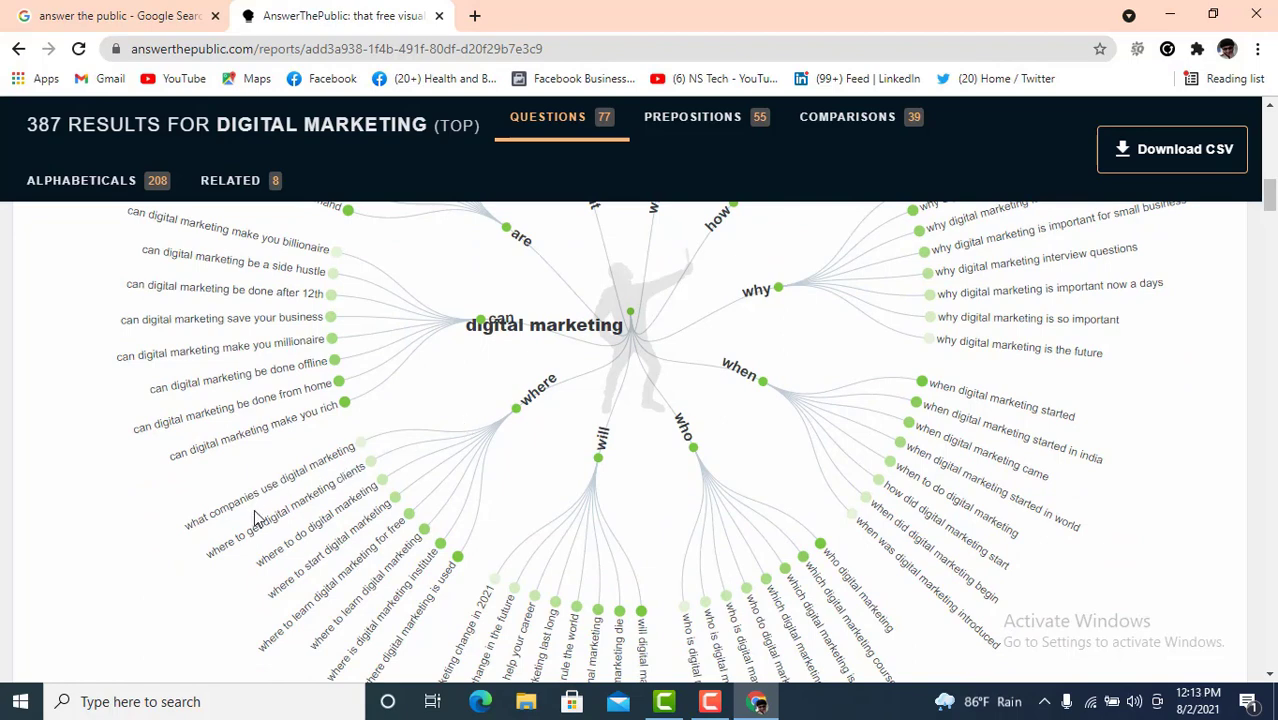
scroll(676, 470, "down", 1)
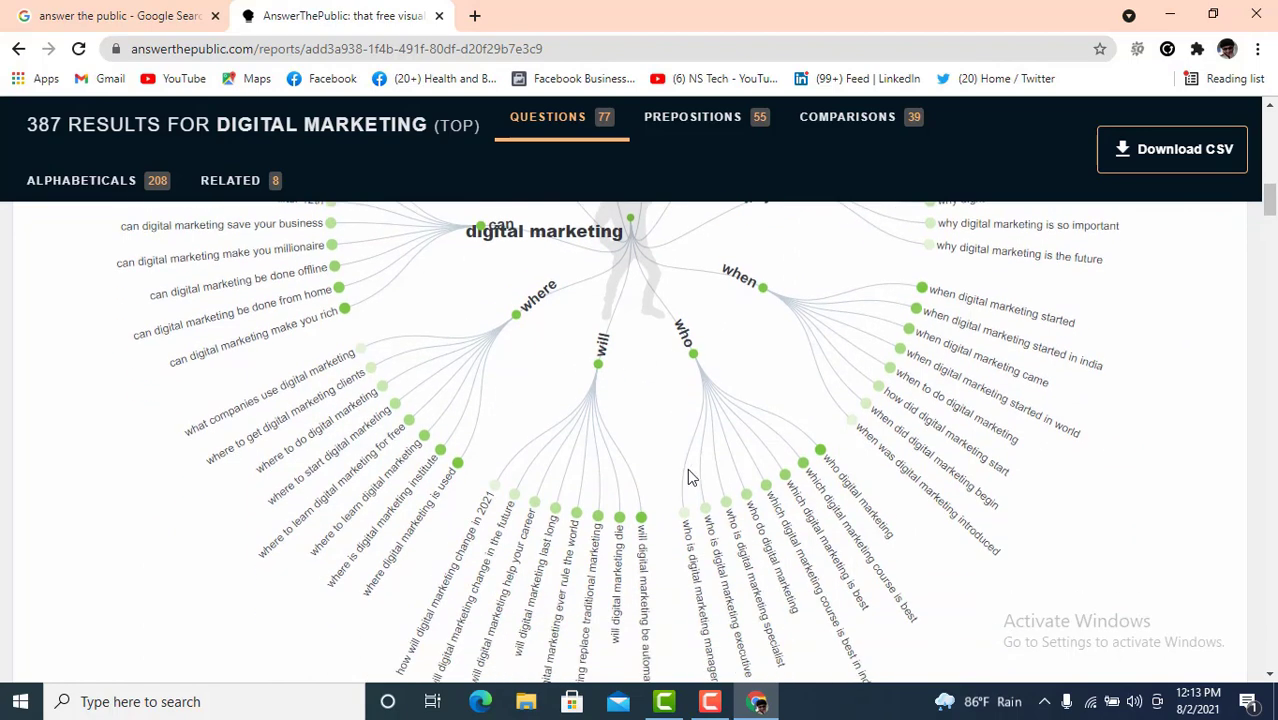
scroll(789, 600, "down", 1)
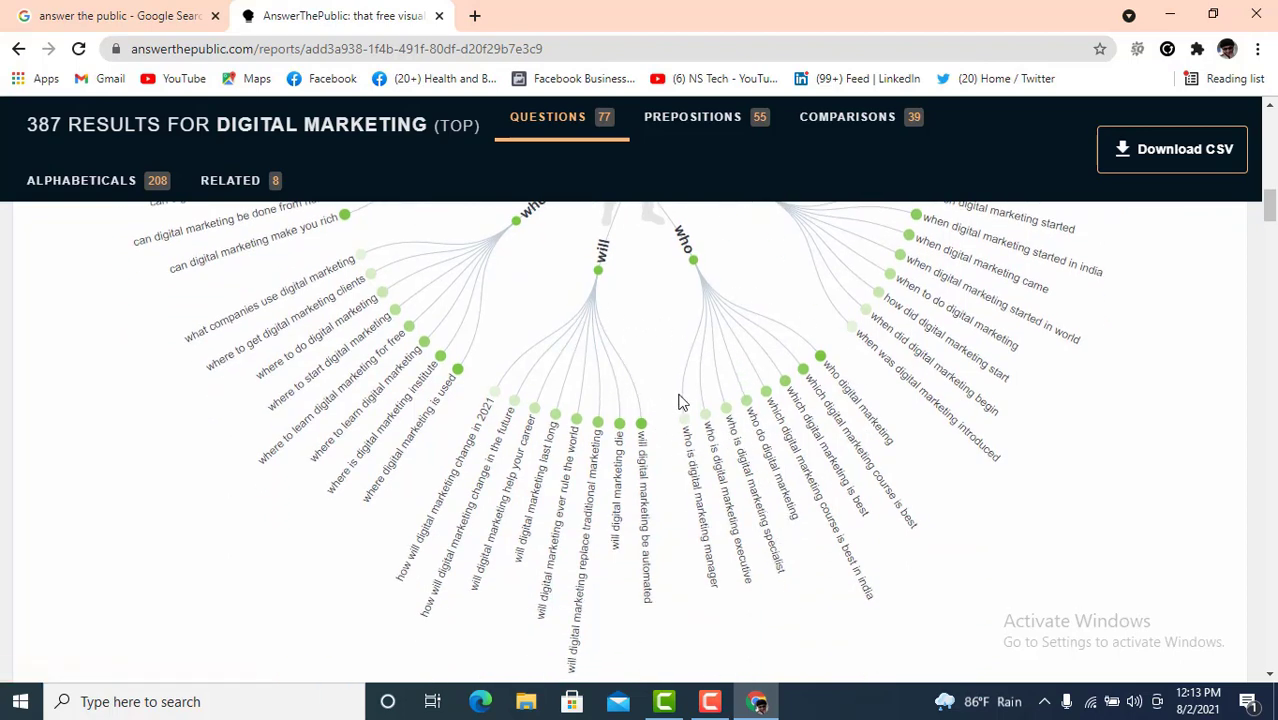
scroll(670, 370, "up", 1)
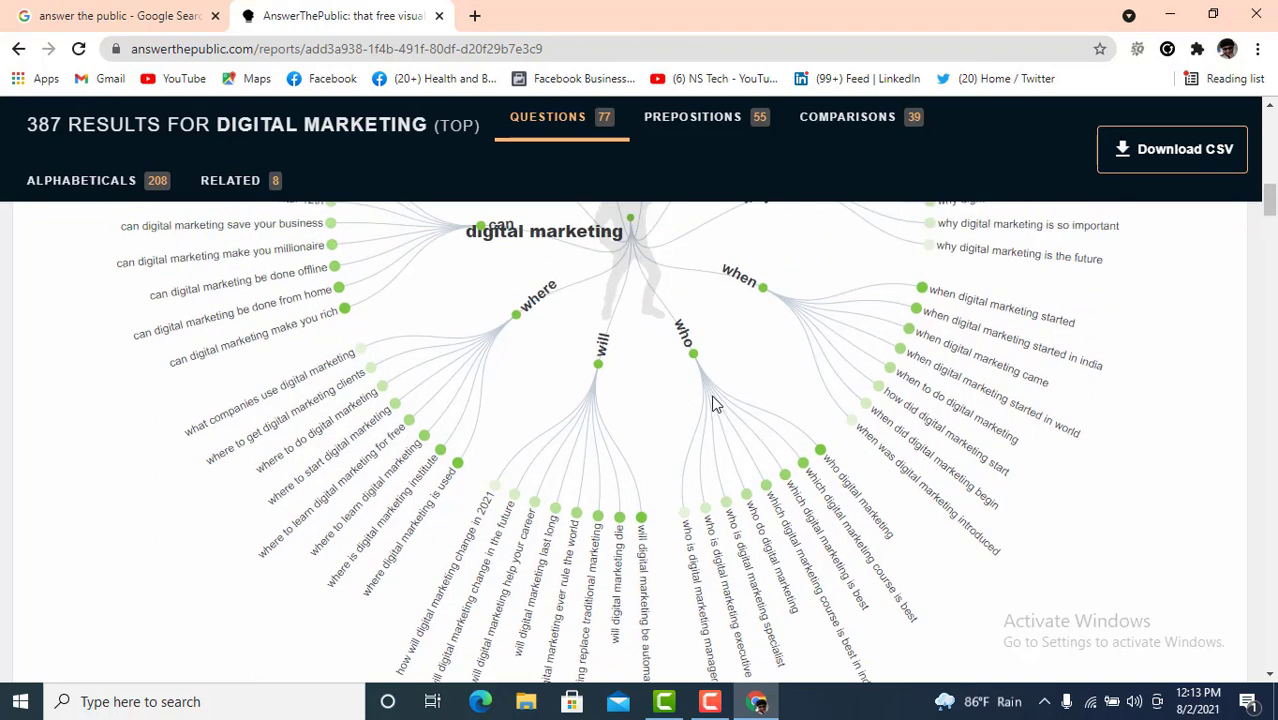
scroll(645, 420, "down", 4)
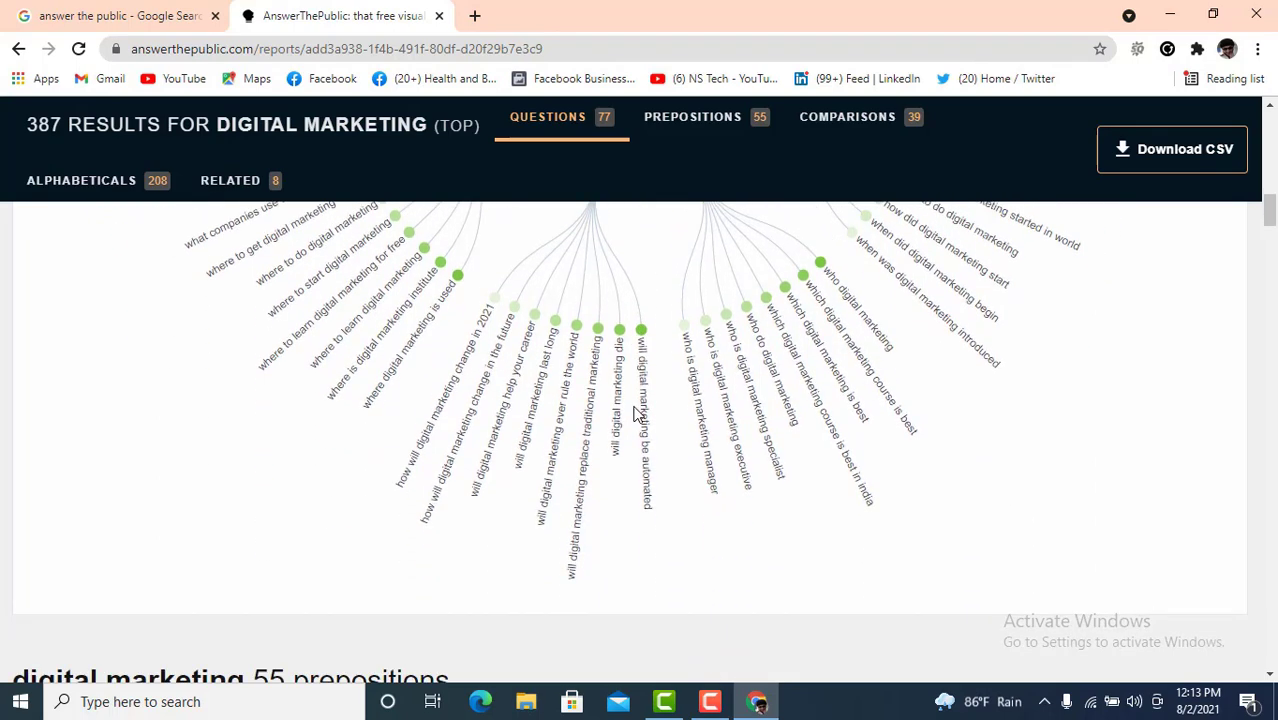
scroll(618, 405, "down", 1)
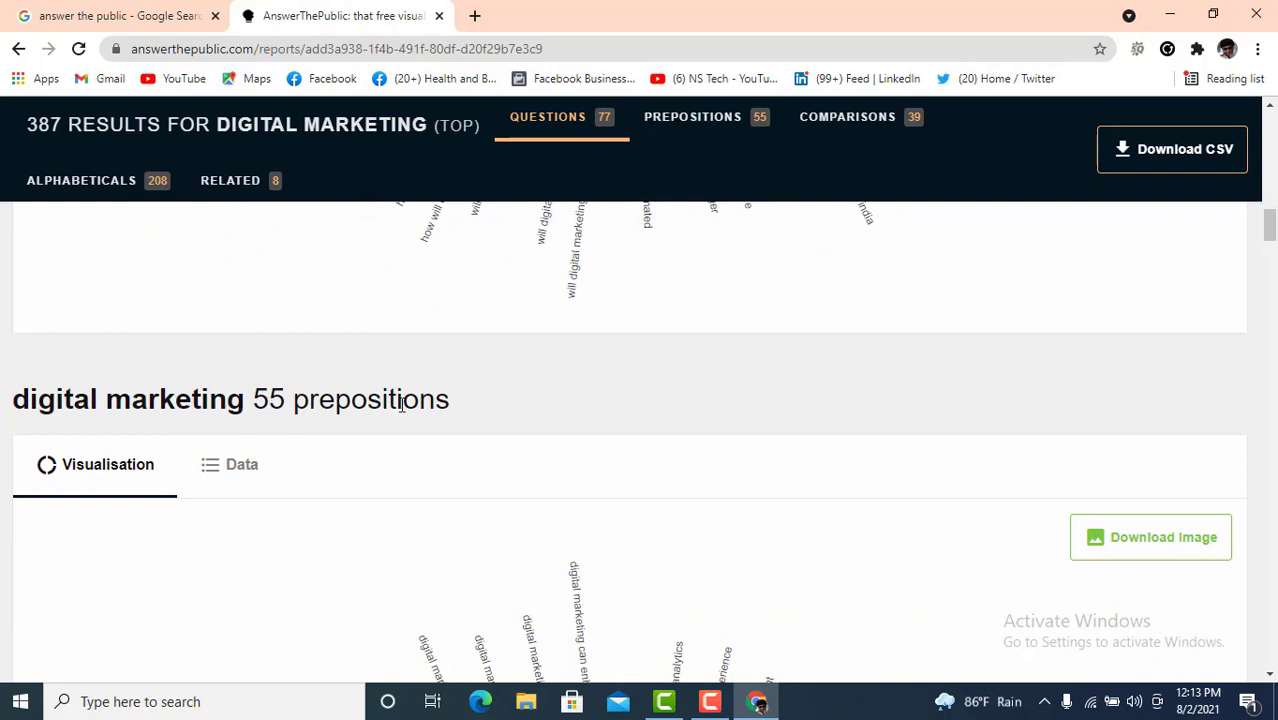
- Scroll past the prepositions wheel's can, with, is, to, for, without, near branches to 39 comparisons
scroll(608, 411, "down", 2)
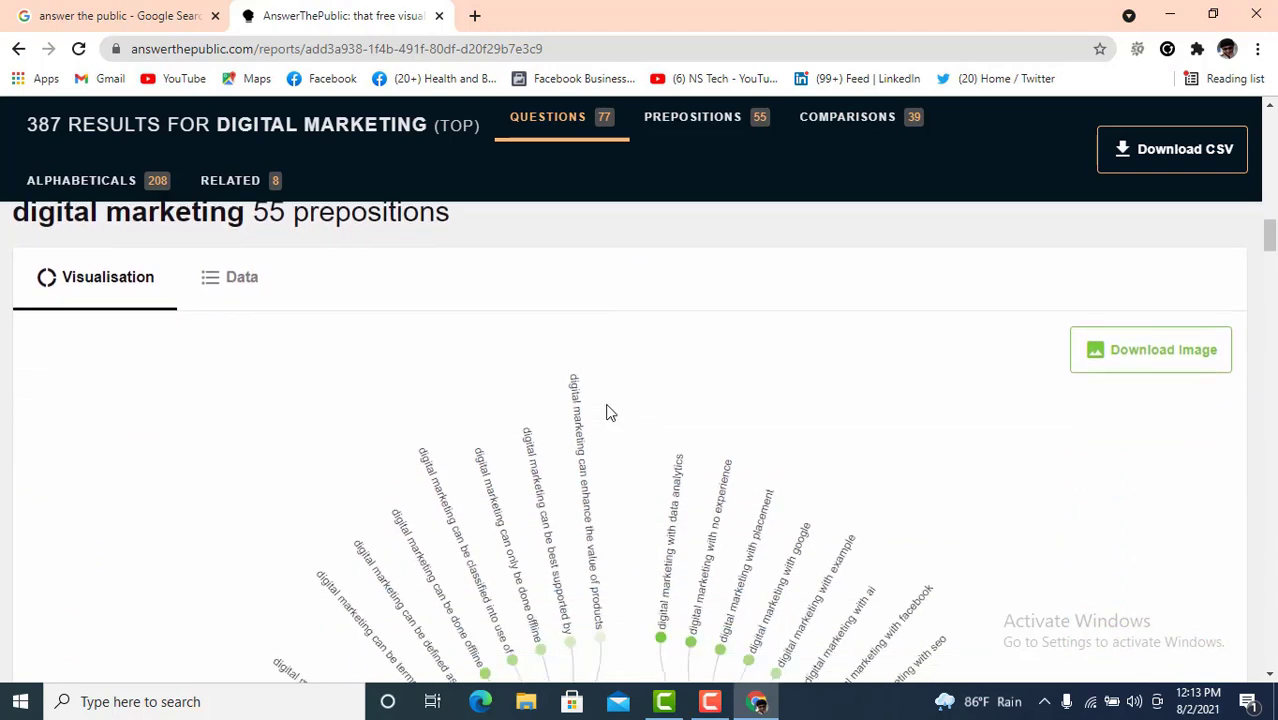
scroll(699, 514, "down", 2)
scroll(697, 470, "down", 1)
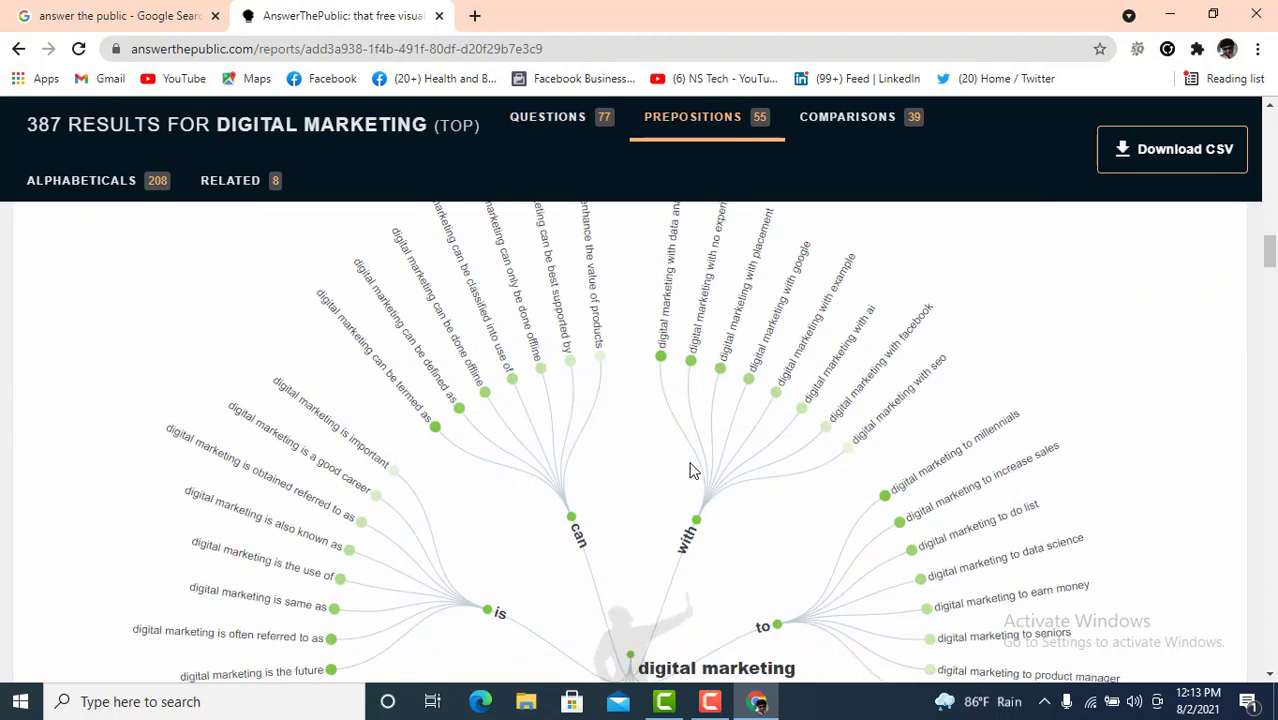
scroll(694, 466, "down", 1)
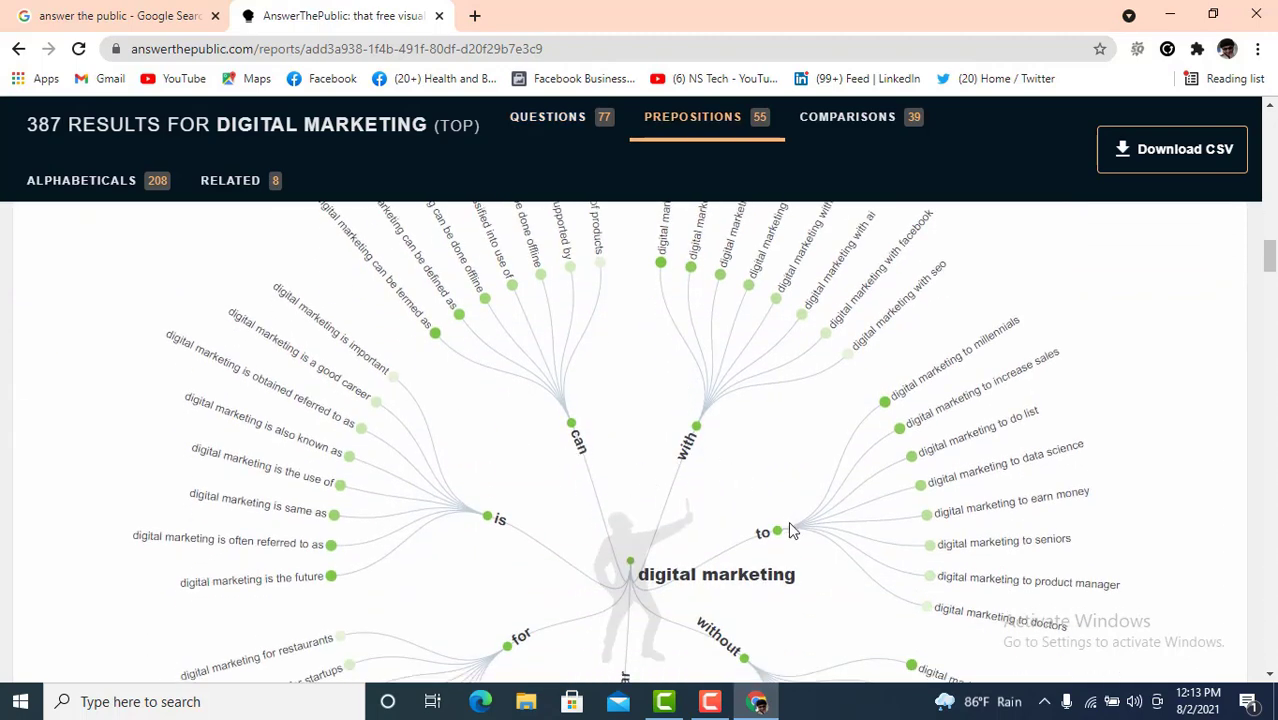
scroll(540, 540, "down", 1)
scroll(765, 491, "down", 1)
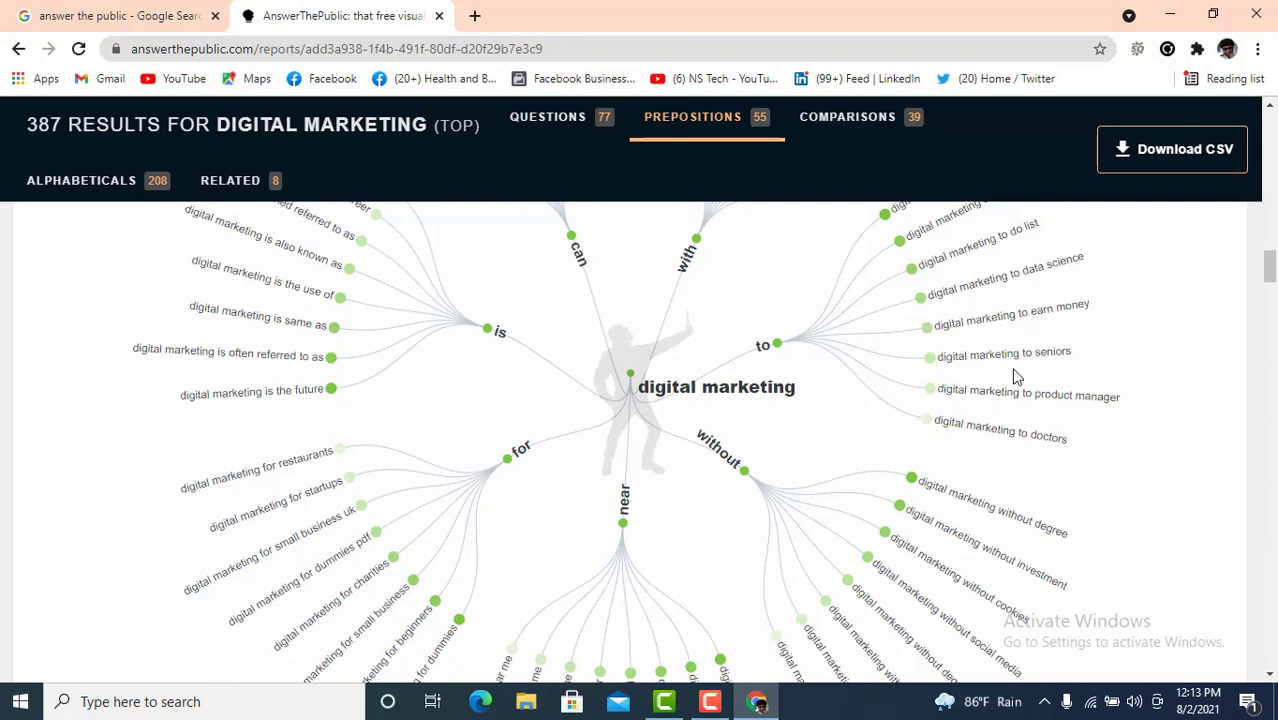
scroll(940, 400, "down", 5)
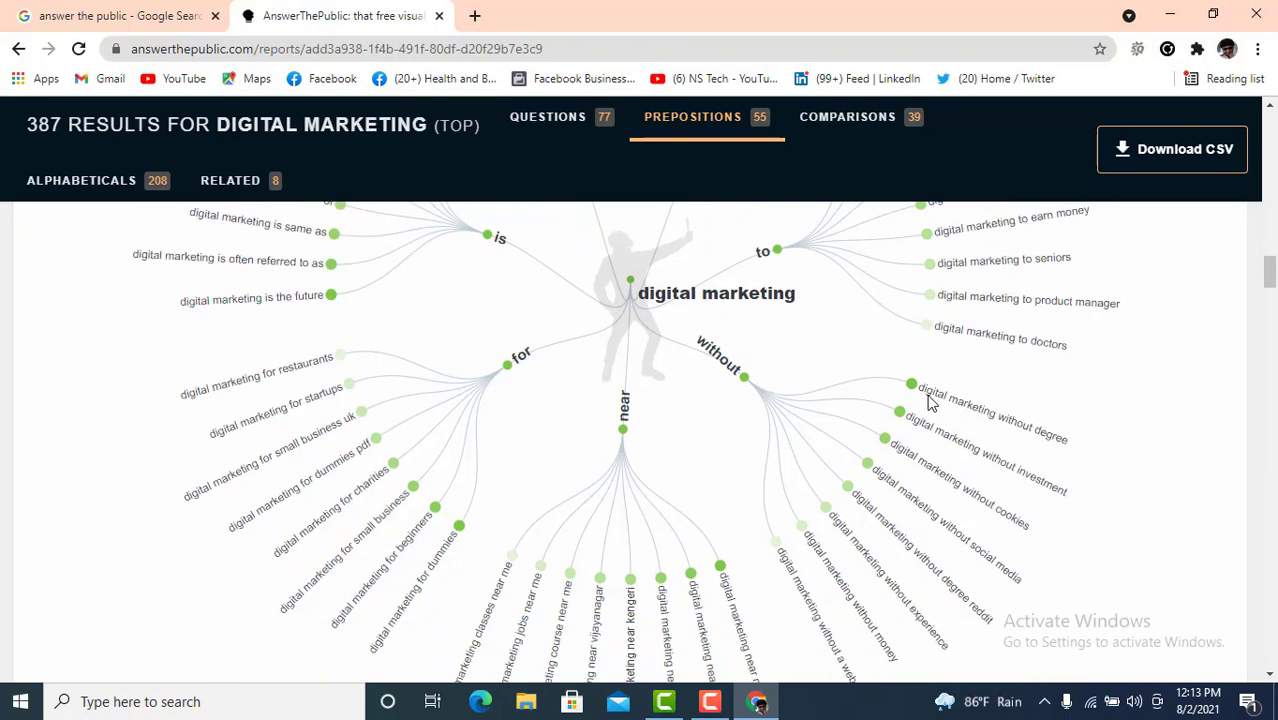
scroll(926, 400, "down", 3)
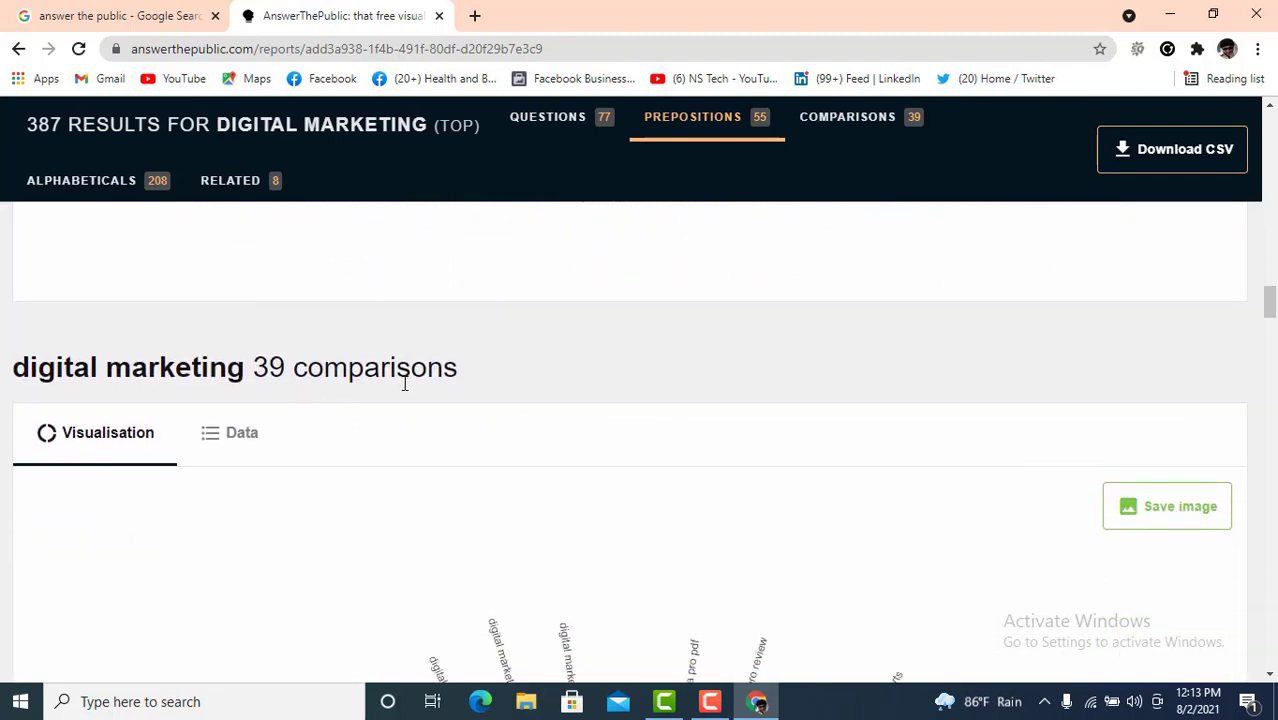
- Scroll past the comparisons wheel's or, like, and, vs, versus branches to the 208 alphabeticals
scroll(405, 383, "down", 1)
scroll(528, 414, "down", 2)
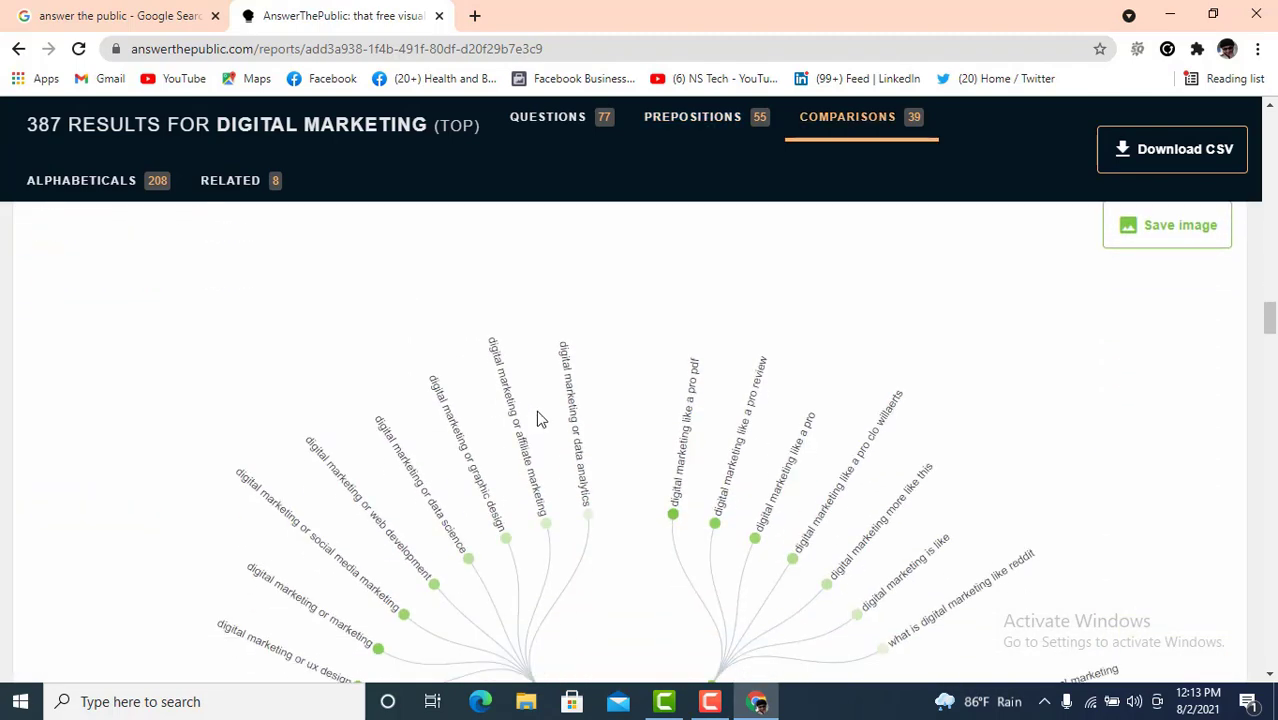
scroll(574, 460, "down", 2)
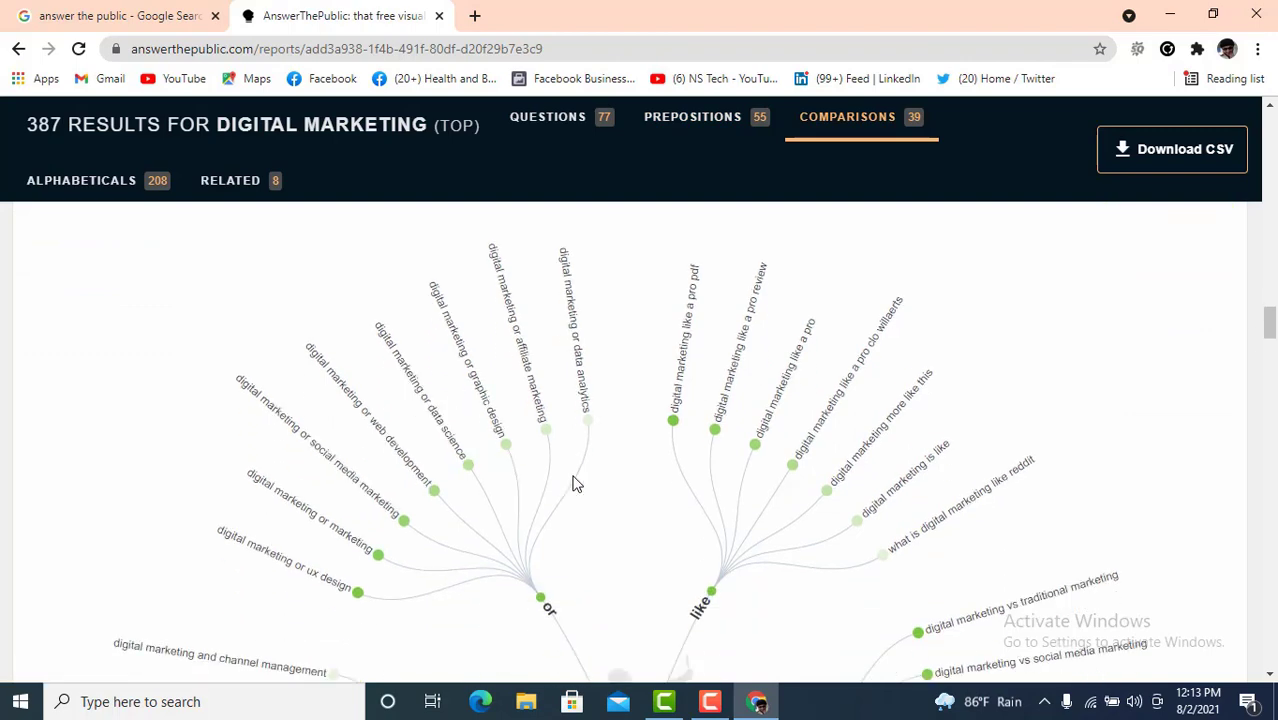
scroll(580, 480, "down", 3)
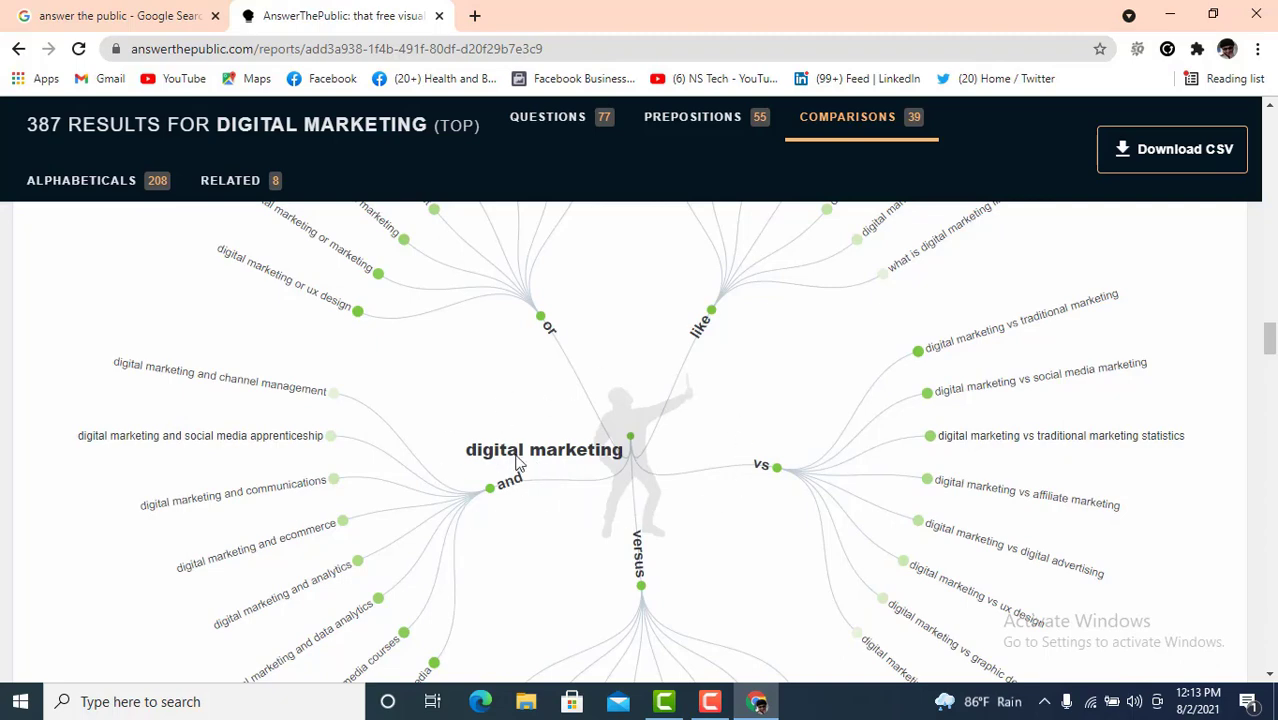
scroll(630, 490, "down", 5)
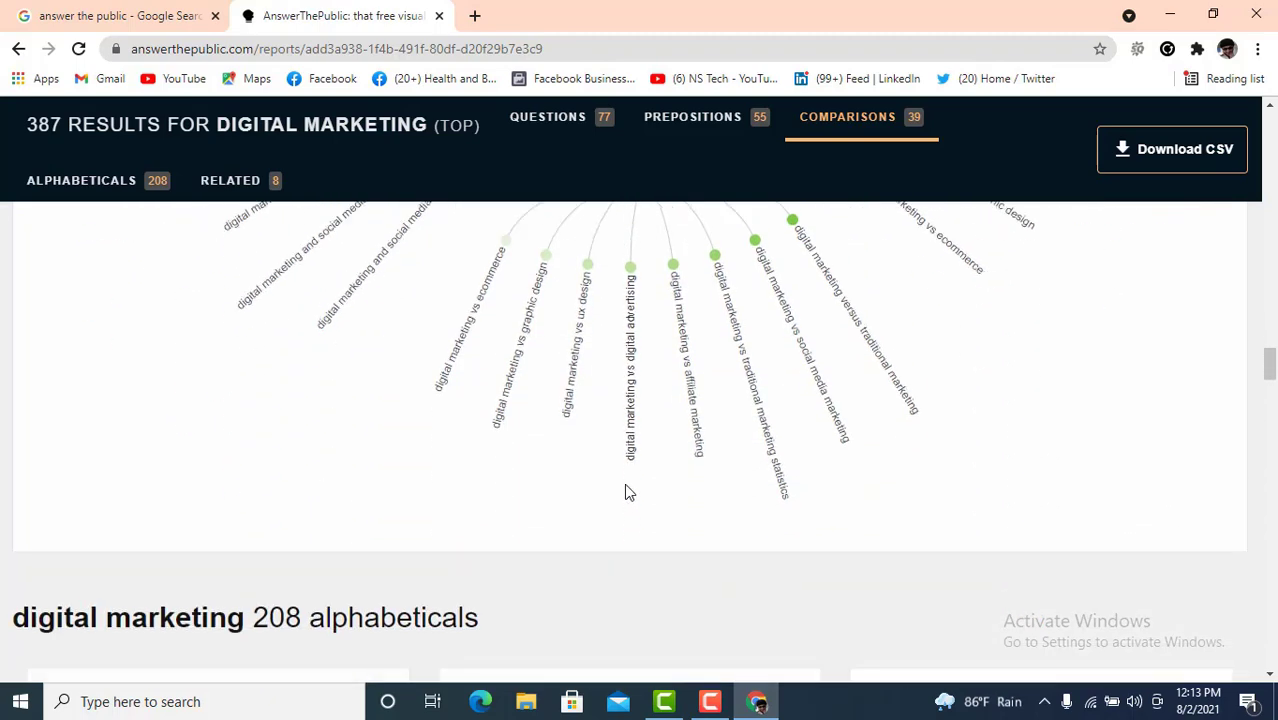
scroll(624, 490, "down", 2)
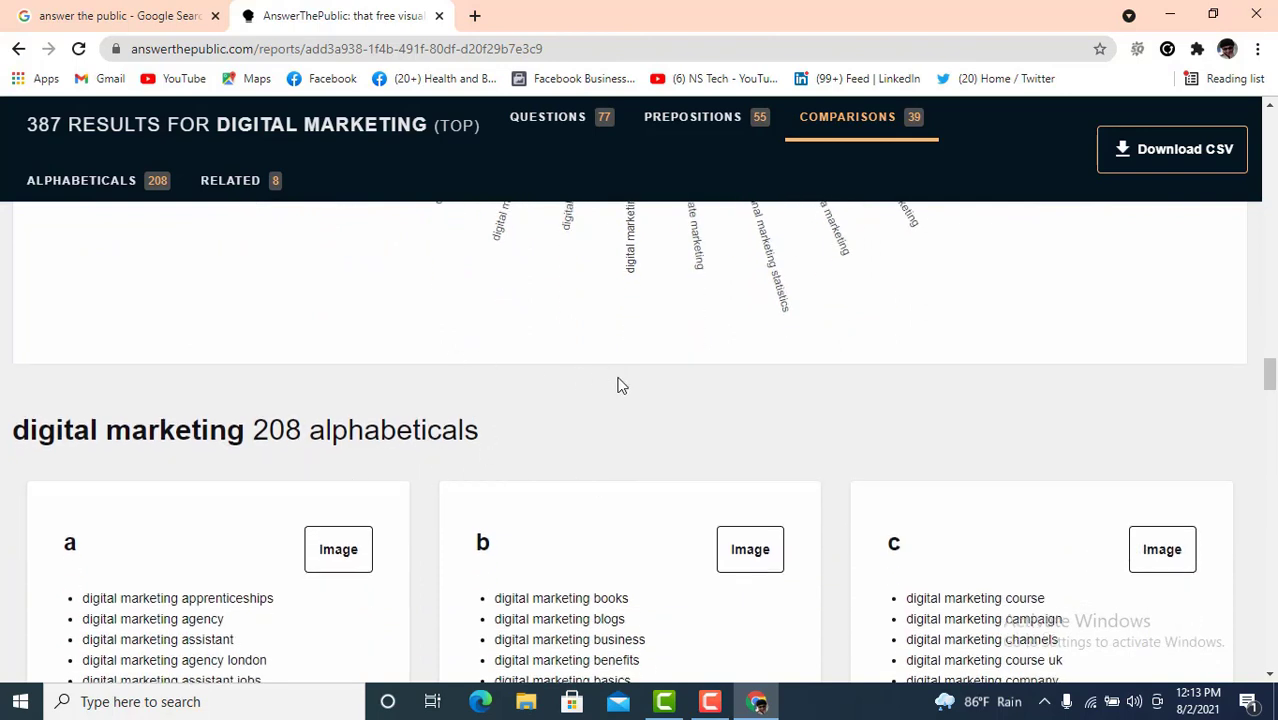
- Scroll through alphabetical groups m to z, past 'digital marketing zoho', to the 8 related section
scroll(555, 420, "down", 2)
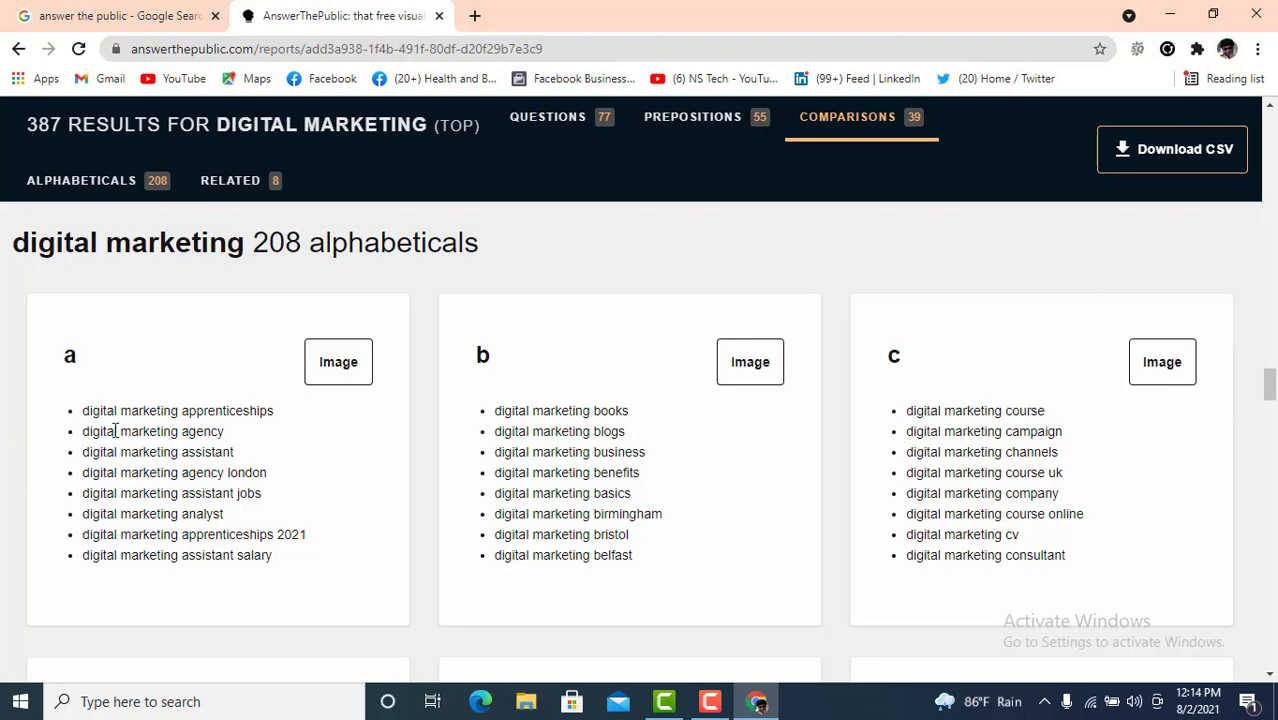
scroll(251, 448, "down", 3)
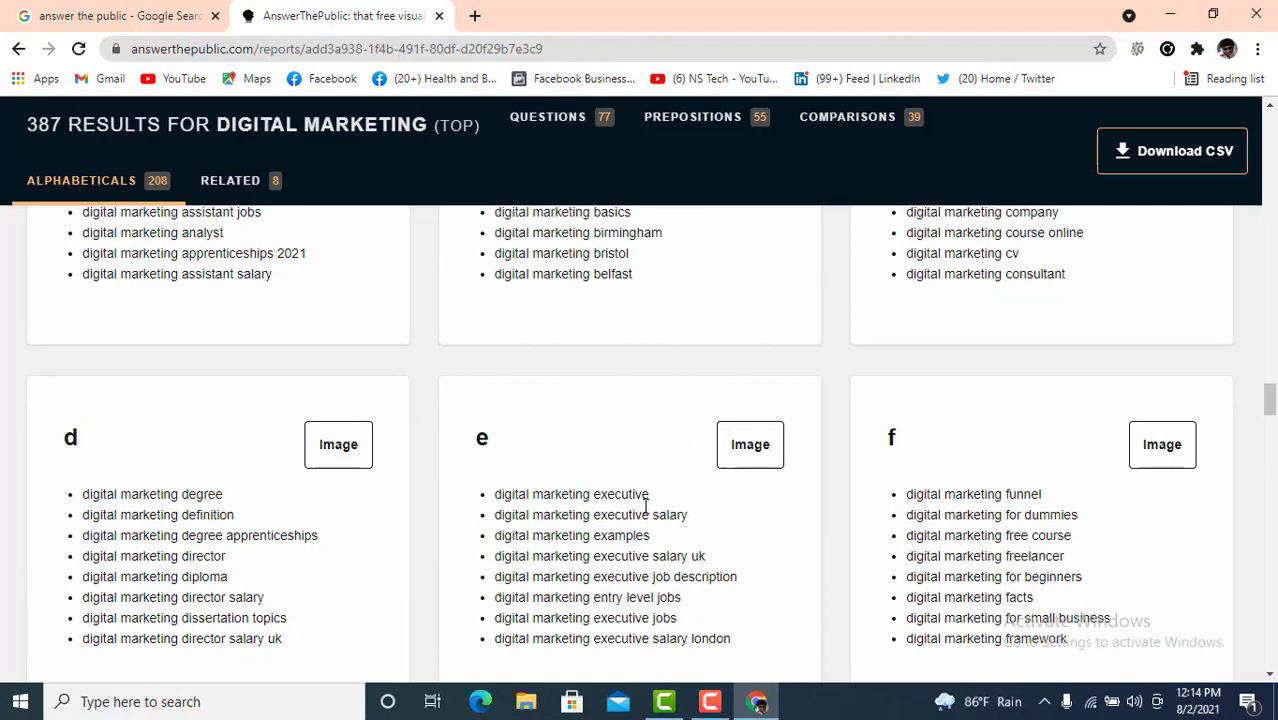
scroll(643, 510, "down", 1)
scroll(533, 485, "down", 6)
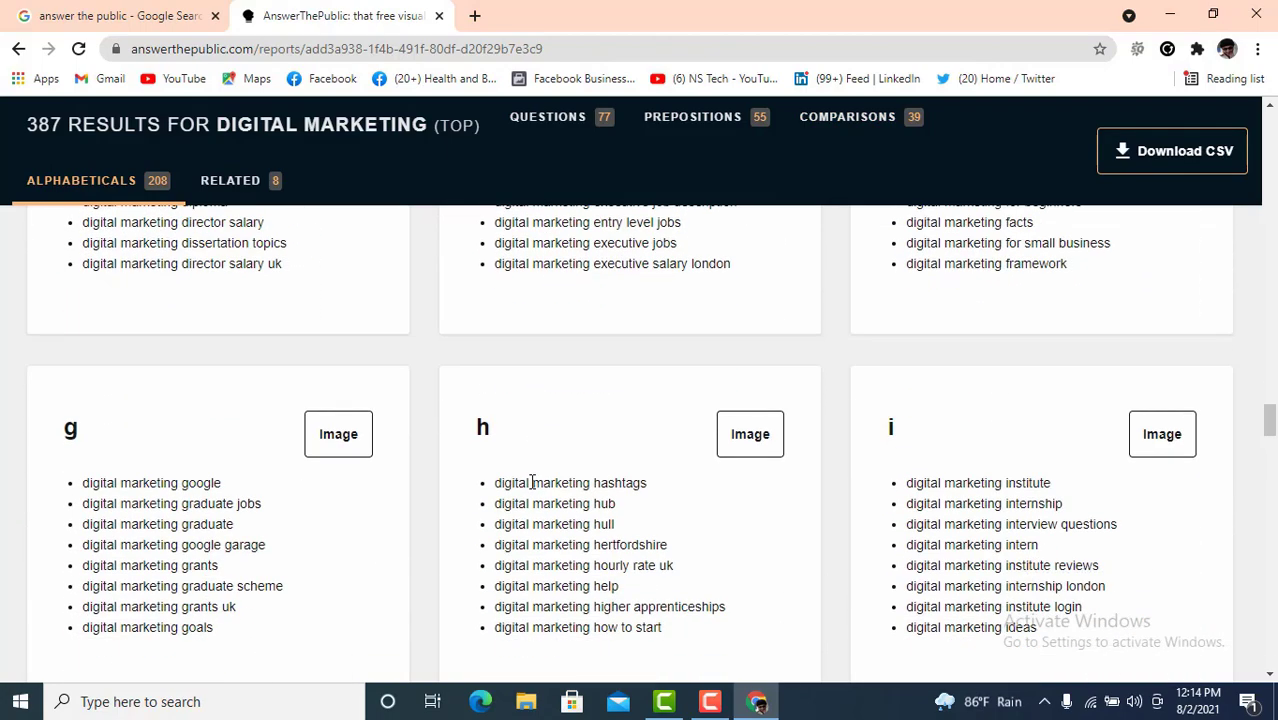
scroll(533, 485, "down", 4)
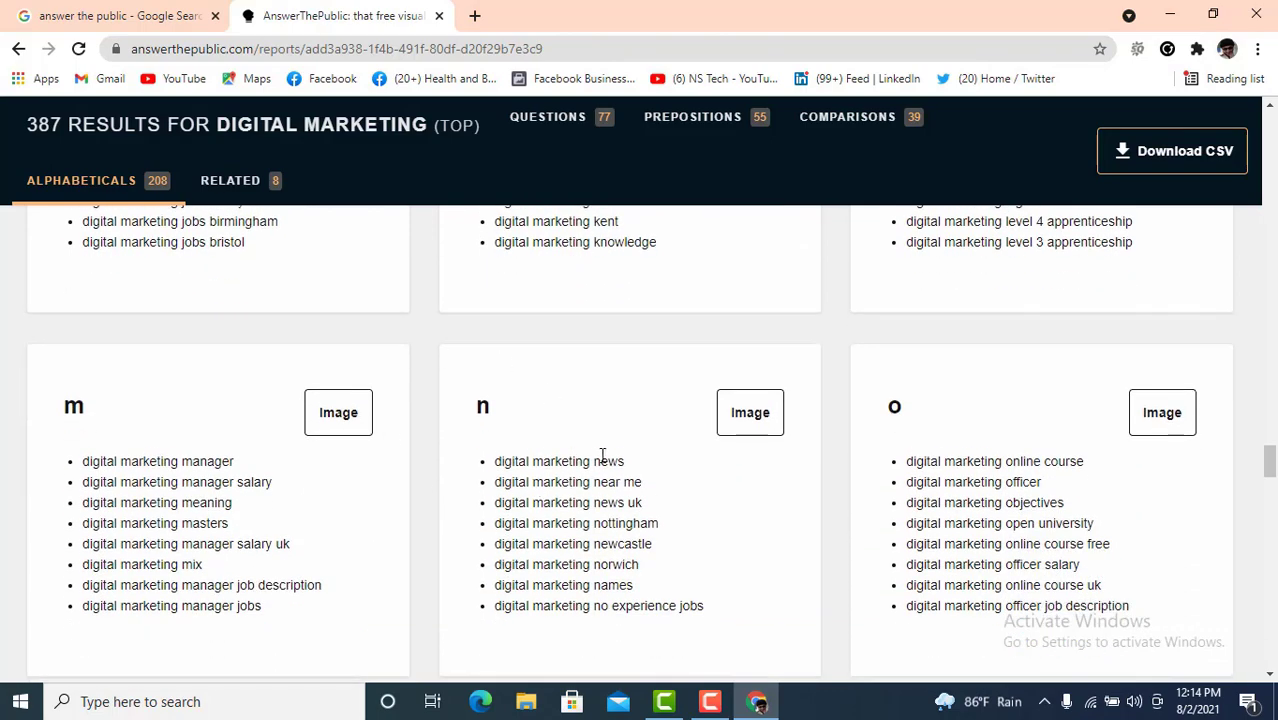
scroll(605, 456, "down", 4)
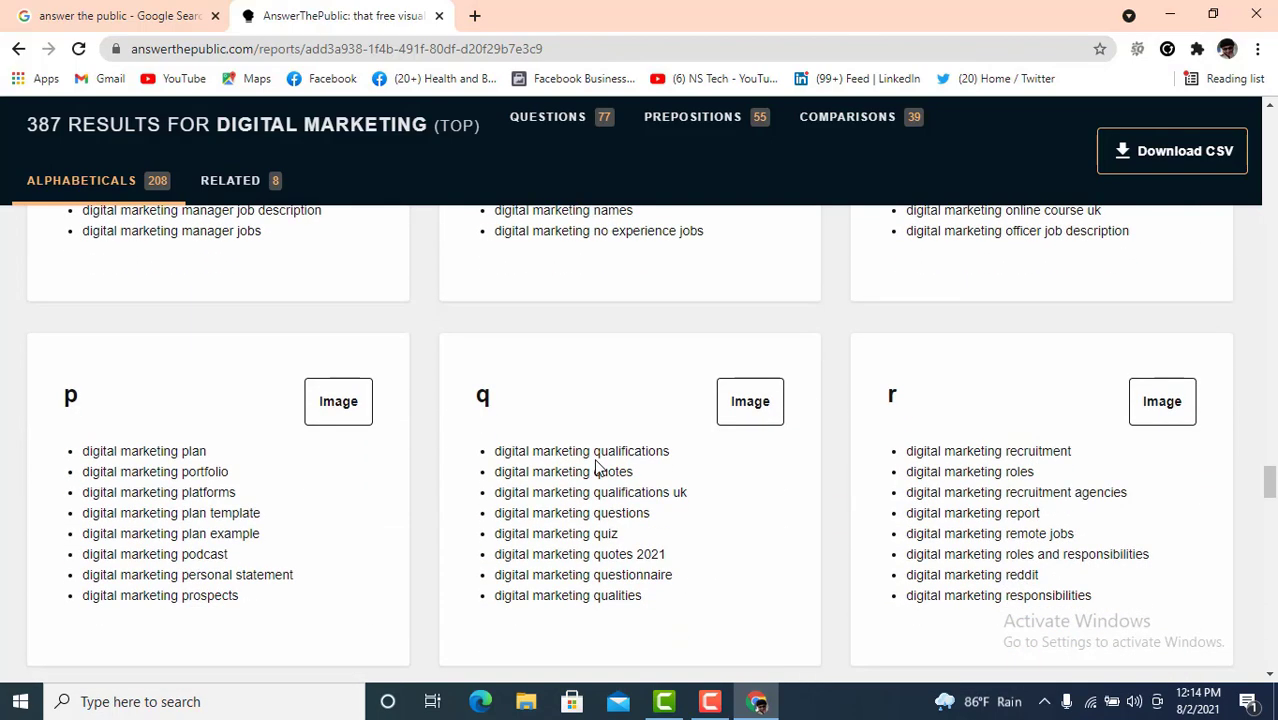
scroll(596, 465, "down", 3)
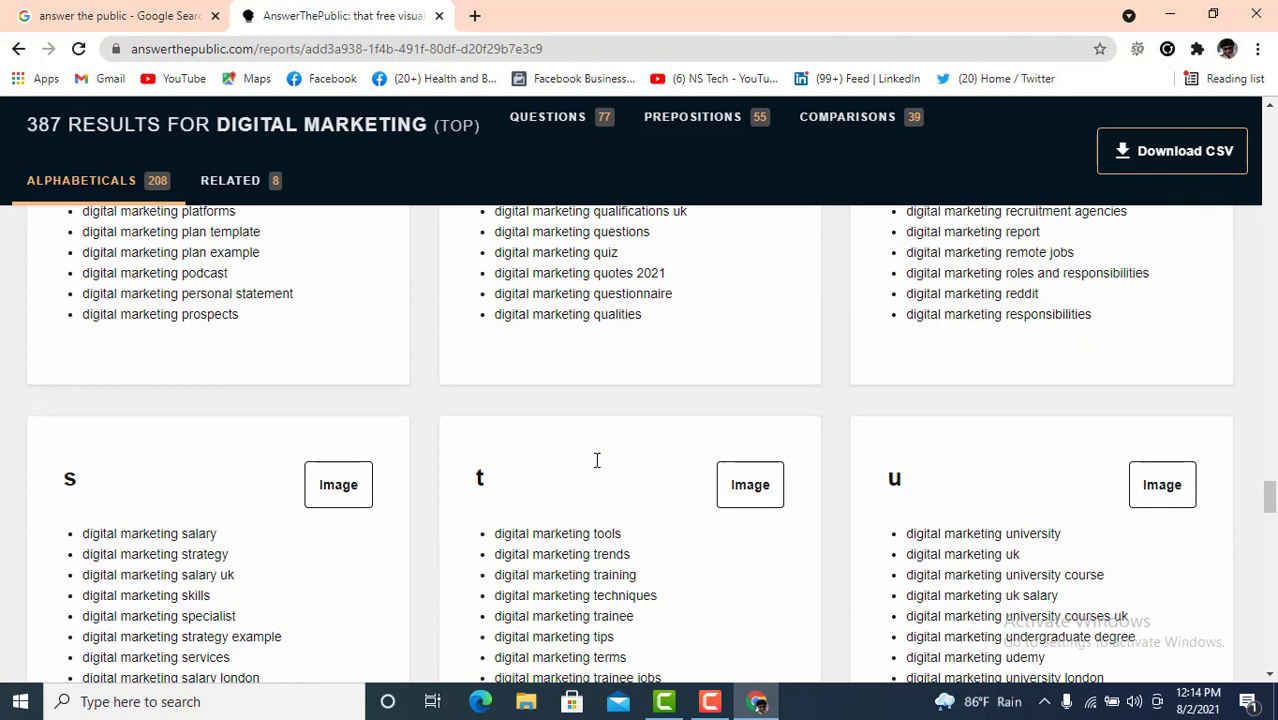
scroll(596, 463, "down", 2)
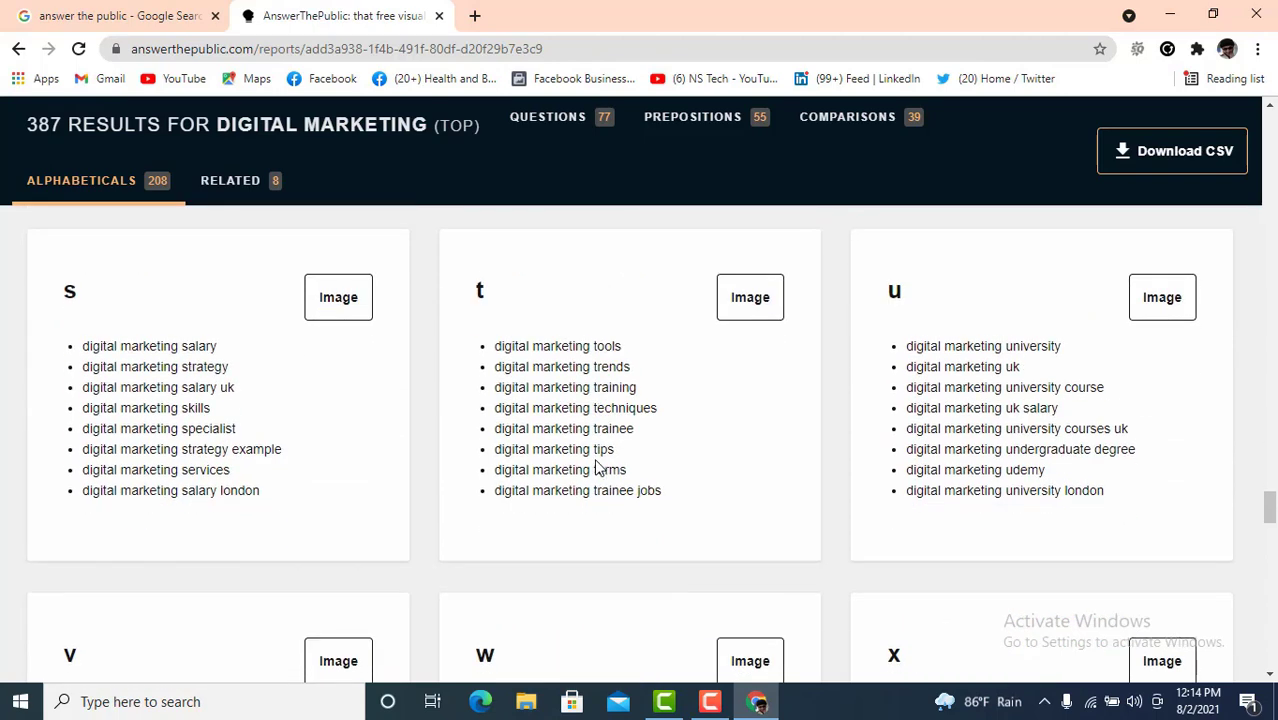
scroll(596, 463, "down", 7)
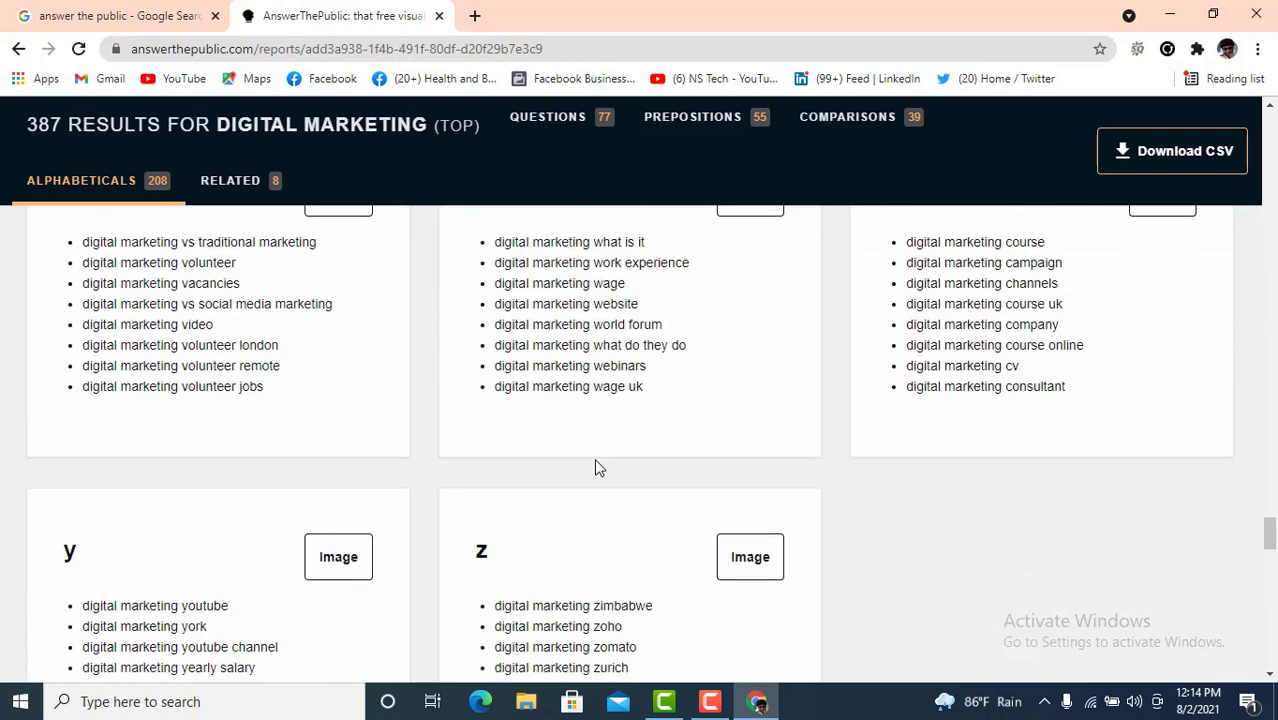
scroll(596, 463, "down", 3)
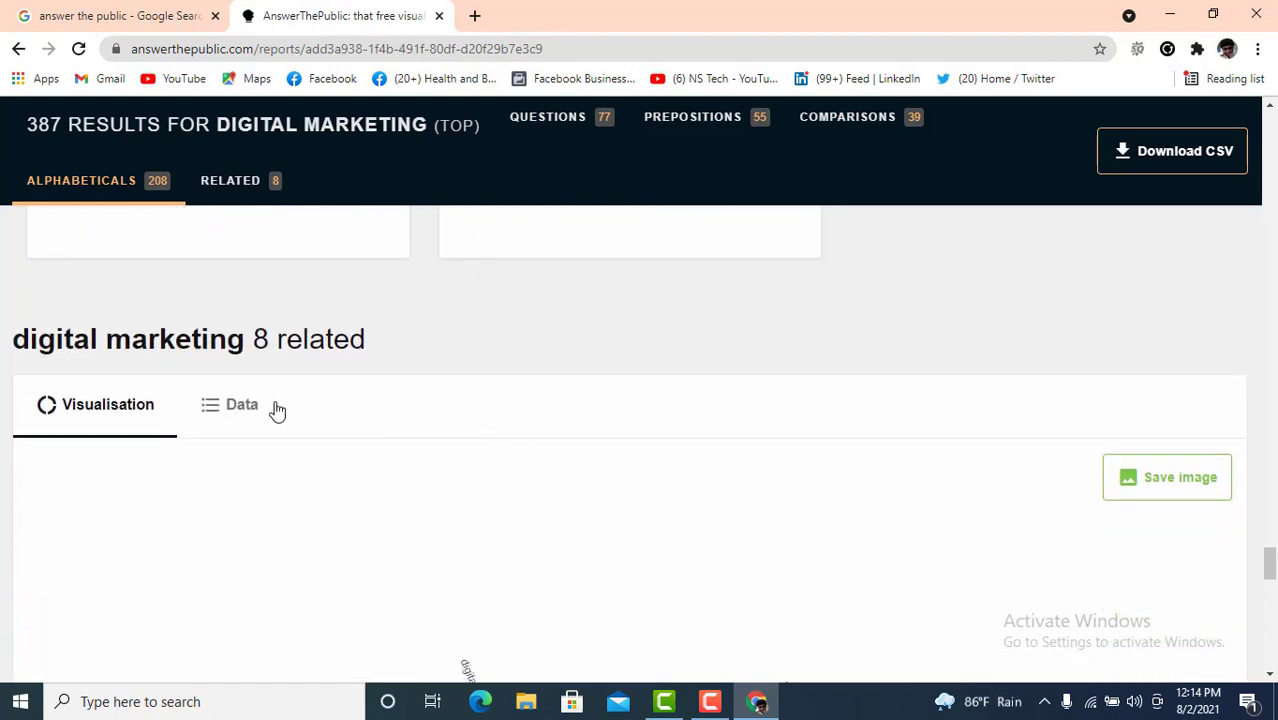
- Scroll through the 8-related wheel to the footer, then back up to alphabetical groups g–i
scroll(318, 352, "down", 3)
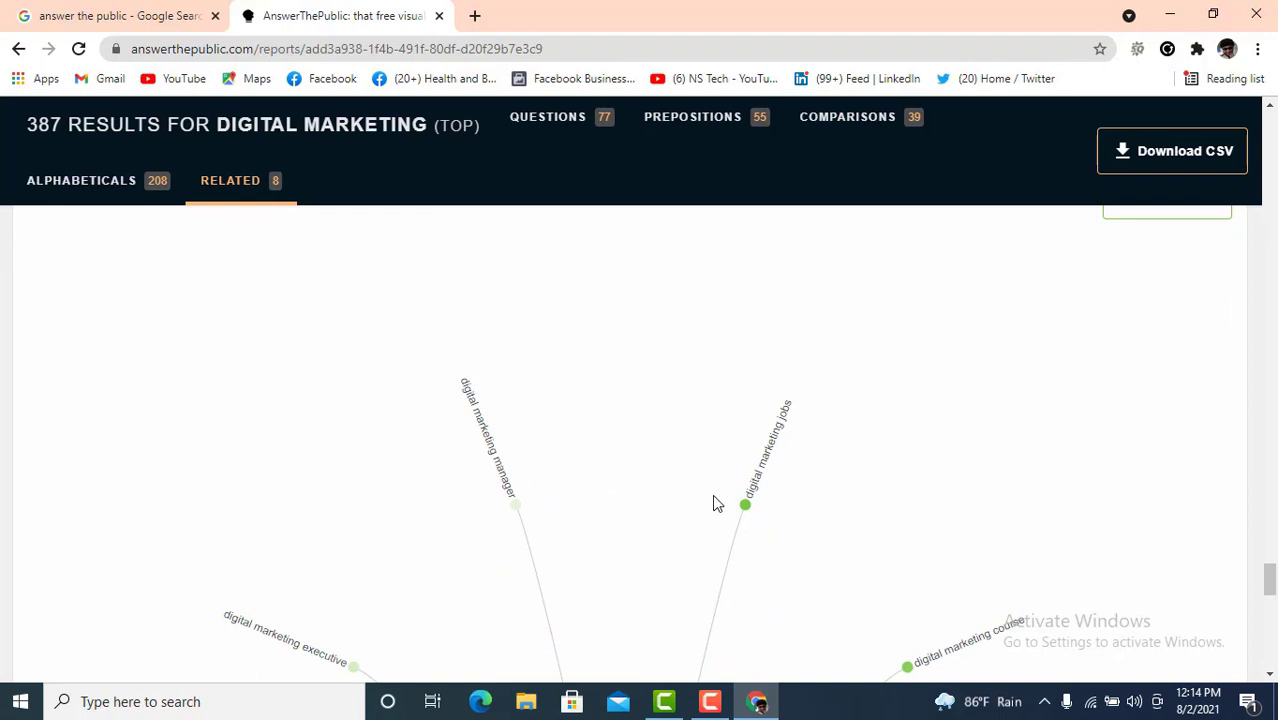
scroll(716, 494, "down", 1)
scroll(919, 479, "down", 2)
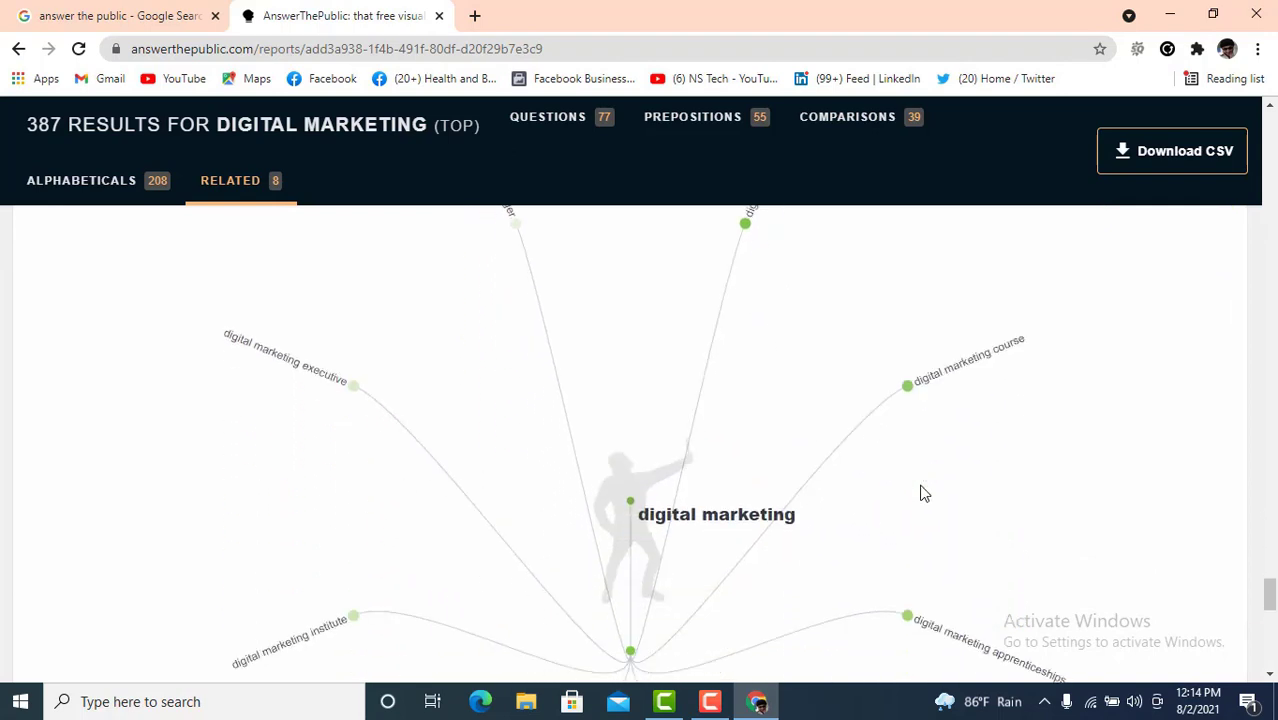
scroll(757, 489, "down", 2)
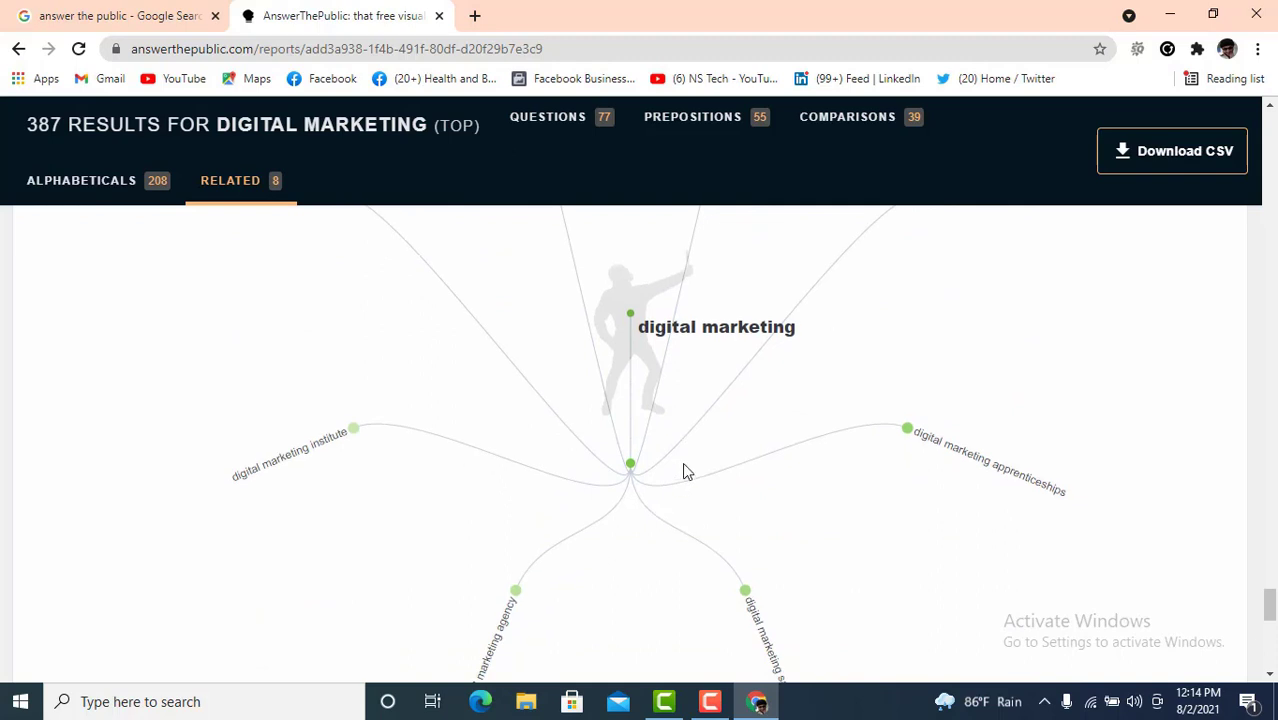
scroll(684, 471, "down", 7)
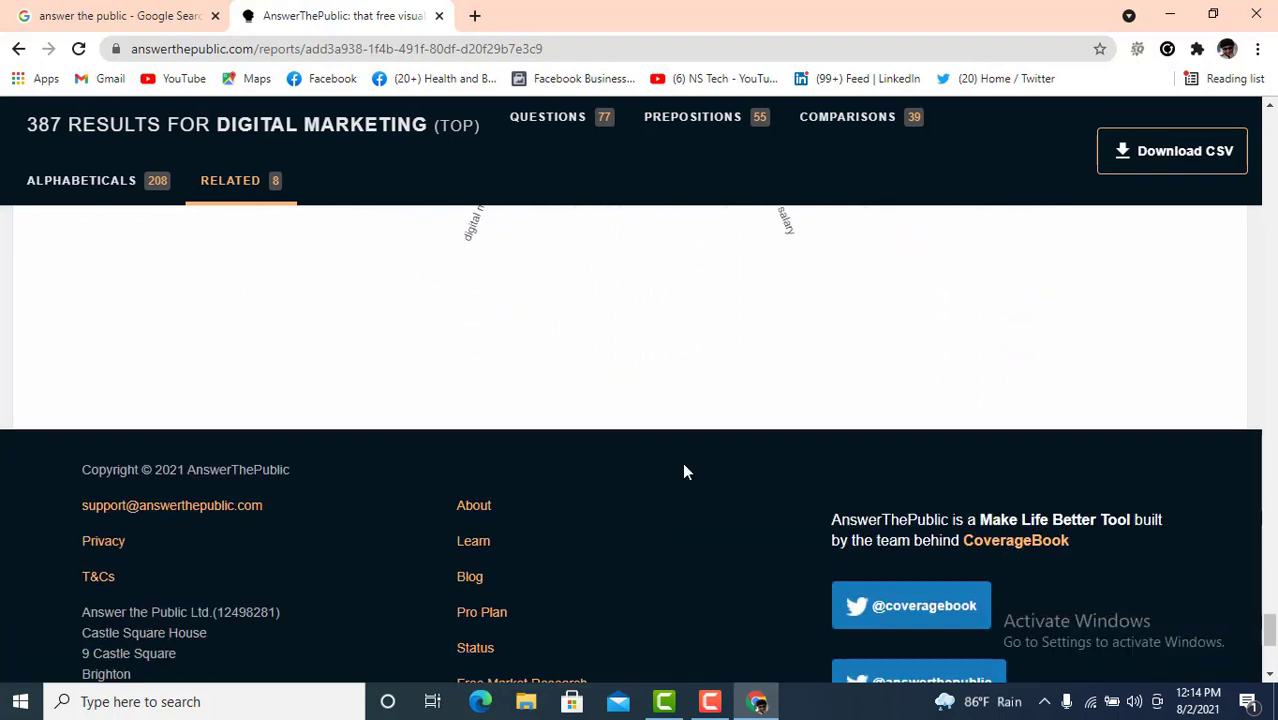
scroll(682, 471, "up", 15)
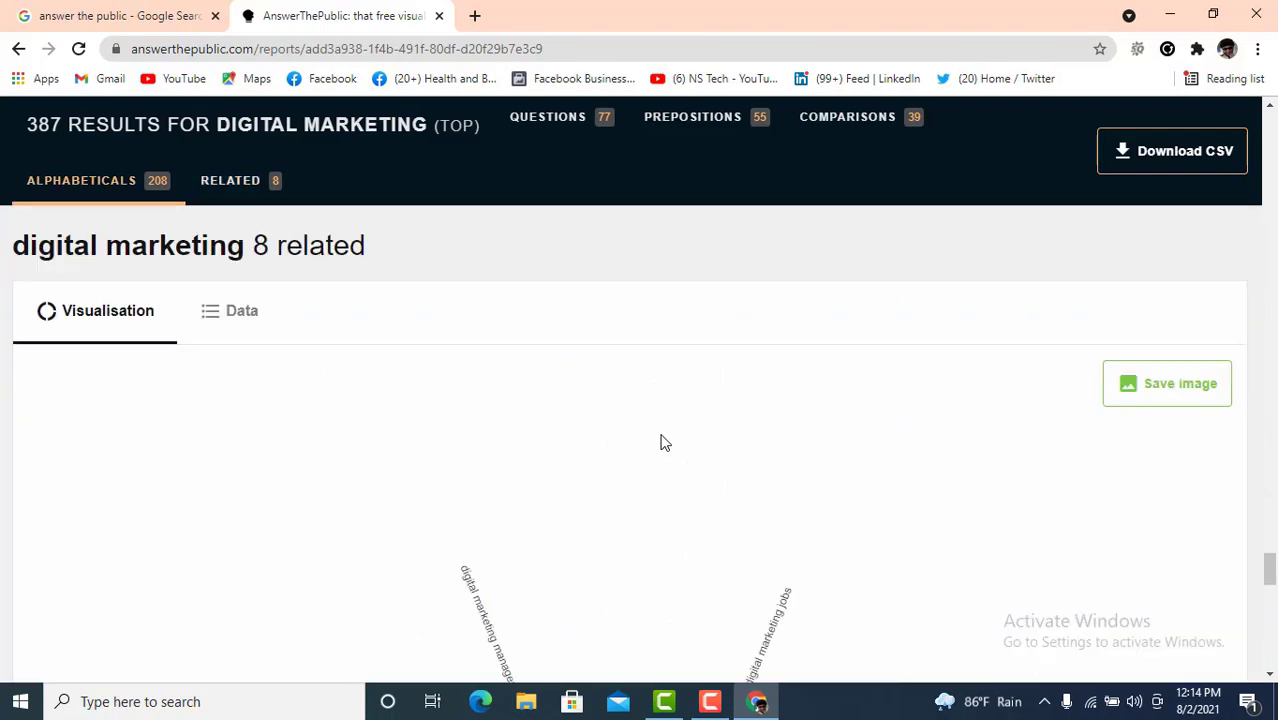
scroll(657, 436, "up", 20)
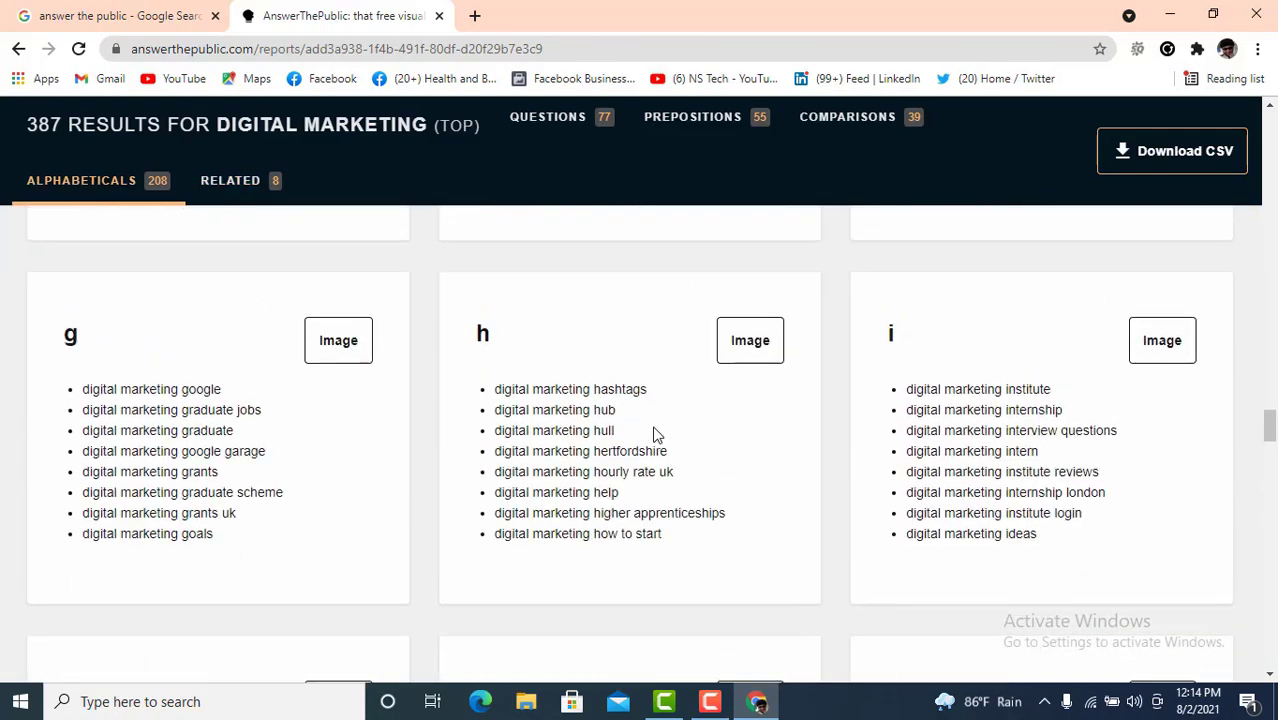
- Scroll back up to the 77-question wheel showing its what, which and how branches
scroll(657, 436, "up", 20)
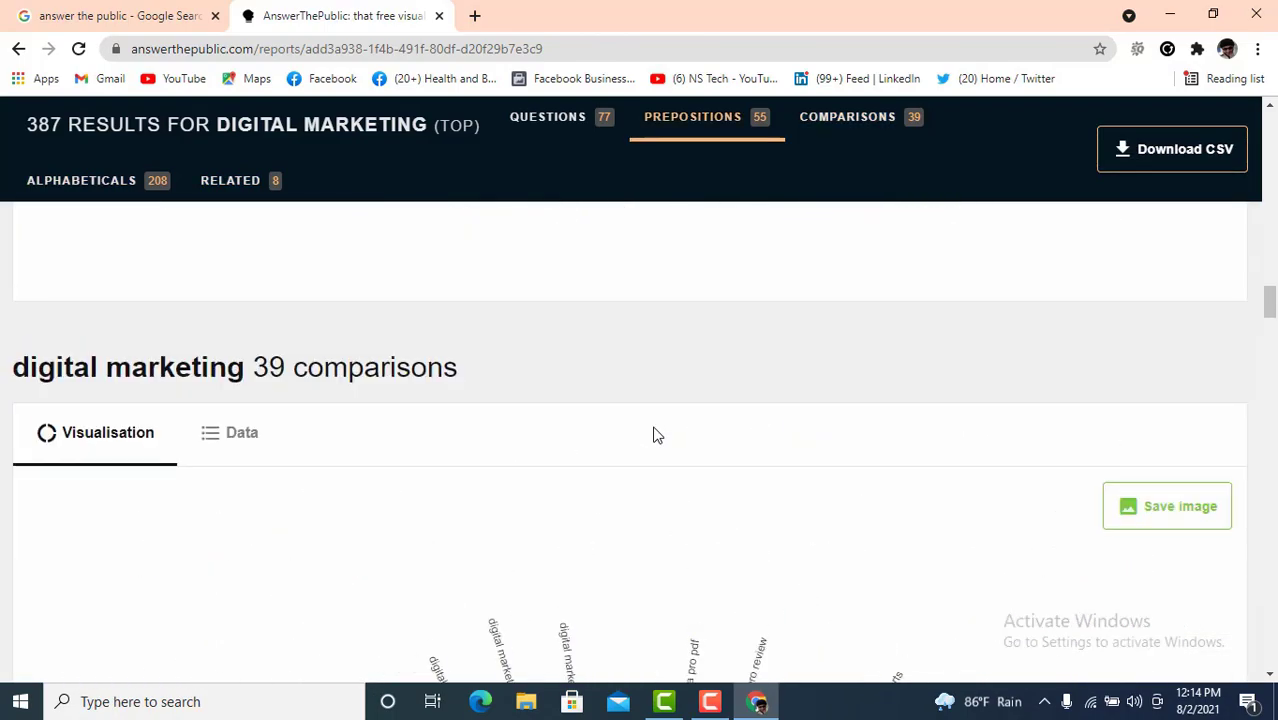
scroll(657, 436, "up", 20)
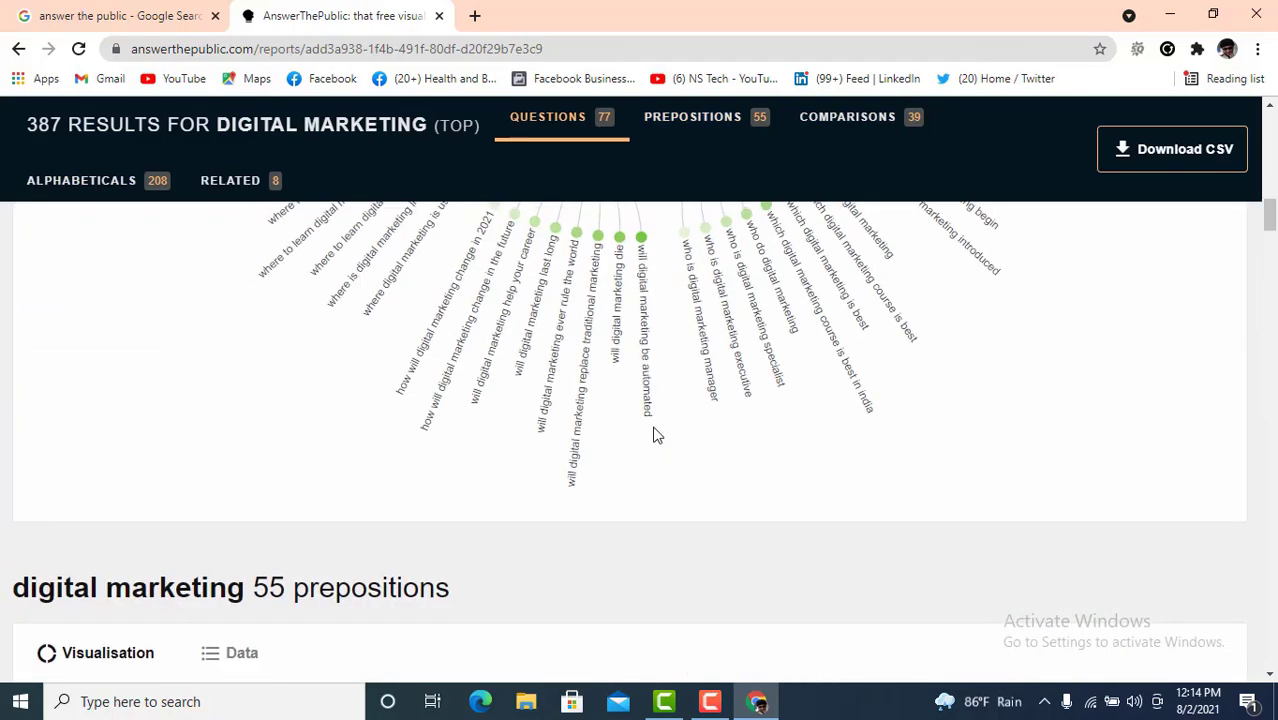
scroll(657, 436, "up", 2)
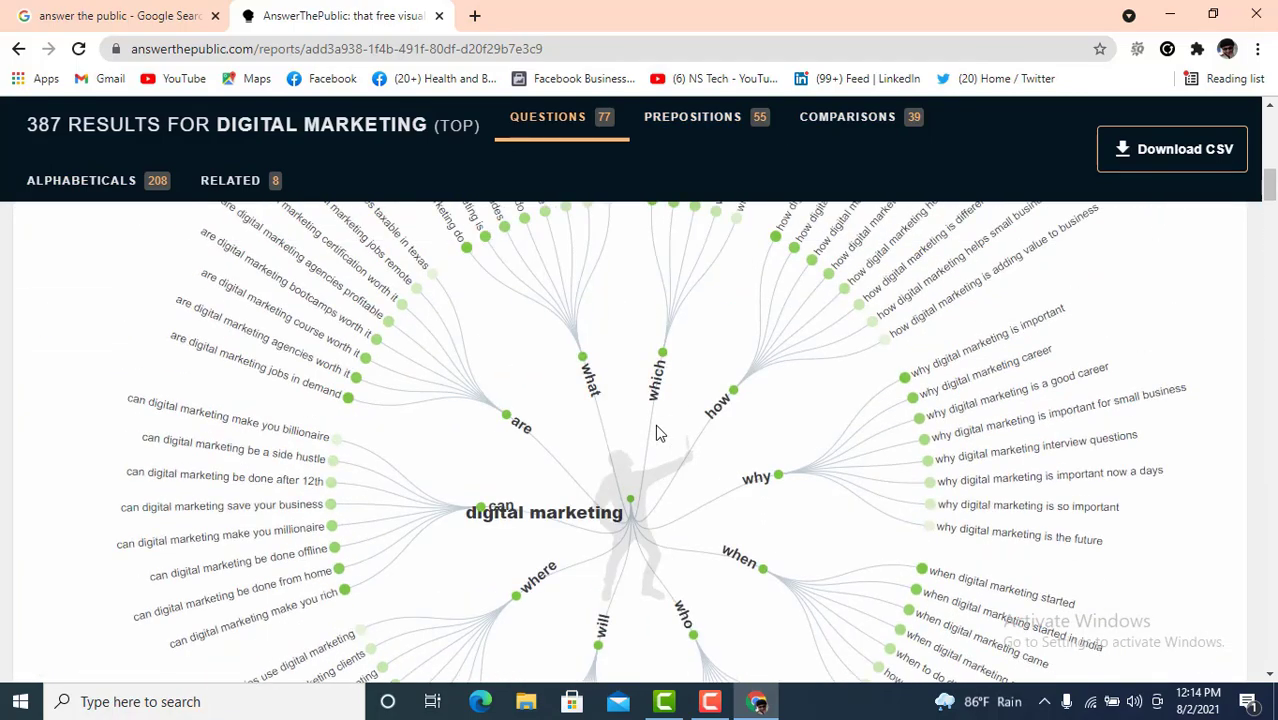
scroll(657, 432, "up", 3)
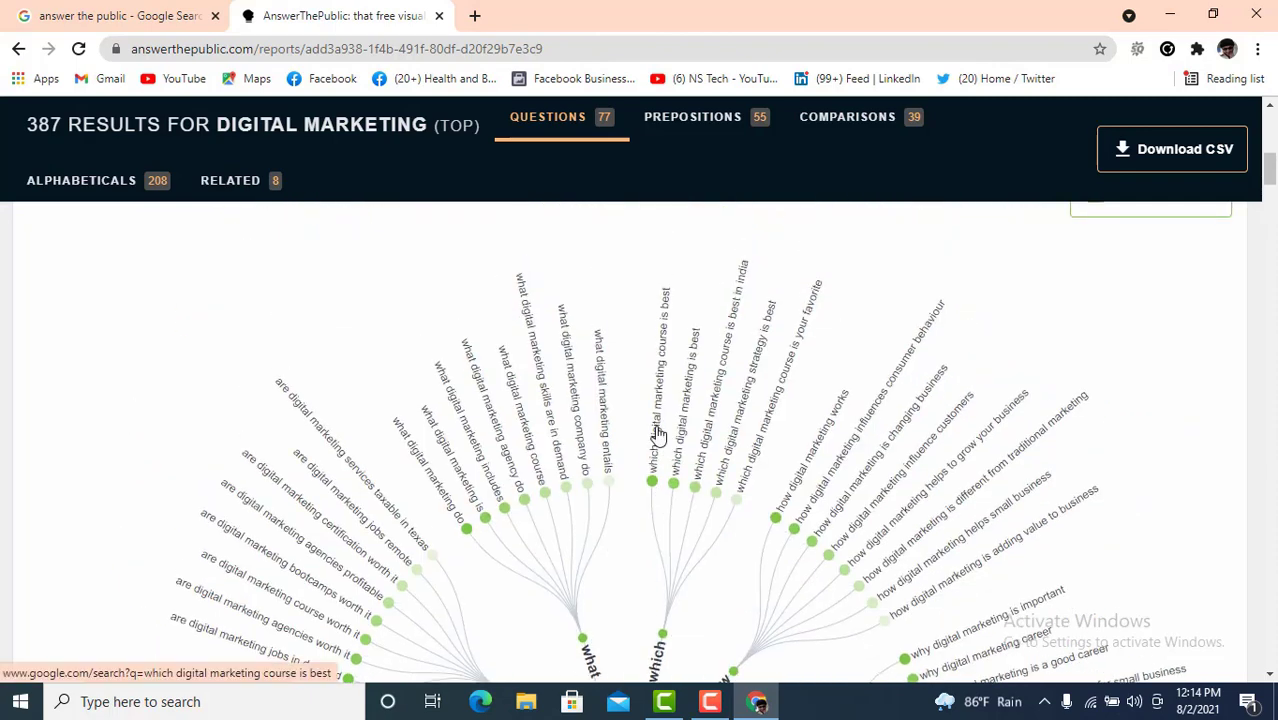
scroll(660, 432, "up", 3)
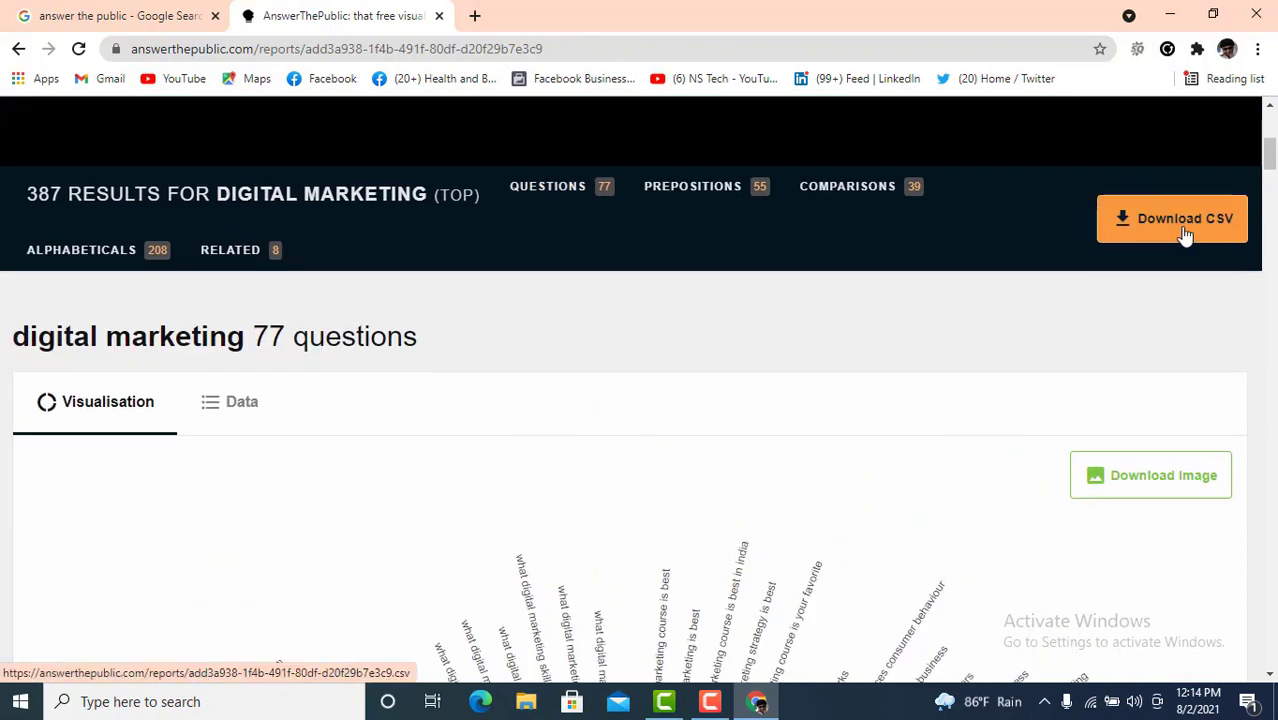
scroll(679, 474, "down", 3)
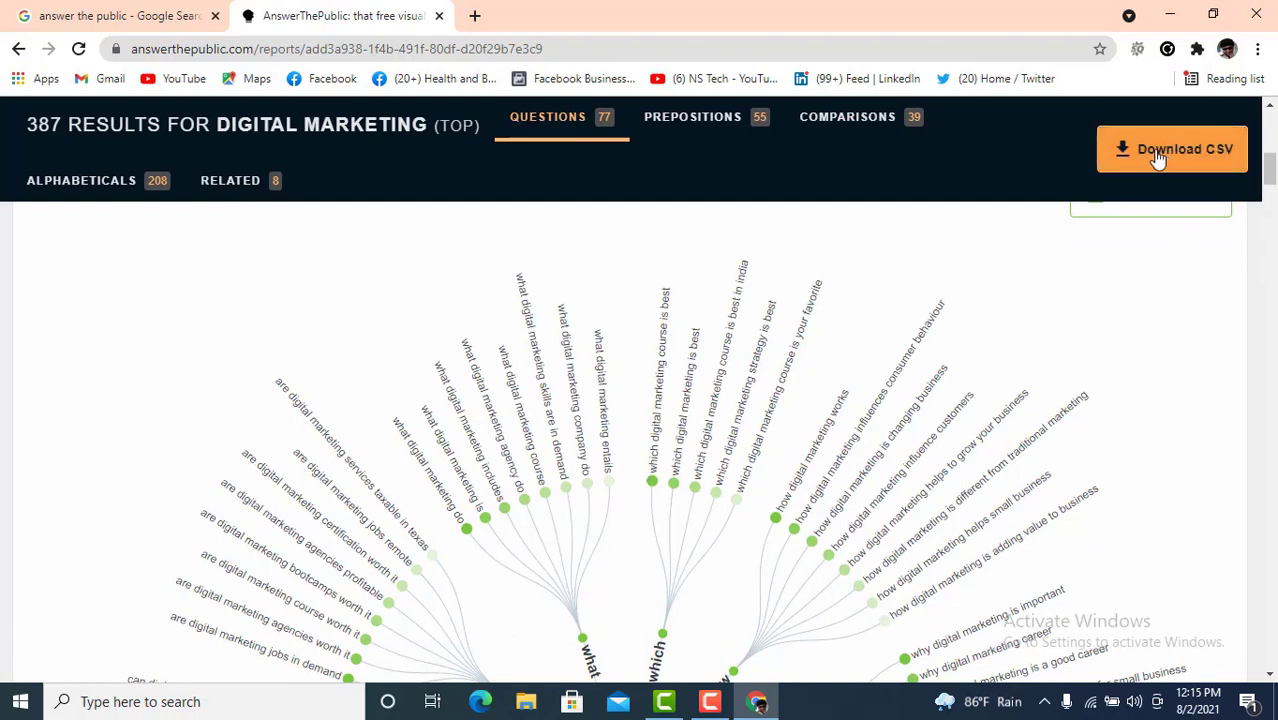
scroll(1175, 295, "up", 1)
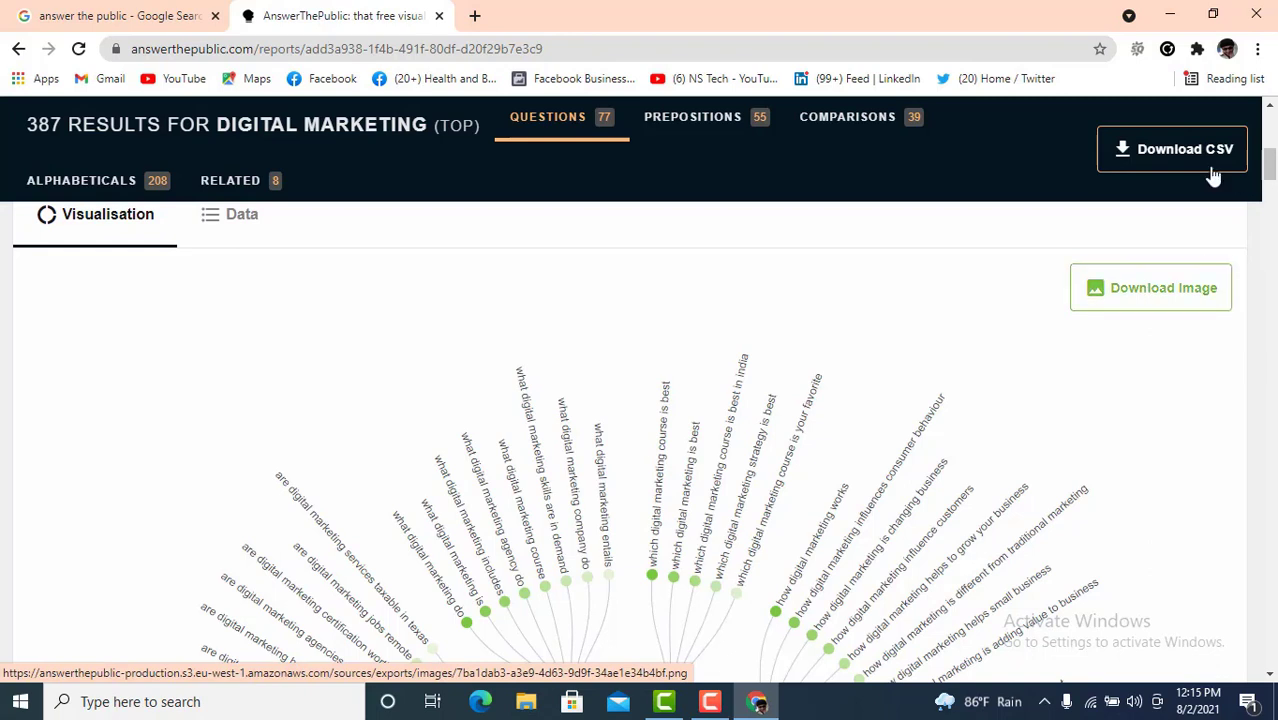
- Download the digital marketing report as a CSV and open the downloaded file in Excel
left_click(1190, 153)
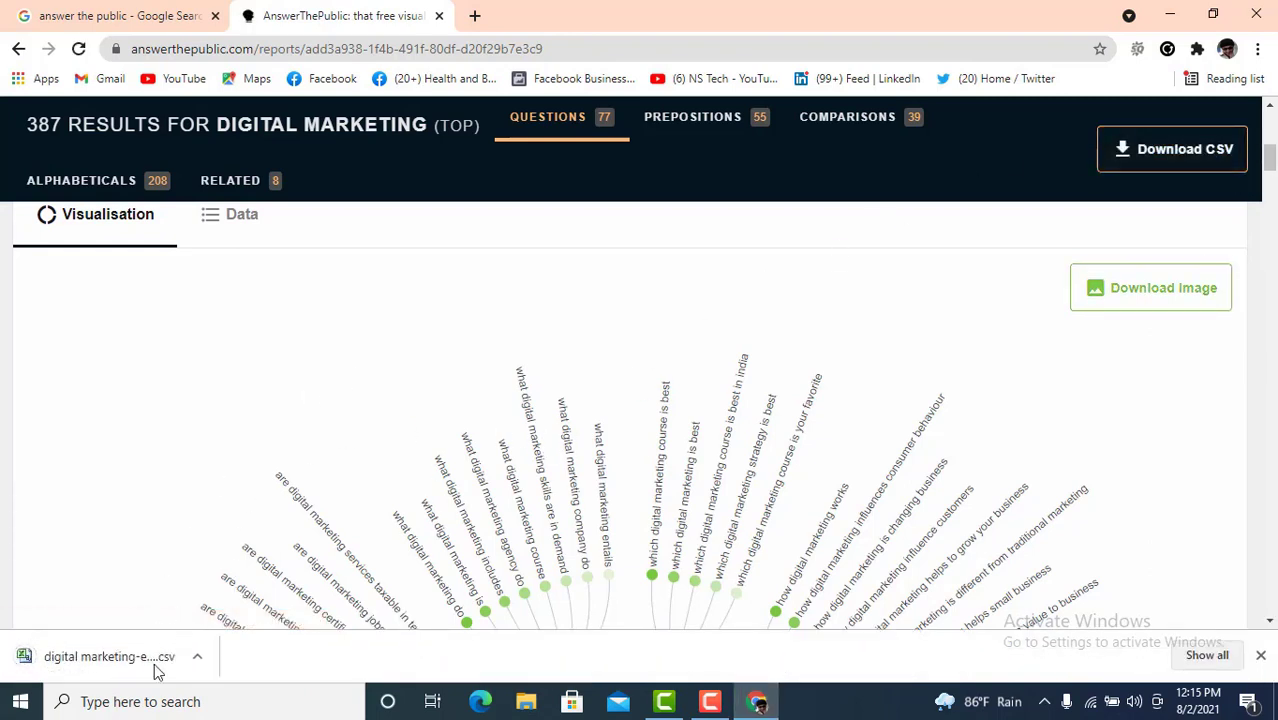
left_click(105, 662)
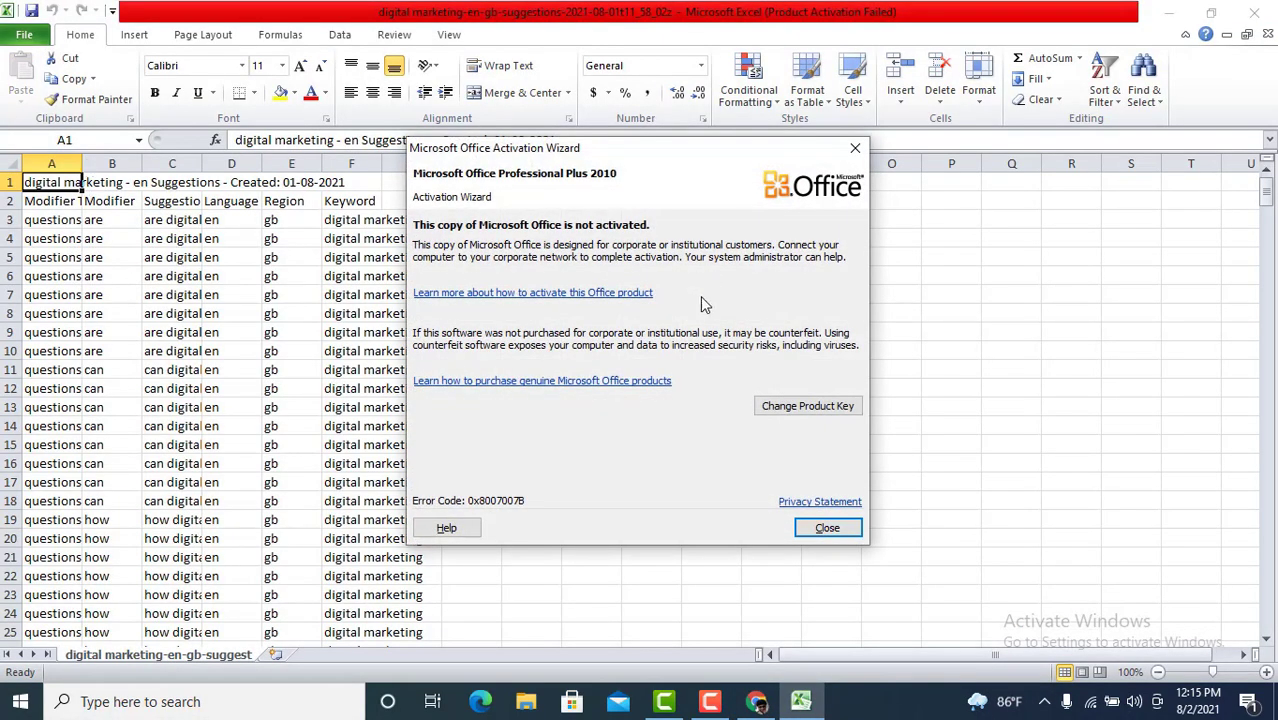
- Dismiss the Office activation notice and widen column A so Modifier Type shows fully
left_click(830, 532)
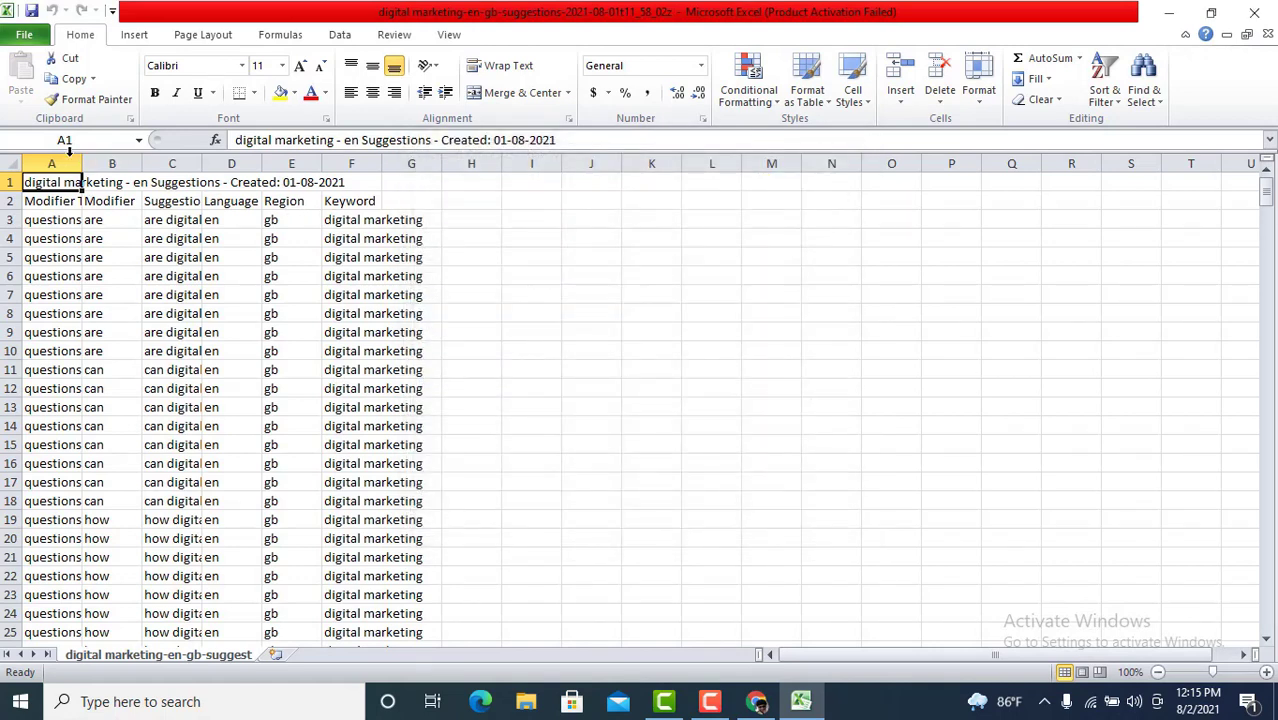
left_click_drag(80, 163, 163, 164)
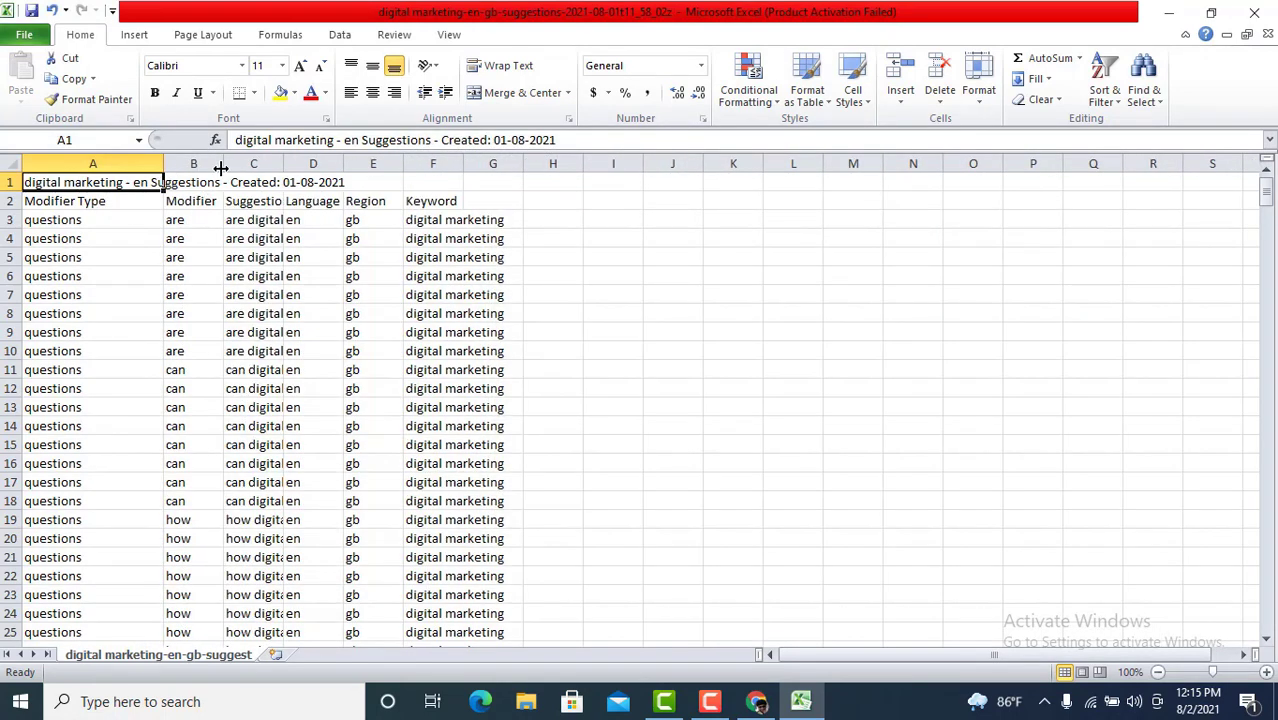
scroll(190, 520, "down", 6)
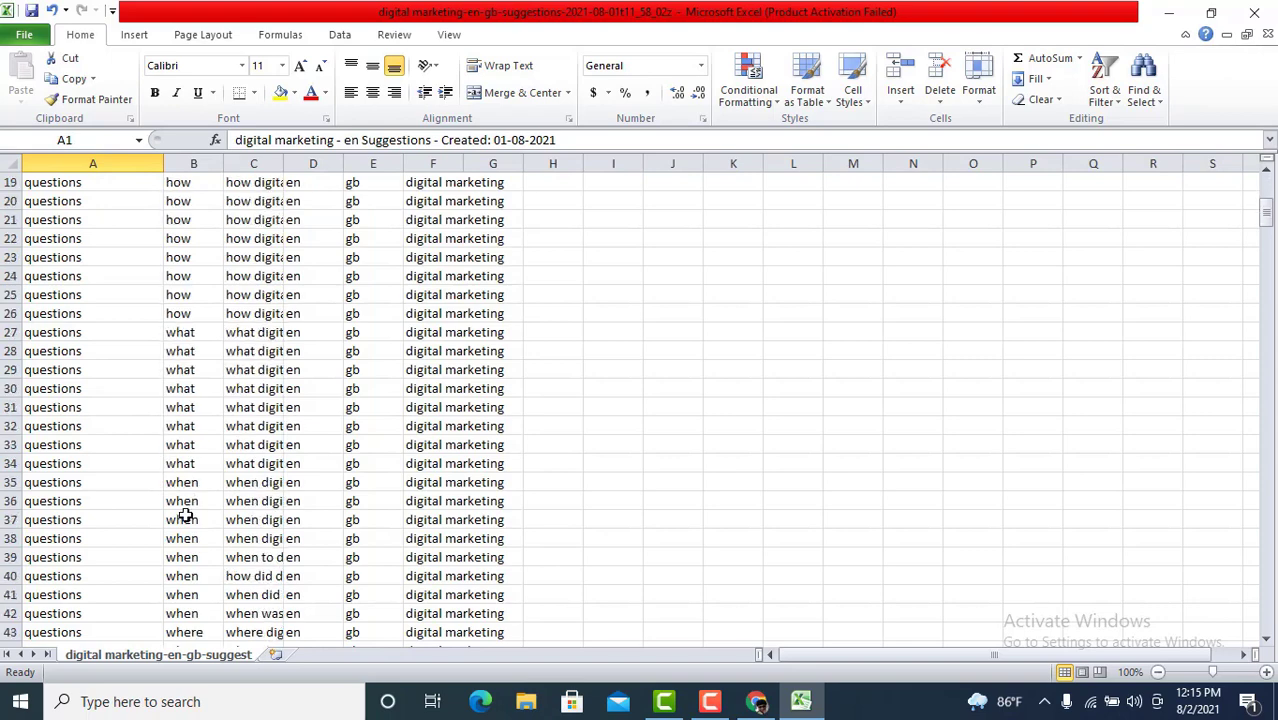
left_click(186, 518)
left_click(184, 444)
scroll(351, 240, "up", 6)
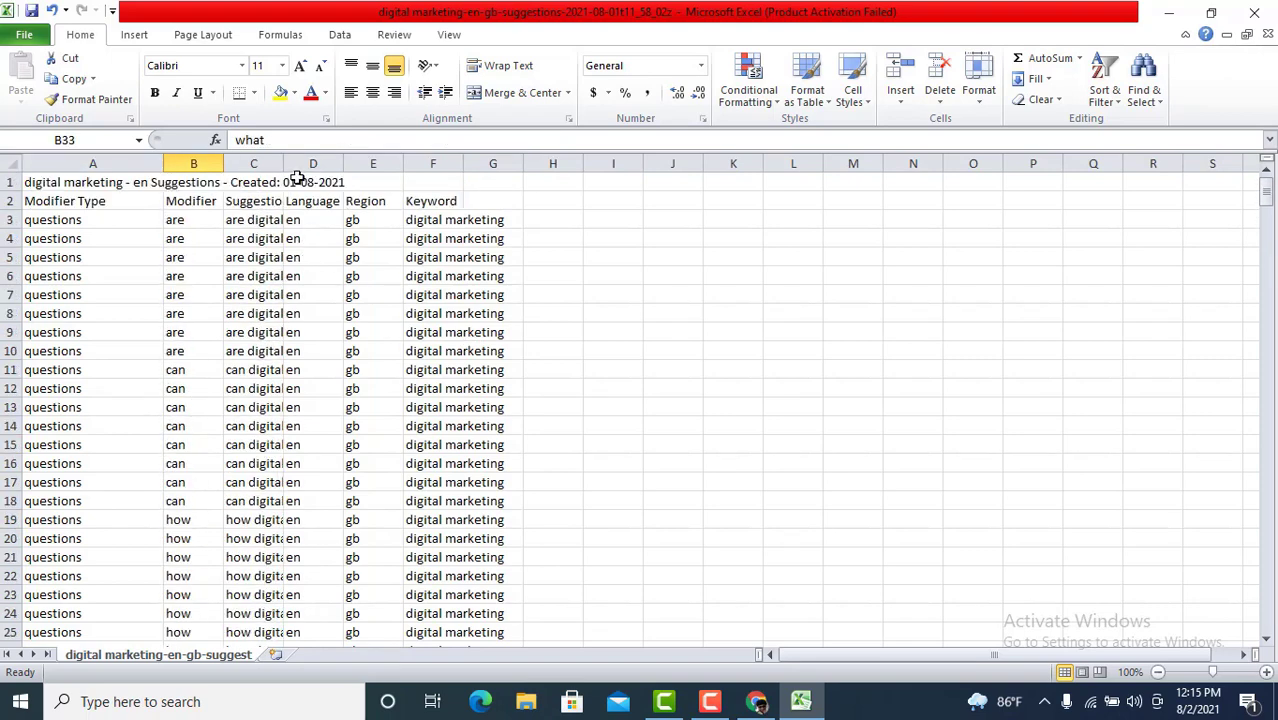
- Widen column C so suggestions read in full, then return to the report in Chrome
left_click_drag(284, 163, 491, 178)
left_click(340, 291)
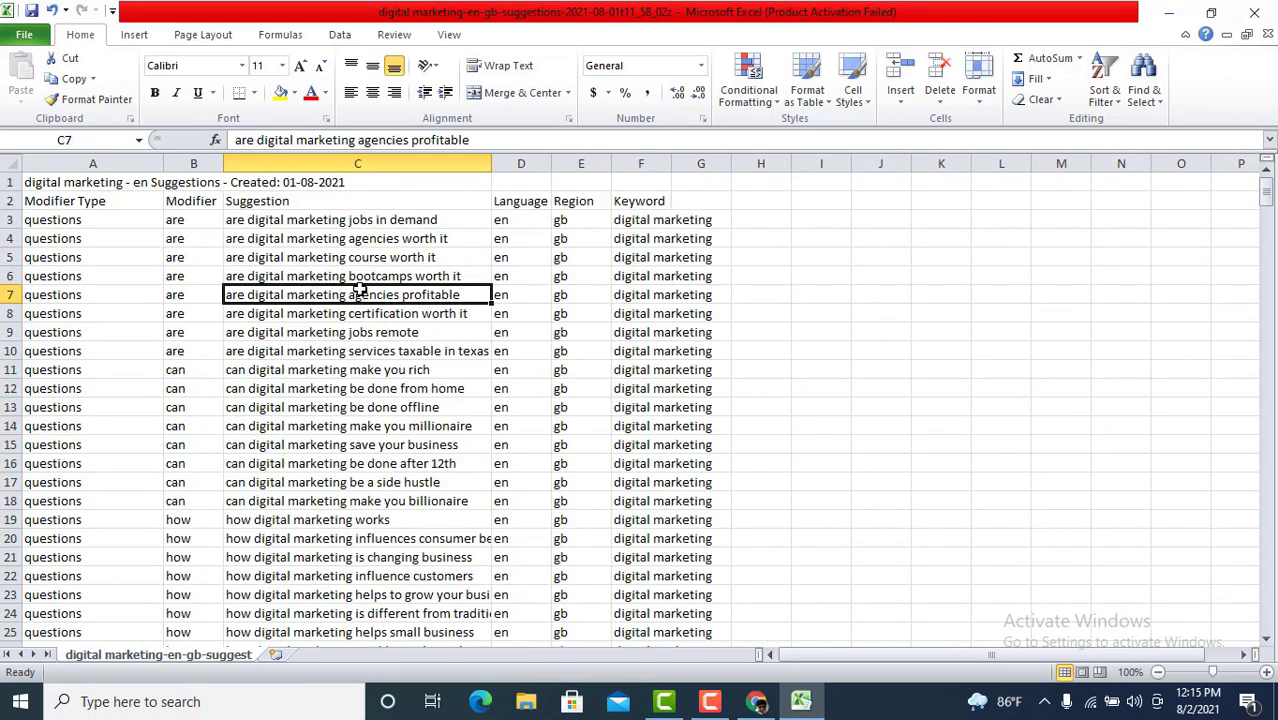
left_click(435, 357)
left_click(465, 441)
key("alt+Tab")
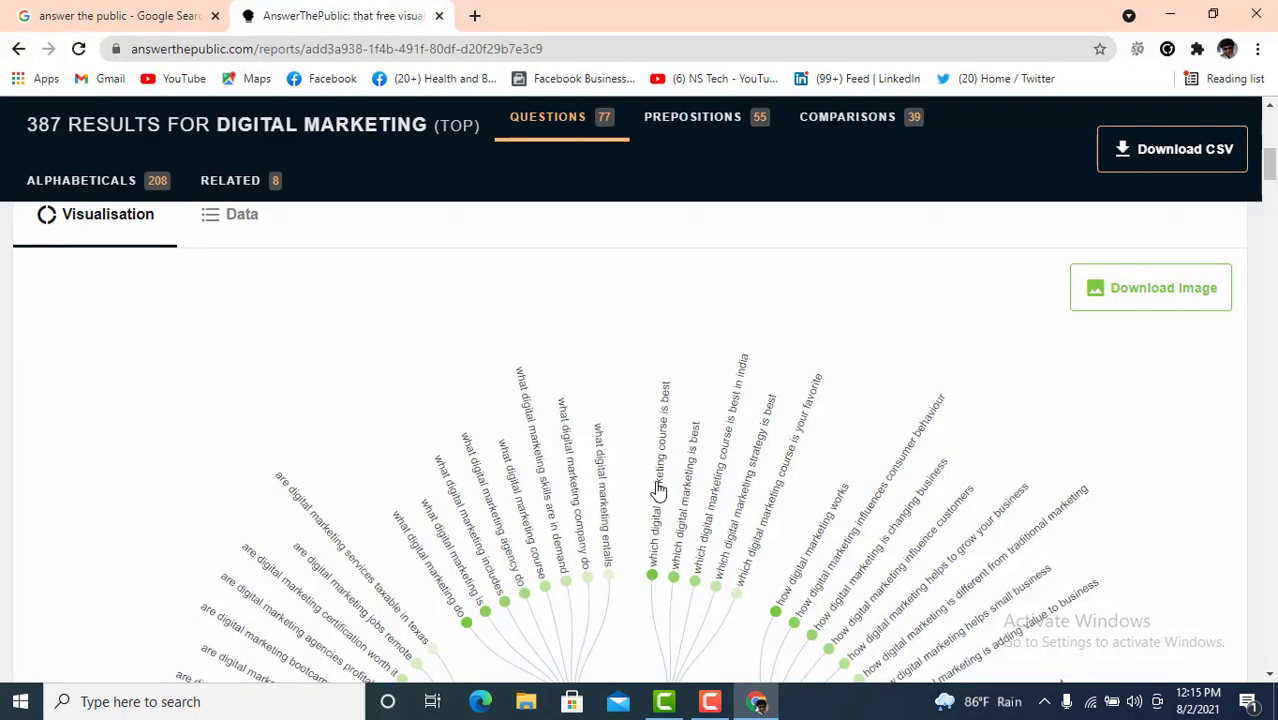